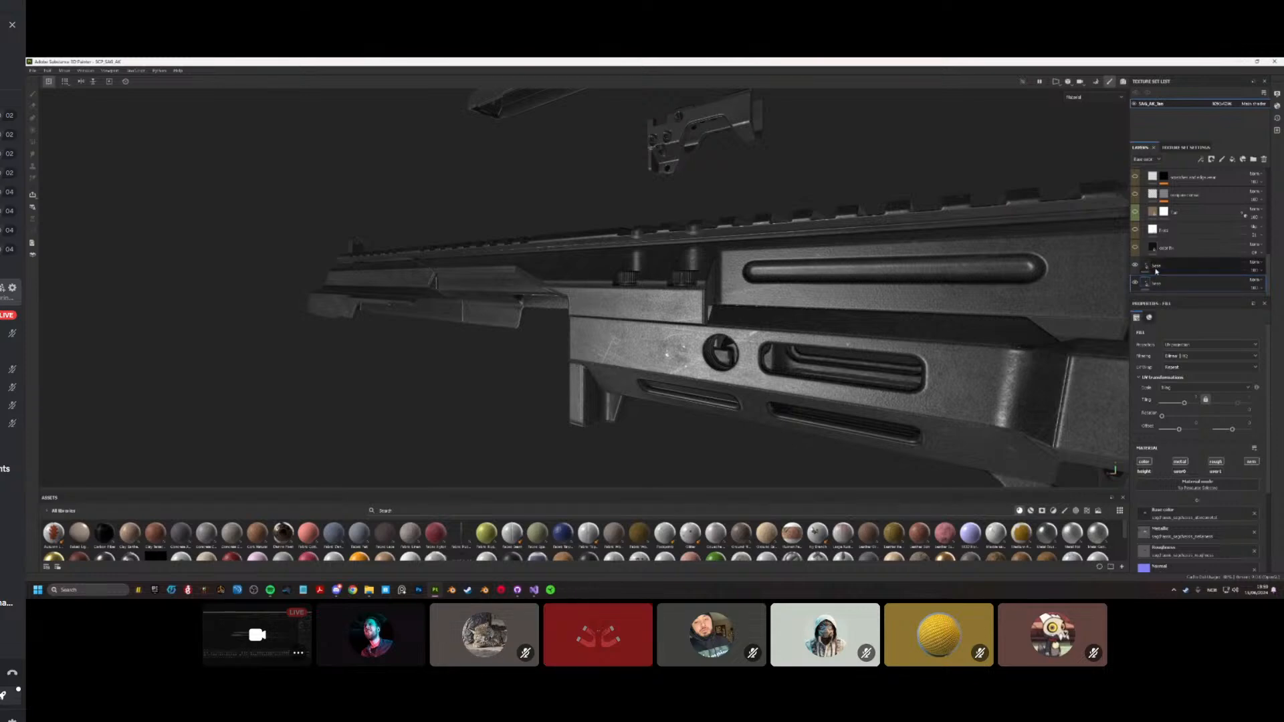
Step: Rename the upper fill layer Normal and turn off its color, metallic and roughness channels so it only affects normals
double_click(1157, 266)
type("fil")
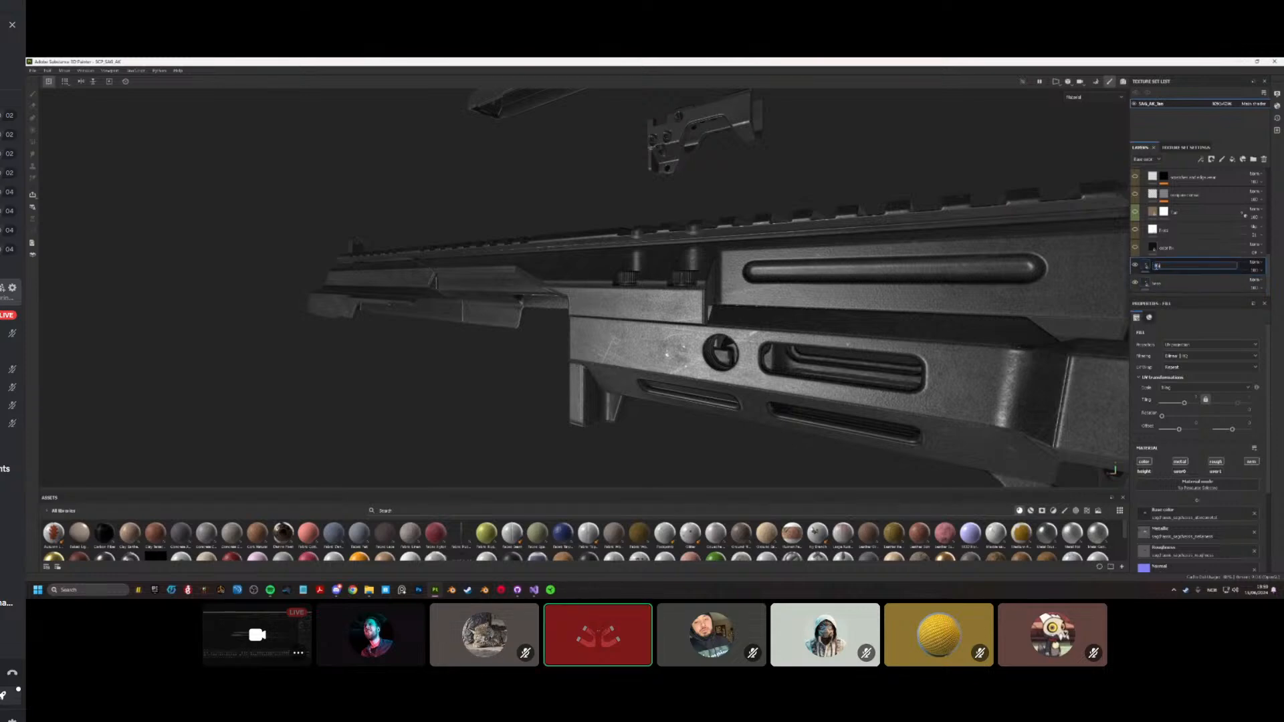
key("Return")
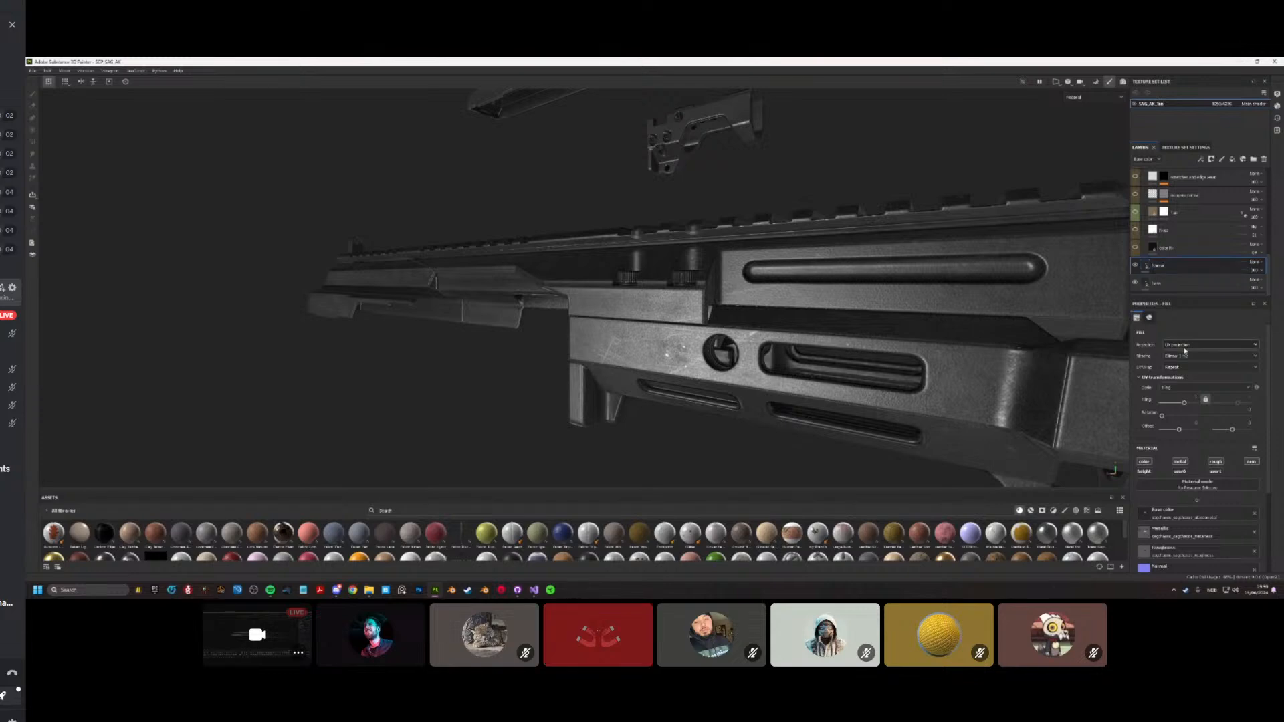
left_click(1215, 461)
left_click(1181, 462)
left_click(1145, 461)
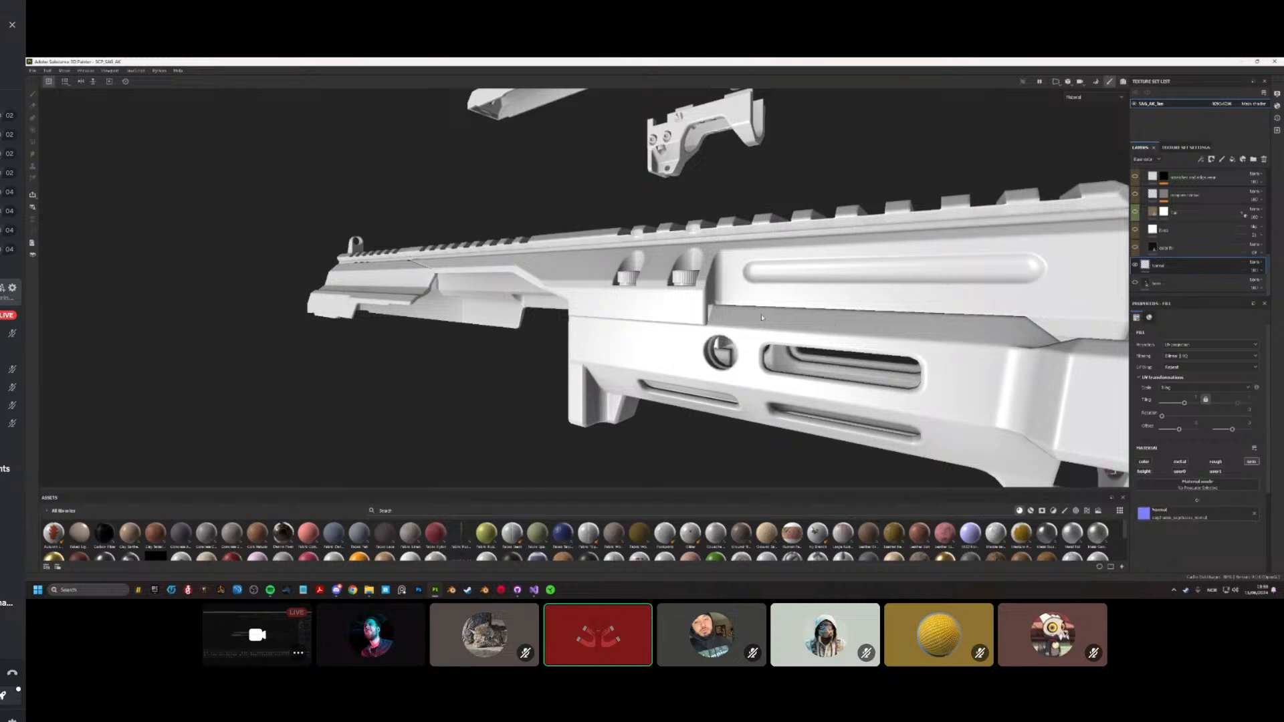
Step: Examine the normal shading on the receiver and lower rail section up close and from a distance
left_click_drag(745, 321, 725, 316, "alt")
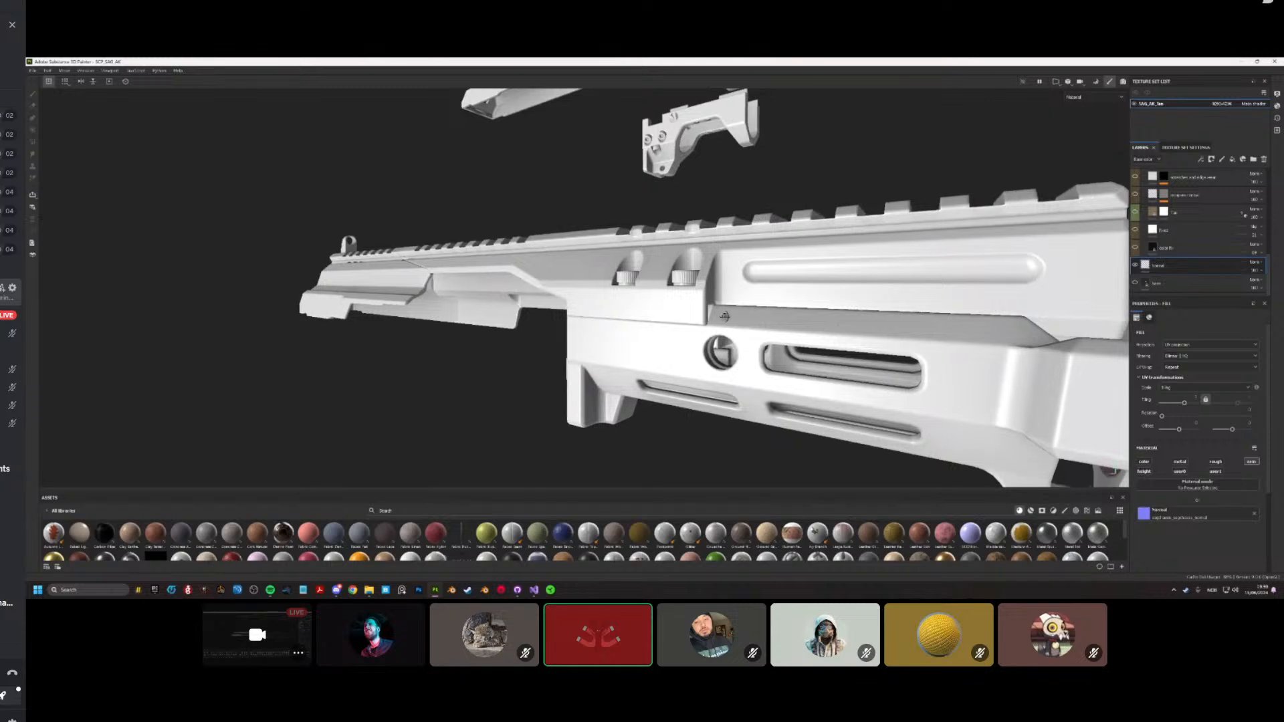
scroll(725, 317, "up", 3)
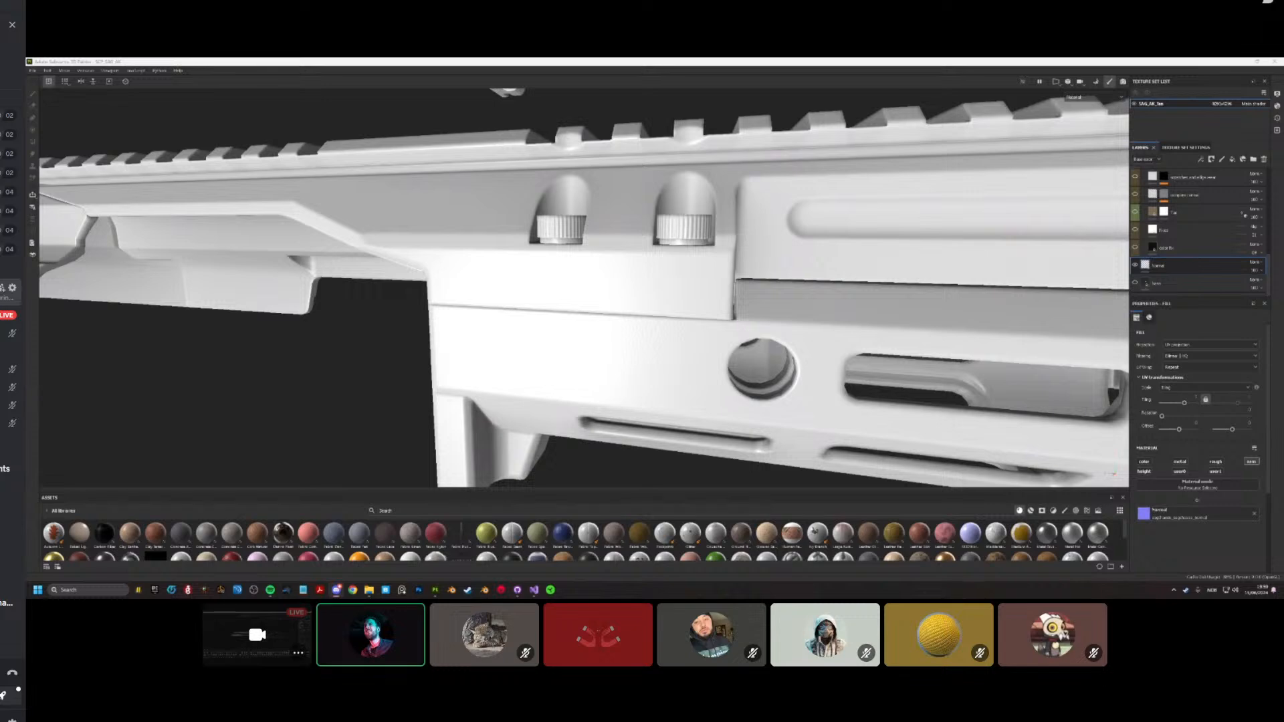
scroll(268, 357, "down", 5)
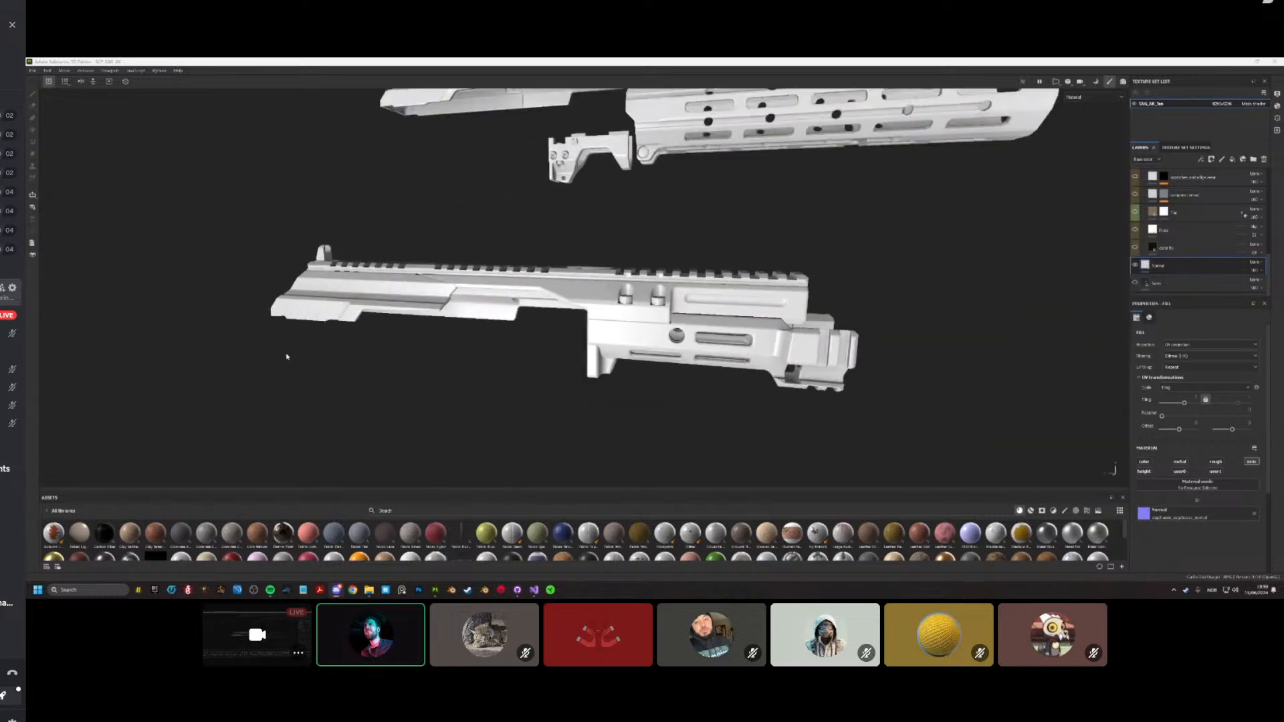
mouse_move(358, 342)
left_mouse_down("alt")
mouse_move(469, 334)
mouse_move(438, 335)
mouse_move(428, 317)
mouse_move(656, 352)
mouse_move(556, 383)
mouse_move(599, 388)
mouse_move(502, 374)
mouse_move(319, 389)
mouse_move(375, 350)
mouse_move(375, 335)
mouse_move(537, 344)
mouse_move(531, 311)
mouse_move(582, 315)
mouse_move(399, 326)
mouse_move(487, 329)
mouse_move(444, 232)
mouse_move(481, 232)
mouse_move(488, 258)
mouse_move(444, 321)
mouse_move(341, 330)
mouse_move(515, 321)
mouse_move(483, 317)
left_mouse_up("alt")
scroll(431, 328, "down", 3)
scroll(589, 375, "up", 4)
scroll(495, 375, "down", 3)
scroll(318, 388, "down", 3)
scroll(539, 283, "up", 5)
scroll(627, 303, "down", 4)
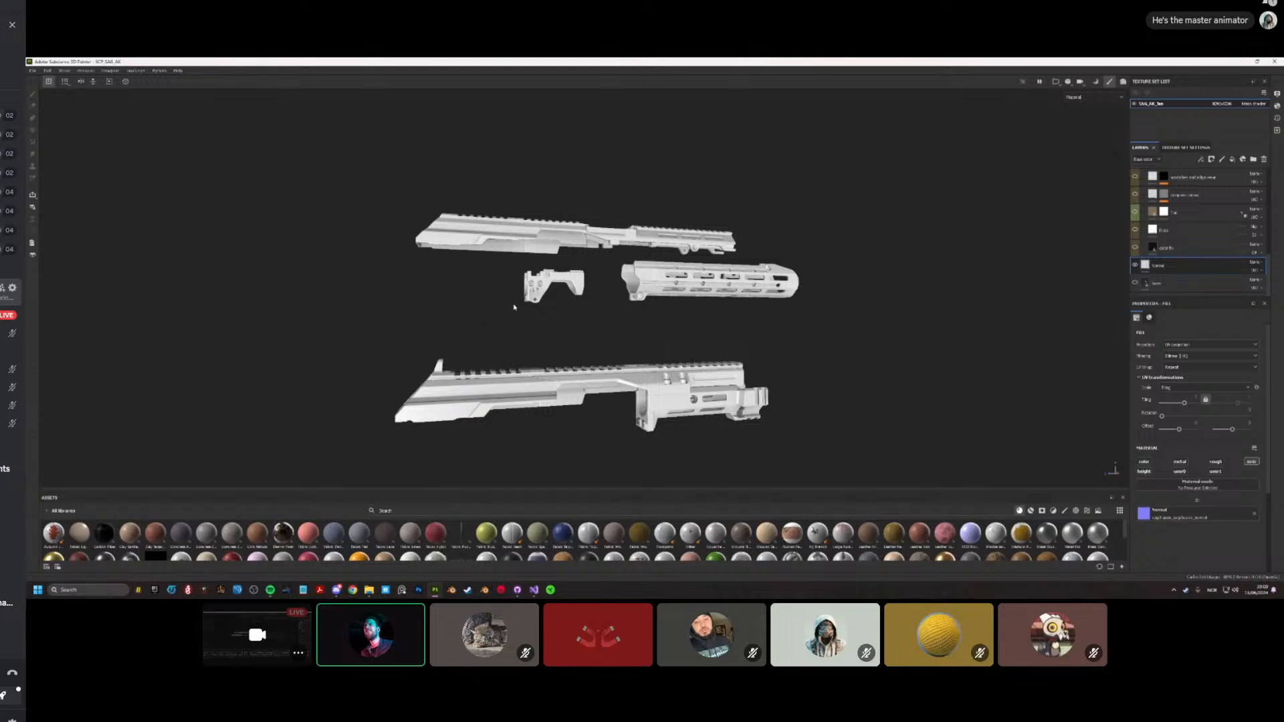
Step: Check the UV layout beside the 3D model, return to the 3D-only view and examine the rear dust cover
left_click_drag(555, 311, 478, 273, "alt")
scroll(422, 333, "up", 3)
scroll(509, 337, "up", 4)
scroll(503, 294, "up", 1)
key("F1")
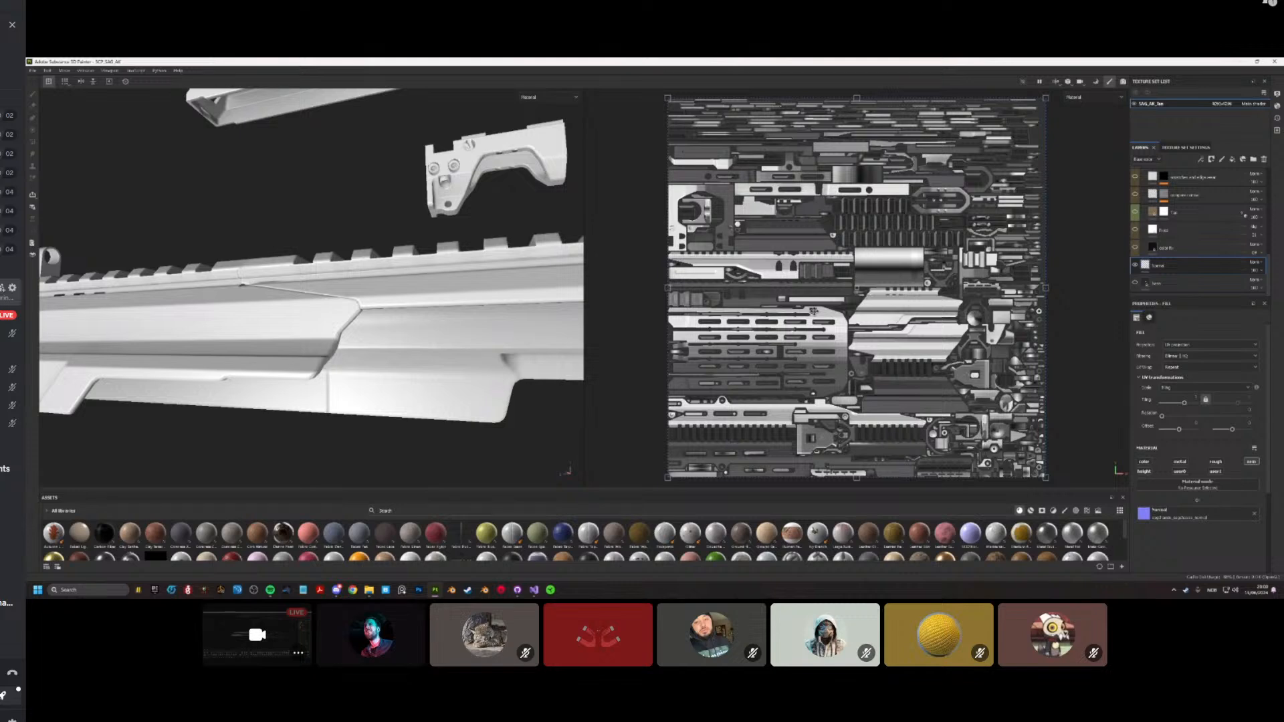
key("F2")
left_click_drag(589, 344, 342, 363, "alt")
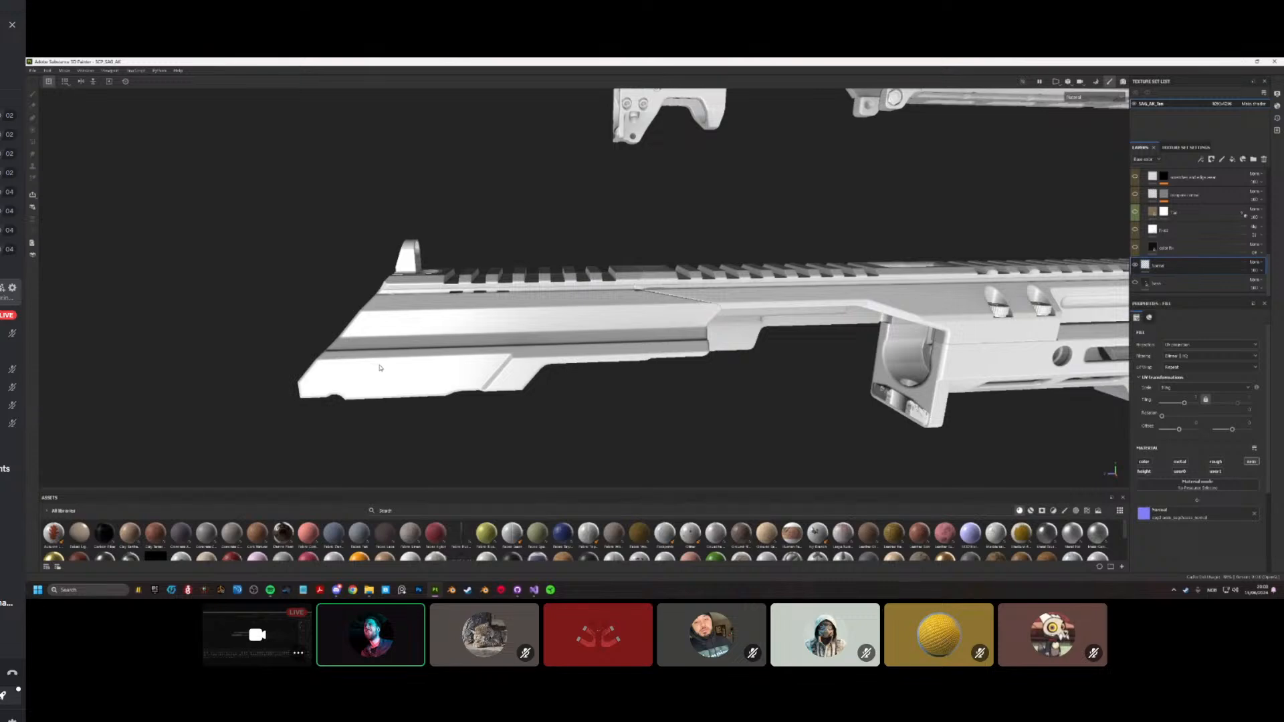
left_click_drag(374, 367, 475, 362, "alt")
scroll(475, 361, "up", 6)
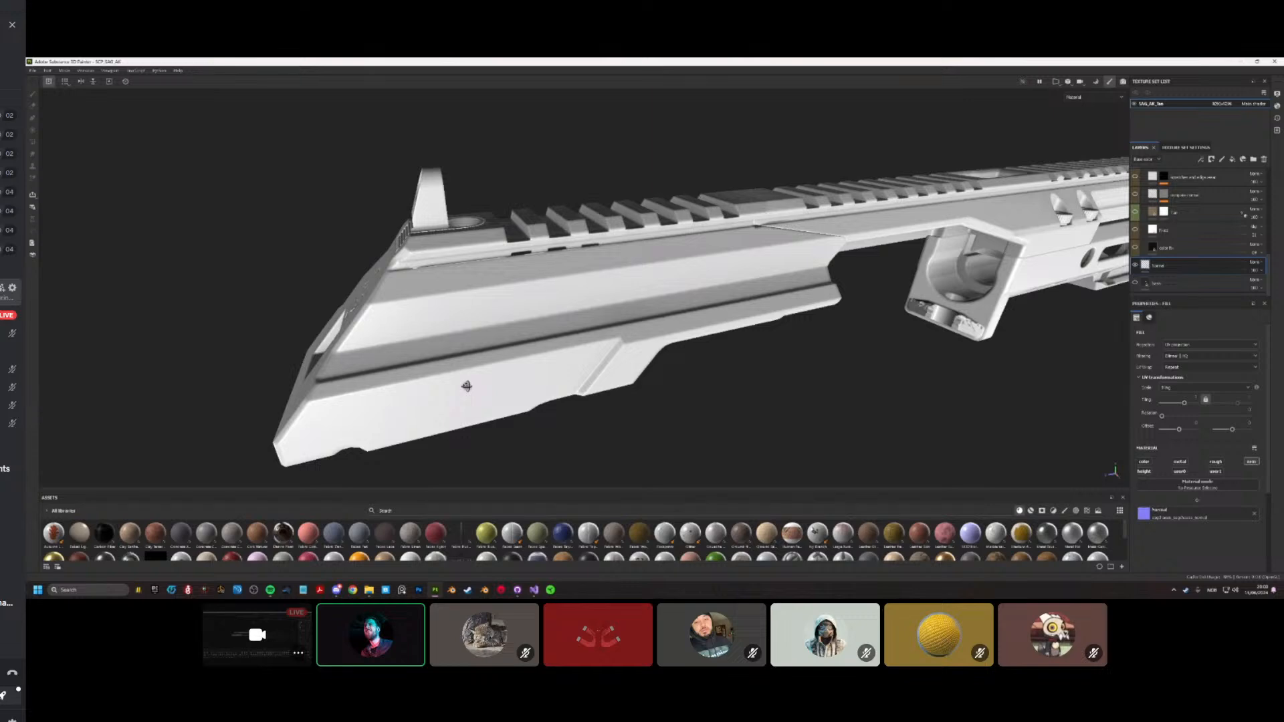
scroll(435, 398, "up", 5)
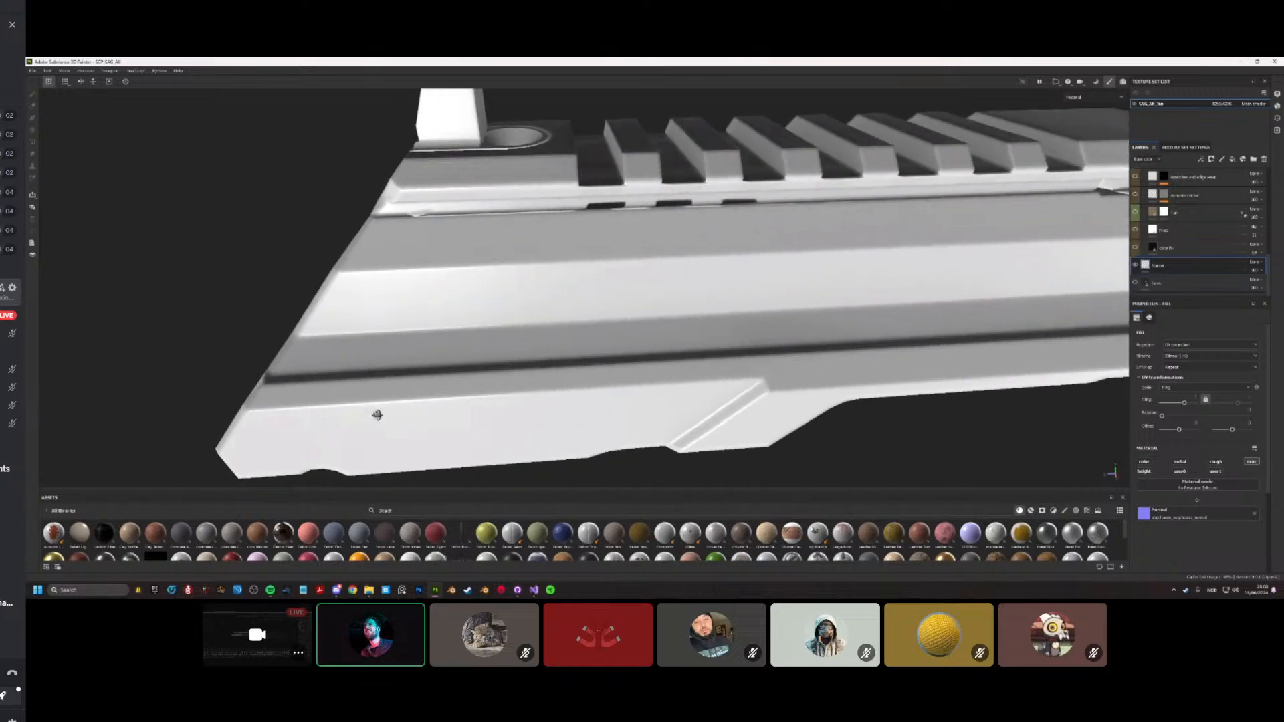
scroll(377, 415, "down", 8)
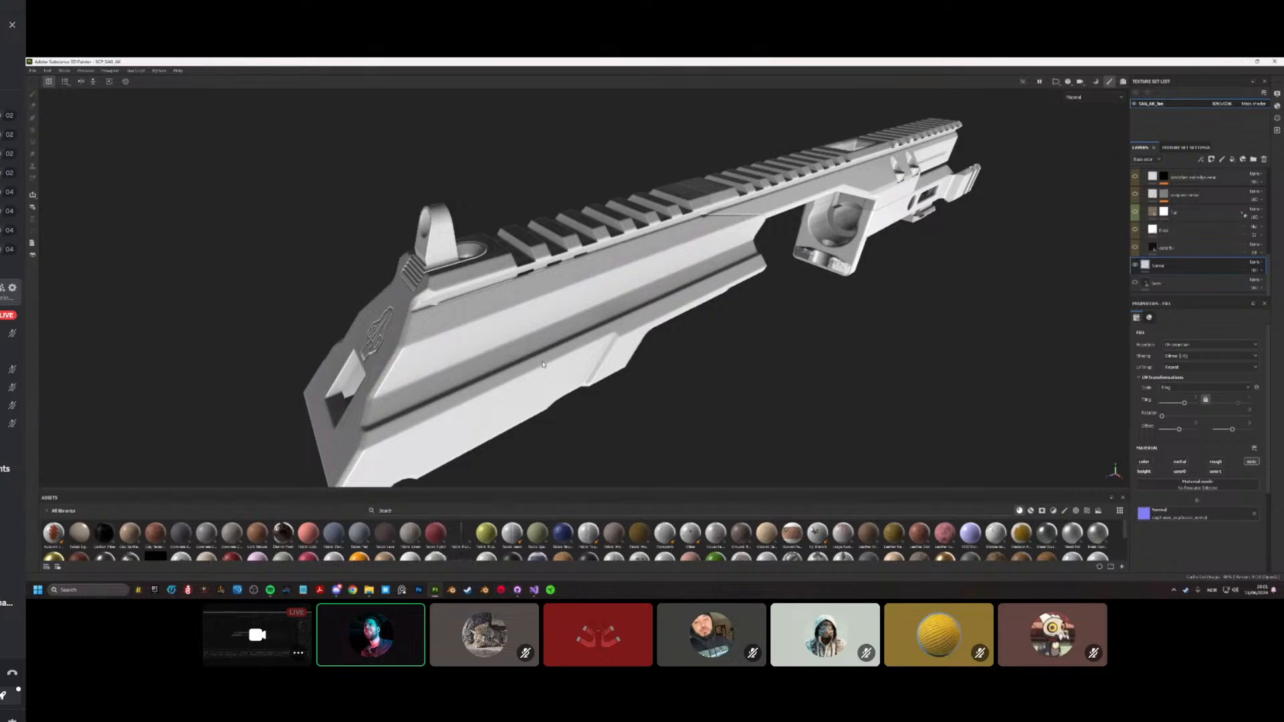
Step: Inspect the bevelled edges, grooves and engraved logo at the dust cover's rear end from several angles
left_click_drag(543, 364, 408, 321, "alt")
scroll(568, 379, "up", 3)
right_click(349, 386)
right_click_drag(408, 321, 464, 317, "alt")
left_click_drag(464, 317, 418, 424, "alt")
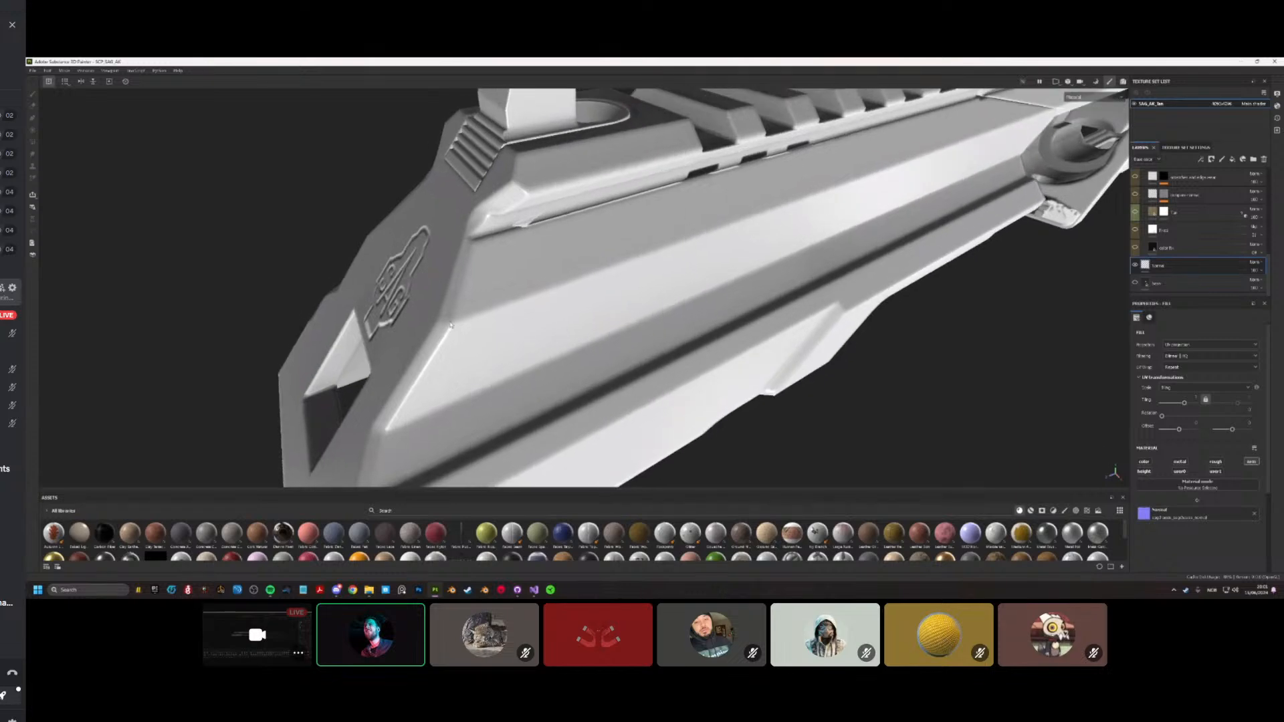
left_click_drag(451, 326, 521, 291, "alt")
scroll(461, 359, "up", 5)
scroll(461, 359, "down", 4)
scroll(492, 361, "down", 3)
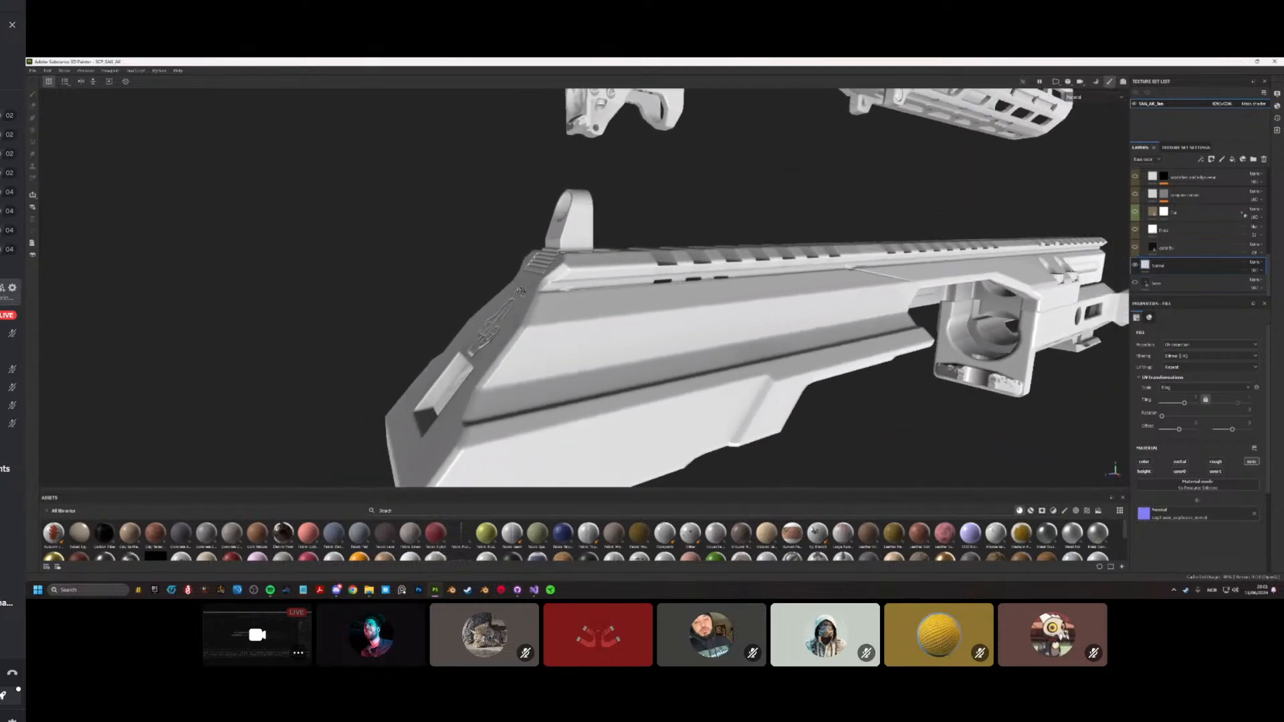
scroll(511, 385, "up", 4)
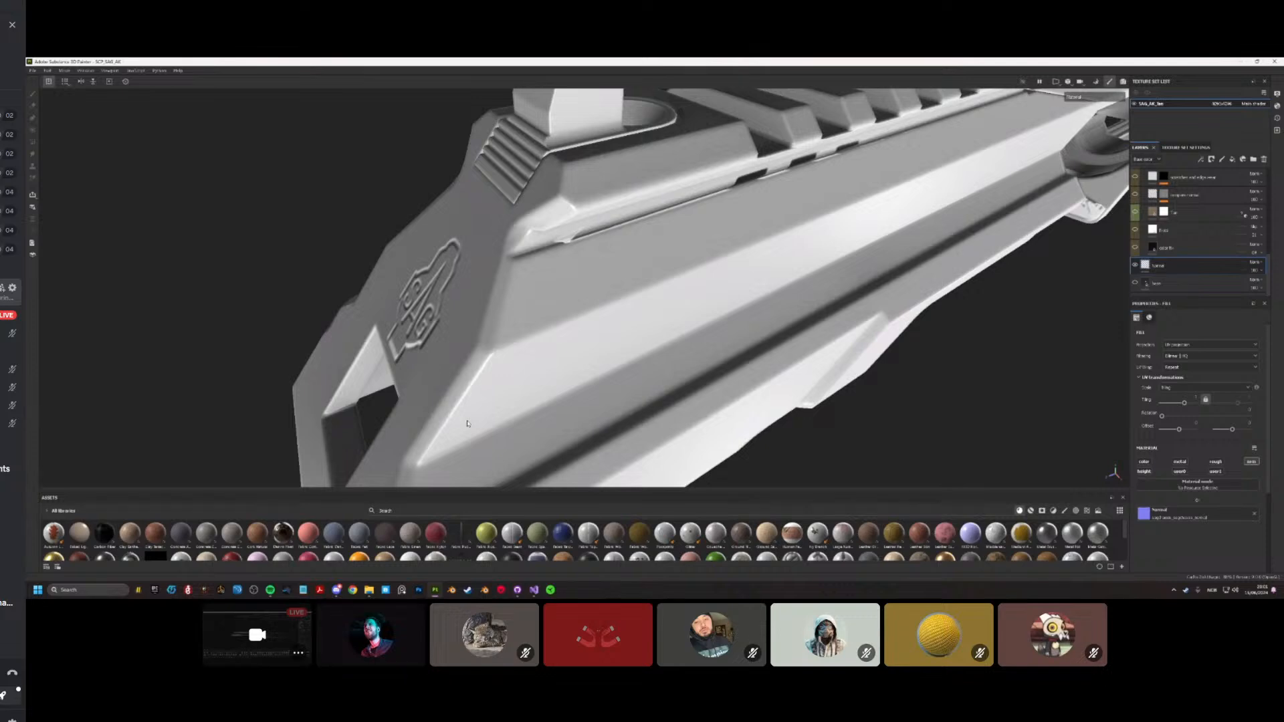
left_click_drag(741, 397, 616, 401, "alt")
scroll(571, 363, "down", 4)
scroll(593, 388, "up", 4)
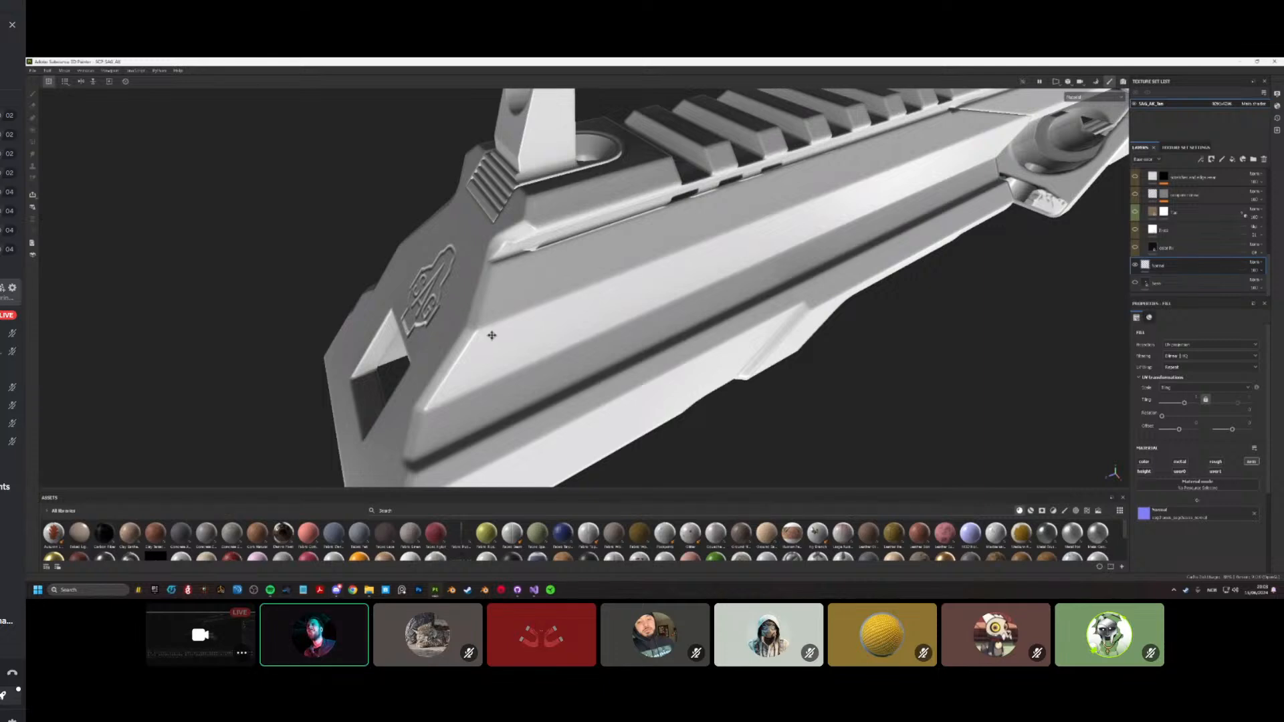
left_click_drag(489, 336, 644, 316, "alt")
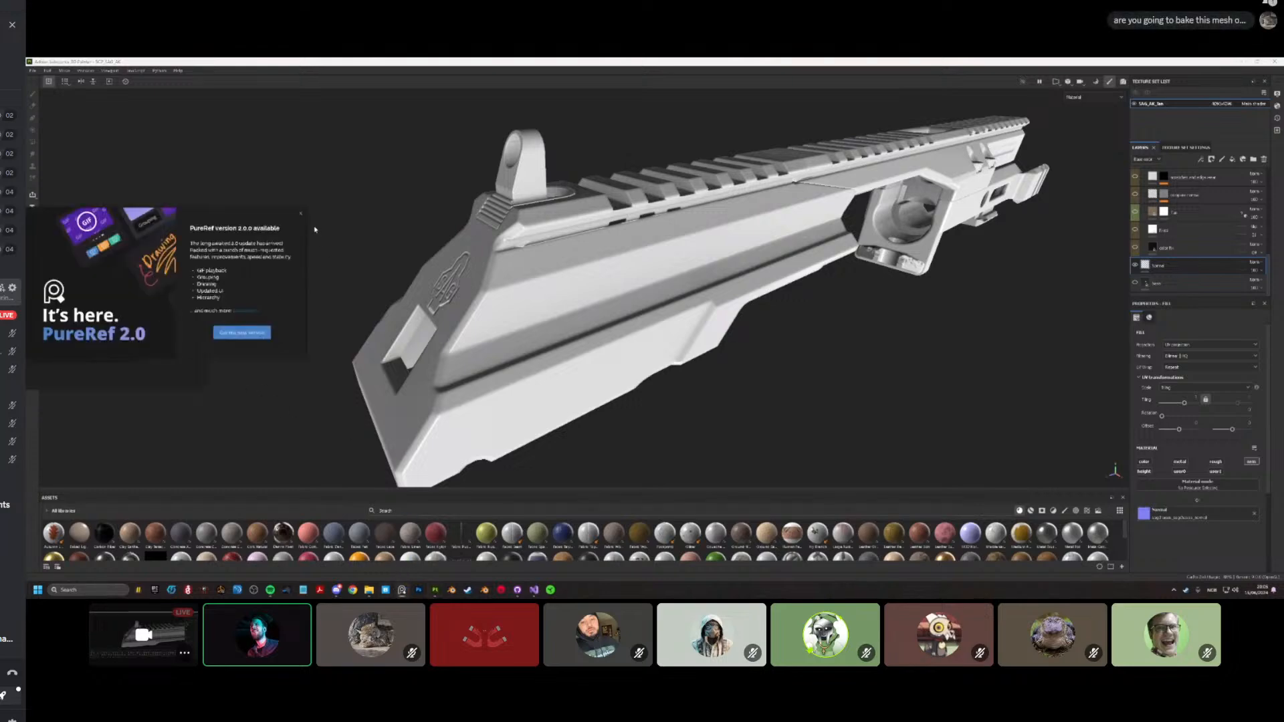
Step: Dismiss the PureRef update notice and search Google Images in Chrome for "sag chassis mk3"
left_click(301, 214)
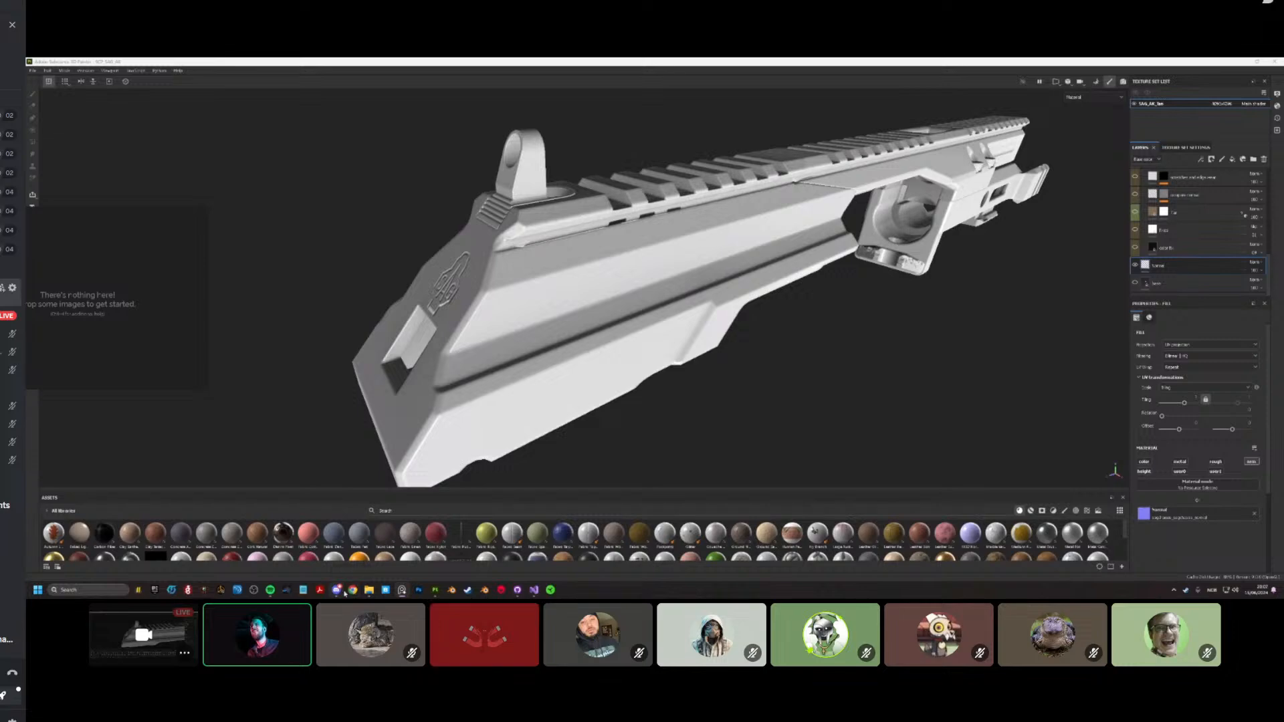
mouse_move(344, 592)
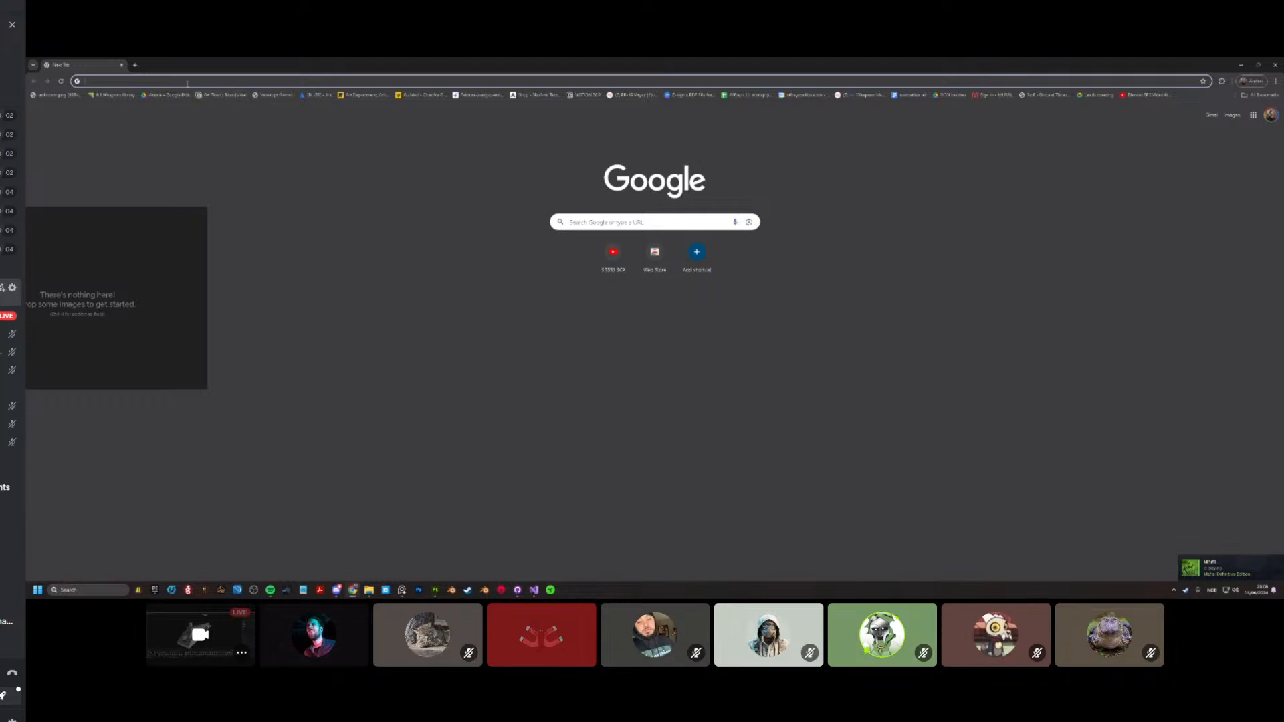
type("sag")
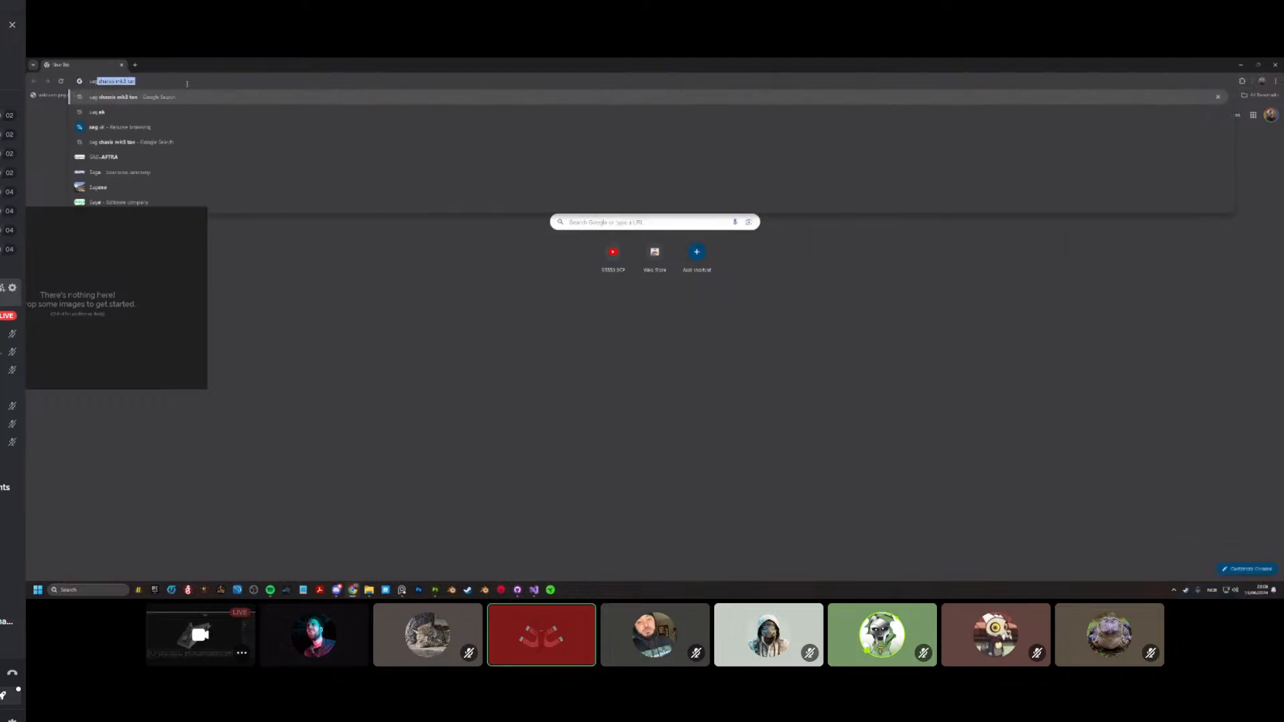
type(" chassis mk3")
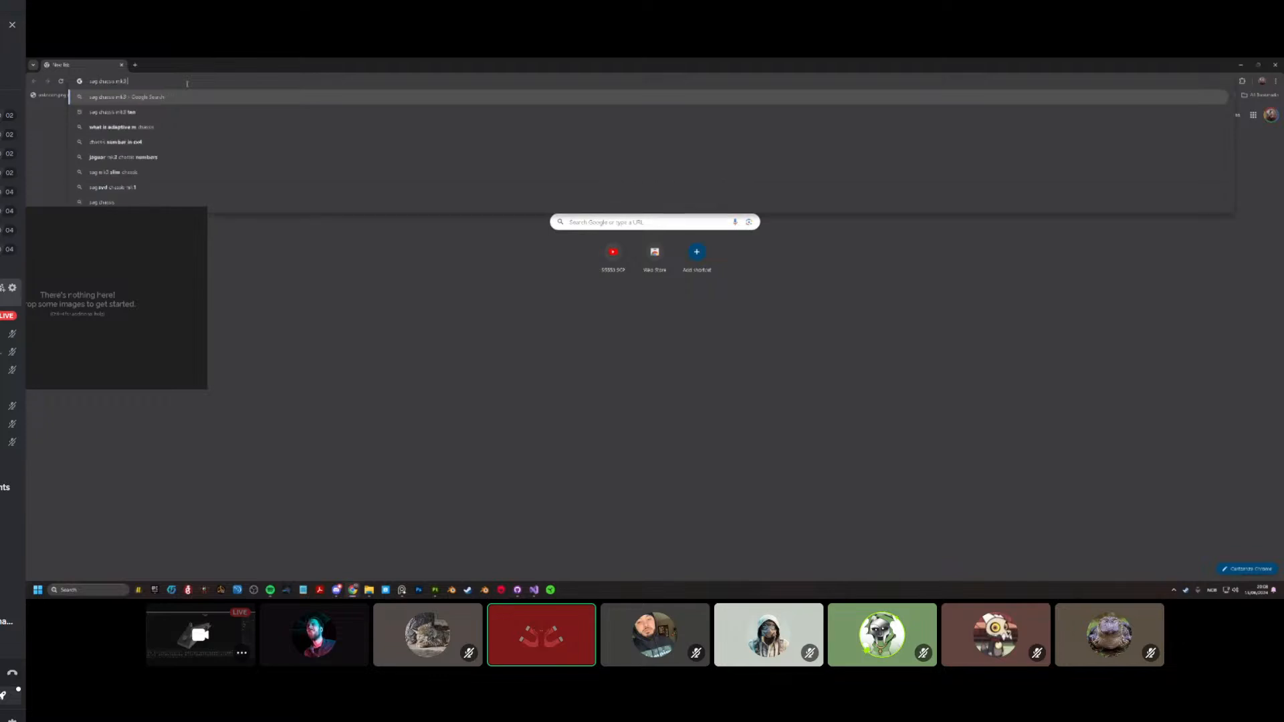
key("Return")
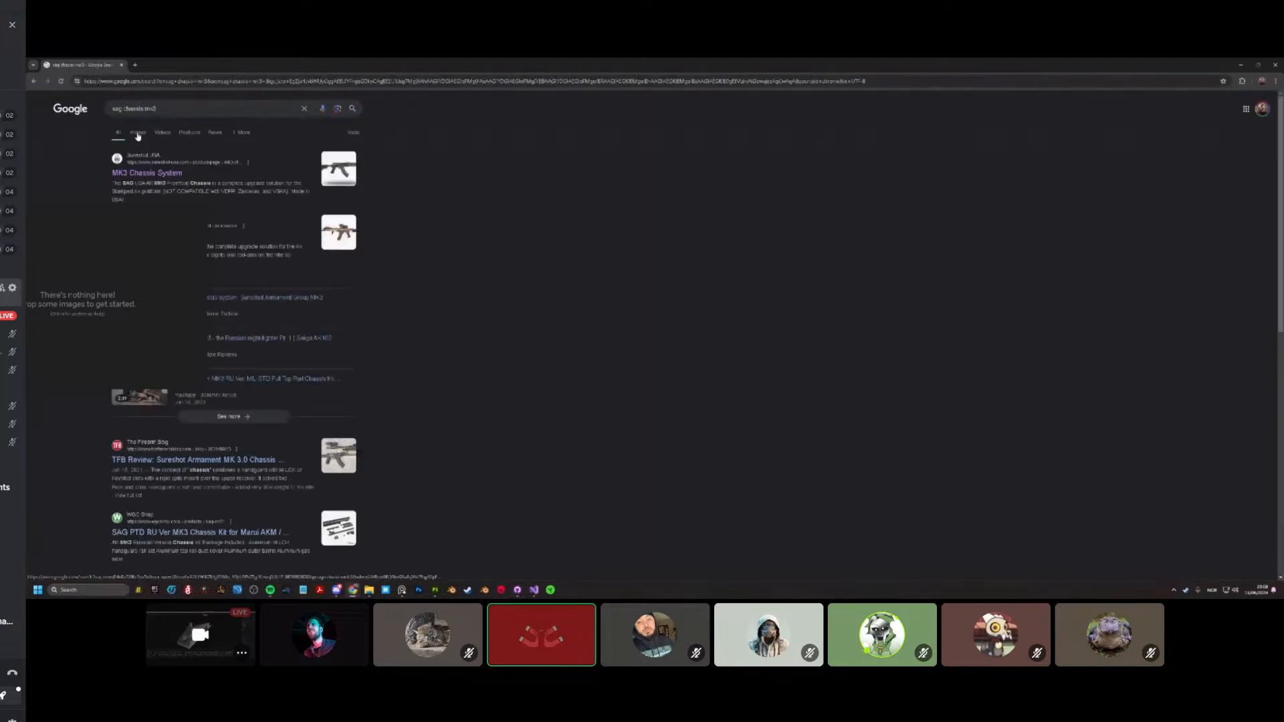
left_click(137, 132)
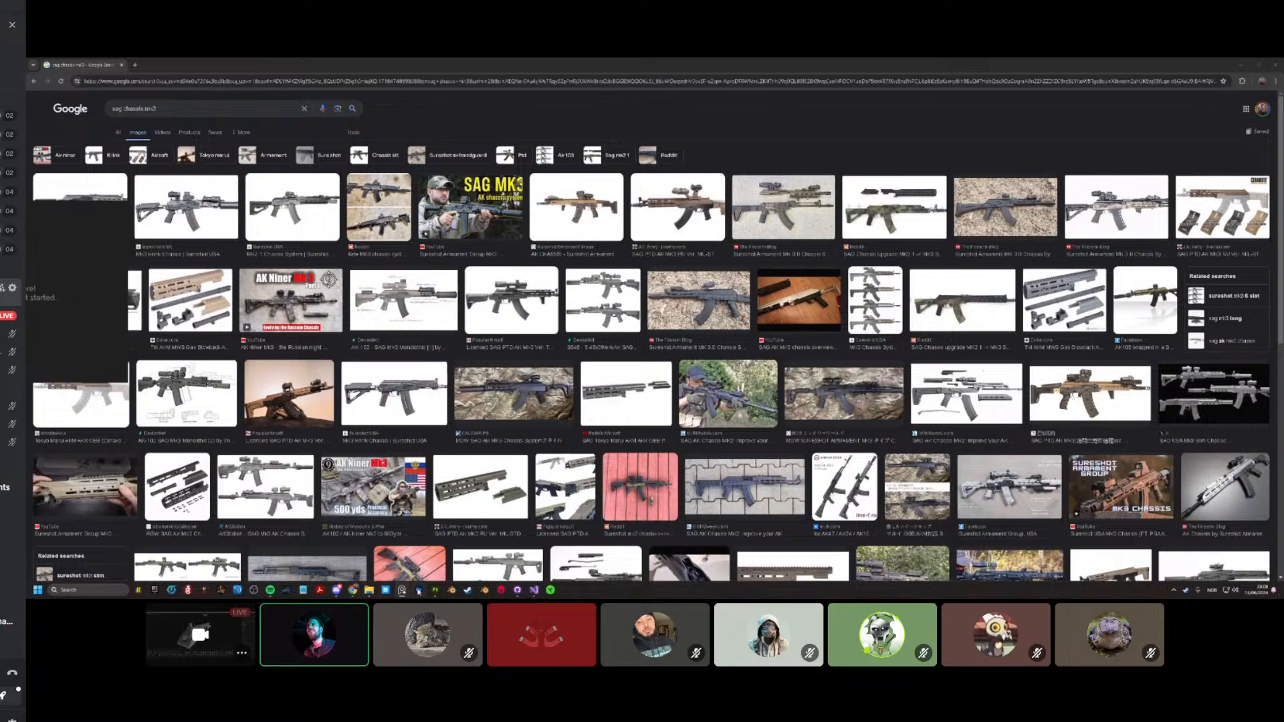
Step: Switch back to Substance 3D Painter and examine all the weapon parts together from several angles
left_click(436, 590)
left_click_drag(472, 419, 537, 419, "alt")
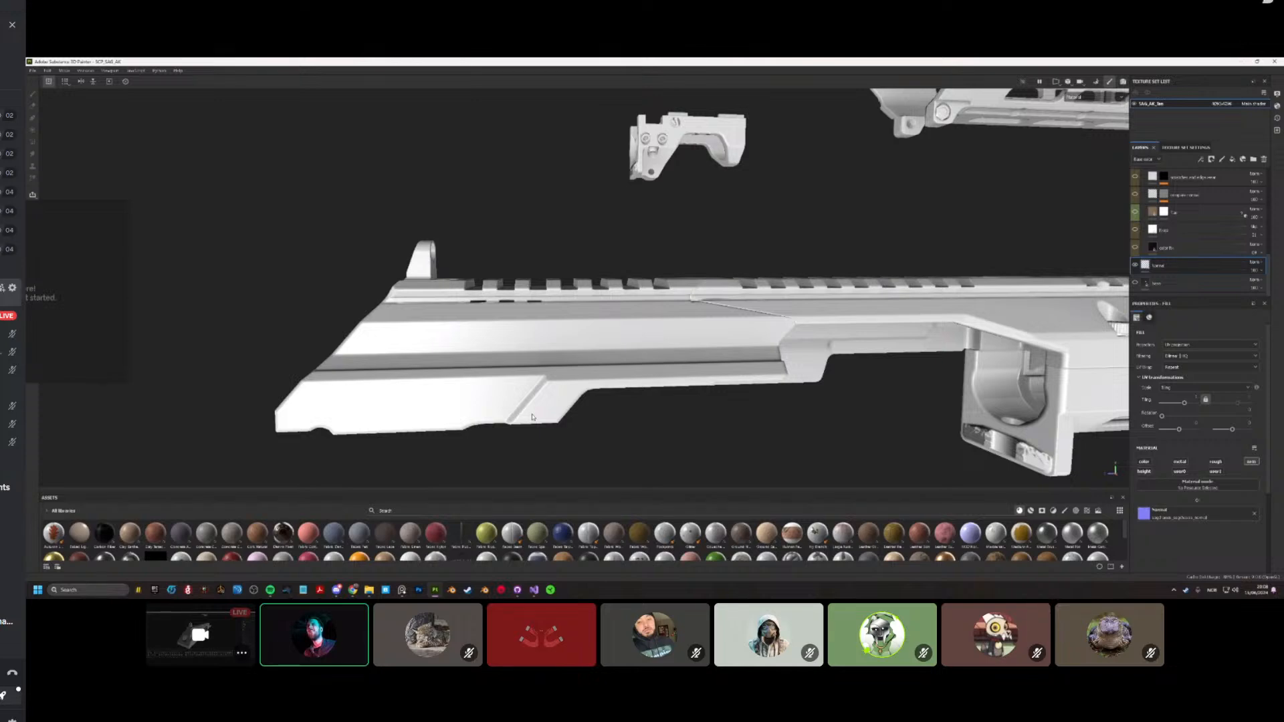
scroll(481, 388, "down", 5)
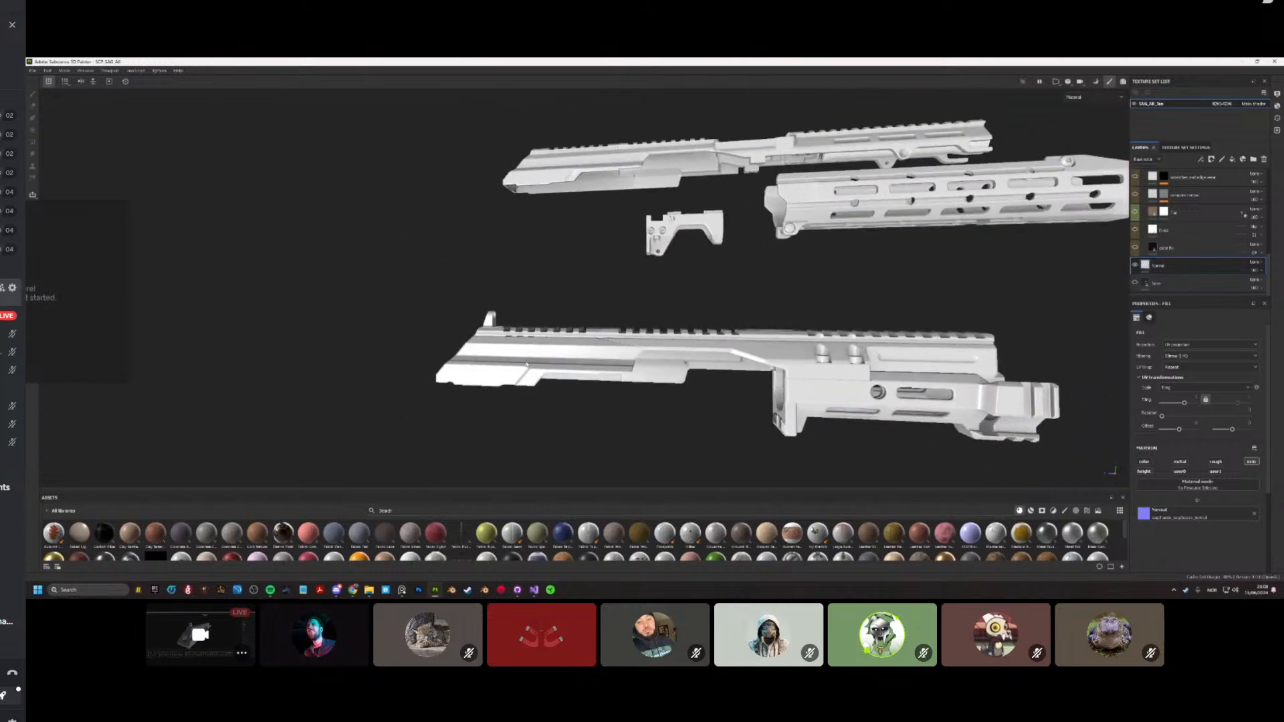
left_click_drag(452, 365, 503, 390, "alt")
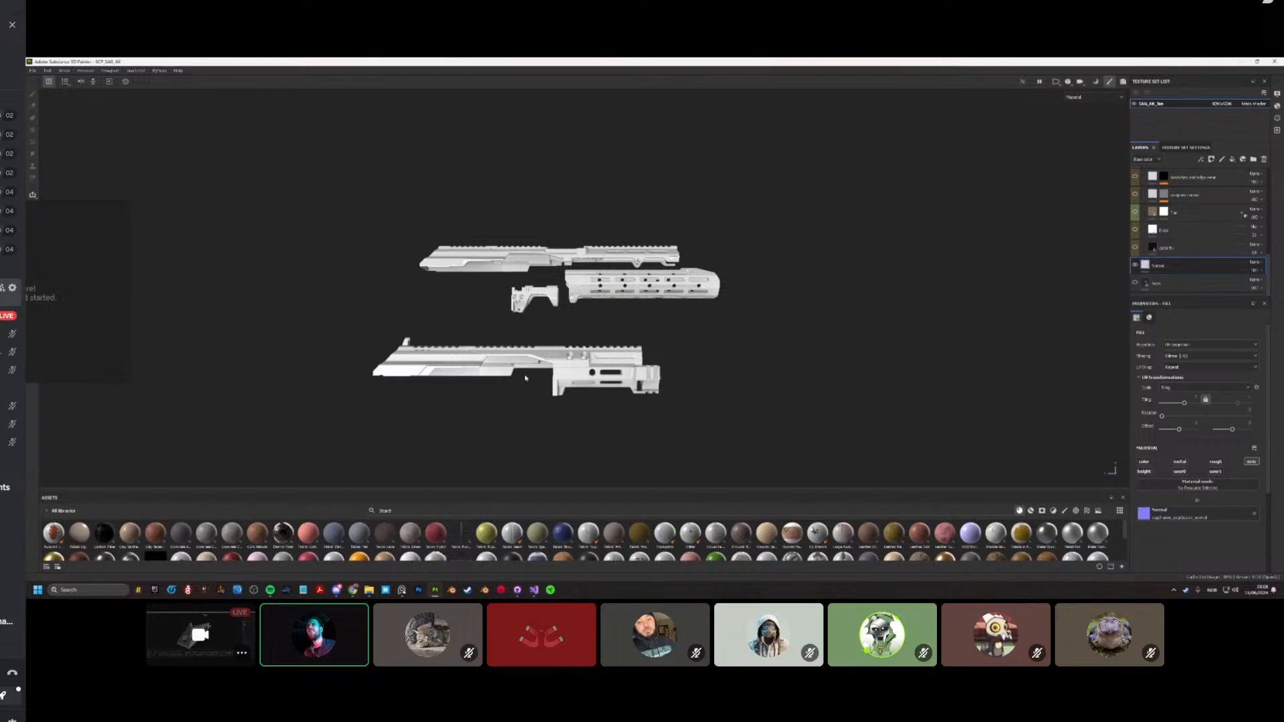
left_click_drag(482, 421, 516, 396, "alt")
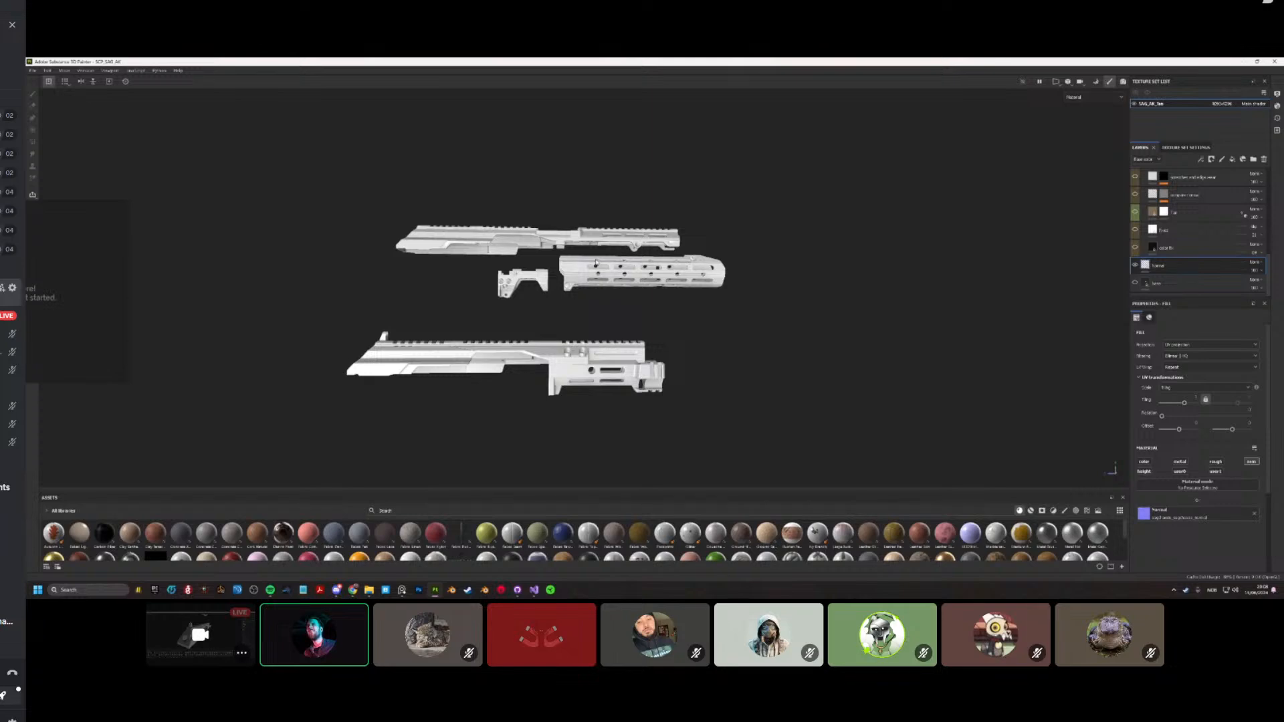
left_click_drag(529, 288, 597, 282, "alt")
middle_click_drag(597, 283, 581, 305, "alt")
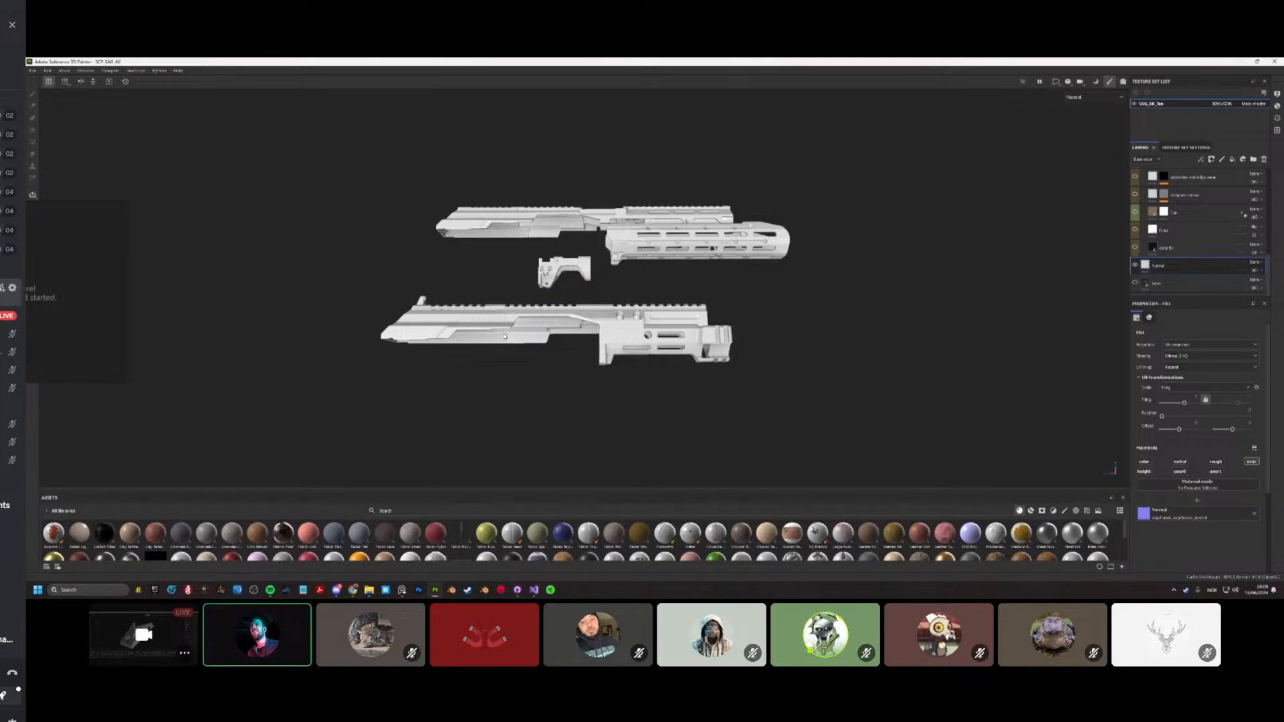
scroll(512, 347, "up", 4)
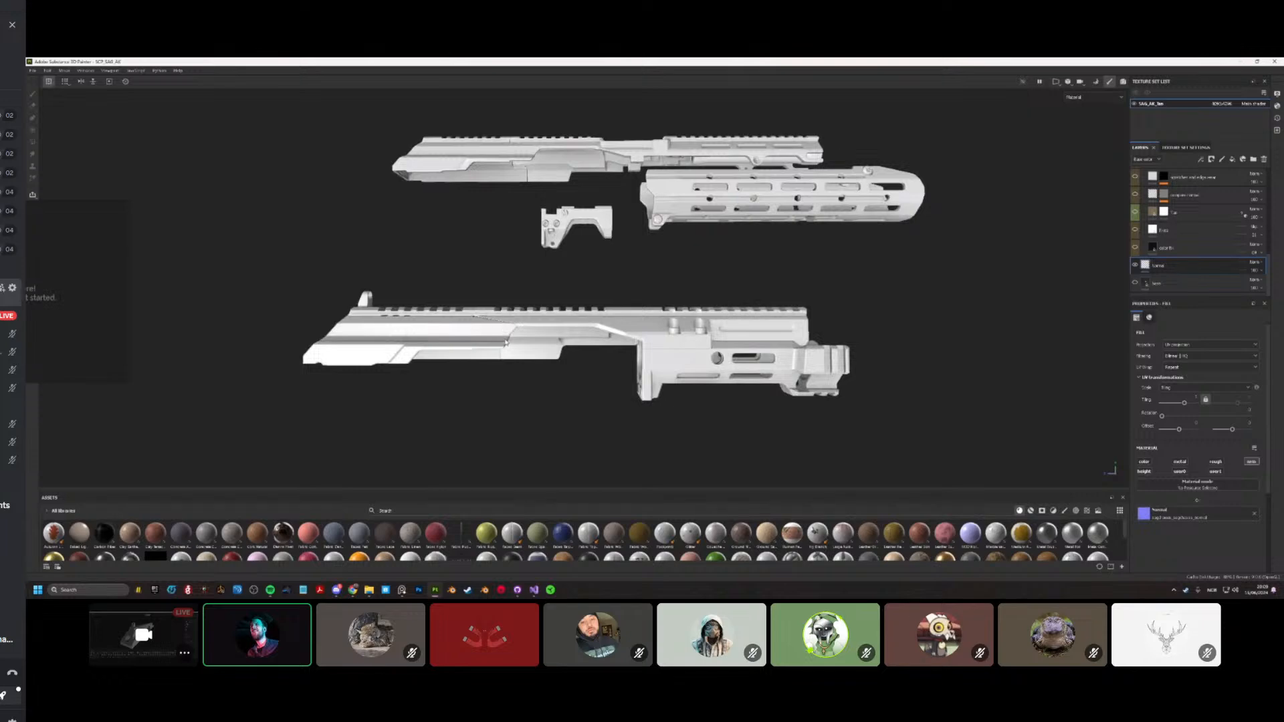
left_click_drag(507, 343, 564, 323, "alt")
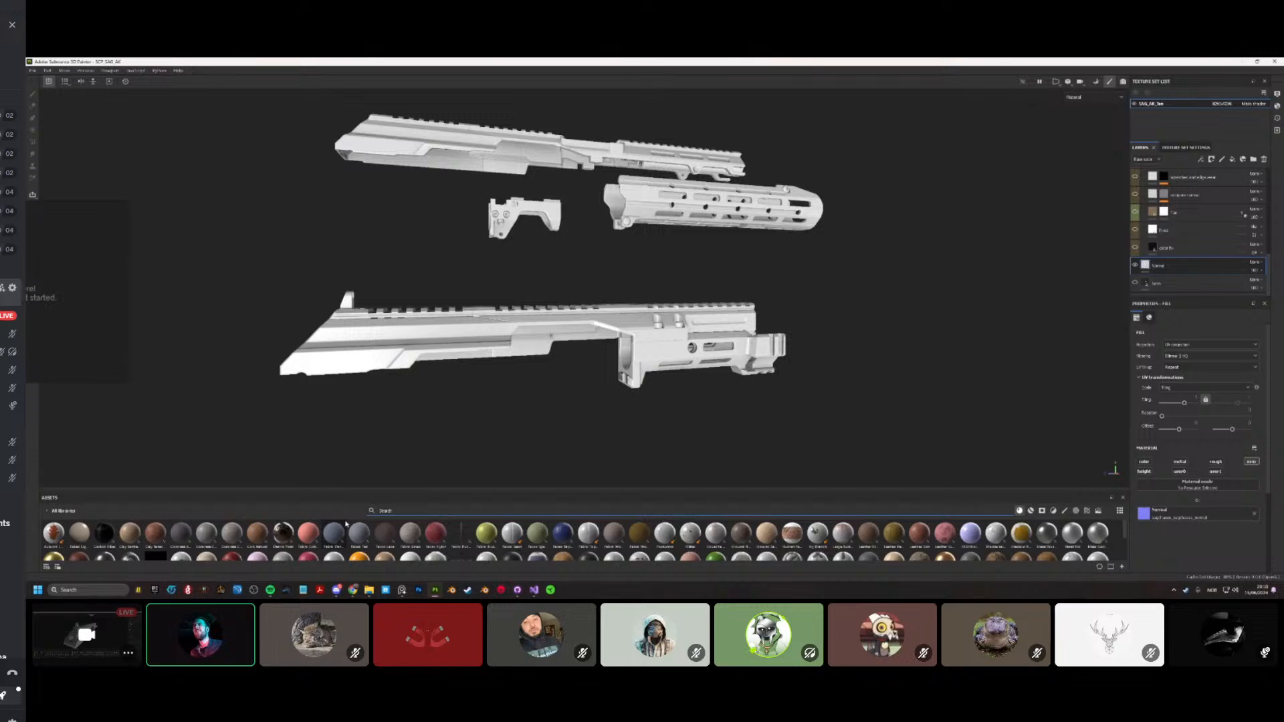
Step: Apply the blue denim fabric material to the whole weapon model as a new fill layer and inspect its weave
mouse_move(346, 524)
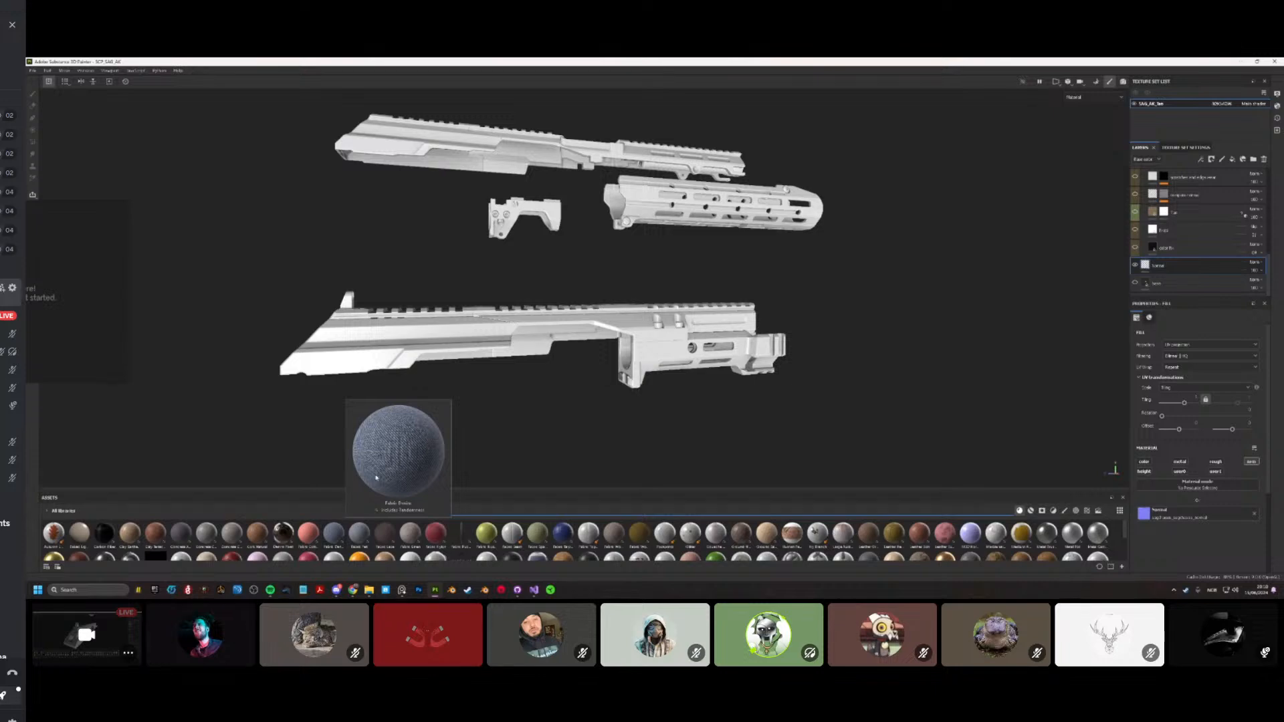
left_click(32, 207)
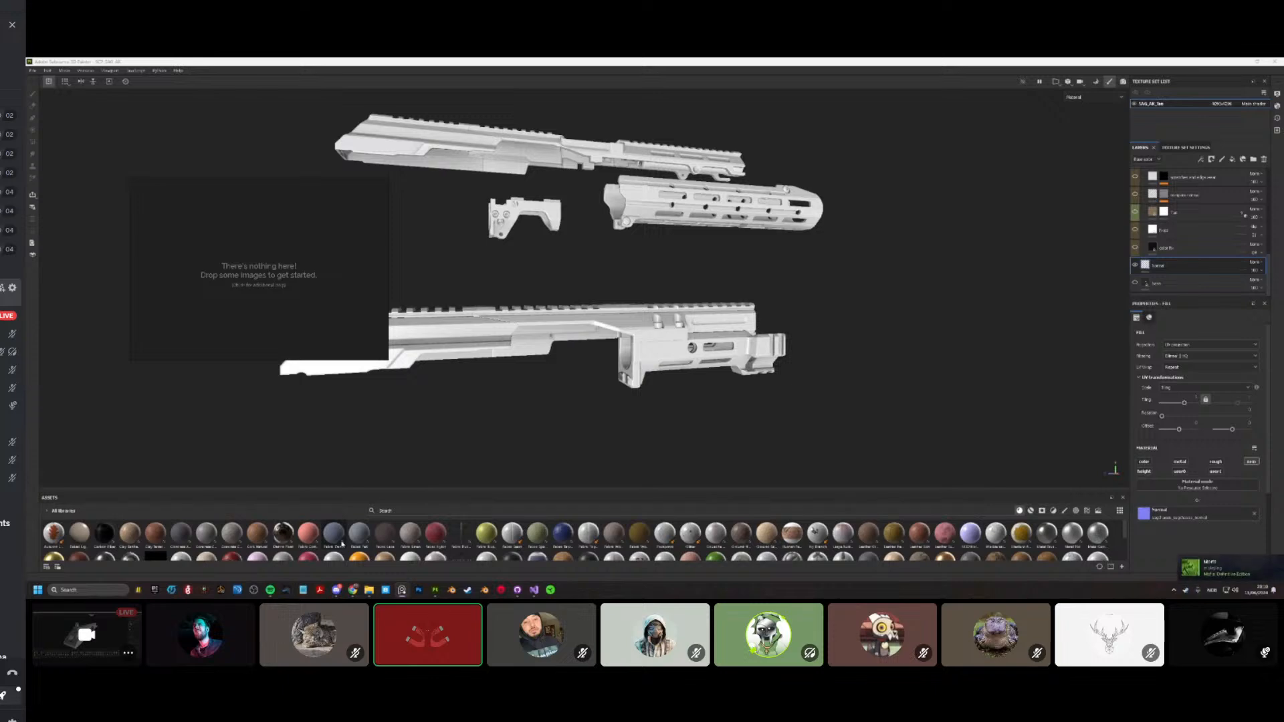
left_click_drag(342, 543, 486, 362)
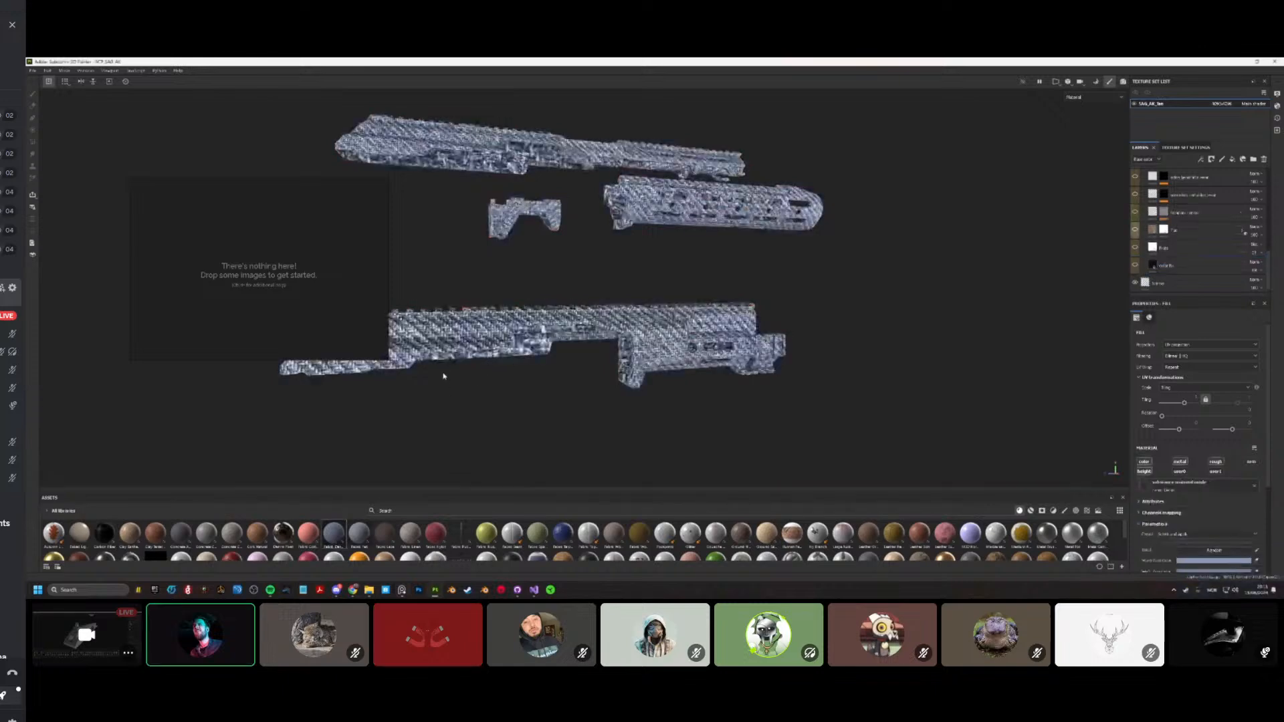
left_click_drag(447, 347, 508, 343, "alt")
scroll(469, 346, "up", 5)
scroll(472, 347, "down", 3)
scroll(508, 343, "up", 3)
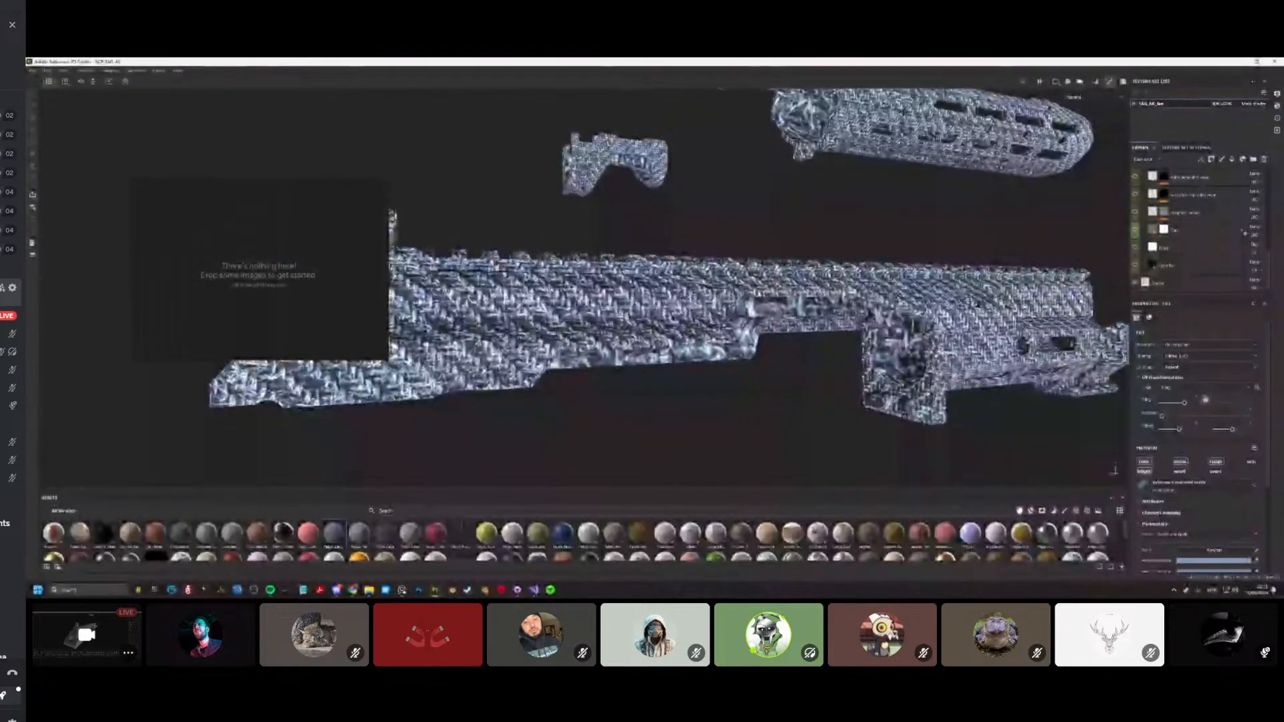
scroll(1237, 231, "up", 6)
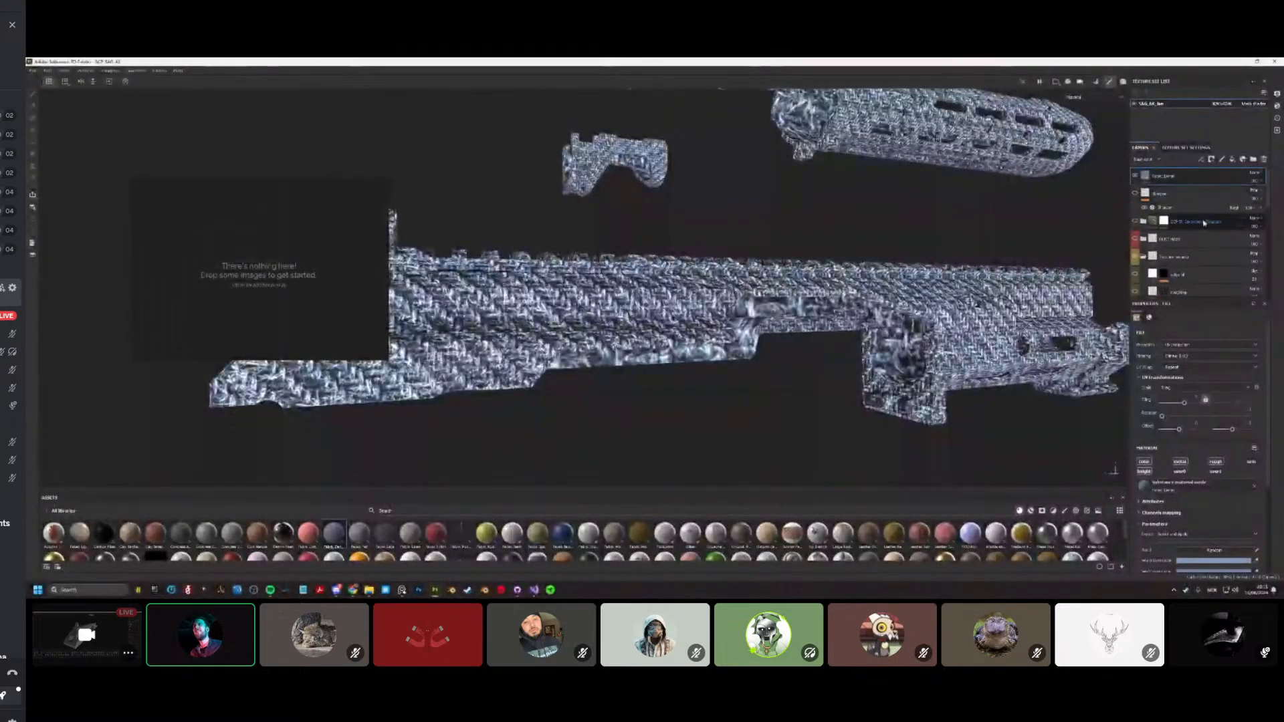
Step: Increase the UV tiling of the denim fill layer to make the fabric weave finer
scroll(1204, 223, "down", 5)
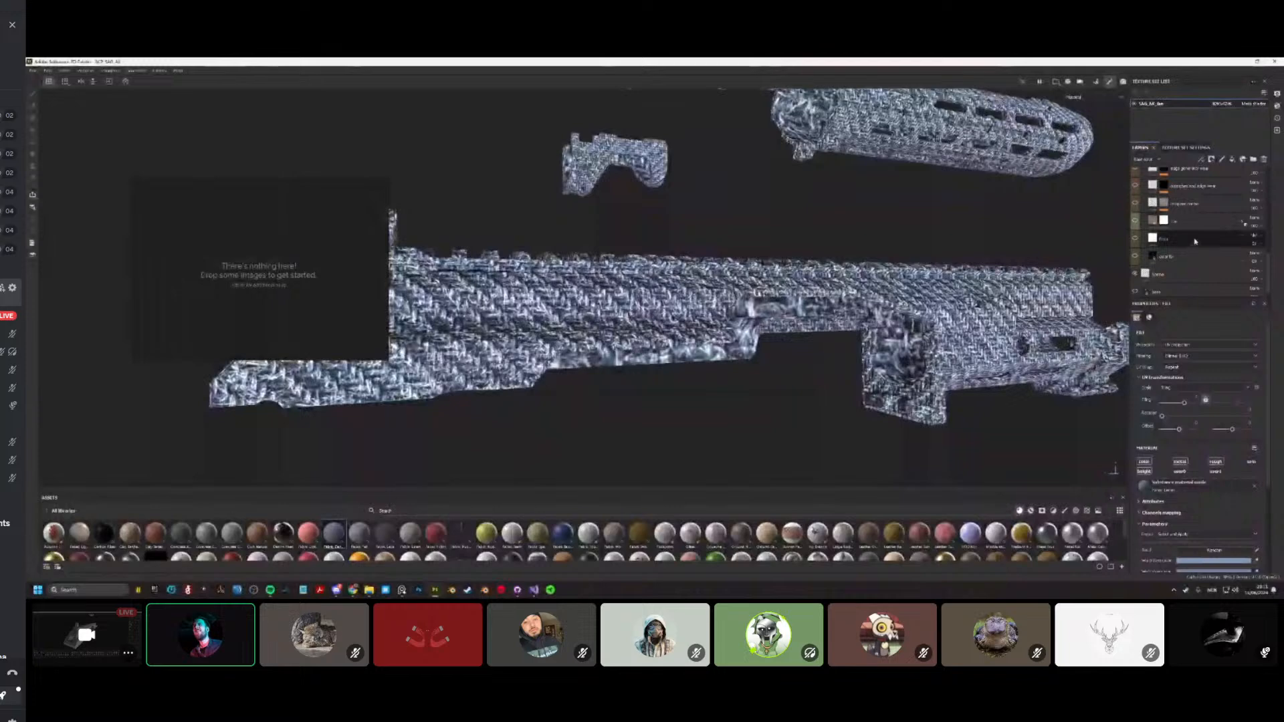
scroll(1175, 276, "up", 6)
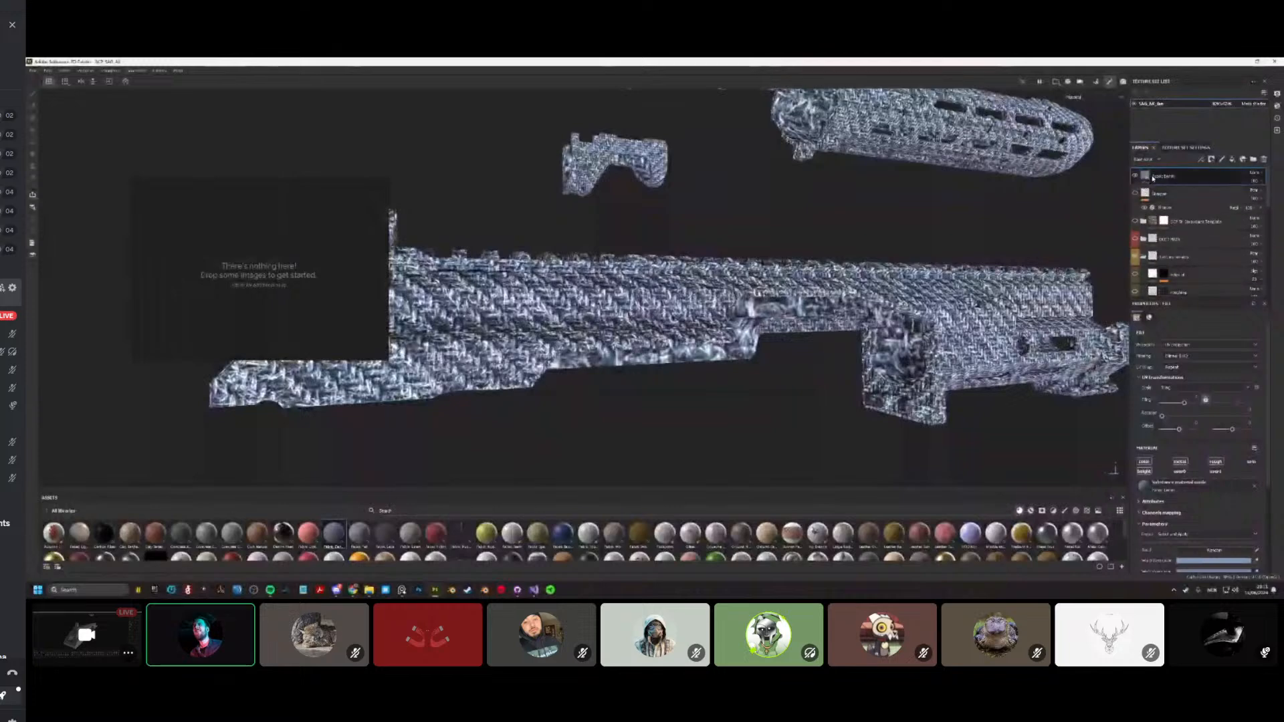
scroll(1195, 525, "down", 3)
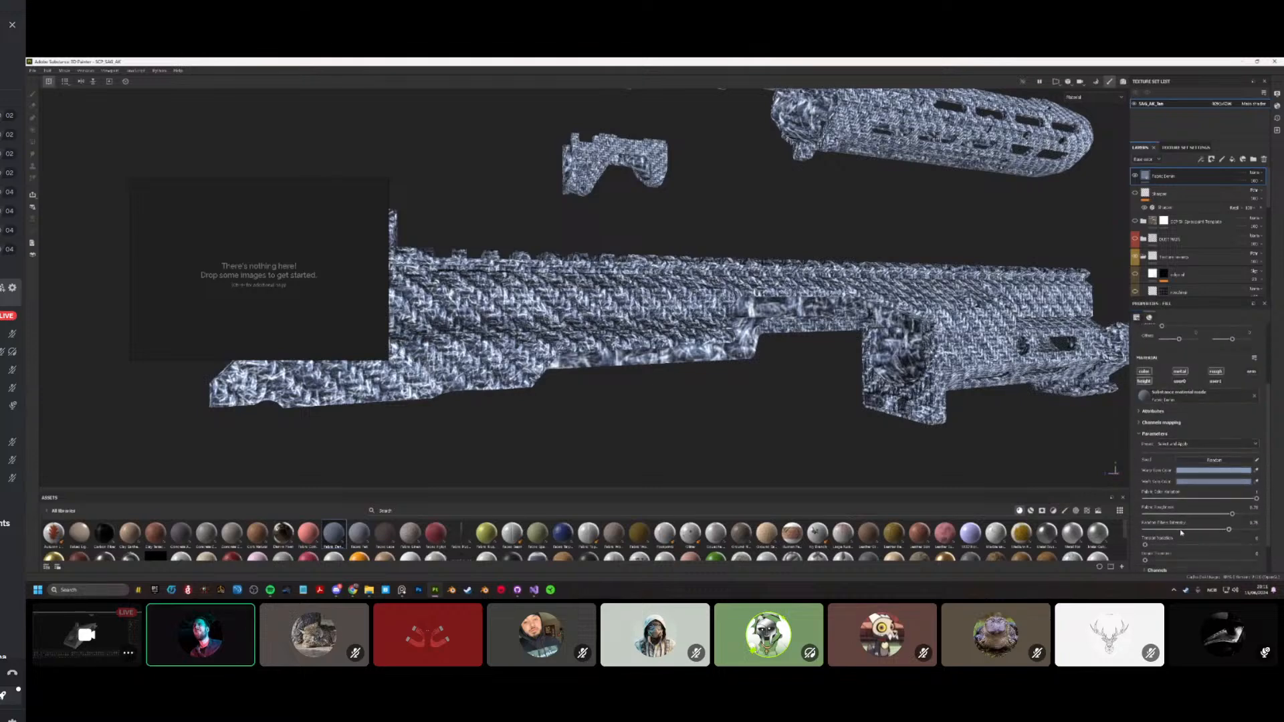
scroll(1167, 544, "down", 2)
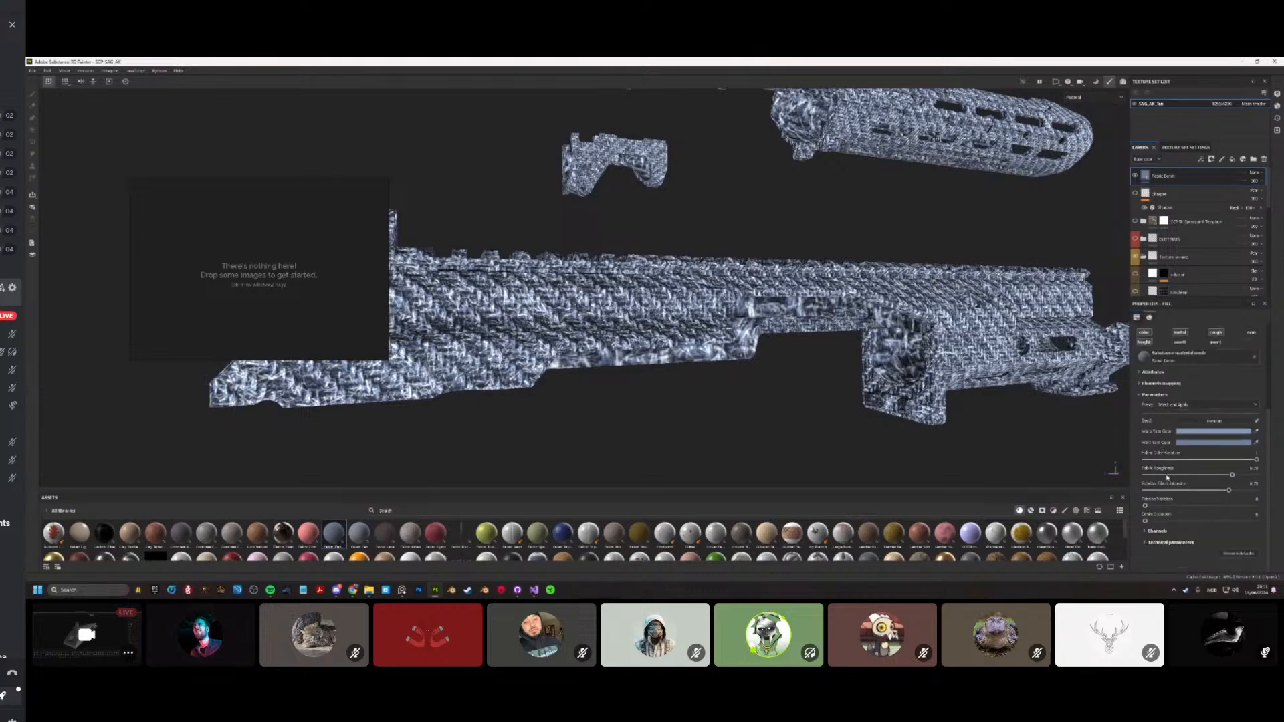
scroll(1157, 499, "up", 2)
scroll(1158, 495, "up", 1)
left_click_drag(1183, 386, 1191, 387)
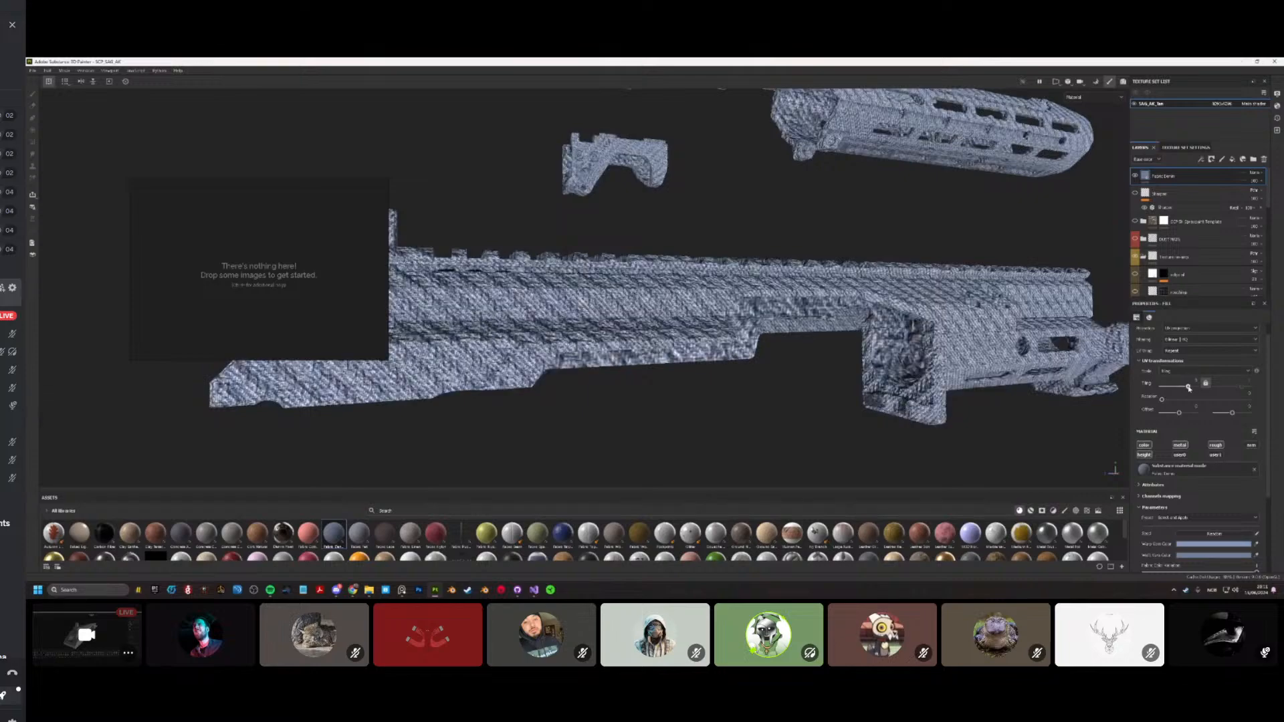
Step: Inspect the finer denim weave along the dust cover and its rear end
left_click_drag(816, 405, 679, 338, "alt")
scroll(476, 369, "up", 3)
scroll(567, 372, "up", 4)
left_click_drag(567, 373, 669, 401, "alt")
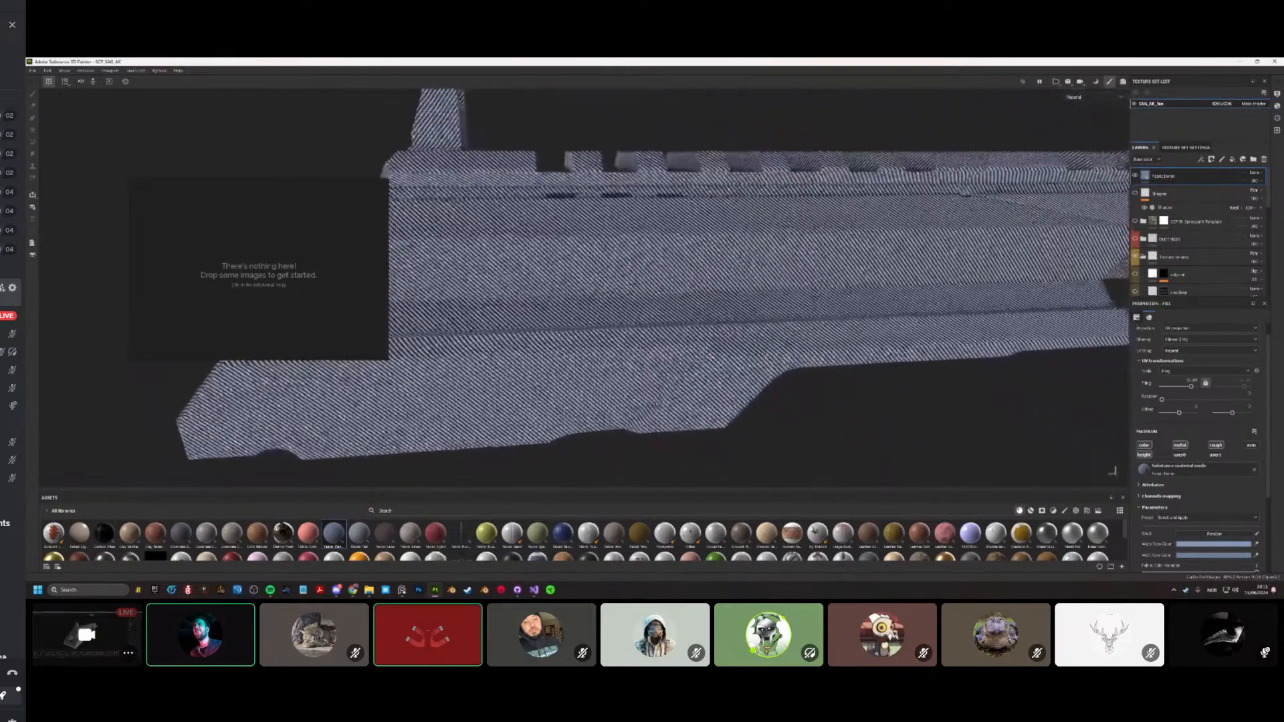
scroll(669, 402, "down", 4)
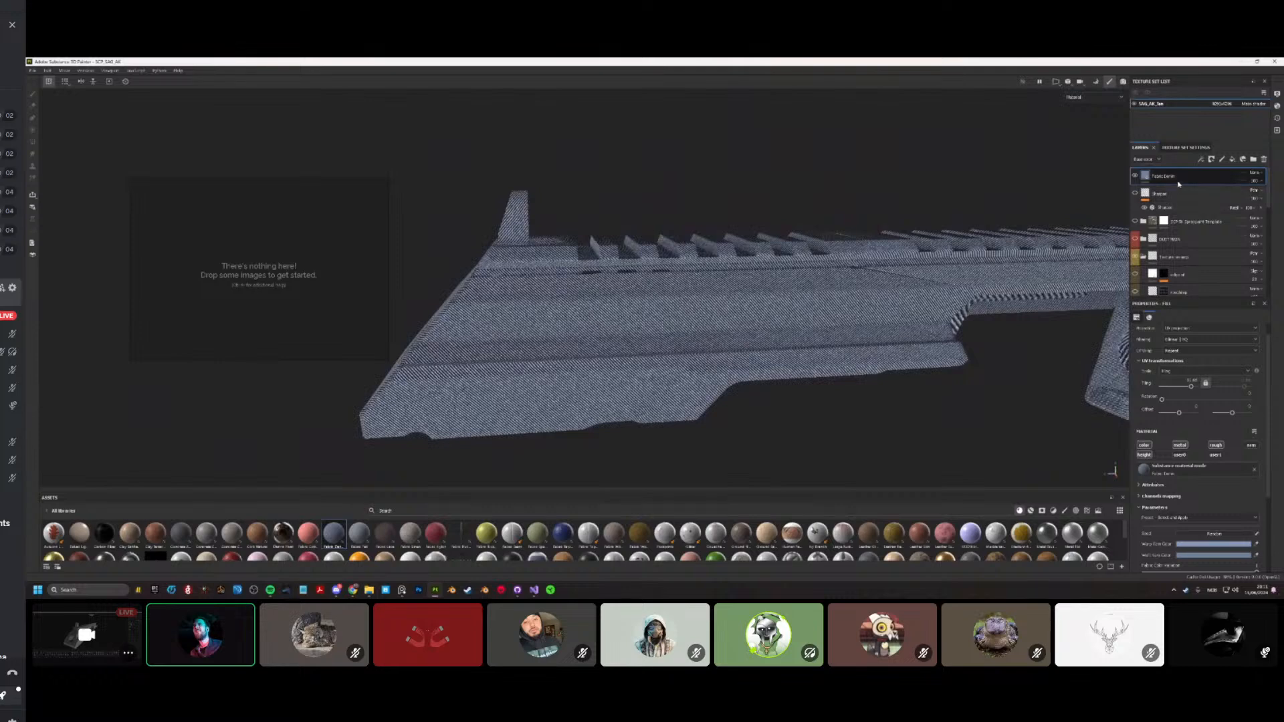
Step: Delete the denim fill layer and check the dust cover without the fabric material
key("Delete")
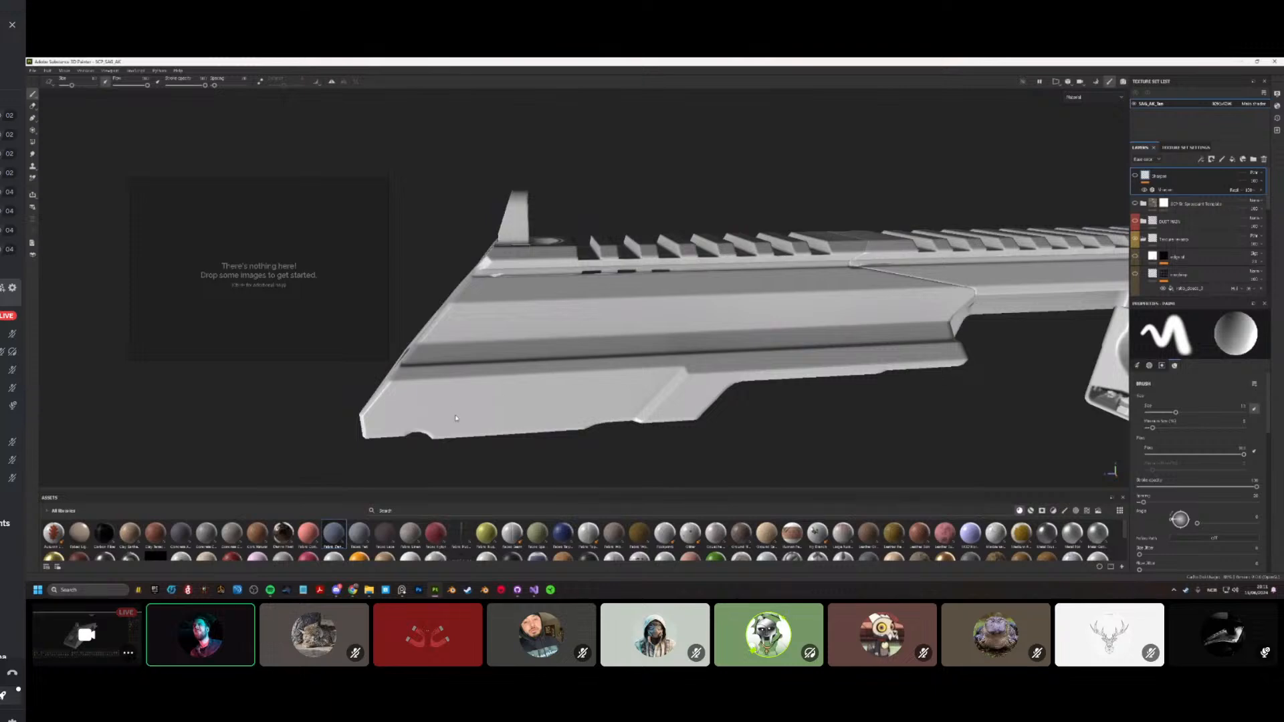
left_click_drag(551, 376, 417, 332, "alt")
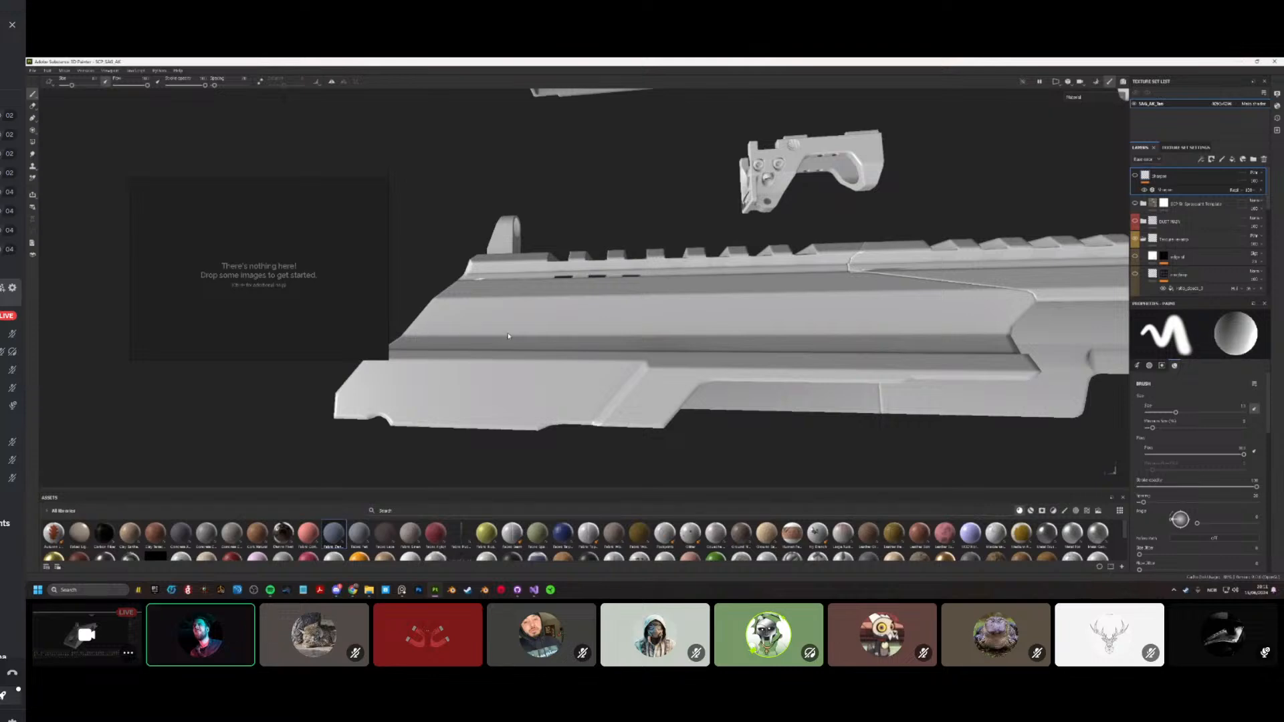
left_click_drag(524, 345, 545, 375, "alt")
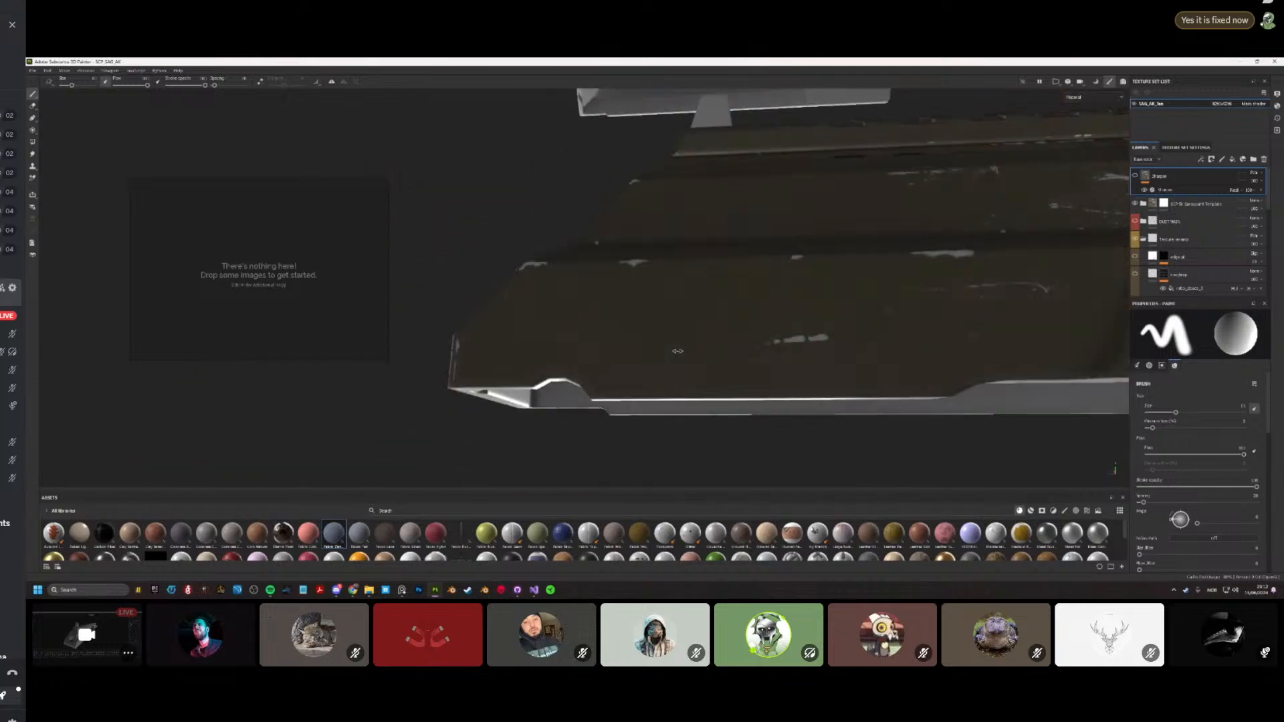
Step: Examine the olive paint, scratches and worn edges on the dust cover from several angles, with the paint layer group selected
mouse_move(709, 328)
left_mouse_down("alt")
mouse_move(874, 233)
mouse_move(553, 350)
mouse_move(636, 288)
mouse_move(936, 402)
mouse_move(1256, 553)
left_mouse_up("alt")
key("Tab")
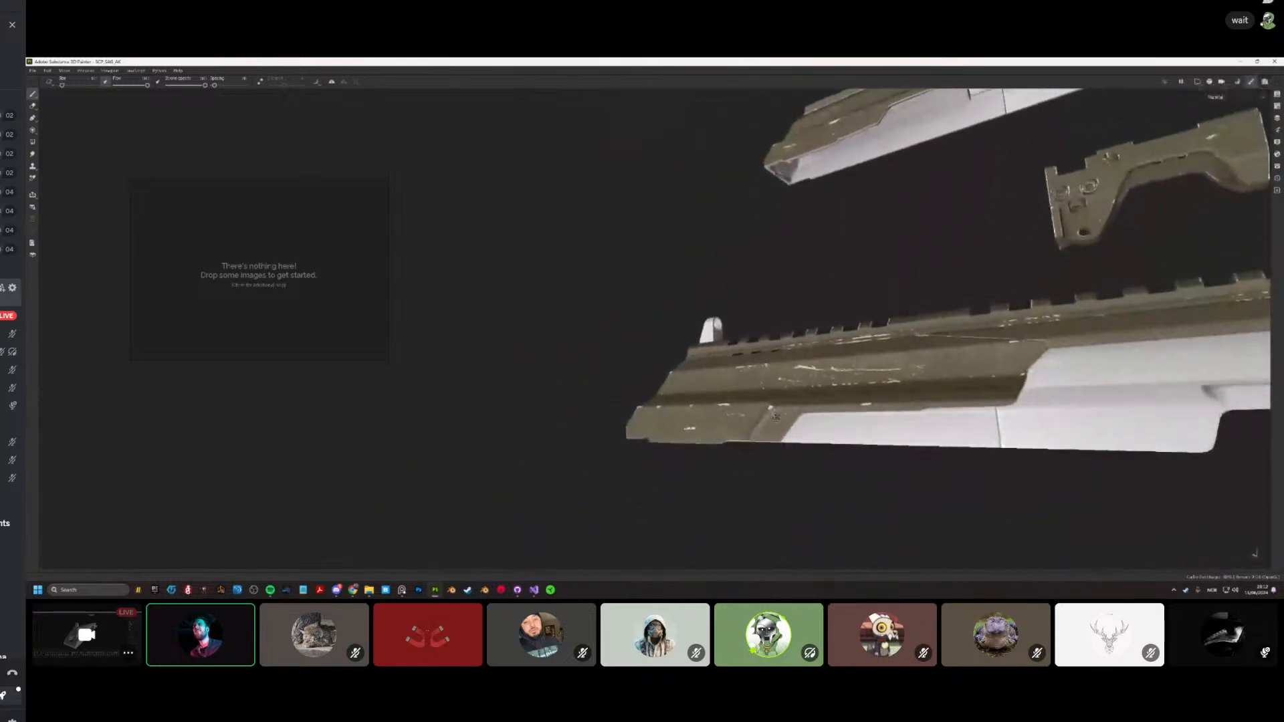
scroll(669, 301, "up", 5)
key("Tab")
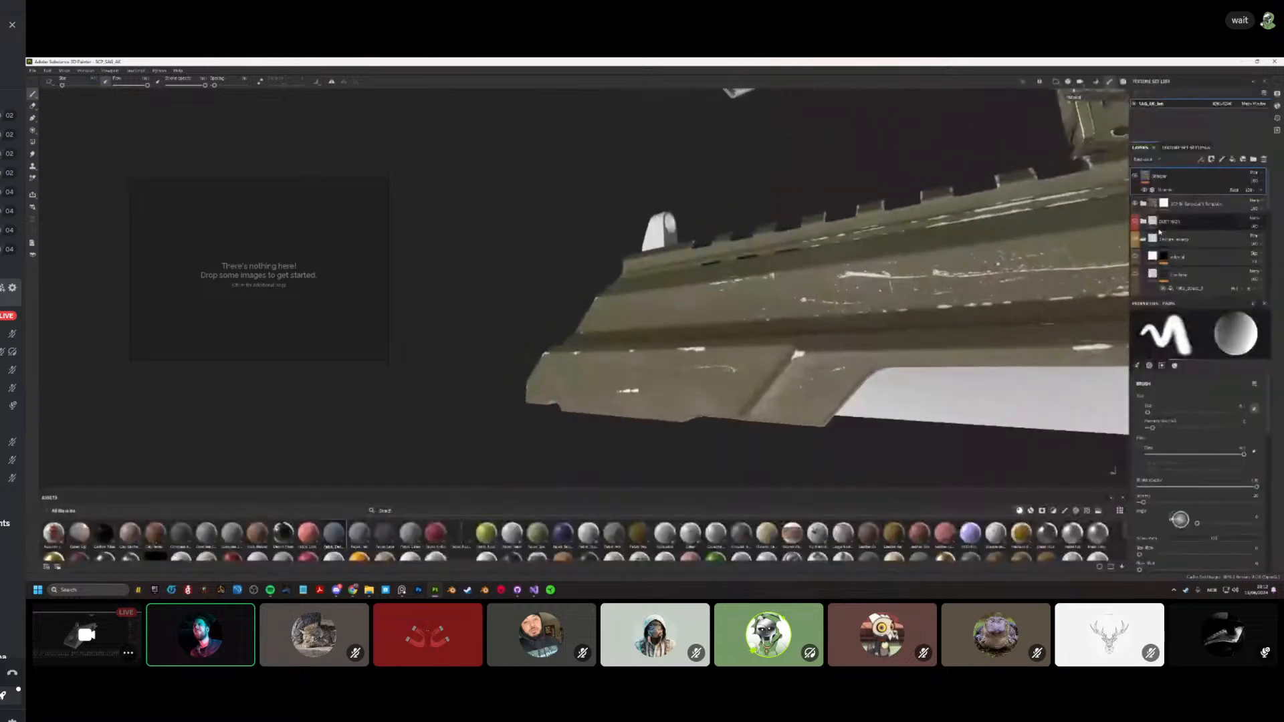
left_click(1197, 204)
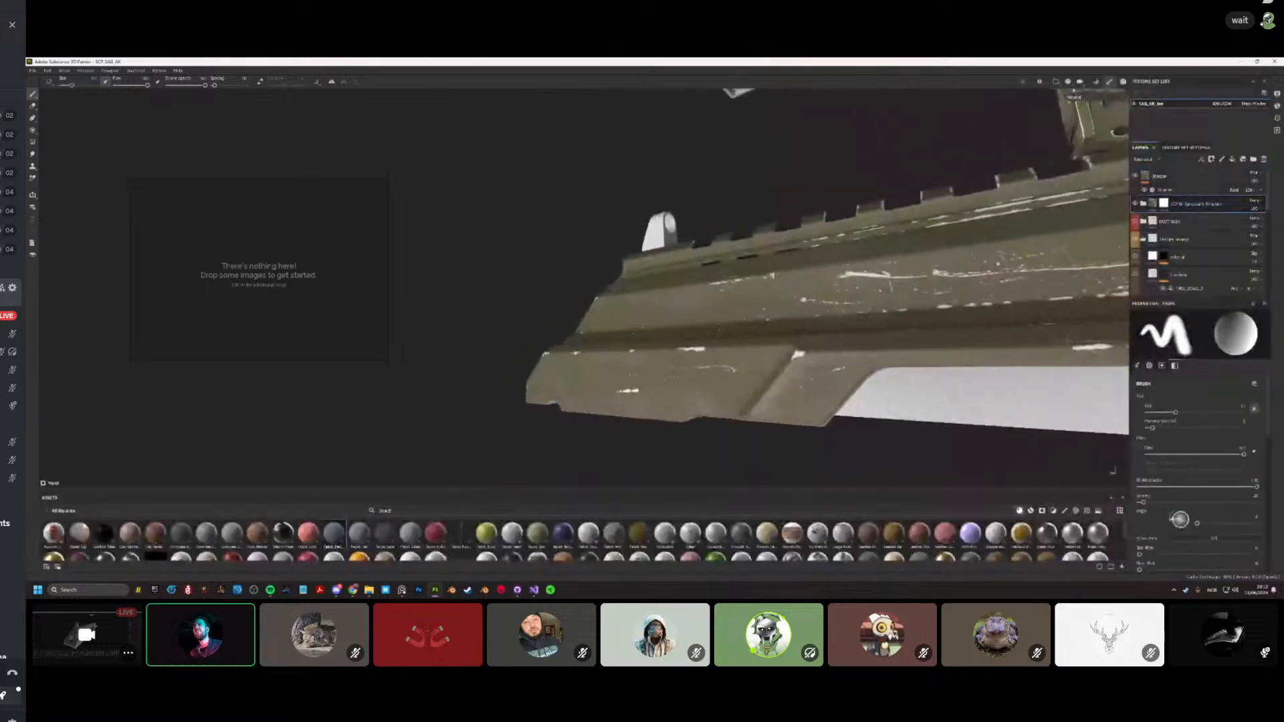
left_click_drag(870, 432, 1026, 396, "alt")
mouse_move(710, 404)
left_mouse_down("alt")
mouse_move(482, 314)
mouse_move(1086, 241)
left_mouse_up("alt")
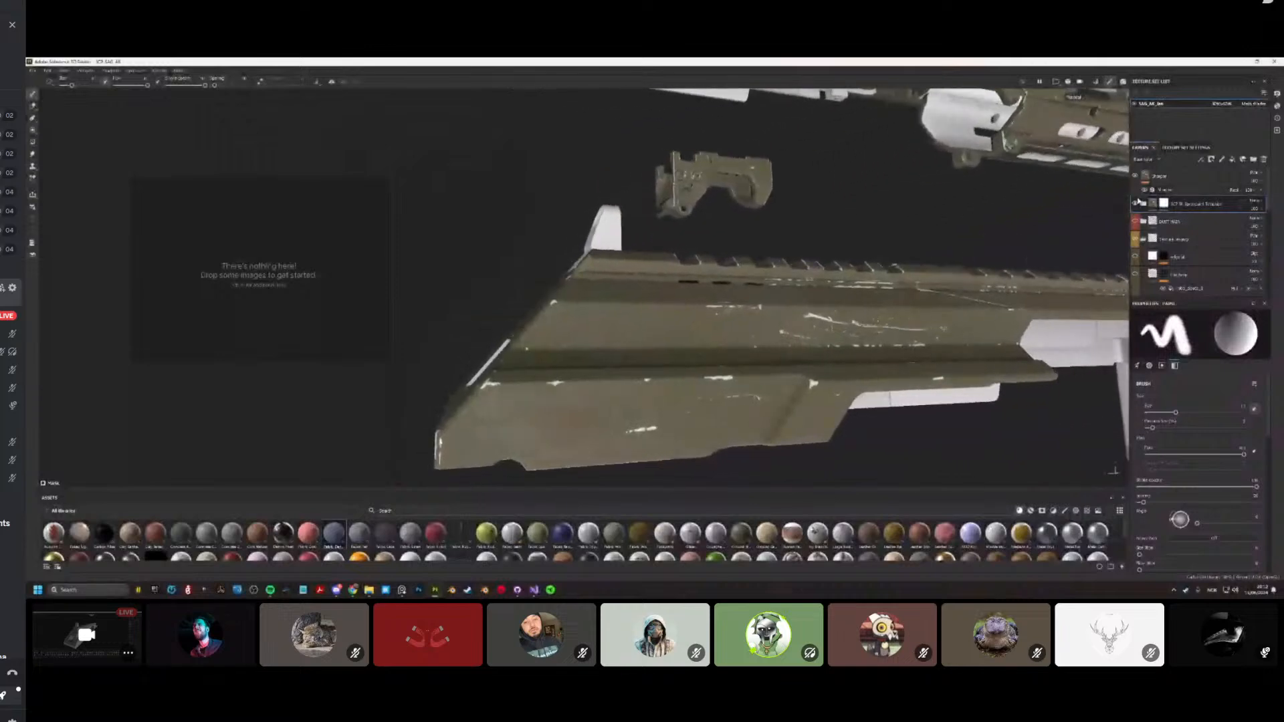
left_click_drag(599, 382, 414, 439, "alt")
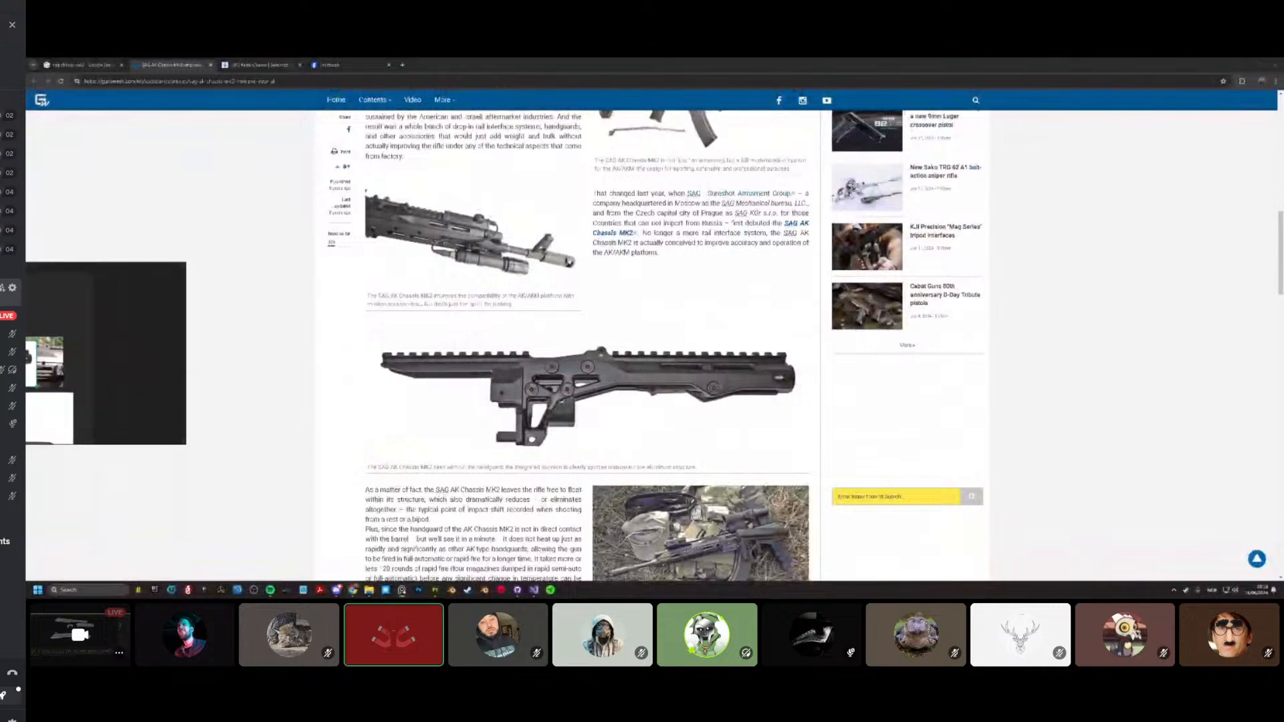
Step: Move the PureRef board beside the SAG AK Chassis MK2 article in Chrome and add the article's gas tube photo to it
left_click_drag(29, 380, 223, 396)
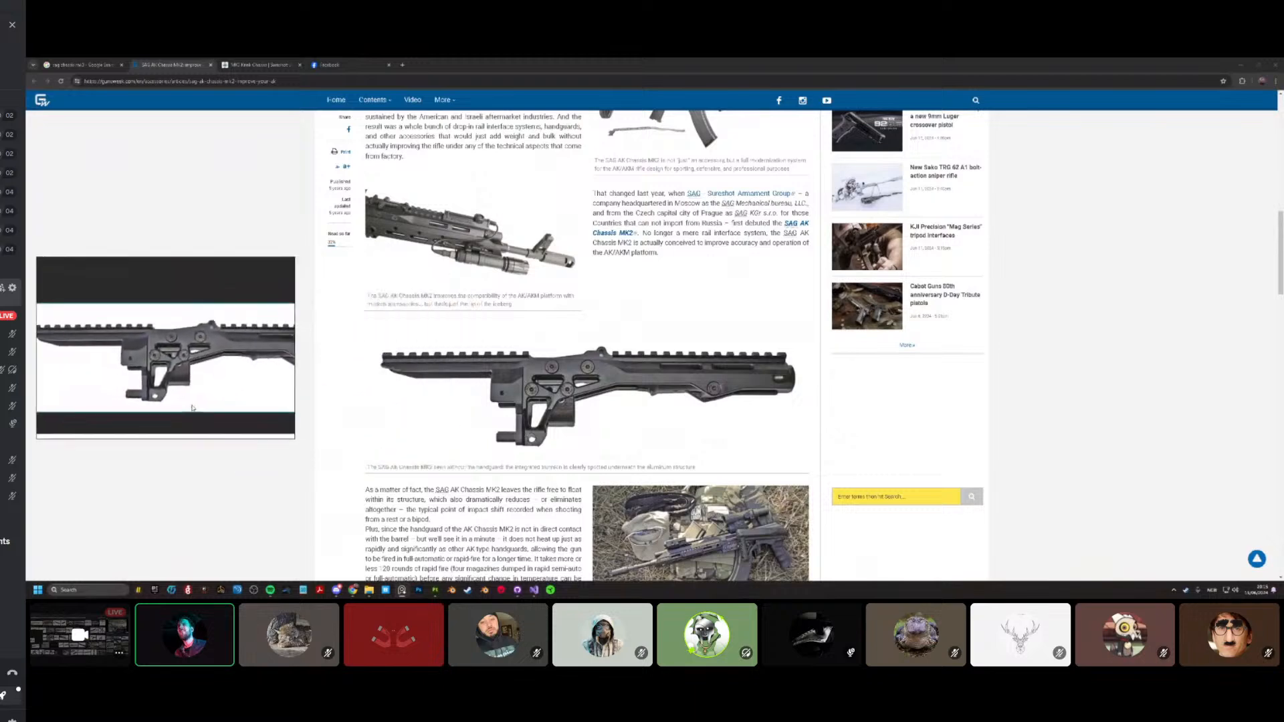
scroll(415, 404, "down", 6)
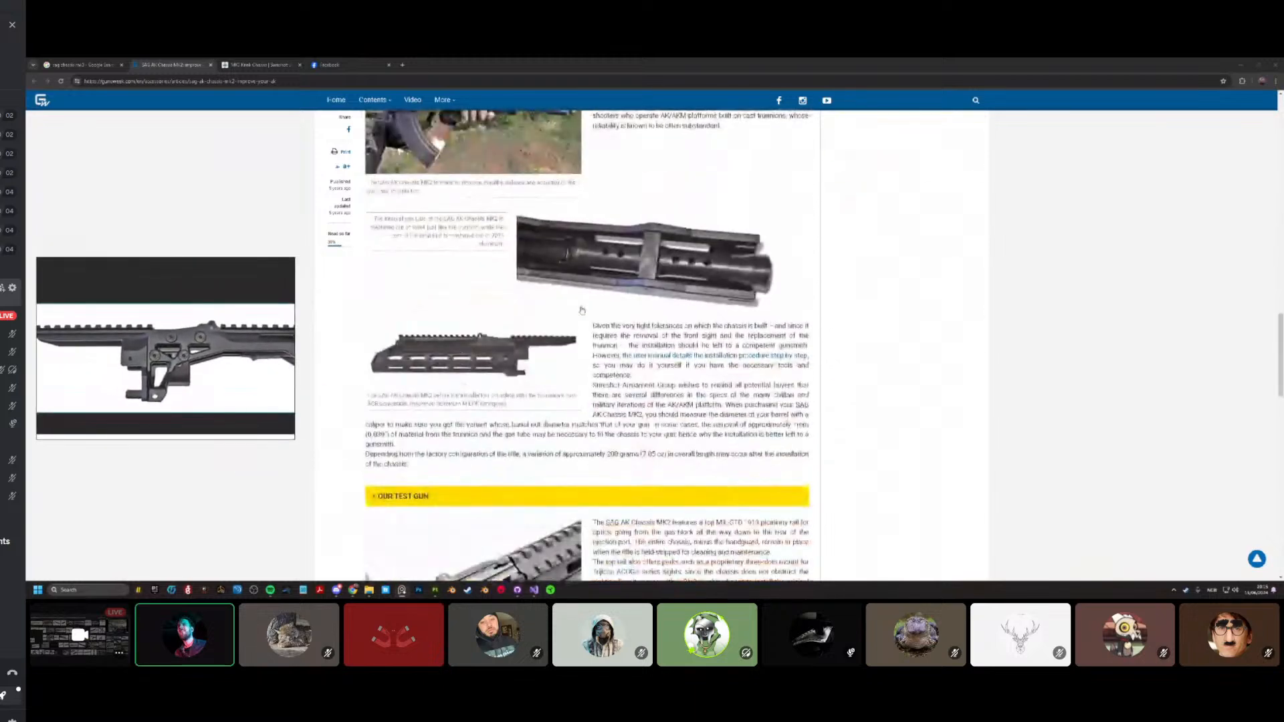
left_click(595, 298)
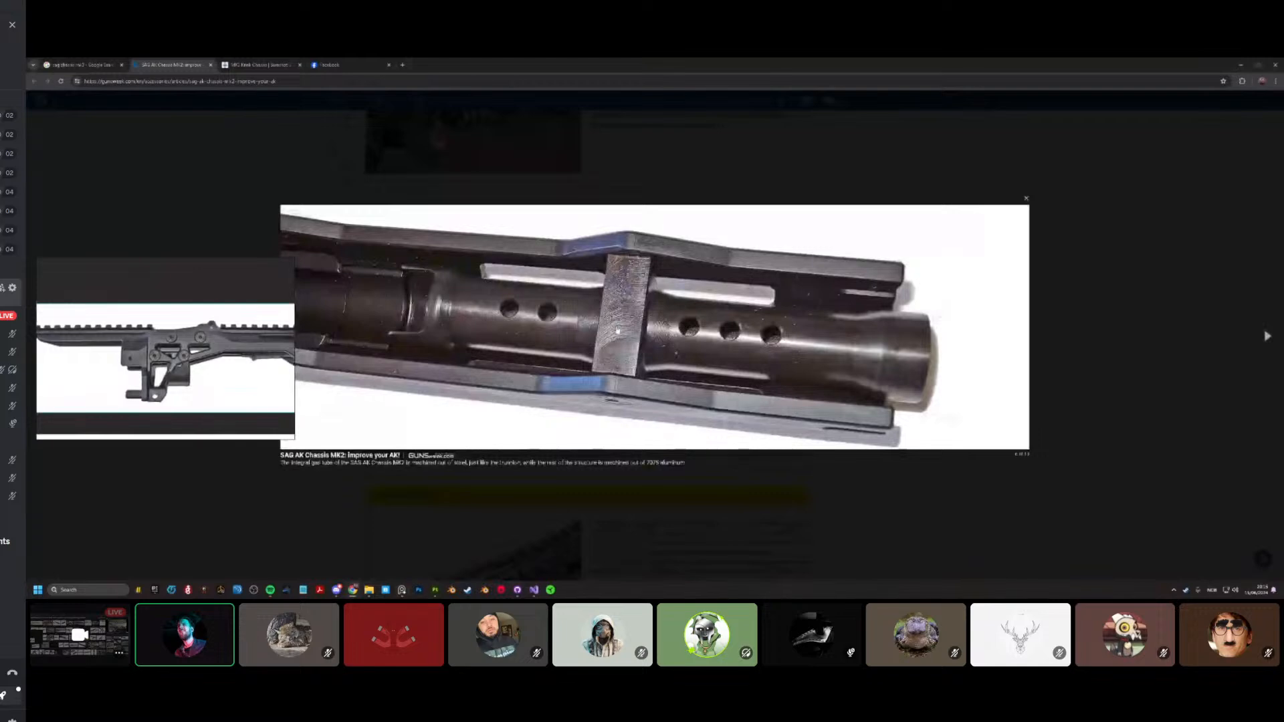
right_click(618, 330)
left_click(669, 363)
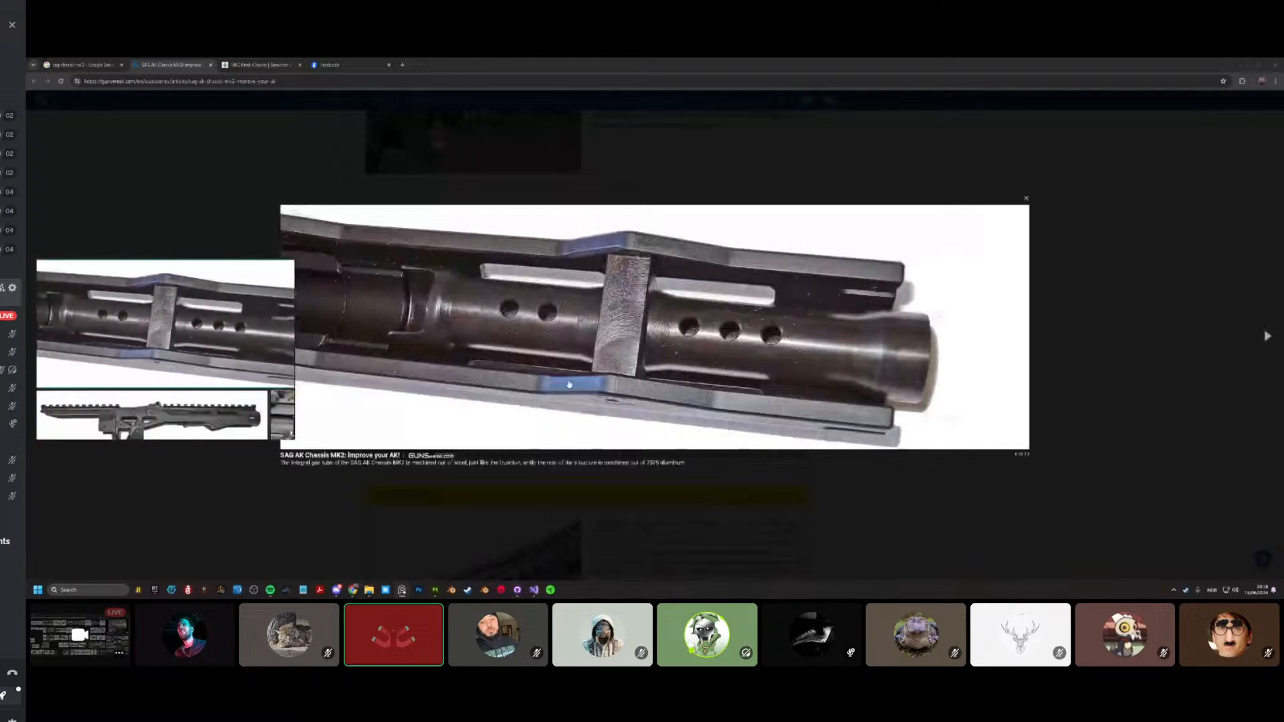
Step: Browse the article's image gallery to the close-up of the handguard mounted on the AK-103s
left_click(1266, 336)
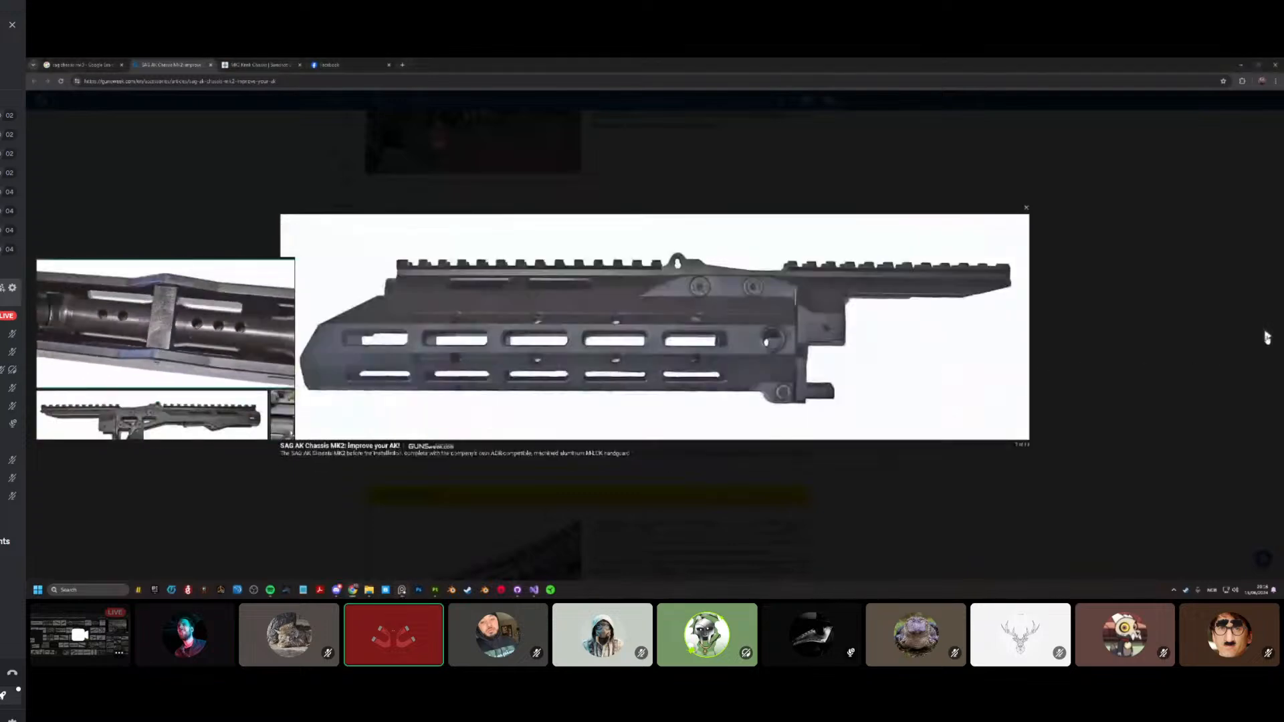
left_click(1267, 337)
left_click(1267, 336)
left_click(1267, 337)
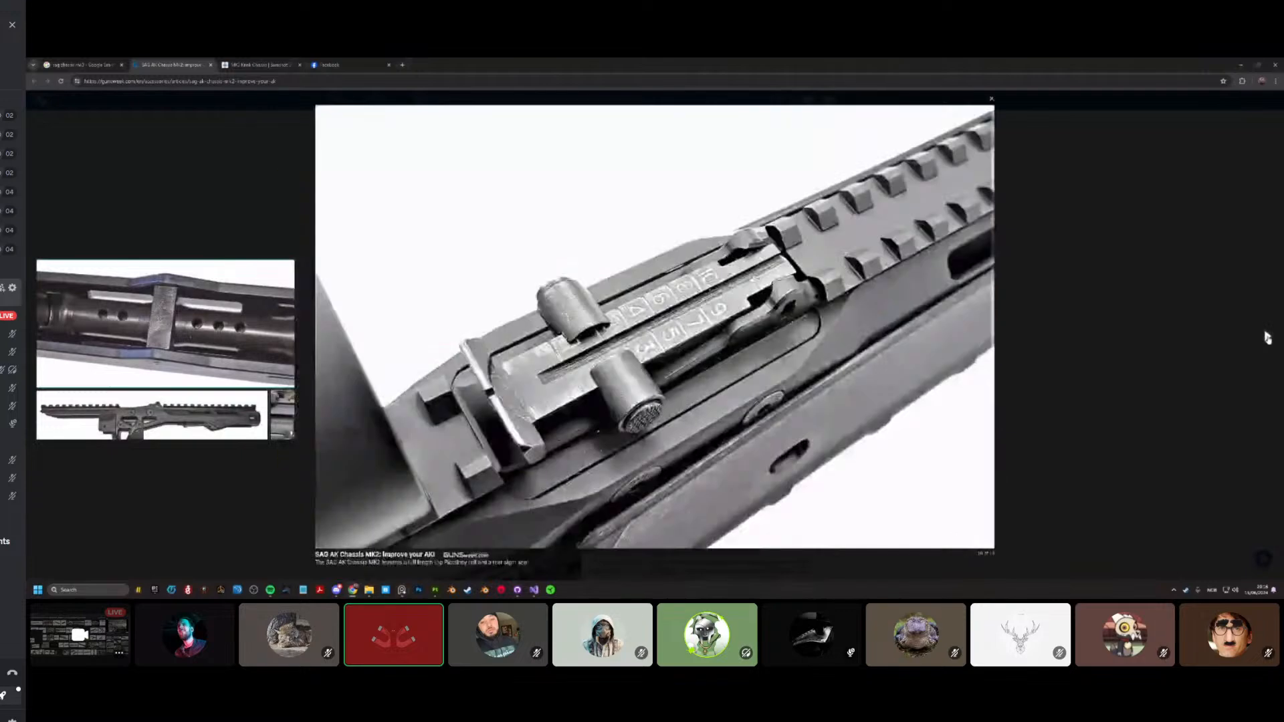
left_click(1267, 336)
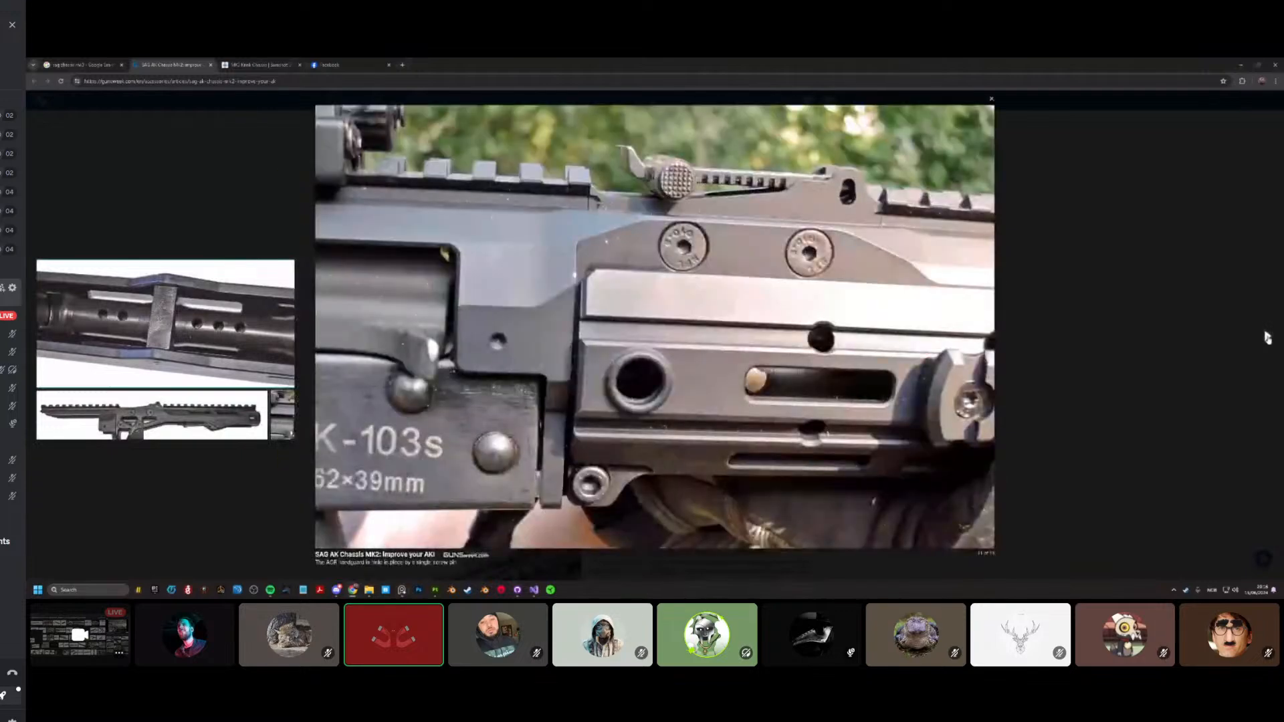
right_click(696, 432)
left_click(320, 503)
left_click(147, 501)
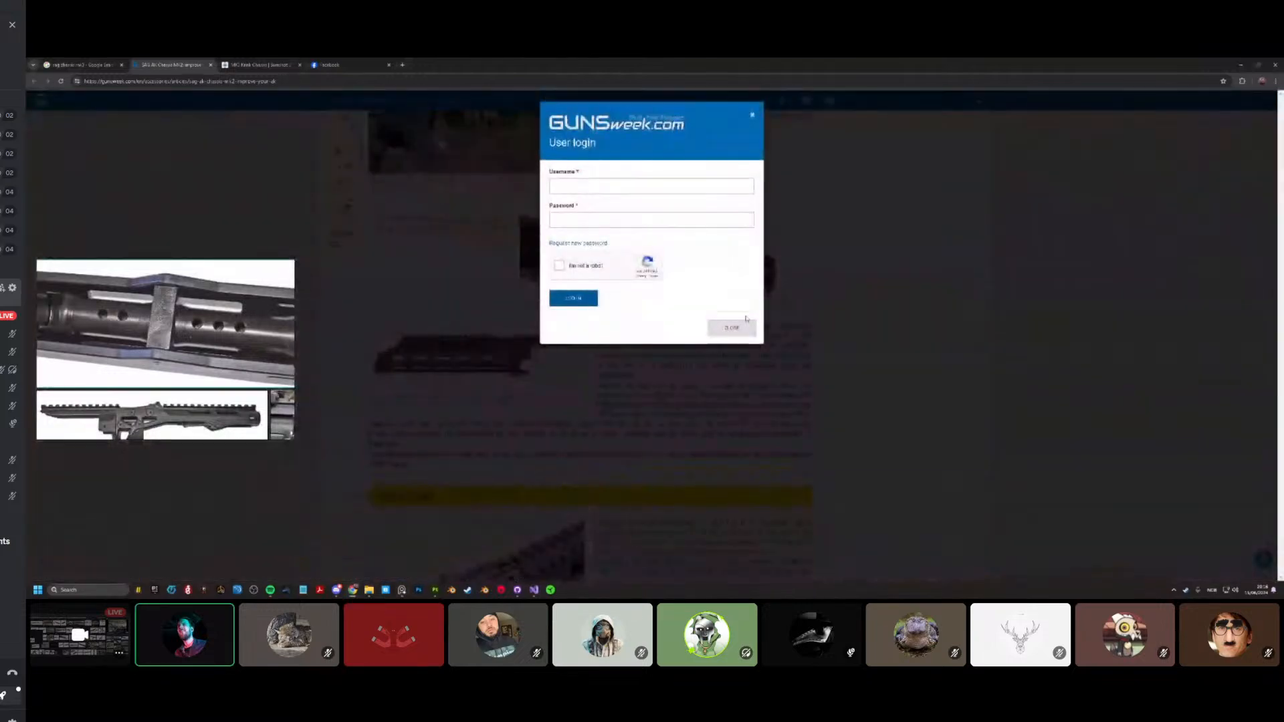
left_click(732, 327)
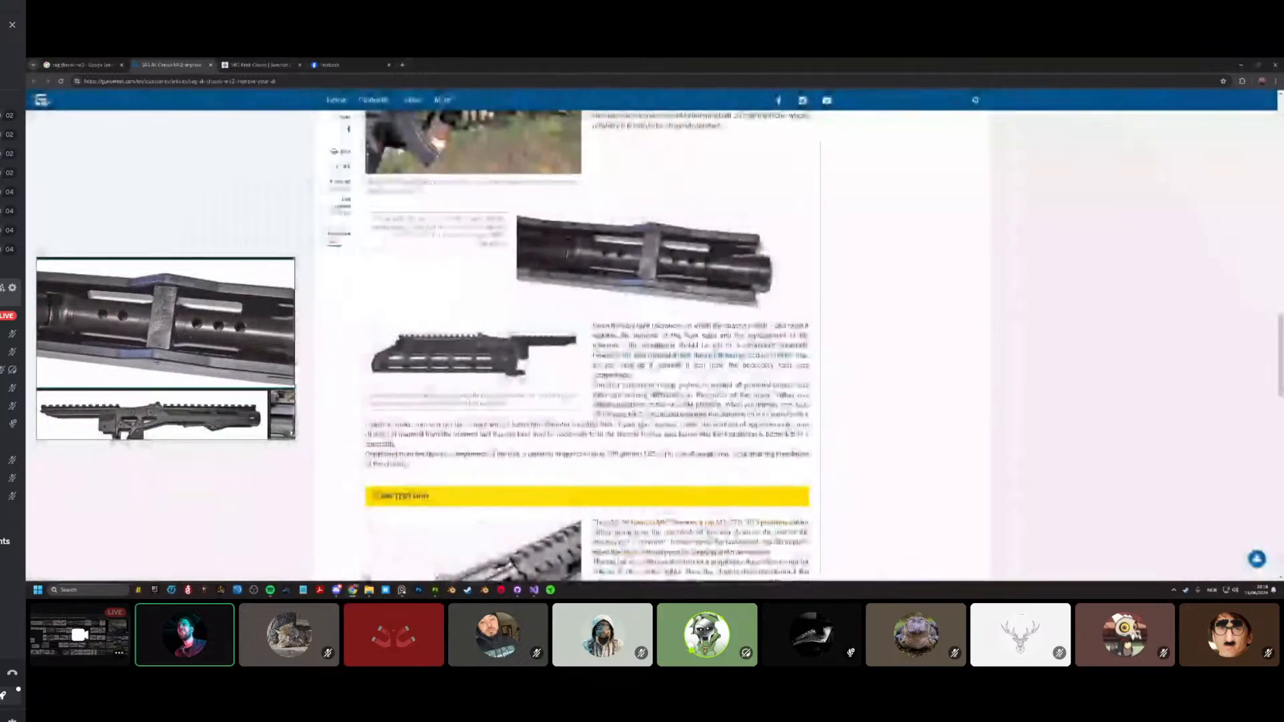
Step: Reopen the AK-103s handguard close-up from the article and copy the image for the reference board
scroll(739, 333, "down", 3)
left_click(669, 529)
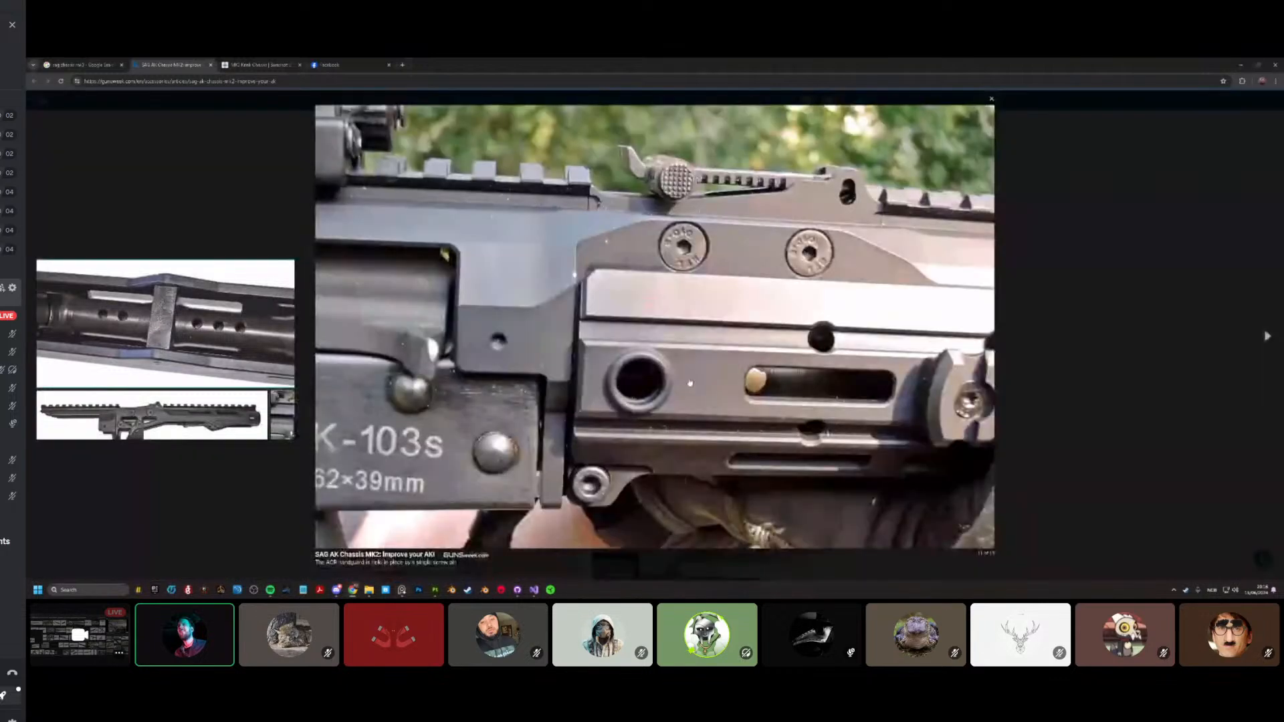
right_click(686, 378)
key("Escape")
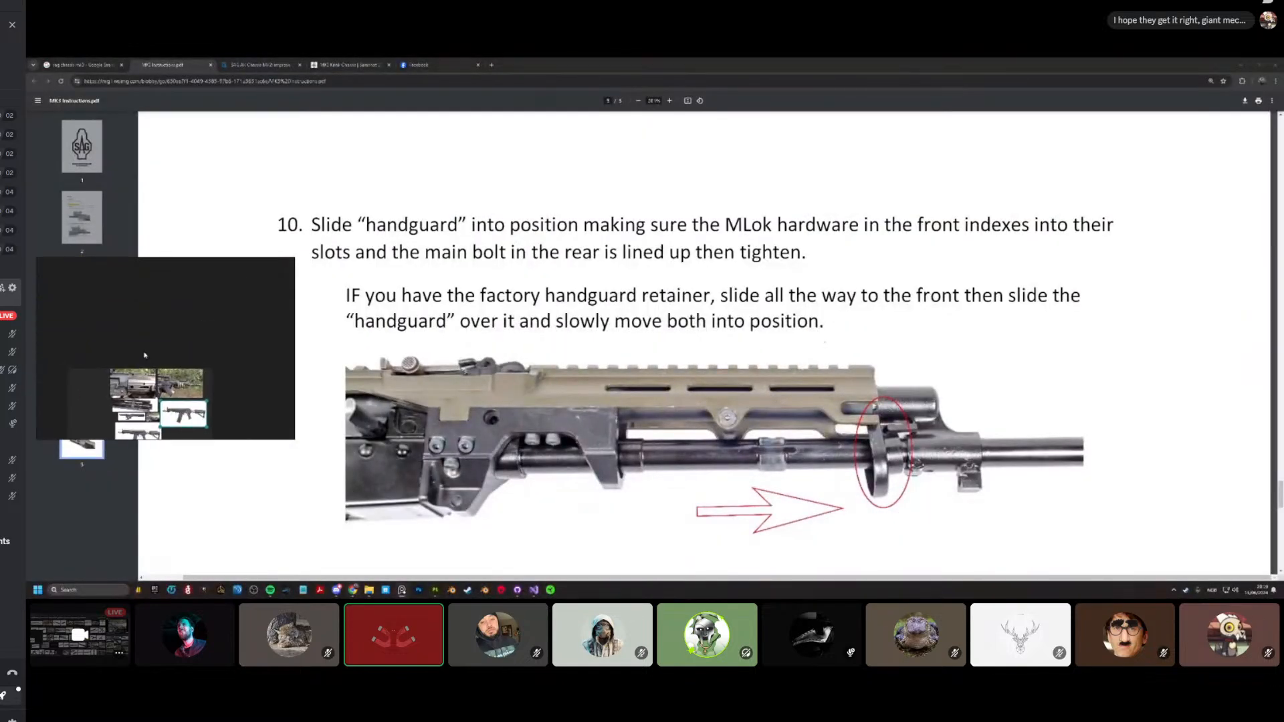
Step: Capture the instructions PDF's close-up of the circled front handguard screw and add it to the PureRef board
scroll(511, 423, "down", 4)
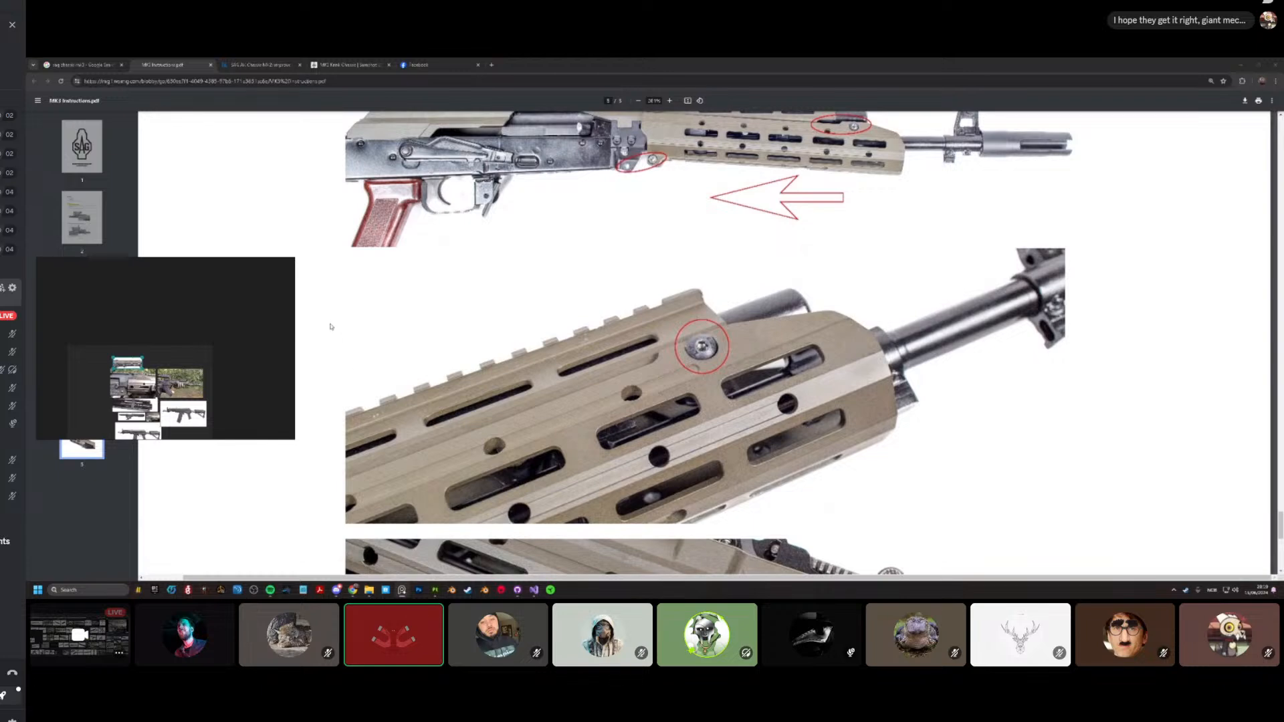
key("super+shift+s")
left_click_drag(327, 233, 963, 564)
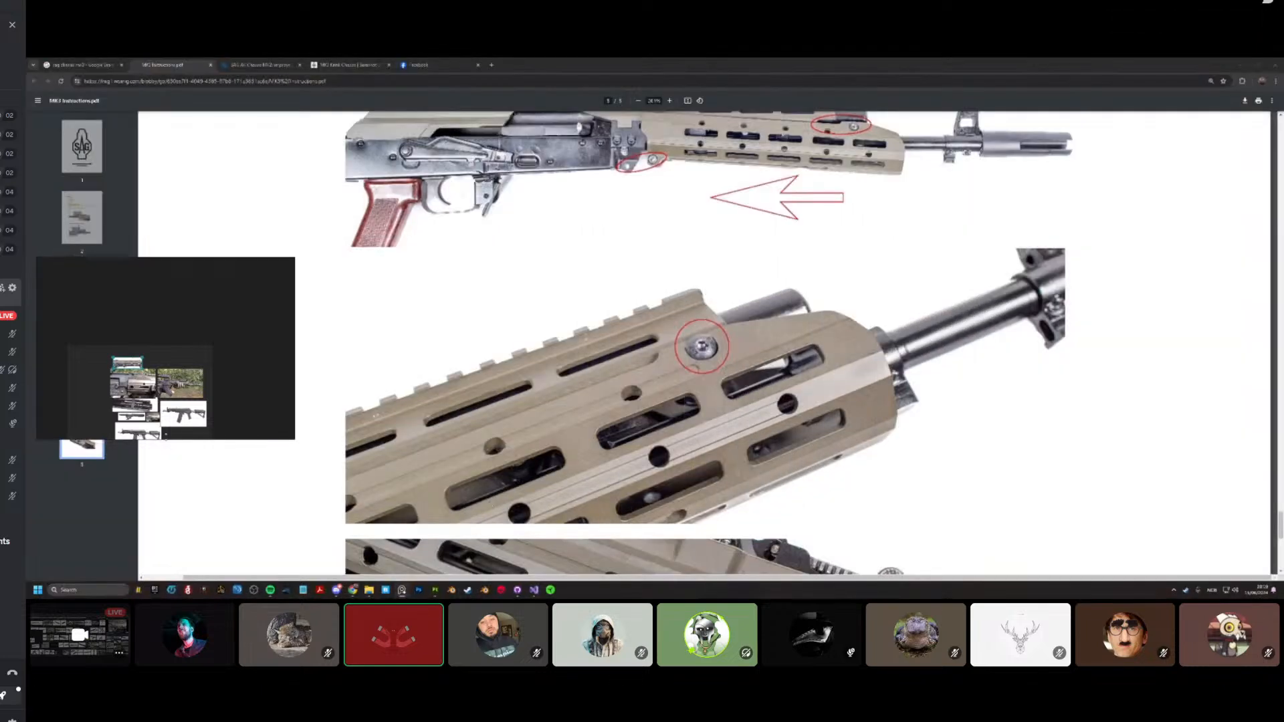
Step: Find step 5 in the instructions PDF and capture its photo of the turned top front rail for the PureRef board
scroll(503, 440, "down", 3)
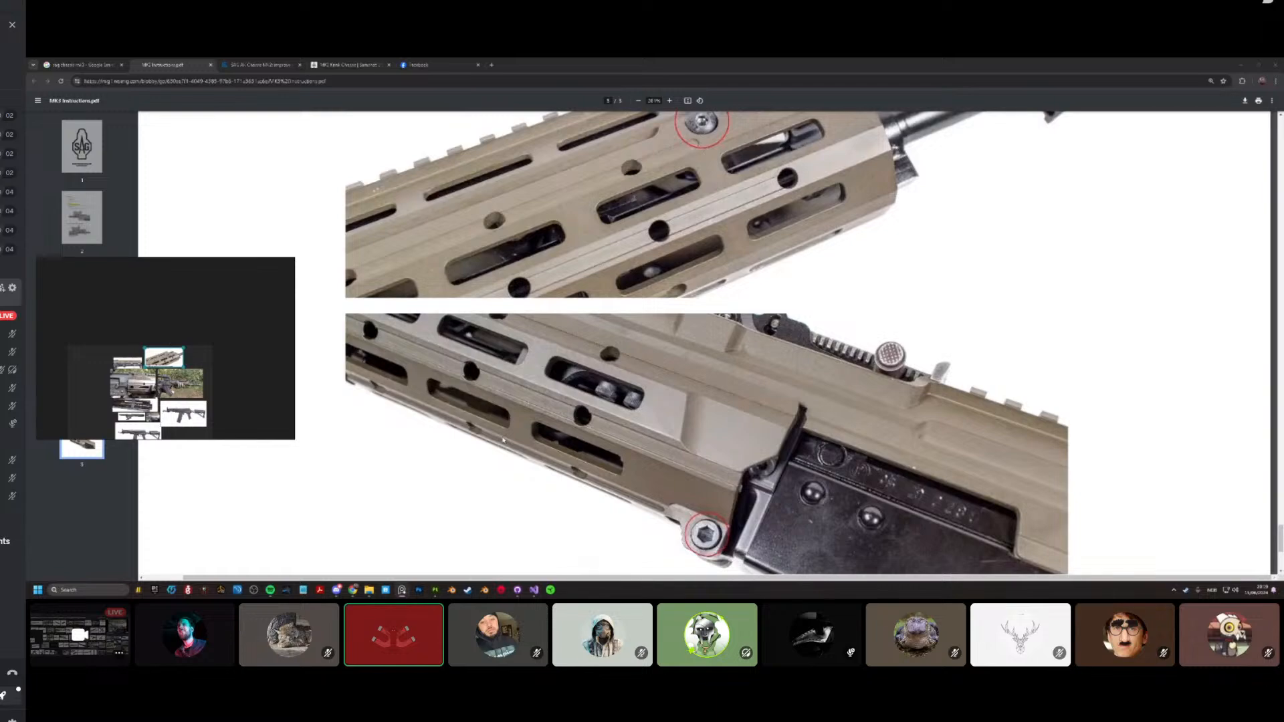
scroll(528, 439, "down", 4)
scroll(553, 440, "up", 2)
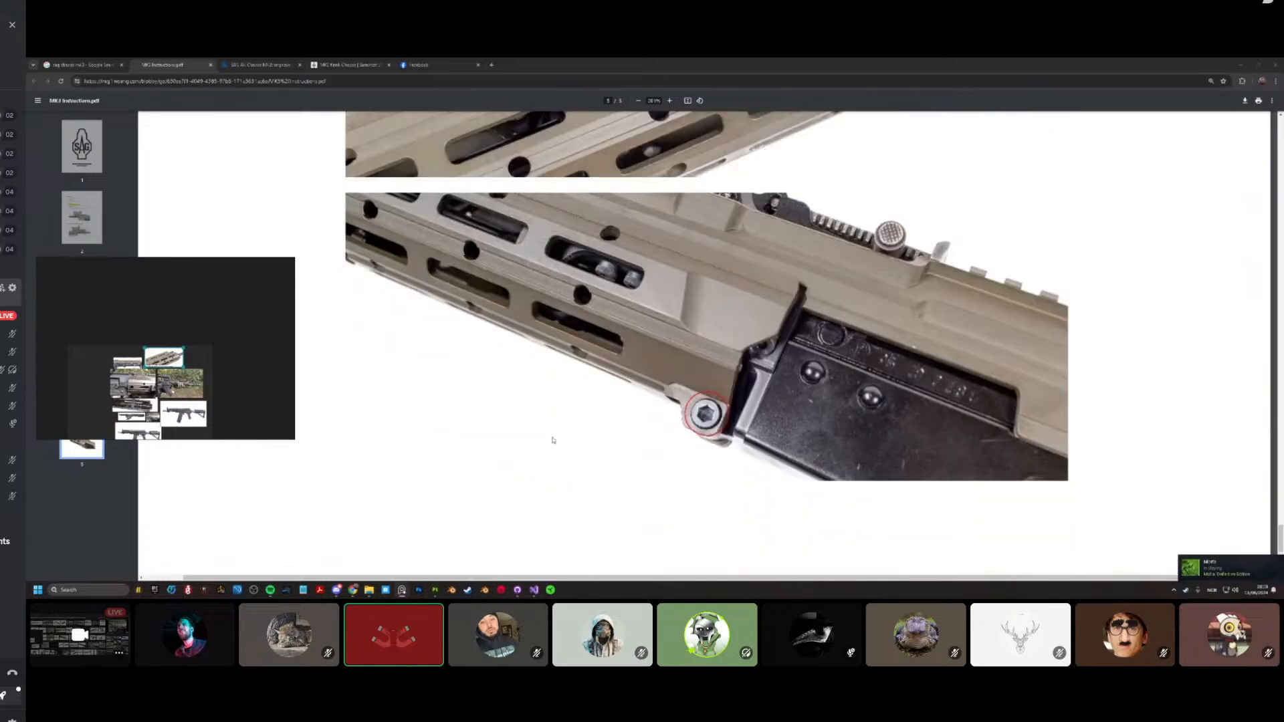
scroll(553, 440, "up", 15)
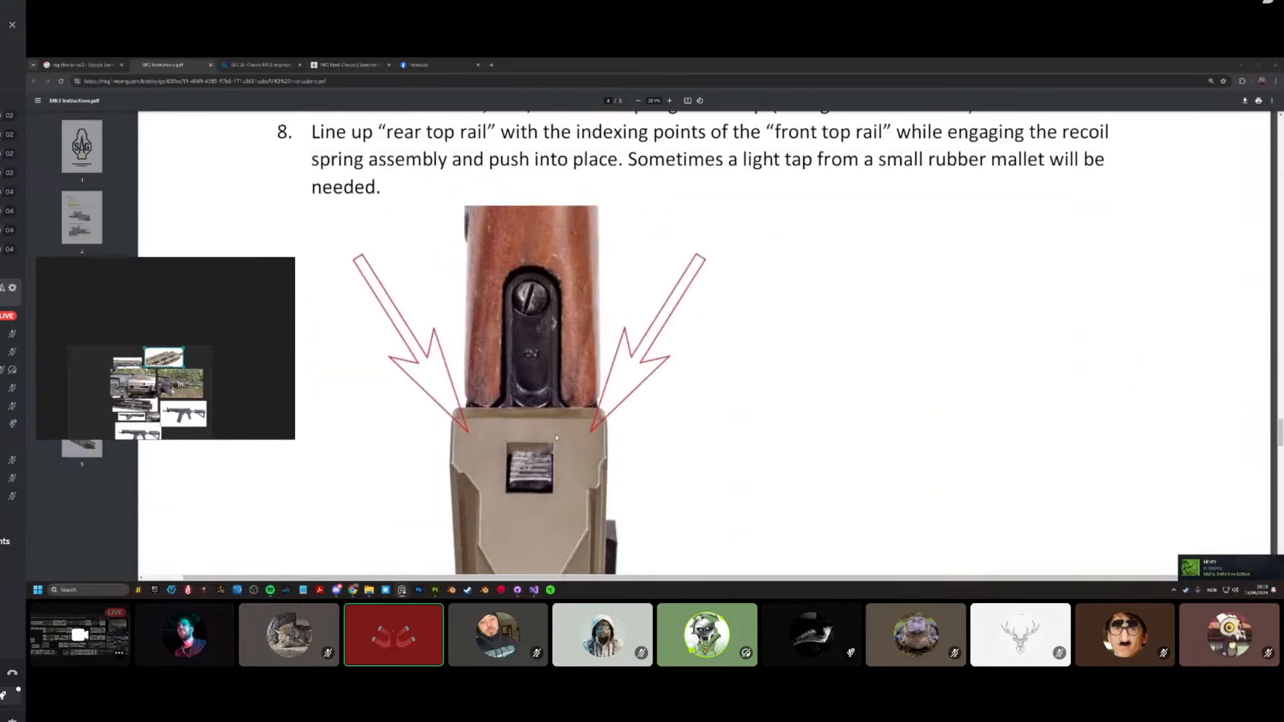
scroll(555, 438, "up", 15)
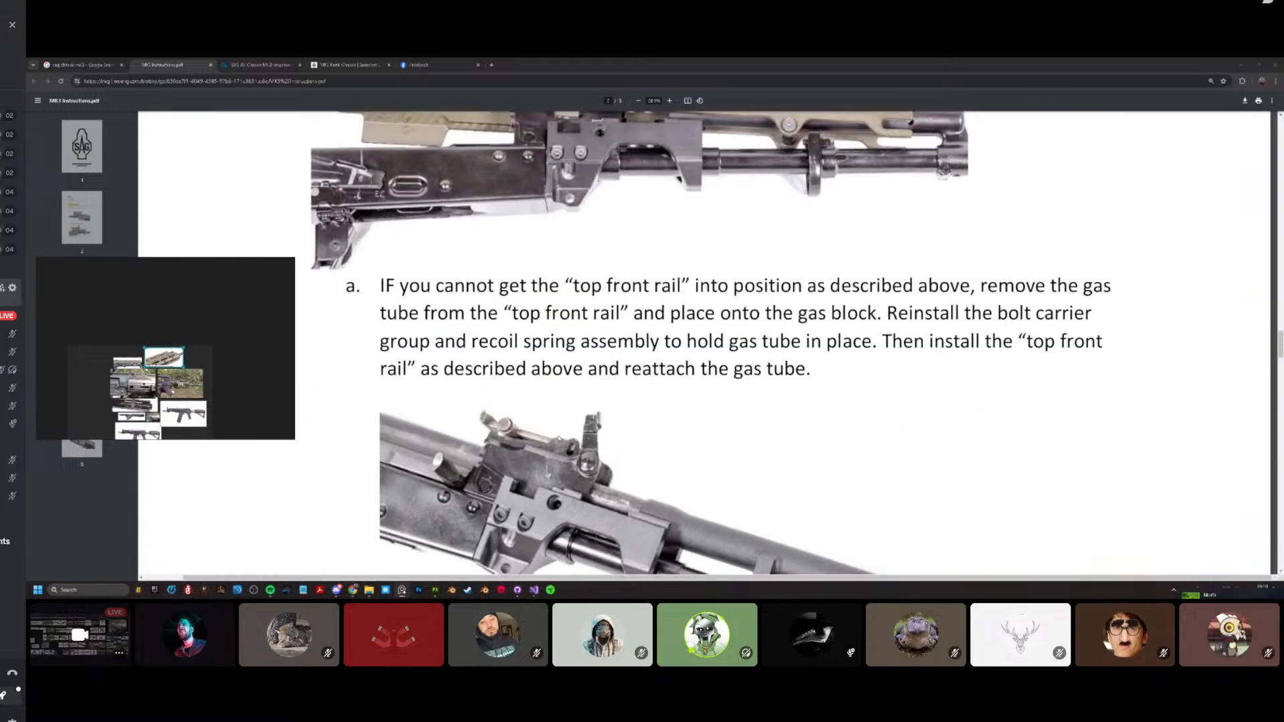
scroll(559, 438, "up", 10)
scroll(561, 440, "down", 3)
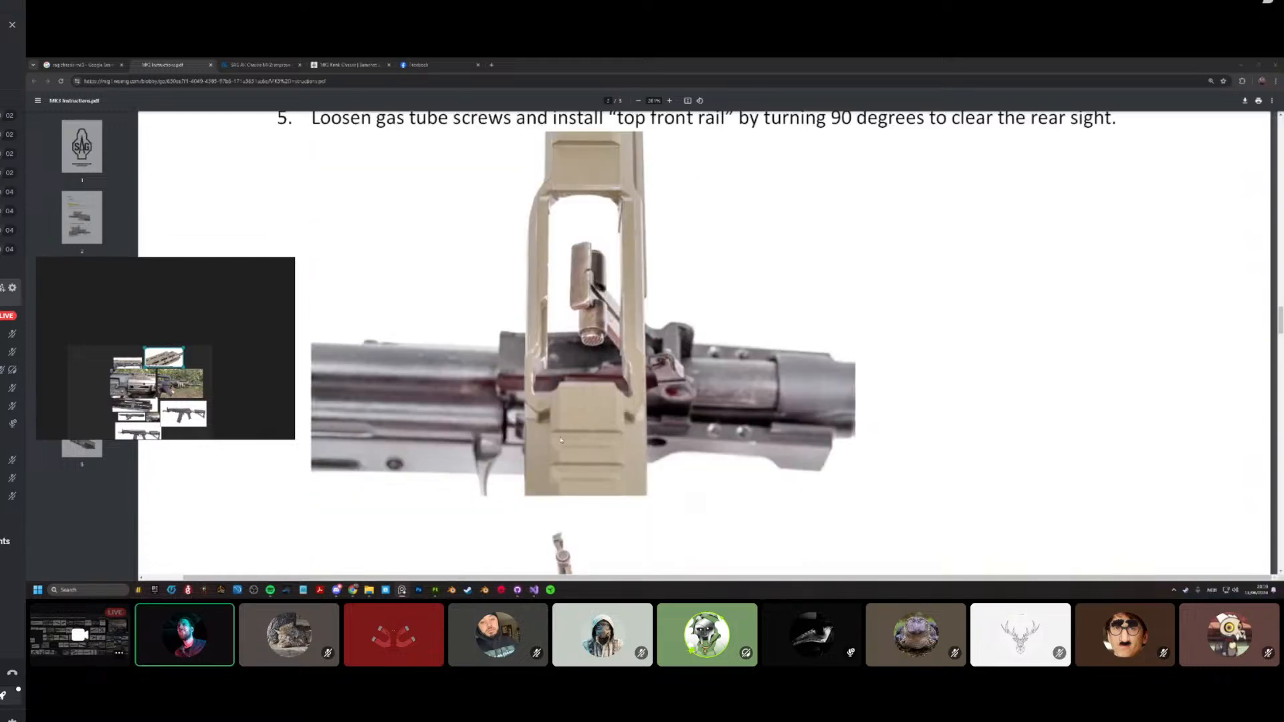
key("super+shift+s")
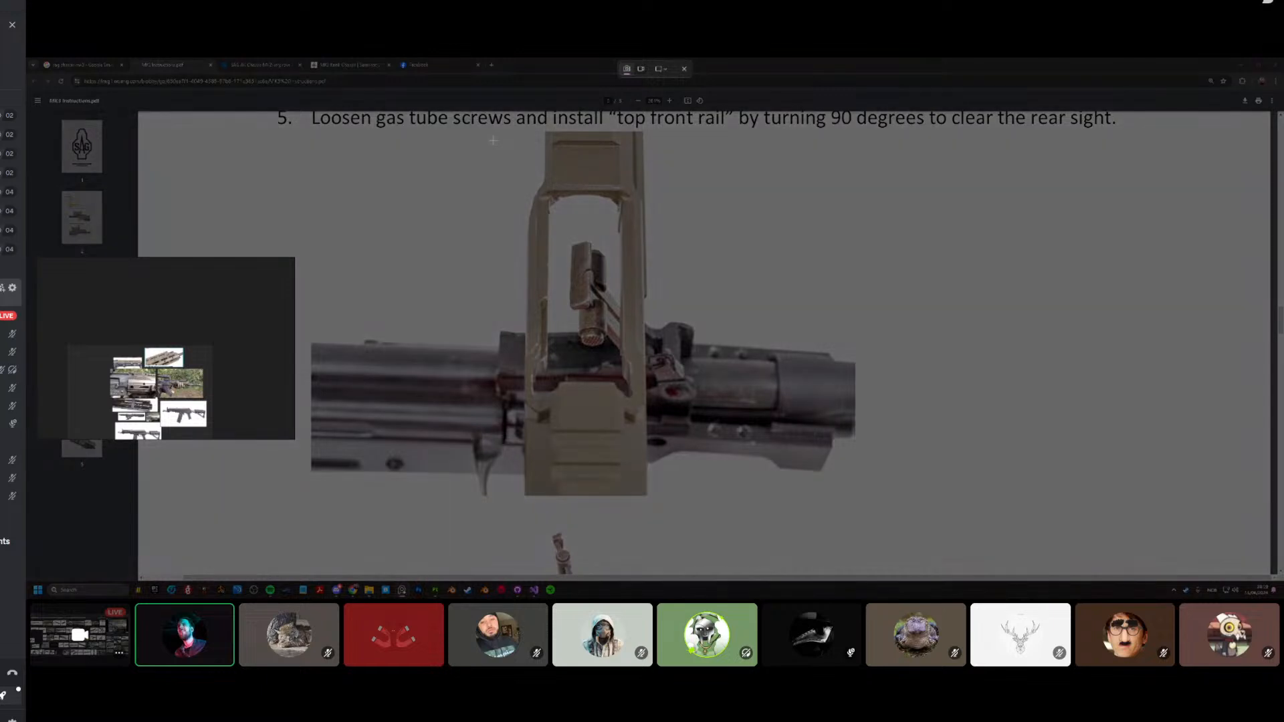
left_click_drag(491, 135, 702, 497)
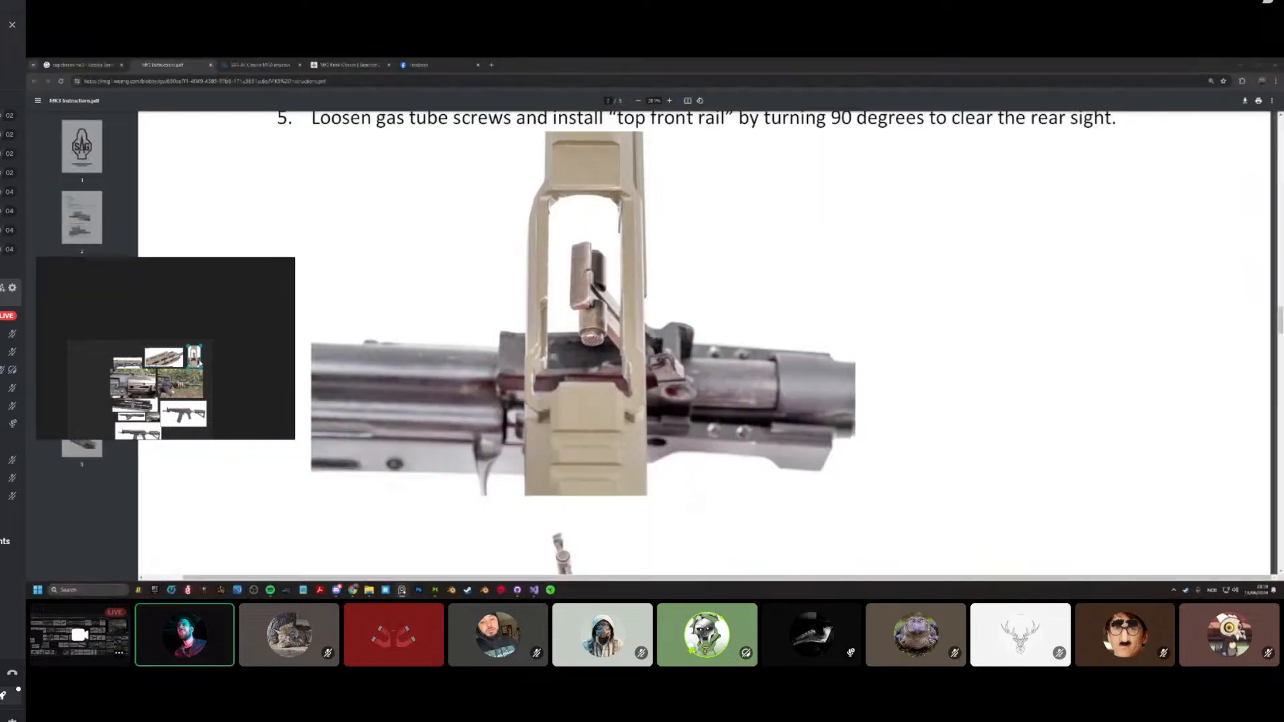
Step: Paste the captured photo of the turned top front rail onto the PureRef board and position it beside the other reference images
key("ctrl+v")
left_click_drag(172, 368, 155, 364)
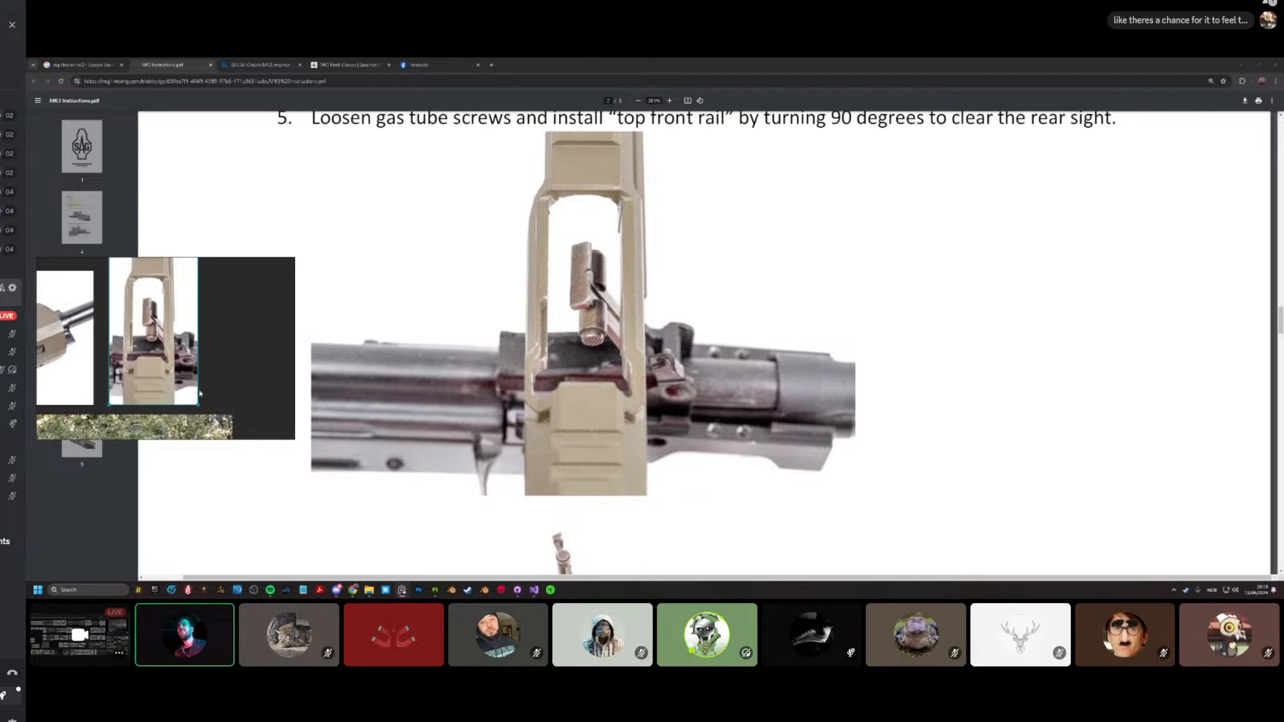
scroll(160, 396, "down", 2, "ctrl")
scroll(148, 378, "up", 5, "ctrl")
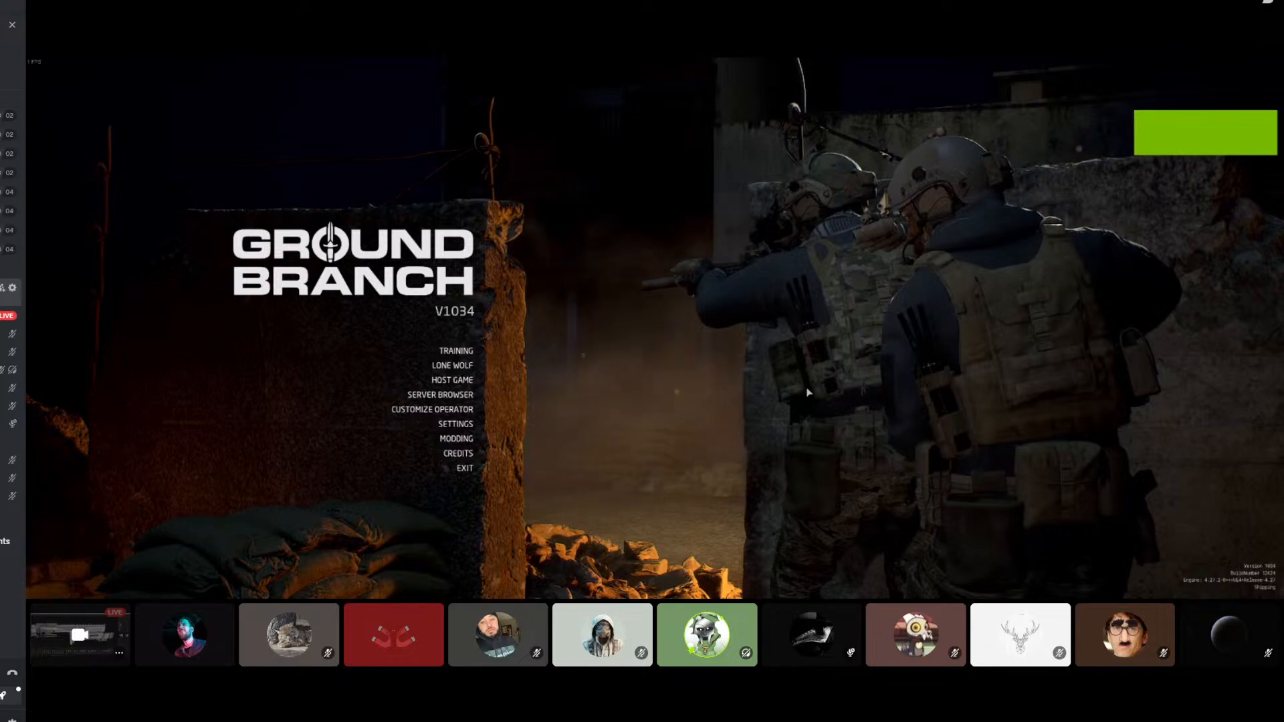
Step: Switch to Ground Branch and load the Training session on The Farm
left_click(453, 354)
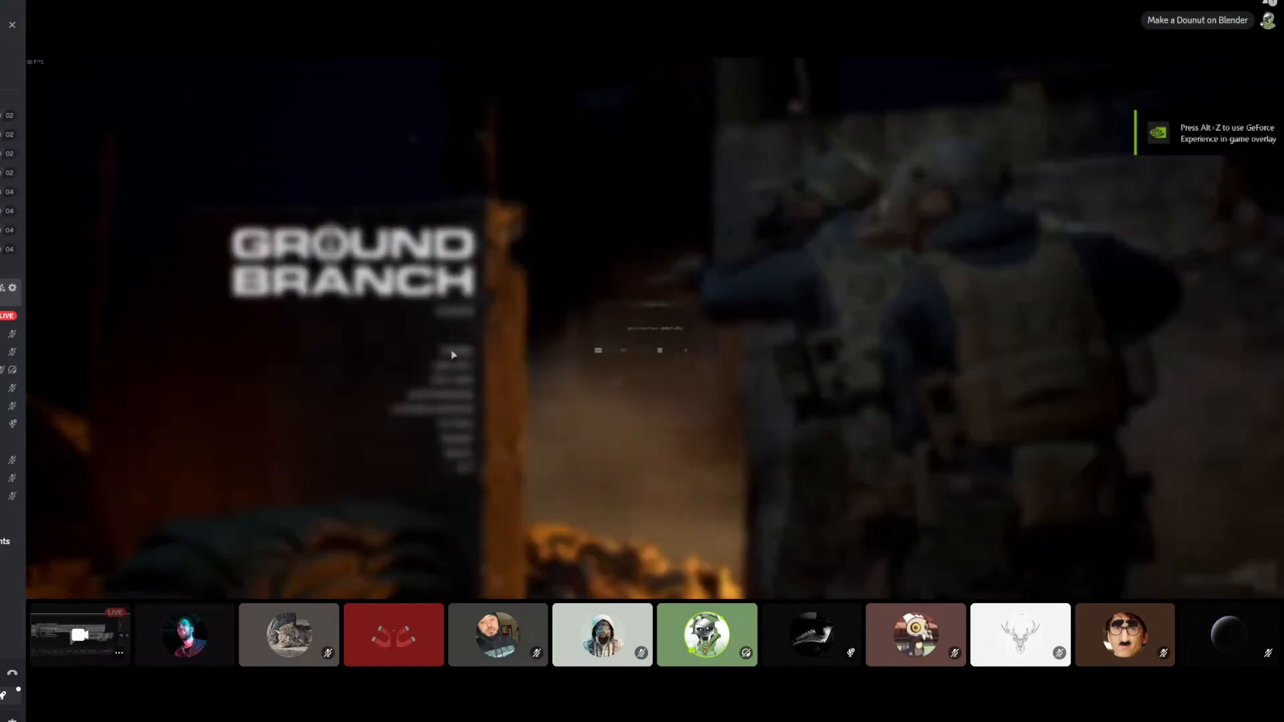
left_click(563, 384)
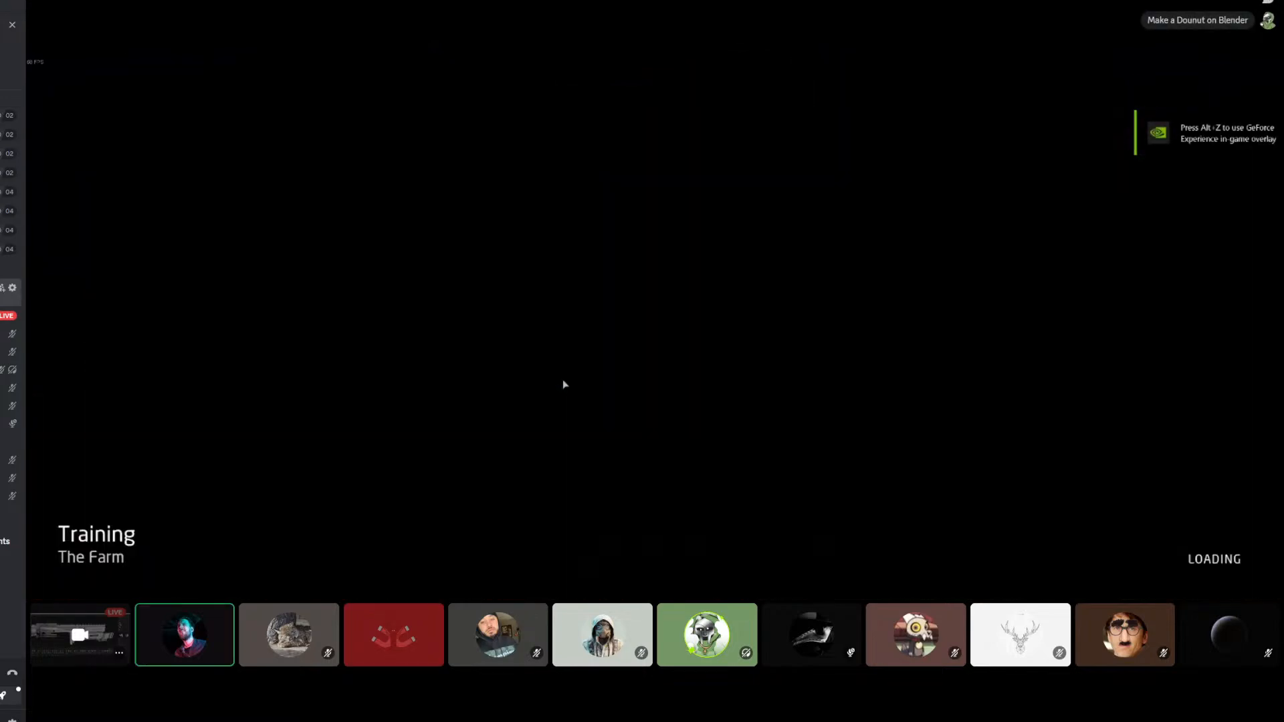
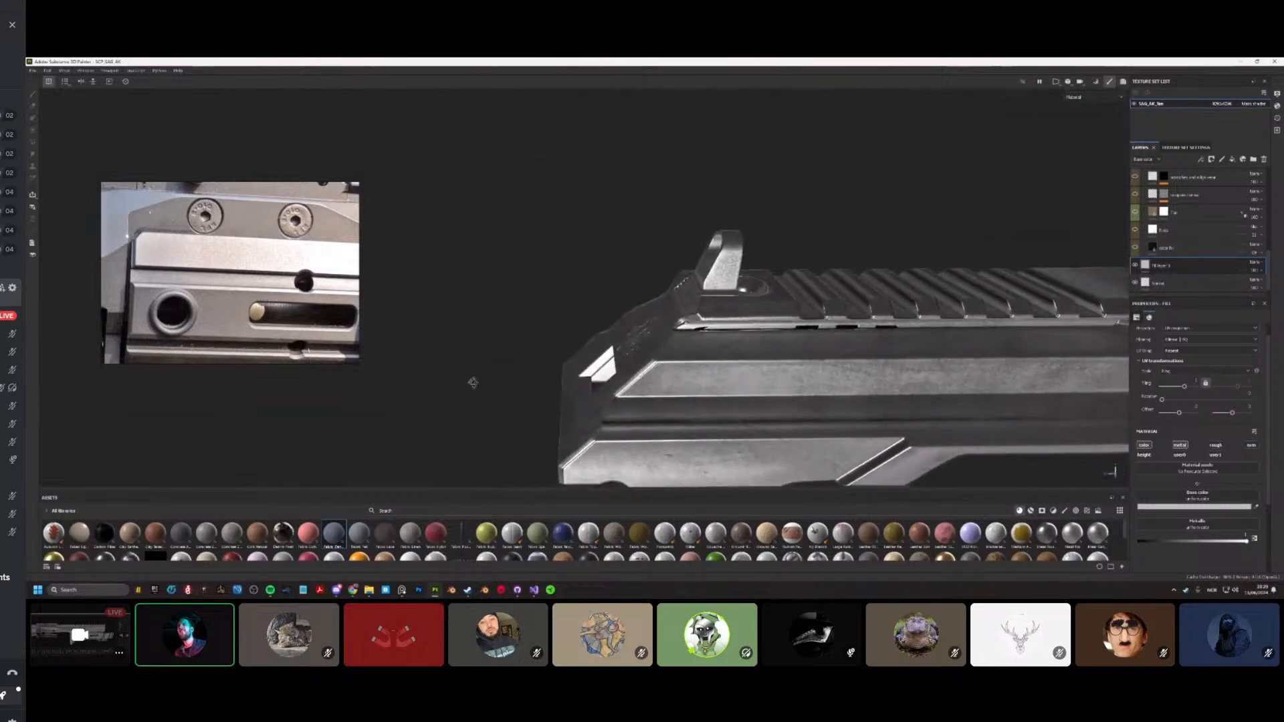
Step: In Substance 3D Painter, try a saturated golden-yellow base color on the chassis fill layer
left_click_drag(587, 403, 589, 406, "alt")
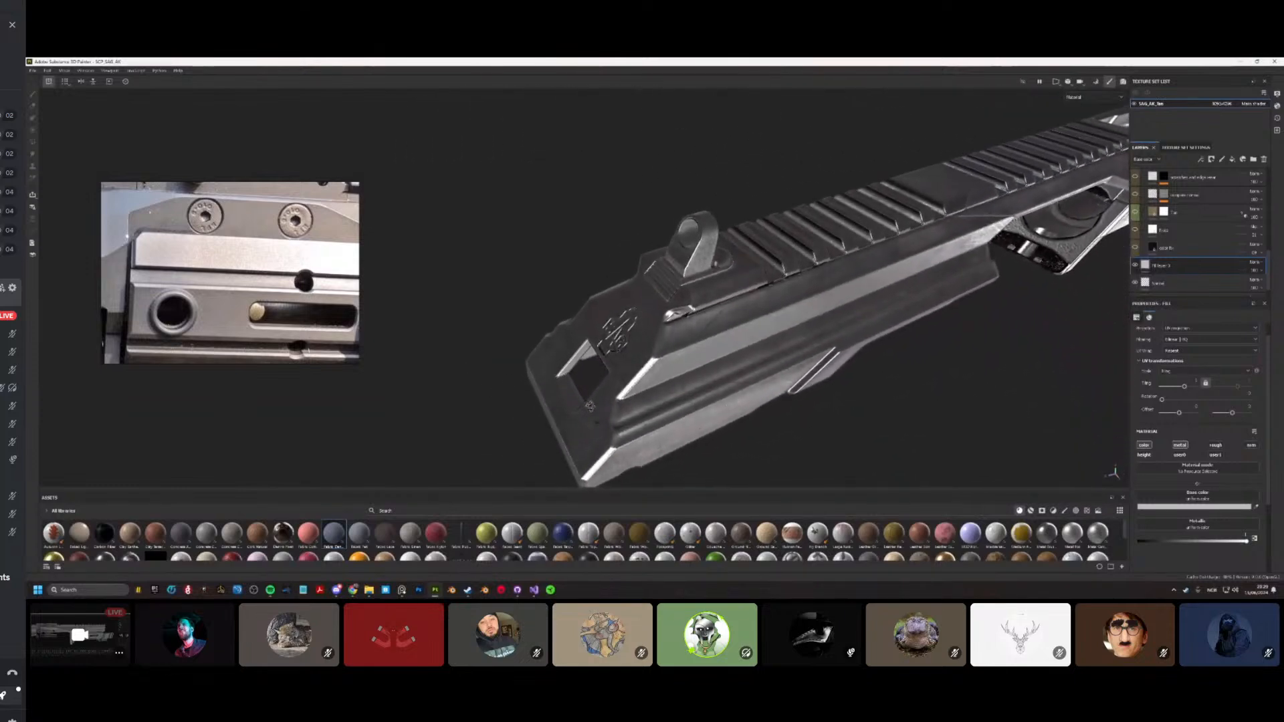
left_click(1149, 509)
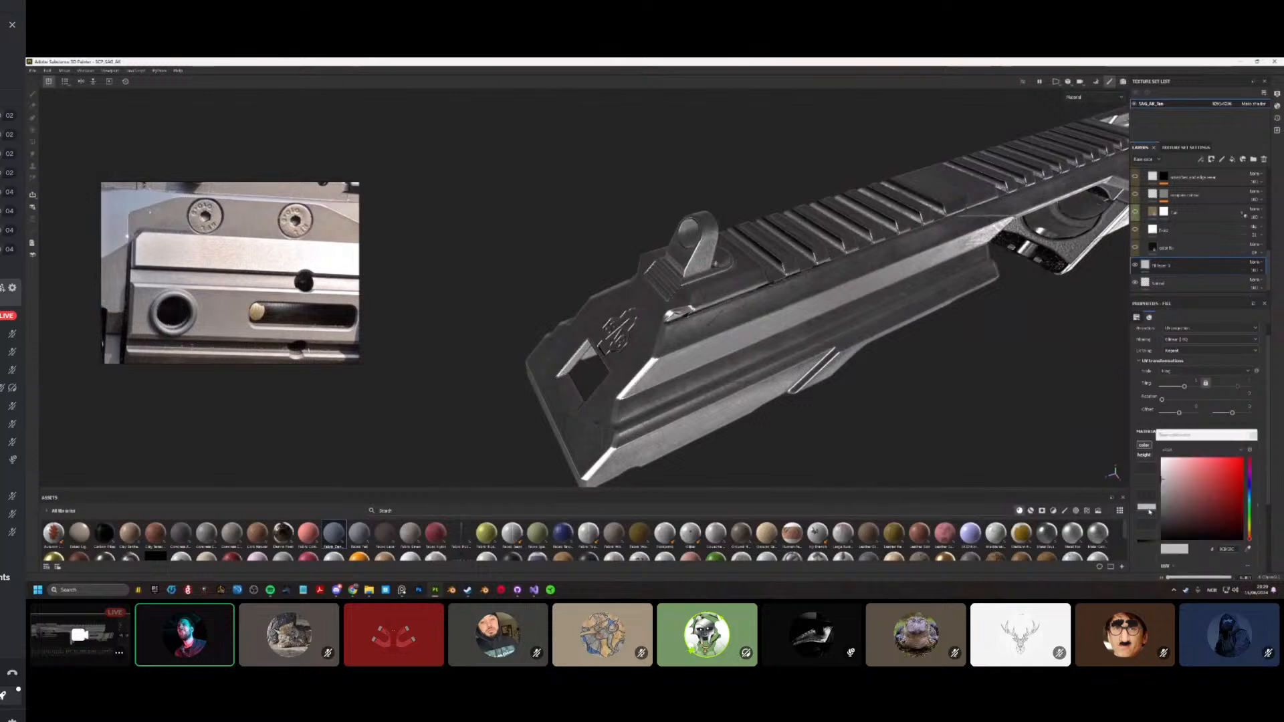
left_click_drag(1248, 539, 1250, 534)
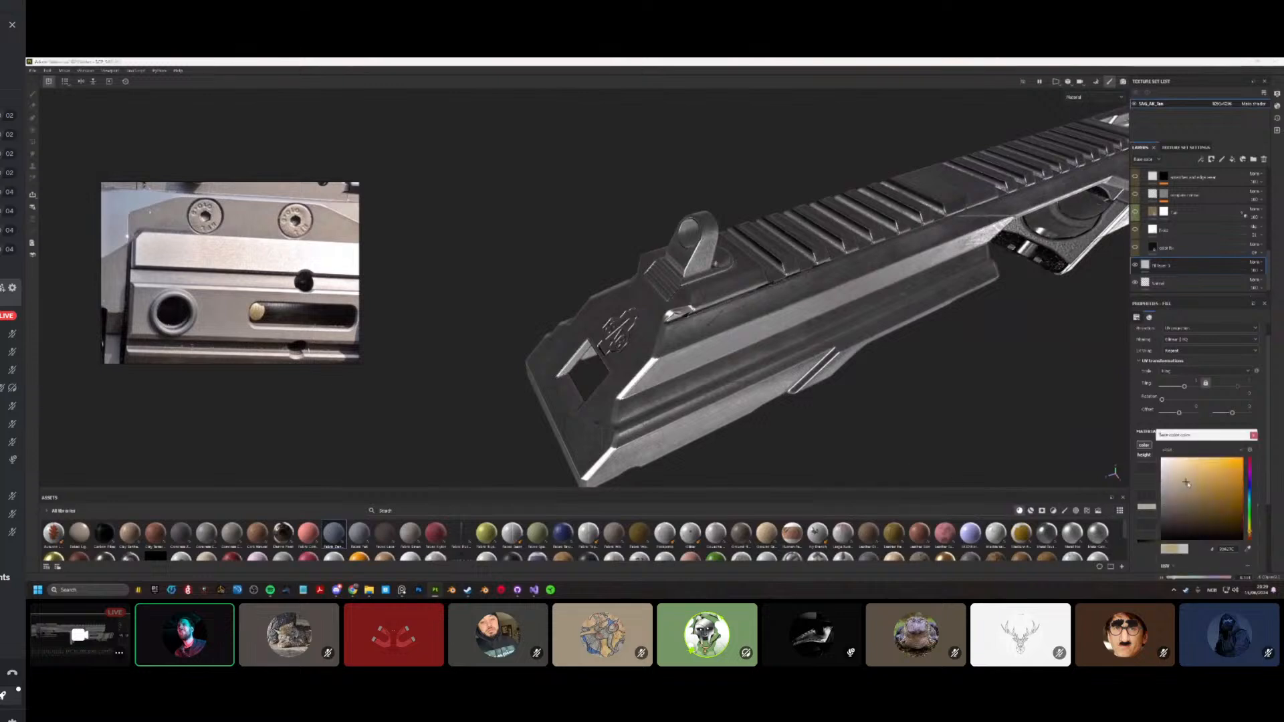
left_click_drag(1186, 482, 1227, 471)
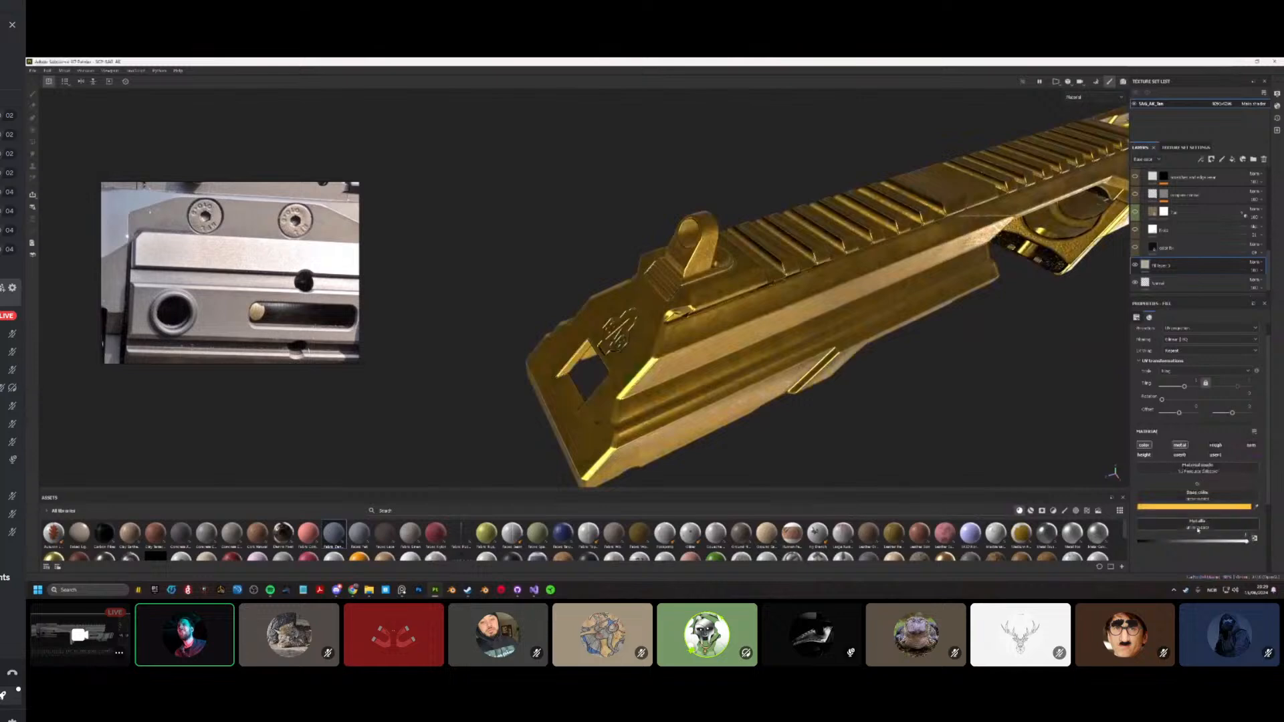
Step: Test the gold fill layer at minimum metallic, restore it to nearly full metallic, and check the reflections along the handguard side
left_click_drag(1197, 541, 1138, 541)
left_click_drag(692, 433, 777, 378, "alt")
left_click_drag(1179, 542, 1247, 535)
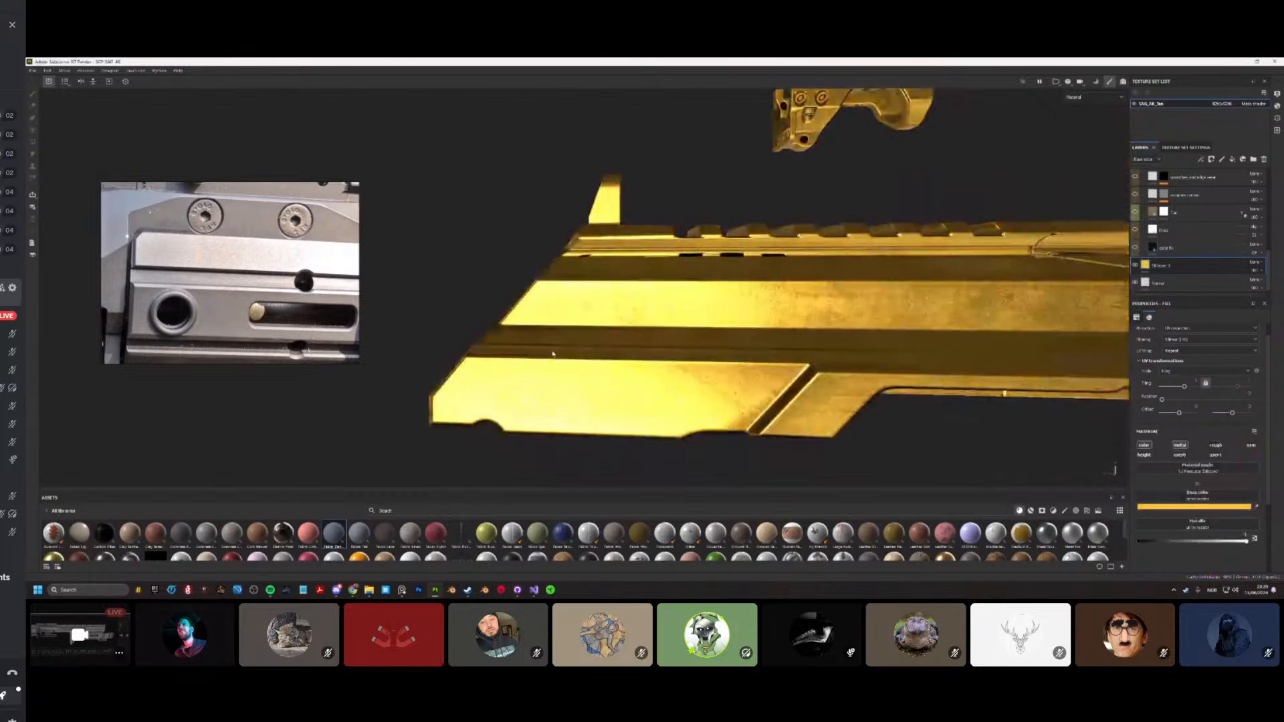
scroll(553, 354, "down", 4)
mouse_move(553, 354)
left_mouse_down("alt")
mouse_move(658, 361)
mouse_move(681, 343)
mouse_move(662, 354)
mouse_move(482, 336)
mouse_move(430, 315)
mouse_move(502, 338)
left_mouse_up("alt")
scroll(562, 356, "up", 3)
scroll(662, 353, "down", 4)
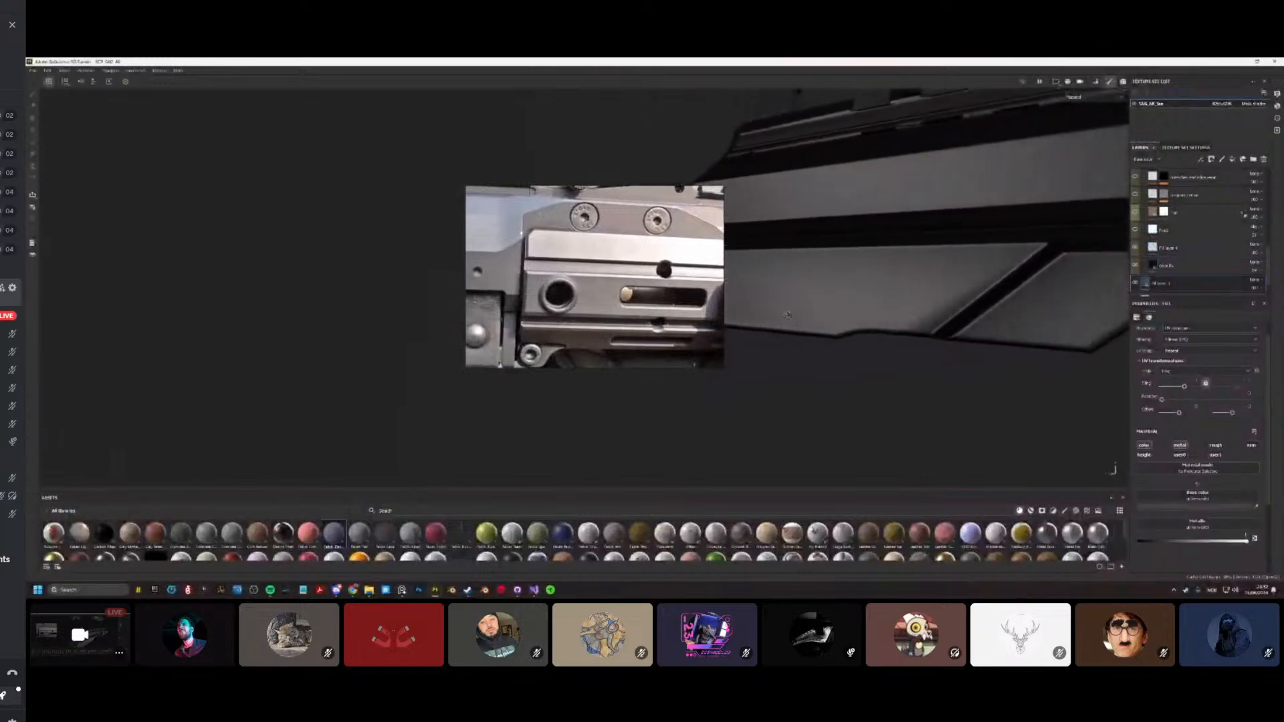
Step: Compare the dark handguard side with the bare metal around the screws in the reference photo
mouse_move(846, 305)
left_mouse_down("alt")
mouse_move(900, 274)
mouse_move(756, 324)
mouse_move(815, 290)
mouse_move(768, 292)
mouse_move(856, 299)
mouse_move(817, 311)
left_mouse_up("alt")
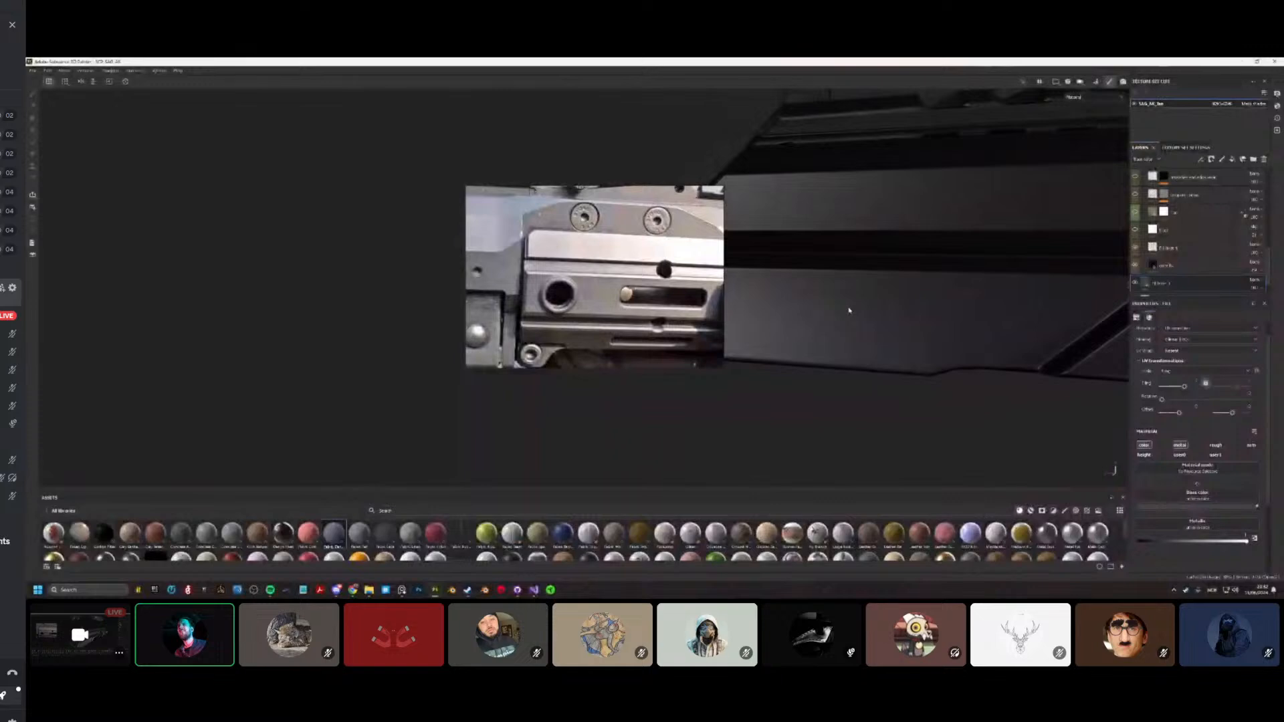
left_click_drag(845, 312, 822, 292, "alt")
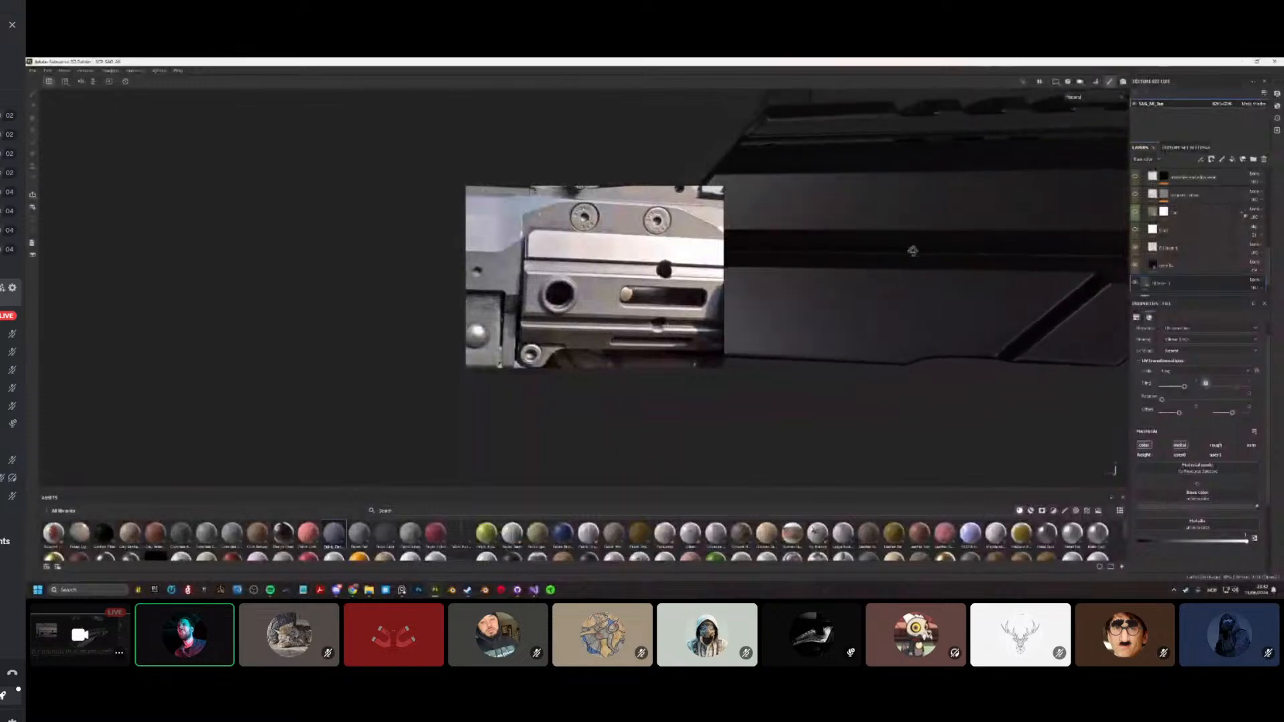
scroll(589, 228, "up", 3)
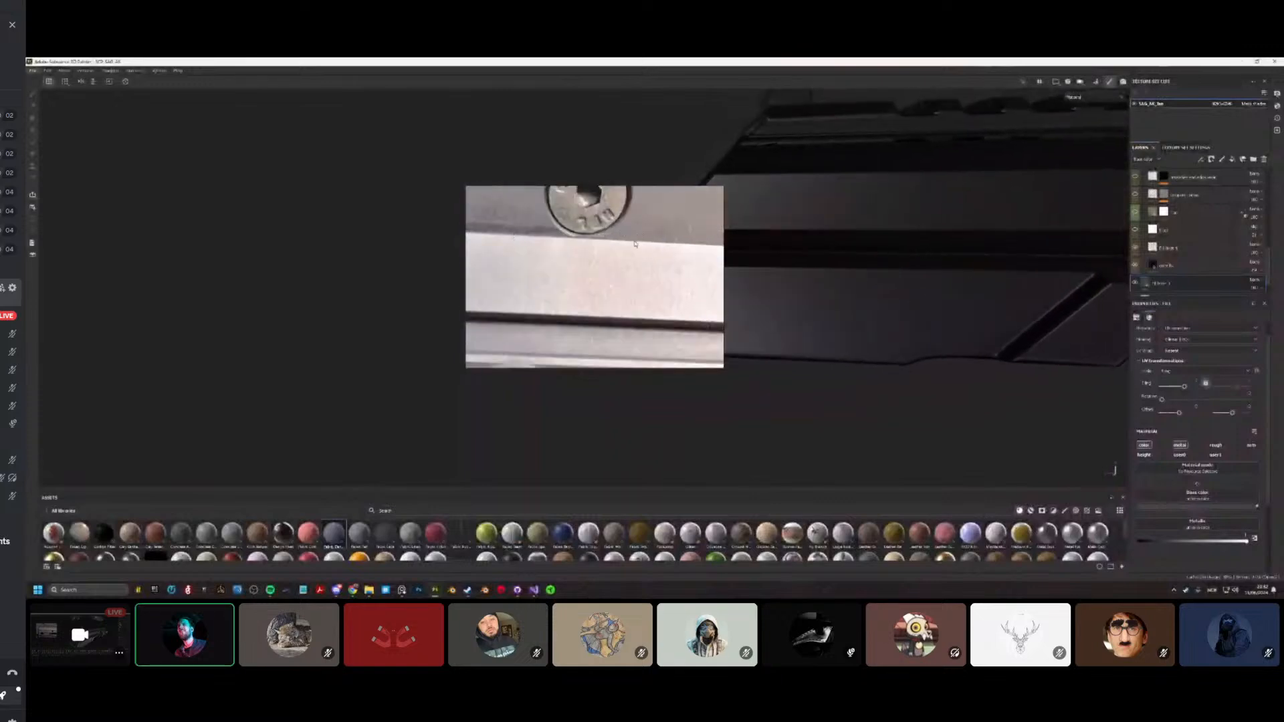
scroll(635, 244, "down", 5)
scroll(636, 257, "up", 4)
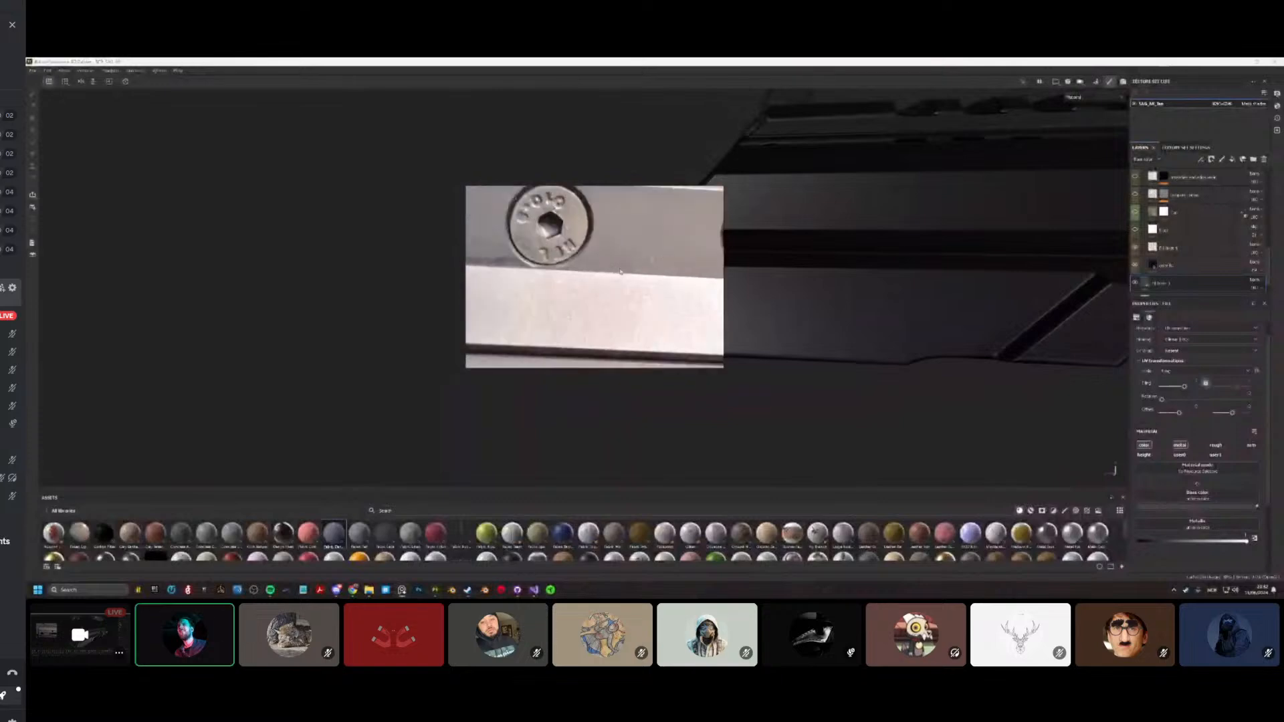
scroll(646, 241, "down", 3)
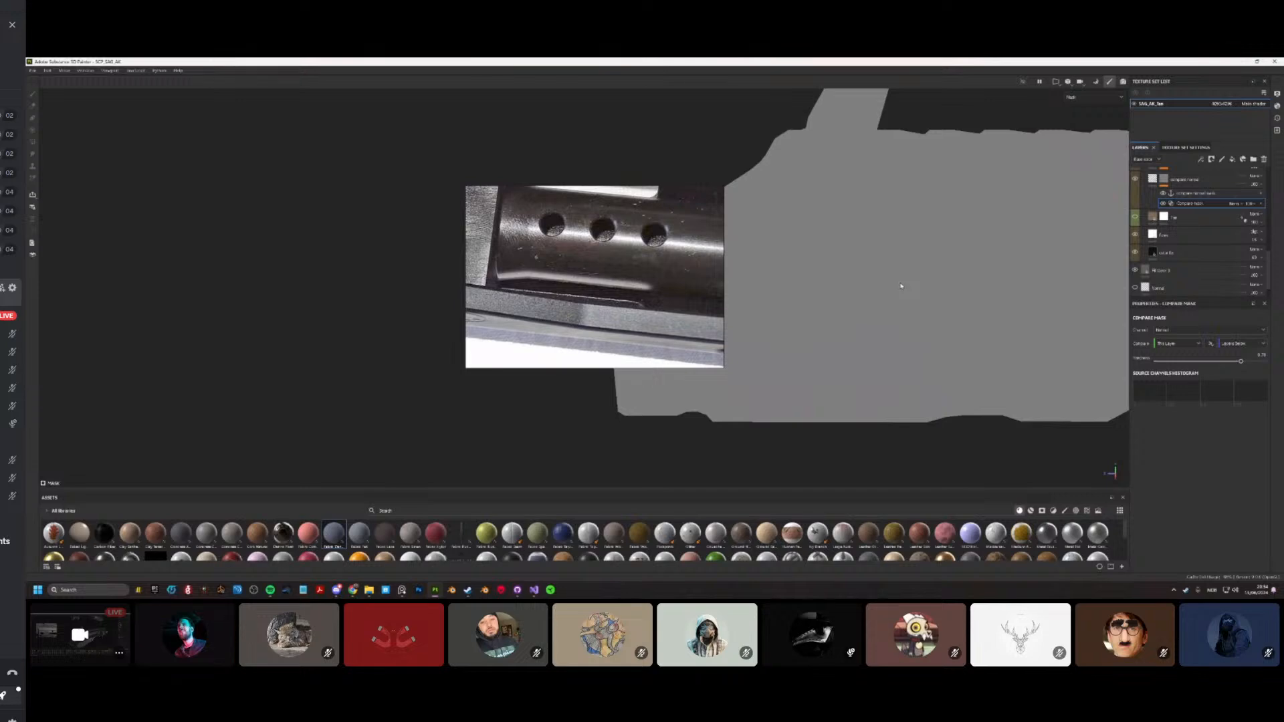
Step: Return the viewport from the isolated mask to the full material and bring the wear layers above it into view
scroll(908, 308, "down", 4)
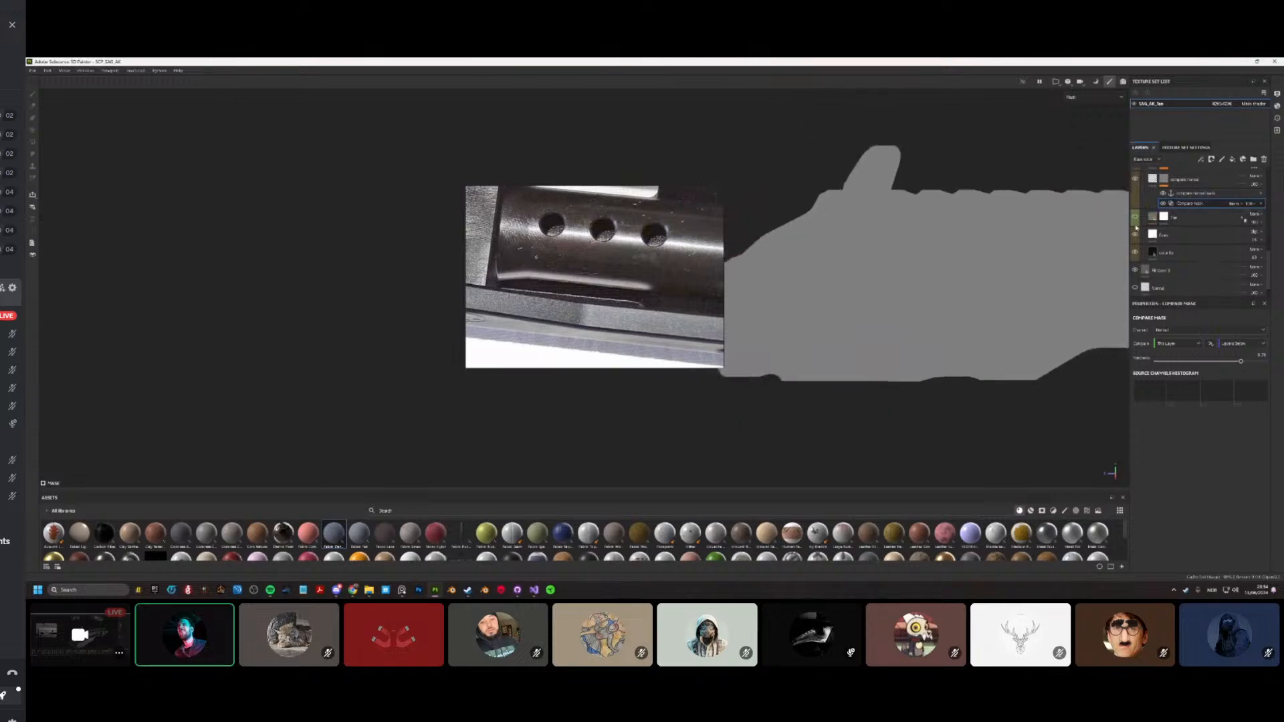
scroll(1004, 272, "up", 1)
scroll(1196, 208, "up", 2)
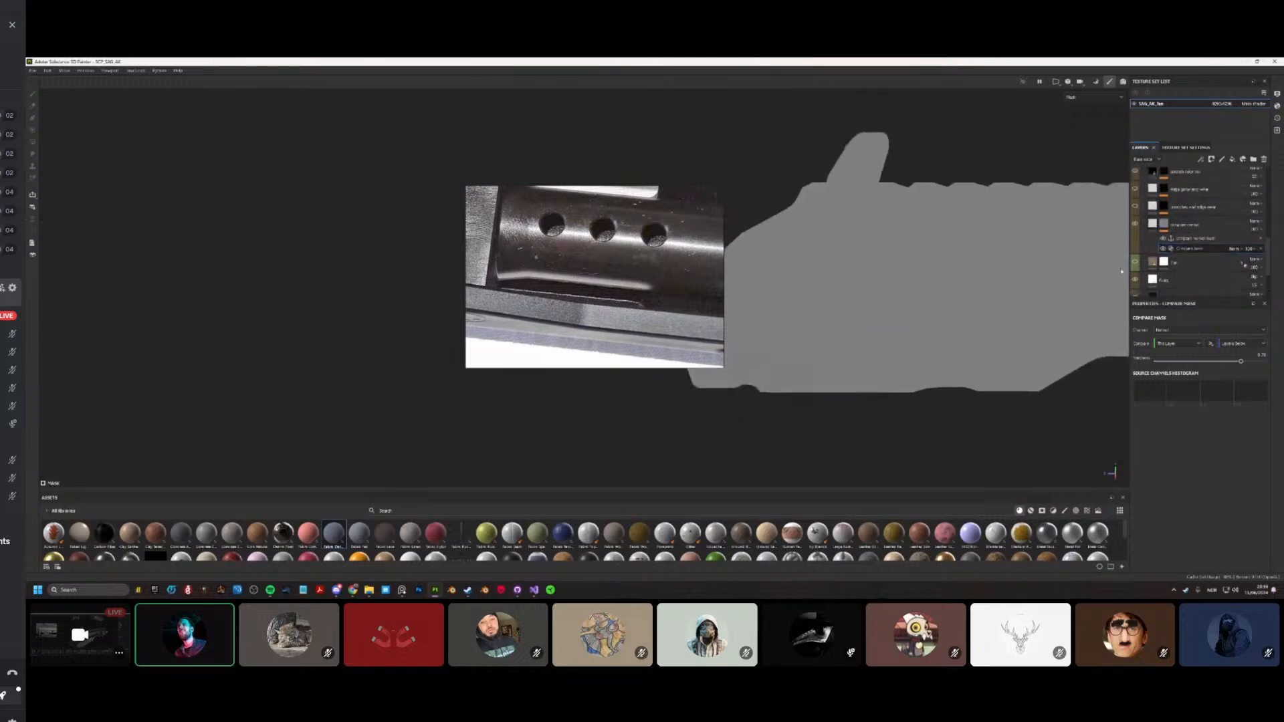
scroll(1080, 259, "up", 2)
key("m")
scroll(1080, 260, "up", 2)
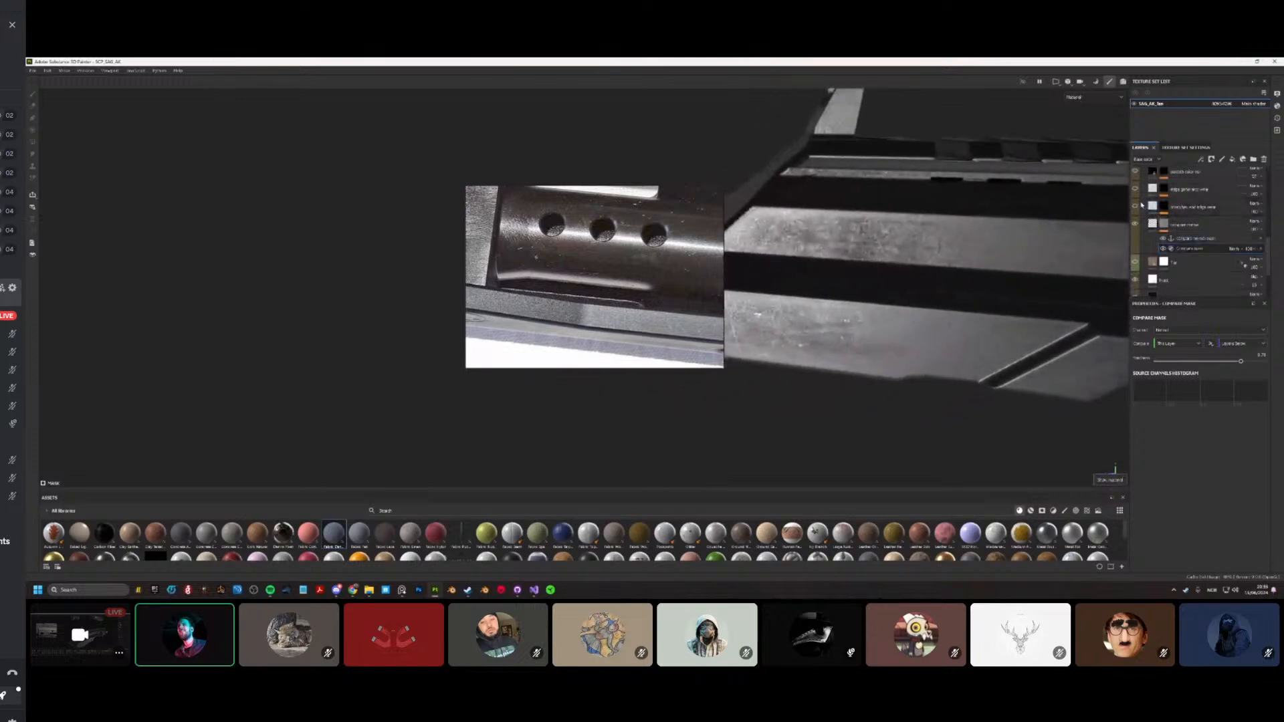
Step: Examine the scratches and worn finish on the handguard's front side, keeping the barrel reference photo clear of the model
left_click_drag(1094, 223, 917, 258, "alt")
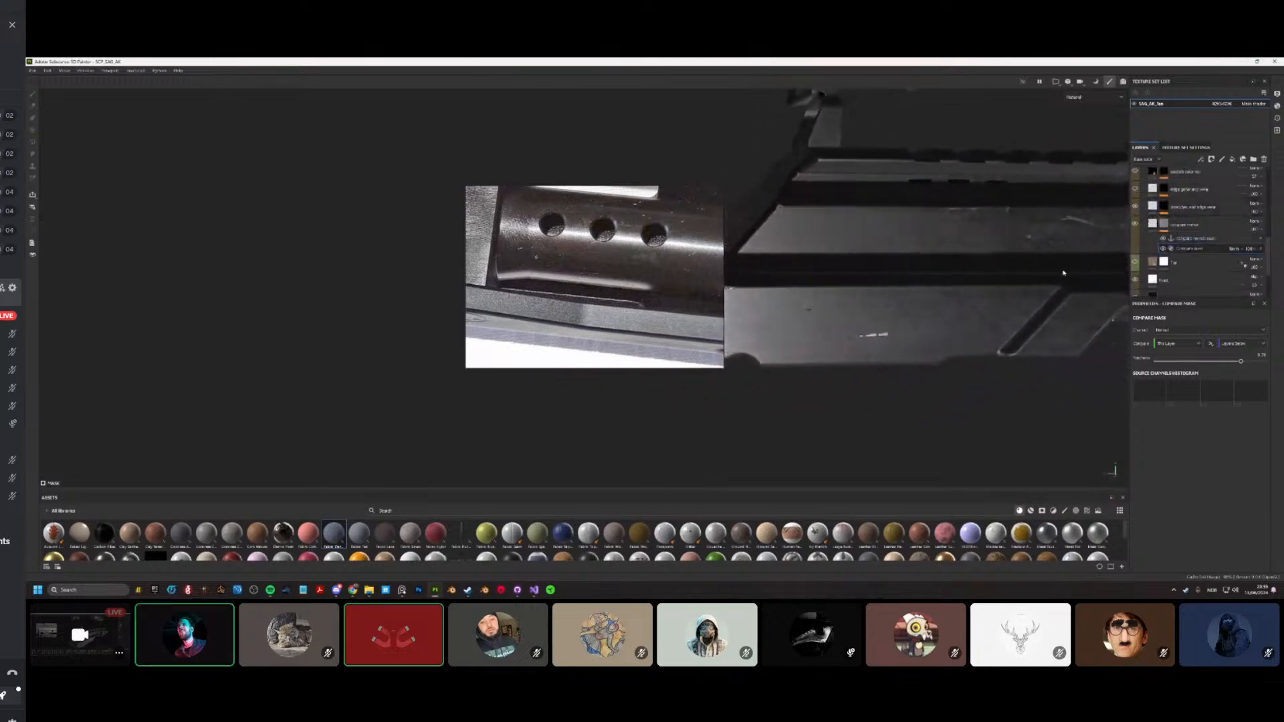
left_click_drag(1063, 272, 878, 302, "alt")
right_click_drag(879, 301, 938, 302, "alt")
scroll(1169, 261, "down", 3)
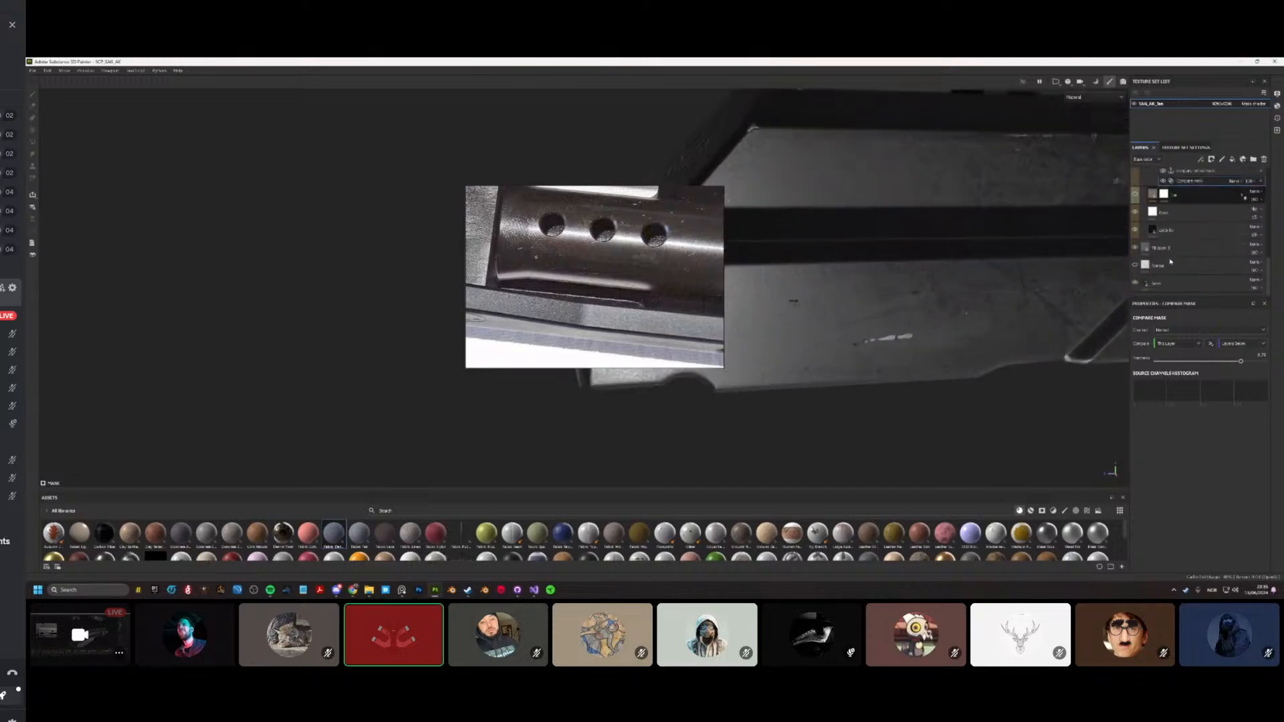
left_click_drag(862, 268, 830, 277, "alt")
middle_click_drag(830, 277, 744, 261, "alt")
right_click_drag(628, 324, 293, 342)
left_click_drag(695, 301, 749, 297, "alt")
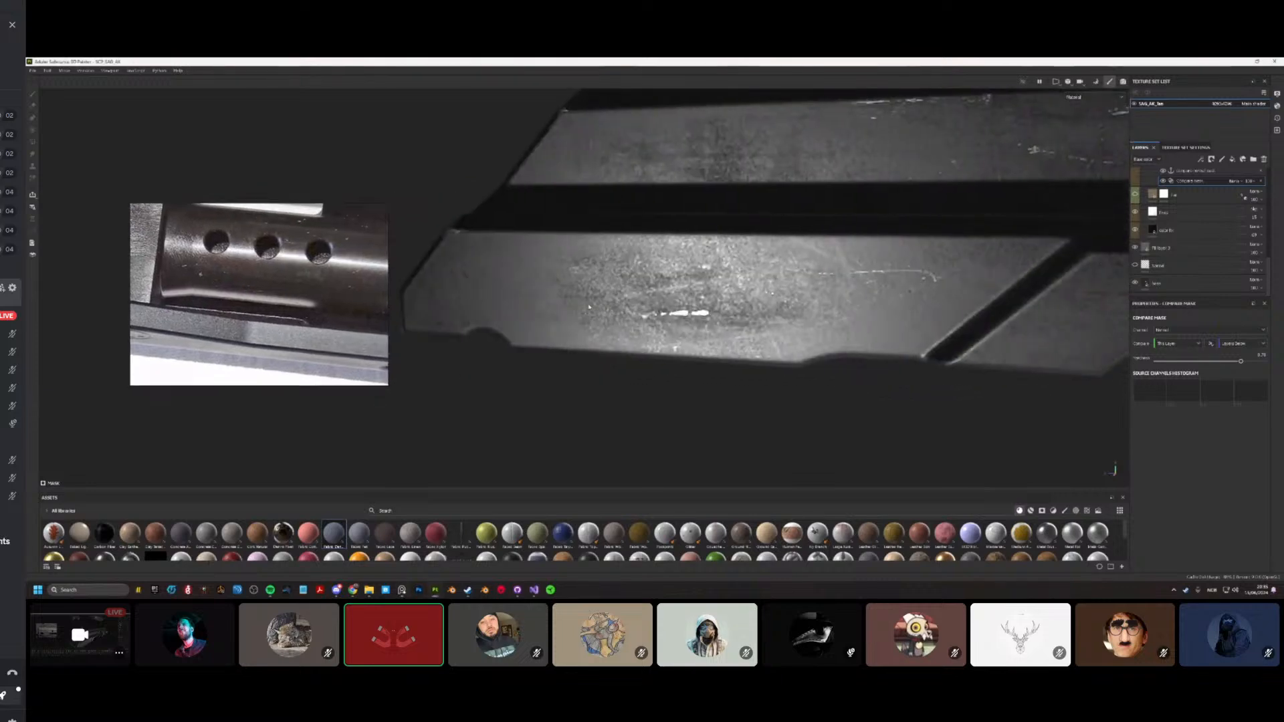
right_click_drag(749, 298, 688, 292, "alt")
left_click_drag(688, 291, 825, 284, "alt")
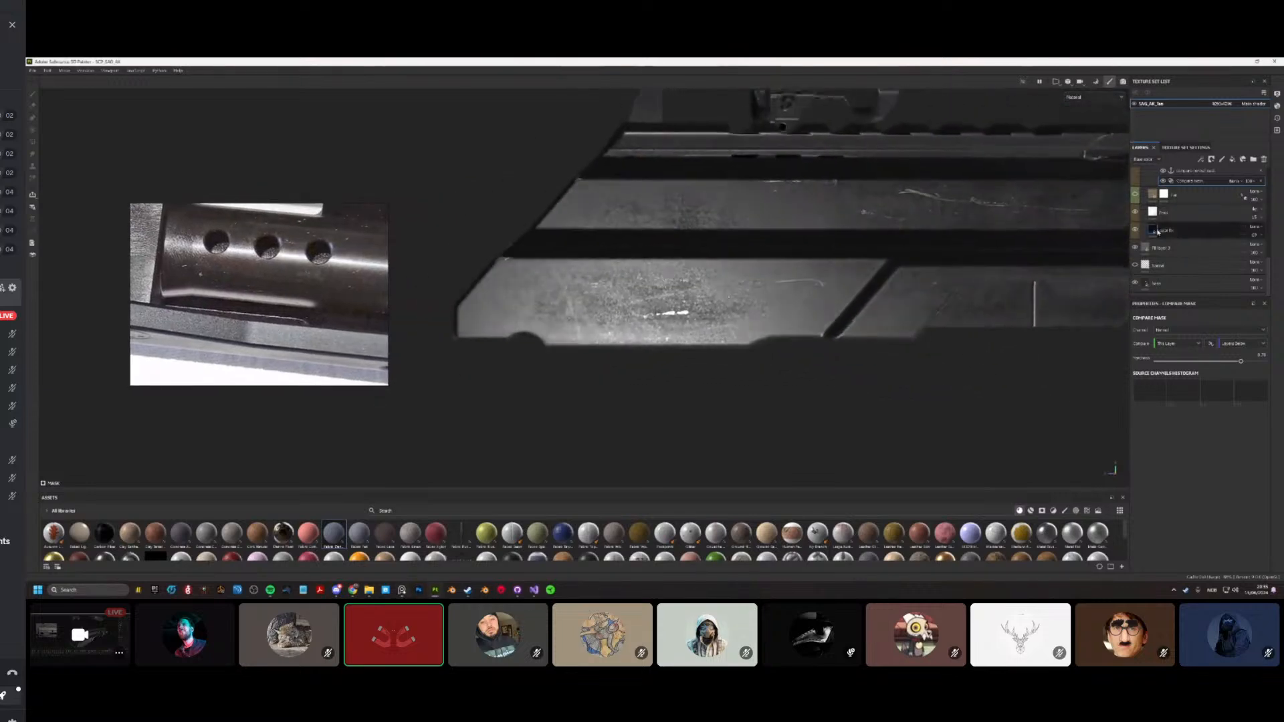
Step: Inspect the mask with the Compare Mask effect by itself on the model, and return to the material view
scroll(1159, 238, "up", 1)
left_click(1164, 179, "alt")
left_click_drag(1039, 226, 965, 280, "alt")
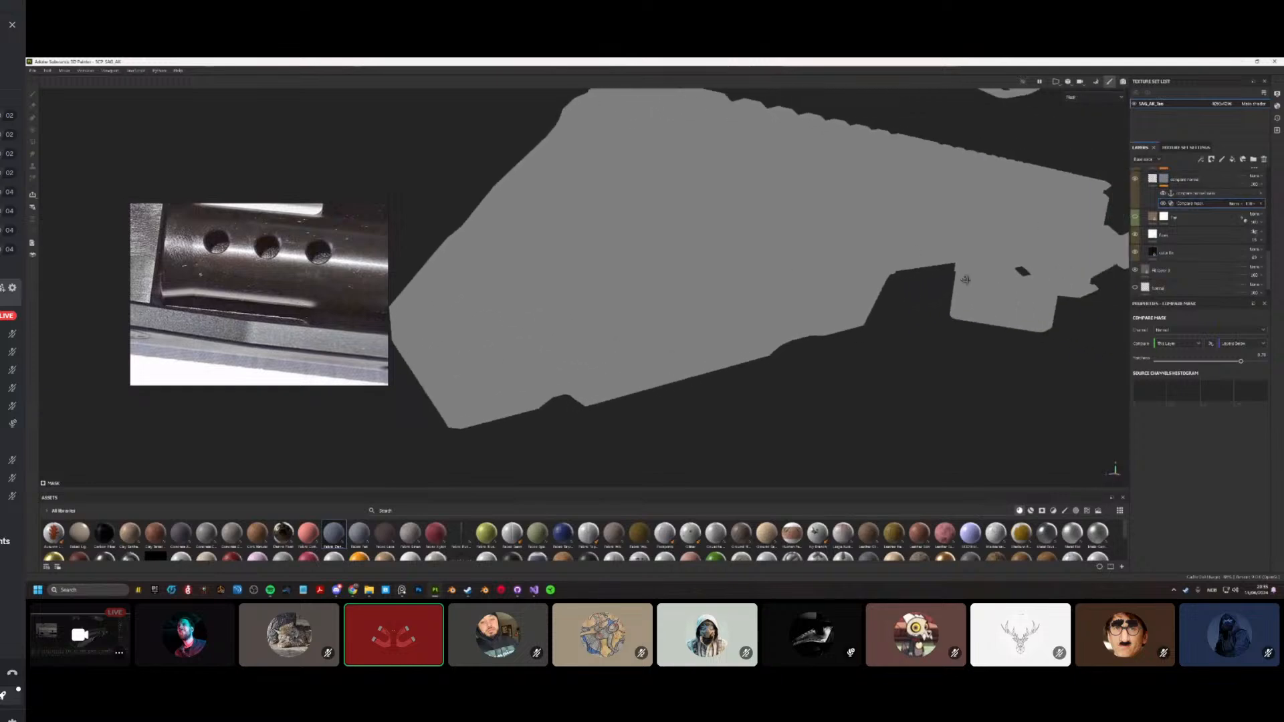
key("m")
left_click_drag(863, 280, 1043, 275, "alt")
Step: Isolate the mask of the scratches and edge wear layer and hide the upper effects in its stack to inspect the underlying scratches
scroll(1162, 210, "up", 2)
left_click(1164, 209, "alt")
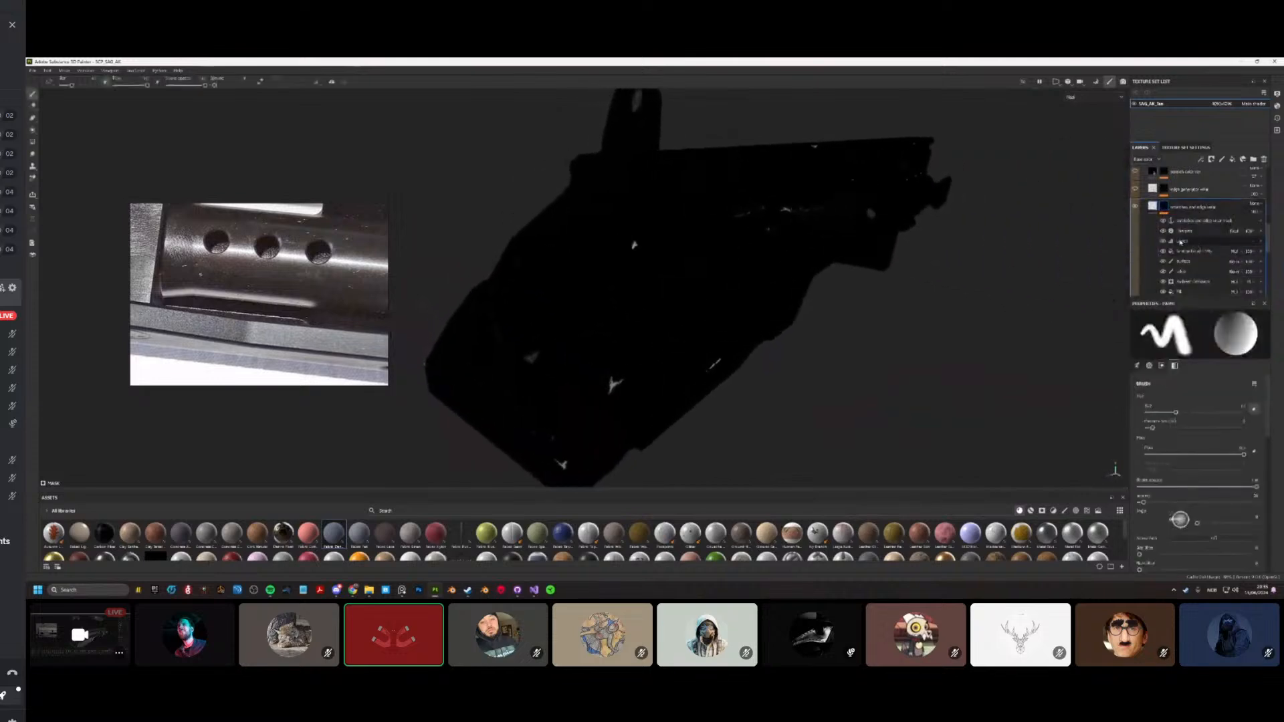
scroll(1165, 278, "down", 3)
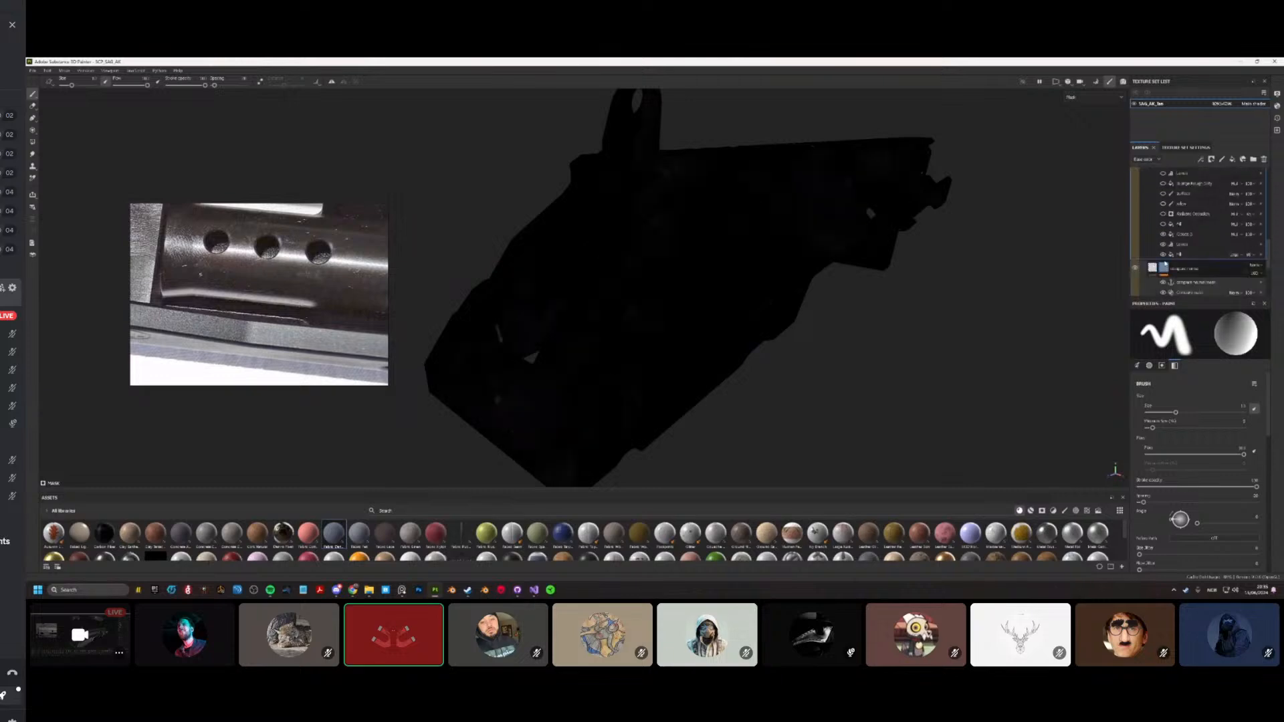
left_click_drag(909, 270, 655, 313, "alt")
left_click(1163, 235)
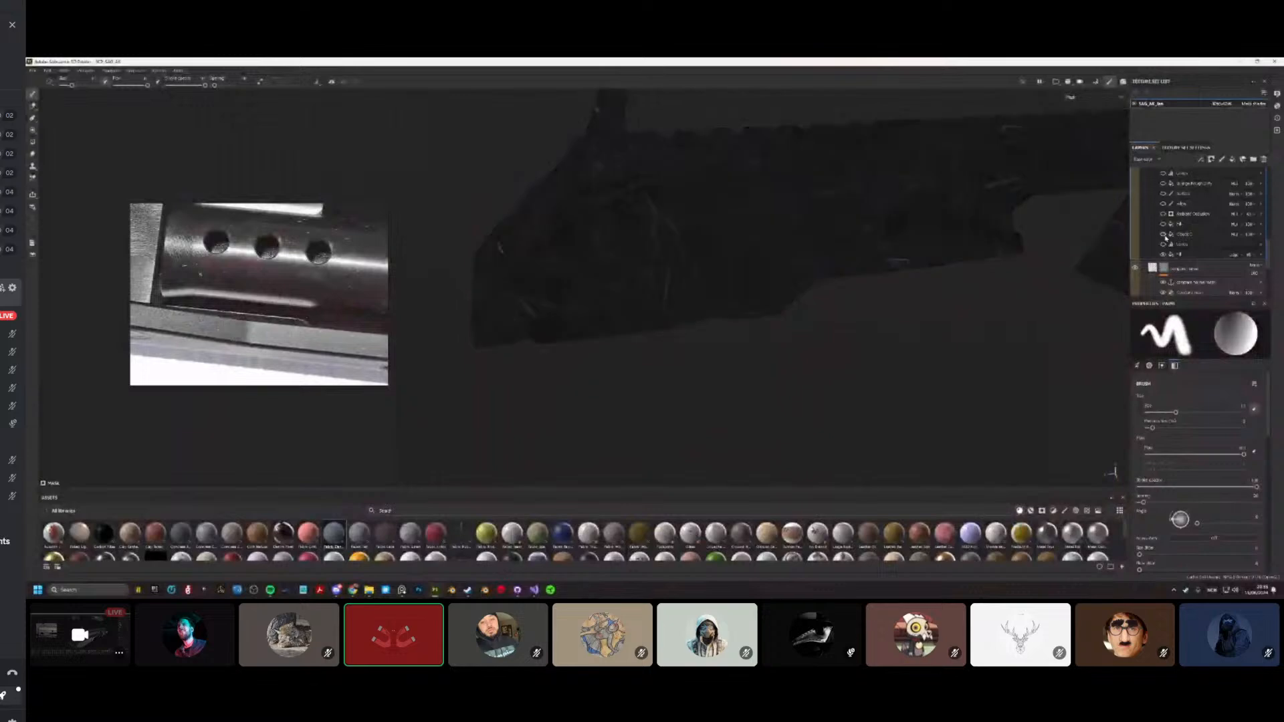
Step: Compare the fine scratches on the handguard side in the material view with the rail below the barrel in the reference photo
left_click_drag(893, 224, 683, 263, "alt")
scroll(314, 278, "down", 5)
middle_click_drag(341, 331, 260, 314)
scroll(268, 314, "up", 3)
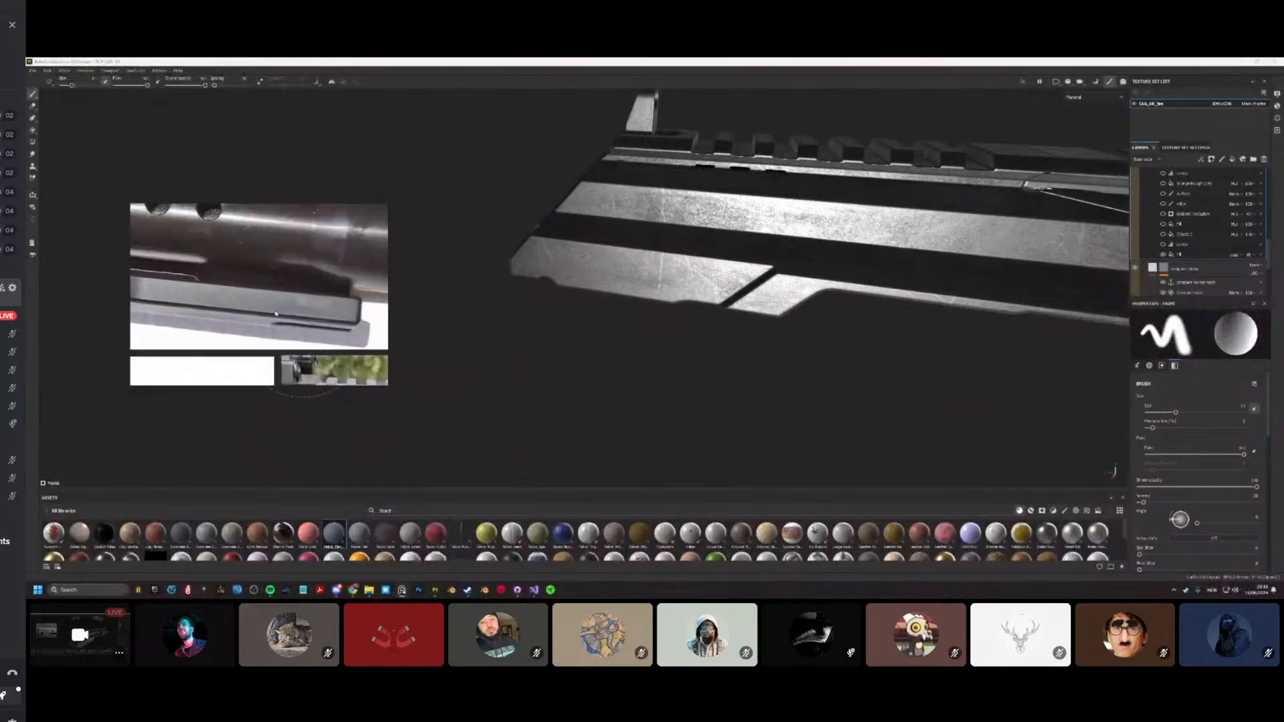
left_click_drag(602, 265, 622, 288, "alt")
mouse_move(622, 288)
right_mouse_down("alt")
mouse_move(645, 310)
mouse_move(676, 307)
right_mouse_up("alt")
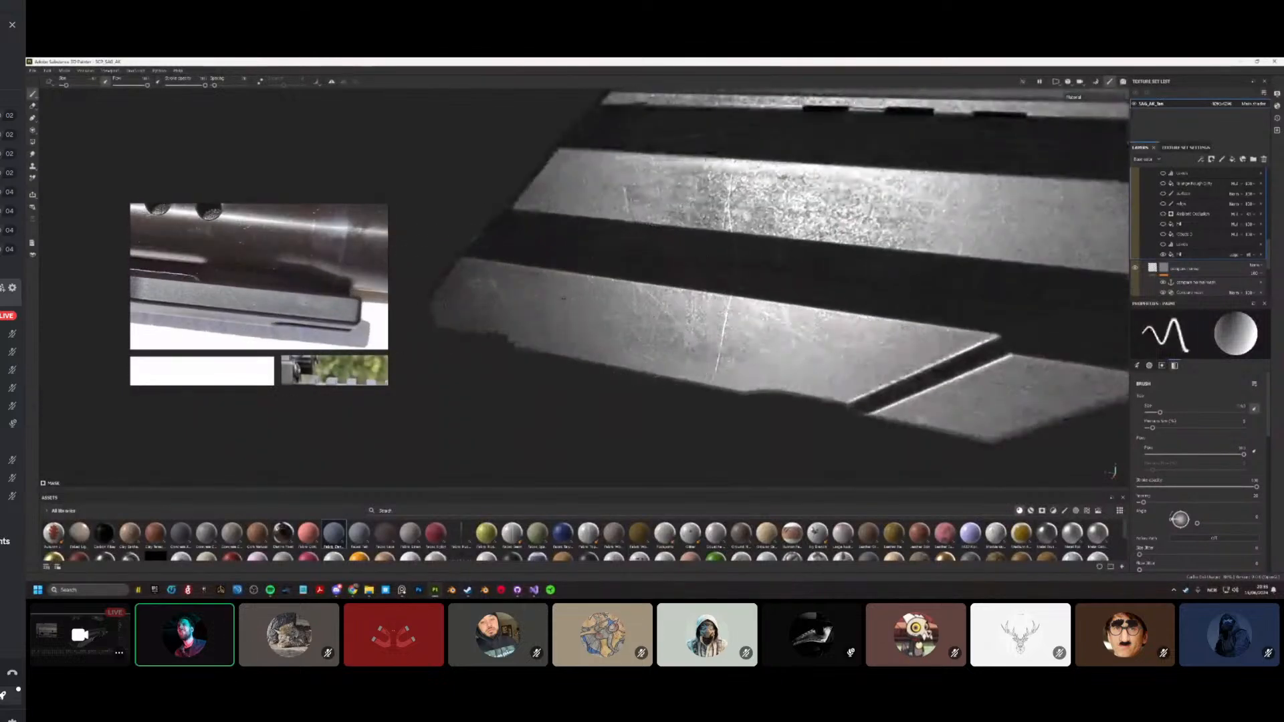
left_click_drag(676, 307, 726, 301, "alt")
left_click_drag(776, 265, 472, 317, "alt")
mouse_move(724, 322)
left_mouse_down("alt")
mouse_move(667, 295)
mouse_move(600, 294)
left_mouse_up("alt")
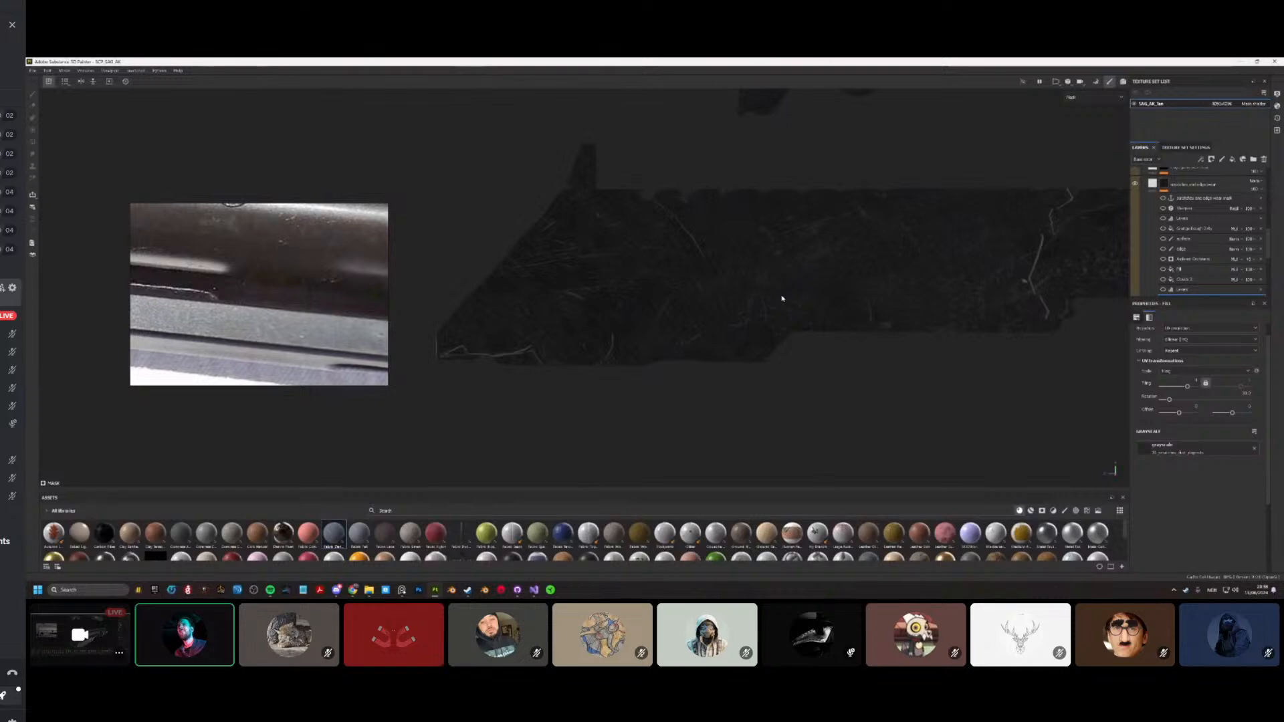
Step: Show the full material again and examine the scratch wear along both sides of the chassis, from close-up and from a distance
key("m")
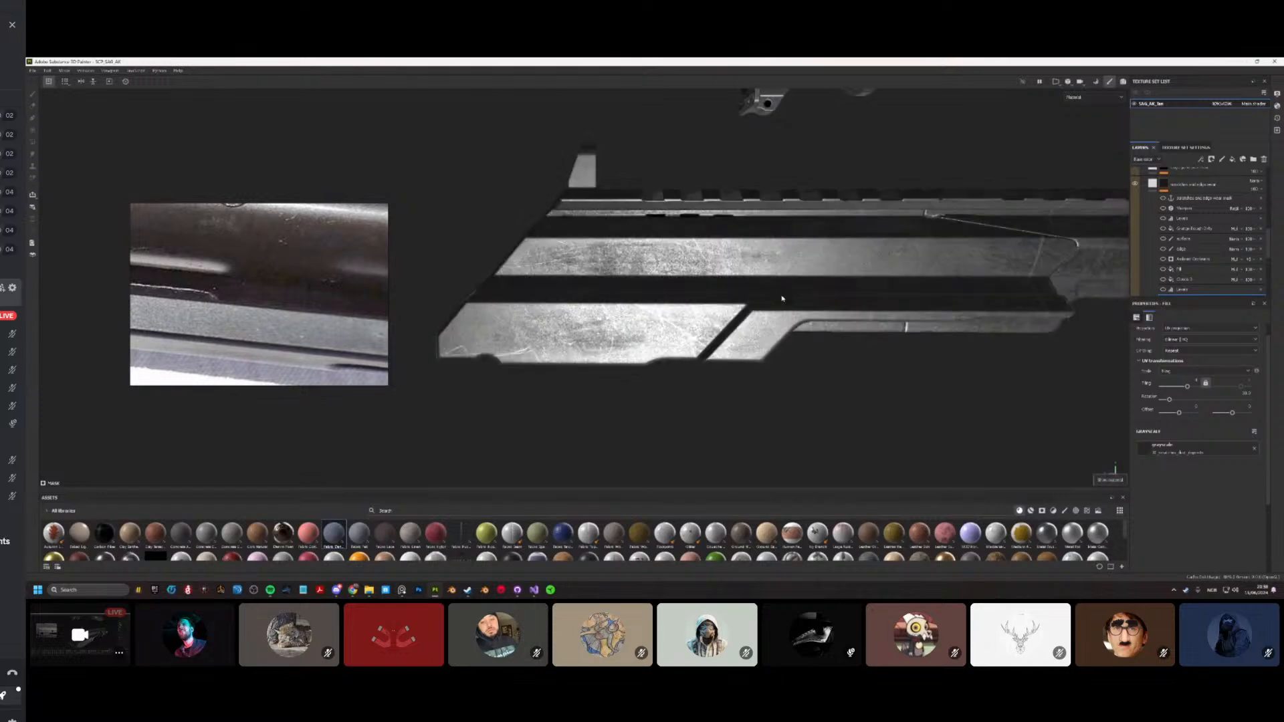
mouse_move(588, 338)
left_mouse_down("alt")
mouse_move(459, 355)
mouse_move(576, 347)
mouse_move(630, 394)
mouse_move(594, 373)
mouse_move(760, 338)
mouse_move(642, 321)
mouse_move(541, 321)
mouse_move(642, 367)
mouse_move(565, 358)
mouse_move(751, 350)
mouse_move(728, 359)
mouse_move(820, 361)
mouse_move(648, 323)
mouse_move(468, 343)
left_mouse_up("alt")
scroll(726, 341, "up", 5)
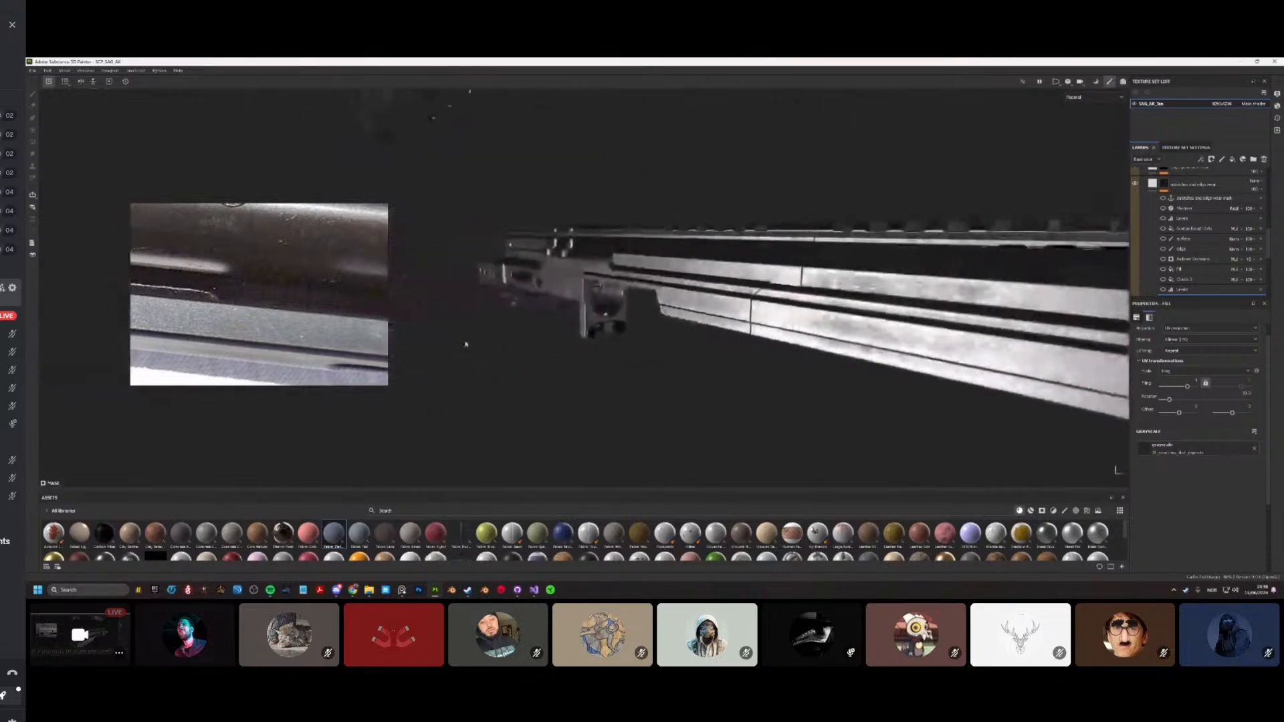
scroll(727, 329, "up", 5)
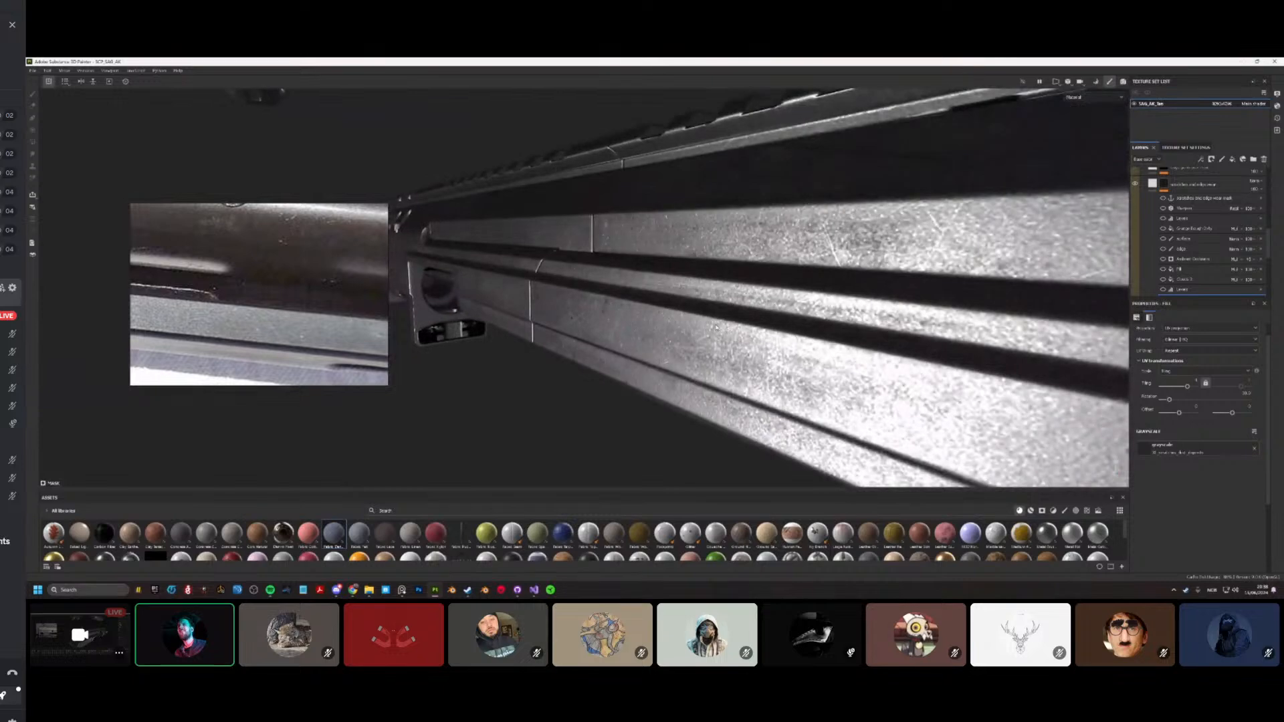
left_click_drag(717, 327, 623, 311, "alt")
scroll(716, 330, "down", 5)
scroll(716, 330, "up", 4)
scroll(740, 332, "down", 5)
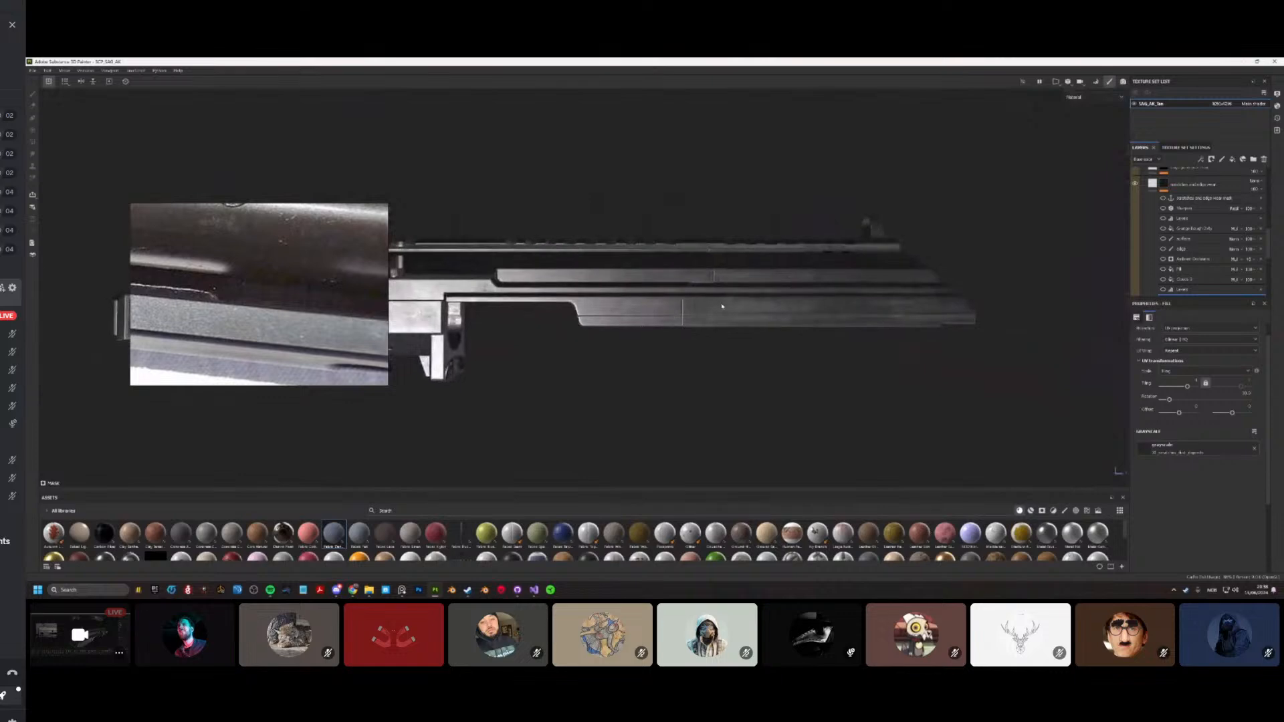
left_click_drag(741, 341, 388, 316, "alt")
left_click_drag(922, 334, 473, 370, "alt")
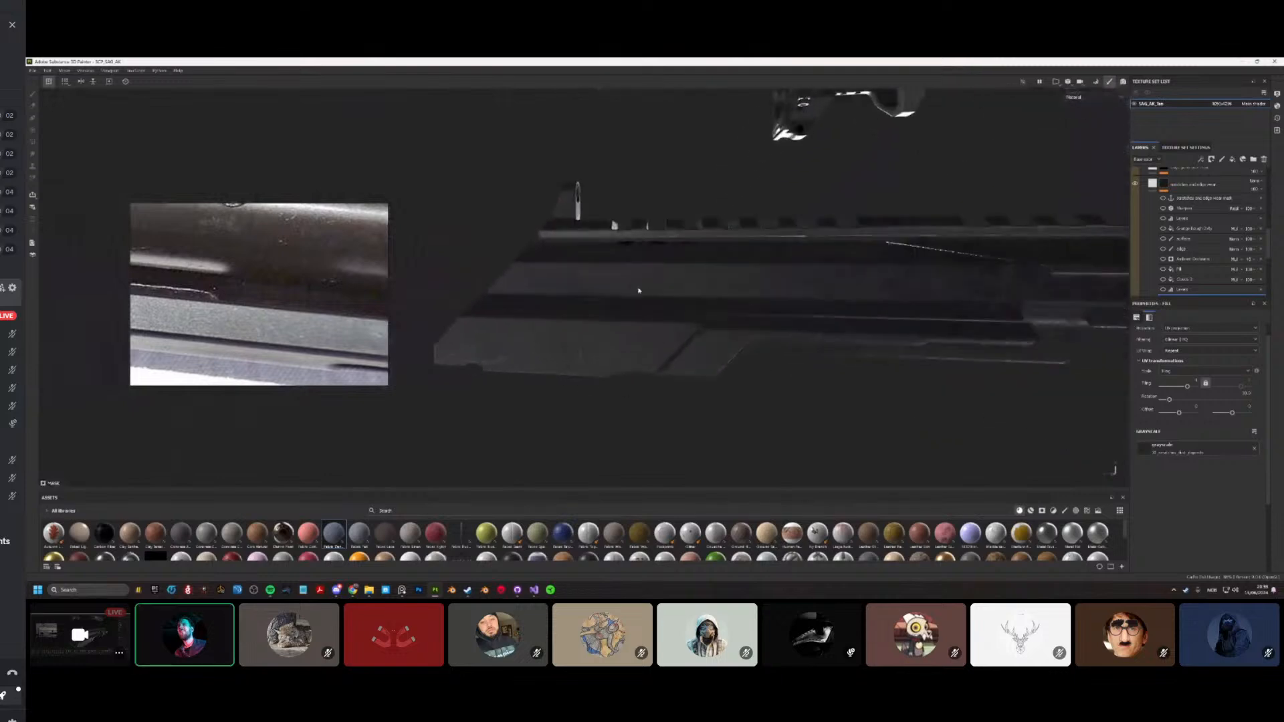
Step: Show the fill effect above the lowest Levels in the scratches and edge wear mask and check the surface wear on the chassis side
scroll(649, 346, "down", 5)
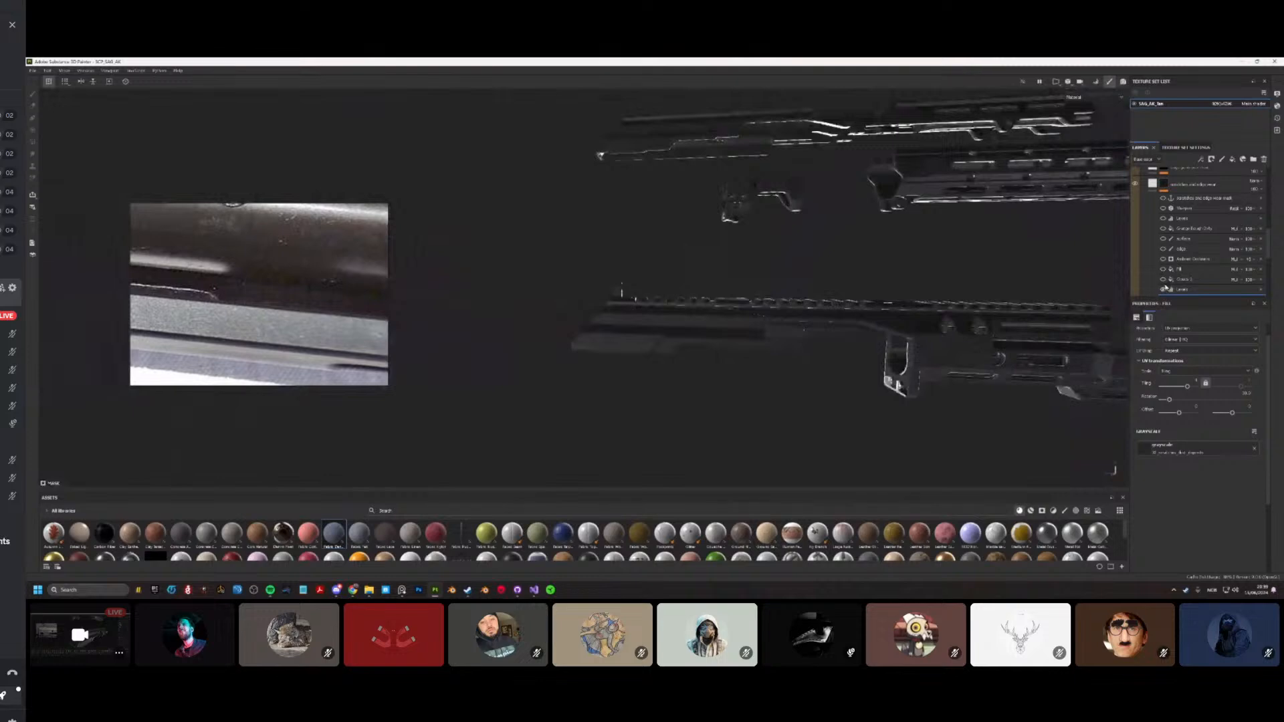
scroll(607, 330, "up", 6)
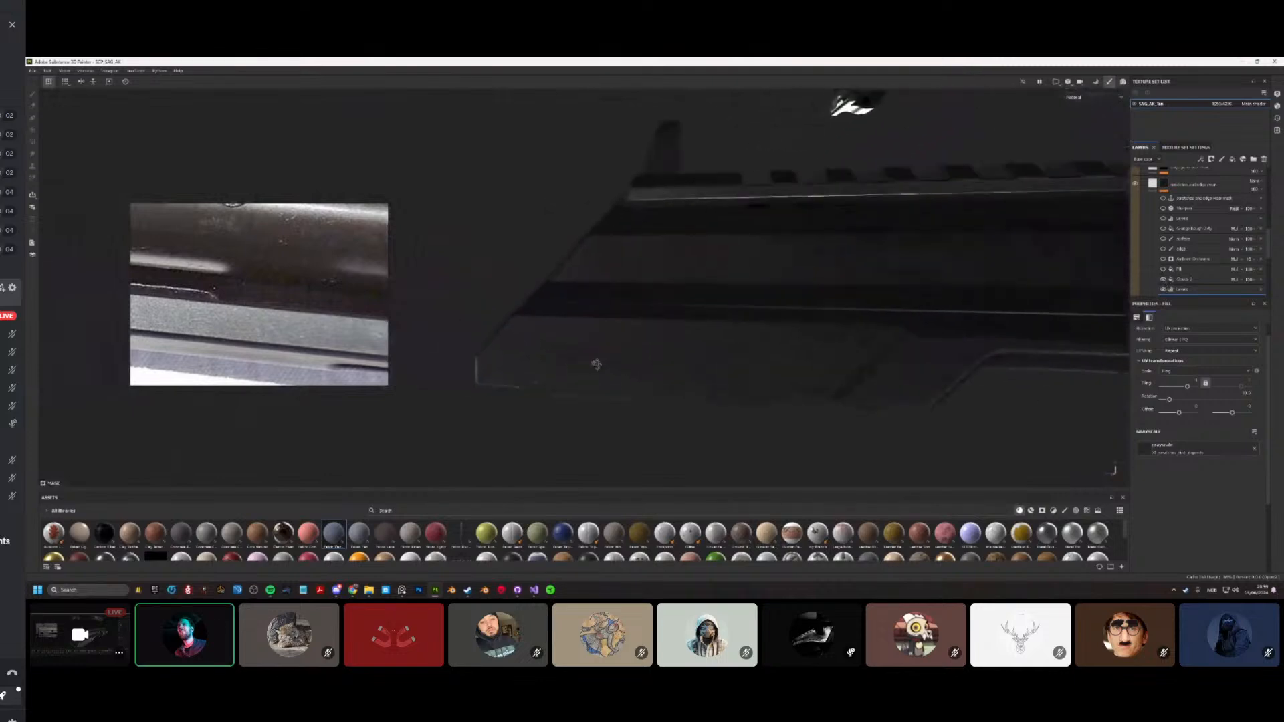
mouse_move(596, 364)
left_mouse_down("alt")
mouse_move(629, 367)
mouse_move(609, 370)
left_mouse_up("alt")
mouse_move(731, 348)
left_mouse_down("alt")
mouse_move(585, 278)
mouse_move(686, 363)
left_mouse_up("alt")
scroll(682, 365, "up", 5)
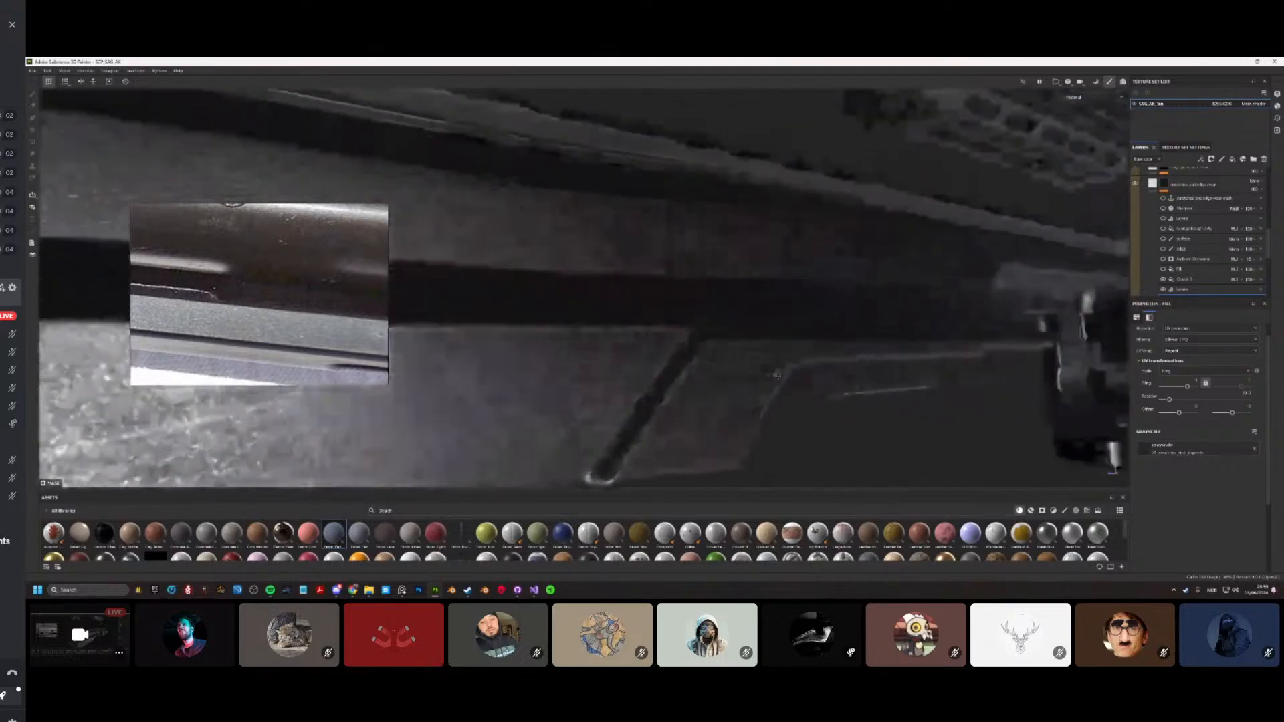
left_click_drag(678, 362, 711, 386, "alt")
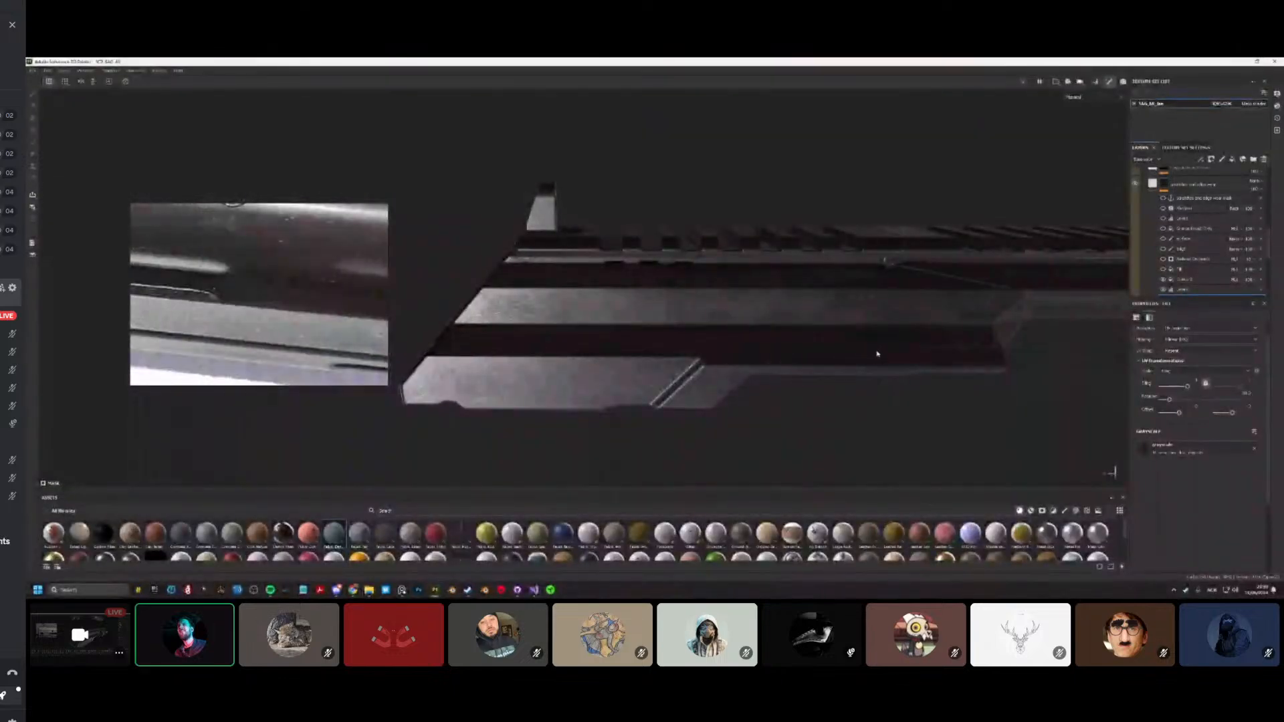
Step: Add a Paint effect above the fill effects in the mask stack of the scratches and edge wear layer
left_click(1174, 279)
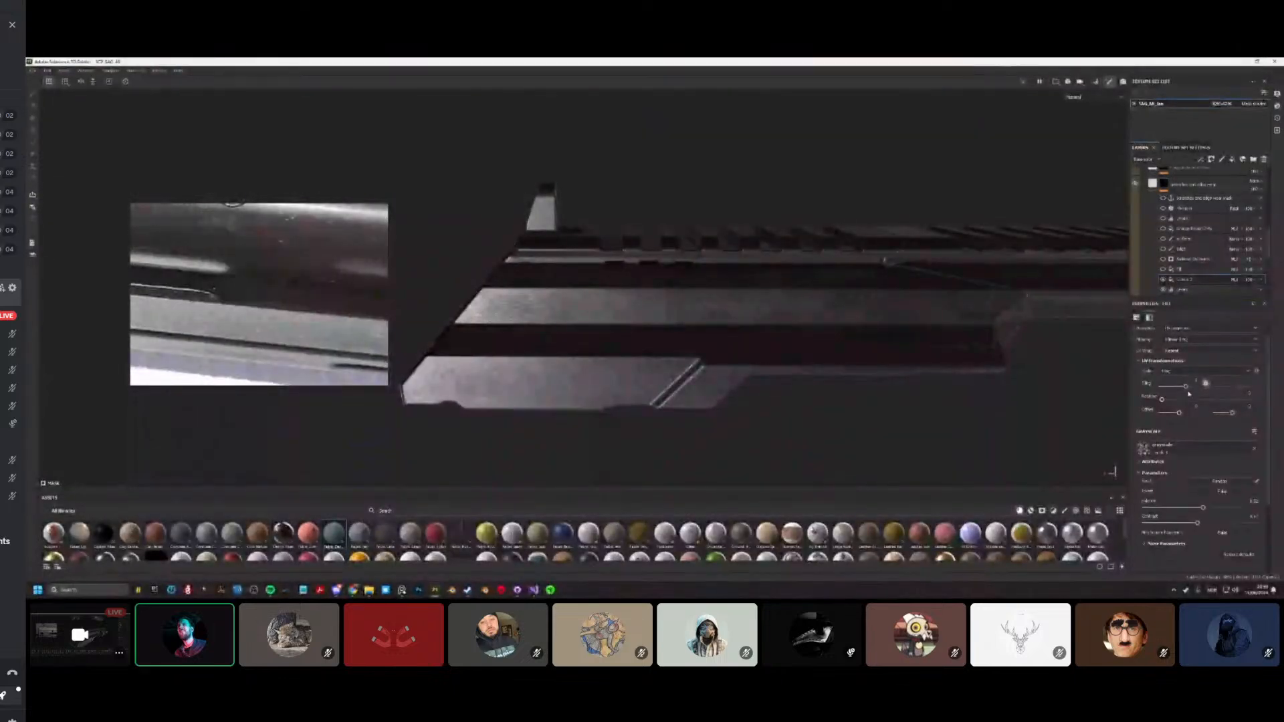
left_click_drag(759, 376, 804, 338, "alt")
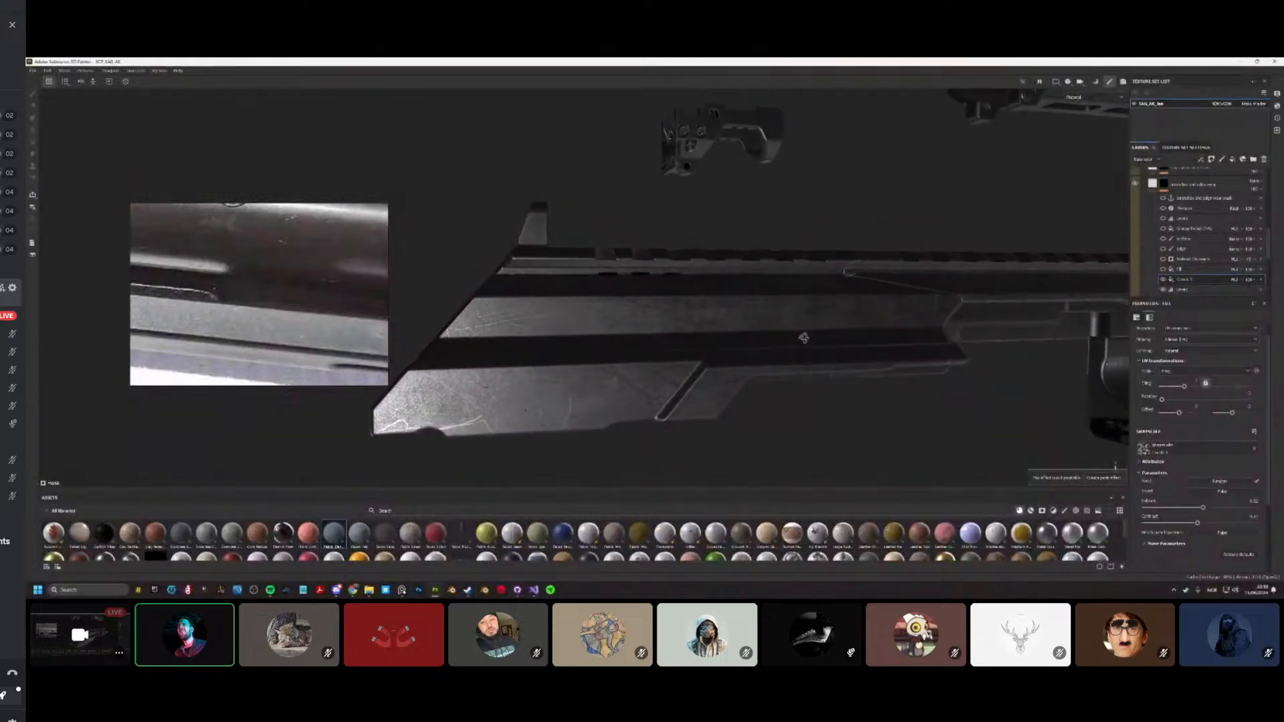
left_click_drag(558, 413, 1123, 296, "alt")
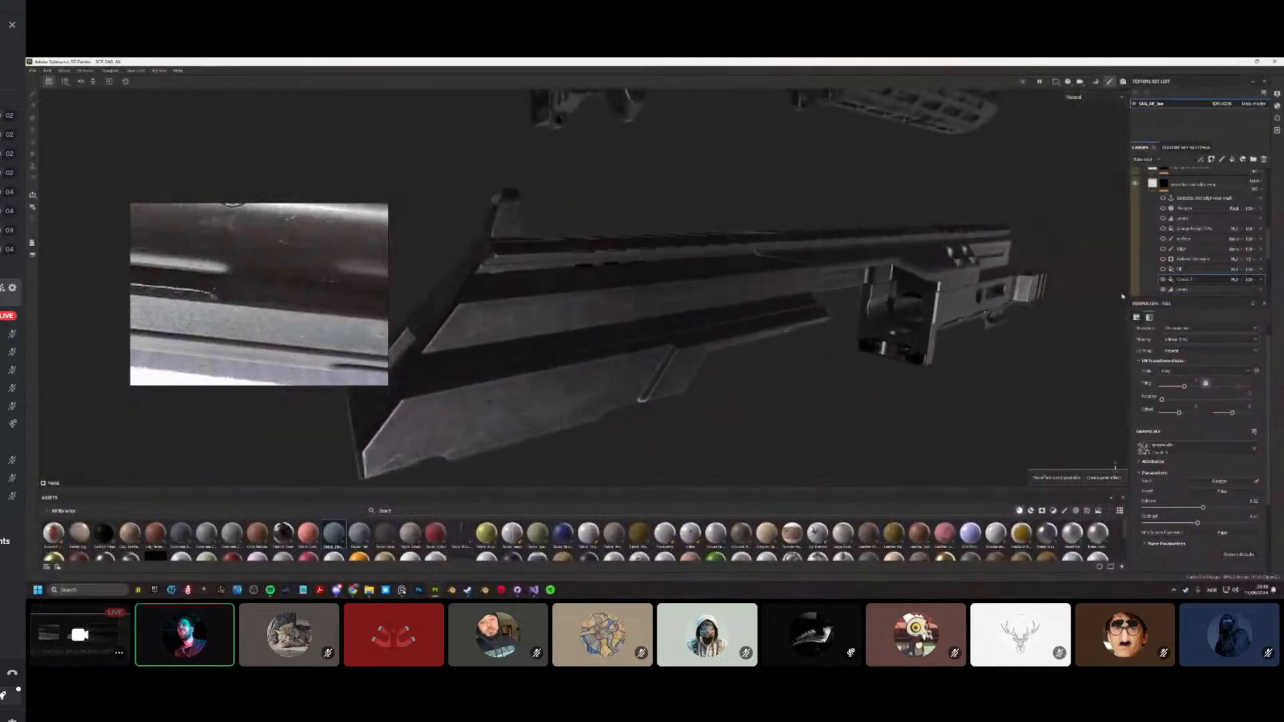
right_click(1172, 270)
left_click(1190, 381)
scroll(597, 235, "up", 5)
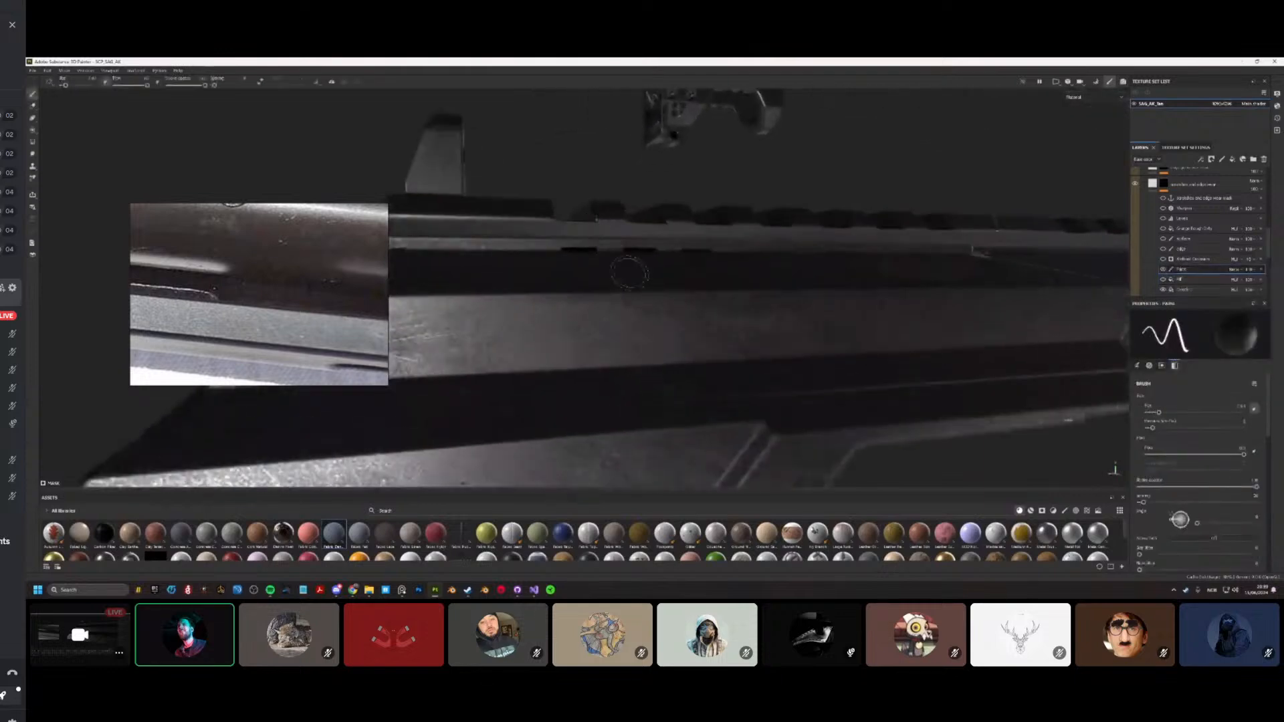
Step: Examine the surface wear along the chassis side, from the slanted end and top rail to the slotted rear section
left_click_drag(569, 227, 677, 285, "alt")
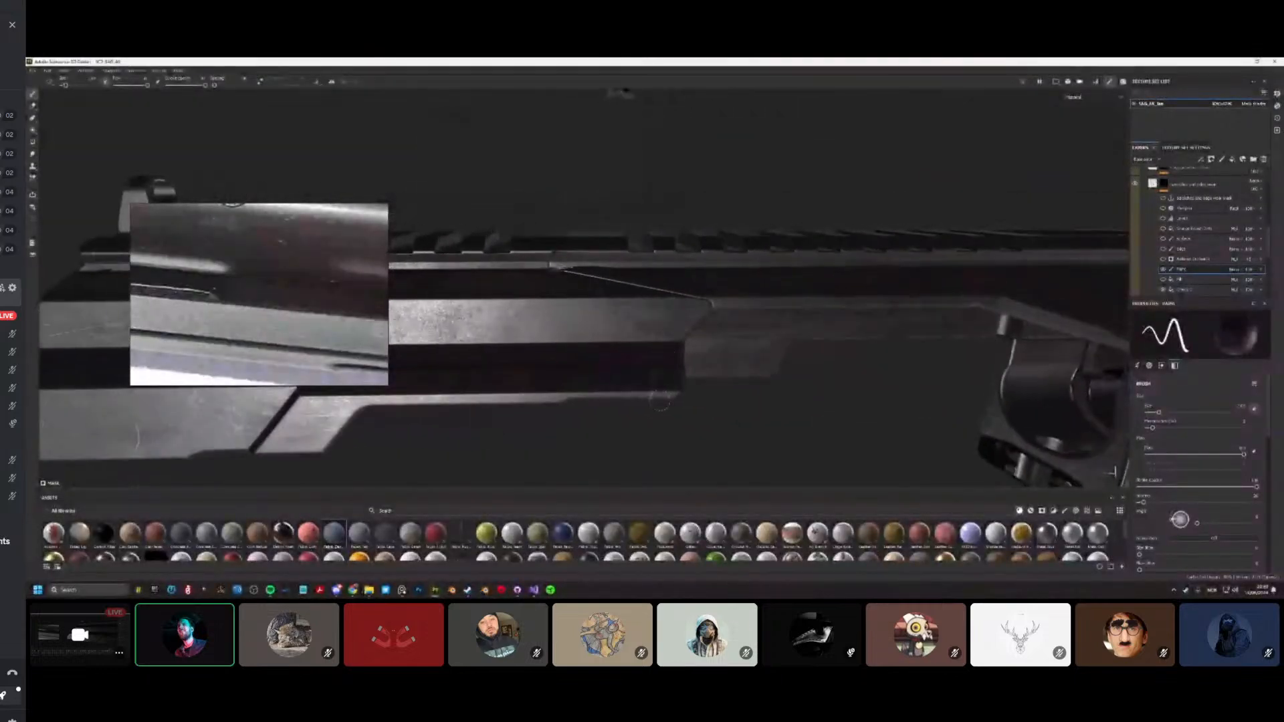
scroll(680, 312, "down", 3)
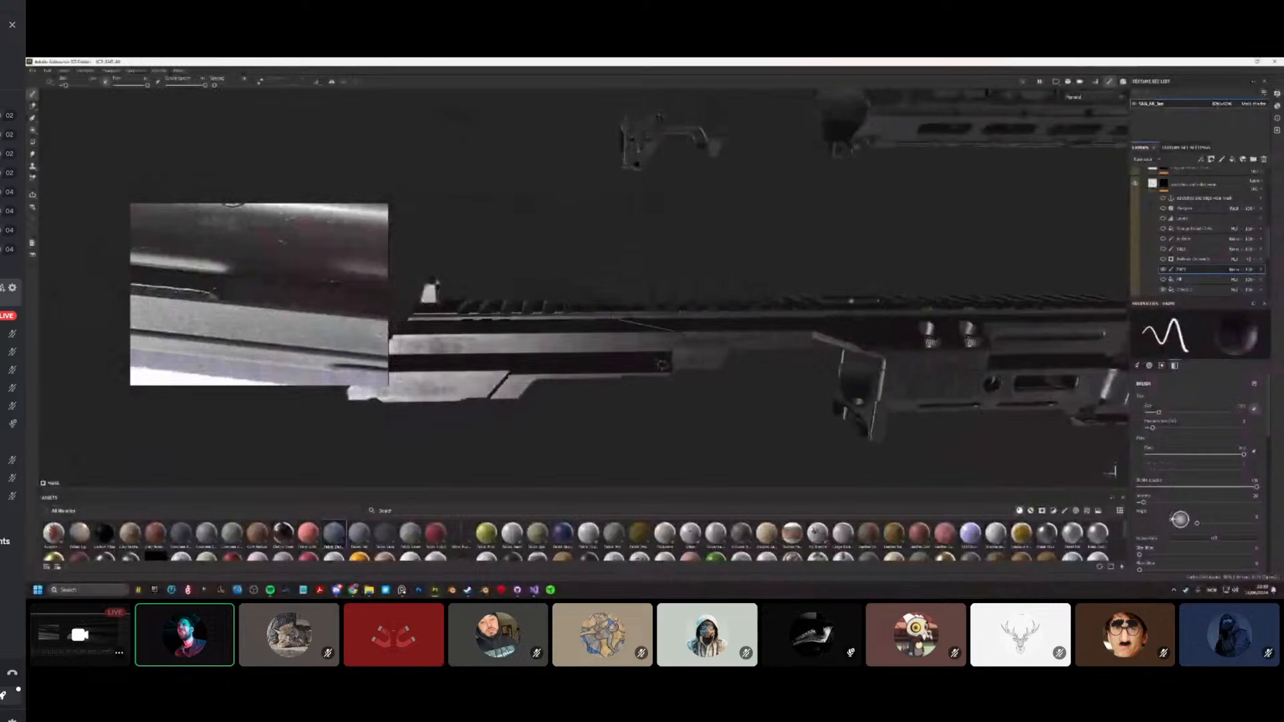
left_click_drag(743, 304, 486, 202, "alt")
right_click_drag(486, 202, 441, 227, "alt")
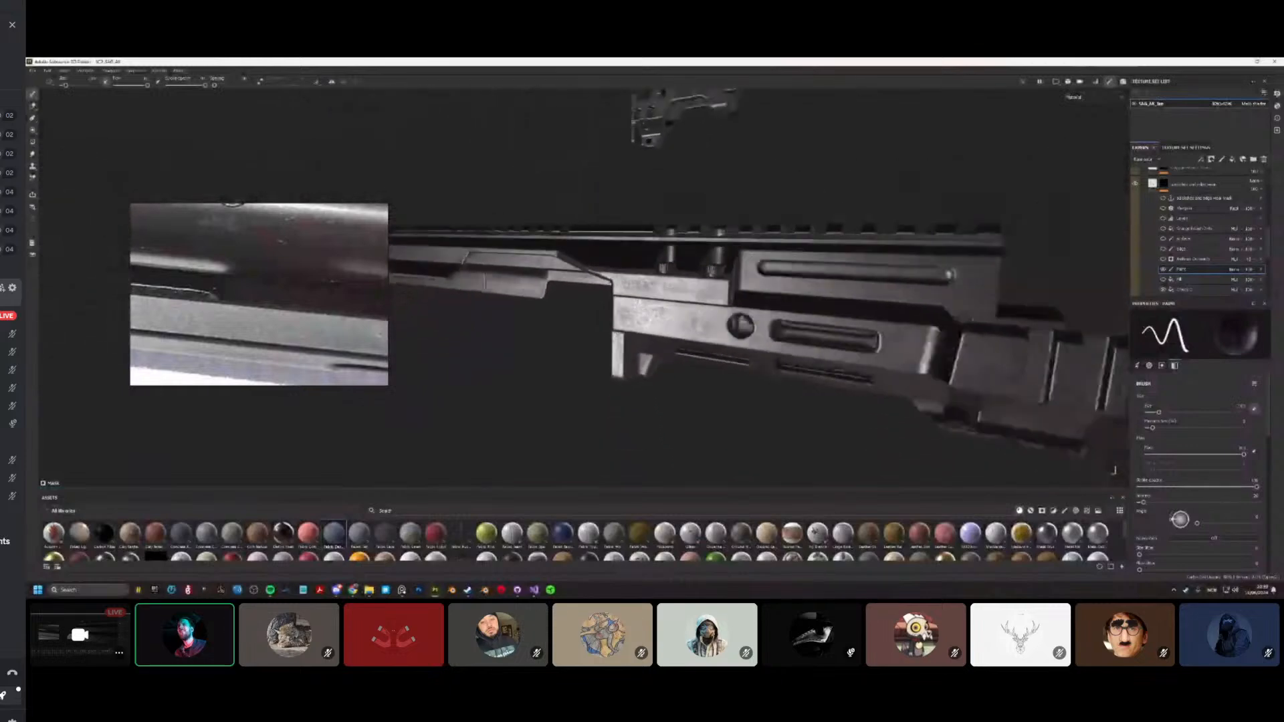
left_click_drag(602, 254, 749, 274, "alt")
middle_click_drag(836, 301, 699, 284, "alt")
right_click_drag(699, 284, 826, 301, "alt")
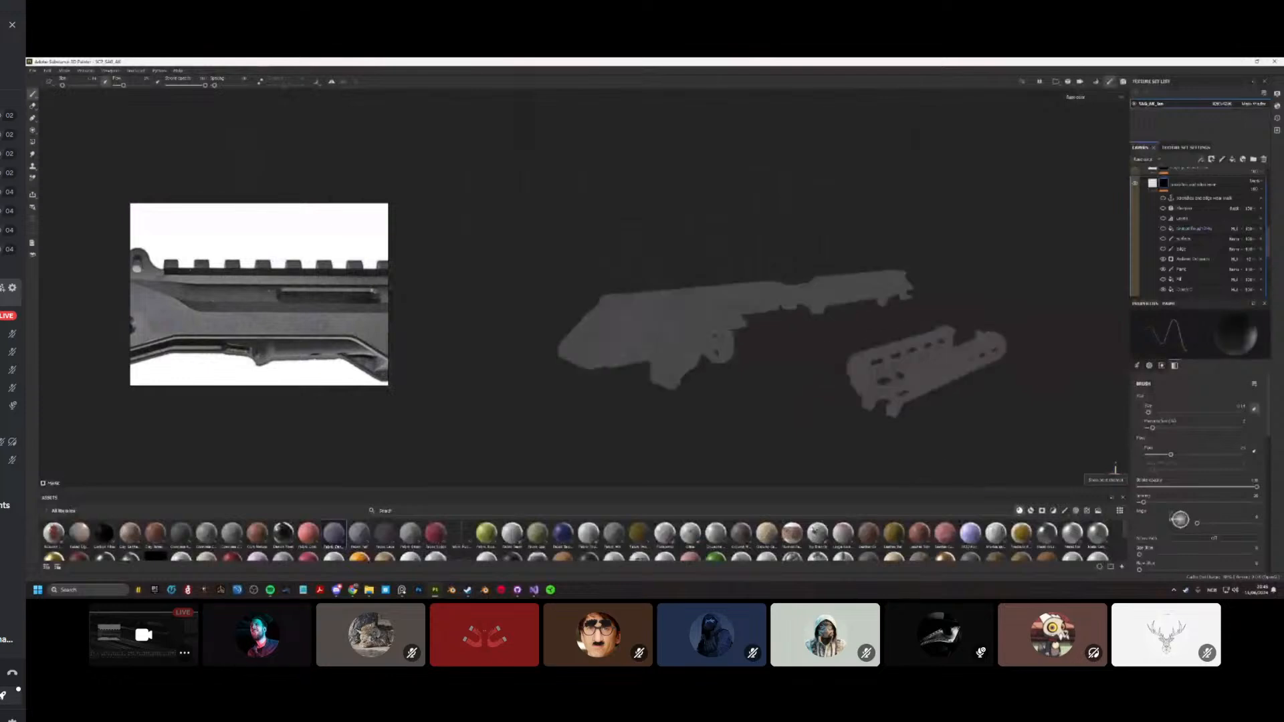
Step: Show the hand-painted edge effect in the scratches and edge wear mask and select the anchor-based fill below it
scroll(742, 314, "up", 2)
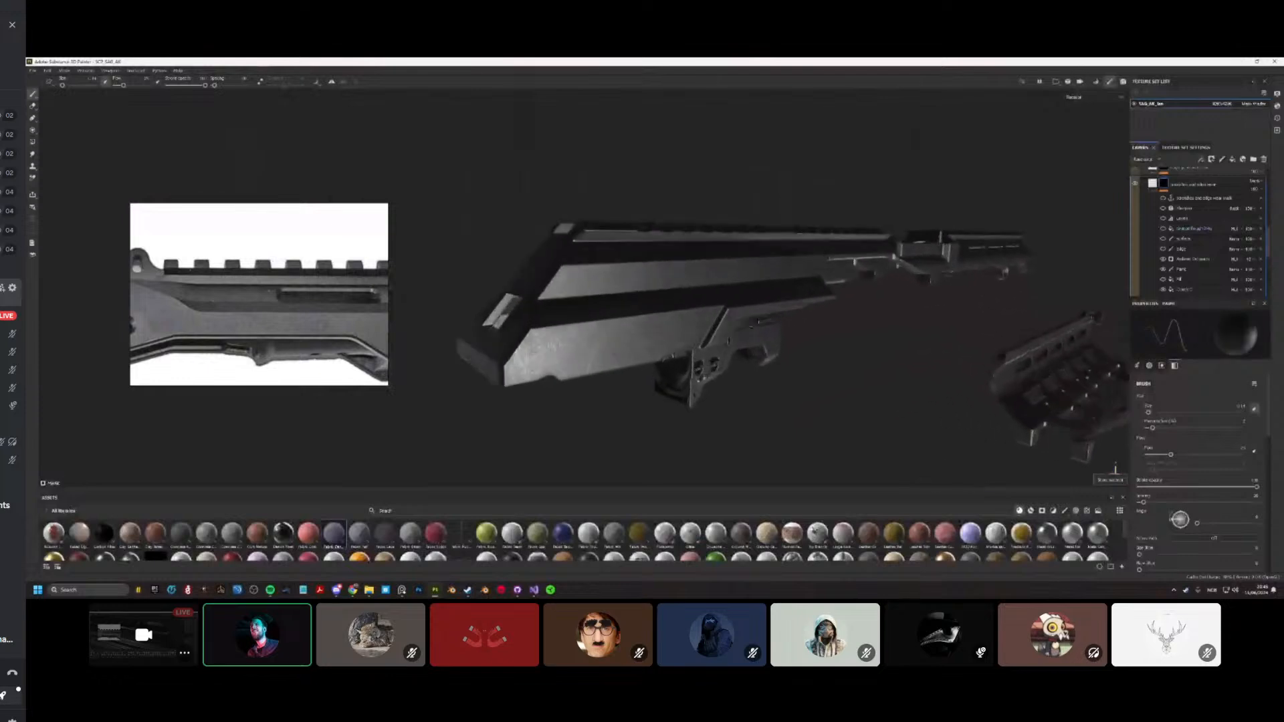
left_click(1163, 249)
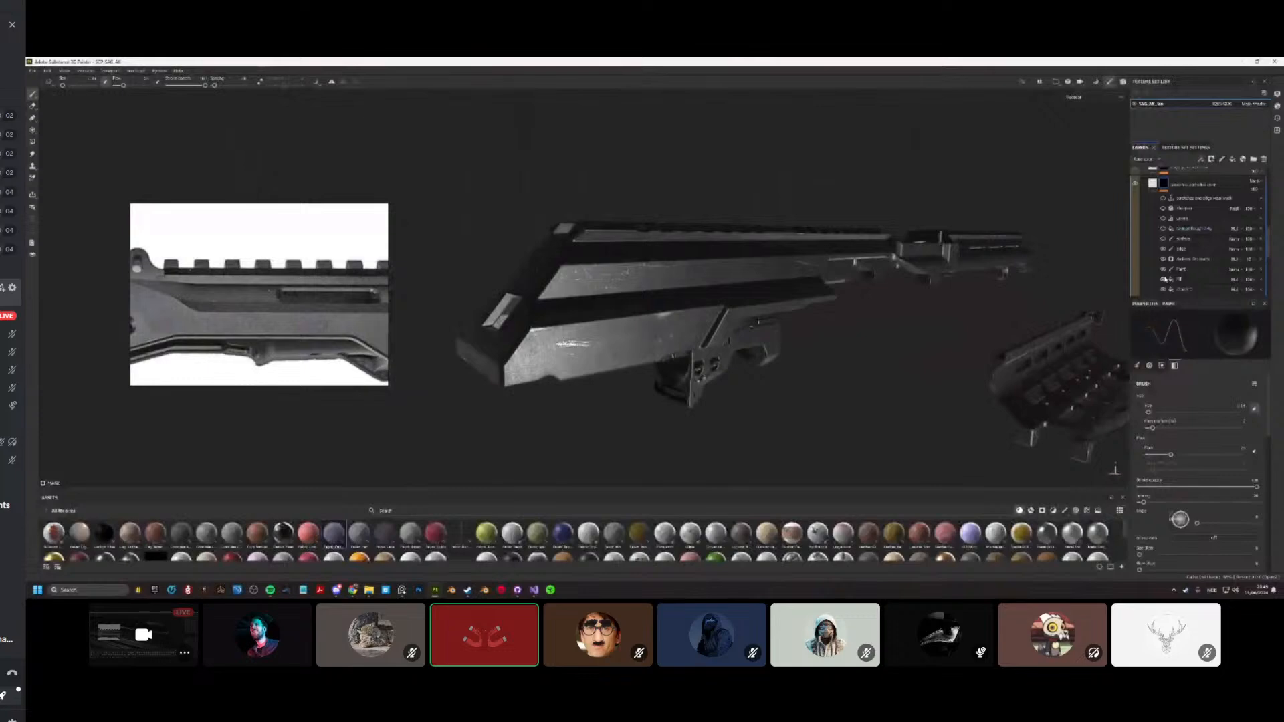
mouse_move(829, 334)
left_mouse_down("alt")
mouse_move(729, 327)
mouse_move(819, 324)
left_mouse_up("alt")
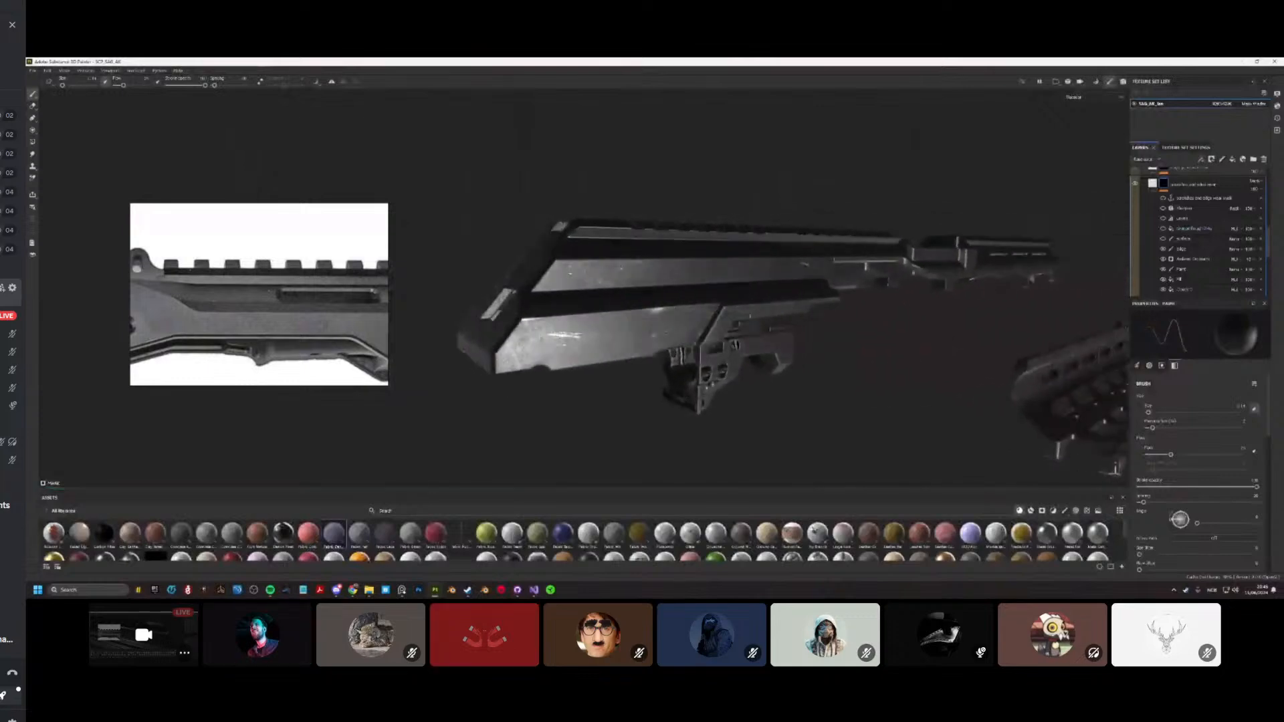
left_click(1181, 278)
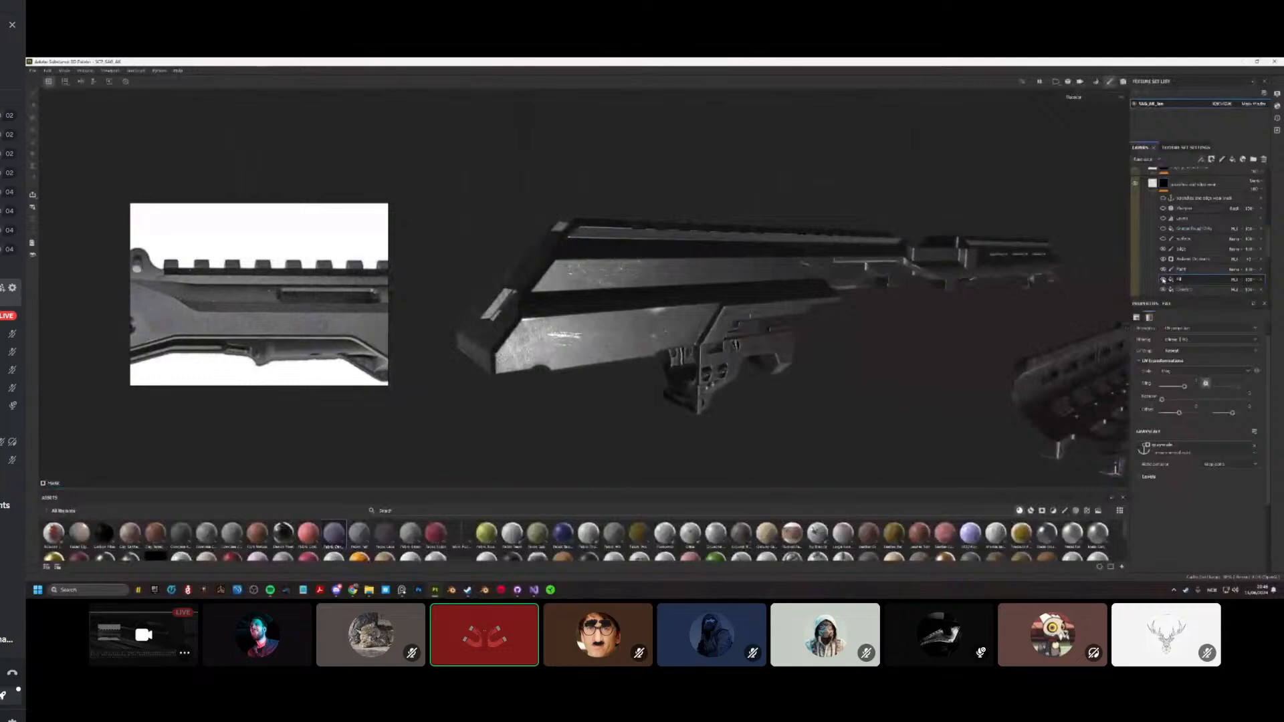
Step: Inspect the painted scratches and worn edges up close along the chassis side and the top rail
left_click_drag(770, 294, 622, 278, "alt")
scroll(642, 274, "up", 6)
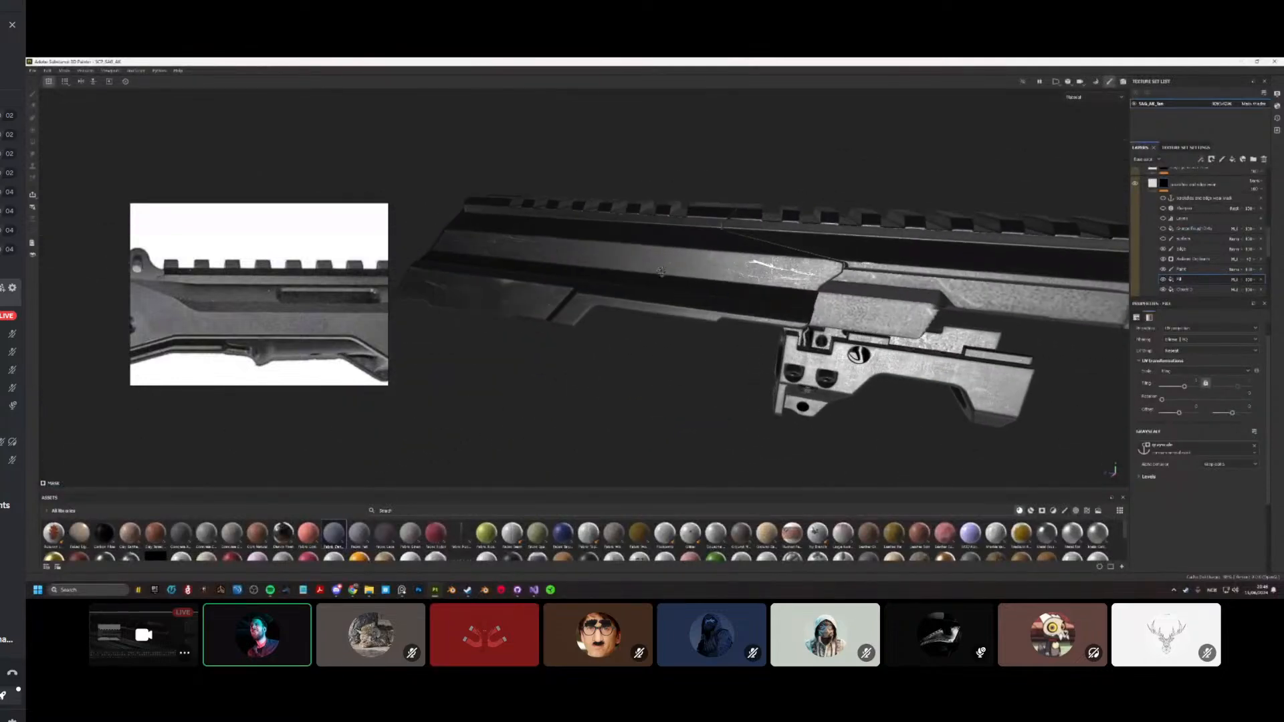
scroll(661, 272, "up", 5)
left_click_drag(838, 299, 671, 296, "alt")
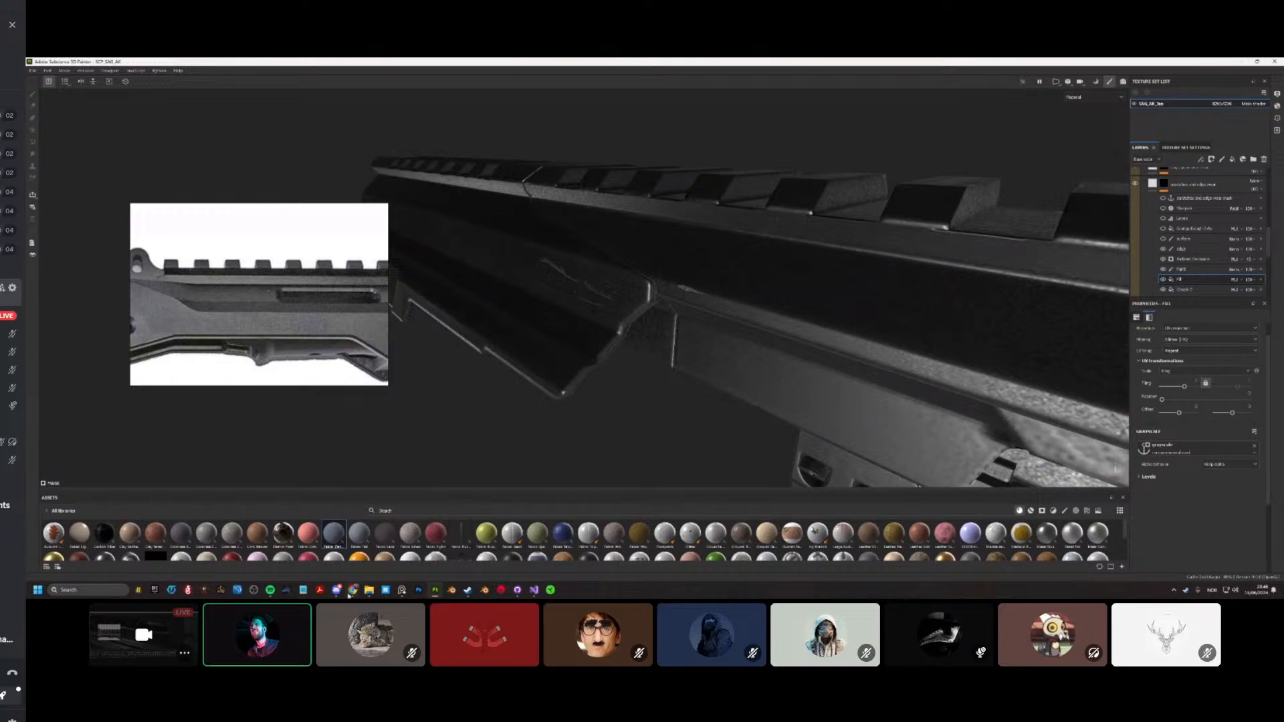
mouse_move(353, 593)
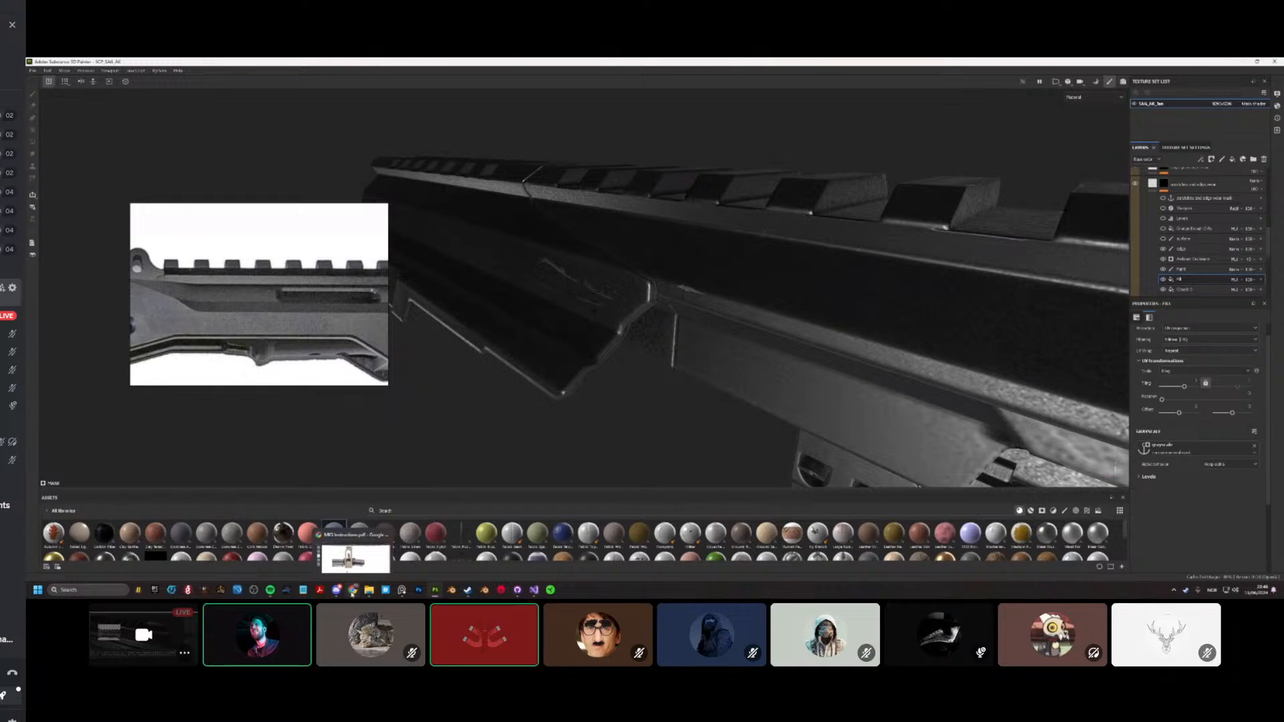
mouse_move(588, 388)
left_mouse_down("alt")
mouse_move(767, 379)
mouse_move(609, 382)
left_mouse_up("alt")
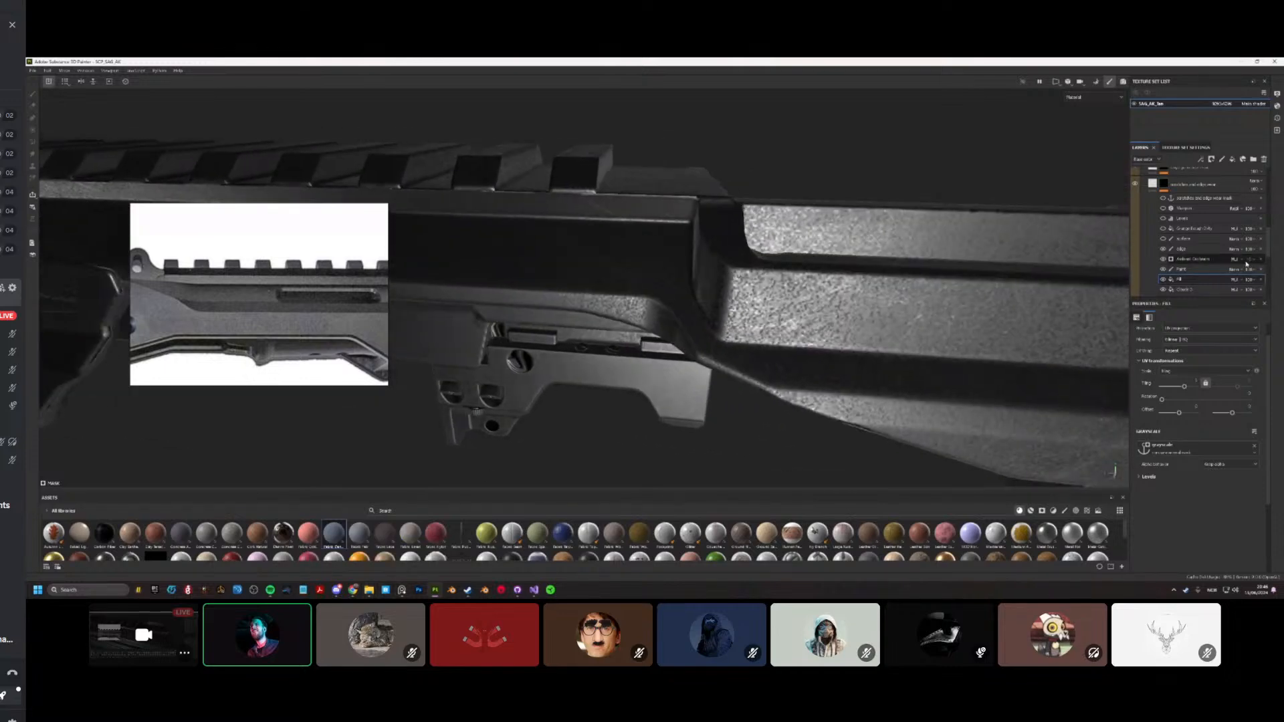
Step: Select the edge paint effect and paint a bright, irregular wear chip on the upper corner of the raised side block, trimming its outline
left_click(1204, 269)
mouse_move(723, 274)
left_mouse_down("alt")
mouse_move(689, 275)
mouse_move(729, 250)
mouse_move(693, 221)
left_mouse_up("alt")
left_click(1204, 249)
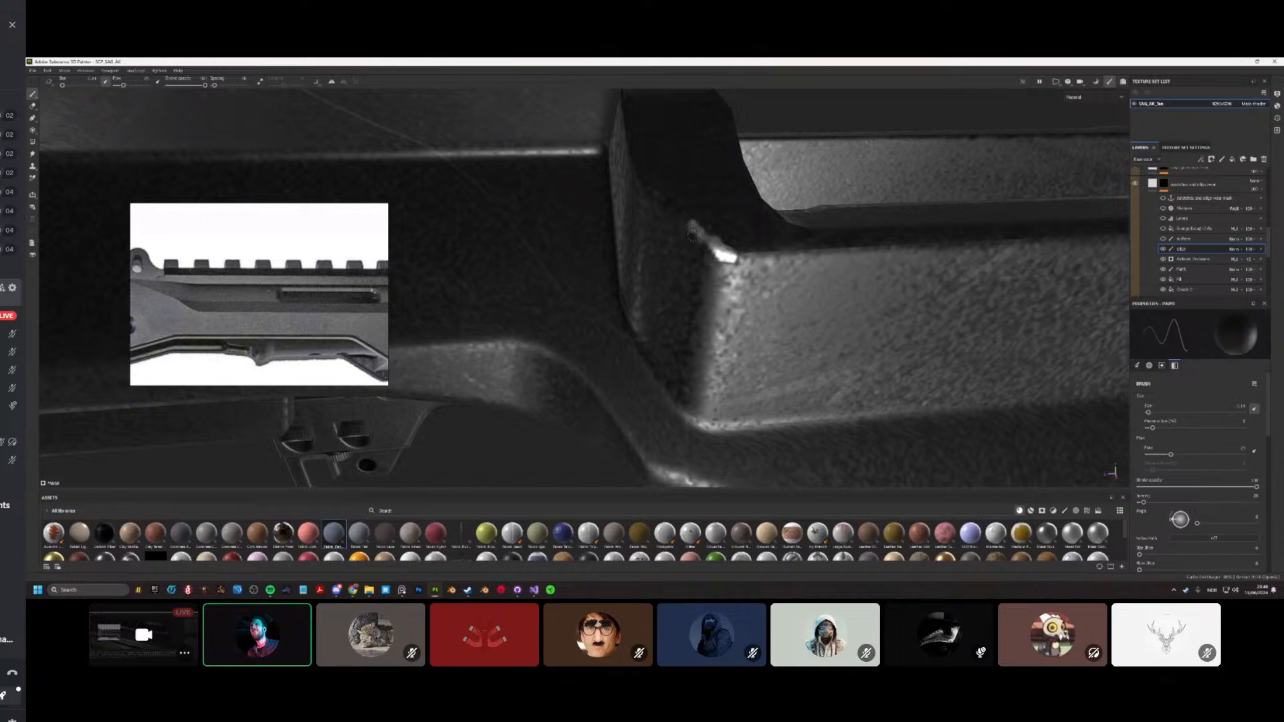
mouse_move(692, 233)
left_mouse_down("alt")
mouse_move(722, 274)
mouse_move(816, 249)
left_mouse_up("alt")
key("x")
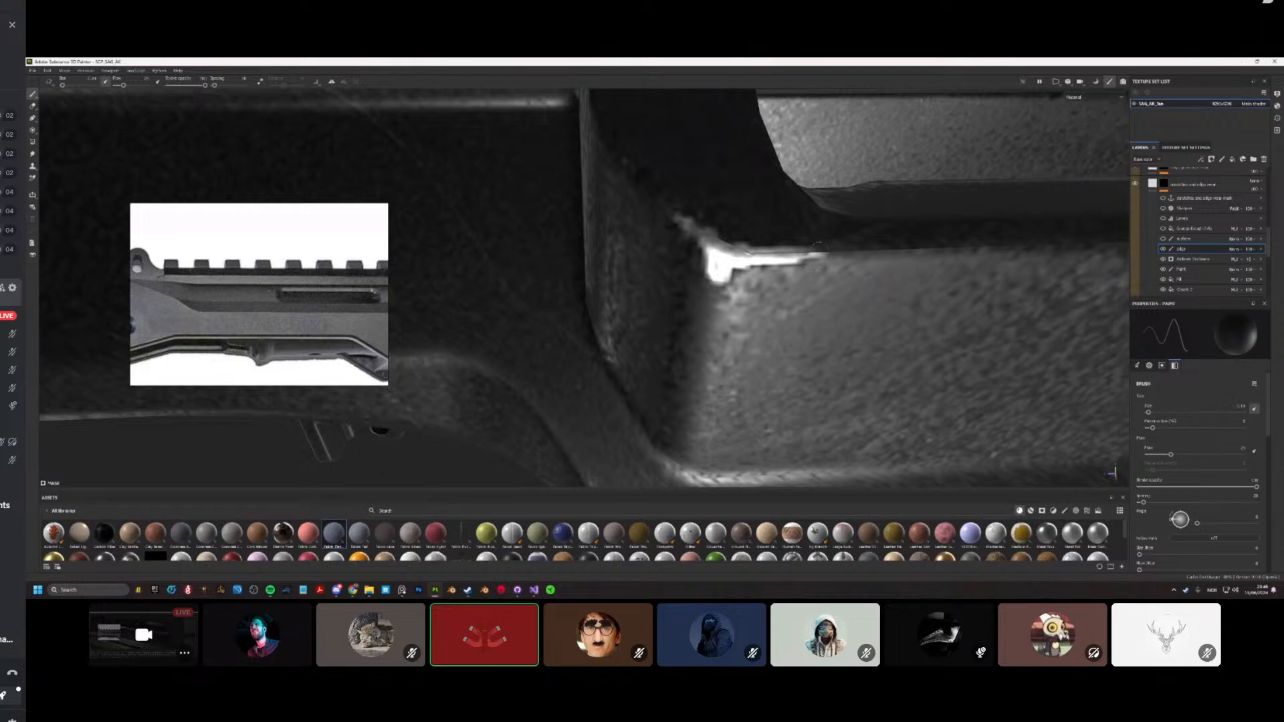
mouse_move(708, 290)
left_mouse_down("alt")
mouse_move(783, 271)
mouse_move(629, 306)
left_mouse_up("alt")
scroll(736, 288, "down", 3)
scroll(630, 306, "up", 5)
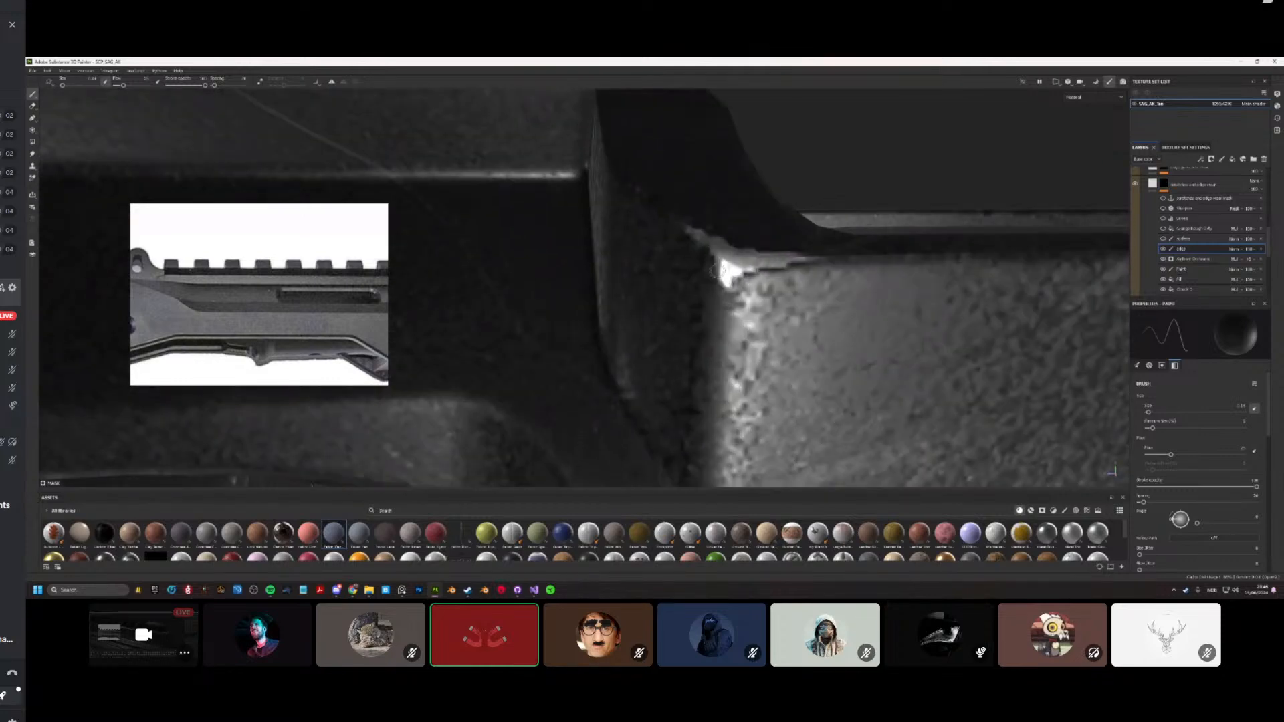
Step: Paint a jagged wear chip on the top corner of another raised block on the chassis and trim its outline with the inverted brush
scroll(713, 295, "down", 4)
mouse_move(713, 295)
left_mouse_down("alt")
mouse_move(632, 314)
mouse_move(639, 234)
mouse_move(662, 278)
left_mouse_up("alt")
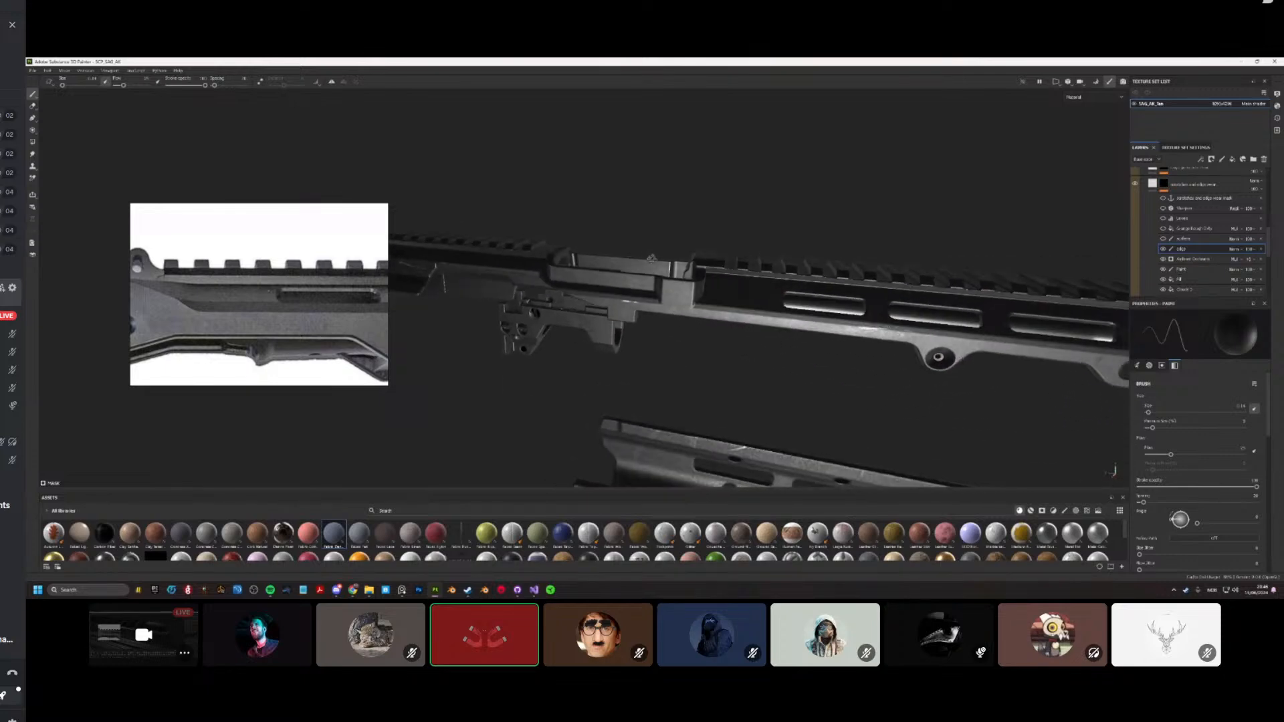
scroll(666, 282, "up", 5)
scroll(660, 279, "up", 5)
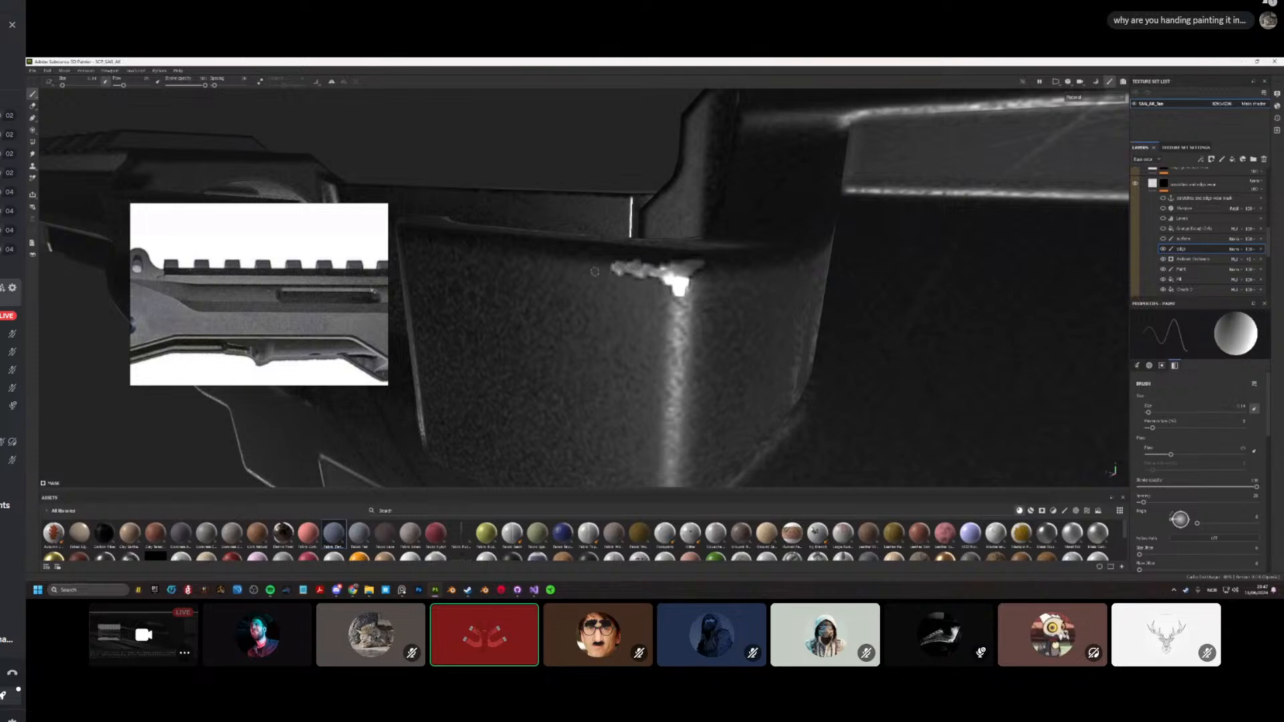
scroll(594, 271, "up", 3)
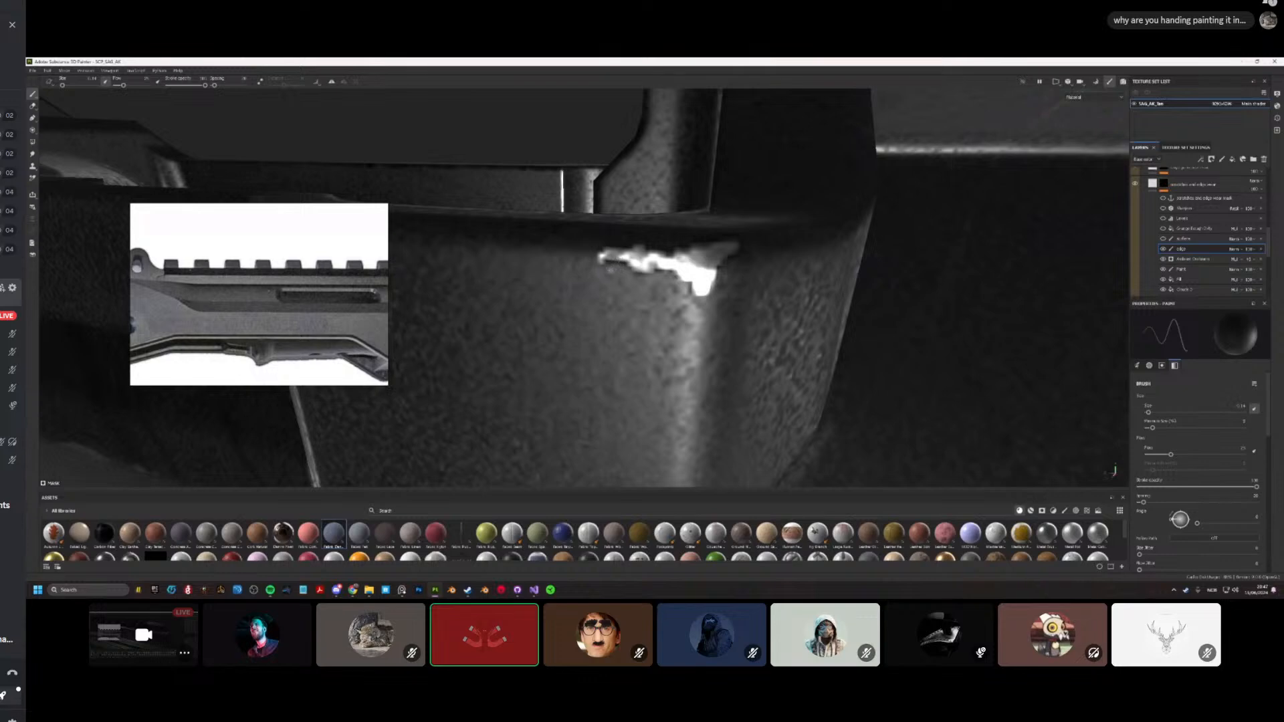
scroll(599, 271, "down", 3)
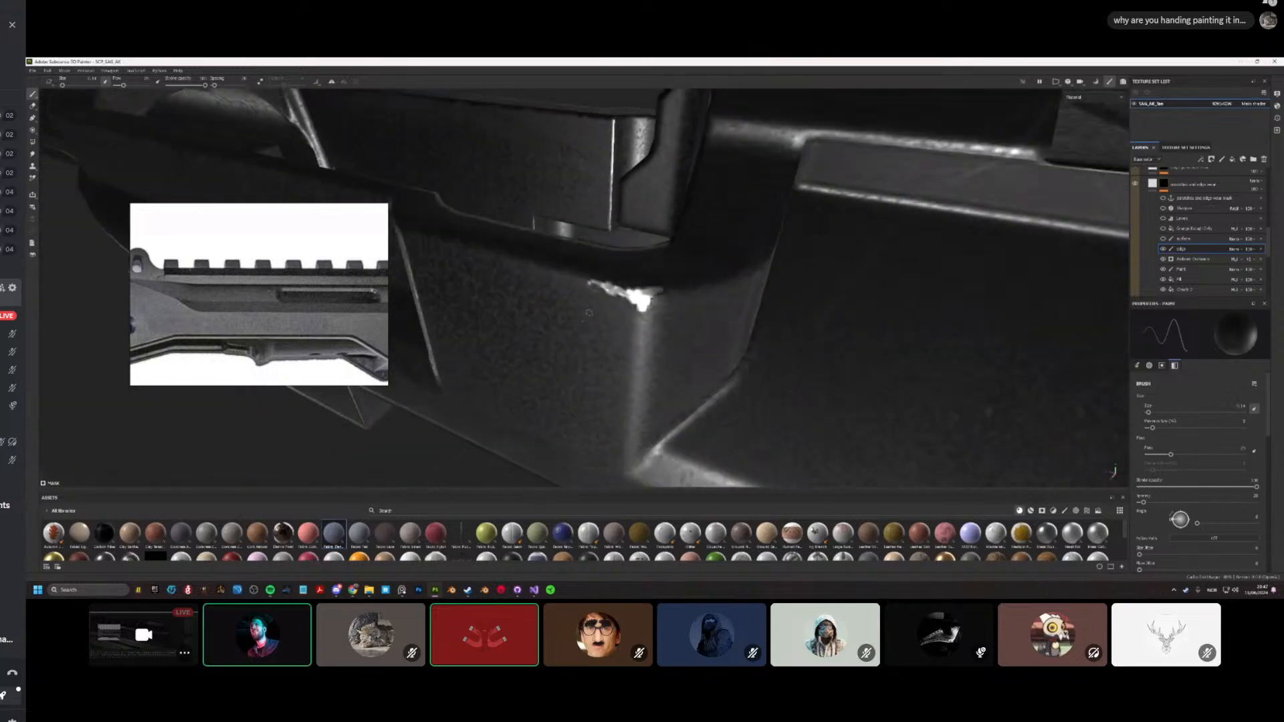
left_click_drag(599, 271, 542, 295, "alt")
Step: Paint a small wear chip on the upper corner of the wide end block of the top rail
left_click_drag(632, 303, 689, 275, "alt")
scroll(644, 302, "up", 4)
scroll(704, 262, "up", 4)
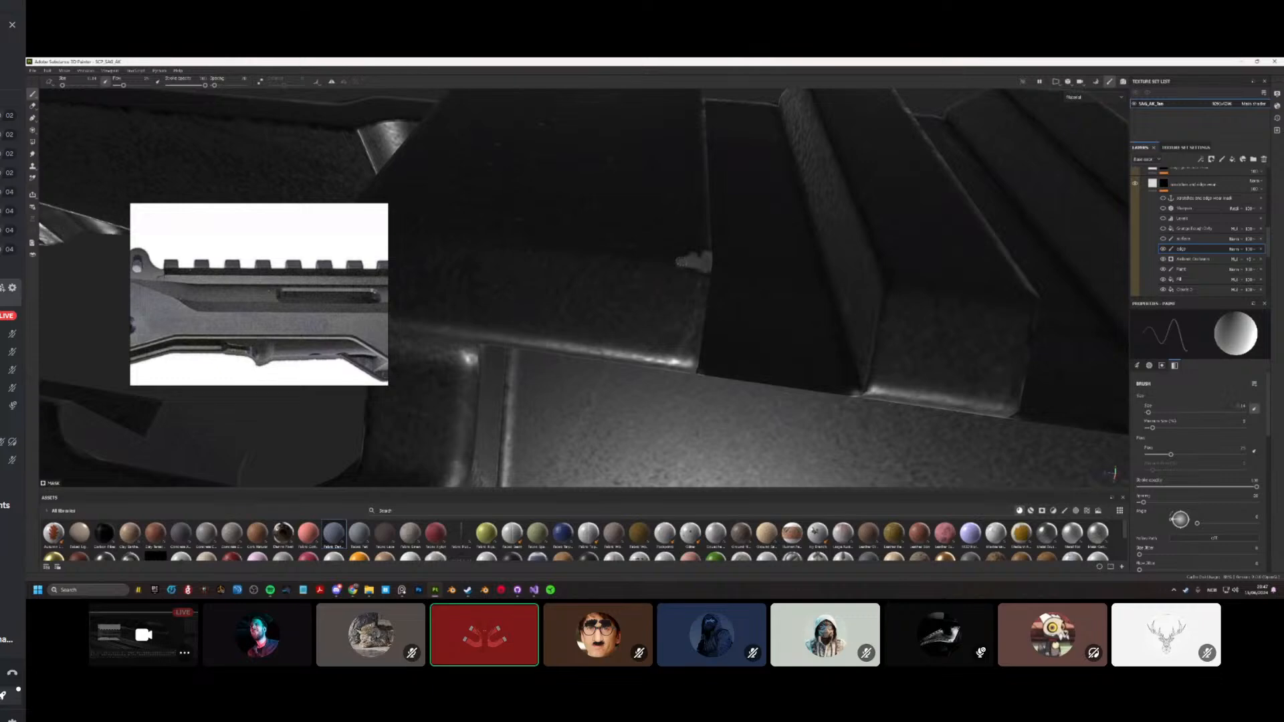
mouse_move(707, 269)
left_mouse_down("alt")
mouse_move(754, 311)
mouse_move(709, 256)
left_mouse_up("alt")
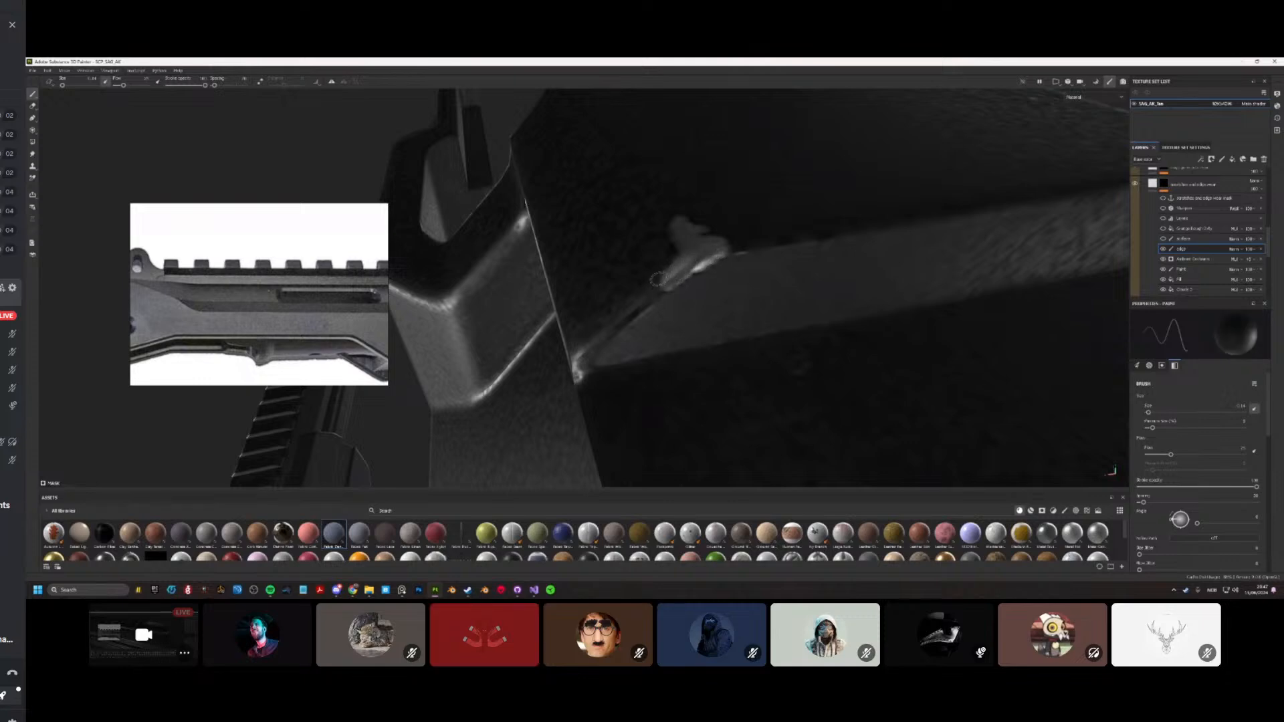
Step: Paint small wear chips on the upper corners of the rail teeth and trim them into irregular shapes
mouse_move(673, 271)
left_mouse_down("alt")
mouse_move(783, 323)
mouse_move(750, 281)
mouse_move(627, 281)
mouse_move(647, 252)
mouse_move(624, 285)
left_mouse_up("alt")
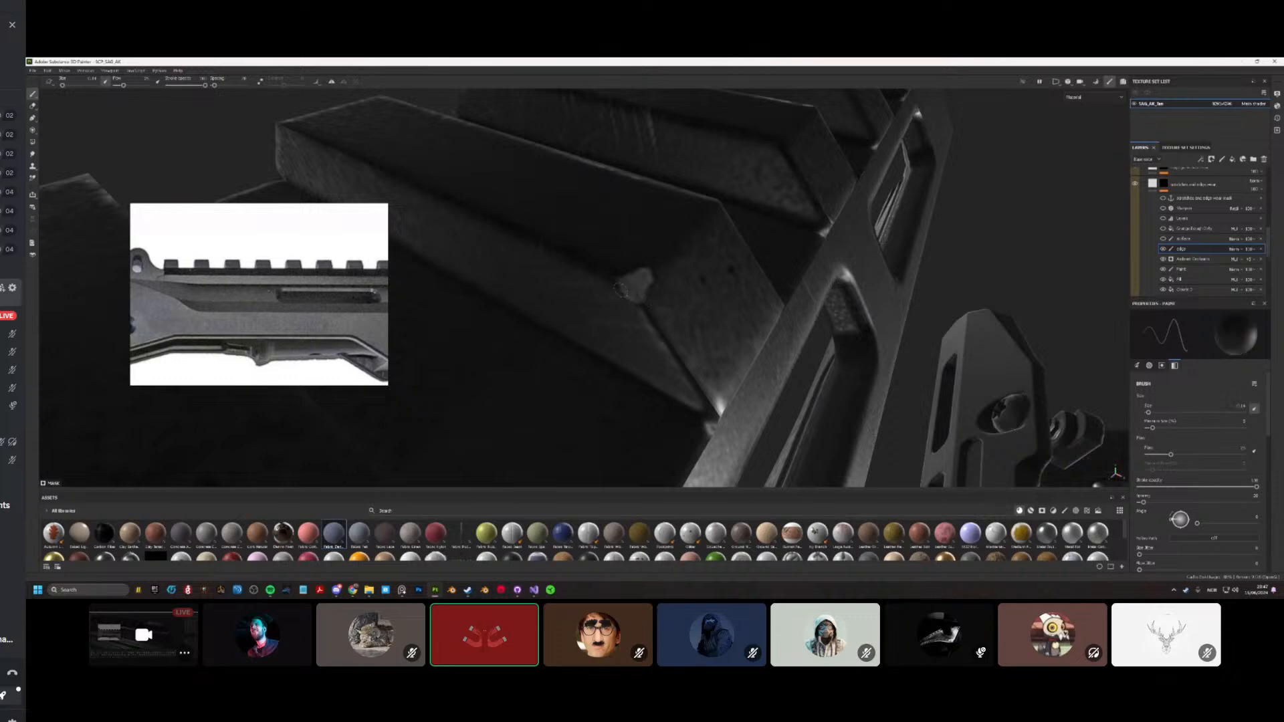
mouse_move(608, 275)
left_mouse_down("alt")
mouse_move(430, 307)
mouse_move(481, 318)
left_mouse_up("alt")
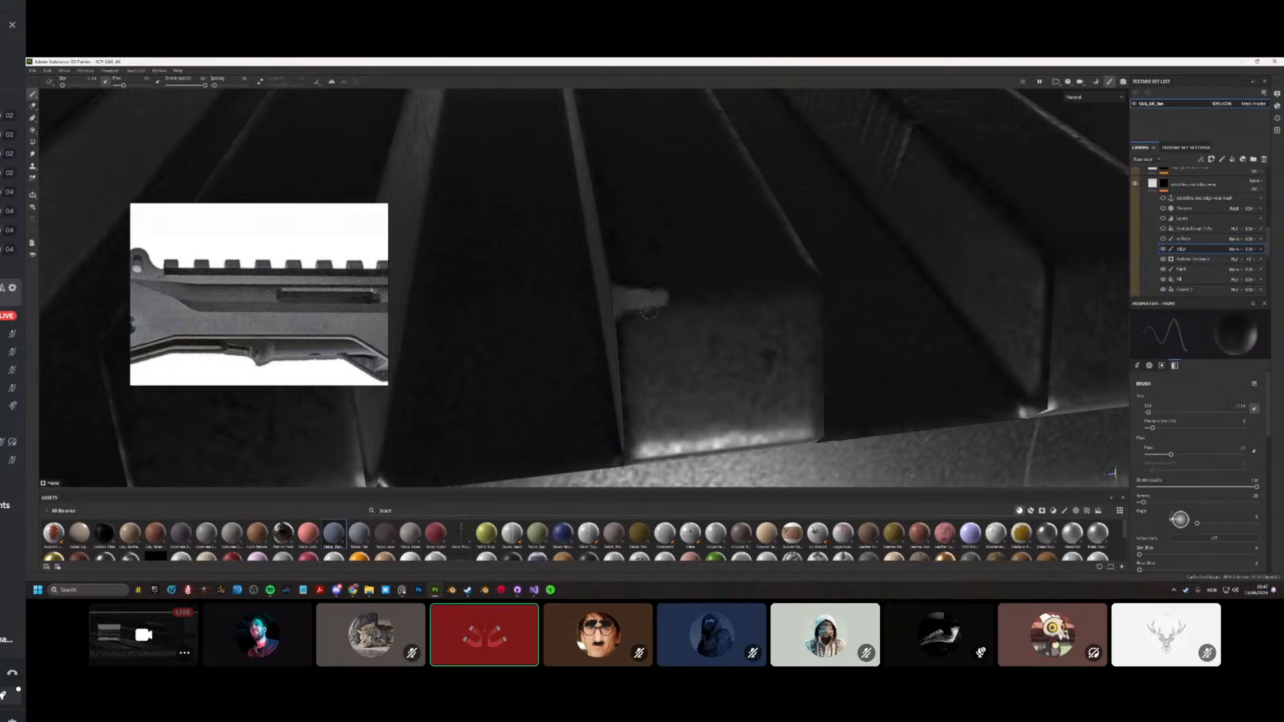
mouse_move(638, 304)
left_mouse_down("alt")
mouse_move(539, 315)
mouse_move(751, 289)
left_mouse_up("alt")
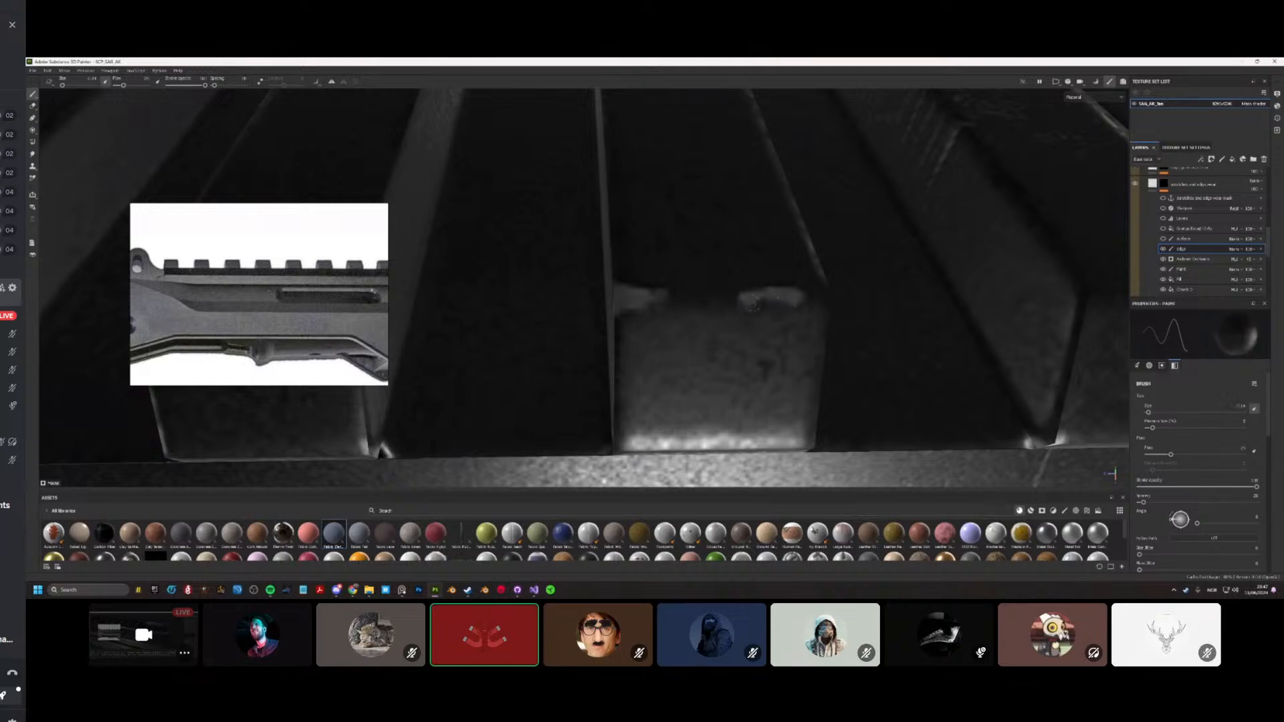
Step: Paint another wear chip on a rail tooth's outer corner and erase parts of it with the inverted brush to break up its outline
left_click_drag(746, 304, 517, 277, "alt")
right_click_drag(516, 277, 640, 323, "alt")
key("x")
left_click_drag(640, 324, 694, 348, "alt")
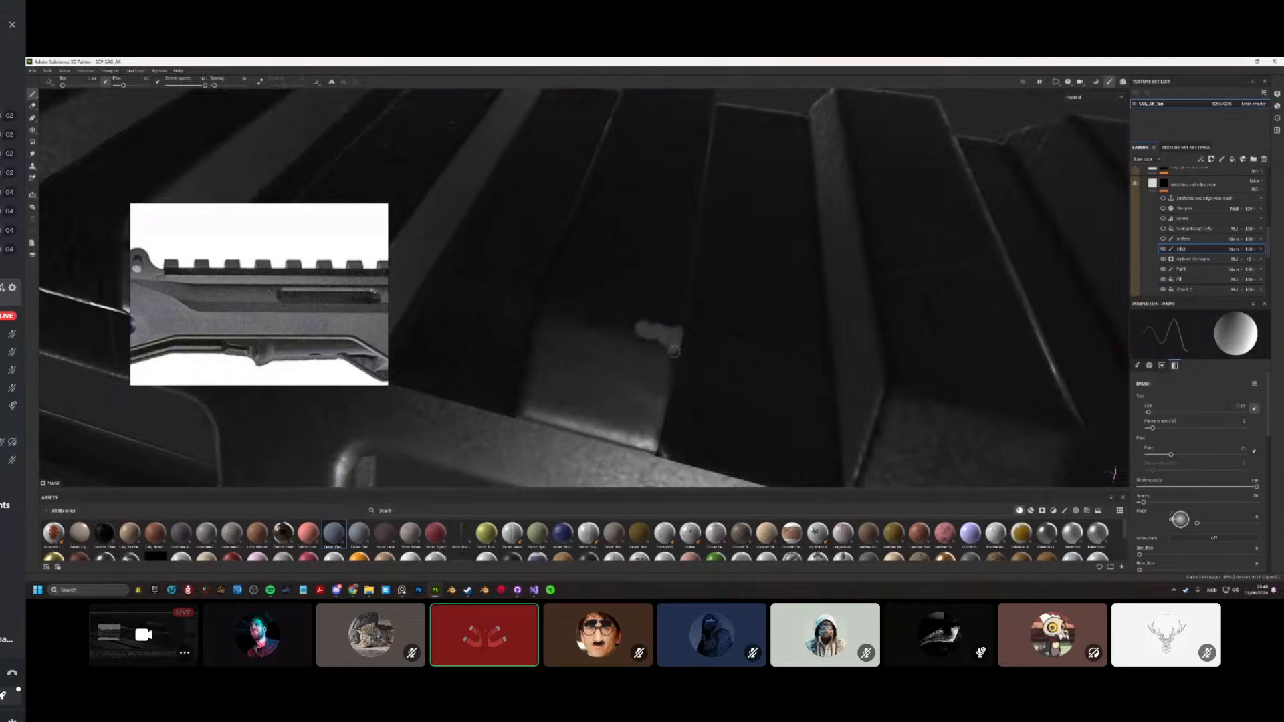
key("x")
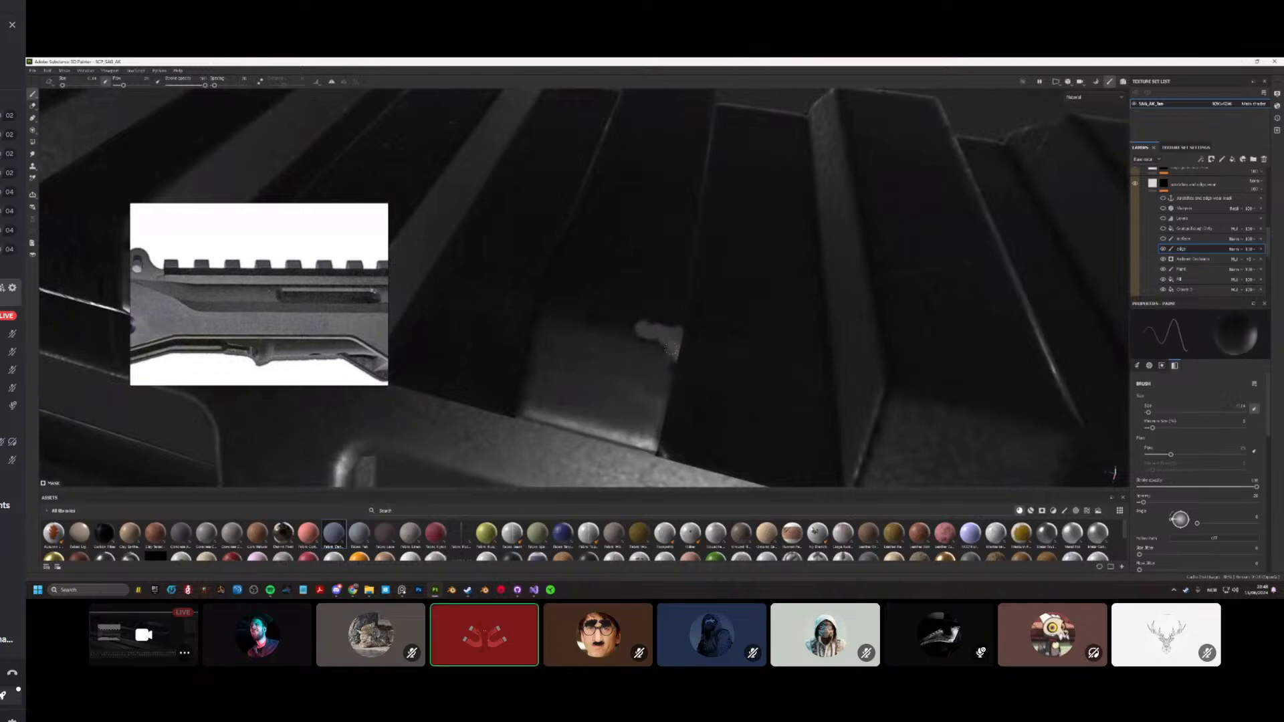
left_click_drag(638, 332, 497, 367, "alt")
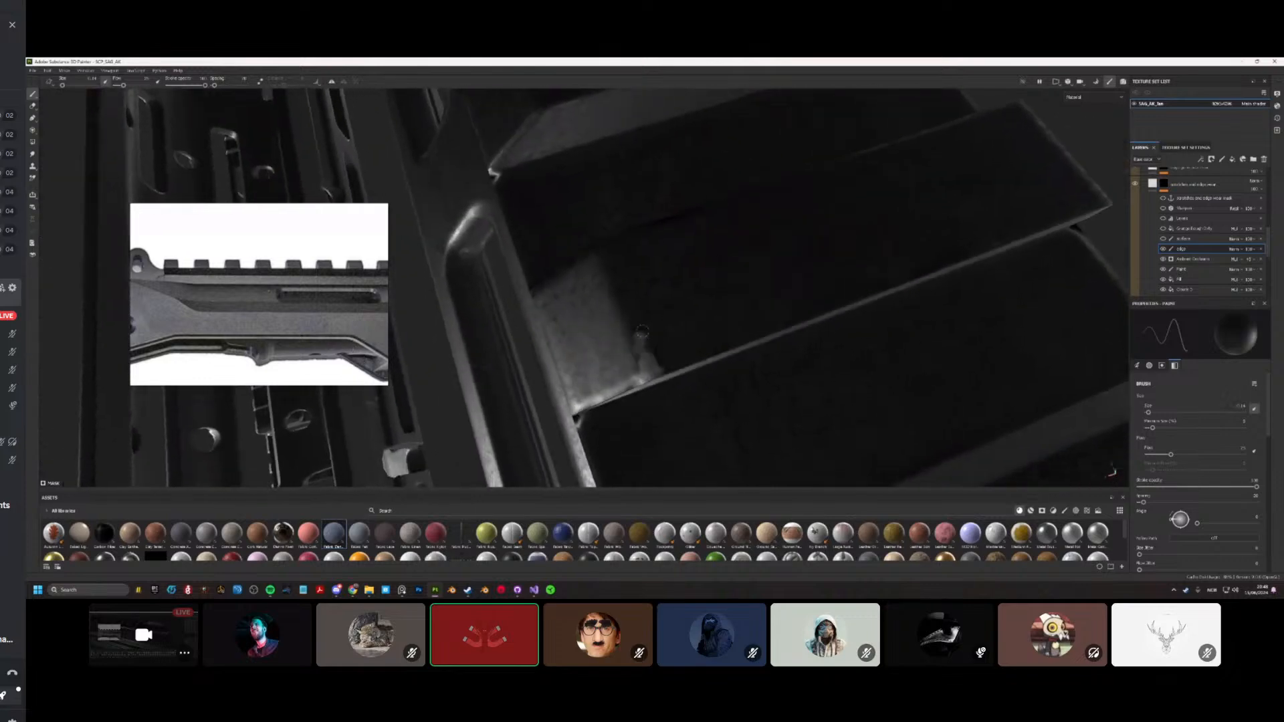
Step: Refine the wear chip on the raised rail block's corner by trimming its outline with the inverted brush
mouse_move(614, 310)
left_mouse_down("alt")
mouse_move(440, 332)
mouse_move(701, 301)
mouse_move(741, 308)
left_mouse_up("alt")
key("x")
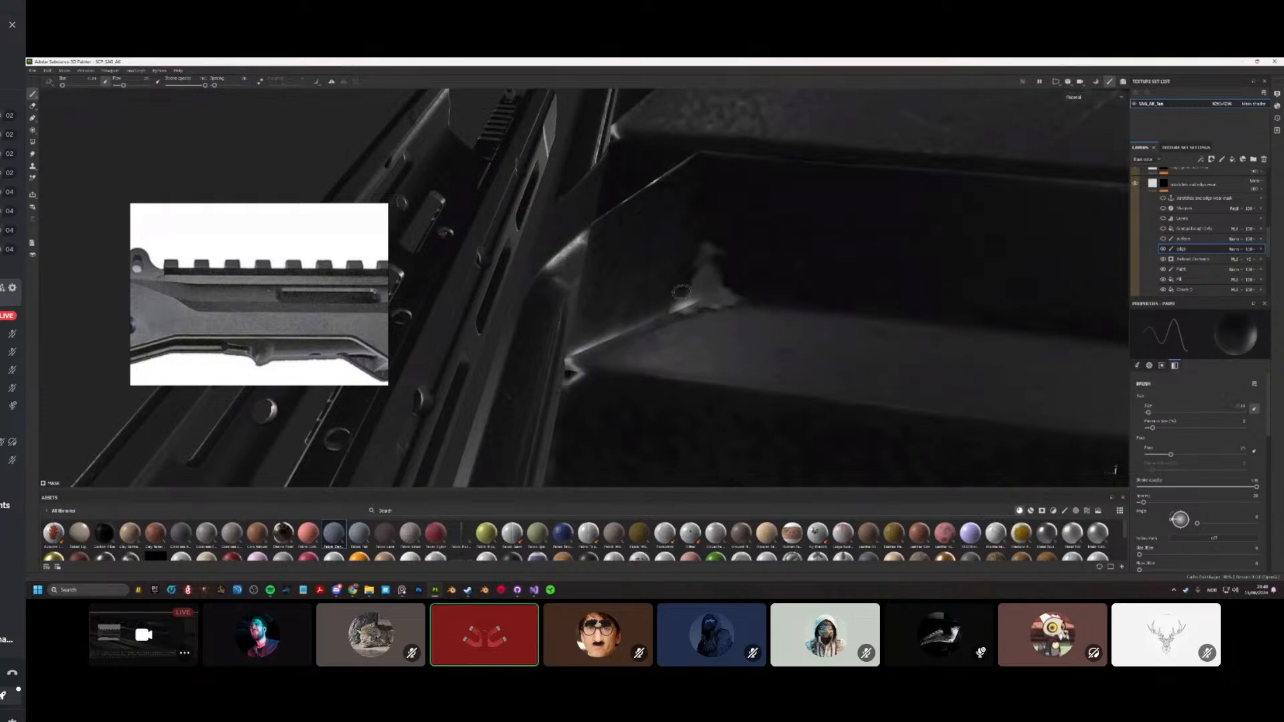
left_click_drag(654, 309, 355, 407, "alt")
Step: Paint a small wear chip on the rail end block near its front edge and trim it into an irregular shape
scroll(840, 310, "down", 6)
scroll(602, 335, "up", 6)
left_click_drag(602, 314, 607, 288, "alt")
left_click(607, 278)
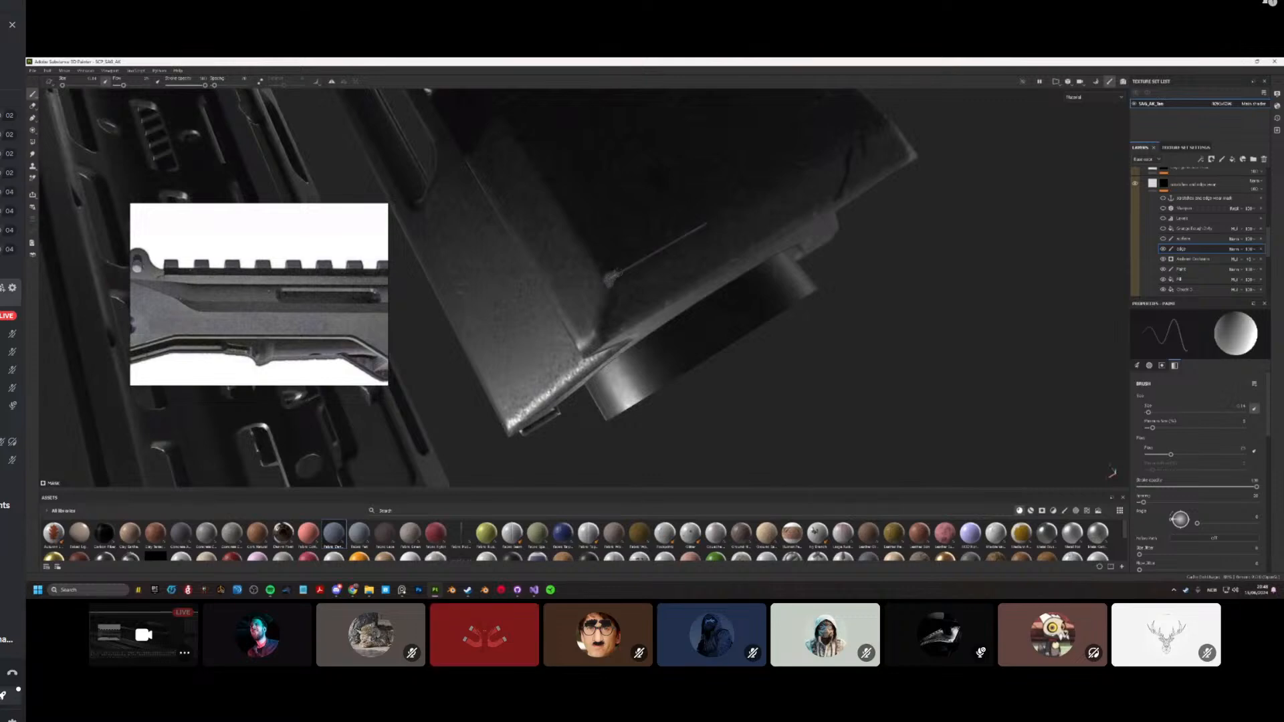
scroll(605, 278, "up", 5)
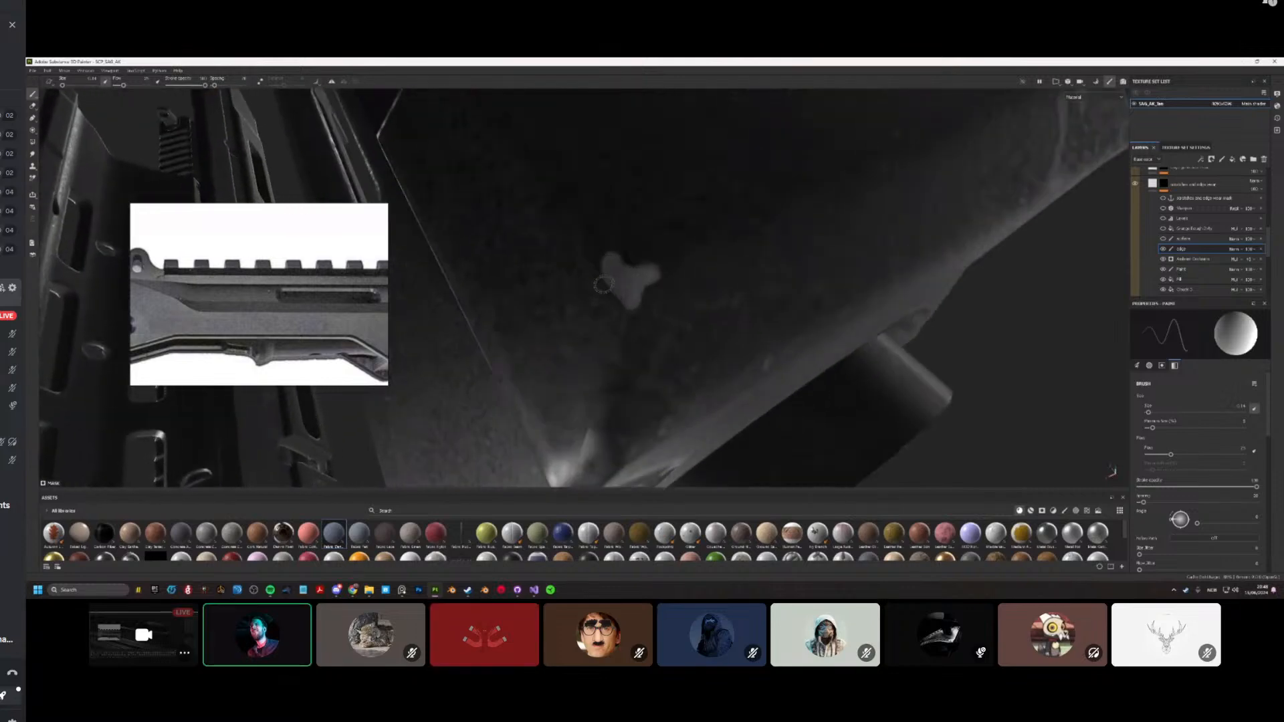
mouse_move(609, 278)
left_mouse_down("alt")
mouse_move(625, 304)
mouse_move(616, 289)
left_mouse_up("alt")
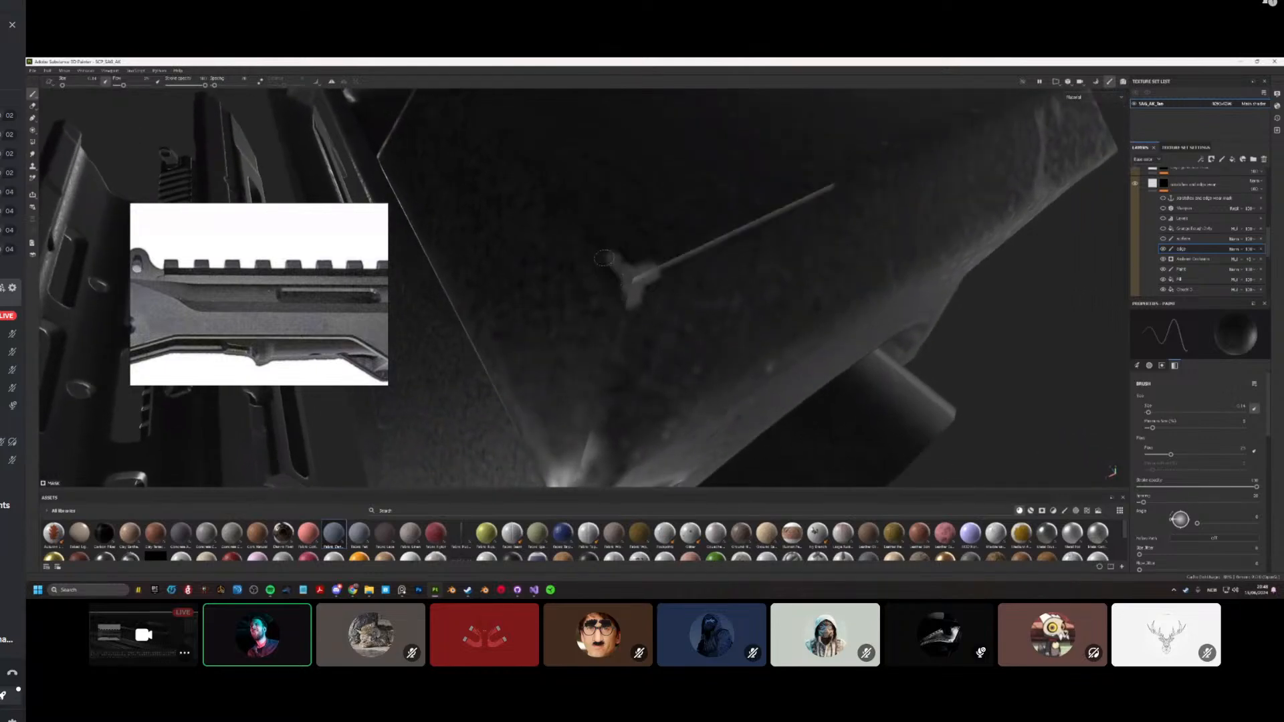
left_click_drag(610, 273, 635, 291, "alt")
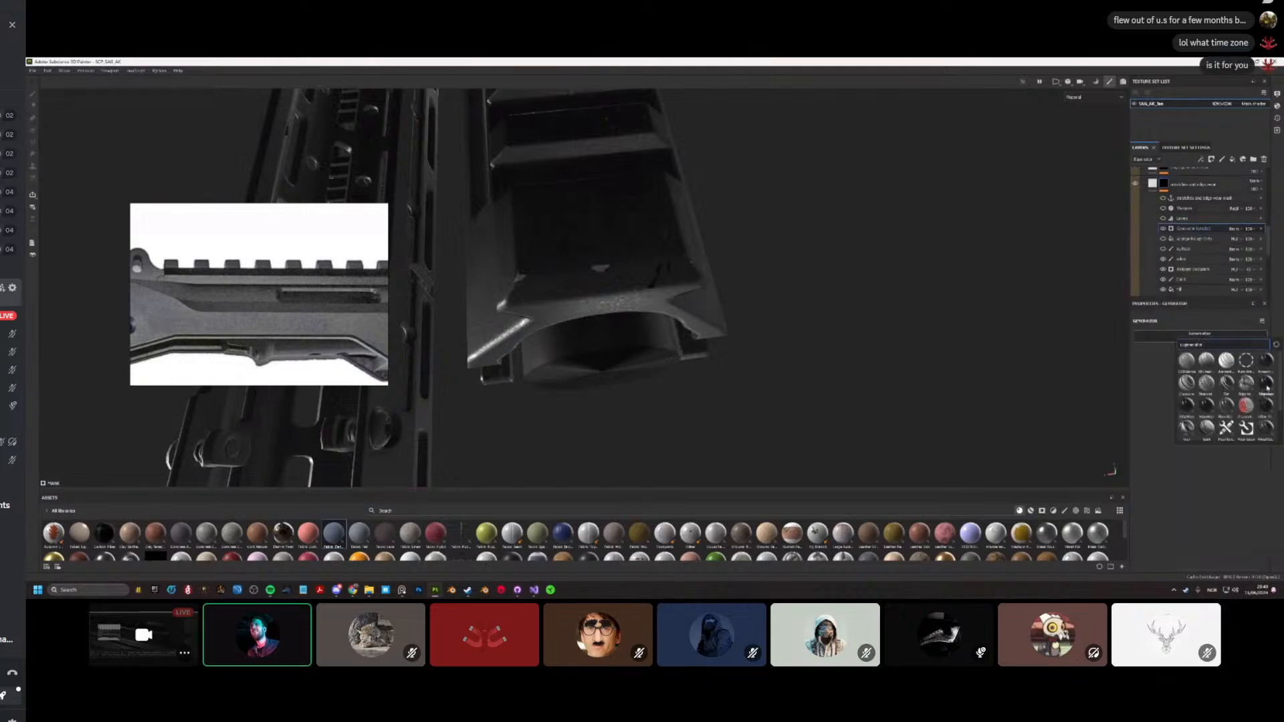
Step: Try an edge wear generator in the scratches and edge wear mask and compare its effect on the chassis with the reference photos
left_click_drag(529, 224, 656, 346, "alt")
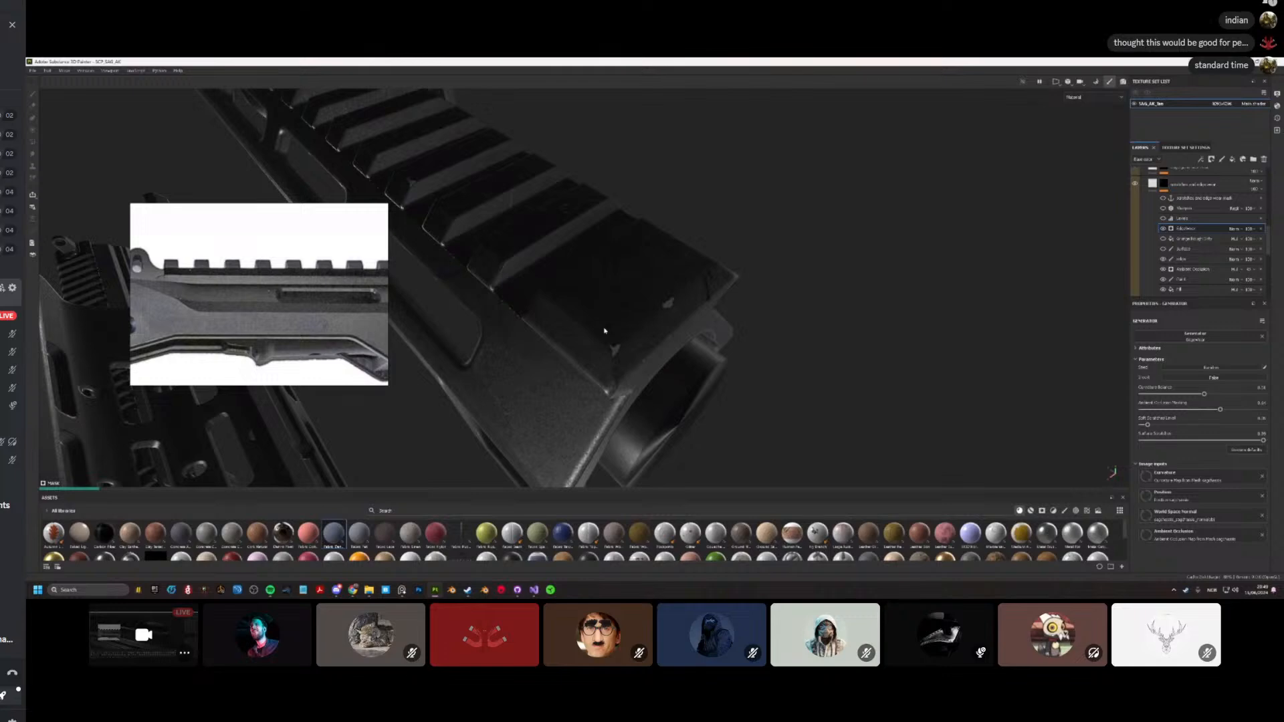
left_click_drag(613, 329, 608, 351, "alt")
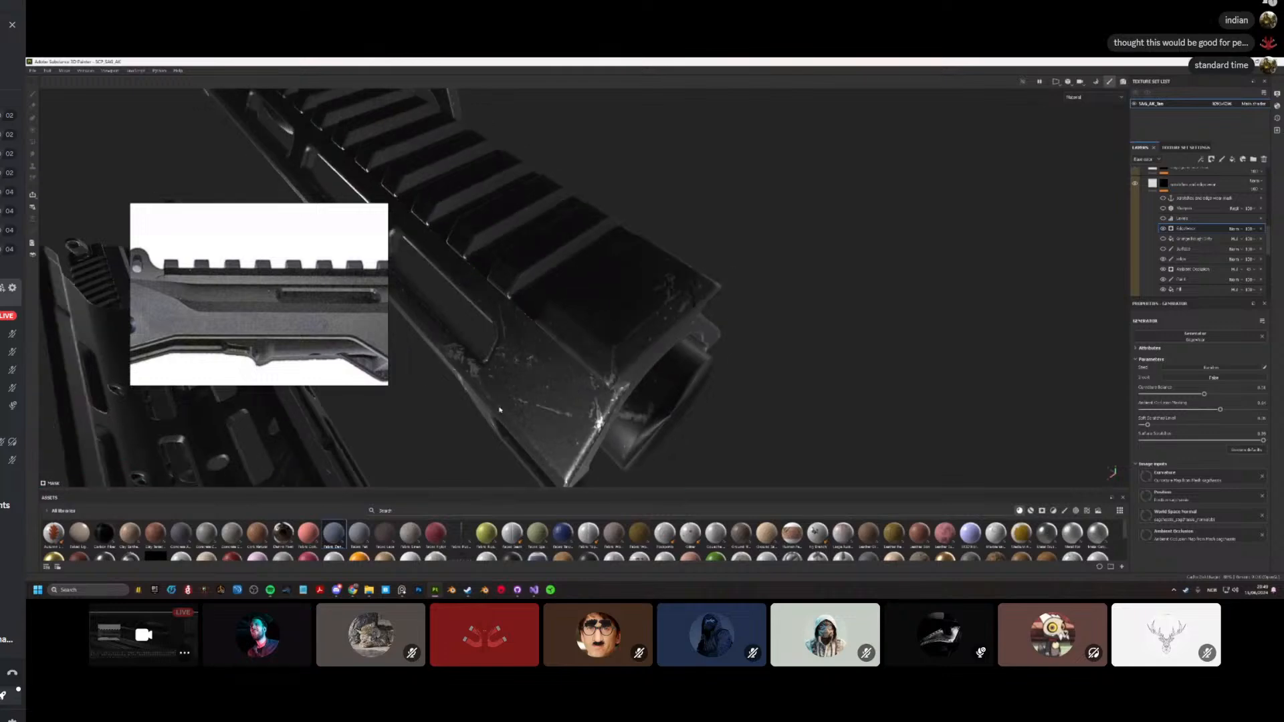
mouse_move(499, 410)
left_mouse_down("alt")
mouse_move(771, 267)
mouse_move(633, 327)
mouse_move(785, 273)
mouse_move(517, 268)
mouse_move(847, 273)
mouse_move(872, 296)
left_mouse_up("alt")
middle_click_drag(163, 336, 370, 330)
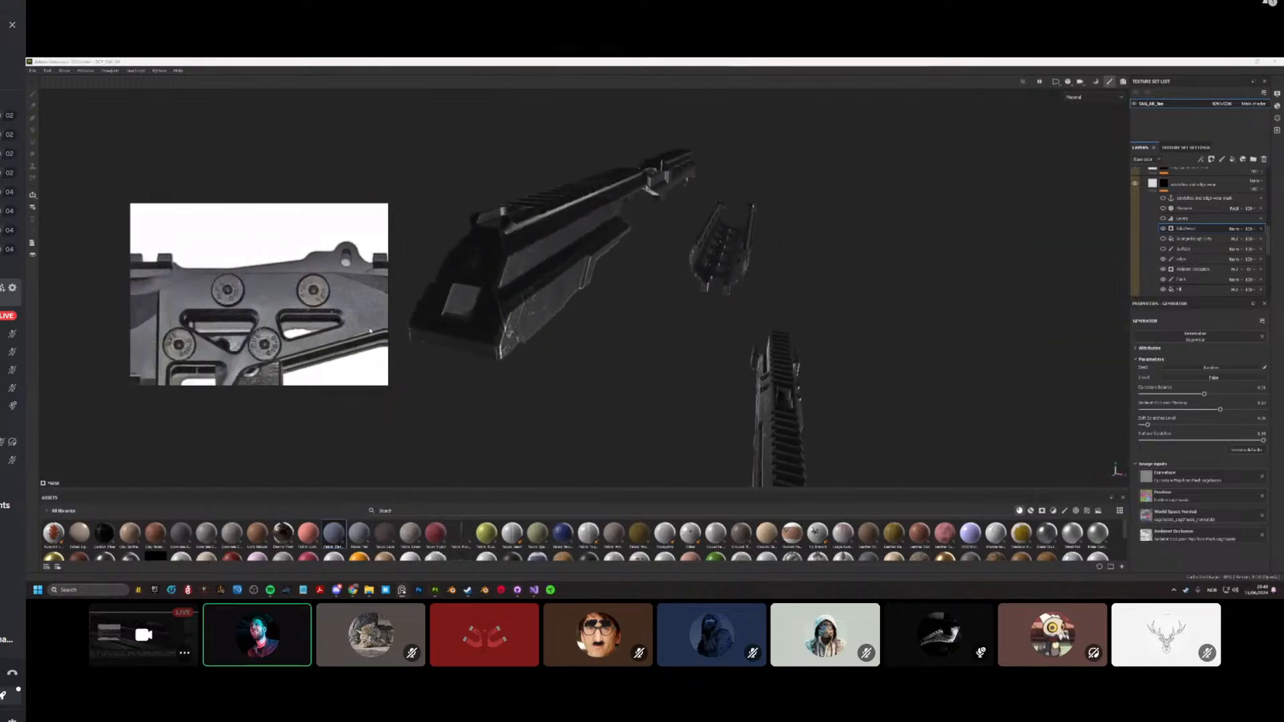
scroll(526, 331, "up", 3)
mouse_move(525, 332)
left_mouse_down("alt")
mouse_move(455, 294)
mouse_move(480, 303)
left_mouse_up("alt")
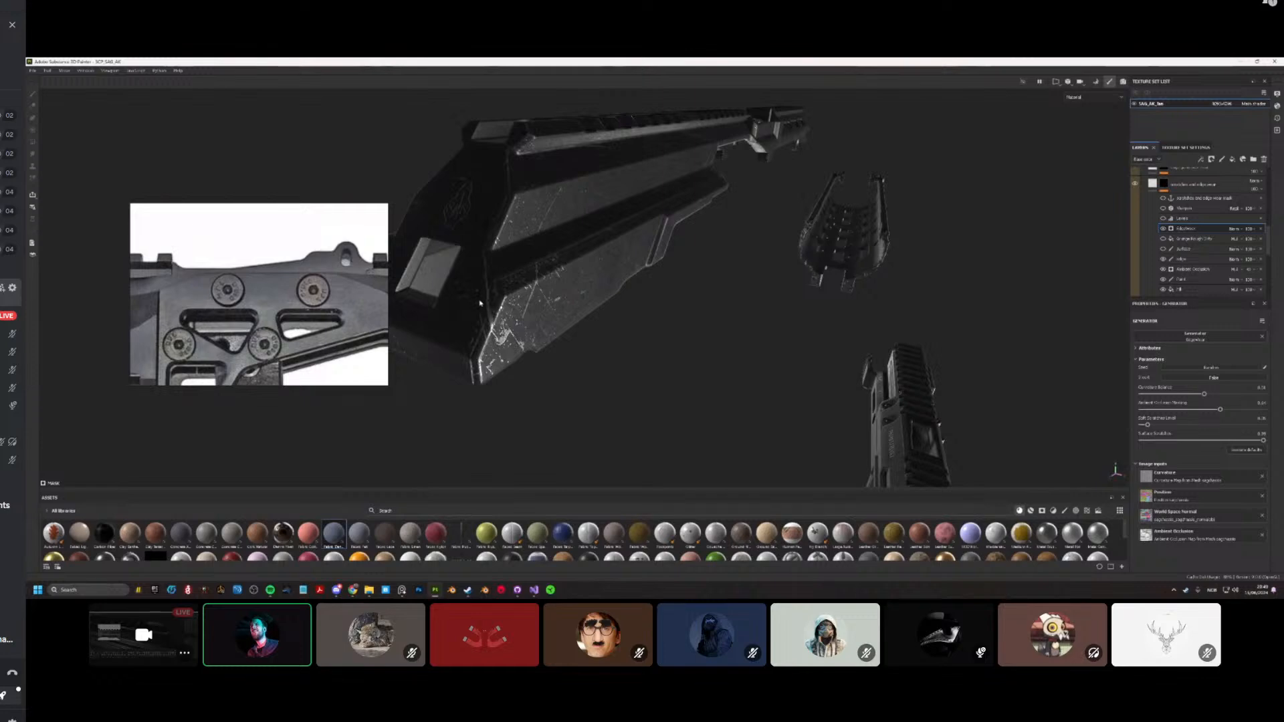
Step: Replace the mask's generator with Metal Edge Wear and adjust its wear level while checking the chassis edges
left_click(1183, 340)
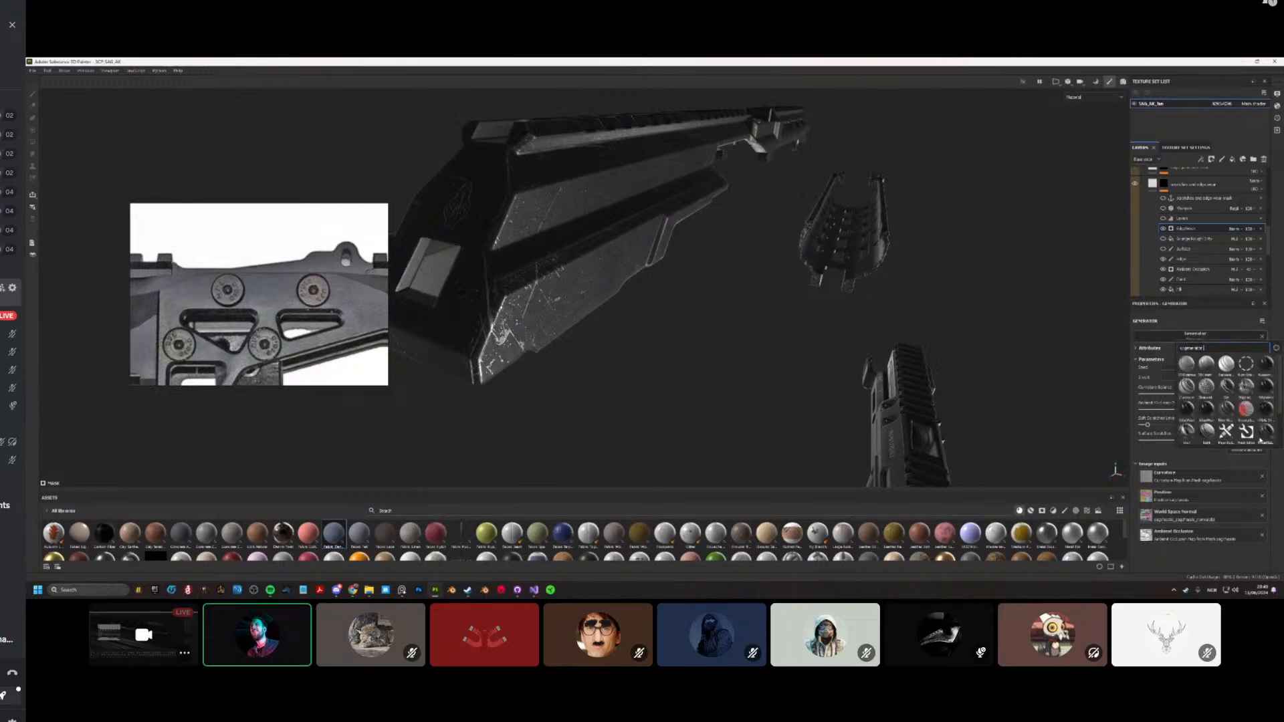
left_click_drag(471, 329, 637, 335, "alt")
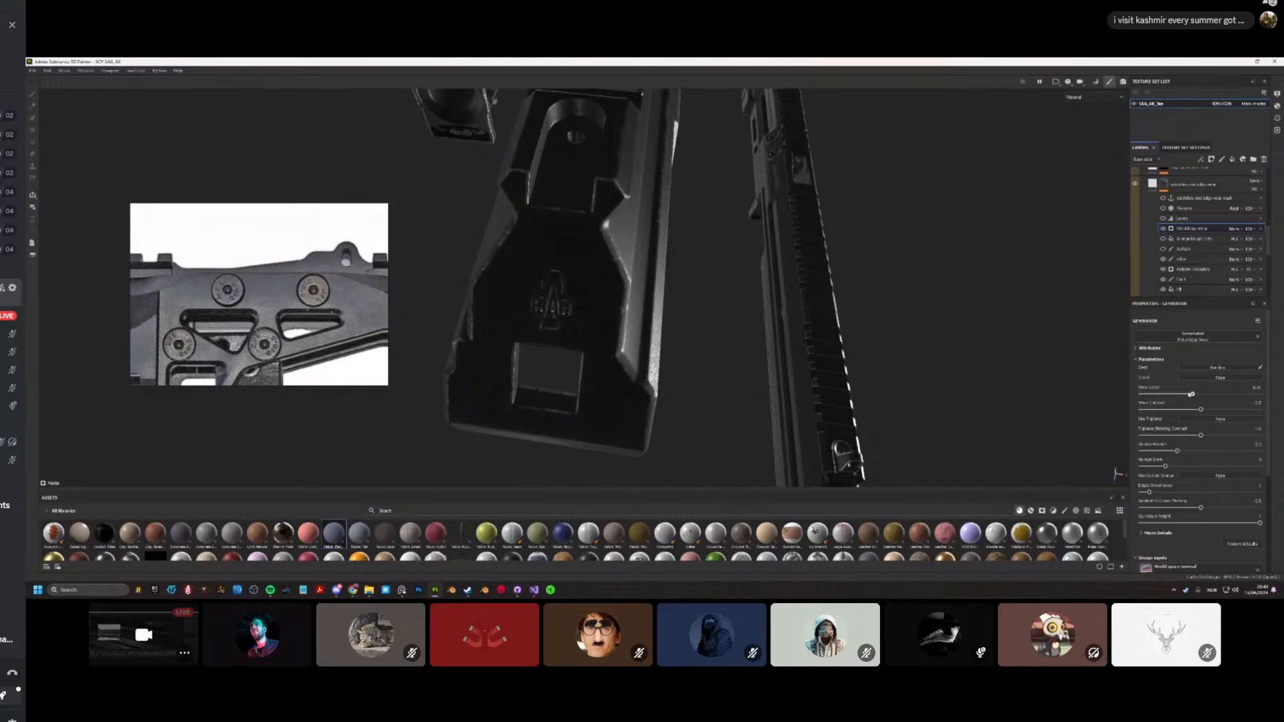
left_click_drag(394, 304, 618, 331, "alt")
scroll(559, 267, "up", 3)
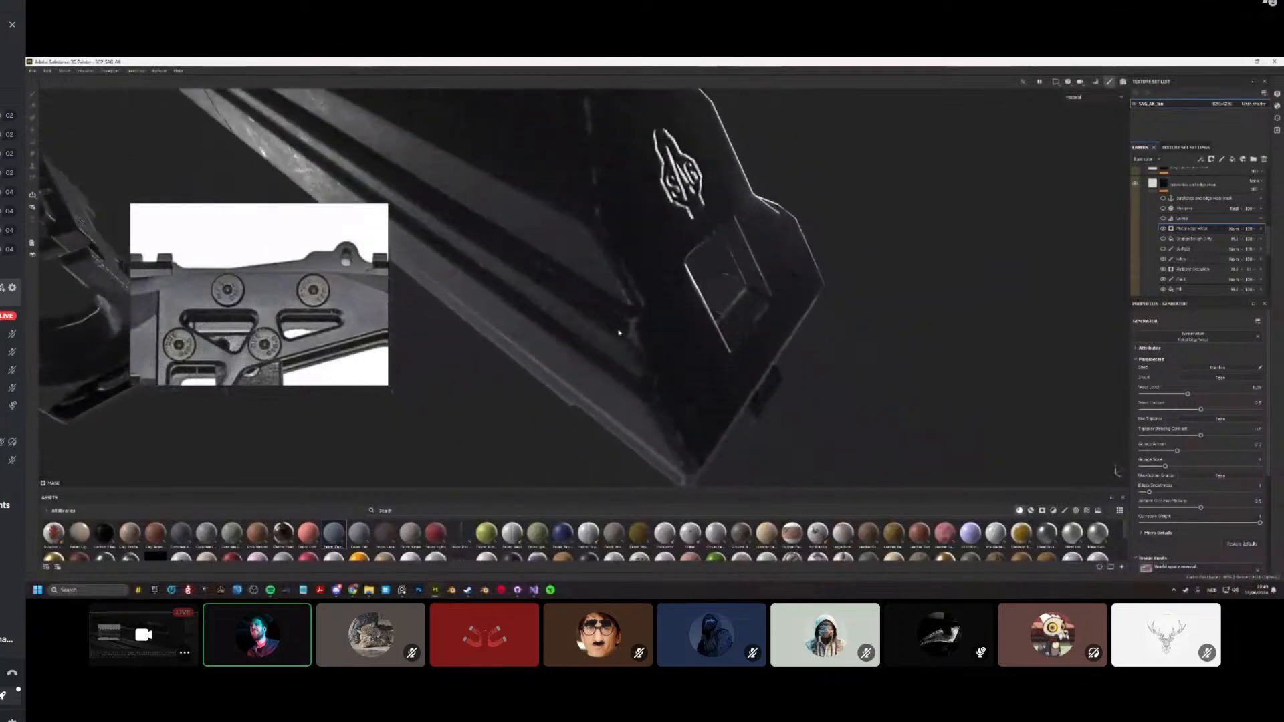
left_click_drag(640, 376, 622, 285, "alt")
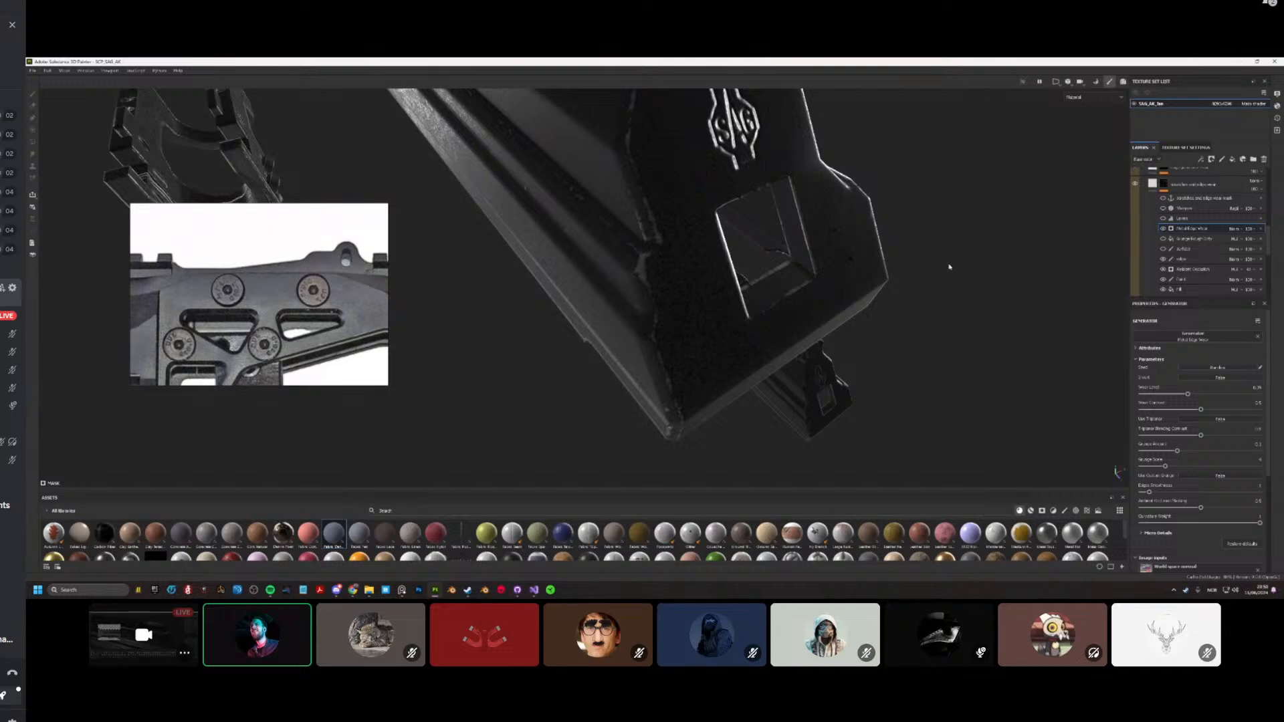
Step: Hide the Metal Edge Wear generator and inspect the hand-painted chips from the rear cover to the rail end block
left_click_drag(1121, 230, 684, 266, "alt")
scroll(684, 267, "down", 8)
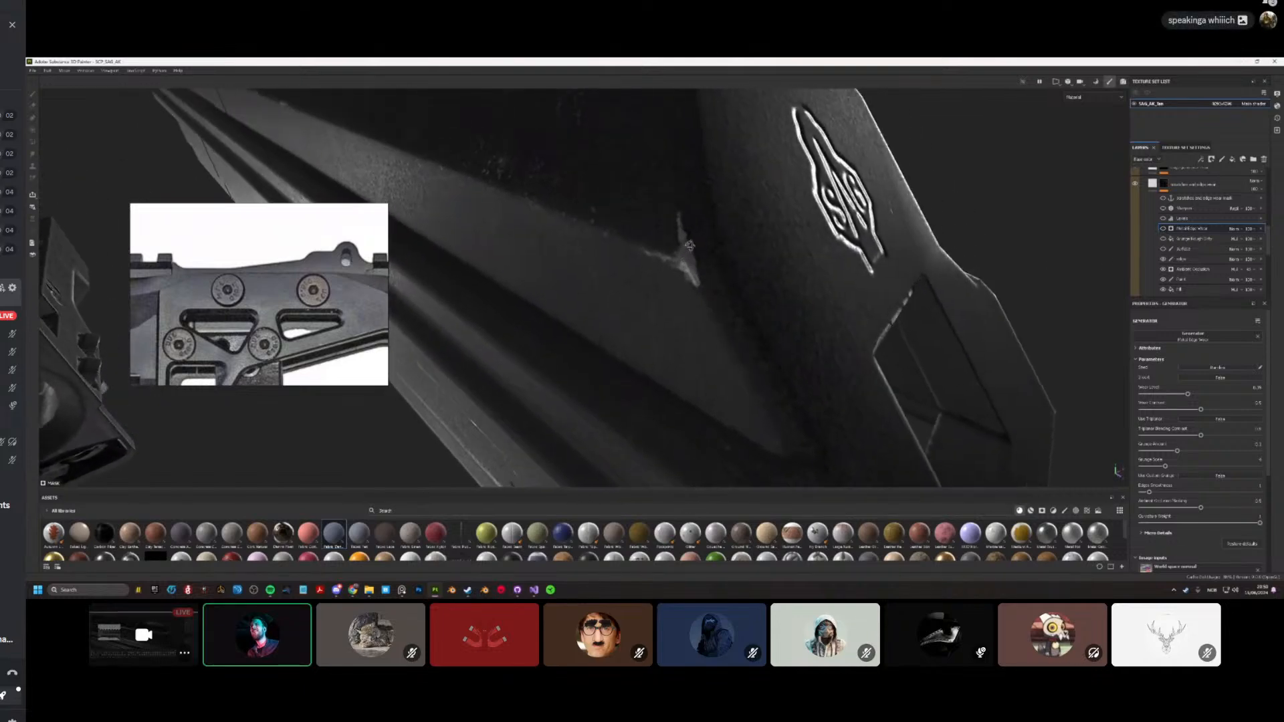
scroll(689, 262, "down", 6)
mouse_move(689, 262)
left_mouse_down("alt")
mouse_move(553, 324)
mouse_move(852, 290)
mouse_move(731, 265)
mouse_move(883, 165)
mouse_move(706, 225)
left_mouse_up("alt")
scroll(883, 165, "up", 6)
scroll(706, 225, "up", 5)
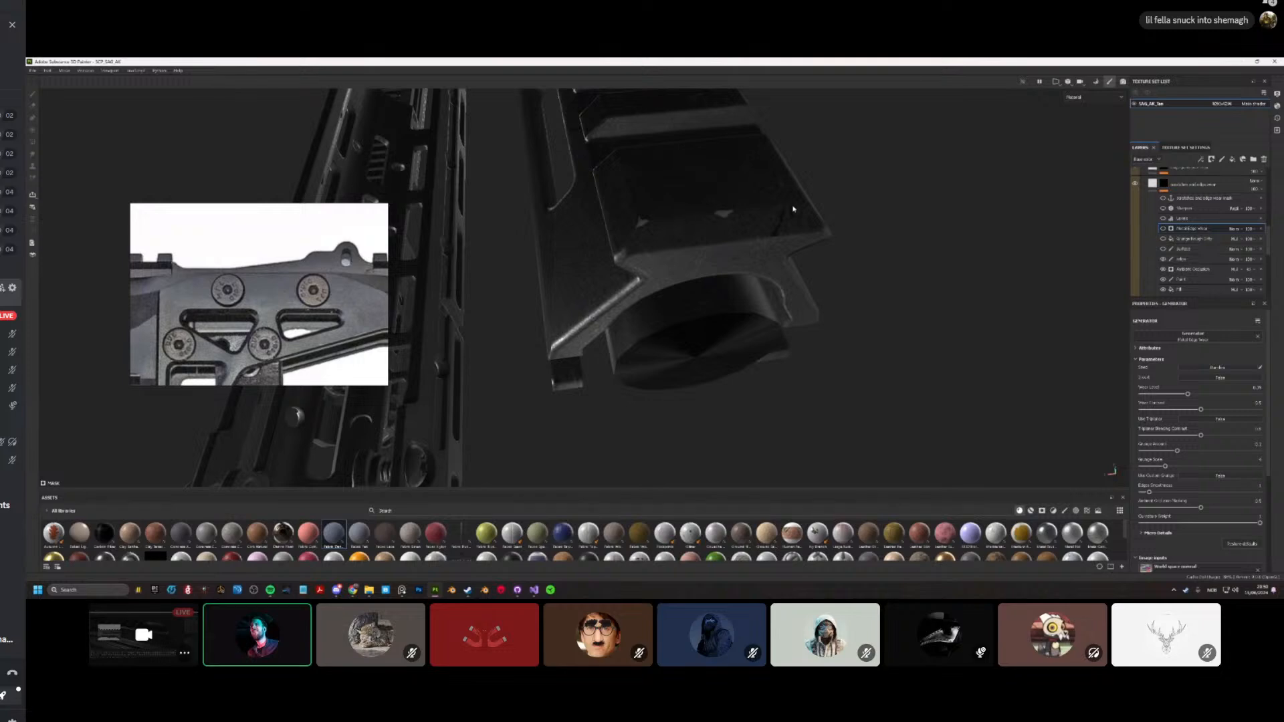
Step: On the edge paint effect, paint a jagged wear chip near the rail end block's front corner and trim its outline
left_click(1191, 258)
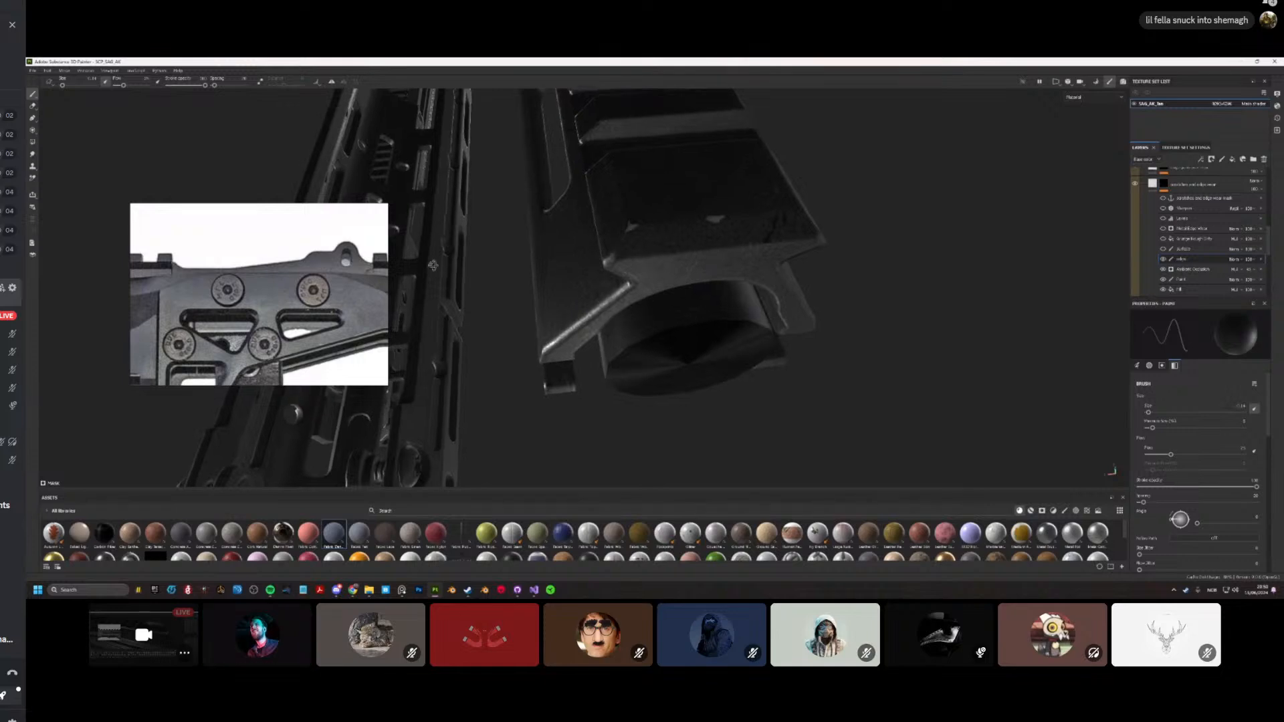
scroll(685, 218, "up", 5)
left_click_drag(685, 218, 676, 228, "alt")
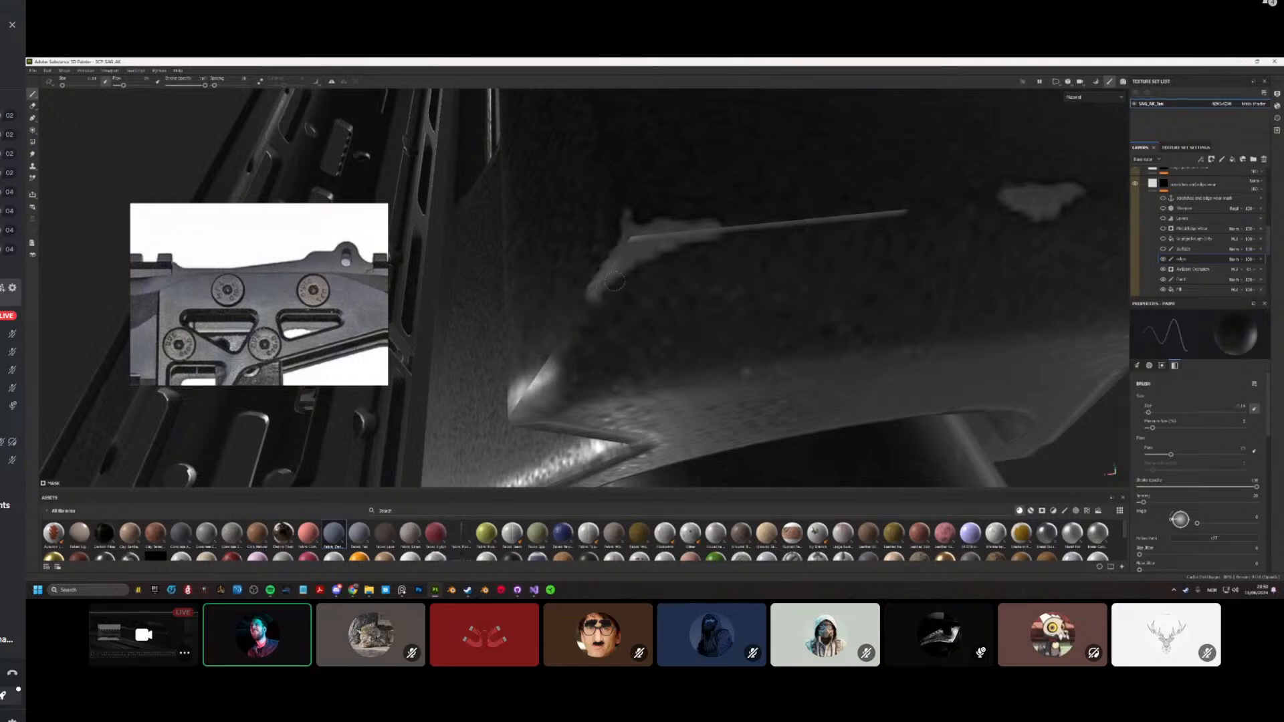
left_click_drag(594, 296, 588, 268, "alt")
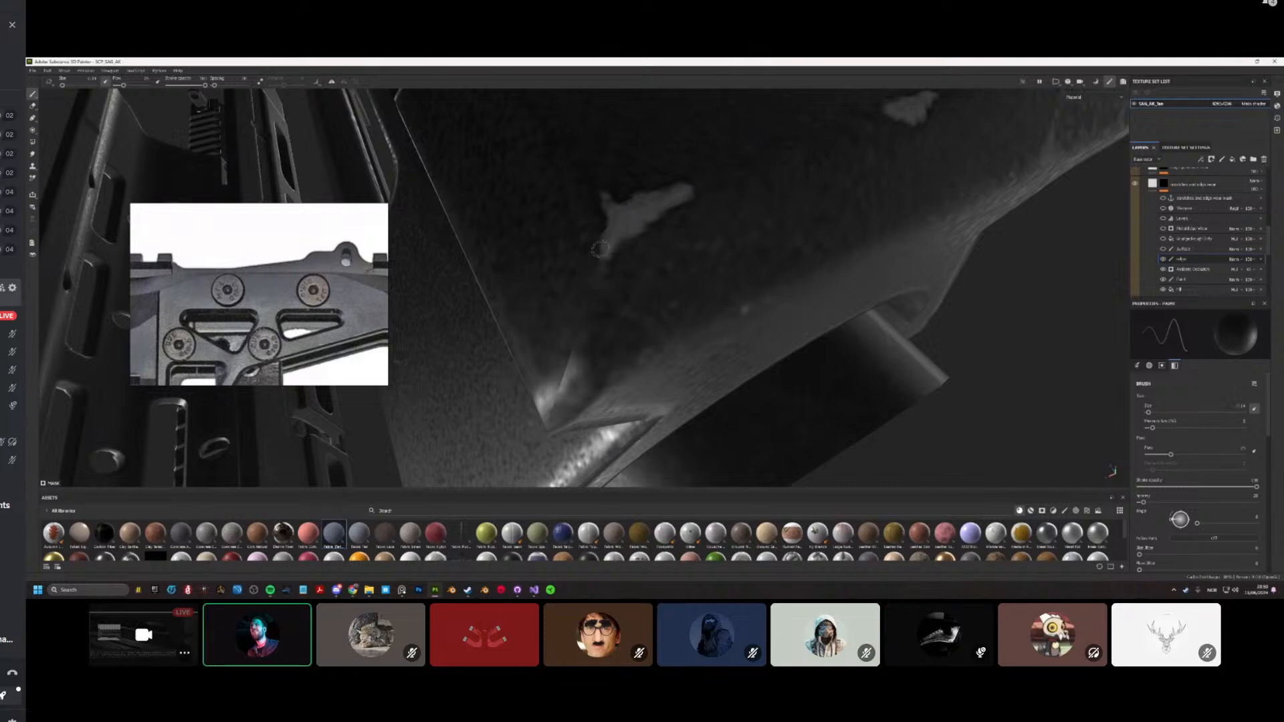
Step: Paint a wear chip near the opposite front corner of the rail end block and carve its outline into jagged points
mouse_move(600, 249)
left_mouse_down("alt")
mouse_move(647, 253)
mouse_move(652, 239)
mouse_move(606, 286)
left_mouse_up("alt")
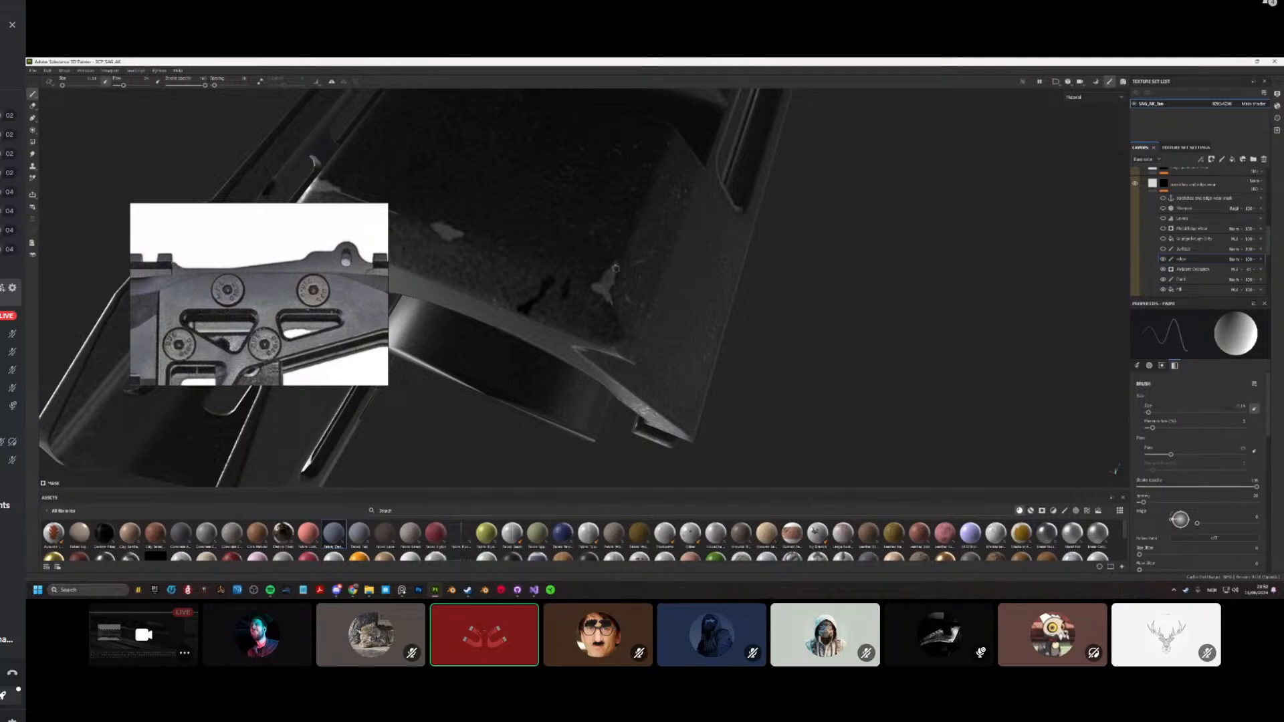
left_click_drag(616, 269, 597, 284, "alt")
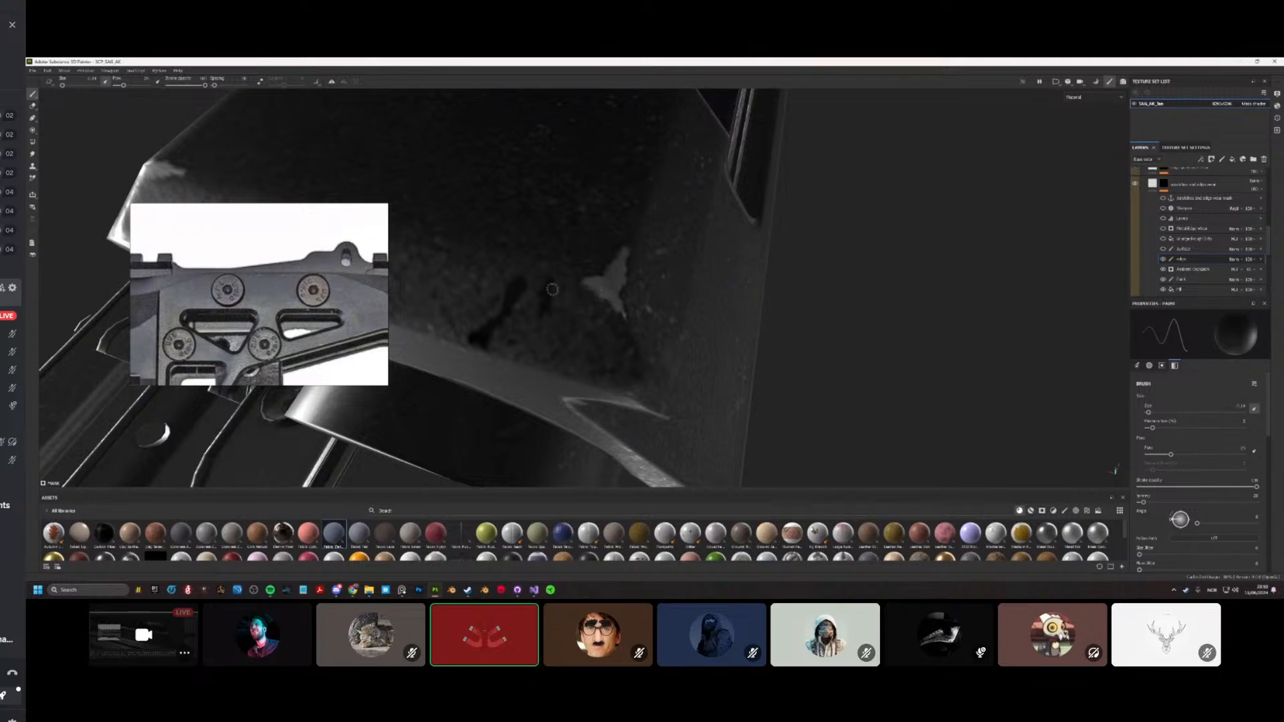
left_click_drag(555, 290, 572, 281, "alt")
Step: Paint a small wear chip on the end block's inner edge beside the first rail slot and trim it
left_click_drag(442, 283, 668, 223, "alt")
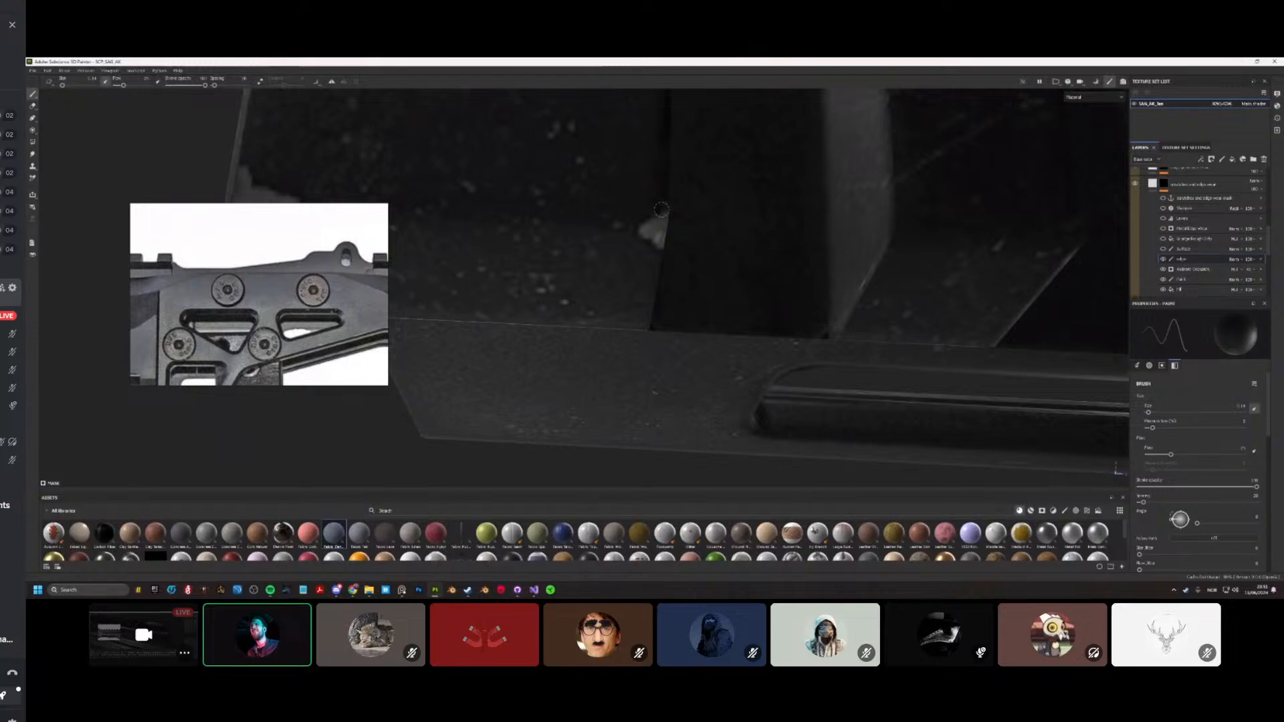
left_click_drag(654, 217, 643, 247, "alt")
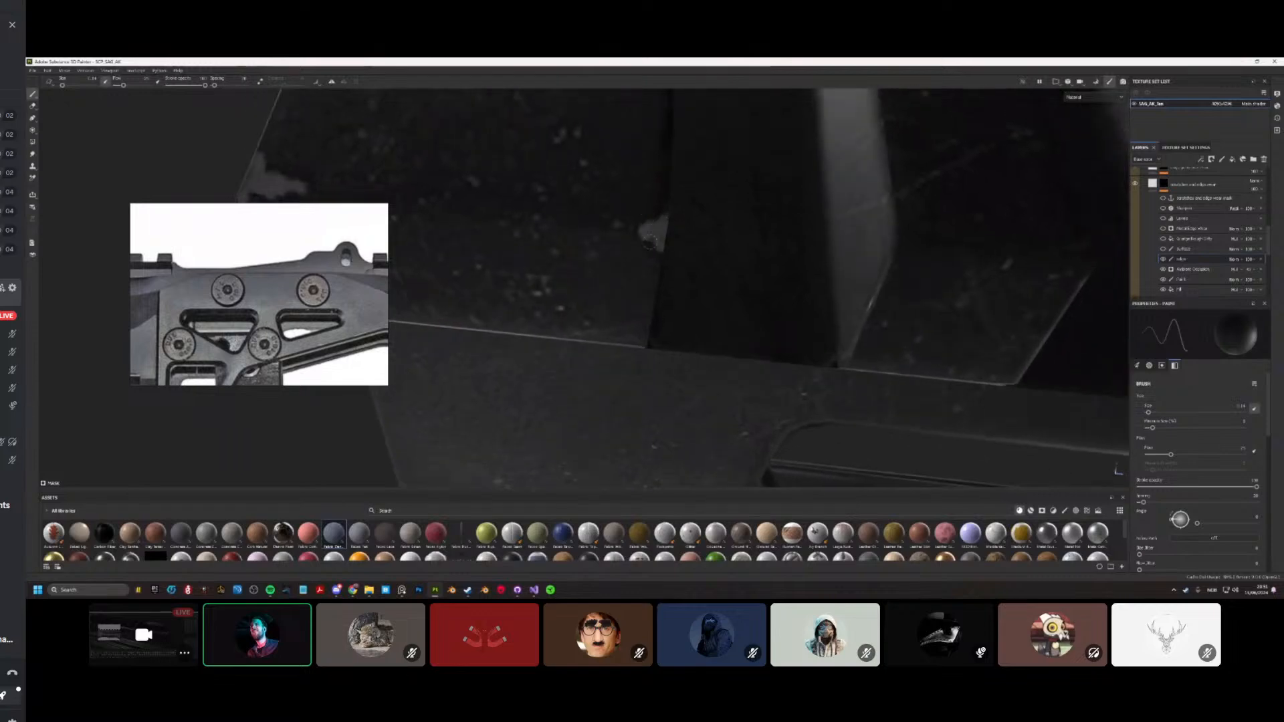
scroll(620, 229, "down", 5)
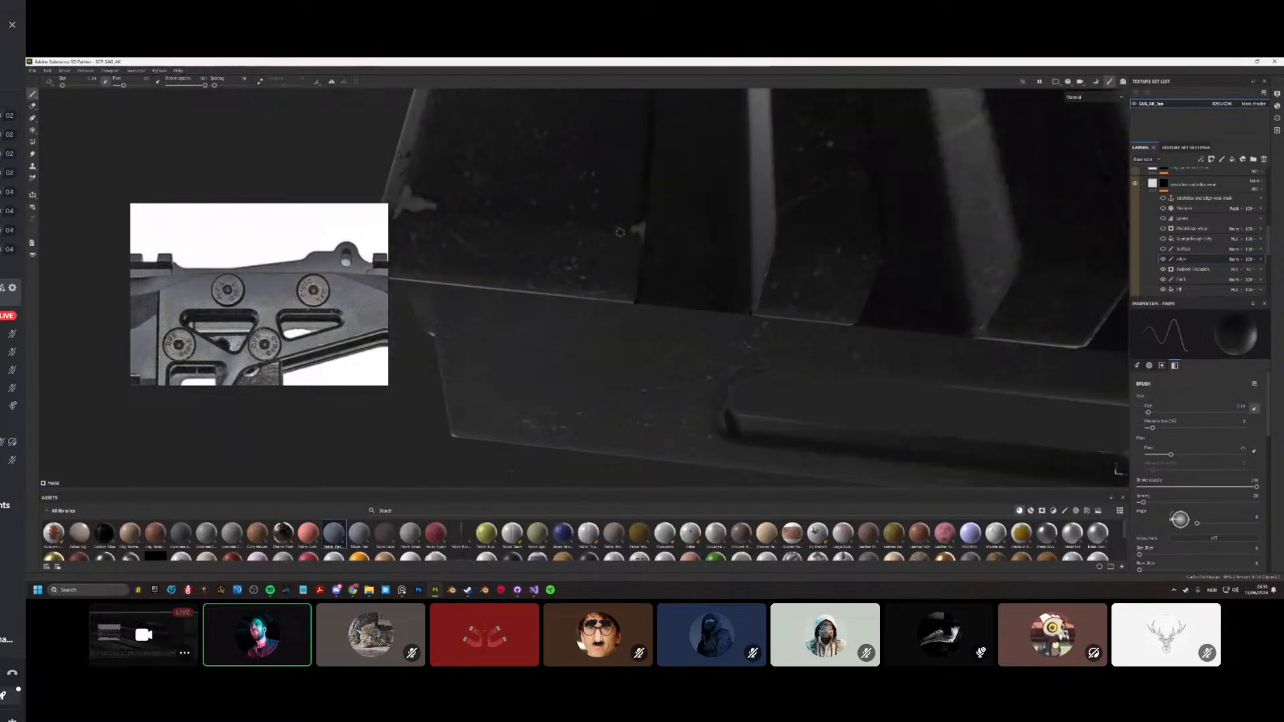
Step: Paint an elongated wear chip along the end block's side bend and erase parts of its outline with the inverted brush
left_click_drag(619, 229, 580, 201, "alt")
scroll(579, 201, "up", 5)
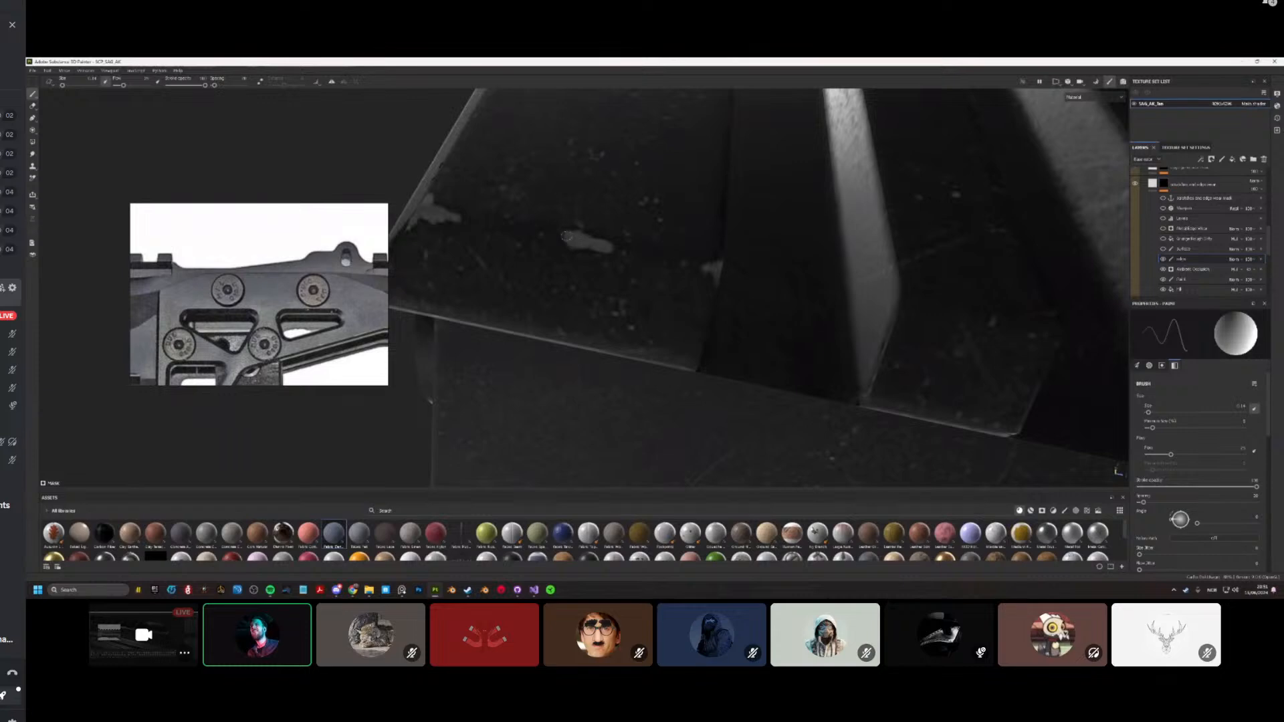
left_click_drag(566, 236, 572, 246)
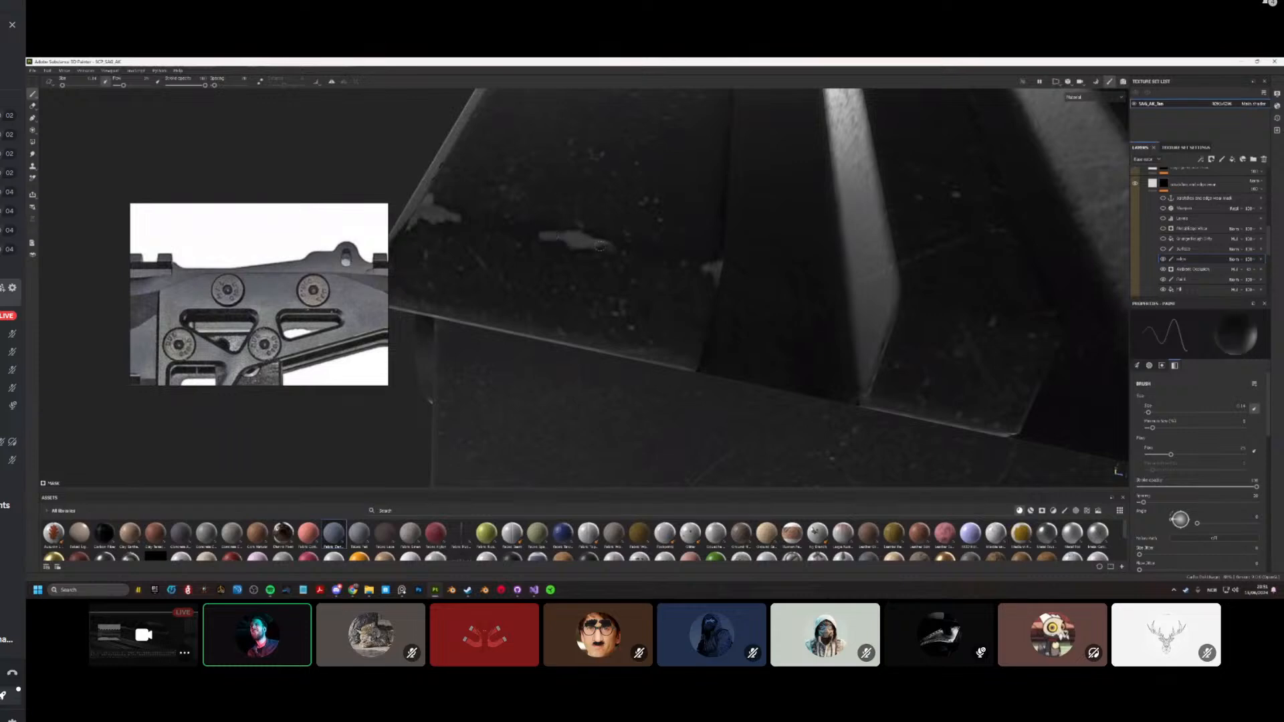
left_click_drag(584, 250, 591, 249, "alt")
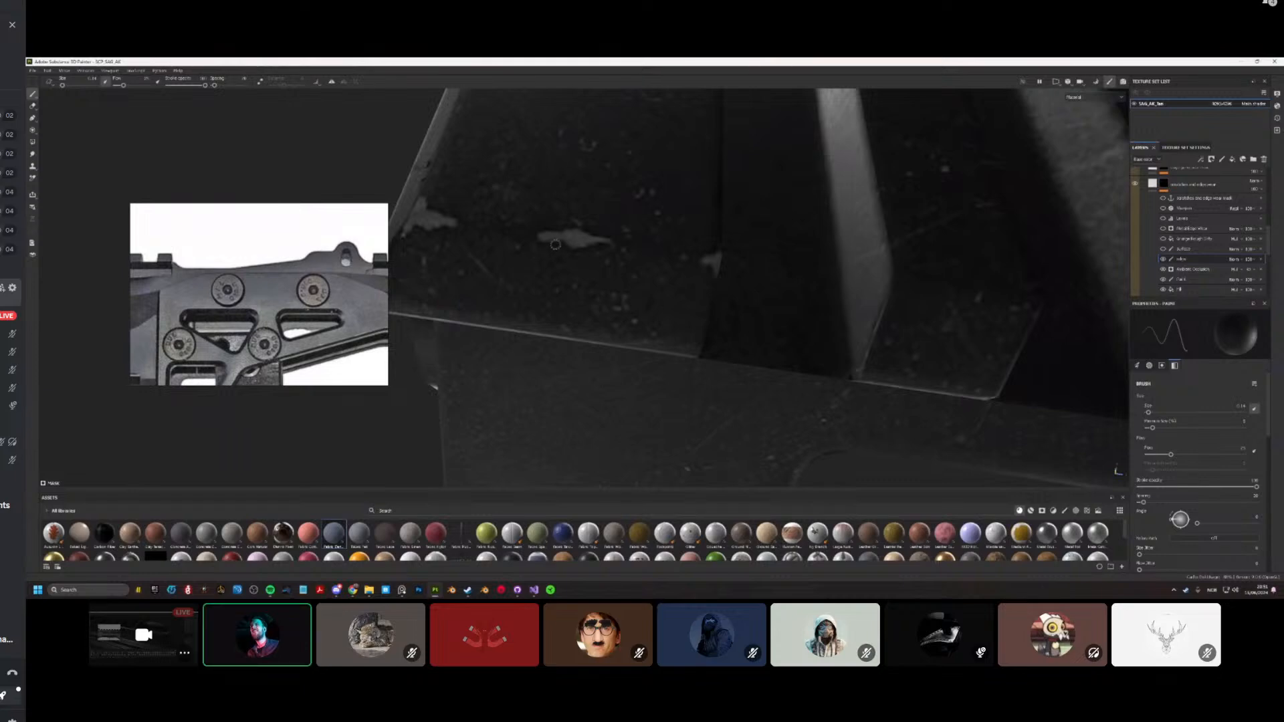
Step: Paint a wear chip on the near edge of the first rail tooth after the end block and break up its shape
left_click_drag(550, 245, 645, 242, "alt")
scroll(657, 249, "up", 5)
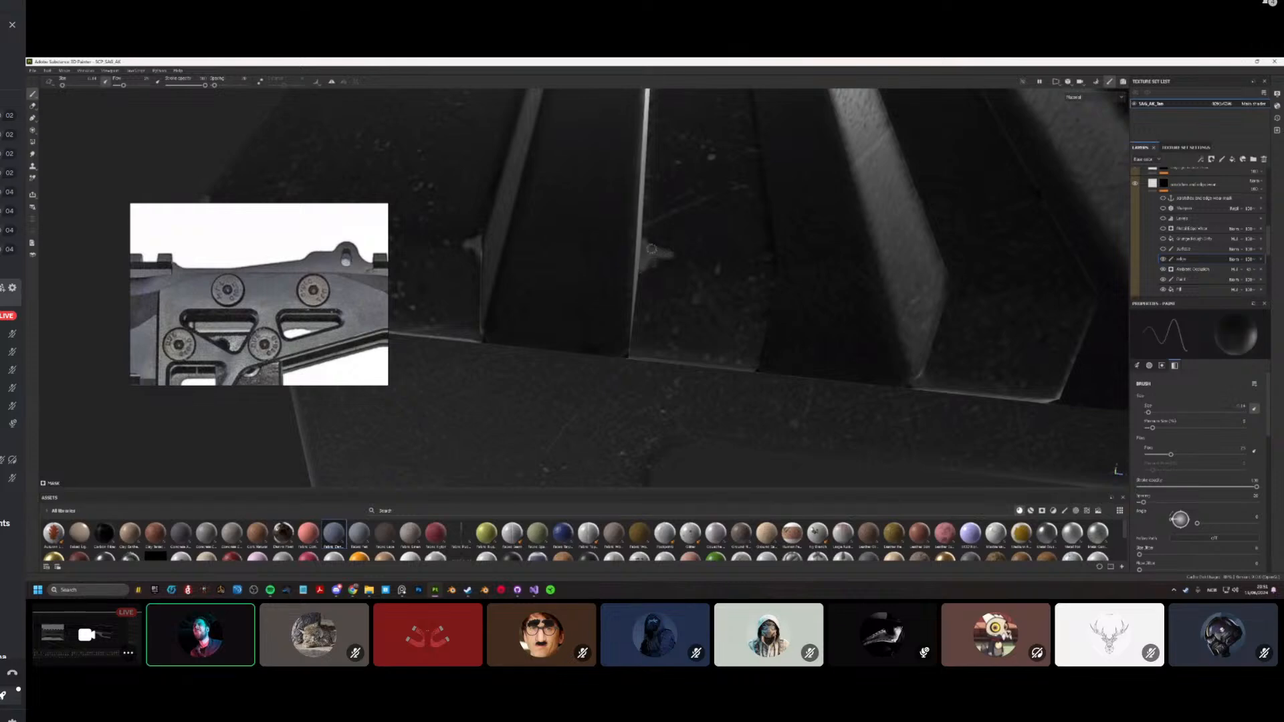
mouse_move(671, 256)
left_mouse_down("alt")
mouse_move(677, 224)
mouse_move(708, 236)
mouse_move(671, 266)
left_mouse_up("alt")
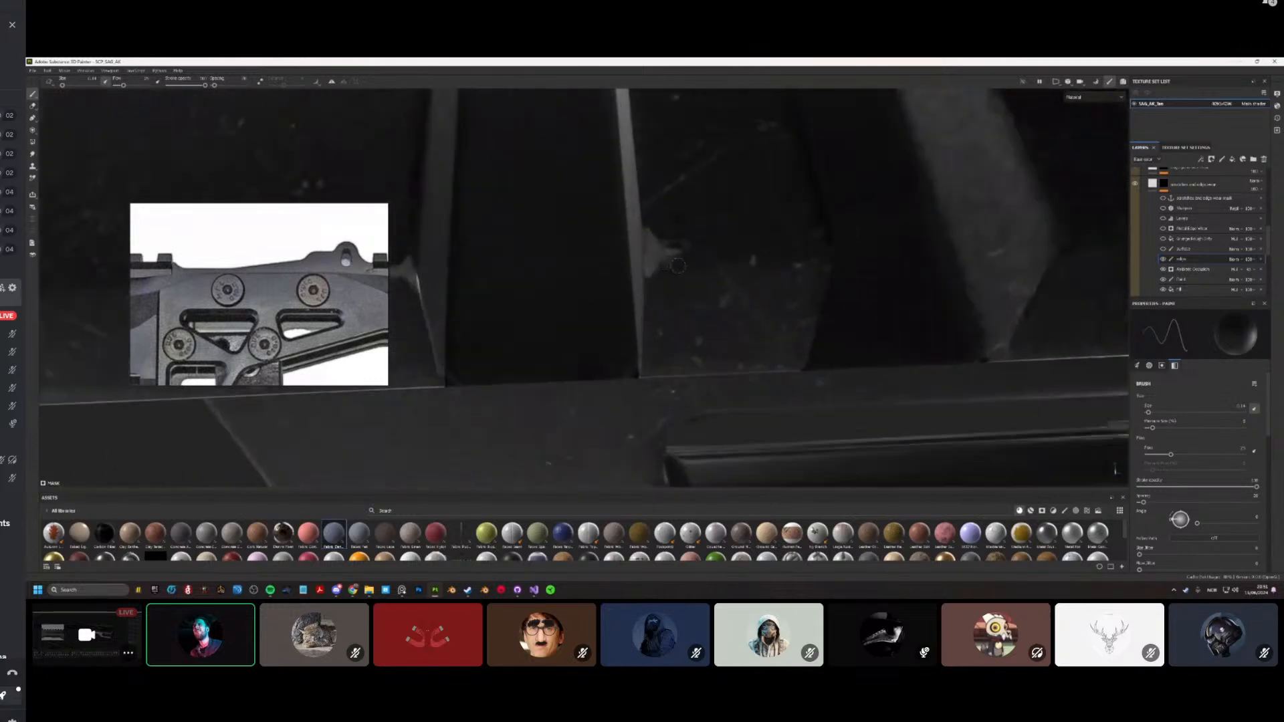
scroll(692, 243, "down", 4)
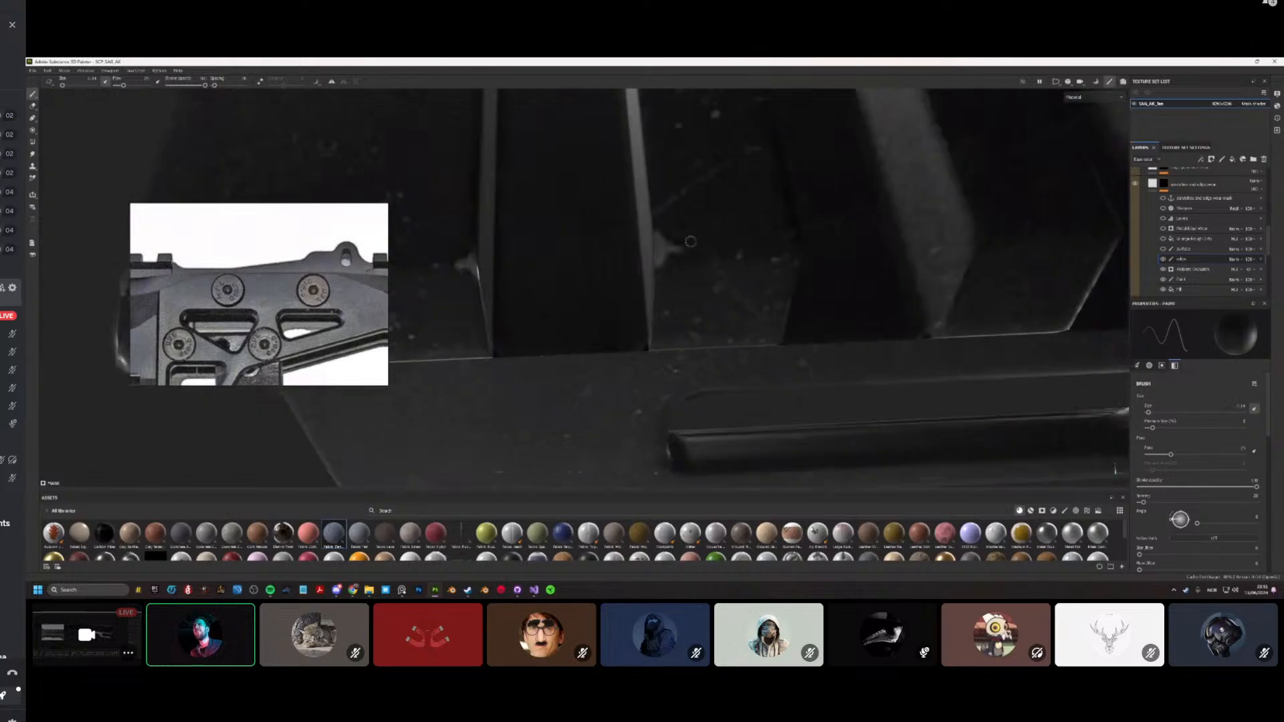
mouse_move(692, 243)
left_mouse_down("alt")
mouse_move(715, 237)
mouse_move(667, 208)
left_mouse_up("alt")
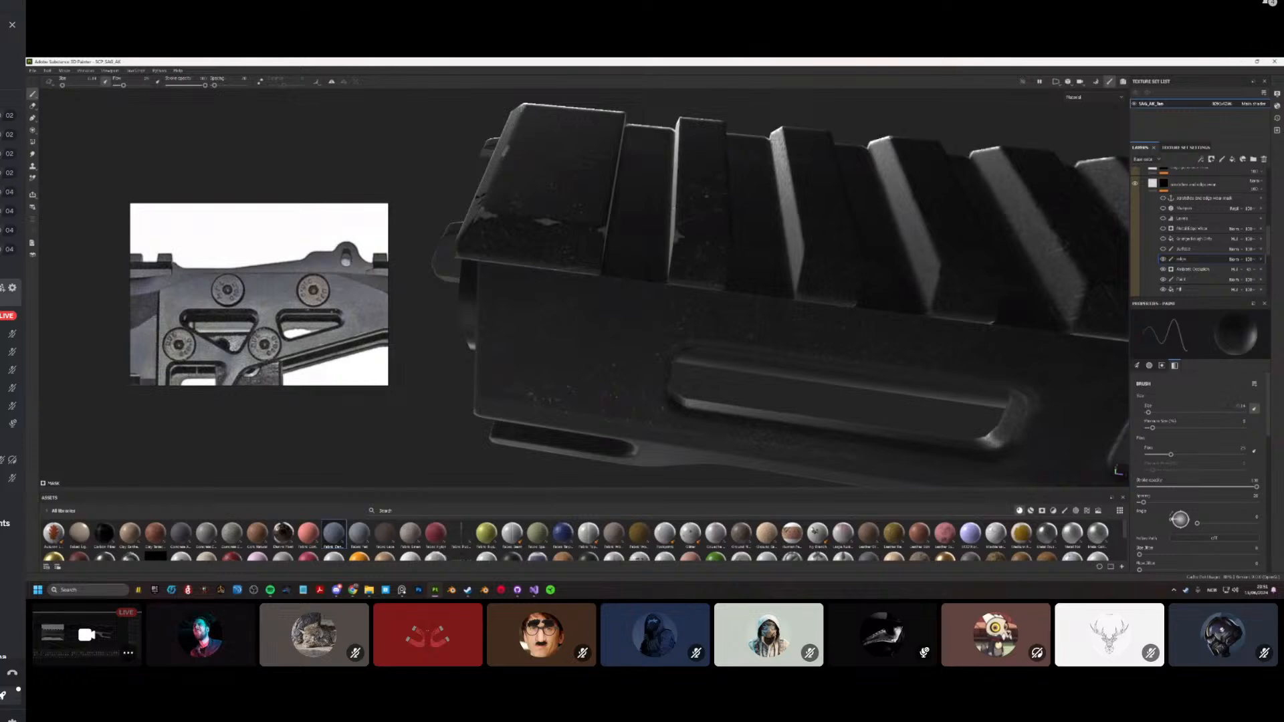
Step: Paint a matching small wear chip on the opposite edge of the same rail tooth
scroll(568, 239, "up", 5)
mouse_move(543, 208)
left_mouse_down("alt")
mouse_move(547, 233)
mouse_move(571, 231)
mouse_move(537, 229)
mouse_move(636, 291)
mouse_move(654, 281)
mouse_move(669, 230)
mouse_move(618, 250)
mouse_move(672, 250)
left_mouse_up("alt")
scroll(553, 251, "down", 6)
scroll(669, 242, "up", 6)
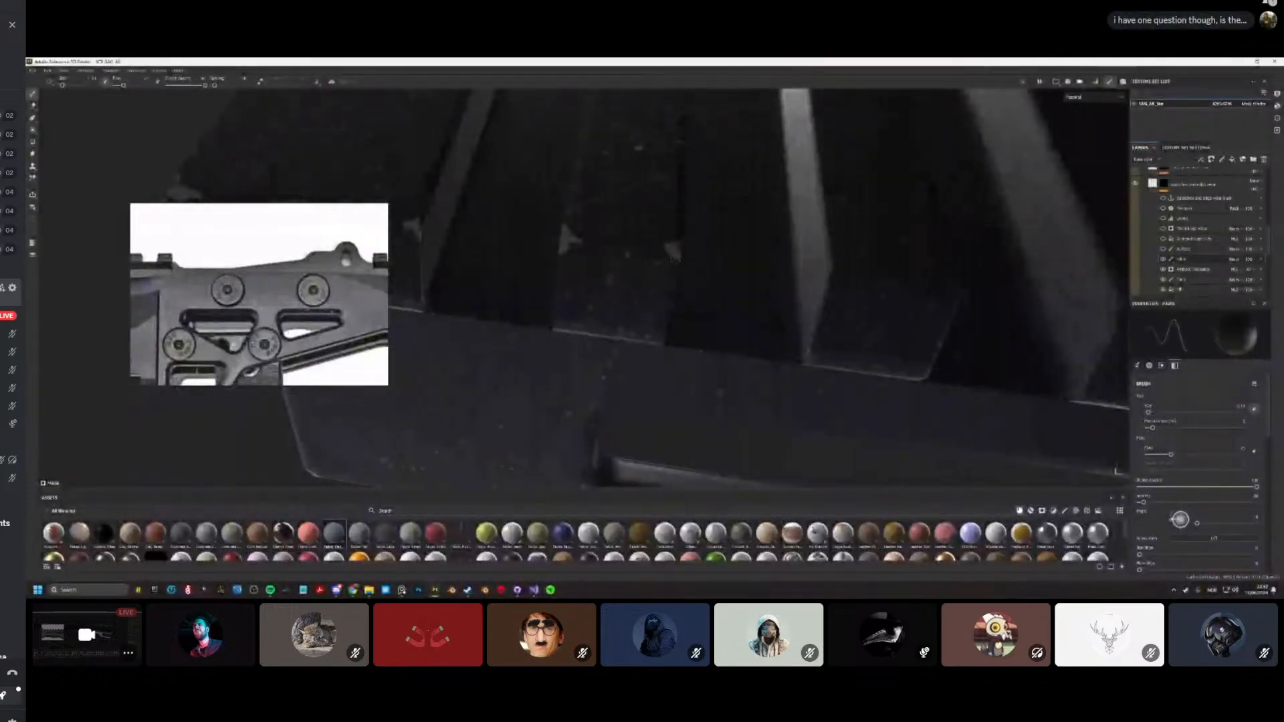
scroll(647, 277, "down", 5)
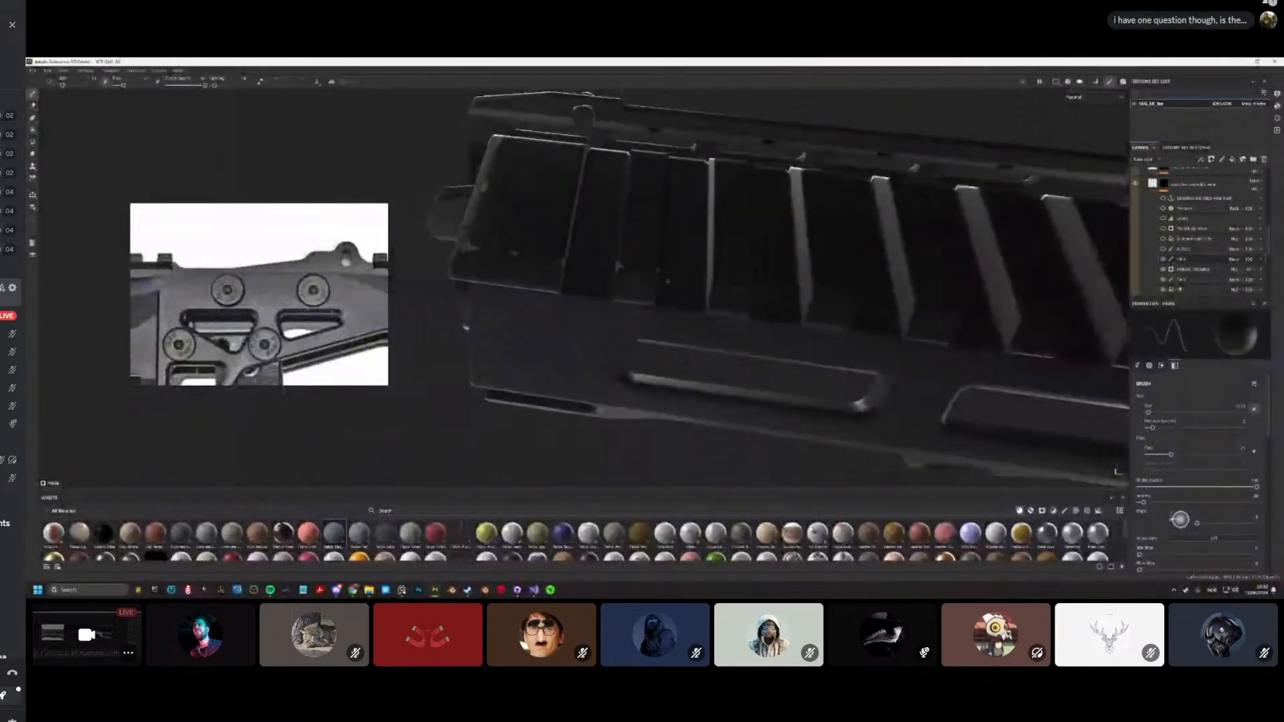
Step: Paint a small wear chip on the edge of another rail tooth further along the top rail
left_click_drag(647, 277, 646, 280, "alt+shift")
scroll(646, 280, "down", 4)
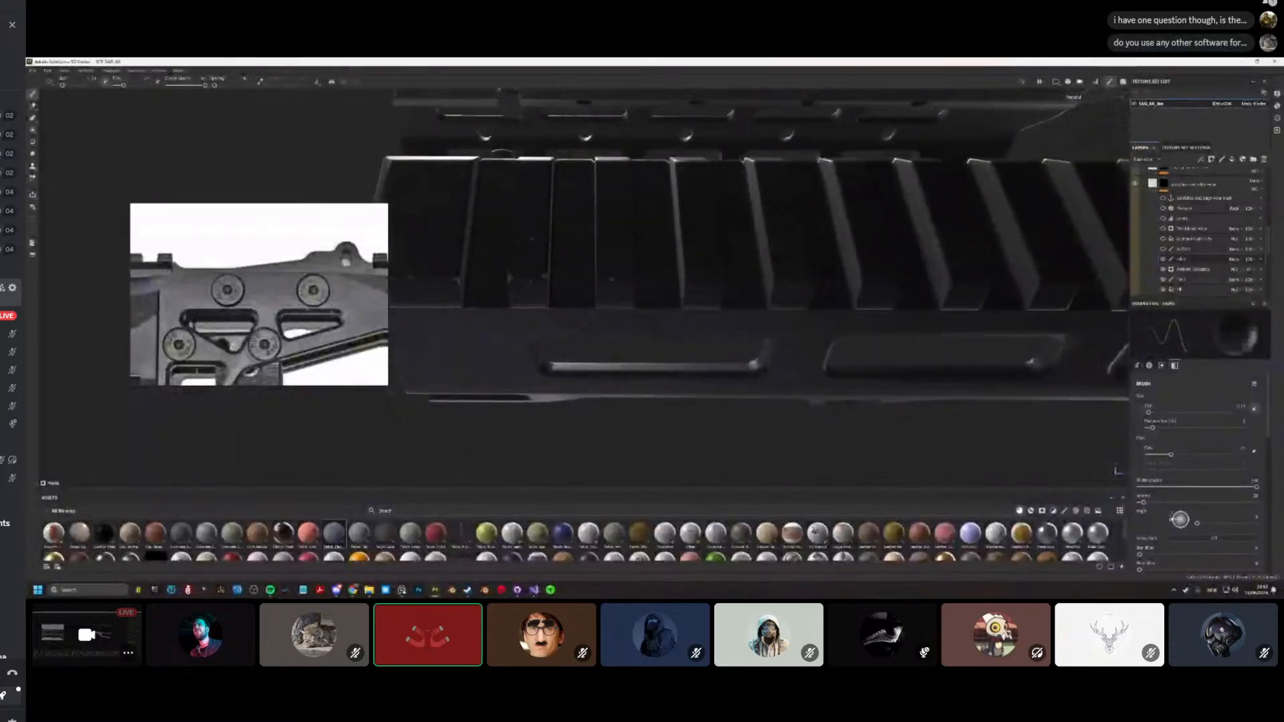
scroll(664, 268, "up", 6)
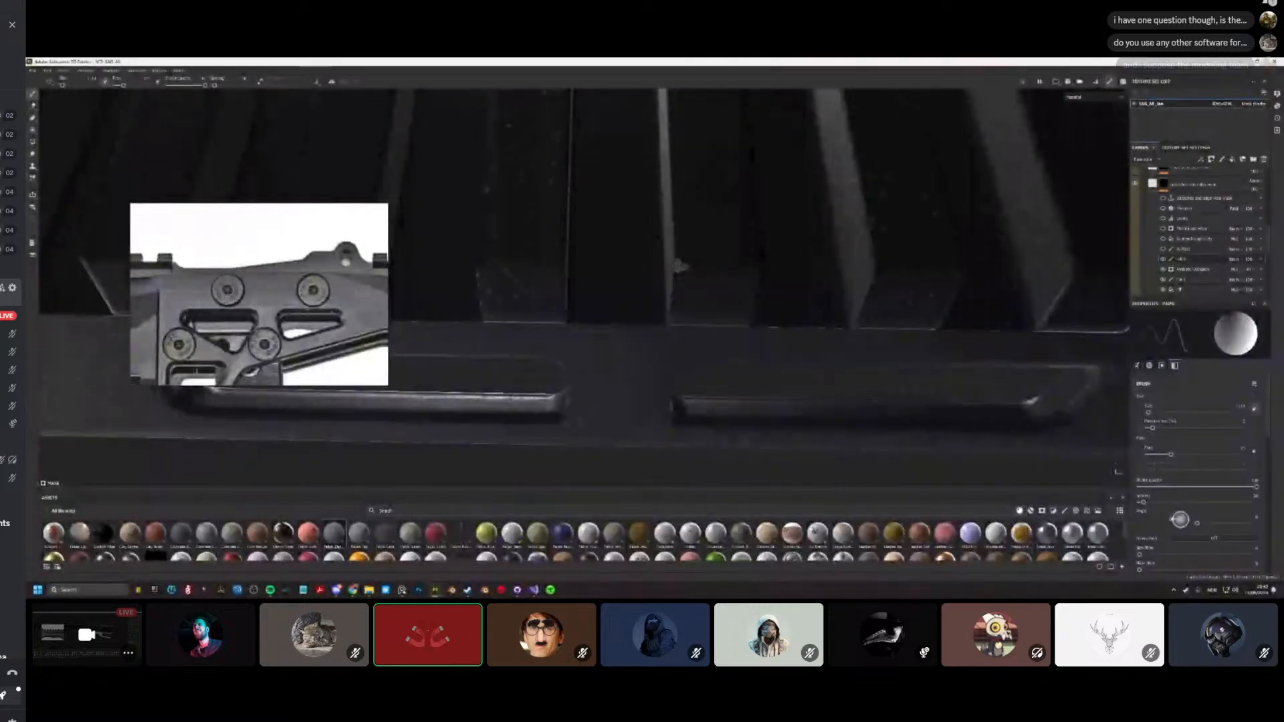
left_click_drag(680, 267, 629, 280, "alt")
scroll(692, 289, "down", 5)
scroll(683, 281, "down", 2)
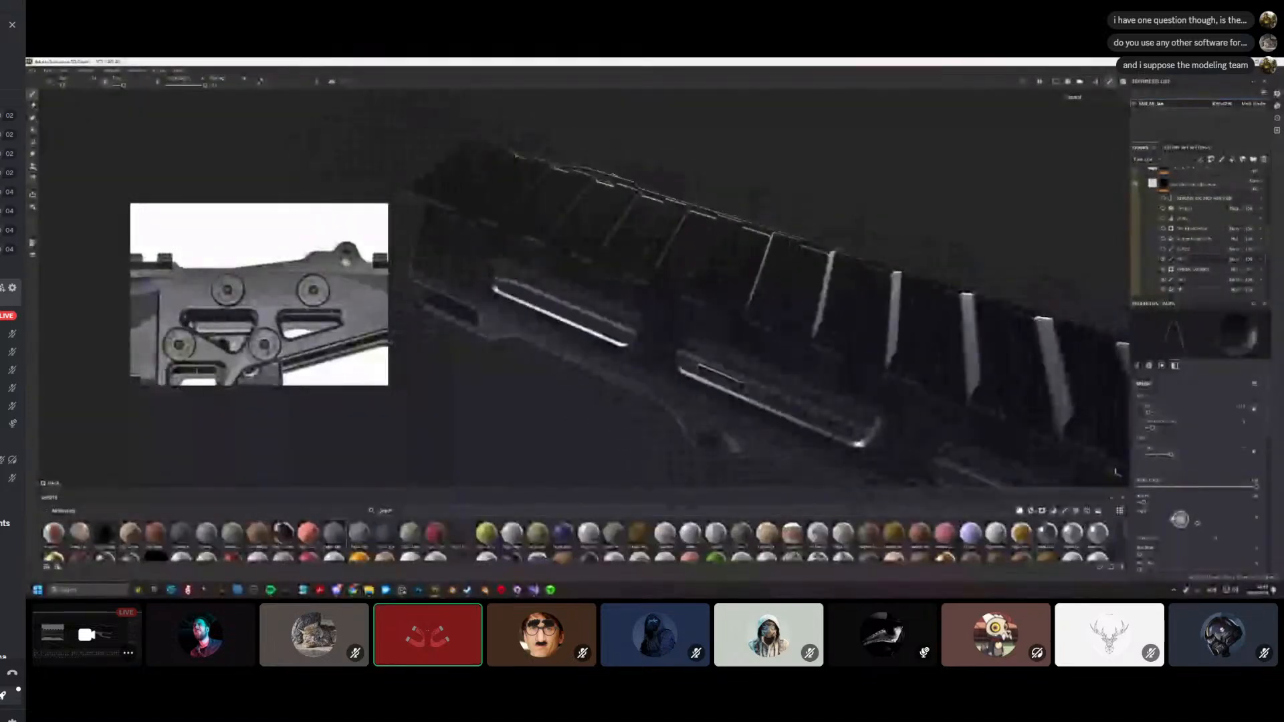
Step: Build up the small wear chip on the rail tooth's lower corner and refine its outline with the inverted brush
left_click_drag(753, 294, 680, 264, "alt")
scroll(680, 263, "up", 5)
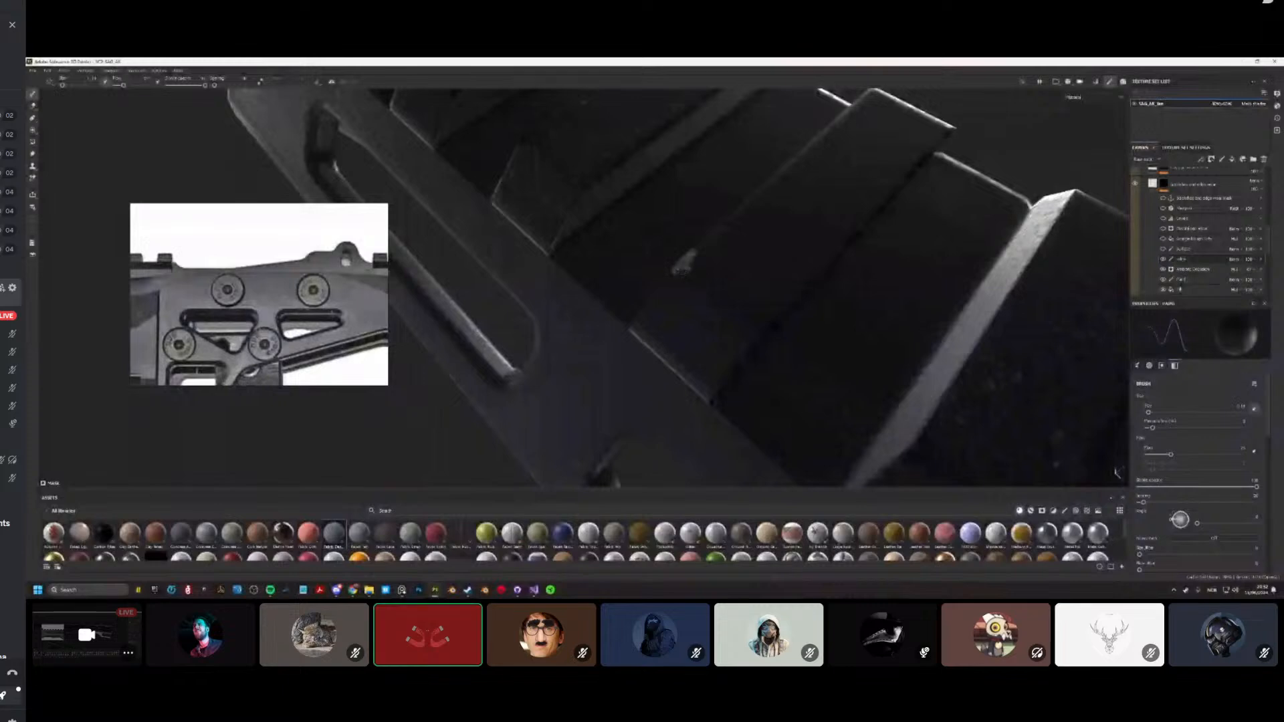
mouse_move(670, 271)
left_mouse_down("alt")
mouse_move(794, 289)
mouse_move(679, 298)
mouse_move(677, 276)
left_mouse_up("alt")
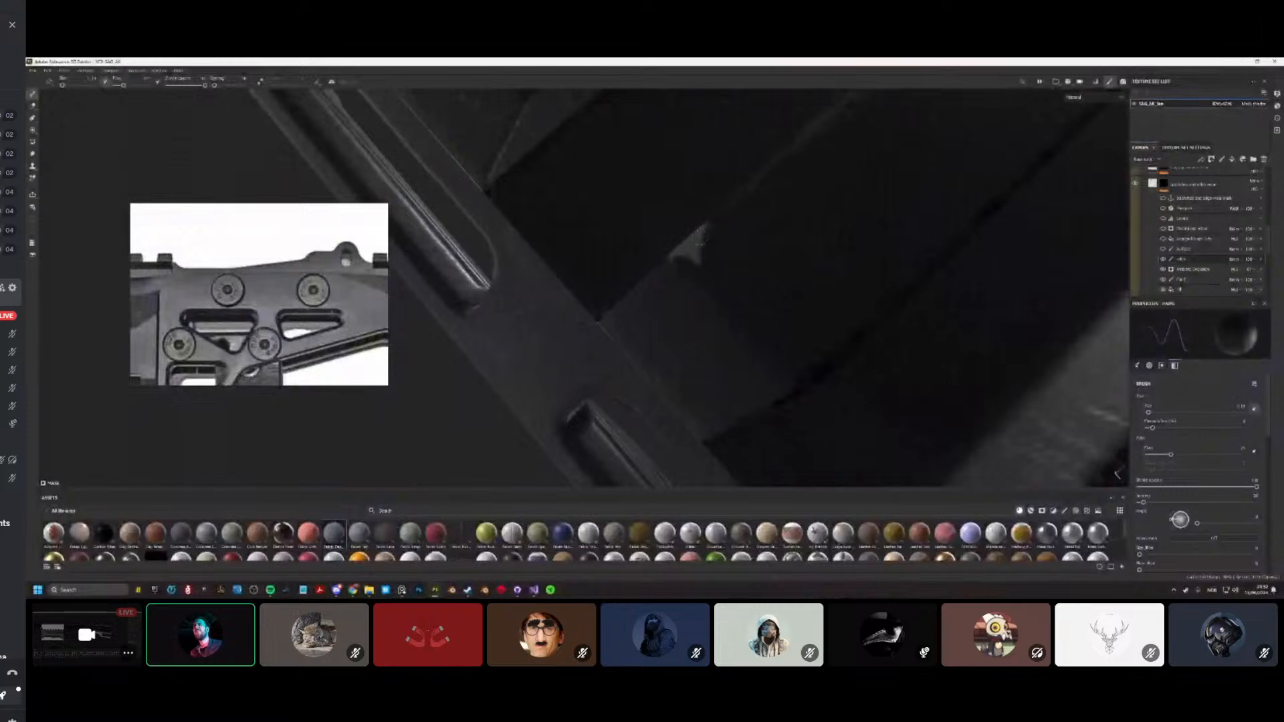
mouse_move(626, 271)
left_mouse_down("alt")
mouse_move(759, 263)
mouse_move(711, 287)
mouse_move(699, 277)
left_mouse_up("alt")
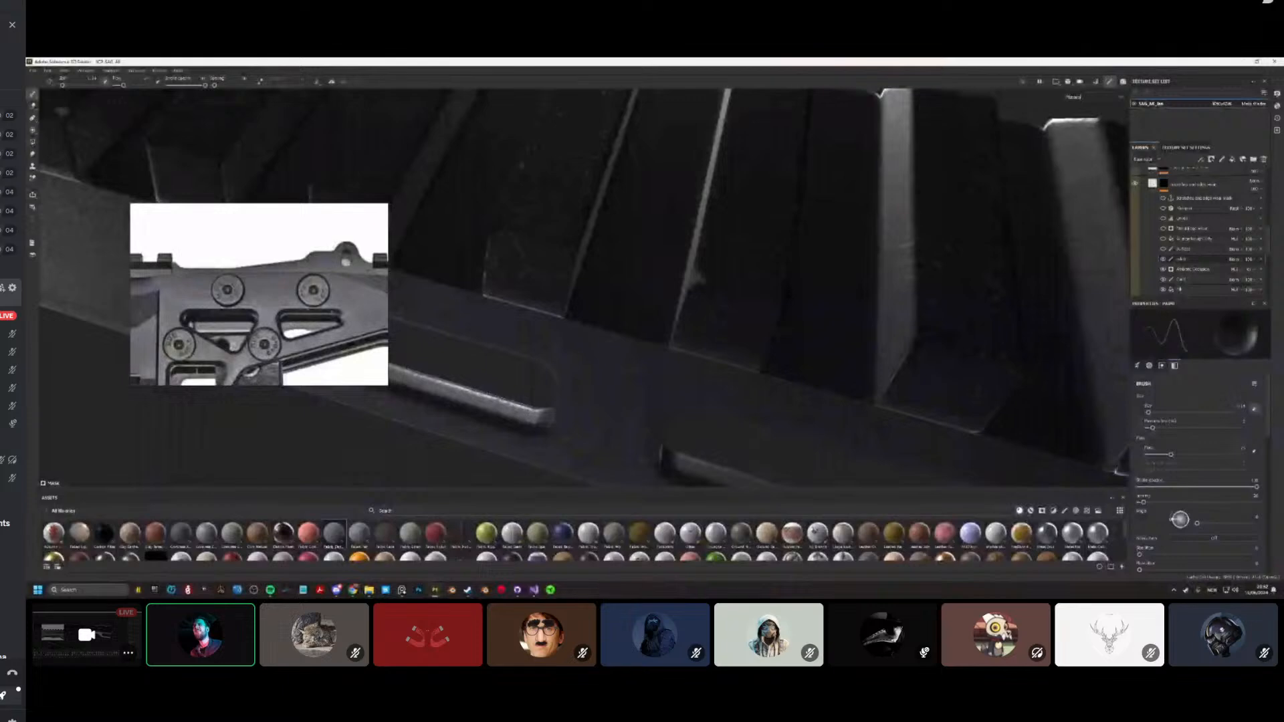
left_click_drag(785, 283, 710, 333, "alt")
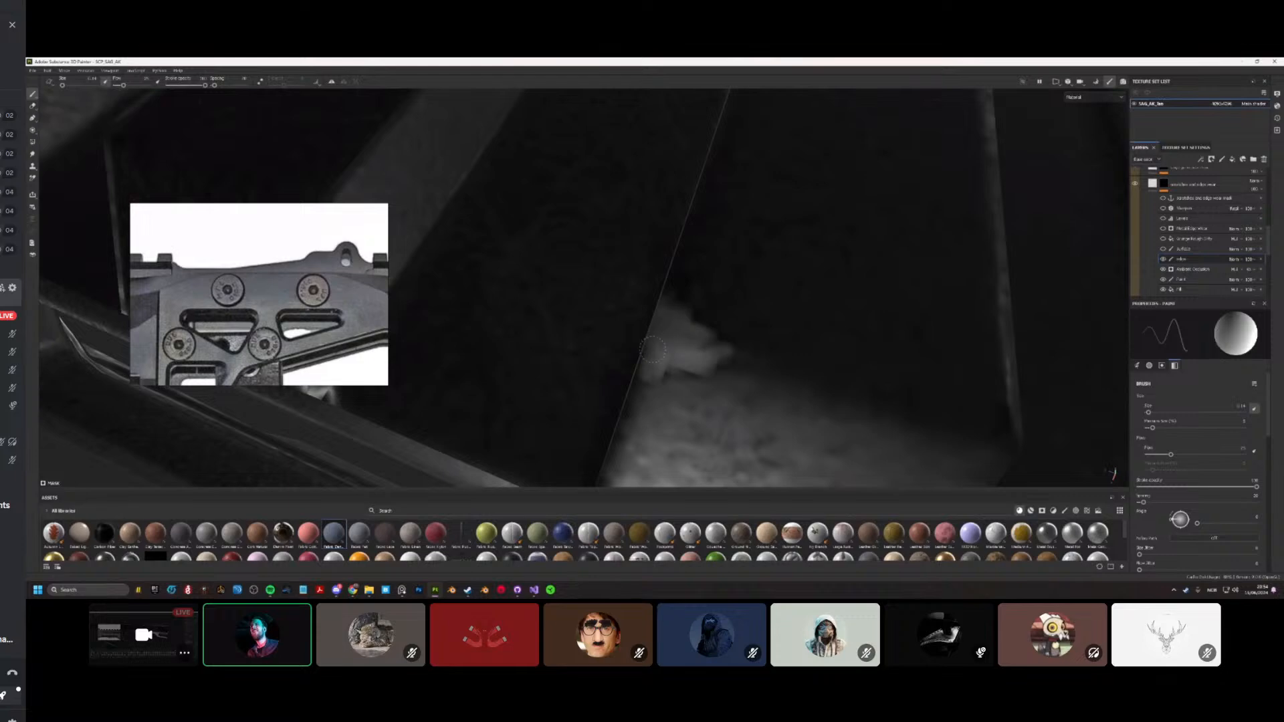
mouse_move(653, 349)
left_mouse_down("alt")
mouse_move(733, 312)
mouse_move(711, 278)
mouse_move(665, 321)
mouse_move(716, 369)
mouse_move(670, 340)
mouse_move(675, 365)
left_mouse_up("alt")
scroll(669, 340, "up", 3)
scroll(669, 341, "up", 2)
key("x")
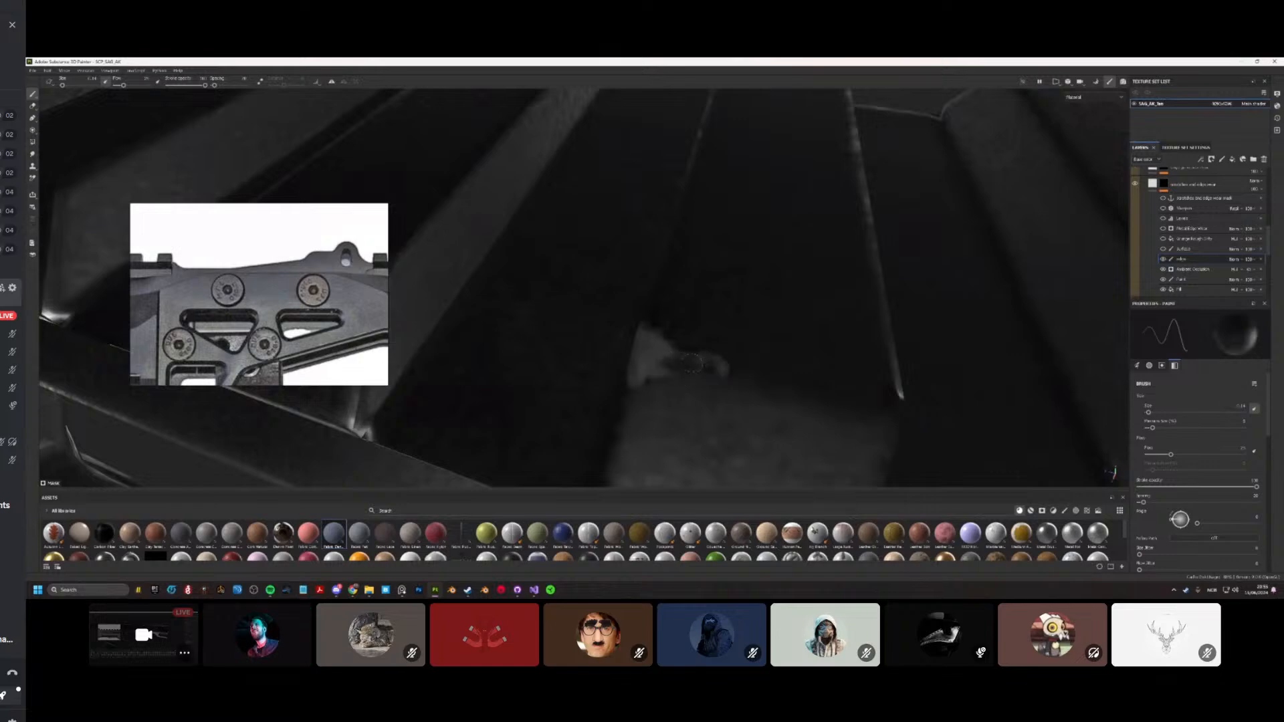
Step: Paint a small irregular wear chip on the end-face corner of another tooth along the top rail
scroll(692, 363, "down", 6)
left_click_drag(692, 363, 622, 361, "alt")
scroll(659, 395, "down", 4)
scroll(527, 350, "up", 10)
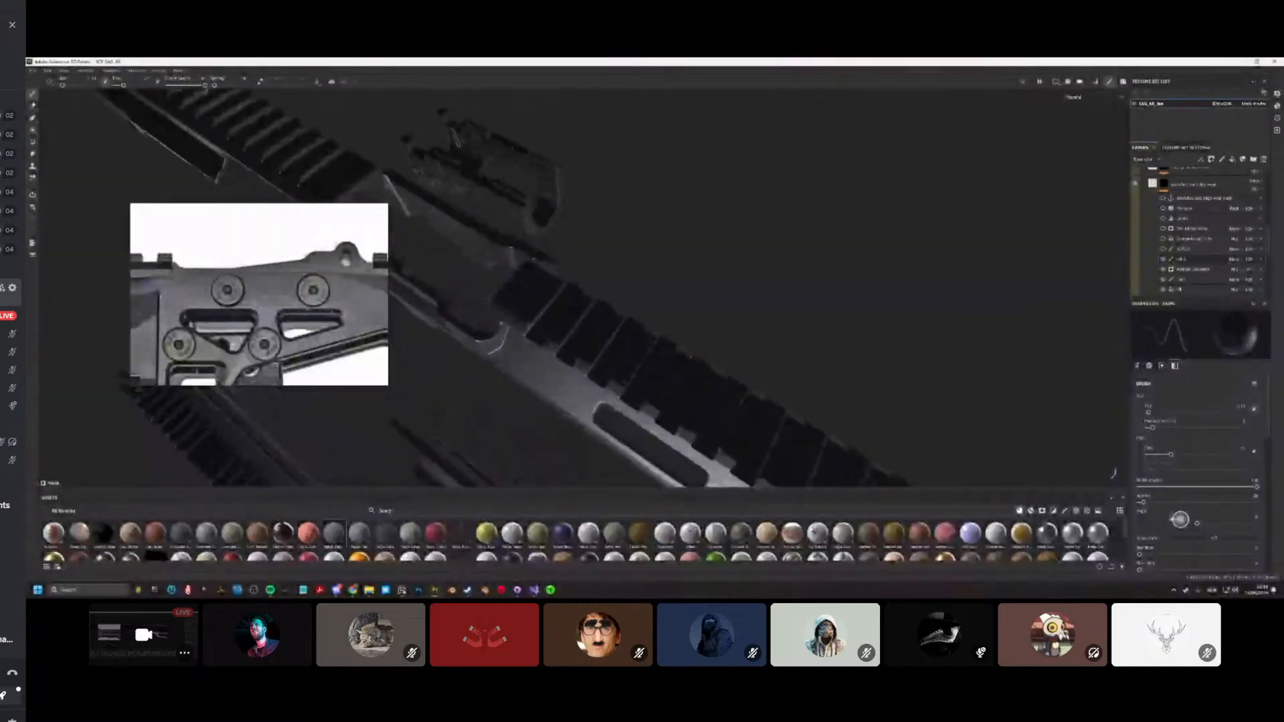
scroll(574, 358, "up", 3)
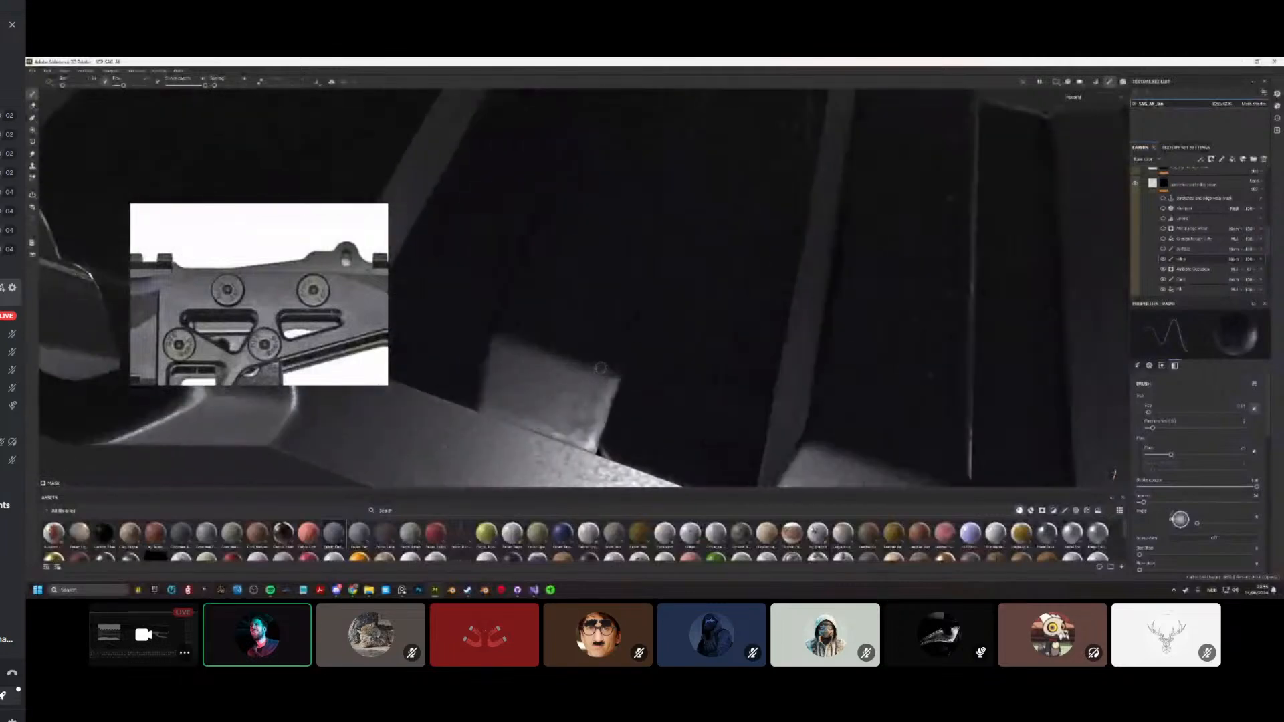
scroll(623, 360, "up", 3)
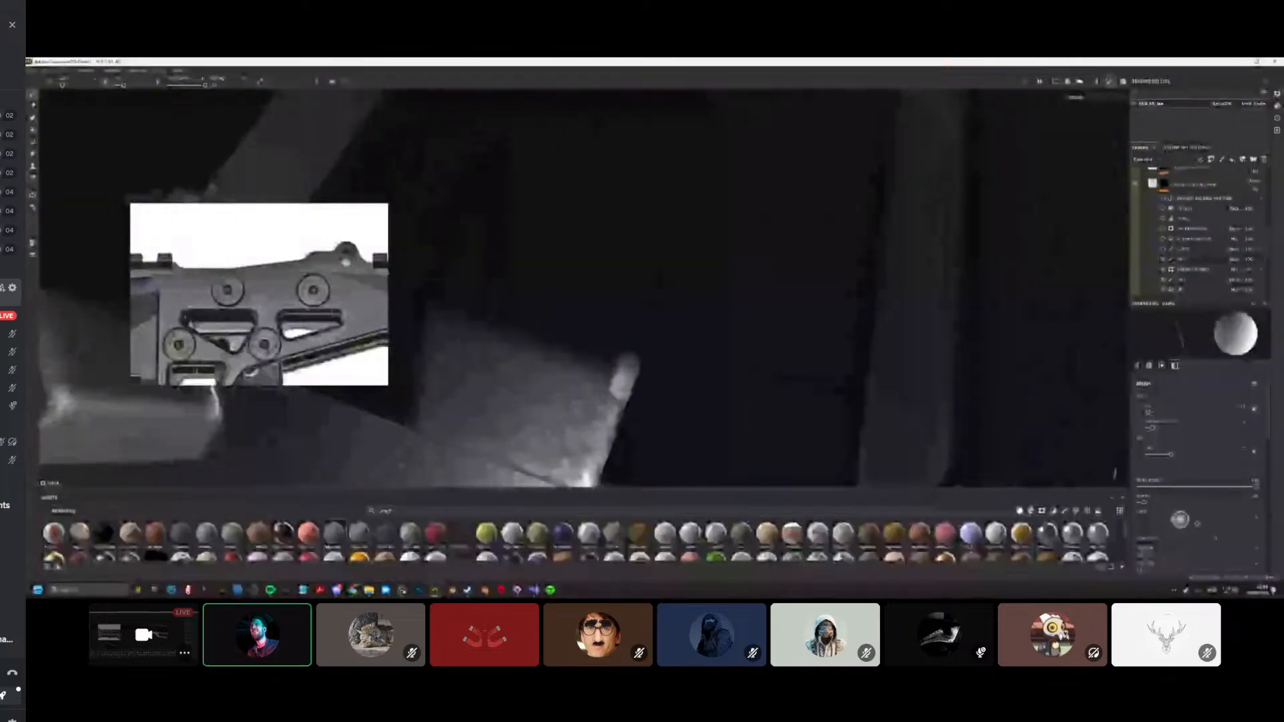
left_click_drag(605, 366, 570, 360)
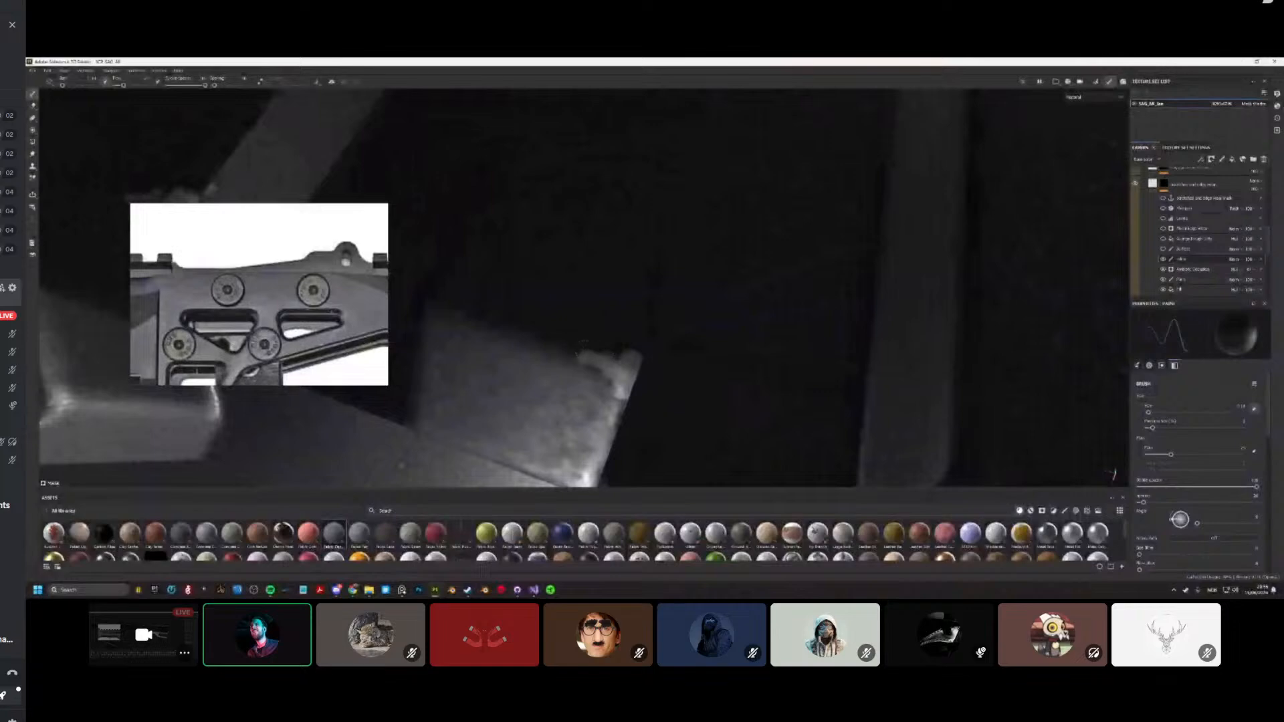
Step: Search for "scratches", load a scratch and paint-chip texture as the brush stencil, and adjust it over the rail
scroll(590, 353, "down", 8)
left_click_drag(590, 354, 629, 386, "alt")
right_click(628, 386)
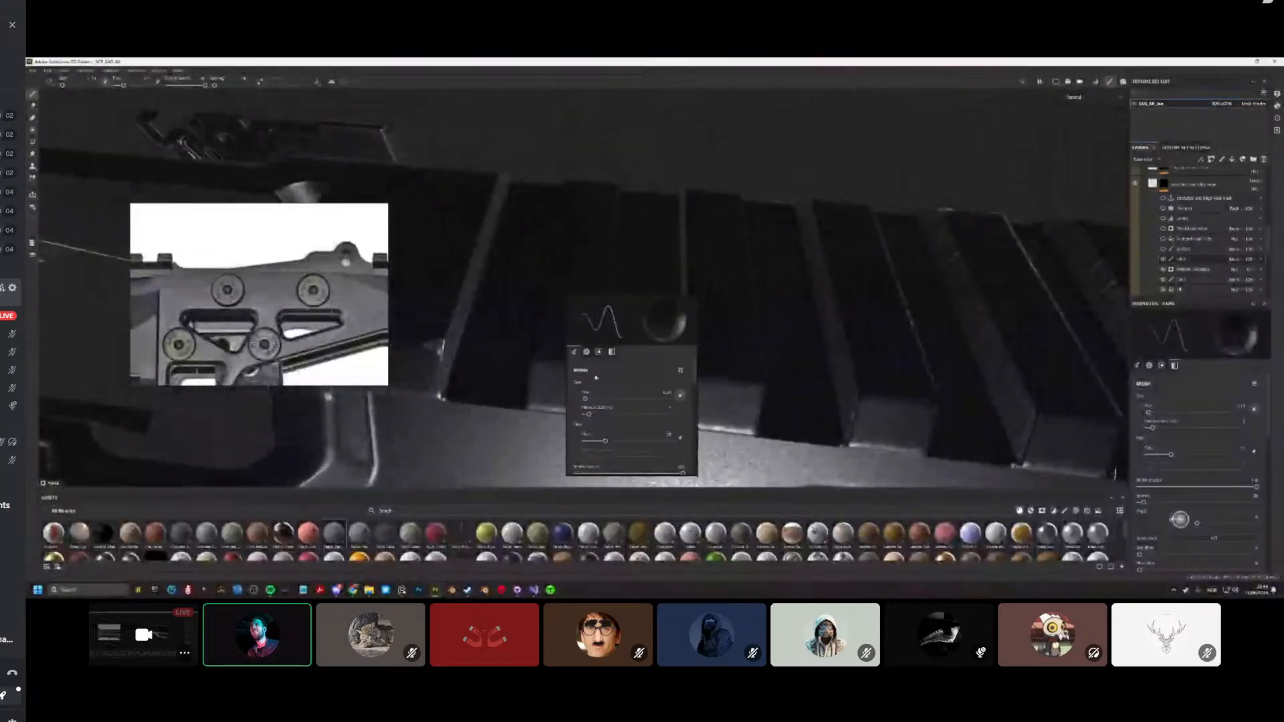
scroll(608, 433, "down", 4)
scroll(608, 428, "down", 5)
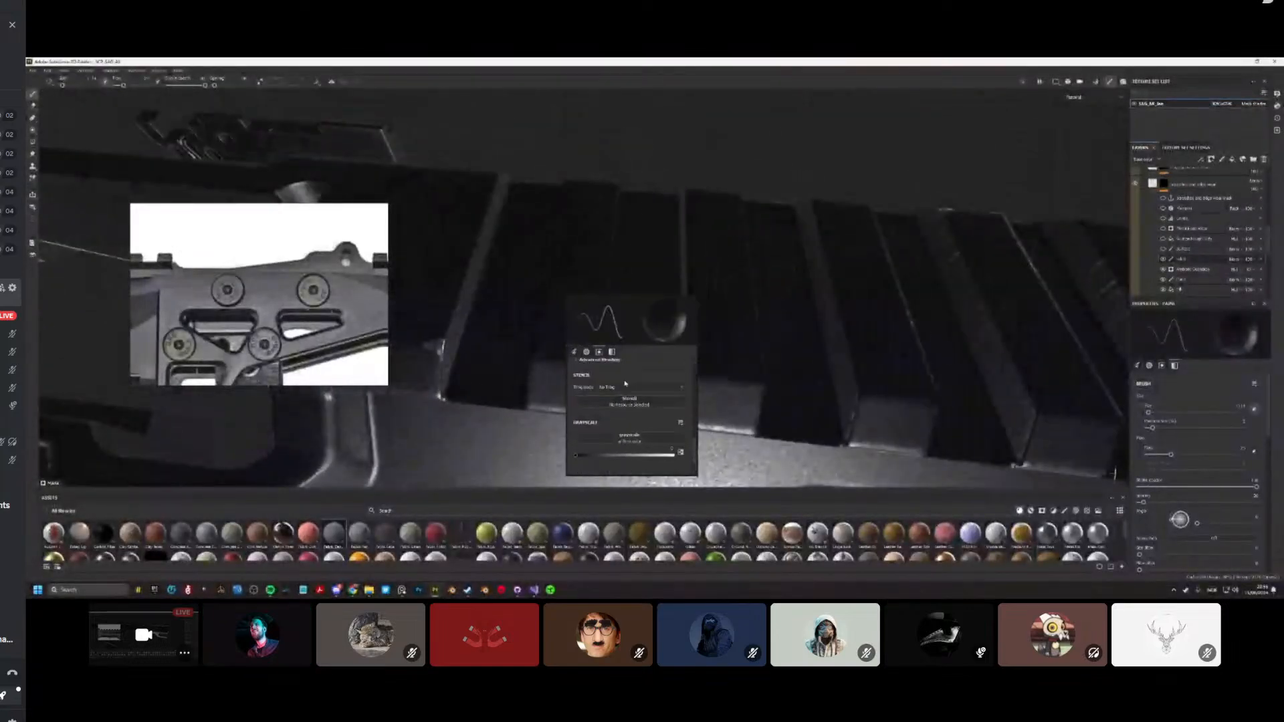
left_click(623, 402)
left_click_drag(662, 408, 550, 411)
type("s")
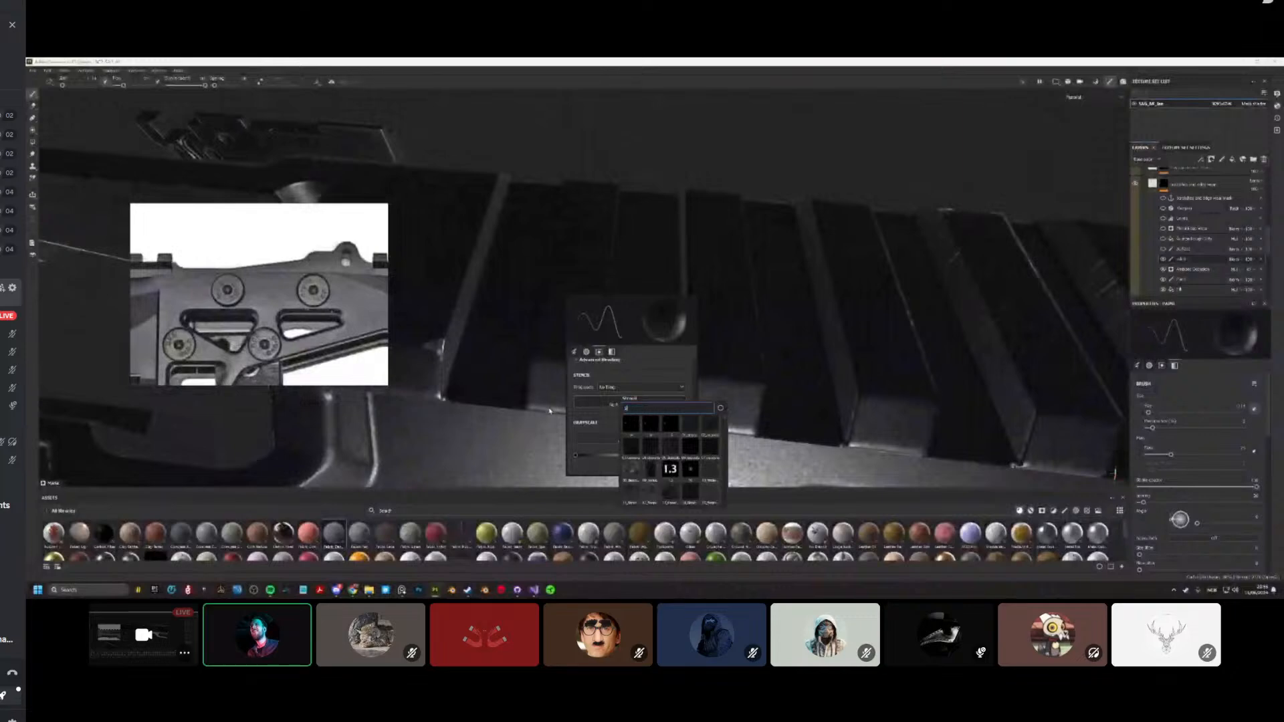
type("cratches")
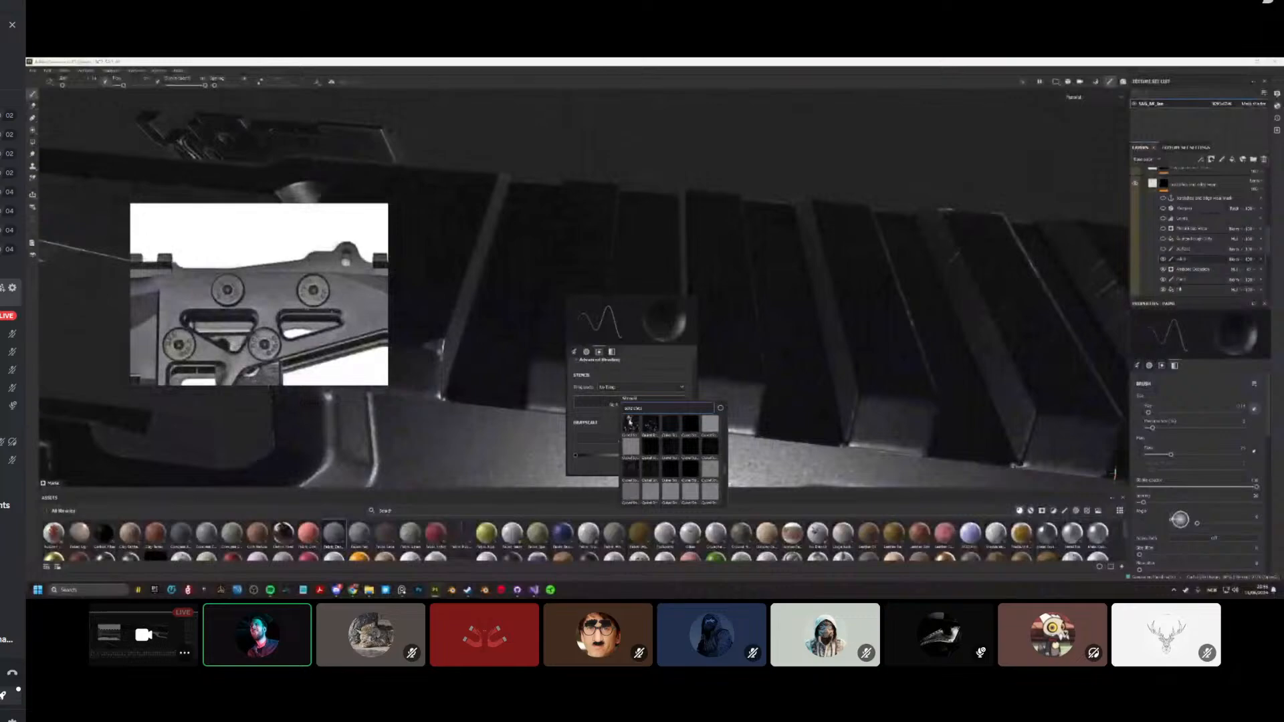
left_click(643, 432)
right_click_drag(644, 432, 741, 438)
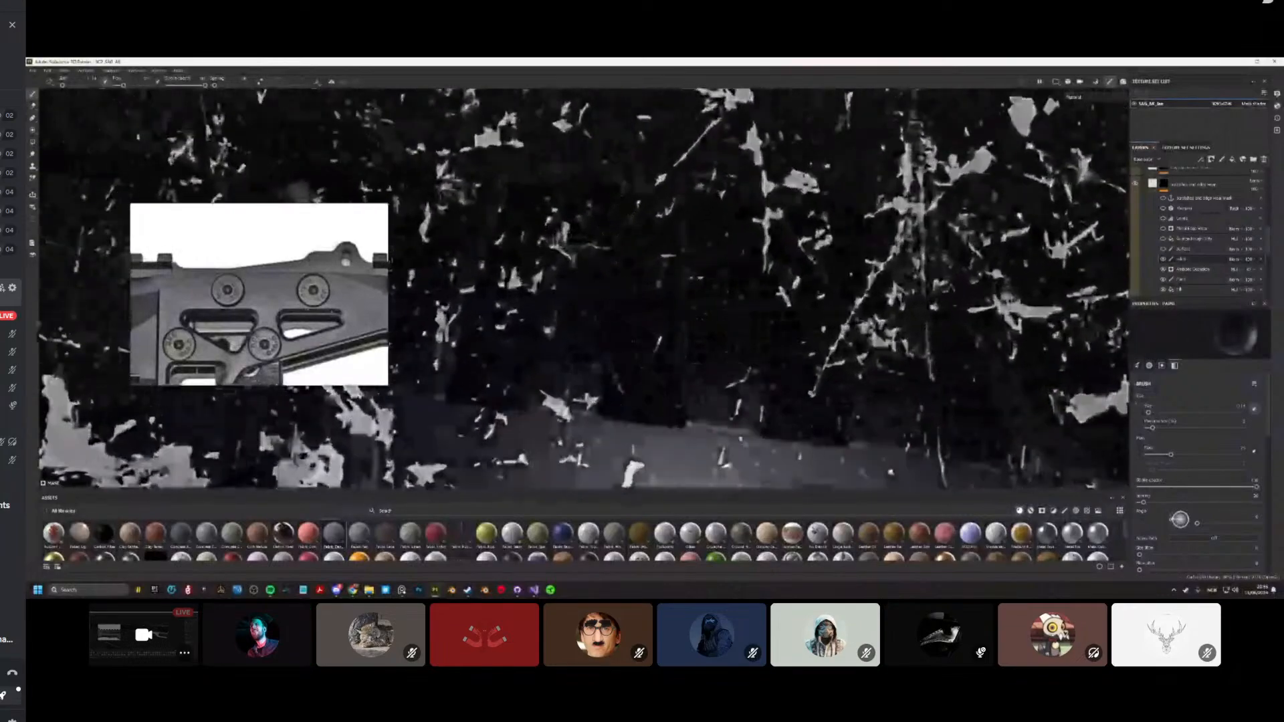
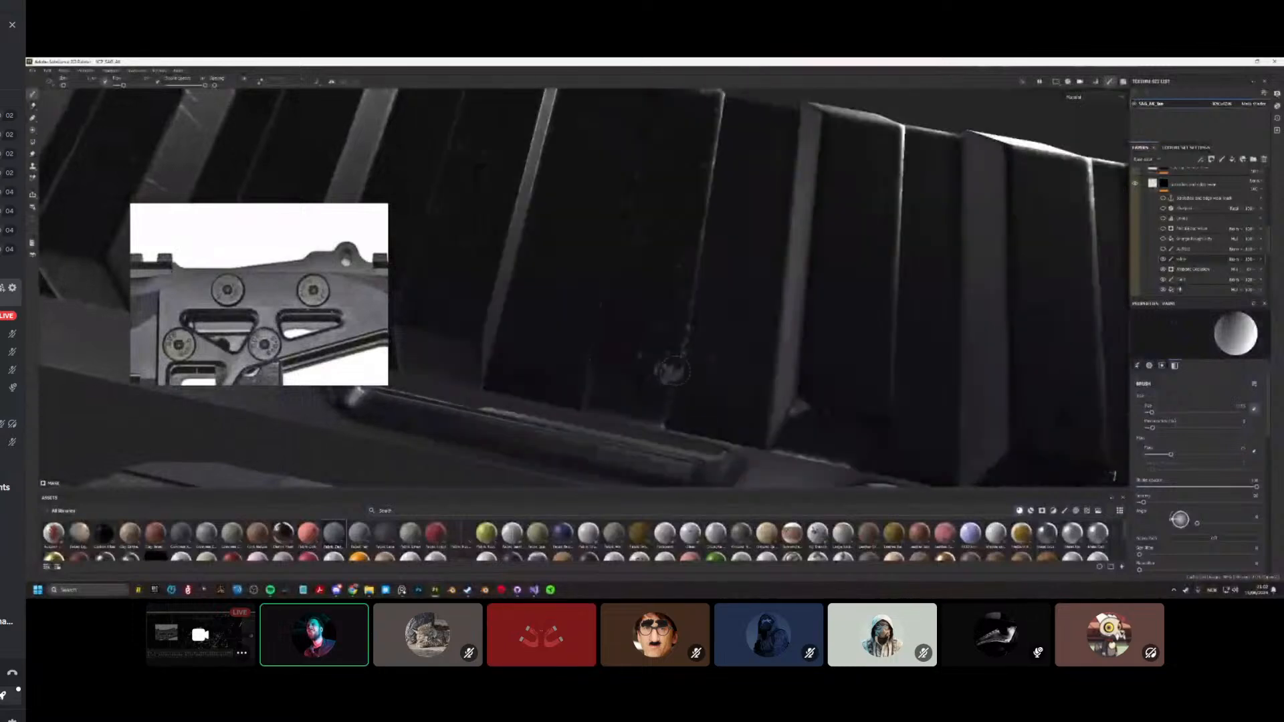
Step: Paint stencilled scratches onto a rail tooth's long edge near its end face and switch to the Eraser to thin them
left_click_drag(663, 370, 654, 367)
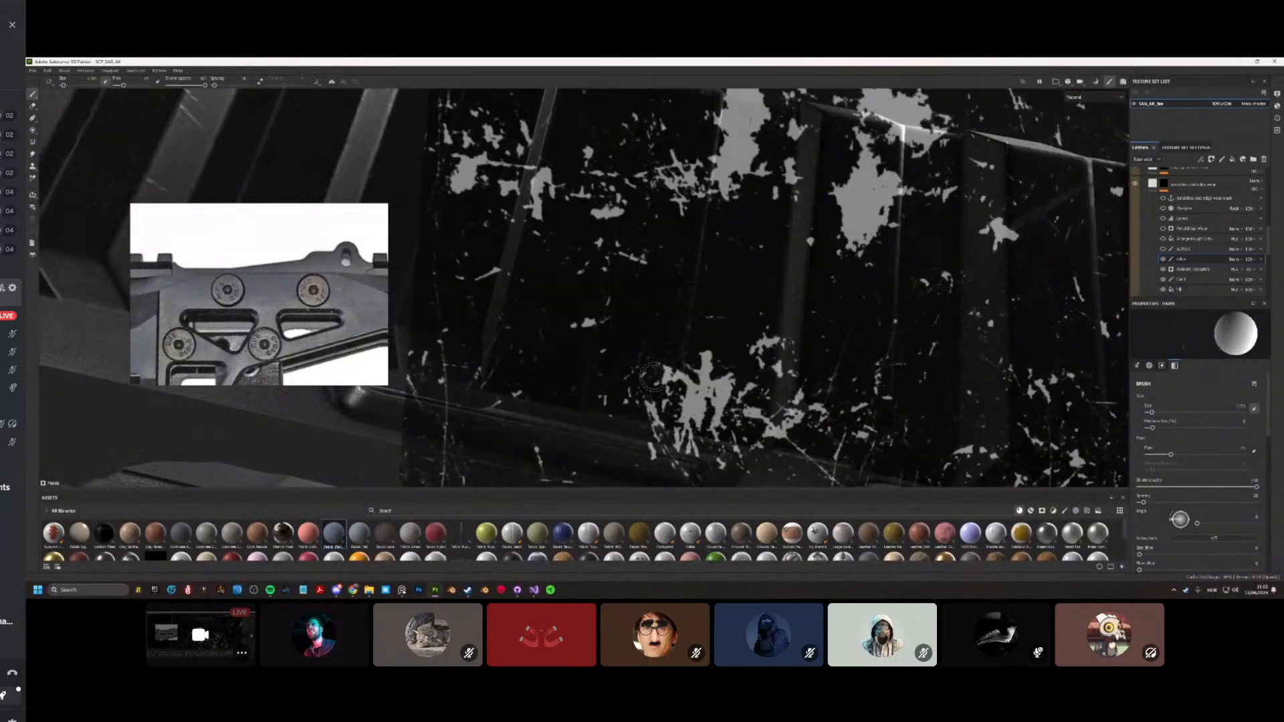
mouse_move(652, 366)
middle_mouse_down("alt")
mouse_move(561, 319)
mouse_move(580, 320)
middle_mouse_up("alt")
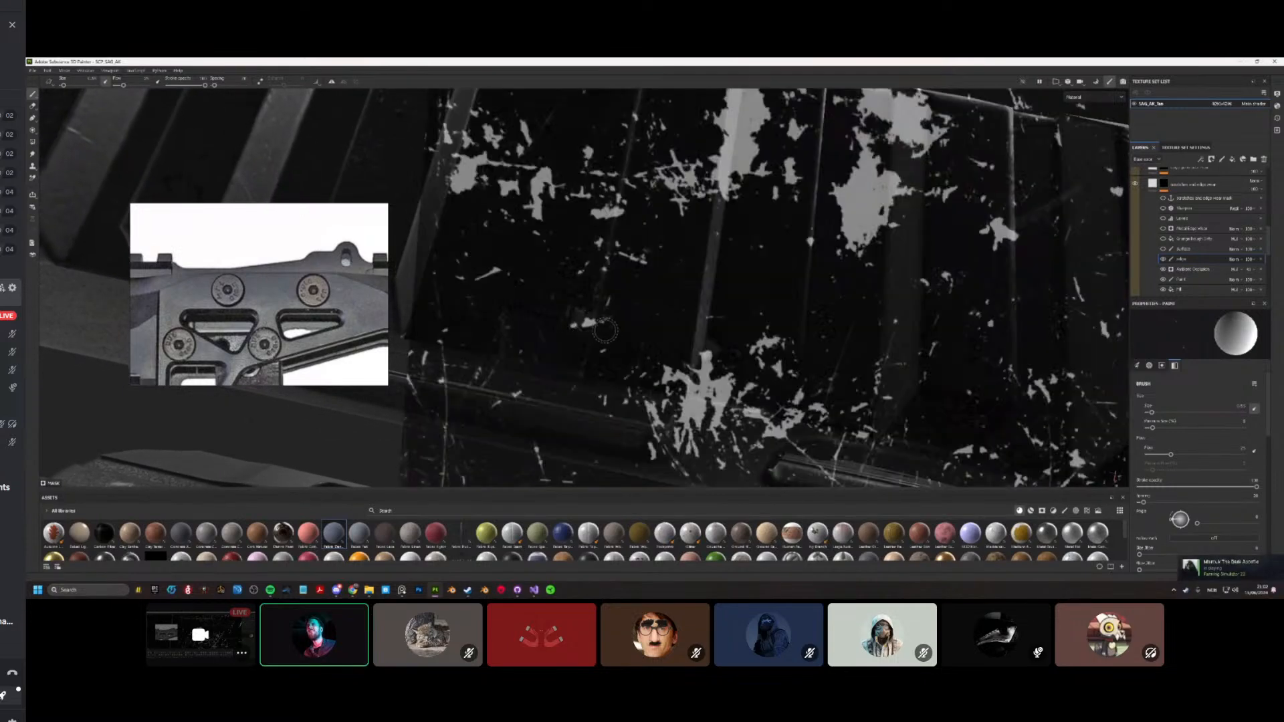
key("2")
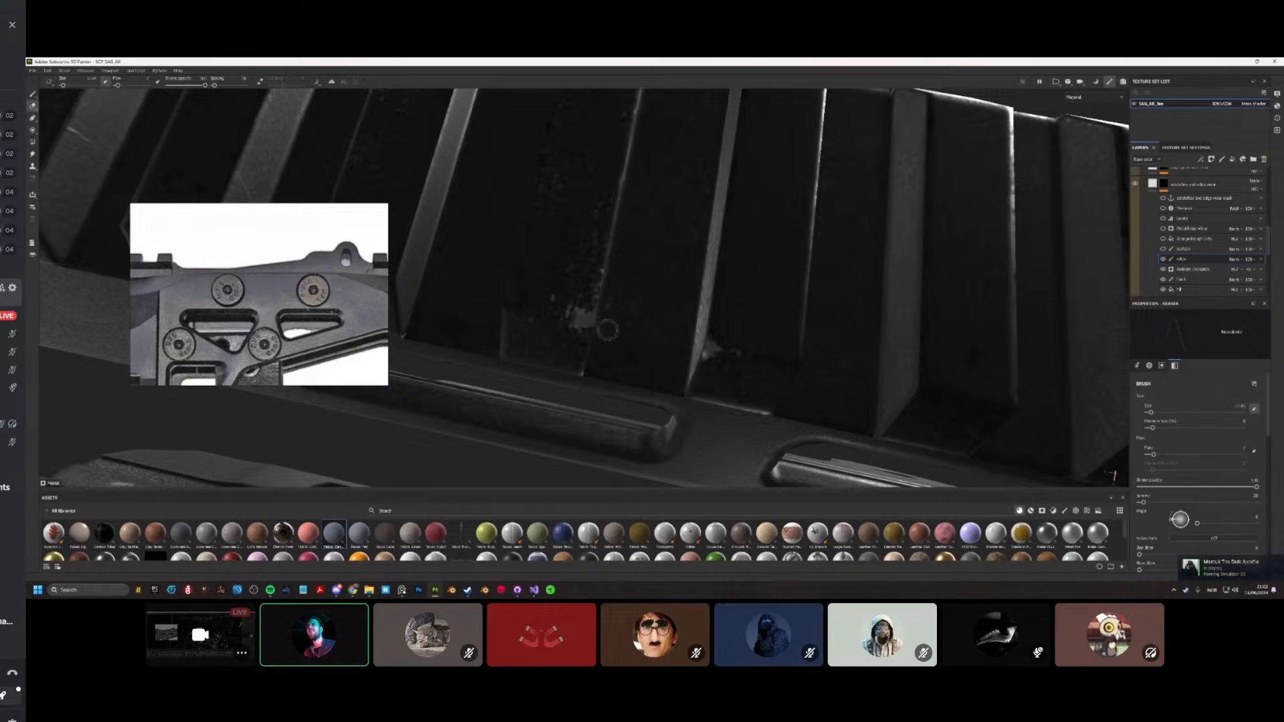
left_click_drag(598, 329, 622, 353, "alt")
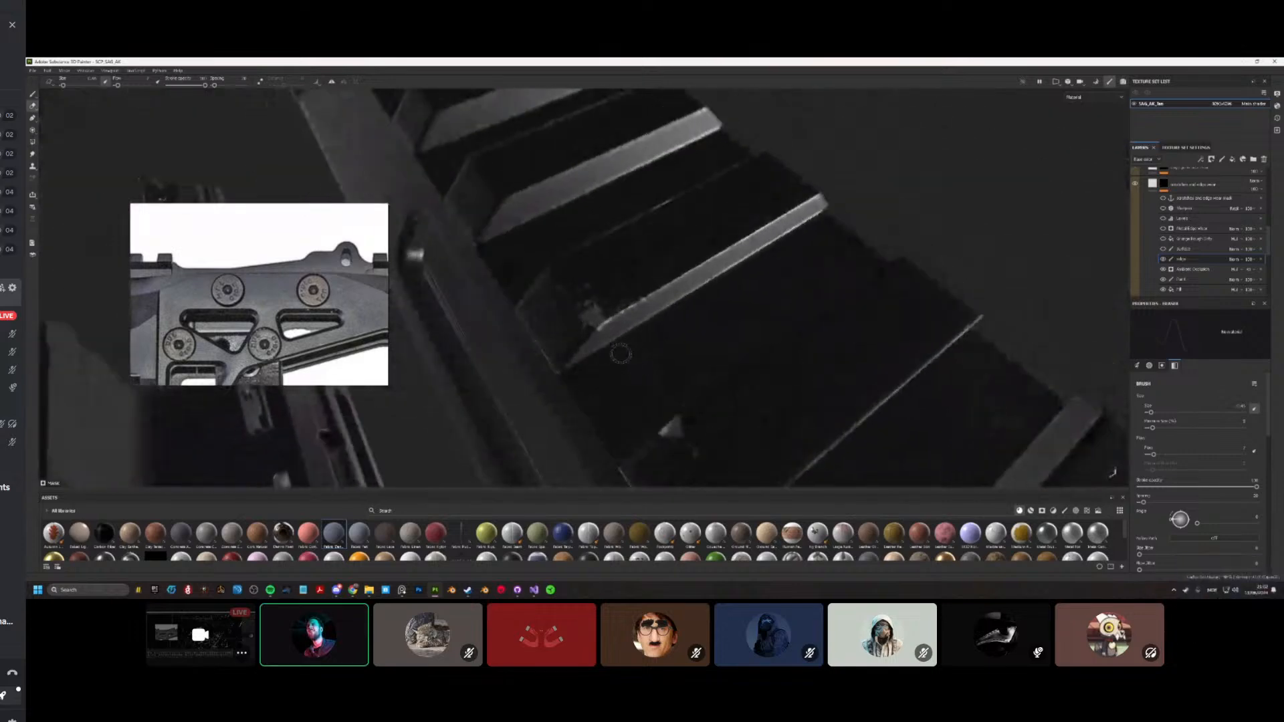
mouse_move(622, 360)
left_mouse_down("alt")
mouse_move(569, 362)
mouse_move(646, 348)
left_mouse_up("alt")
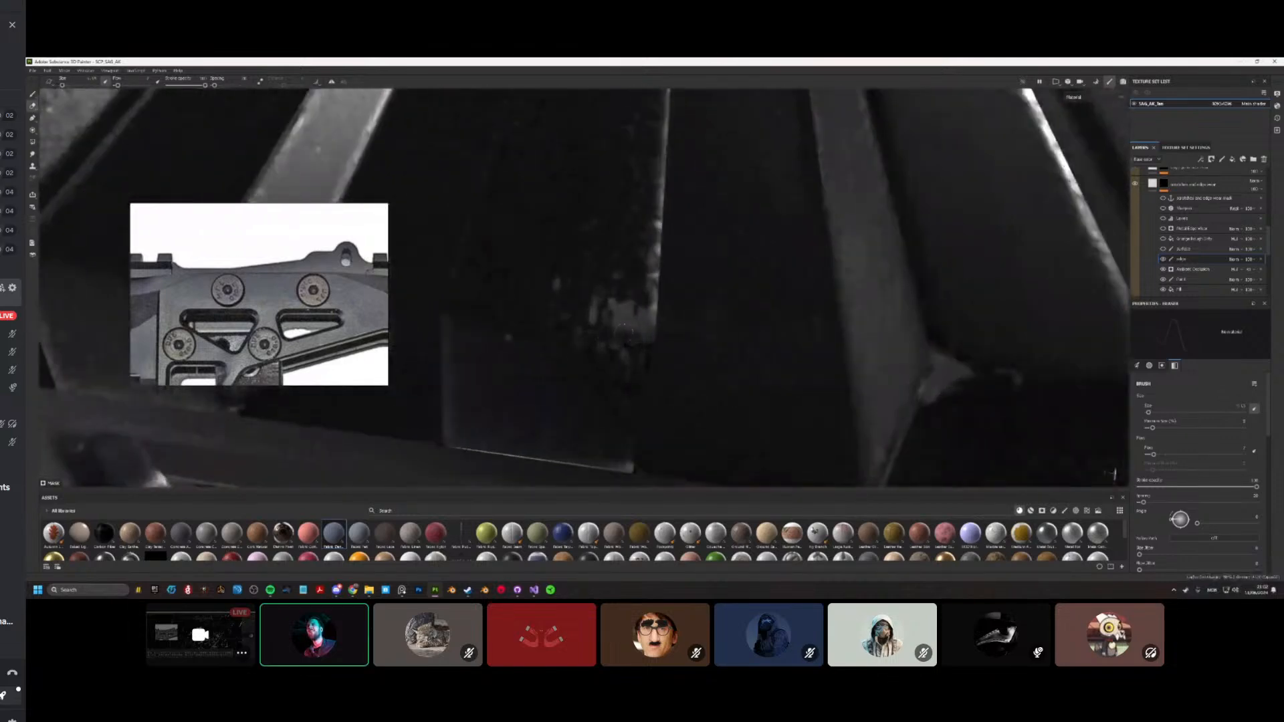
Step: Paint more stencilled chips where the same tooth's long edge meets its end face and erase the excess
mouse_move(585, 361)
right_mouse_down("shift")
mouse_move(612, 357)
mouse_move(582, 349)
right_mouse_up("shift")
key("1")
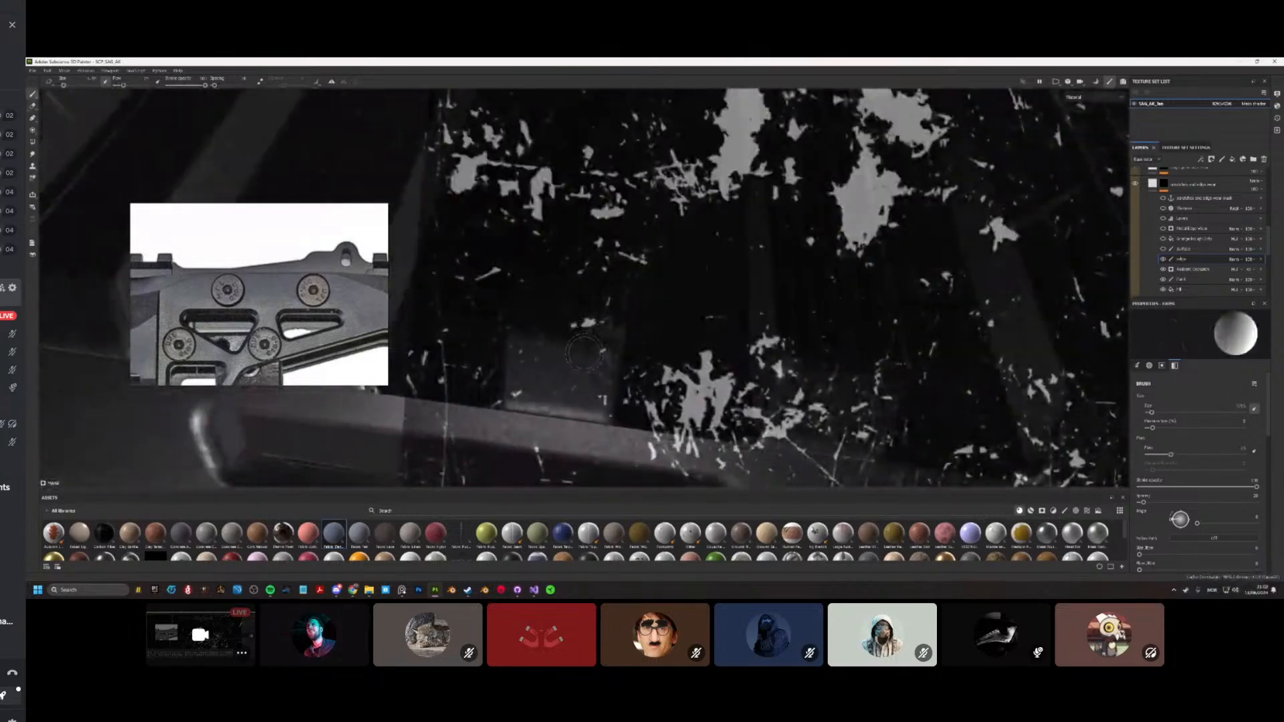
left_click_drag(581, 349, 616, 337, "alt")
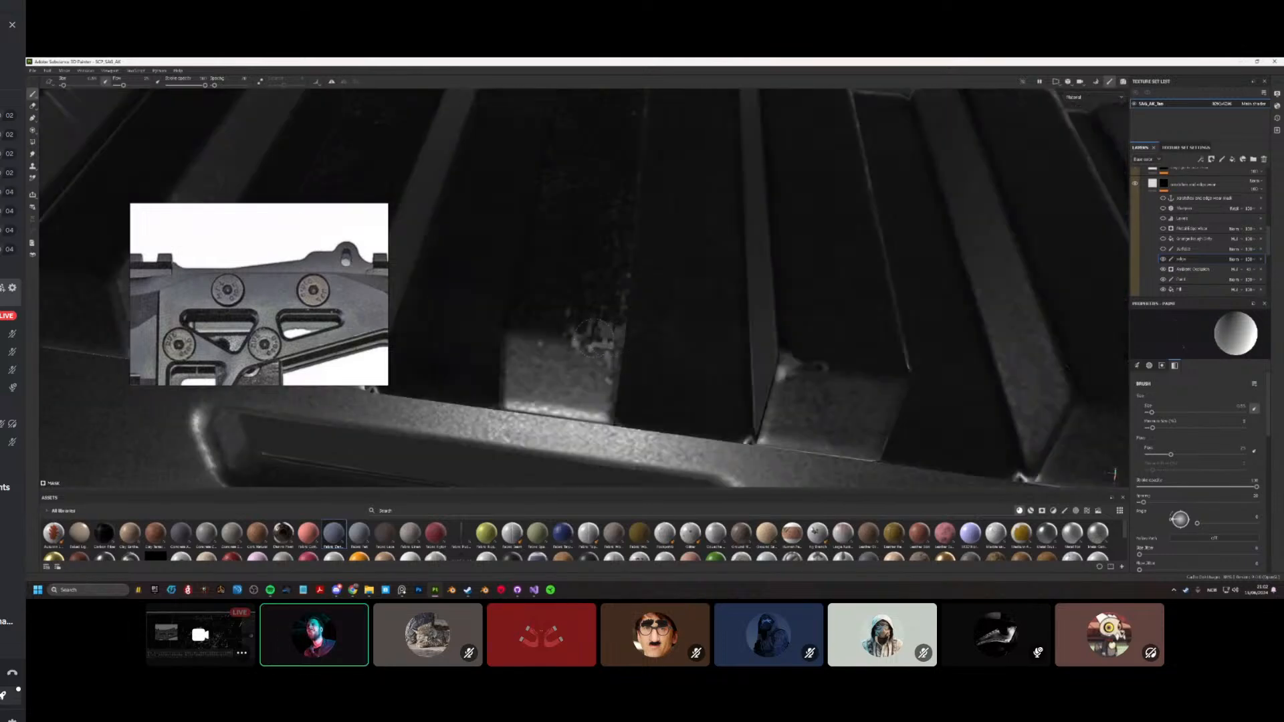
key("2")
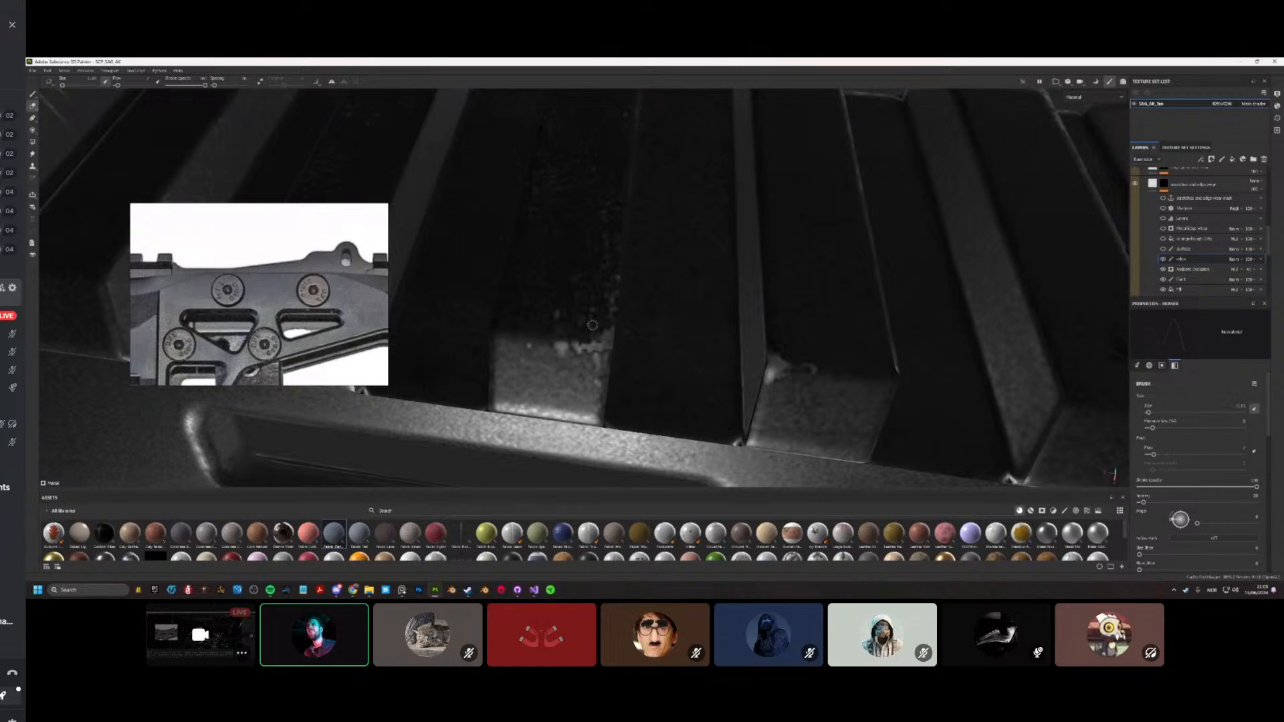
scroll(580, 329, "up", 2)
left_click_drag(581, 329, 577, 318, "alt")
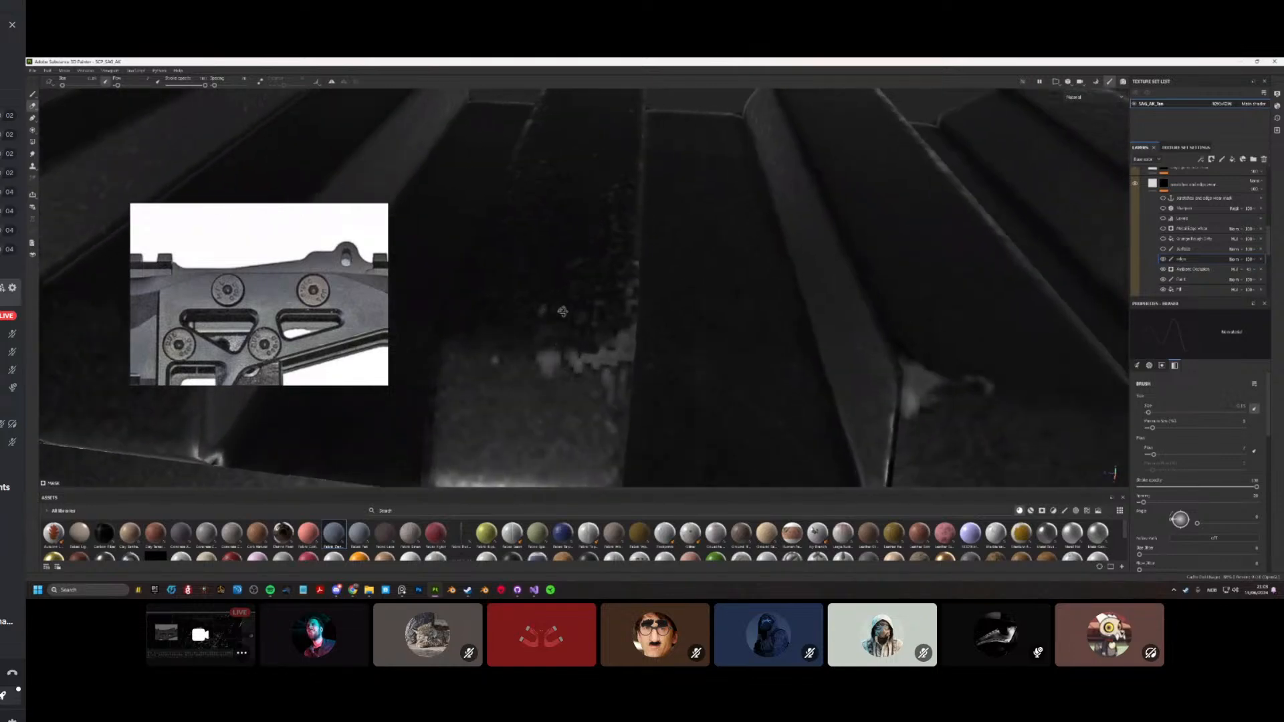
scroll(577, 318, "up", 2)
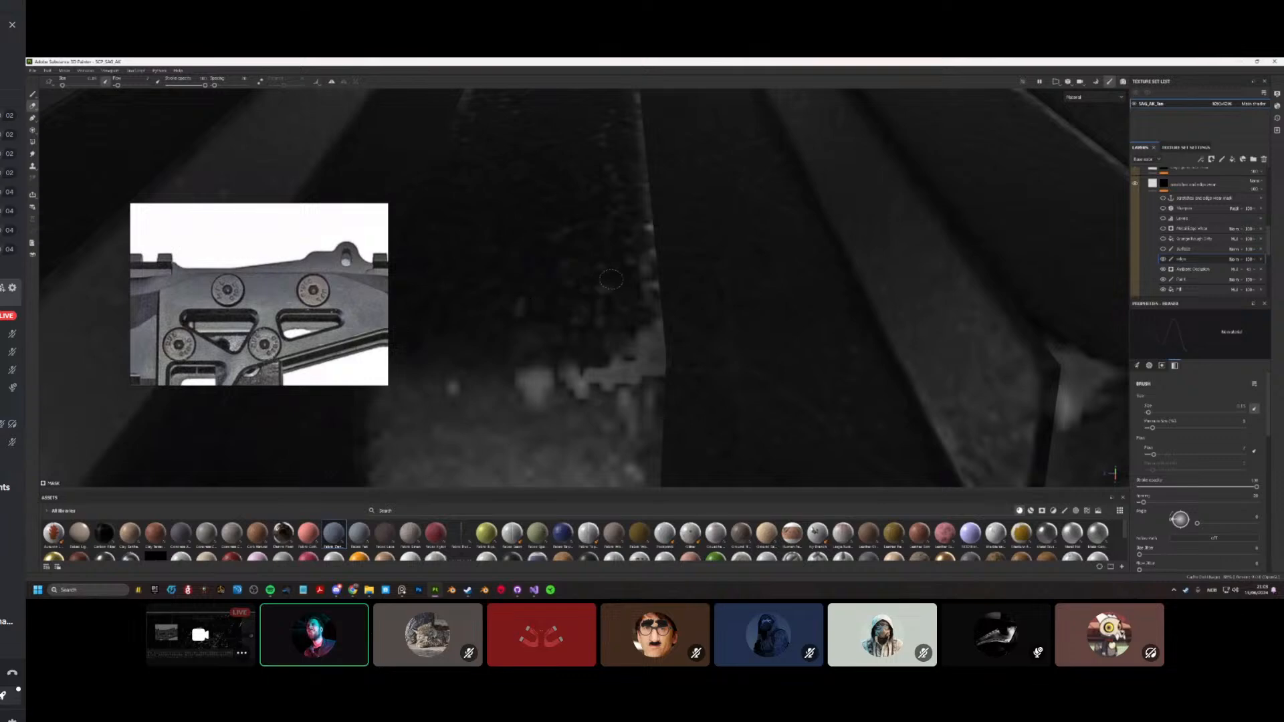
scroll(562, 310, "down", 4)
scroll(552, 432, "up", 3)
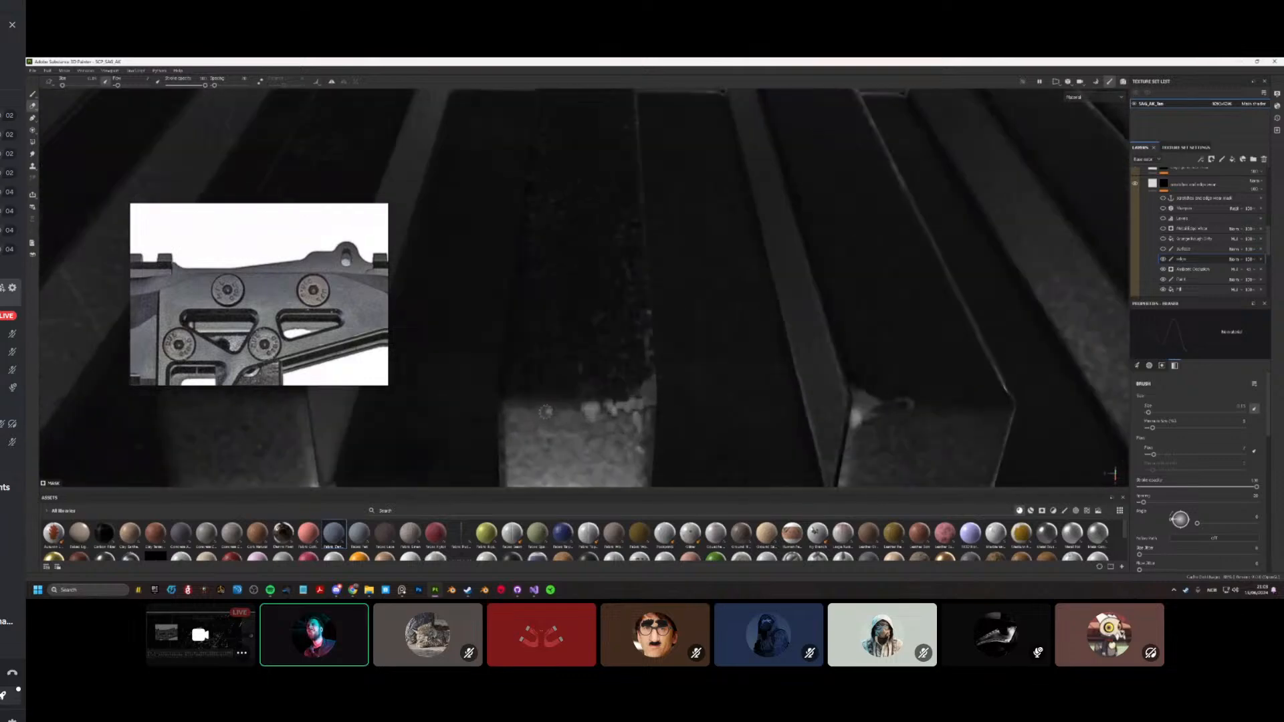
Step: Extend the stencilled chipping across the top edge of the tooth's end face and erase parts of it
key("1")
mouse_move(549, 408)
left_mouse_down("alt")
mouse_move(533, 346)
mouse_move(606, 332)
left_mouse_up("alt")
key("2")
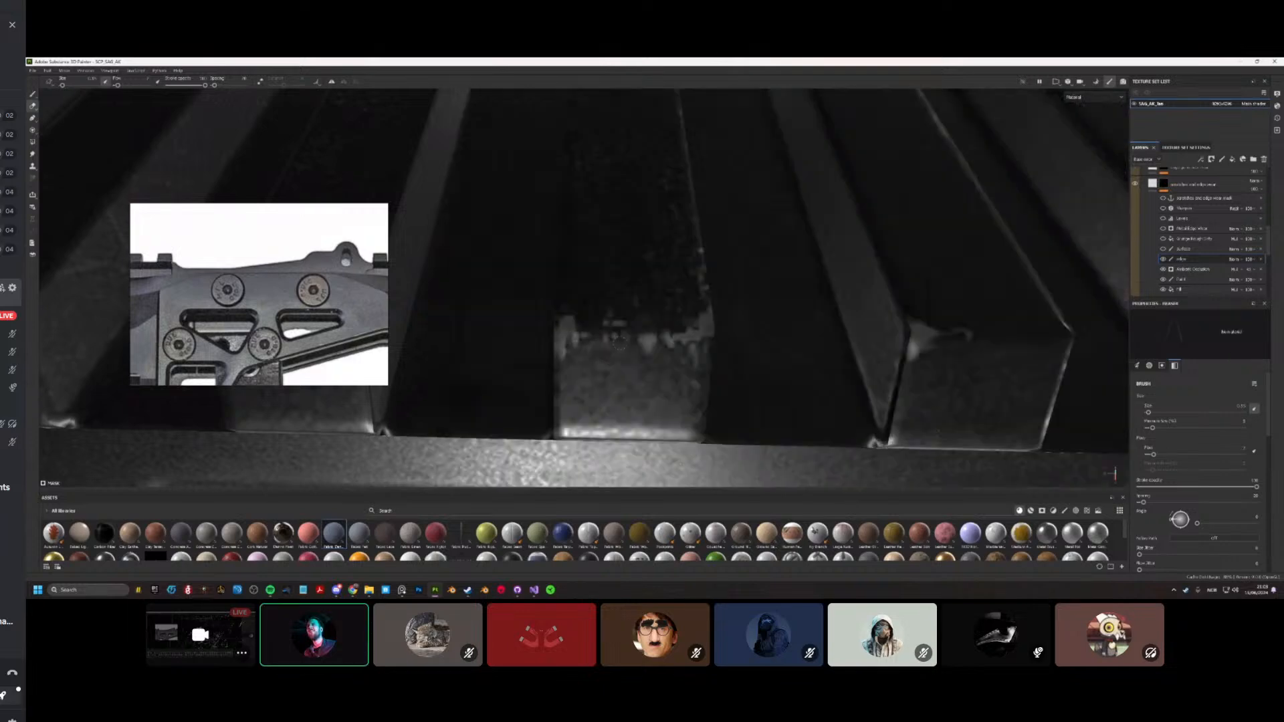
left_click(650, 343)
scroll(672, 343, "down", 6)
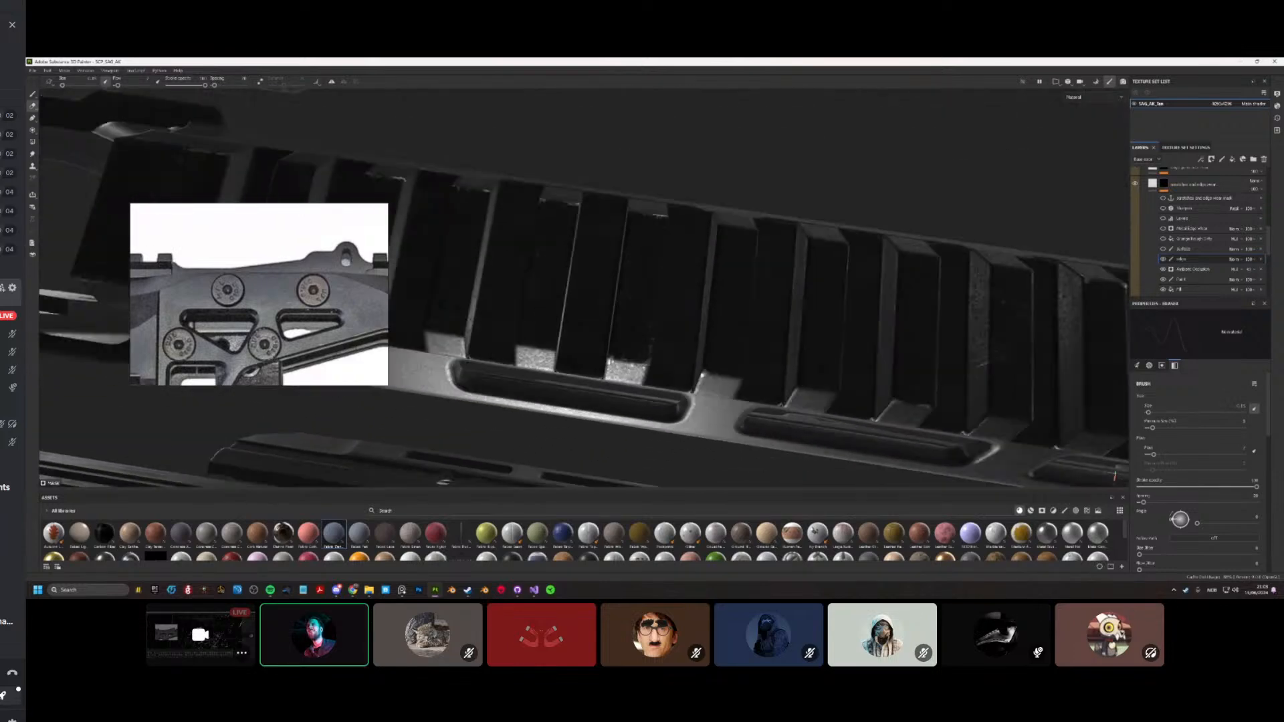
Step: Paint stencilled chips on the end-face corner of the neighbouring rail tooth and trim them with the Eraser
mouse_move(774, 330)
left_mouse_down("alt")
mouse_move(668, 278)
mouse_move(659, 349)
mouse_move(620, 326)
mouse_move(602, 347)
left_mouse_up("alt")
key("1")
key("m")
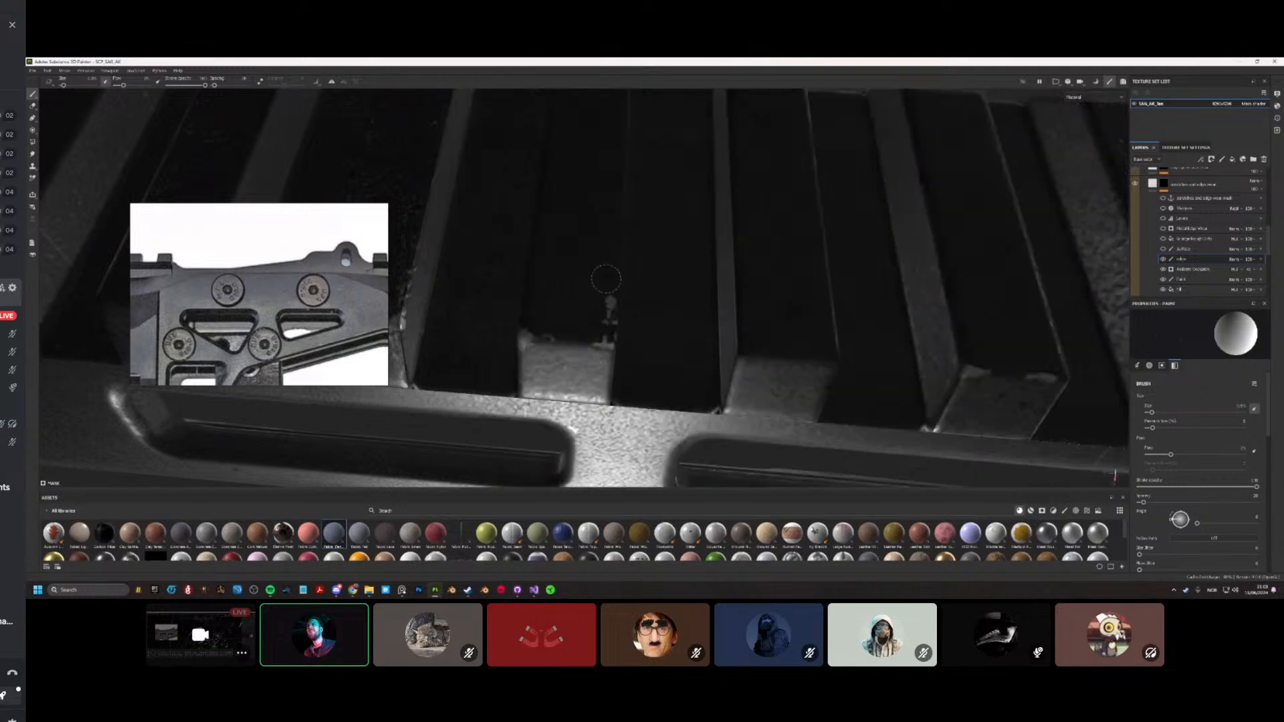
key("2")
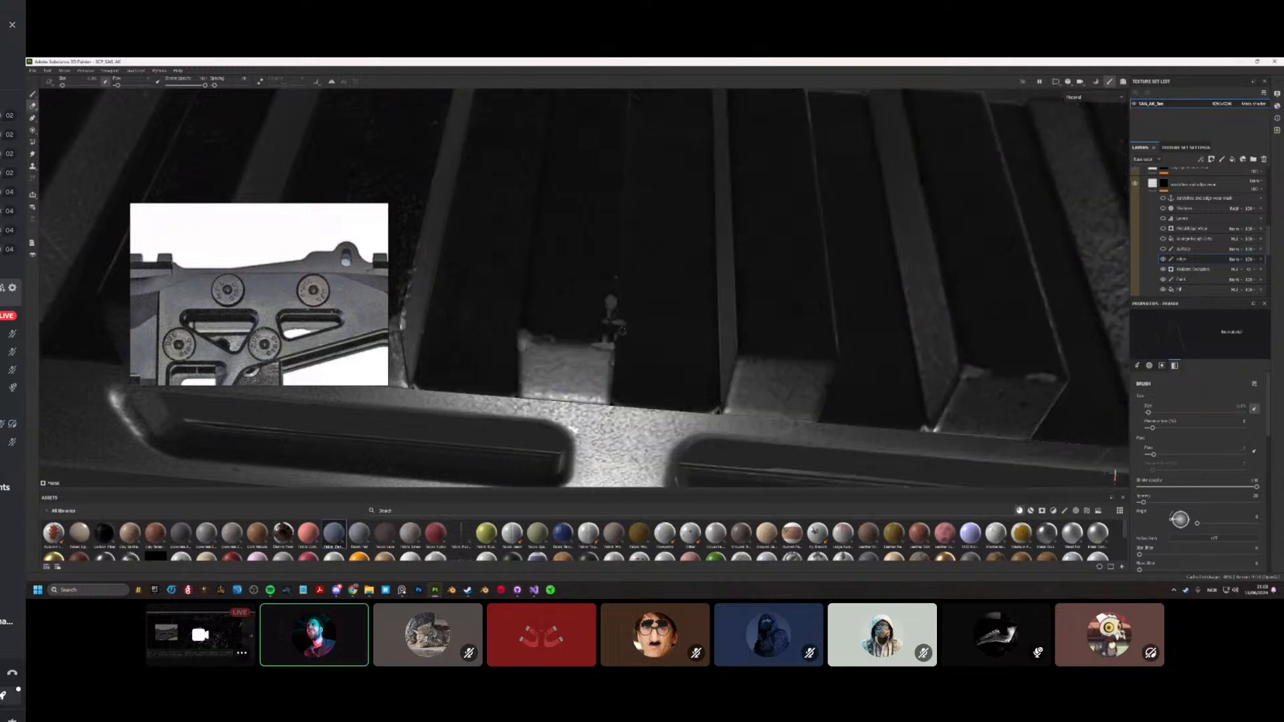
left_click_drag(621, 314, 672, 330, "alt")
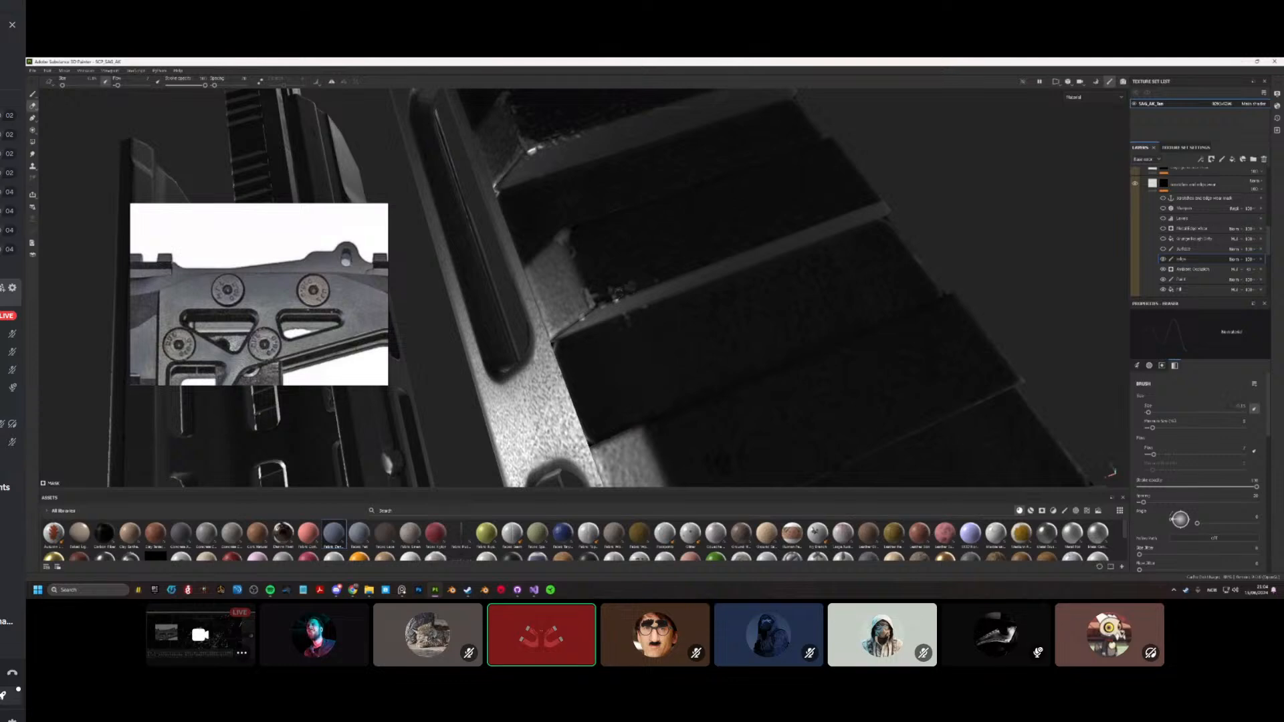
Step: Thin the stencilled chips where the rail tooth's long edge meets its end face, using a resized Eraser
left_click_drag(648, 280, 625, 300, "alt")
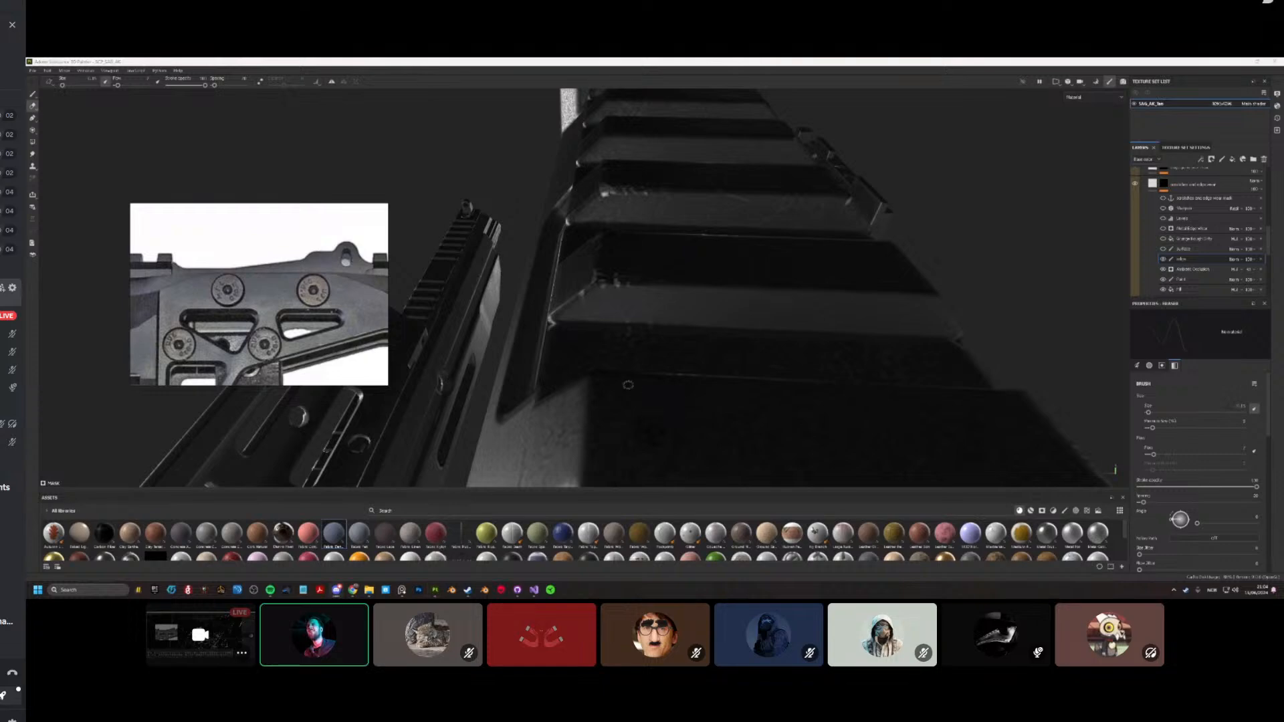
right_click_drag(614, 319, 659, 325, "ctrl")
left_click_drag(607, 288, 614, 307, "alt")
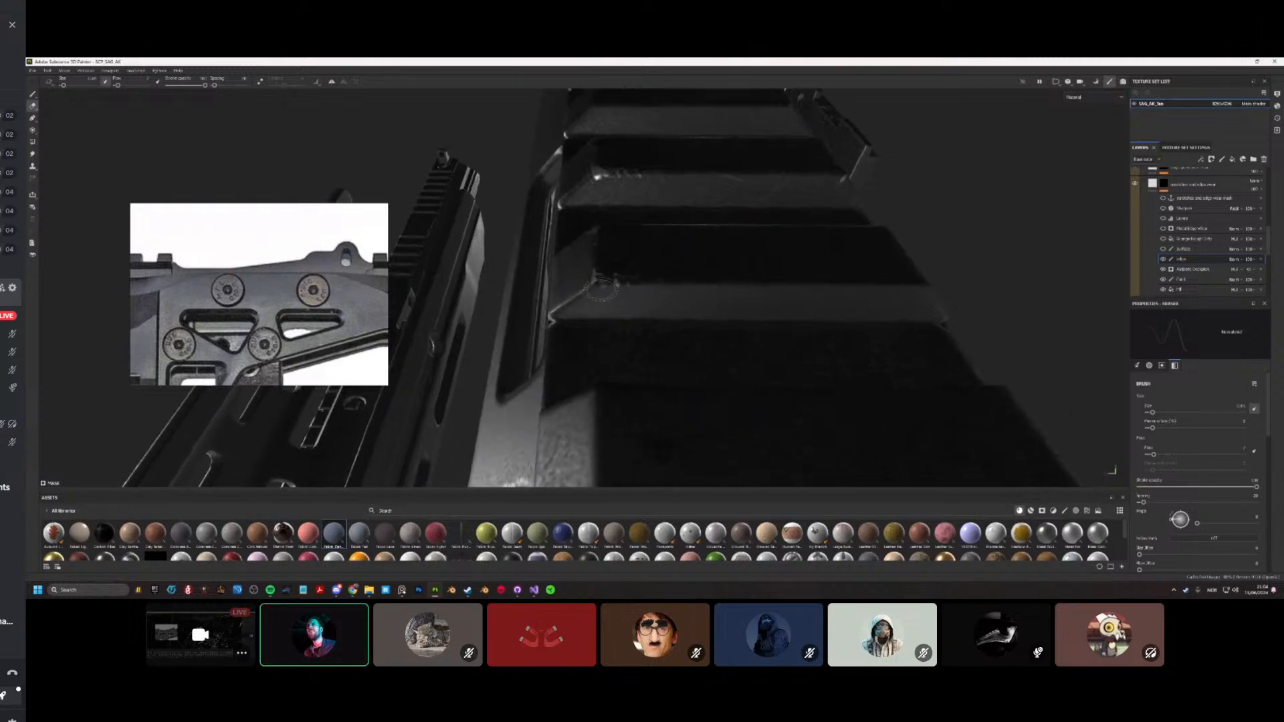
scroll(610, 274, "up", 4)
right_click_drag(610, 272, 607, 290, "ctrl")
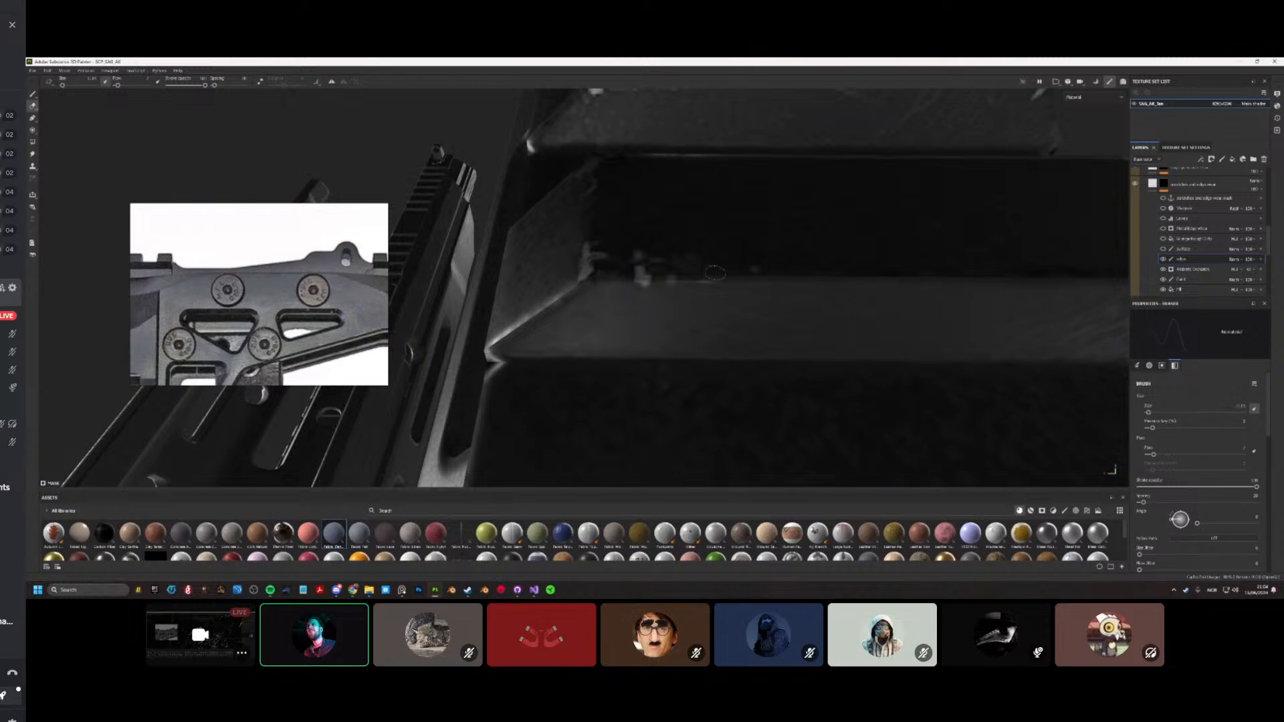
Step: Paint more stencilled chips onto the same tooth's end-face corner with a repositioned stencil and smaller brush, and trim them with the Eraser
key("1")
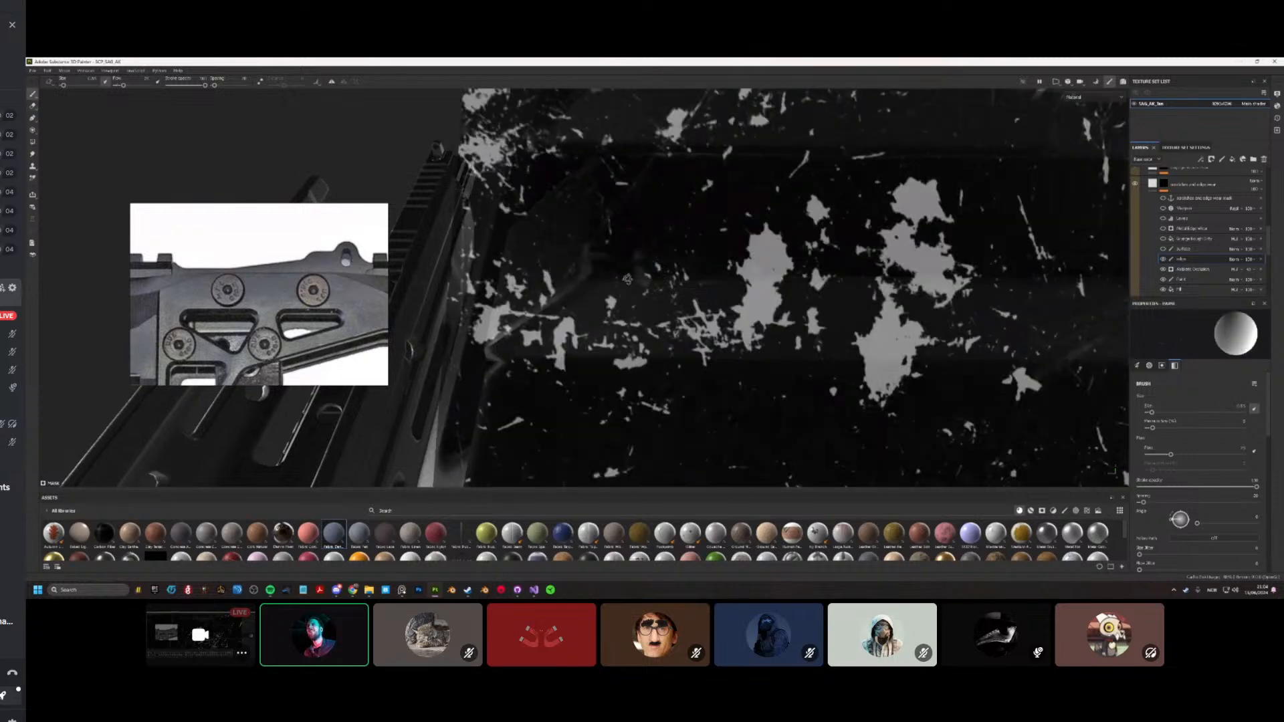
middle_click_drag(641, 332, 678, 270, "alt")
middle_click_drag(591, 306, 589, 308, "alt")
left_click_drag(589, 308, 583, 328, "alt")
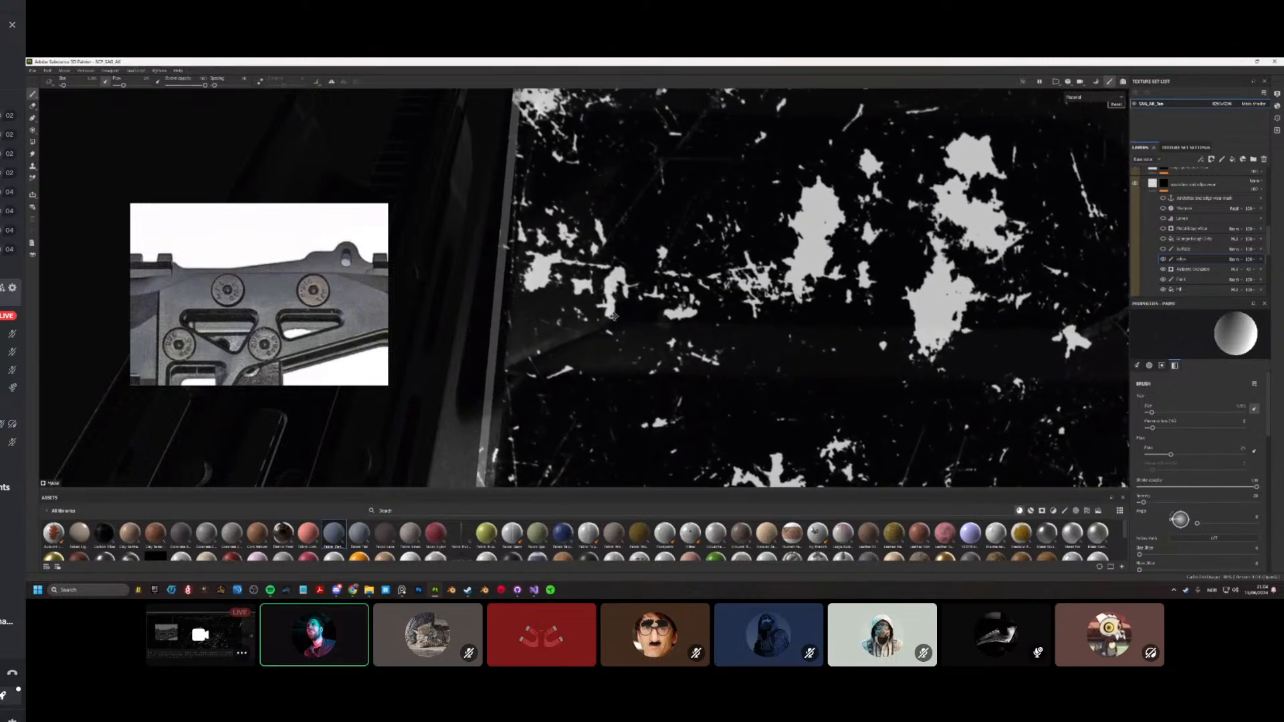
mouse_move(622, 335)
right_mouse_down("shift")
mouse_move(588, 326)
mouse_move(623, 312)
right_mouse_up("shift")
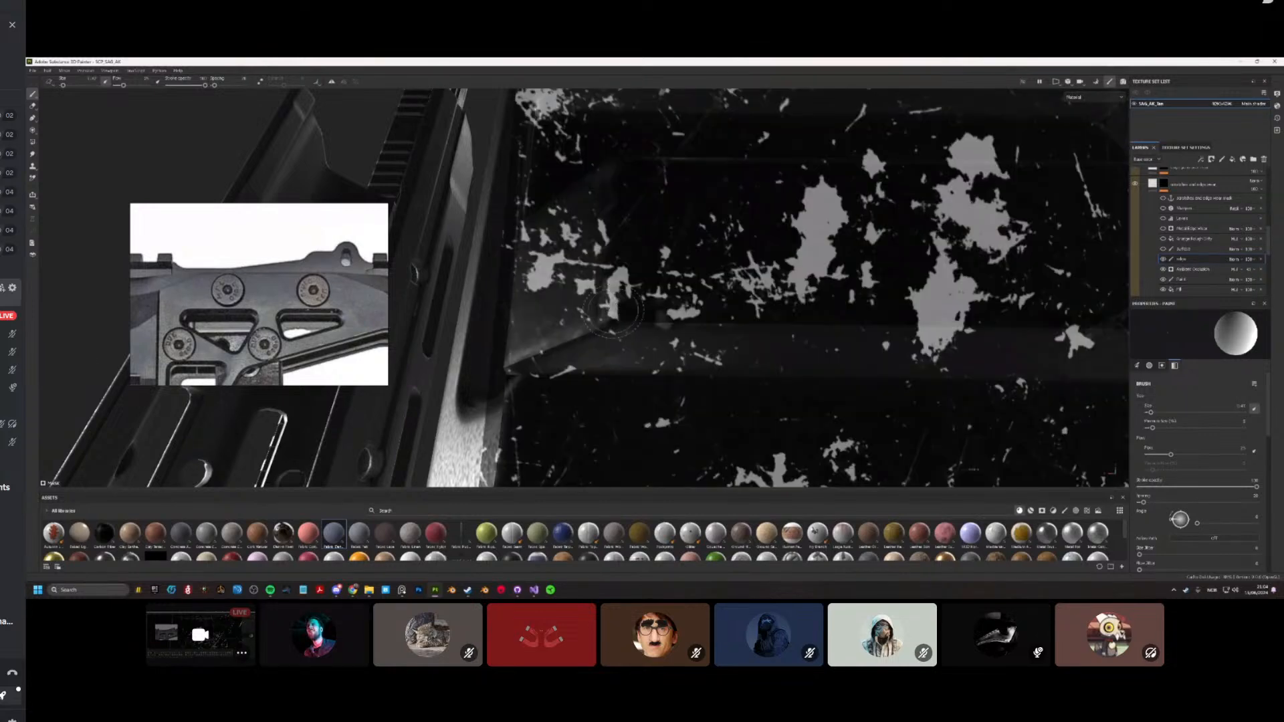
key("m")
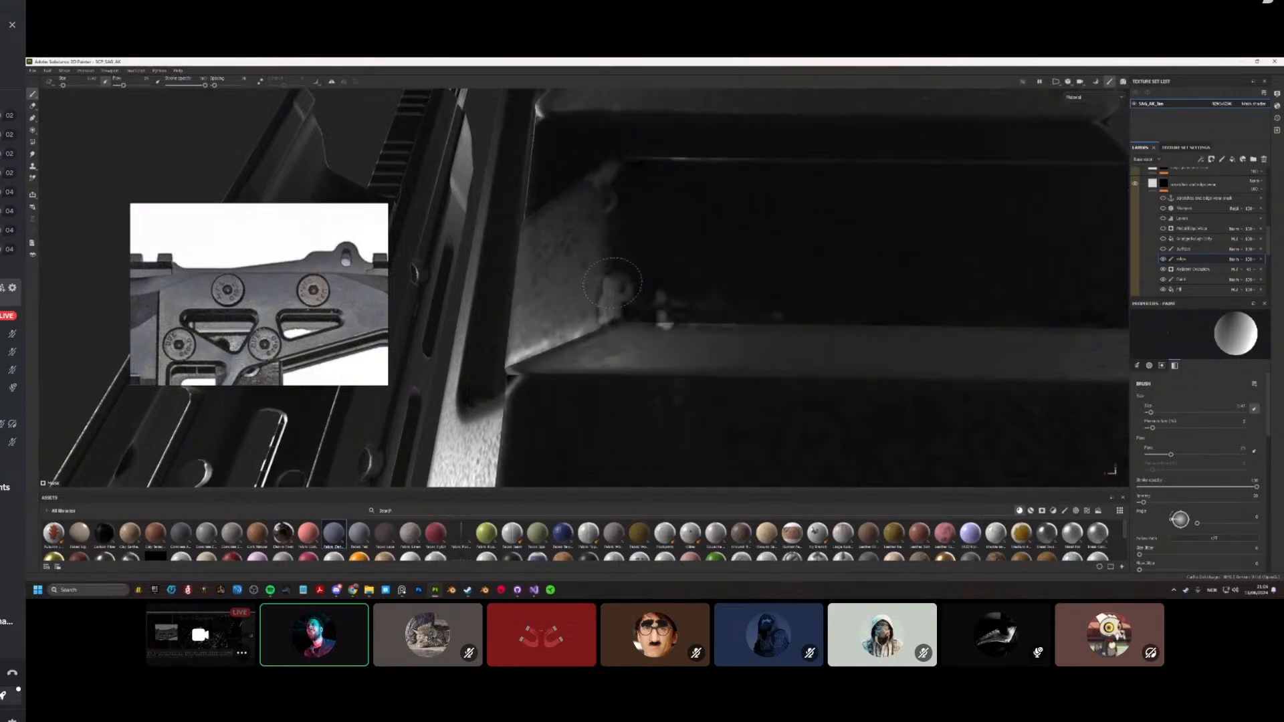
mouse_move(617, 267)
left_mouse_down()
mouse_move(595, 241)
mouse_move(742, 267)
mouse_move(616, 291)
mouse_move(612, 260)
mouse_move(808, 256)
mouse_move(851, 270)
mouse_move(769, 271)
left_mouse_up()
key("e")
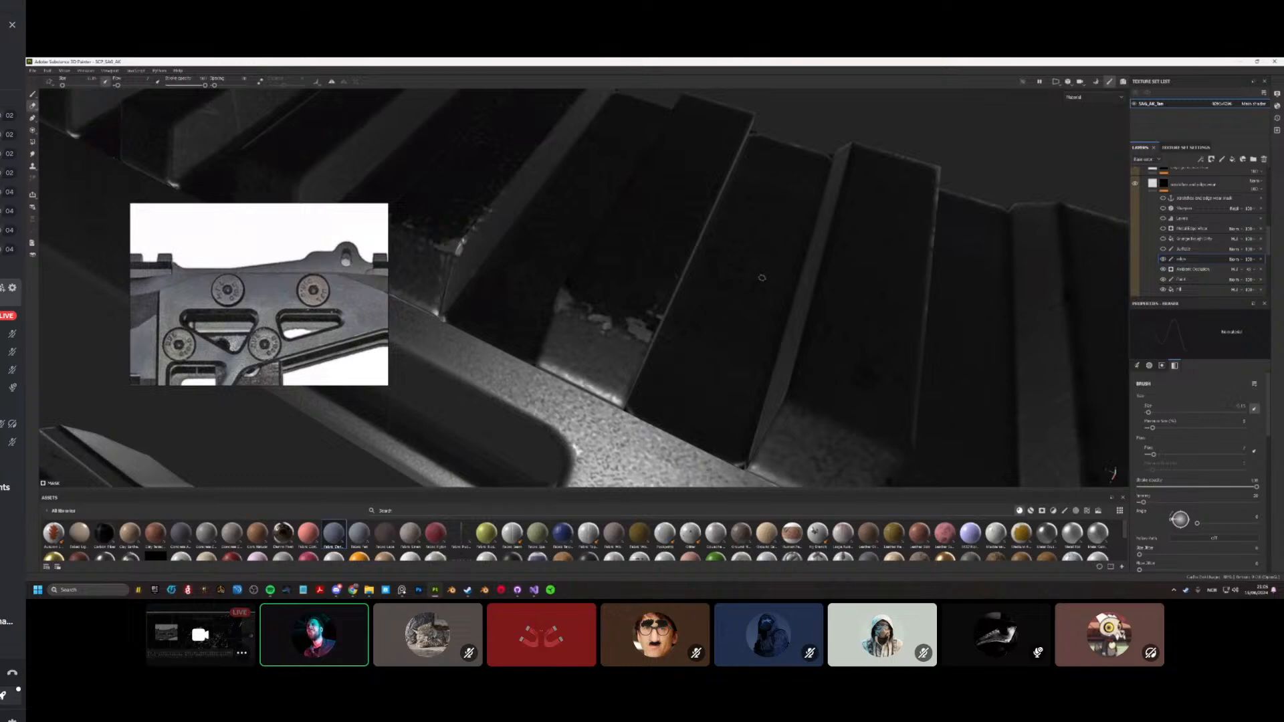
Step: Add stencilled chips to the end-face edges of the next rail teeth and soften the excess with a larger Eraser
mouse_move(490, 274)
left_mouse_down("alt")
mouse_move(447, 256)
mouse_move(443, 232)
mouse_move(462, 256)
mouse_move(492, 252)
mouse_move(619, 215)
mouse_move(748, 309)
left_mouse_up("alt")
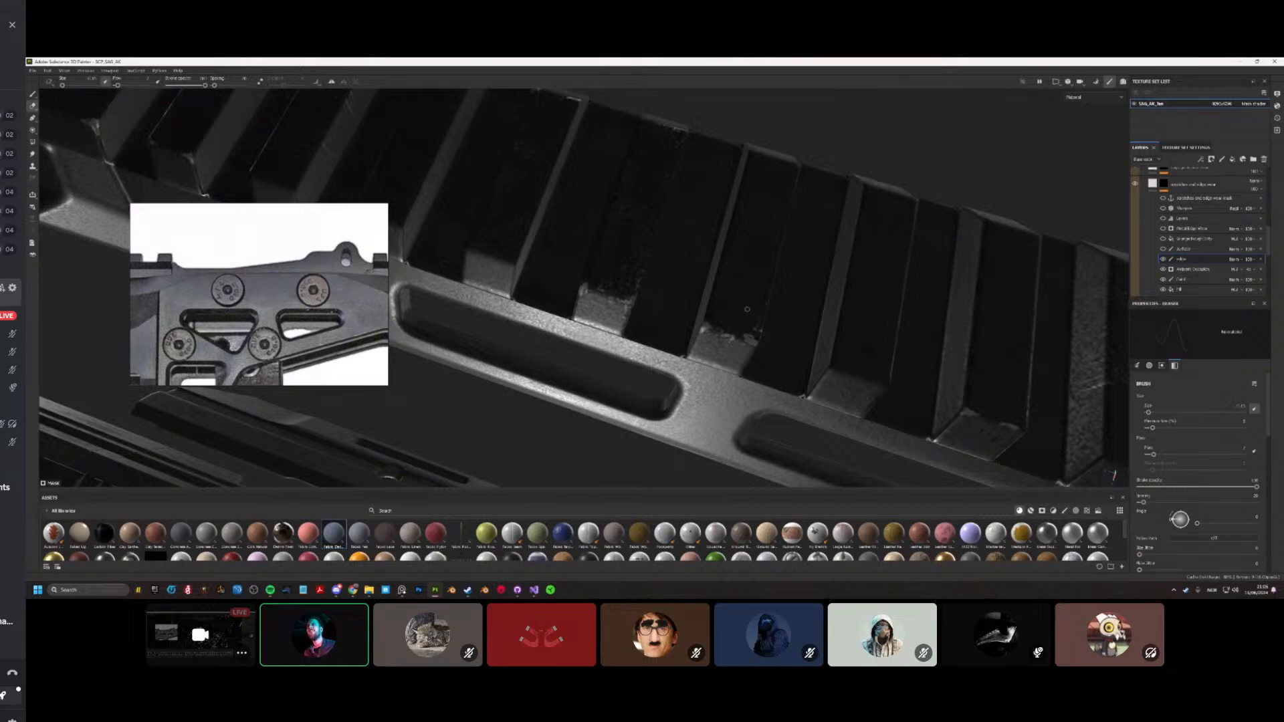
key("1")
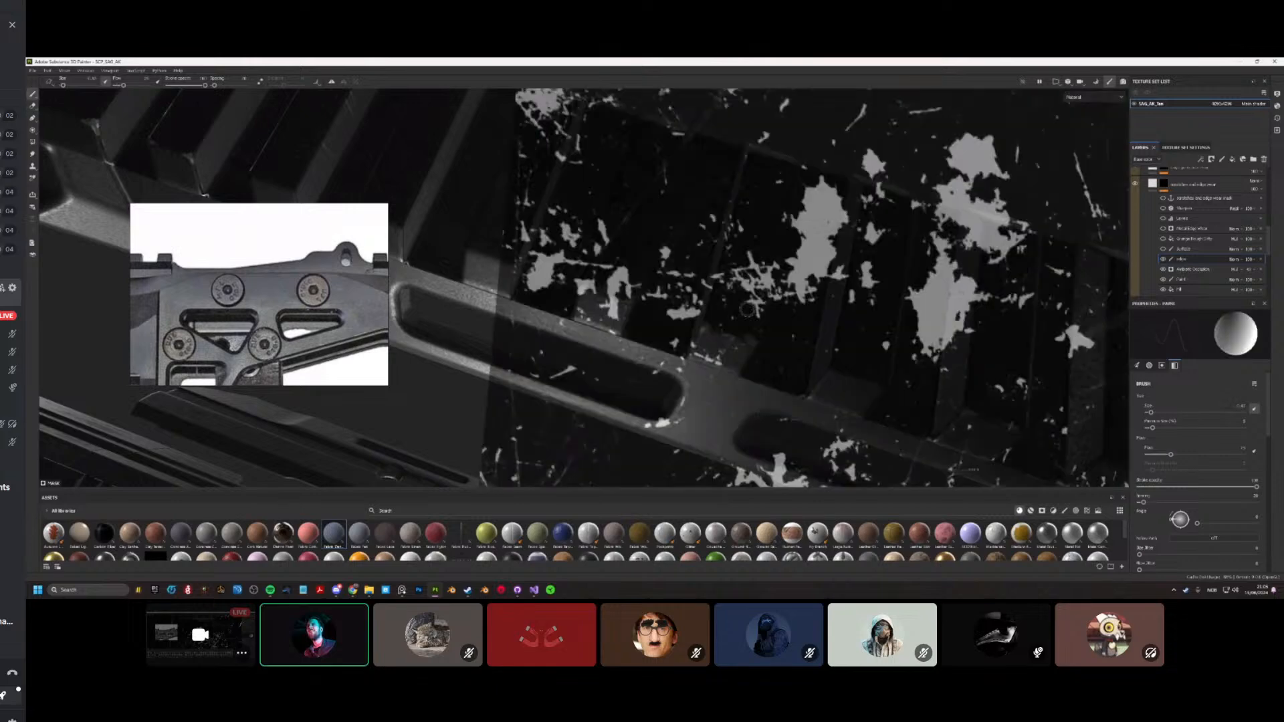
mouse_move(763, 342)
left_mouse_down("alt")
mouse_move(705, 314)
mouse_move(671, 315)
mouse_move(718, 281)
left_mouse_up("alt")
key("2")
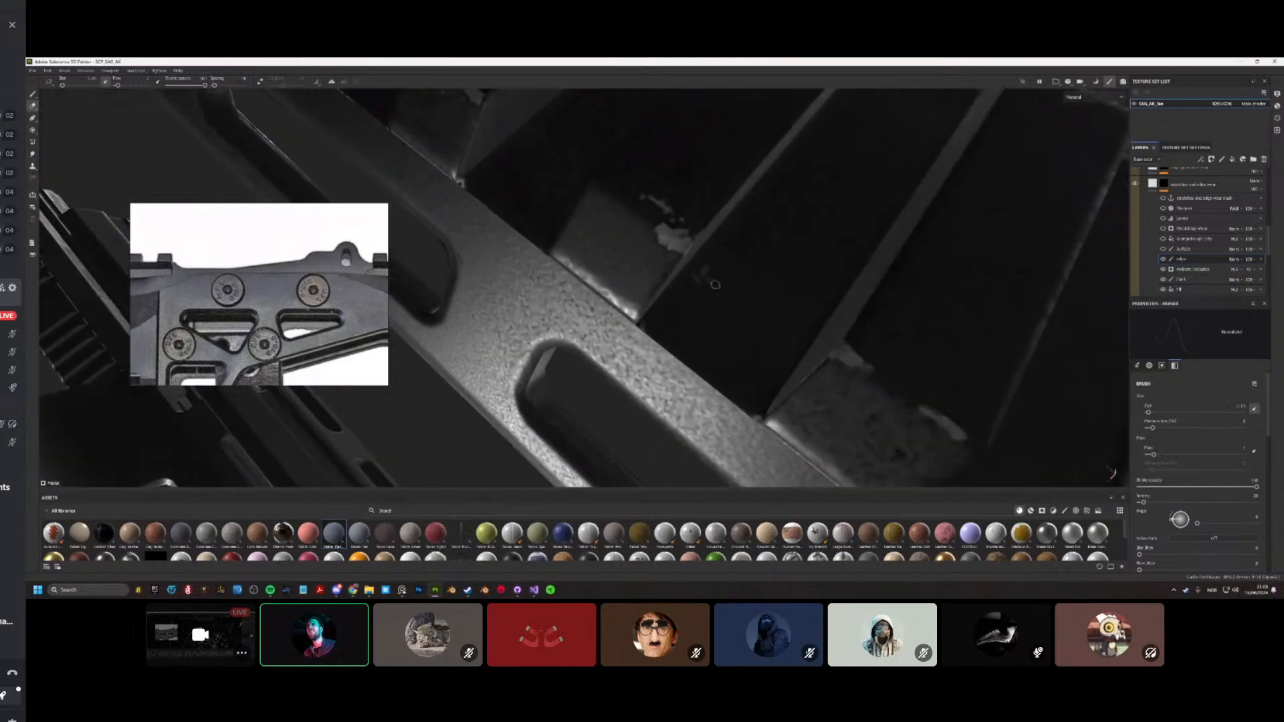
right_click_drag(709, 284, 724, 284, "ctrl")
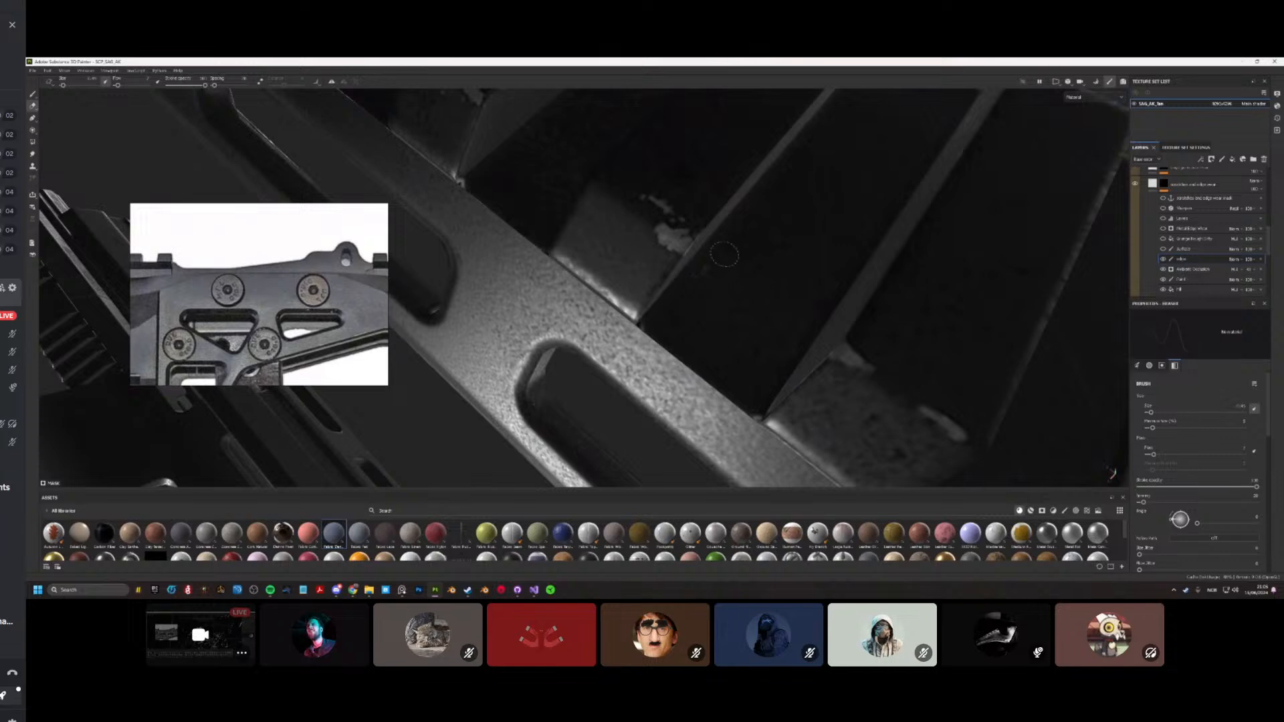
left_click_drag(702, 285, 807, 295, "alt")
left_click_drag(628, 230, 685, 232)
scroll(658, 229, "down", 12)
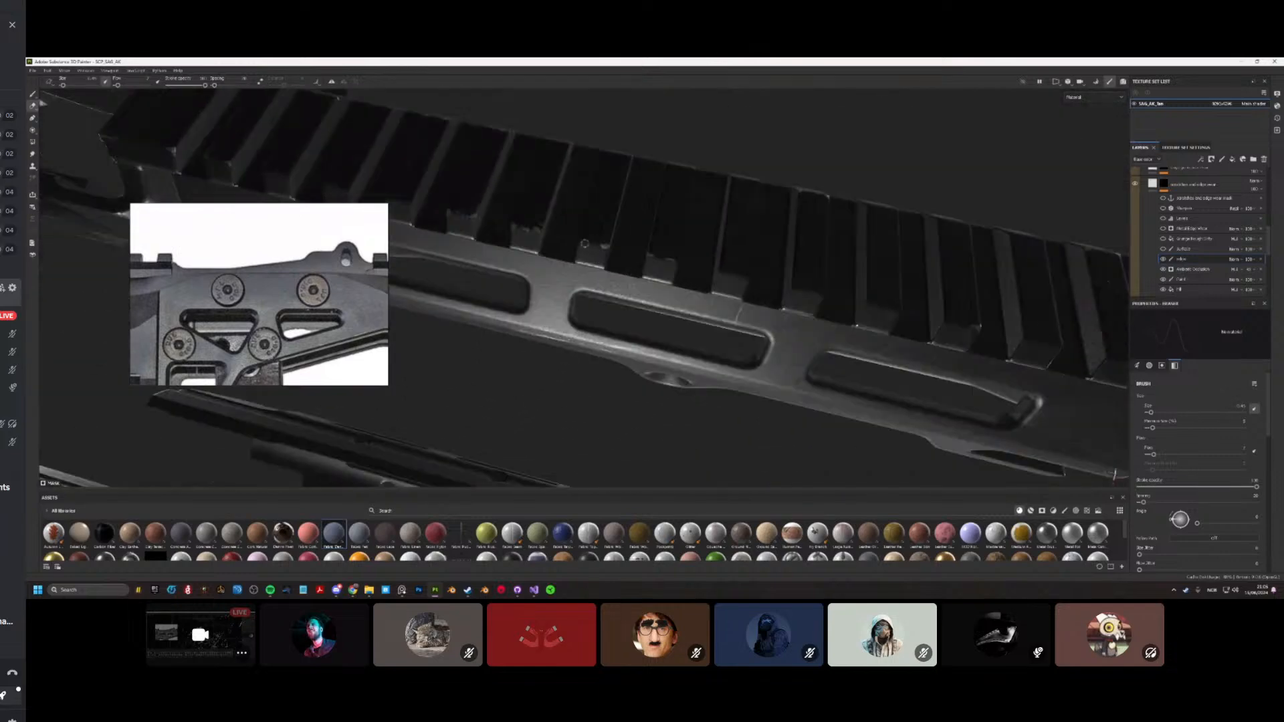
Step: Paint stencilled chips on the top corner of an unworn tooth's end face further along the rail and erase the excess
scroll(658, 229, "down", 4)
middle_click_drag(576, 201, 612, 132, "alt")
scroll(612, 132, "up", 12)
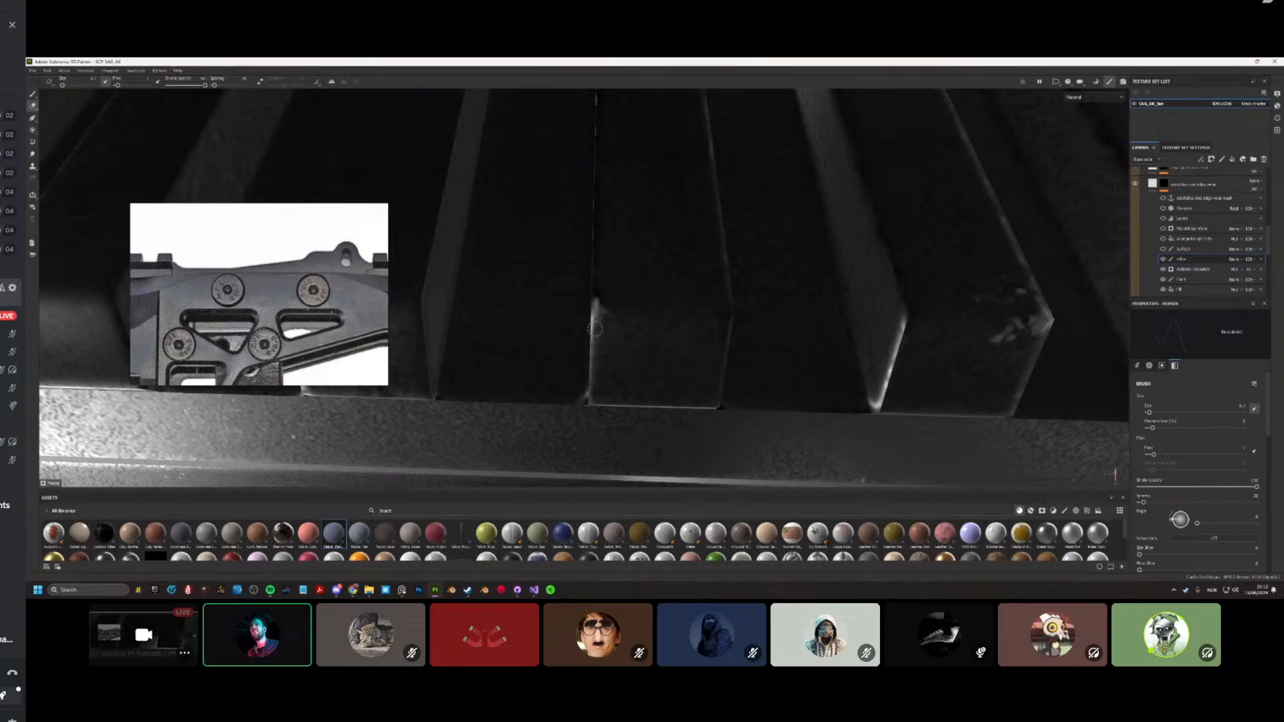
key("1")
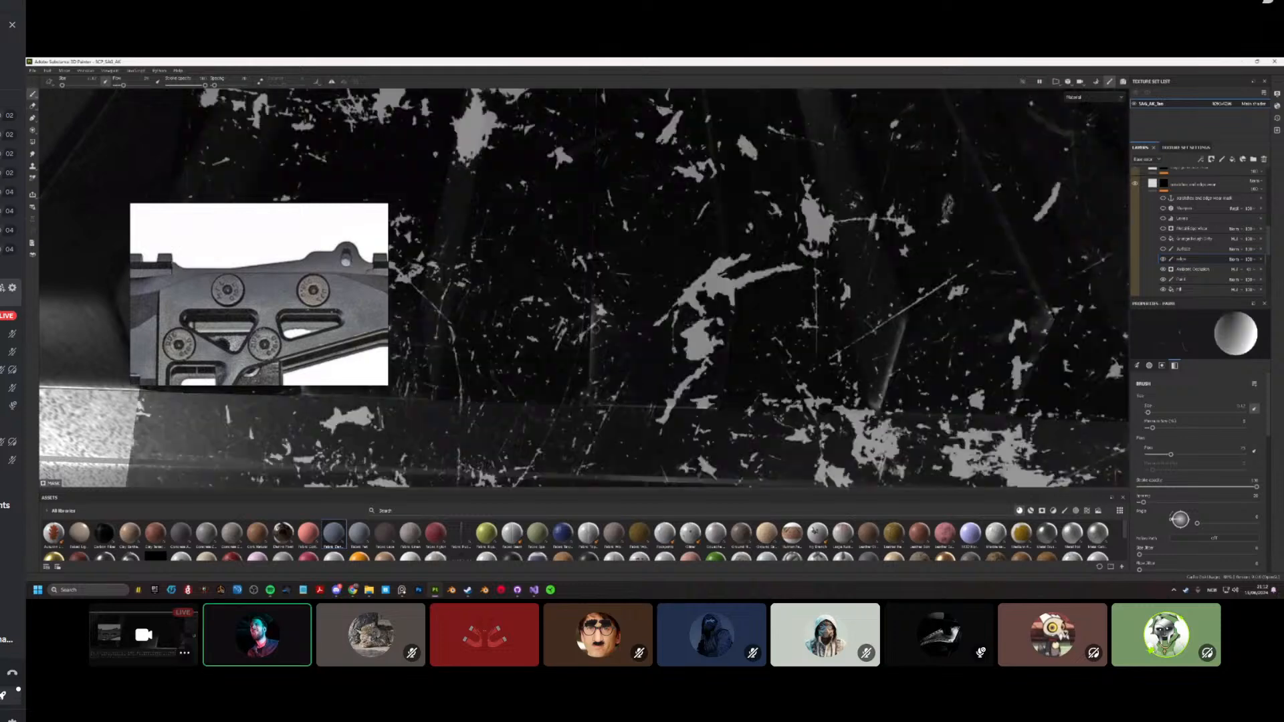
scroll(597, 326, "down", 2)
scroll(605, 325, "down", 2)
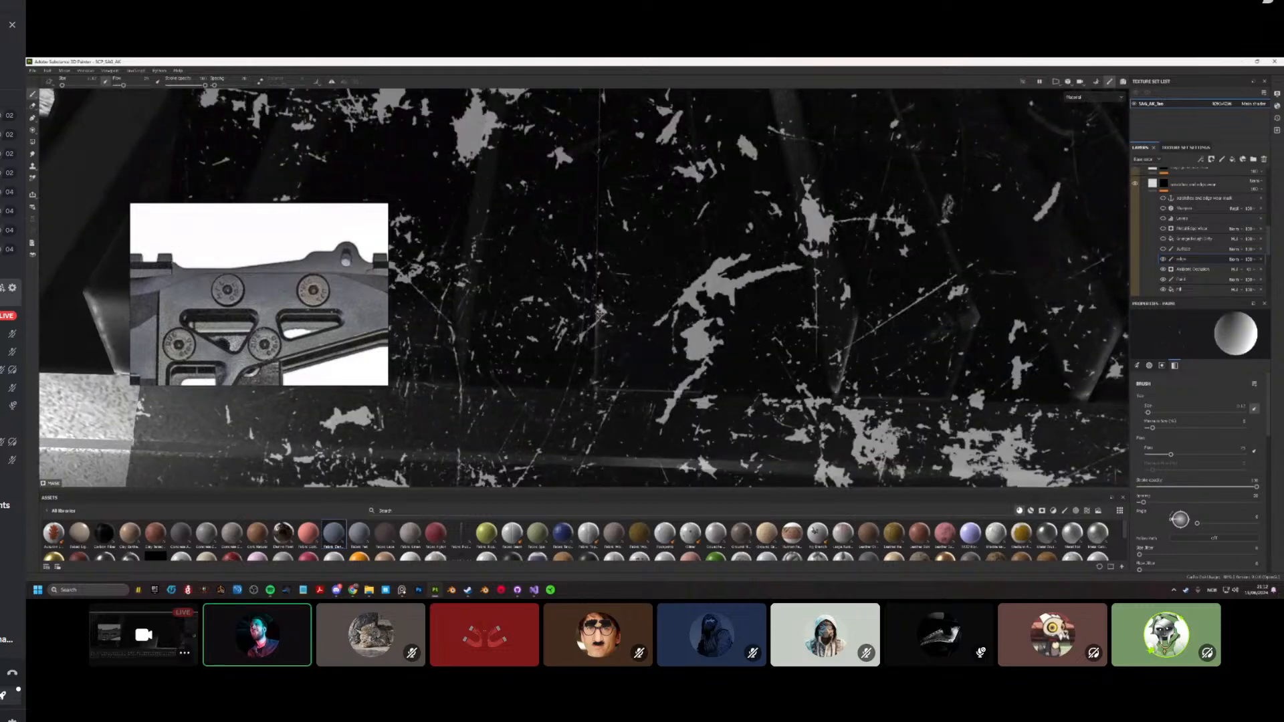
right_click(602, 307)
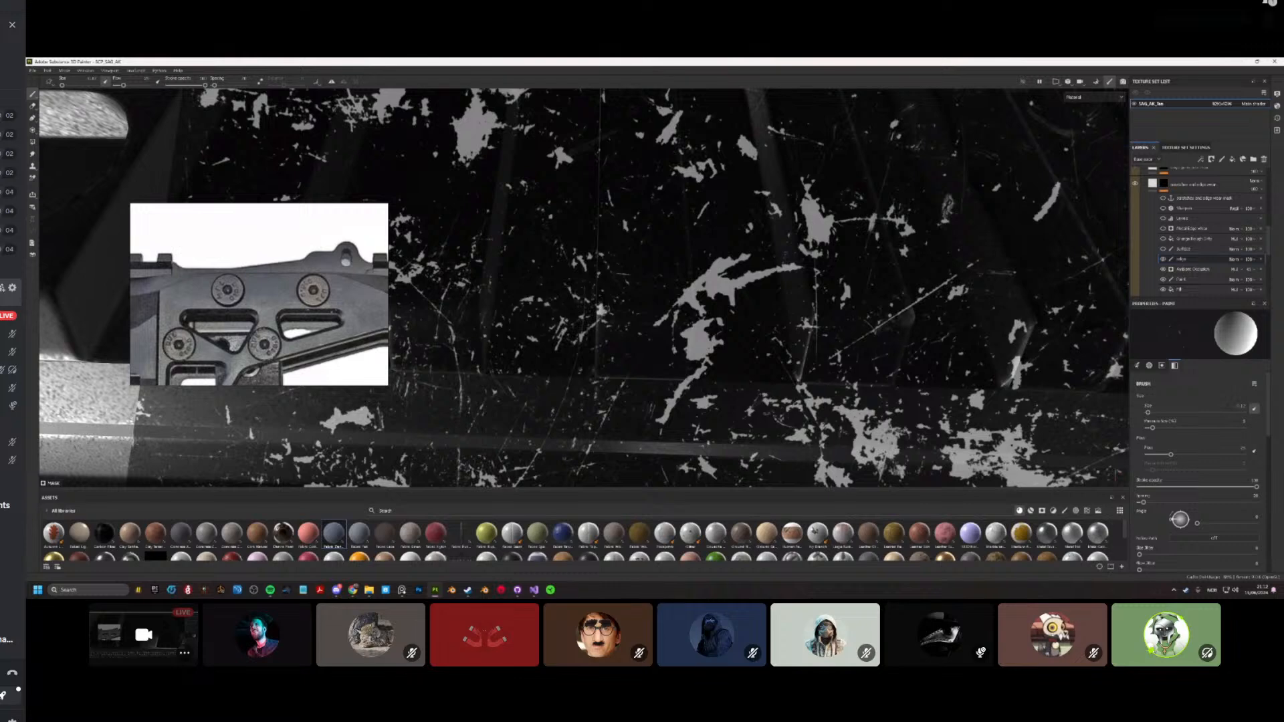
left_click_drag(604, 309, 602, 313)
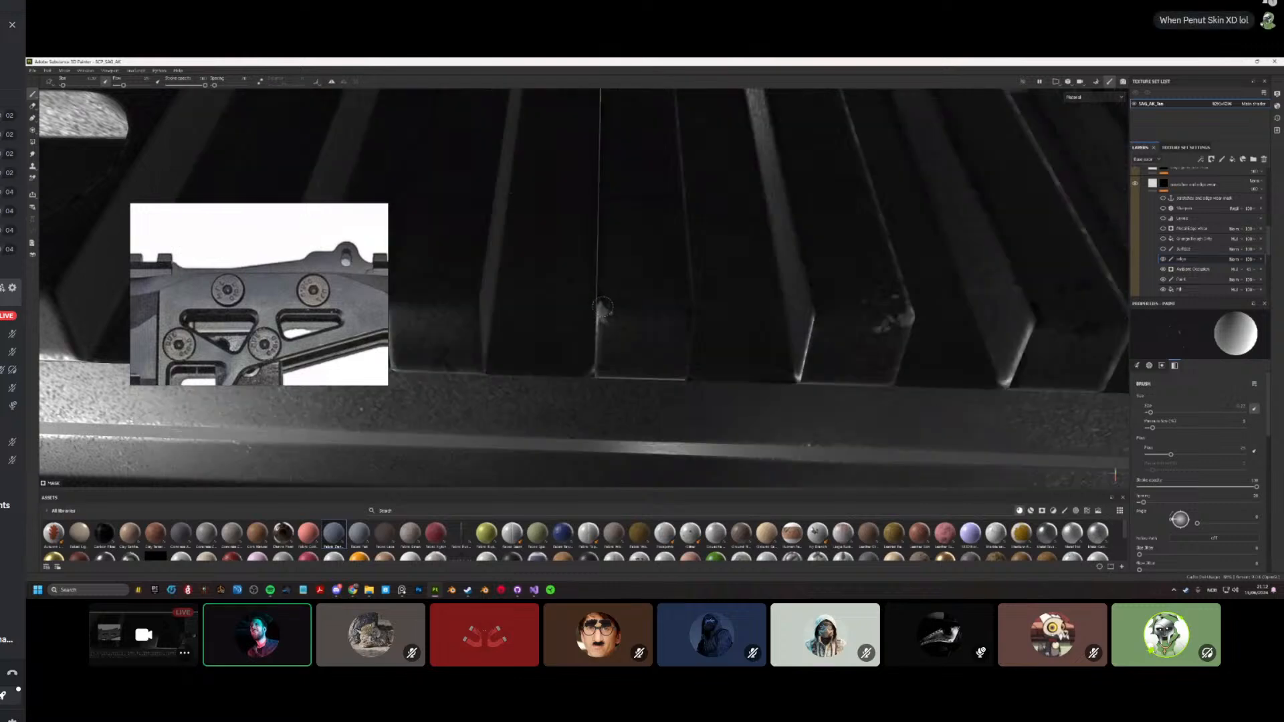
key("e")
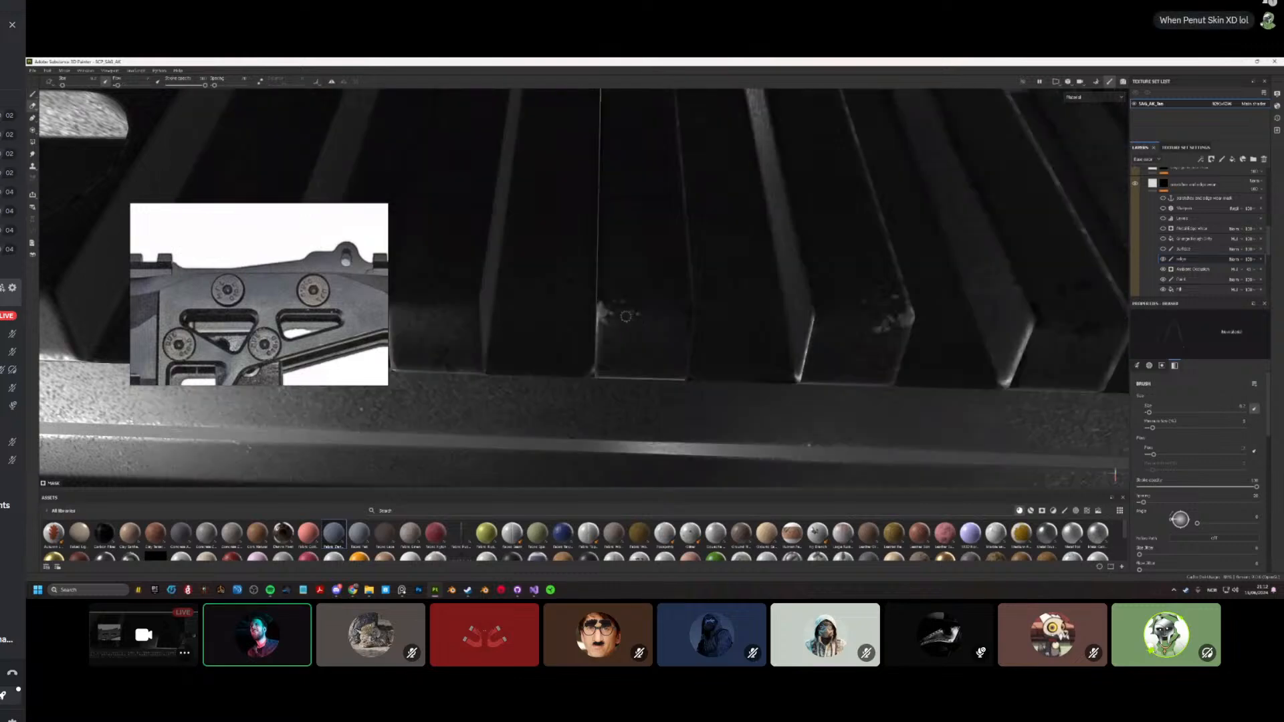
mouse_move(613, 318)
left_mouse_down("alt")
mouse_move(421, 356)
mouse_move(604, 321)
left_mouse_up("alt")
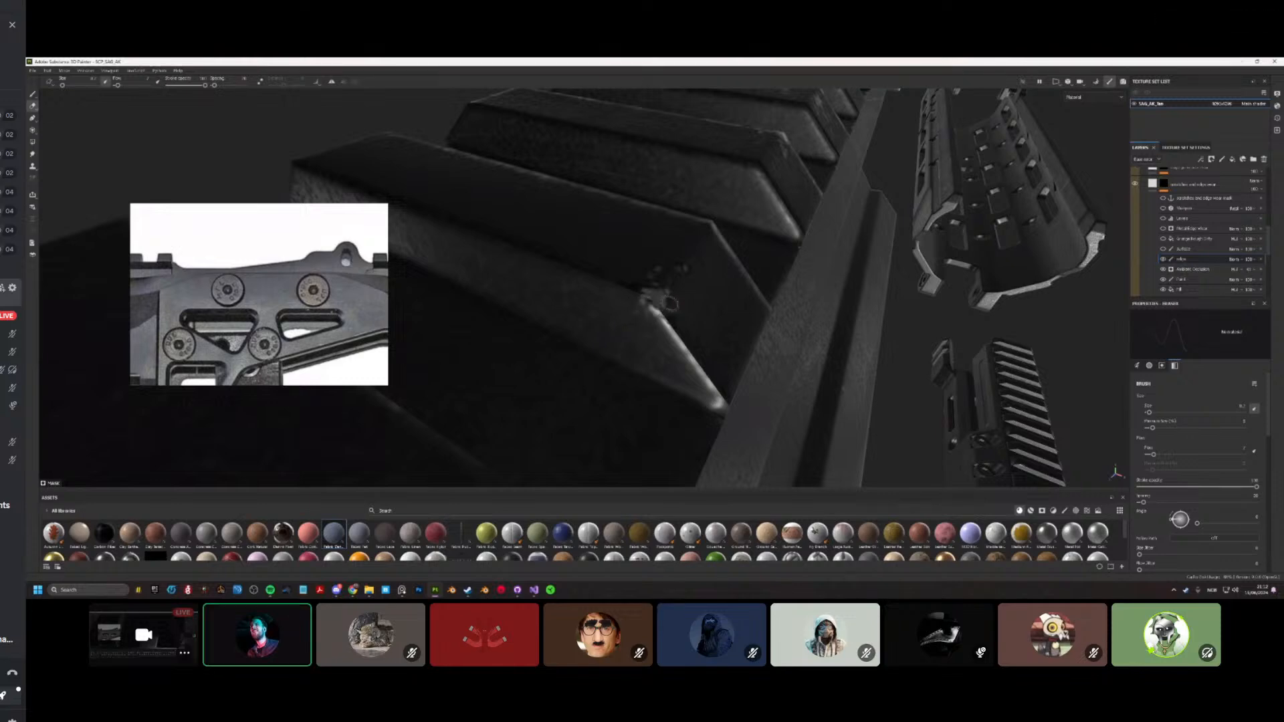
Step: Paint a small patch of stencilled chips midway along the top edge of the adjacent tooth's end face
left_click_drag(668, 304, 588, 321, "alt")
key("1")
left_click_drag(517, 302, 552, 301)
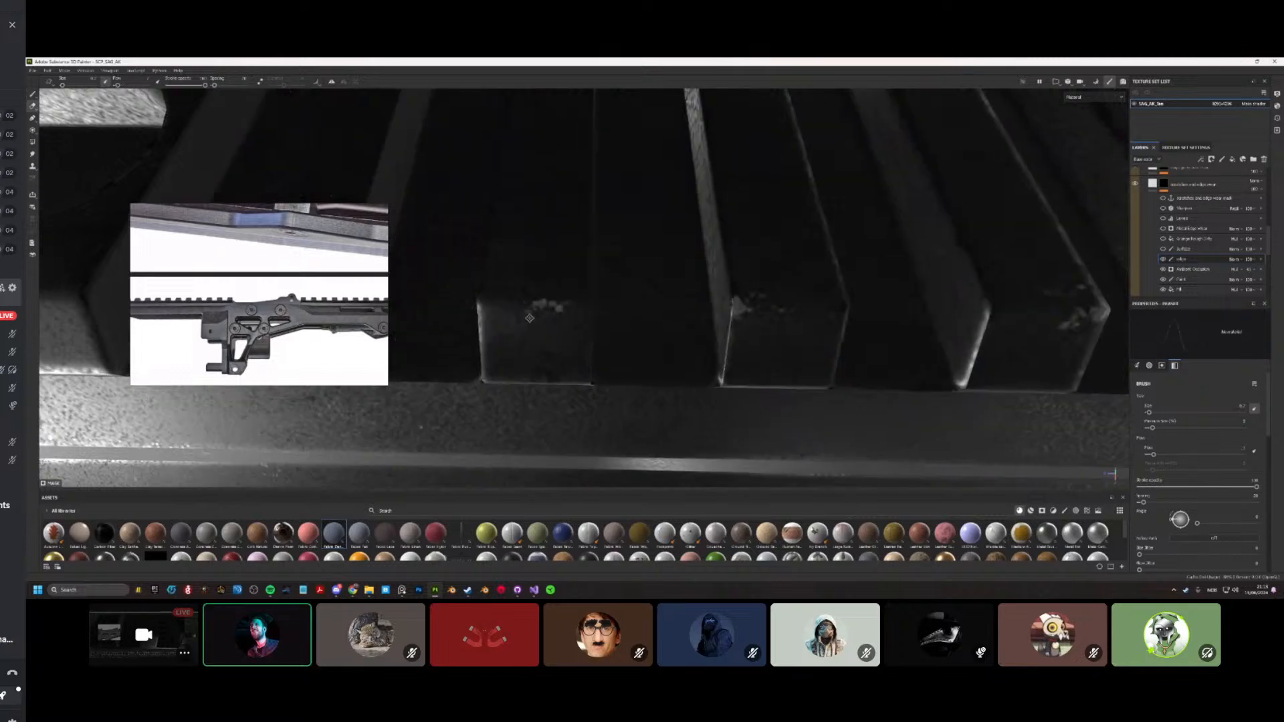
Step: Paint stencilled chips across both top corners of the last rail tooth's end face and thin them with the Eraser
scroll(609, 323, "down", 3)
left_click_drag(569, 318, 635, 323, "alt")
scroll(609, 323, "up", 3)
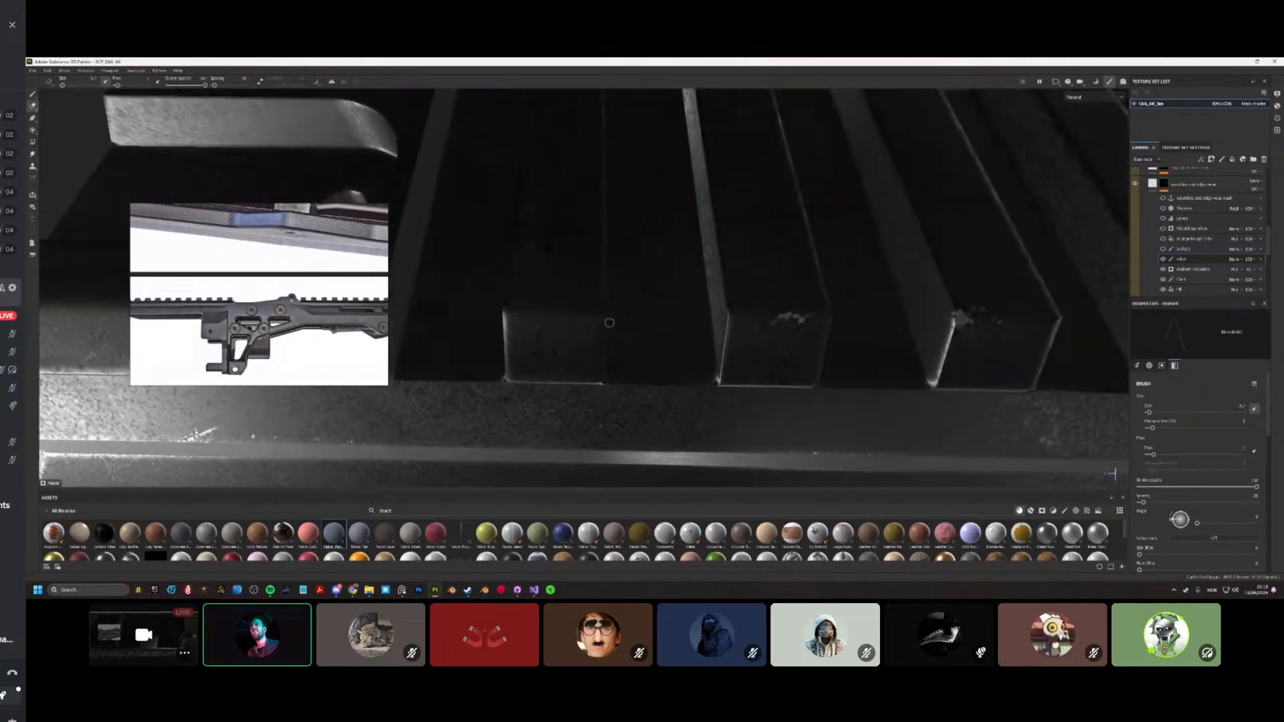
key("1")
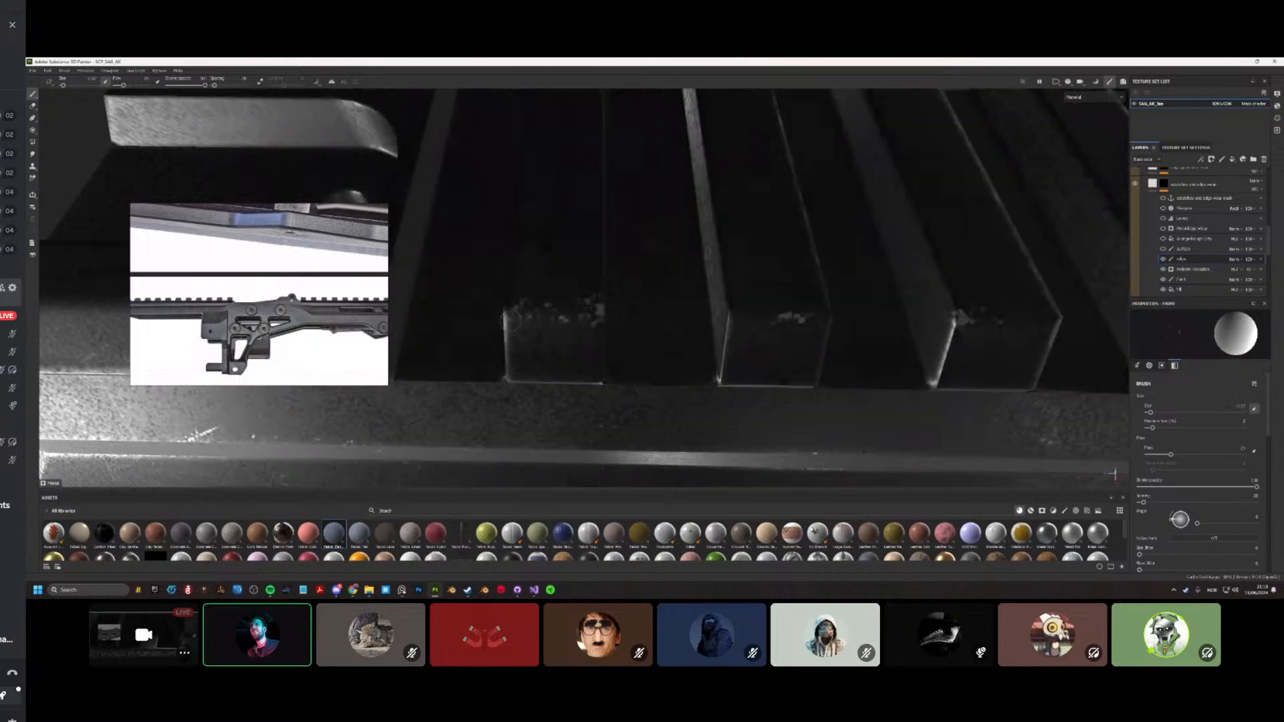
key("2")
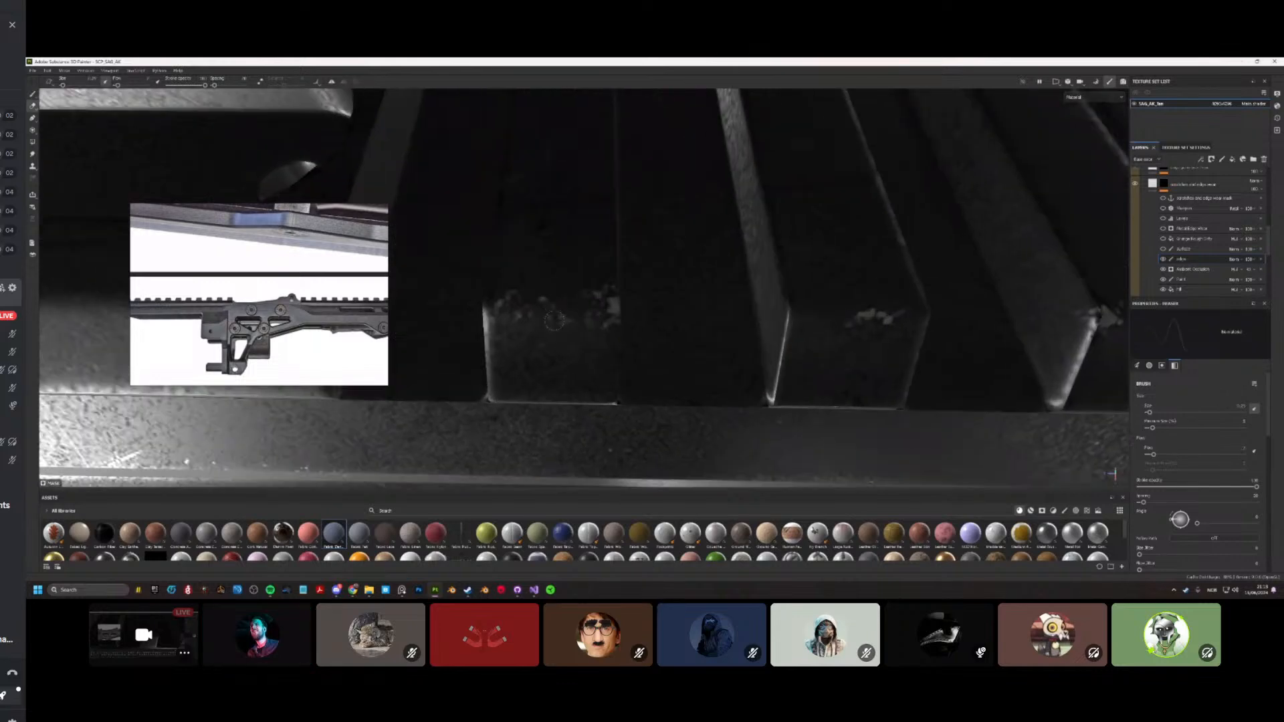
mouse_move(535, 316)
left_mouse_down("alt")
mouse_move(444, 444)
mouse_move(508, 314)
mouse_move(548, 286)
mouse_move(450, 477)
mouse_move(418, 480)
mouse_move(409, 461)
left_mouse_up("alt")
scroll(339, 350, "down", 2)
scroll(339, 350, "down", 3)
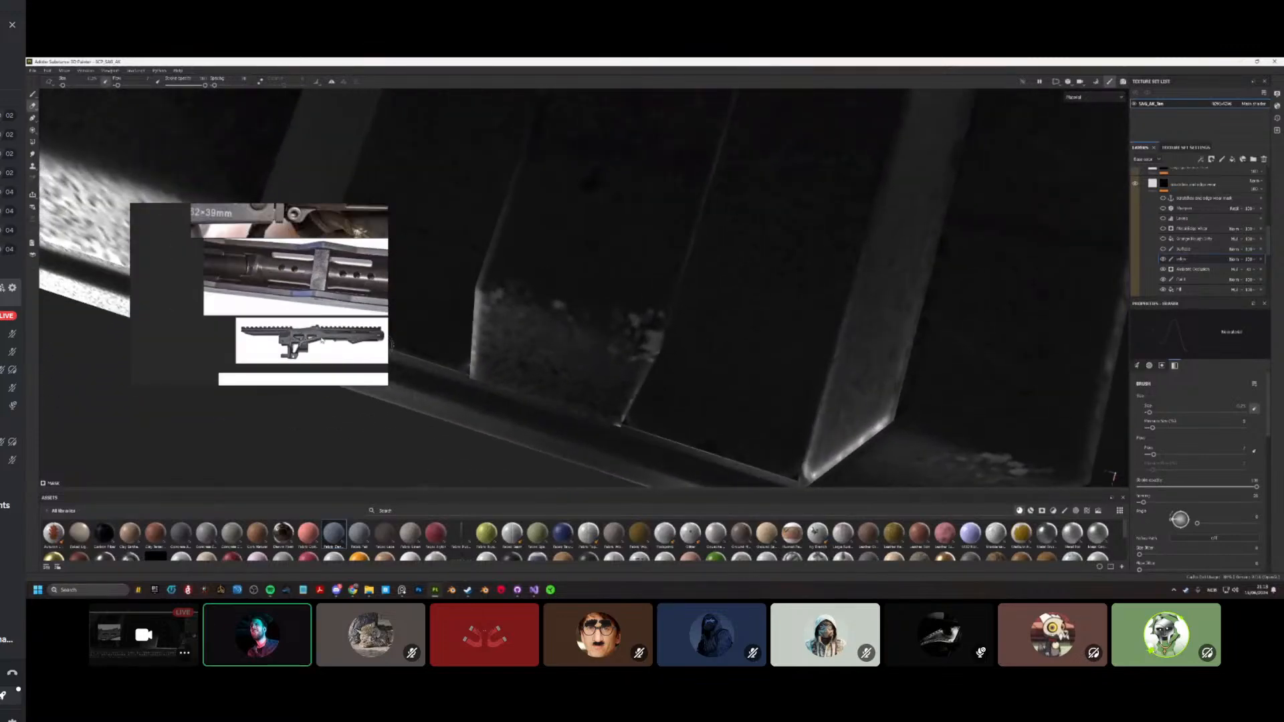
middle_click_drag(309, 341, 235, 339)
scroll(525, 317, "down", 4)
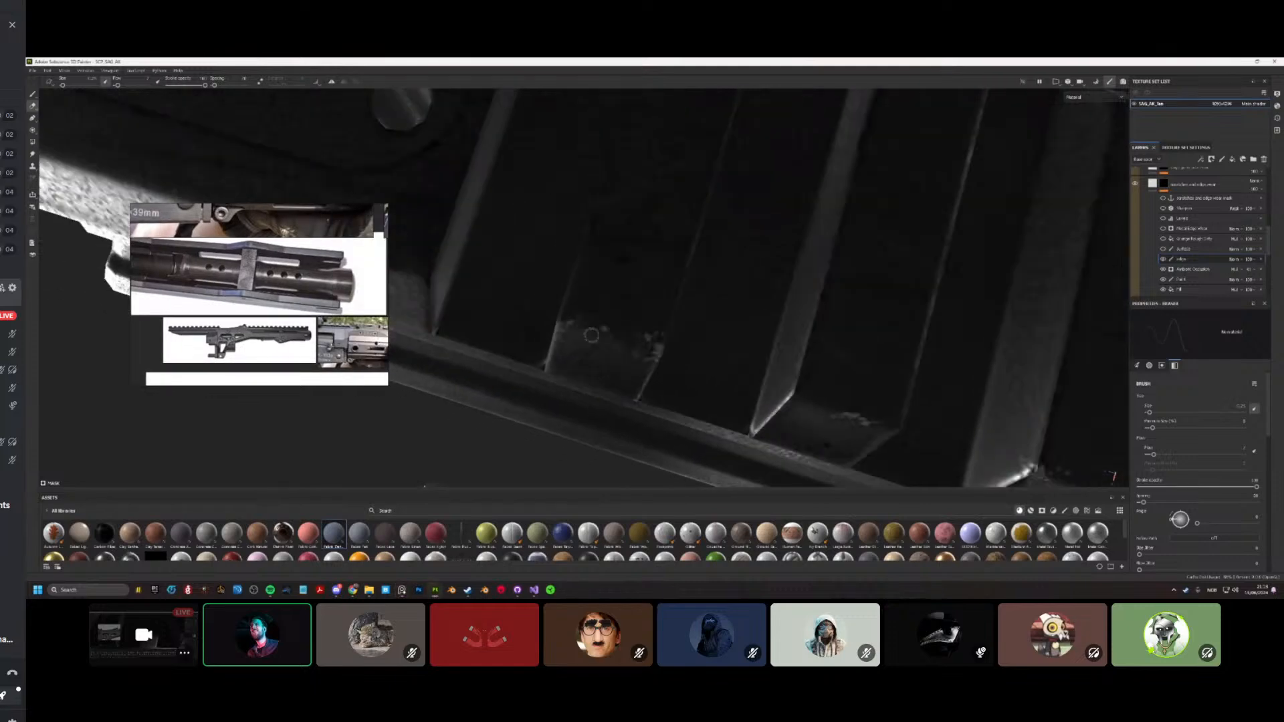
Step: Paint stencilled chips on the tooth-side corner of the long block at the rail's end and trim them with the Eraser
left_click_drag(535, 314, 668, 290, "alt")
scroll(629, 309, "up", 3)
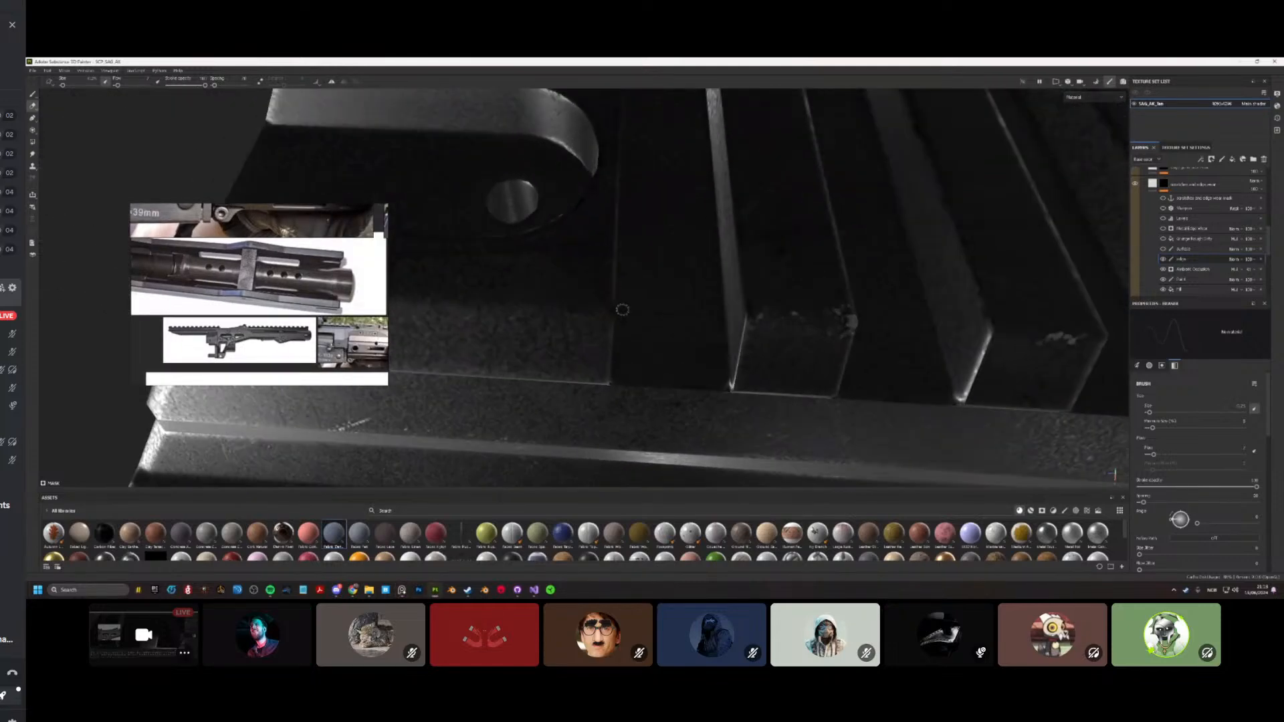
key("1")
mouse_move(592, 317)
left_mouse_down("alt")
mouse_move(684, 343)
mouse_move(683, 330)
mouse_move(682, 348)
mouse_move(580, 321)
mouse_move(666, 323)
mouse_move(589, 365)
mouse_move(510, 367)
mouse_move(591, 340)
mouse_move(570, 347)
left_mouse_up("alt")
key("e")
Step: Paint stencilled chips along the angled corner at the long block's outer end and erase parts of them
key("1")
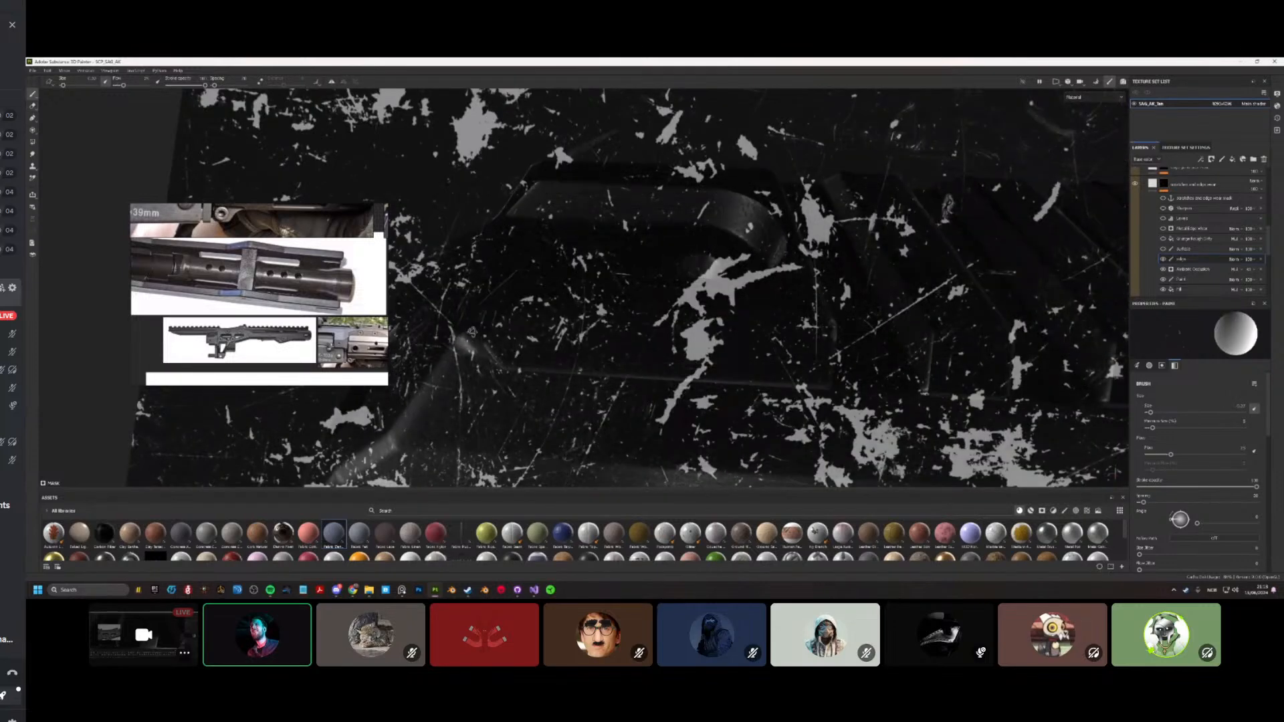
key("m")
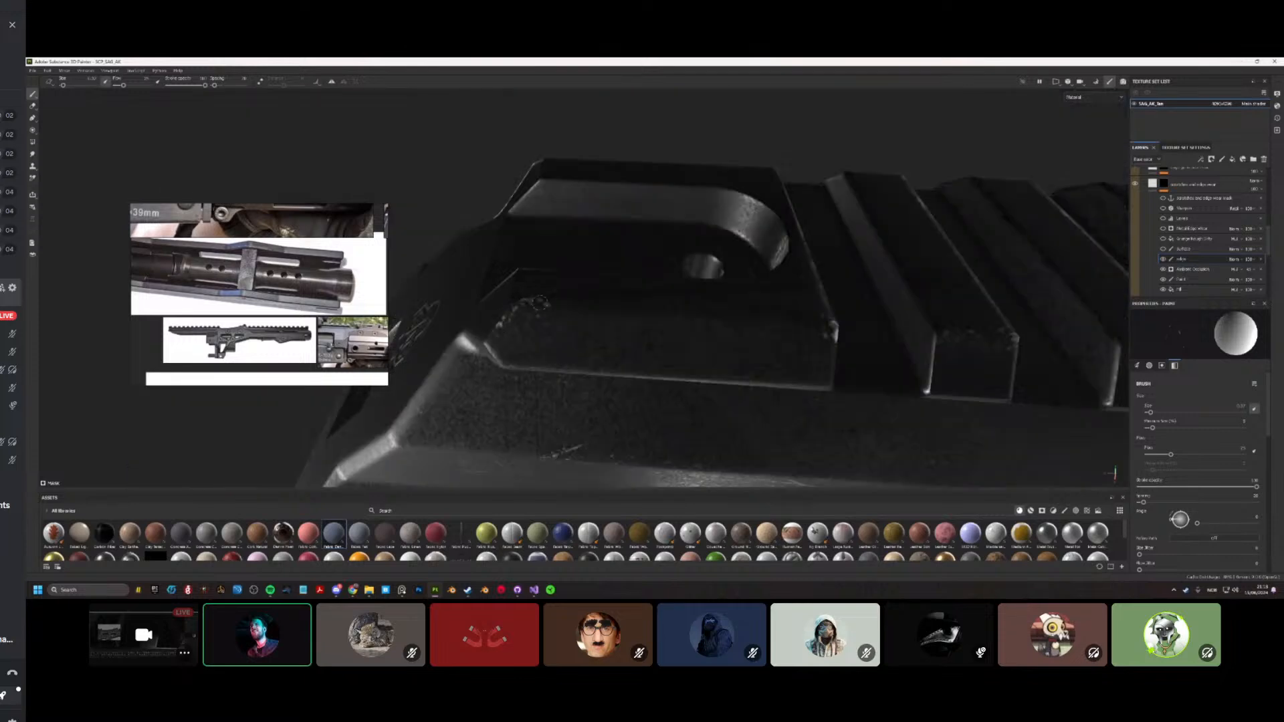
key("e")
left_click_drag(567, 309, 548, 311, "alt")
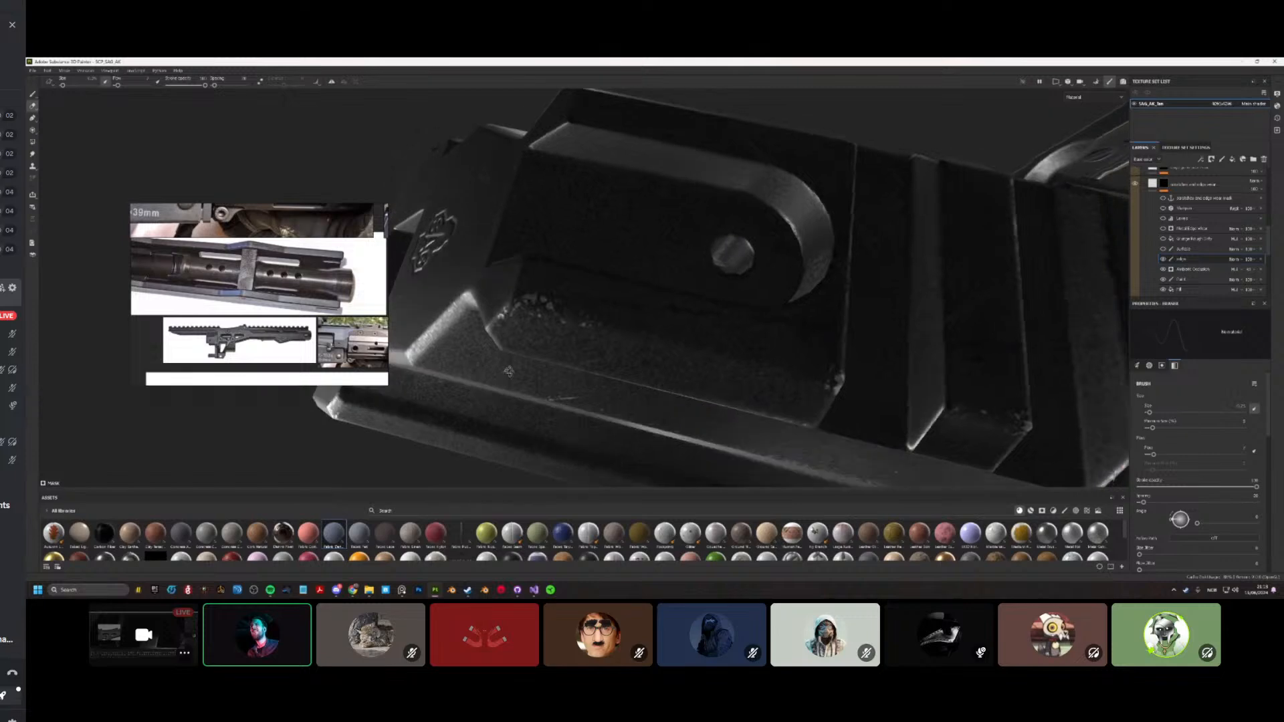
scroll(529, 313, "up", 3)
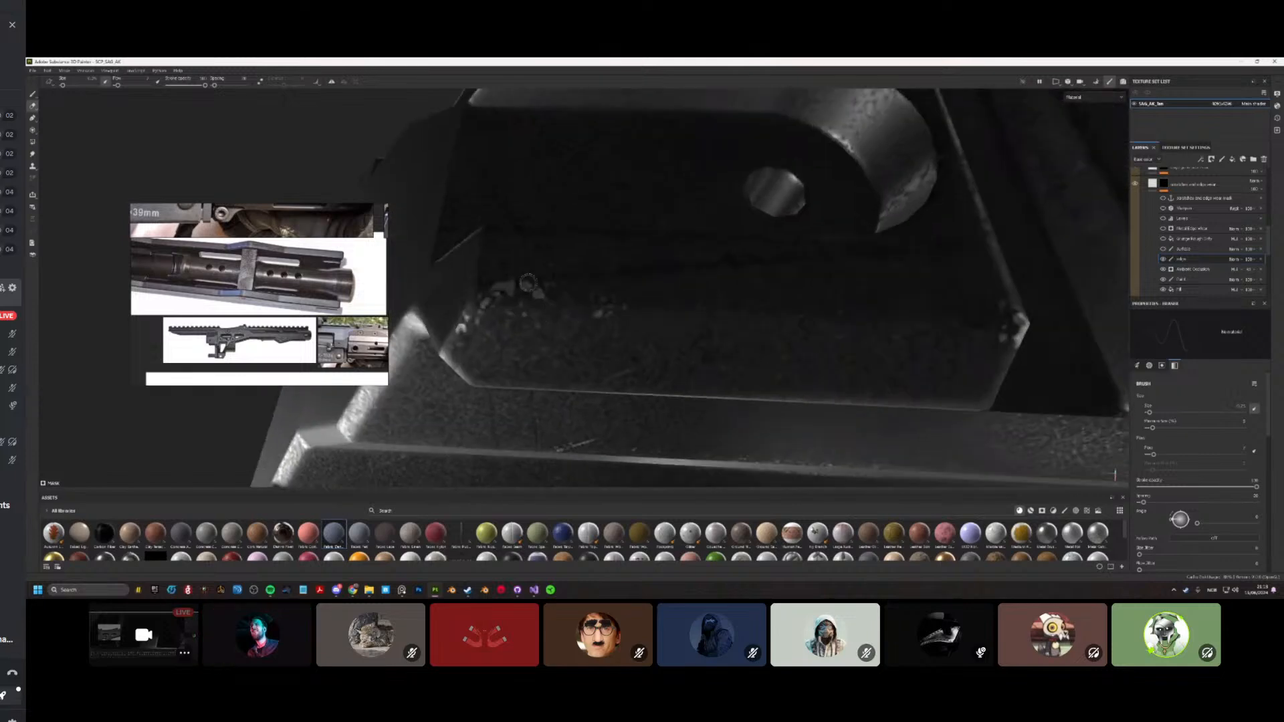
left_click_drag(535, 287, 626, 315, "alt")
Step: Paint stencilled chips along the lower edge and corners of the chassis end plate carrying the emblem, trimming them with the Eraser
key("1")
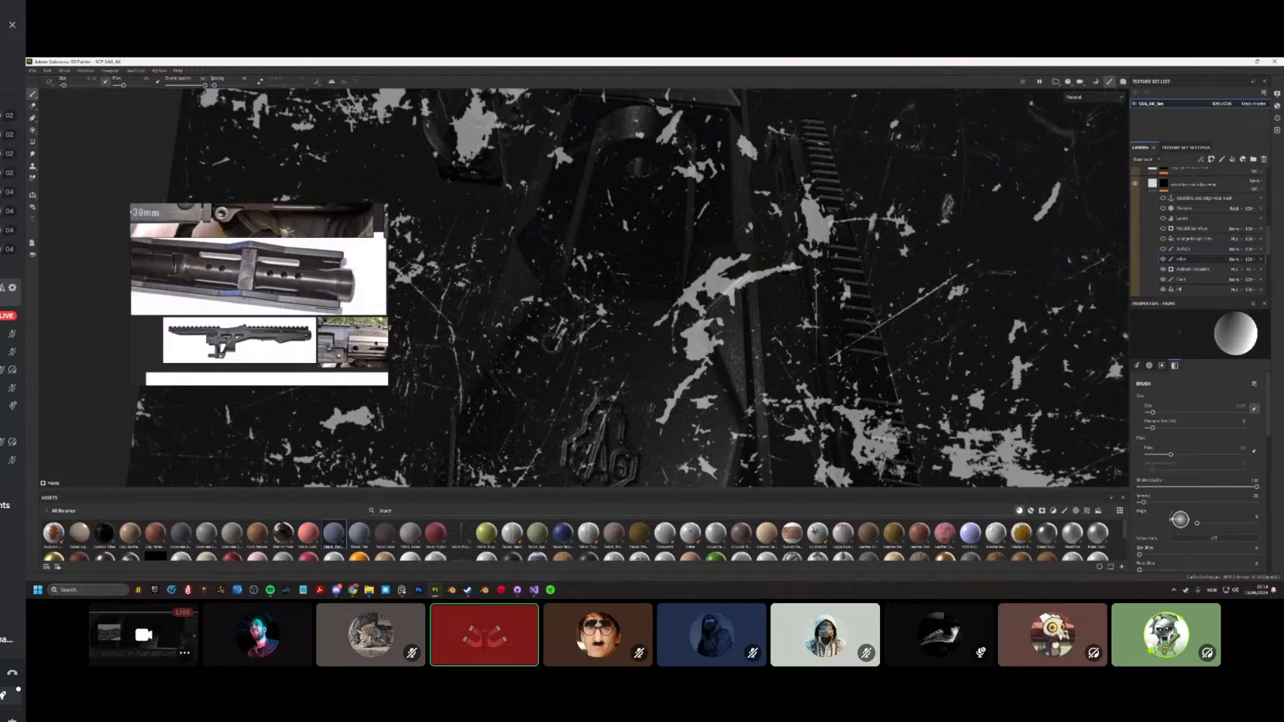
mouse_move(561, 330)
left_mouse_down()
mouse_move(681, 315)
mouse_move(604, 454)
left_mouse_up()
key("2")
key("1")
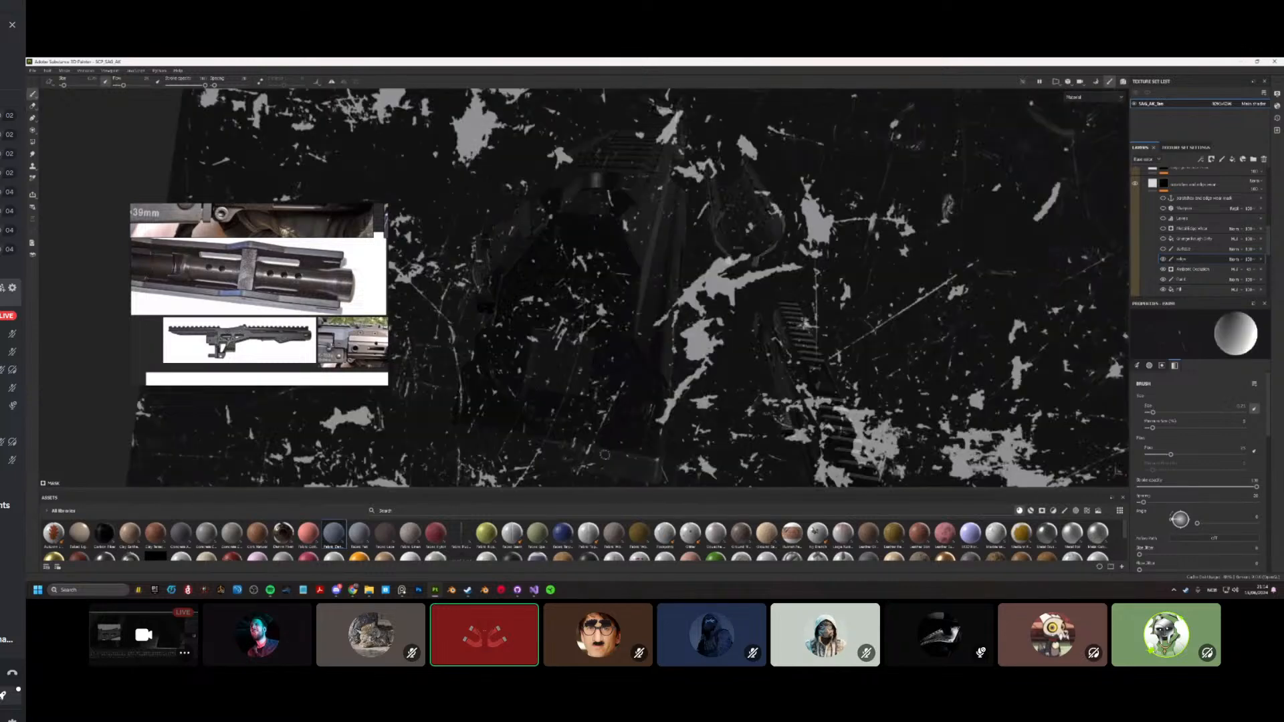
key("2")
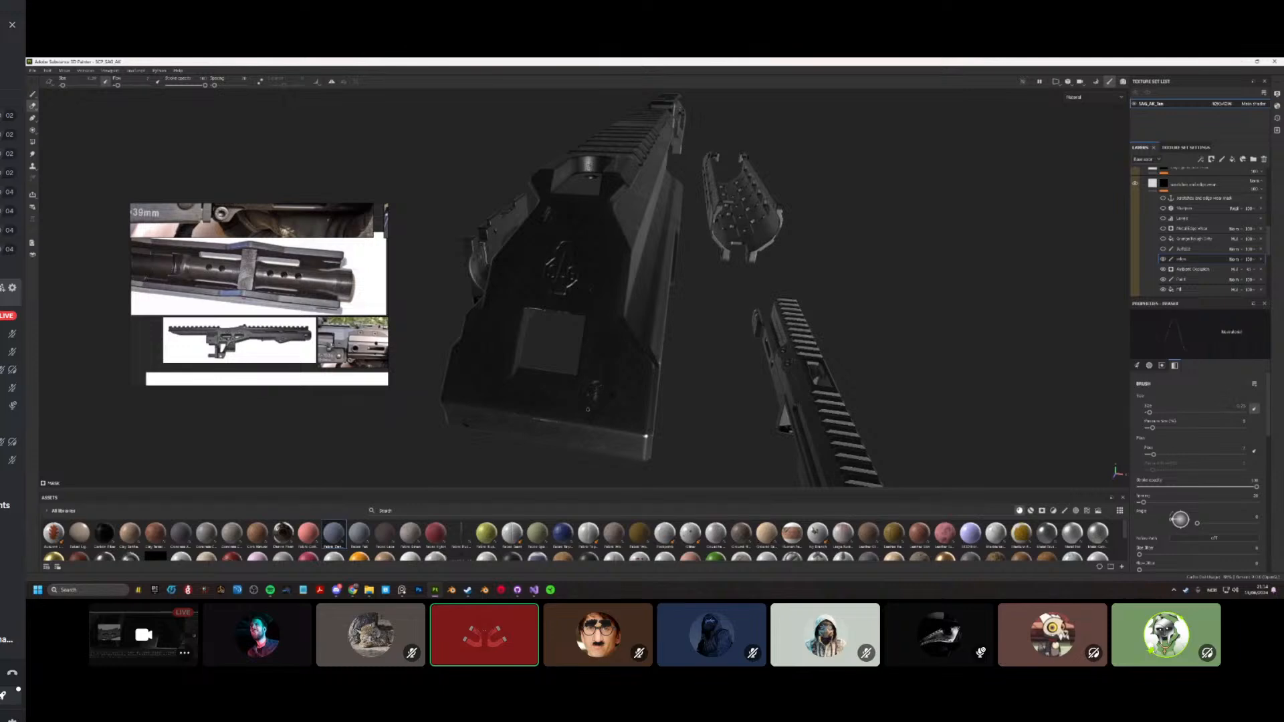
mouse_move(588, 408)
left_mouse_down("alt")
mouse_move(503, 425)
mouse_move(536, 470)
mouse_move(508, 457)
left_mouse_up("alt")
key("1")
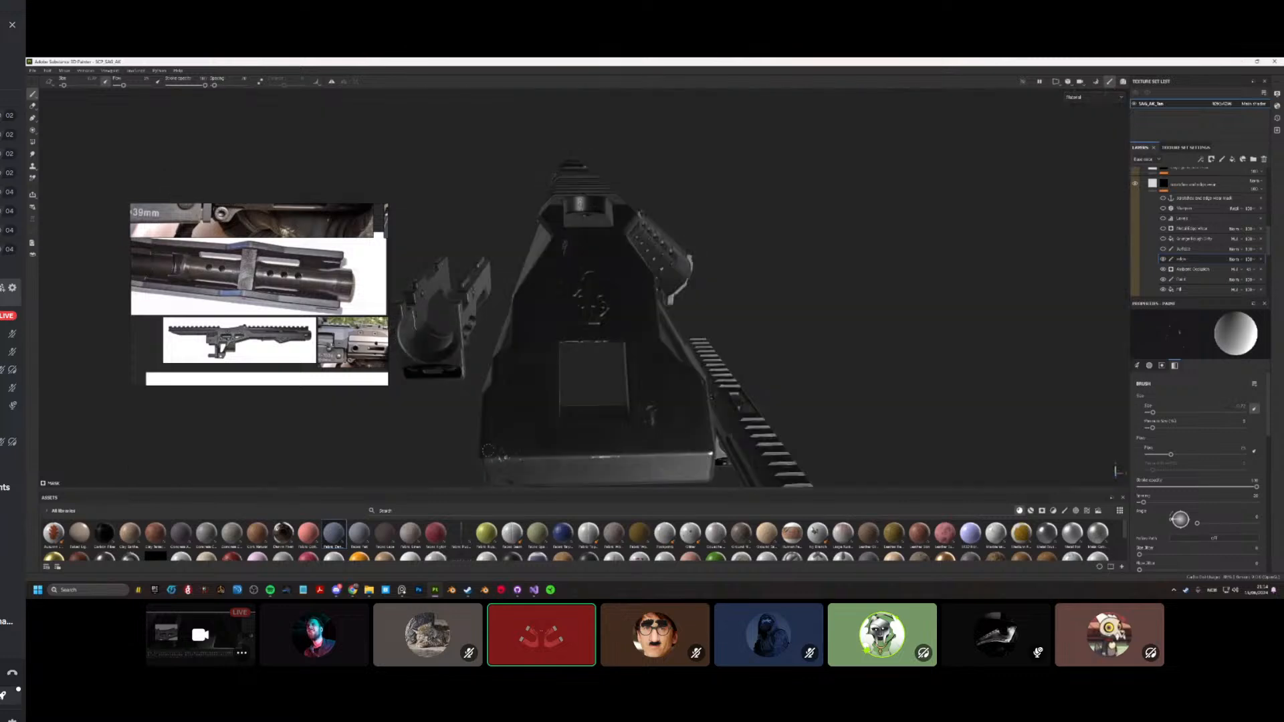
key("2")
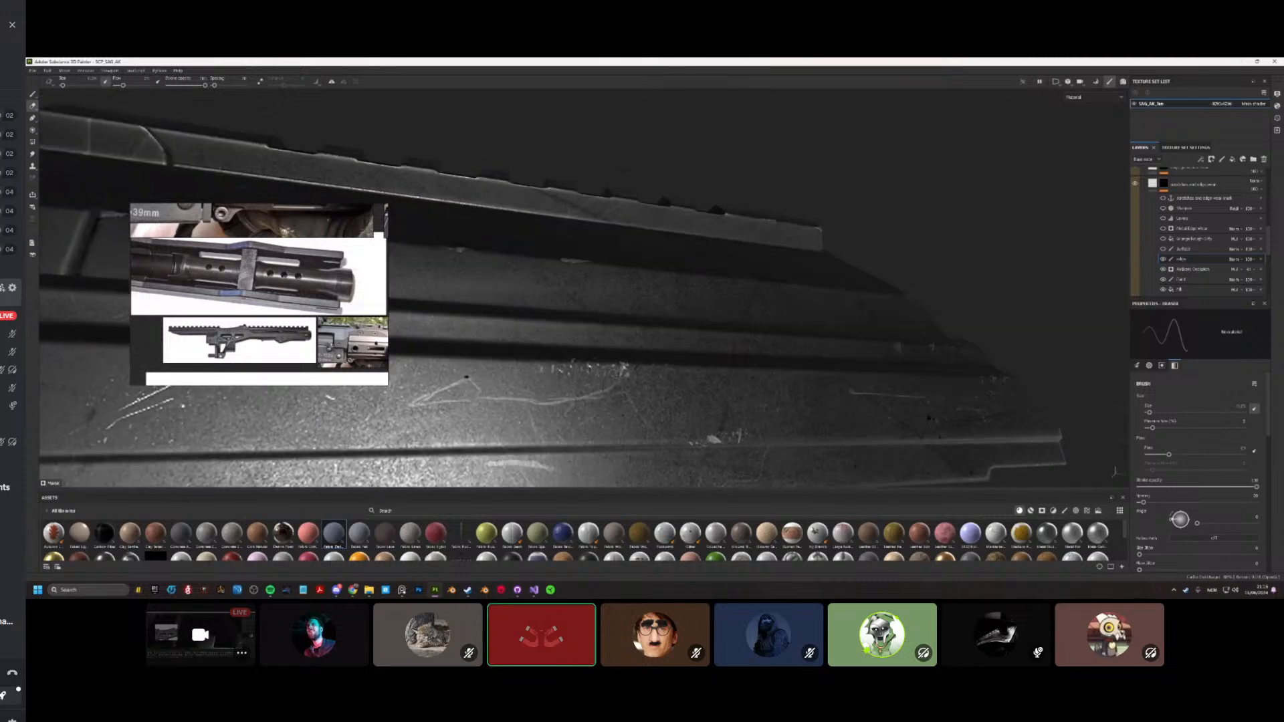
Step: Paint small stencilled chips along the side ridges near the chassis's angled end and thin them with the Eraser
left_click_drag(625, 365, 1118, 471, "alt")
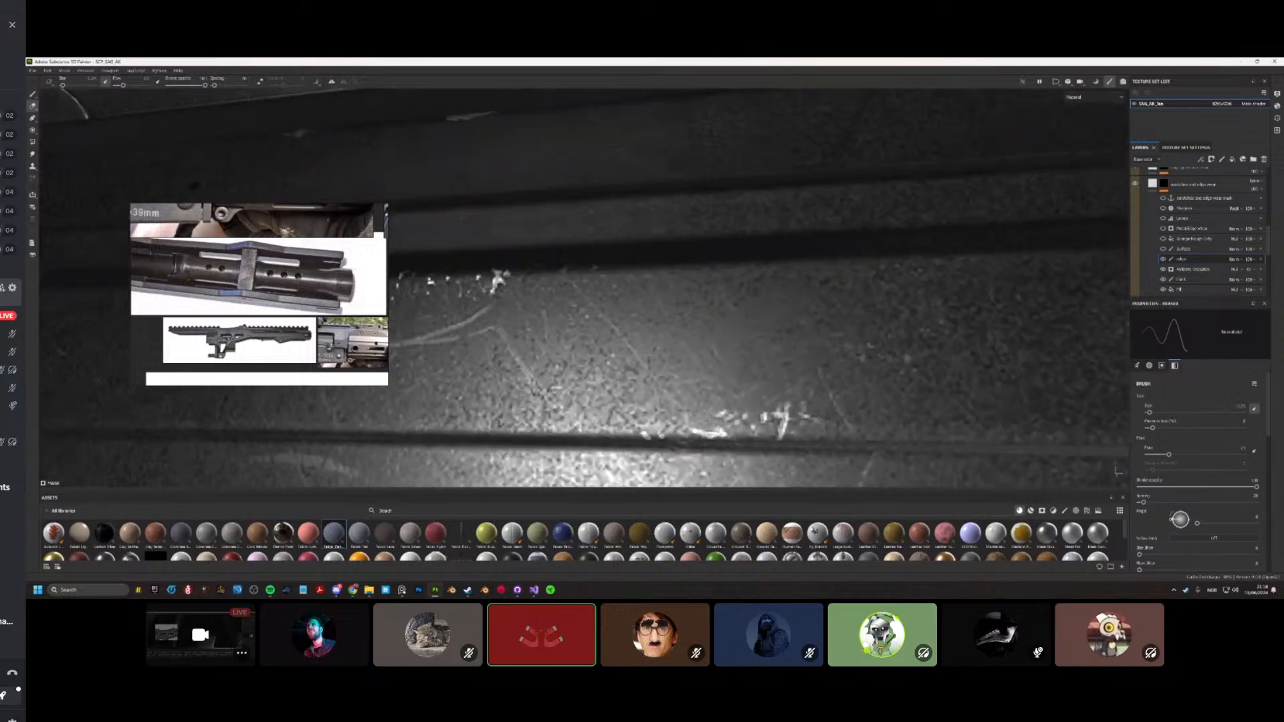
mouse_move(581, 436)
left_mouse_down("alt")
mouse_move(410, 439)
mouse_move(556, 453)
mouse_move(576, 435)
left_mouse_up("alt")
scroll(575, 437, "down", 4)
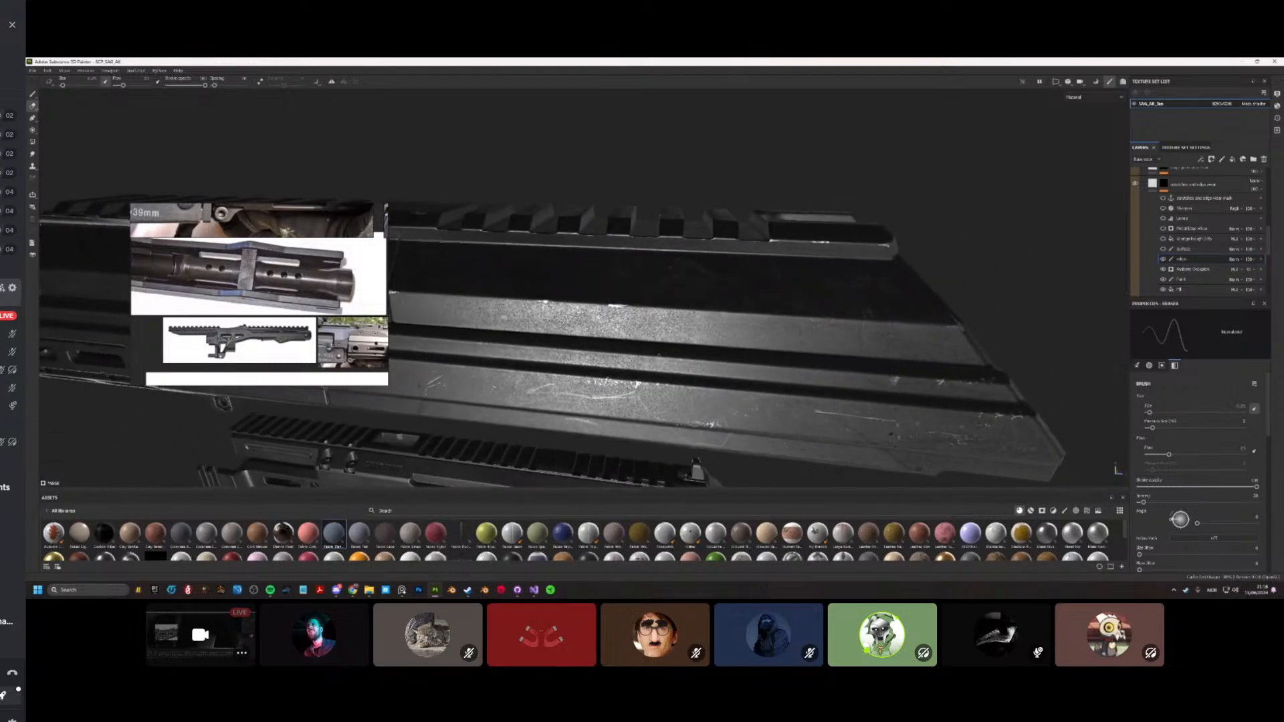
key("1")
mouse_move(635, 346)
left_mouse_down("alt")
mouse_move(694, 342)
mouse_move(577, 375)
mouse_move(598, 354)
left_mouse_up("alt")
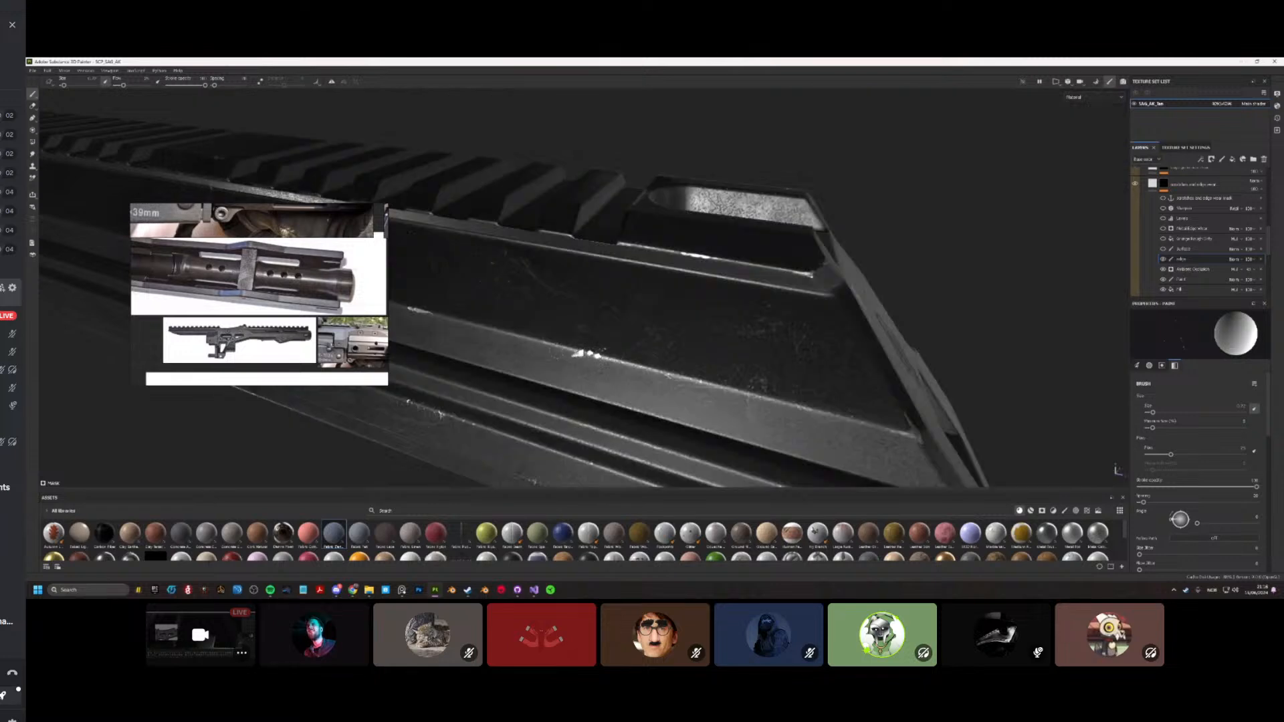
key("2")
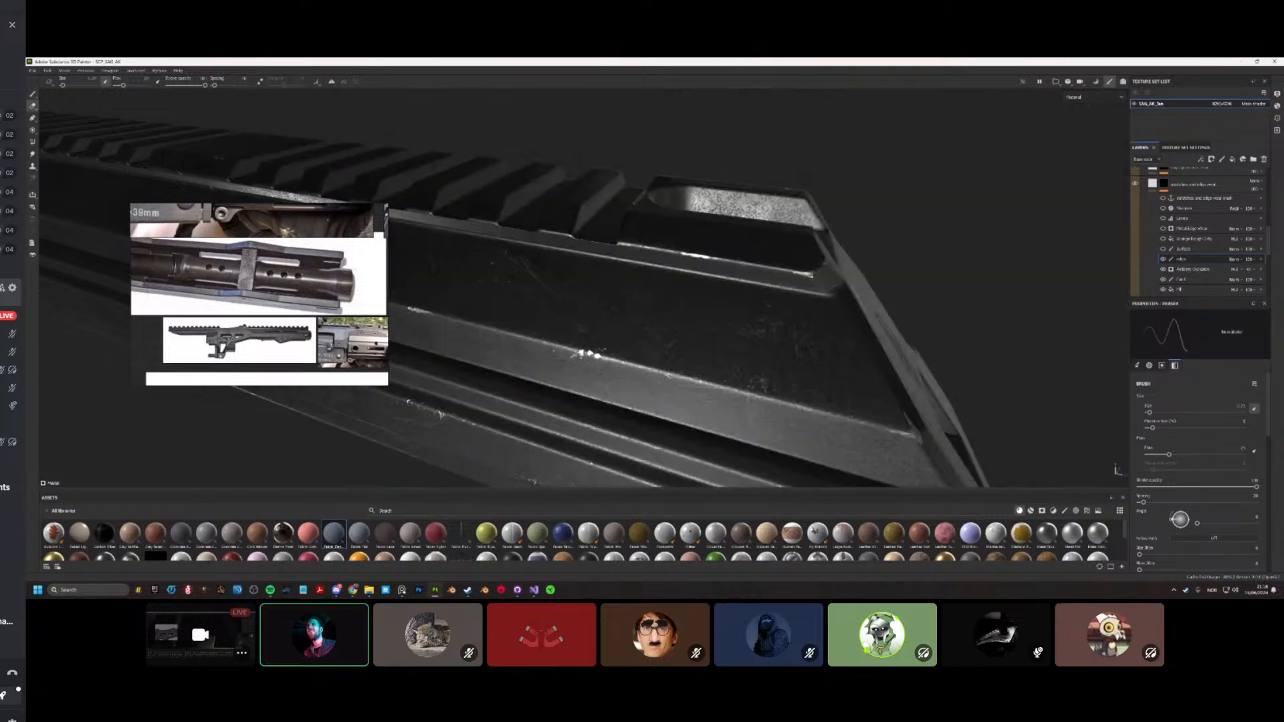
scroll(560, 373, "up", 8)
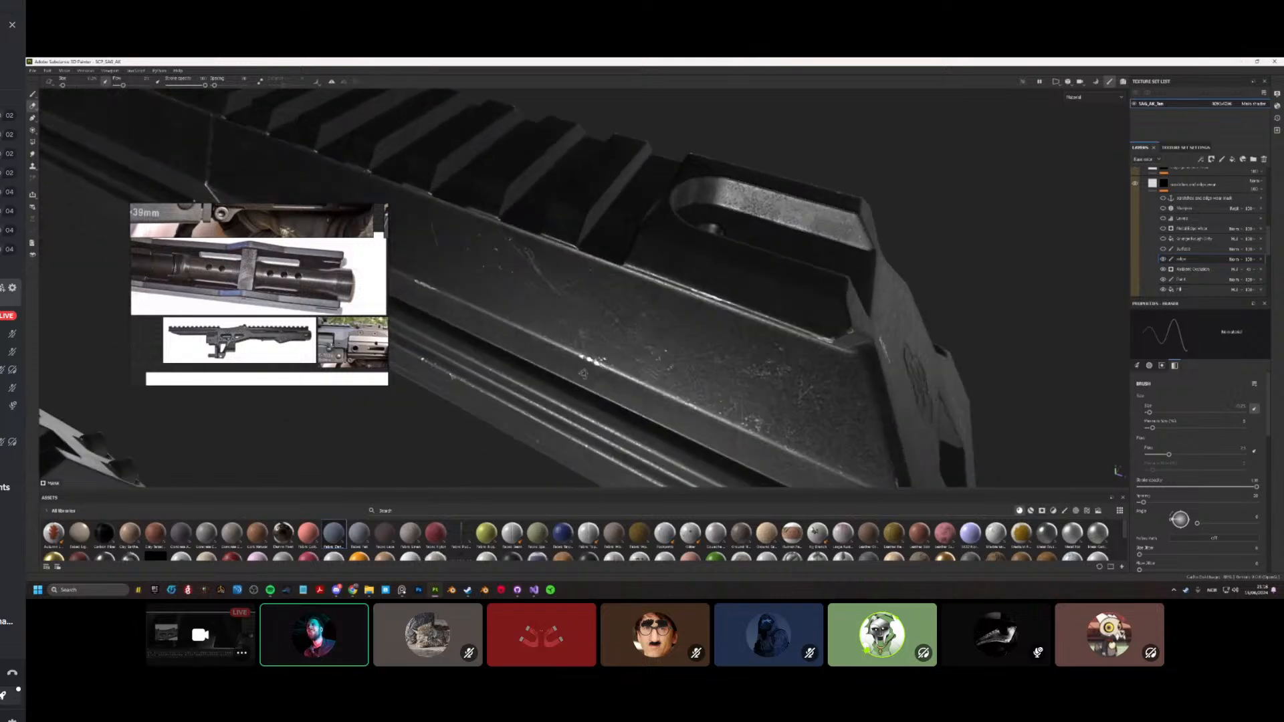
scroll(564, 367, "down", 8)
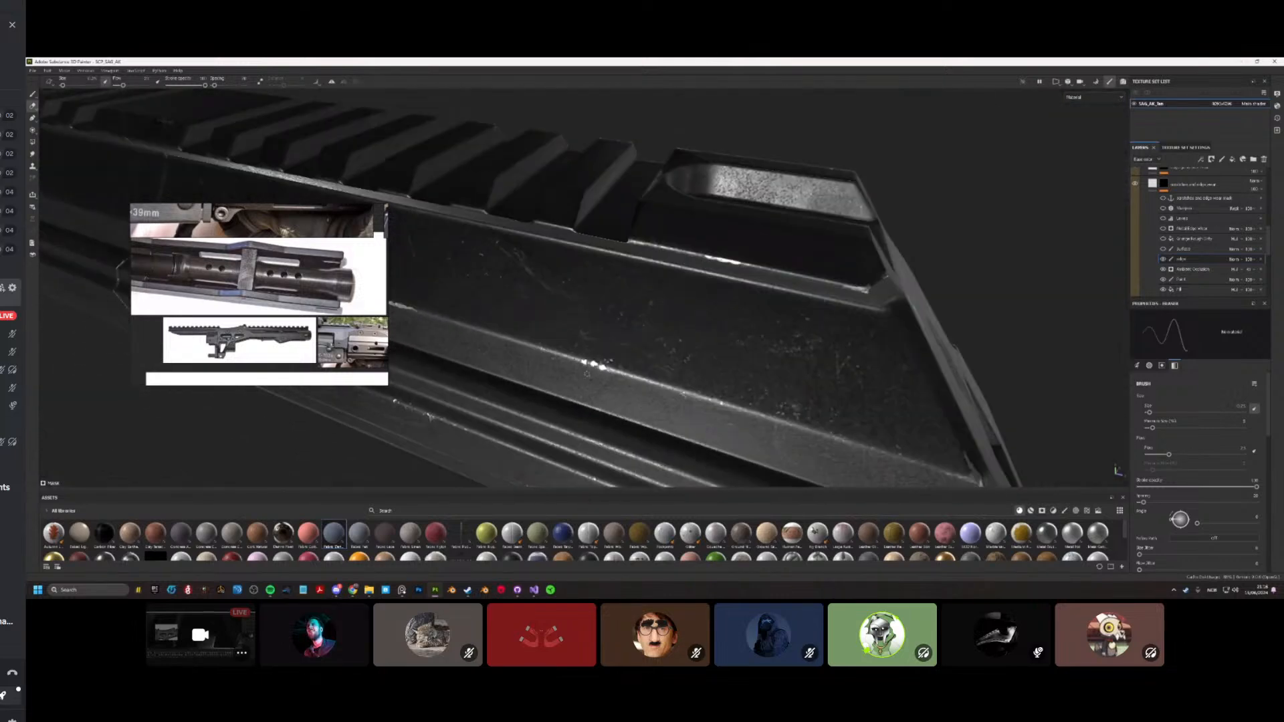
mouse_move(564, 366)
left_mouse_down("alt")
mouse_move(629, 394)
mouse_move(601, 336)
mouse_move(653, 347)
mouse_move(612, 398)
left_mouse_up("alt")
scroll(561, 276, "up", 5)
Step: Remove the scratch stencil from the paint brush
key("1")
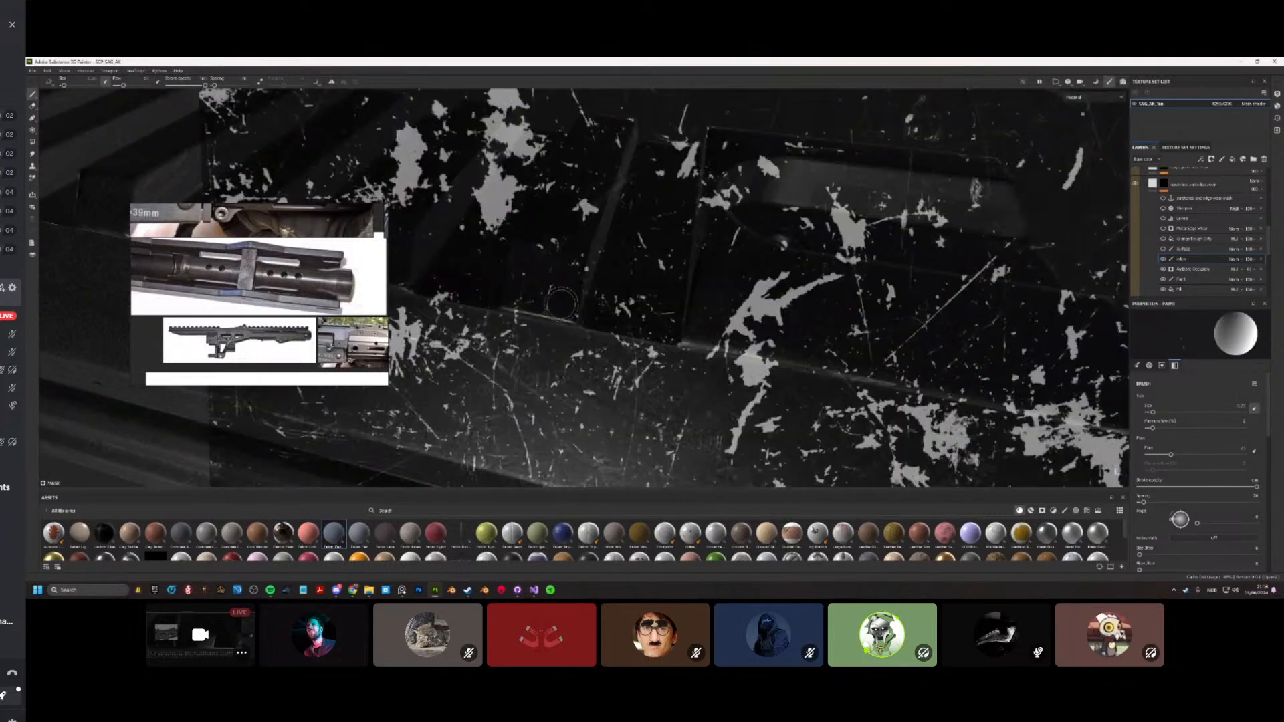
key("Tab")
key("Tab")
mouse_move(563, 299)
left_mouse_down("alt")
mouse_move(569, 221)
mouse_move(616, 271)
left_mouse_up("alt")
right_click(616, 272)
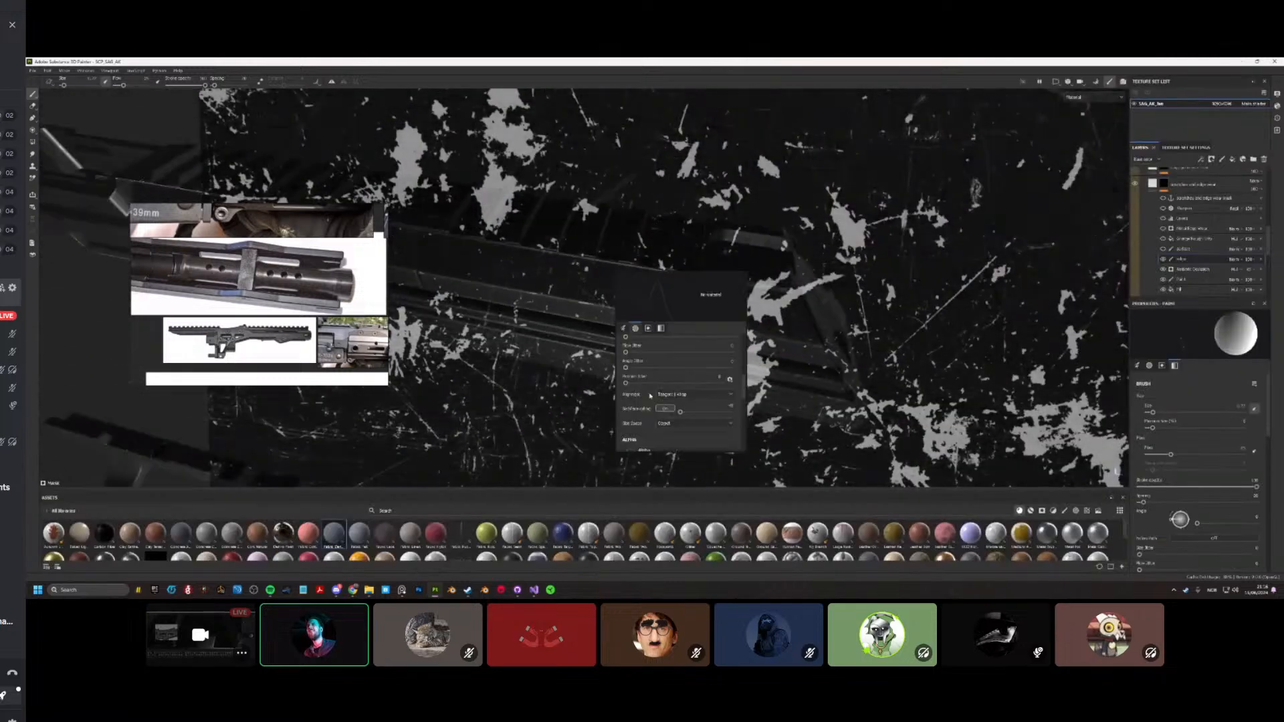
scroll(700, 410, "down", 4)
key("d")
scroll(727, 374, "down", 2)
left_click(729, 402)
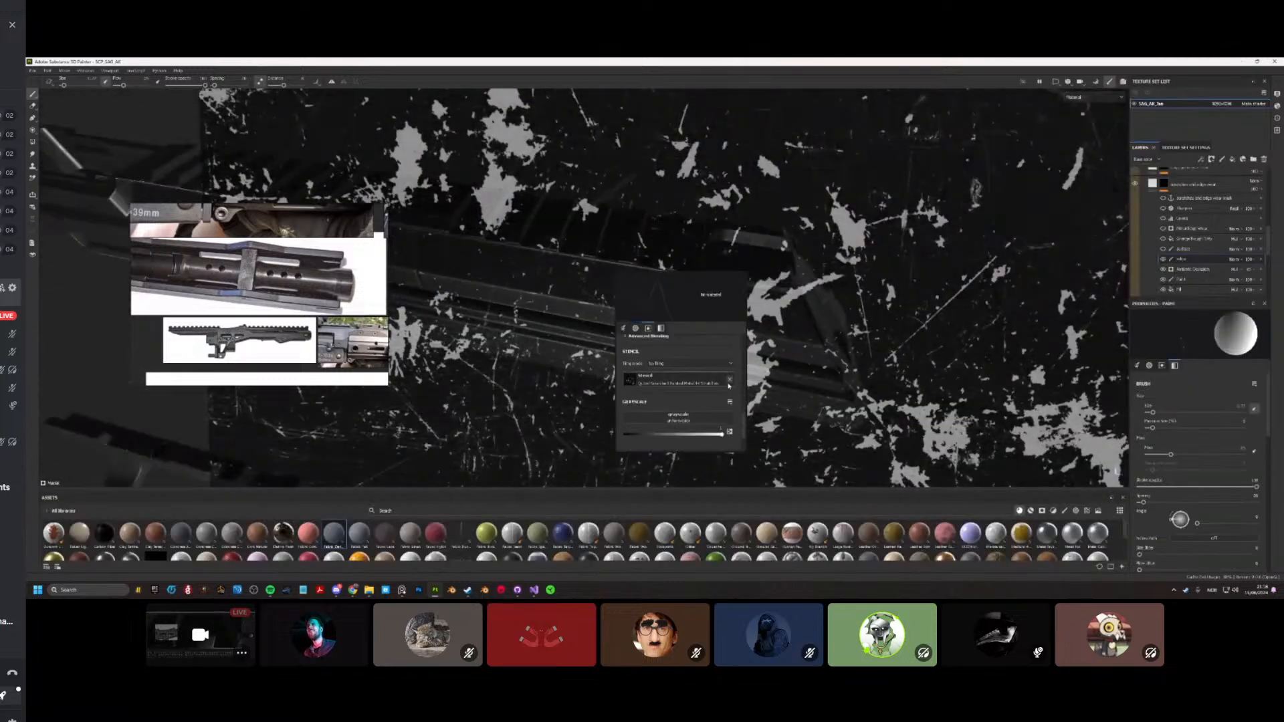
scroll(694, 381, "down", 1)
left_click(458, 428)
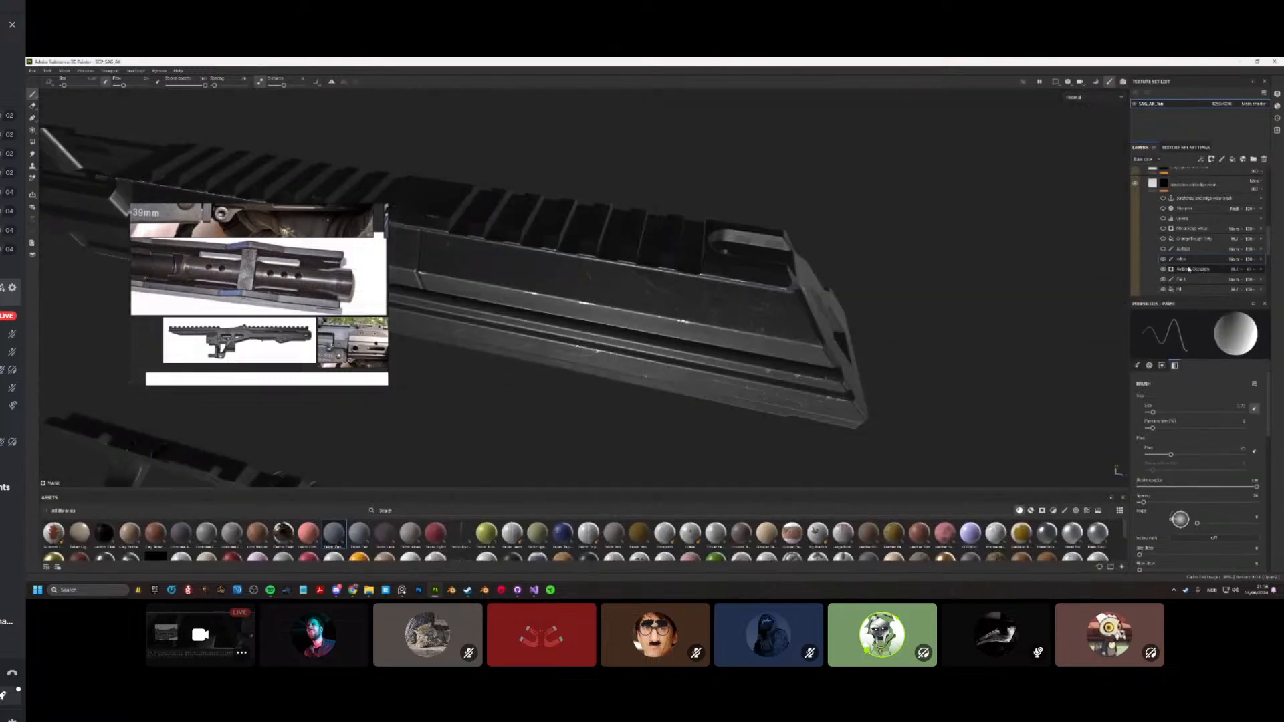
Step: Add a fill layer above the edge wear layer and assign a multicoloured bitmap texture to its base color
left_click(1184, 190)
left_click(1232, 159)
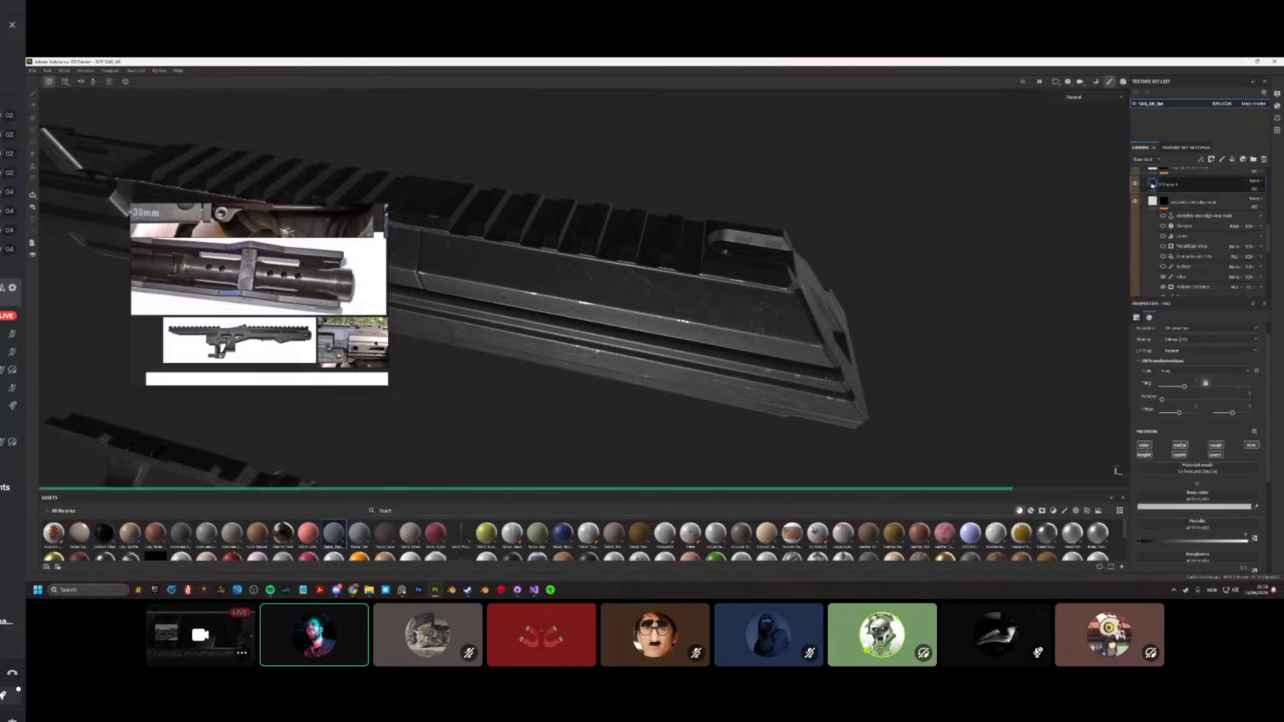
left_click(1177, 500)
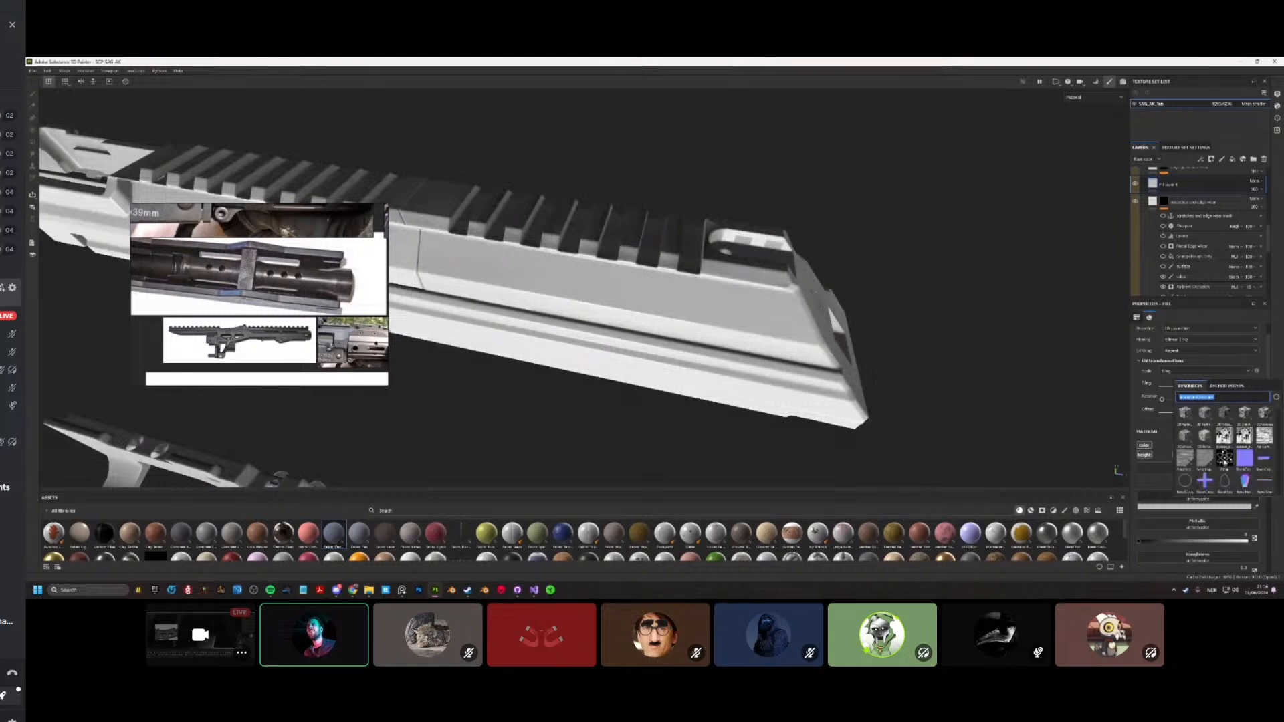
scroll(1224, 465, "down", 2)
scroll(1211, 480, "down", 3)
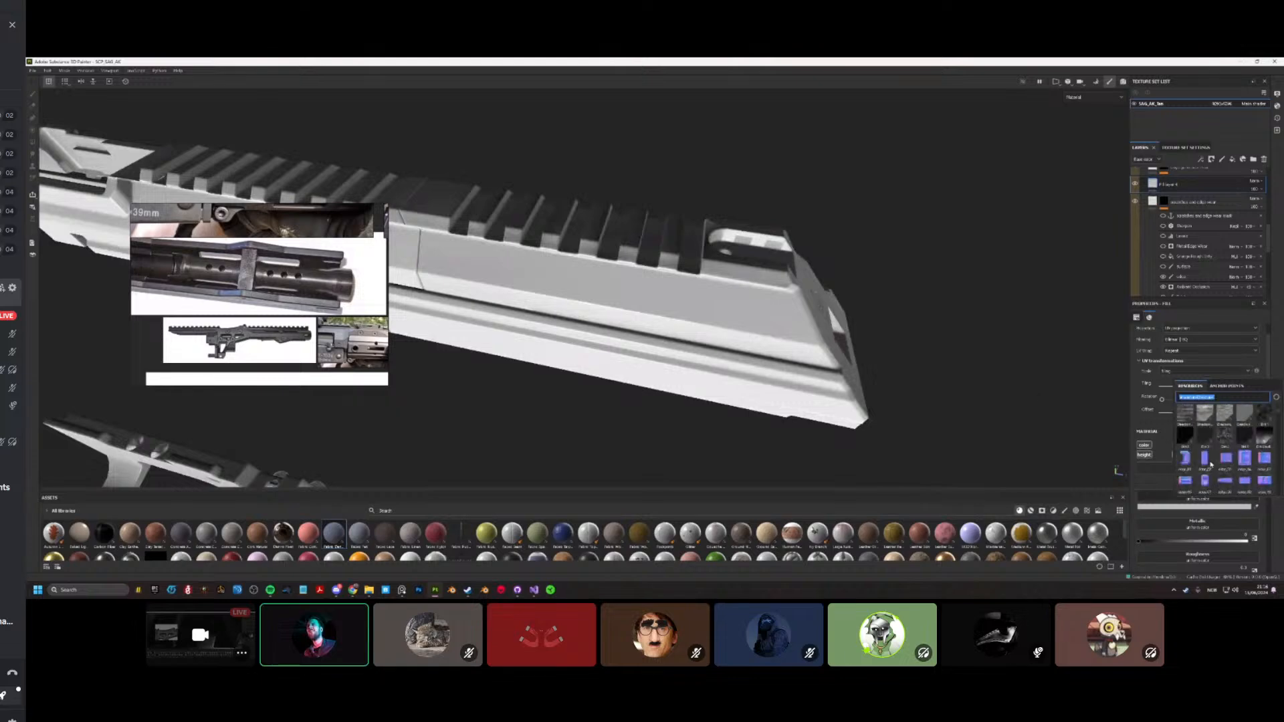
scroll(1211, 464, "down", 3)
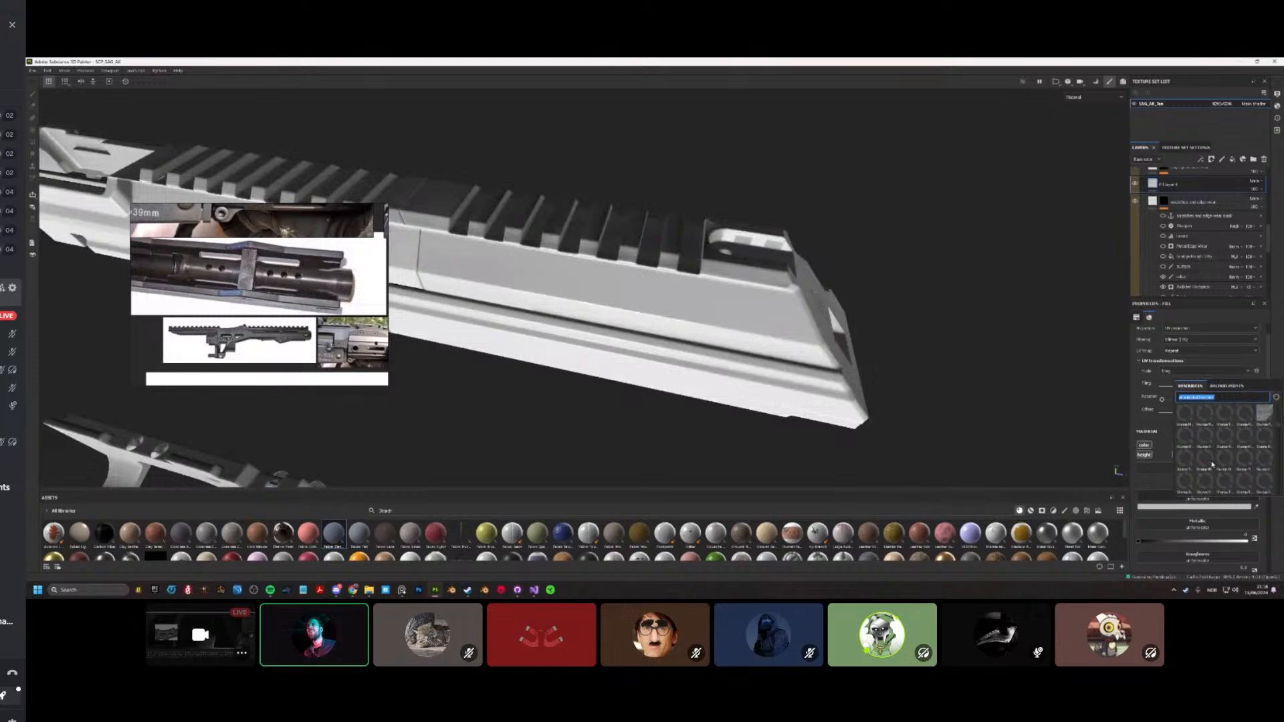
scroll(1213, 464, "down", 3)
scroll(1252, 468, "down", 3)
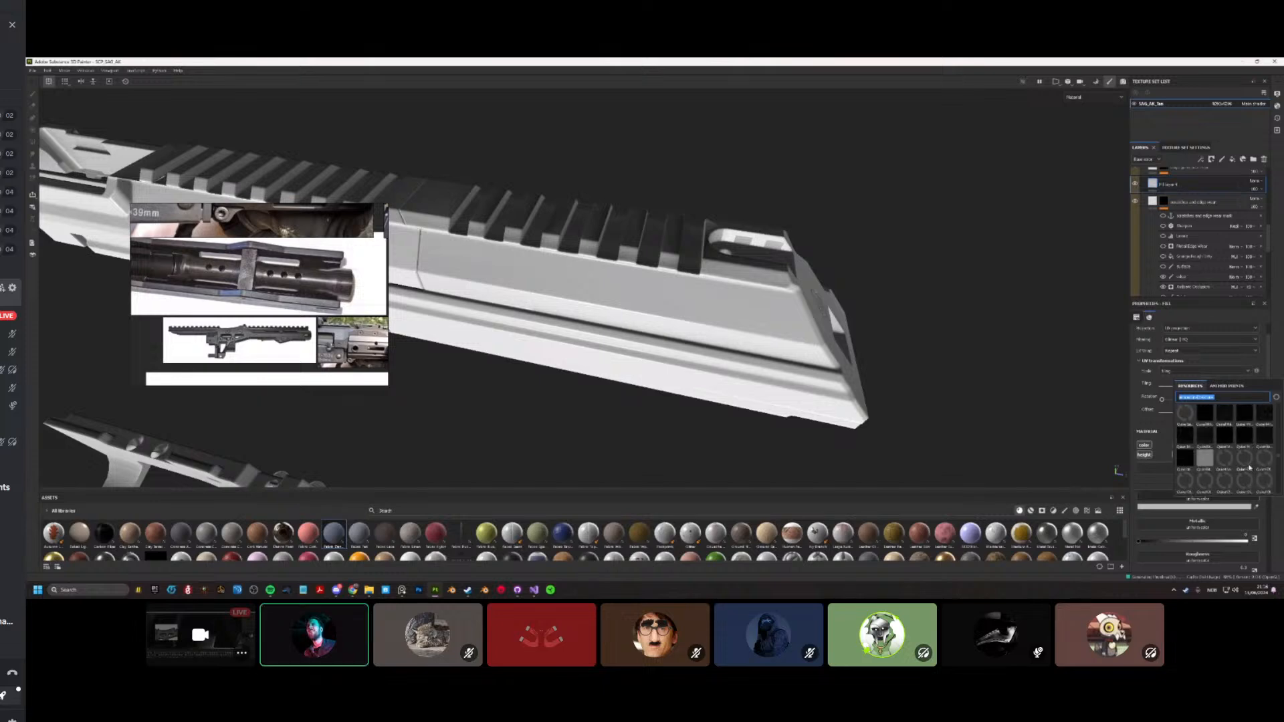
scroll(1245, 462, "down", 3)
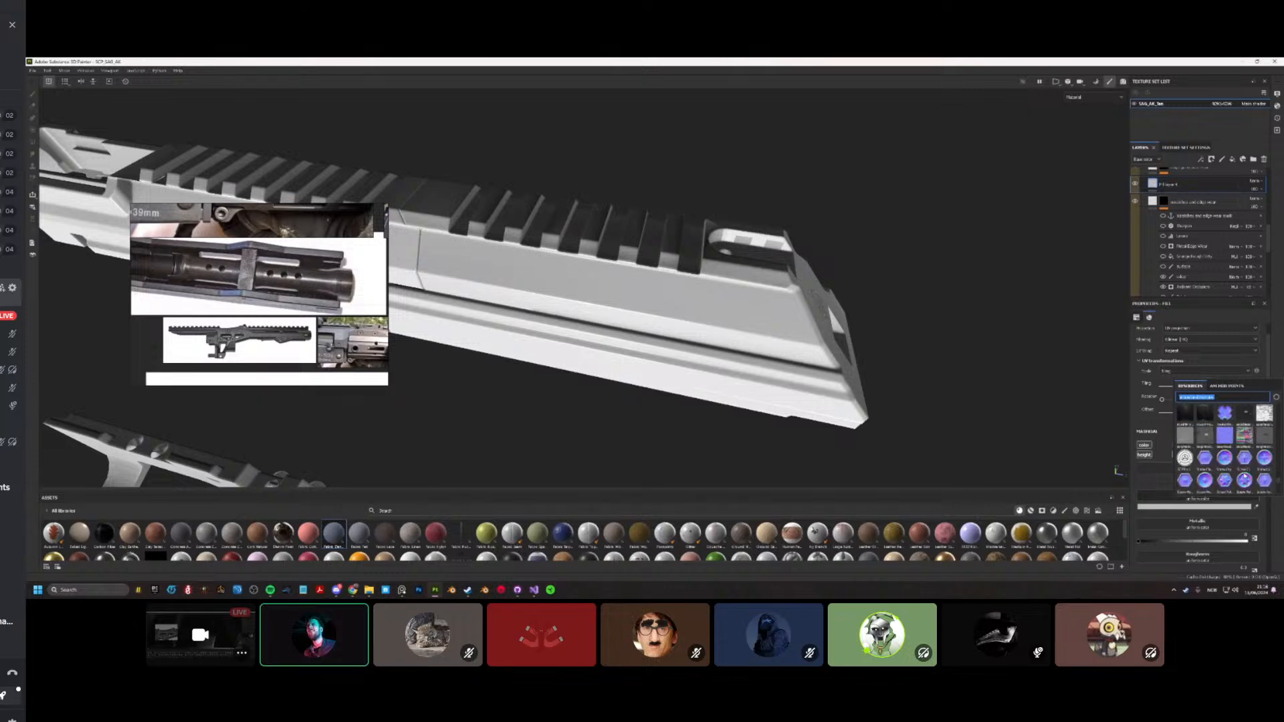
left_click(1244, 438)
Step: Restrict the fill layer to the color channel and increase its texture tiling
left_click_drag(555, 376, 647, 298, "alt")
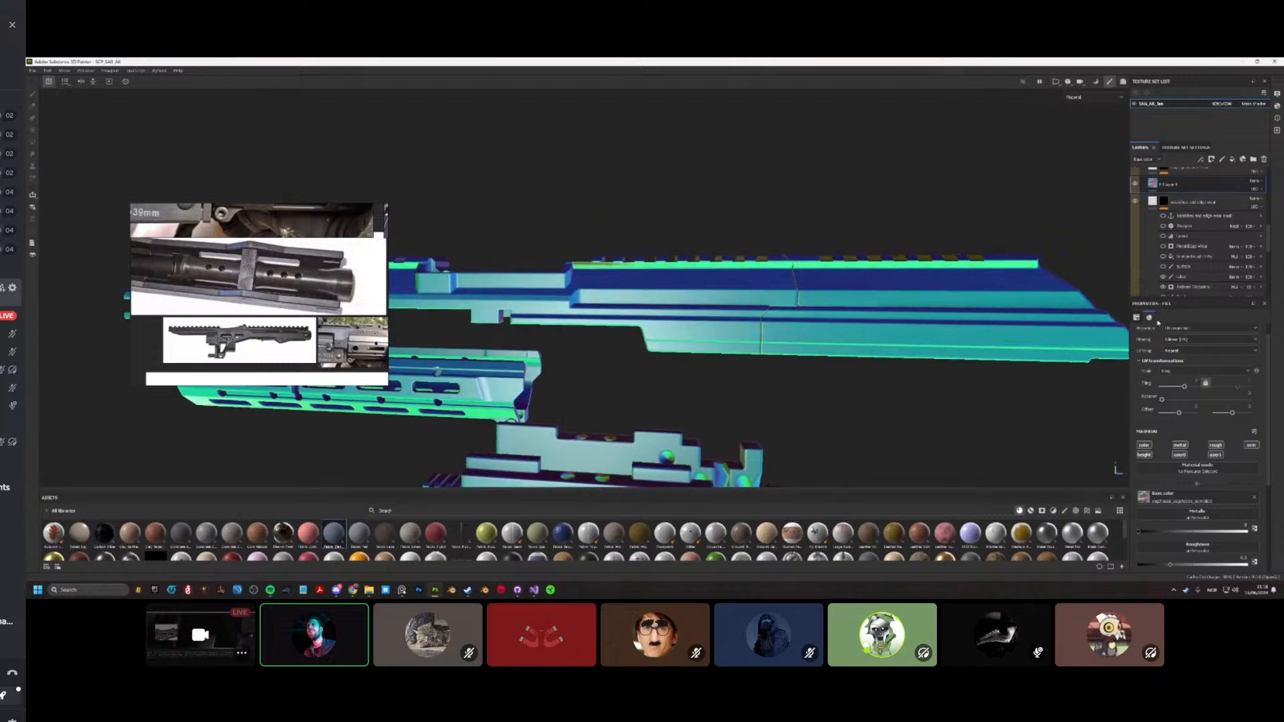
left_click(1180, 445)
left_click(1216, 445)
left_click(1145, 455)
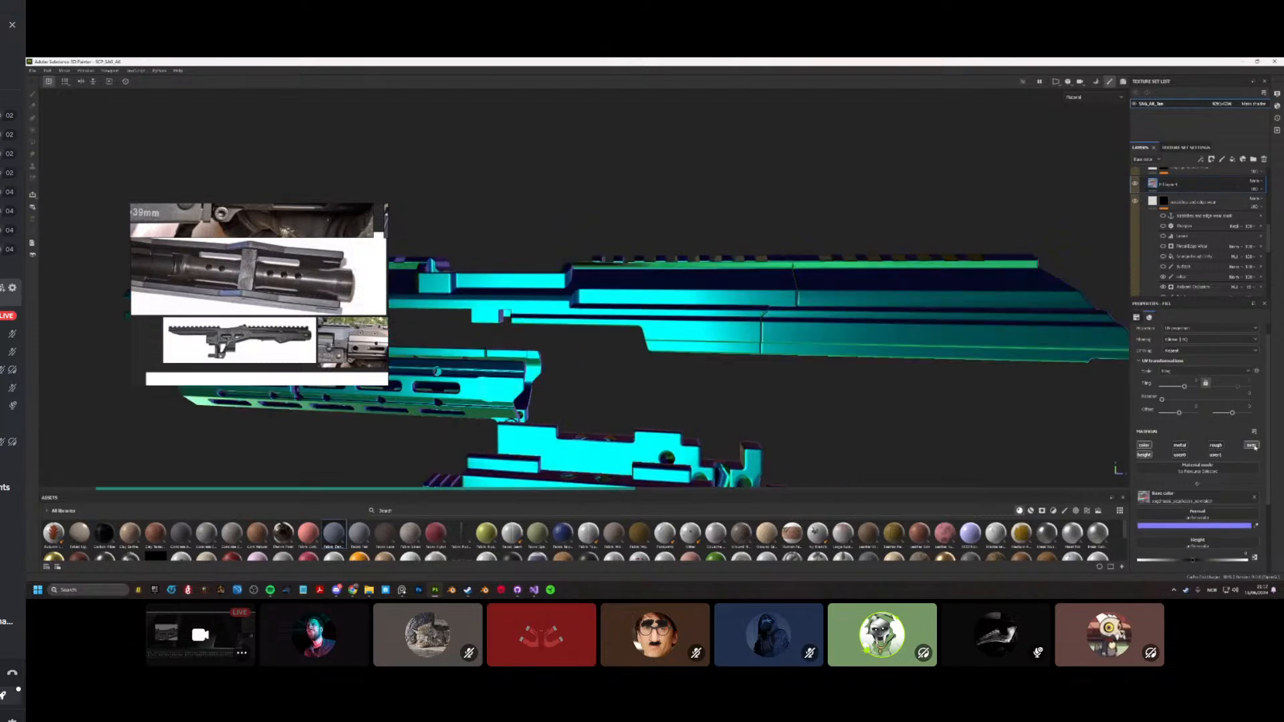
left_click_drag(1185, 388, 1187, 387)
left_click_drag(1070, 378, 669, 341, "alt")
mouse_move(1116, 470)
left_mouse_down("alt")
mouse_move(1084, 386)
mouse_move(1003, 388)
mouse_move(880, 339)
mouse_move(1092, 425)
mouse_move(1117, 470)
left_mouse_up("alt")
left_click(1190, 447)
left_click(1180, 444)
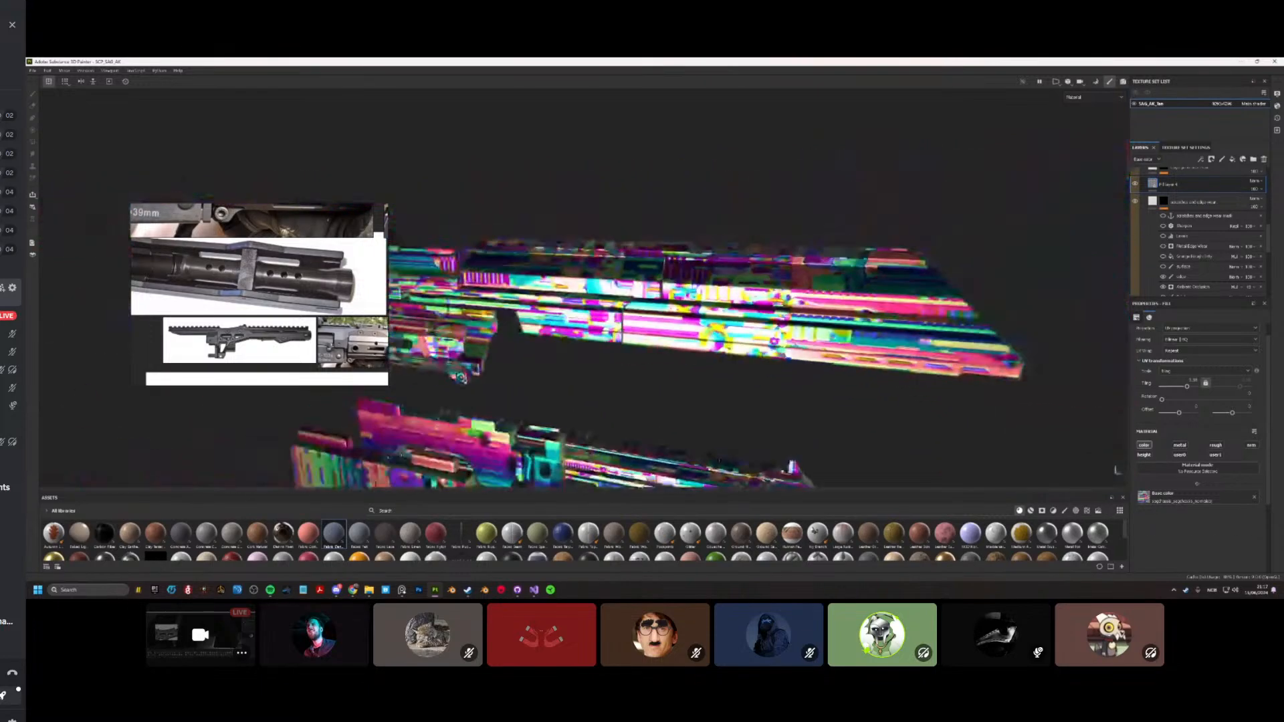
Step: Inspect the tiled texture across the chassis parts and delete the test fill layer
left_click_drag(575, 364, 817, 341, "alt")
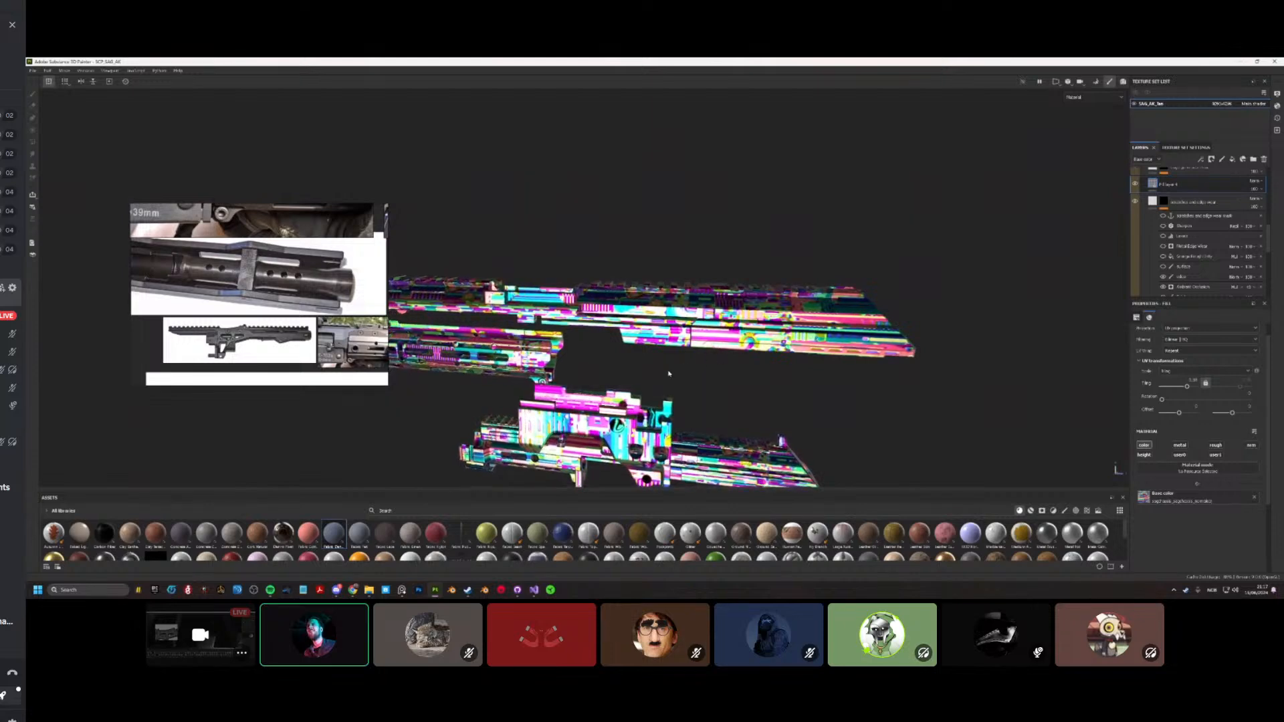
scroll(637, 314, "up", 10)
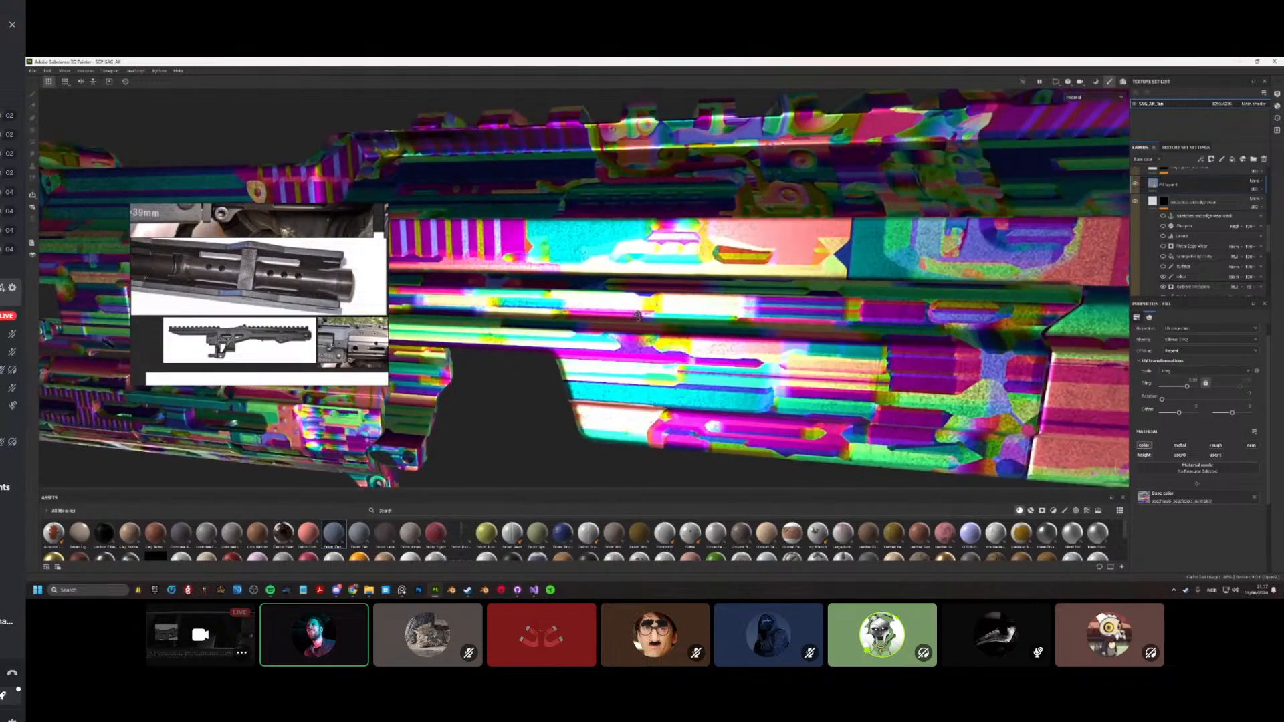
left_click_drag(638, 315, 702, 351, "alt")
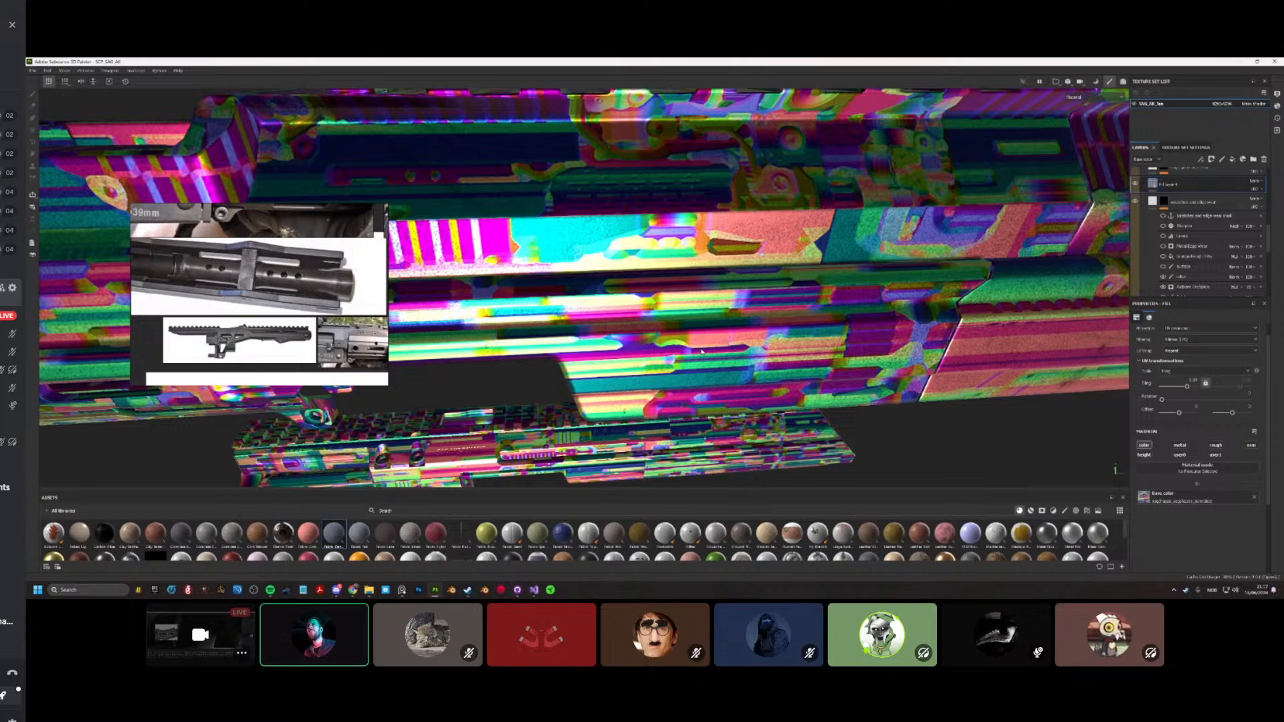
right_click_drag(694, 337, 947, 304, "alt")
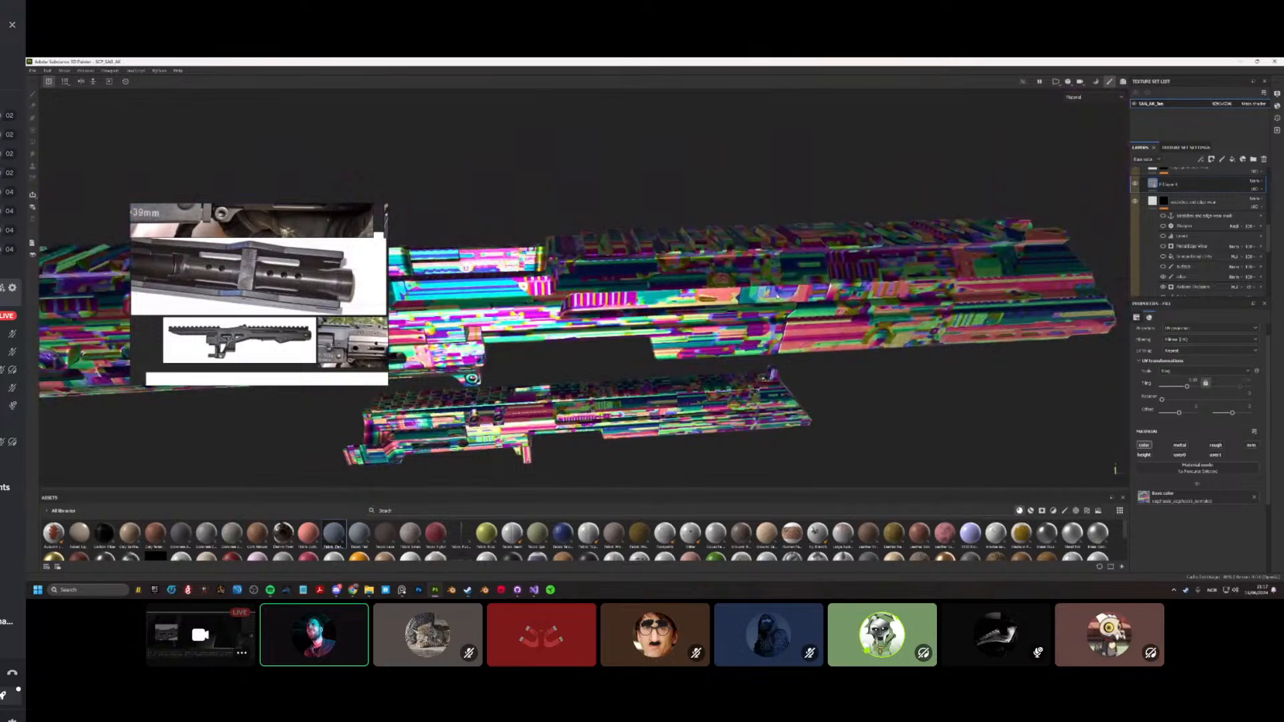
left_click_drag(947, 304, 788, 317, "alt")
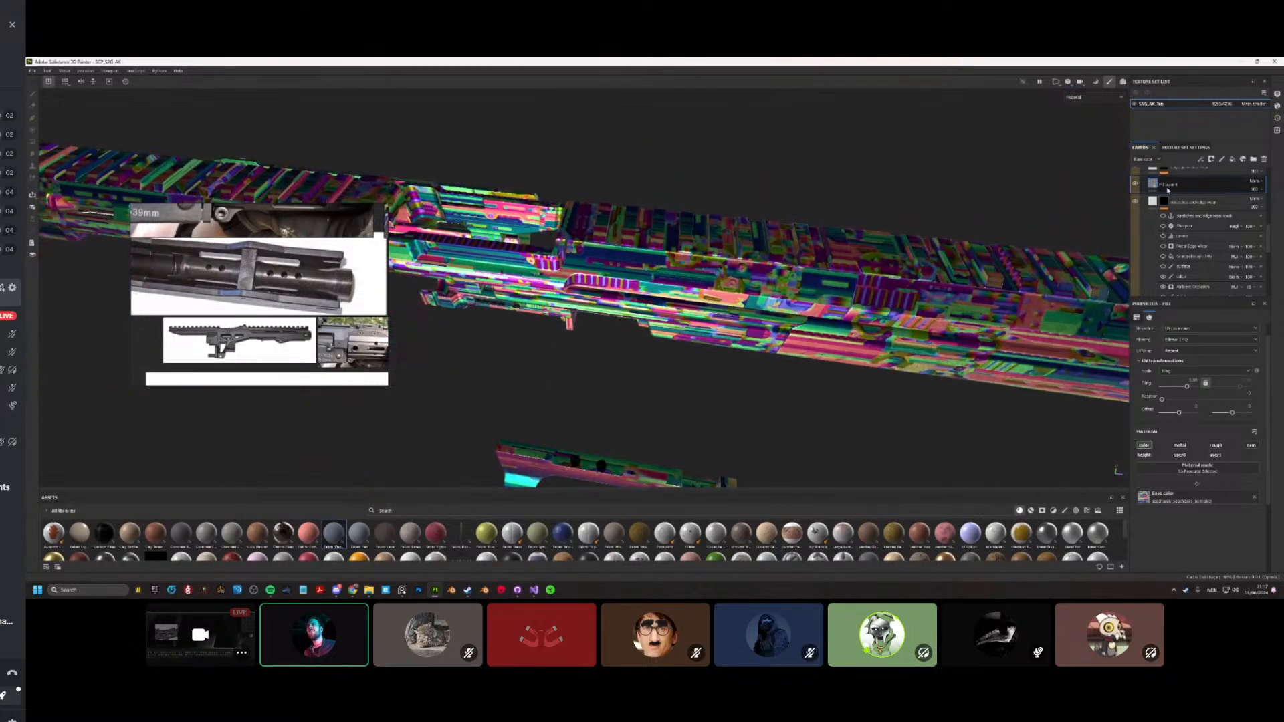
key("Delete")
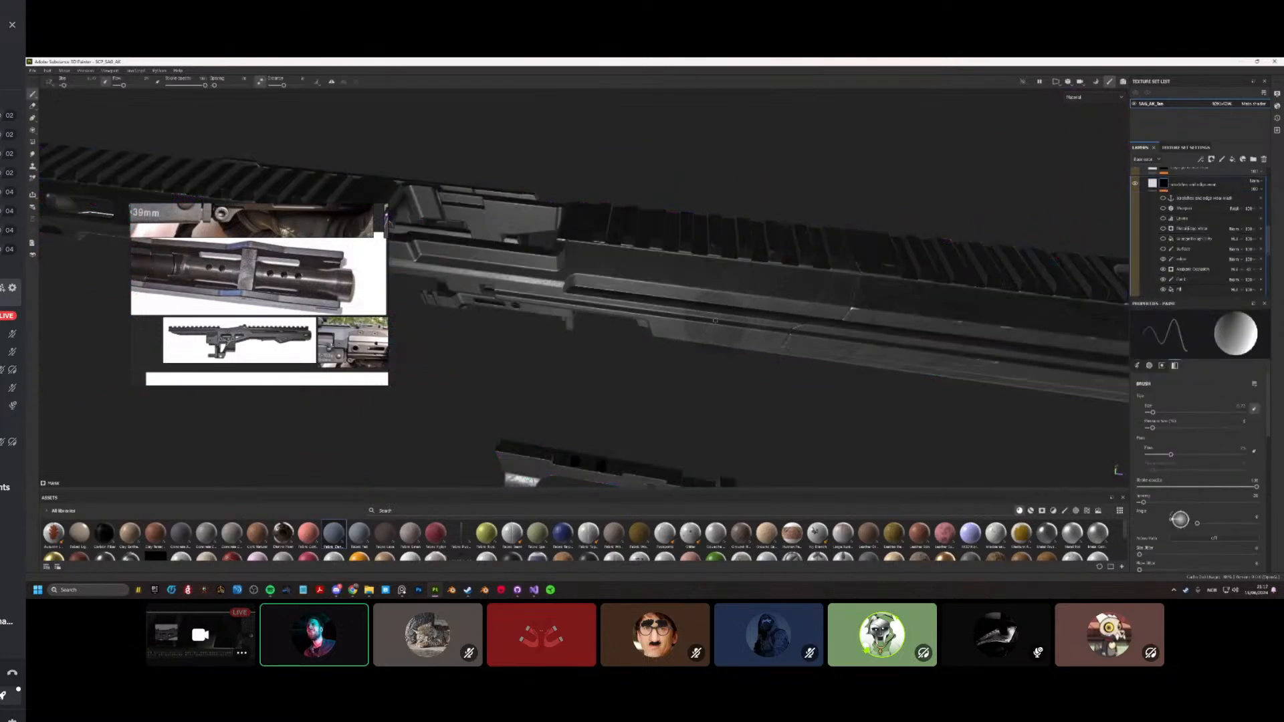
Step: Turn off Lazy Mouse for the paint brush
key("f")
scroll(587, 285, "up", 5)
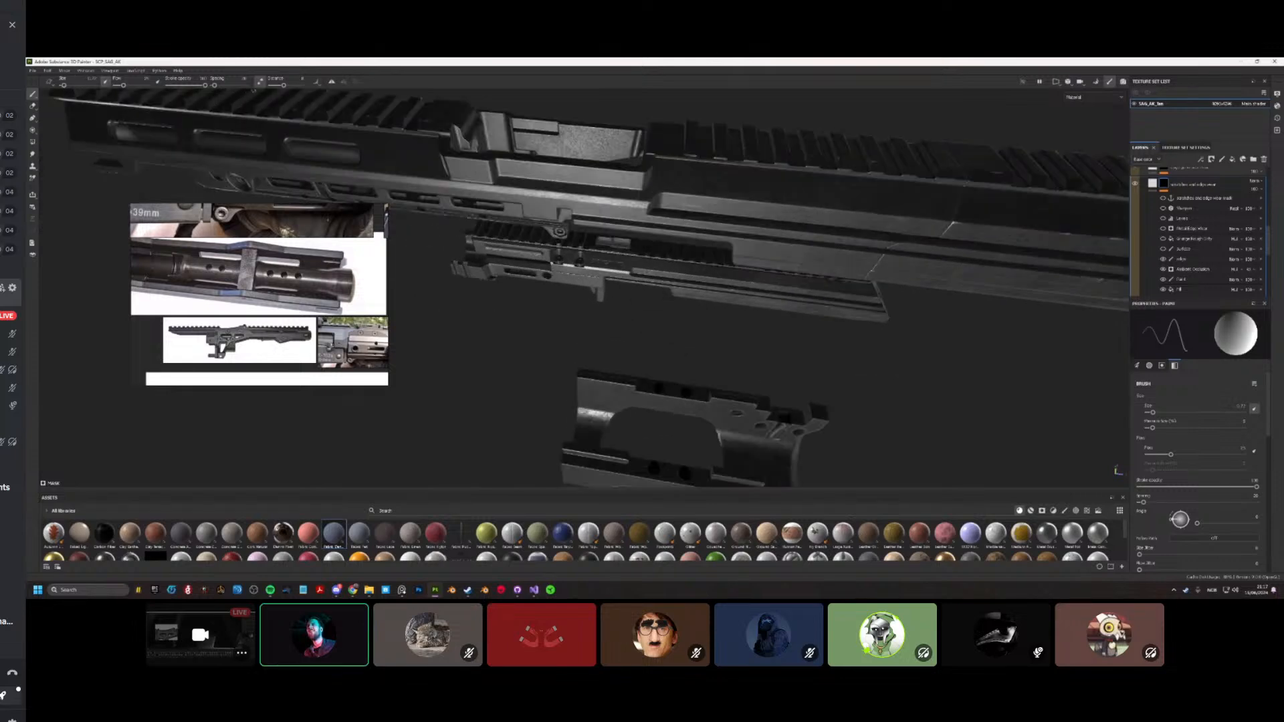
left_click(260, 83)
left_click_drag(763, 214, 691, 250, "alt")
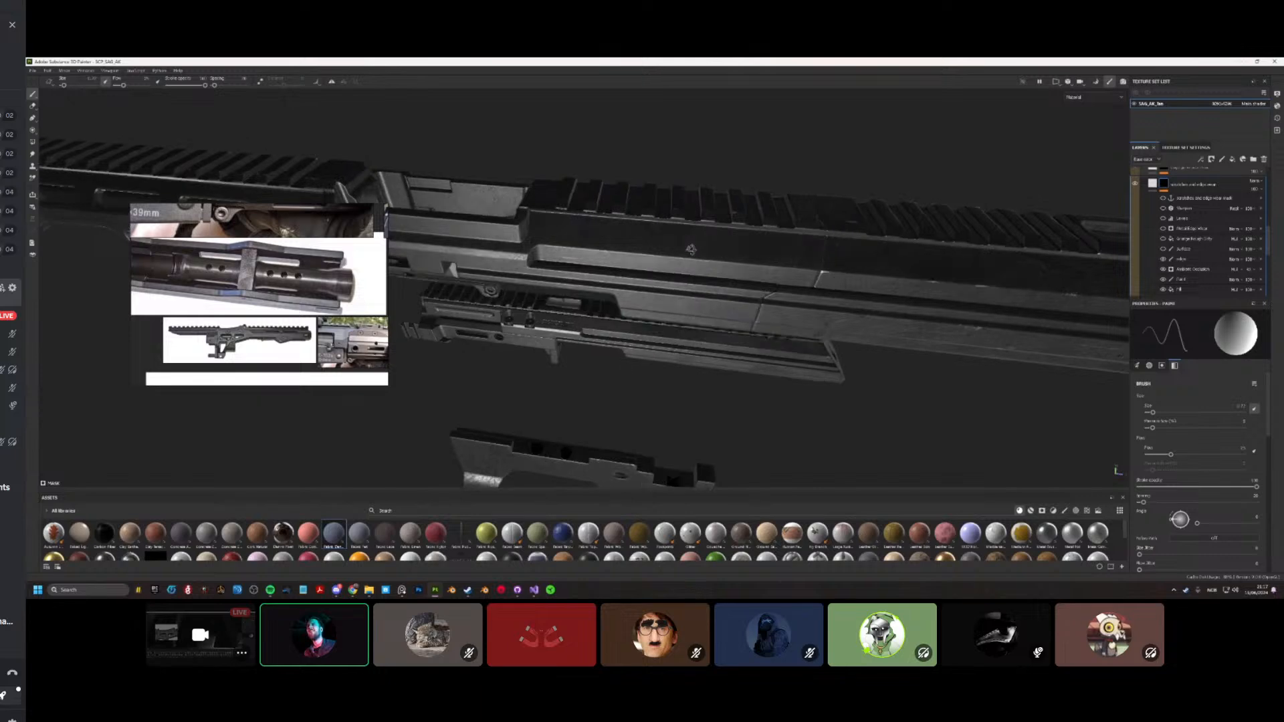
scroll(691, 250, "up", 4)
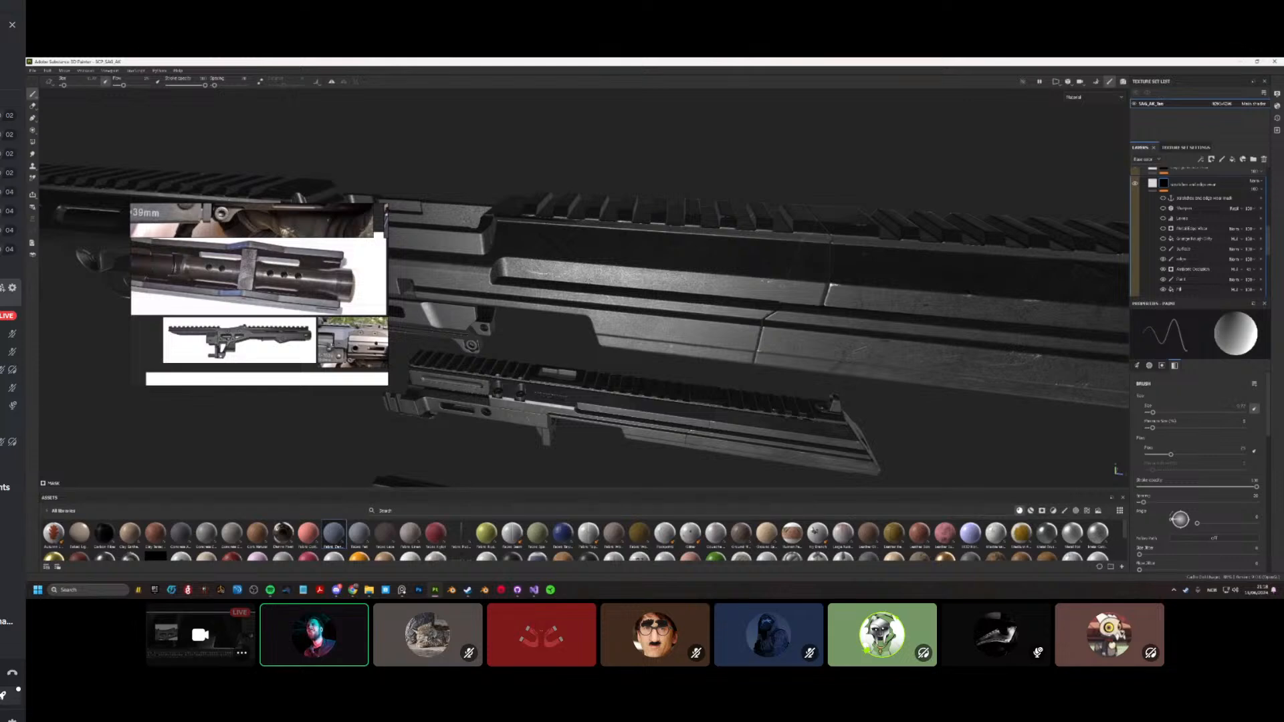
left_click_drag(541, 283, 595, 214, "alt")
left_click_drag(598, 353, 586, 340, "alt")
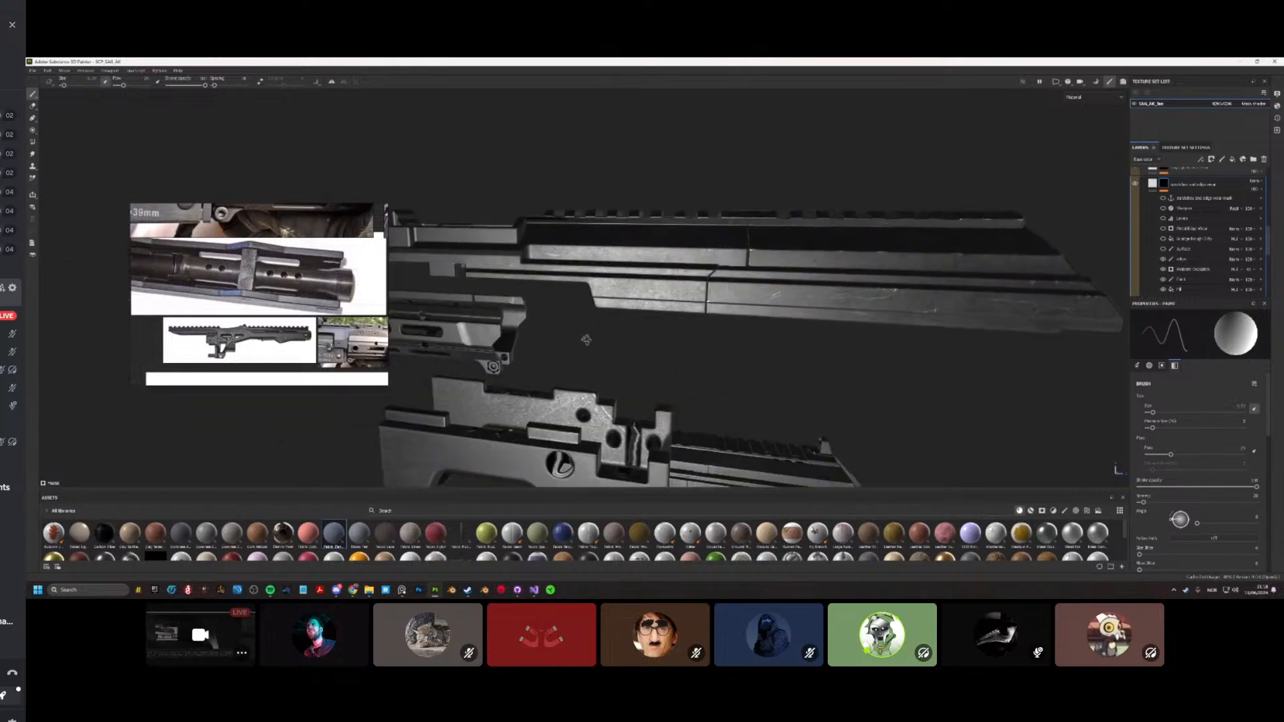
left_click_drag(642, 301, 698, 285, "alt")
scroll(698, 285, "up", 3)
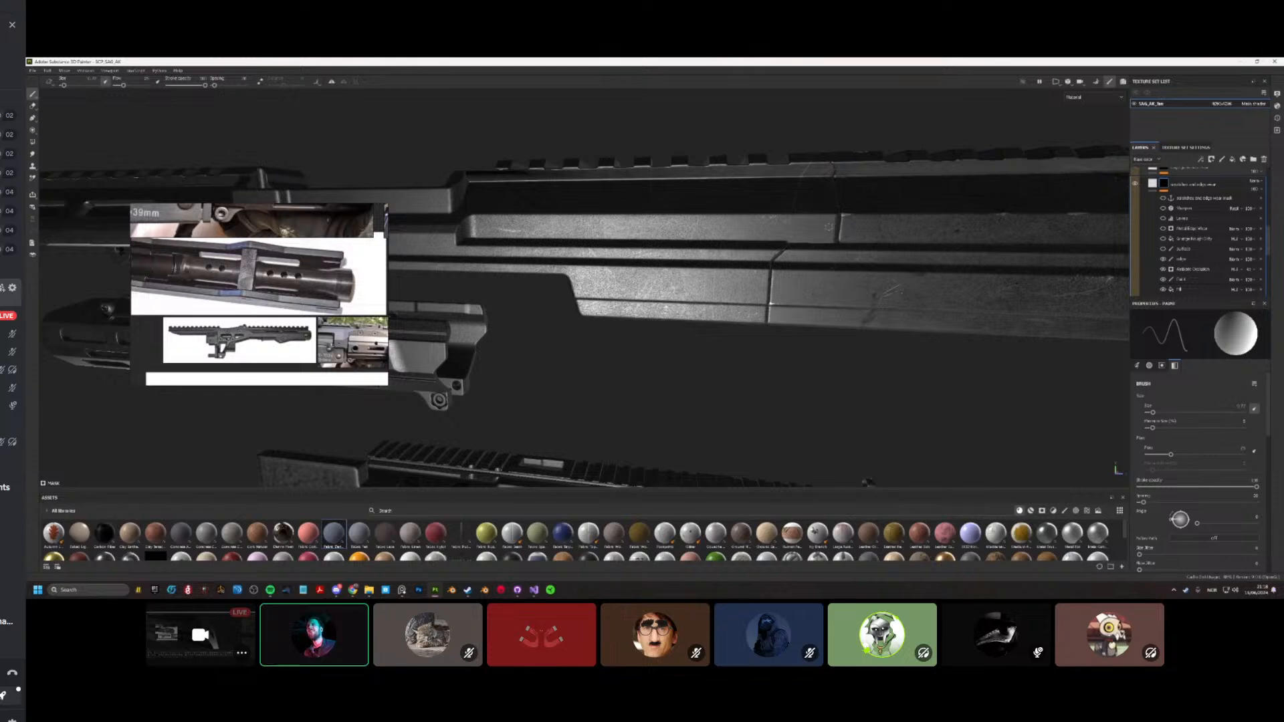
Step: Examine the chassis side panels and turn the Metal Edge Wear generator back on in the scratches and edge wear mask
left_click_drag(836, 210, 806, 234, "alt")
scroll(806, 235, "up", 2)
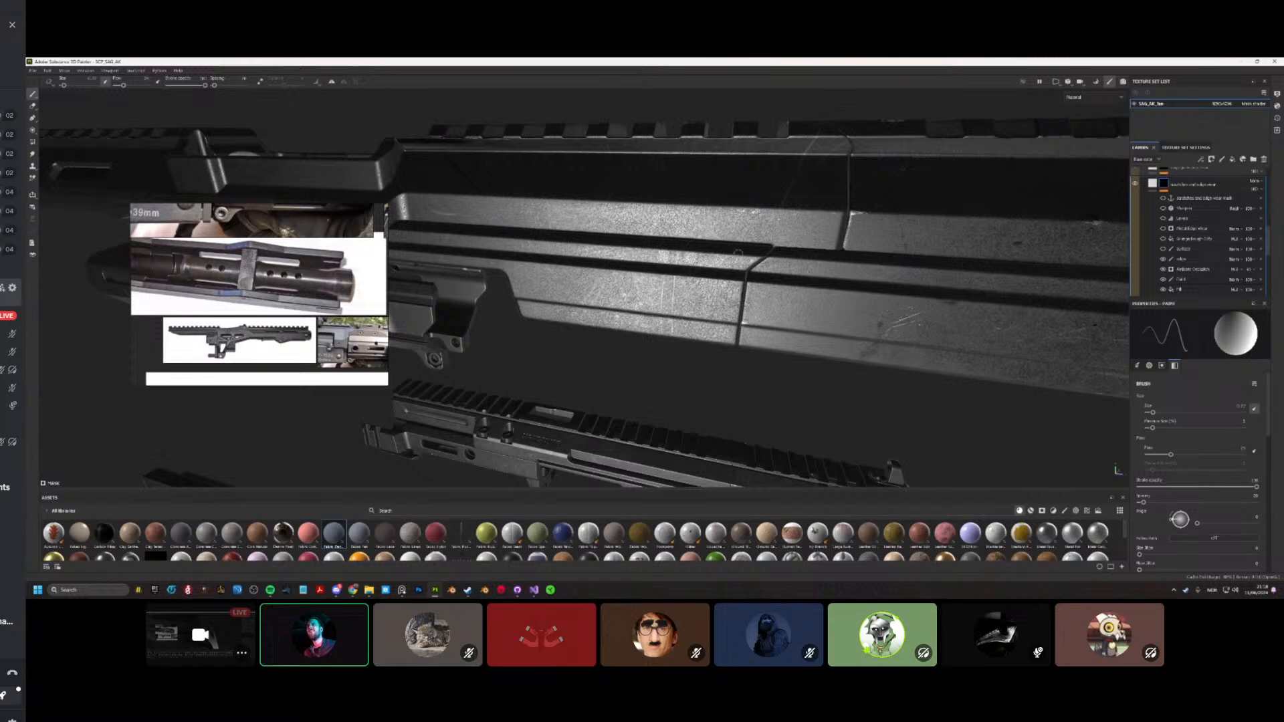
scroll(752, 300, "down", 3)
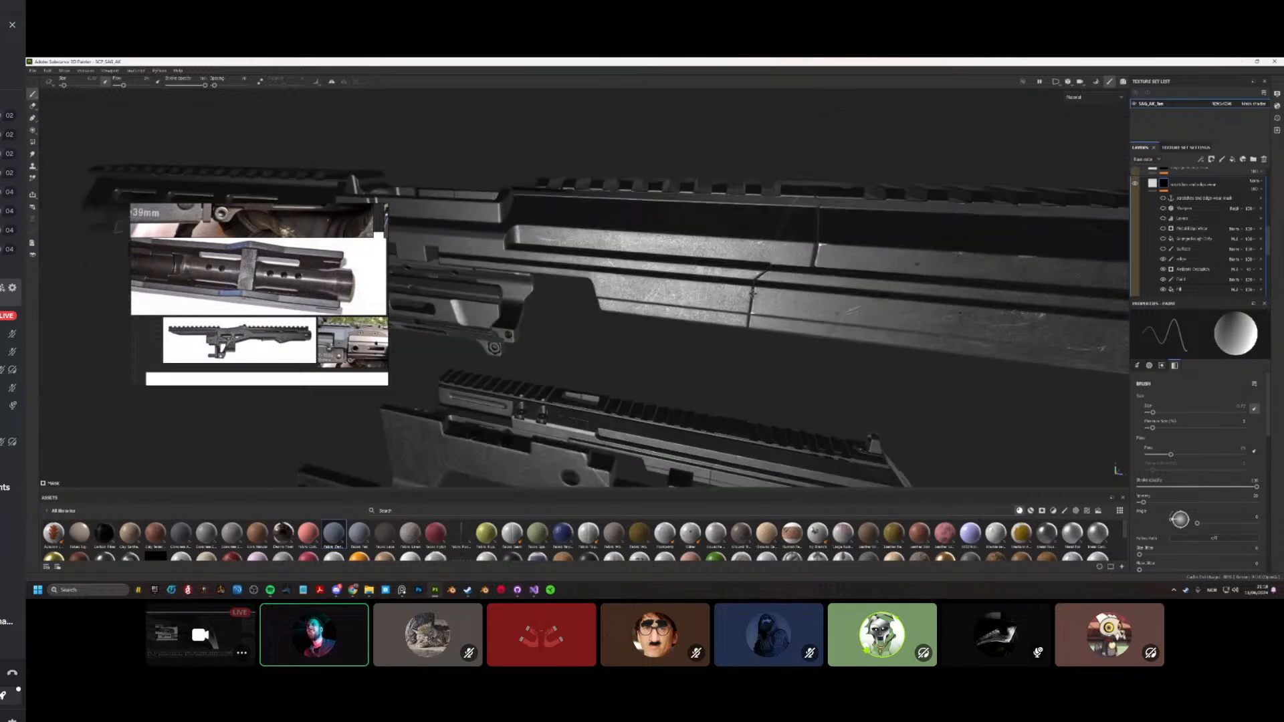
left_click_drag(752, 293, 809, 256, "alt")
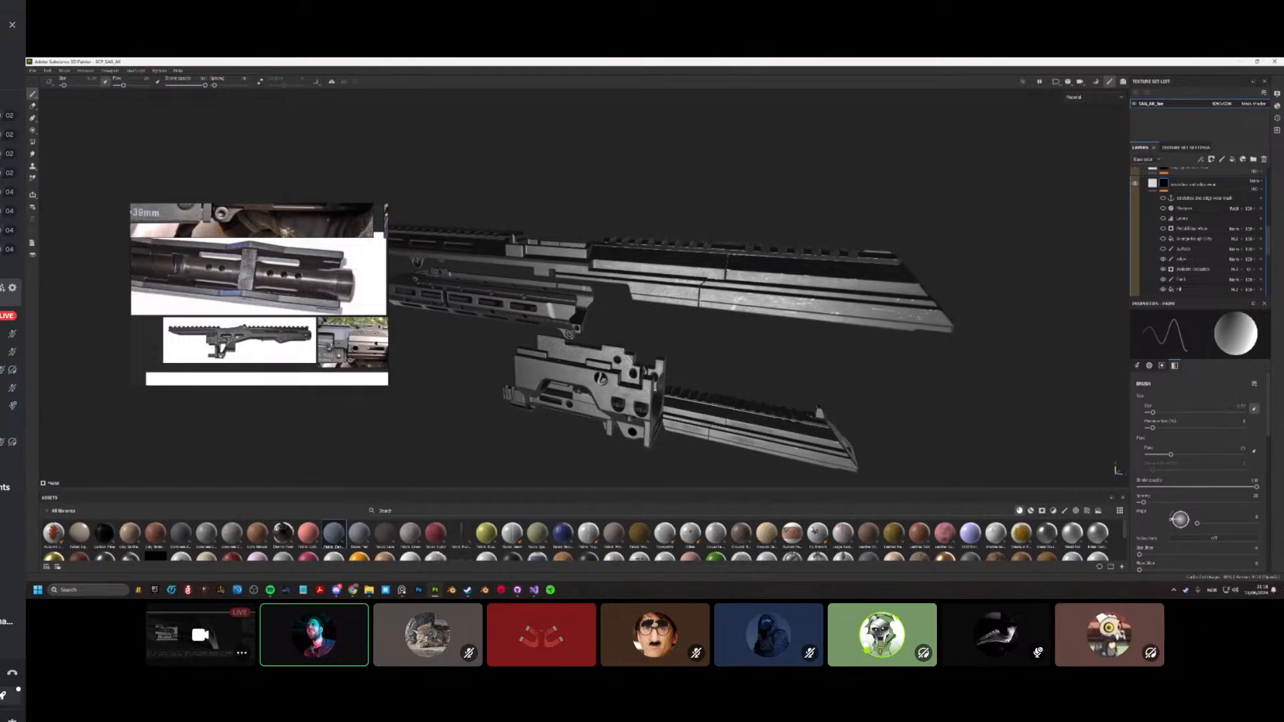
left_click_drag(809, 255, 693, 305, "alt")
scroll(752, 288, "up", 3)
scroll(692, 304, "up", 3)
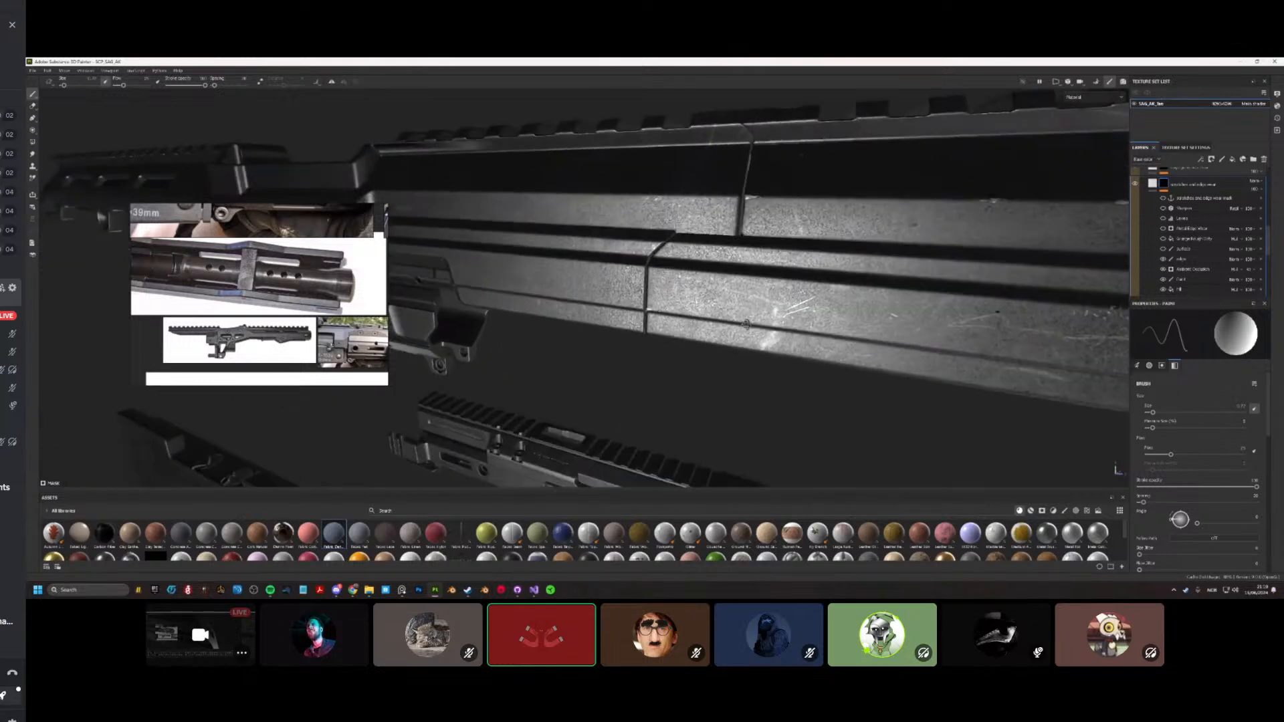
left_click(1162, 230)
left_click_drag(769, 271, 662, 283, "alt")
scroll(679, 301, "down", 4)
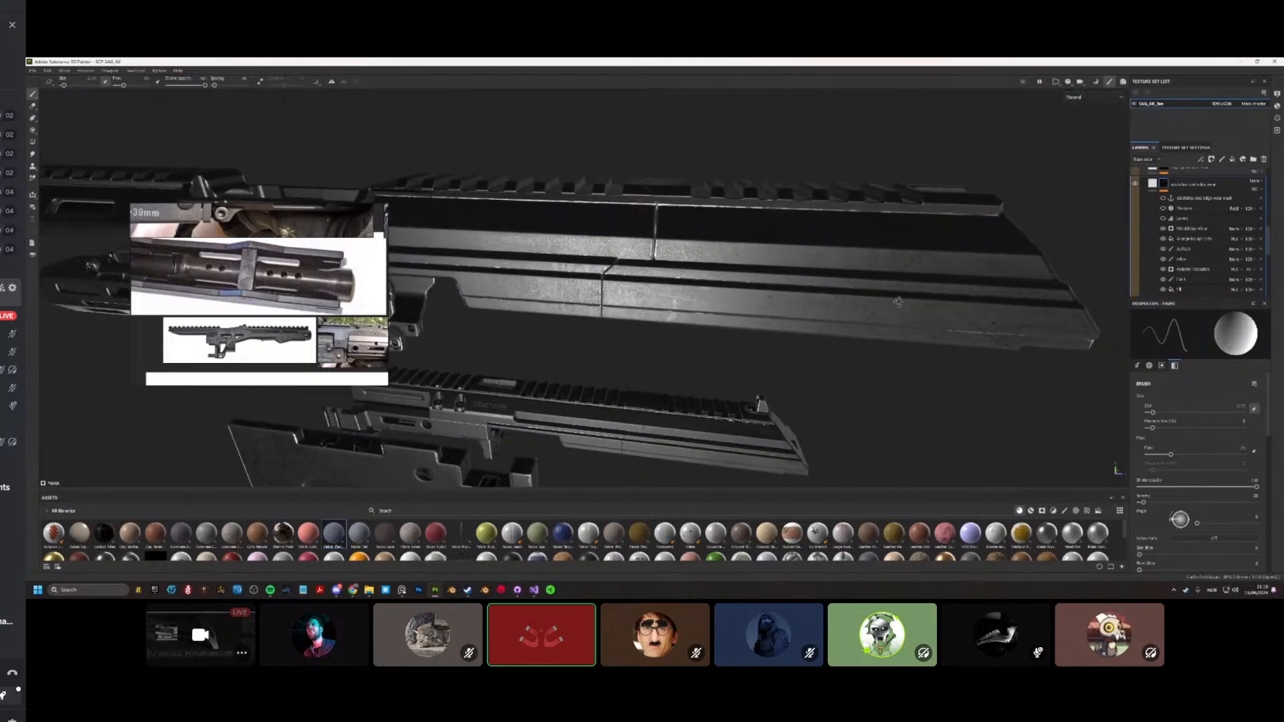
Step: Move the Metal Edge Wear generator lower in the scratches and edge wear mask stack and change its blending mode
left_click_drag(1188, 233, 1188, 294)
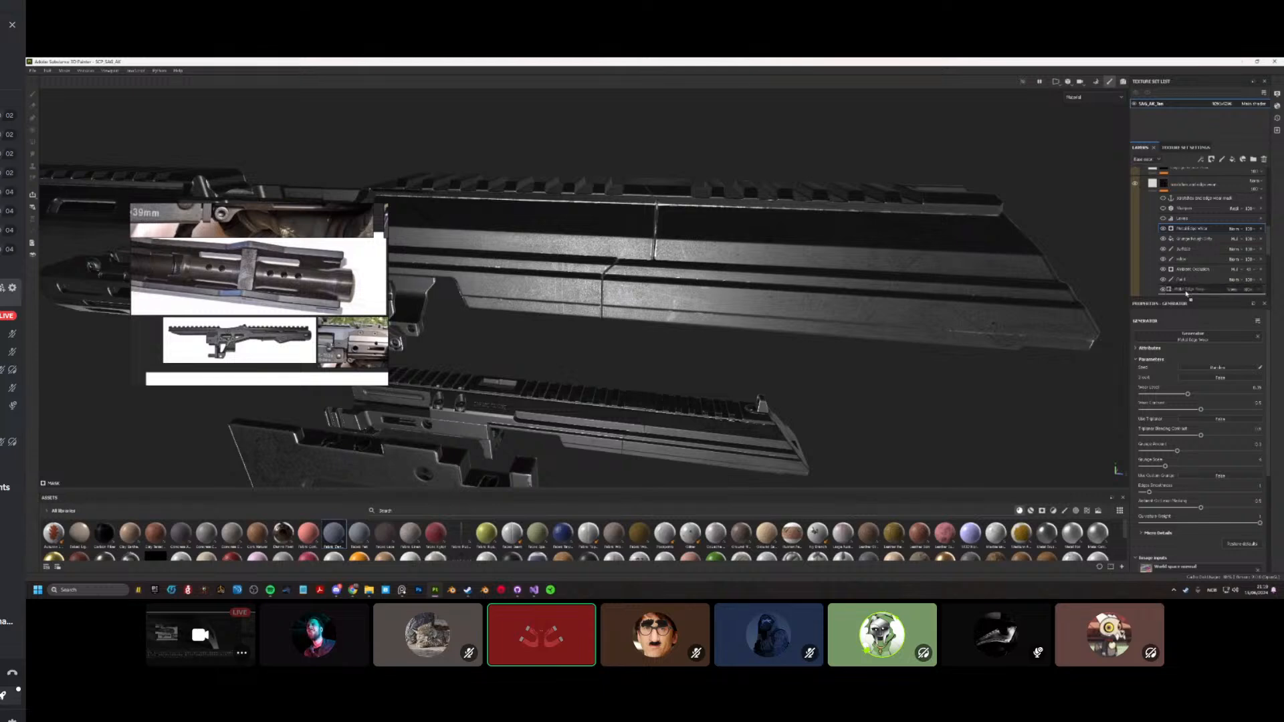
scroll(1189, 287, "down", 3)
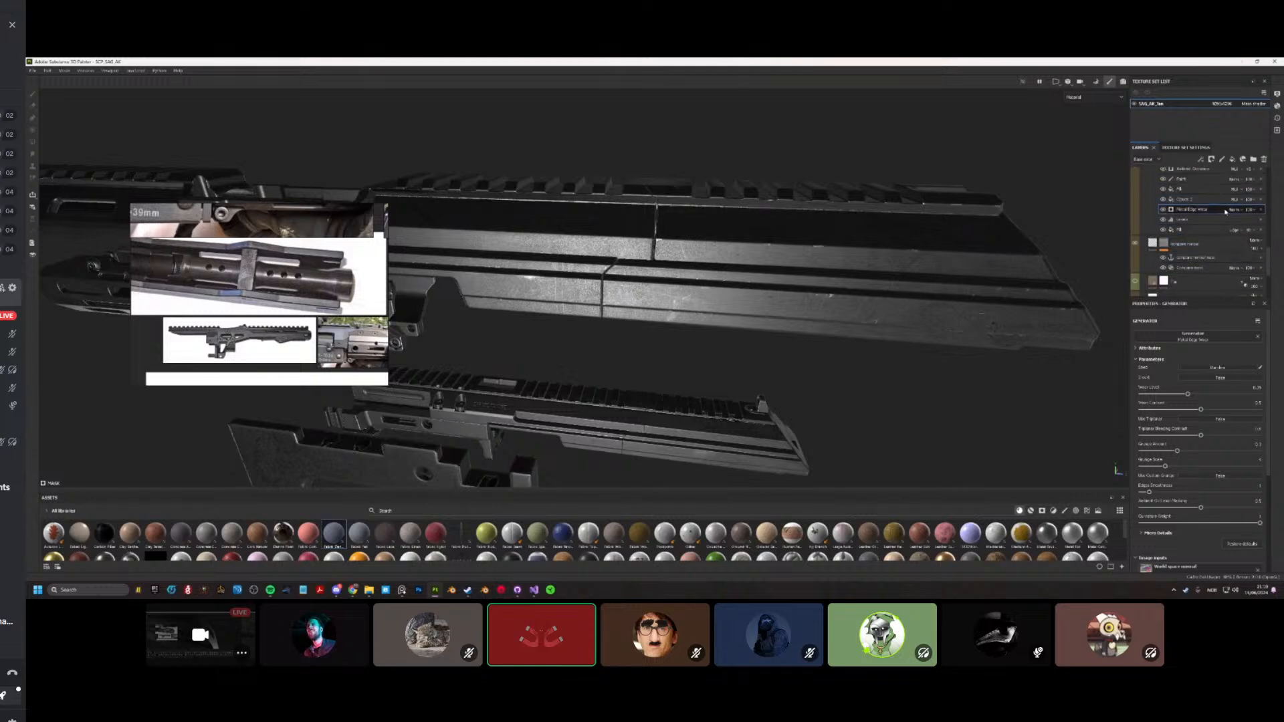
left_click_drag(936, 281, 1123, 304, "alt")
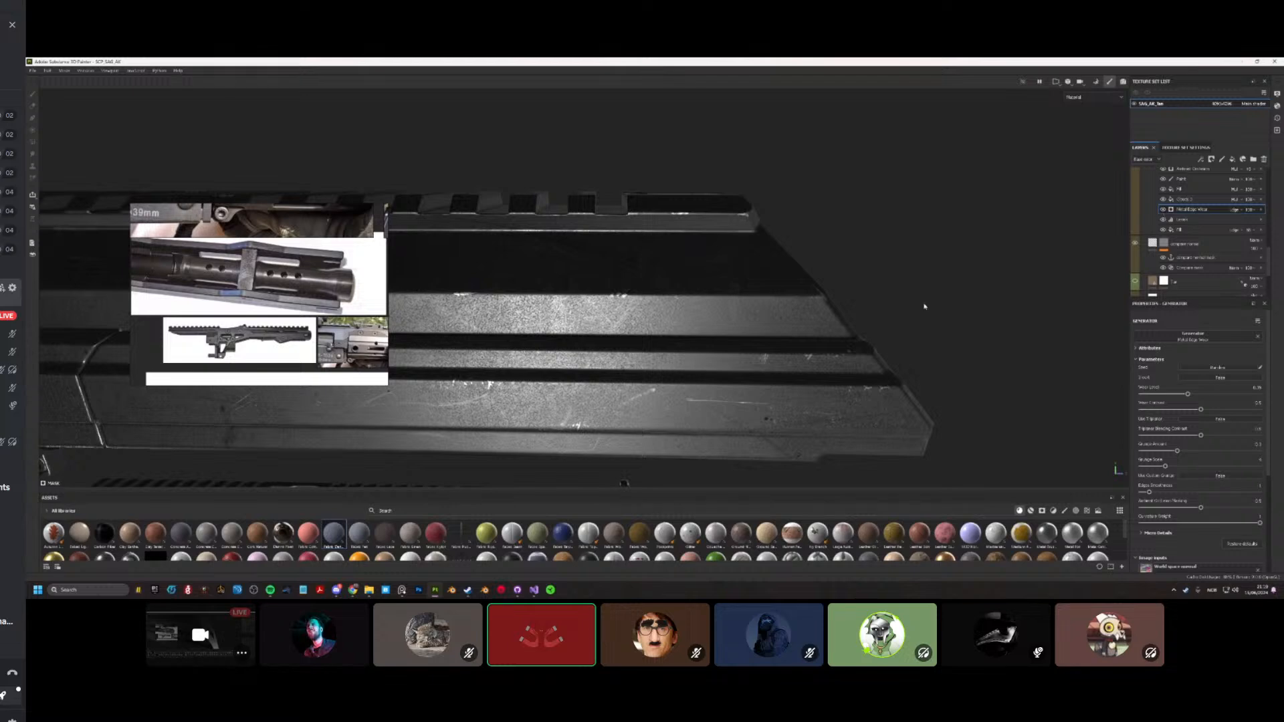
left_click_drag(925, 307, 624, 333, "alt")
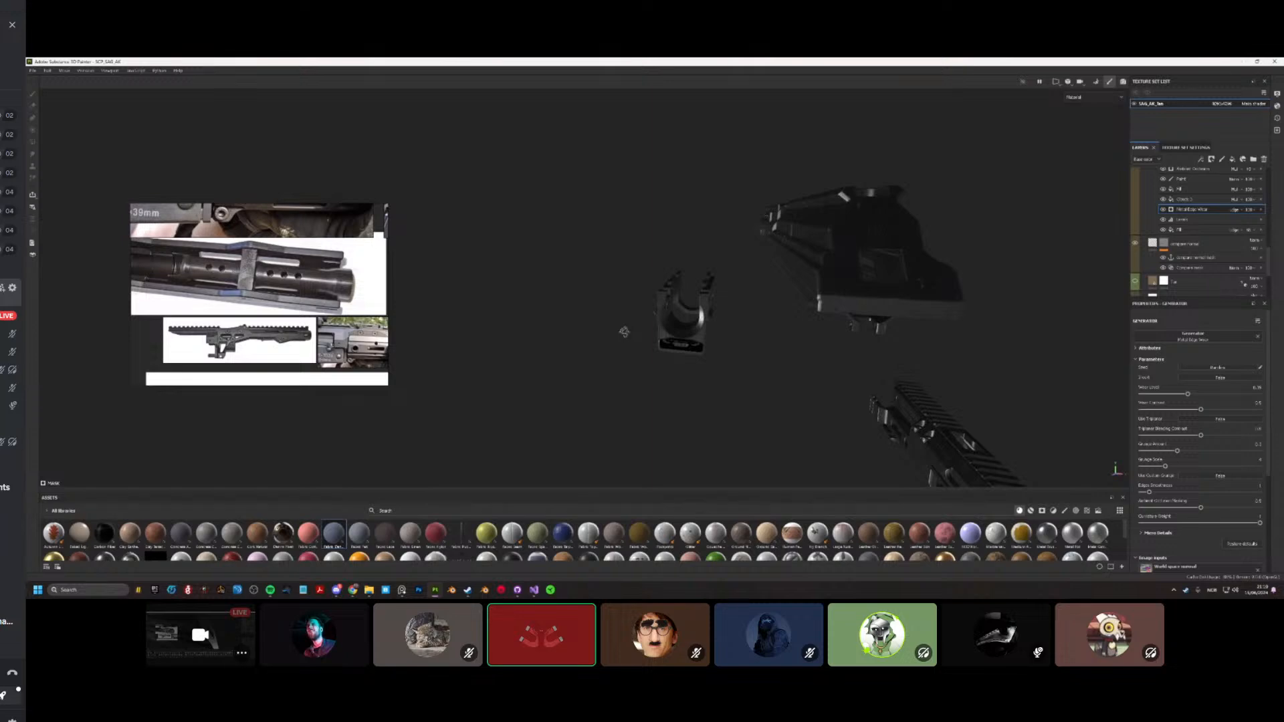
Step: Try a higher wear level on the Metal Edge Wear generator and undo it
left_click_drag(624, 332, 849, 335, "alt")
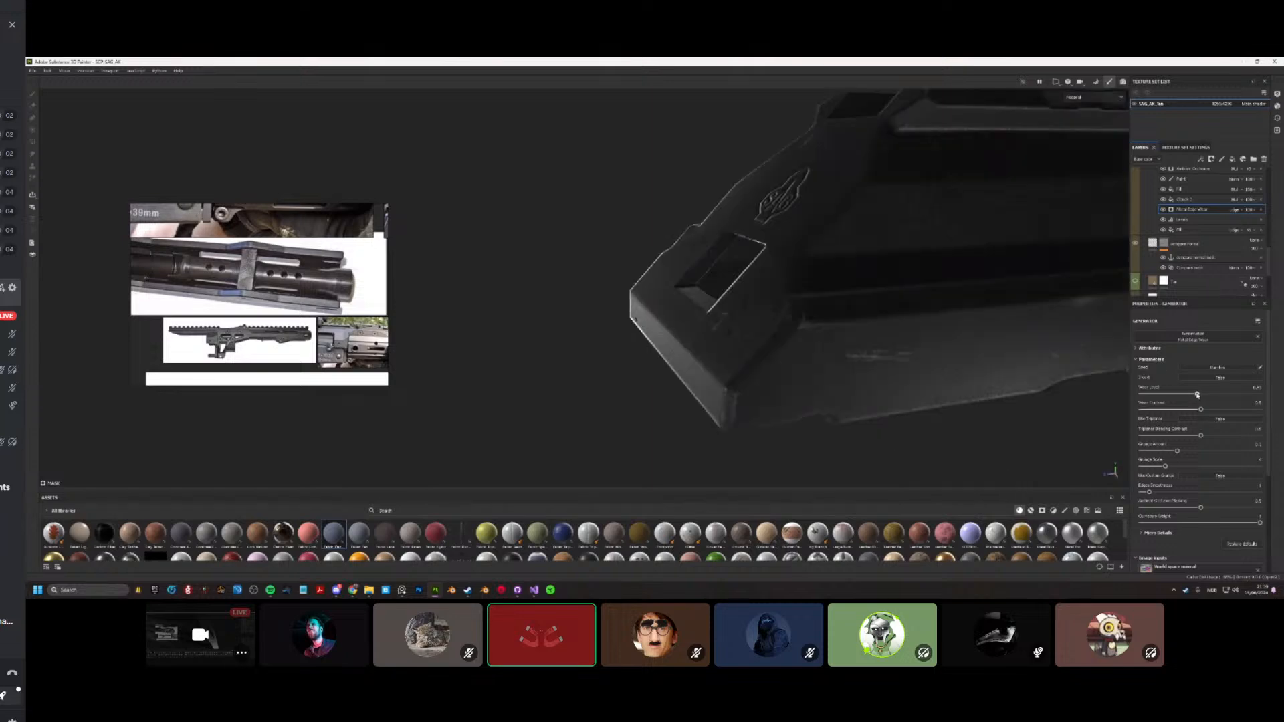
left_click_drag(1198, 395, 1212, 395)
left_click_drag(936, 335, 683, 373, "alt")
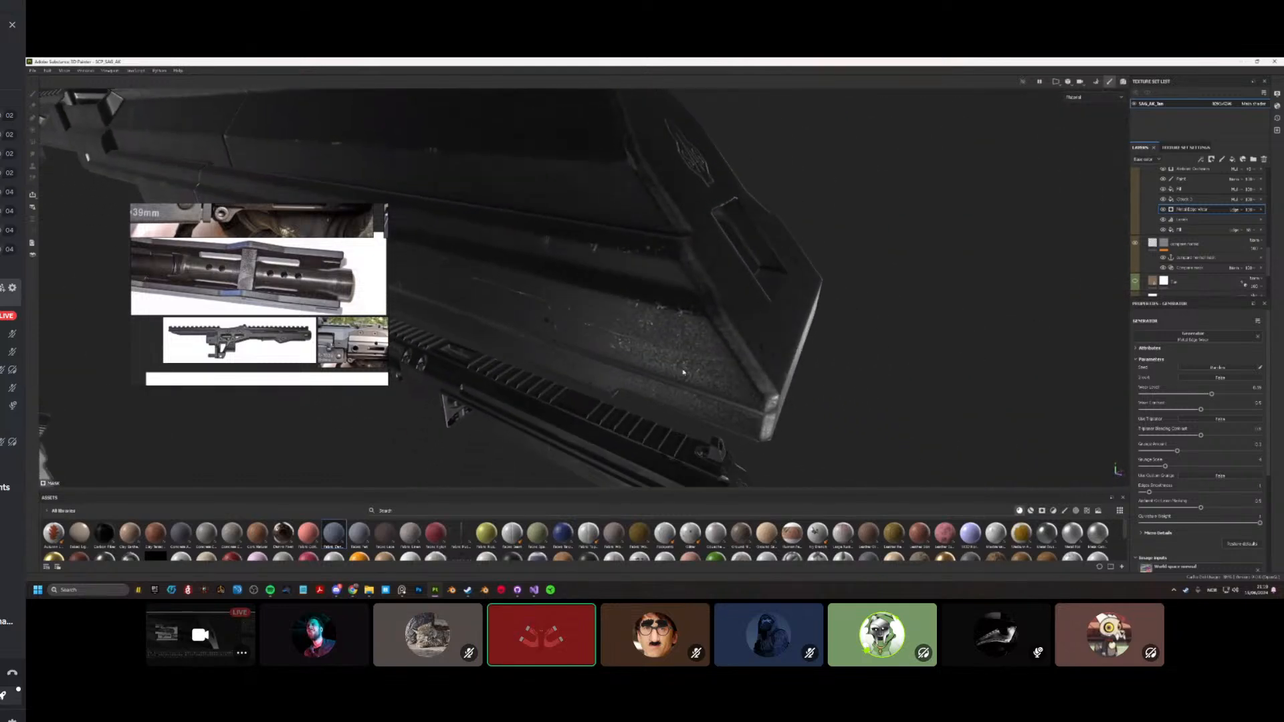
key("ctrl+z")
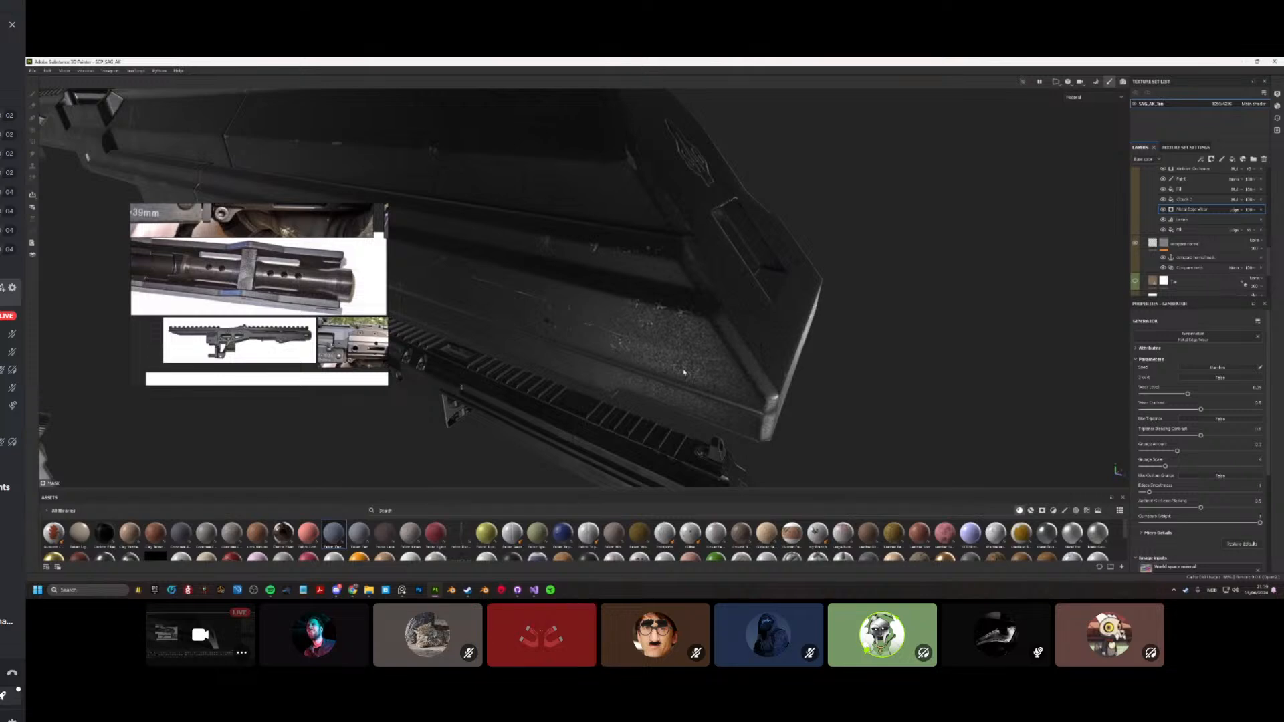
Step: Examine the edge wear on the chassis end plate corners, side ridges and top rail
left_click_drag(685, 373, 760, 355, "alt")
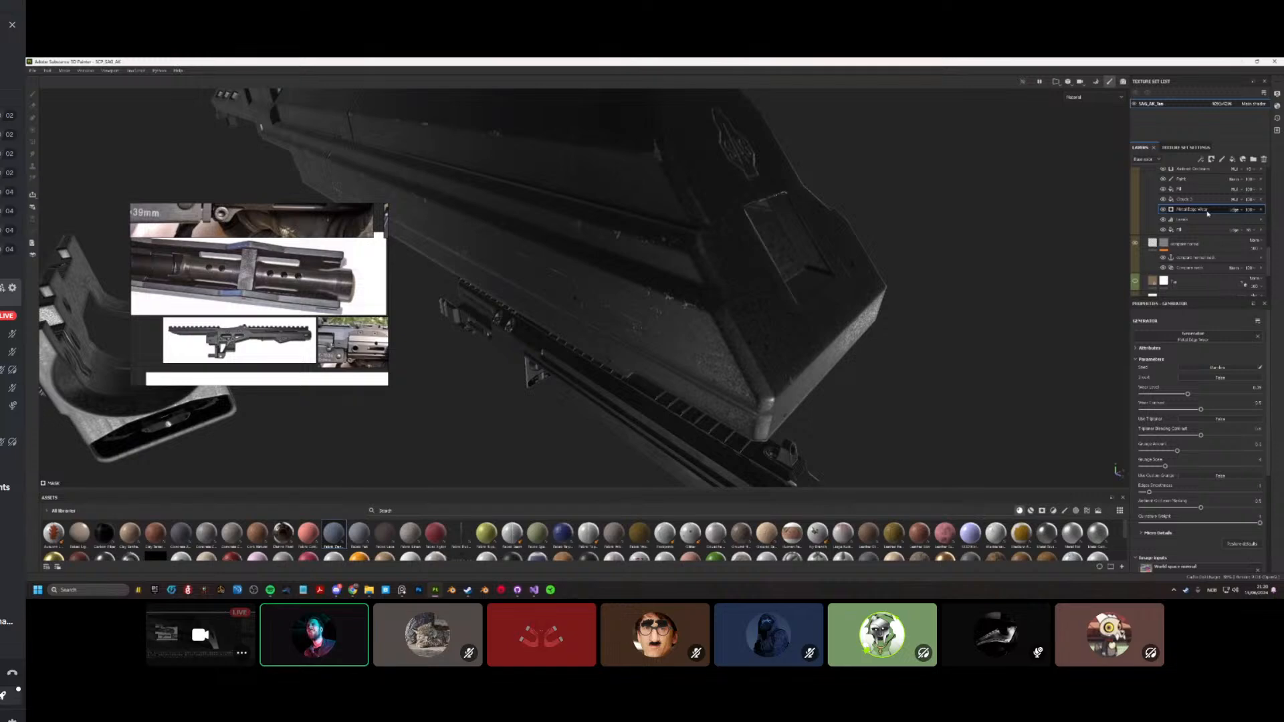
mouse_move(803, 247)
left_mouse_down("alt")
mouse_move(740, 275)
mouse_move(688, 338)
mouse_move(797, 279)
mouse_move(751, 278)
mouse_move(963, 292)
mouse_move(923, 349)
mouse_move(762, 324)
mouse_move(740, 346)
left_mouse_up("alt")
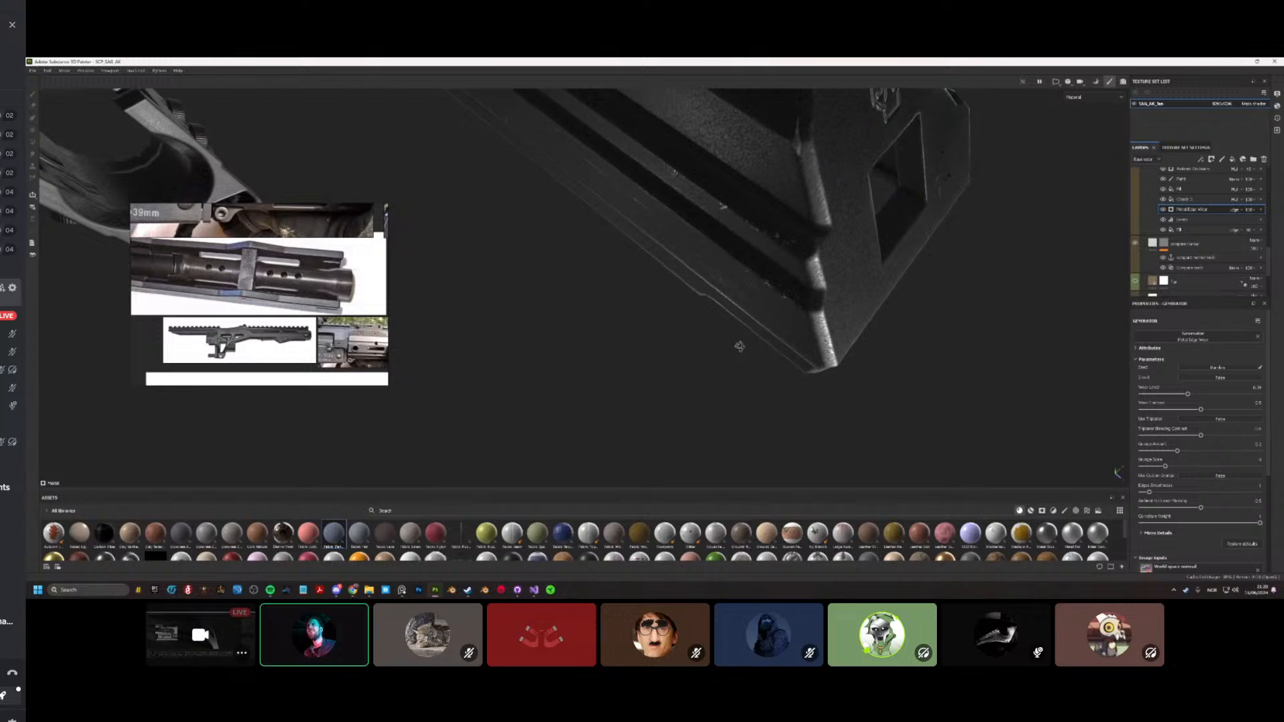
left_click_drag(740, 346, 801, 313, "alt")
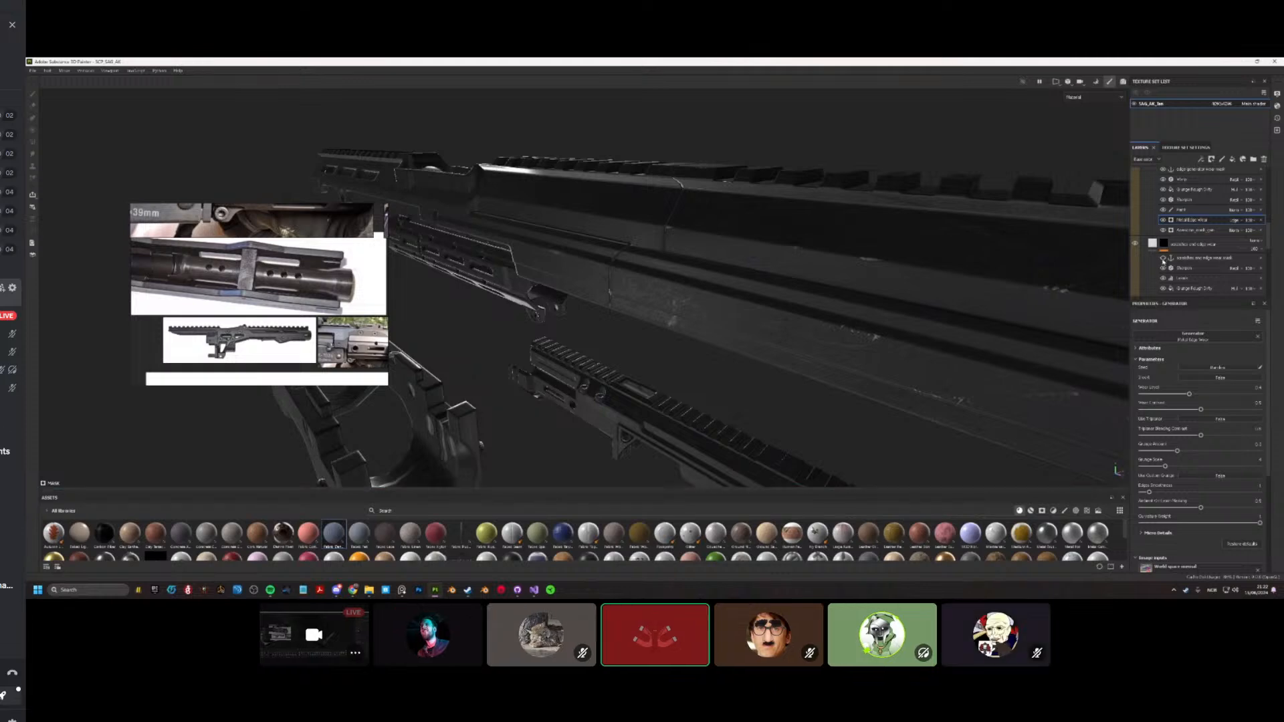
left_click_drag(715, 314, 792, 309, "alt")
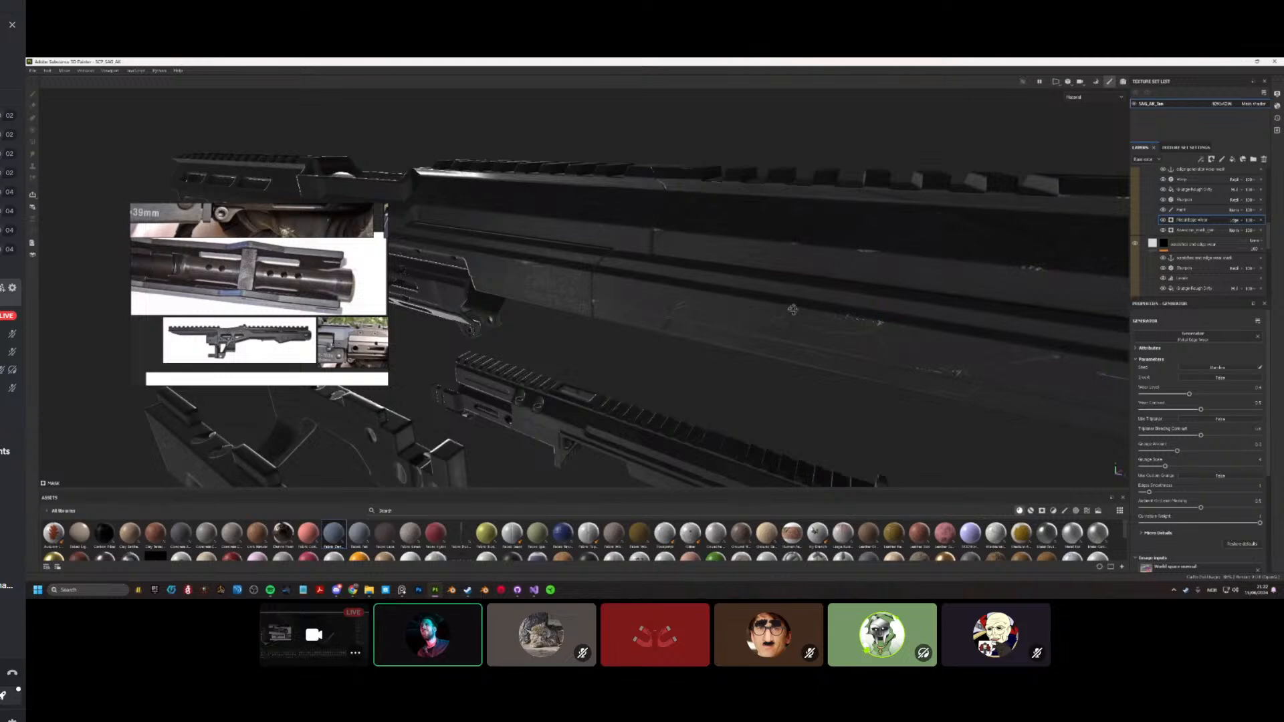
left_click_drag(793, 310, 482, 264, "alt")
mouse_move(714, 325)
left_mouse_down("alt")
mouse_move(664, 321)
mouse_move(699, 339)
left_mouse_up("alt")
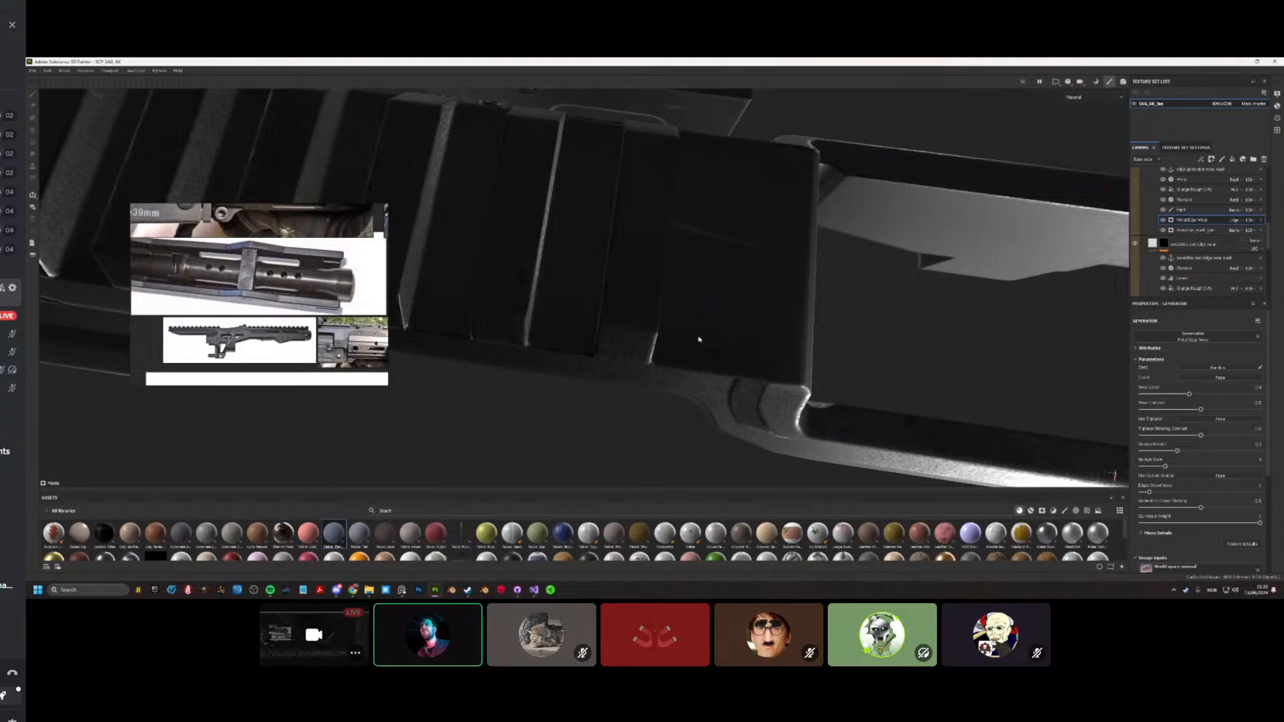
left_click_drag(699, 339, 789, 314, "alt")
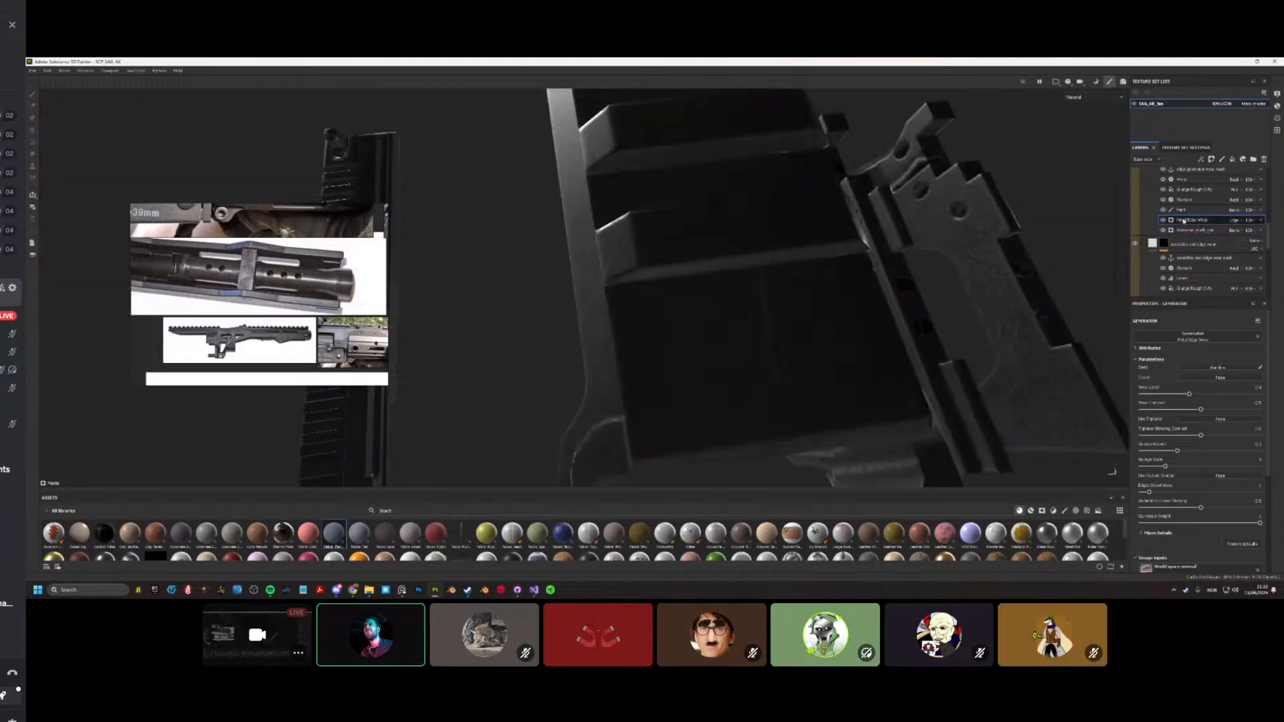
Step: Select the surface paint effect in the scratches and edge wear mask and inspect the wear along the chassis side and end plate
scroll(1196, 269, "down", 2)
left_click(1194, 253)
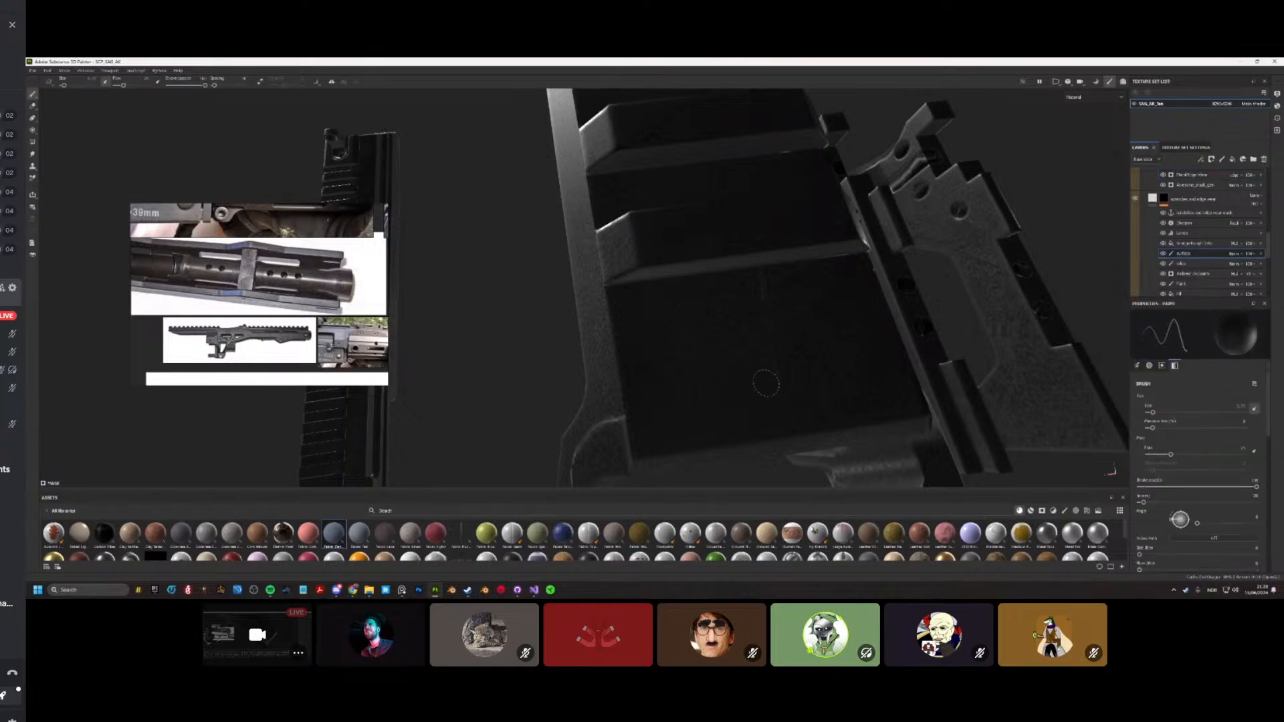
left_click_drag(769, 289, 545, 264, "alt")
key("c")
key("m")
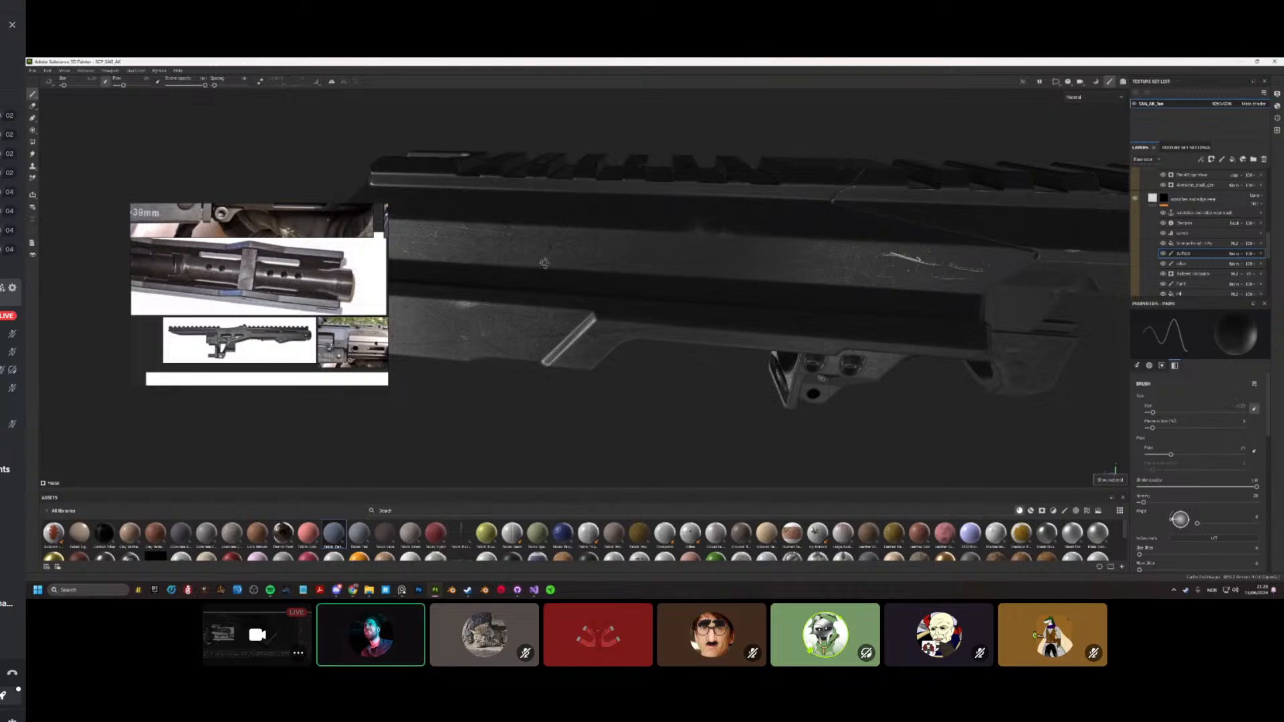
left_click_drag(544, 263, 674, 346, "alt")
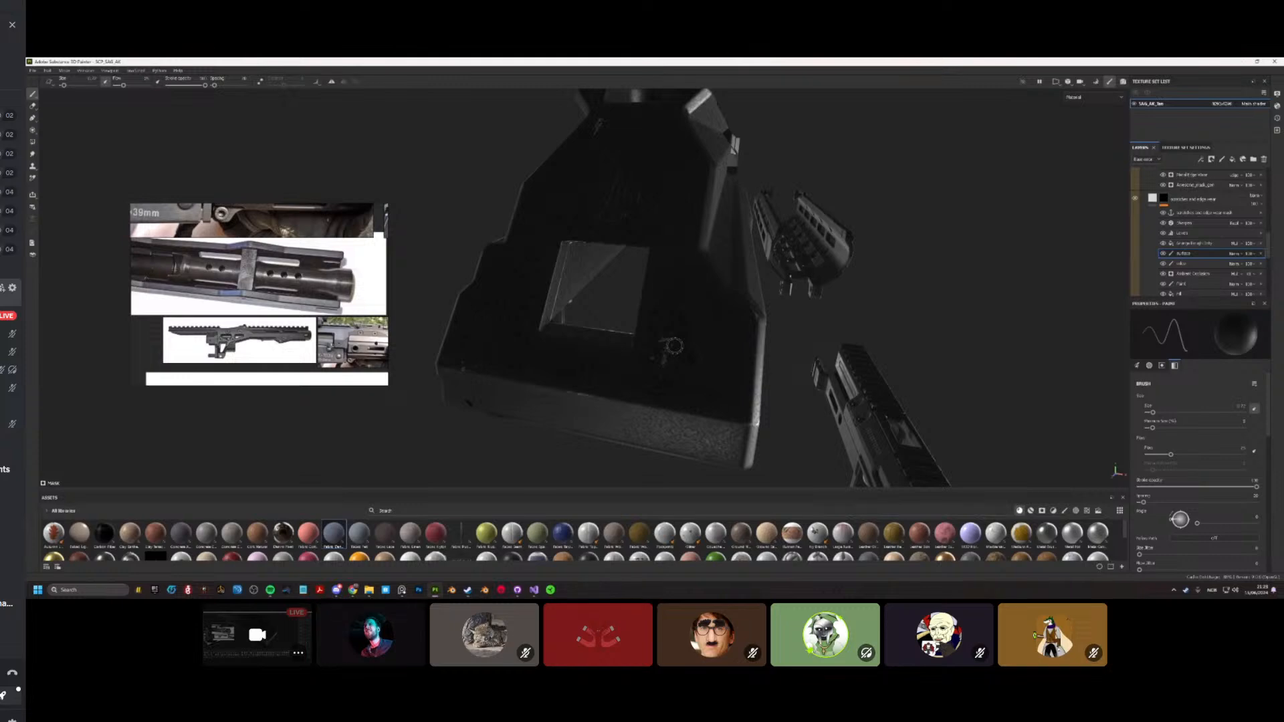
left_click_drag(674, 346, 430, 318, "alt")
scroll(422, 267, "down", 5)
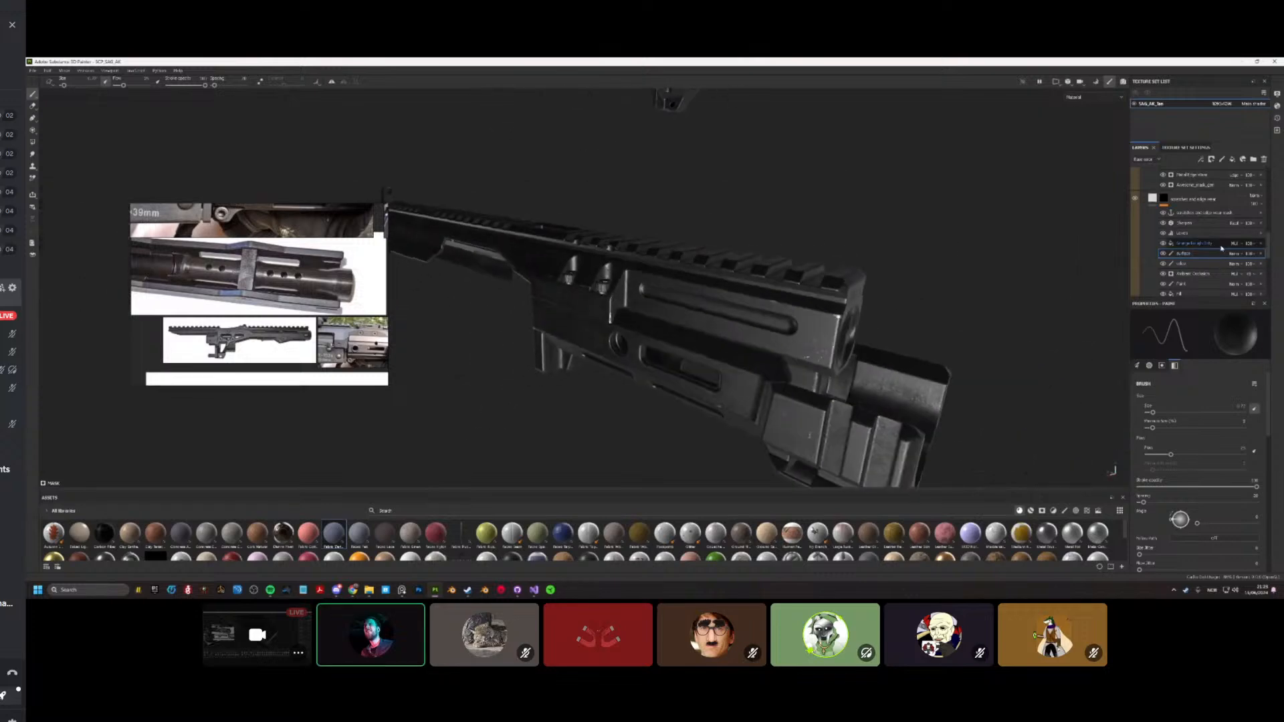
Step: Hide the Metal Edge Wear generator in the edge generator wear mask and check the remaining wear on the receiver with the layer visible
scroll(1175, 224, "up", 2)
left_click(1164, 177, "alt")
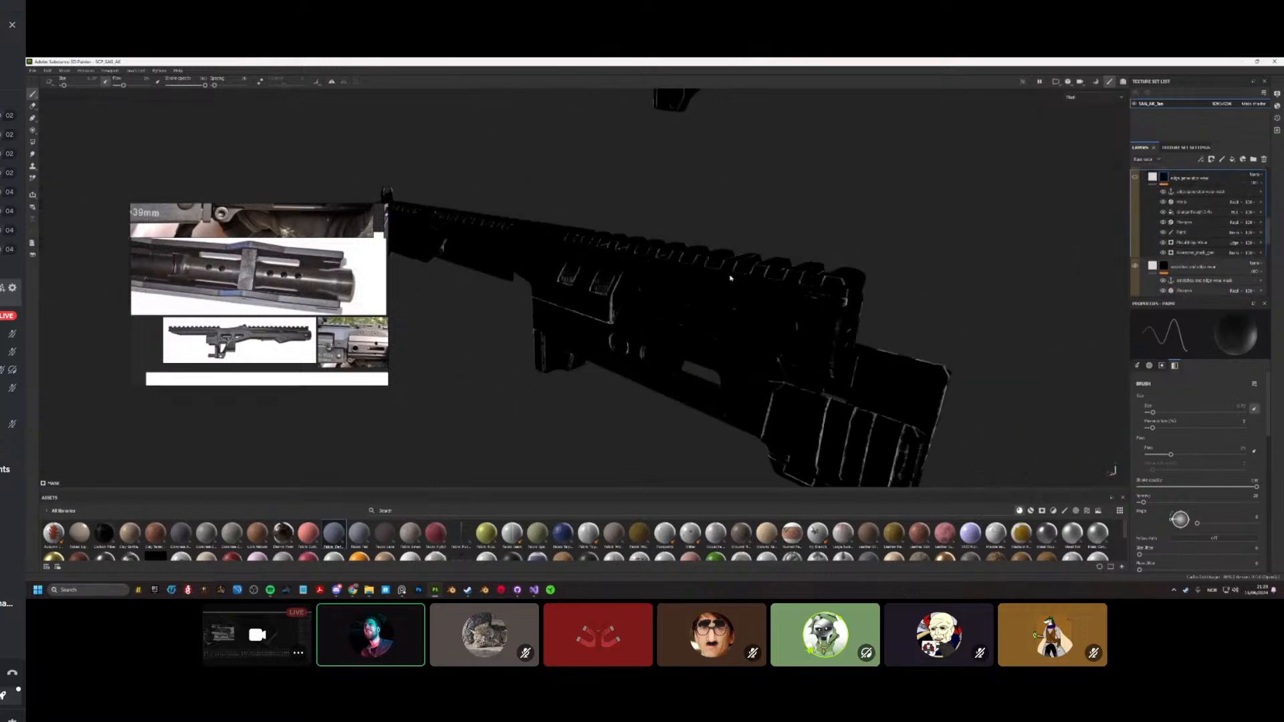
scroll(730, 277, "up", 5)
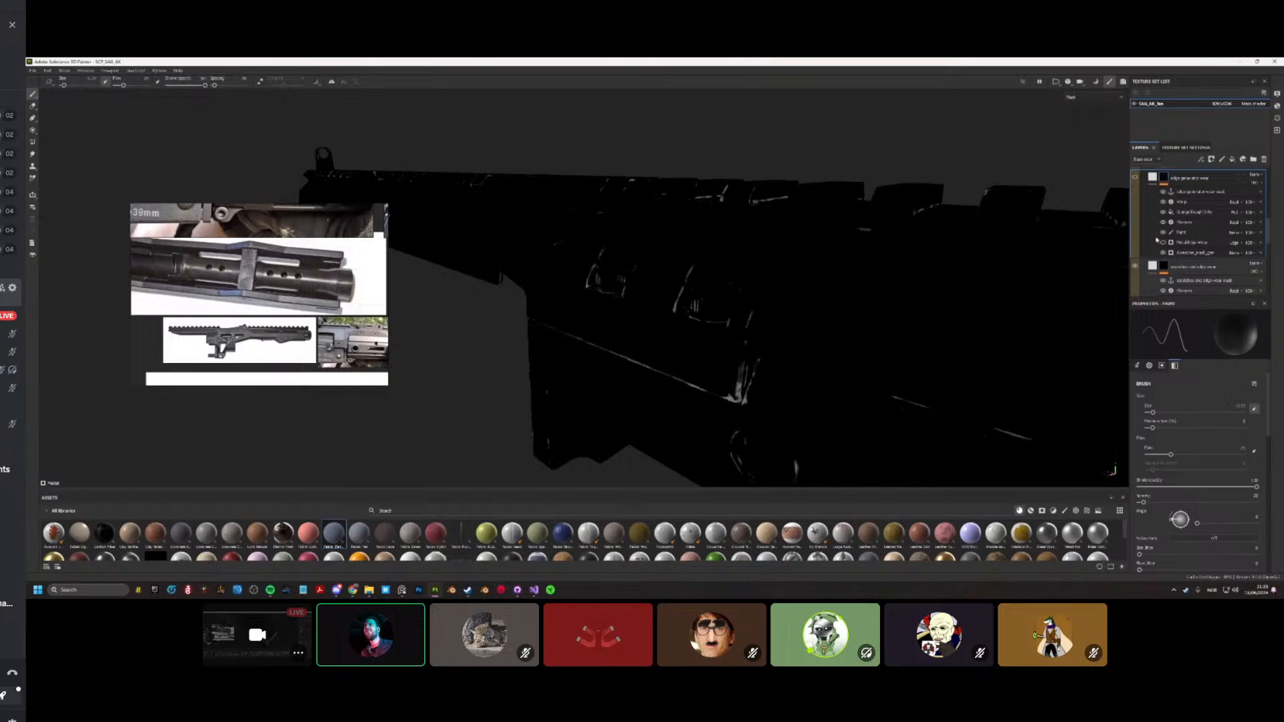
left_click(1136, 179)
key("m")
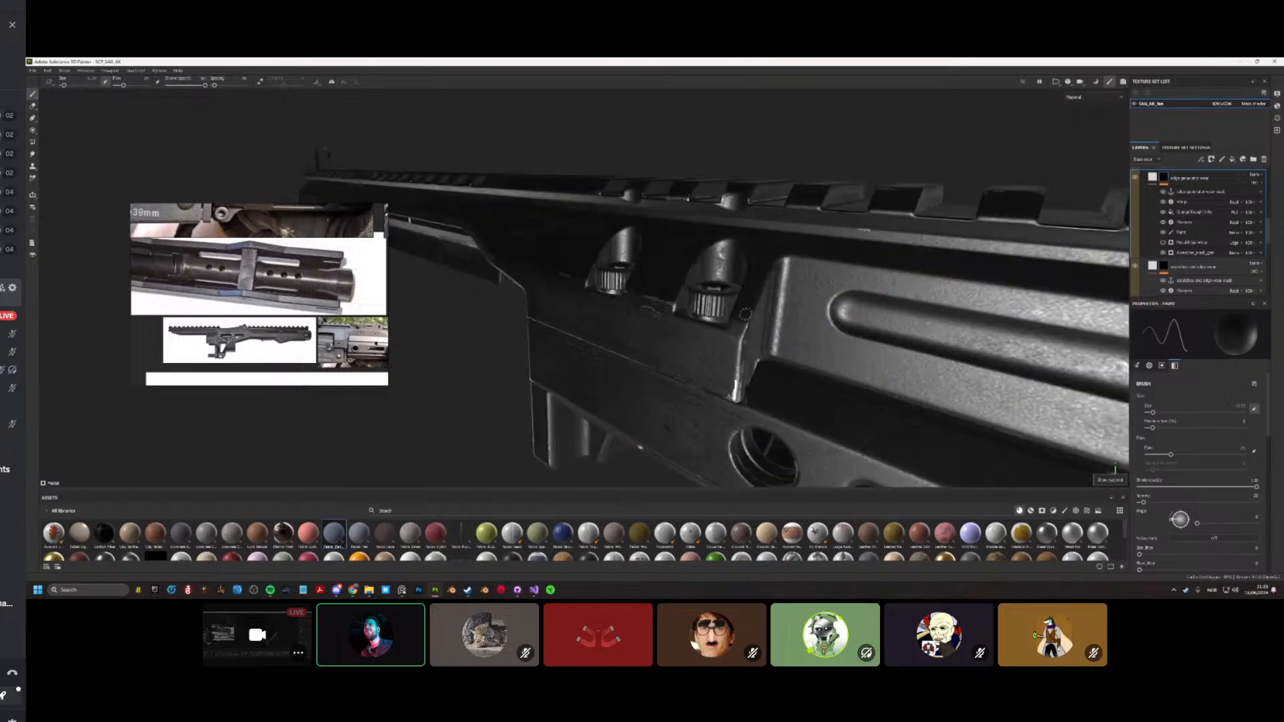
left_click_drag(589, 254, 428, 318, "alt")
scroll(675, 321, "down", 3)
scroll(764, 317, "up", 3)
left_click_drag(862, 327, 743, 313, "alt")
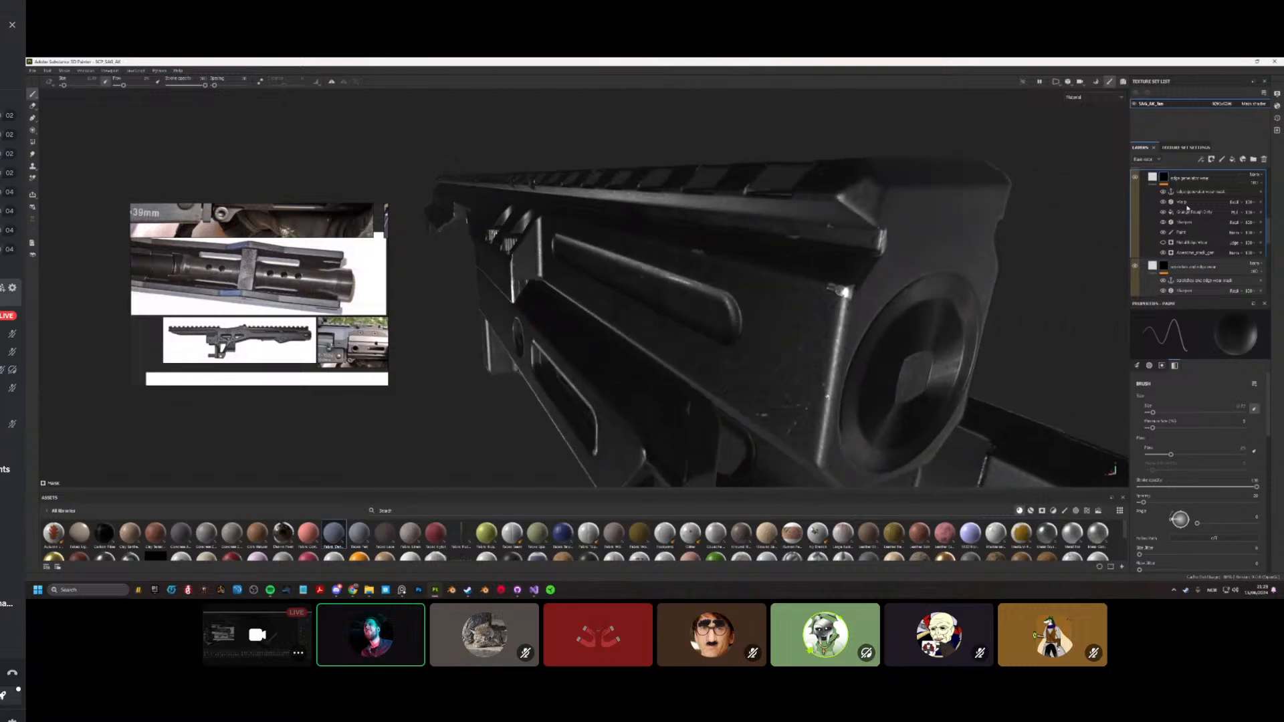
Step: Isolate the edge generator wear mask and slightly reduce the convex setting of its Awesome_mask_gen generator
left_click(1164, 178, "alt")
left_click_drag(582, 285, 696, 254, "alt")
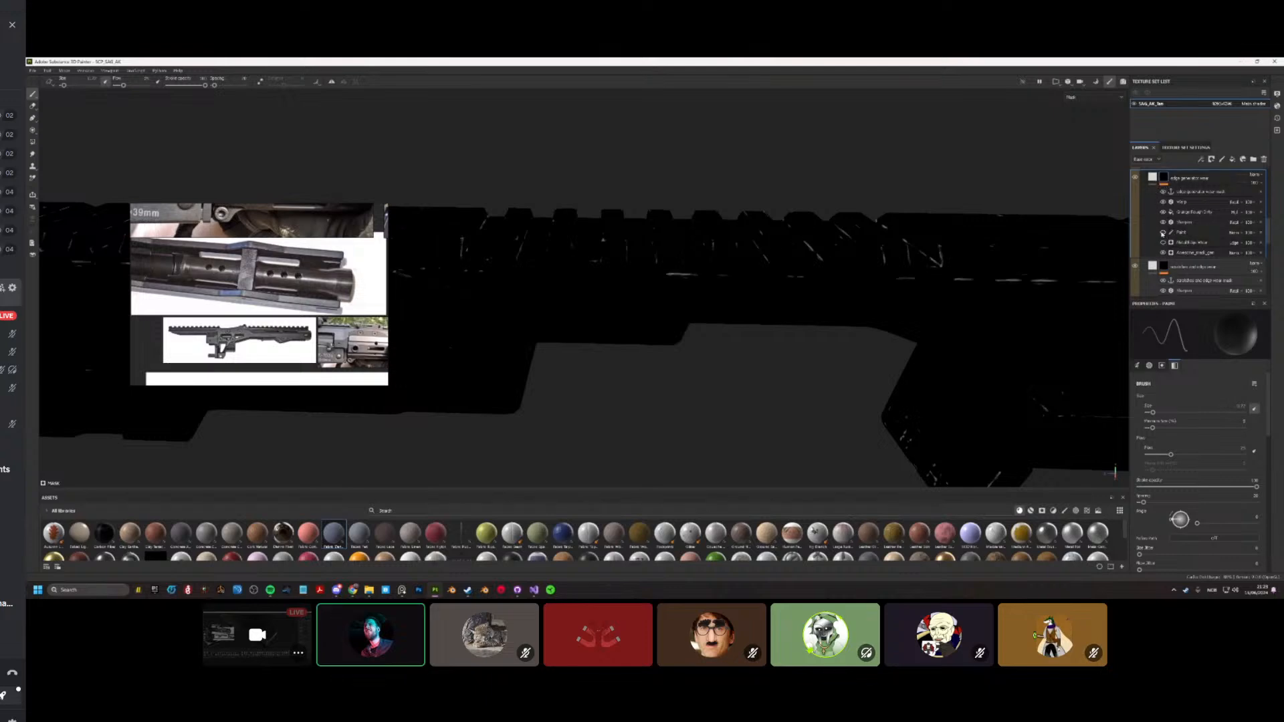
left_click_drag(763, 254, 786, 253, "alt")
left_click(1184, 254)
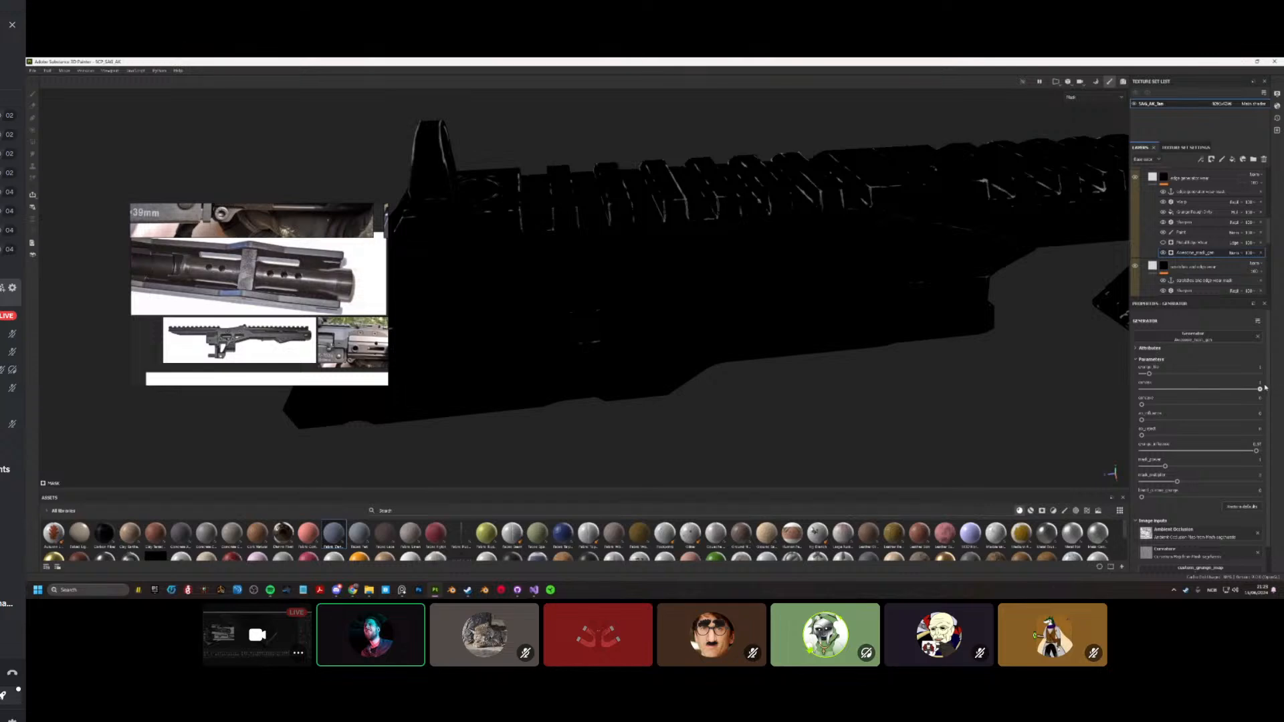
left_click_drag(1263, 388, 1153, 389)
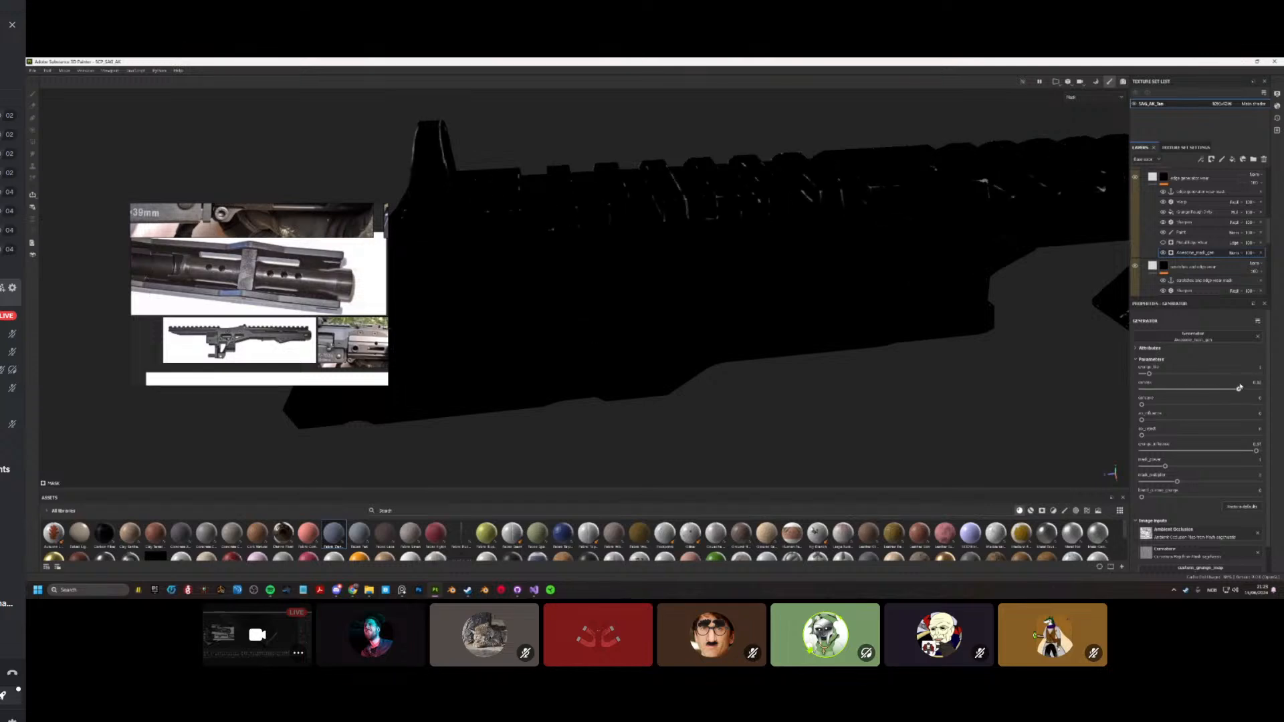
left_click_drag(1239, 388, 1267, 387)
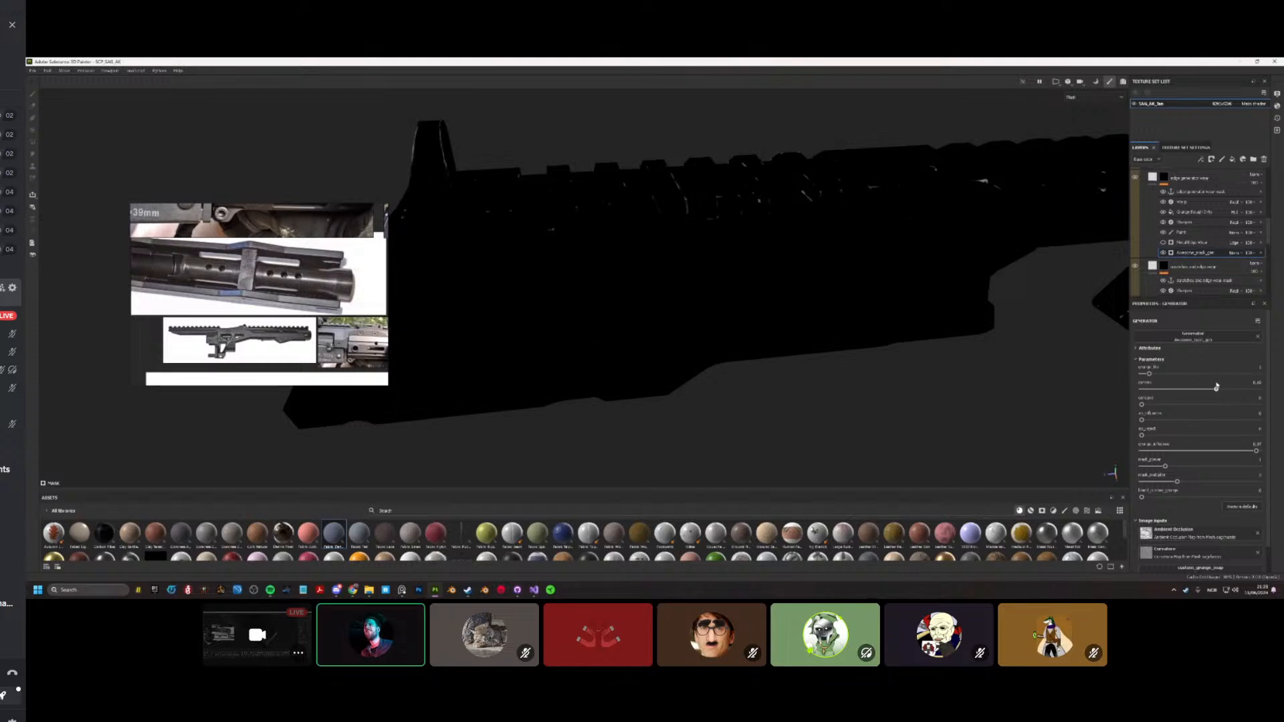
mouse_move(1231, 387)
left_mouse_down()
mouse_move(1216, 384)
mouse_move(1235, 387)
left_mouse_up()
Step: Re-enable the Metal Edge Wear generator in the edge generator wear mask, lower its opacity and check the end plate in material view
left_click(1164, 242)
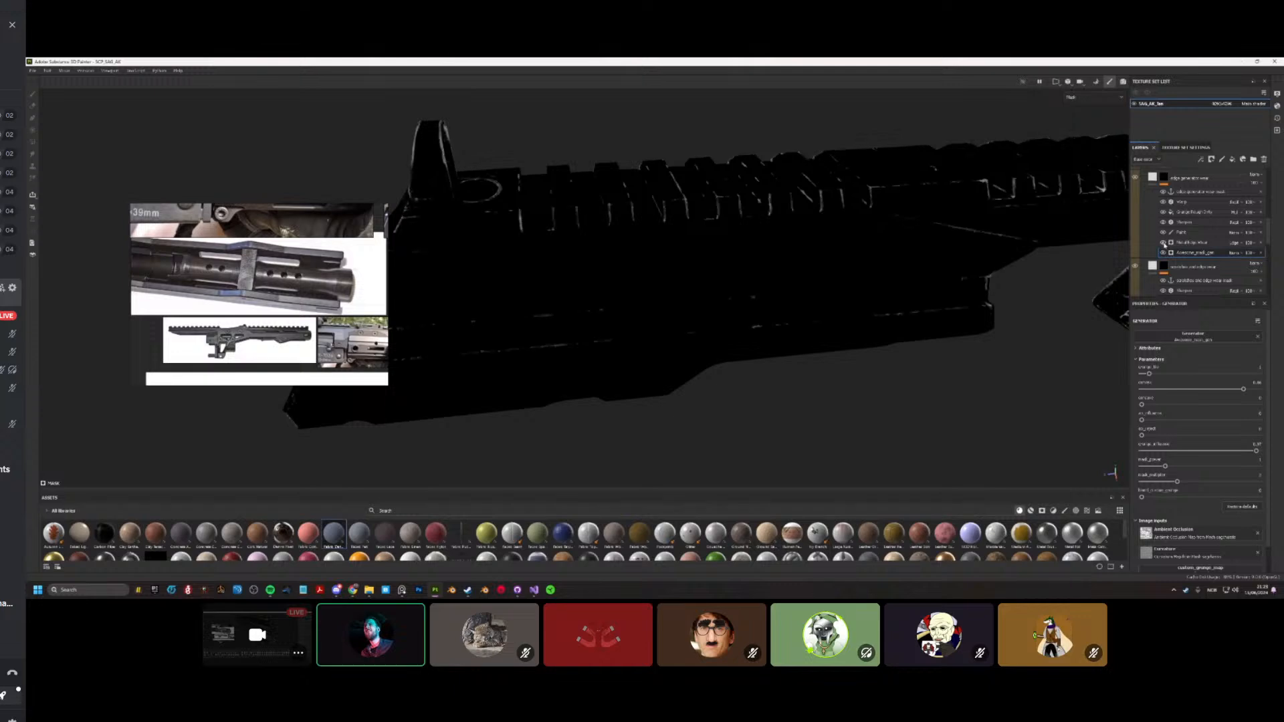
left_click_drag(1257, 259, 1239, 259)
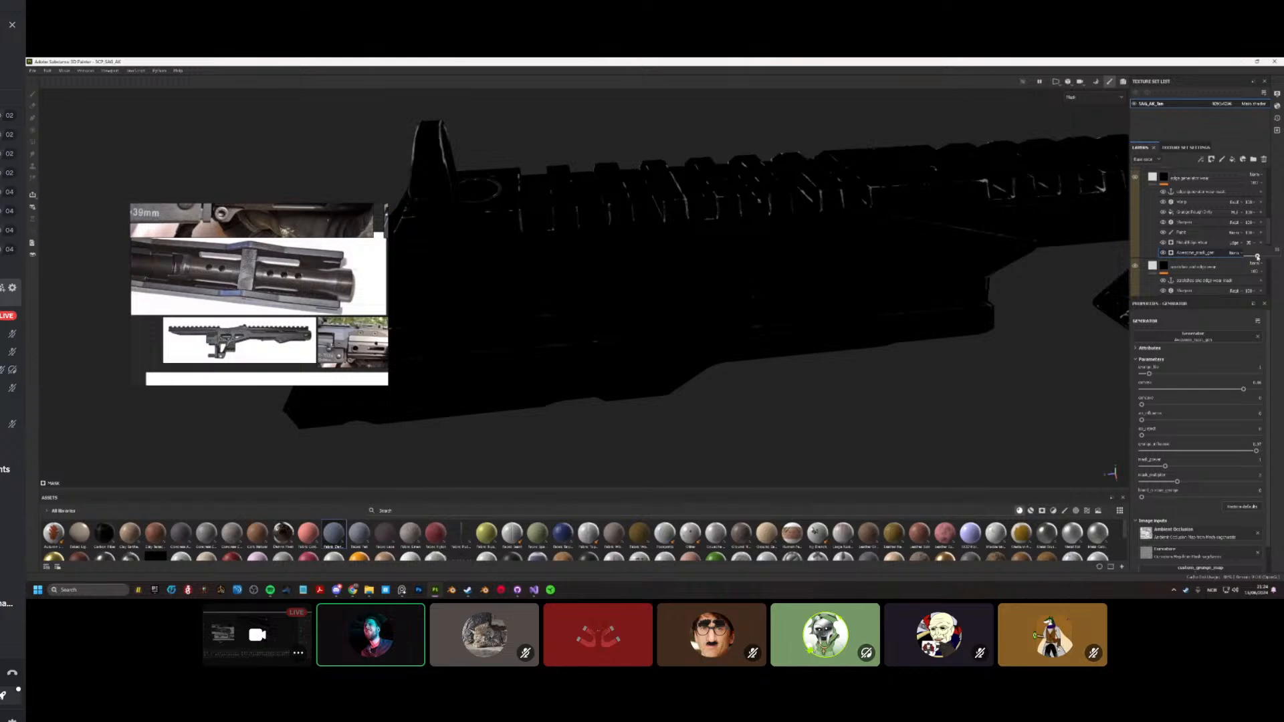
key("m")
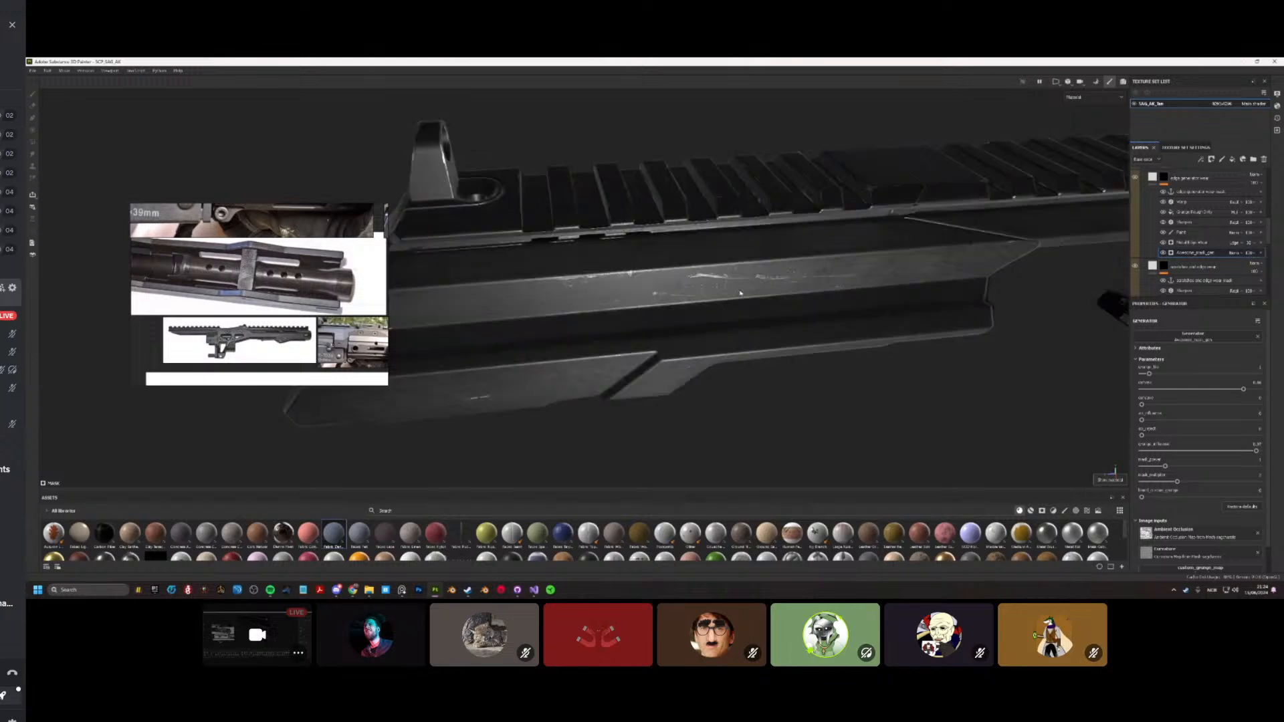
left_click_drag(740, 293, 883, 321, "alt")
scroll(695, 229, "up", 5)
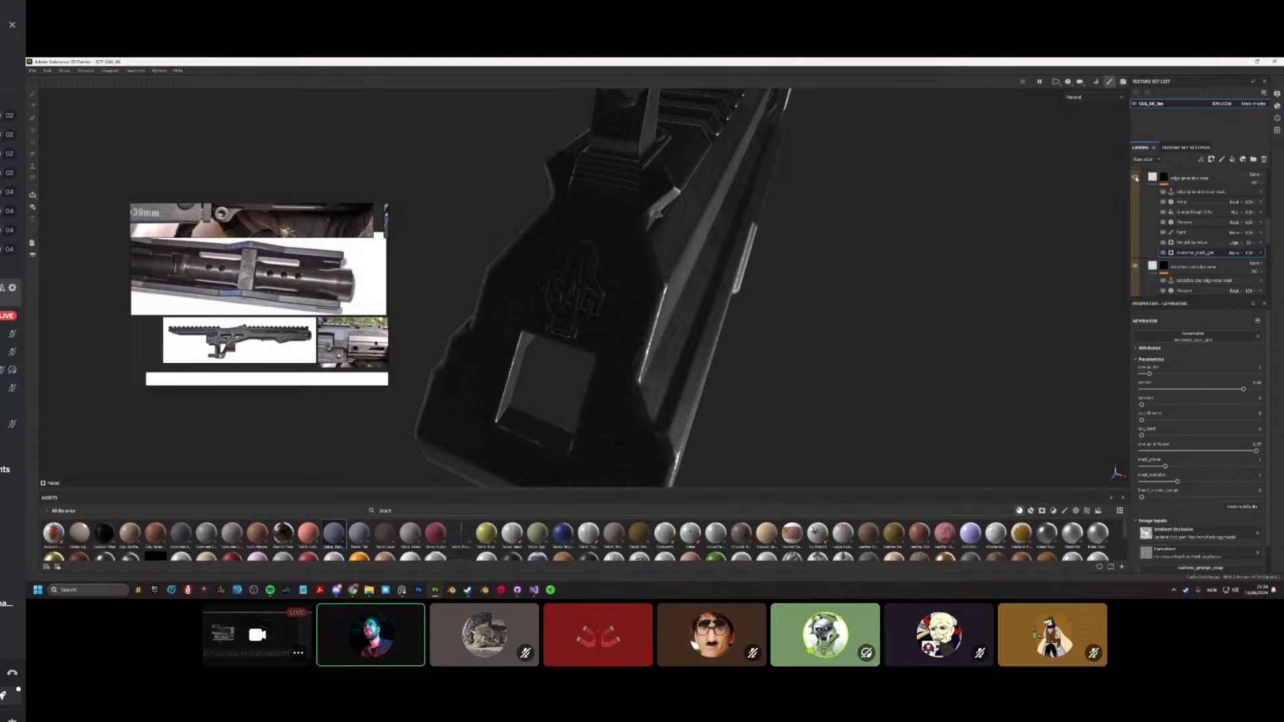
scroll(1143, 236, "up", 2)
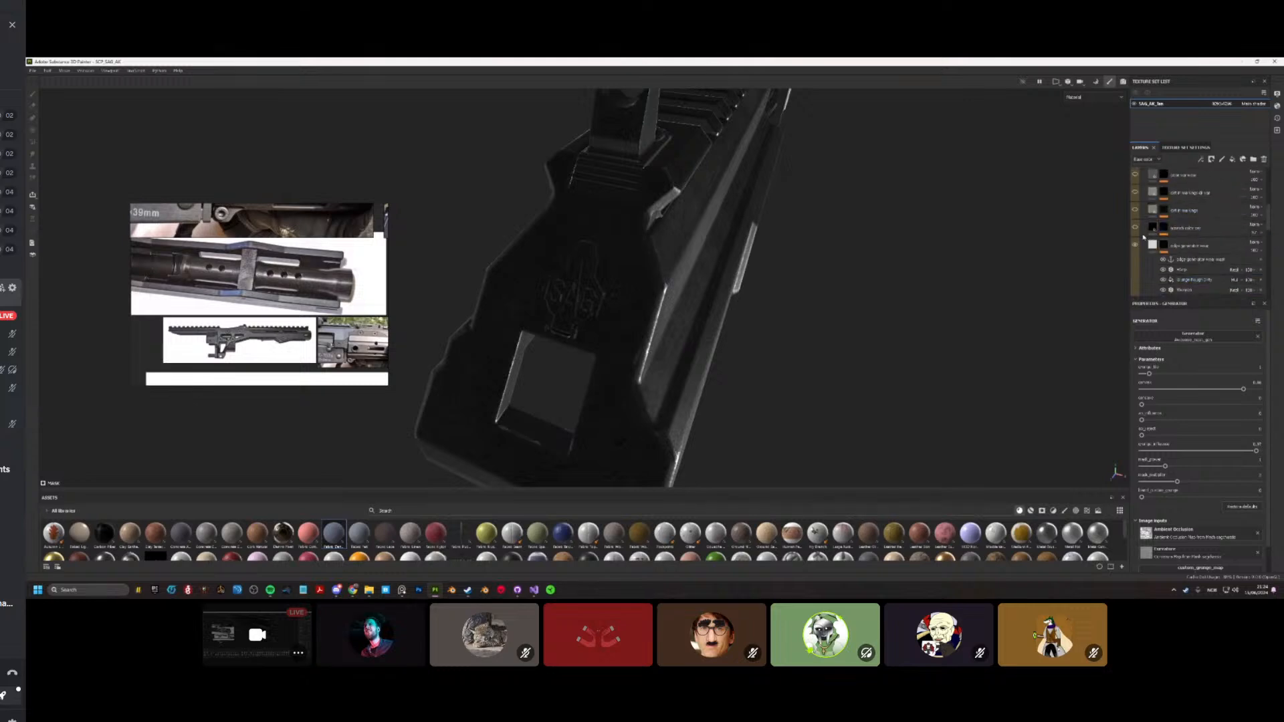
Step: Isolate the mask of the layer directly above the edge generator wear and compare its scratches with the material on the chassis side
left_click_drag(990, 267, 709, 260, "alt")
scroll(735, 267, "down", 3)
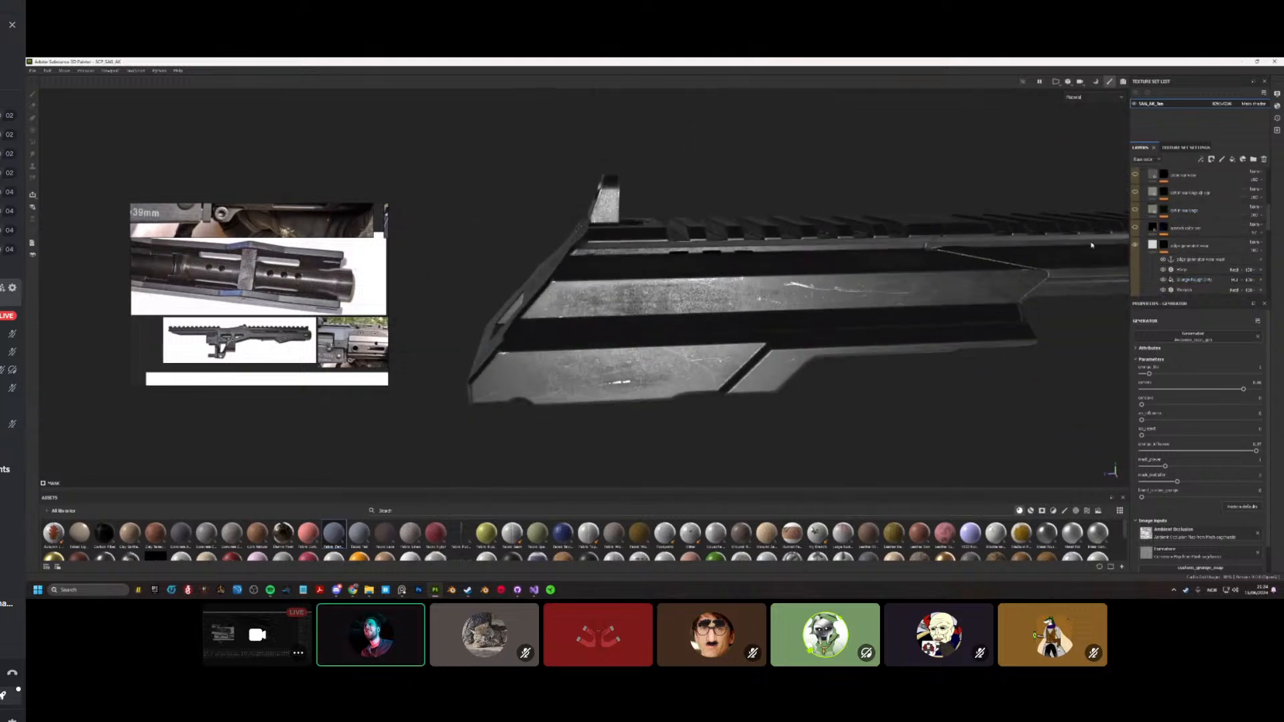
left_click(1162, 228)
left_click(1162, 228, "alt")
left_click(1135, 228)
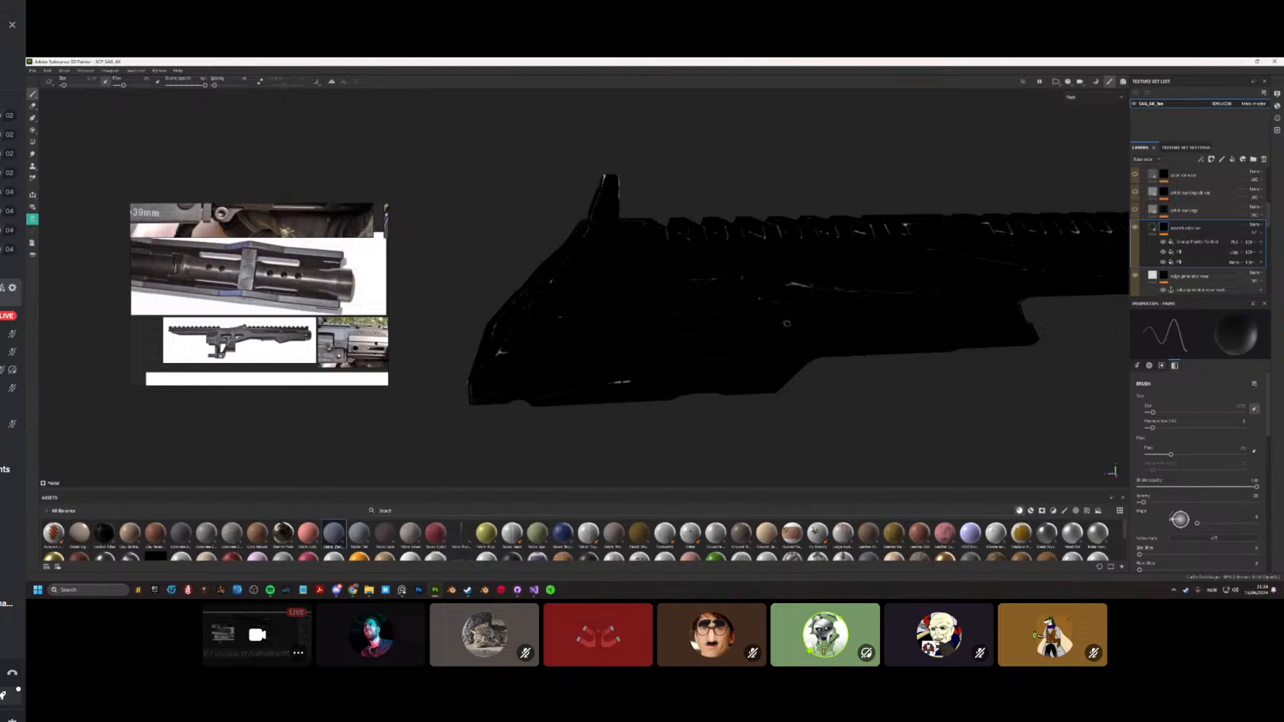
key("m")
scroll(658, 363, "up", 5)
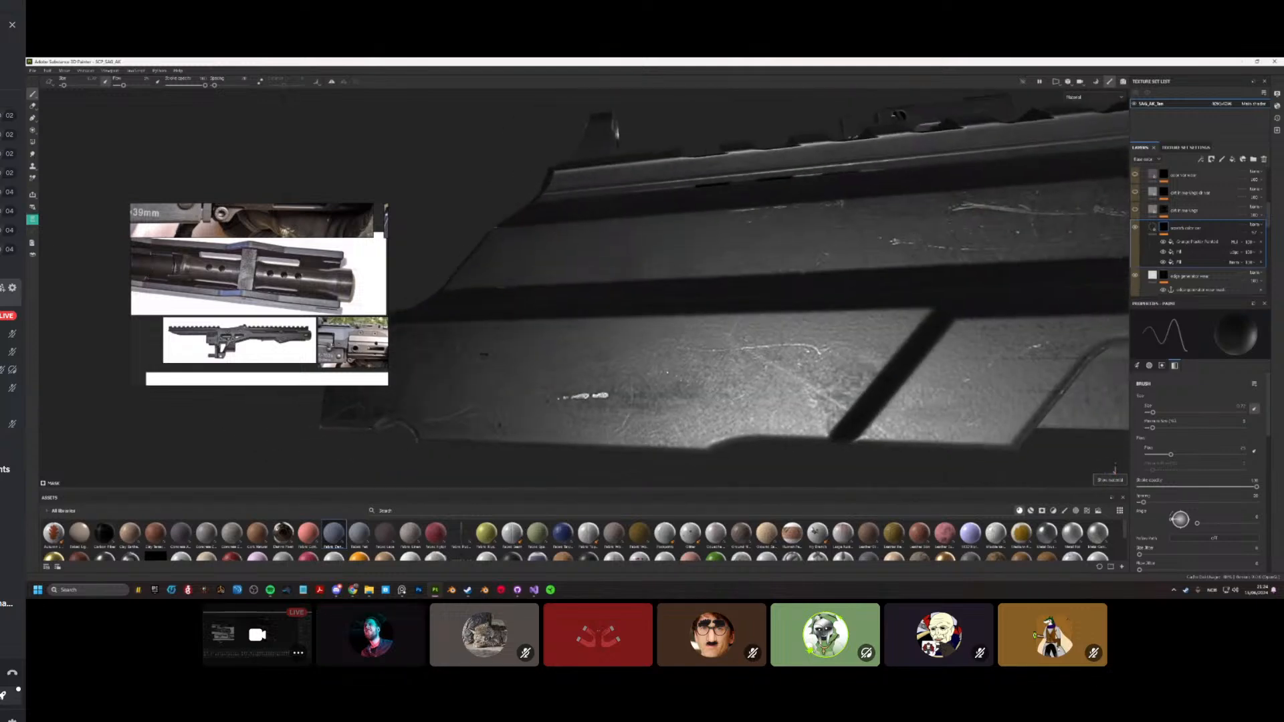
Step: Compare the isolated scratch mask with the material on the chassis side below the rail, and save the project
left_click_drag(659, 363, 619, 274, "alt")
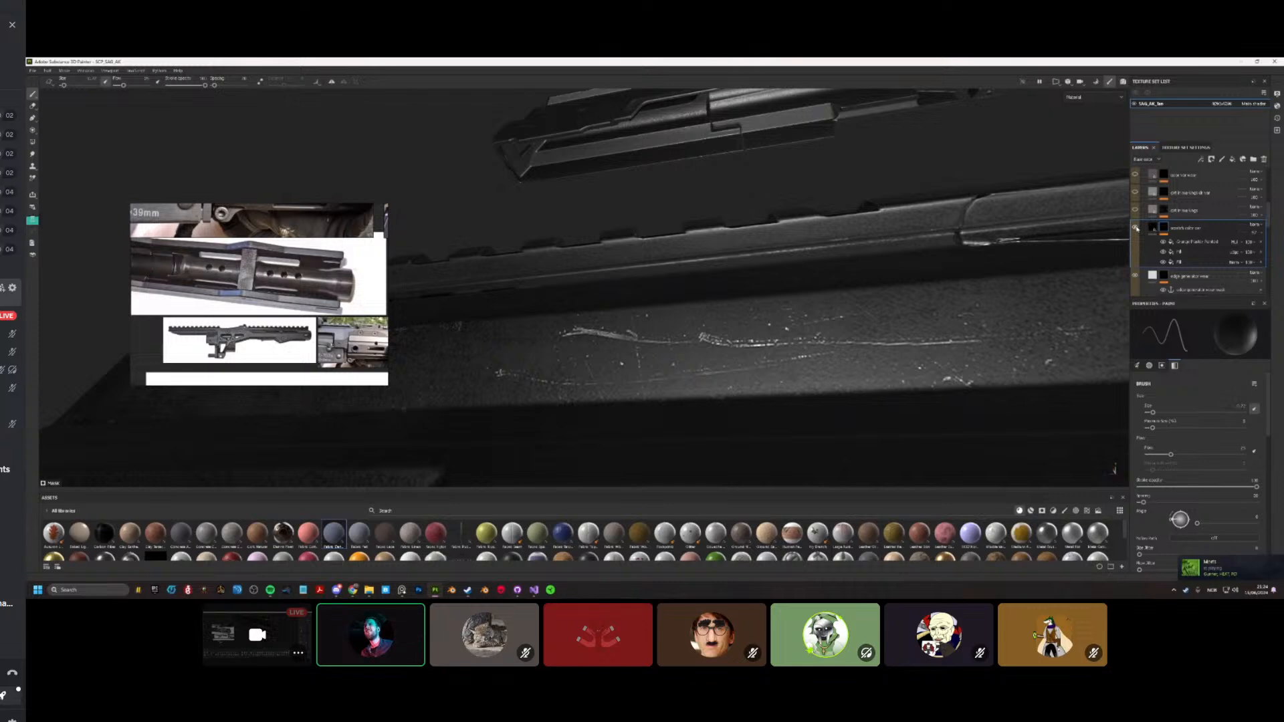
left_click(1167, 228, "alt")
left_click_drag(622, 314, 644, 330, "alt")
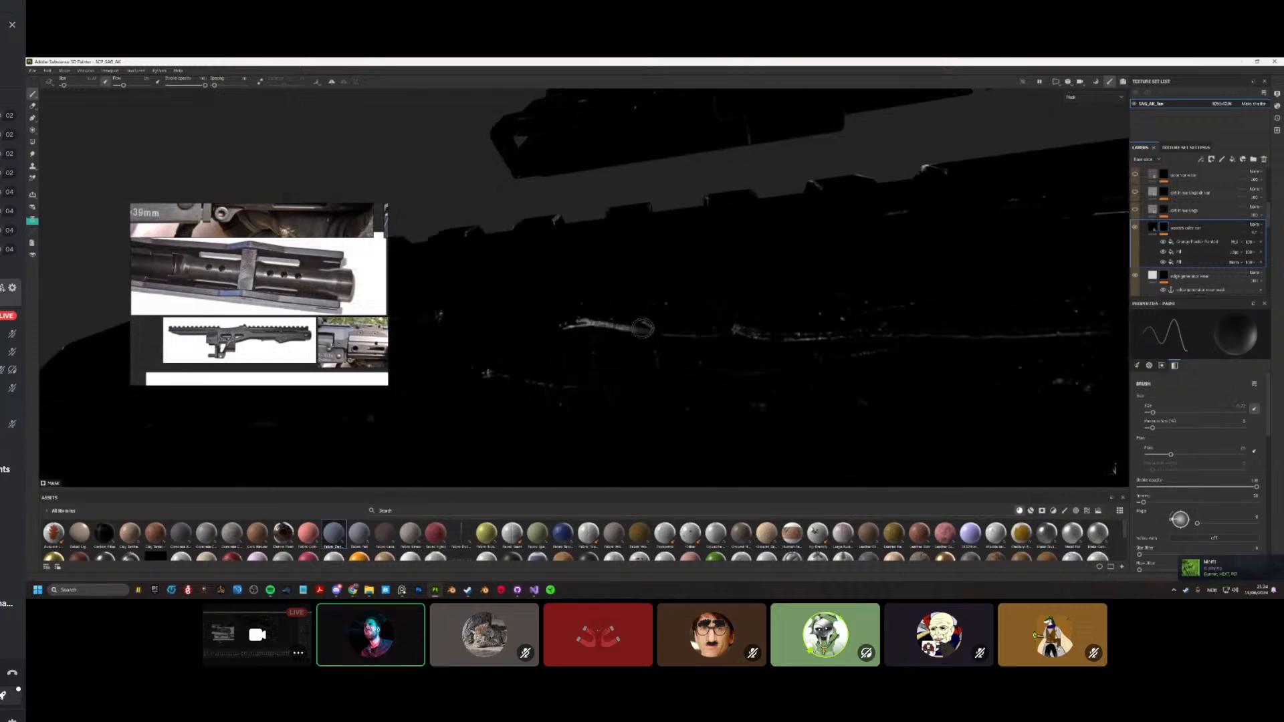
key("m")
mouse_move(547, 345)
left_mouse_down("alt")
mouse_move(630, 382)
mouse_move(600, 343)
mouse_move(609, 335)
left_mouse_up("alt")
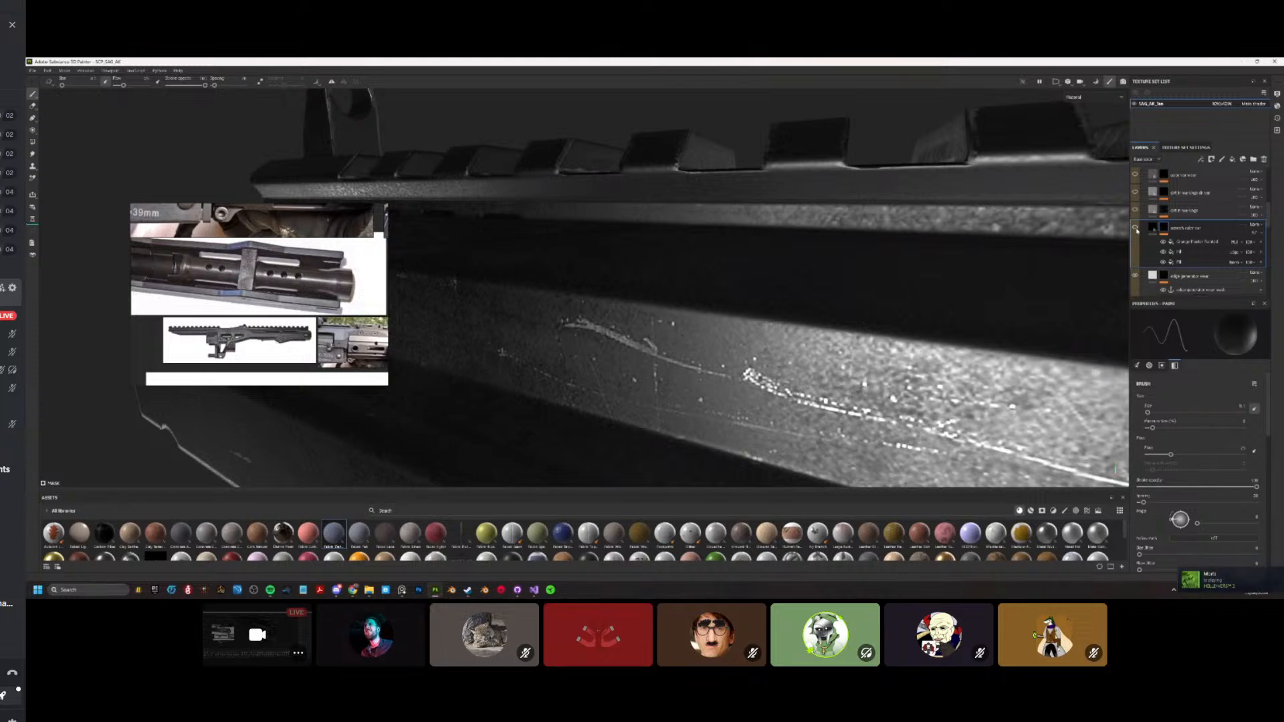
key("ctrl+s")
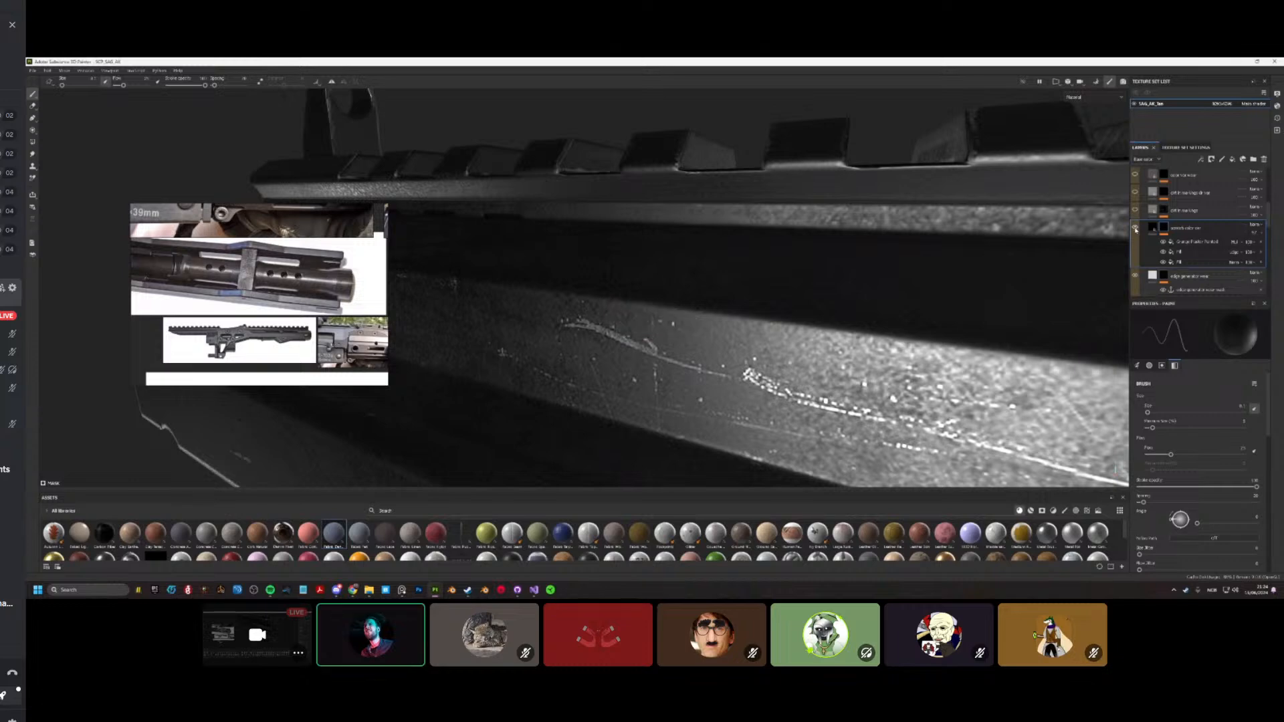
mouse_move(977, 272)
left_mouse_down("alt")
mouse_move(1006, 346)
mouse_move(1044, 345)
mouse_move(752, 338)
mouse_move(708, 316)
mouse_move(628, 313)
mouse_move(665, 344)
left_mouse_up("alt")
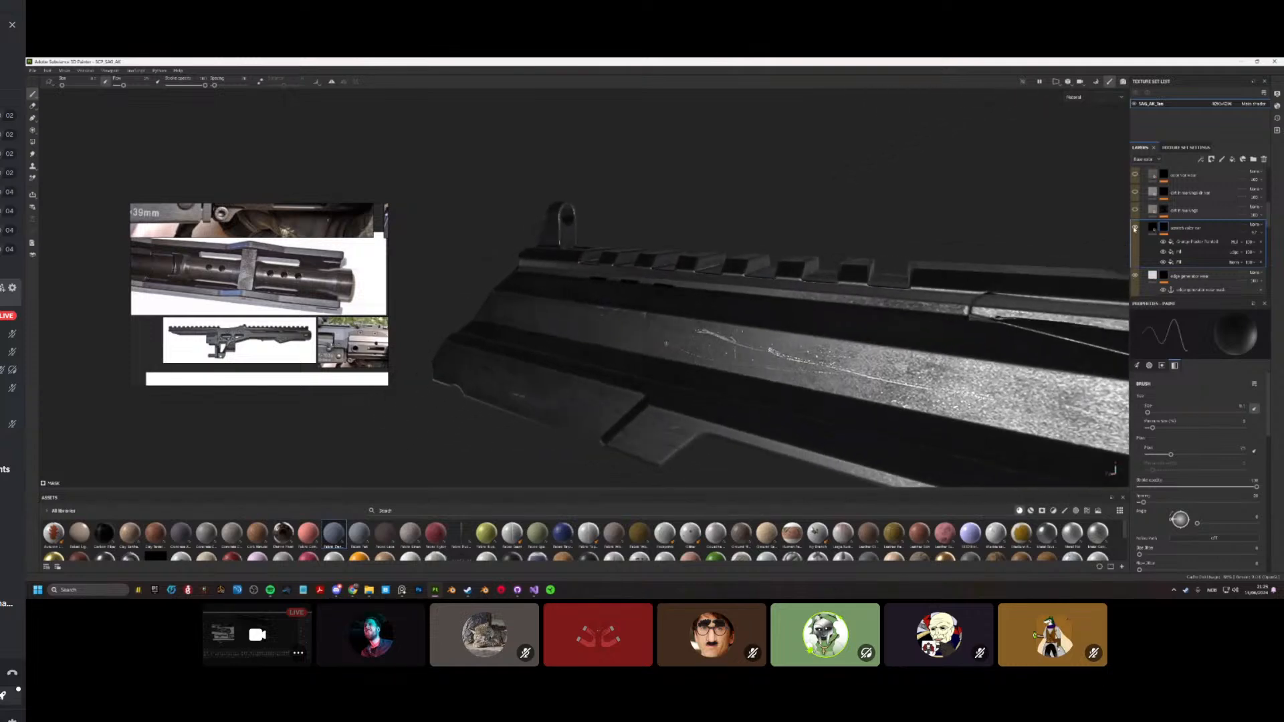
Step: Isolate the mask of the layer above the scratch layer and examine its wear on the SAG AKS-74U MK3 lettering
left_click(1135, 211)
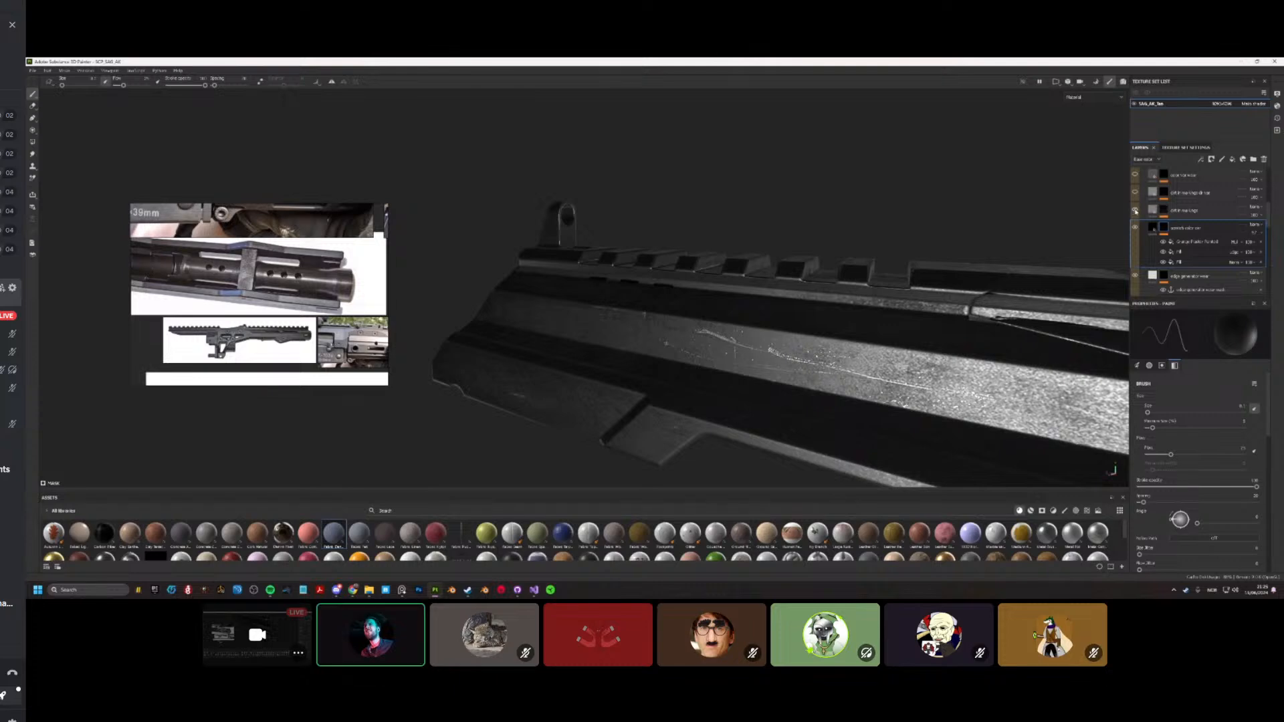
key("c")
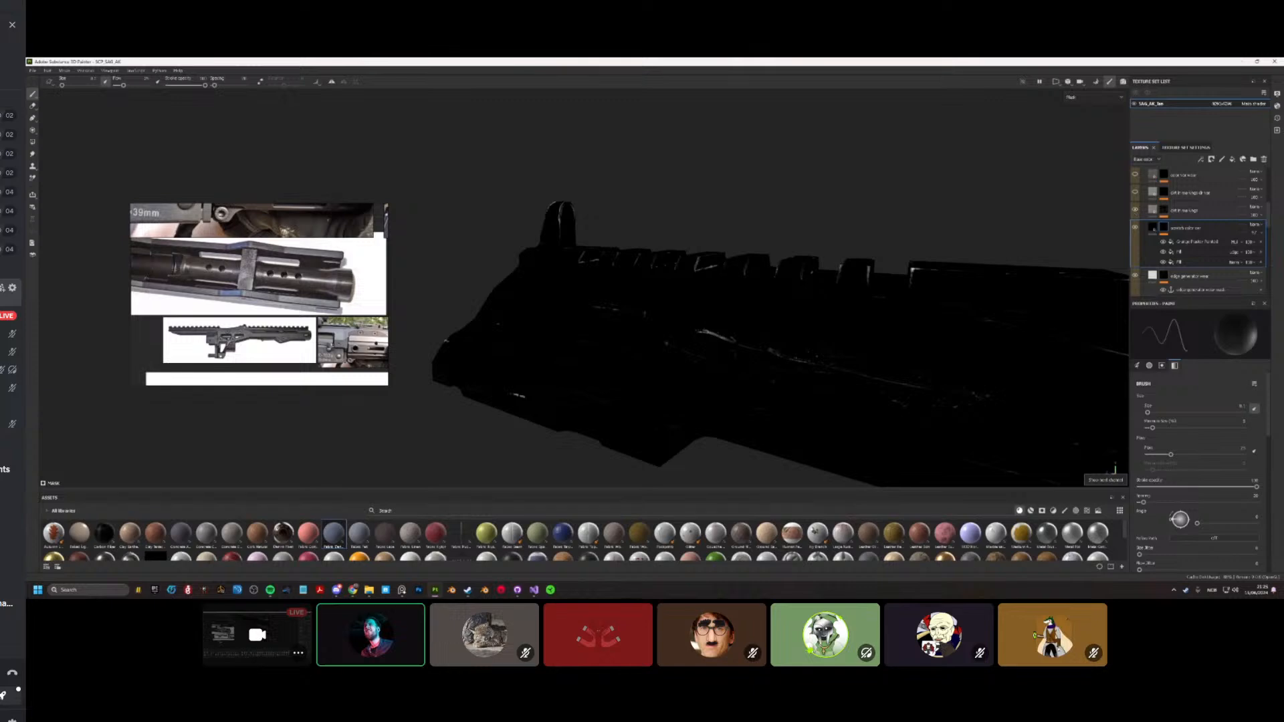
left_click_drag(602, 287, 970, 274, "alt")
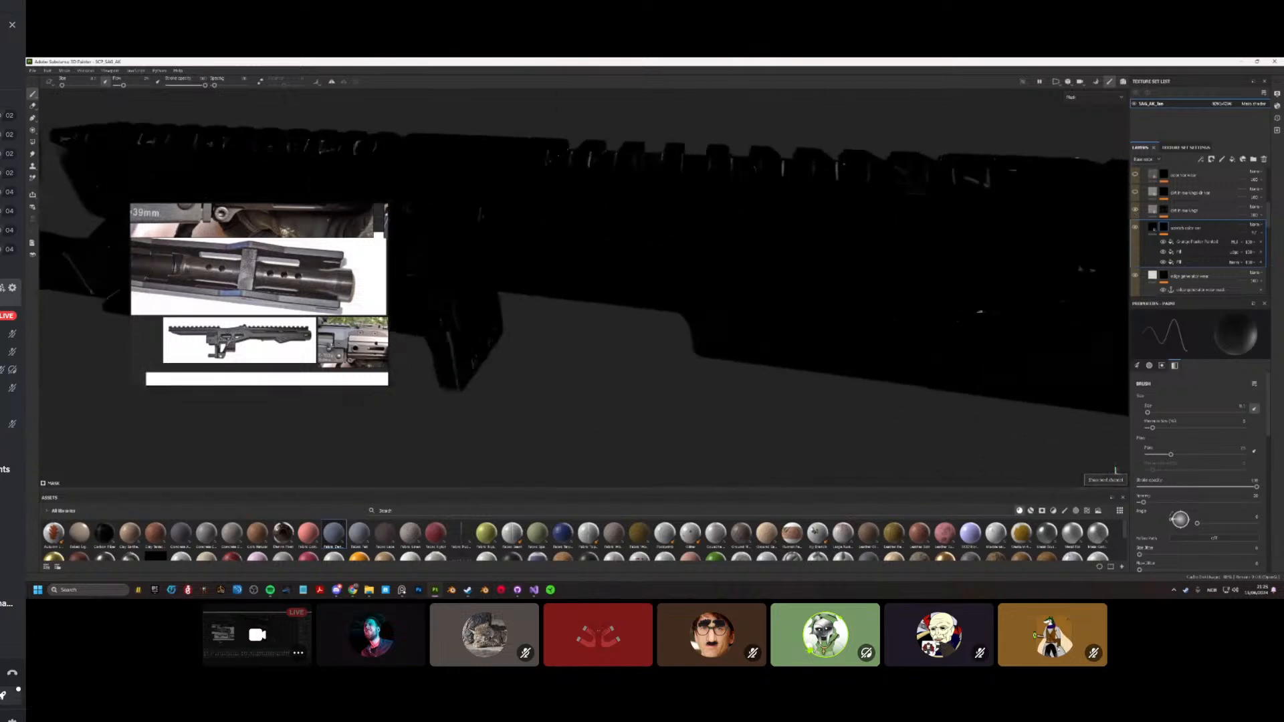
left_click(1161, 209)
left_click_drag(575, 281, 696, 304, "alt")
scroll(696, 304, "up", 4)
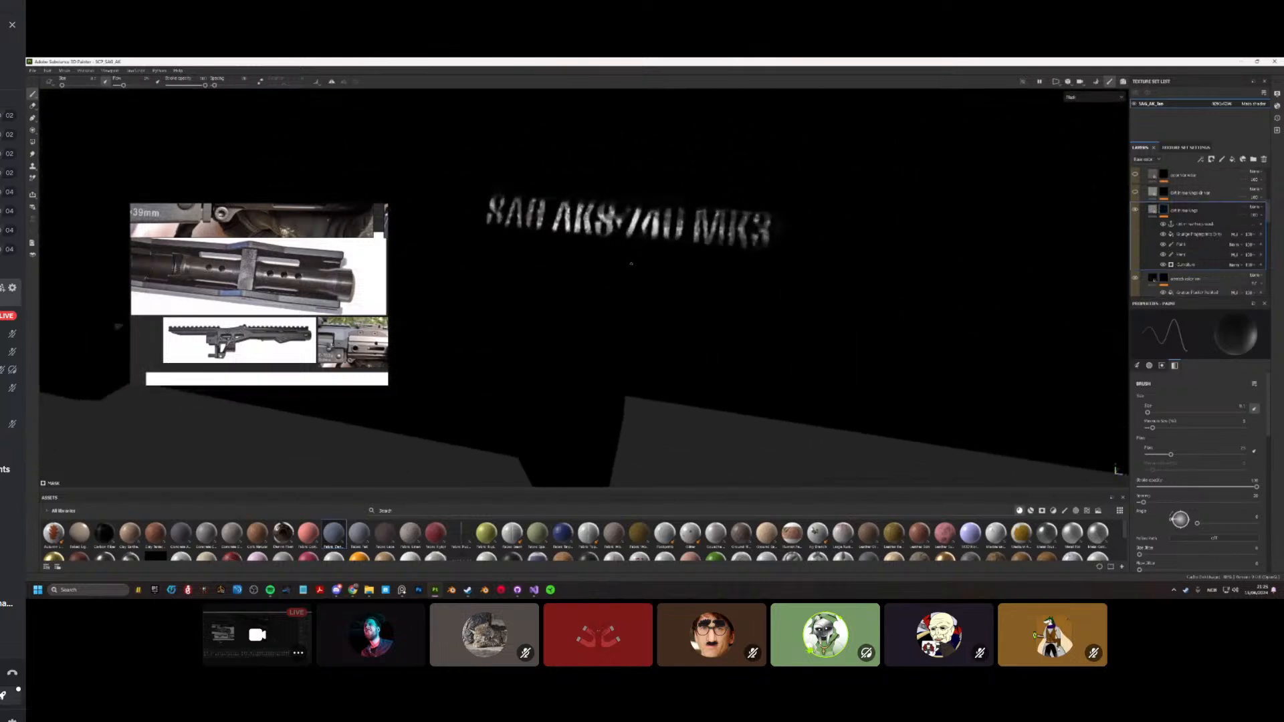
left_click_drag(633, 261, 662, 278, "alt")
scroll(650, 299, "up", 3)
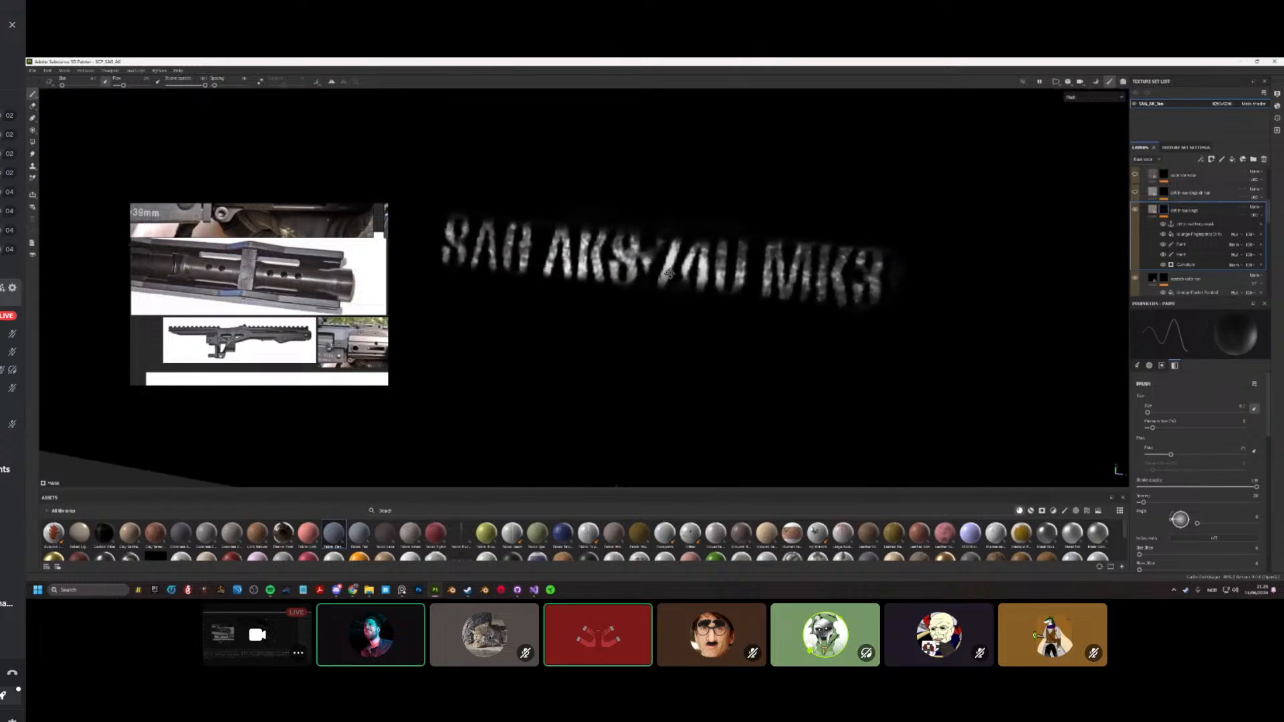
scroll(656, 271, "up", 1)
scroll(656, 271, "up", 1)
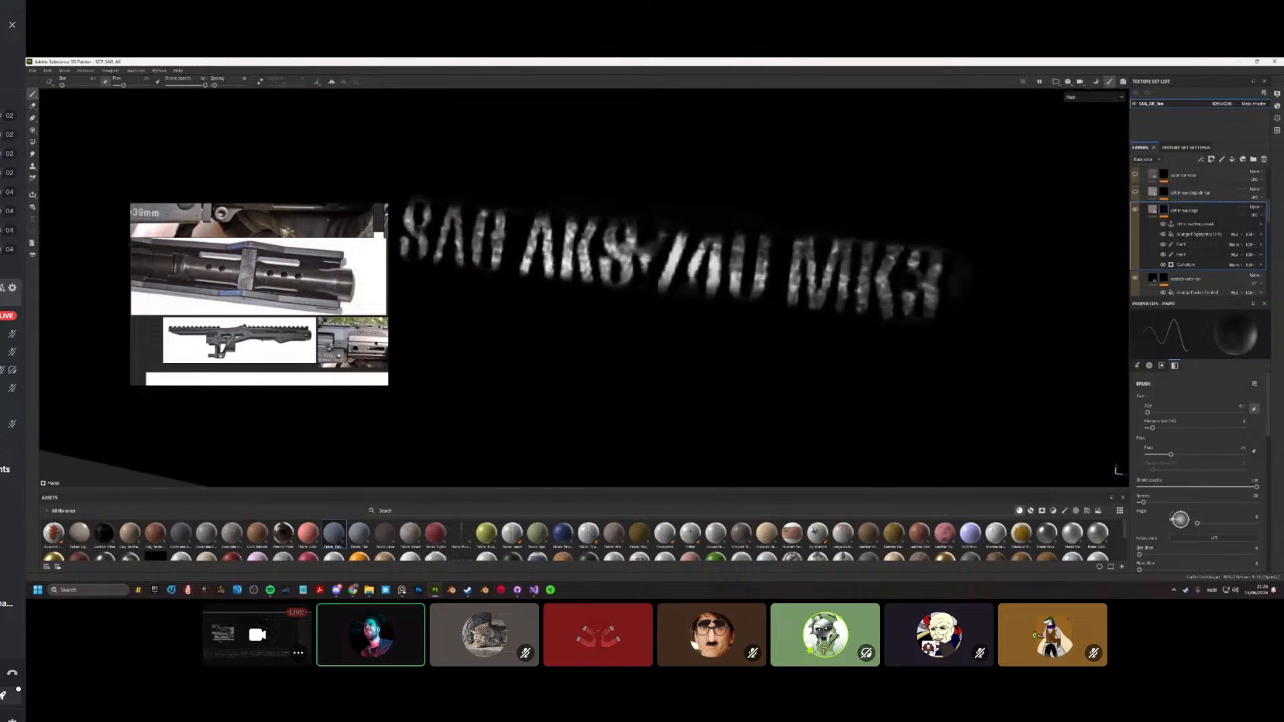
Step: Return to material view and inspect the SAG AKS-74U MK3 lettering under different lighting and viewing angles
scroll(656, 271, "down", 3)
key("m")
left_click_drag(588, 277, 605, 285, "alt")
right_click_drag(606, 285, 554, 292, "shift")
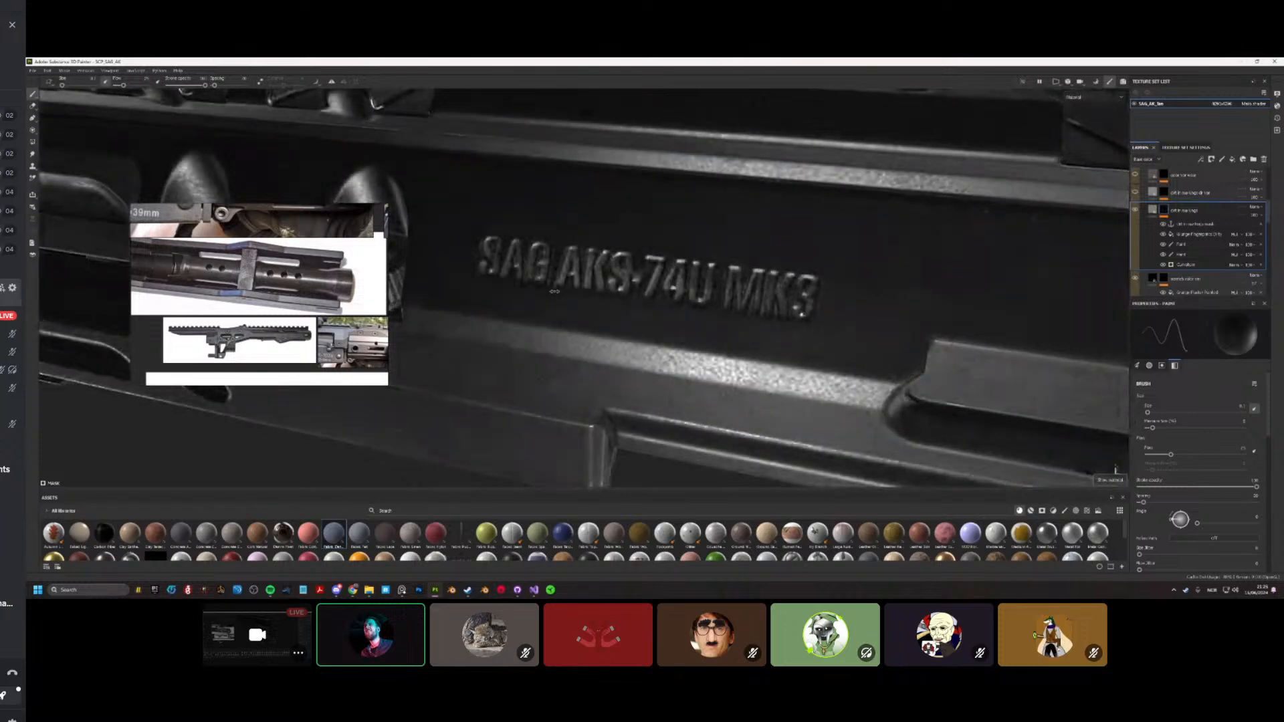
scroll(545, 284, "up", 2)
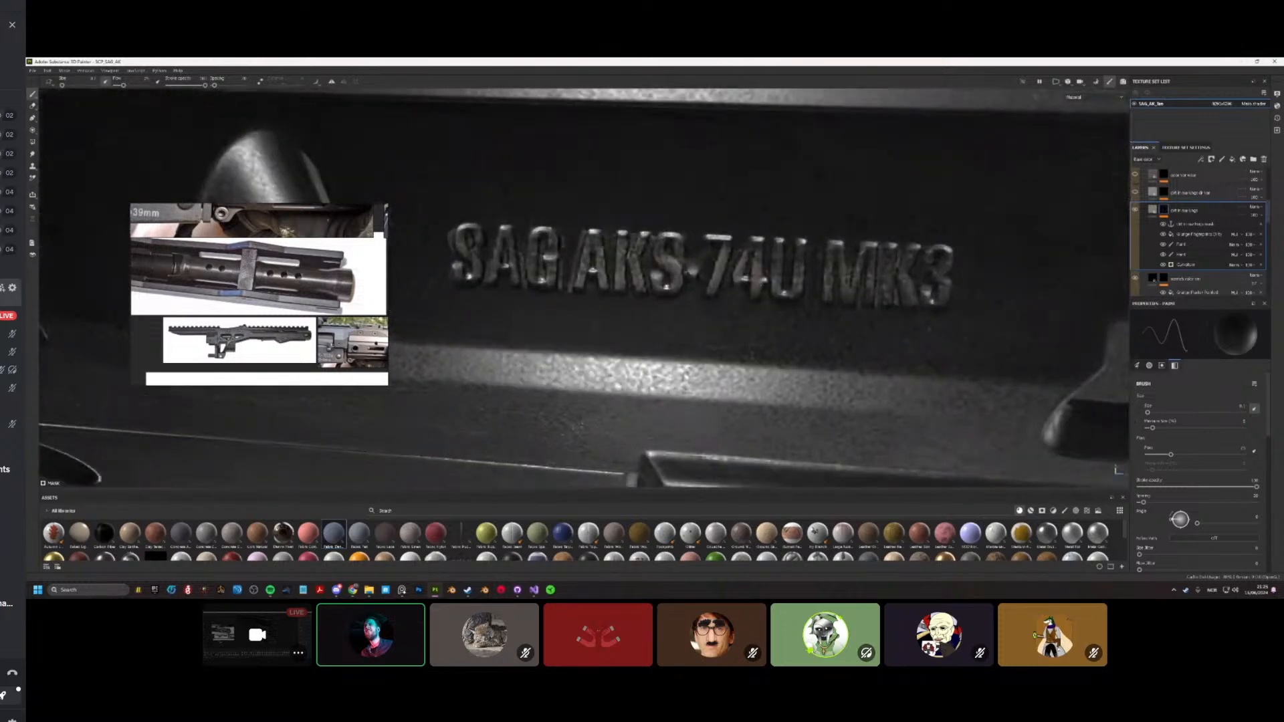
left_click_drag(696, 271, 666, 267, "alt")
scroll(616, 272, "down", 2)
scroll(617, 272, "up", 2)
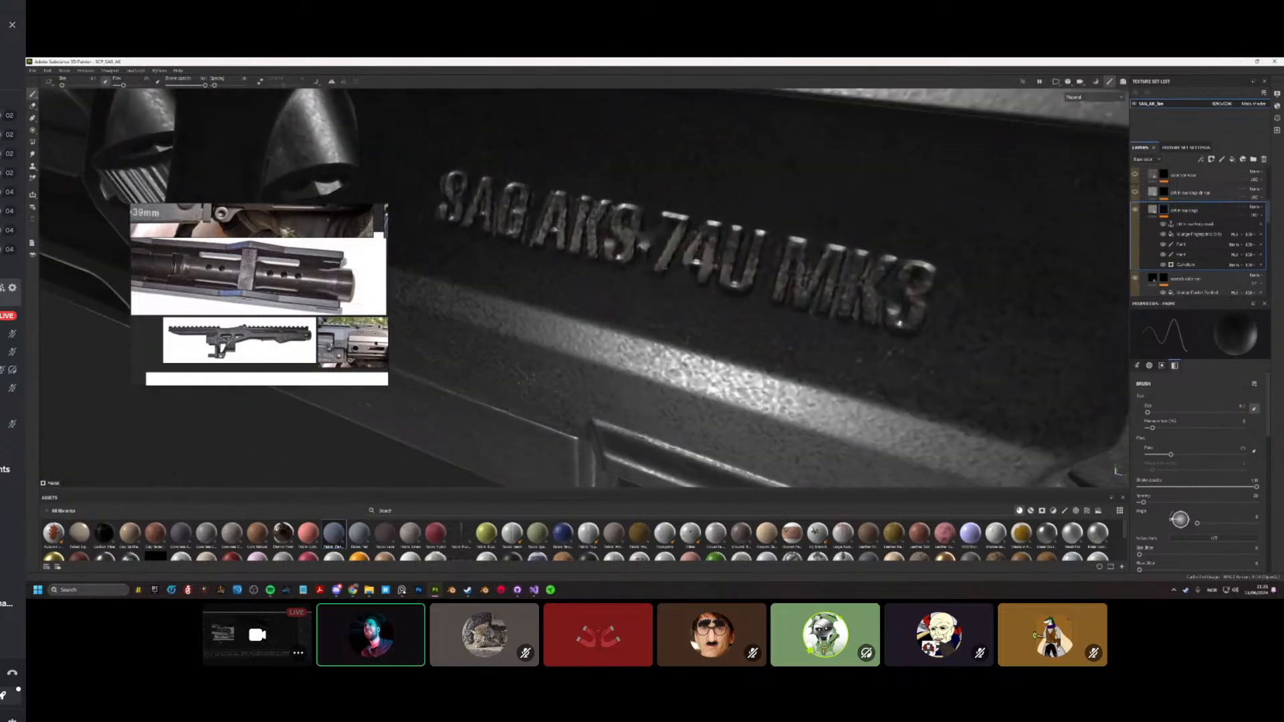
Step: Toggle the lettering wear layer's visibility repeatedly to compare the SAG AKS-74U MK3 text with and without it
left_click(1134, 211)
left_click(1134, 211)
left_click(1134, 211)
left_click(1135, 211)
left_click(1135, 212)
left_click(1135, 212)
left_click(1135, 211)
left_click(1135, 212)
mouse_move(776, 268)
left_mouse_down("alt")
mouse_move(766, 314)
mouse_move(770, 291)
left_mouse_up("alt")
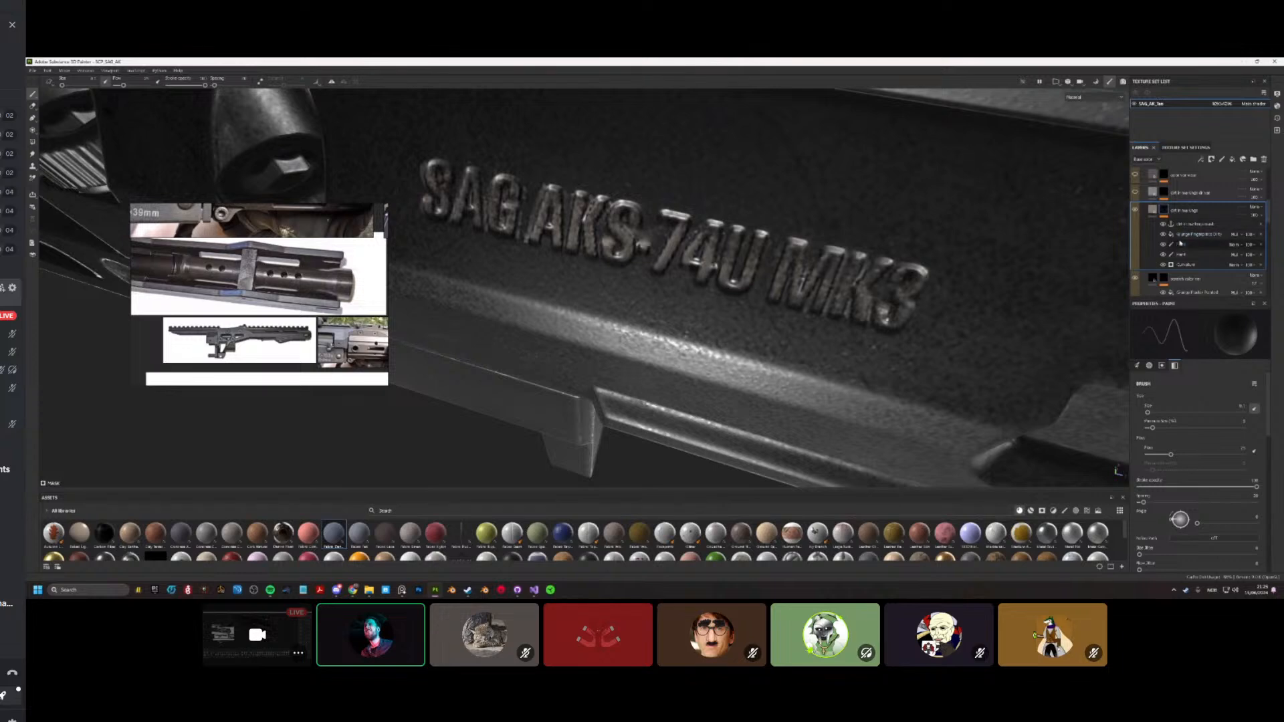
Step: Add a Blur filter above the grunge fill in the lettering wear mask and lower its blur intensity
left_click(1197, 234)
right_click(1179, 235)
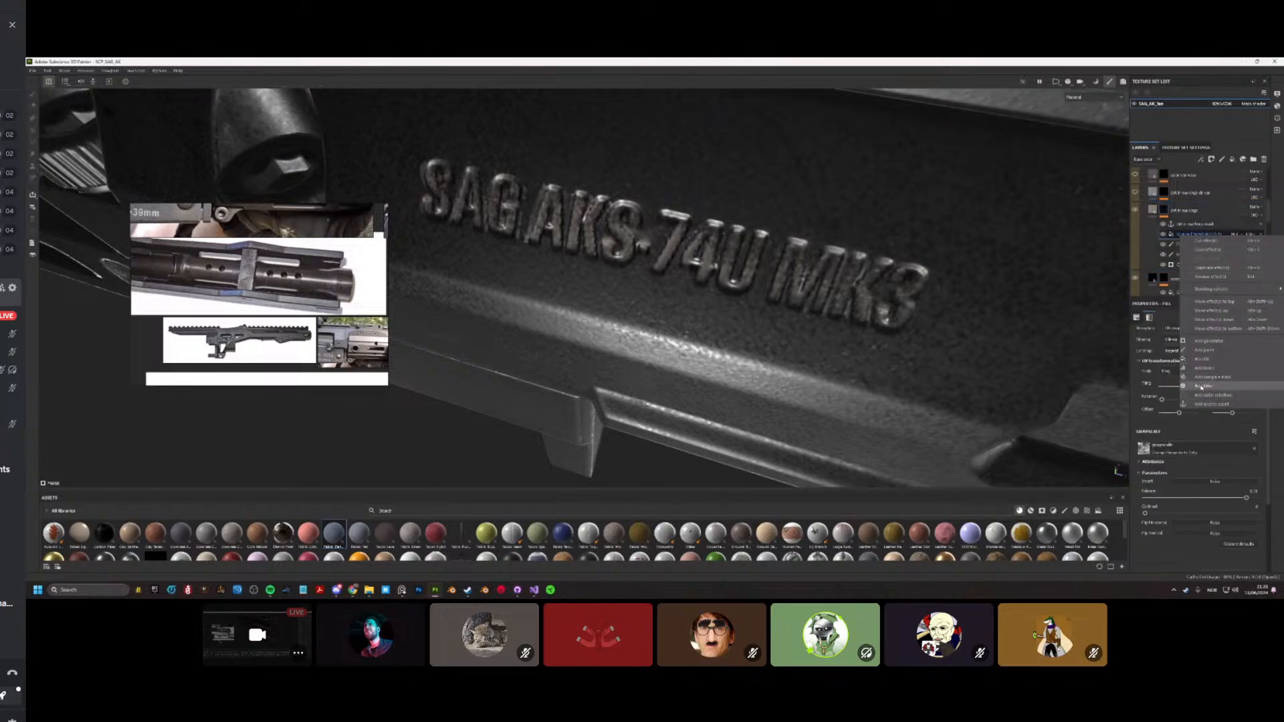
left_click(1204, 386)
left_click(1214, 393)
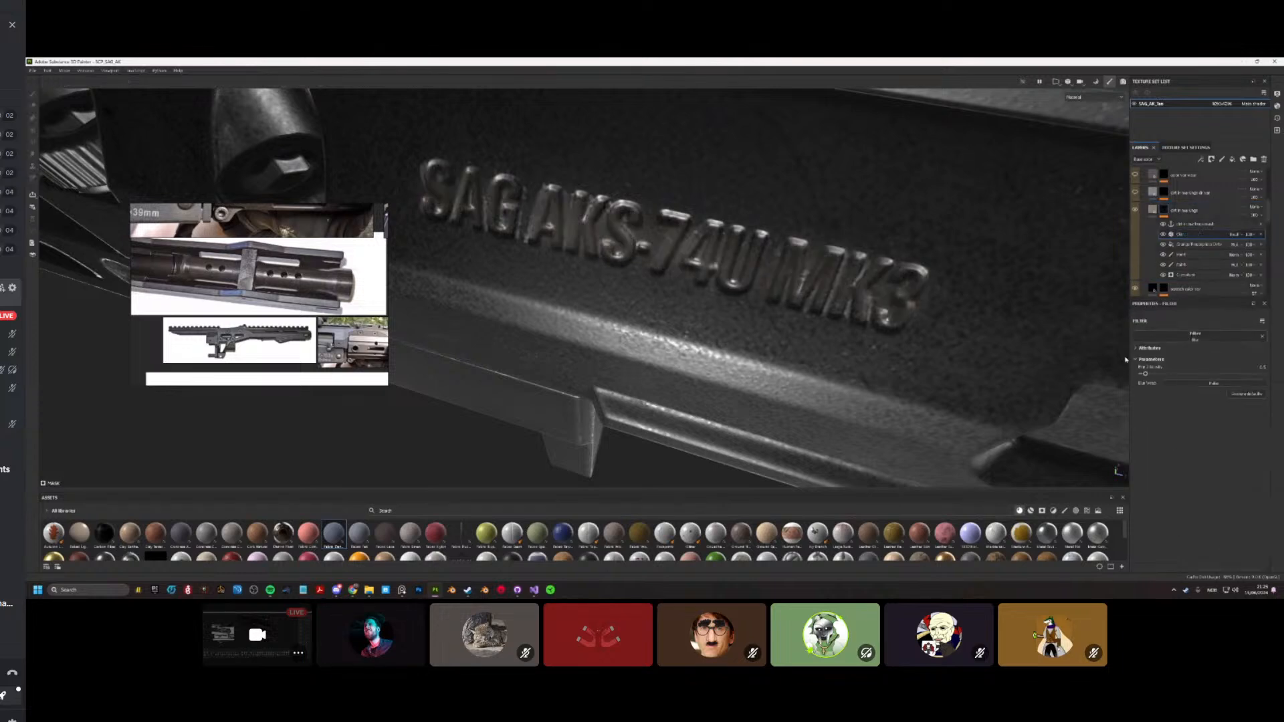
left_click_drag(1144, 376, 1141, 375)
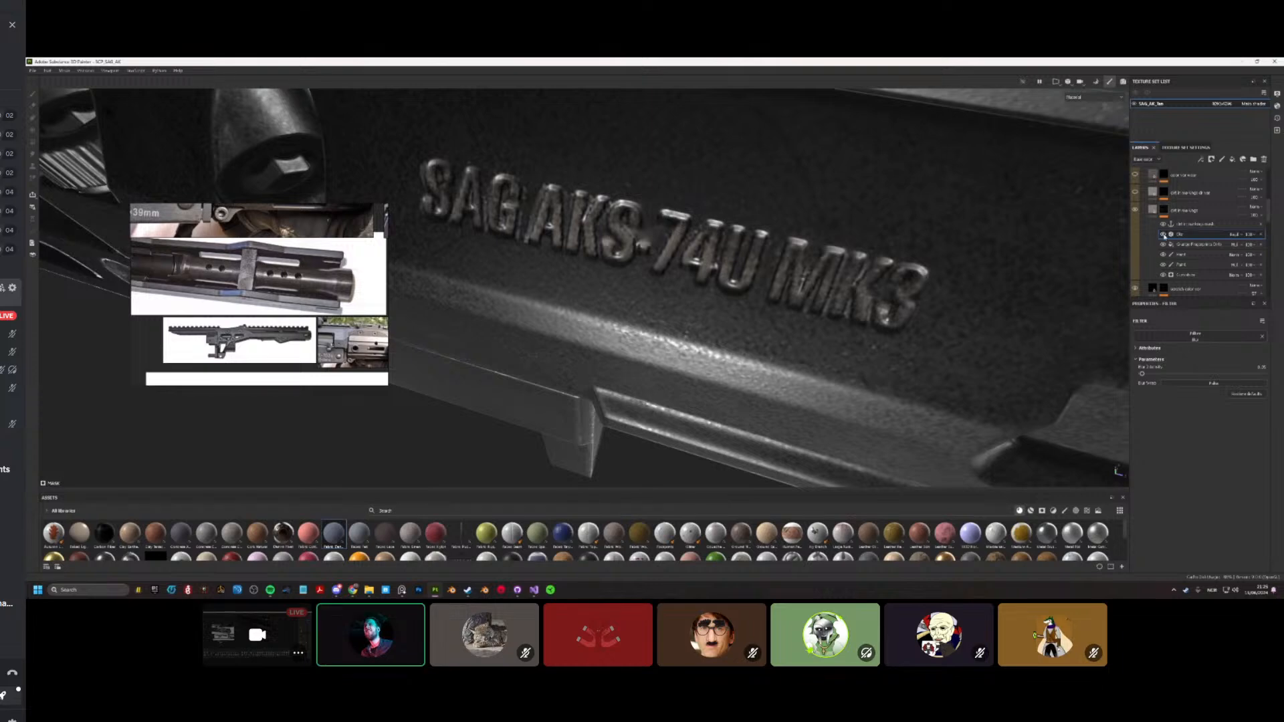
left_click(1260, 368)
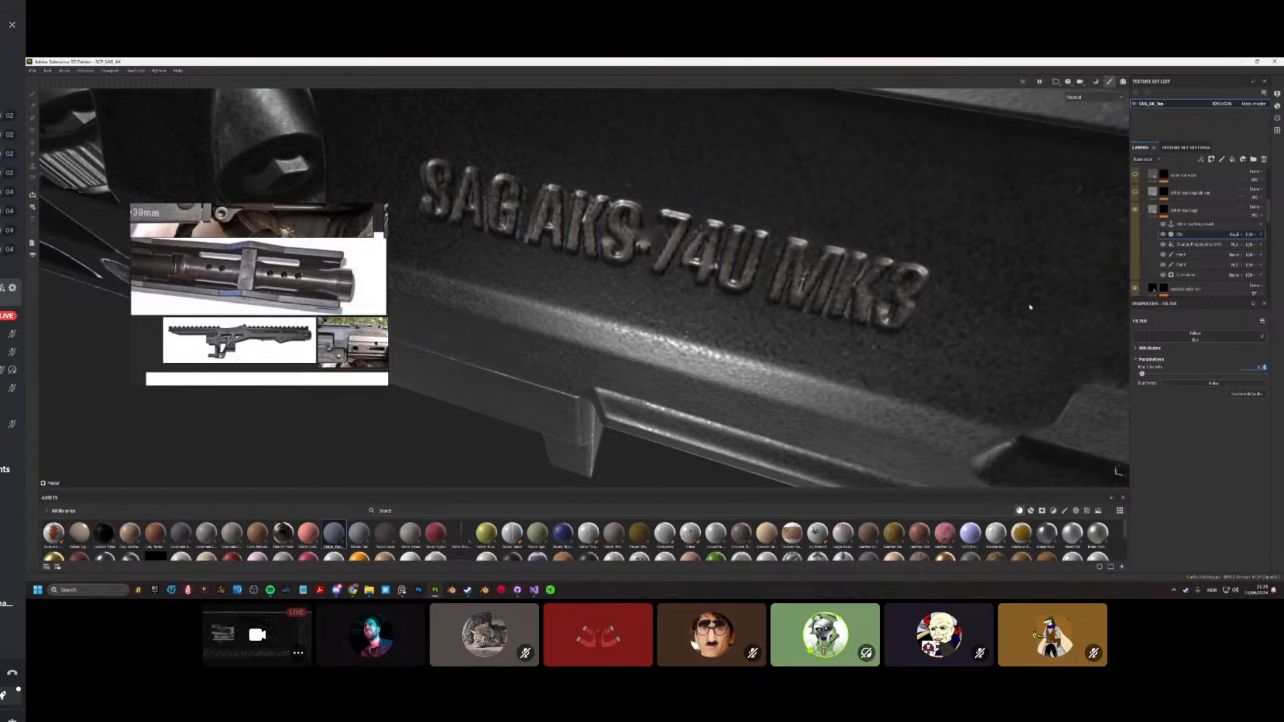
left_click(1003, 281)
key("f")
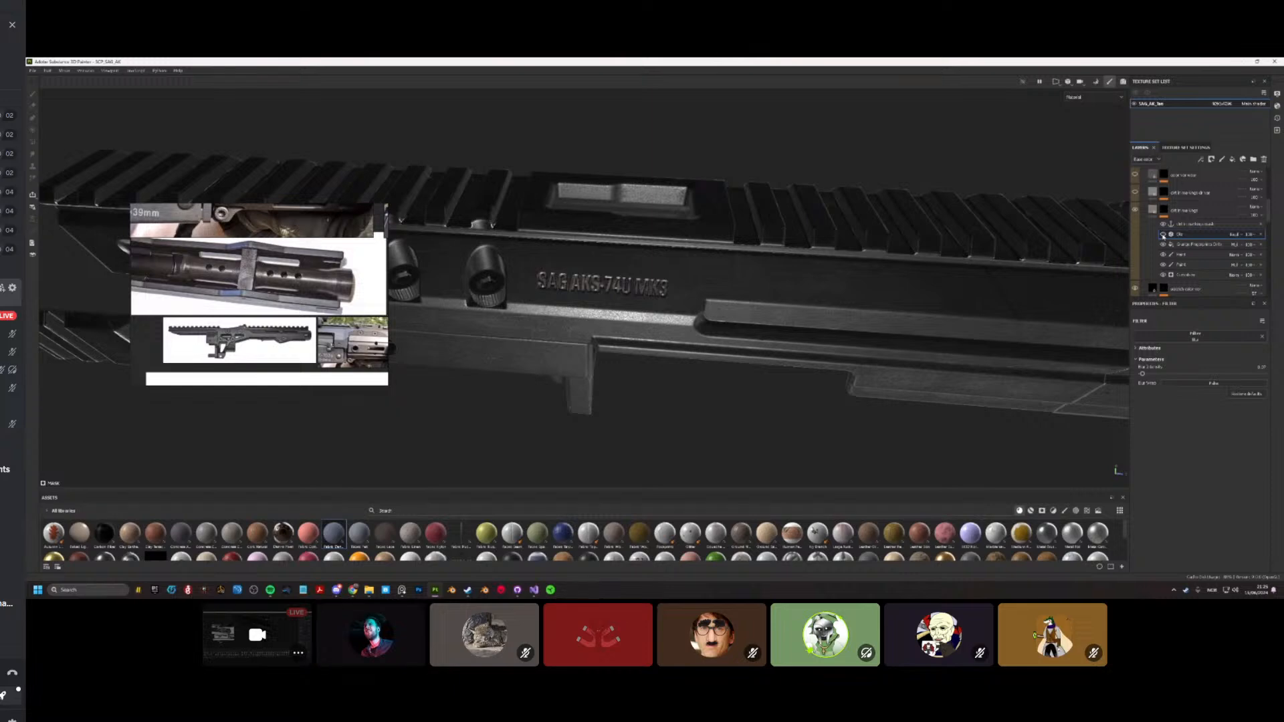
Step: Slightly lower the Blur filter's opacity in the lettering wear mask and check the SAG AKS-74U MK3 lettering up close
left_click(1248, 236)
mouse_move(1258, 249)
left_mouse_down()
mouse_move(1235, 251)
mouse_move(1274, 249)
mouse_move(1260, 249)
left_mouse_up()
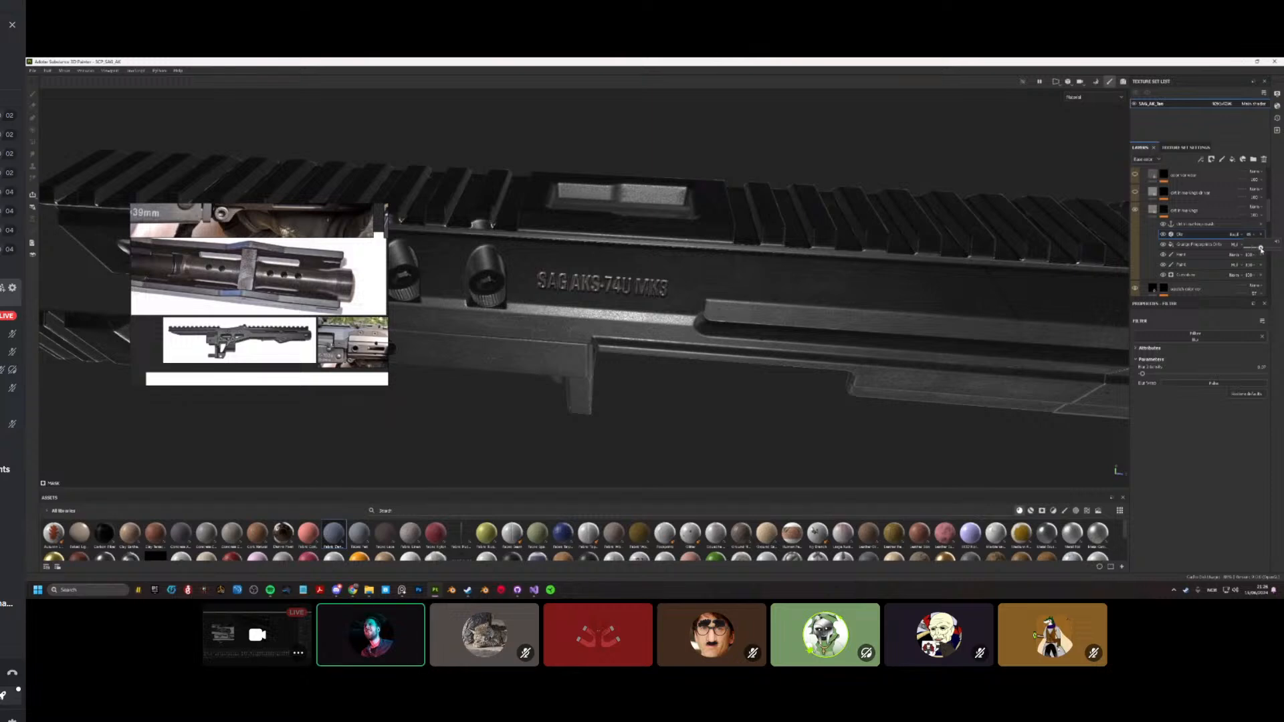
scroll(591, 321, "up", 5)
left_click_drag(590, 321, 545, 240, "alt")
scroll(593, 222, "up", 4)
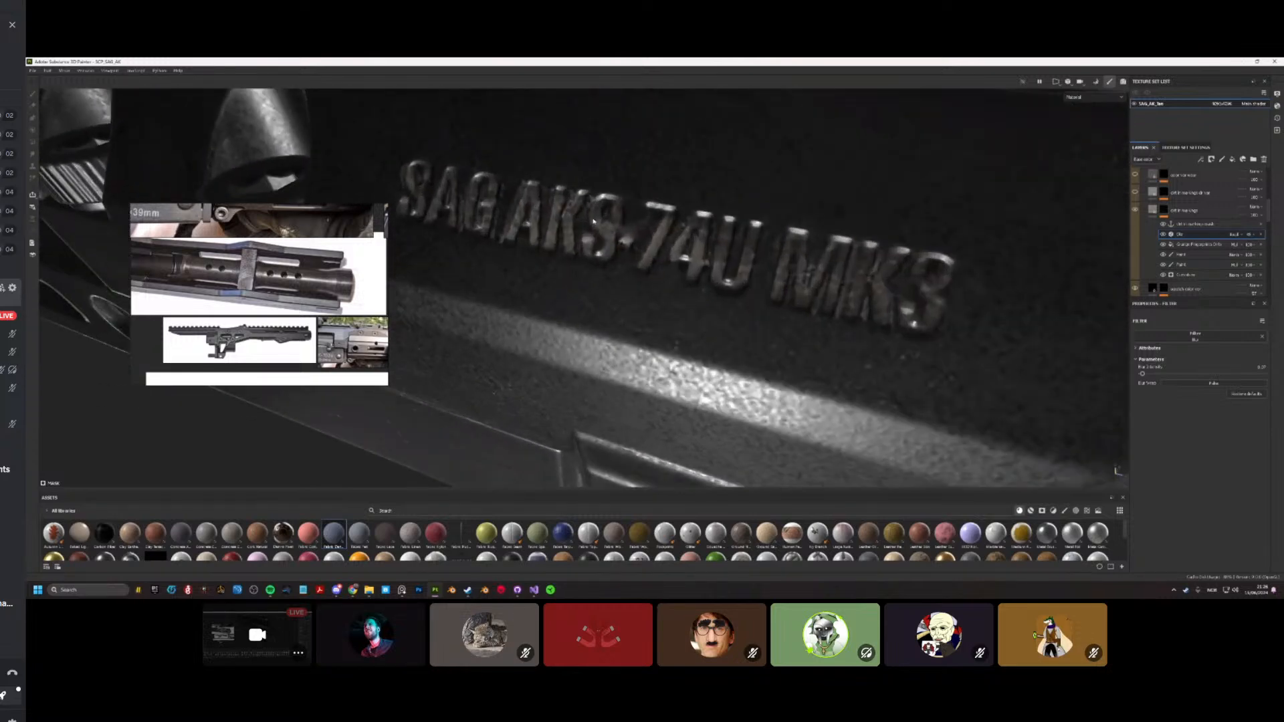
Step: Select the mask of the layer directly above the lettering wear and inspect its effect on the engraved text
scroll(1141, 245, "up", 3)
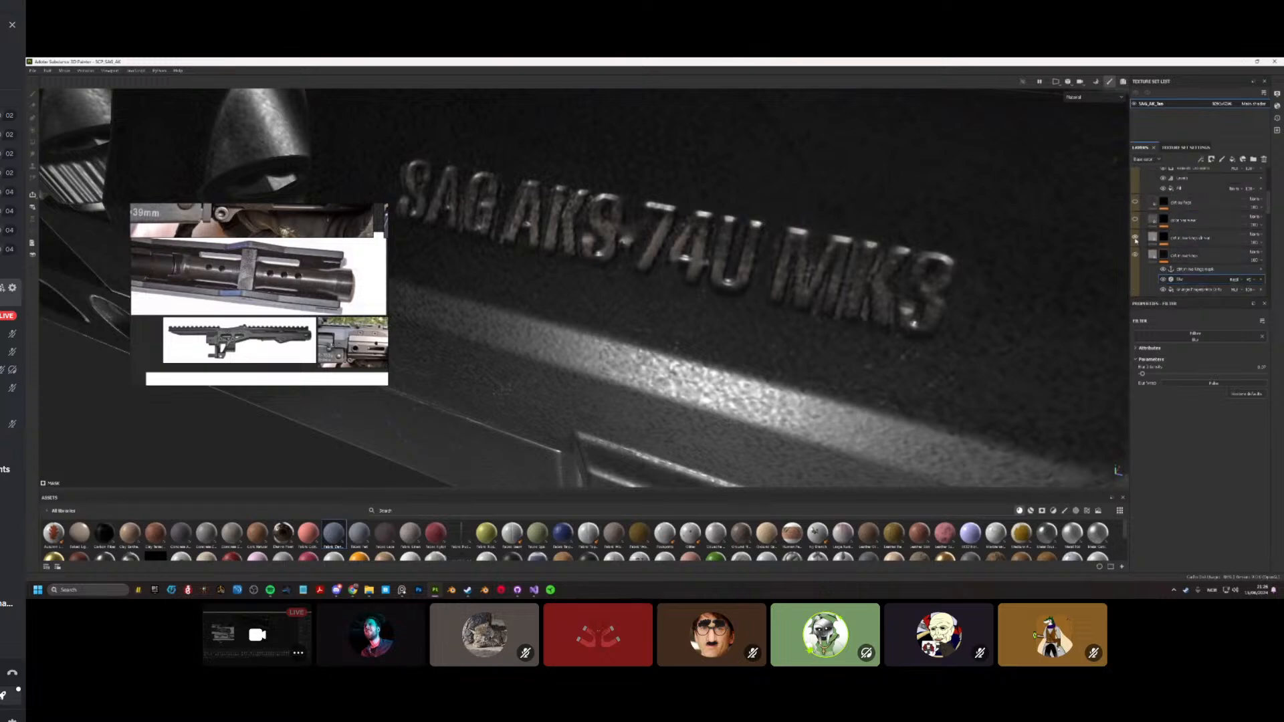
scroll(617, 215, "up", 3)
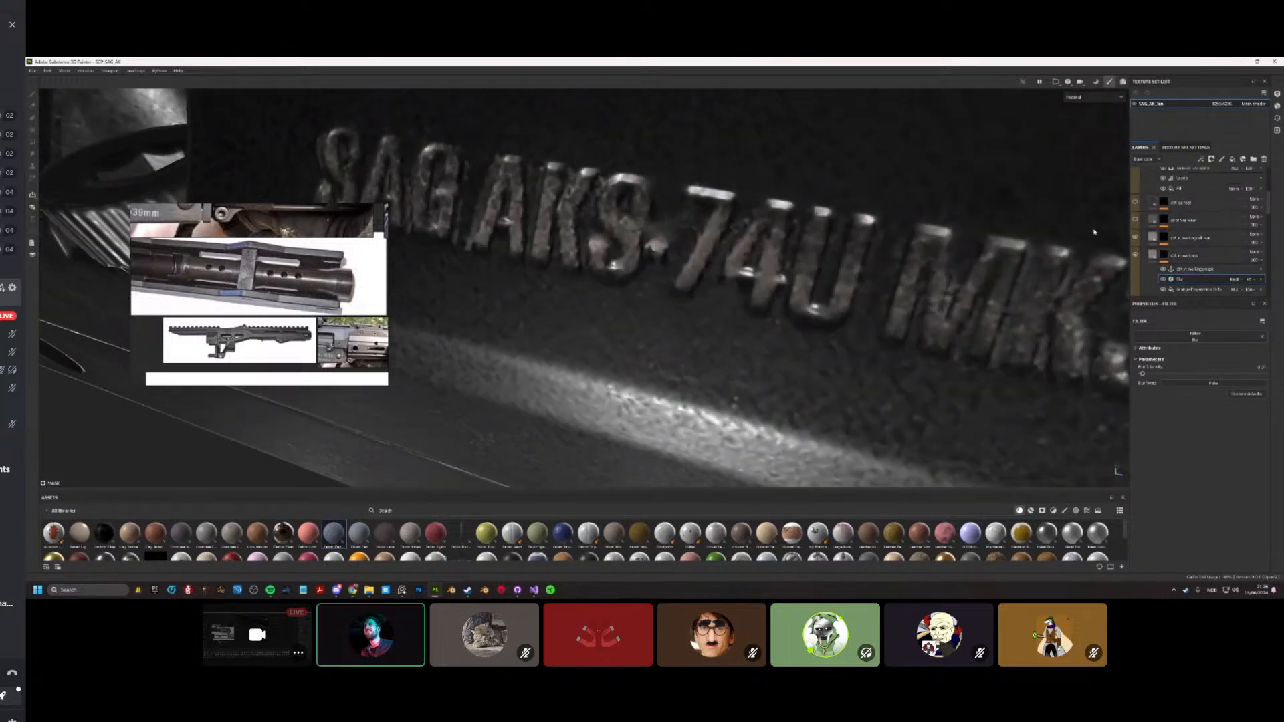
left_click(1164, 238, "alt")
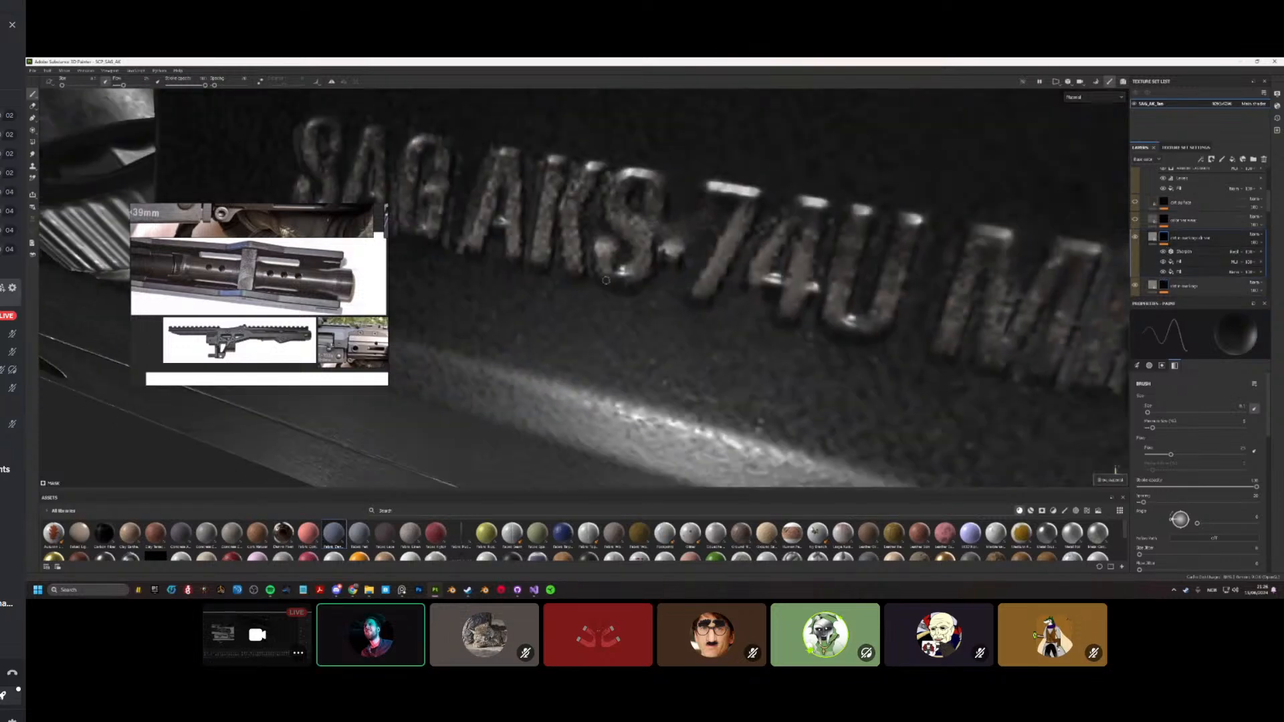
Step: Try a slightly reddish grey base color on the lettering's fill layer, and undo that color change
key("m")
left_click_drag(548, 303, 666, 323, "alt")
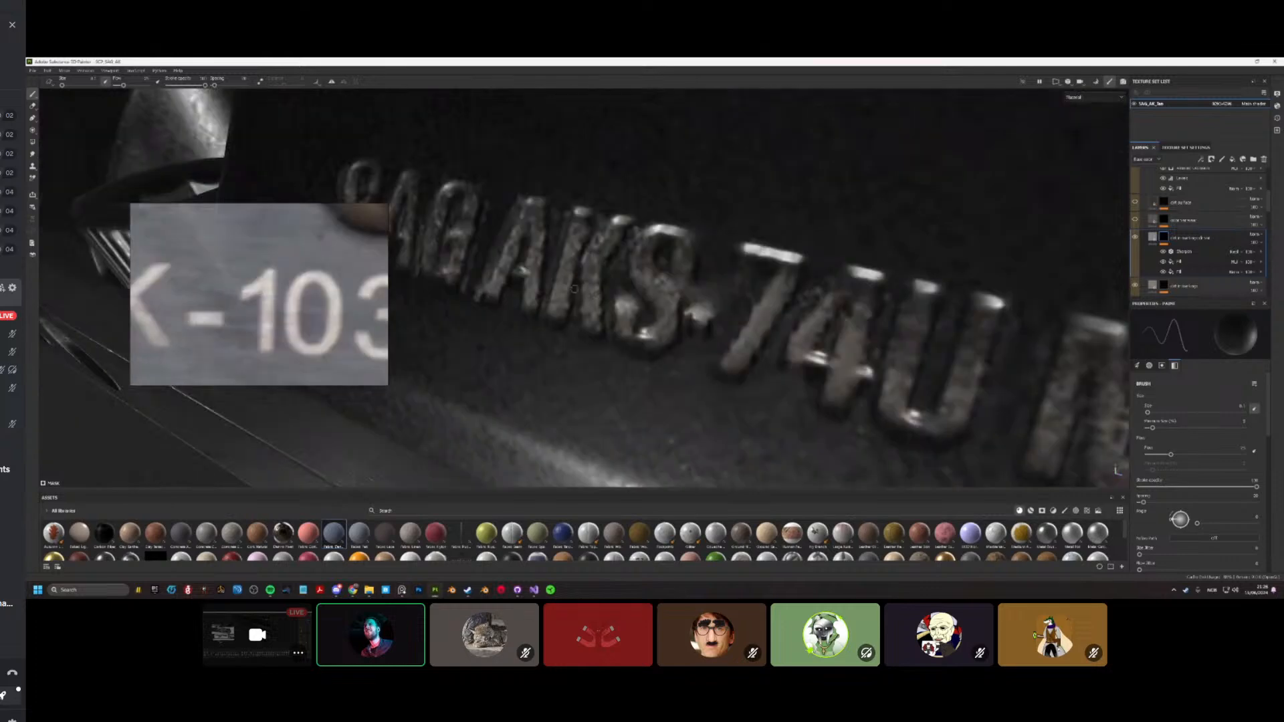
left_click(1184, 238)
left_click(1168, 507)
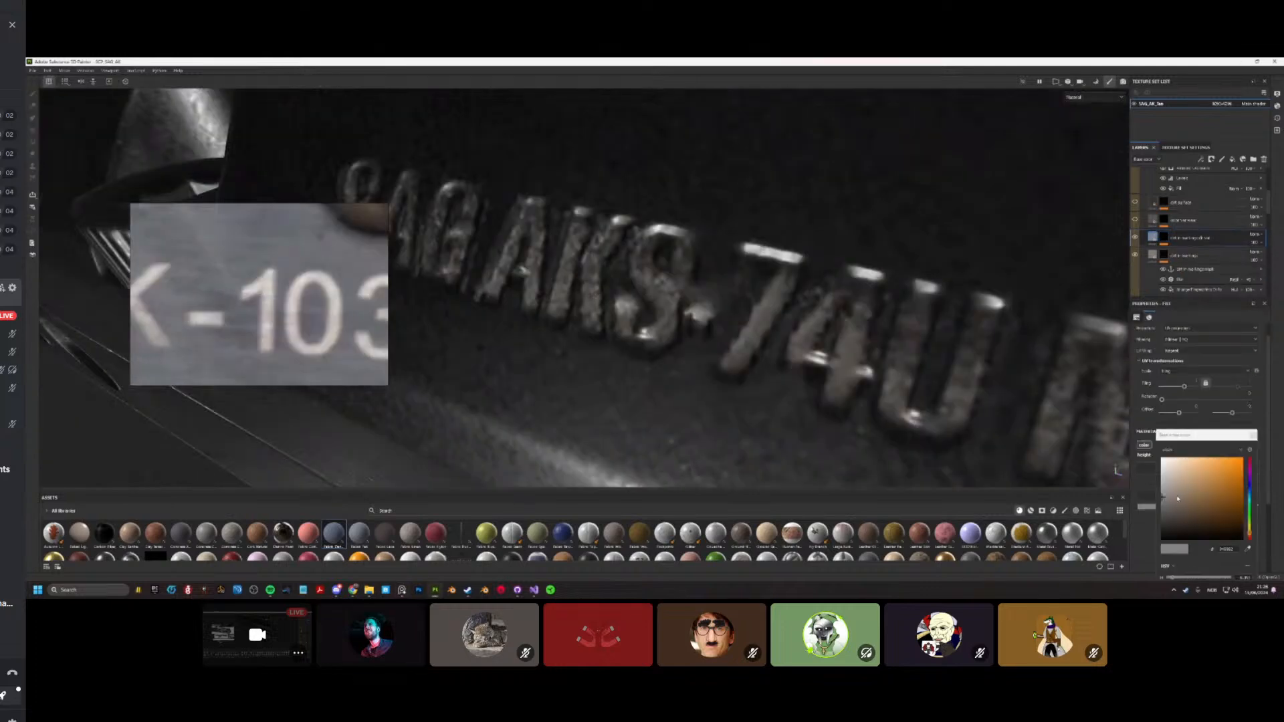
left_click(1177, 485)
mouse_move(1176, 485)
left_mouse_down()
mouse_move(1168, 527)
mouse_move(1159, 495)
left_mouse_up()
left_click_drag(1249, 536, 1248, 539)
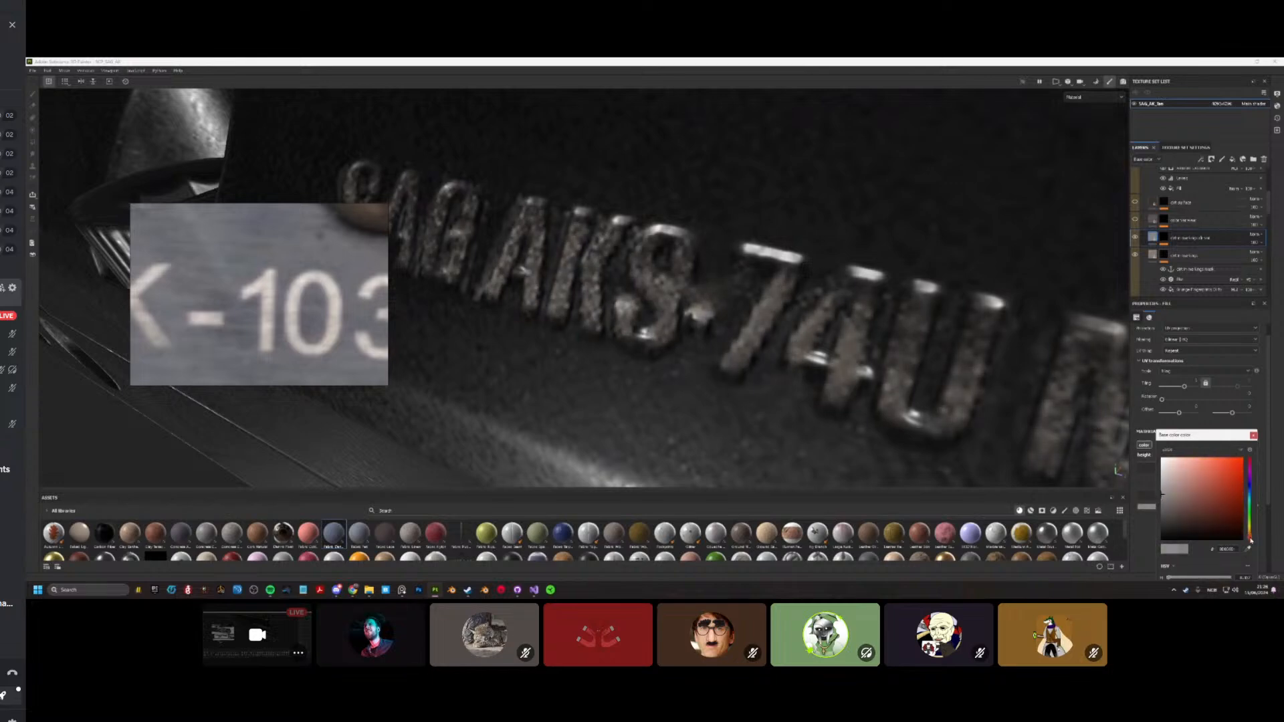
left_click_drag(1171, 493, 1167, 498)
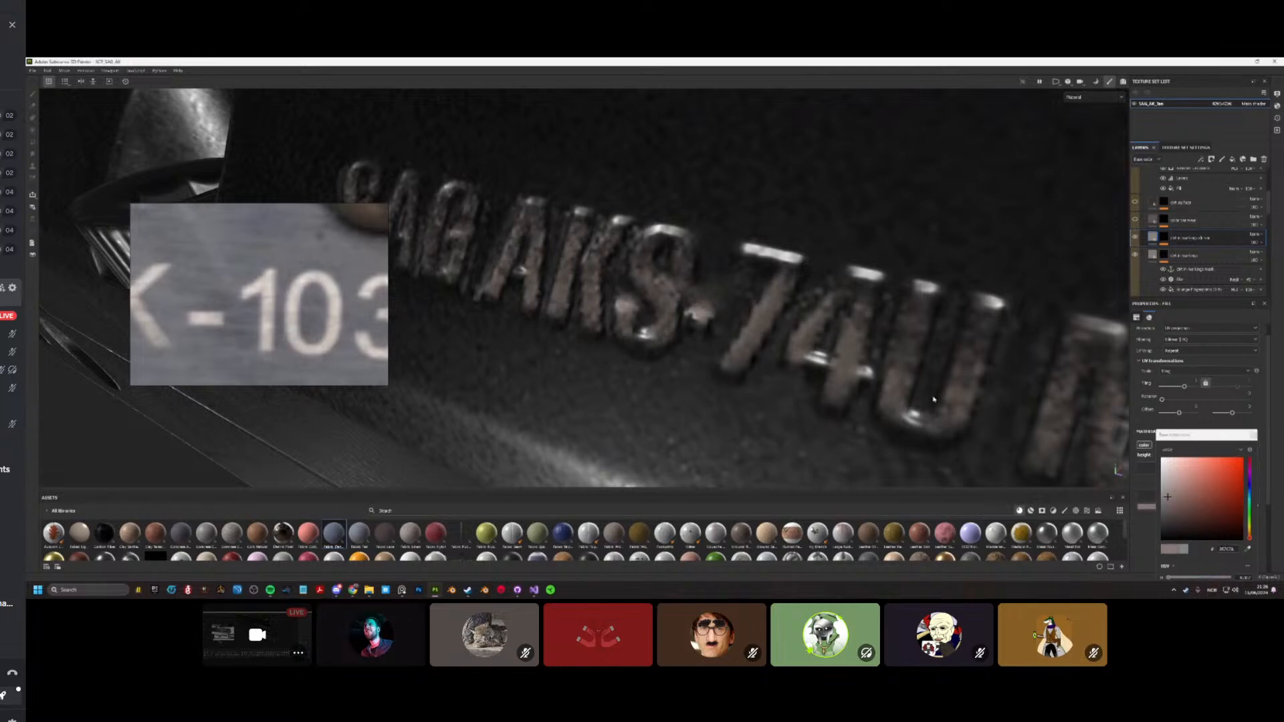
scroll(935, 400, "down", 5)
left_click_drag(602, 334, 605, 288, "alt")
scroll(632, 309, "down", 3)
scroll(636, 307, "up", 5)
left_click_drag(665, 331, 684, 343, "alt")
key("ctrl+z")
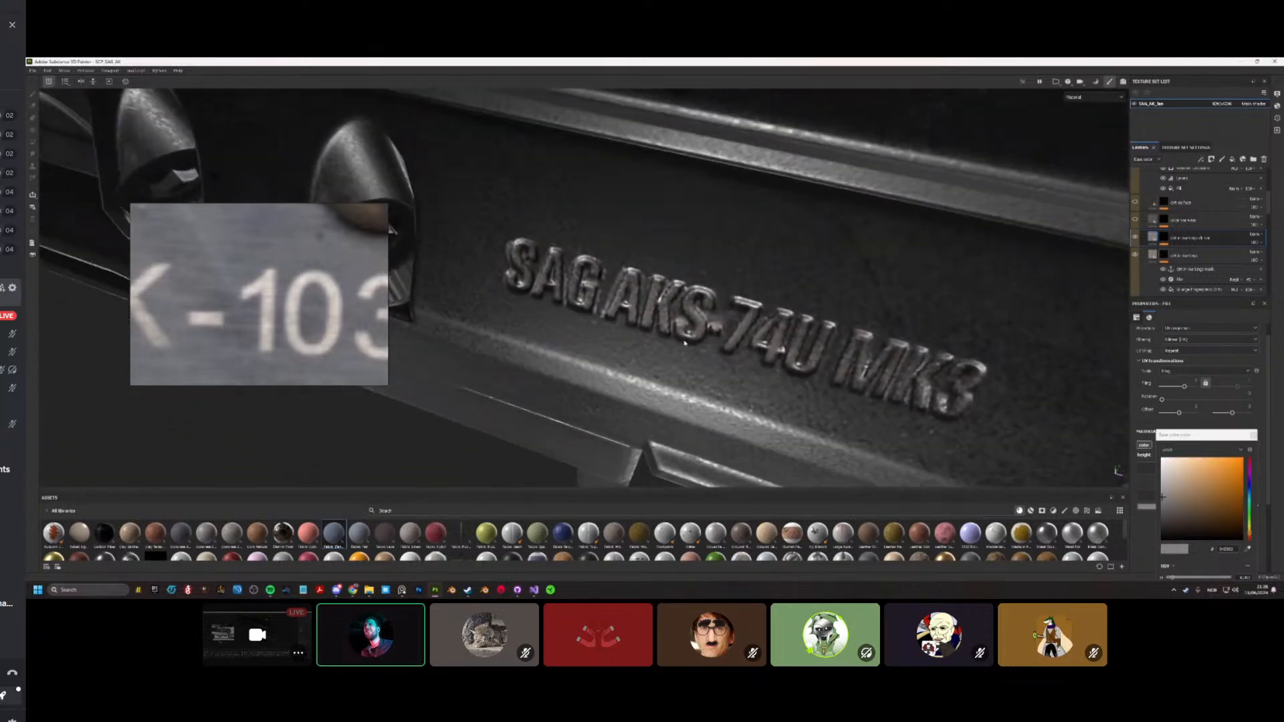
Step: Compare the SAG AKS-74U MK3 lettering on the handguard with the marking in the reference photo
scroll(617, 295, "down", 4)
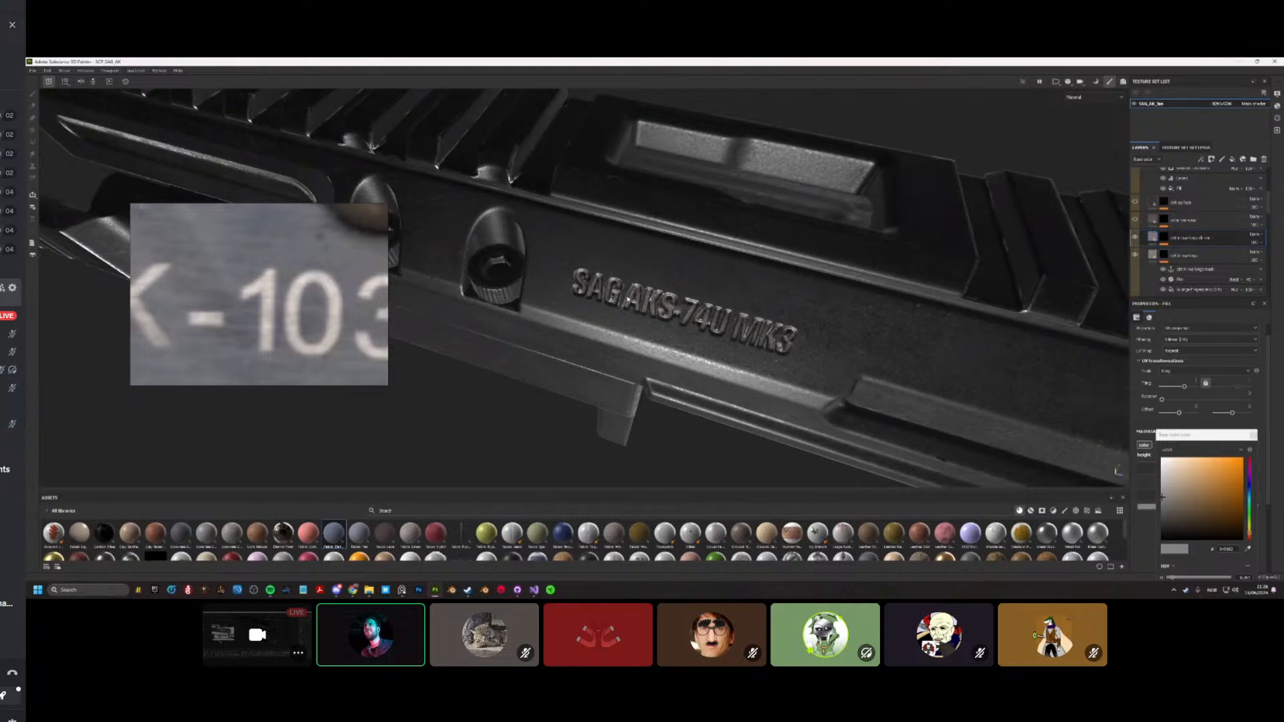
key("super")
key("Escape")
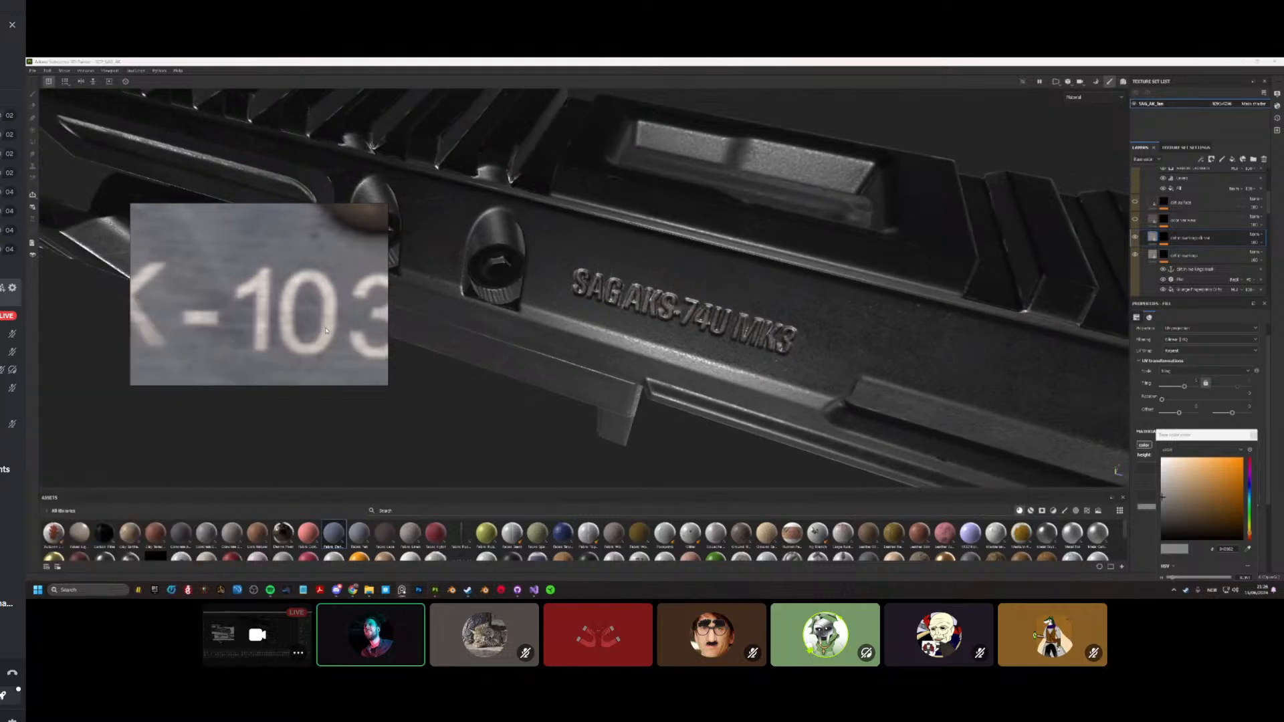
scroll(326, 331, "up", 4)
mouse_move(434, 301)
left_mouse_down("alt")
mouse_move(542, 266)
mouse_move(669, 256)
mouse_move(787, 279)
mouse_move(723, 345)
mouse_move(823, 308)
mouse_move(736, 288)
mouse_move(605, 323)
mouse_move(567, 309)
mouse_move(669, 294)
left_mouse_up("alt")
scroll(635, 258, "down", 3)
scroll(668, 256, "down", 3)
Step: Turn on the wear layer directly above the marking layers and check its mask and effect along the handguard
left_click(1165, 220)
left_click(1164, 220, "alt")
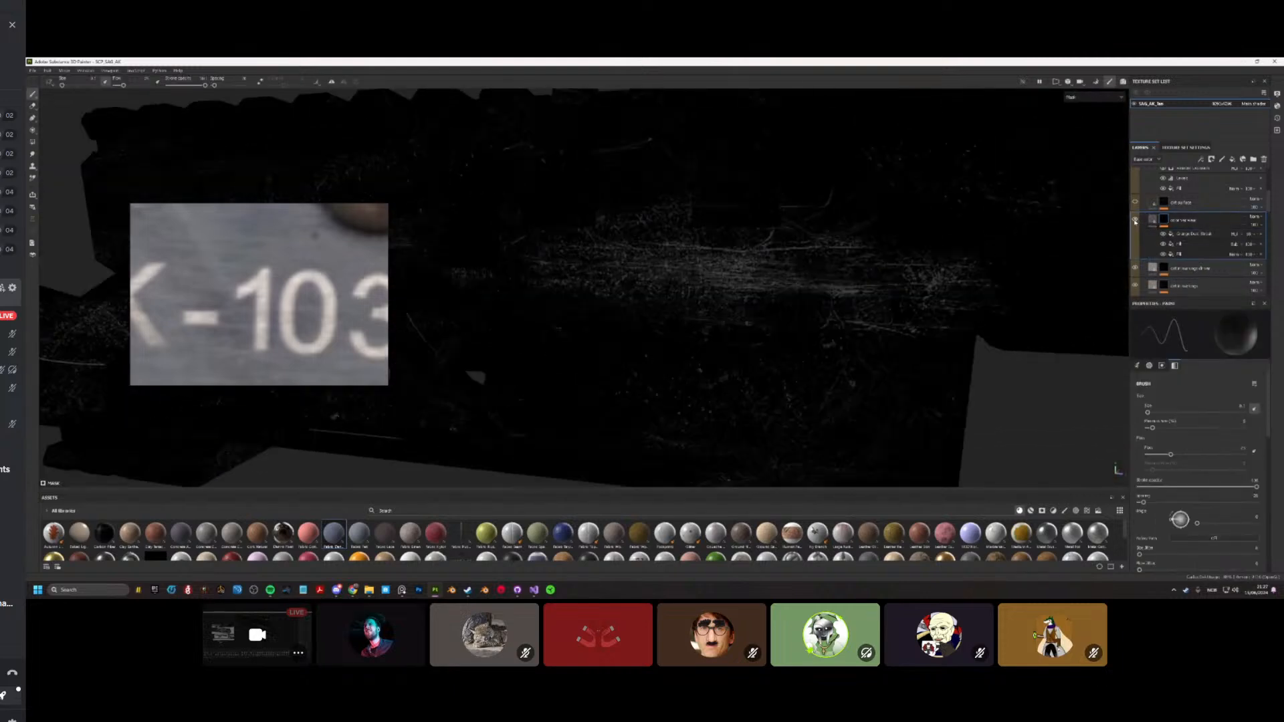
left_click(1135, 221, "alt")
left_click_drag(668, 287, 762, 378, "alt")
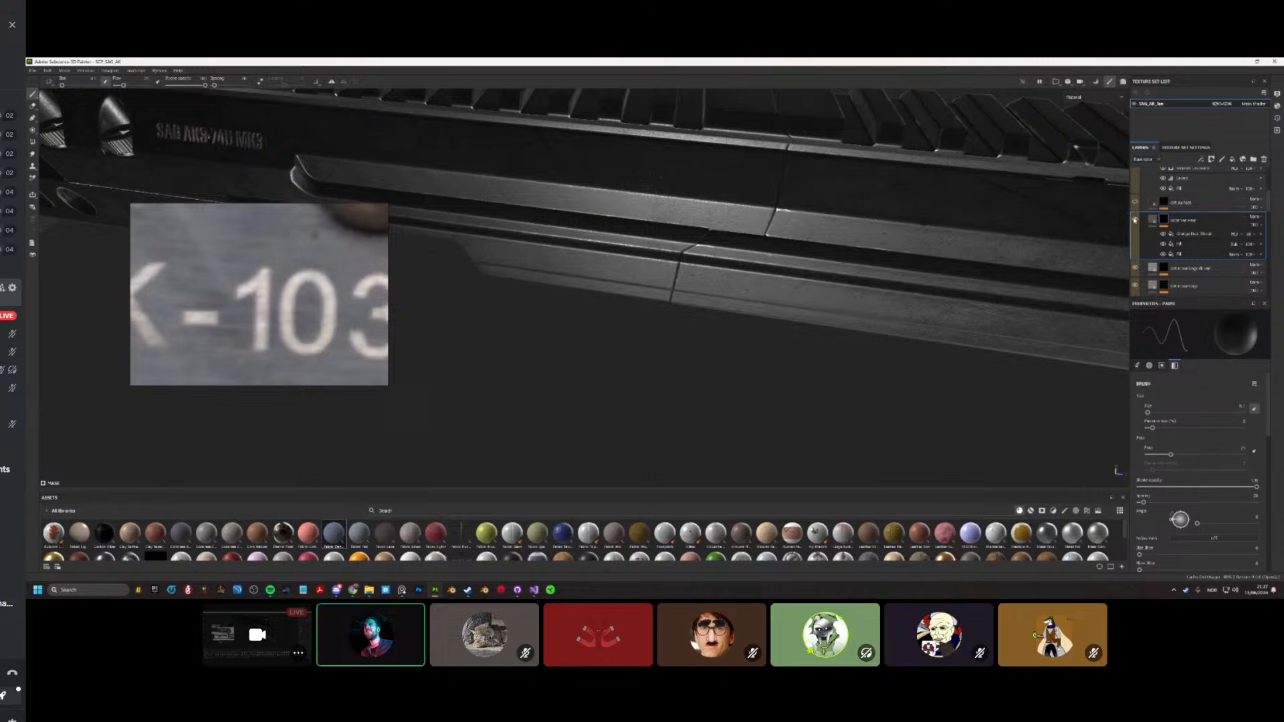
left_click_drag(970, 221, 488, 215, "alt")
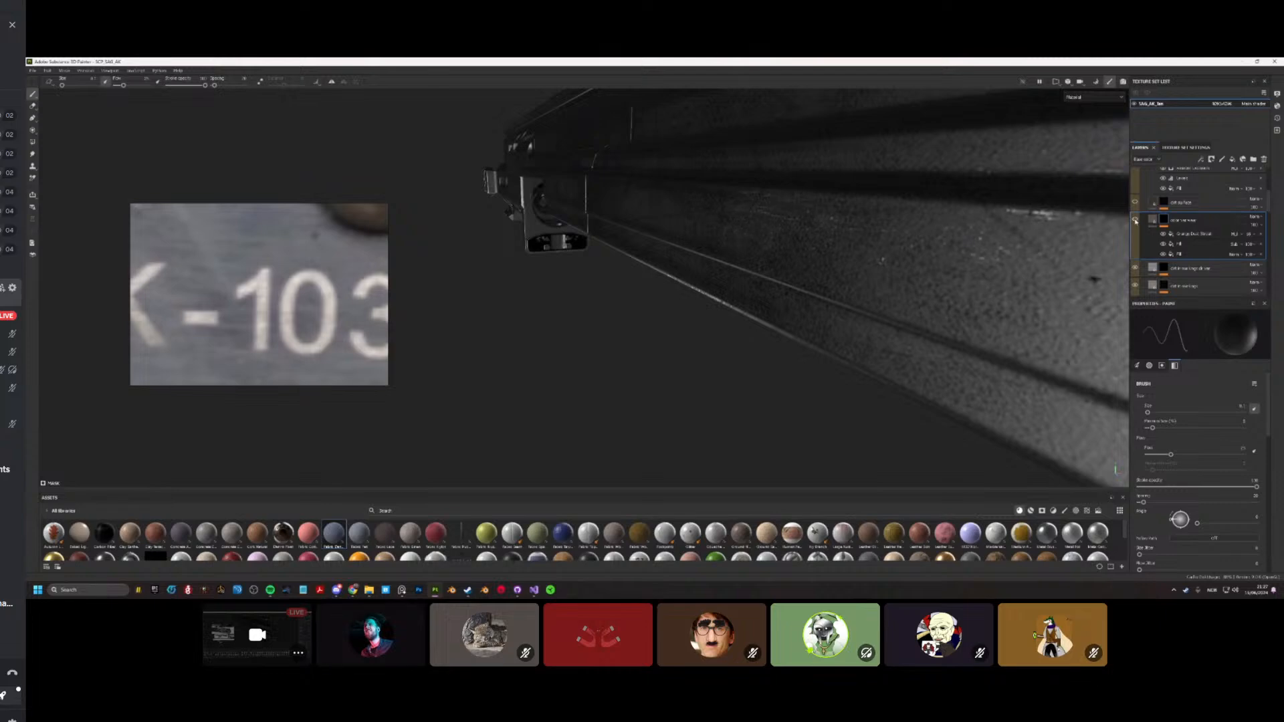
Step: Adjust the input levels of the middle fill in the wear layer's mask
left_click(1164, 255)
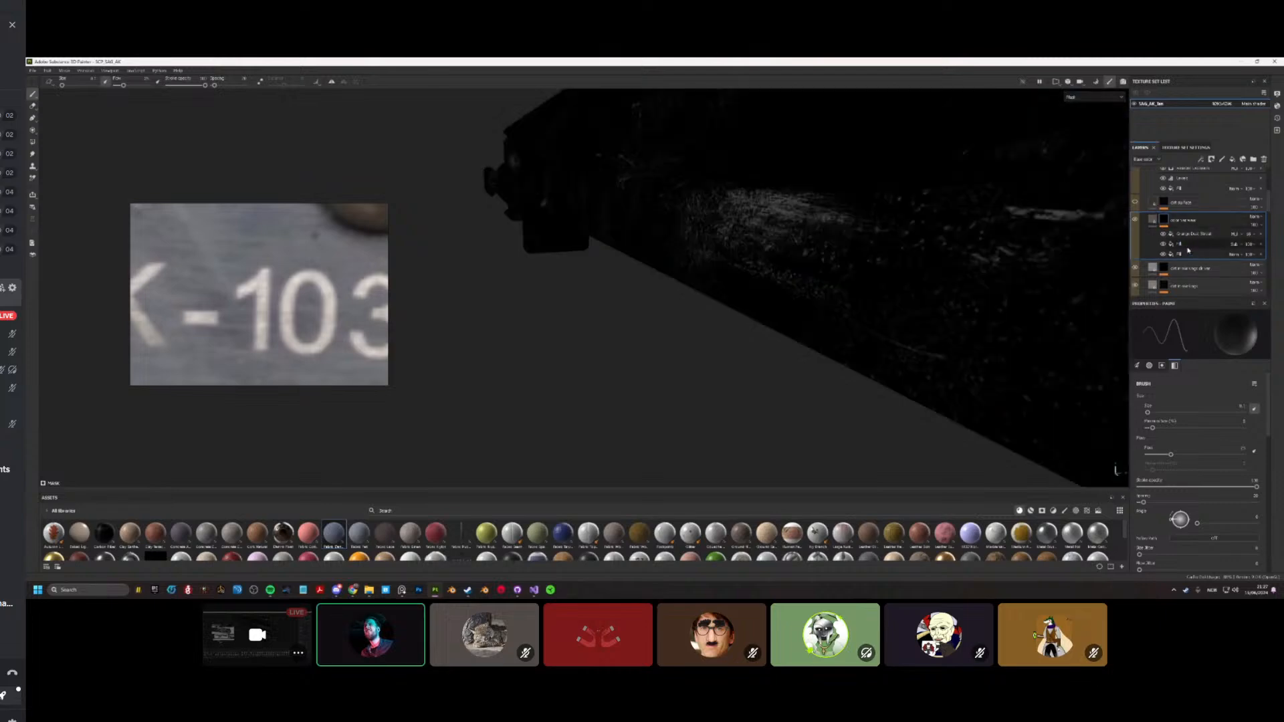
left_click(1188, 247)
left_click(1142, 478)
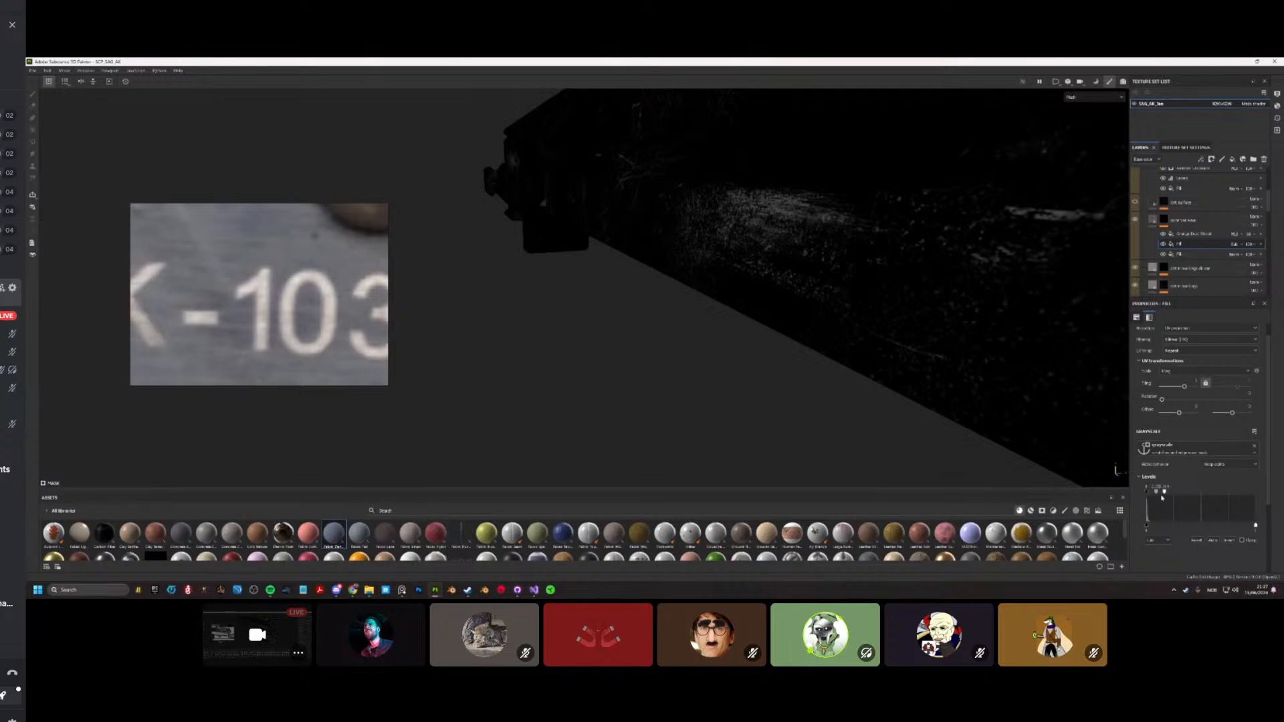
left_click_drag(1164, 493, 1155, 496)
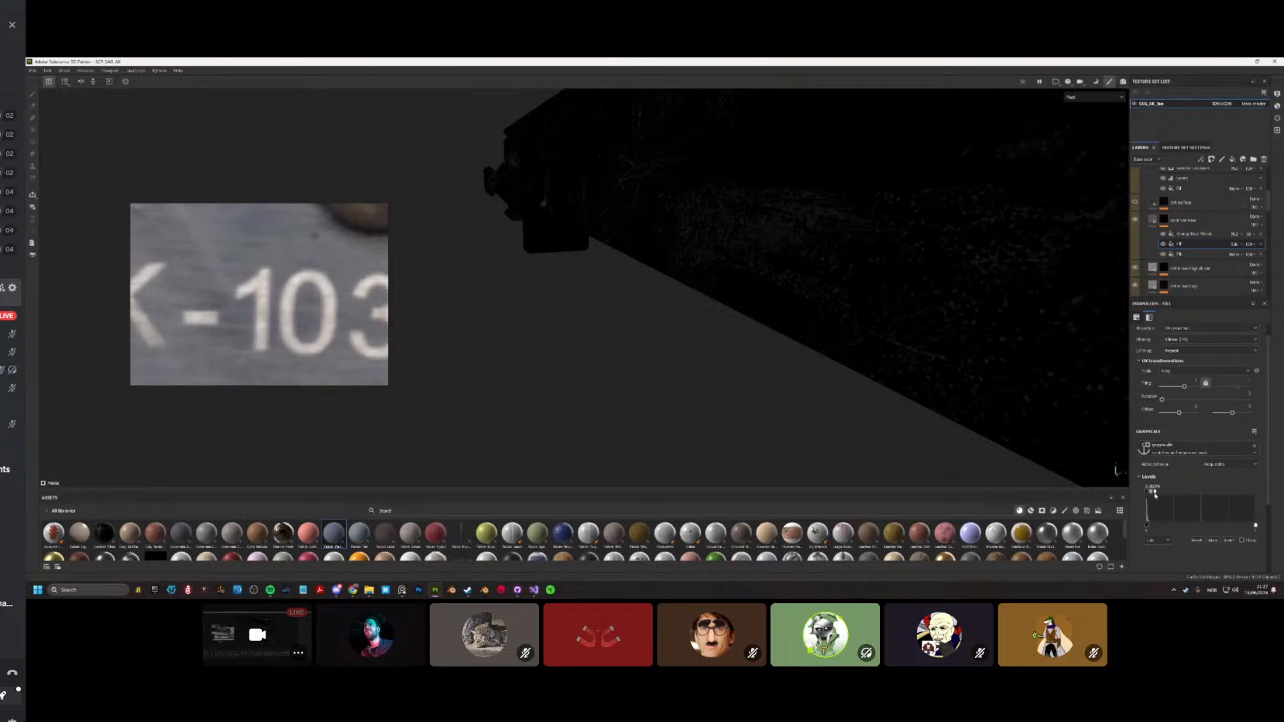
key("m")
left_click_drag(699, 315, 779, 311, "alt")
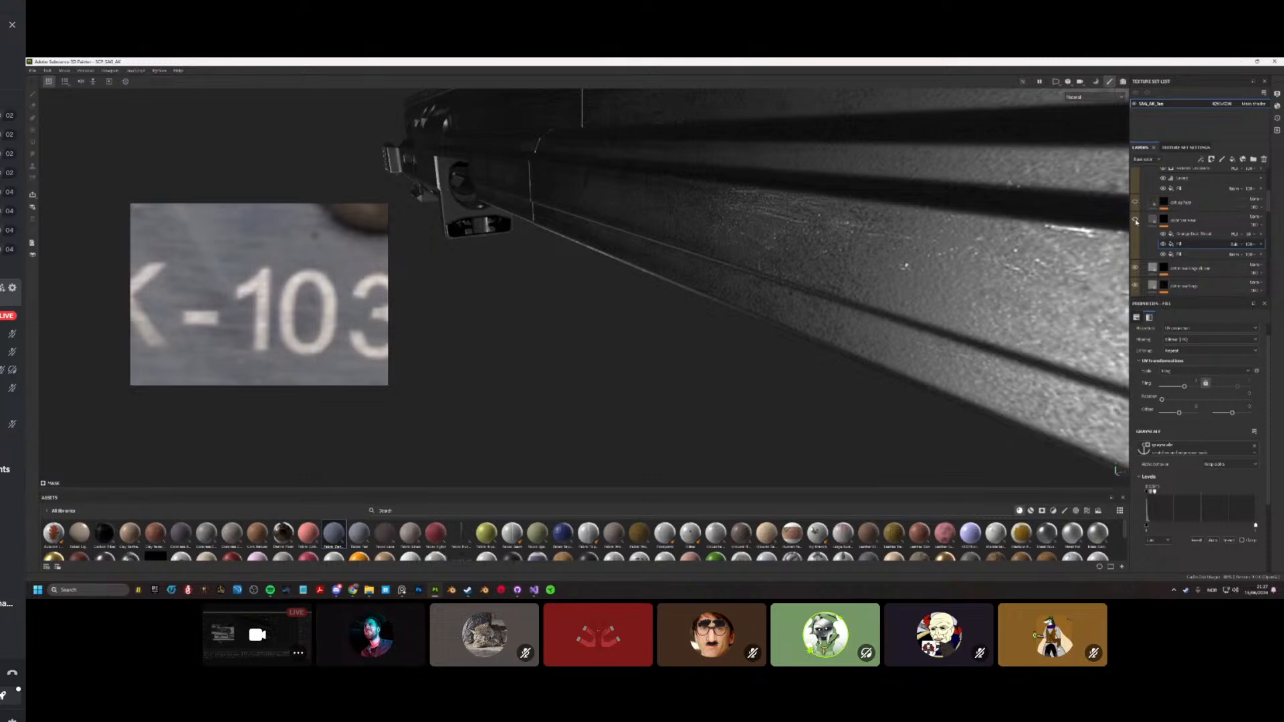
left_click_drag(1070, 281, 1001, 407, "alt")
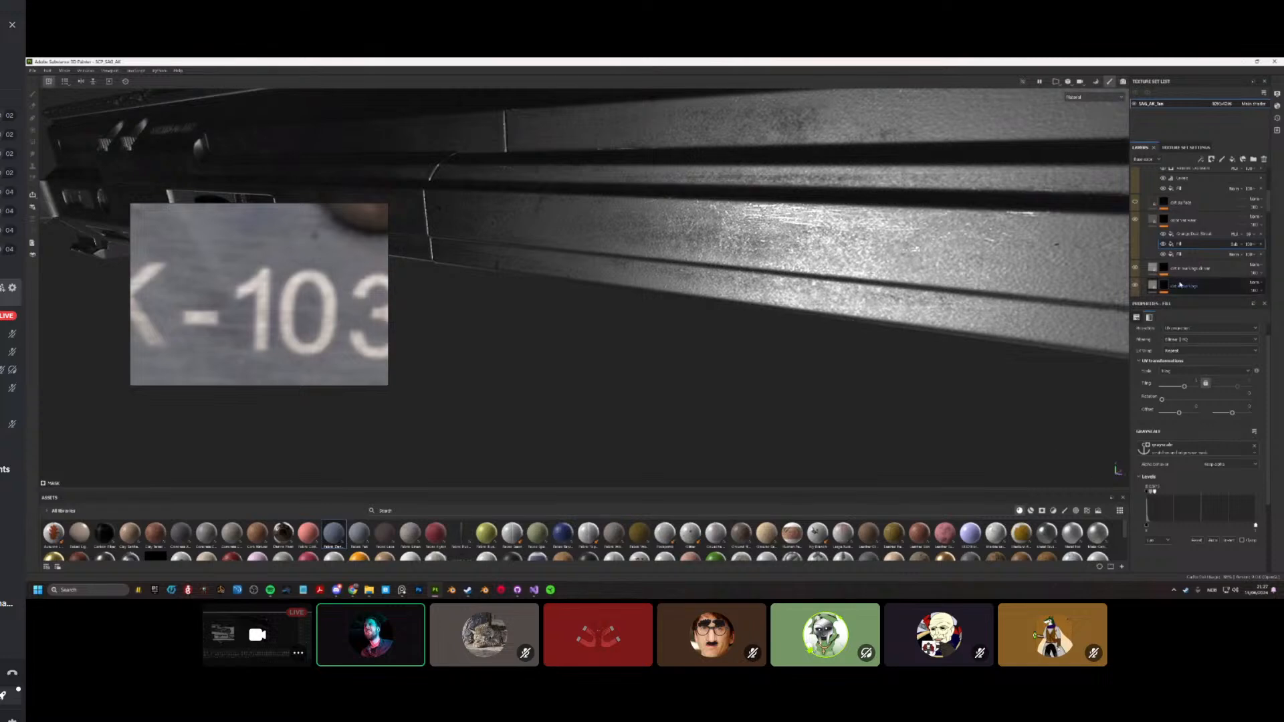
Step: Raise the wear layer's roughness to its maximum and check the finish on the handguard surfaces
left_click(1260, 227)
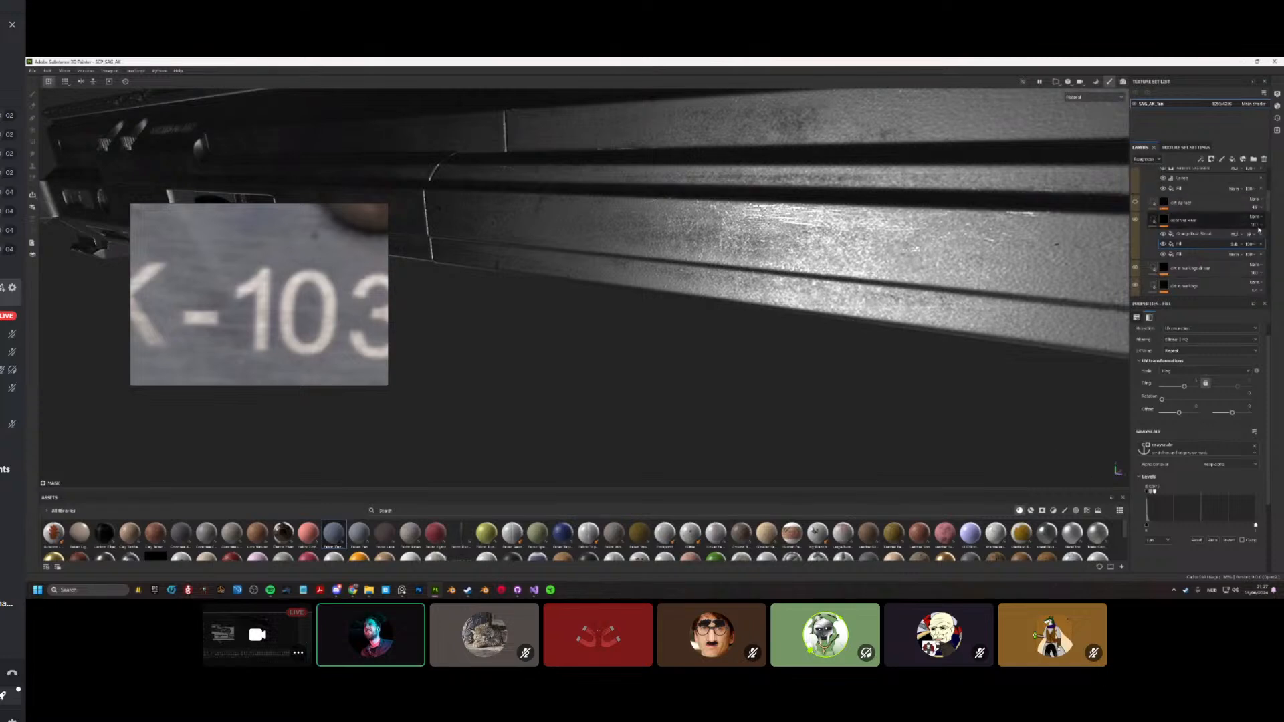
left_click(1153, 252)
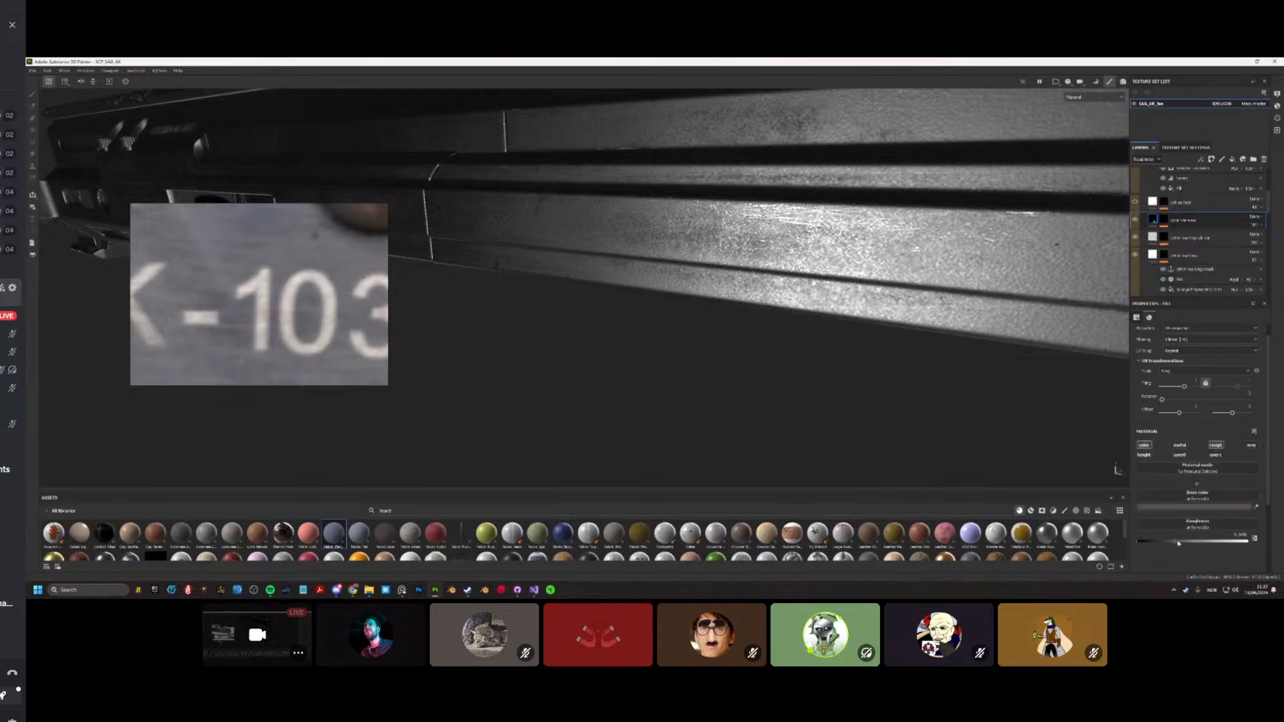
left_click_drag(870, 231, 1052, 280, "alt")
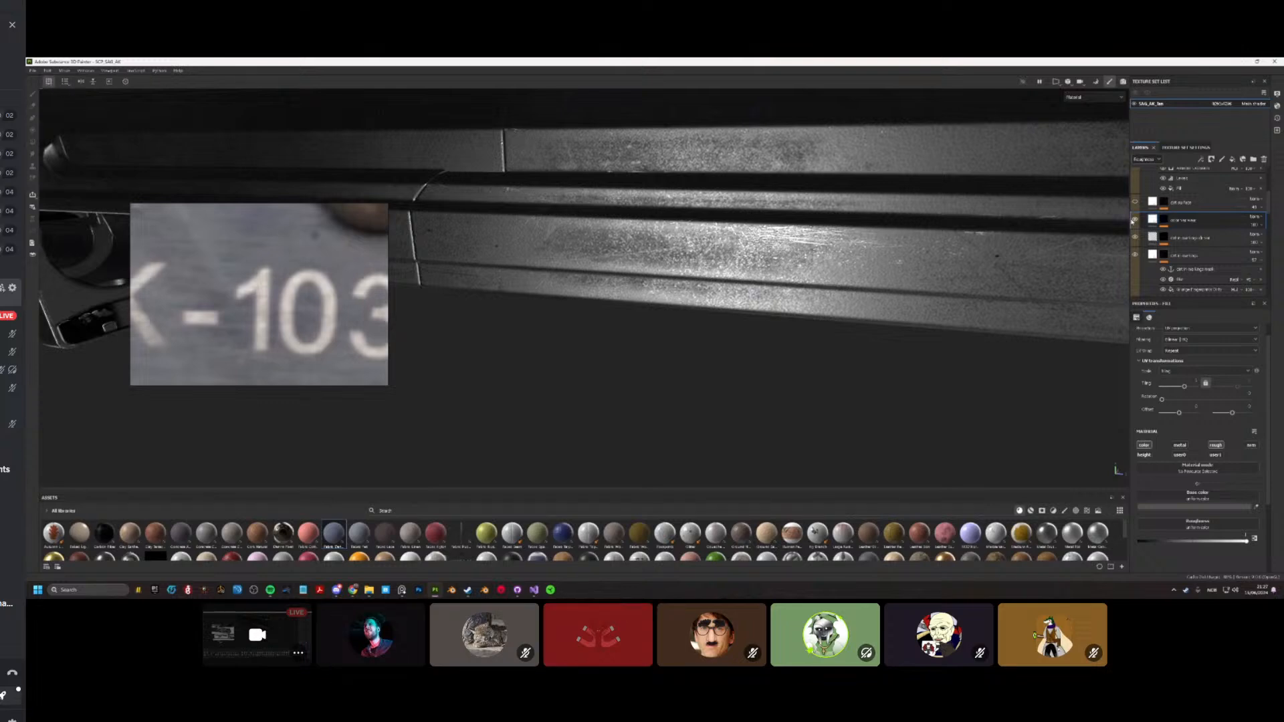
left_click_drag(769, 288, 803, 350, "alt")
right_click_drag(803, 349, 886, 333, "alt")
left_click_drag(886, 332, 761, 286, "alt")
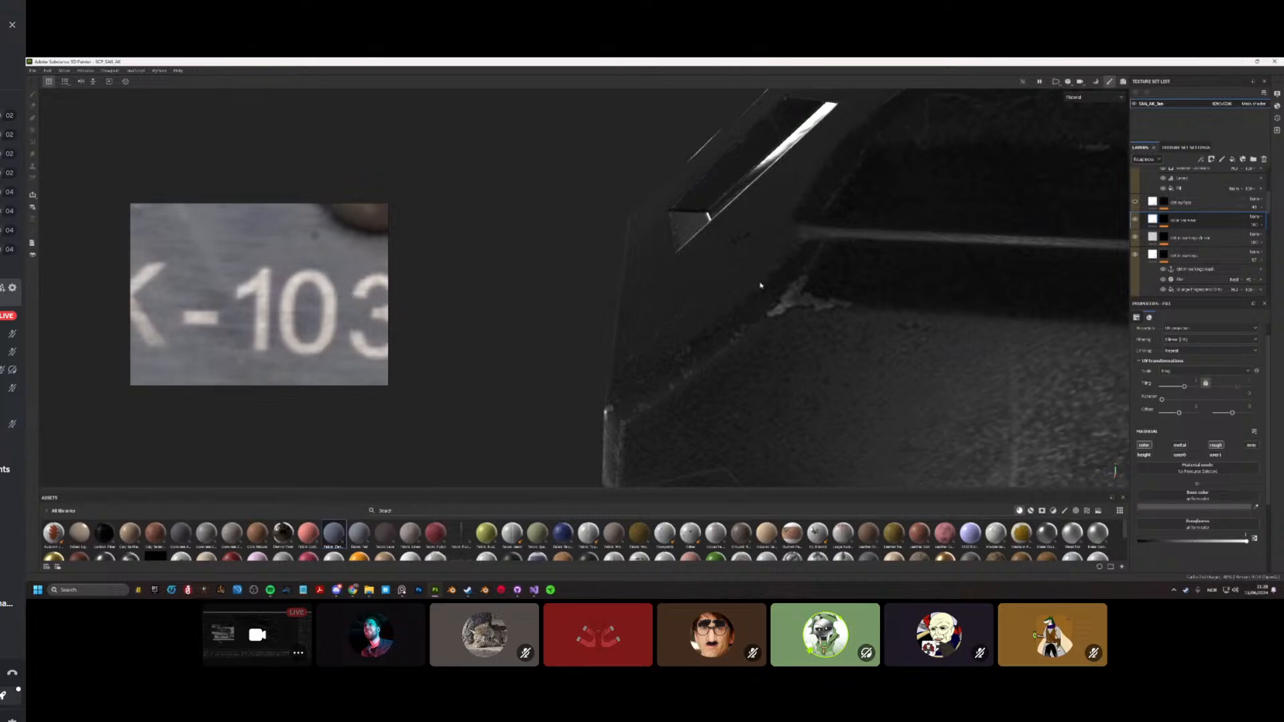
Step: Turn on the surface layer above the wear layer and check its mask over the handguard's front end
right_click_drag(761, 286, 702, 292, "alt")
scroll(1198, 238, "up", 1)
left_click(1164, 225, "alt")
left_click_drag(836, 268, 849, 327, "alt")
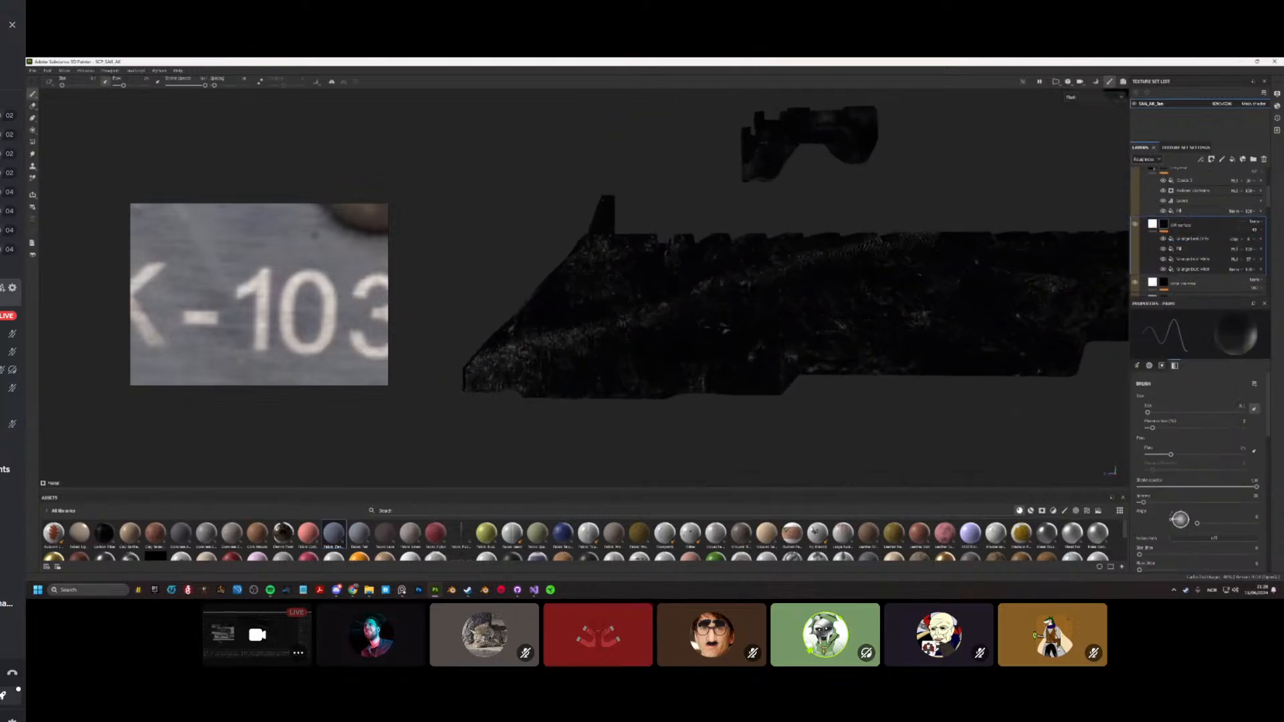
right_click_drag(850, 326, 903, 335, "alt")
key("m")
right_click_drag(803, 341, 624, 354, "shift")
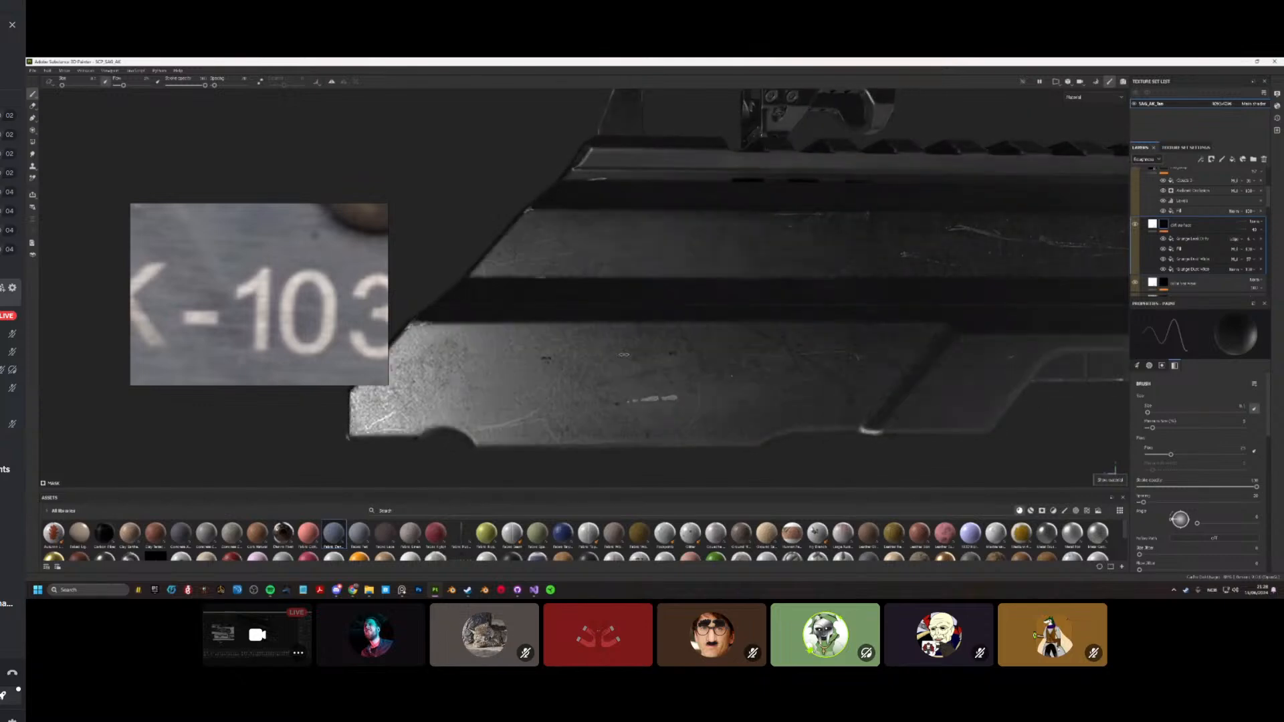
left_click_drag(624, 354, 518, 305, "alt")
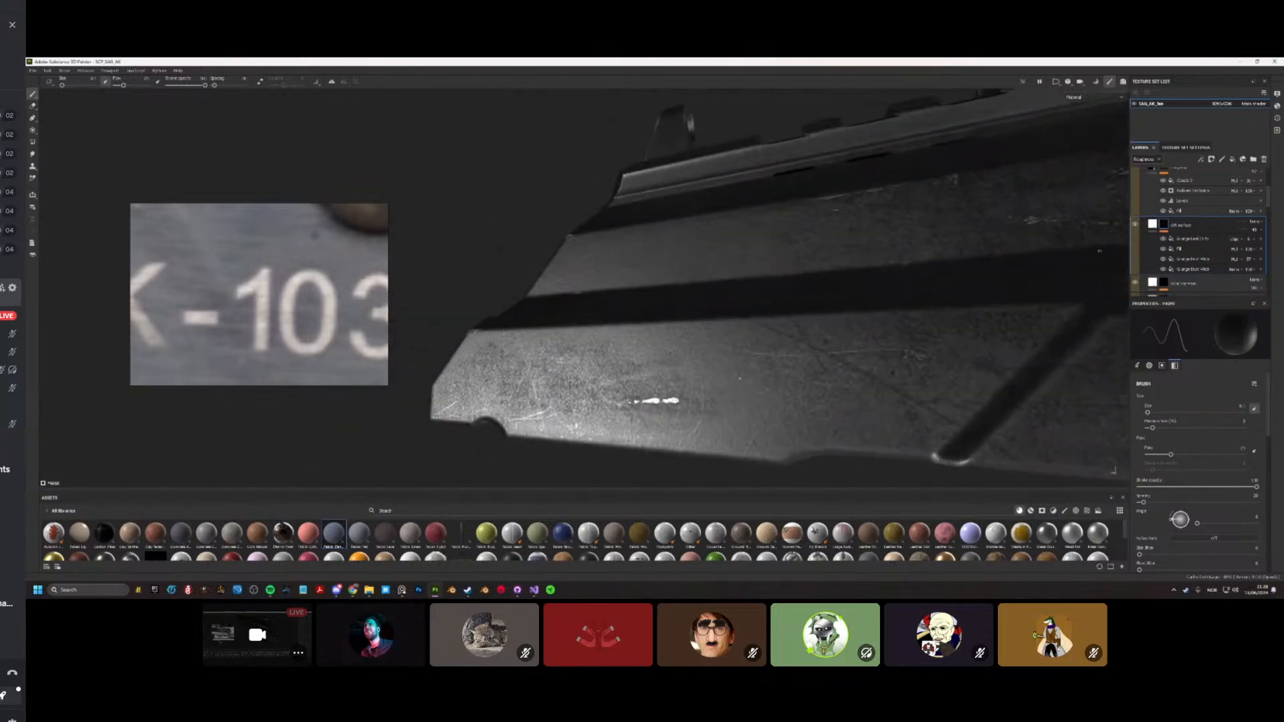
Step: Raise the surface layer's roughness-channel opacity to 100 and check the handguard's reflections
left_click(1153, 224)
scroll(1204, 546, "down", 2)
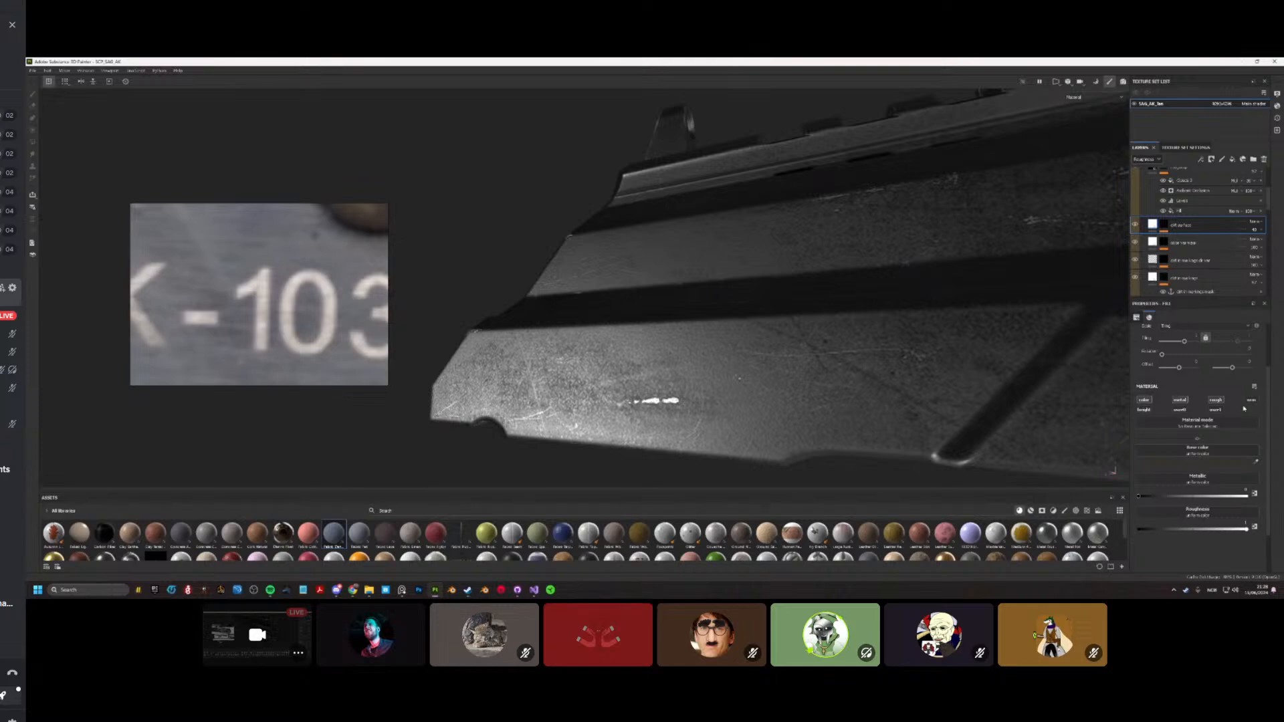
left_click(1255, 230)
left_click_drag(1264, 243, 1281, 245)
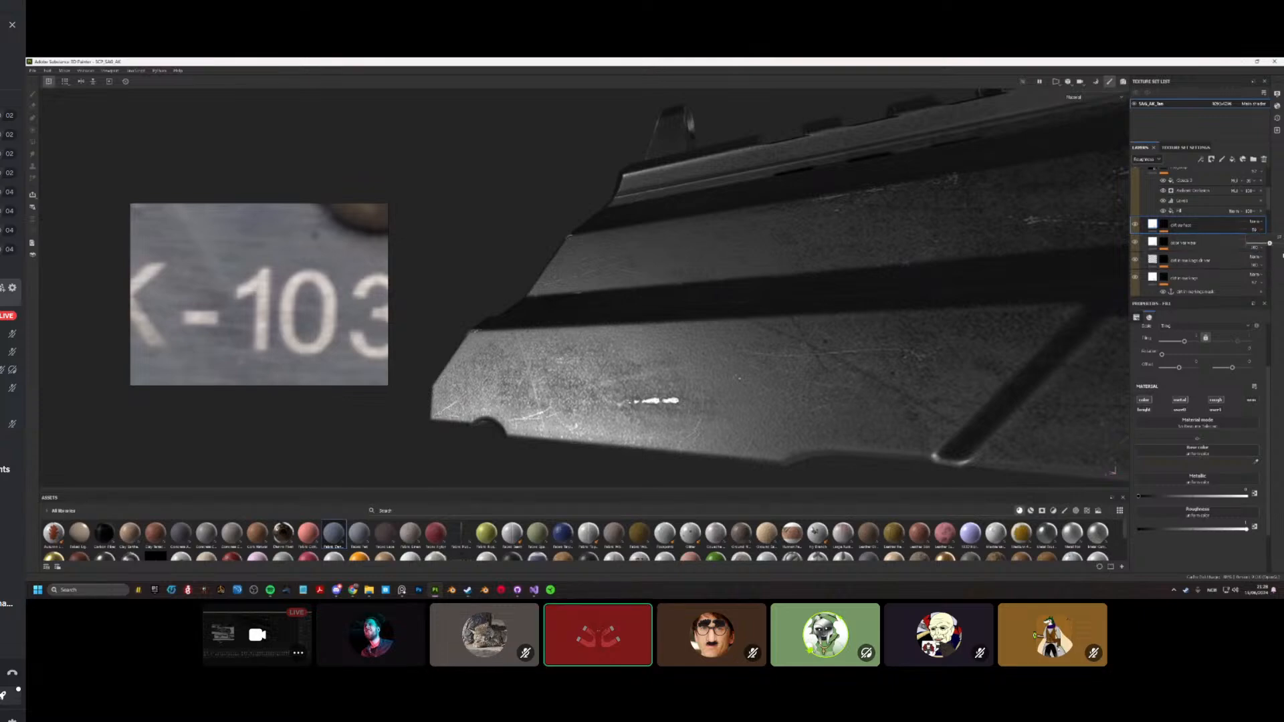
left_click_drag(756, 374, 776, 395, "alt")
scroll(726, 402, "down", 4)
right_click_drag(776, 395, 547, 403, "shift")
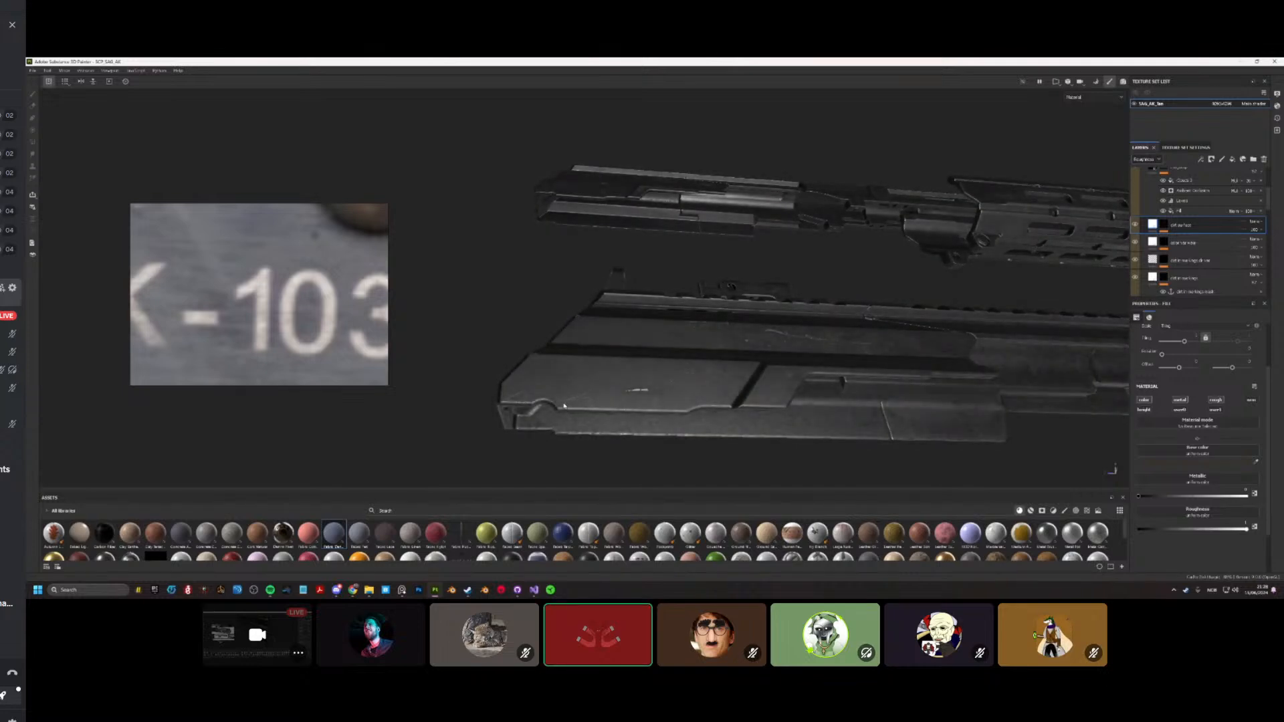
left_click_drag(547, 402, 528, 459, "alt")
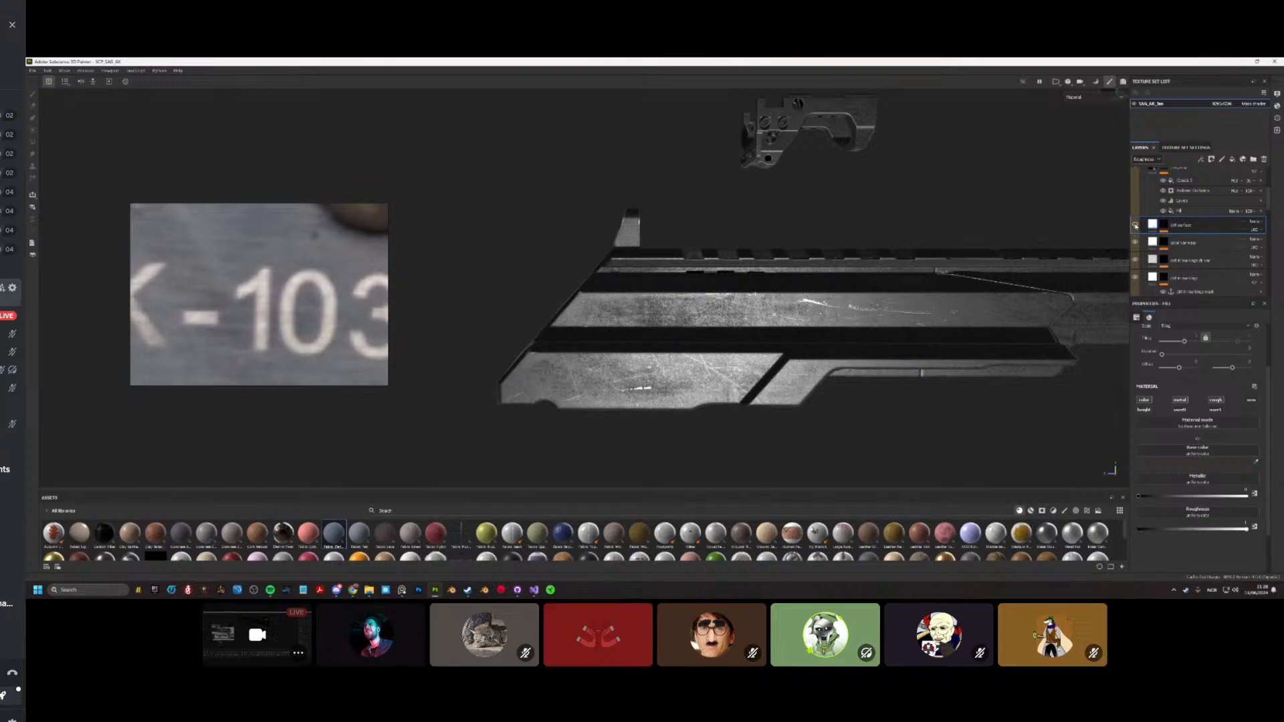
Step: Turn on the layer with the Ambient Occlusion mask effect, and check its mask and the surface layer's mask
scroll(1137, 229, "up", 2)
scroll(1138, 234, "up", 1)
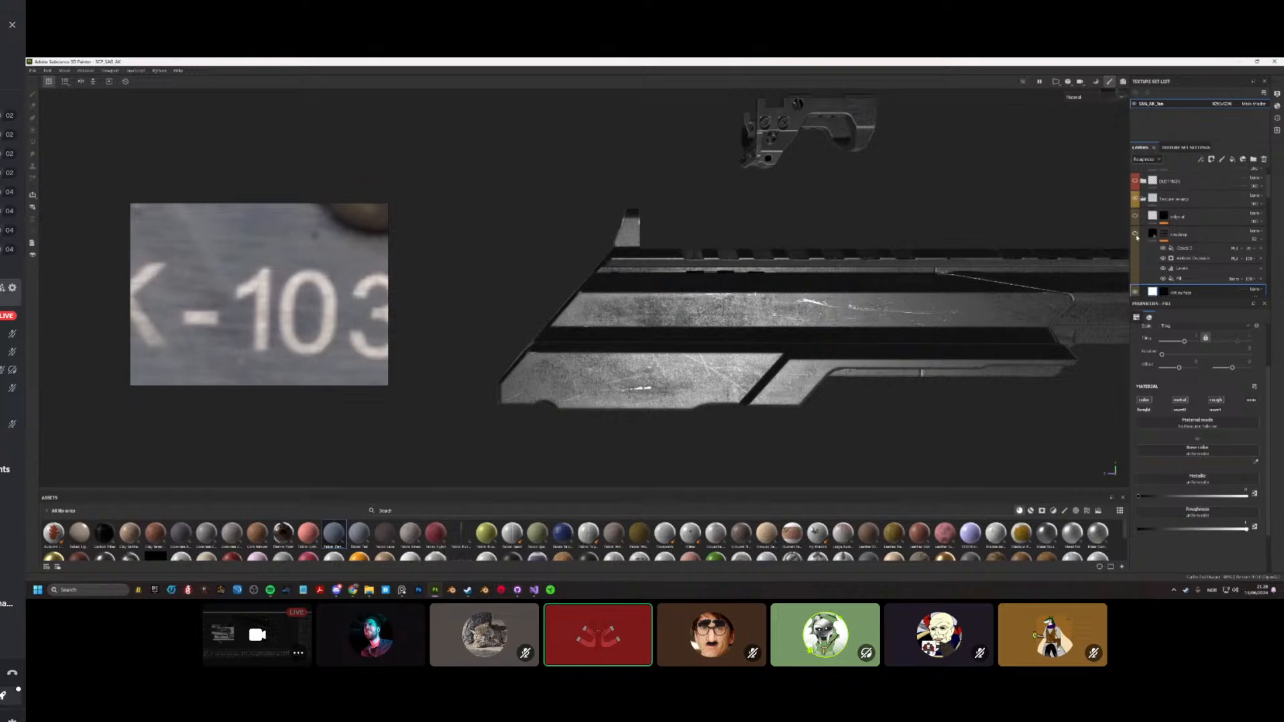
left_click(1136, 235)
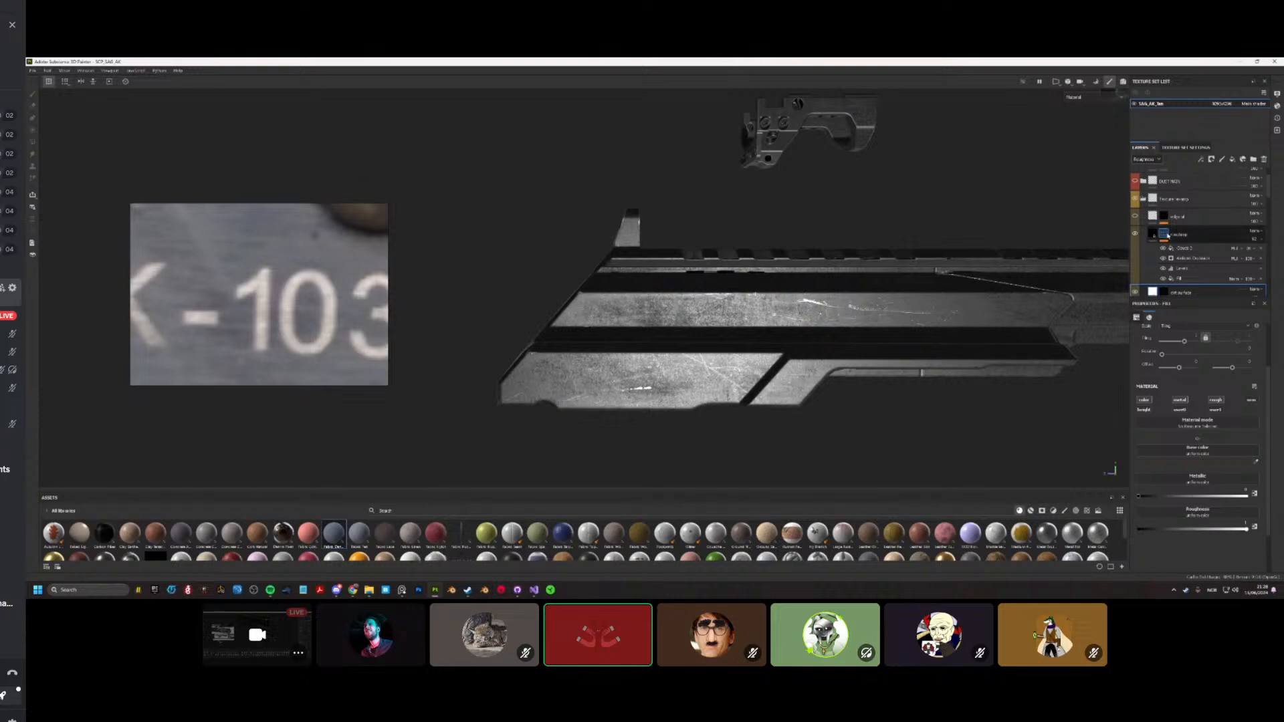
left_click(1164, 234, "alt")
left_click_drag(709, 367, 1074, 363, "alt")
scroll(1178, 280, "down", 1)
left_click(1167, 272, "alt")
key("m")
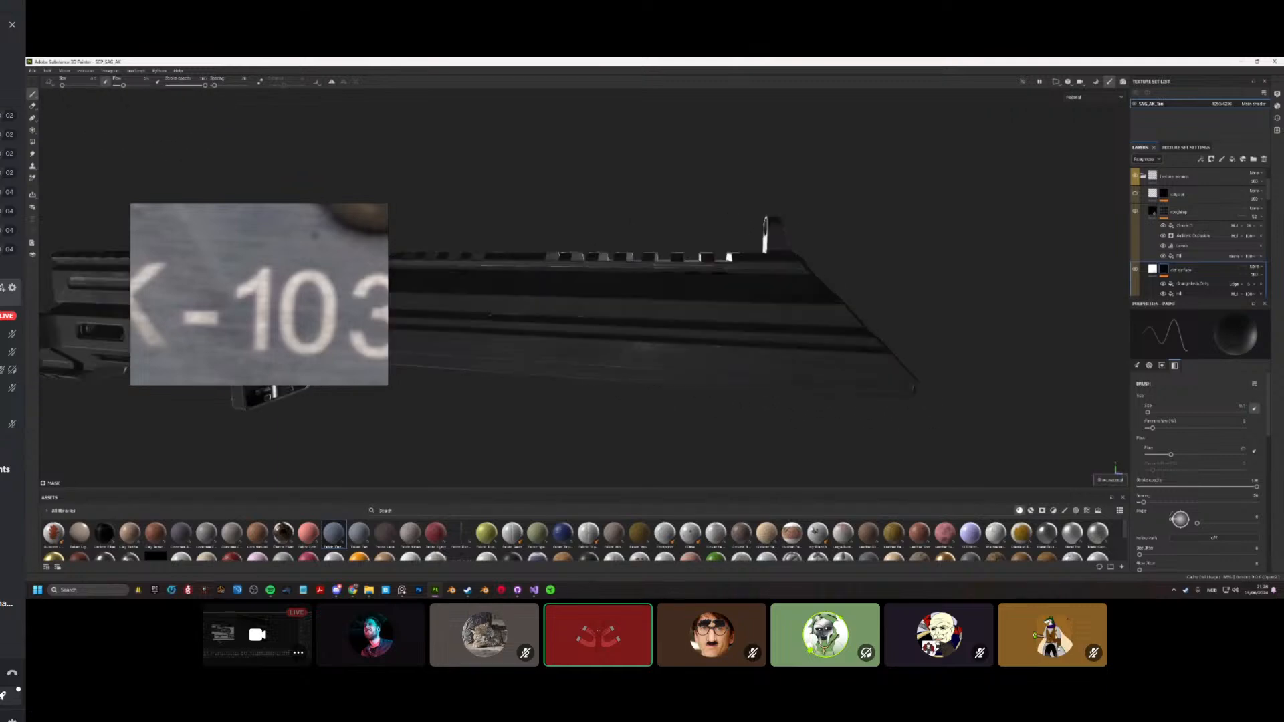
mouse_move(555, 335)
left_mouse_down("alt")
mouse_move(662, 329)
mouse_move(551, 305)
mouse_move(565, 346)
left_mouse_up("alt")
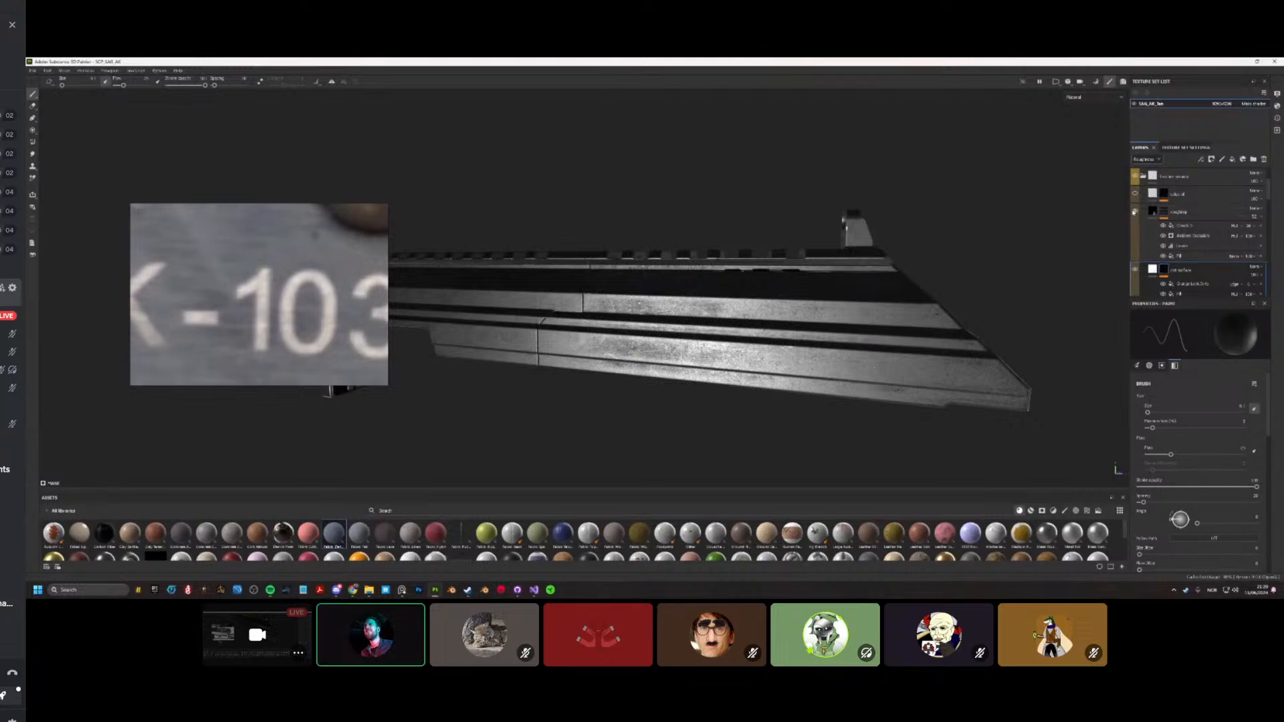
Step: Switch to Chrome and search Google for "rs6 vegas 2" in a new tab
left_click(337, 590)
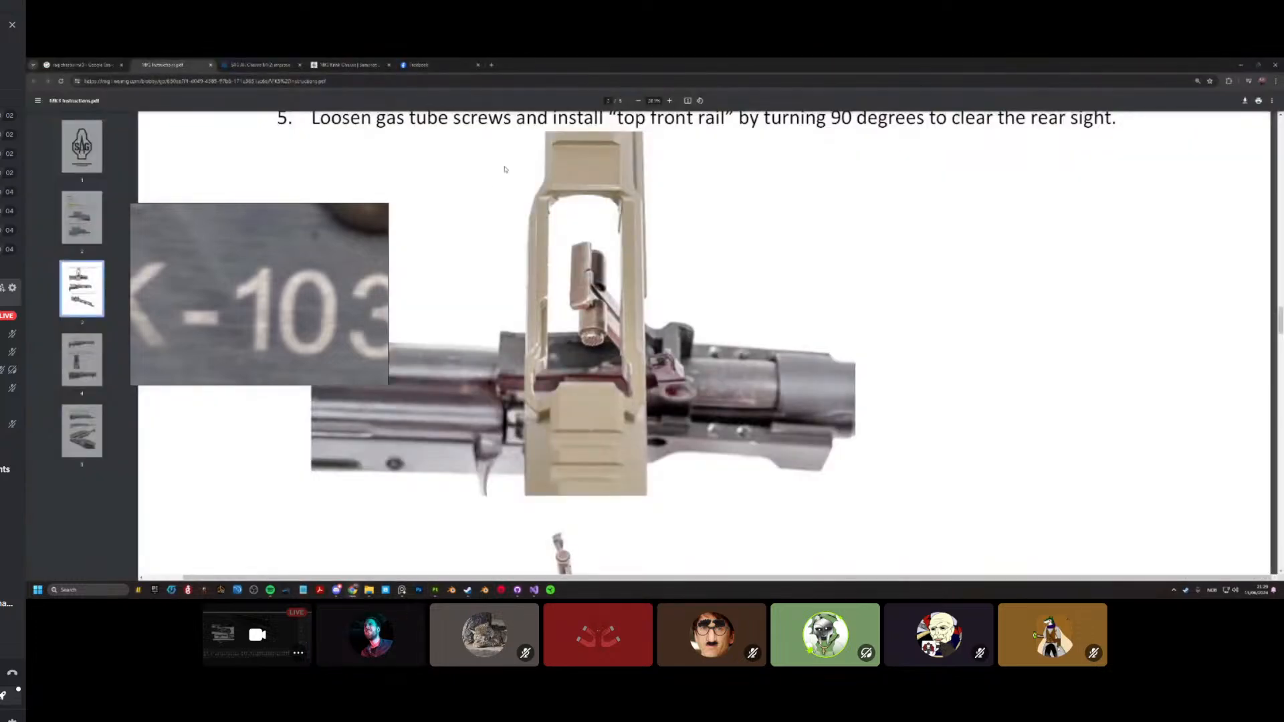
left_click(492, 65)
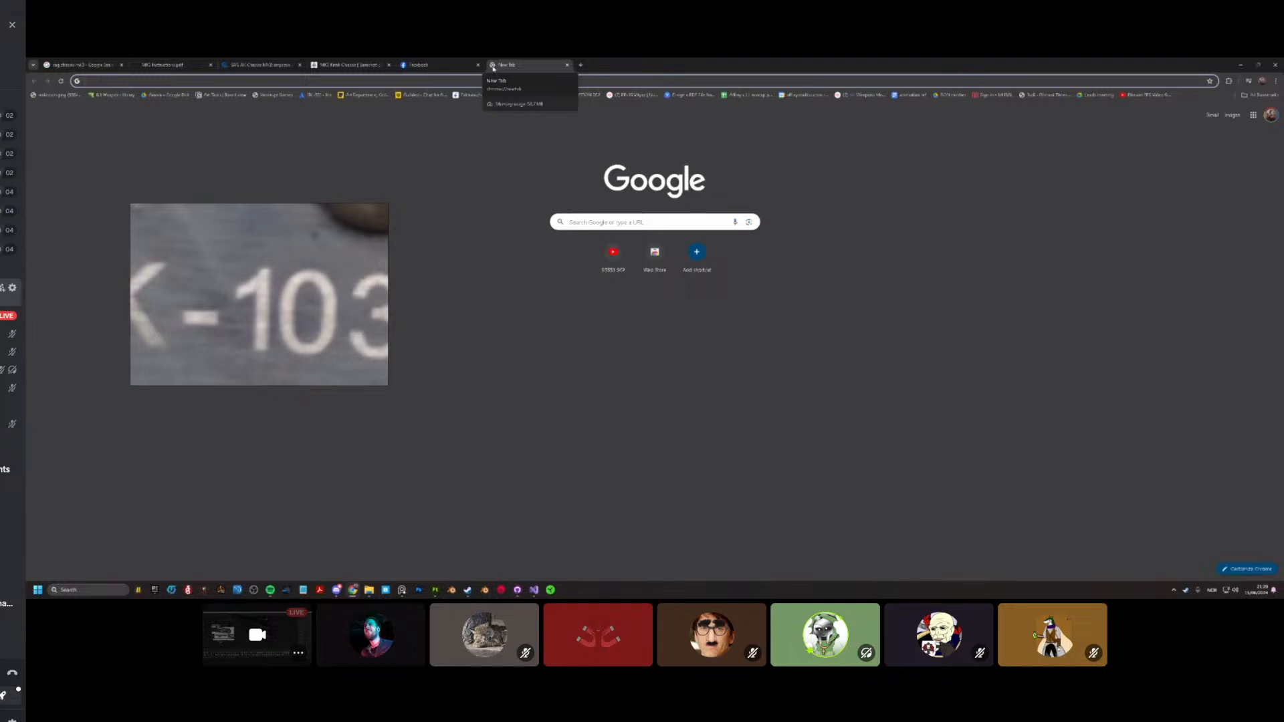
type("r")
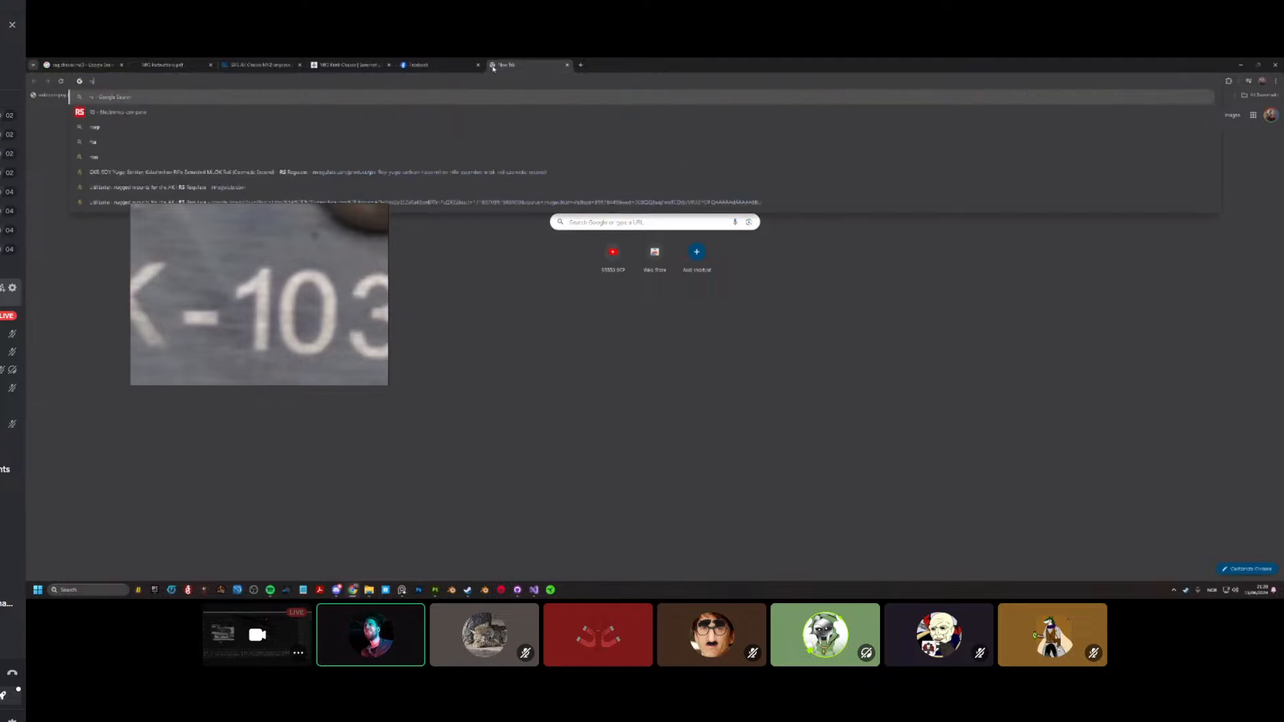
type("s6 vegas")
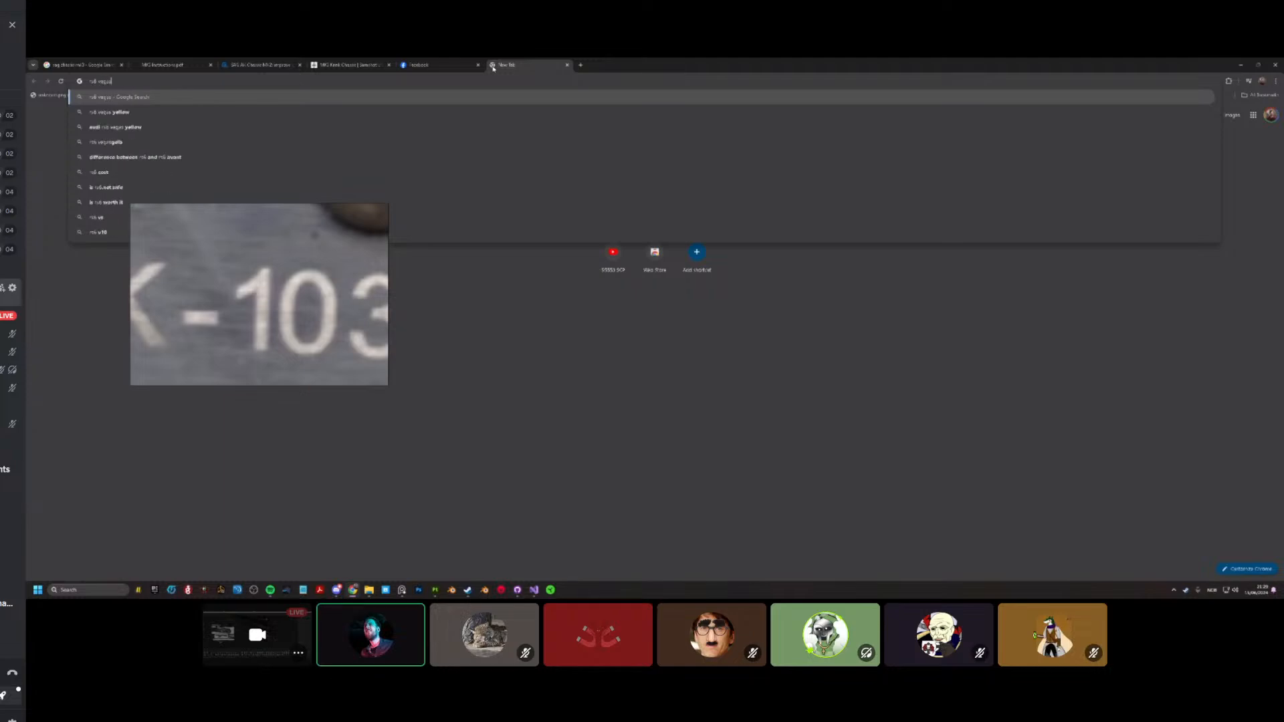
type(" 2")
key("Return")
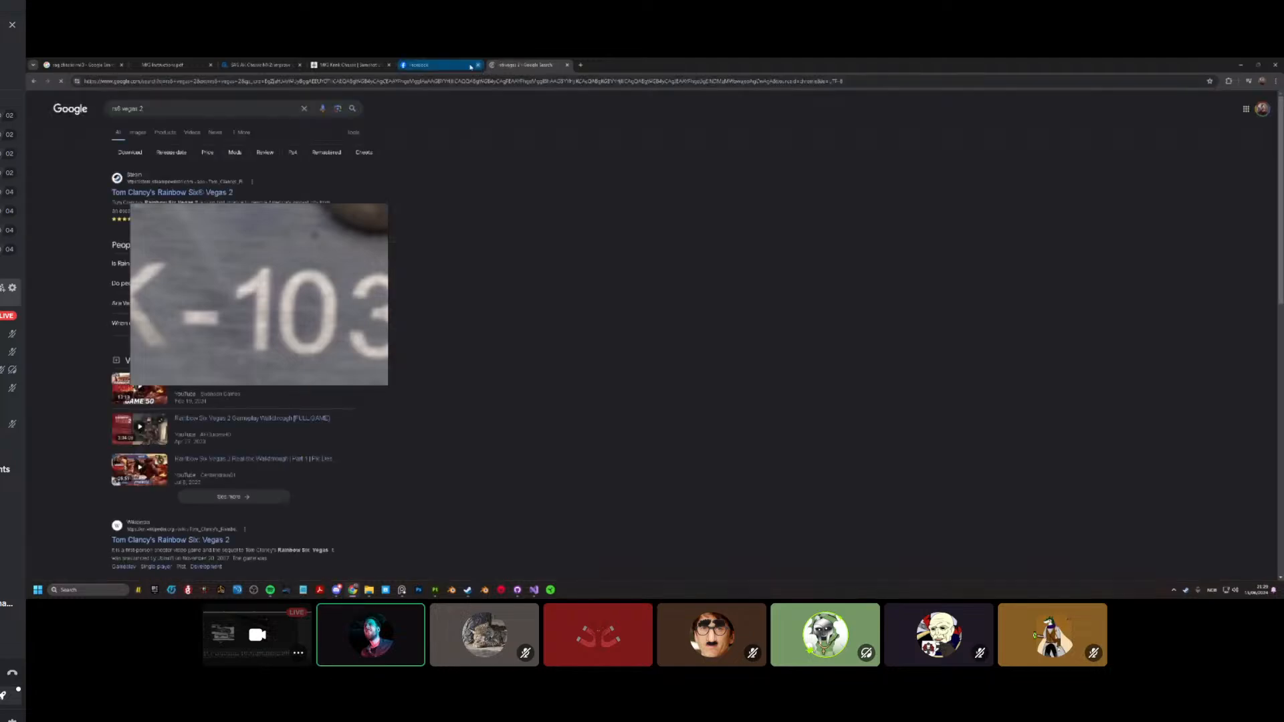
Step: Browse the image results for "rs6 vegas 2" and open the Reddit split-screen multiplayer screenshot at full size to view its weapons
left_click(147, 142)
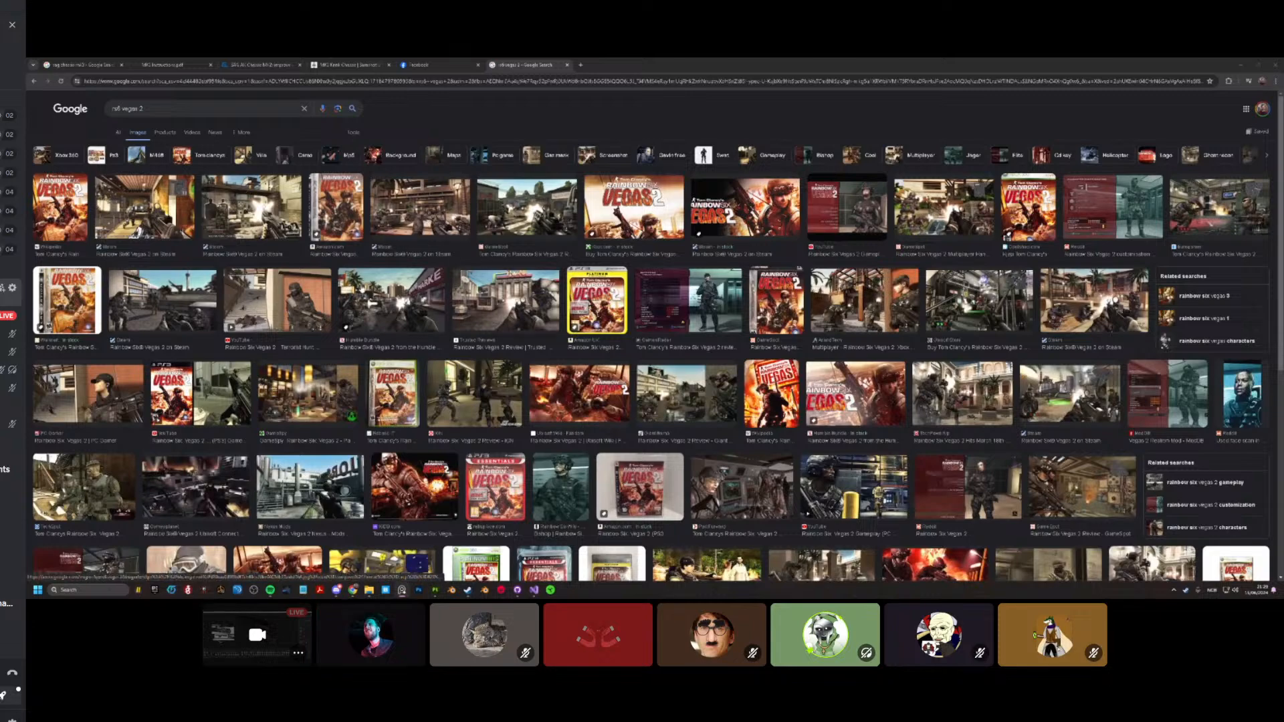
left_click(145, 207)
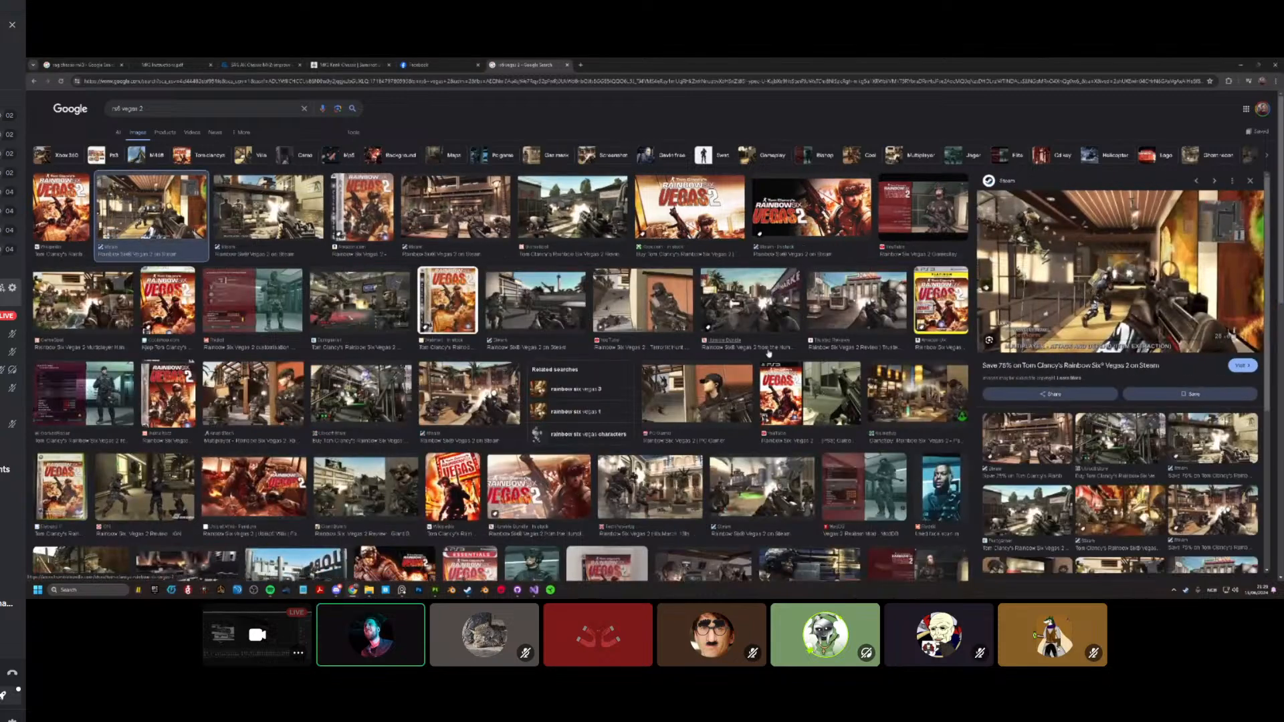
scroll(770, 354, "down", 2)
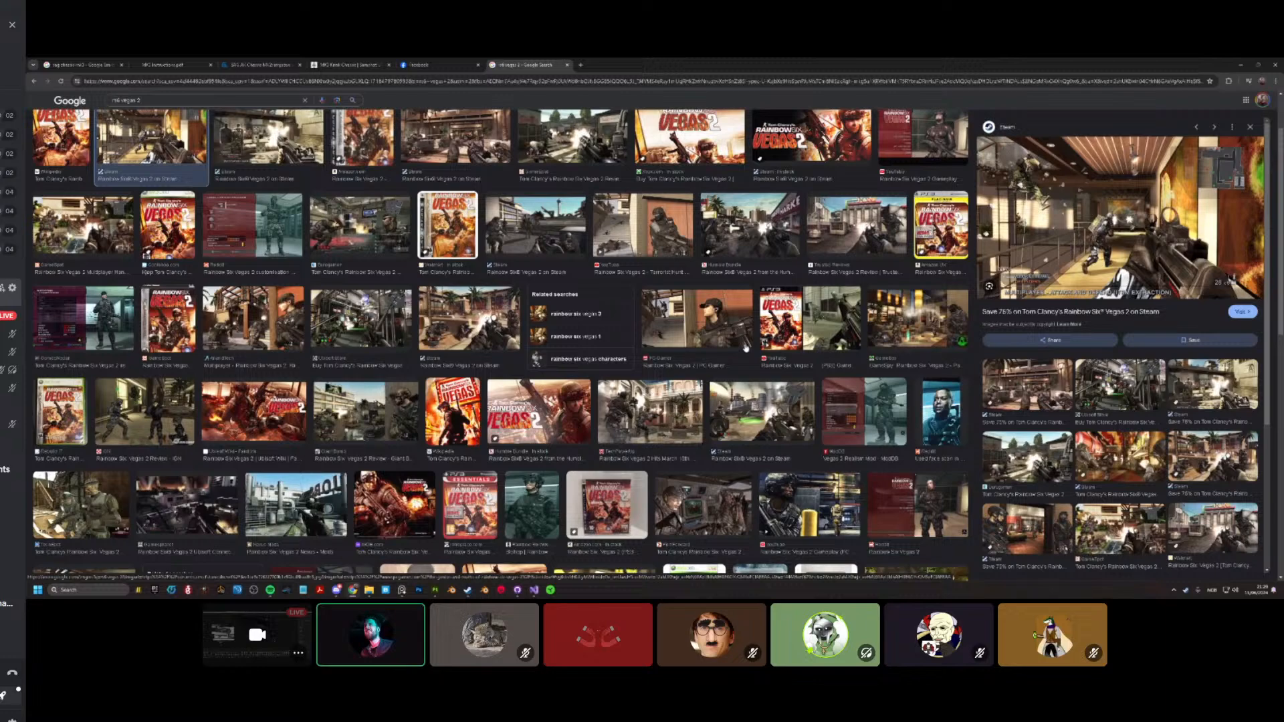
scroll(705, 295, "down", 3)
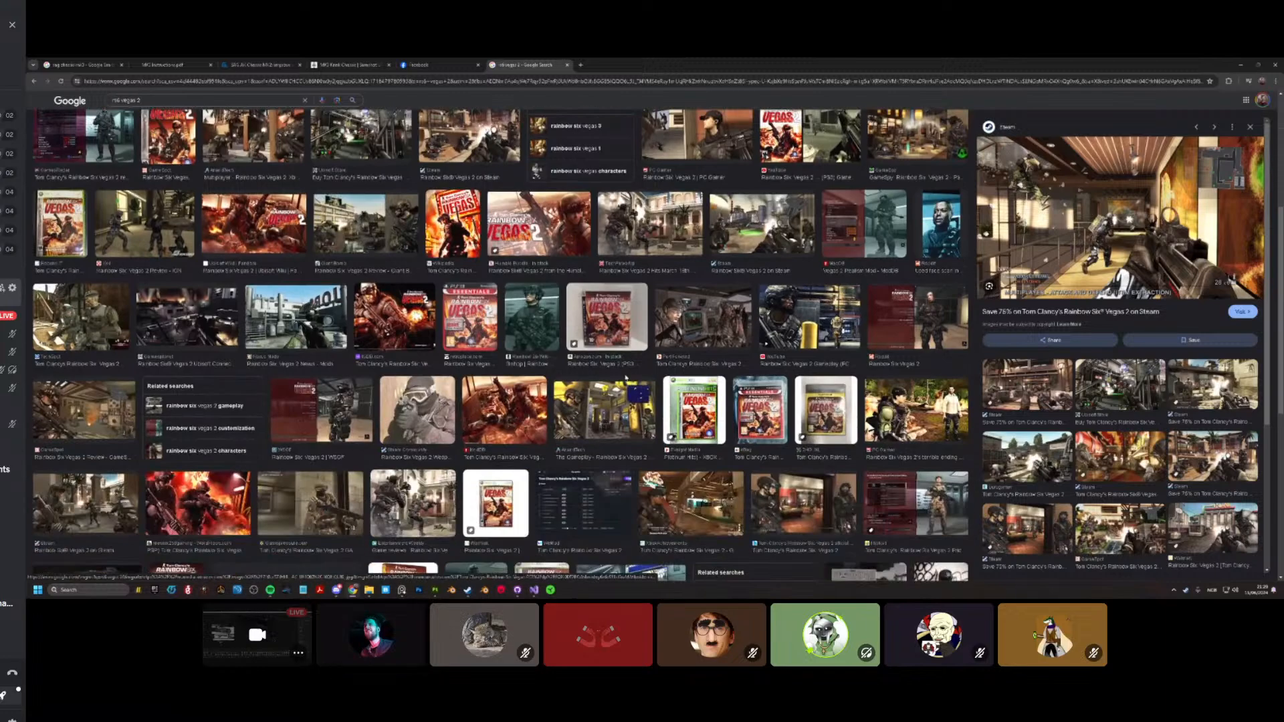
scroll(626, 378, "down", 10)
left_click(479, 503)
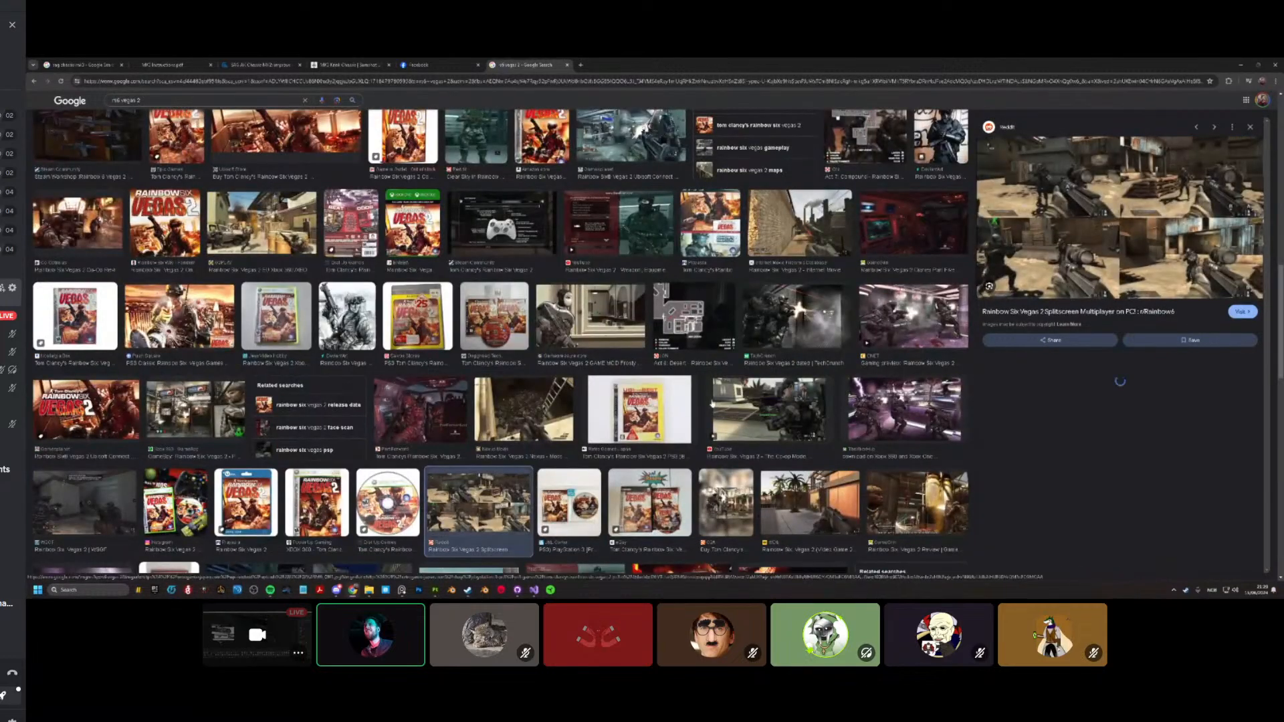
left_click(1031, 285)
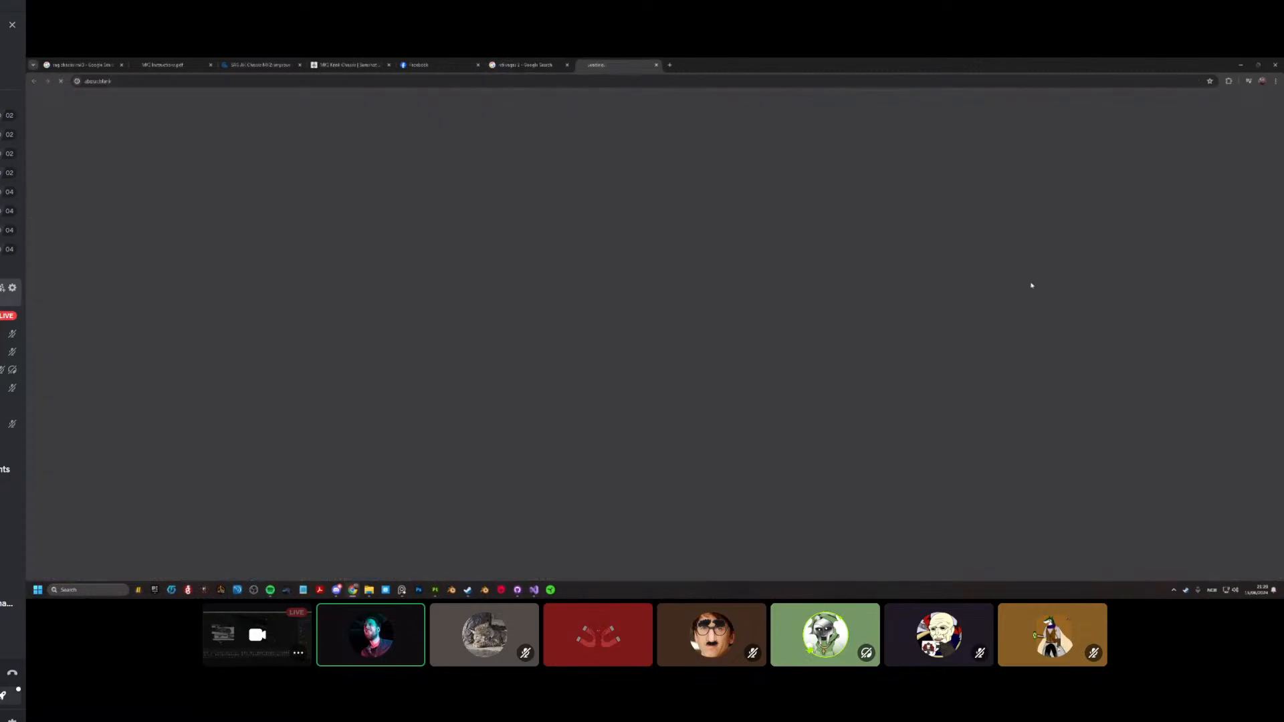
left_click(568, 330)
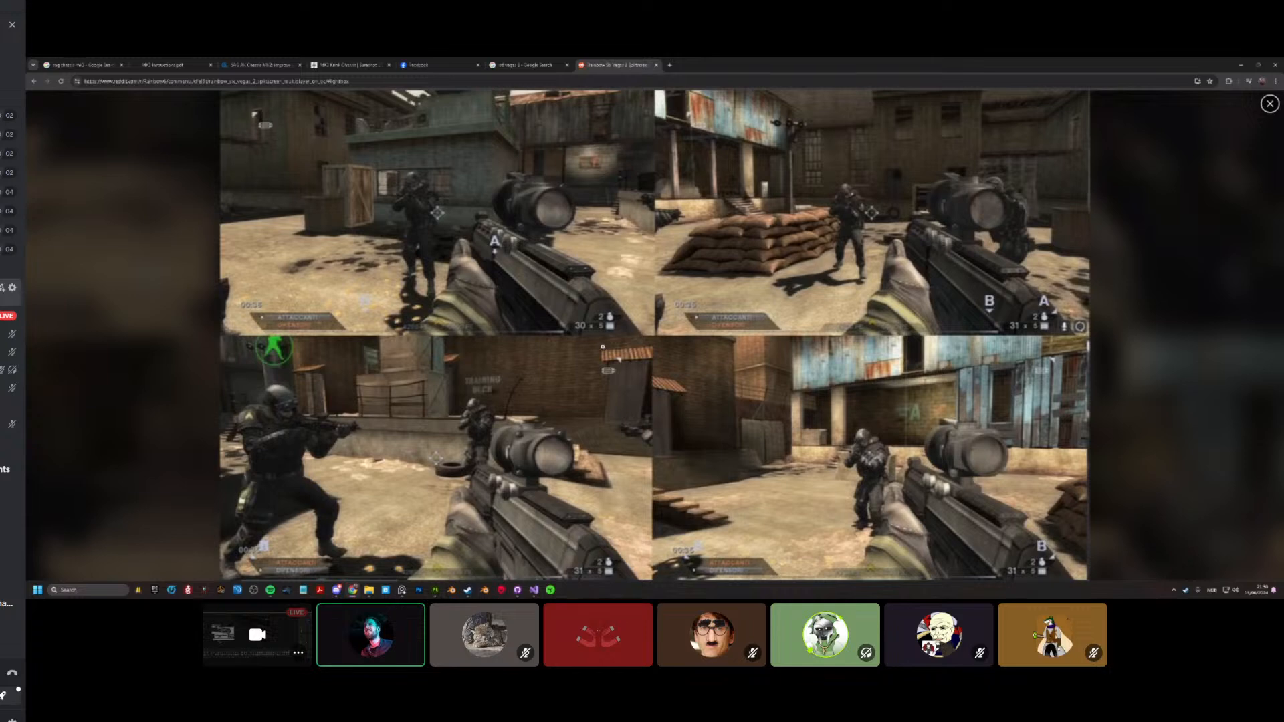
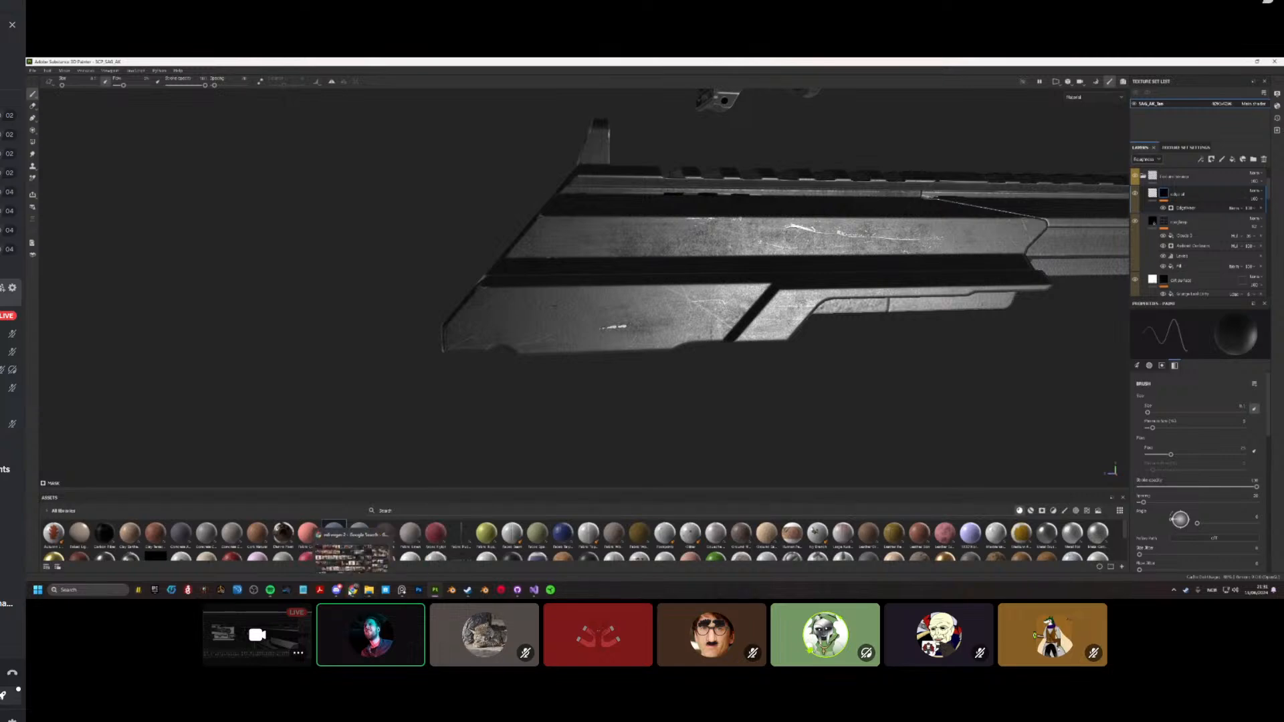
Step: Switch back to Chrome, open the G2PLAY Rainbow Six Vegas 2 page from the image results and reject its cookies
left_click(352, 554)
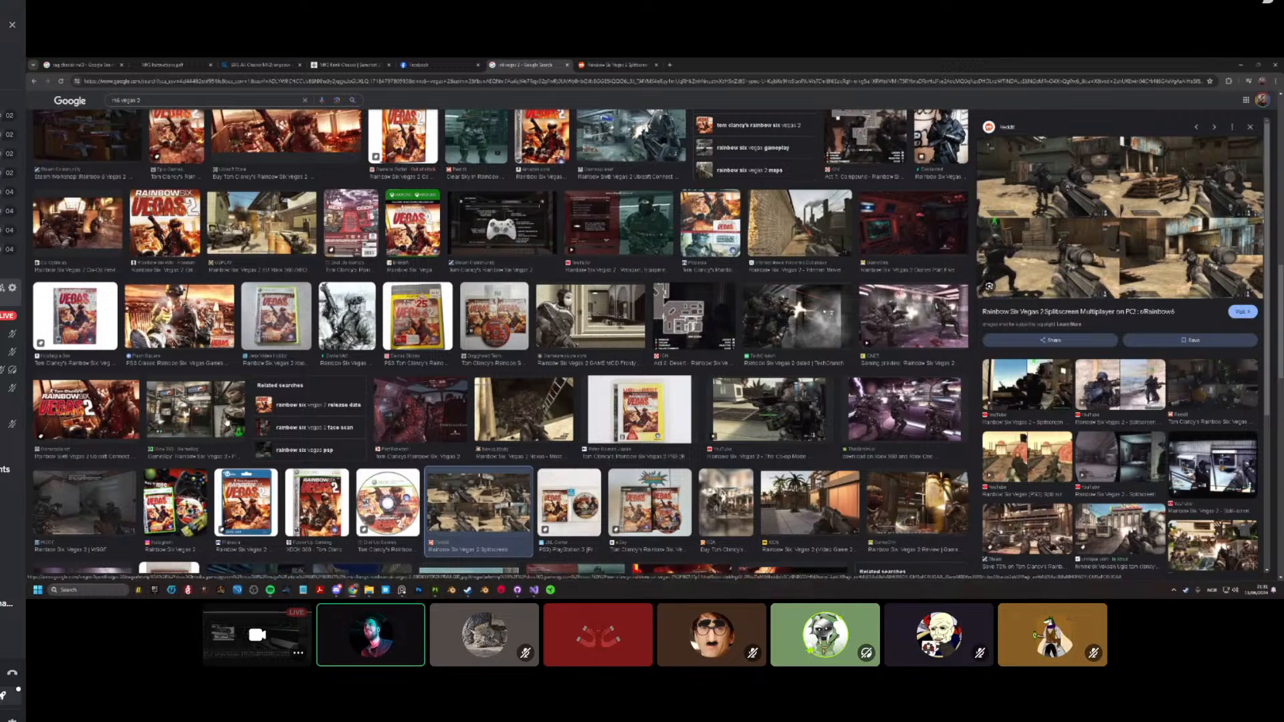
left_click(261, 223)
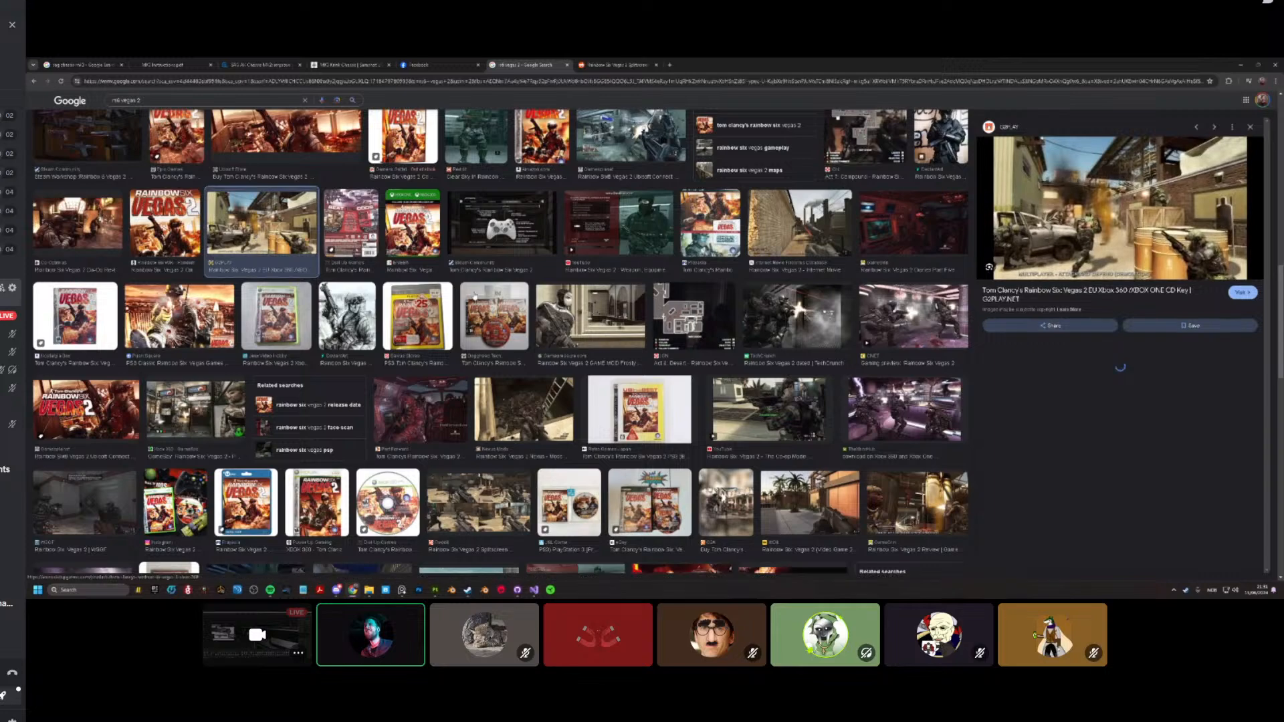
left_click(1124, 241)
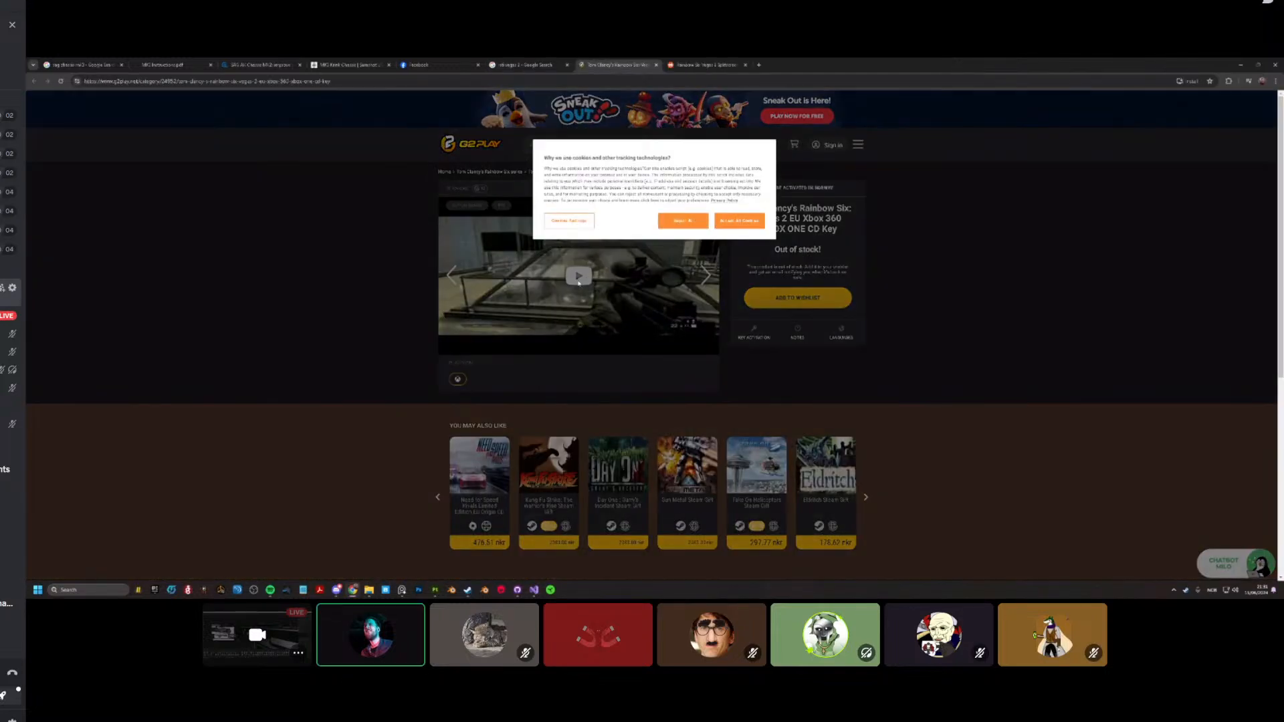
left_click(683, 221)
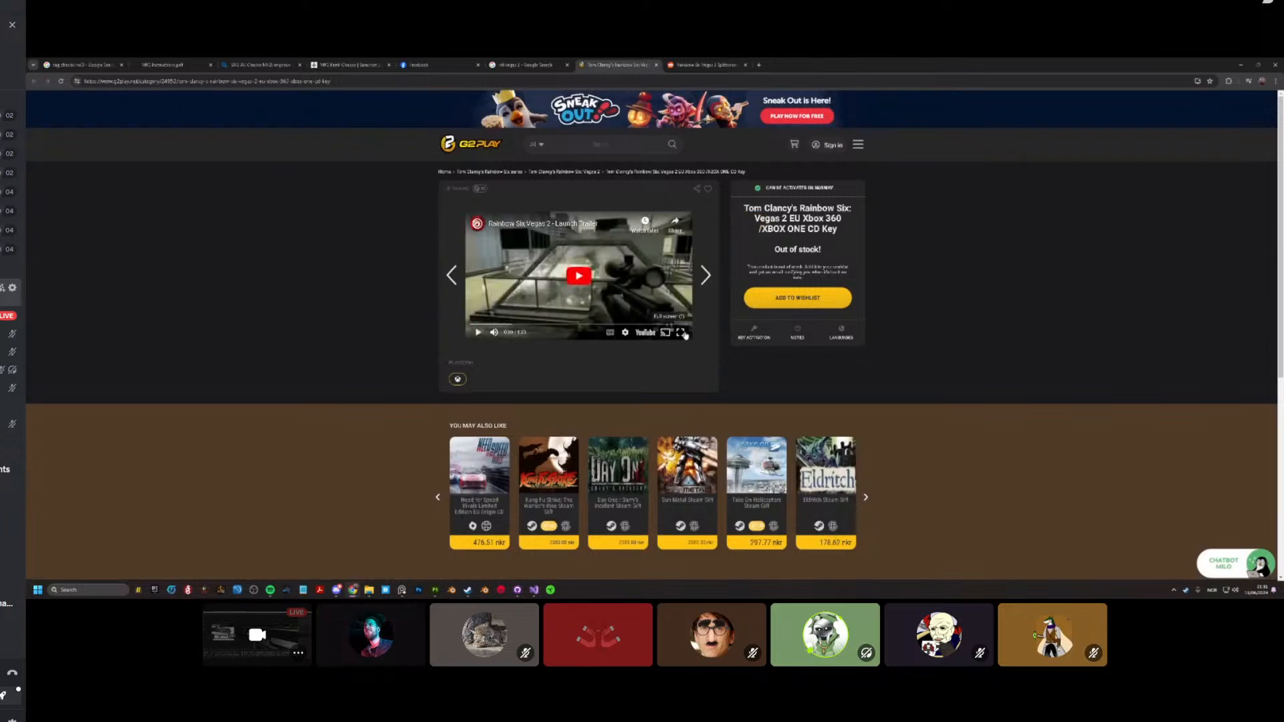
Step: View the Rainbow Six Vegas 2 launch trailer full screen with the sound muted, skipping ahead through the gameplay scenes
left_click(681, 333)
left_click_drag(129, 575, 401, 577)
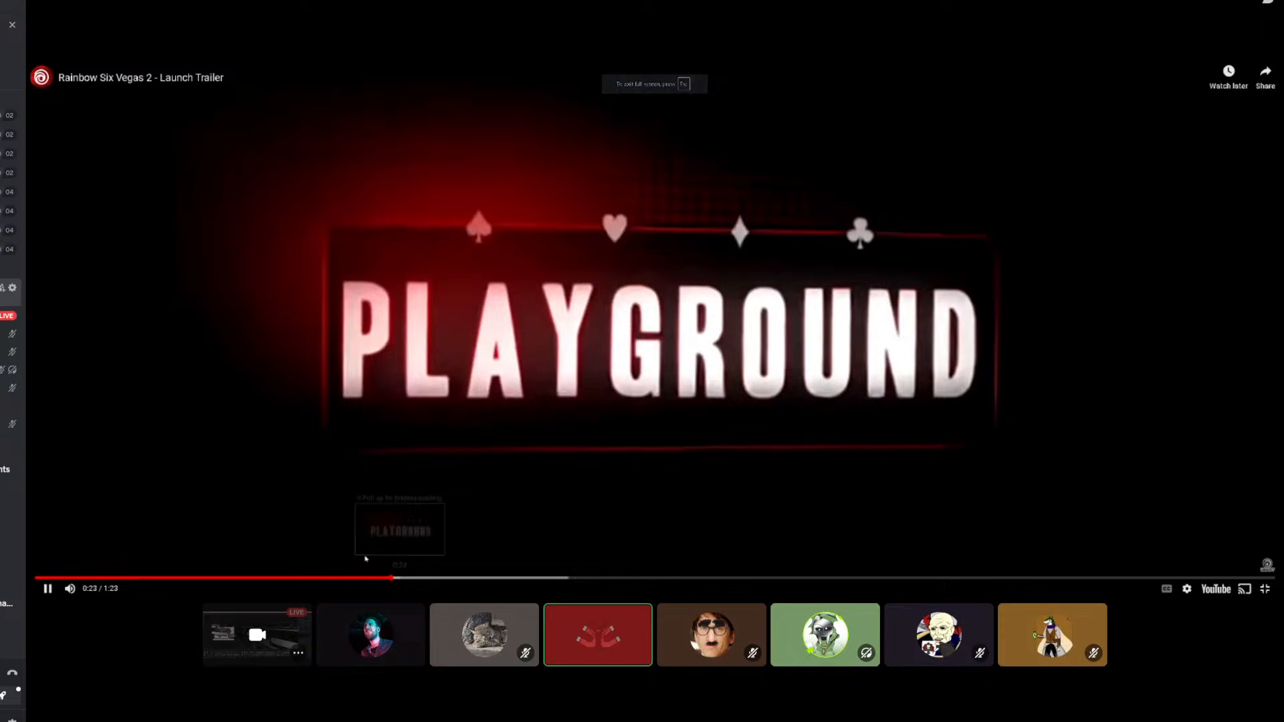
left_click(69, 589)
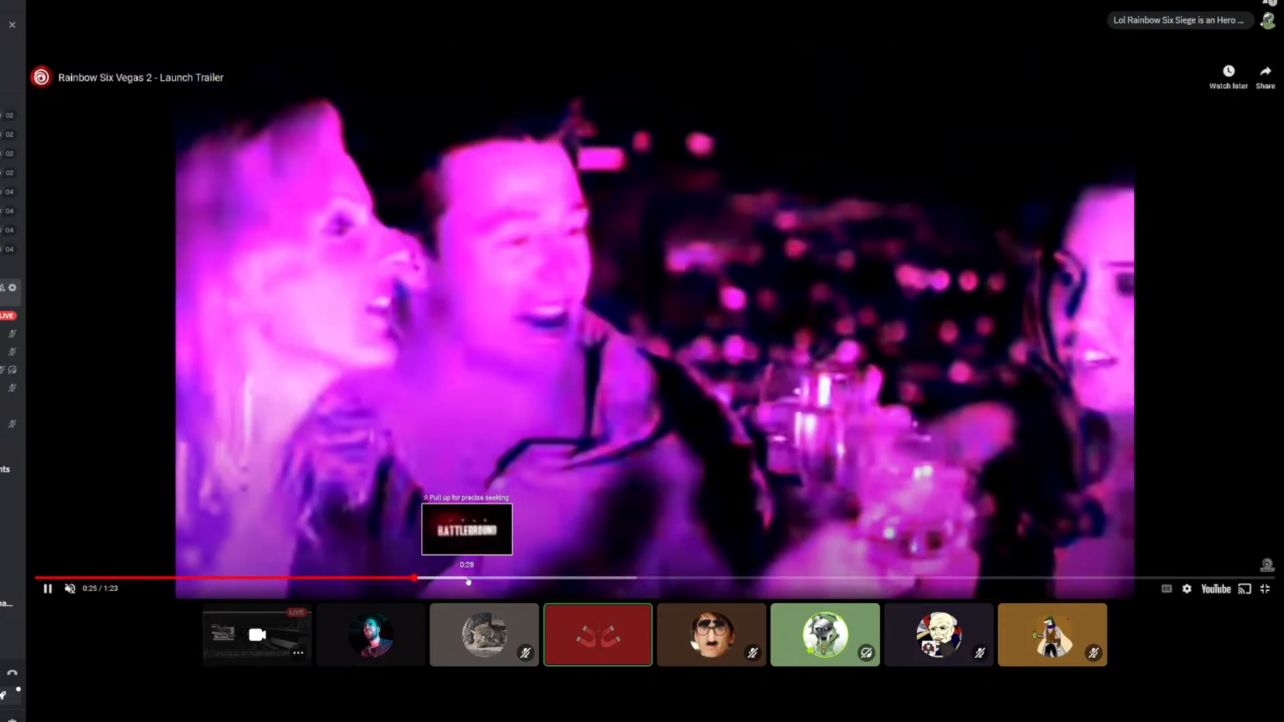
left_click(656, 580)
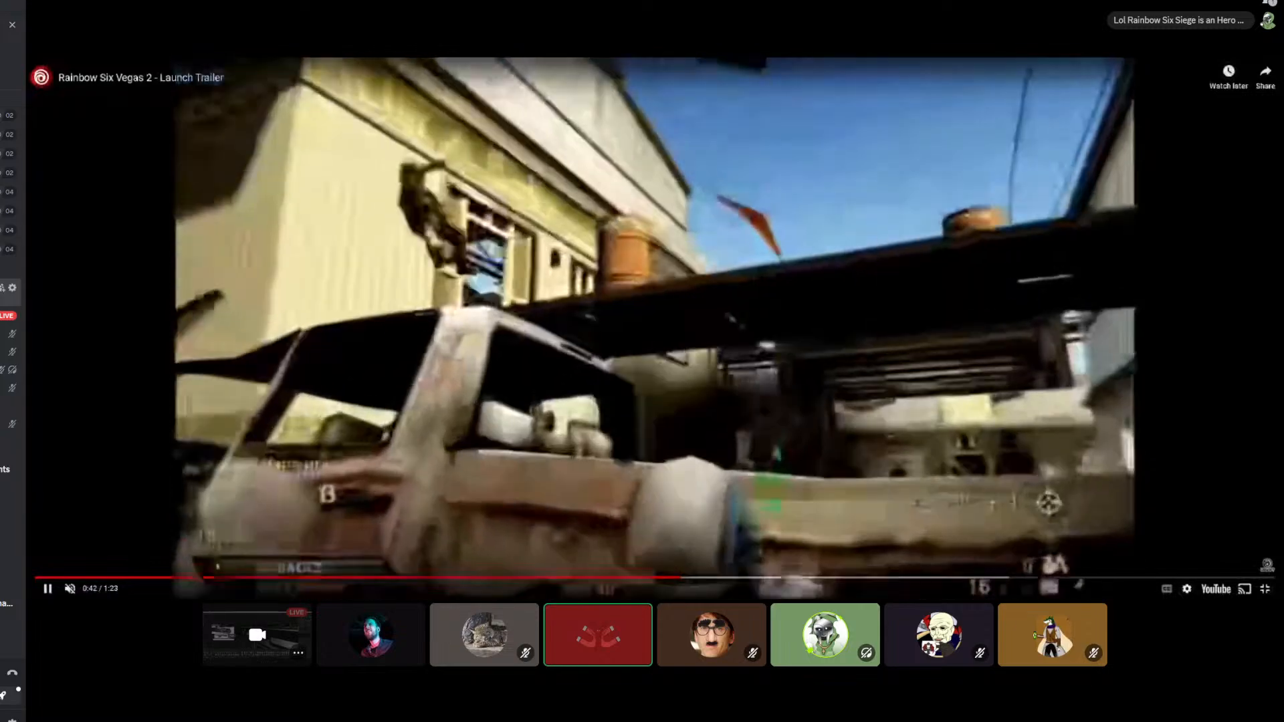
left_click(752, 578)
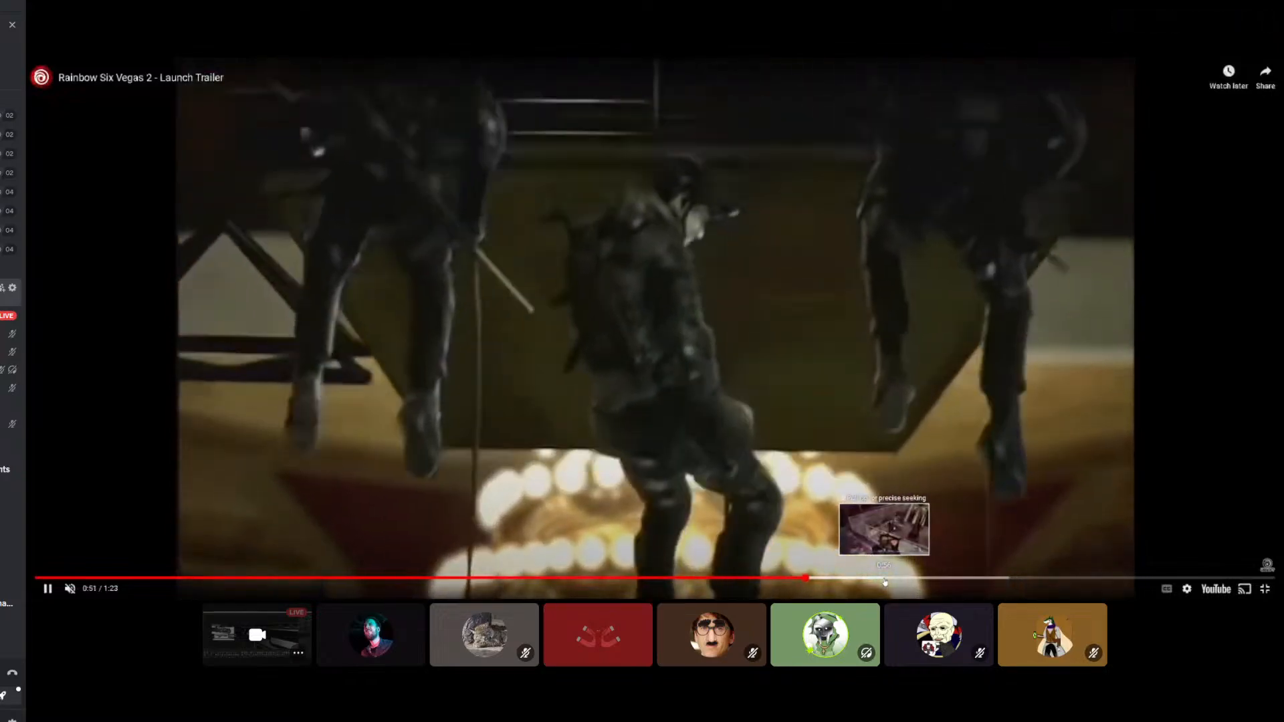
left_click(886, 579)
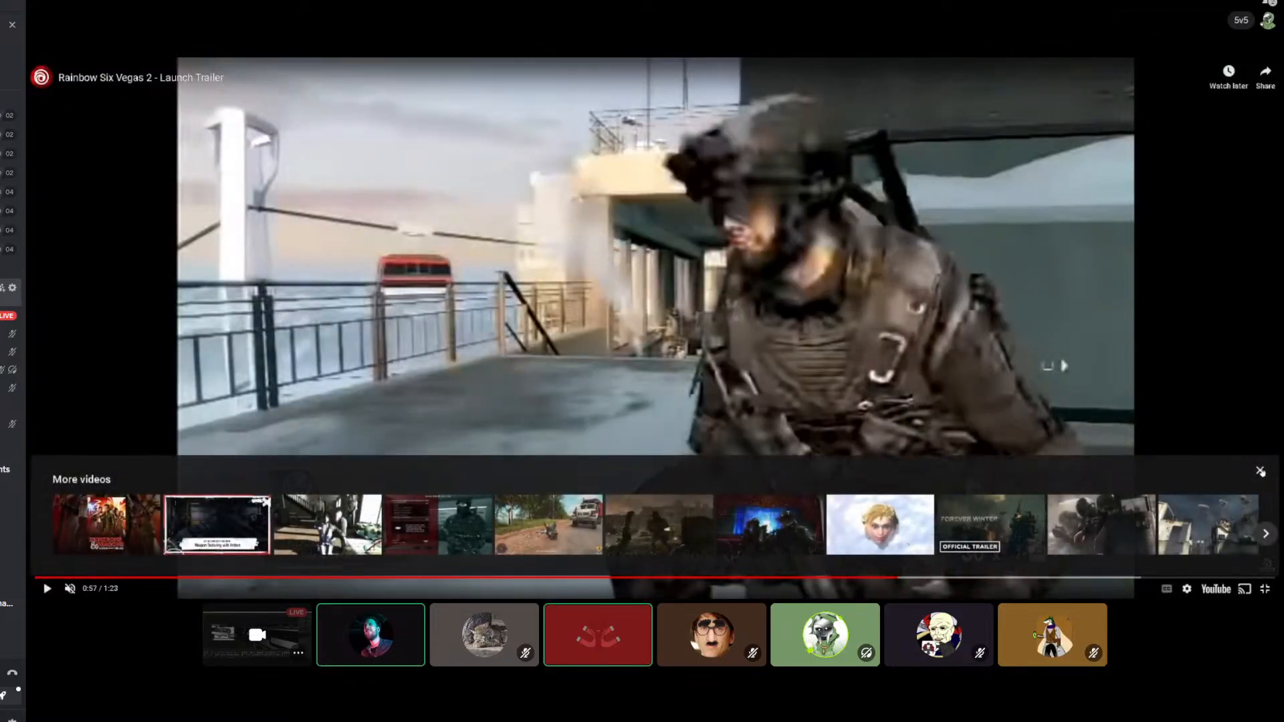
Step: Change the trailer's playback quality and watch the rest of it, closing the full-screen view at the end
left_click(1260, 472)
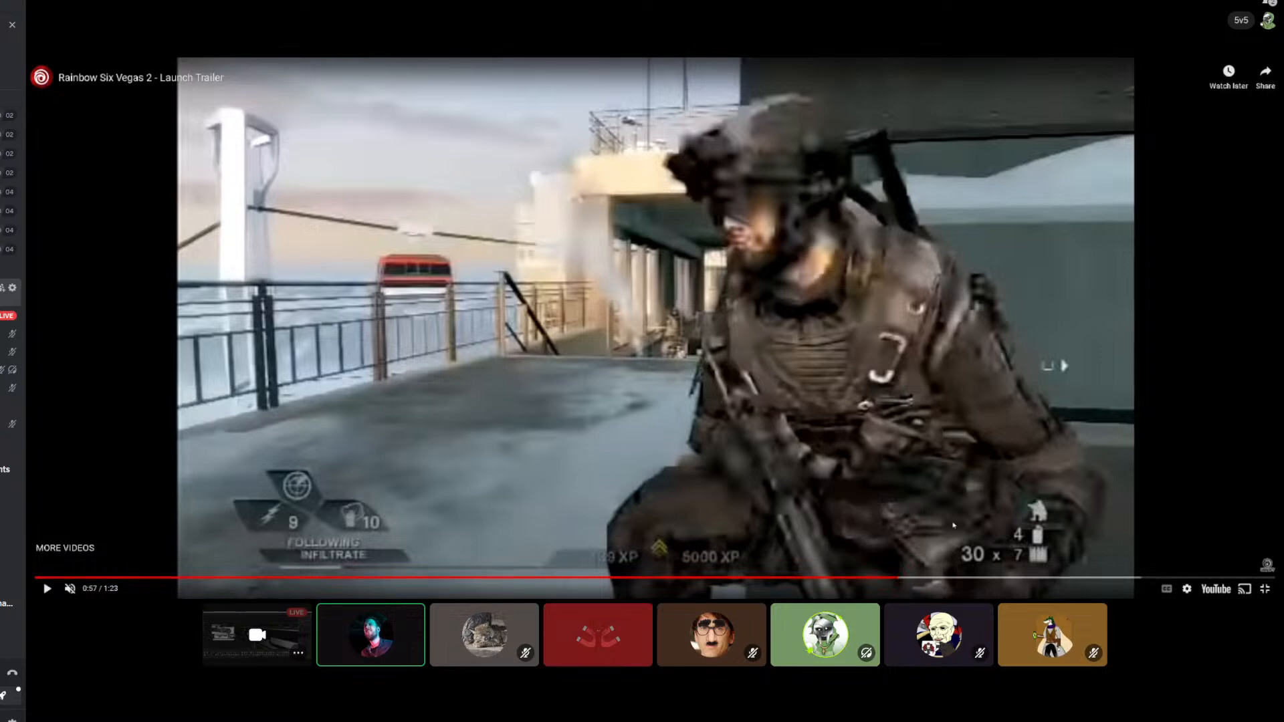
left_click(1187, 590)
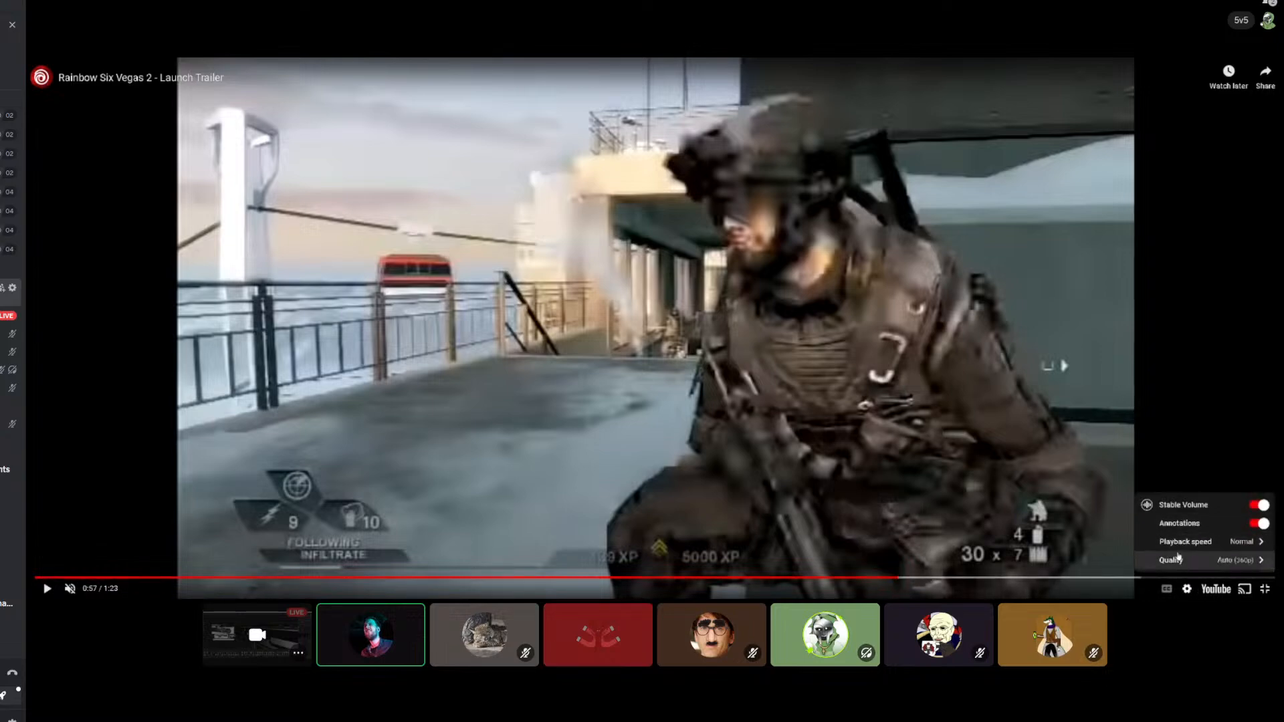
left_click(1197, 560)
left_click(1201, 505)
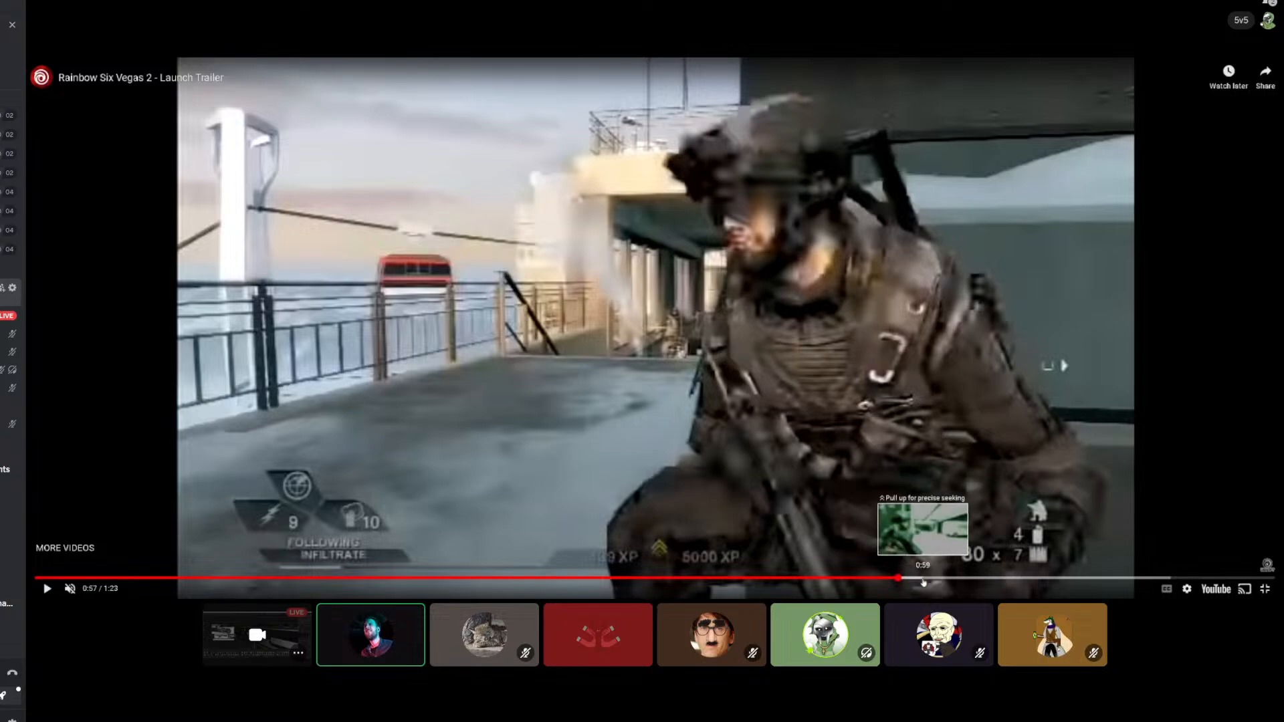
left_click(912, 578)
left_click(800, 510)
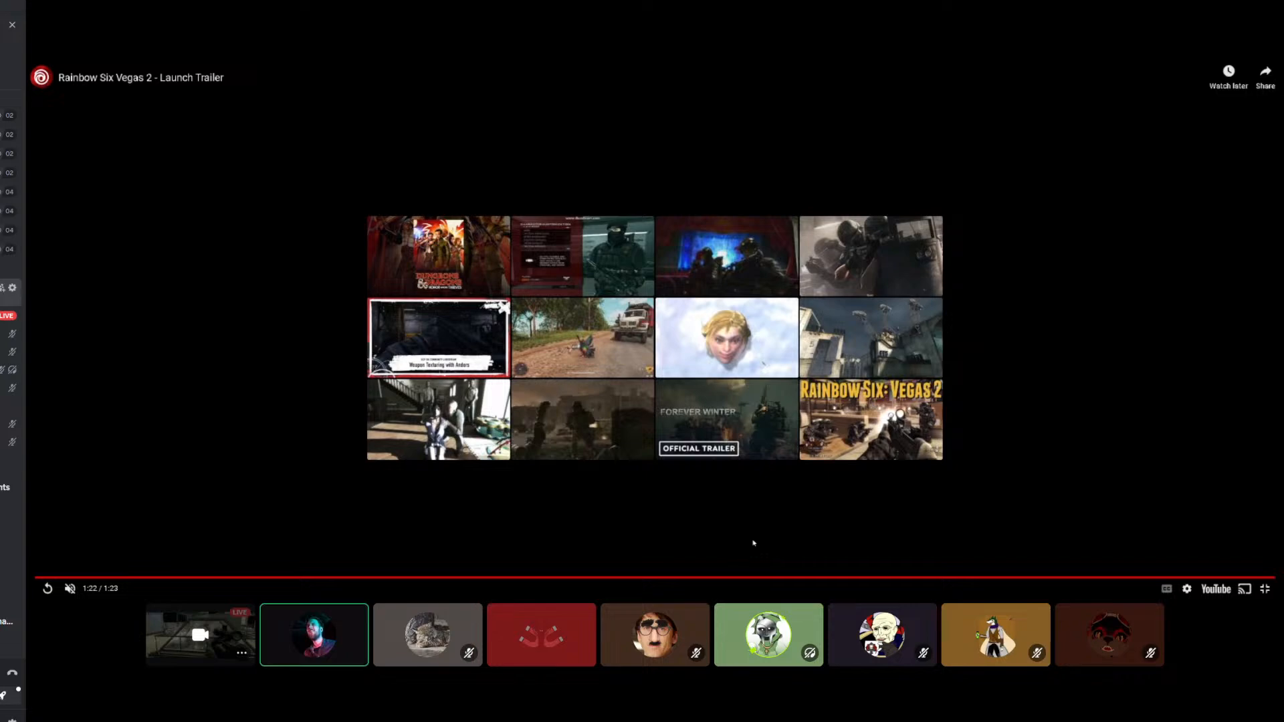
left_click(1265, 589)
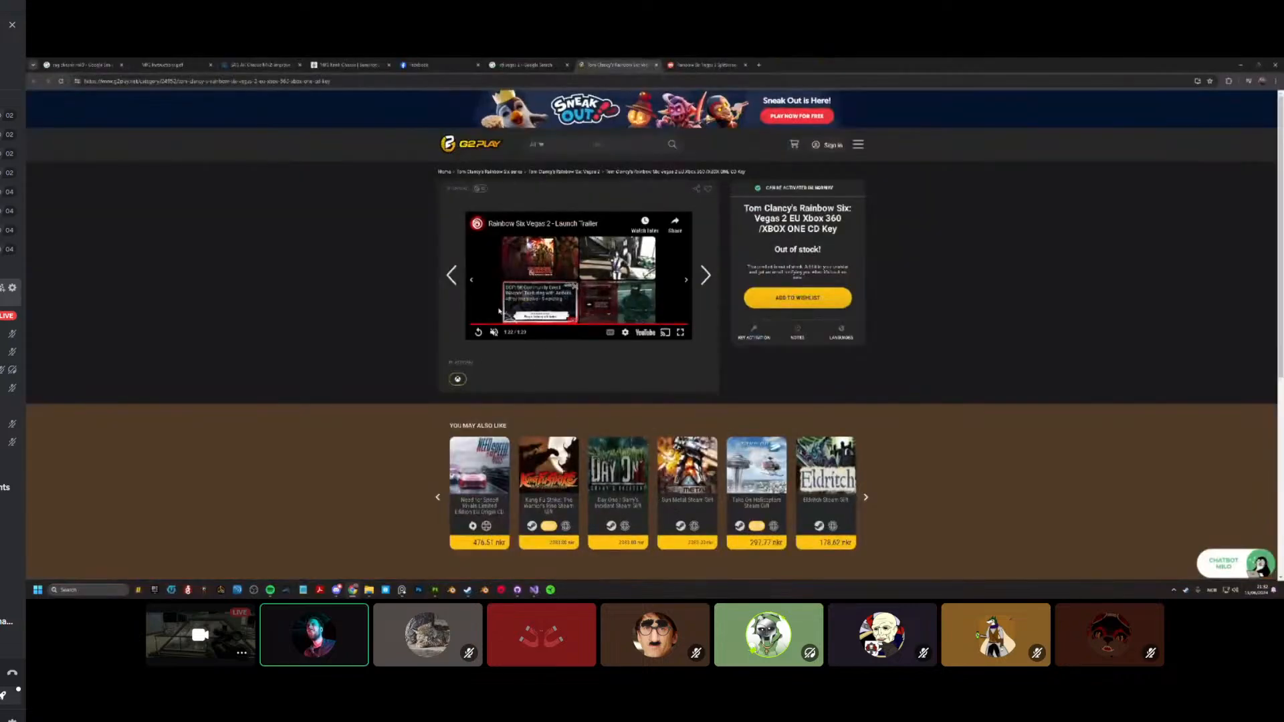
Step: Switch to Substance 3D Painter, examine the handguard's reflections and wear from several angles, and expand the yellow-marked texture folder
left_click(435, 590)
mouse_move(625, 288)
left_mouse_down("alt")
mouse_move(564, 334)
mouse_move(589, 313)
mouse_move(539, 279)
mouse_move(558, 287)
mouse_move(407, 290)
mouse_move(683, 306)
mouse_move(743, 260)
mouse_move(599, 278)
left_mouse_up("alt")
scroll(590, 315, "up", 3)
scroll(558, 288, "down", 2)
scroll(558, 289, "down", 3)
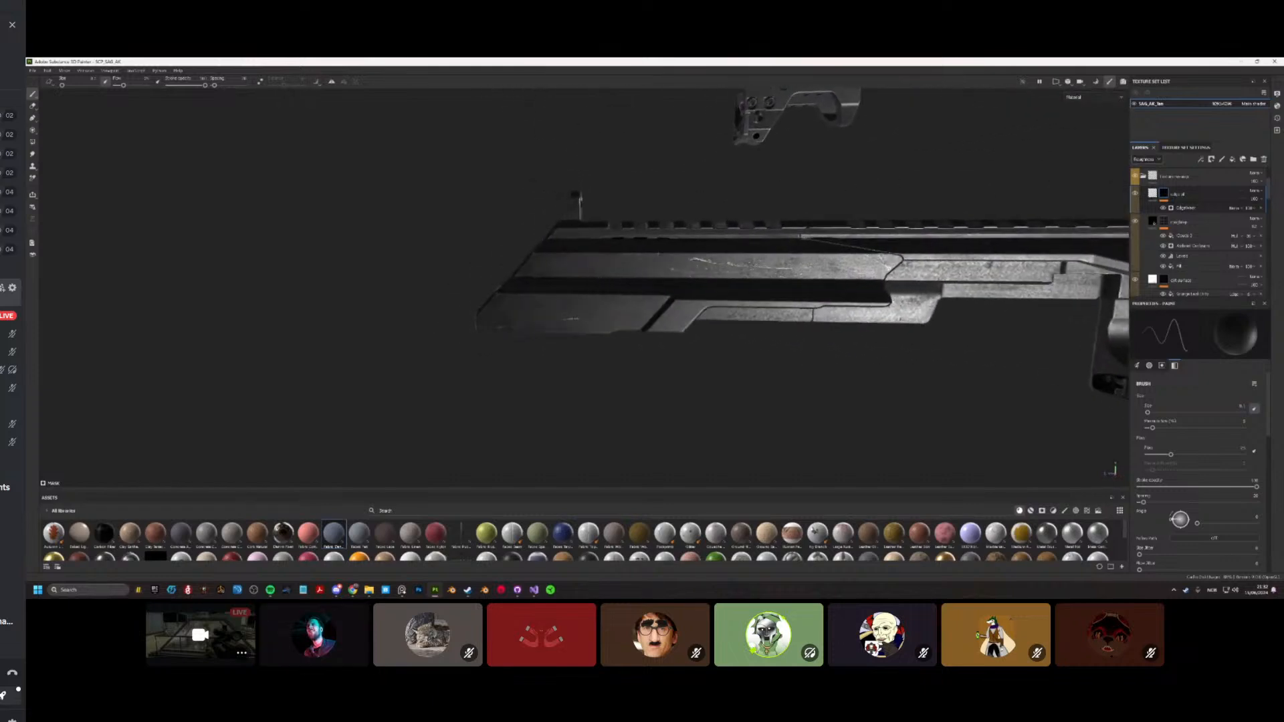
left_click_drag(591, 343, 560, 347, "alt")
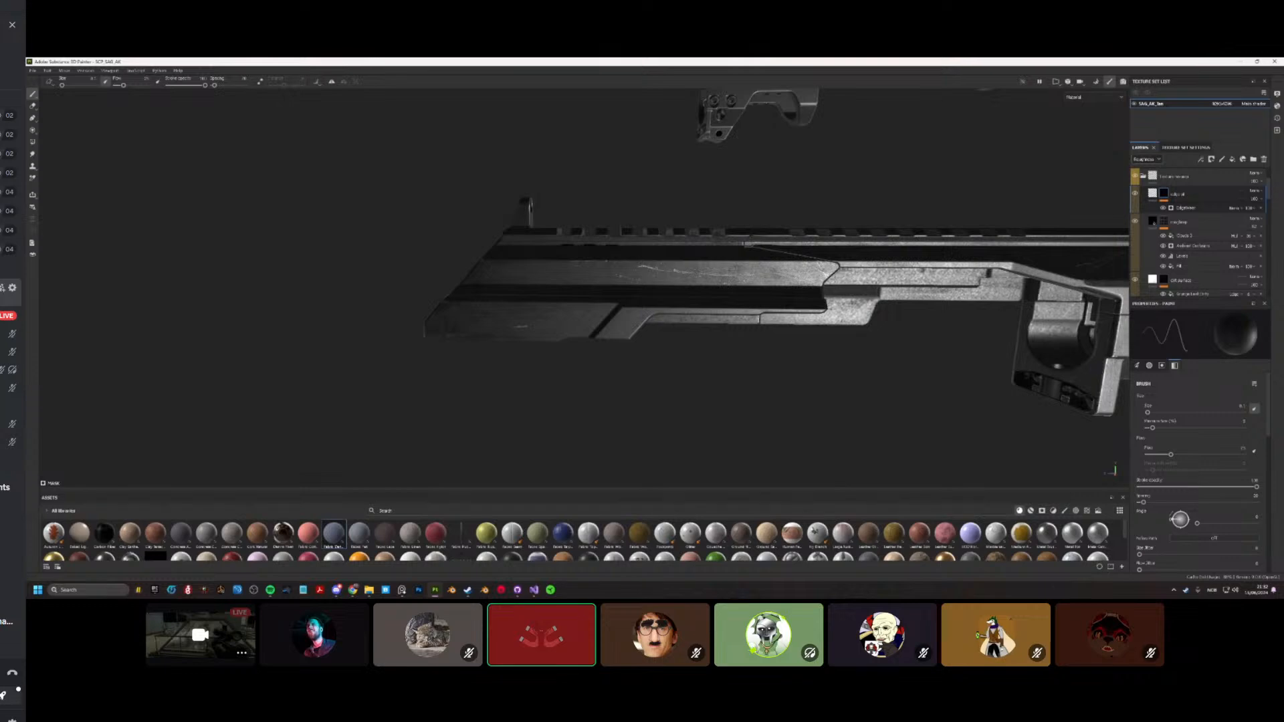
scroll(702, 301, "up", 2)
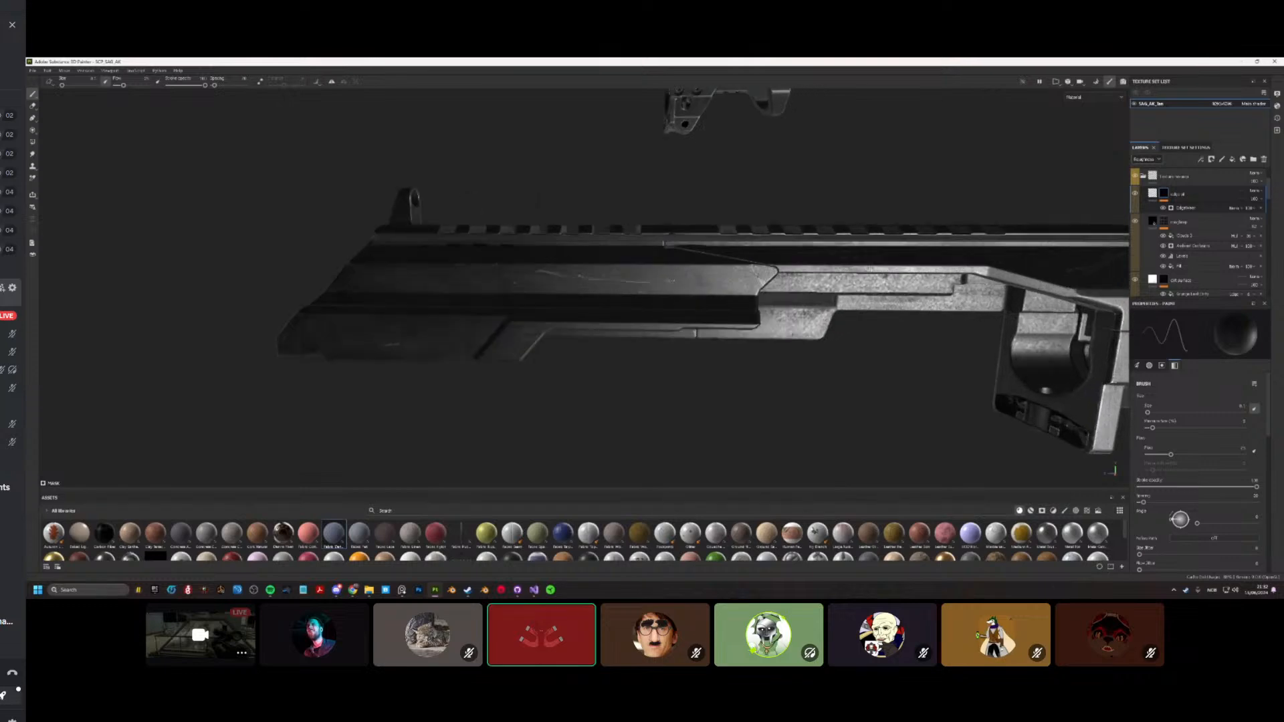
scroll(1144, 225, "down", 5)
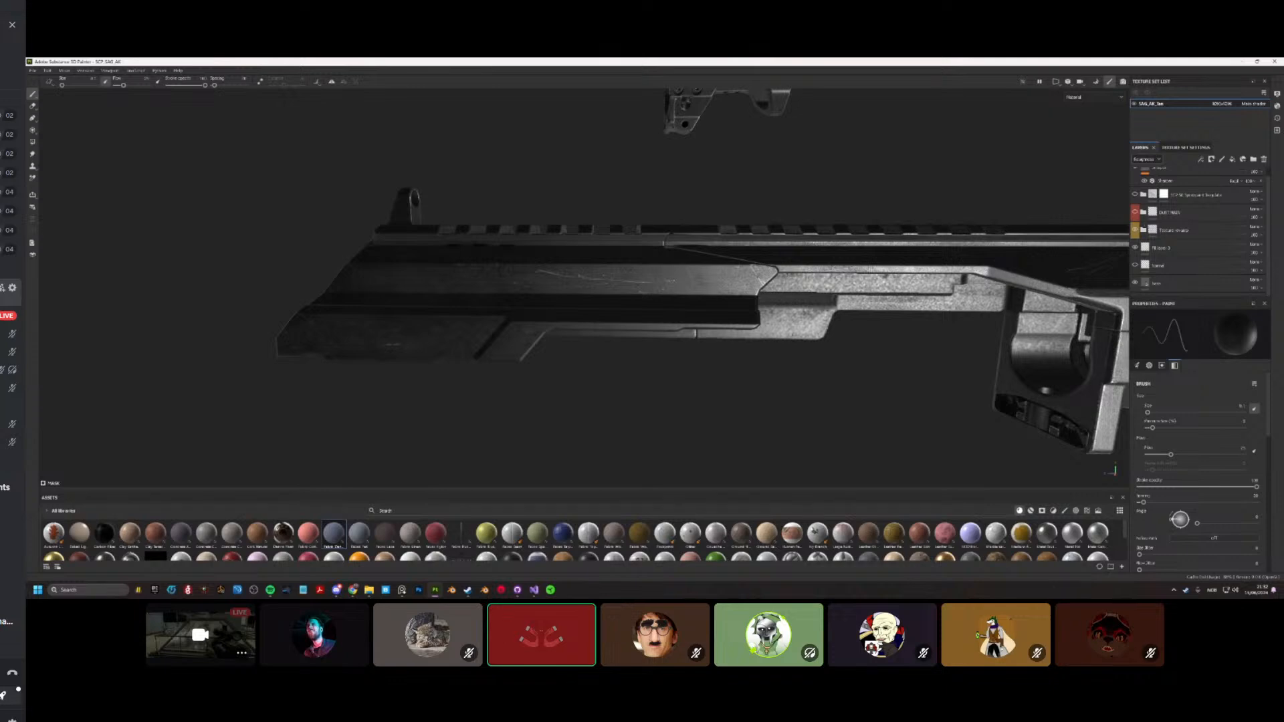
left_click_drag(515, 367, 602, 348, "alt")
left_click_drag(677, 335, 705, 332, "alt")
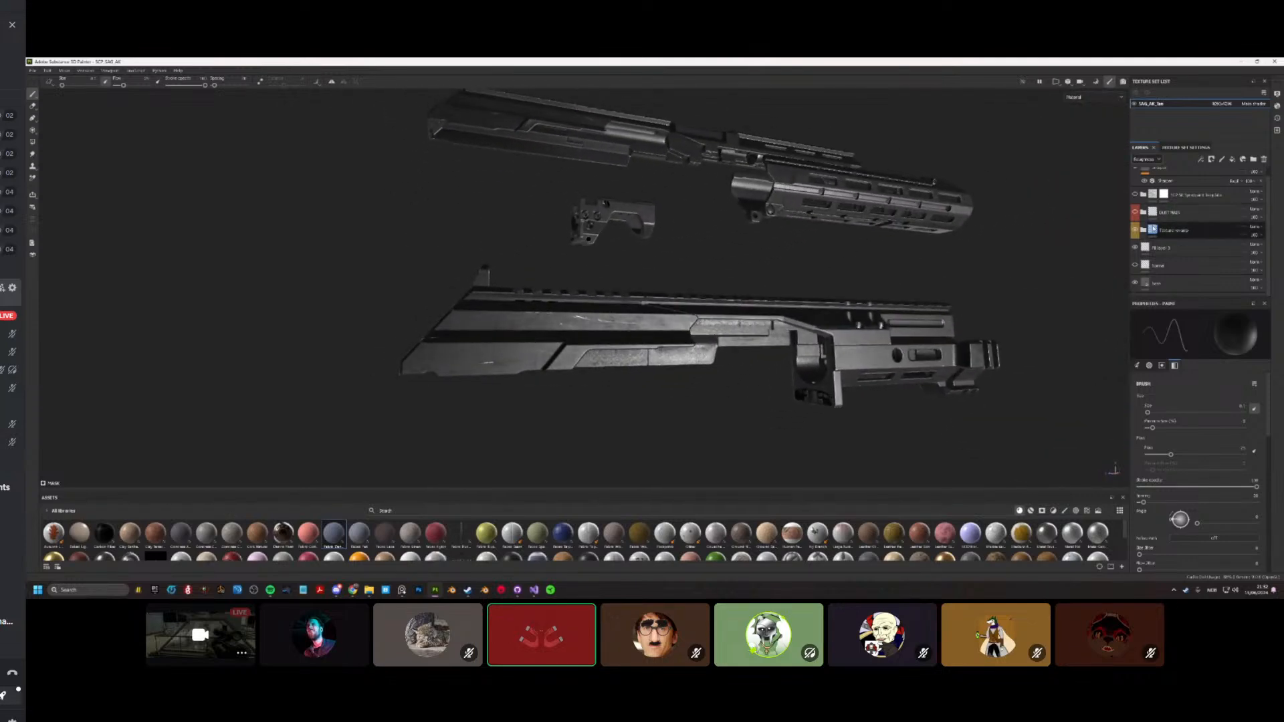
left_click(1143, 231)
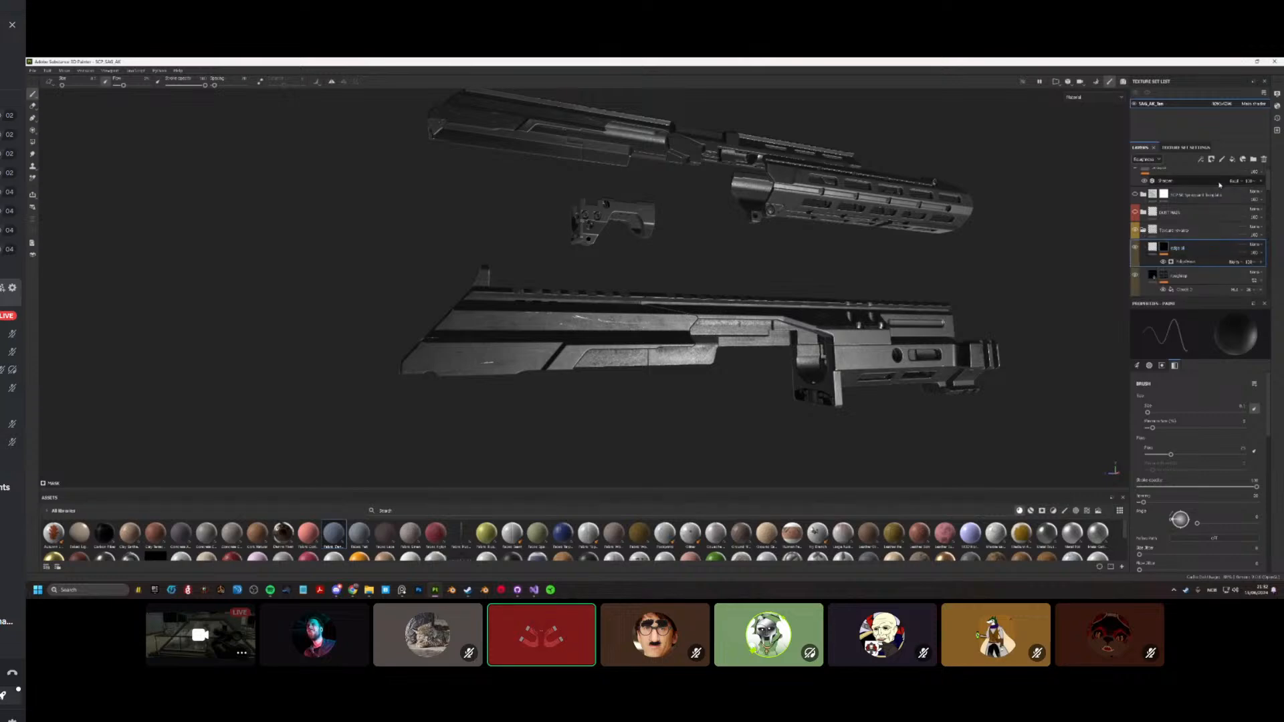
left_click(1232, 160)
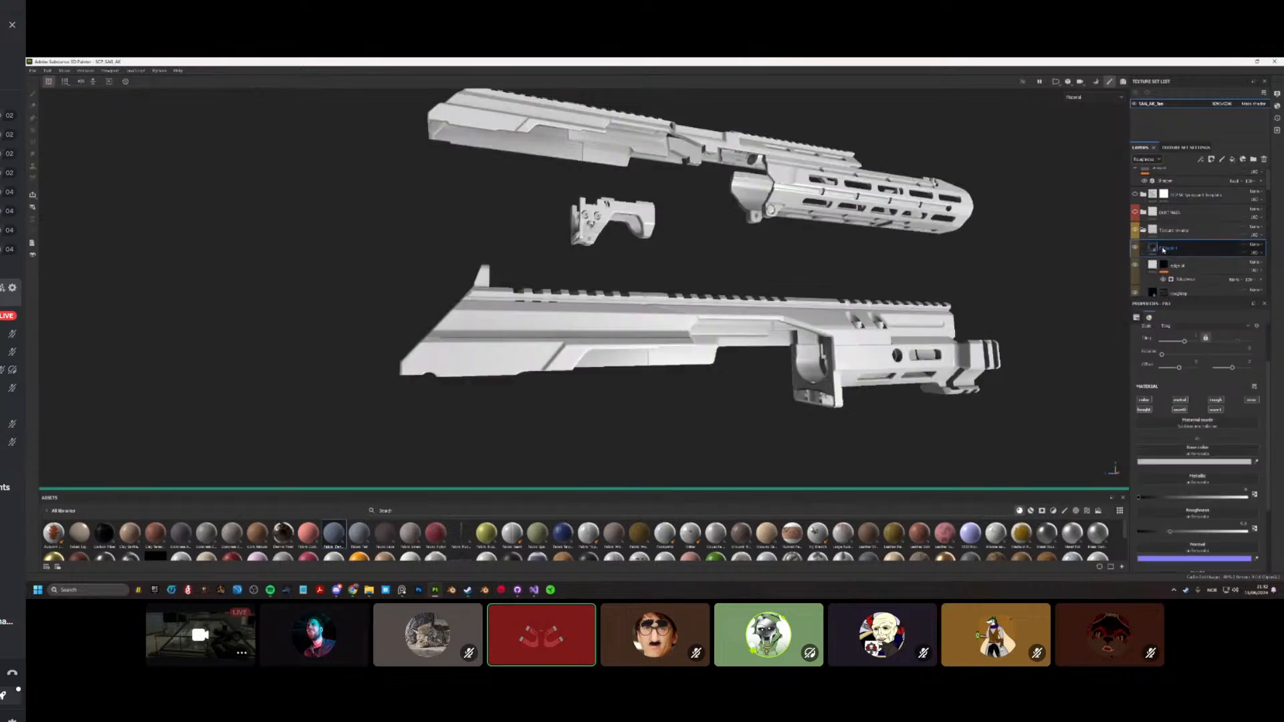
right_click(1162, 250)
left_click(1152, 250)
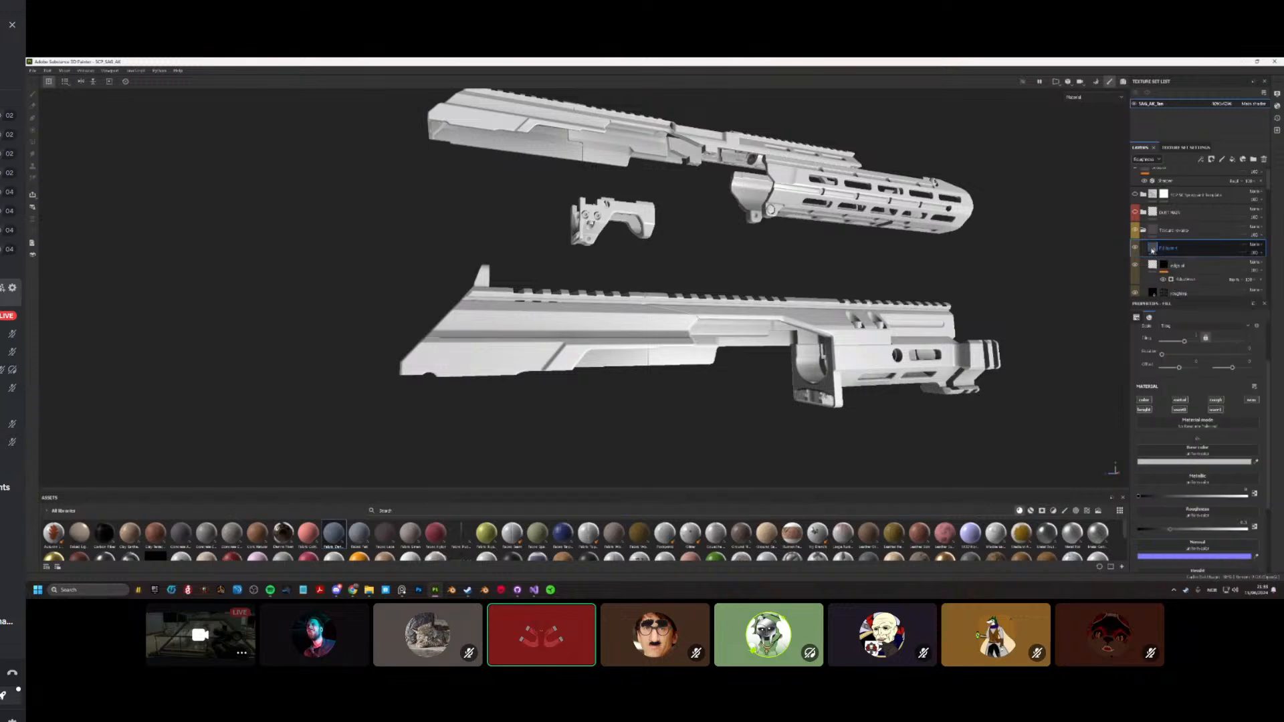
key("Return")
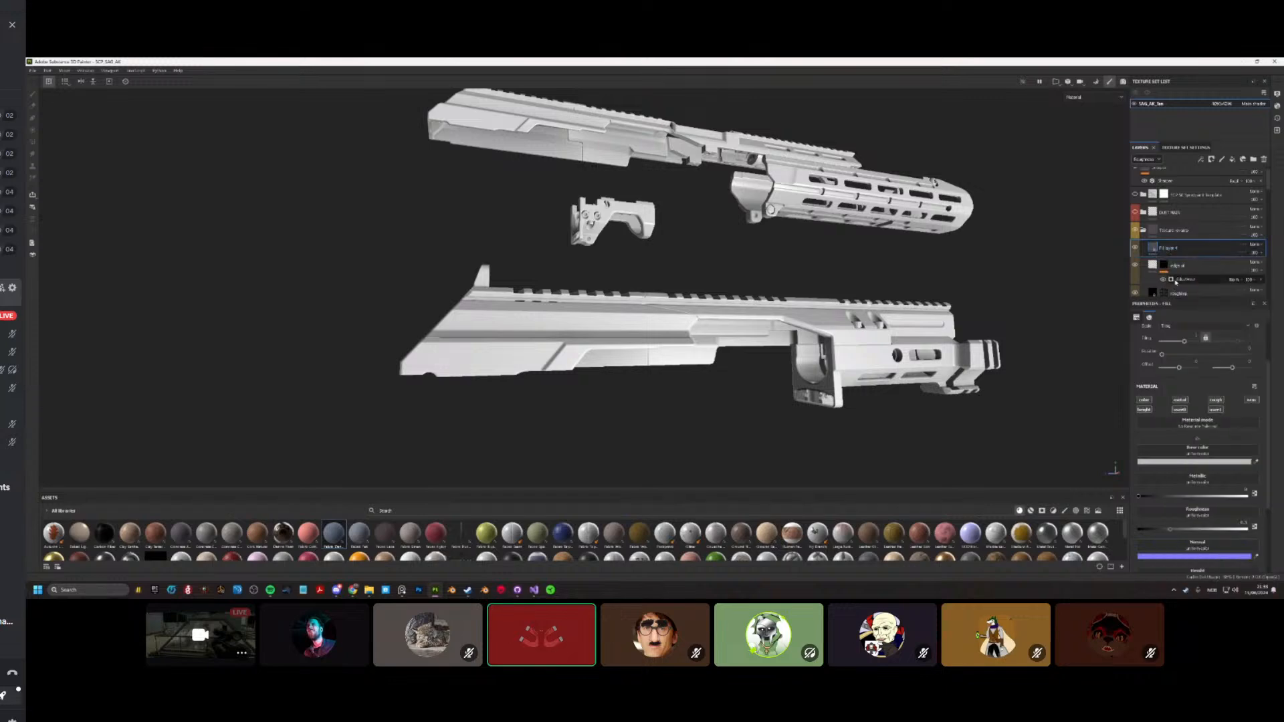
key("ctrl+z")
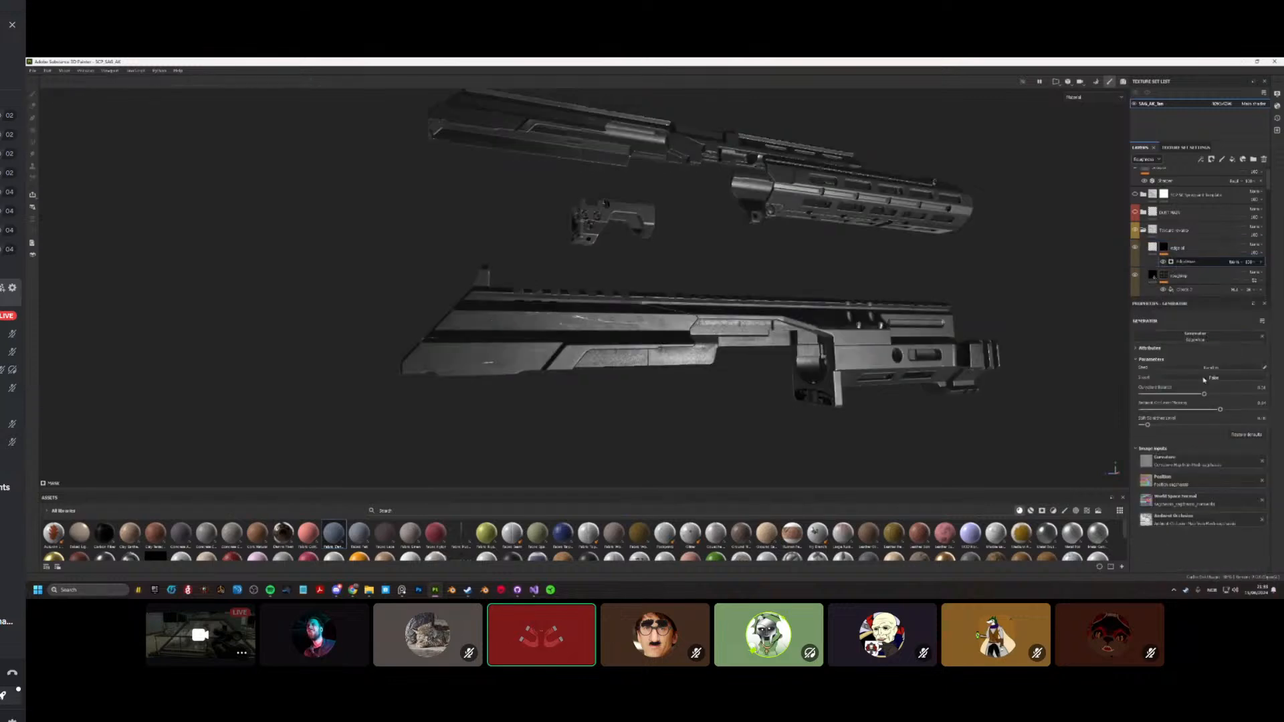
Step: Add a paint effect to the edge-wear layer's mask and brush the side panels near the chassis's slanted end at reduced flow
scroll(595, 382, "up", 5)
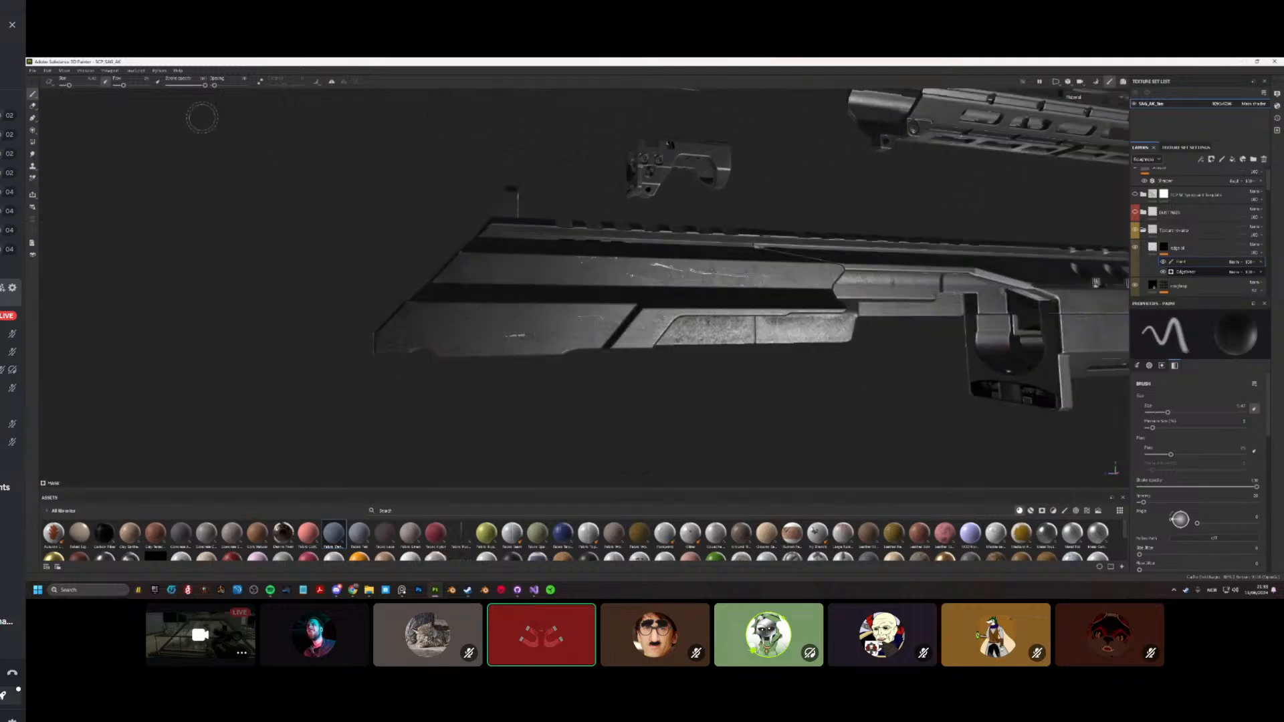
mouse_move(459, 344)
left_mouse_down("alt")
mouse_move(472, 346)
mouse_move(453, 356)
left_mouse_up("alt")
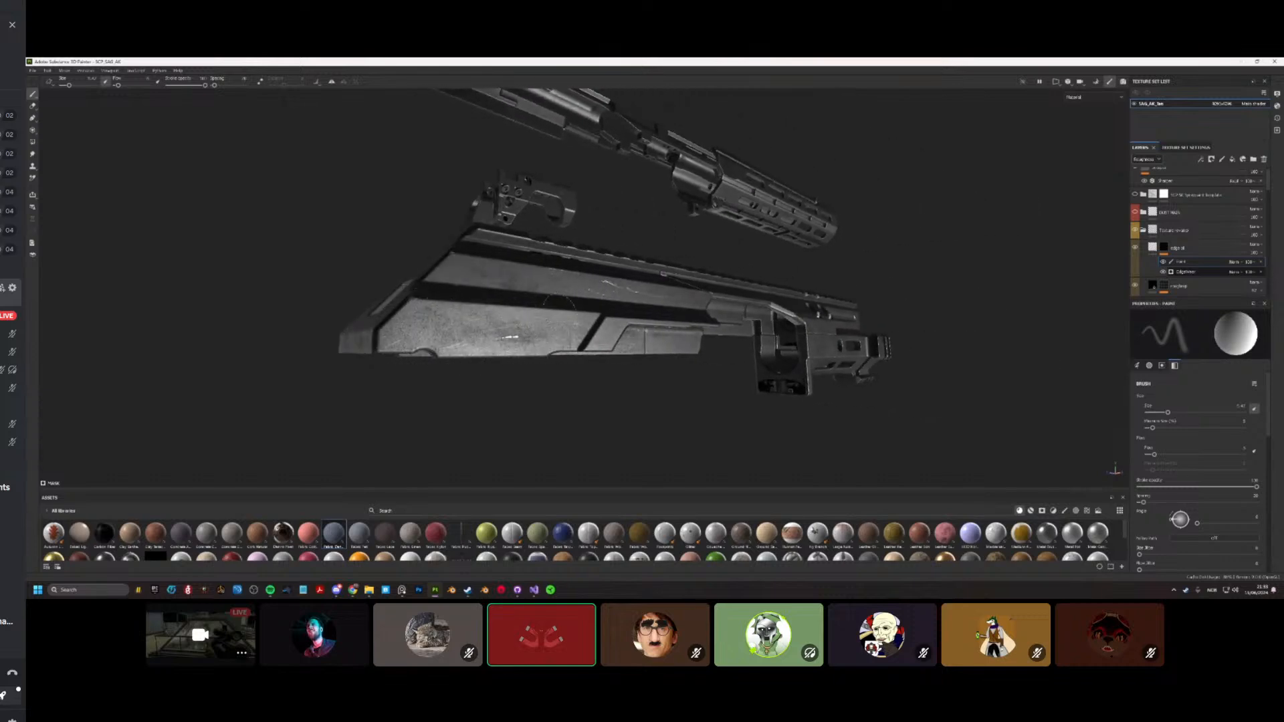
key("x")
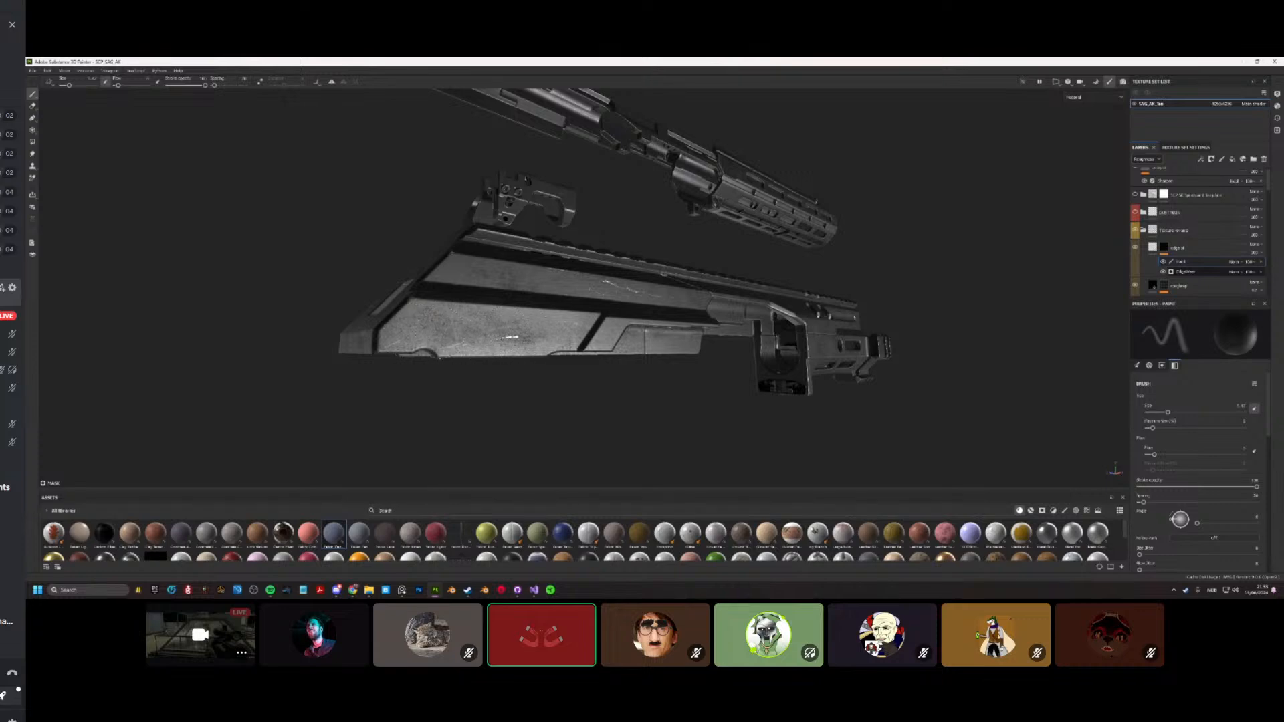
left_click_drag(416, 333, 436, 366, "alt")
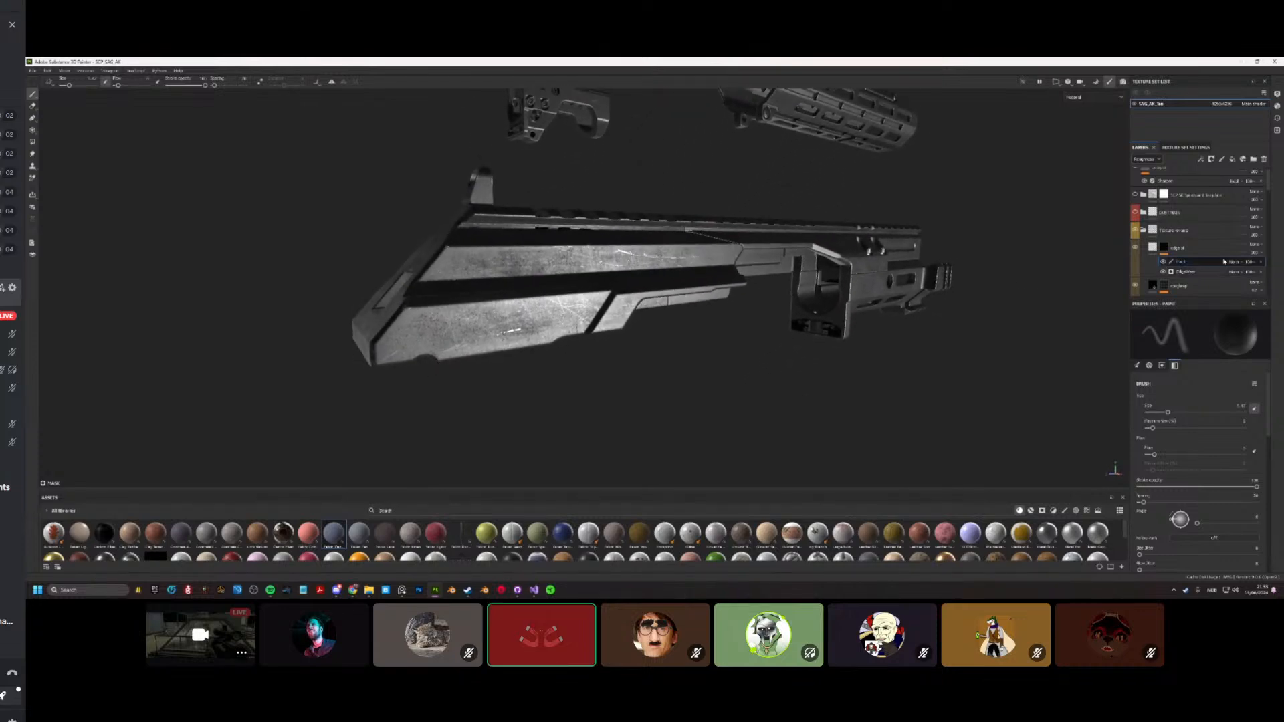
Step: Enable the roughness channel on the edge-wear fill layer and adjust the layer's opacity
left_click(1152, 249)
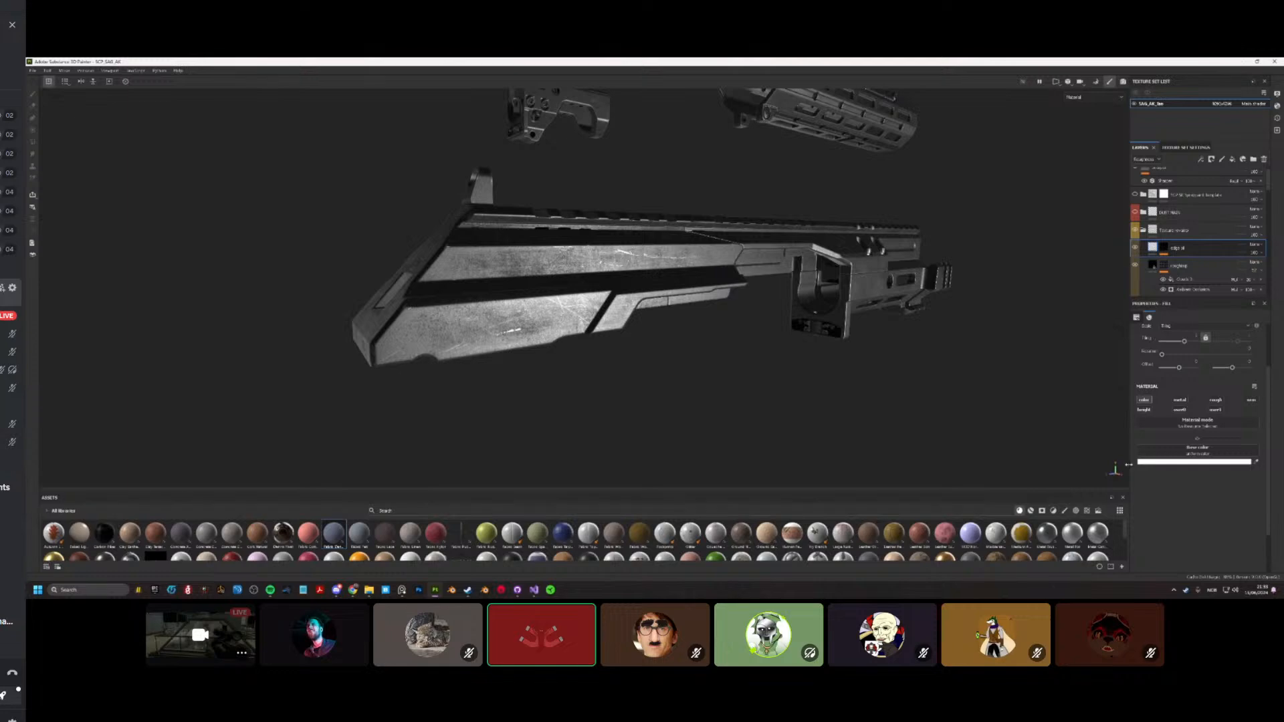
left_click(1216, 400)
left_click_drag(702, 375, 881, 403, "alt")
left_click_drag(823, 450, 636, 374, "alt")
left_click(1254, 253)
left_click_drag(1250, 266, 1260, 267)
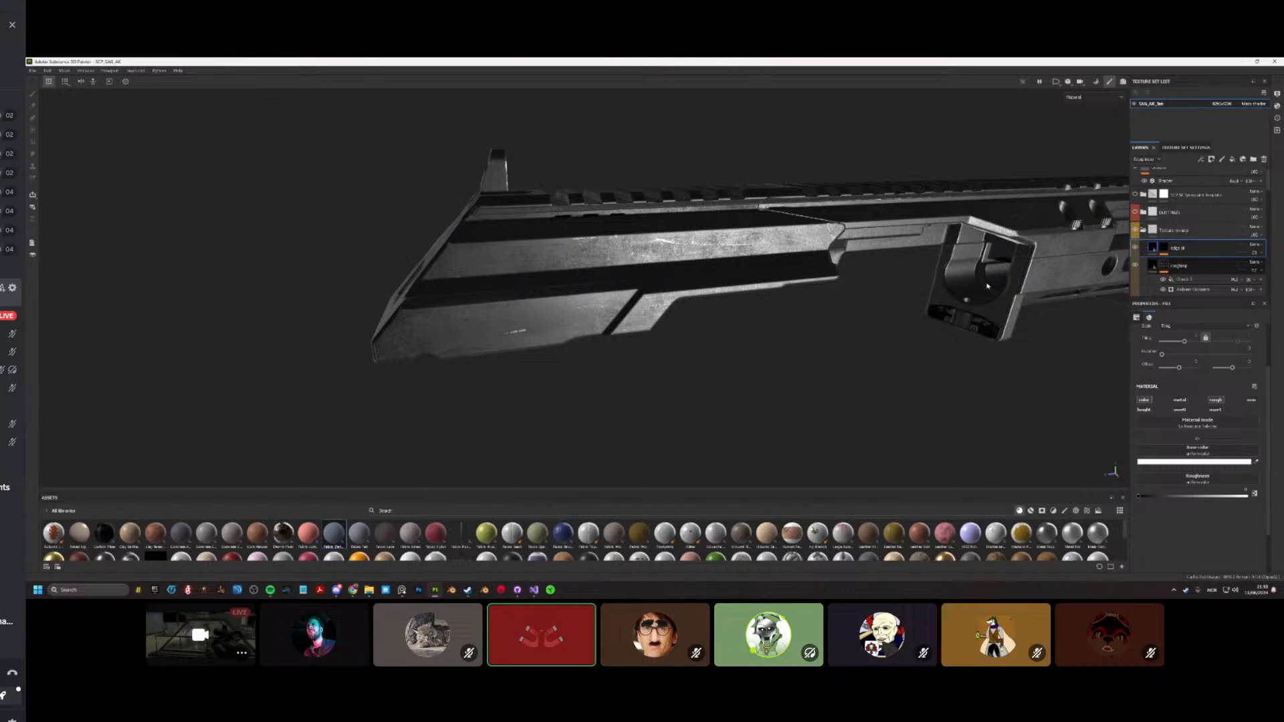
Step: Paint the edge-wear mask on the scratched upper side panel, alternating between adding and removing wear
mouse_move(575, 288)
left_mouse_down("alt")
mouse_move(602, 278)
mouse_move(590, 273)
left_mouse_up("alt")
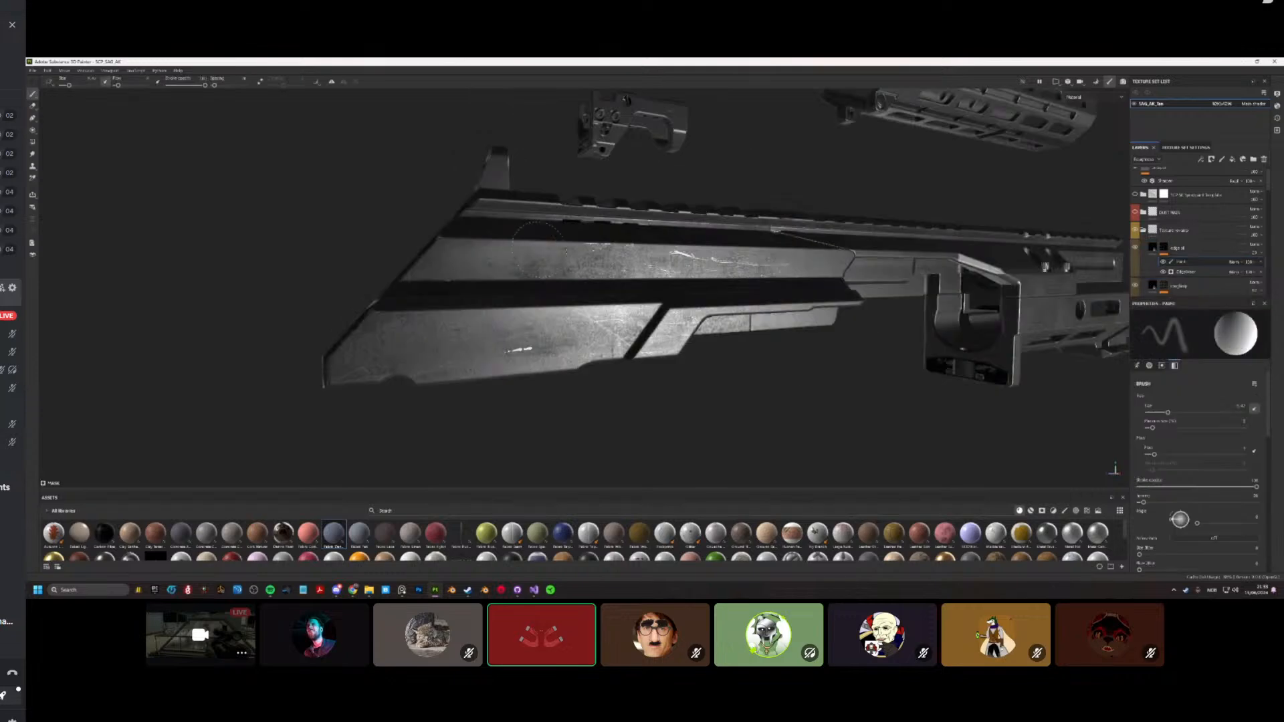
mouse_move(522, 267)
left_mouse_down("alt")
mouse_move(605, 257)
mouse_move(587, 250)
left_mouse_up("alt")
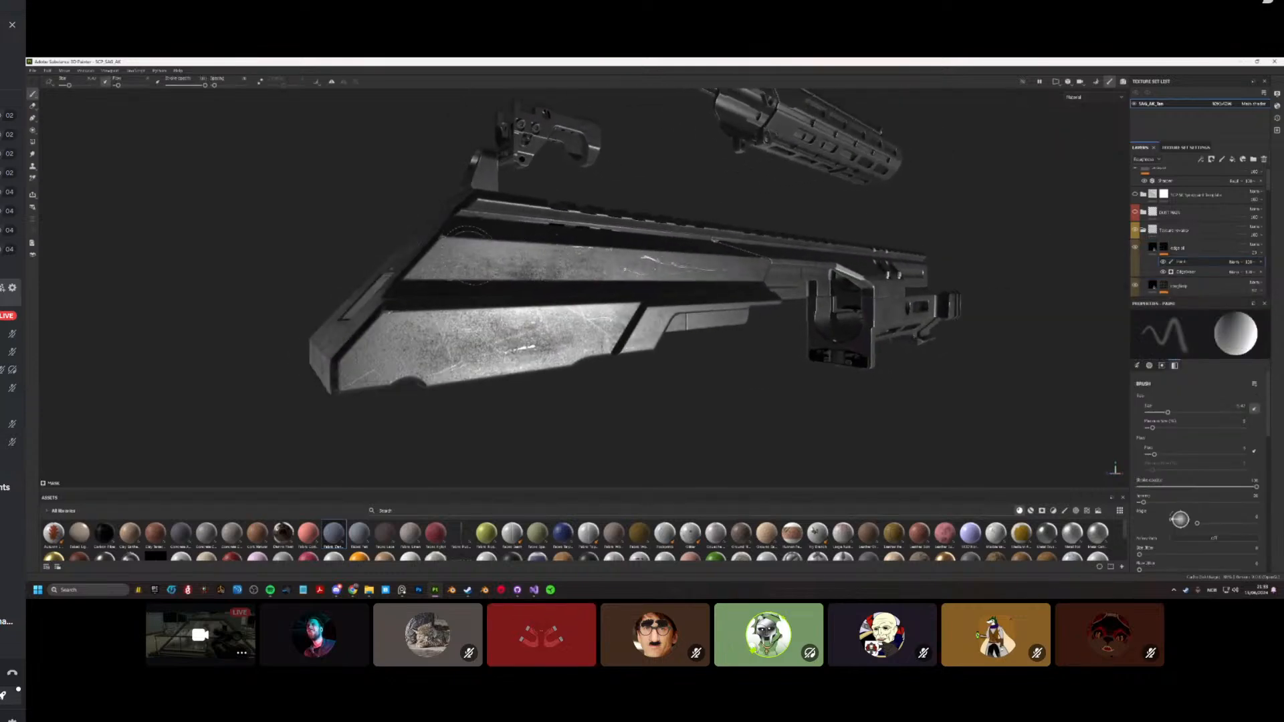
key("x")
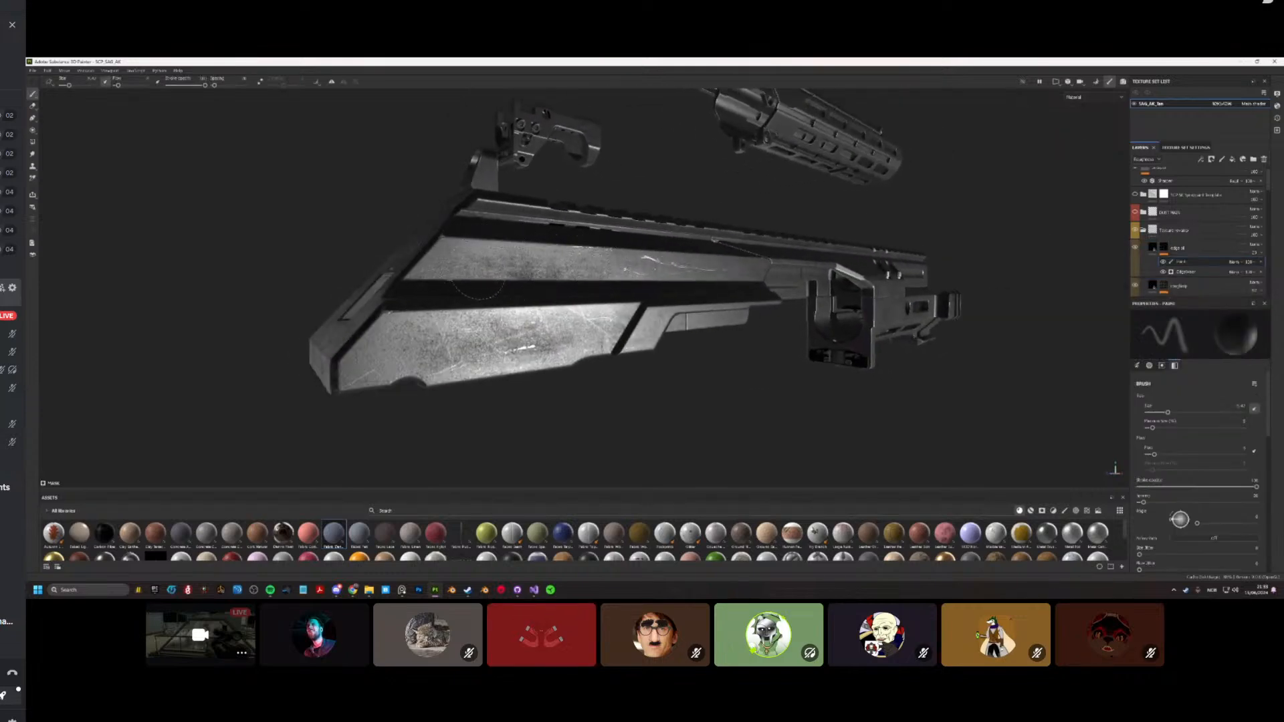
left_click_drag(478, 288, 576, 258, "alt")
scroll(736, 242, "up", 5)
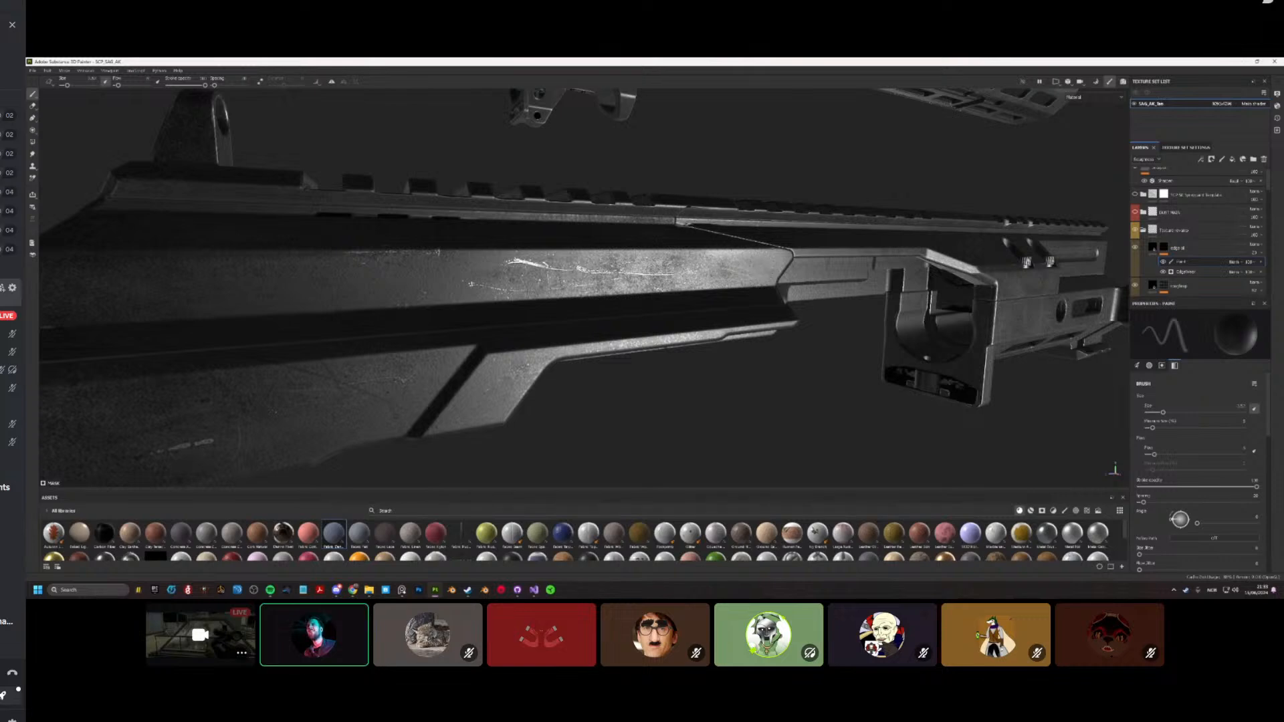
left_click_drag(754, 256, 776, 254, "alt")
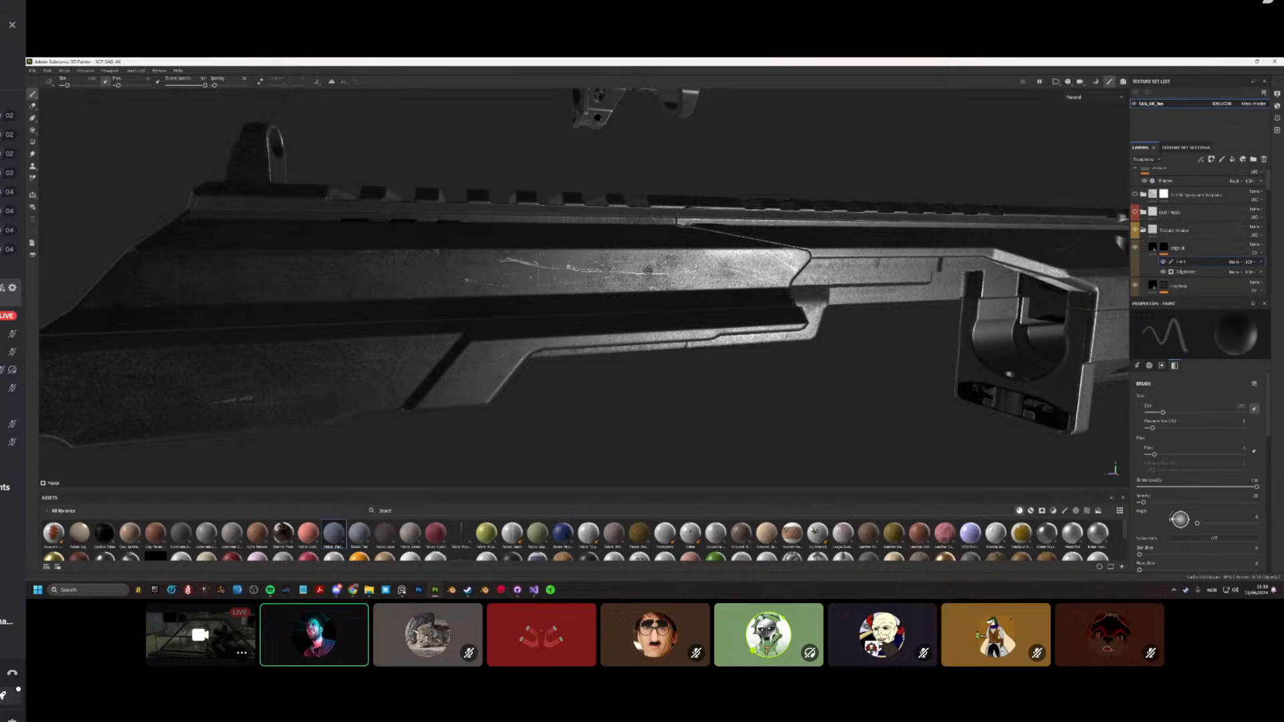
left_click_drag(648, 270, 706, 292, "alt")
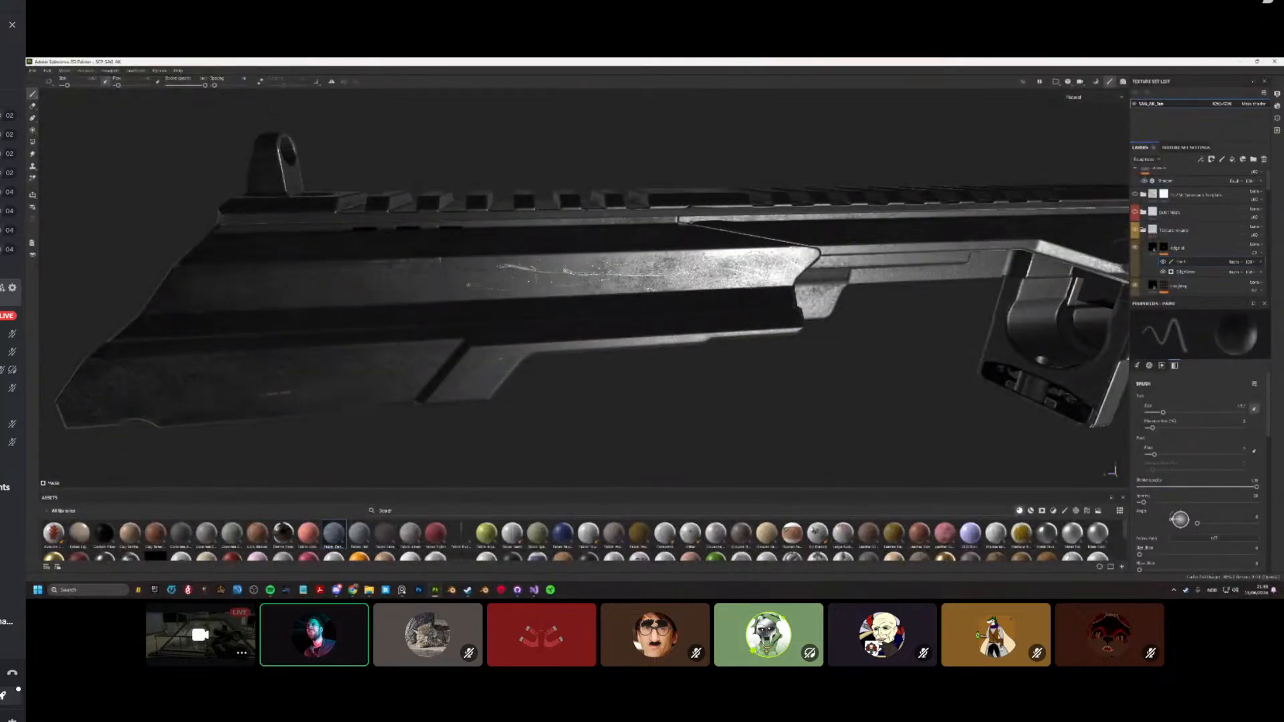
Step: Paint the edge-wear mask on the lower side panel, from the diagonal groove to the notched slanted end
left_click_drag(786, 267, 434, 294, "alt")
scroll(434, 294, "up", 5)
right_click_drag(435, 294, 495, 294, "shift")
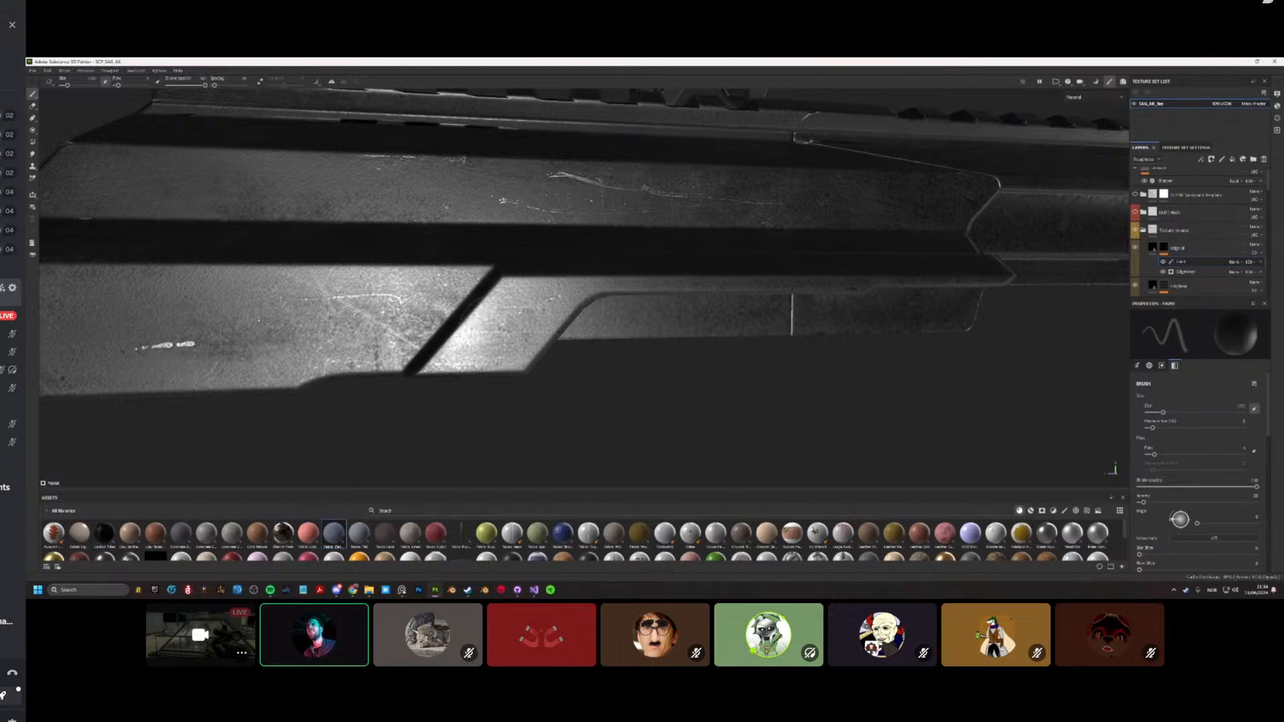
left_click_drag(478, 316, 455, 372, "alt")
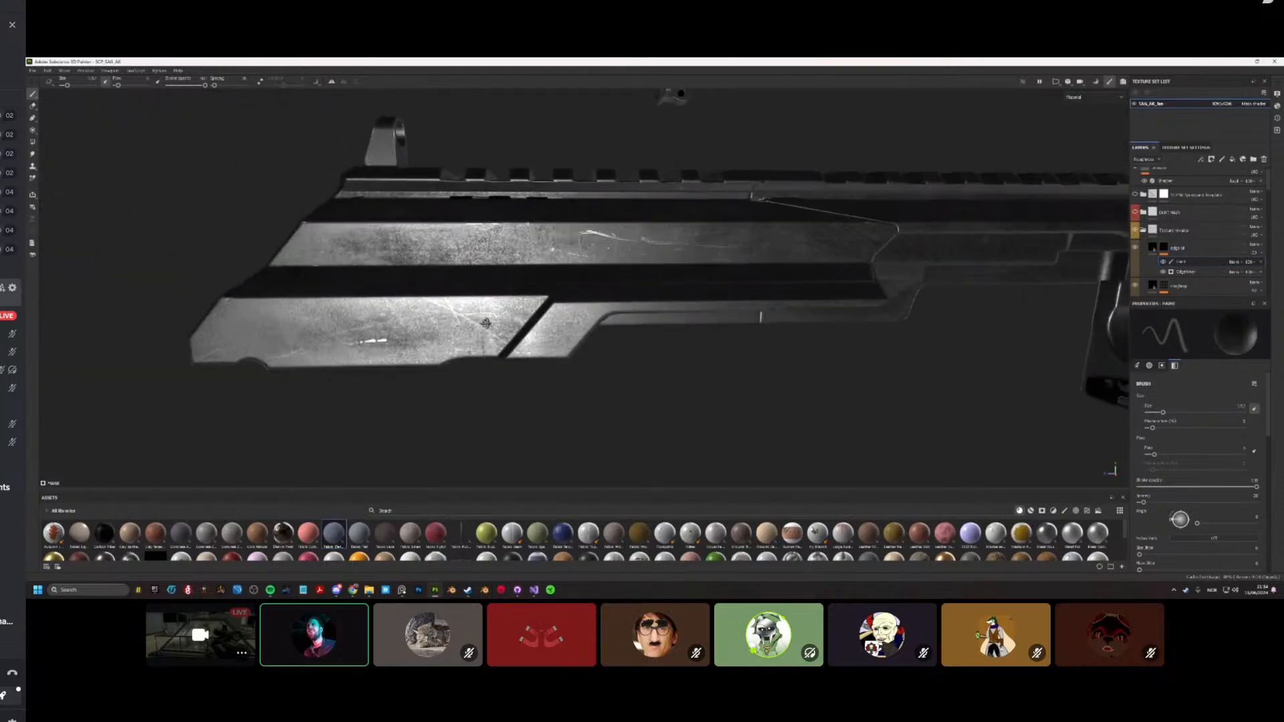
scroll(462, 368, "up", 2)
mouse_move(461, 367)
right_mouse_down("shift")
mouse_move(415, 355)
mouse_move(434, 360)
right_mouse_up("shift")
left_click_drag(371, 328, 406, 343, "alt")
right_click_drag(406, 344, 339, 341, "shift")
right_click_drag(422, 343, 364, 337, "shift")
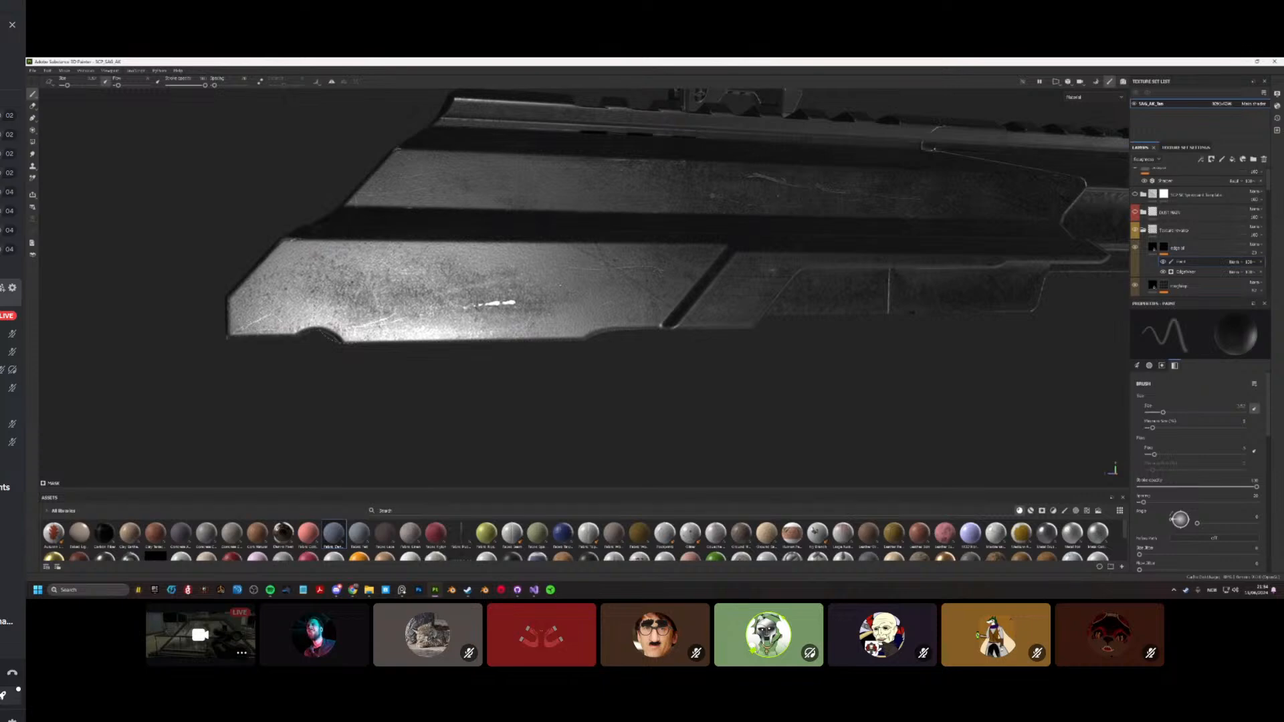
left_click_drag(402, 341, 348, 327, "alt")
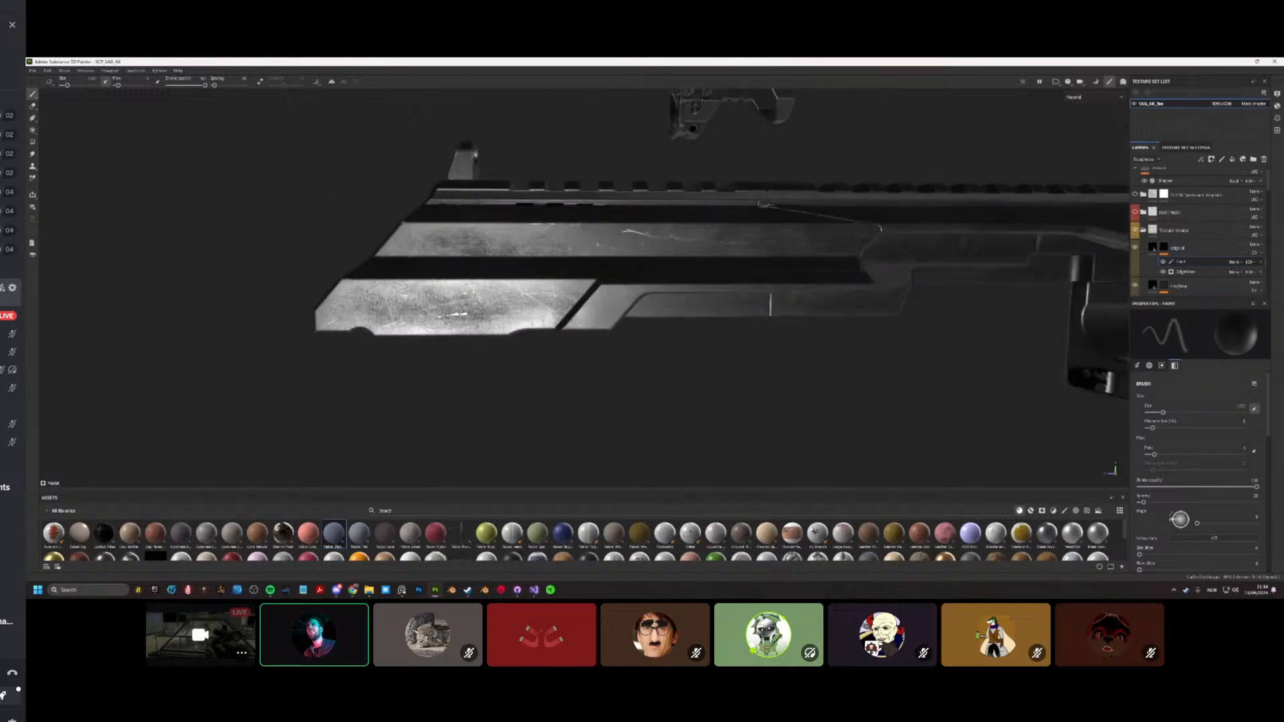
Step: Paint the edge-wear mask on the slanted end face around the SAG logo and readjust the layer's opacity
mouse_move(461, 321)
left_mouse_down("alt")
mouse_move(472, 345)
mouse_move(639, 345)
left_mouse_up("alt")
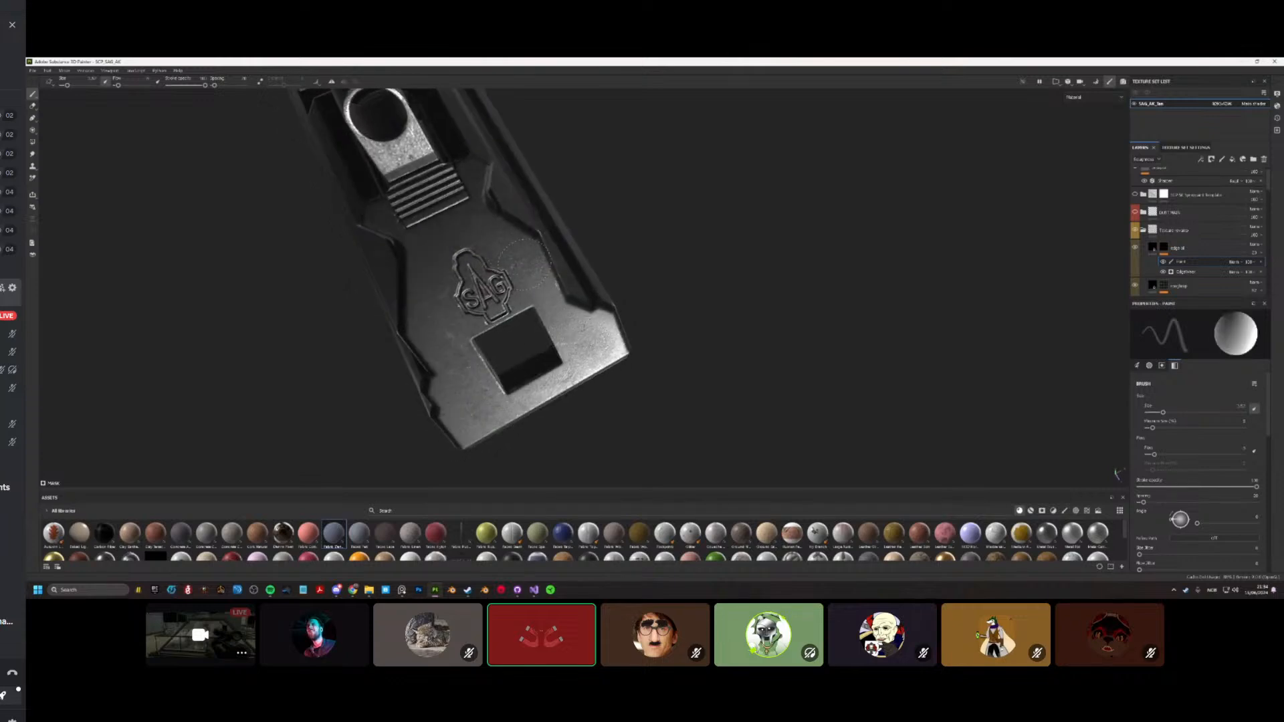
left_click_drag(555, 281, 518, 272, "alt")
left_click(1255, 252)
left_click_drag(1255, 267, 1264, 266)
mouse_move(688, 272)
left_mouse_down("alt")
mouse_move(273, 267)
mouse_move(605, 336)
mouse_move(453, 309)
mouse_move(585, 300)
mouse_move(494, 344)
left_mouse_up("alt")
scroll(518, 327, "up", 3)
scroll(563, 360, "up", 3)
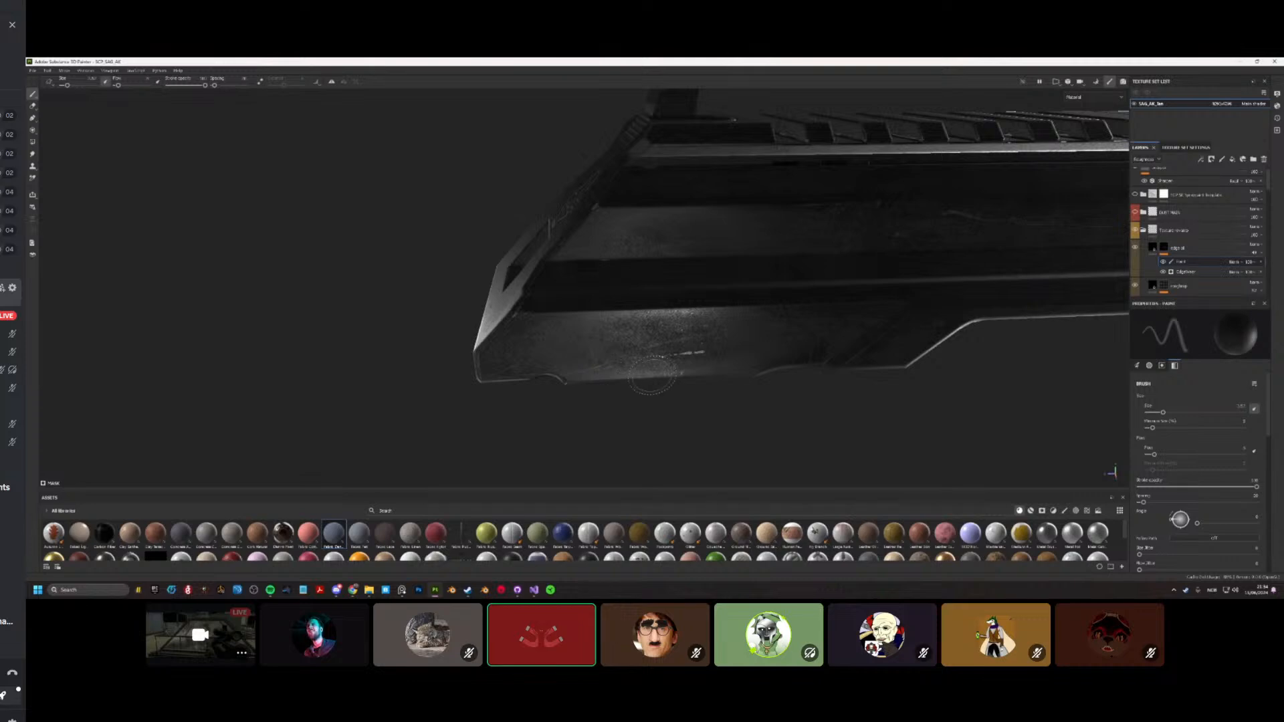
Step: Paint the edge-wear mask on the opposite side's long panels, starting at the slanted end
mouse_move(605, 370)
left_mouse_down("alt")
mouse_move(636, 383)
mouse_move(546, 345)
mouse_move(791, 350)
mouse_move(404, 381)
mouse_move(577, 314)
mouse_move(611, 319)
left_mouse_up("alt")
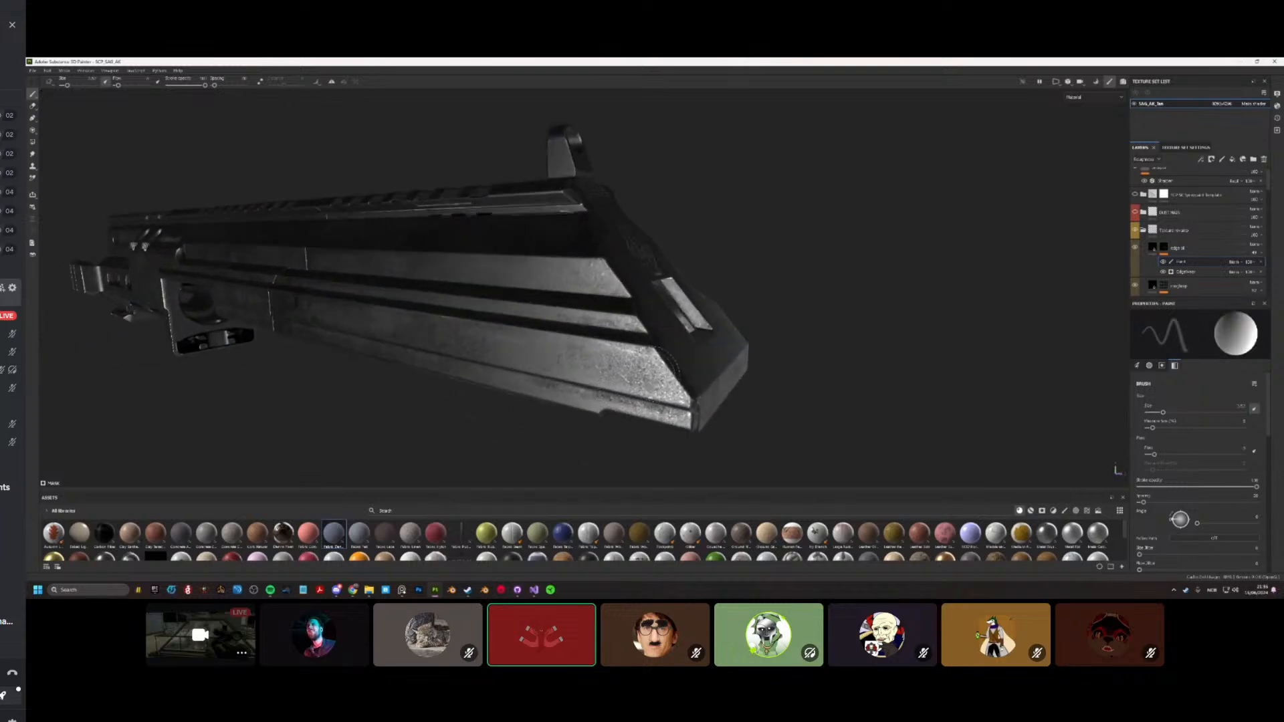
left_click_drag(665, 364, 582, 345, "alt")
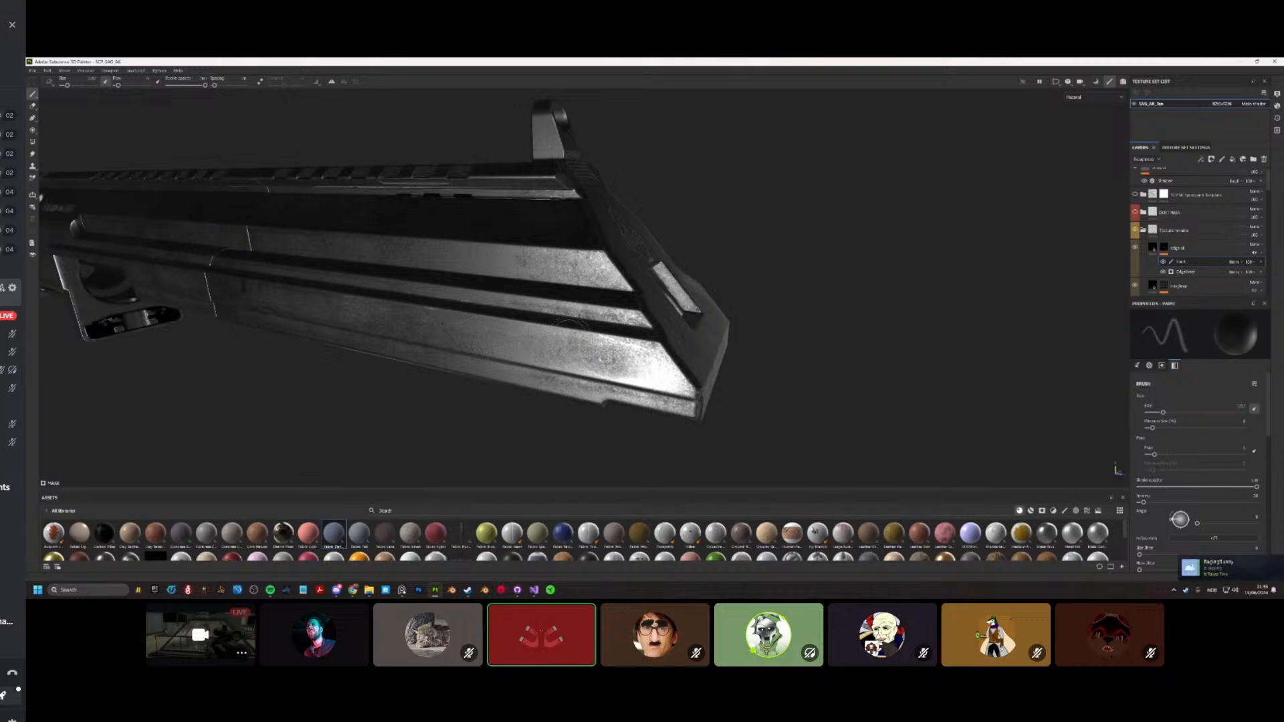
left_click_drag(568, 326, 479, 322, "alt")
key("x")
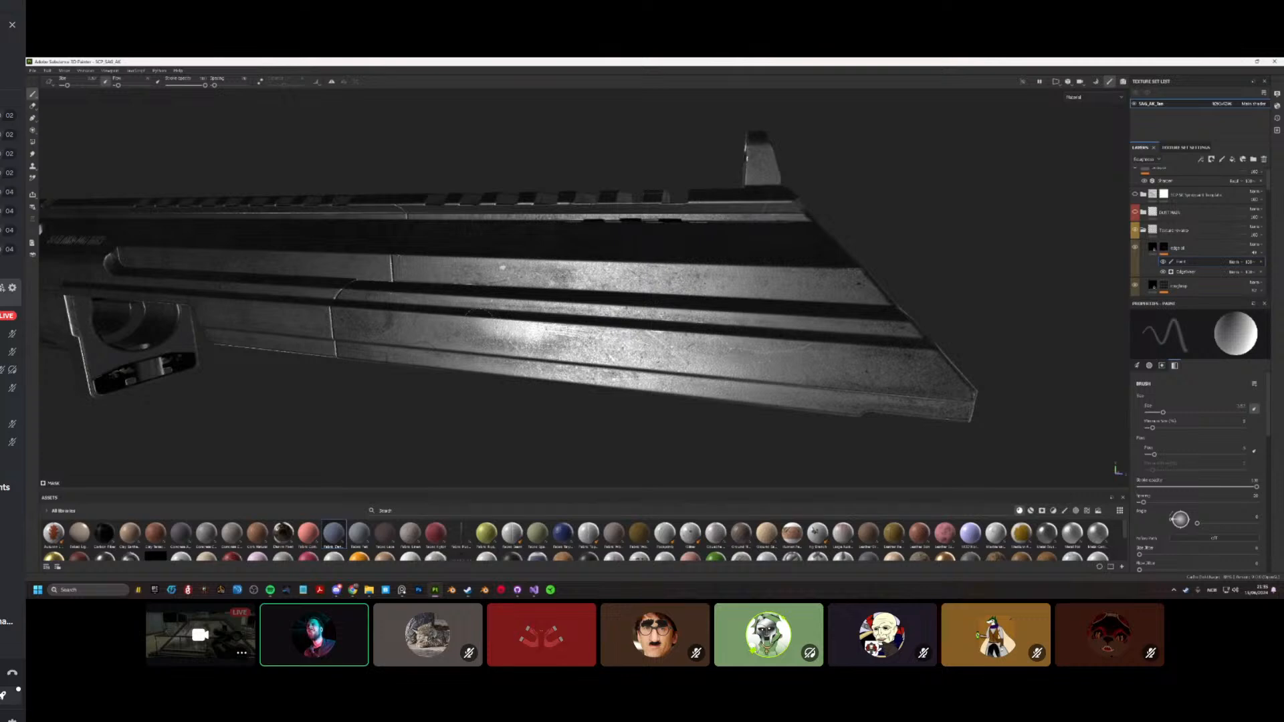
key("x")
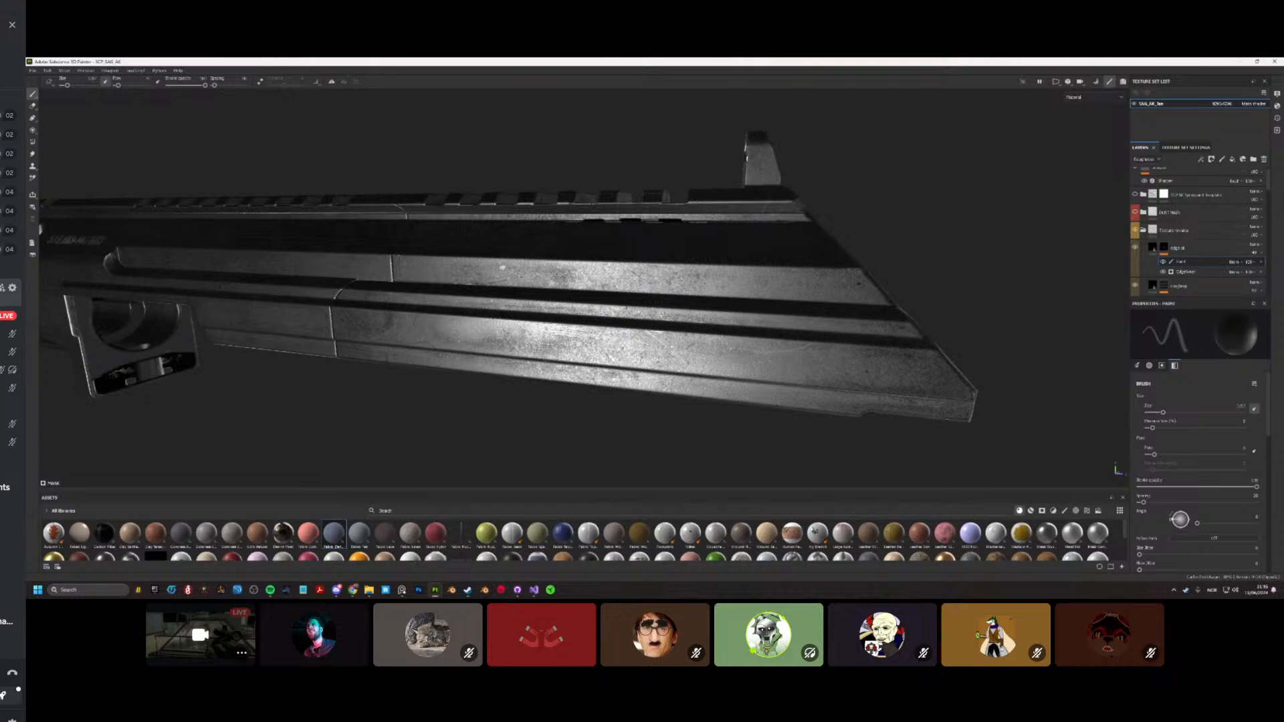
Step: Paint and clean up the edge-wear mask around the vertical panel seam on the opposite side
left_click_drag(468, 321, 514, 325, "alt")
scroll(514, 325, "up", 3)
key("x")
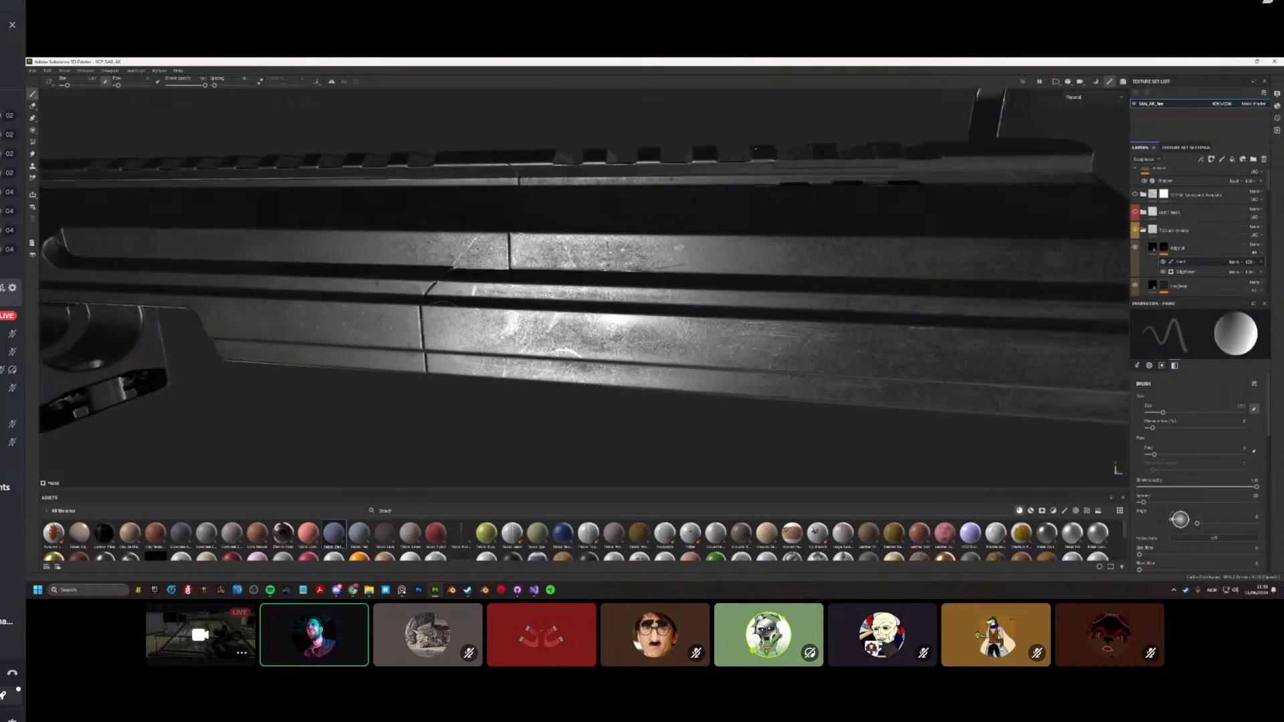
left_click_drag(411, 333, 408, 359)
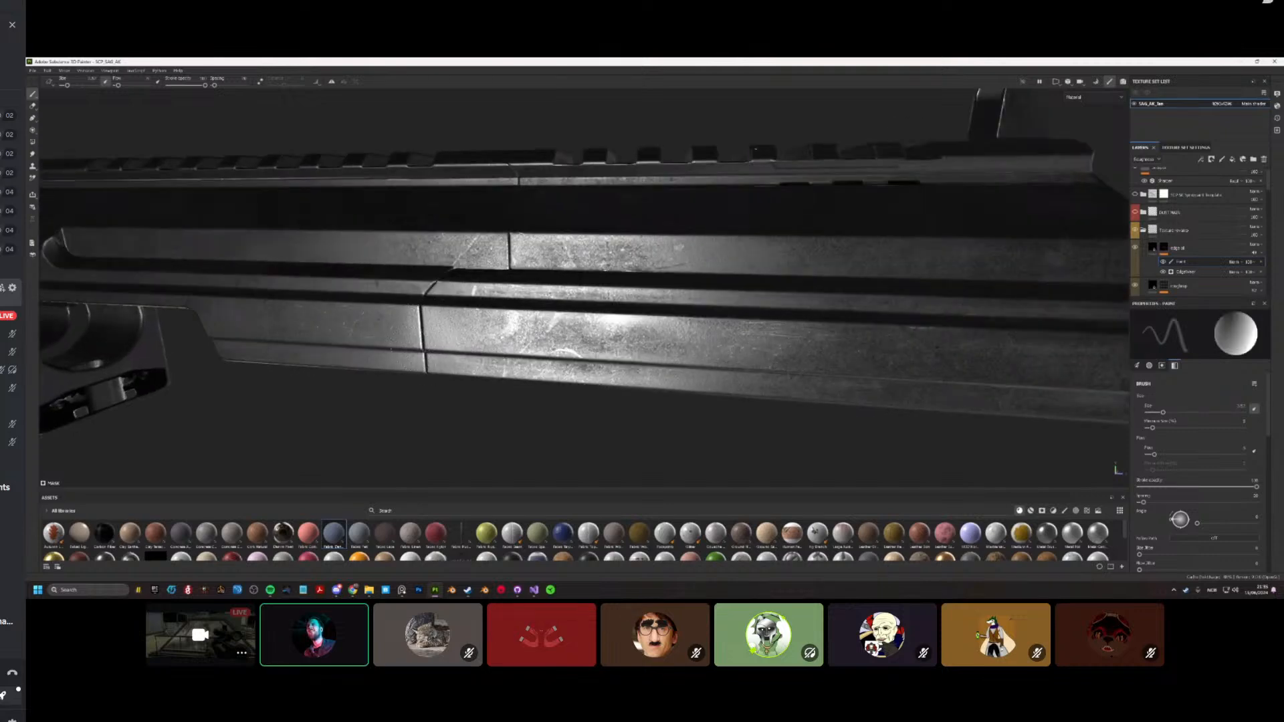
key("x")
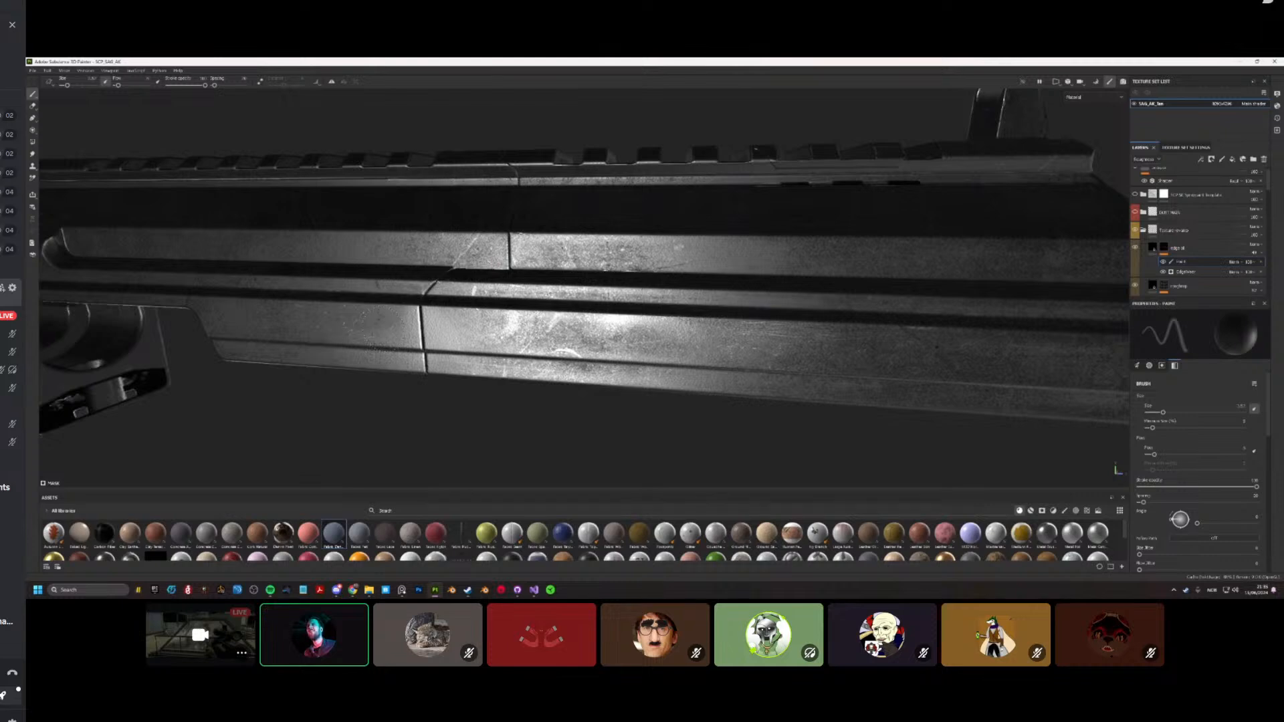
middle_click_drag(383, 329, 533, 336, "alt")
left_click_drag(533, 335, 579, 342, "alt")
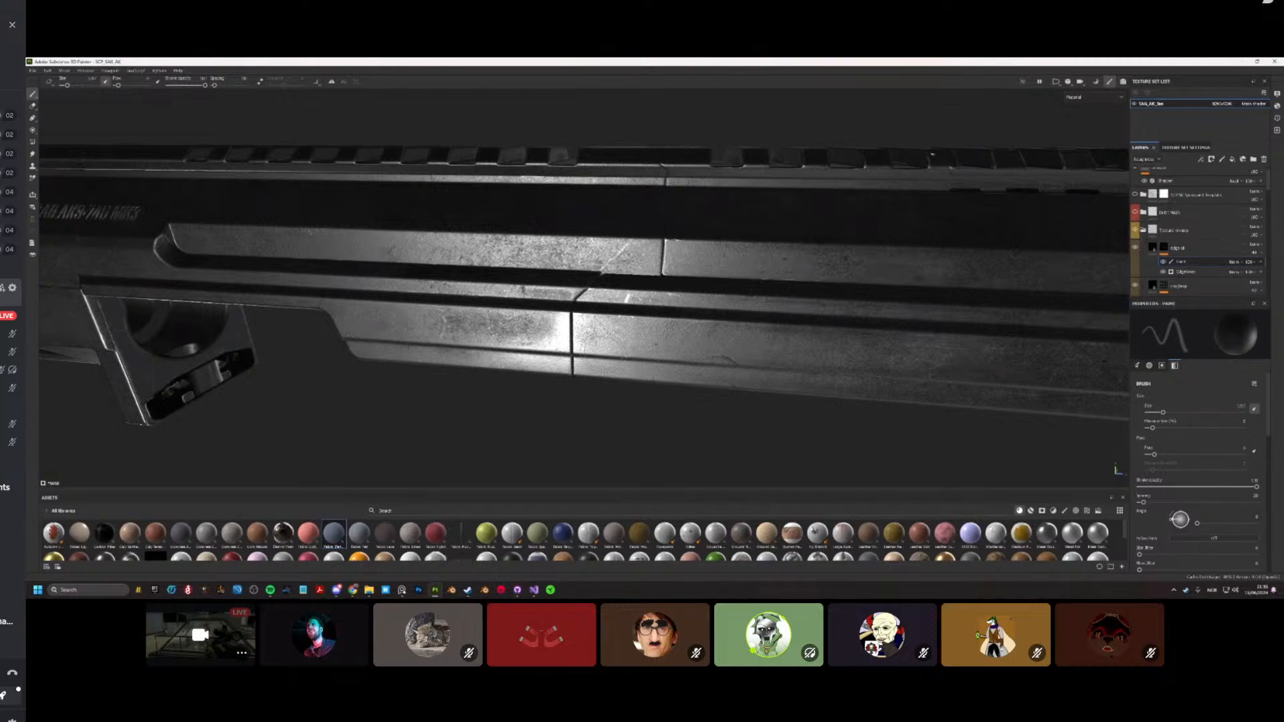
Step: Brush the edge-wear mask along the stepped lower panel between the protruding mount and the vertical seam
middle_click_drag(603, 354, 735, 357, "alt")
key("x")
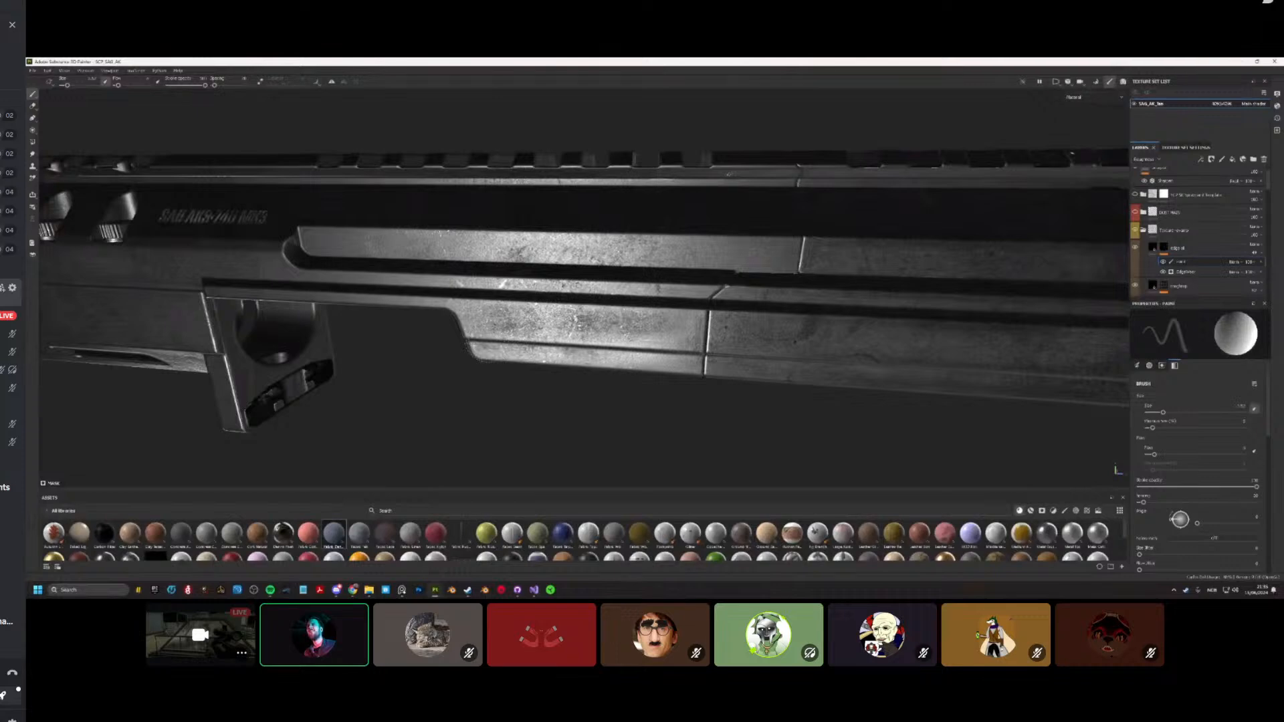
key("x")
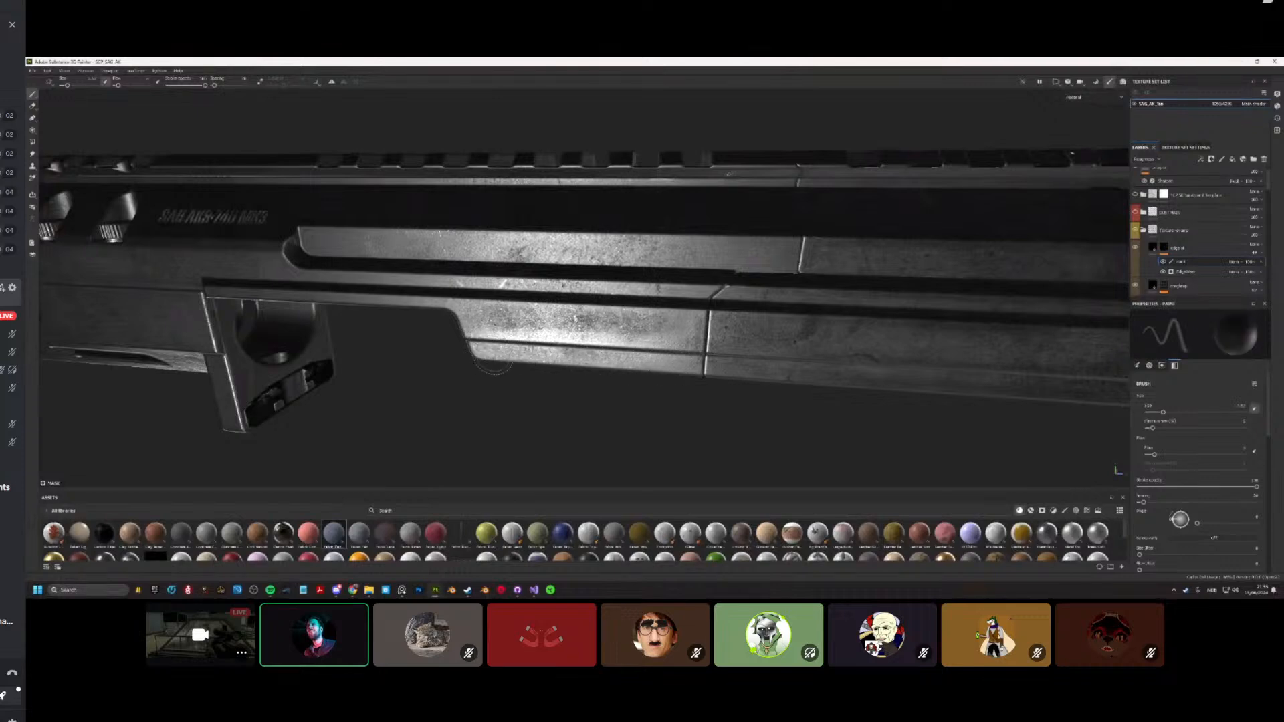
key("x")
mouse_move(494, 304)
left_mouse_down()
mouse_move(596, 315)
mouse_move(504, 315)
mouse_move(528, 313)
mouse_move(545, 338)
mouse_move(521, 328)
mouse_move(536, 312)
mouse_move(666, 339)
left_mouse_up()
key("x")
key("x")
key("x")
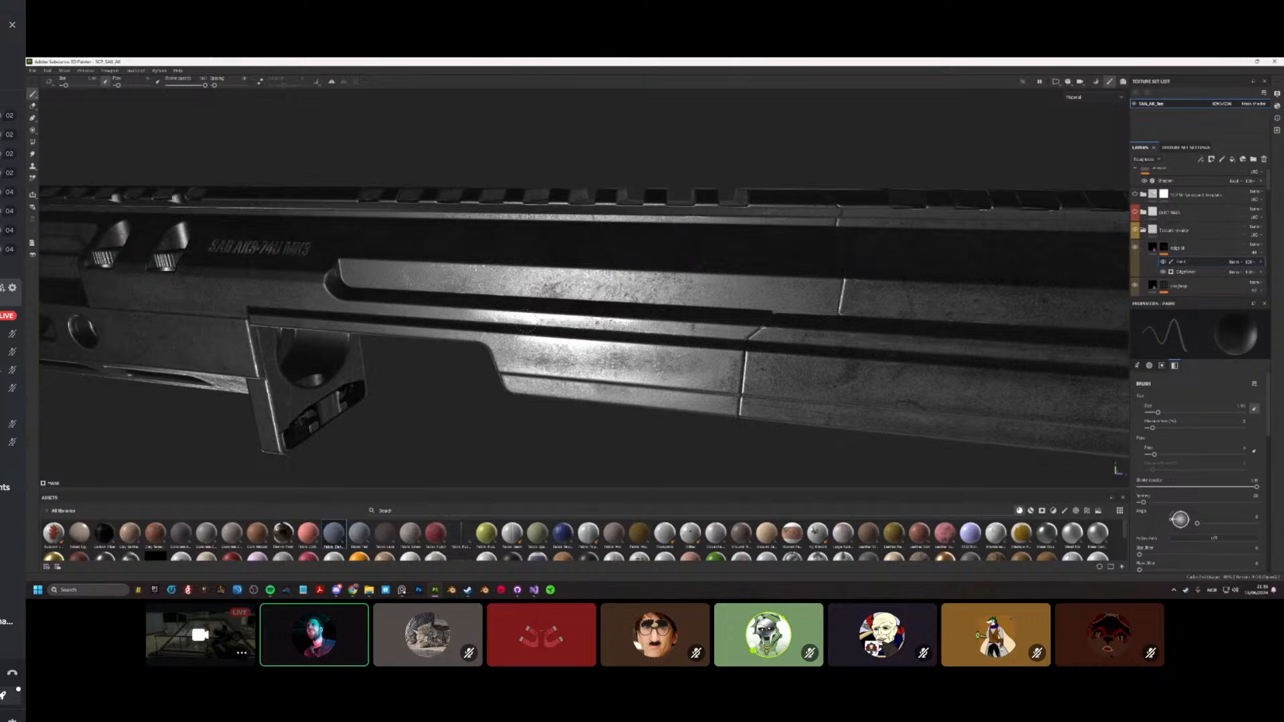
Step: Resize the brush and paint the edge-wear mask on the block below the SAG AKS-74U MK3 marking
left_click_drag(526, 321, 547, 341, "alt")
key("x")
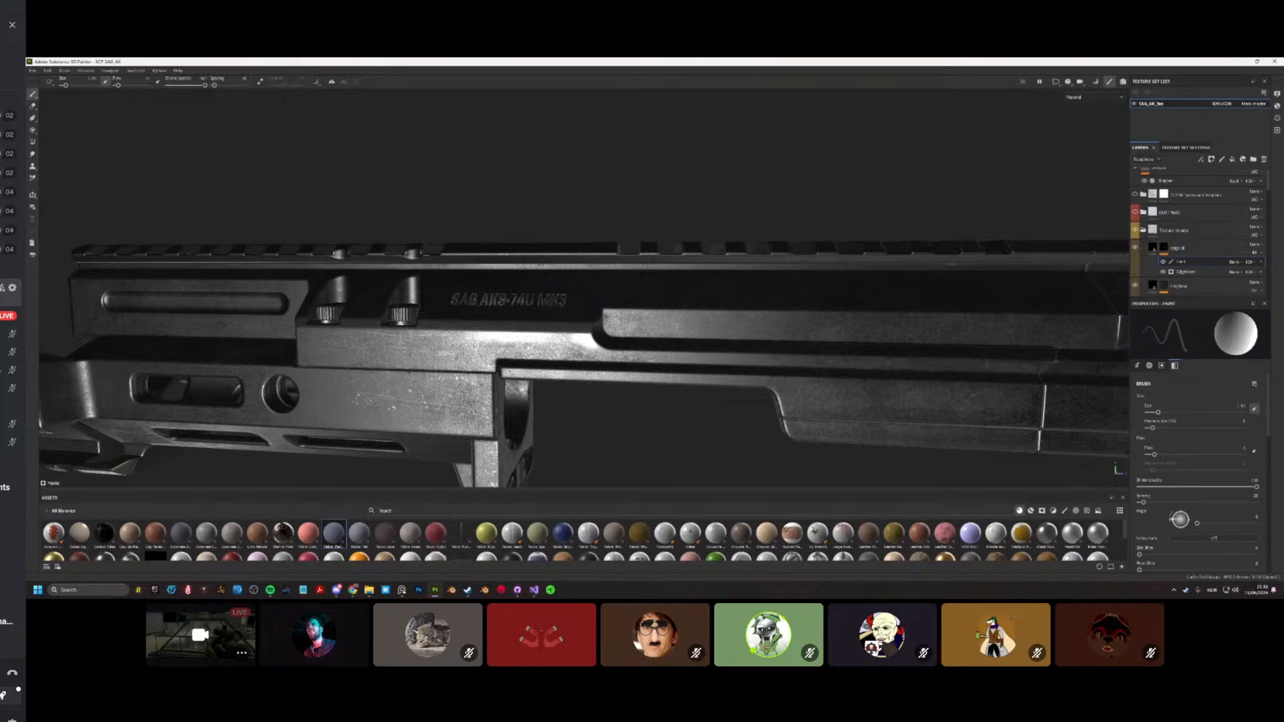
key("x")
key("x")
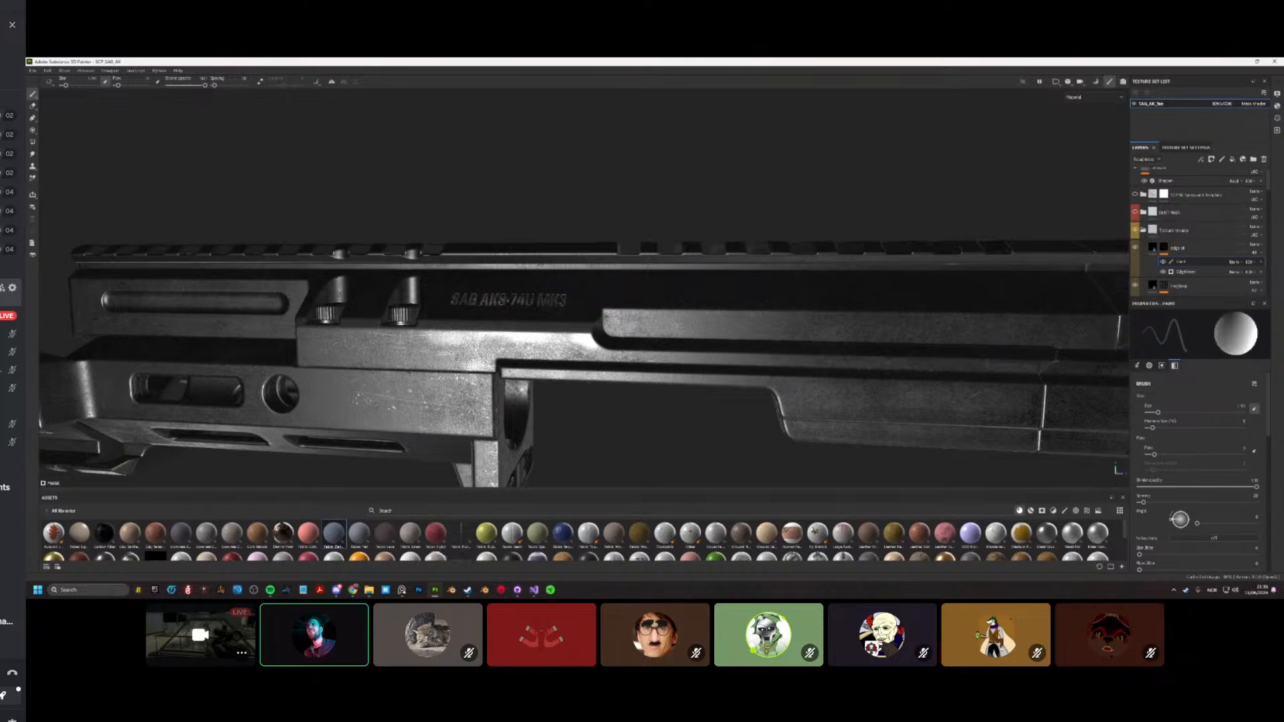
mouse_move(445, 374)
right_mouse_down("ctrl")
mouse_move(458, 375)
mouse_move(445, 375)
right_mouse_up("ctrl")
mouse_move(445, 375)
left_mouse_down()
mouse_move(476, 369)
mouse_move(334, 370)
left_mouse_up()
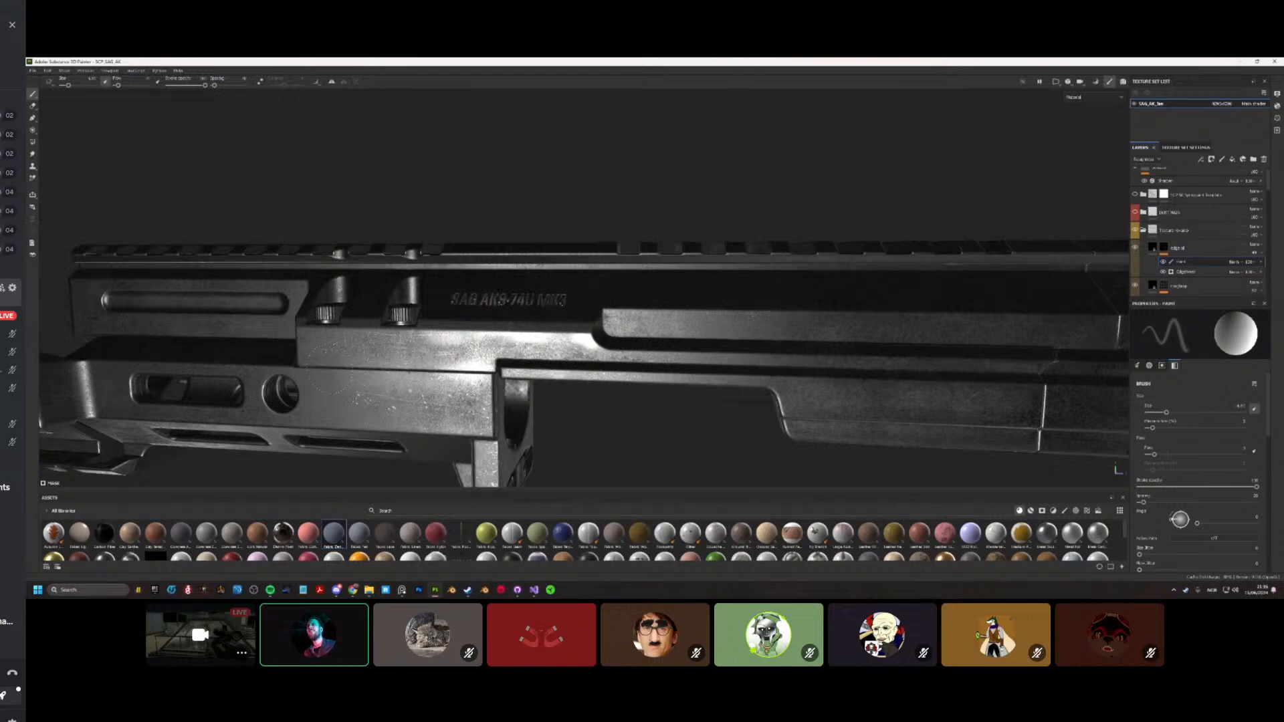
mouse_move(444, 396)
left_mouse_down()
mouse_move(472, 406)
mouse_move(452, 428)
mouse_move(439, 424)
mouse_move(458, 399)
left_mouse_up()
key("x")
Step: Reduce the brush size and touch up the edge-wear mask on the side panel beside the SAG AKS-74U MK3 marking
left_click_drag(452, 433, 443, 392, "alt")
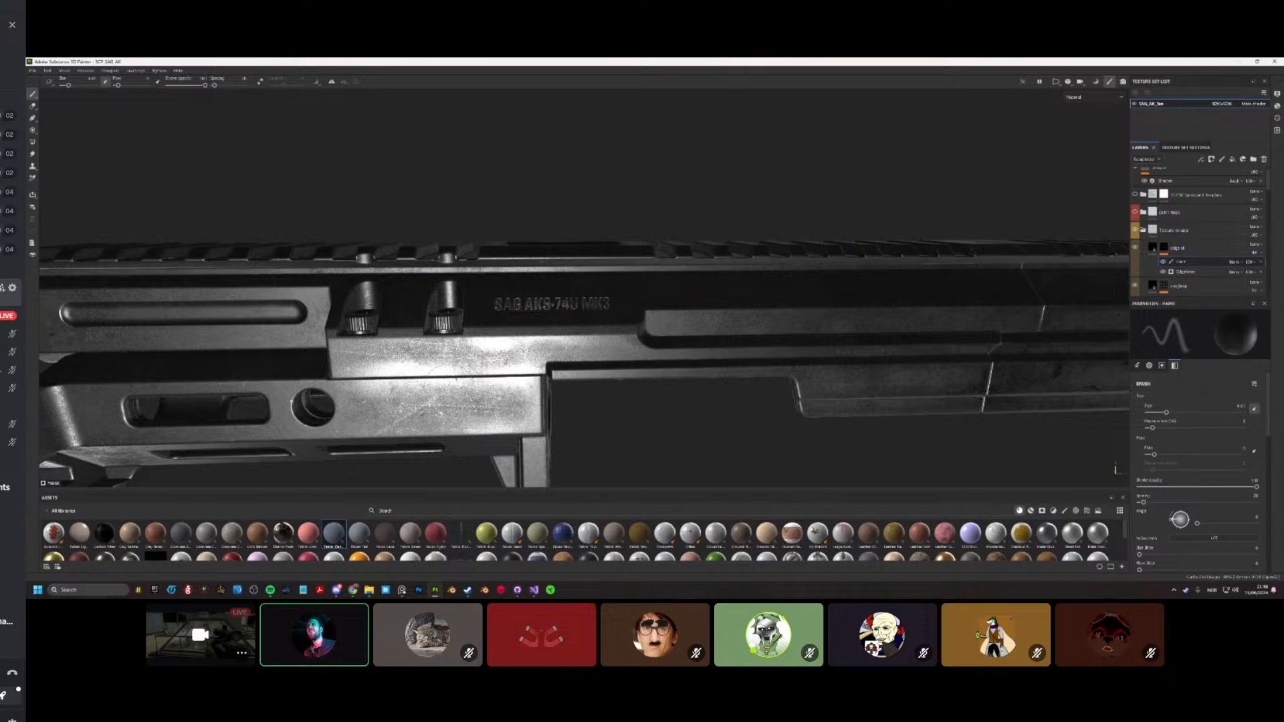
left_click_drag(430, 403, 1119, 254, "alt")
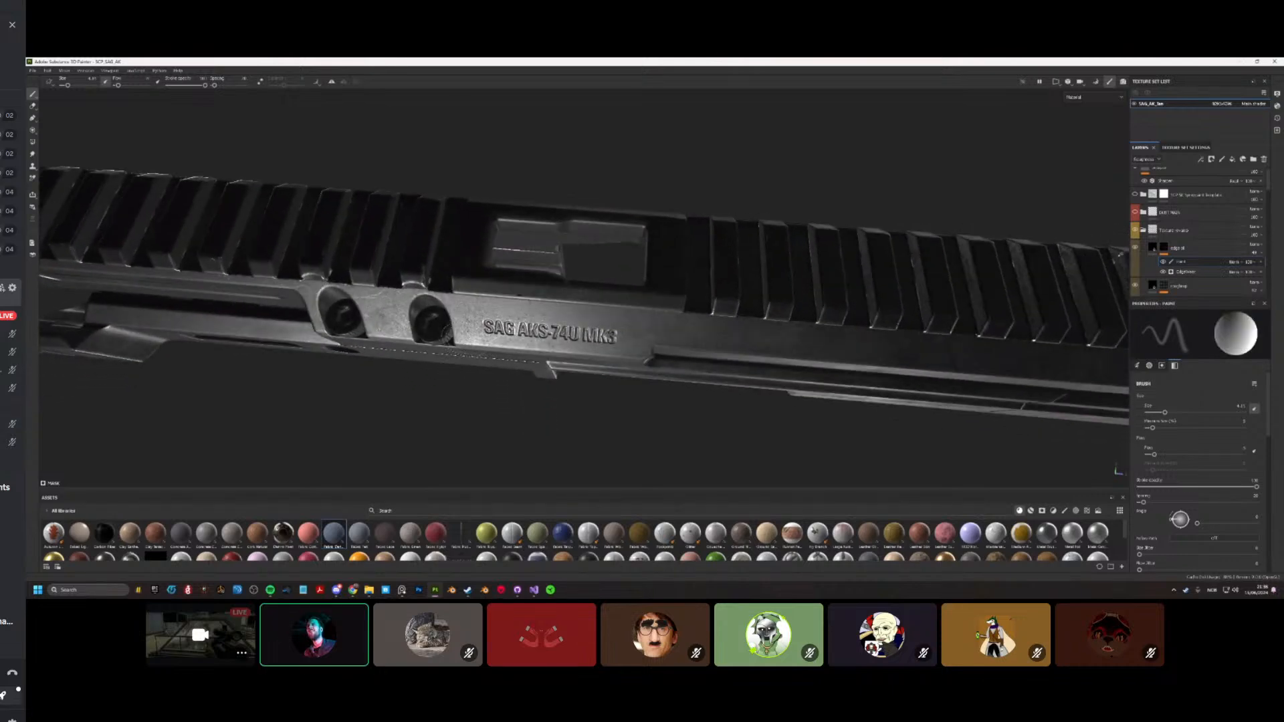
key("[")
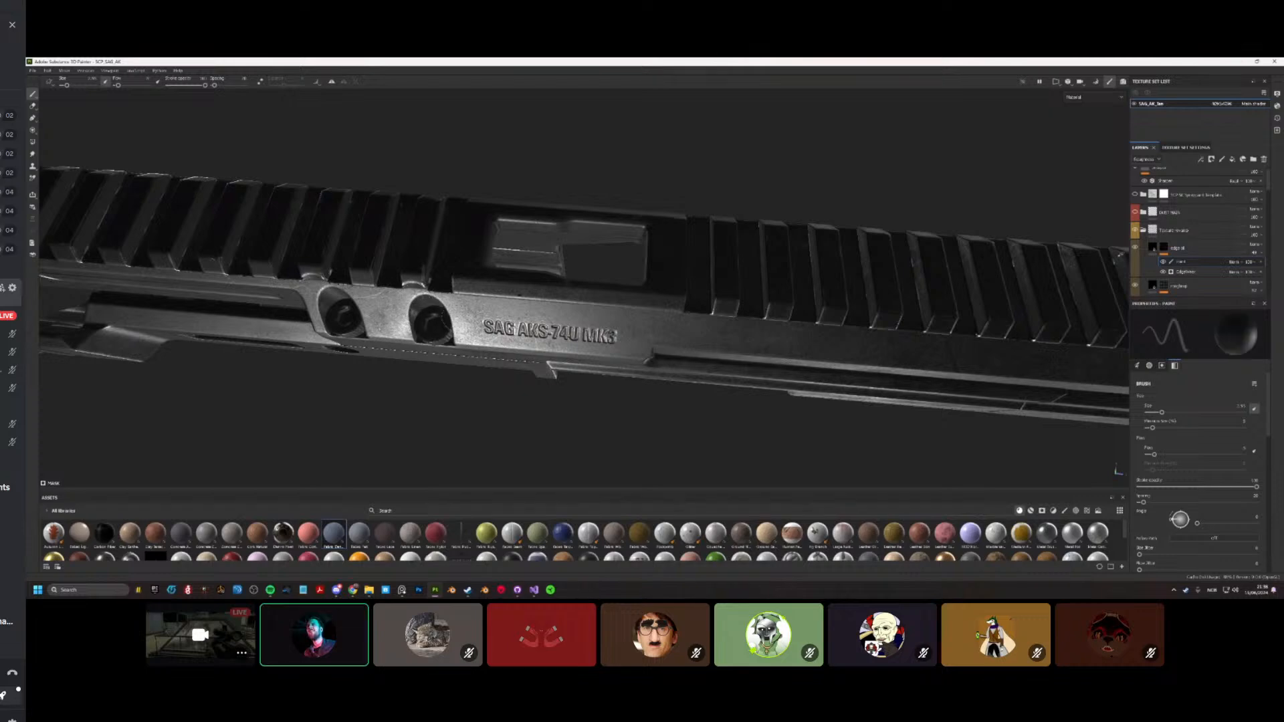
left_click_drag(1121, 254, 1104, 238, "alt")
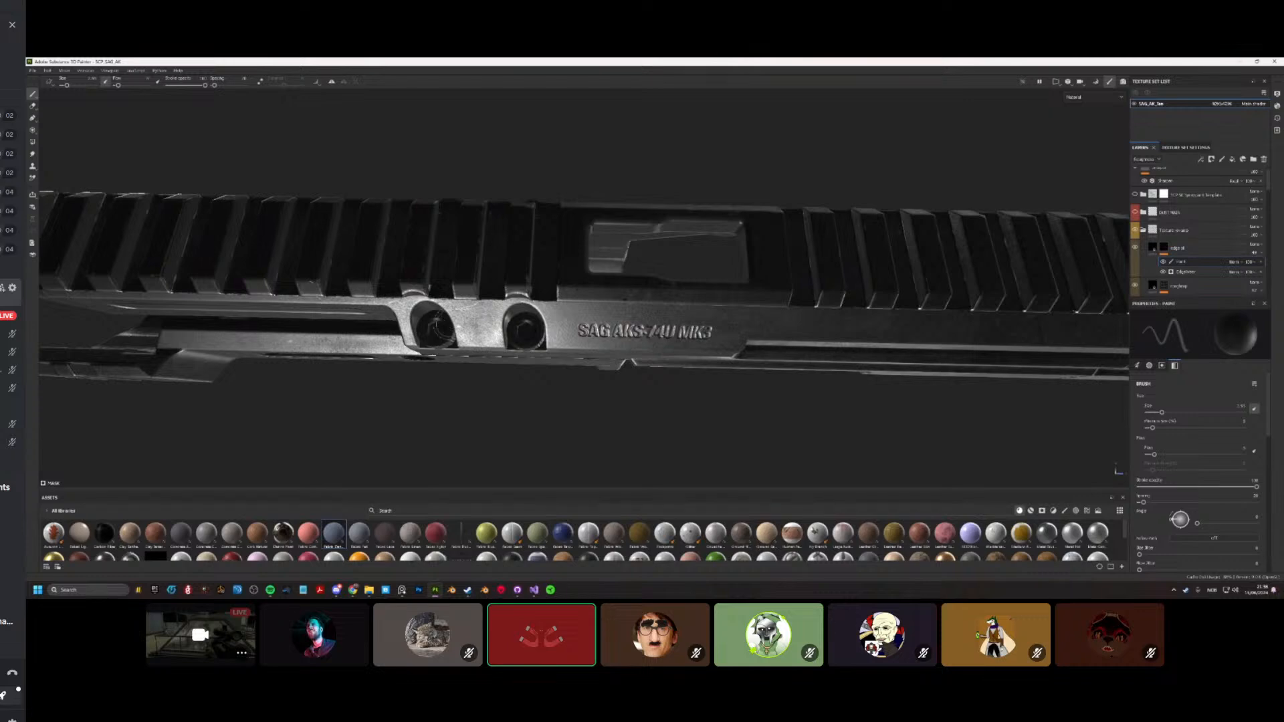
mouse_move(1104, 237)
left_mouse_down("alt")
mouse_move(950, 251)
mouse_move(596, 347)
mouse_move(565, 327)
mouse_move(537, 332)
mouse_move(568, 345)
left_mouse_up("alt")
scroll(595, 348, "up", 4)
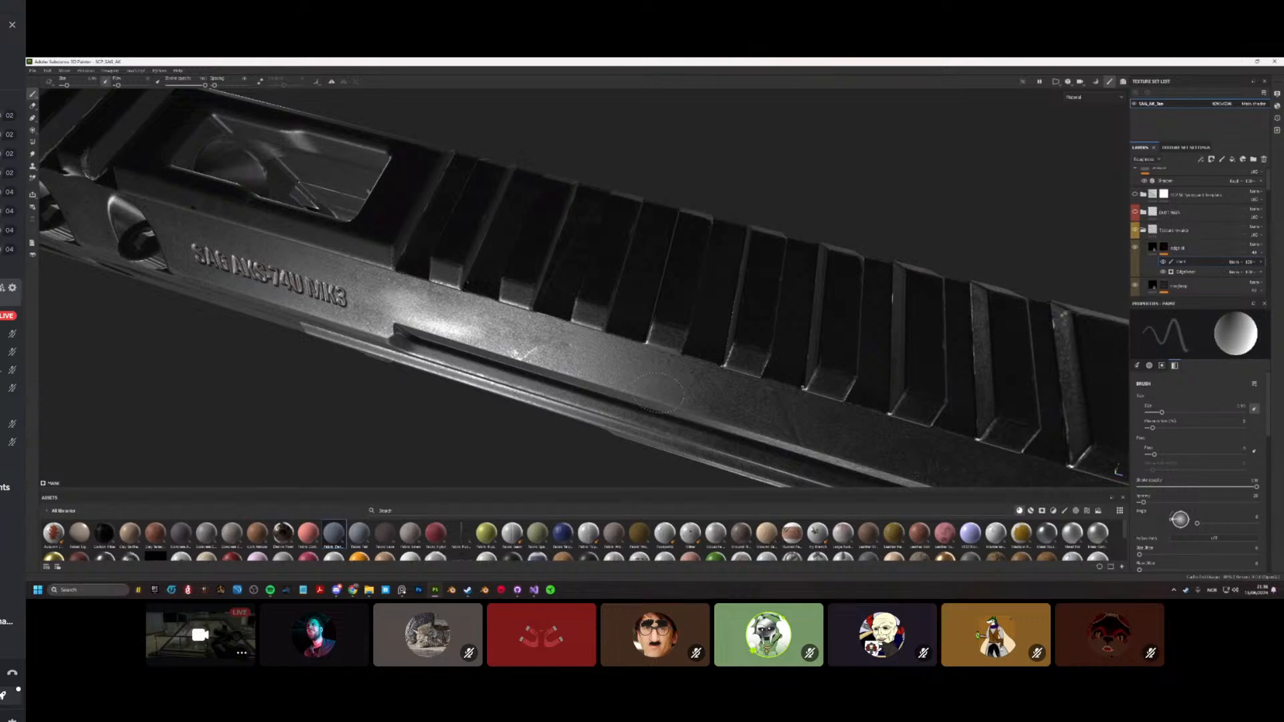
Step: Brush the edge-wear mask along the narrow side panel below the top rail, up to the slanted seam
mouse_move(610, 397)
left_mouse_down("alt")
mouse_move(530, 345)
mouse_move(548, 397)
mouse_move(612, 409)
left_mouse_up("alt")
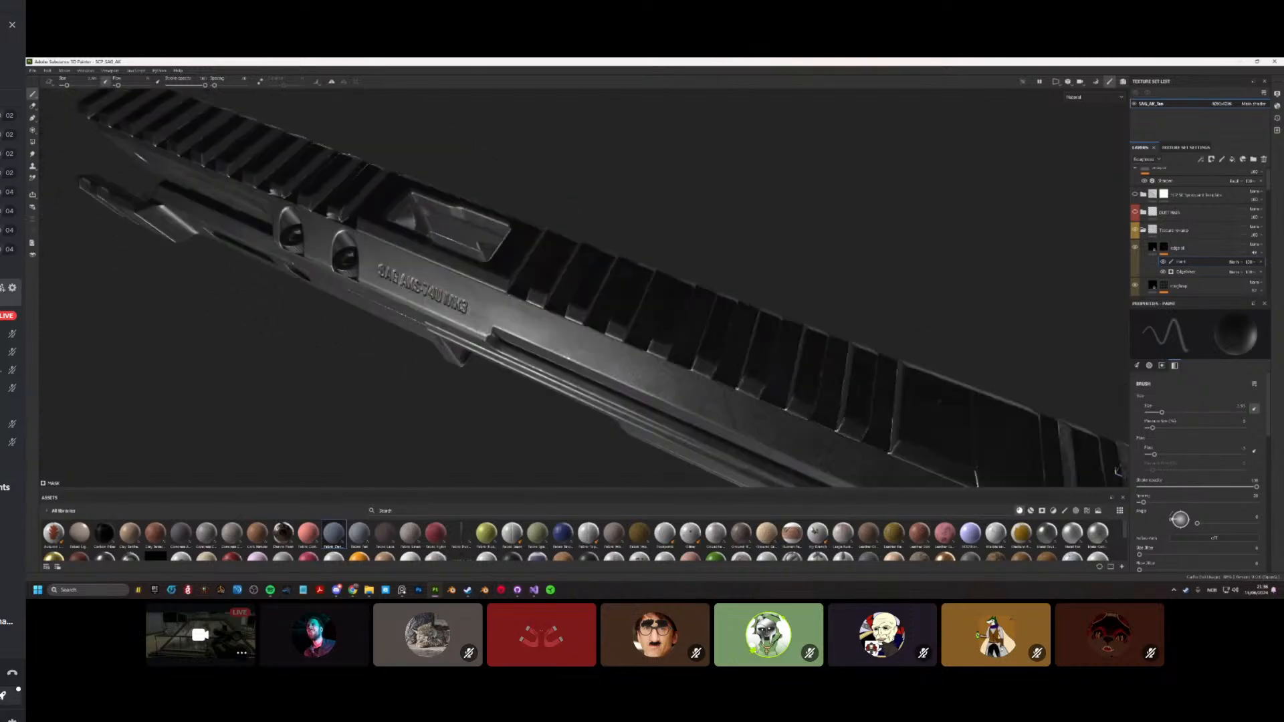
middle_click_drag(612, 409, 525, 328, "alt")
left_click_drag(525, 327, 780, 354, "alt")
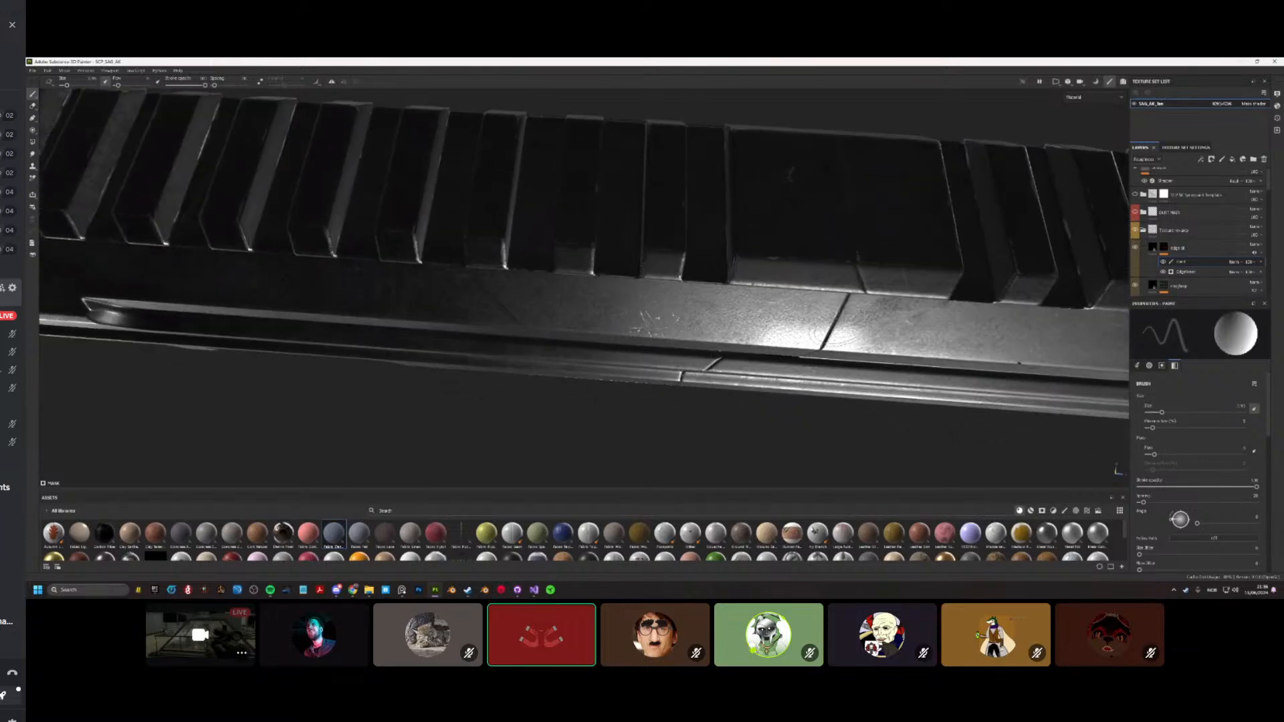
left_click_drag(869, 313, 826, 316, "alt")
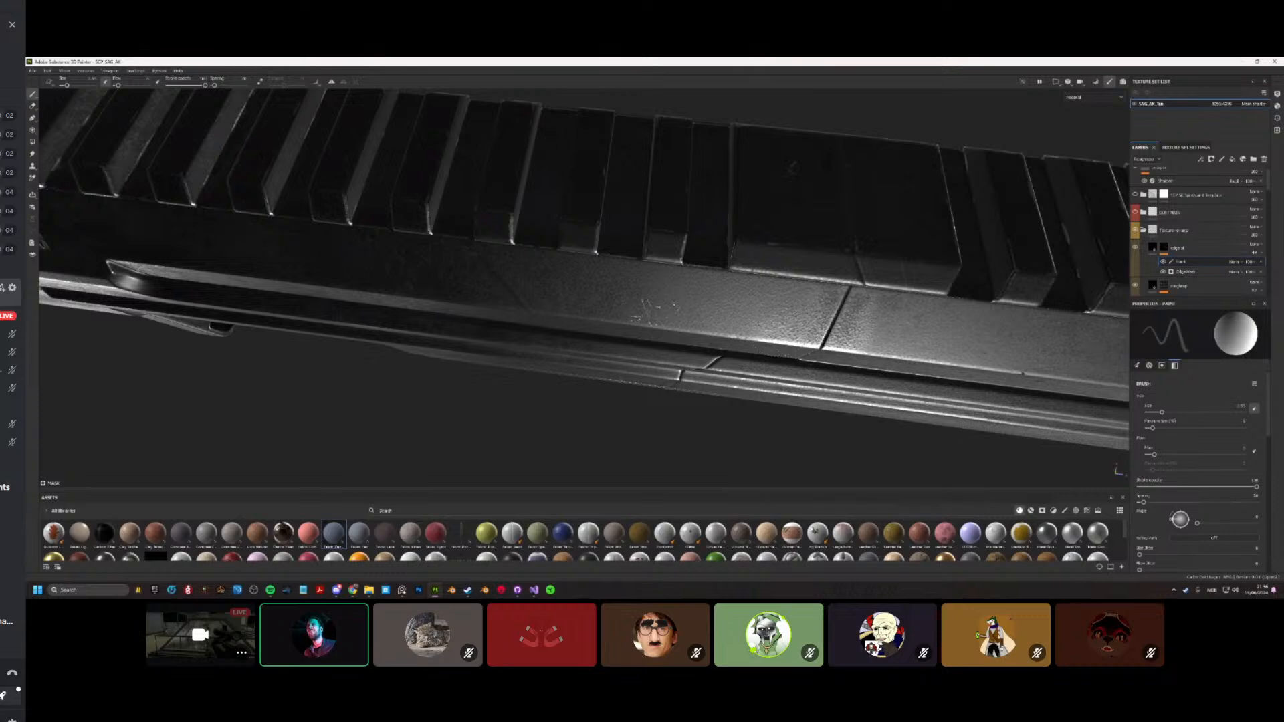
left_click_drag(827, 316, 836, 278, "alt")
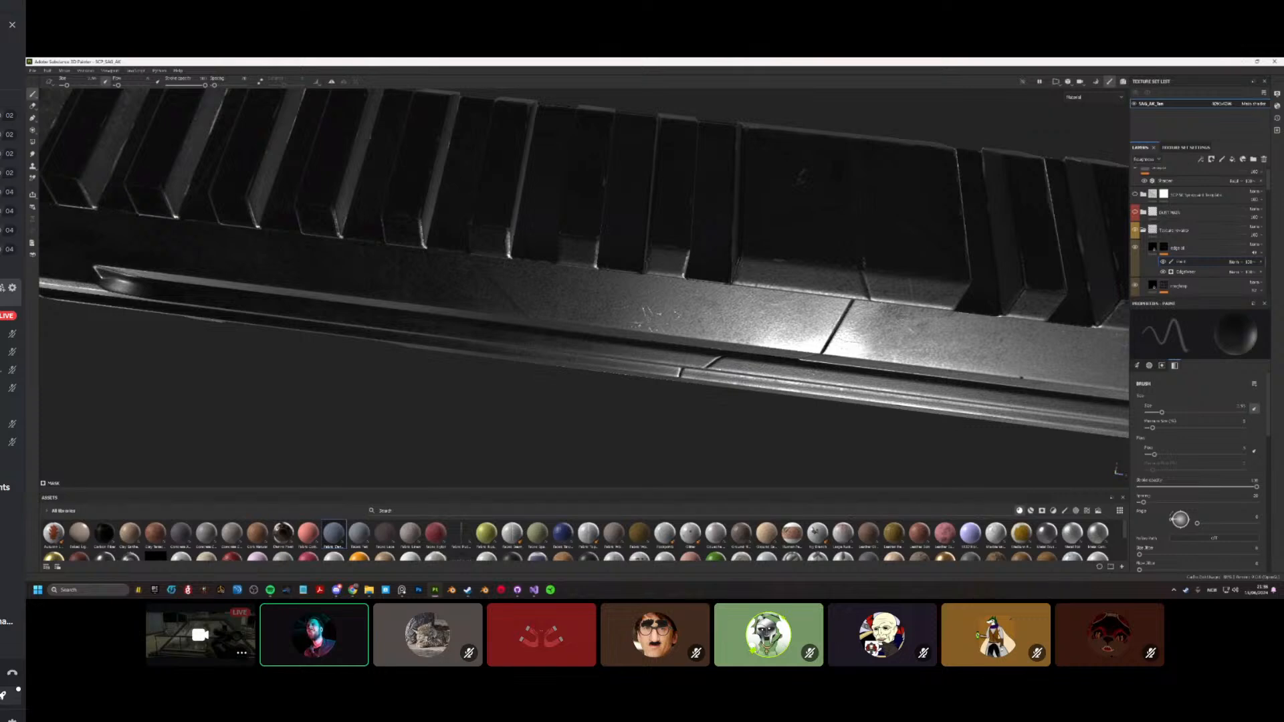
left_click_drag(836, 277, 820, 369, "alt")
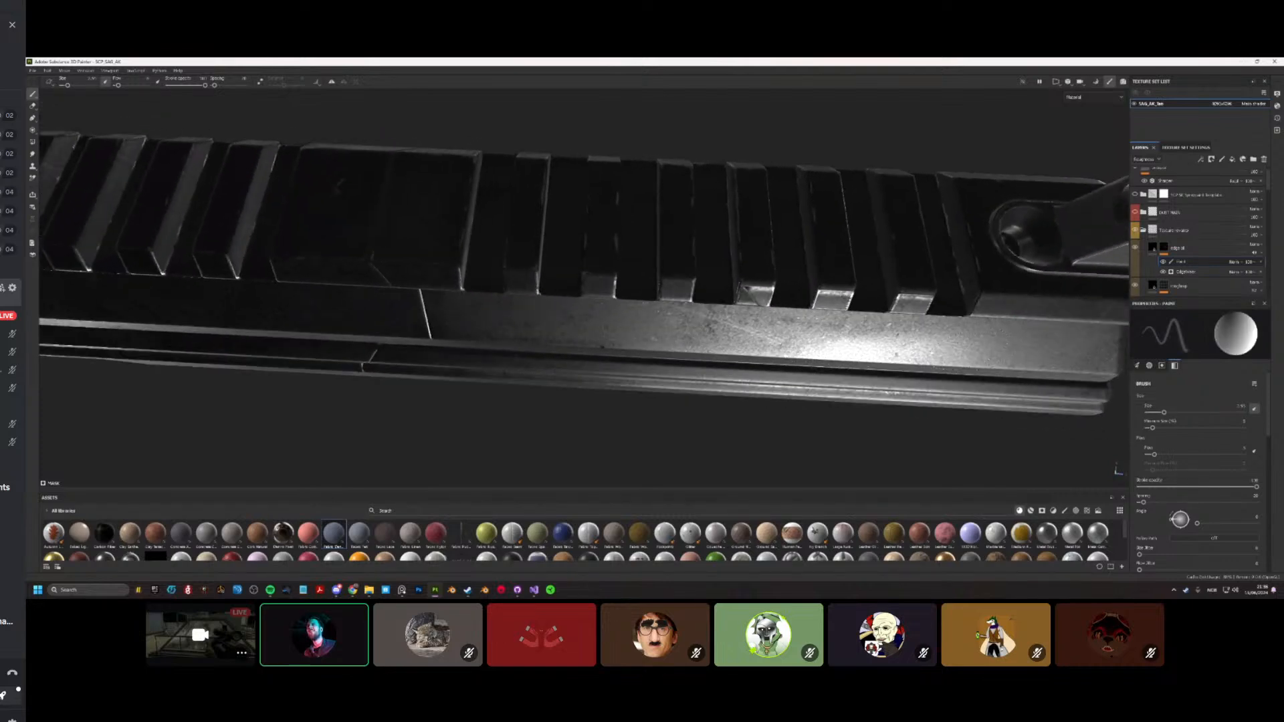
Step: Paint and clean up the edge-wear mask on the side panel between the slanted seam and the rail end with the angled loop
key("x")
mouse_move(944, 345)
left_mouse_down()
mouse_move(840, 350)
mouse_move(846, 341)
left_mouse_up()
key("x")
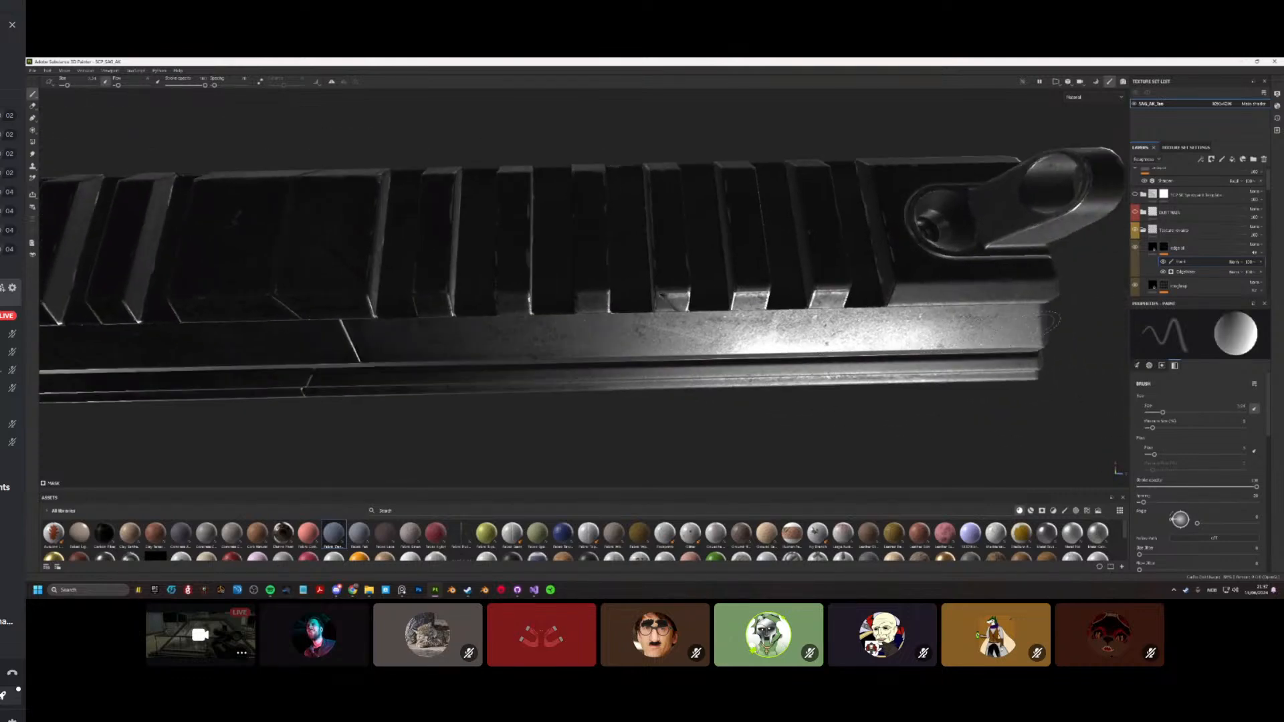
key("x")
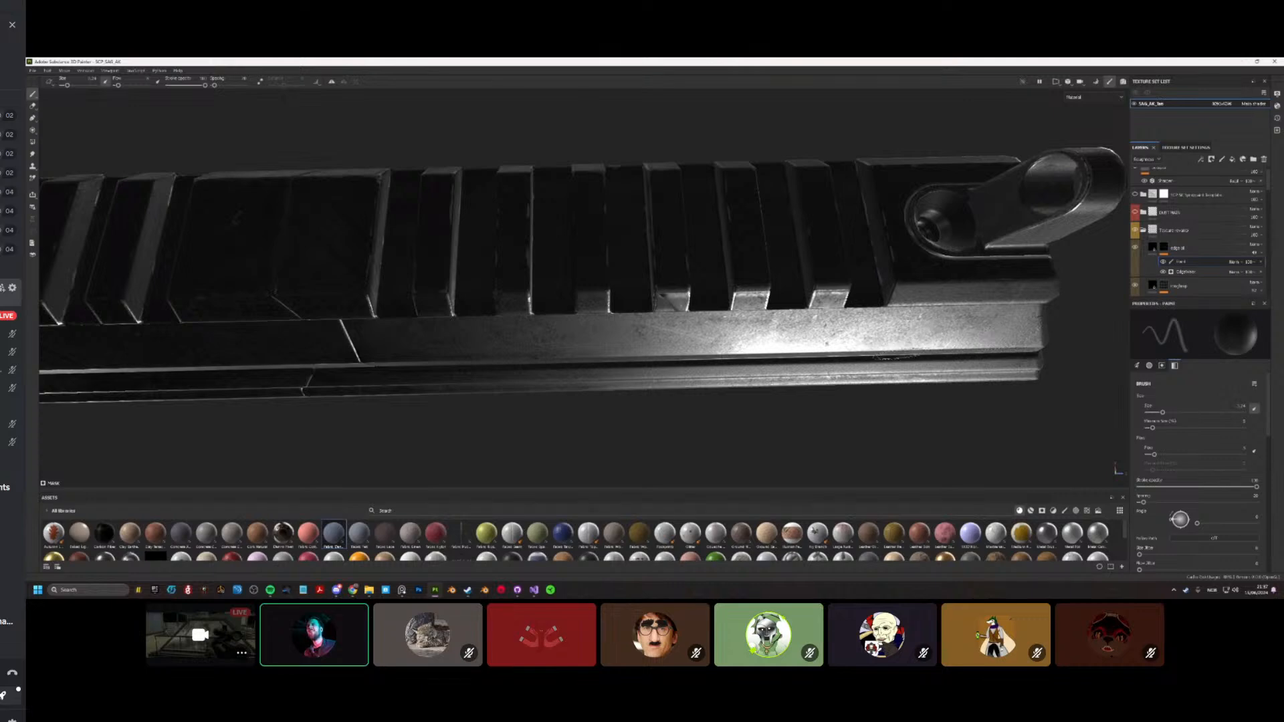
left_click_drag(915, 337, 796, 361, "alt")
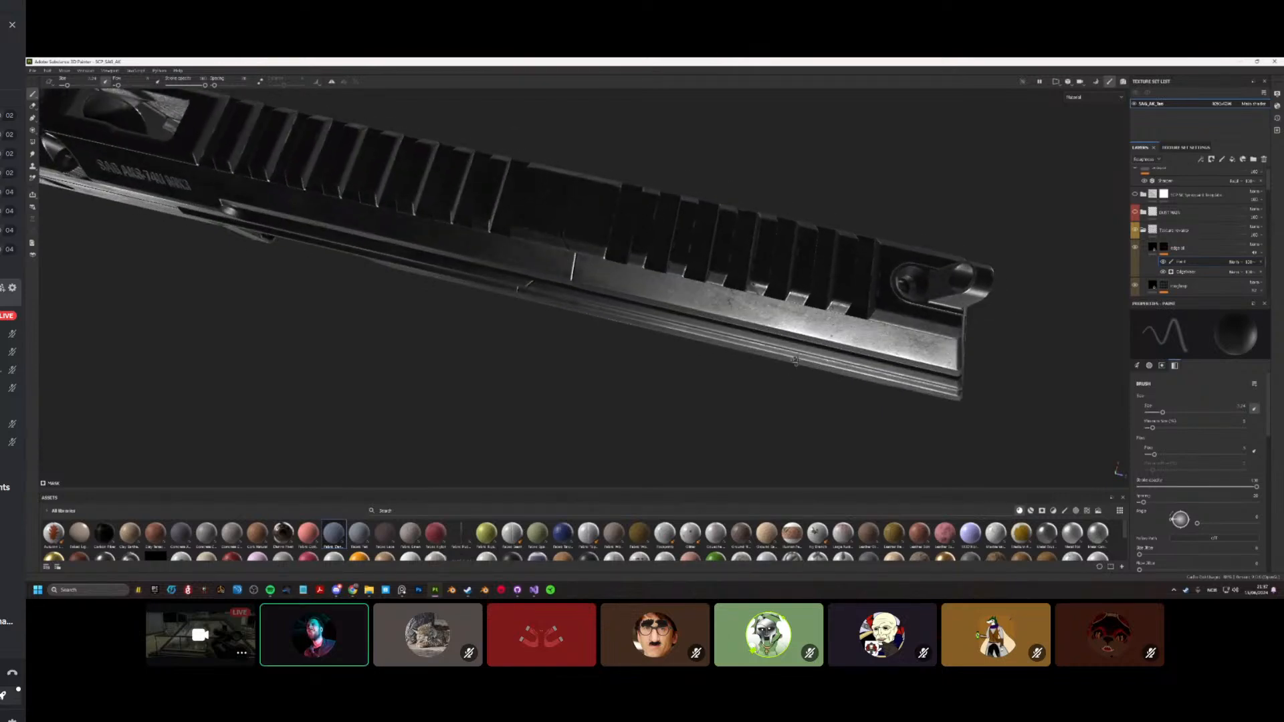
left_click_drag(795, 361, 842, 335, "alt")
Step: Choose a different environment map in the display settings to relight the model
left_click(1186, 147)
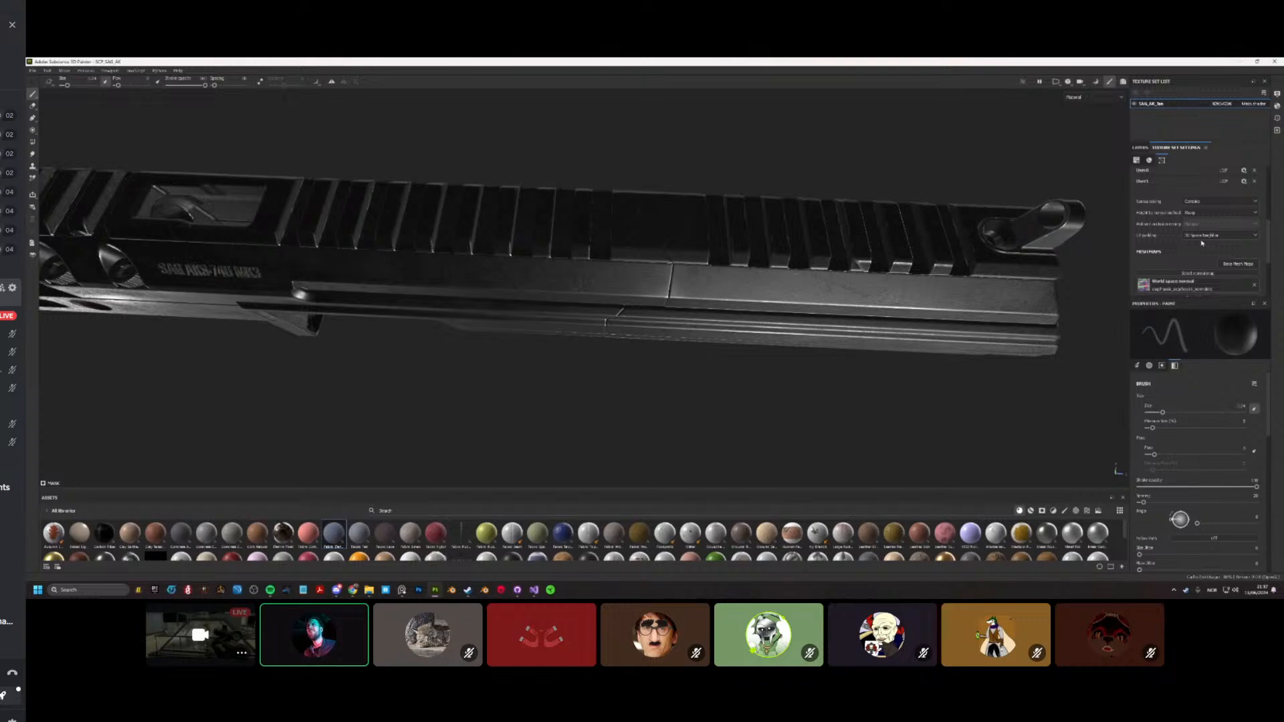
left_click(1277, 94)
left_click(1223, 166)
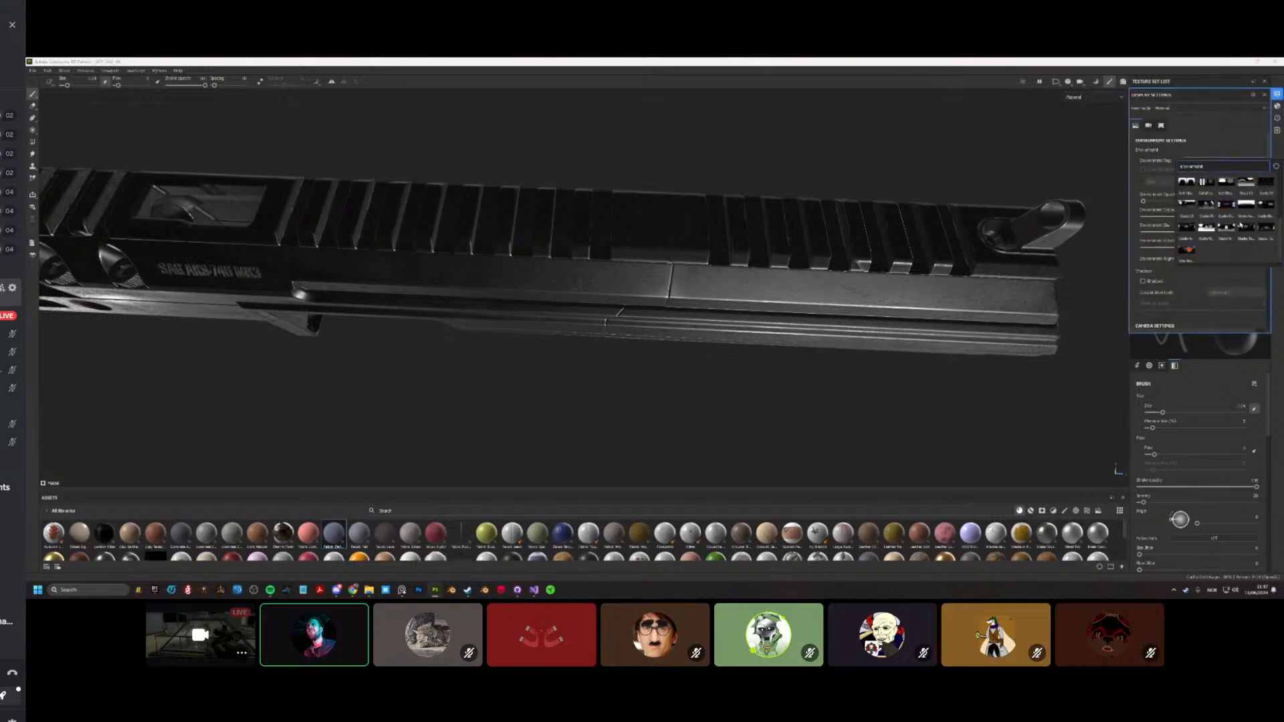
left_click(1247, 228)
left_click_drag(910, 220, 853, 253, "alt")
left_click(1276, 94)
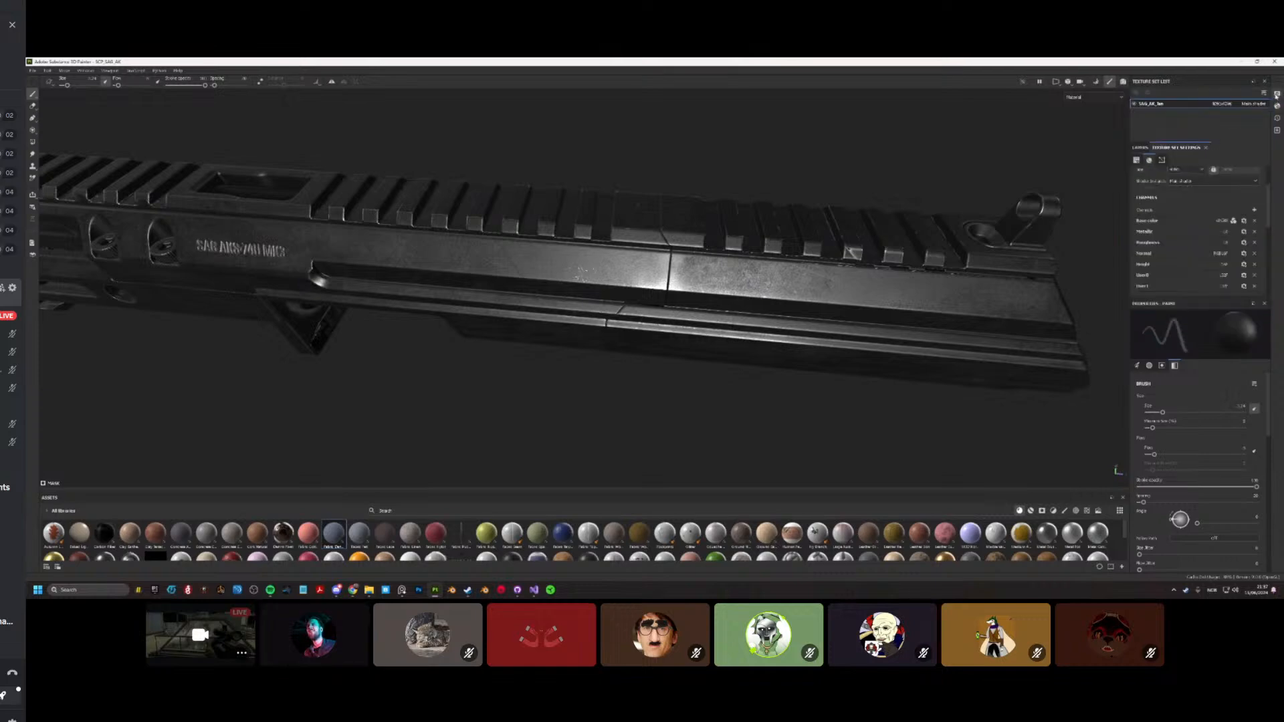
Step: Paint and soften the edge-wear mask on the wide flat block in the middle of the top rail, around its seam
left_click_drag(1046, 265, 666, 309, "alt")
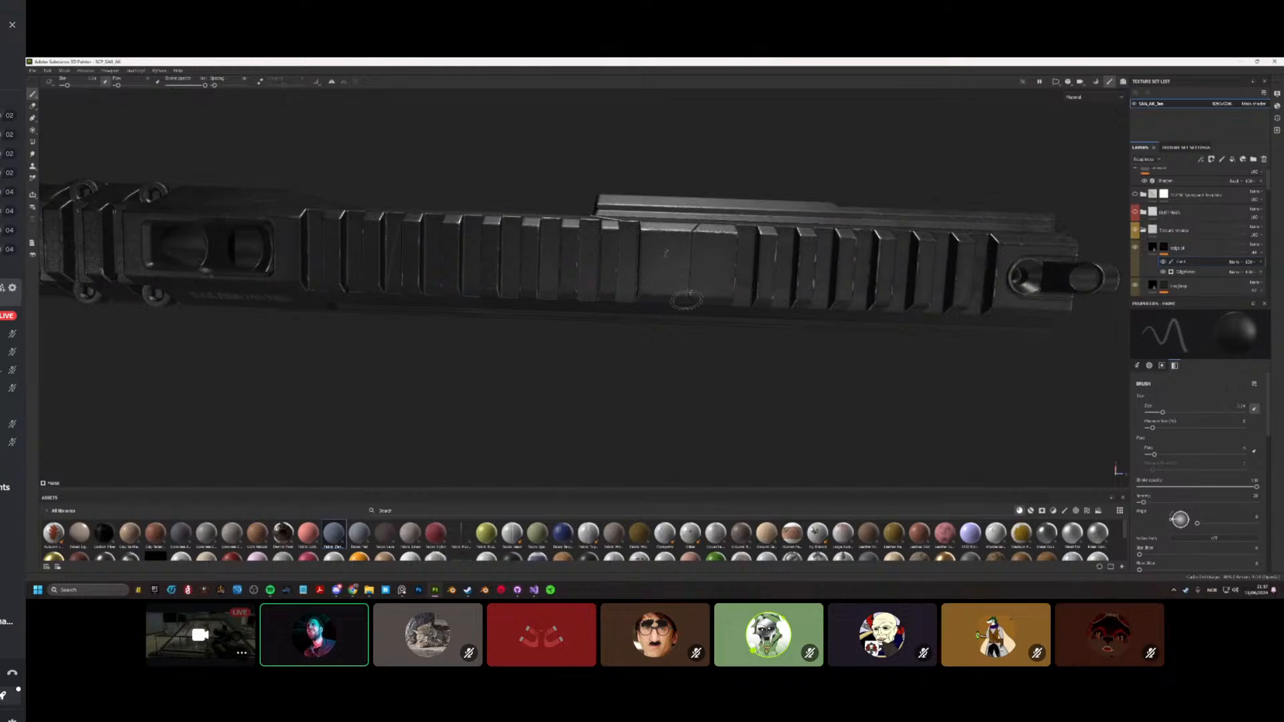
scroll(669, 301, "up", 3)
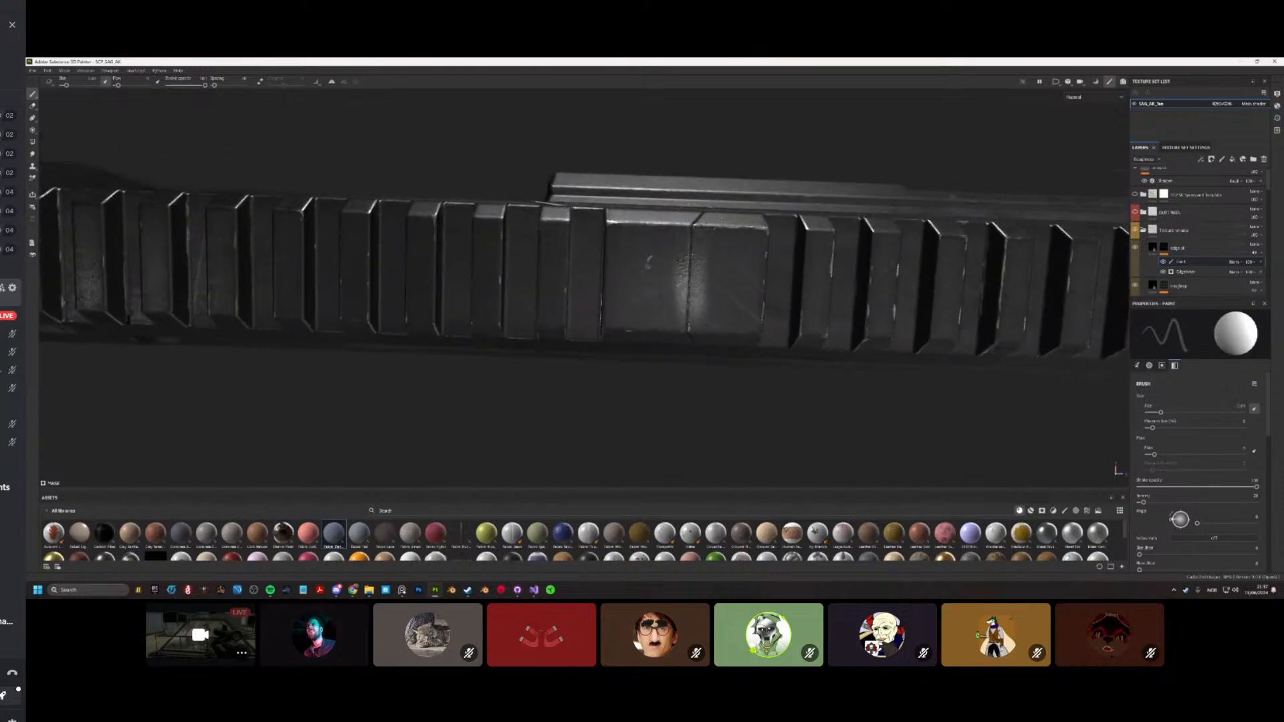
key("x")
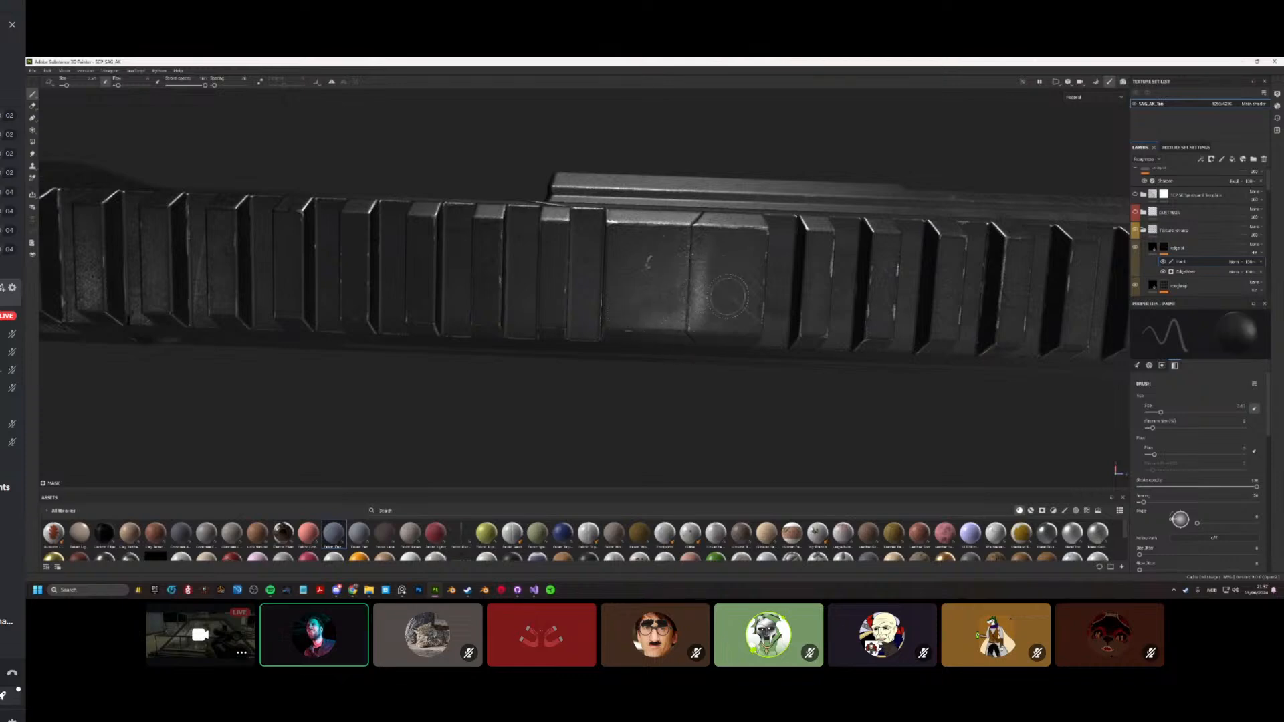
key("x")
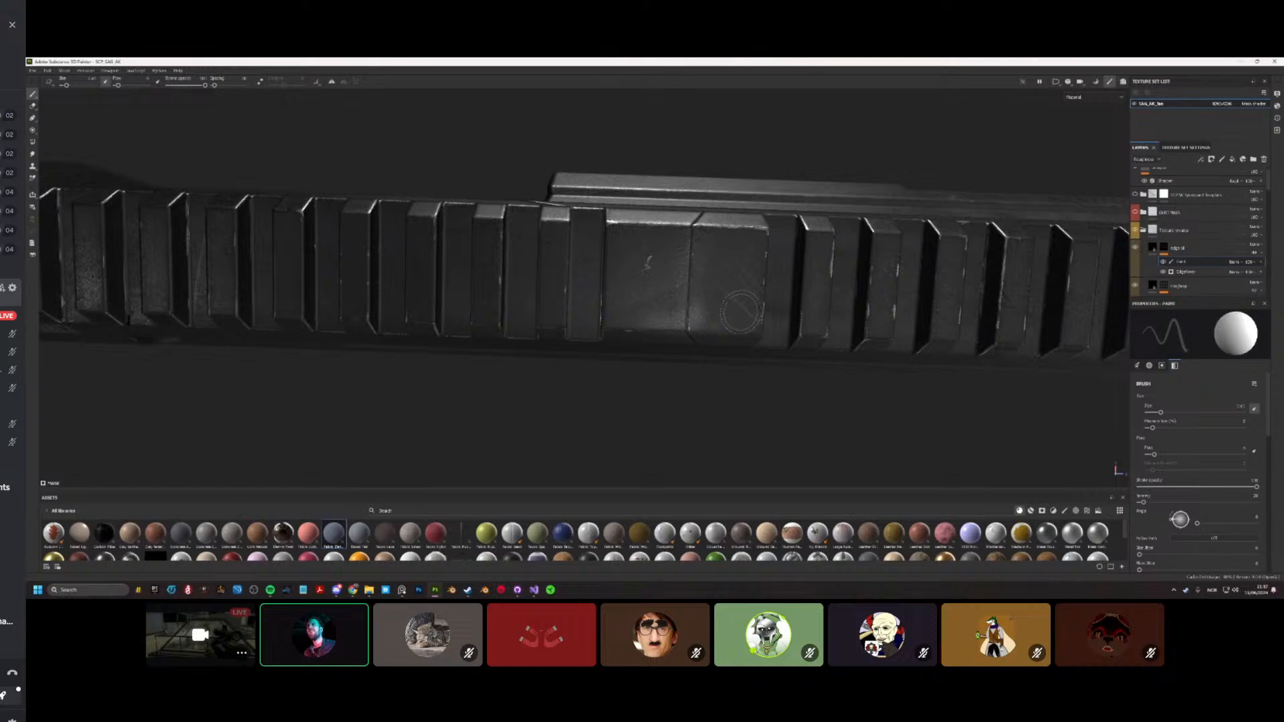
key("x")
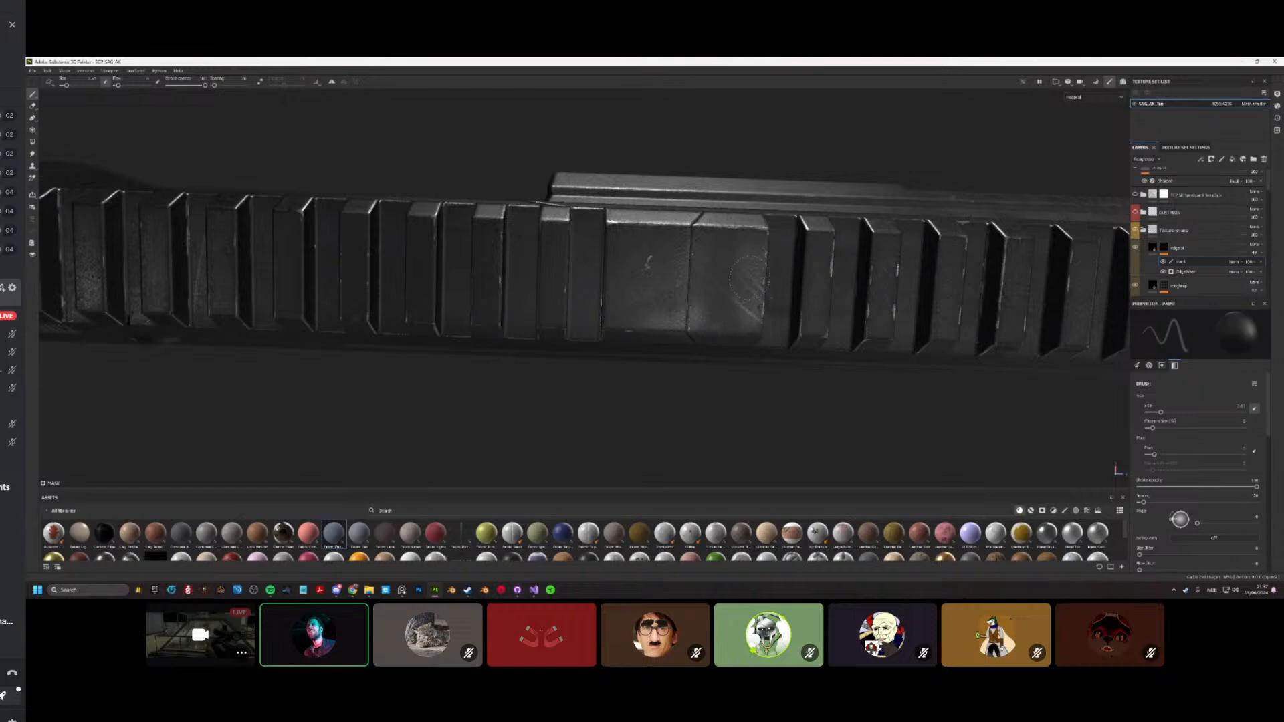
mouse_move(741, 272)
left_mouse_down("alt")
mouse_move(733, 266)
mouse_move(749, 258)
mouse_move(734, 250)
left_mouse_up("alt")
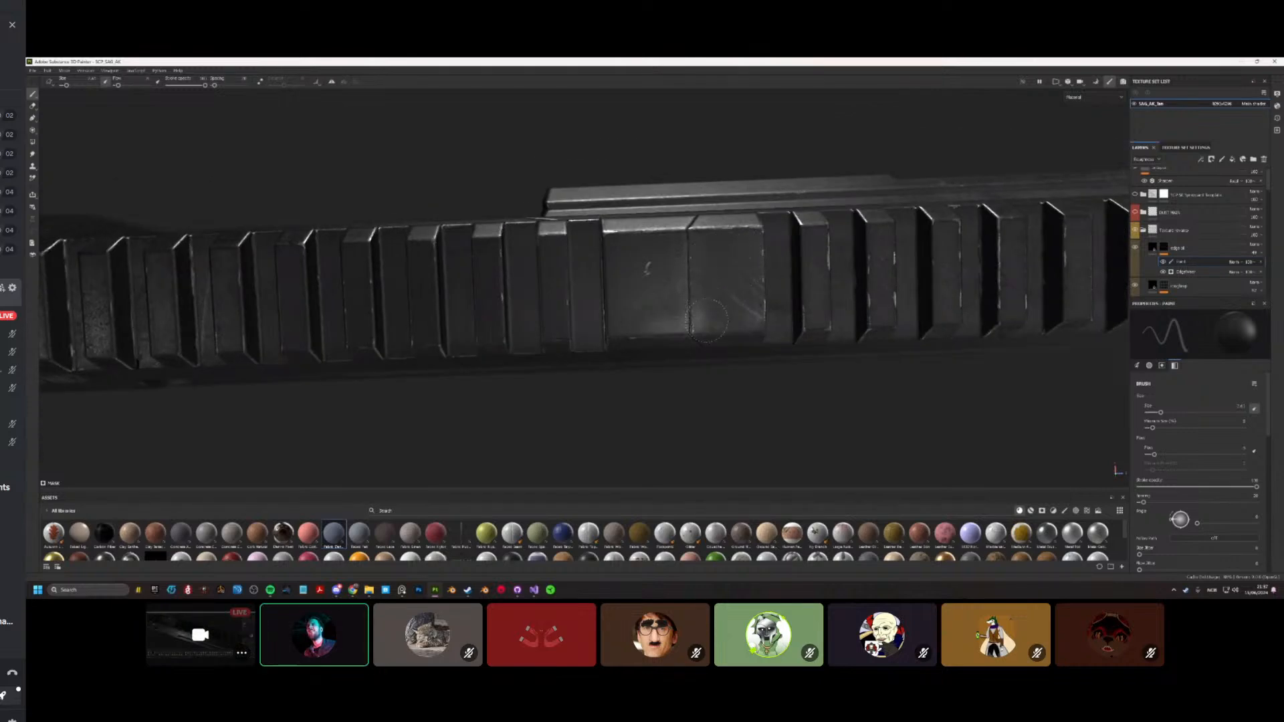
left_click_drag(706, 321, 694, 303, "alt")
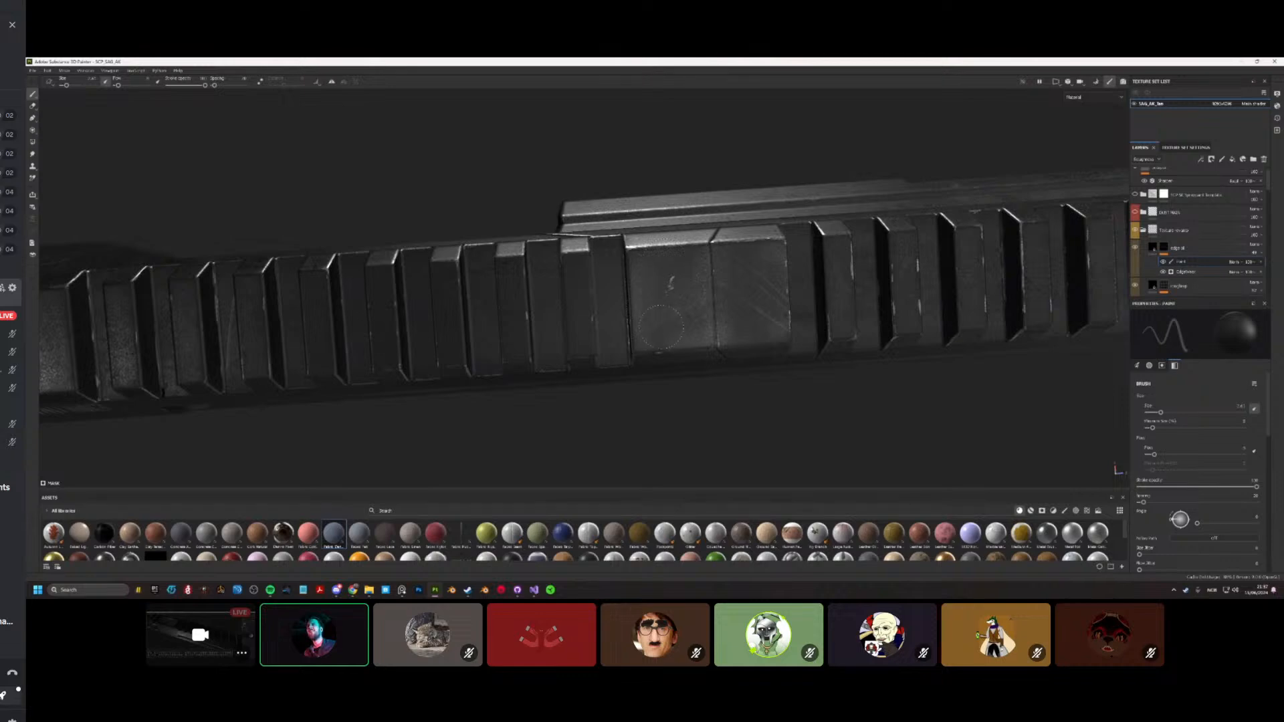
Step: Brush the edge-wear mask on the top surface between the last rail tooth and the rectangular cutout
mouse_move(672, 335)
left_mouse_down("alt")
mouse_move(555, 394)
mouse_move(479, 410)
mouse_move(587, 436)
mouse_move(673, 336)
left_mouse_up("alt")
left_click_drag(570, 282, 693, 301, "alt")
scroll(646, 301, "up", 4)
scroll(702, 302, "up", 6)
mouse_move(705, 303)
right_mouse_down("shift")
mouse_move(645, 309)
mouse_move(672, 305)
right_mouse_up("shift")
key("x")
mouse_move(776, 265)
left_mouse_down("alt")
mouse_move(763, 274)
mouse_move(772, 267)
left_mouse_up("alt")
mouse_move(725, 340)
left_mouse_down("alt")
mouse_move(642, 410)
mouse_move(458, 453)
mouse_move(622, 348)
mouse_move(713, 320)
mouse_move(670, 354)
mouse_move(607, 358)
left_mouse_up("alt")
key("x")
scroll(734, 355, "up", 2)
key("x")
left_click_drag(748, 351, 762, 354)
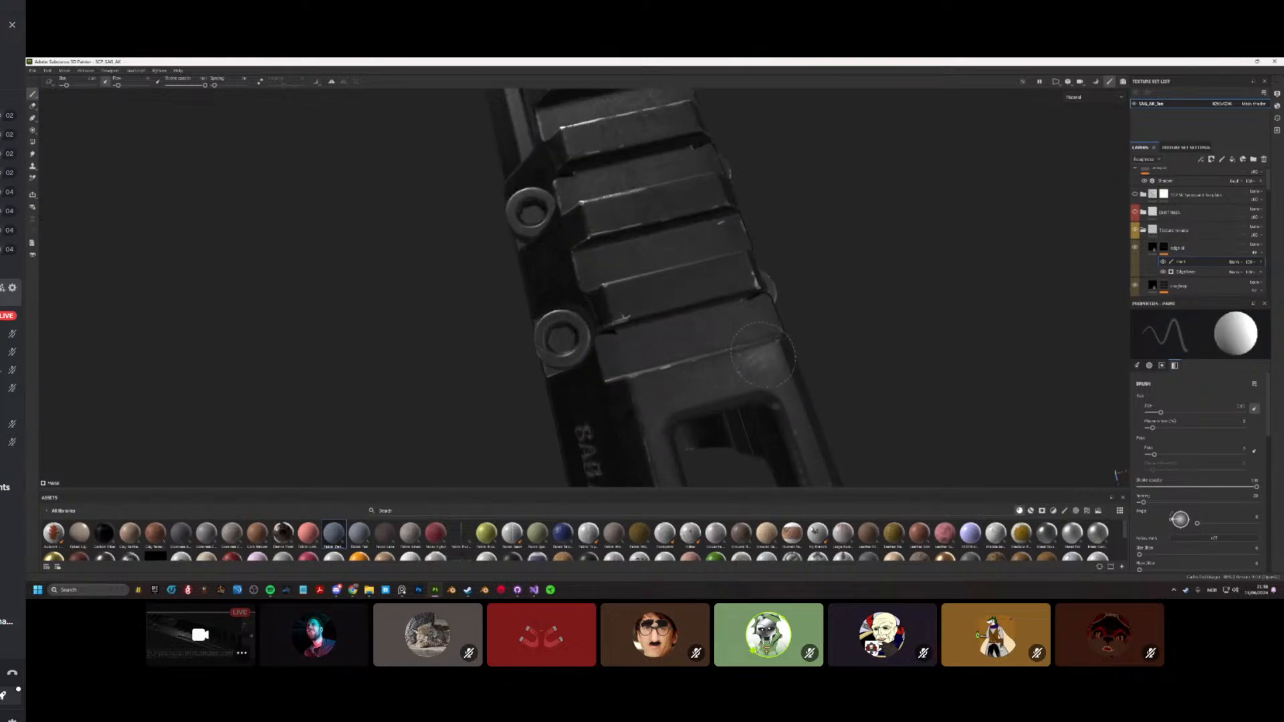
left_click_drag(691, 375, 761, 366)
key("x")
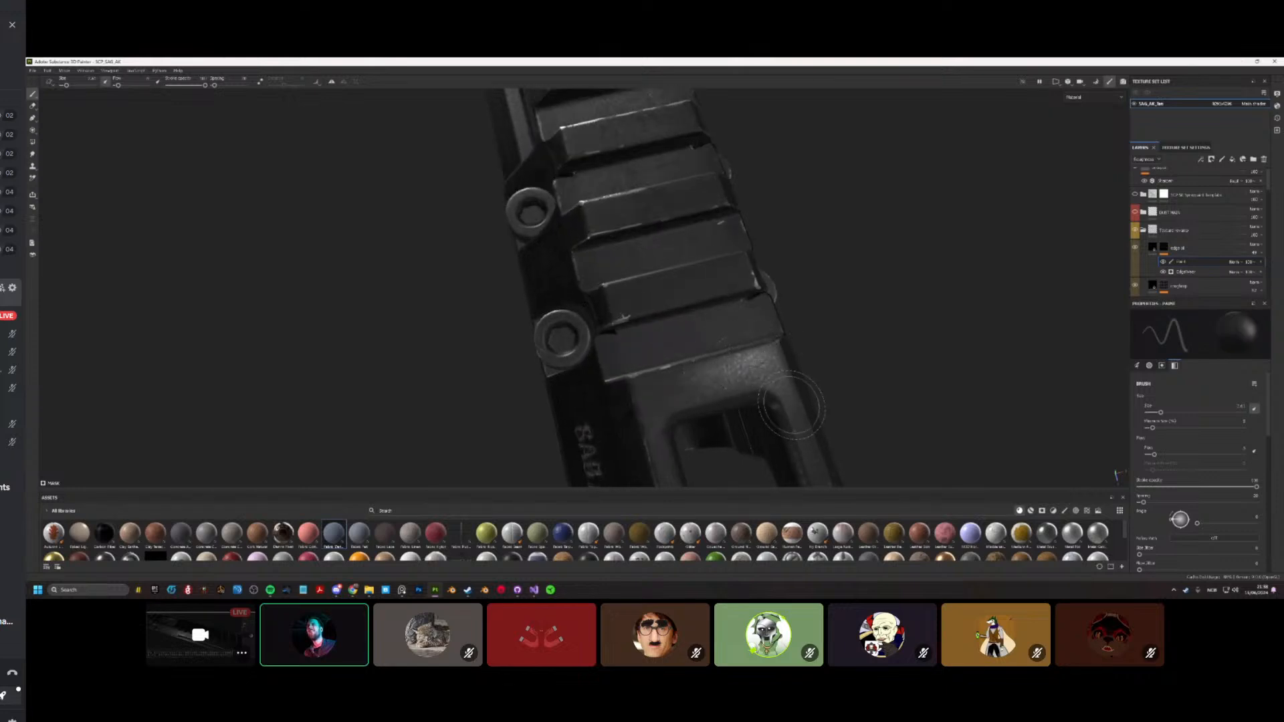
Step: Shrink the brush and refine the edge-wear mask on the cutout's corner and the adjacent rail teeth
right_click_drag(791, 400, 800, 416, "ctrl")
key("x")
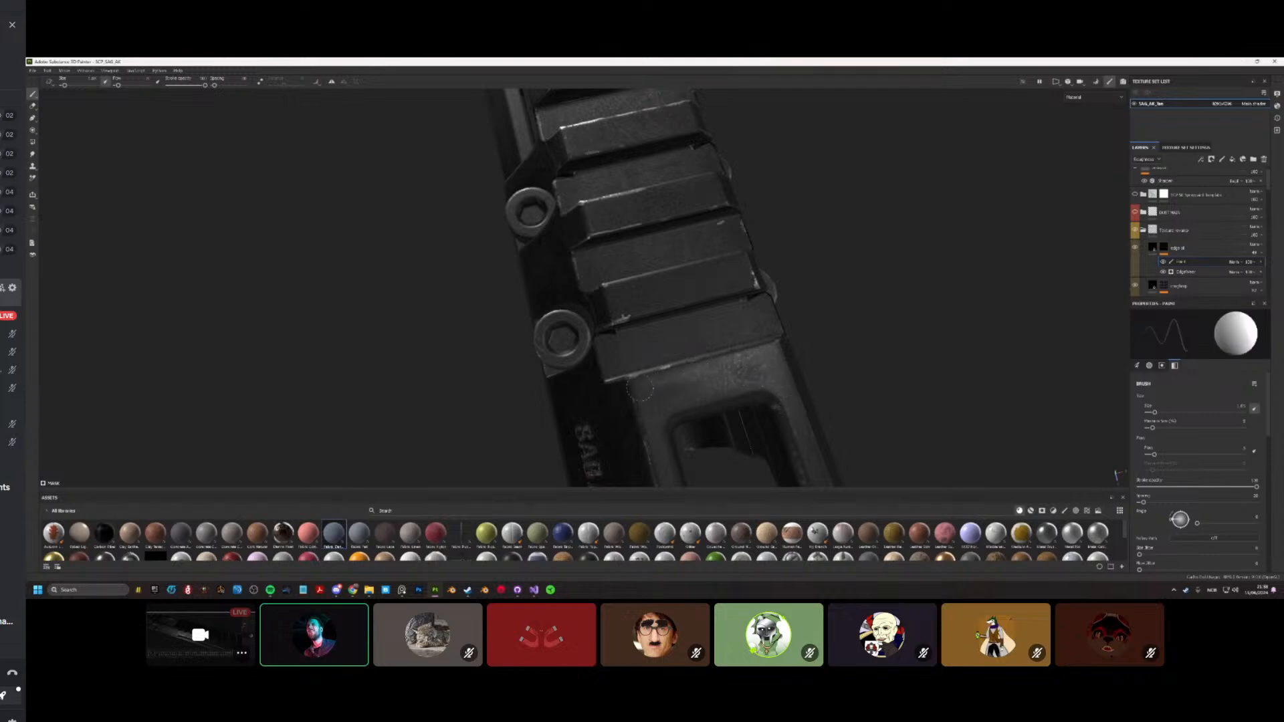
key("x")
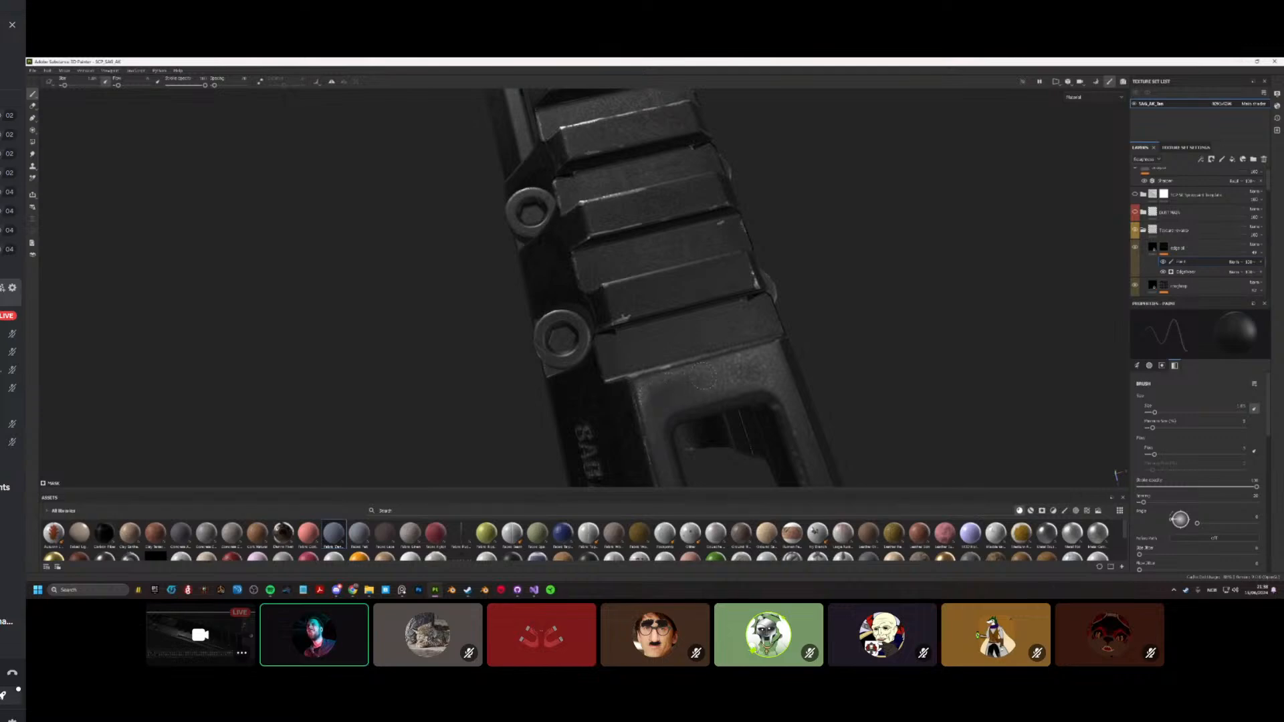
mouse_move(658, 391)
left_mouse_down("alt")
mouse_move(651, 444)
mouse_move(658, 353)
left_mouse_up("alt")
key("x")
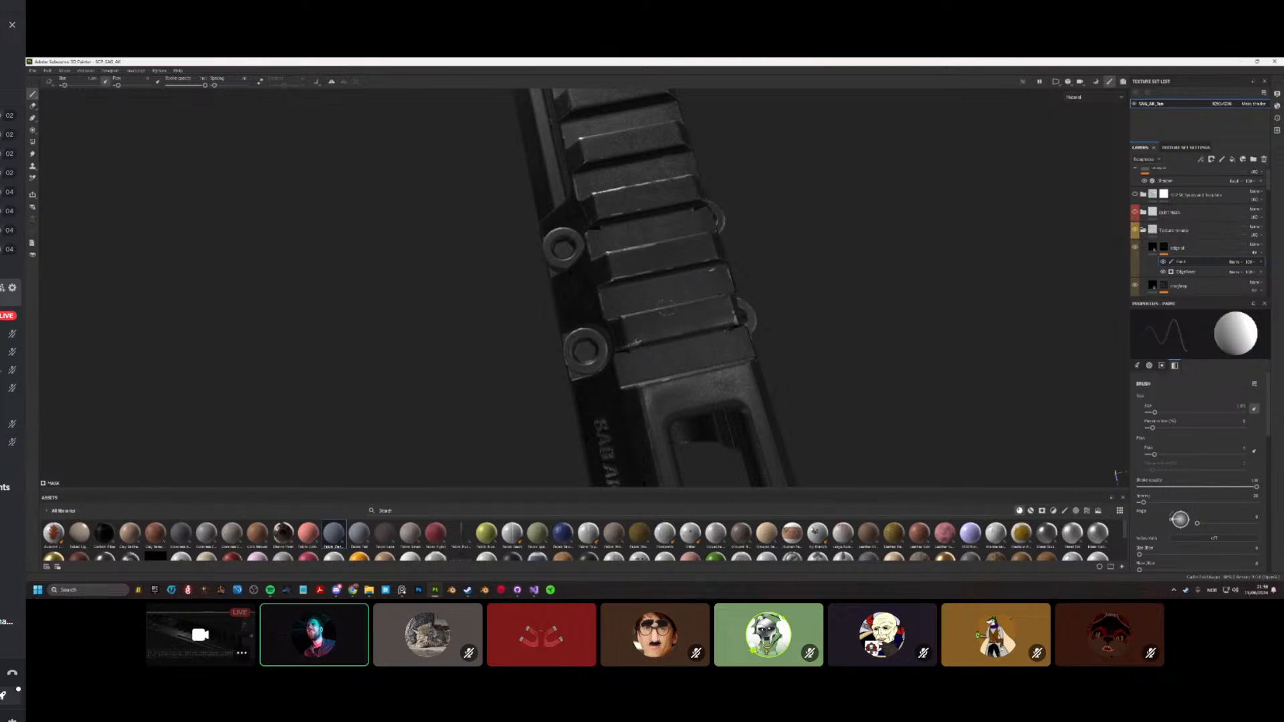
key("x")
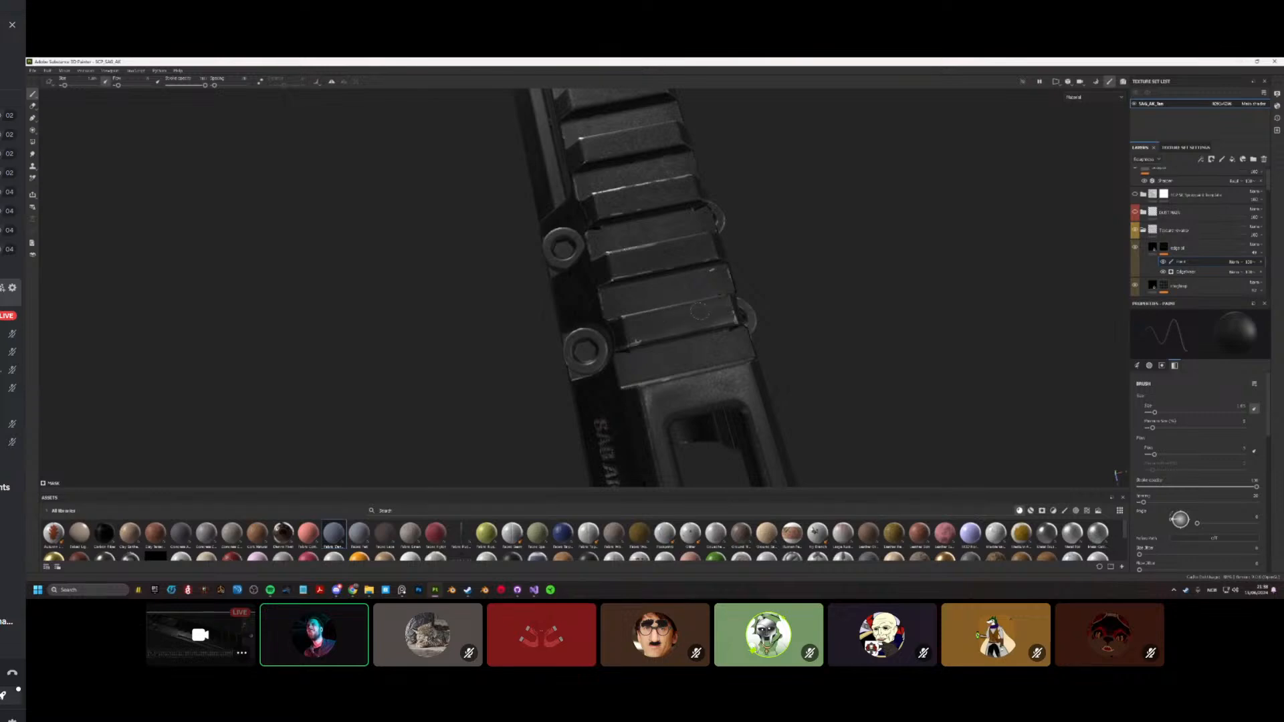
Step: Paint and clean up the edge-wear mask on the top rail teeth between the two pairs of round bolts
mouse_move(676, 307)
left_mouse_down("alt")
mouse_move(636, 330)
mouse_move(654, 308)
mouse_move(656, 339)
left_mouse_up("alt")
scroll(679, 275, "up", 2)
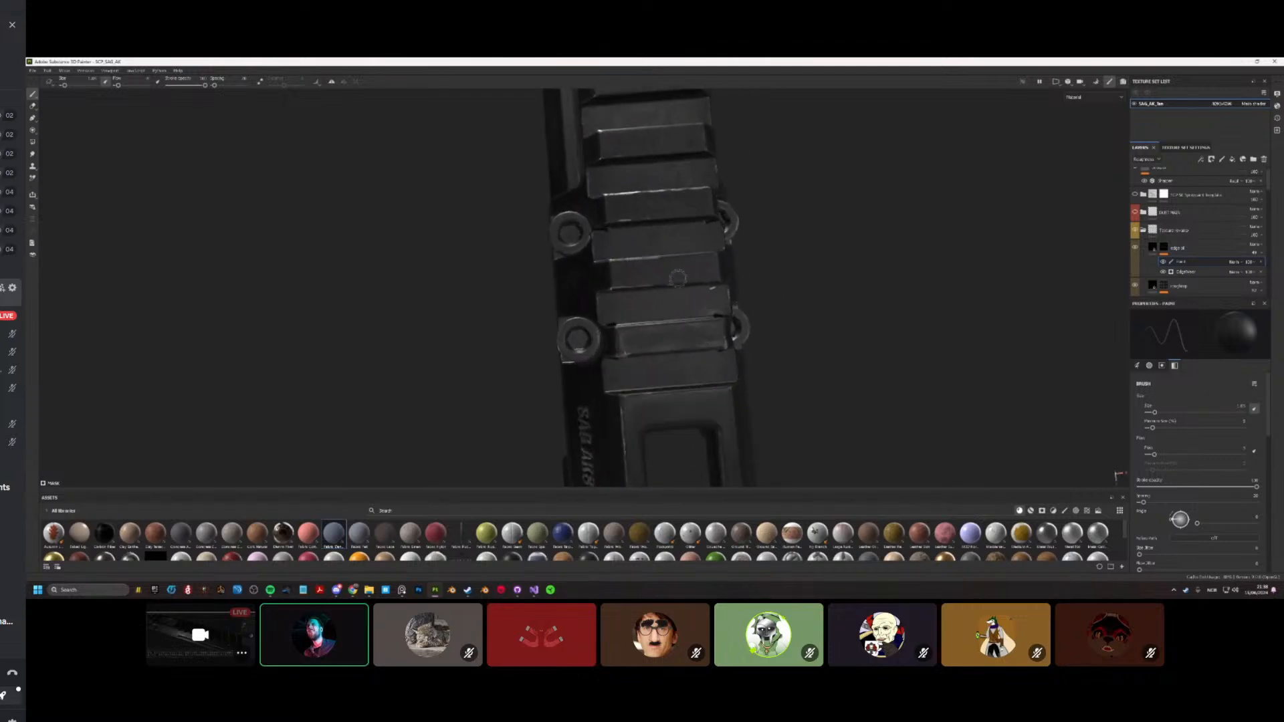
middle_click_drag(679, 278, 673, 309, "alt")
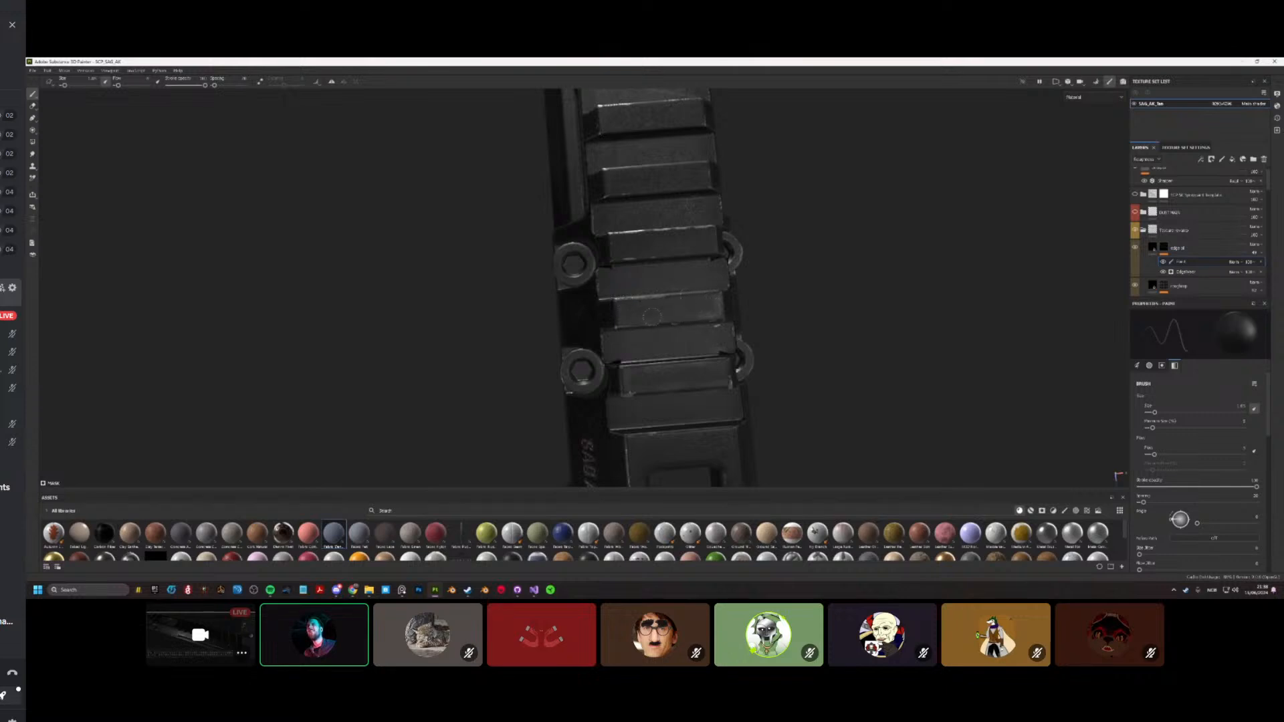
left_click_drag(646, 307, 673, 359, "alt")
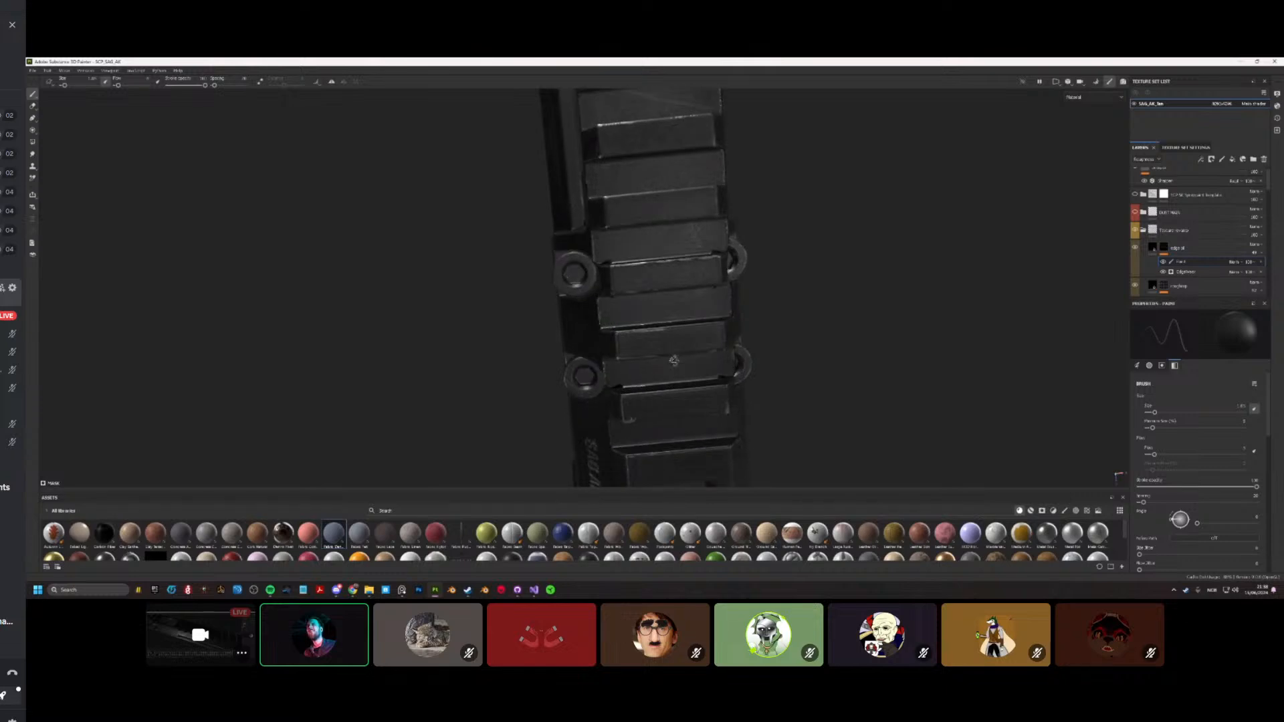
scroll(708, 288, "up", 1)
middle_click_drag(726, 266, 719, 296, "alt")
scroll(719, 296, "up", 2)
key("x")
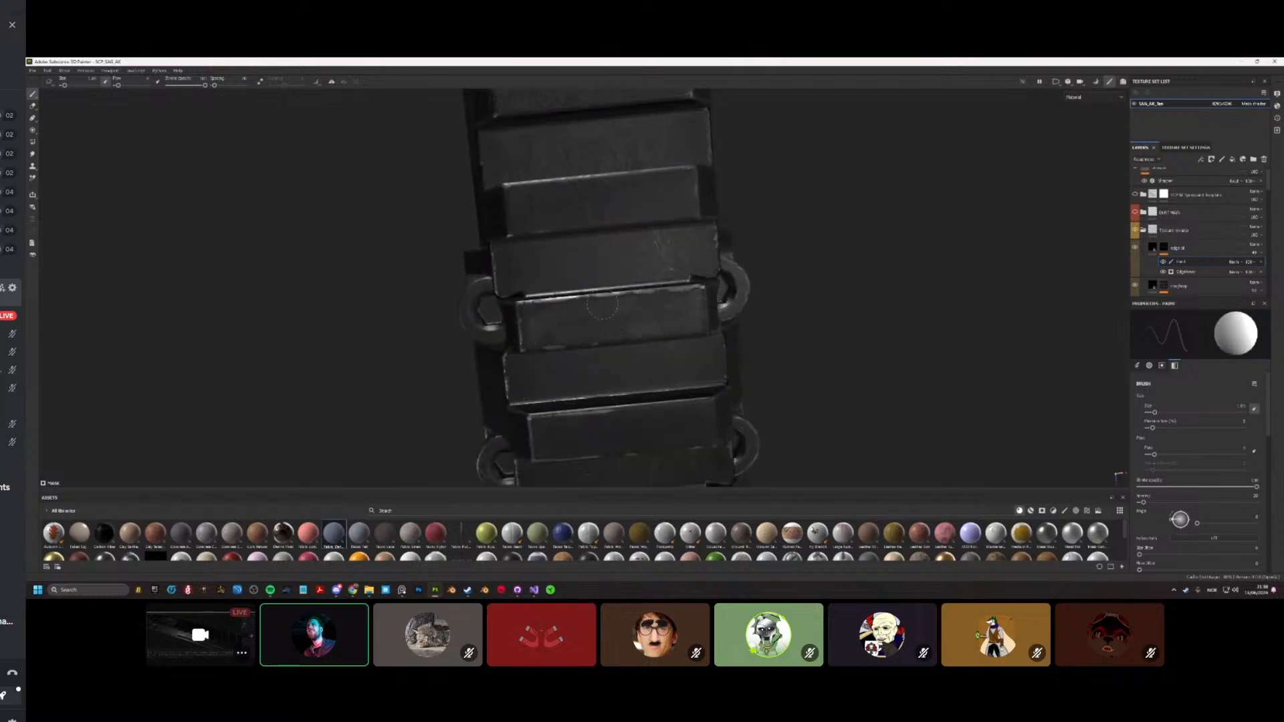
key("x")
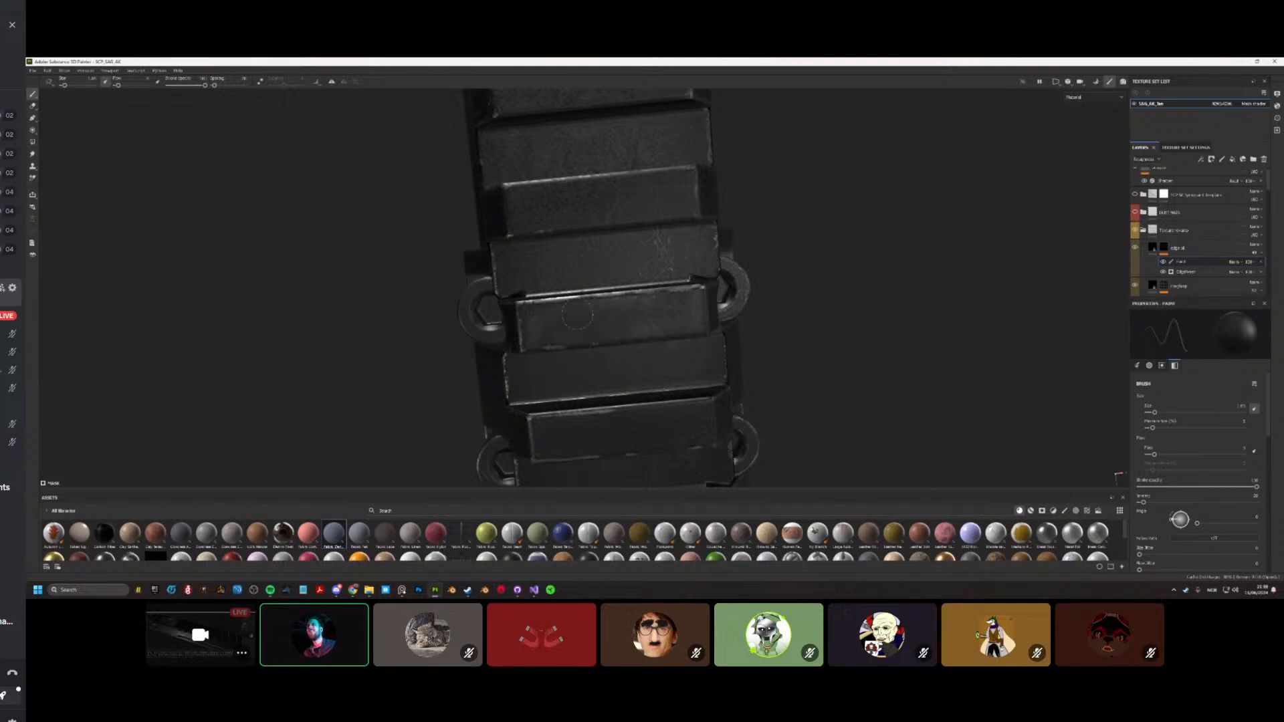
mouse_move(622, 329)
left_mouse_down("alt")
mouse_move(645, 303)
mouse_move(628, 381)
mouse_move(632, 365)
mouse_move(595, 378)
left_mouse_up("alt")
scroll(645, 304, "down", 3)
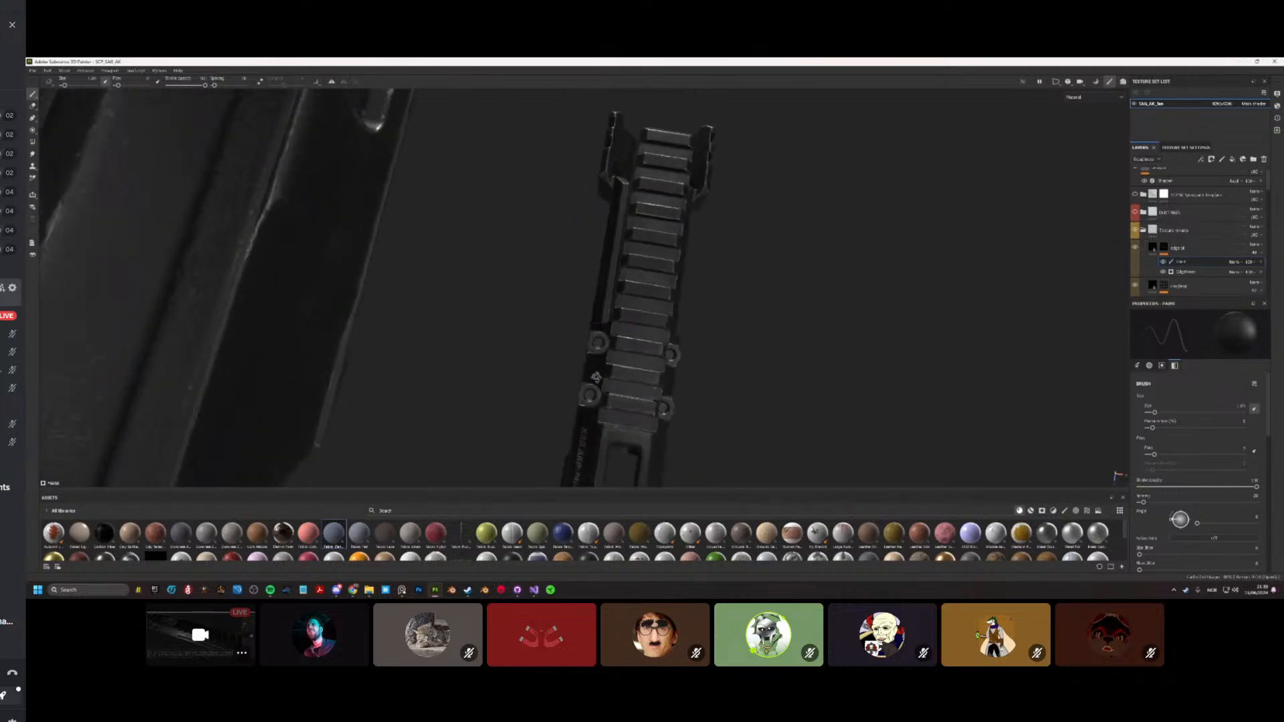
Step: Brush the edge-wear mask on the middle top rail teeth between the round bolts and the rail's open end
scroll(595, 378, "up", 5)
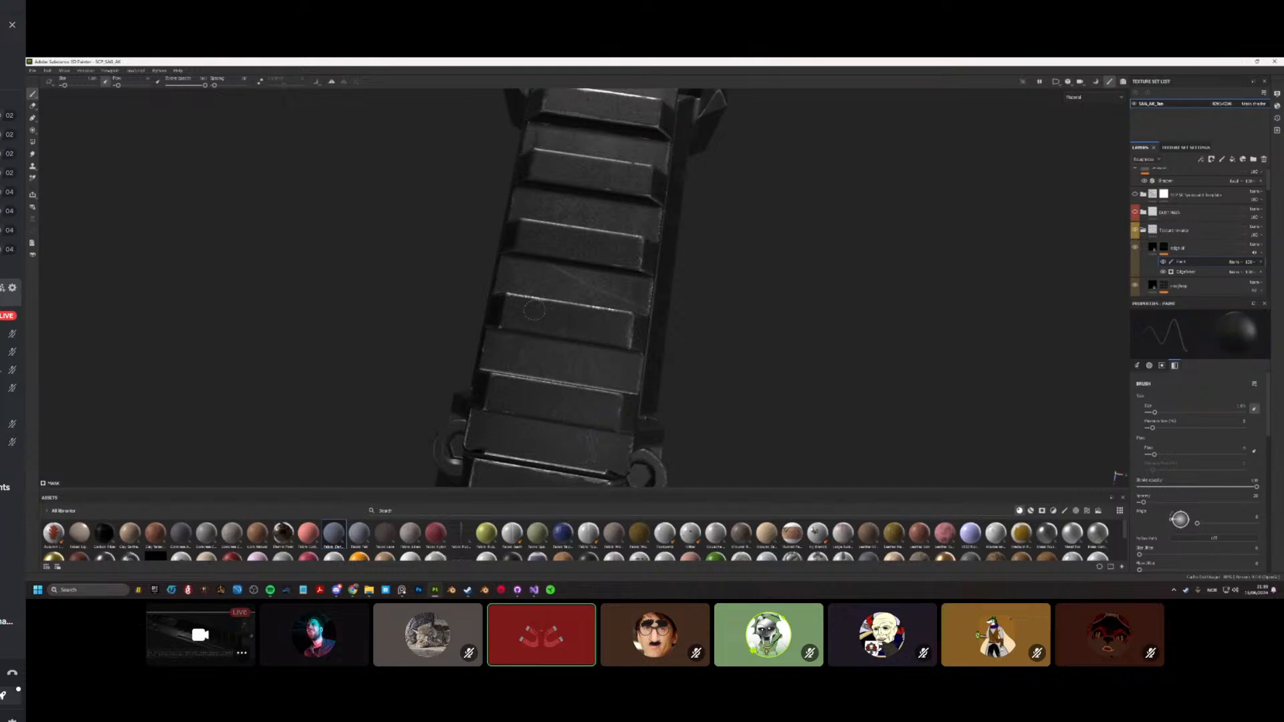
mouse_move(534, 310)
left_mouse_down("alt")
mouse_move(720, 321)
mouse_move(533, 298)
left_mouse_up("alt")
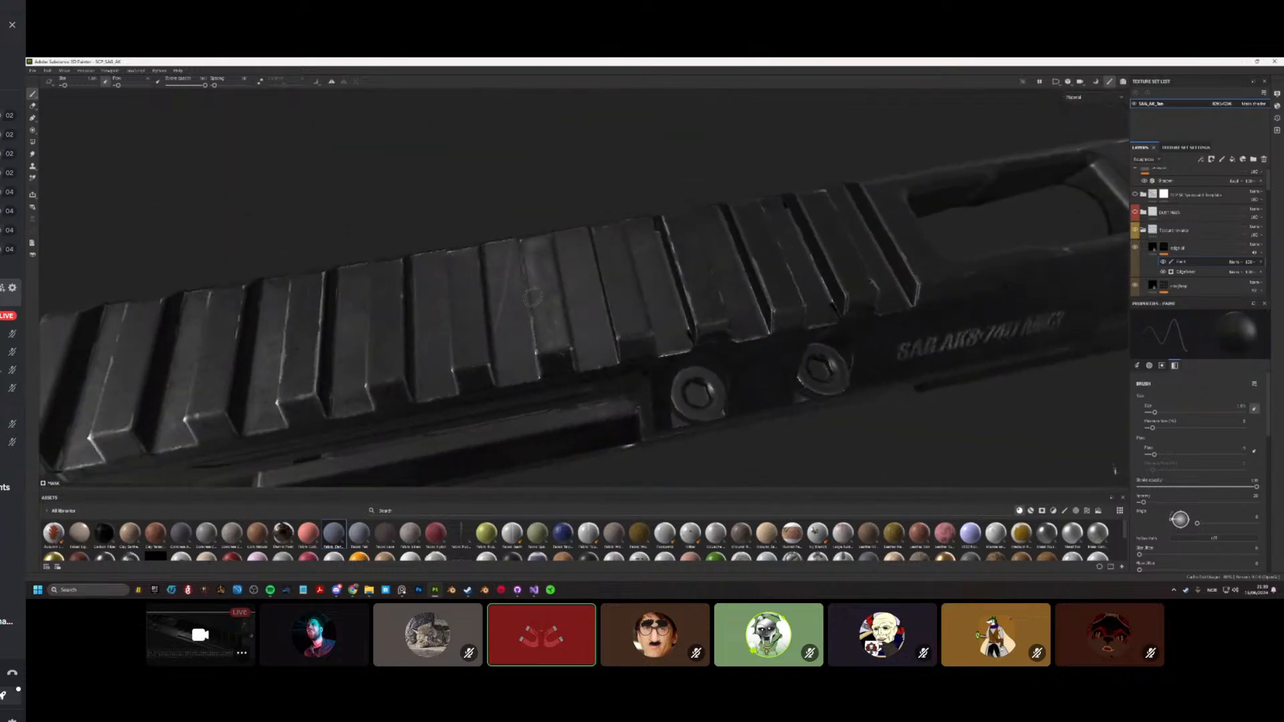
left_click_drag(539, 246, 583, 350, "alt")
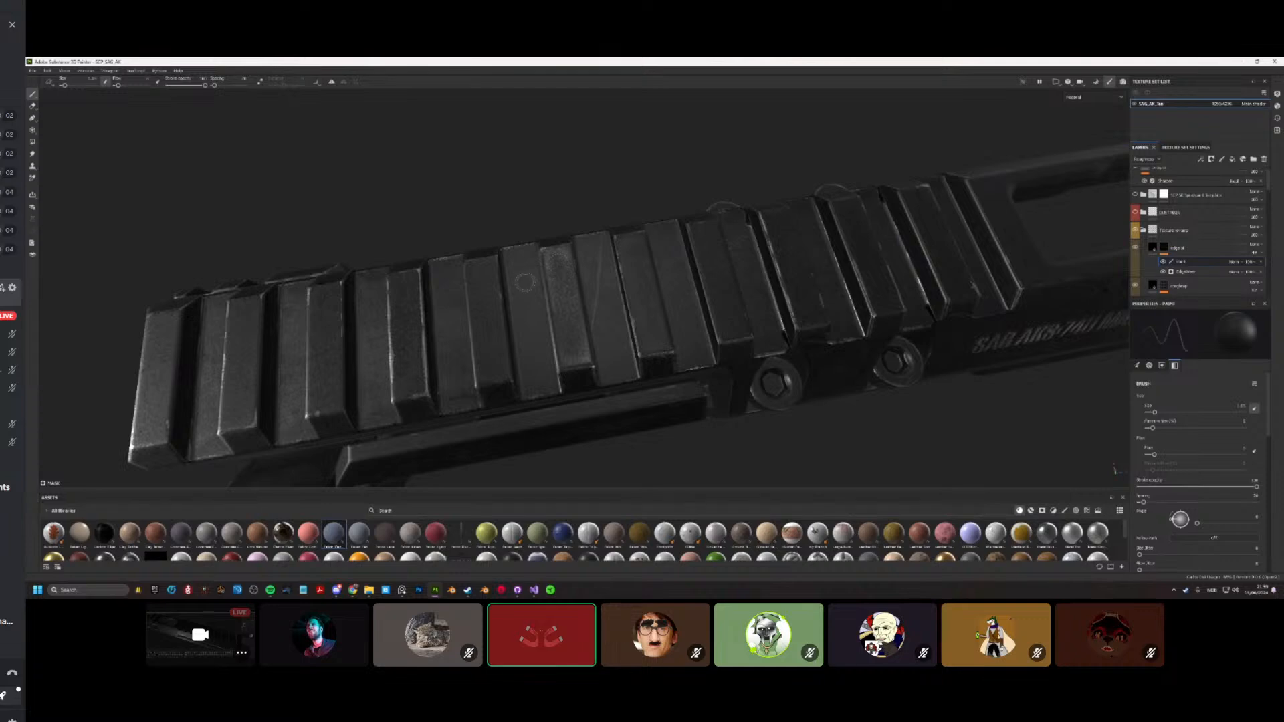
left_click_drag(525, 283, 541, 351, "alt")
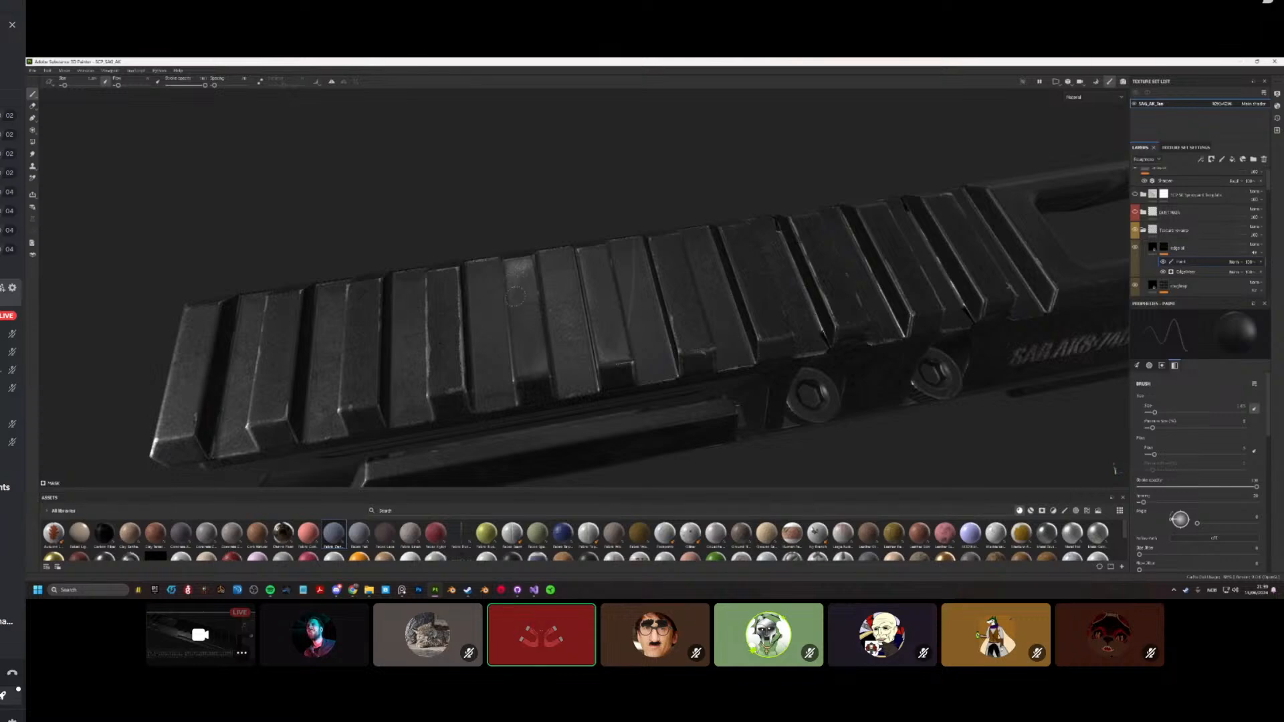
left_click_drag(516, 303, 507, 328, "alt")
right_click_drag(507, 328, 578, 338, "alt")
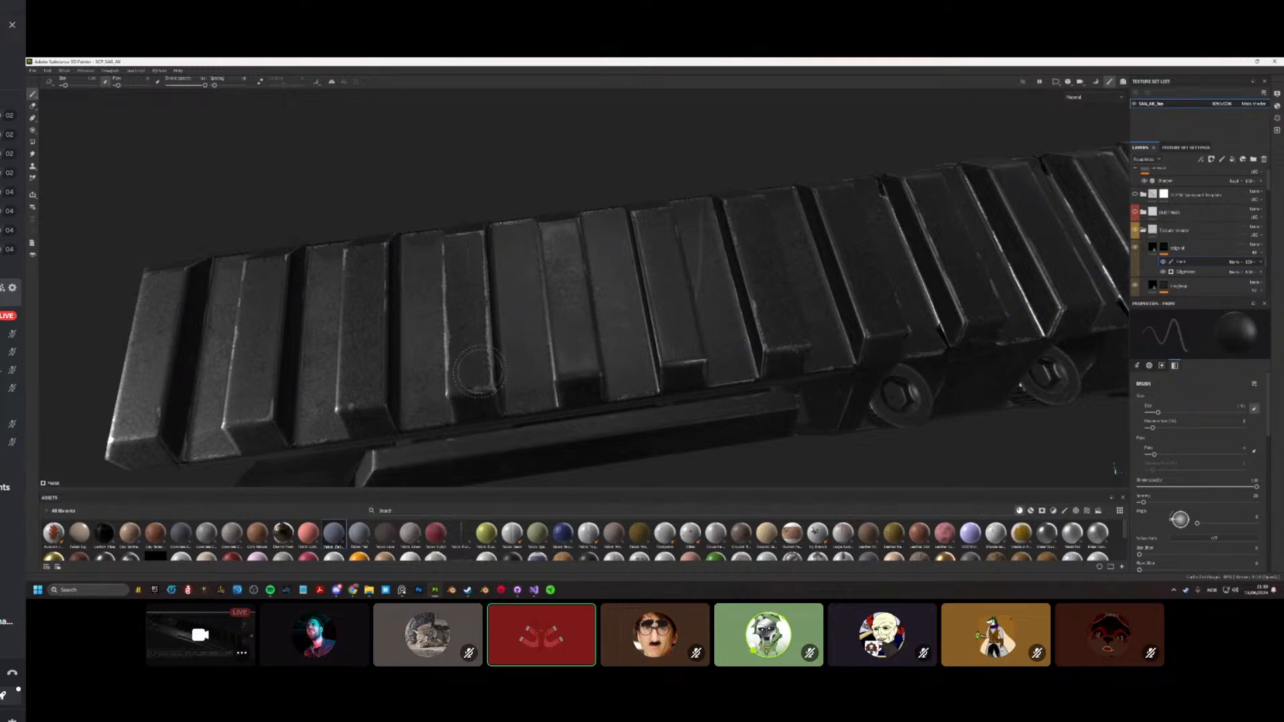
left_click_drag(477, 372, 603, 398, "alt")
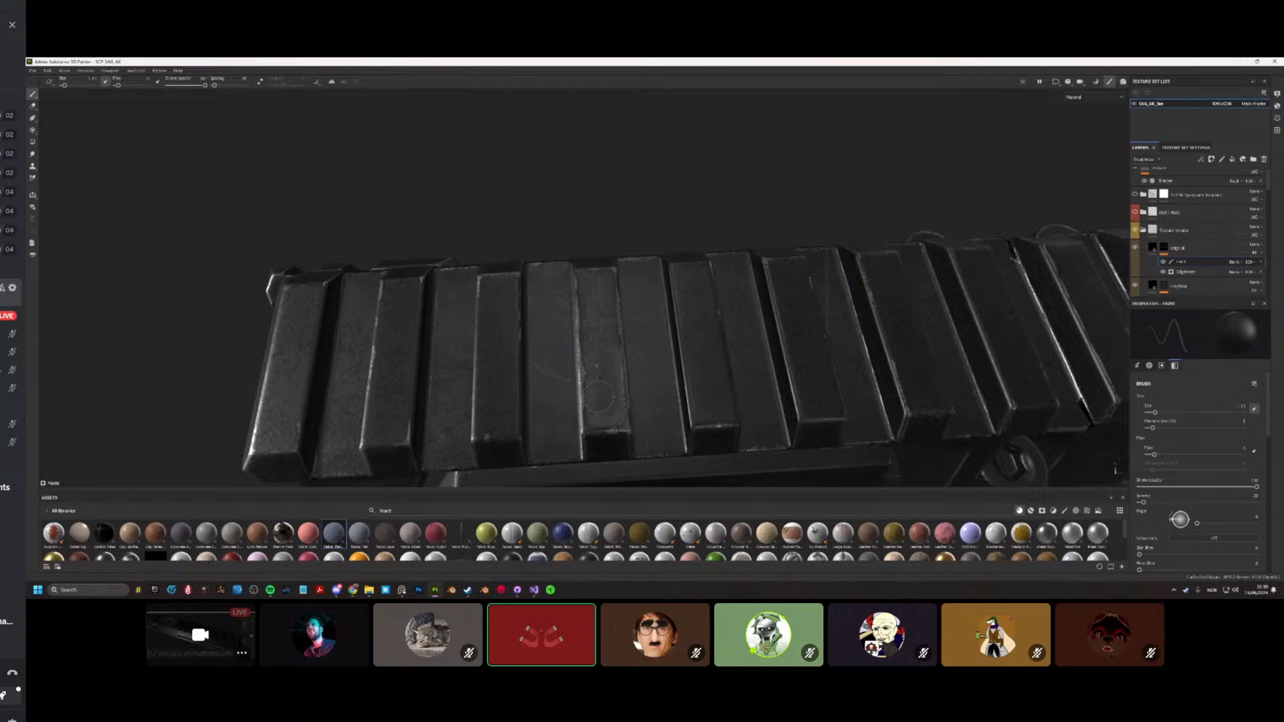
mouse_move(597, 355)
left_mouse_down("alt")
mouse_move(663, 380)
mouse_move(572, 400)
mouse_move(579, 442)
left_mouse_up("alt")
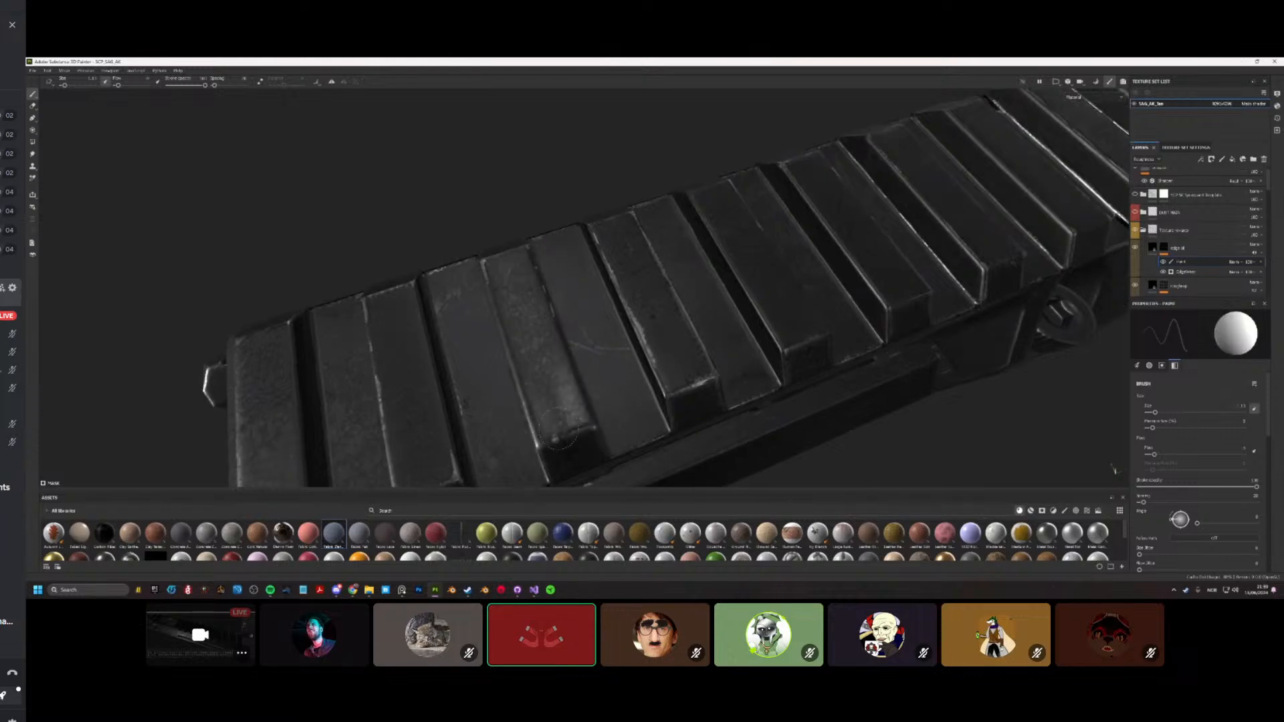
Step: Paint and clean up the edge-wear mask on the rail tooth and gap near the rail's open end, alternating black and white
key("x")
mouse_move(563, 388)
left_mouse_down("alt")
mouse_move(534, 293)
mouse_move(538, 365)
left_mouse_up("alt")
key("x")
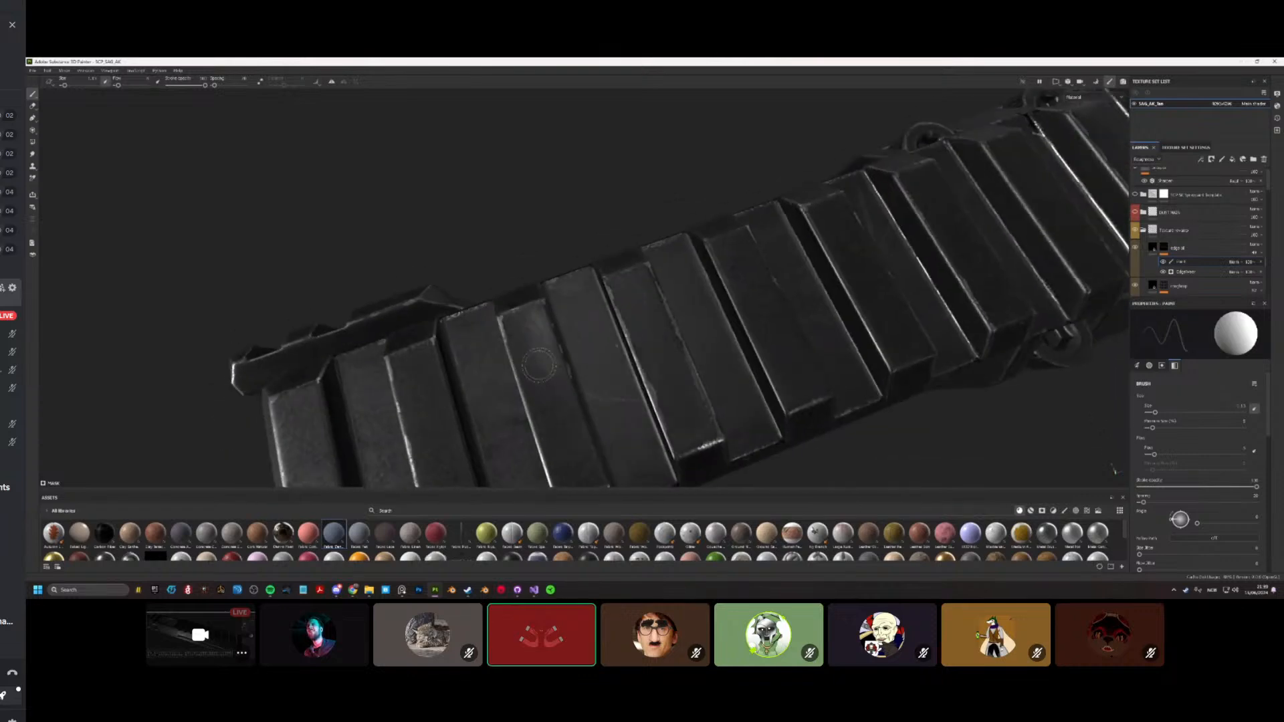
key("x")
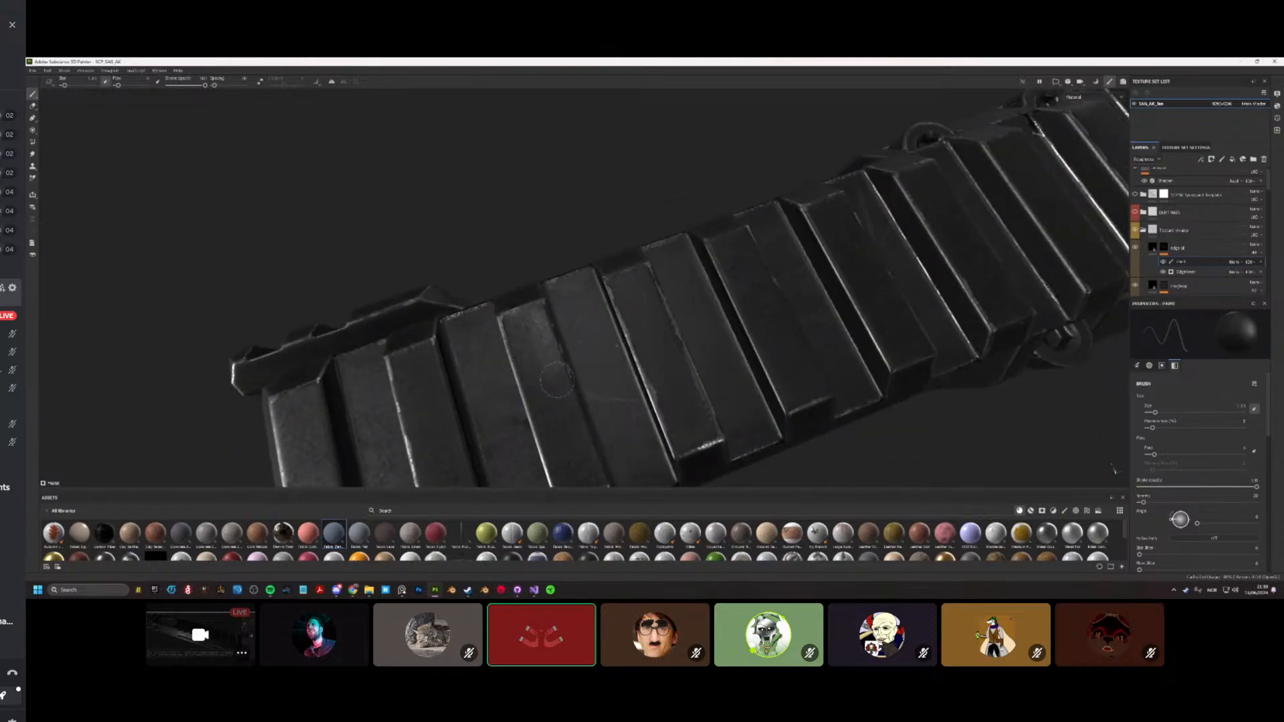
left_click_drag(527, 354, 559, 363, "alt")
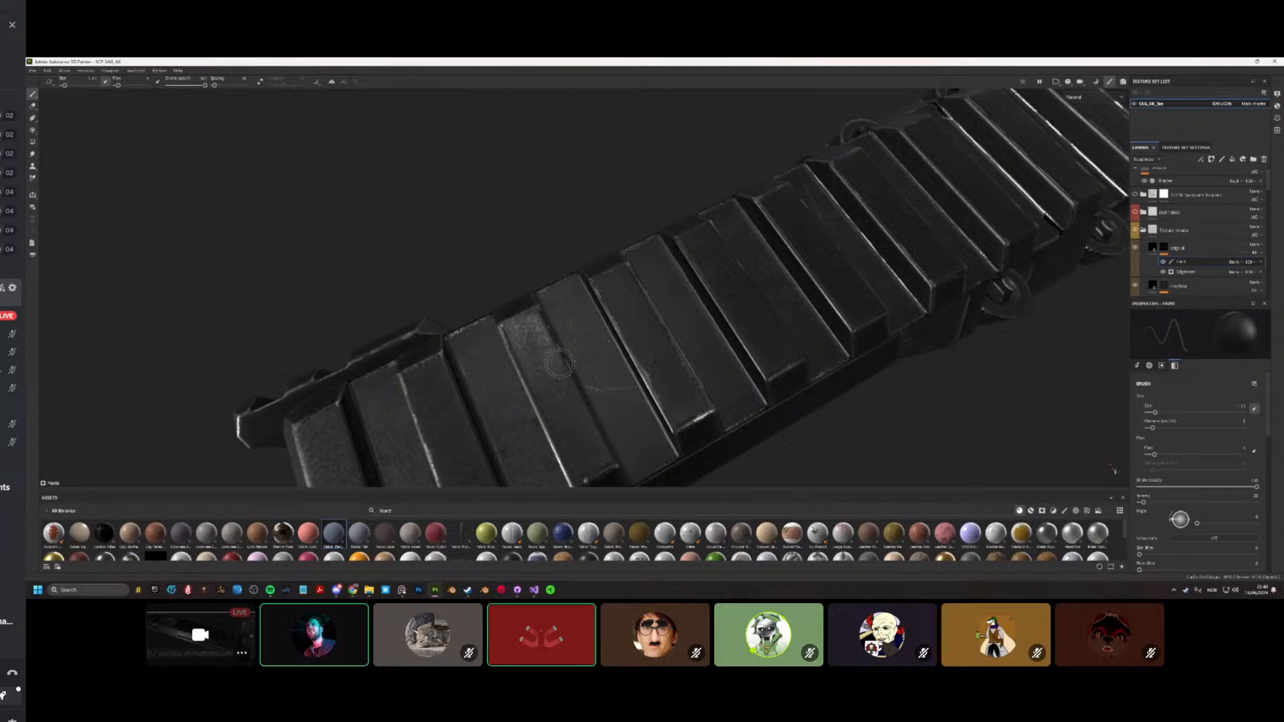
left_click_drag(559, 363, 599, 472, "alt")
key("x")
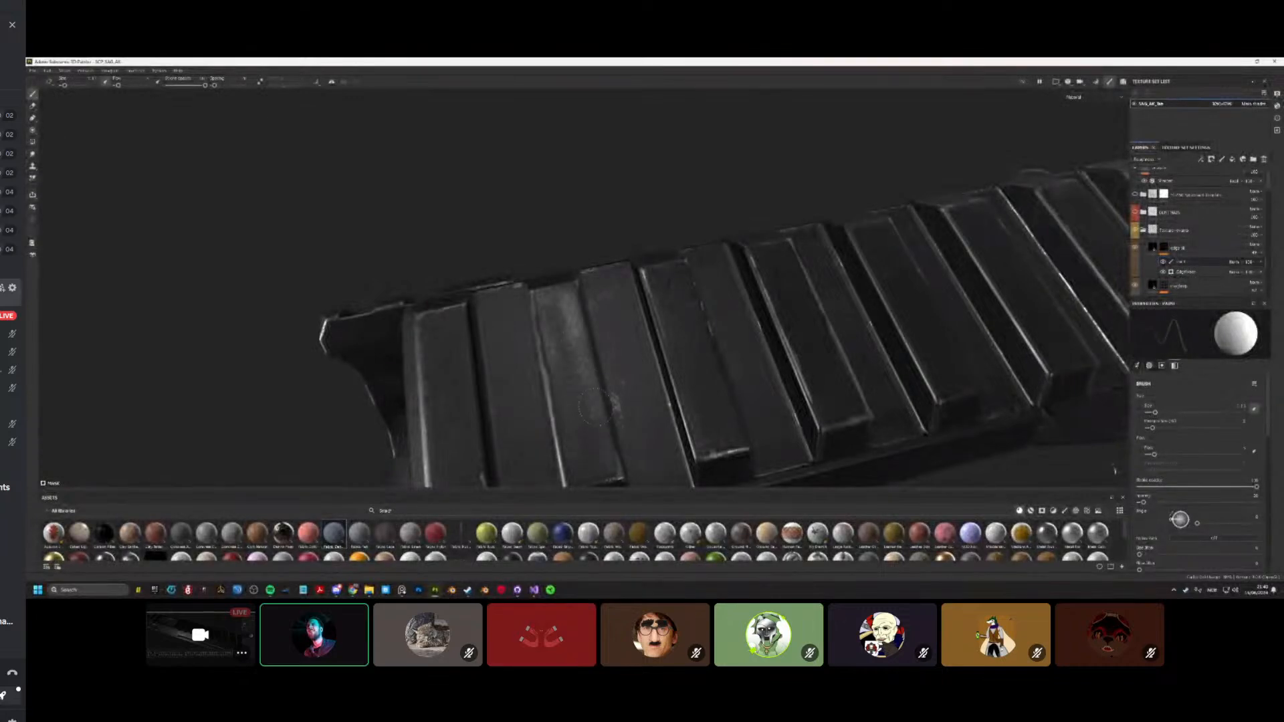
key("x")
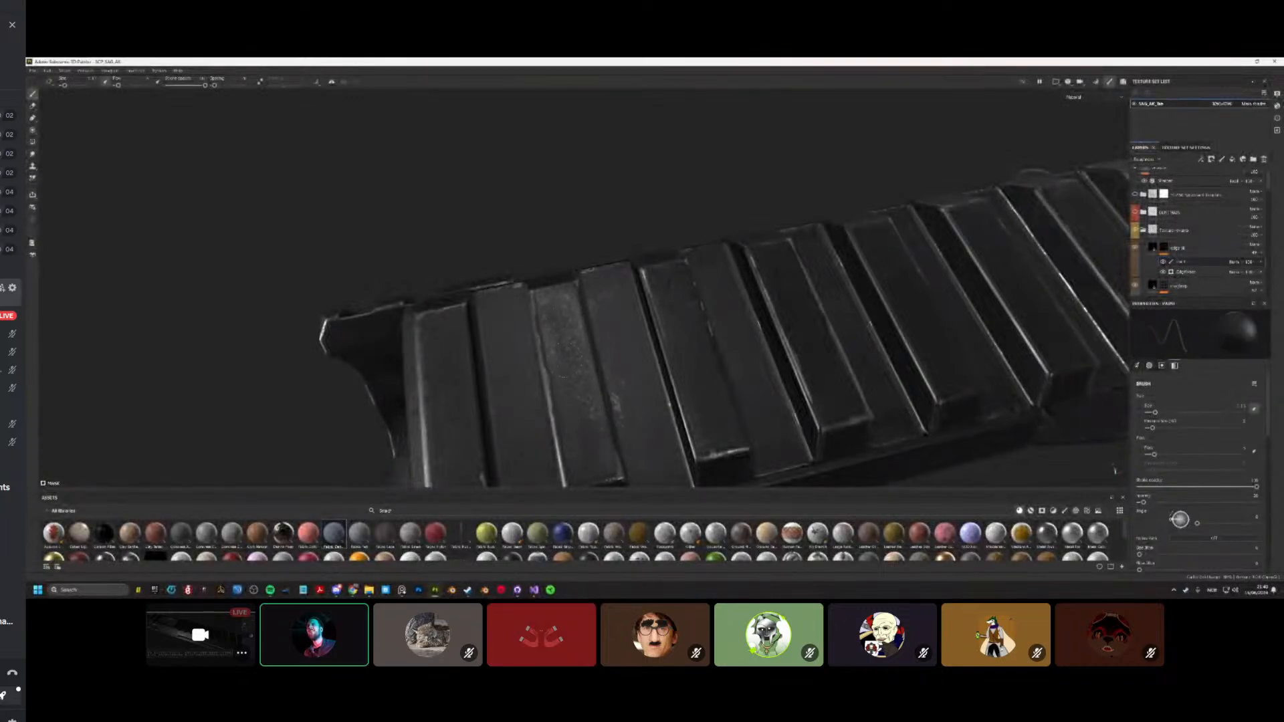
Step: Touch up the edge-wear mask on the final rail tooth and adjacent gap at the rail's open end
left_click_drag(565, 371, 567, 425, "alt")
key("x")
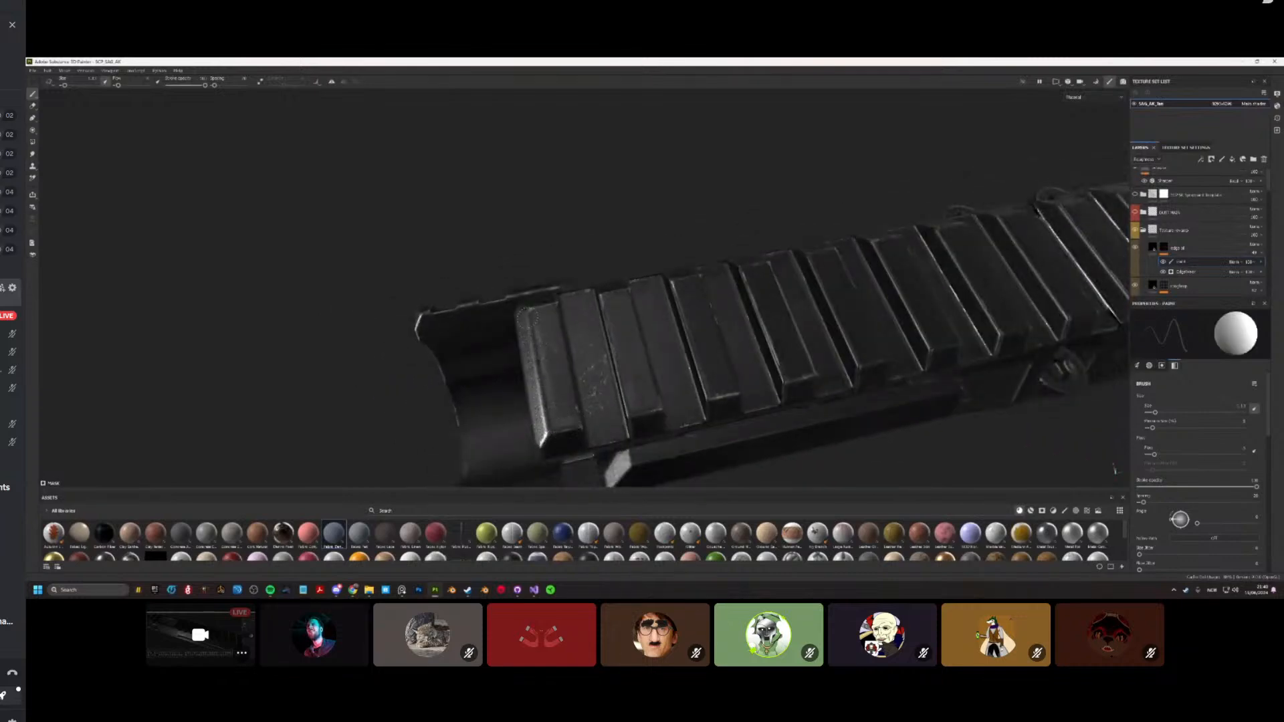
key("x")
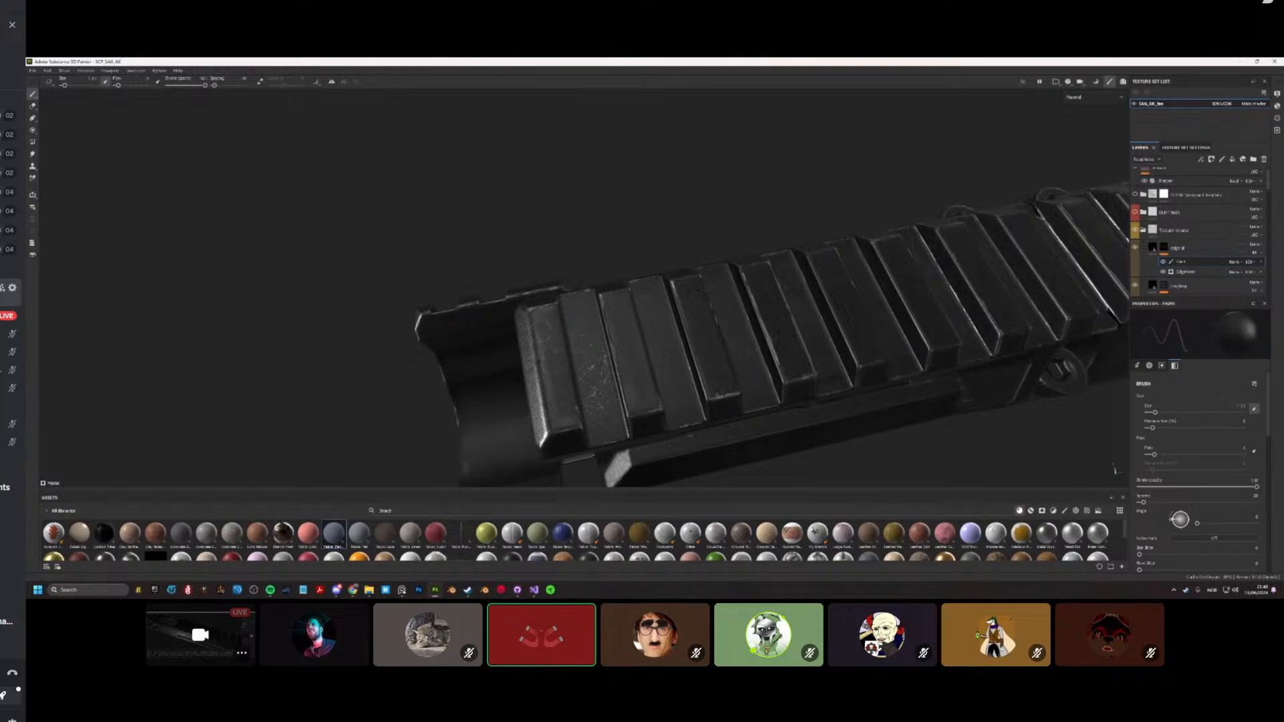
Step: Adjust the brush and refine the edge-wear mask on the rail's end face above the round bore, softening its scratches
left_click_drag(572, 420, 692, 339, "alt")
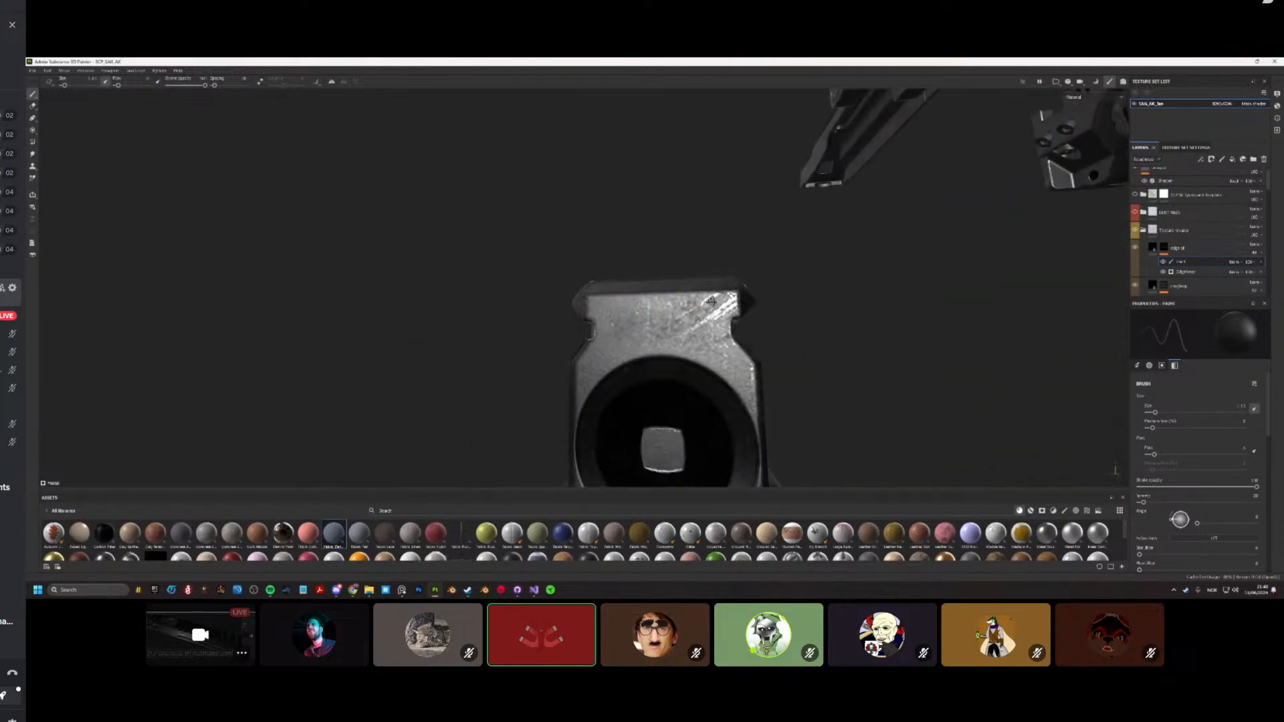
mouse_move(693, 339)
right_mouse_down("shift")
mouse_move(719, 338)
mouse_move(697, 337)
right_mouse_up("shift")
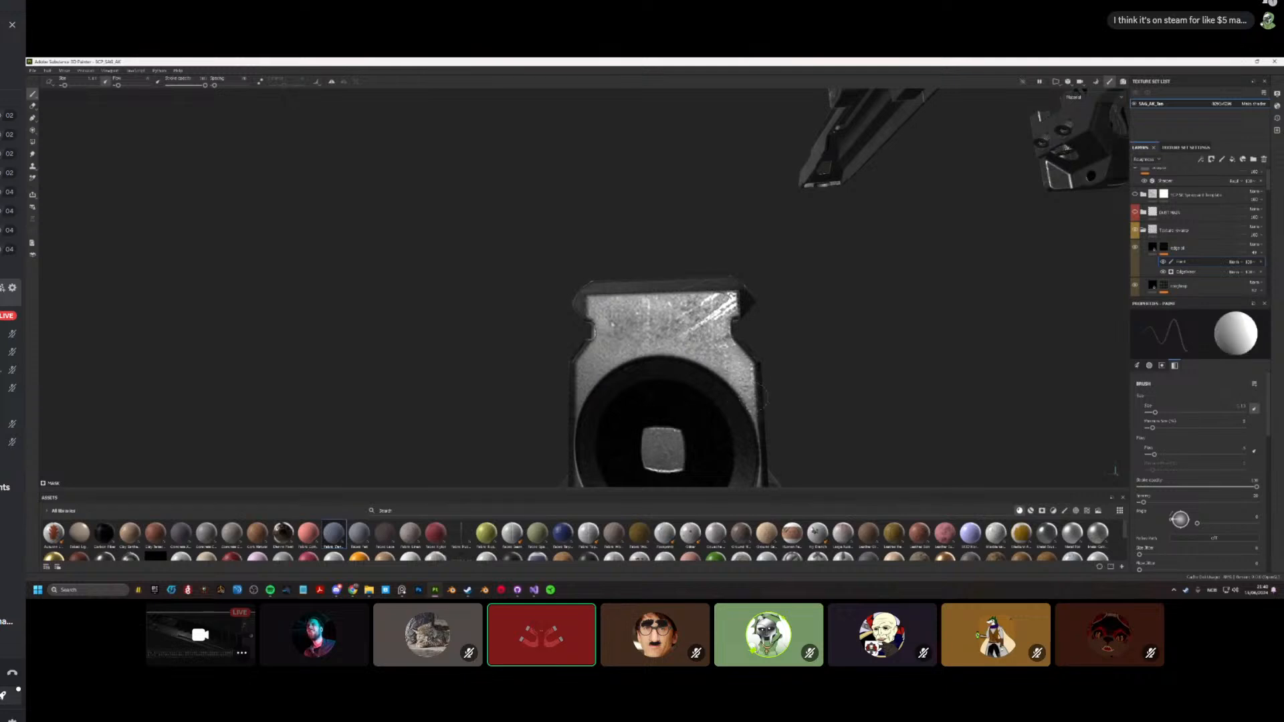
left_click_drag(739, 369, 667, 395, "alt")
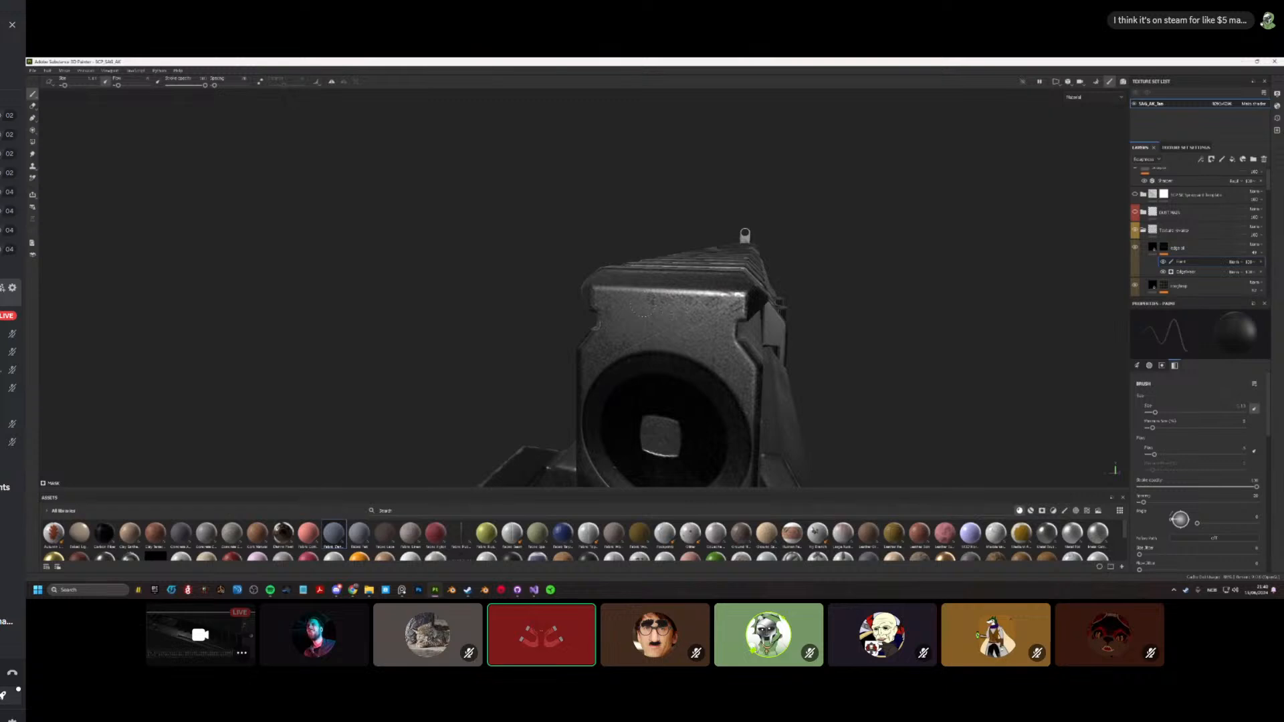
left_click_drag(643, 305, 725, 289, "alt")
scroll(615, 319, "down", 4)
scroll(725, 289, "up", 2)
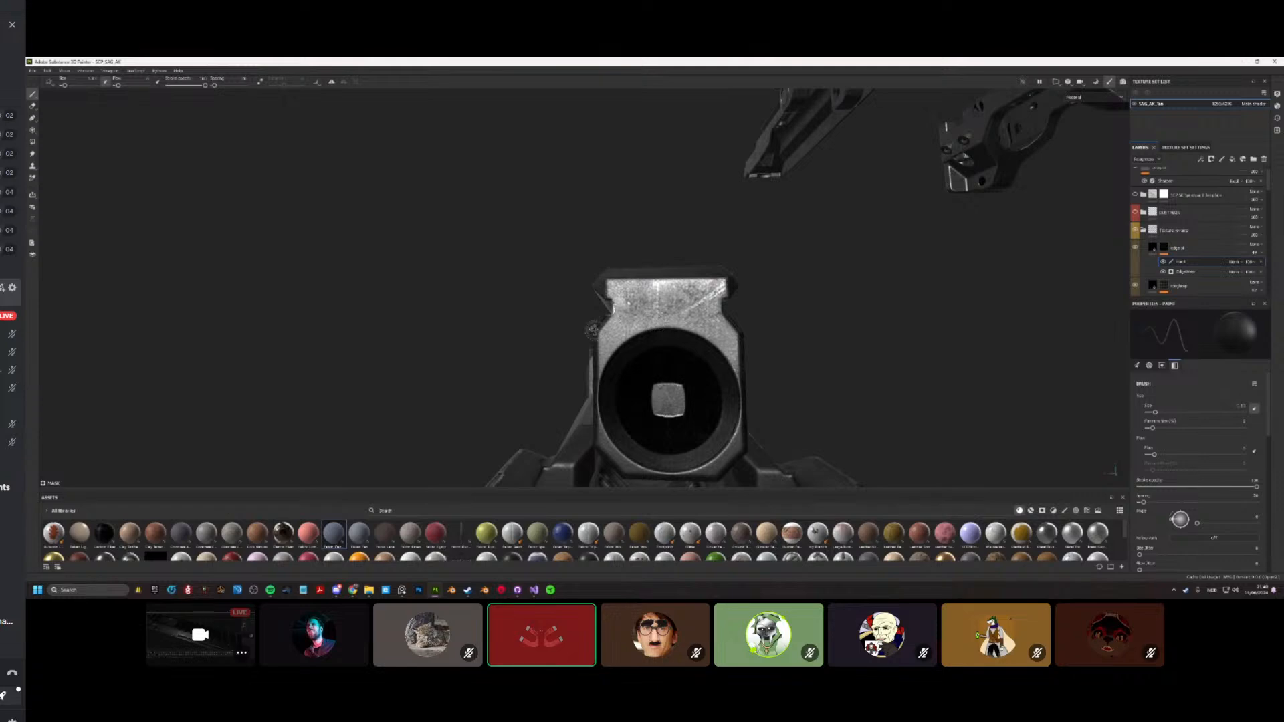
left_click_drag(592, 330, 622, 325, "alt")
key("x")
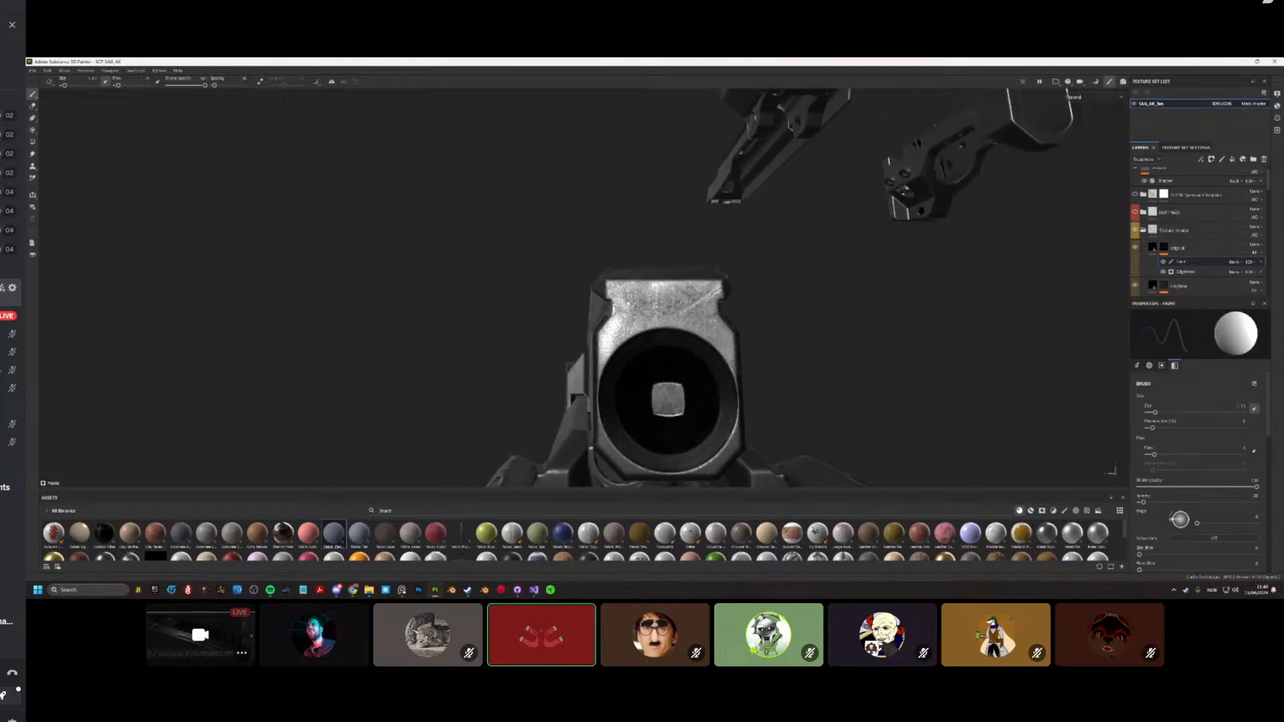
key("x")
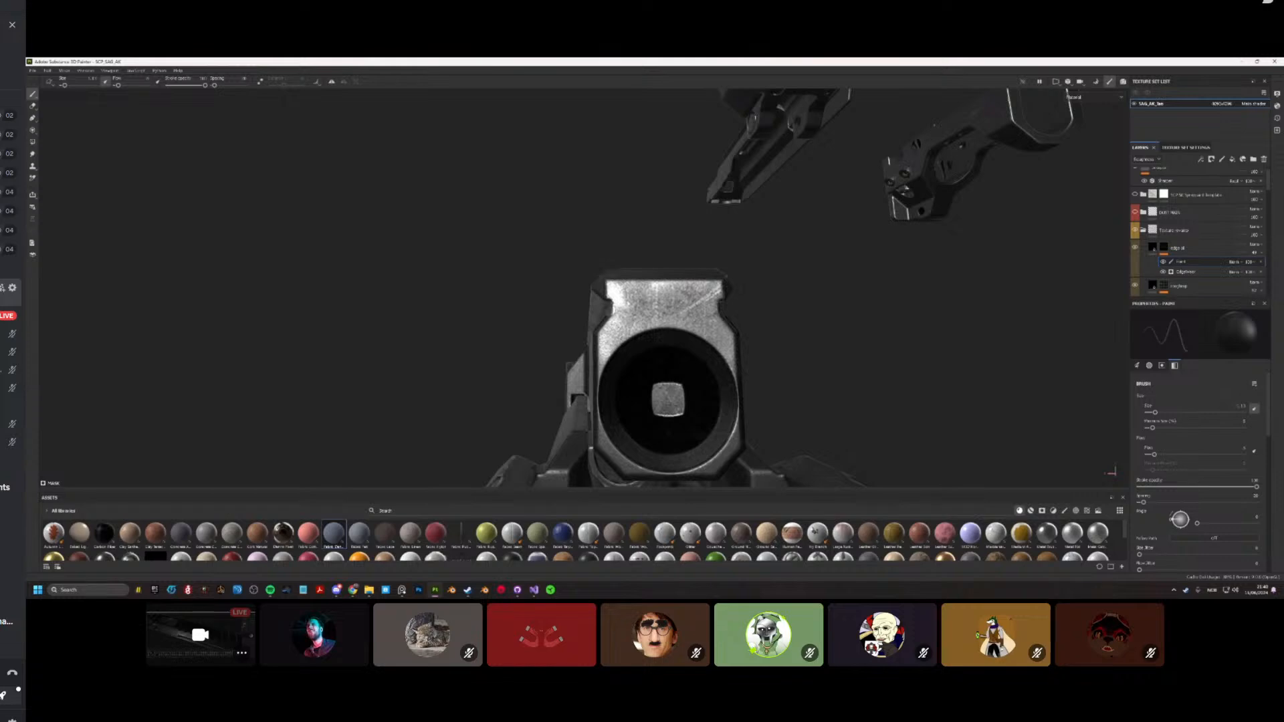
Step: Paint the edge-wear mask along the end block with the rectangular opening and on the slotted rail section's side
mouse_move(617, 350)
left_mouse_down("alt")
mouse_move(642, 322)
mouse_move(626, 328)
left_mouse_up("alt")
scroll(635, 325, "up", 5)
left_click_drag(683, 204, 893, 313, "alt")
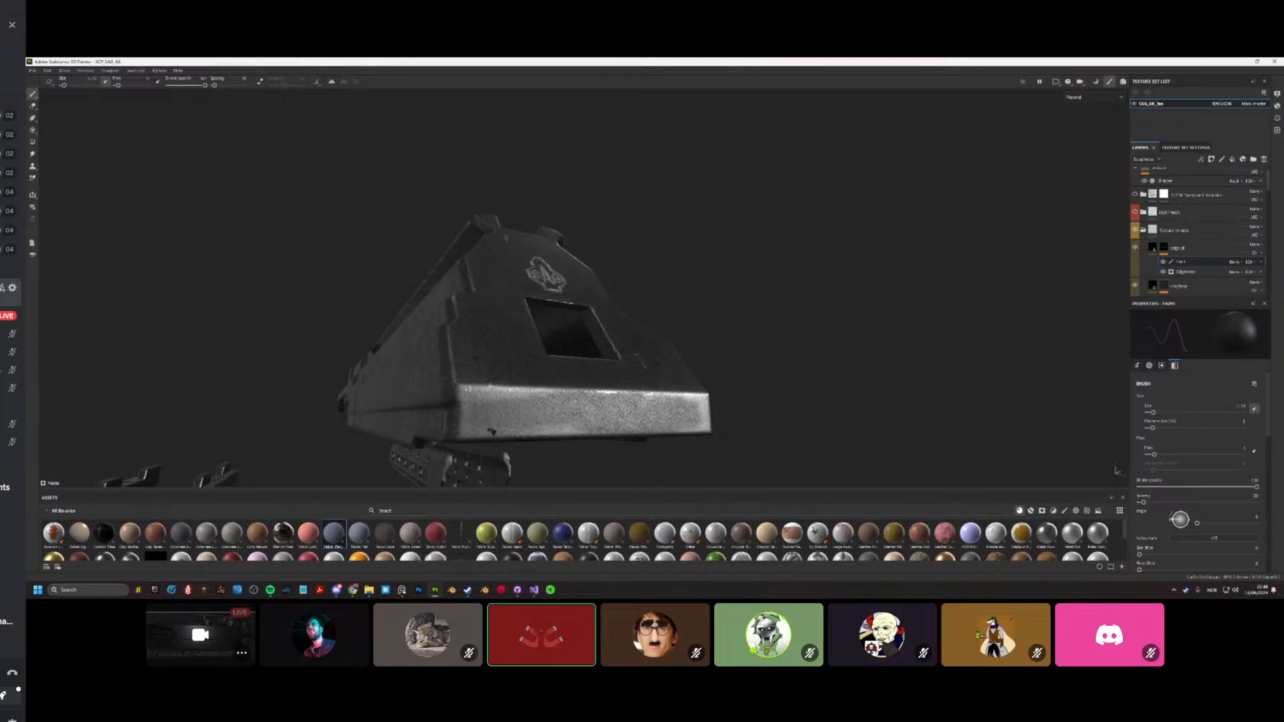
left_click_drag(492, 431, 676, 305, "alt")
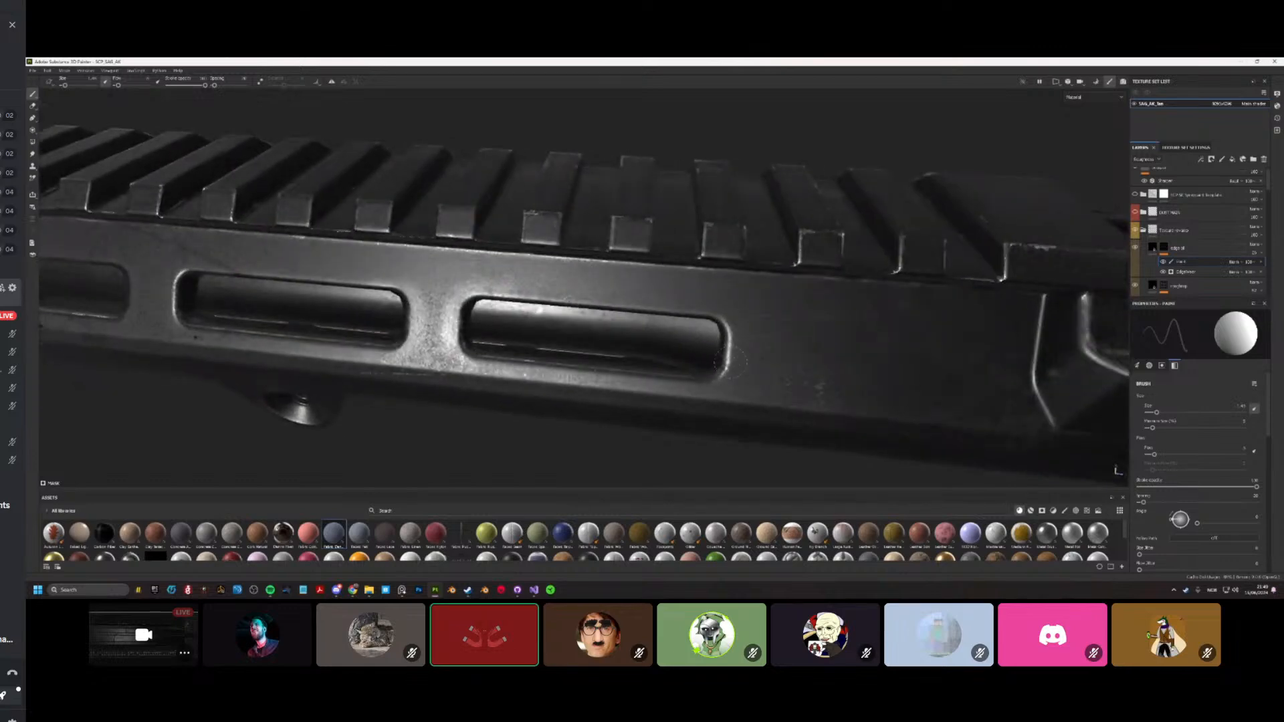
left_click_drag(582, 288, 539, 326, "alt")
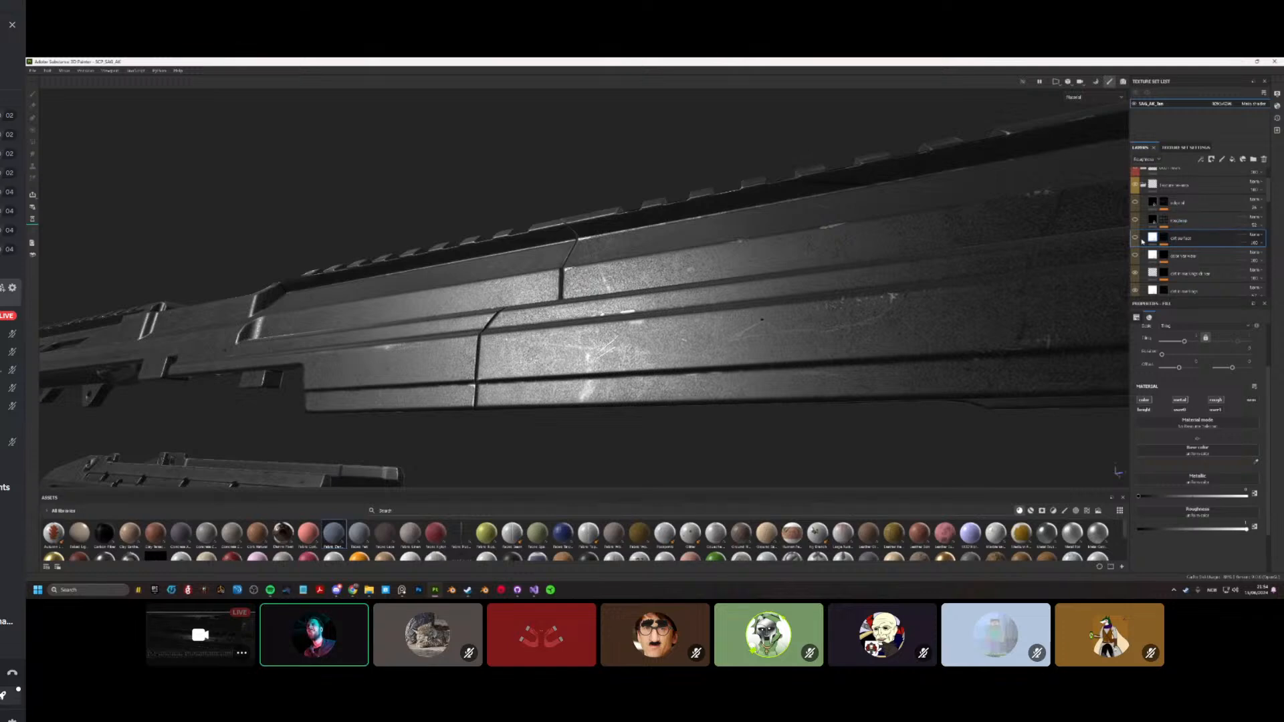
Step: Save the project and check the selected fill layer's visibility and isolated mask on the model
key("ctrl+s")
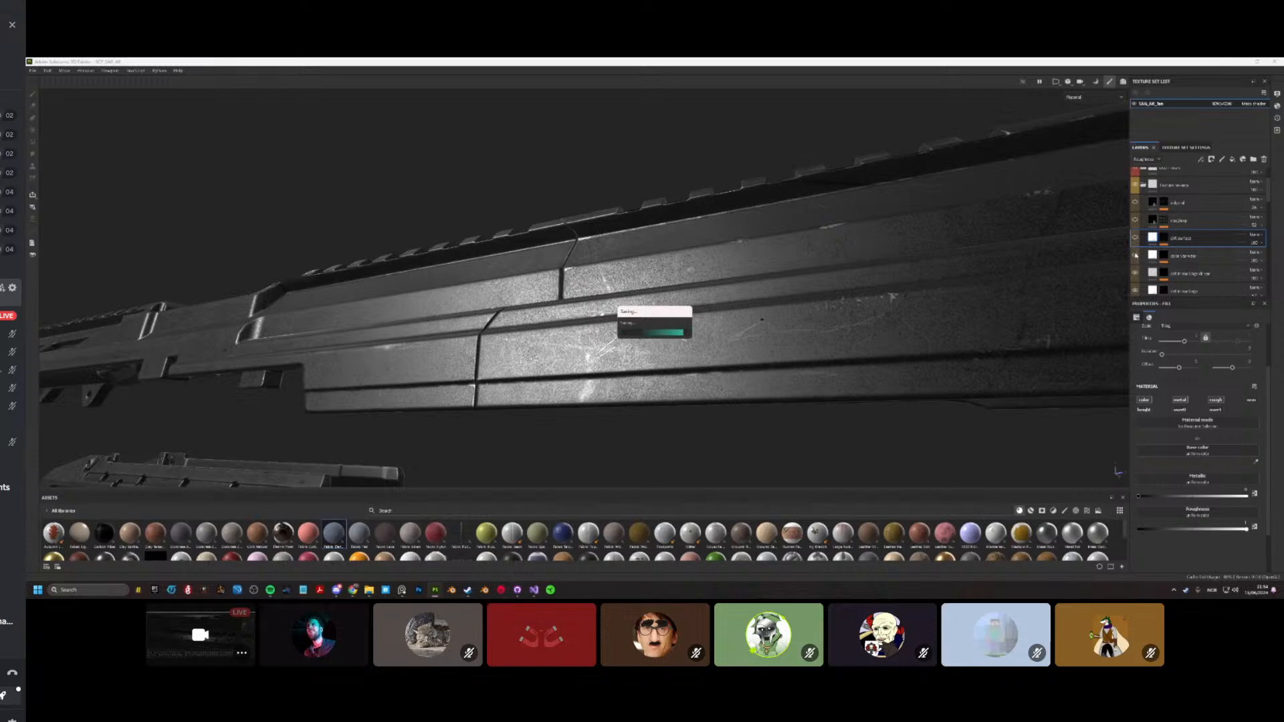
left_click(1135, 239)
left_click_drag(703, 314, 612, 319, "alt")
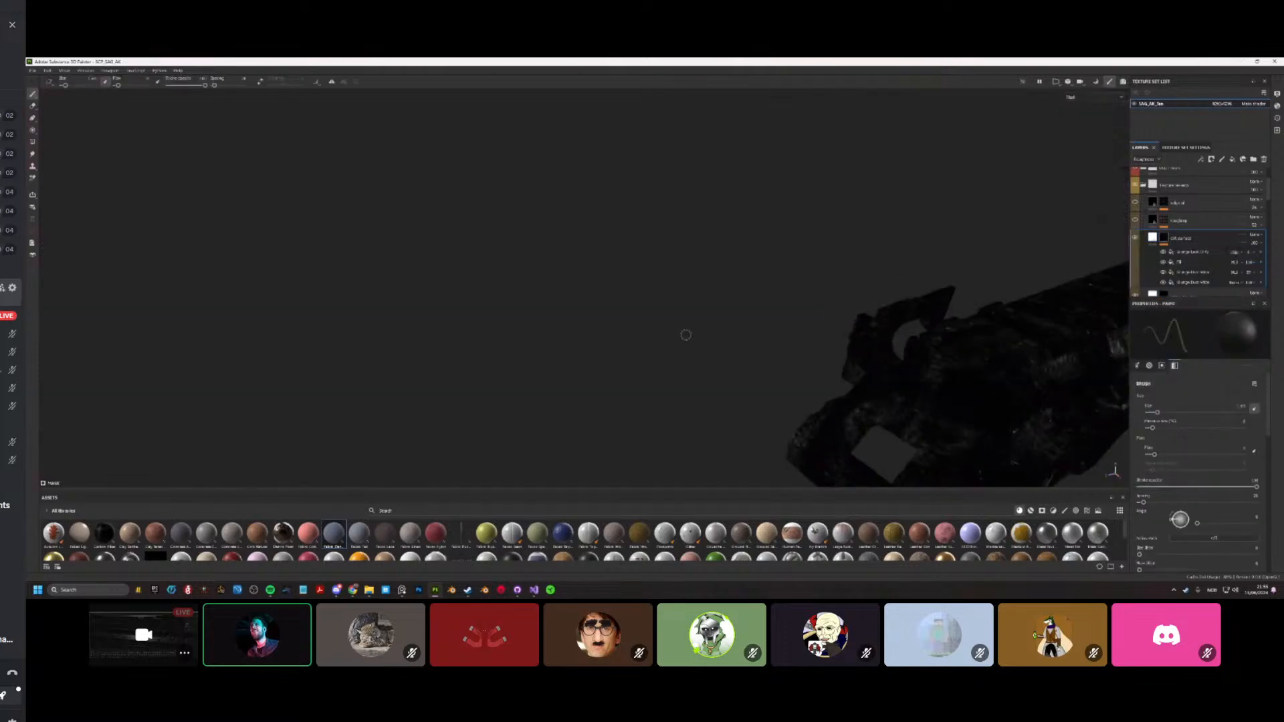
middle_click_drag(685, 335, 637, 329, "alt")
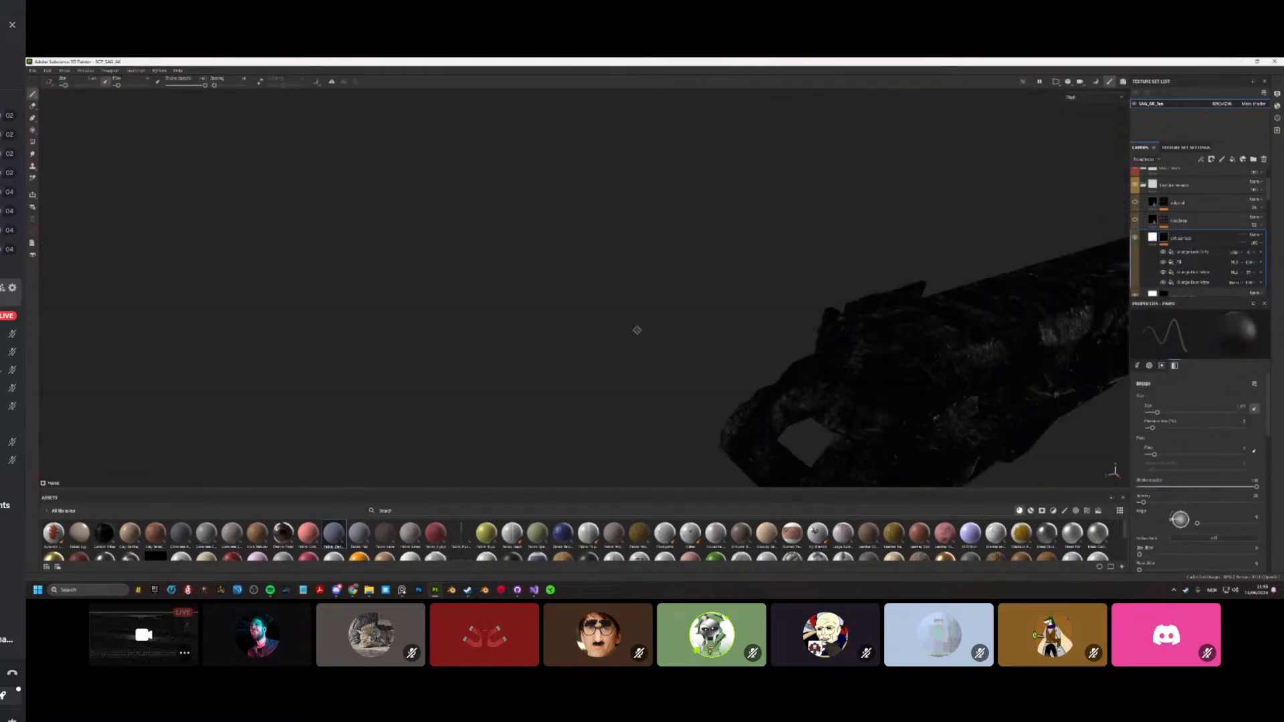
key("m")
Step: Examine the selected fill layer's roughness effect on the receiver's side panels, top rail and end block from several angles
left_click_drag(780, 373, 802, 342, "alt")
right_click_drag(802, 343, 780, 326, "shift")
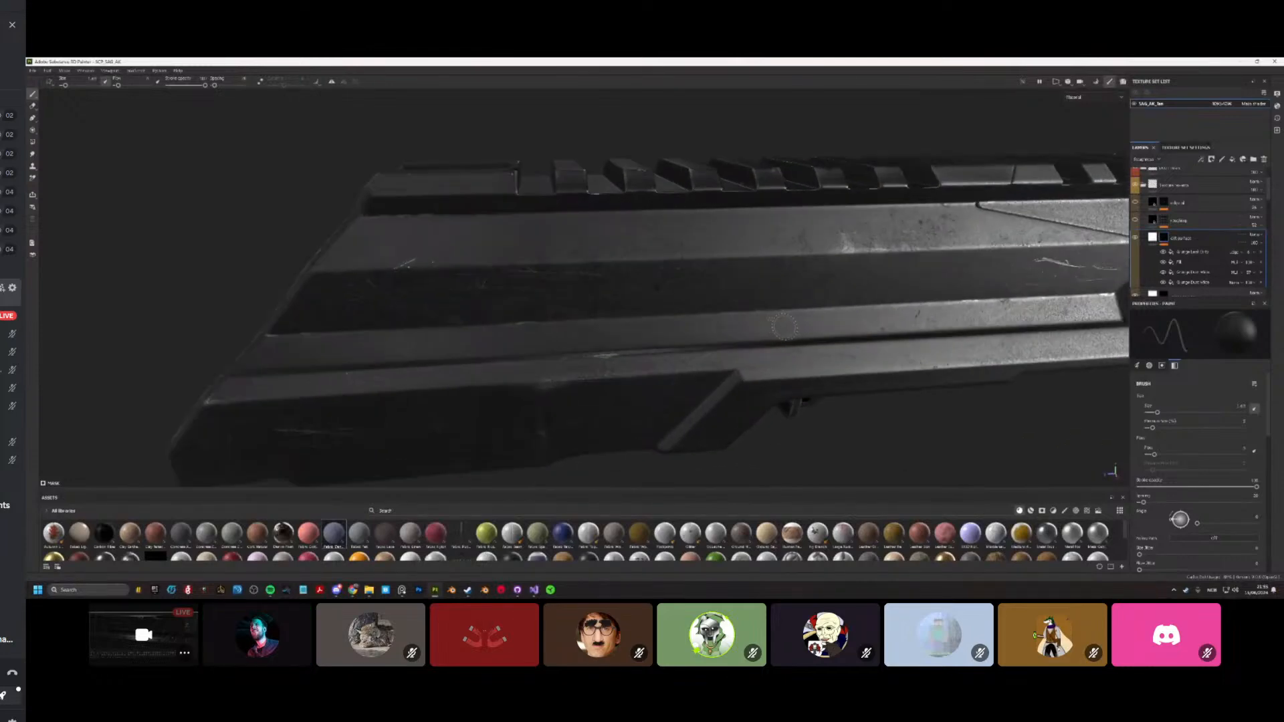
left_click_drag(780, 327, 965, 322, "alt")
middle_click_drag(965, 322, 811, 332, "alt")
left_click_drag(811, 333, 916, 364, "alt")
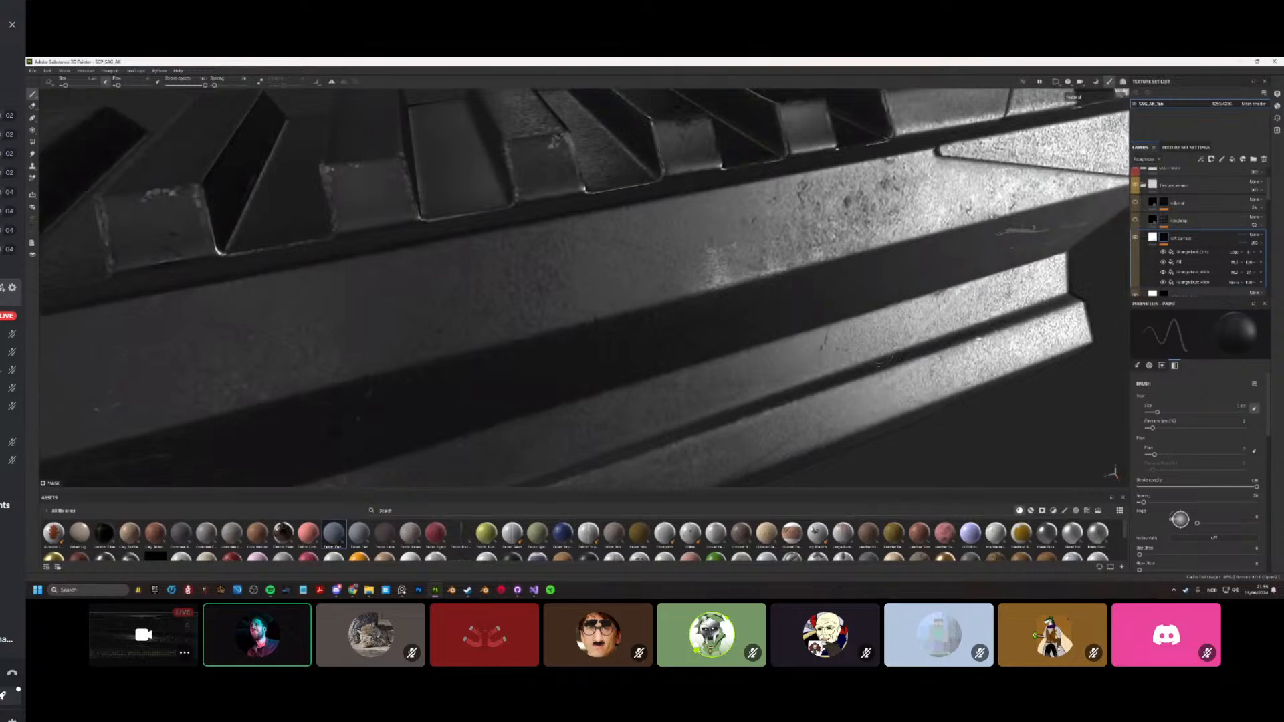
right_click_drag(916, 364, 830, 342, "alt")
left_click_drag(832, 342, 877, 334, "alt")
right_click_drag(878, 334, 861, 326, "alt")
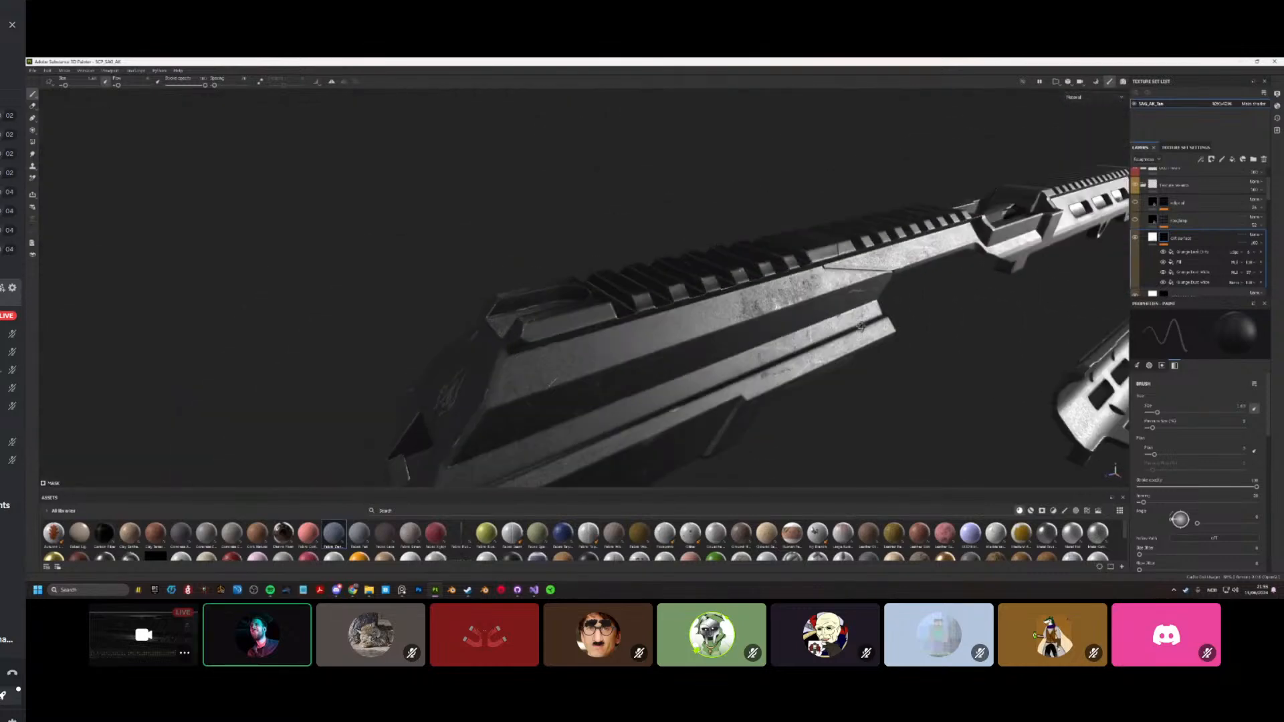
left_click_drag(861, 326, 869, 320, "alt")
right_click_drag(869, 320, 900, 329, "alt")
left_click_drag(802, 328, 739, 297, "alt")
left_click_drag(799, 334, 844, 283, "alt")
right_click_drag(844, 284, 813, 289, "alt")
left_click_drag(812, 289, 831, 268, "alt")
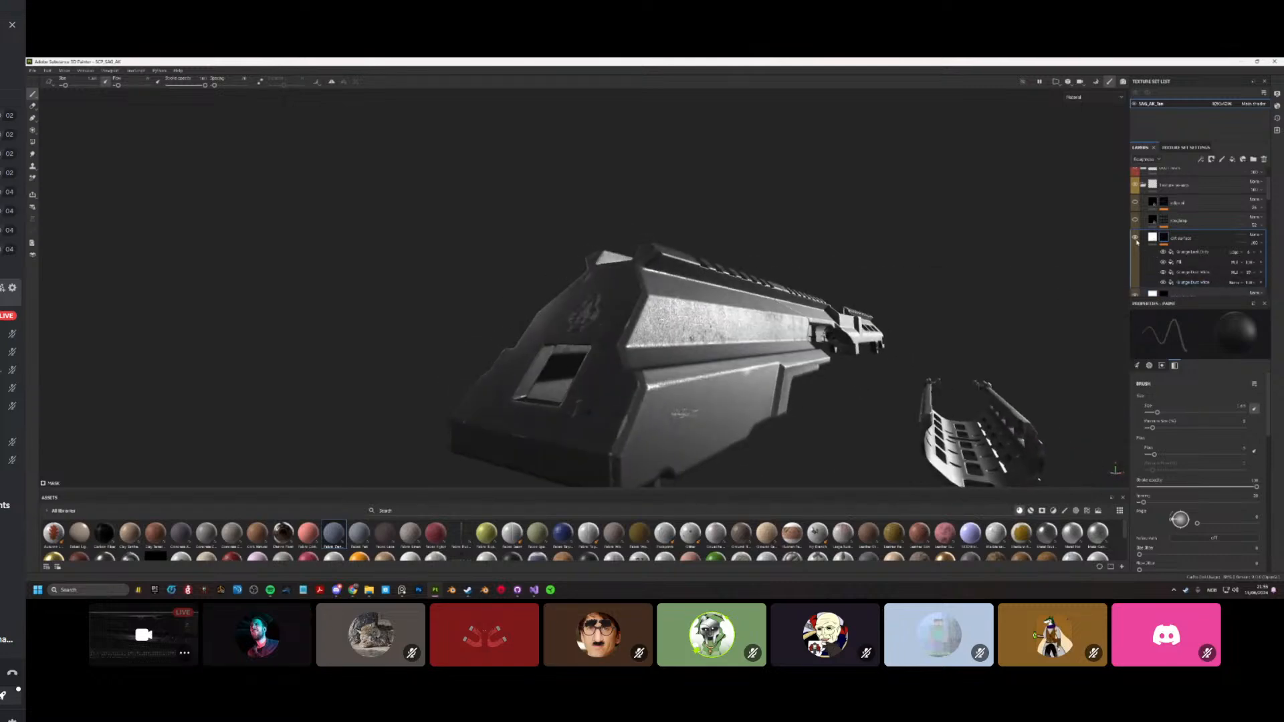
Step: Inspect the isolated mask of the layer directly below the edge-wear layer and compare the surface with that layer hidden and shown
left_click_drag(889, 301, 454, 391, "alt")
left_click(1164, 220, "alt")
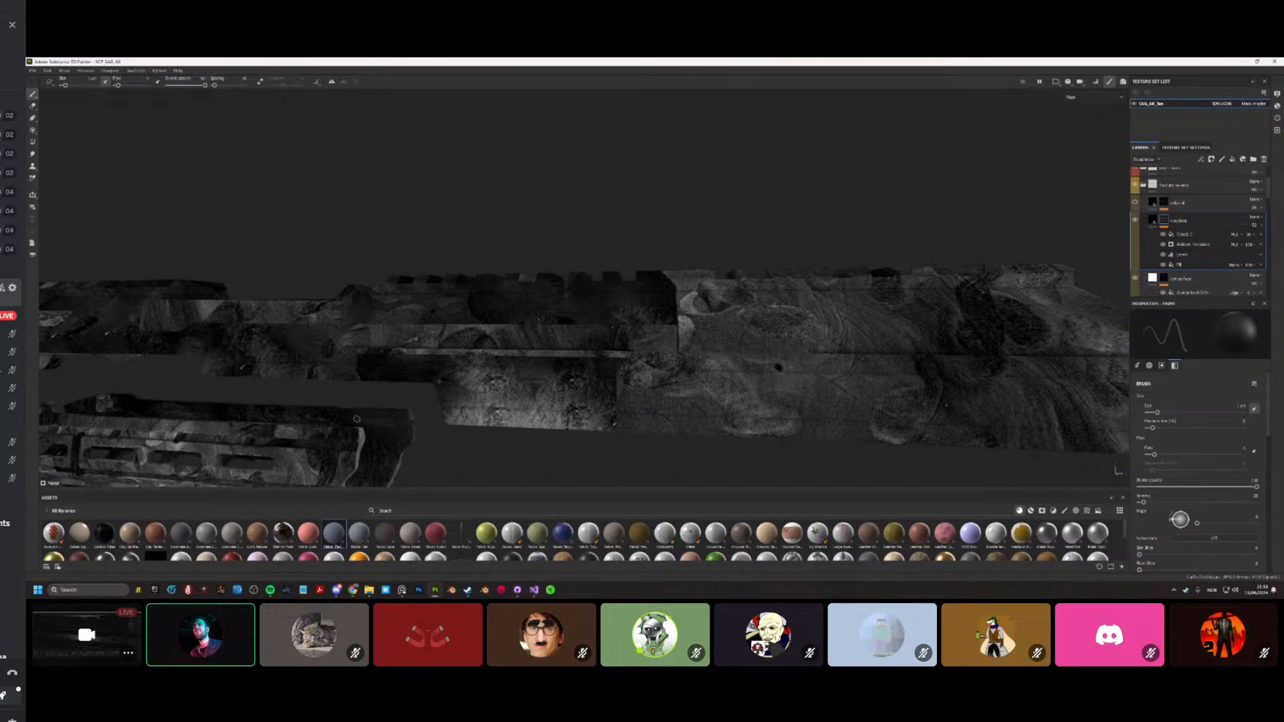
left_click_drag(357, 419, 599, 354, "alt")
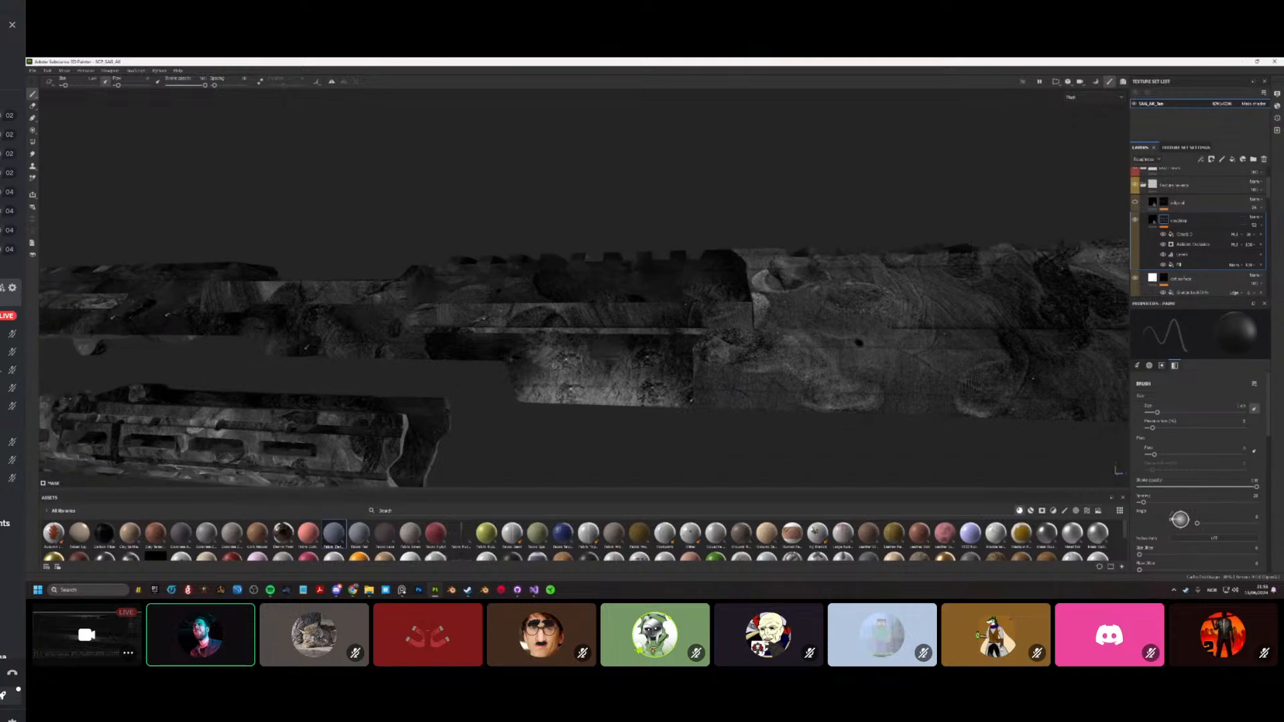
key("m")
left_click(1135, 220)
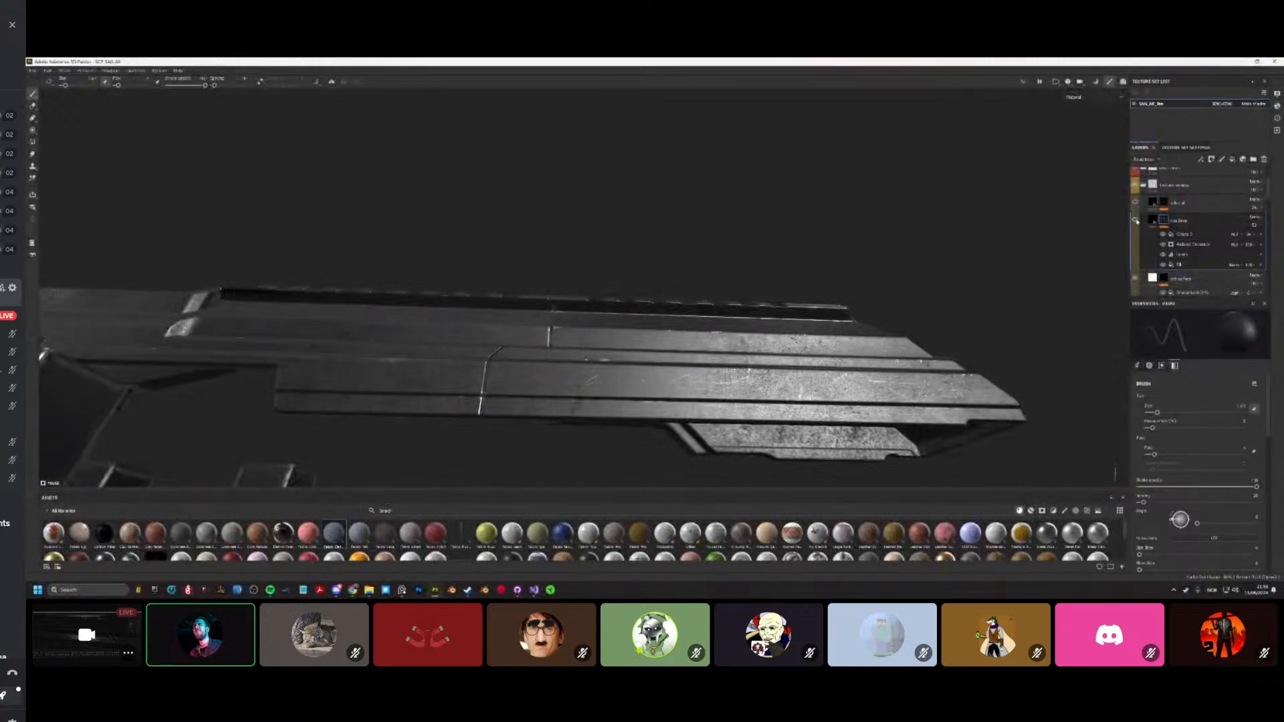
left_click(1135, 220)
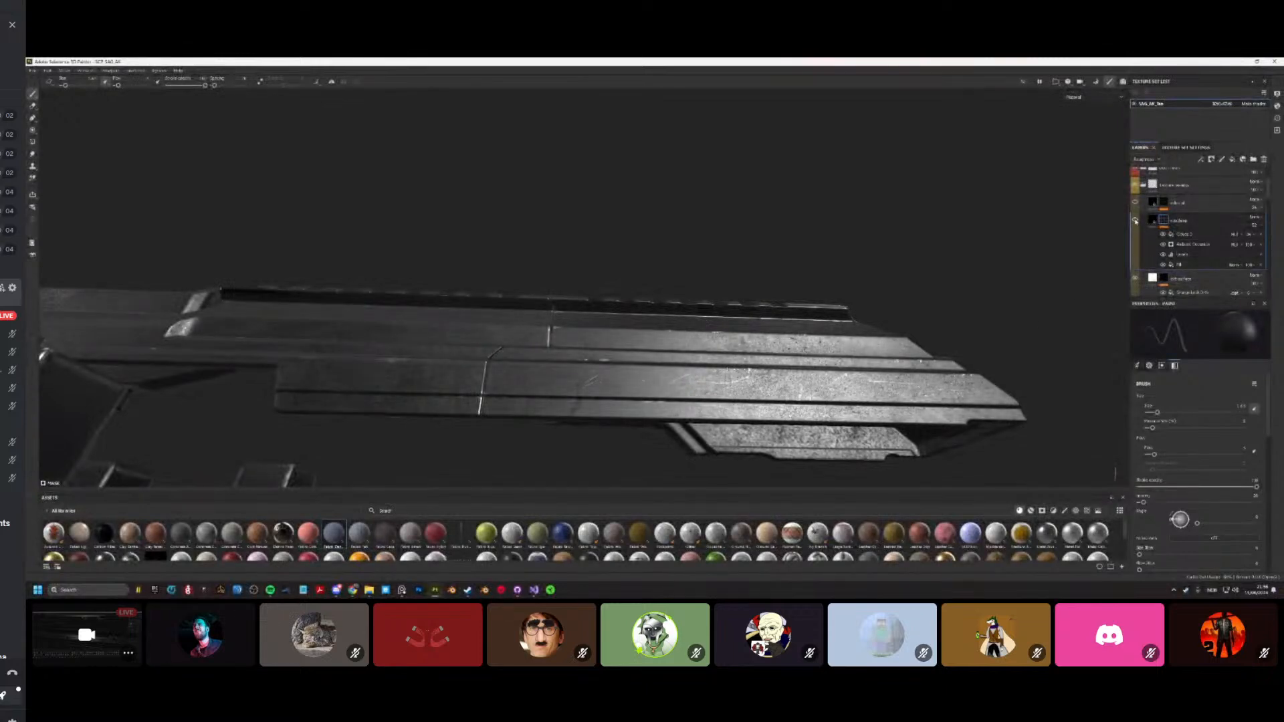
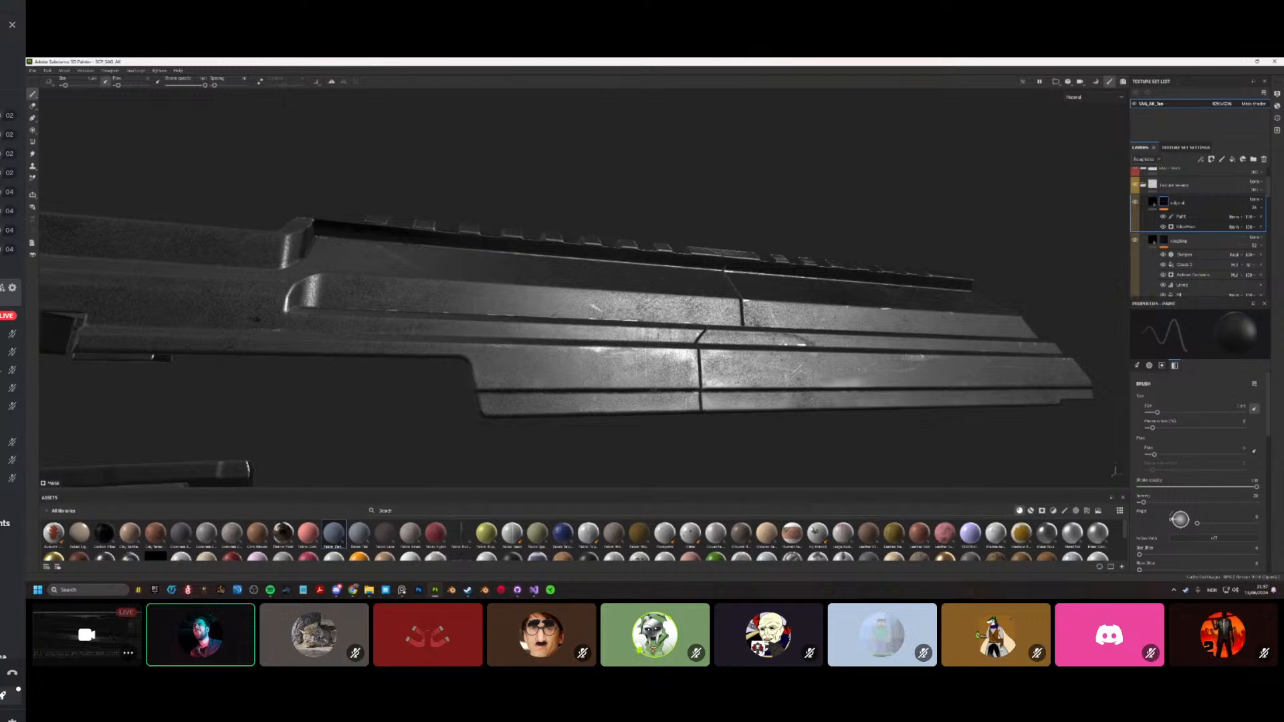
Step: Examine the edge wear and roughness on the receiver's side panels, slotted handguard and sloped end block from several angles
mouse_move(654, 390)
left_mouse_down("alt")
mouse_move(677, 382)
mouse_move(668, 376)
left_mouse_up("alt")
right_click_drag(669, 376, 681, 319, "alt")
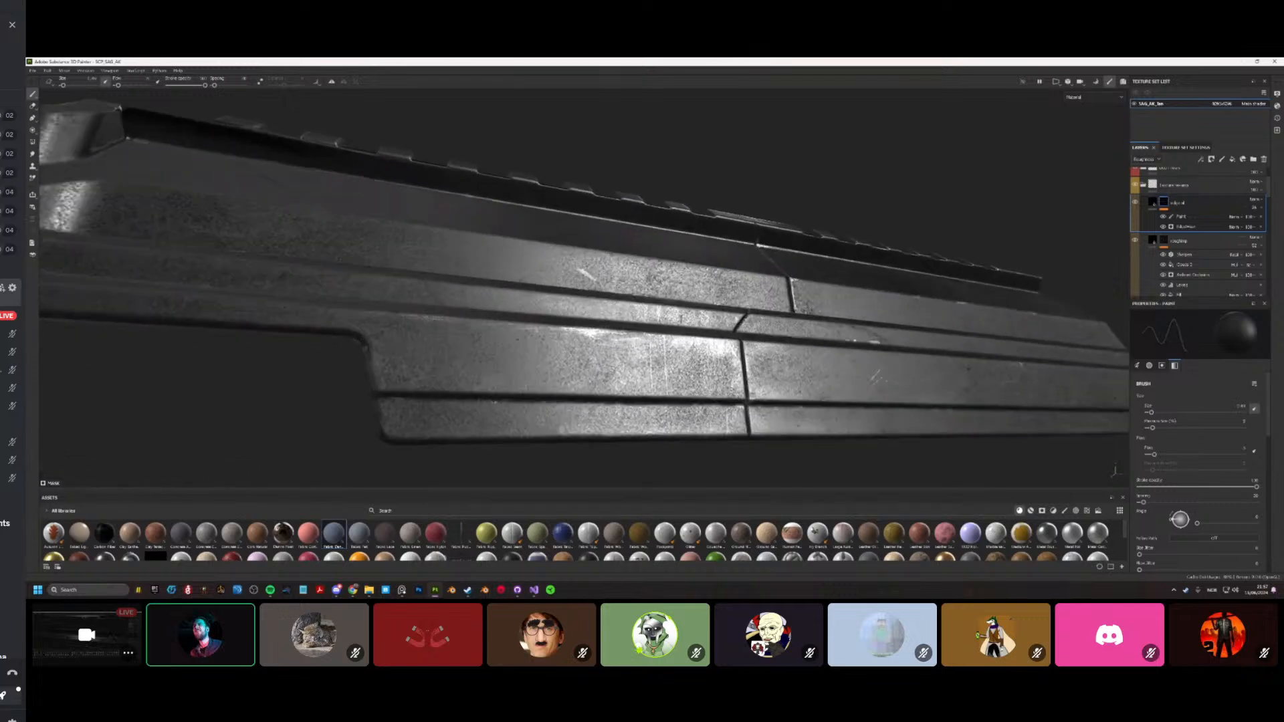
left_click_drag(681, 320, 603, 334, "alt")
scroll(642, 368, "down", 3)
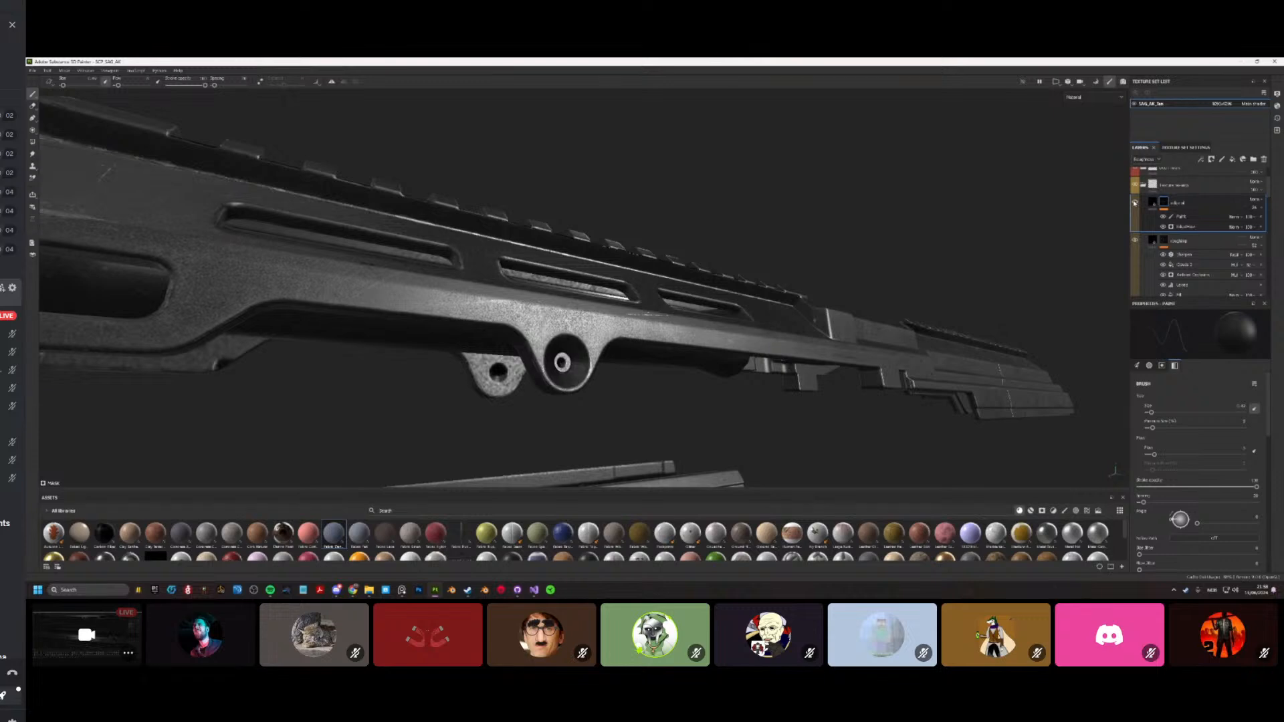
left_click_drag(314, 295, 181, 367, "alt")
scroll(458, 373, "down", 5)
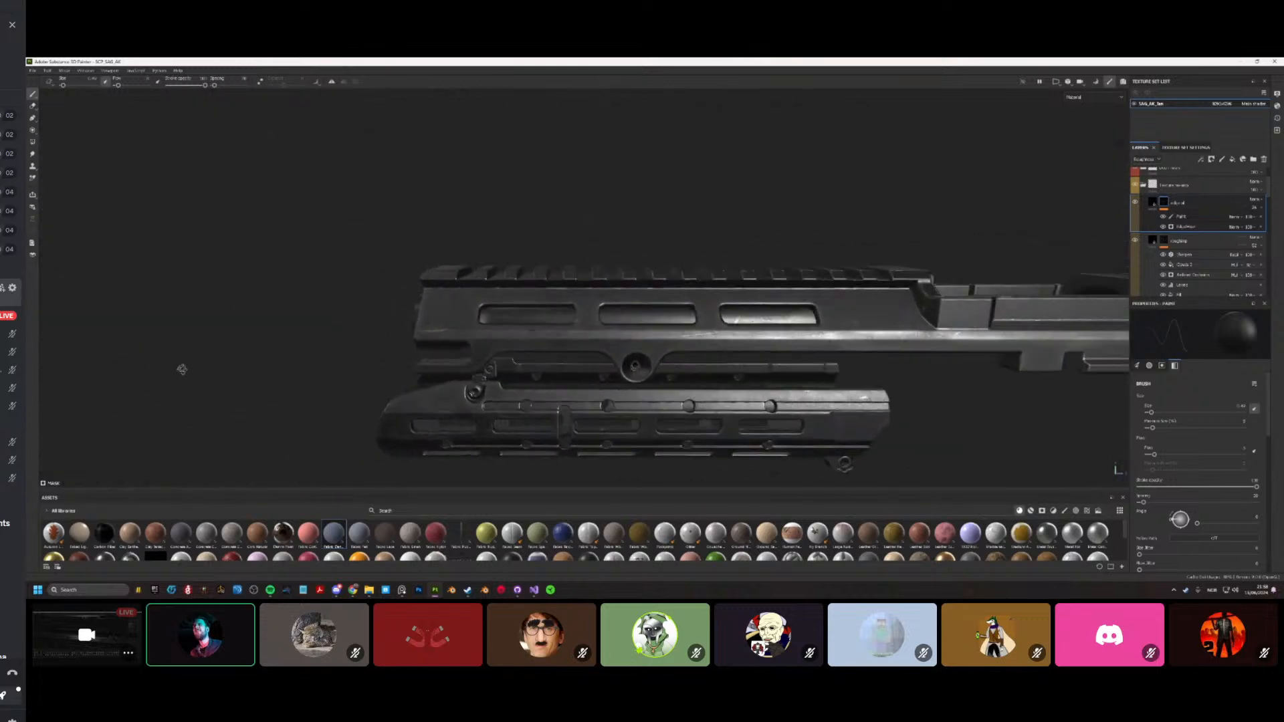
left_click_drag(575, 334, 264, 376, "alt")
right_click_drag(264, 376, 445, 381, "alt")
mouse_move(444, 381)
left_mouse_down("alt")
mouse_move(364, 325)
mouse_move(301, 313)
mouse_move(495, 295)
left_mouse_up("alt")
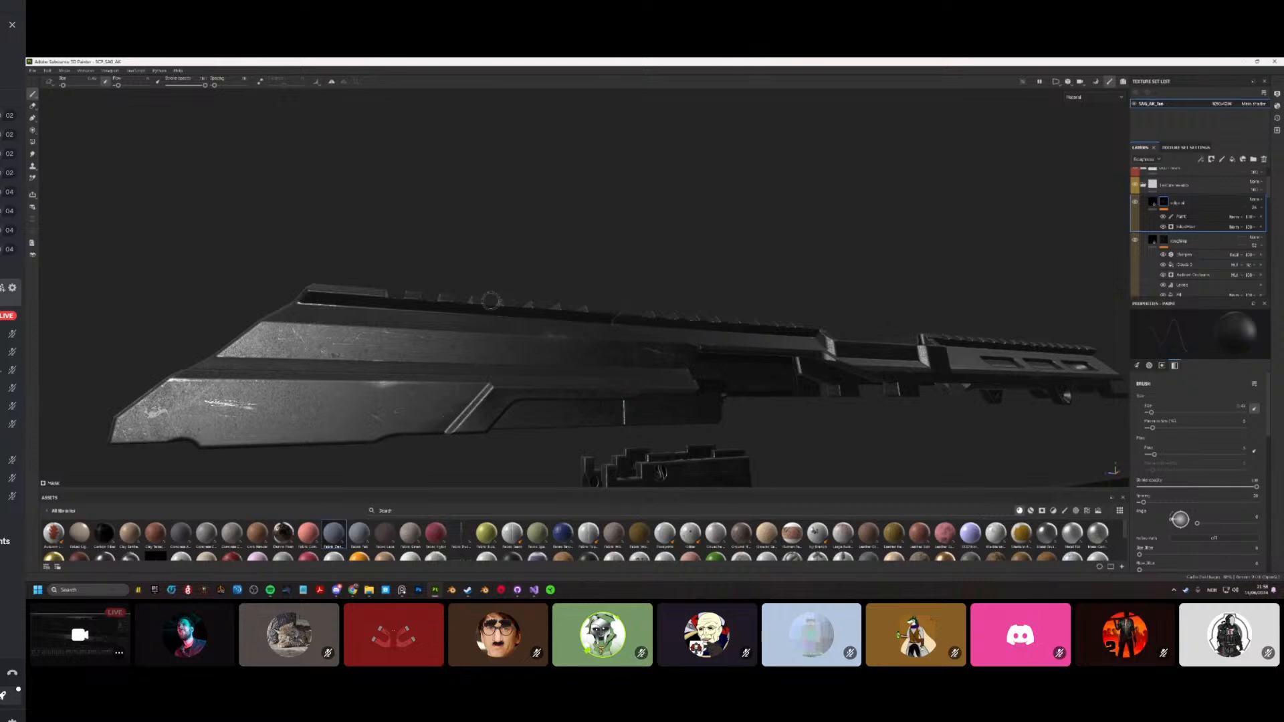
left_click_drag(319, 413, 253, 376, "alt")
scroll(1174, 209, "up", 3)
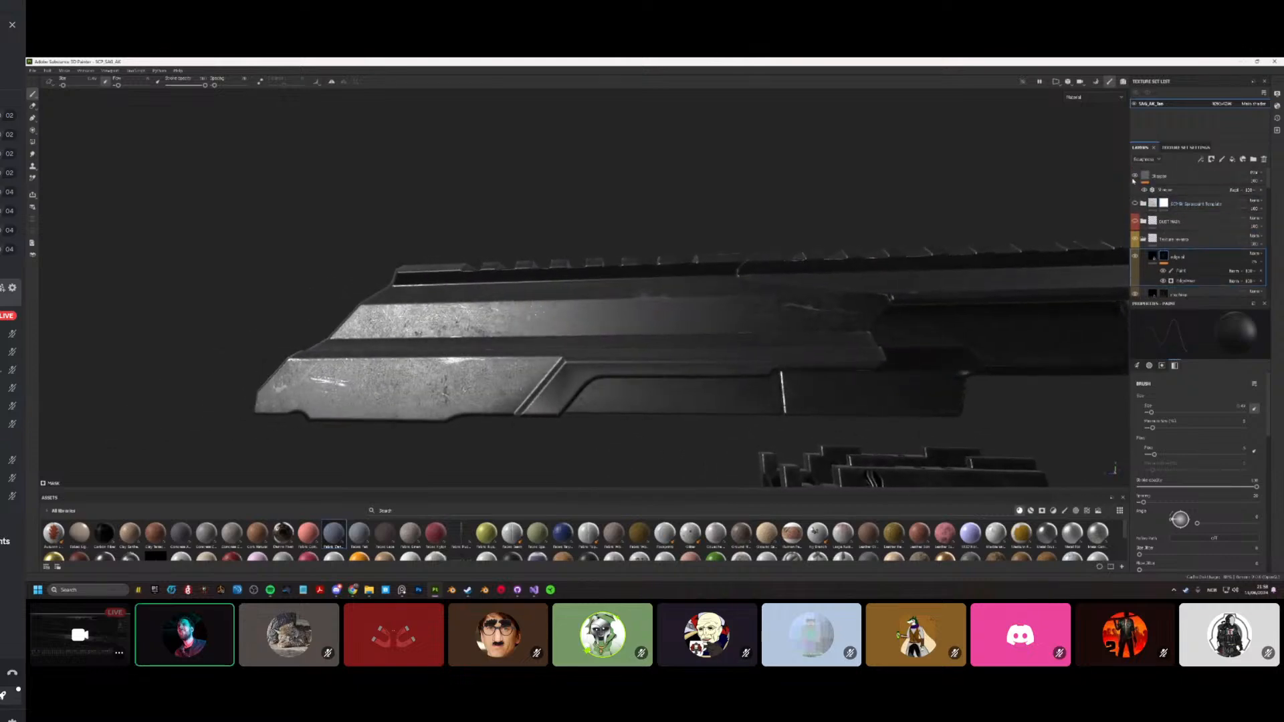
left_click_drag(401, 305, 485, 308, "alt")
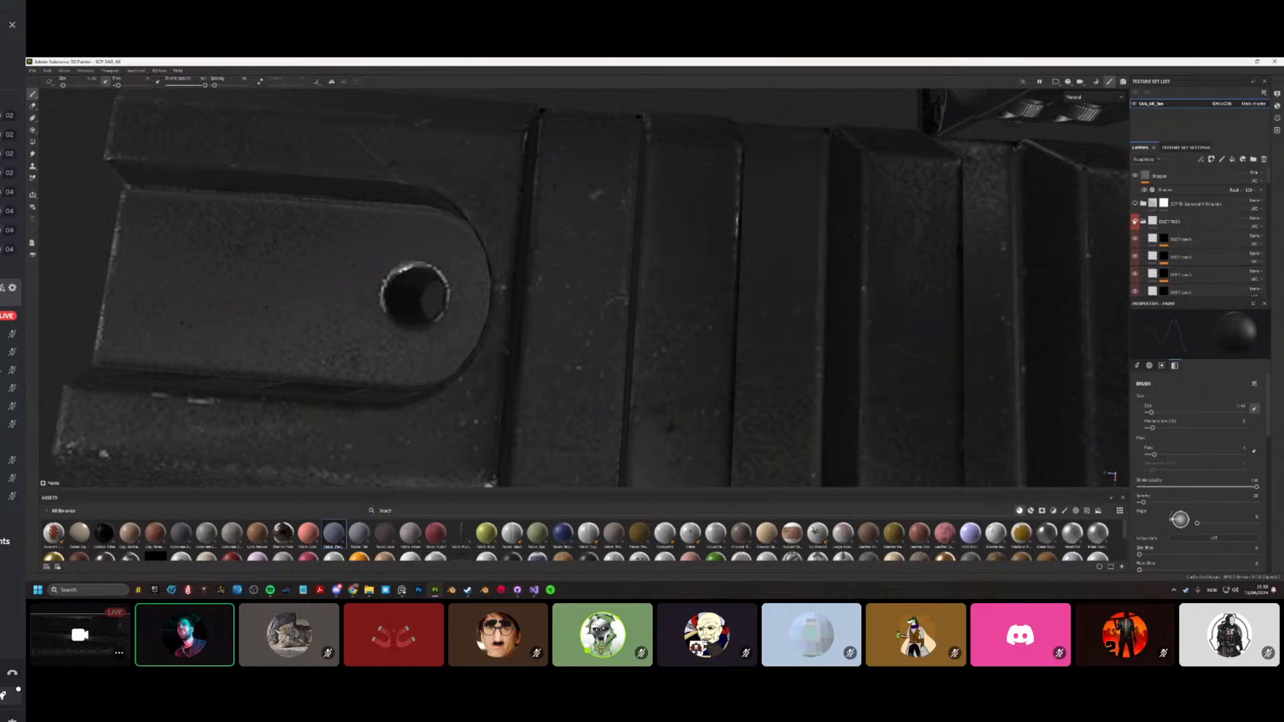
Step: Compare the top rail and its end block with the dust folder hidden and shown
left_click_drag(446, 376, 453, 402, "alt")
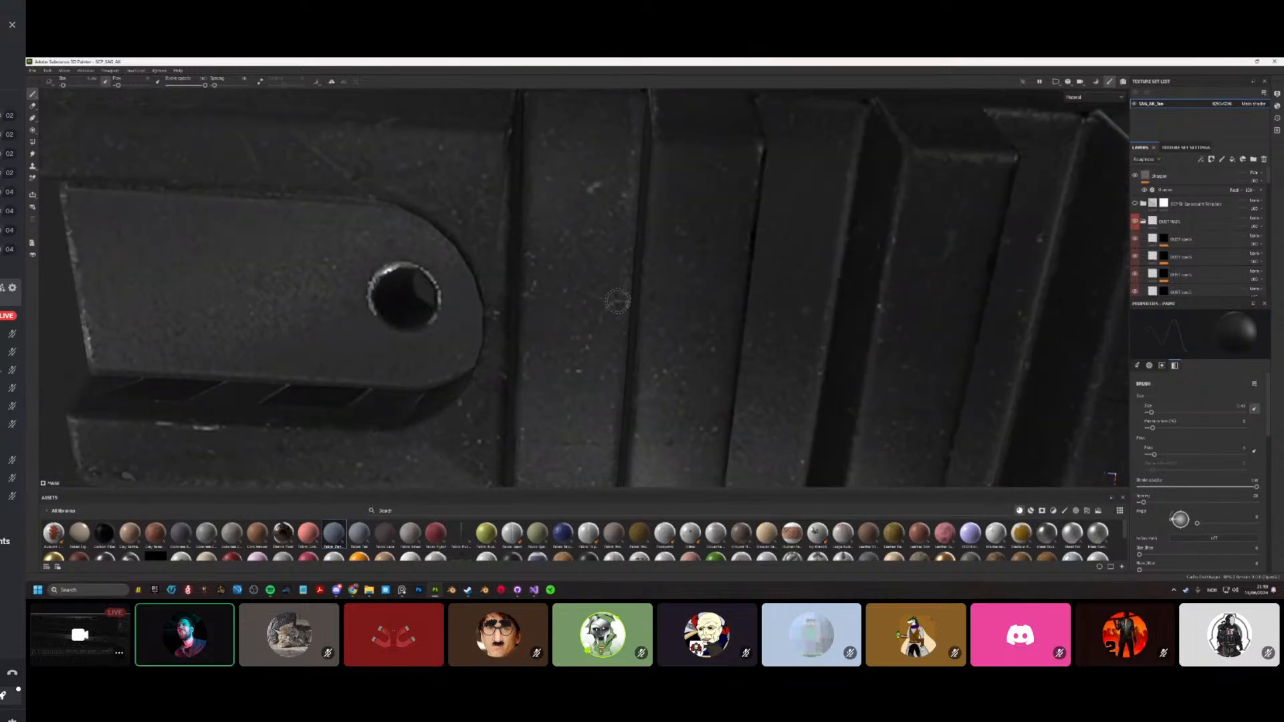
mouse_move(622, 302)
left_mouse_down("alt")
mouse_move(595, 367)
mouse_move(560, 391)
mouse_move(564, 285)
mouse_move(468, 264)
left_mouse_up("alt")
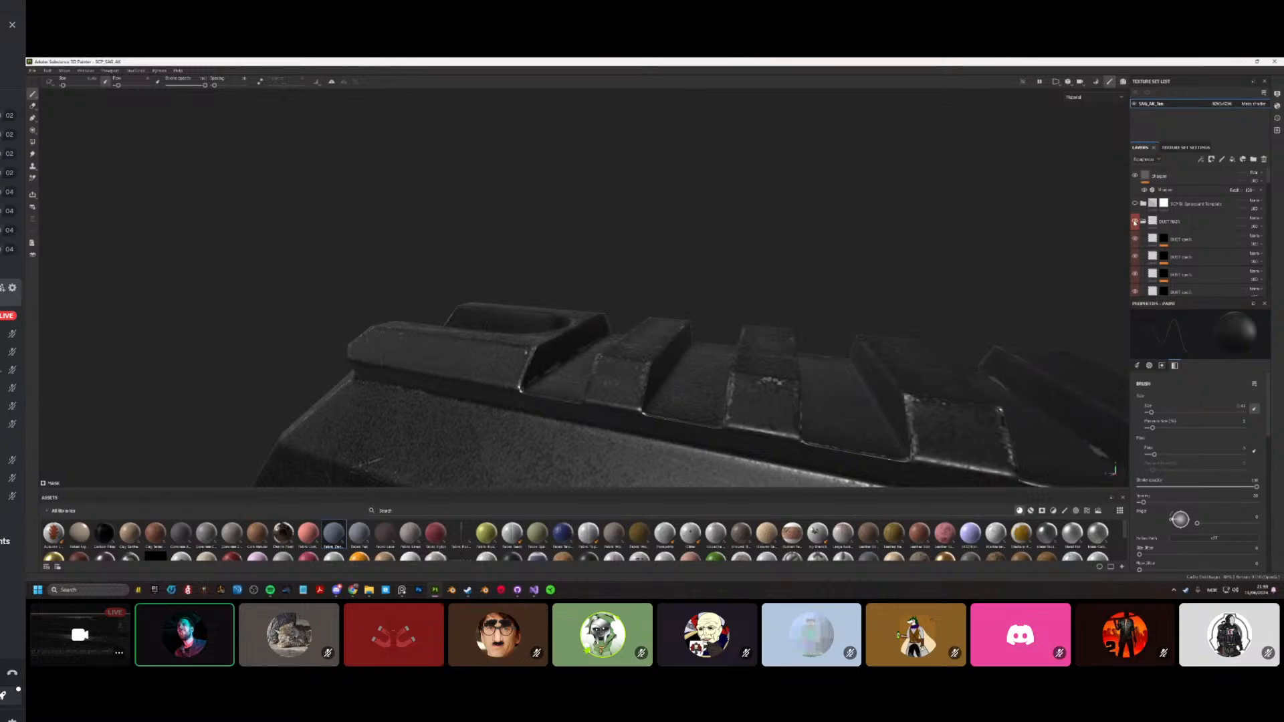
left_click_drag(659, 298, 693, 427, "alt")
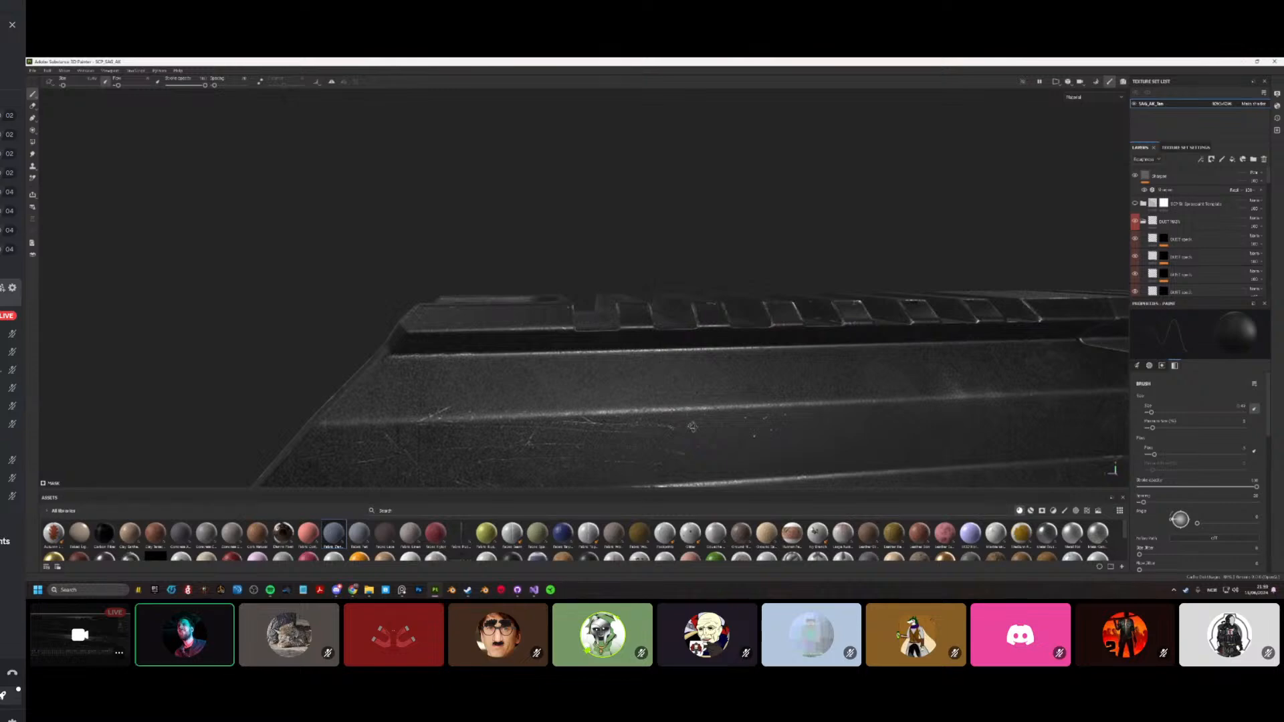
Step: Add a white mask to the dust folder and check the surface along the rail and receiver side
right_click(1158, 221)
left_click(1158, 229)
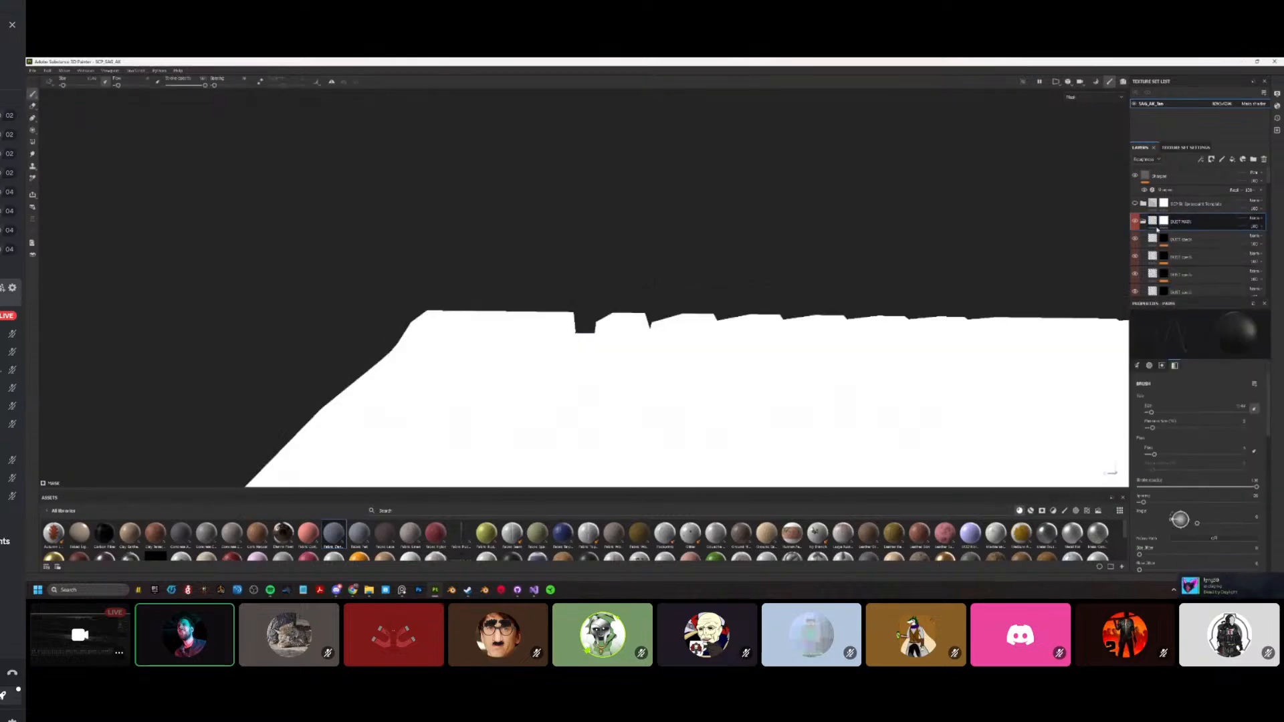
key("m")
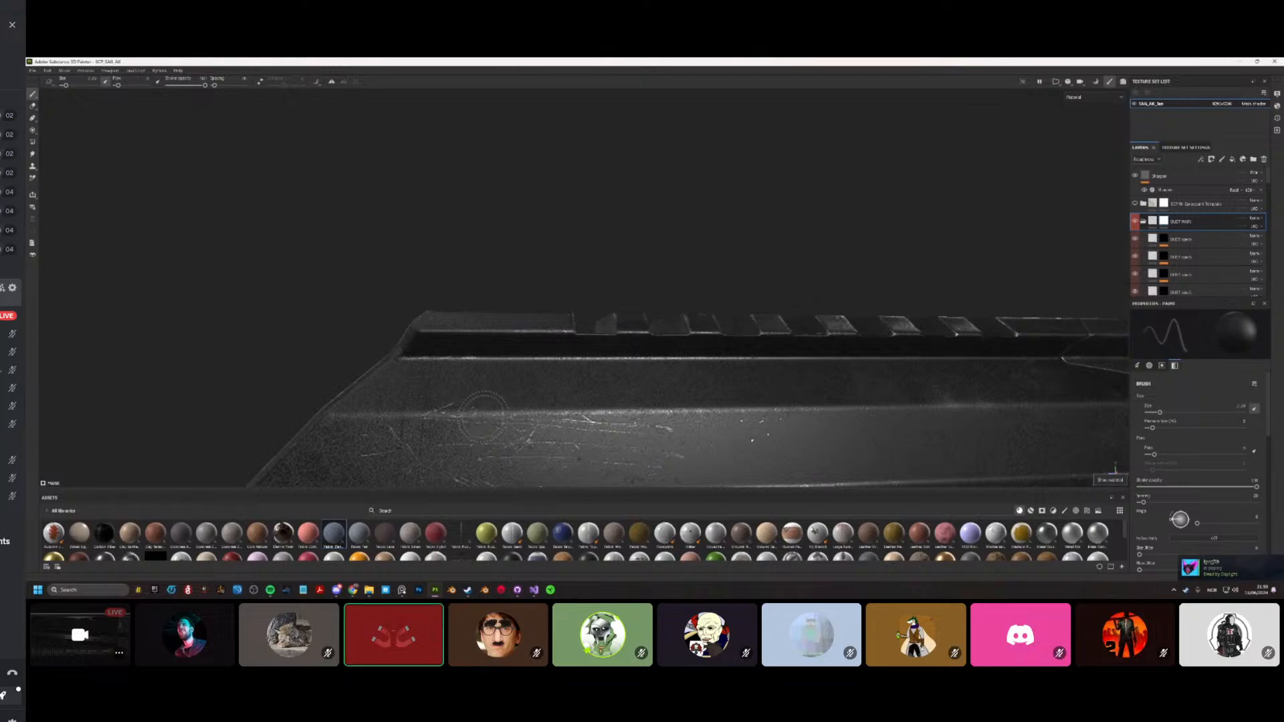
mouse_move(483, 414)
left_mouse_down("alt")
mouse_move(681, 411)
mouse_move(602, 389)
mouse_move(608, 400)
left_mouse_up("alt")
left_click_drag(769, 396, 760, 409, "alt")
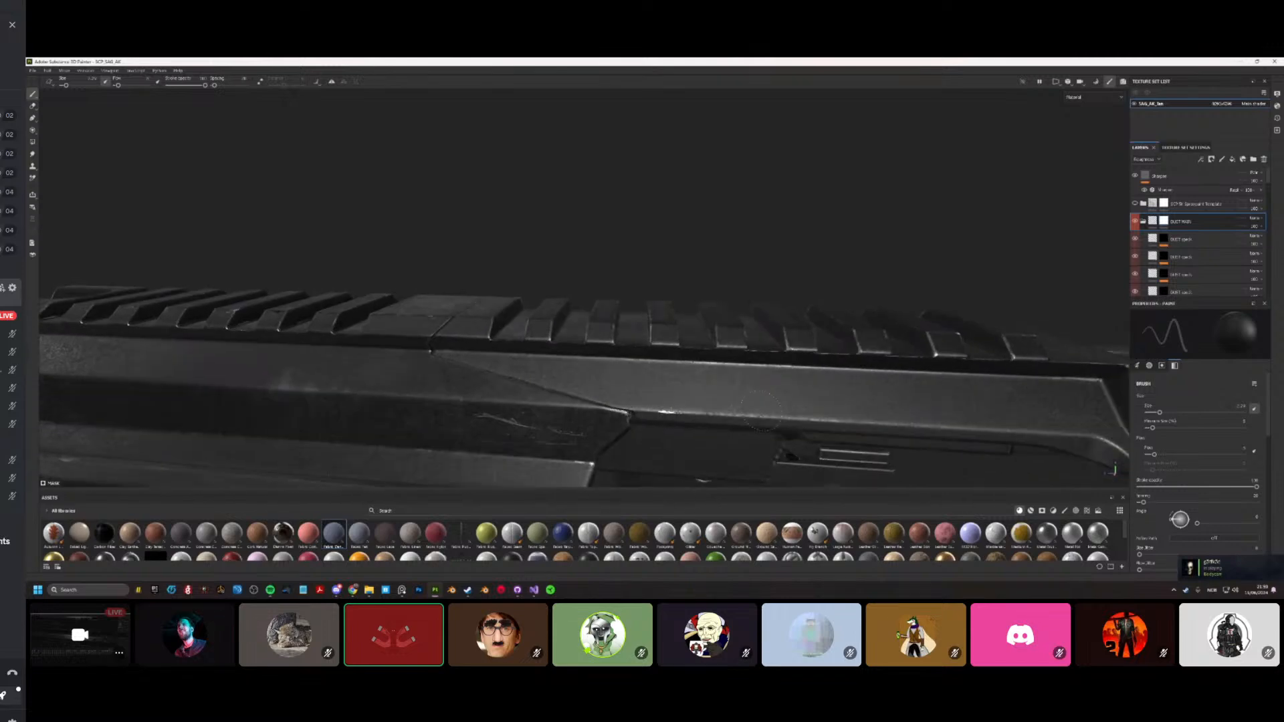
mouse_move(1020, 431)
left_mouse_down("alt")
mouse_move(688, 415)
mouse_move(659, 425)
left_mouse_up("alt")
mouse_move(836, 411)
left_mouse_down("alt")
mouse_move(732, 422)
mouse_move(598, 387)
mouse_move(910, 463)
left_mouse_up("alt")
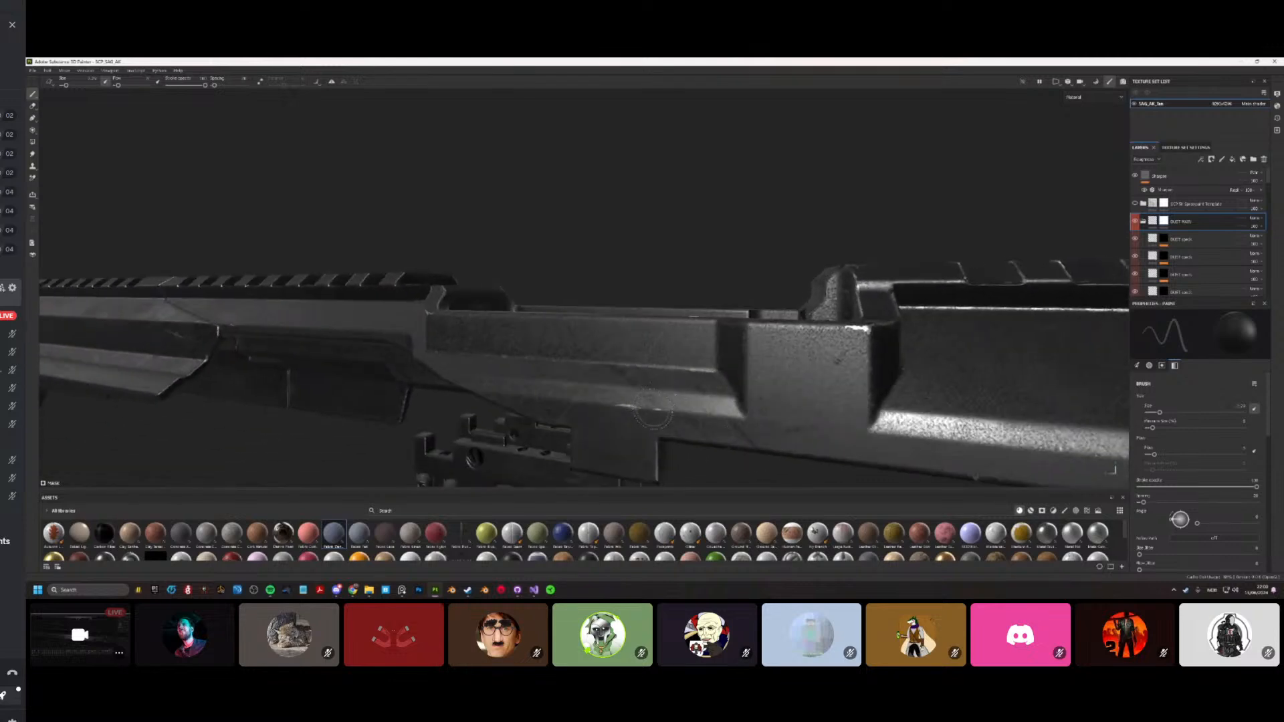
mouse_move(653, 409)
left_mouse_down("alt")
mouse_move(745, 381)
mouse_move(542, 418)
mouse_move(555, 415)
left_mouse_up("alt")
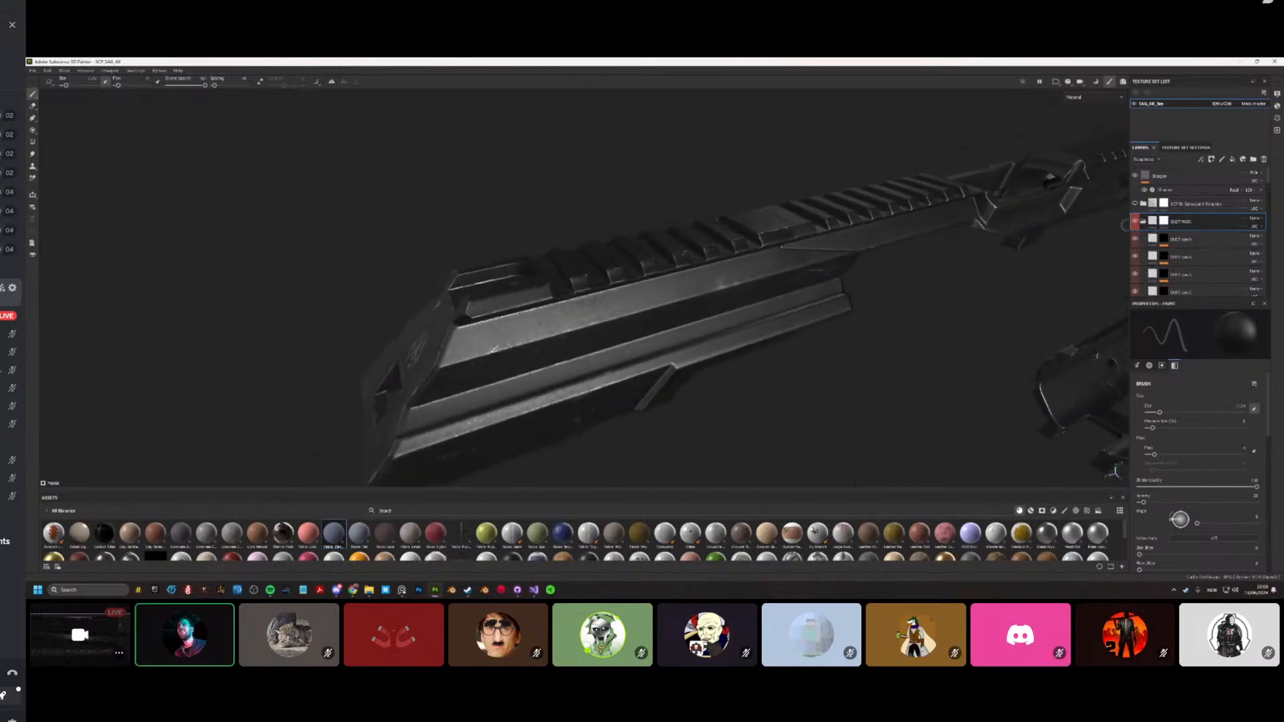
Step: Collapse the dust folder, add a fill layer directly below it and assign a woodland camouflage pattern as its base color
left_click(1143, 221)
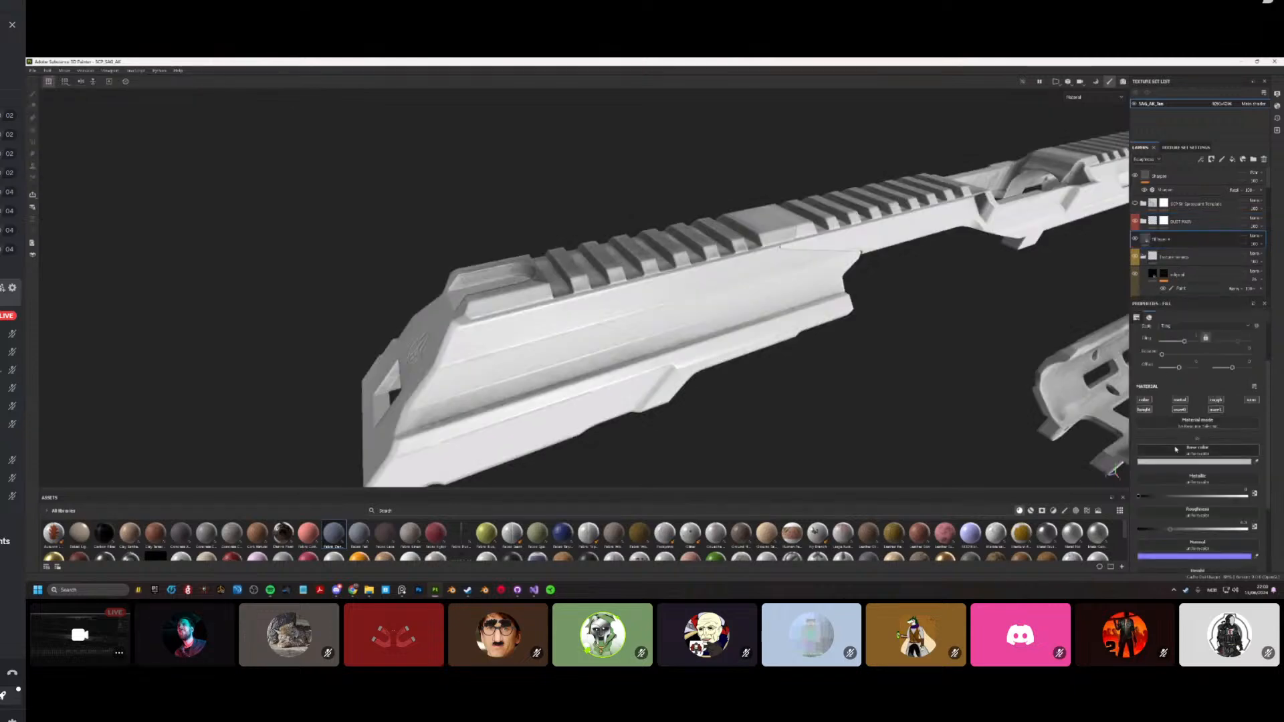
left_click(1174, 452)
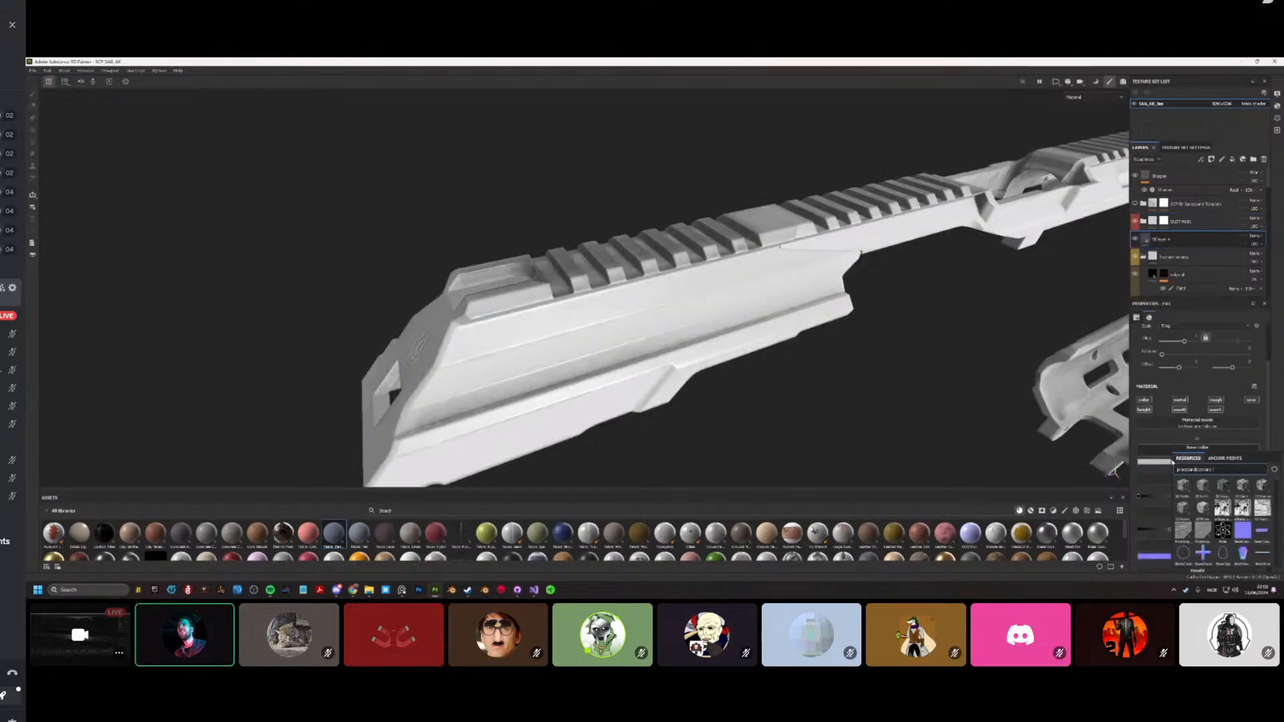
left_click_drag(535, 348, 798, 327, "alt")
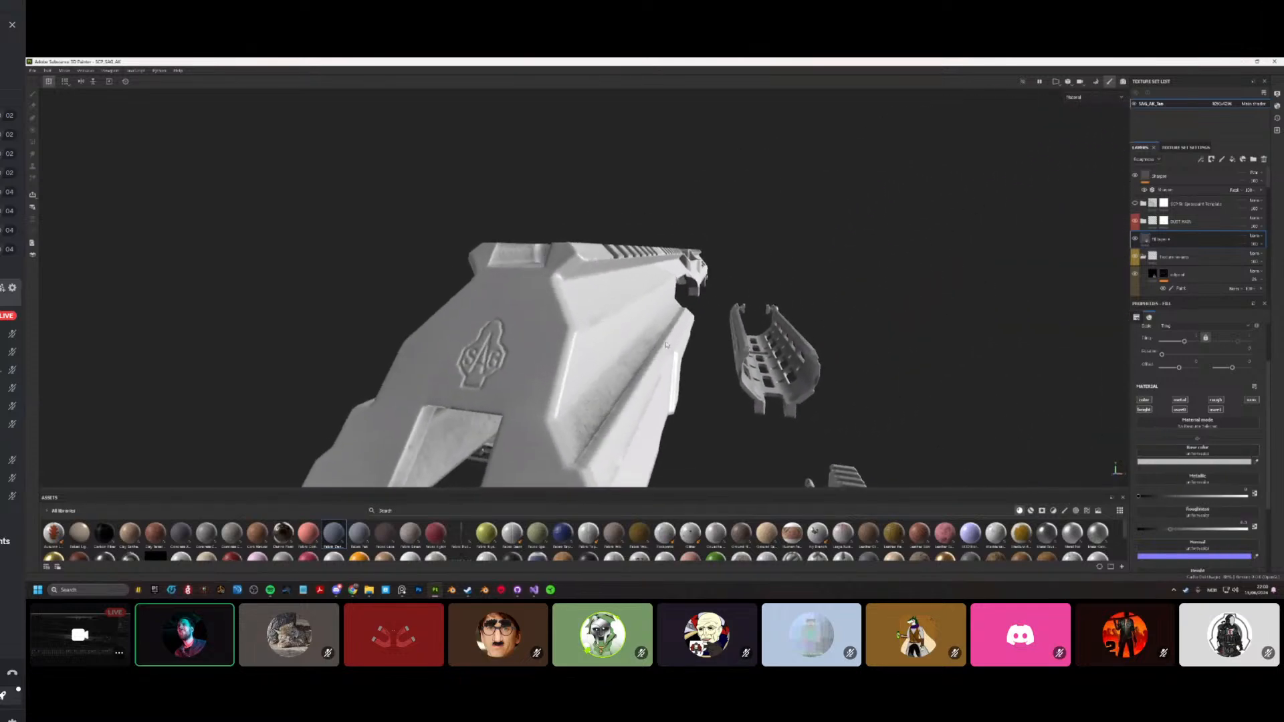
left_click_drag(666, 345, 507, 352, "alt")
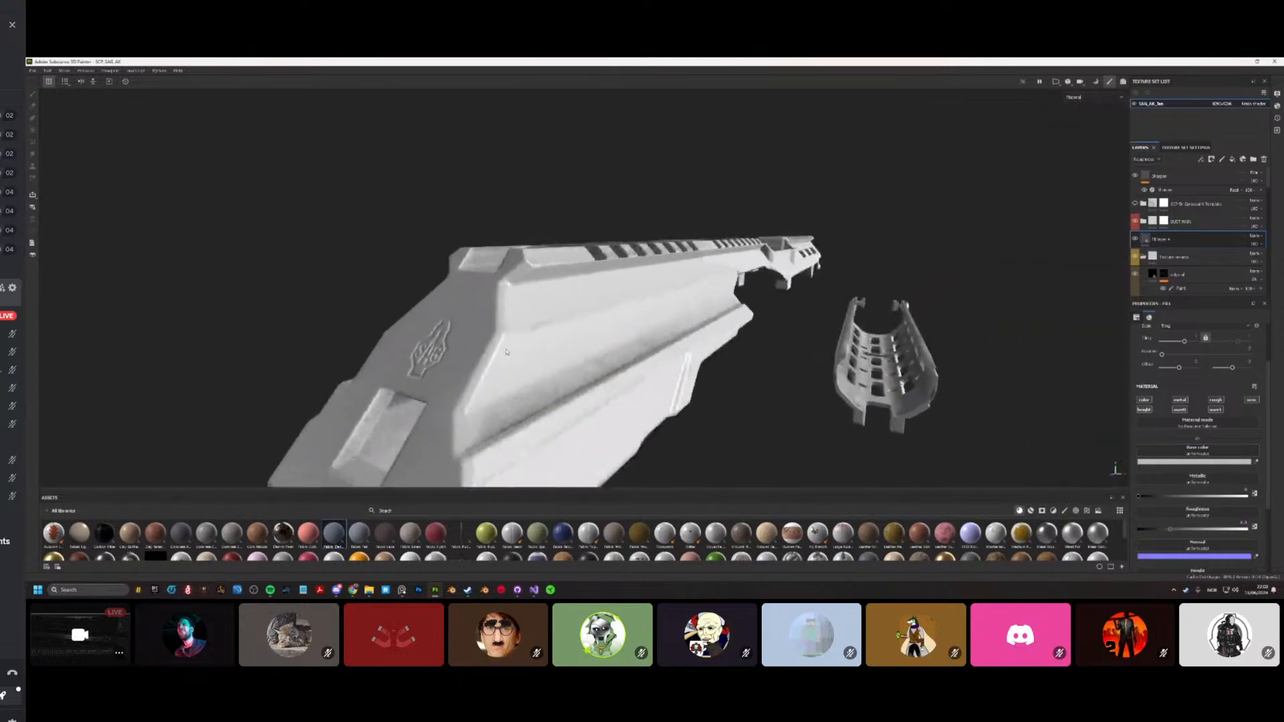
left_click(1173, 459)
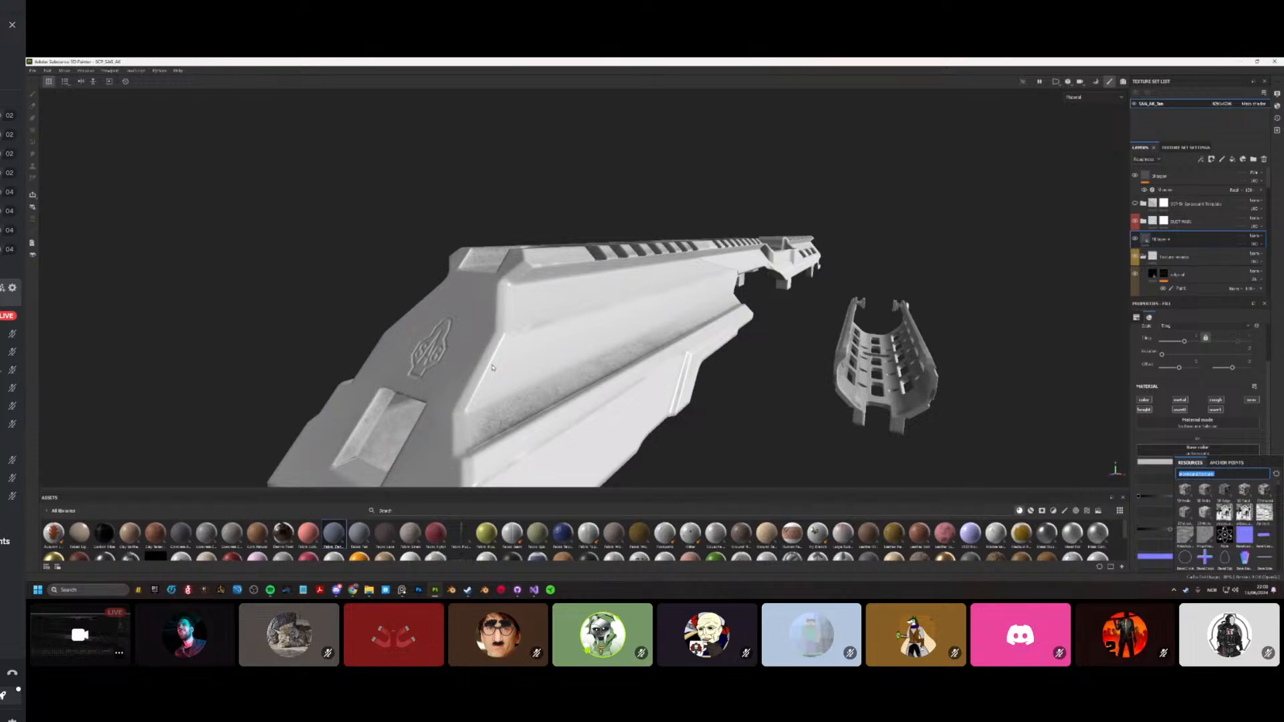
scroll(1252, 495, "down", 3)
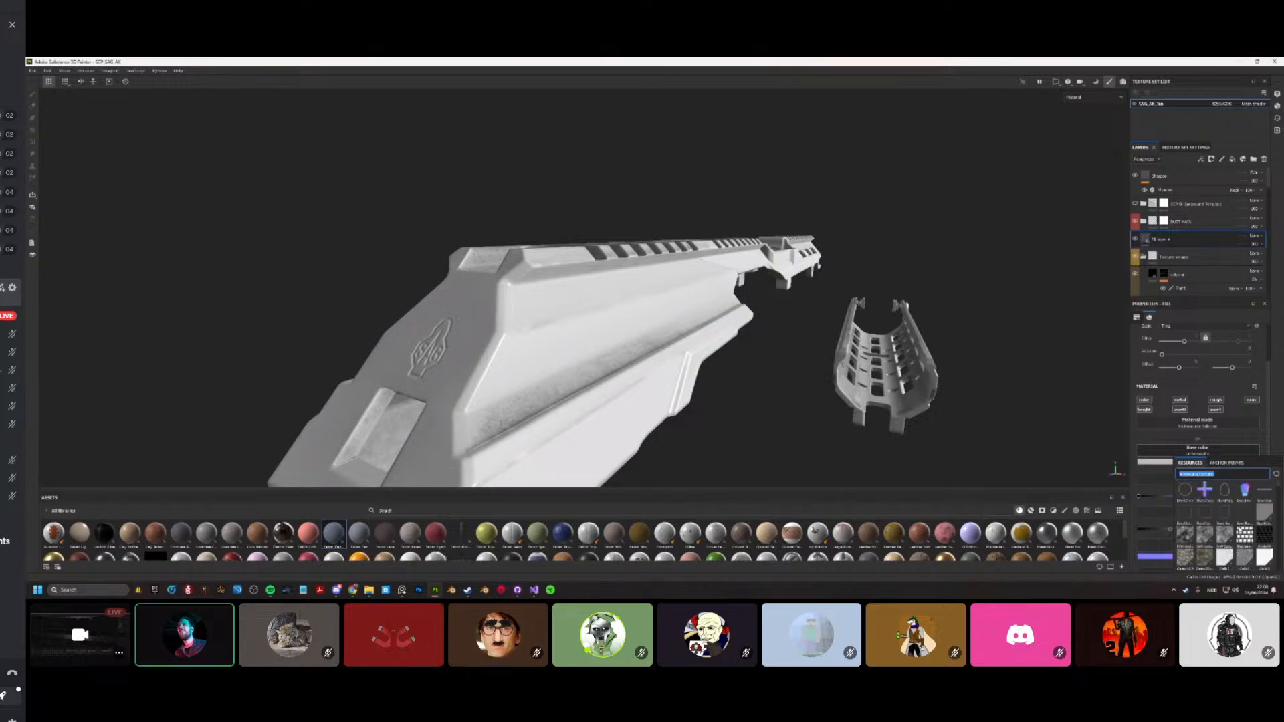
scroll(1216, 548, "down", 3)
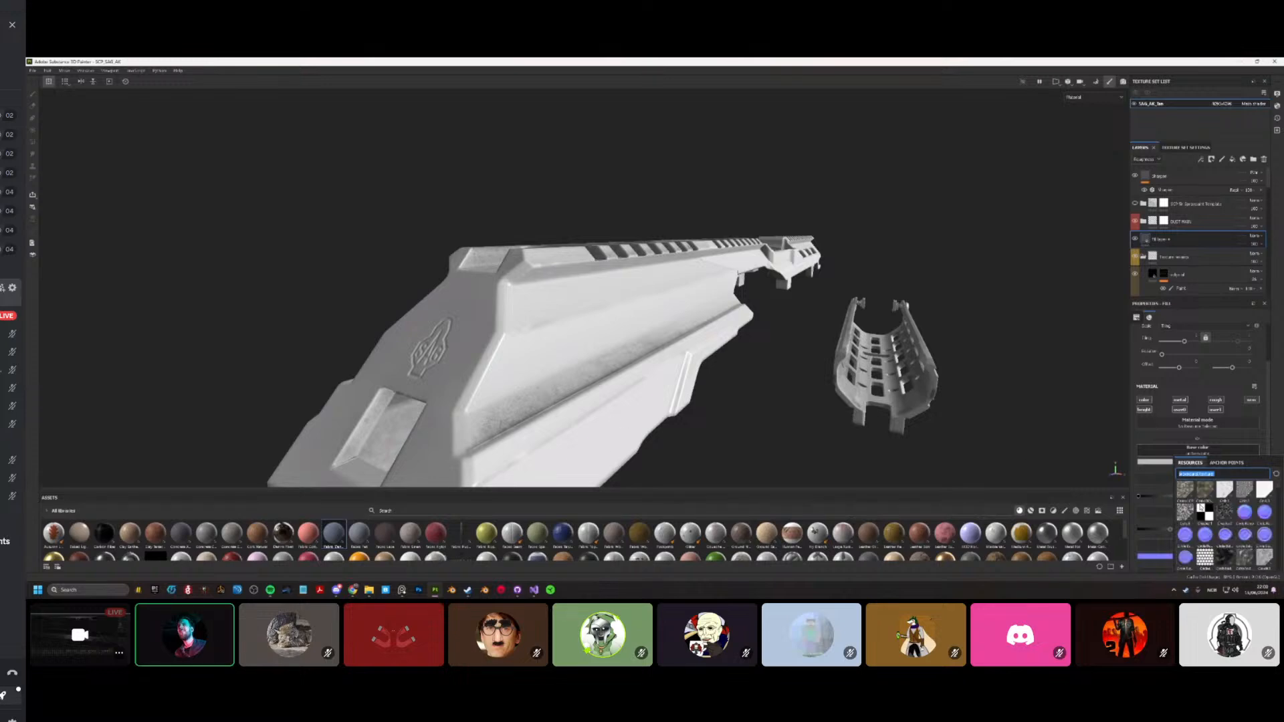
left_click(1204, 494)
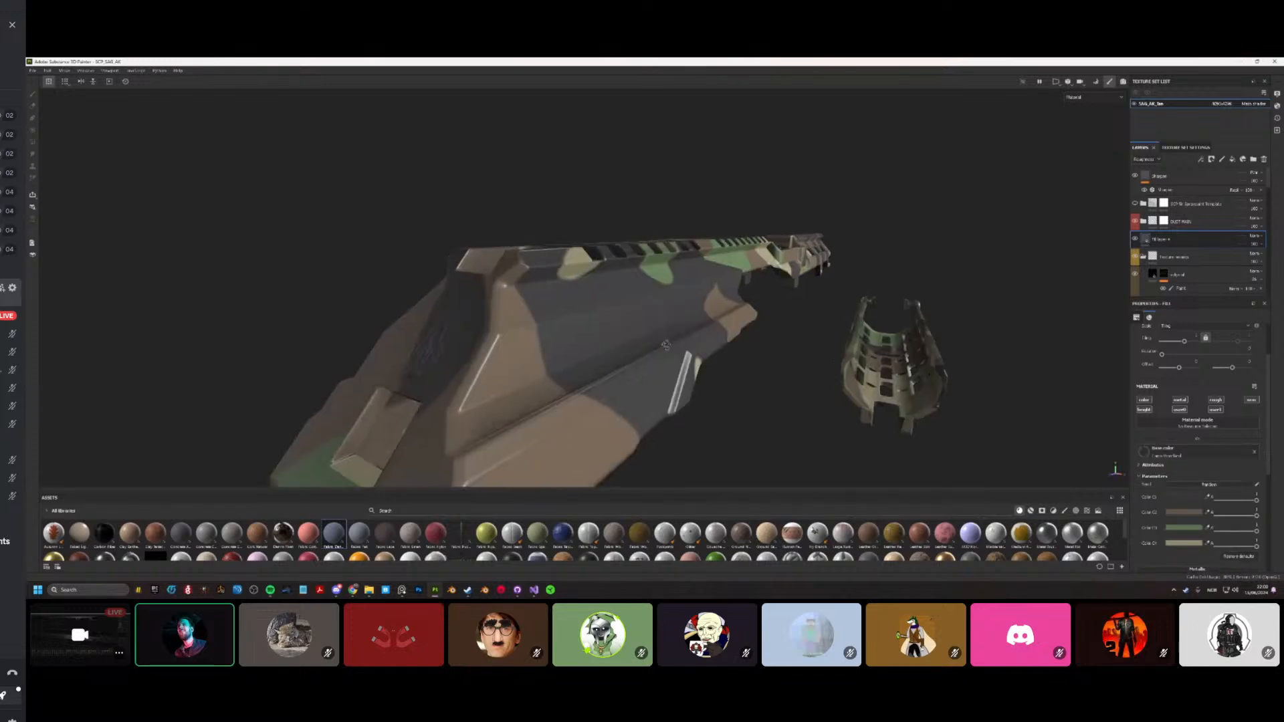
left_click_drag(602, 335, 468, 314, "alt")
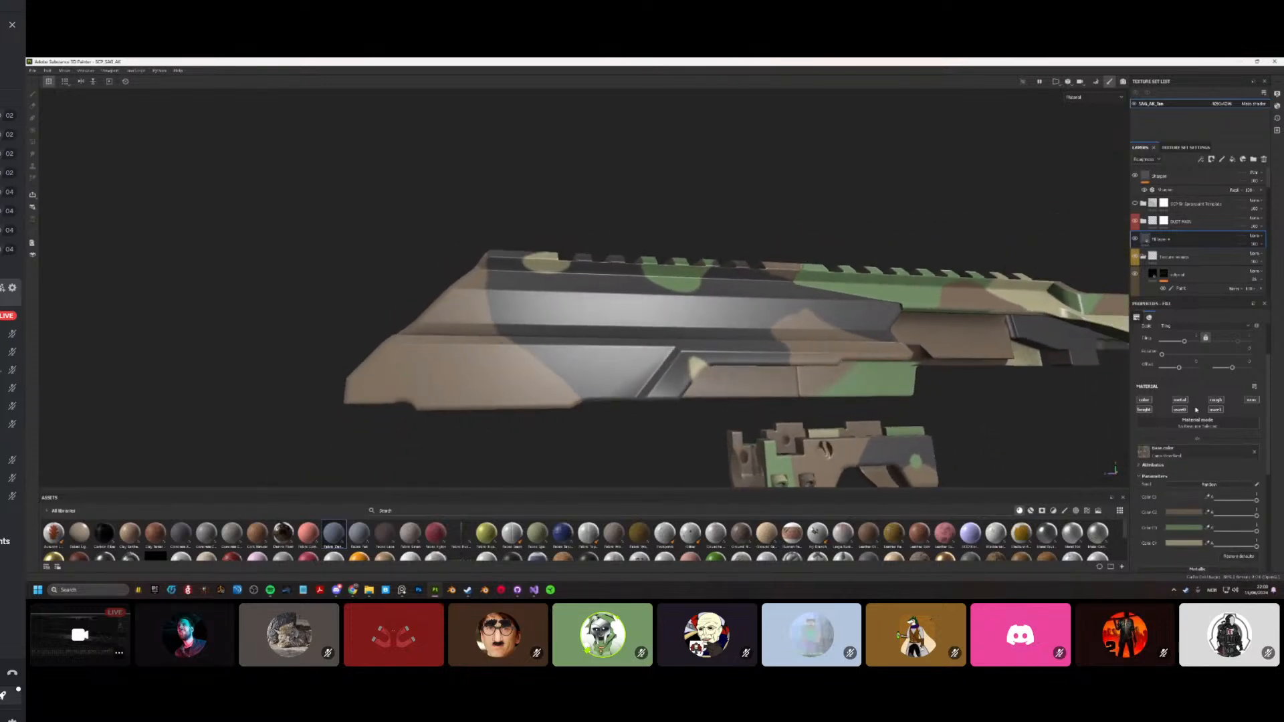
Step: Limit the camouflage fill layer to the color and metallic channels, comparing the model with metallic off and on
left_click(1216, 400)
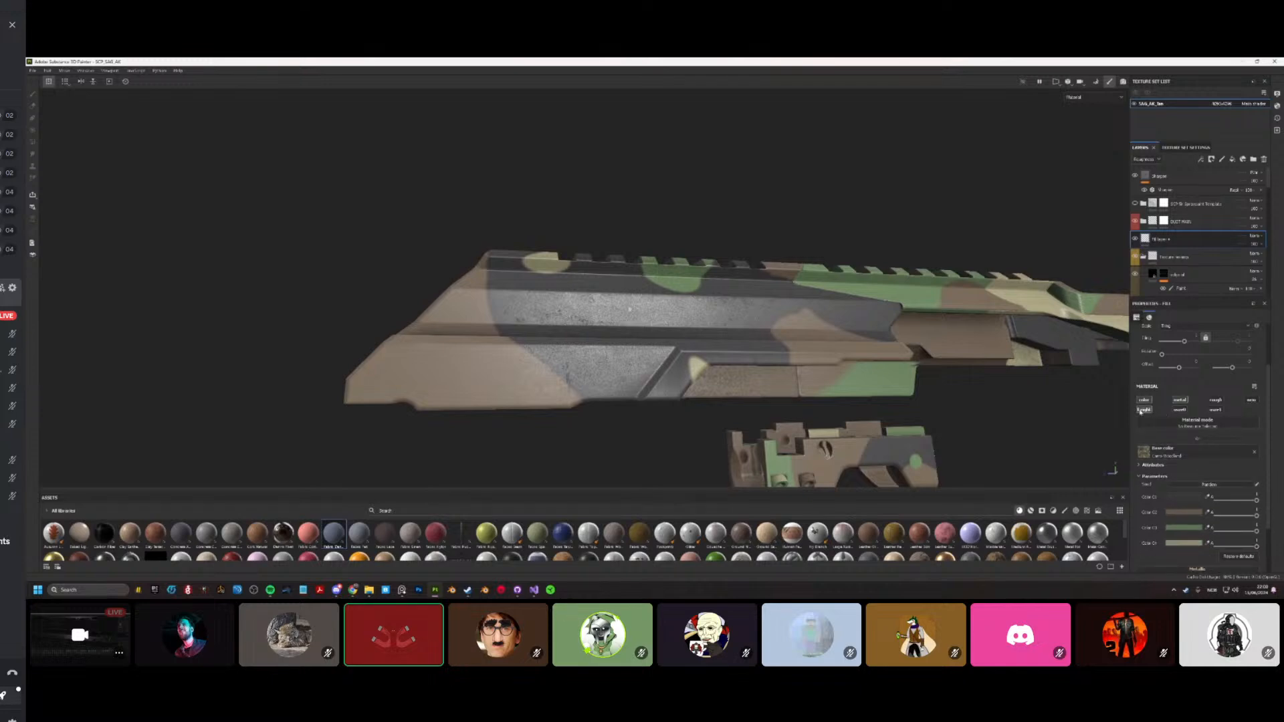
left_click(1180, 399)
left_click(1180, 399)
mouse_move(602, 374)
left_mouse_down("alt")
mouse_move(669, 374)
mouse_move(649, 384)
mouse_move(529, 348)
left_mouse_up("alt")
scroll(528, 348, "up", 3)
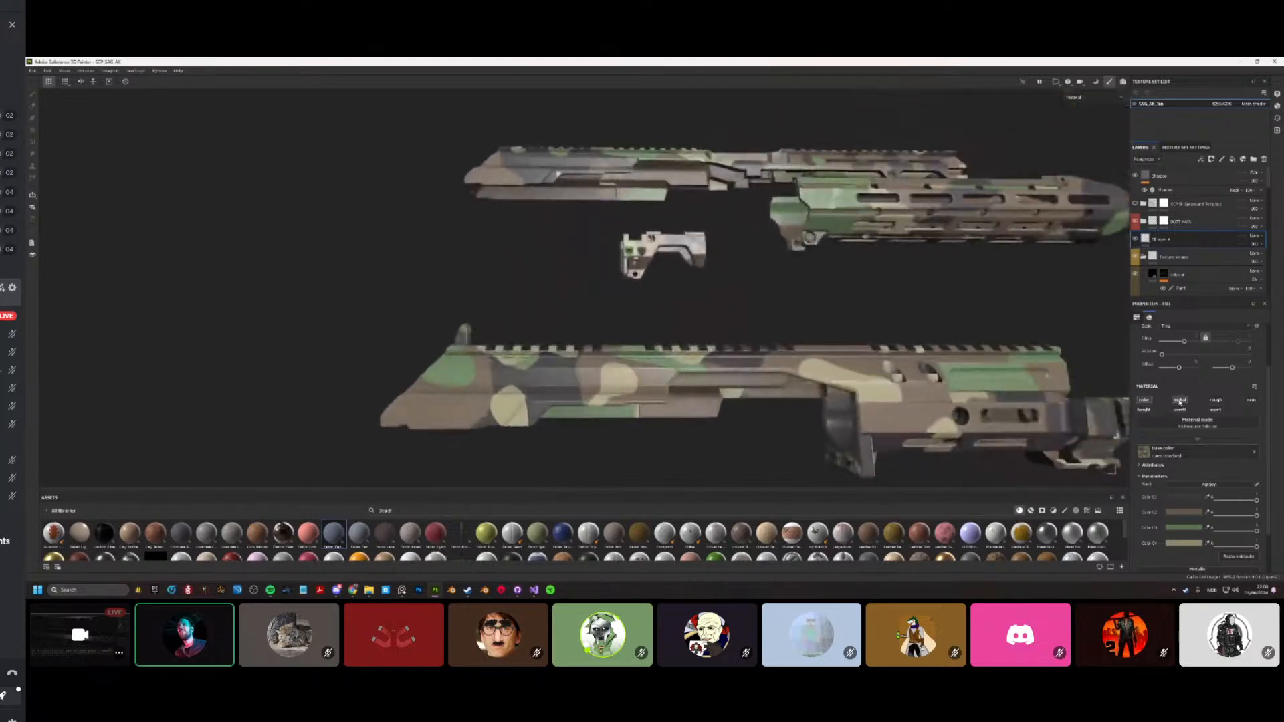
left_click(1179, 400)
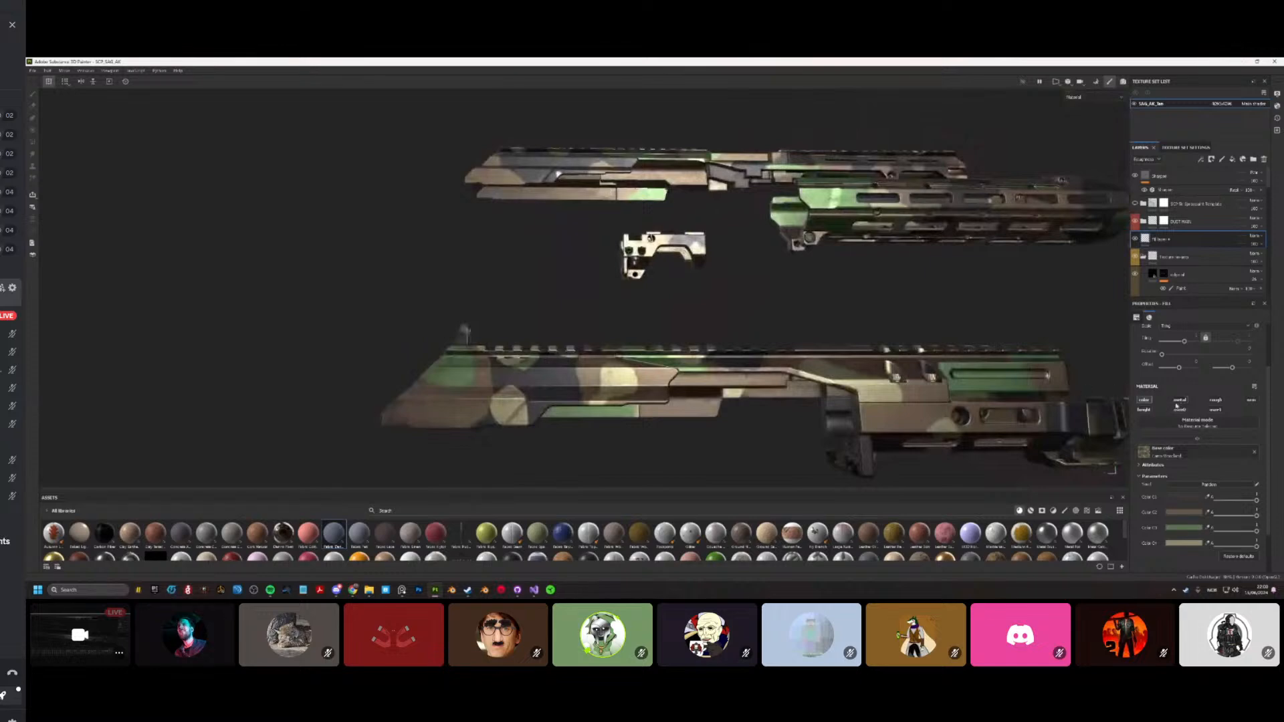
left_click(1180, 399)
Step: Increase the camouflage fill's tiling scale to make the pattern smaller on the rifle chassis
left_click_drag(535, 408, 516, 435, "alt")
scroll(562, 397, "up", 3)
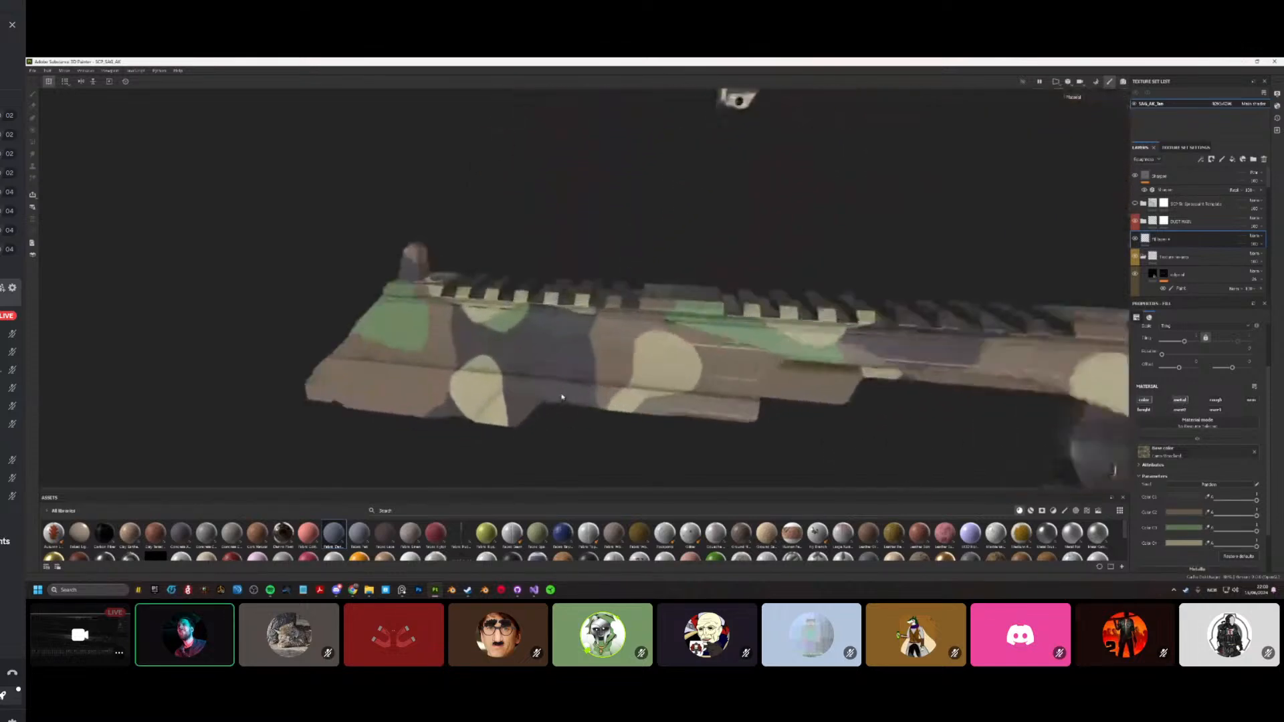
scroll(565, 388, "up", 3)
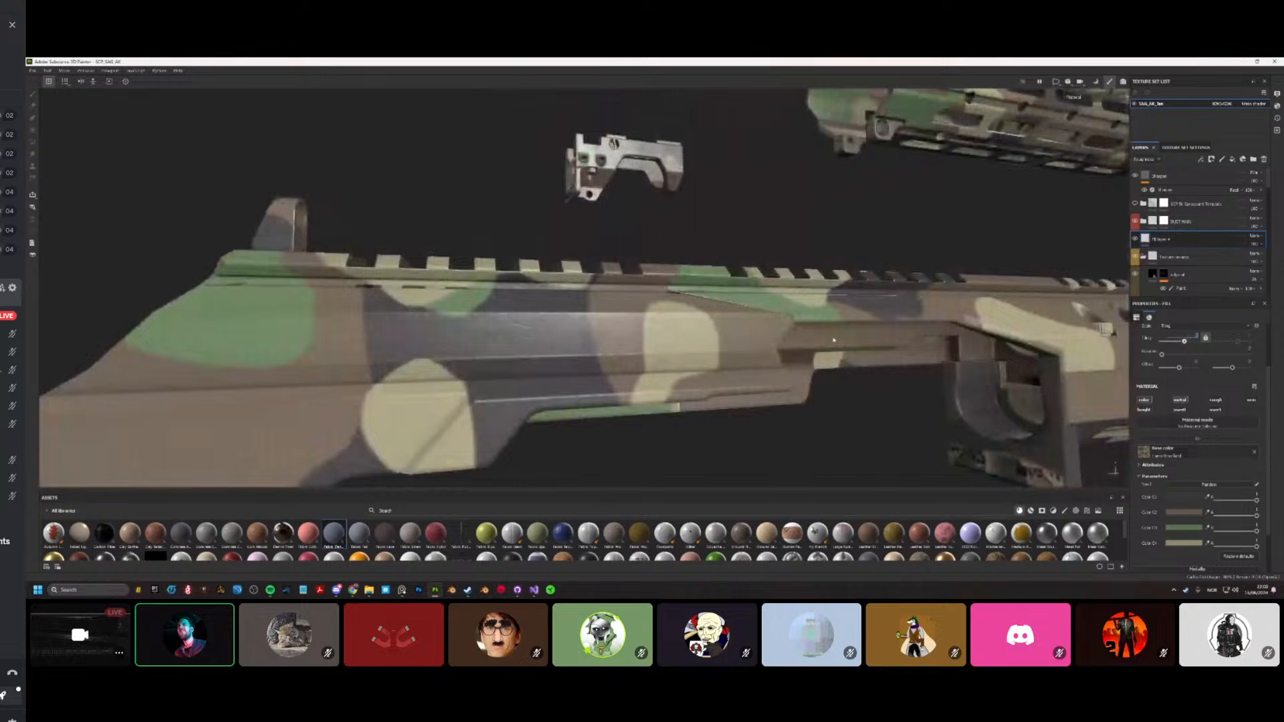
scroll(833, 341, "down", 5)
mouse_move(833, 341)
left_mouse_down("alt")
mouse_move(817, 384)
mouse_move(736, 373)
left_mouse_up("alt")
scroll(674, 365, "up", 6)
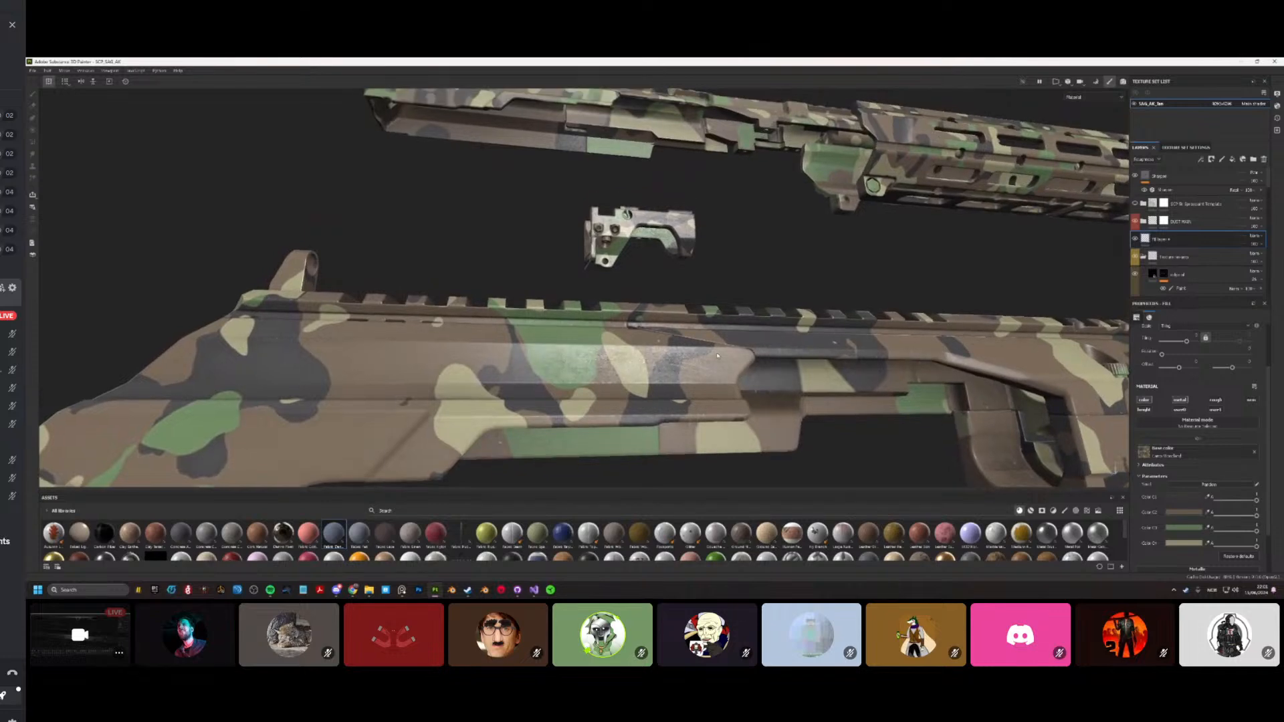
scroll(717, 355, "up", 5)
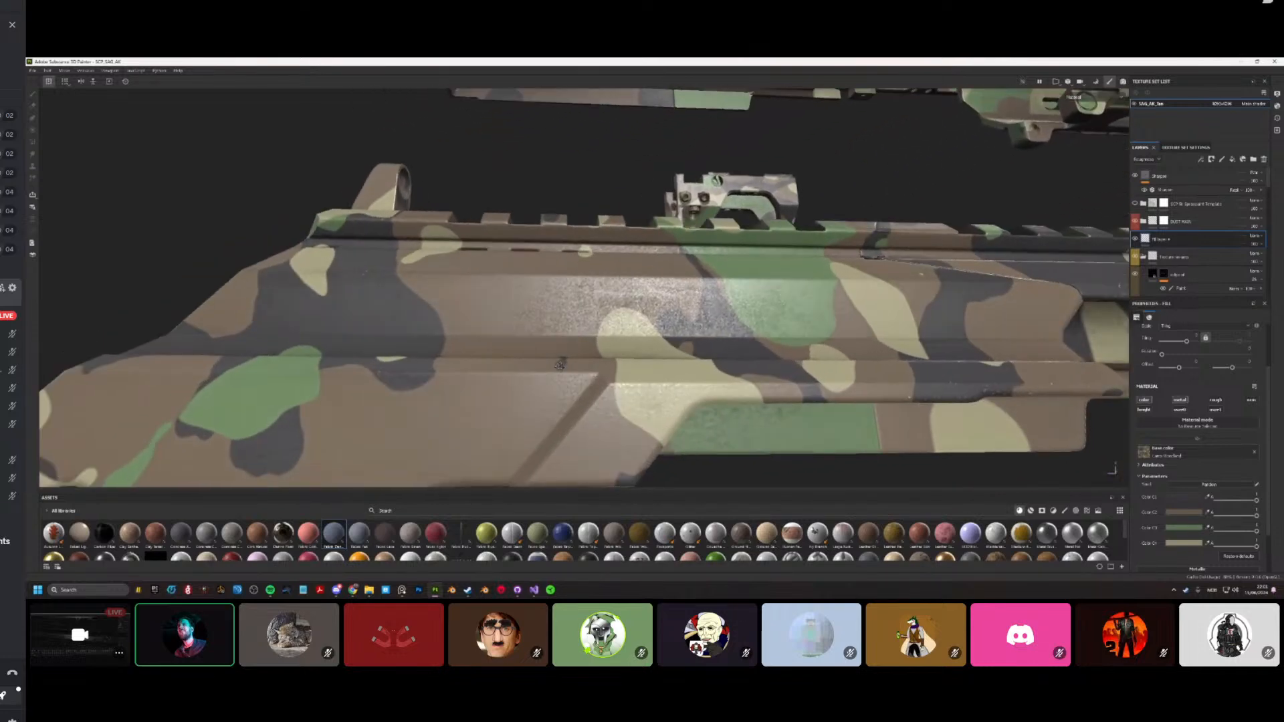
Step: Inspect the camouflage pattern on the receiver's side, sloped end block and top rail at close range
left_click_drag(559, 365, 694, 326, "alt")
mouse_move(550, 365)
left_mouse_down("alt")
mouse_move(564, 359)
mouse_move(588, 409)
mouse_move(783, 368)
mouse_move(200, 402)
mouse_move(281, 361)
left_mouse_up("alt")
scroll(564, 381, "up", 3)
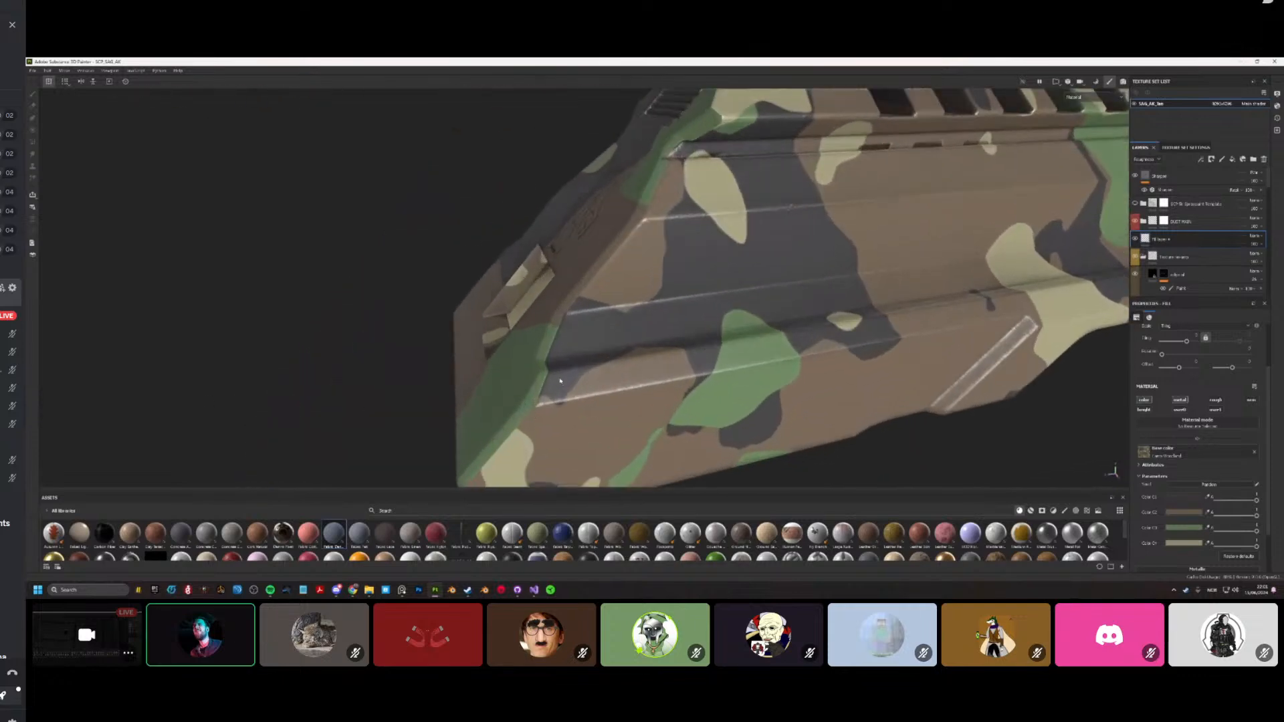
left_click_drag(565, 381, 533, 357, "alt")
mouse_move(467, 460)
left_mouse_down("alt")
mouse_move(453, 444)
mouse_move(486, 305)
left_mouse_up("alt")
scroll(453, 445, "down", 3)
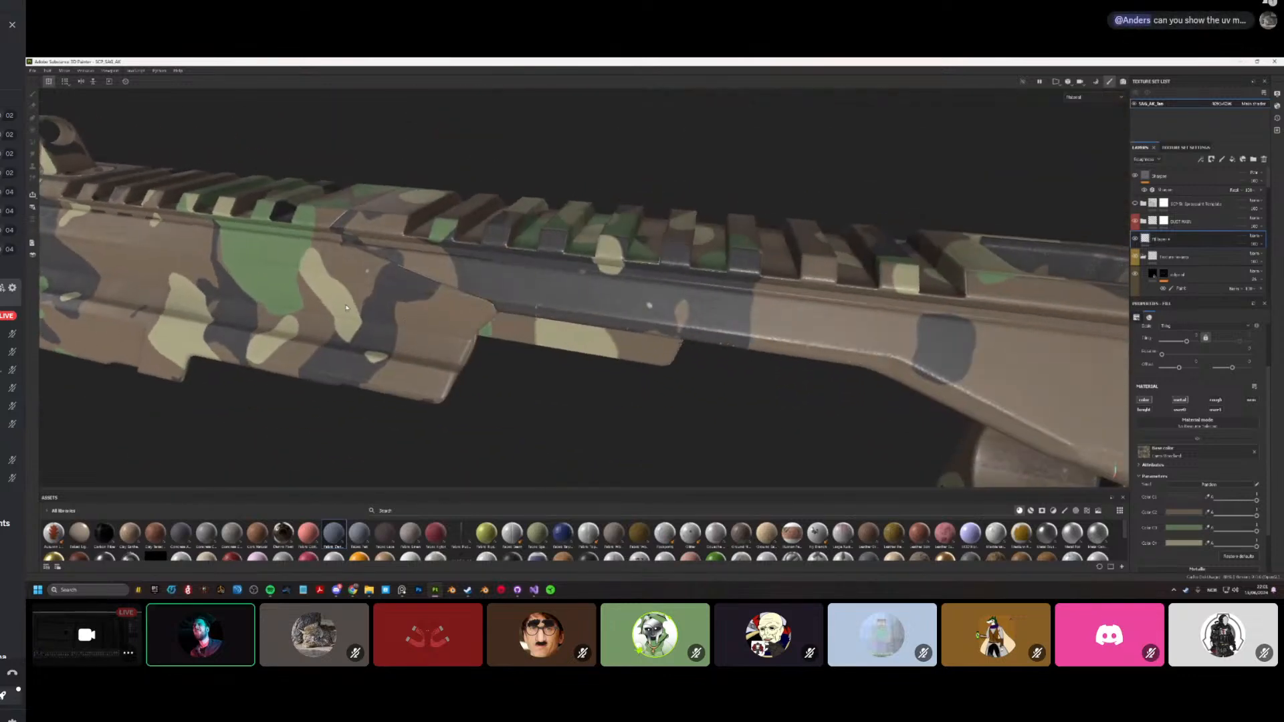
Step: Display the UV layout beside the 3D model and bring the whole set of chassis parts into view
mouse_move(346, 308)
left_mouse_down("alt")
mouse_move(390, 371)
mouse_move(436, 322)
left_mouse_up("alt")
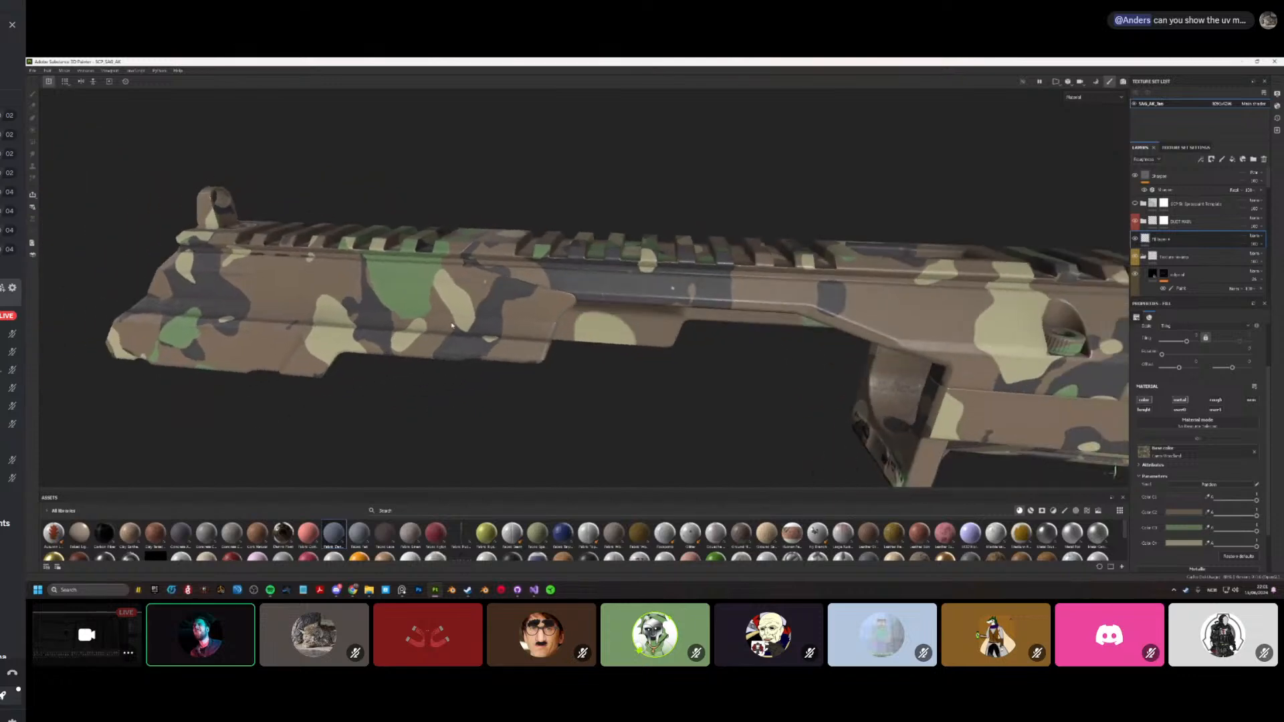
key("F1")
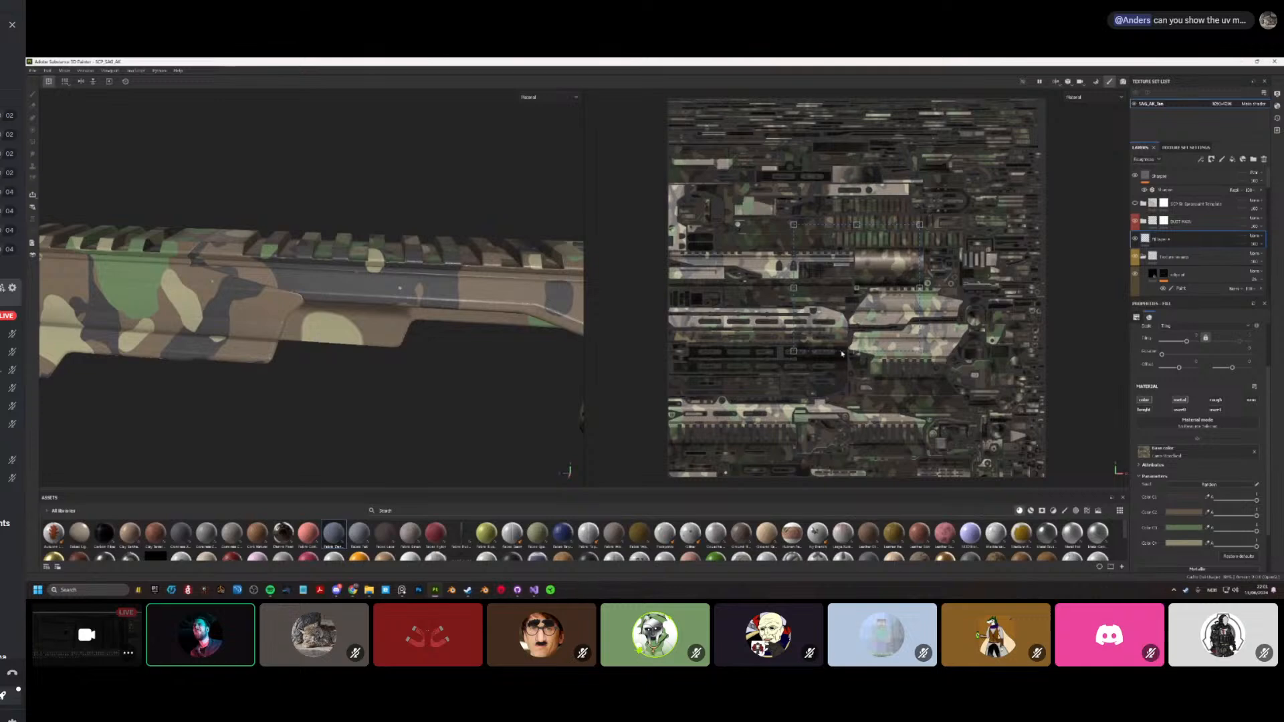
left_click_drag(439, 350, 314, 342, "alt")
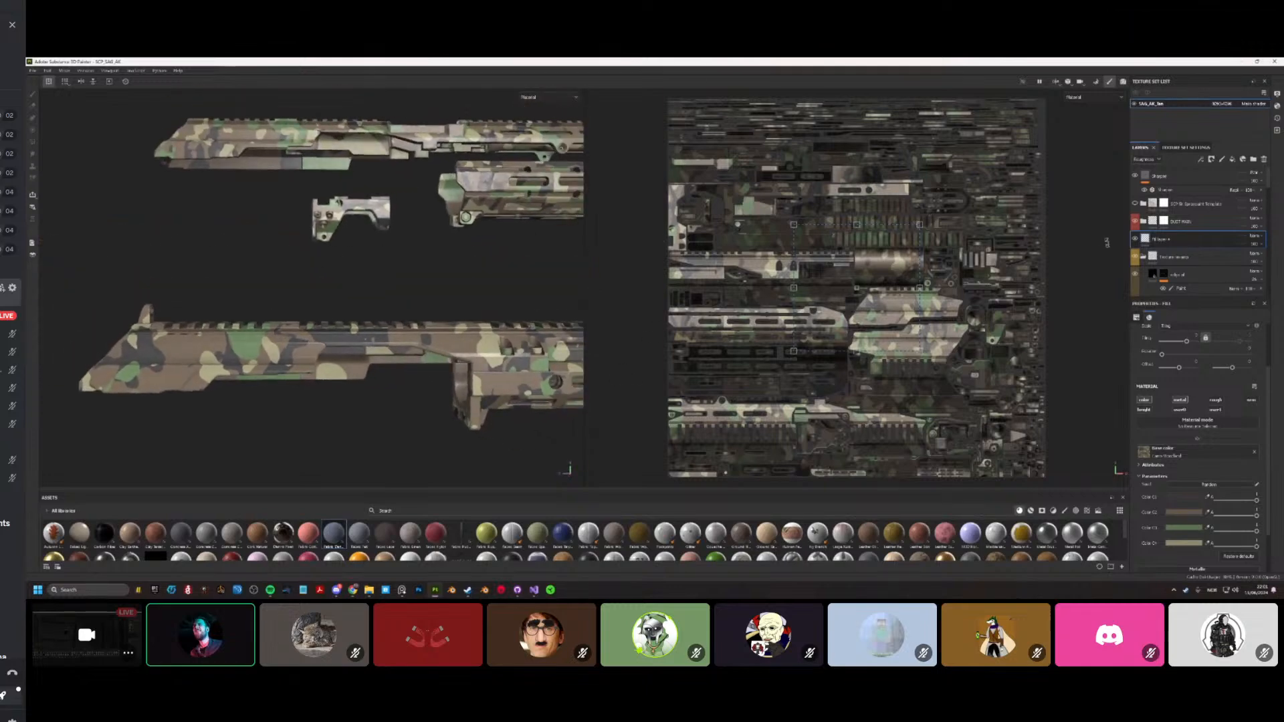
Step: Switch the camouflage fill to tri-planar projection and check the pattern on the chassis receiver's side
scroll(1197, 361, "up", 2)
left_click(1194, 343)
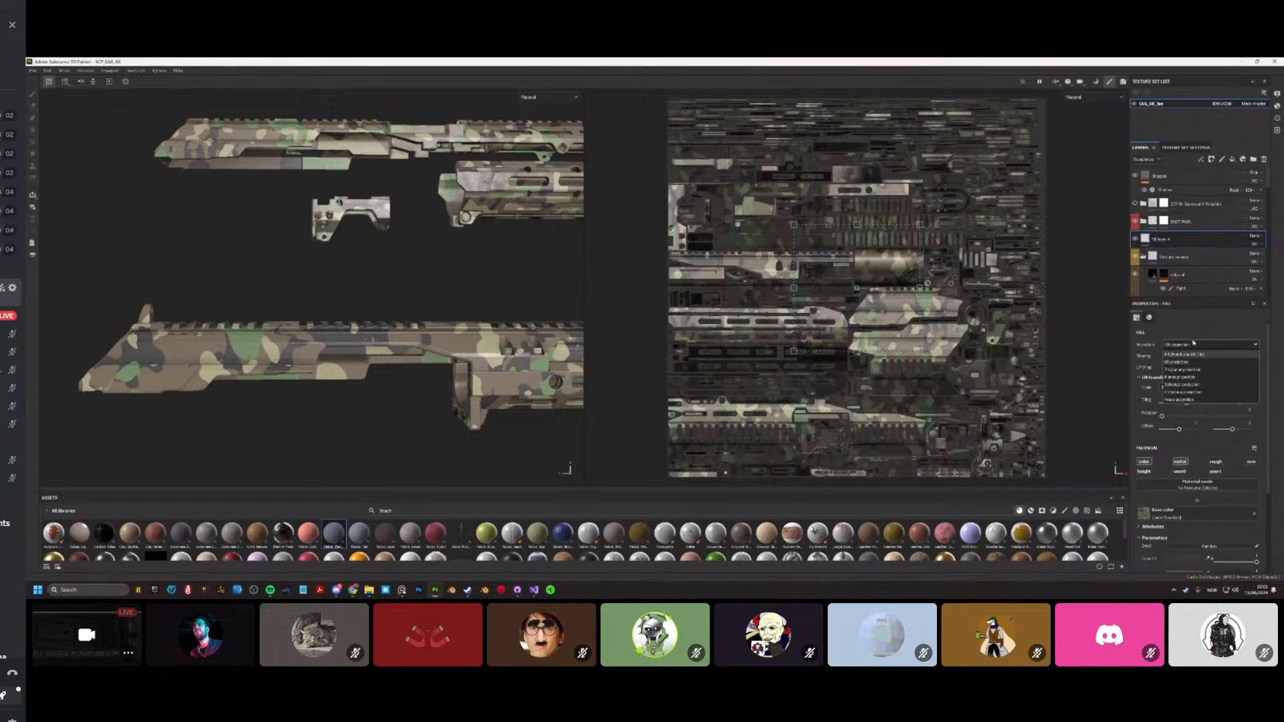
left_click(1183, 370)
left_click_drag(200, 367, 243, 390, "alt")
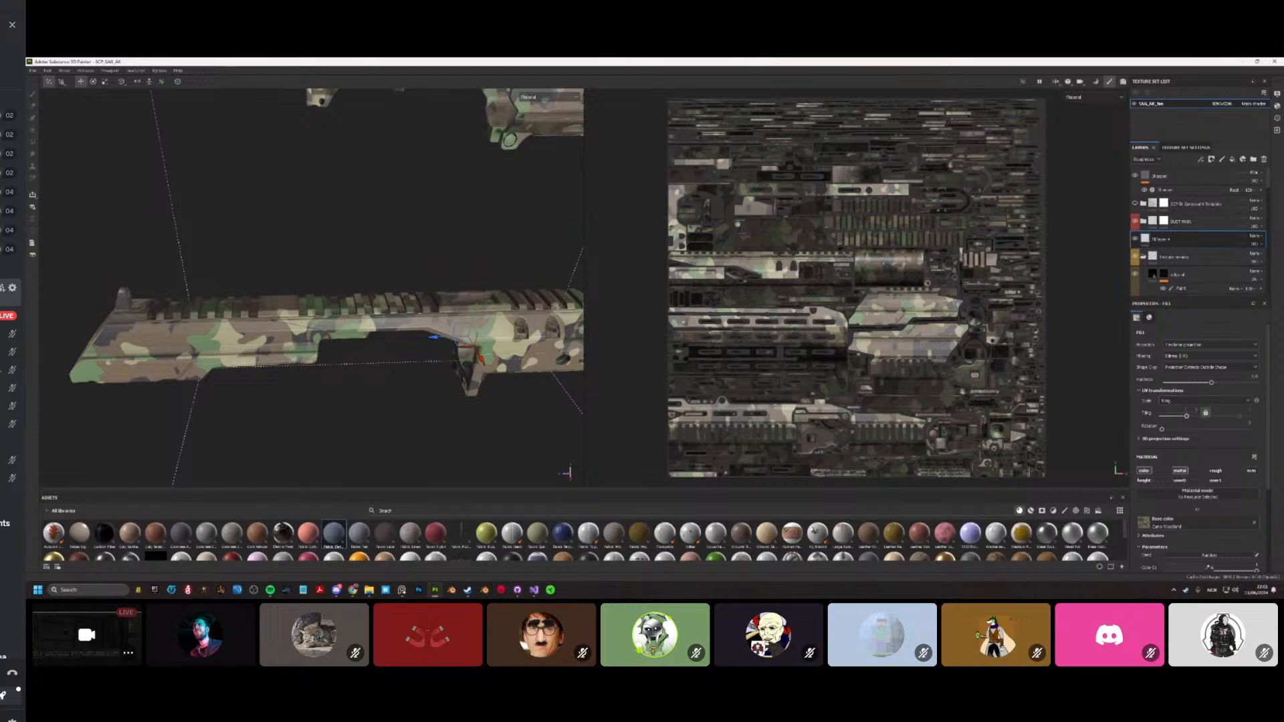
left_click_drag(334, 365, 391, 377, "alt")
scroll(321, 379, "up", 6)
scroll(365, 371, "up", 4)
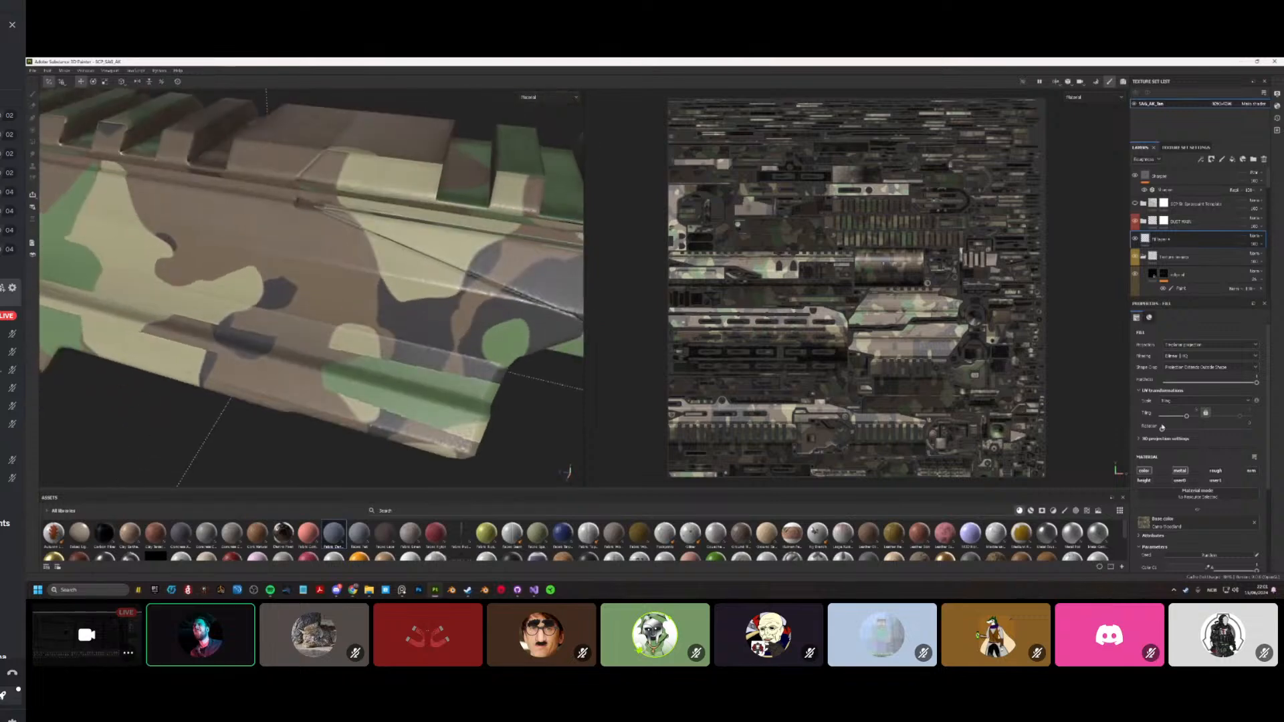
Step: Lower the camouflage fill's tri-planar hardness to nearly zero and check the softened pattern blending on the receiver
left_click_drag(1169, 386, 1161, 385)
scroll(364, 387, "down", 4)
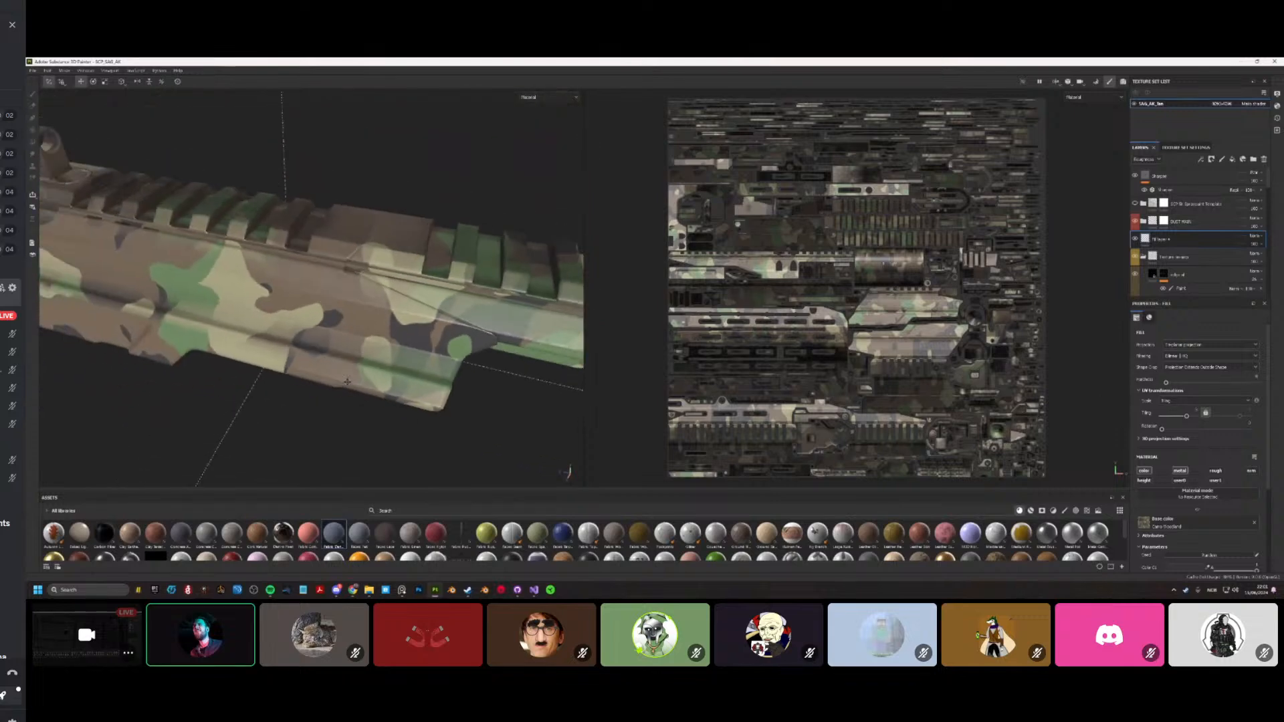
left_click_drag(348, 391, 383, 403, "alt")
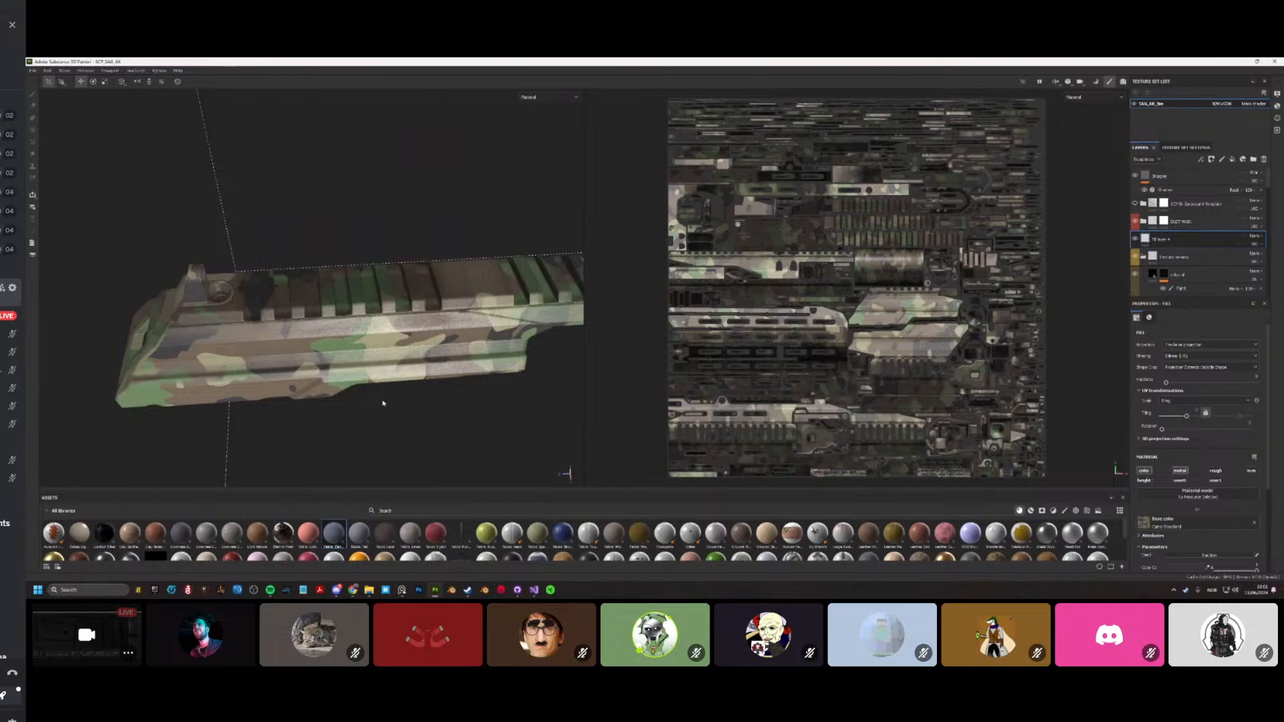
scroll(383, 403, "up", 4)
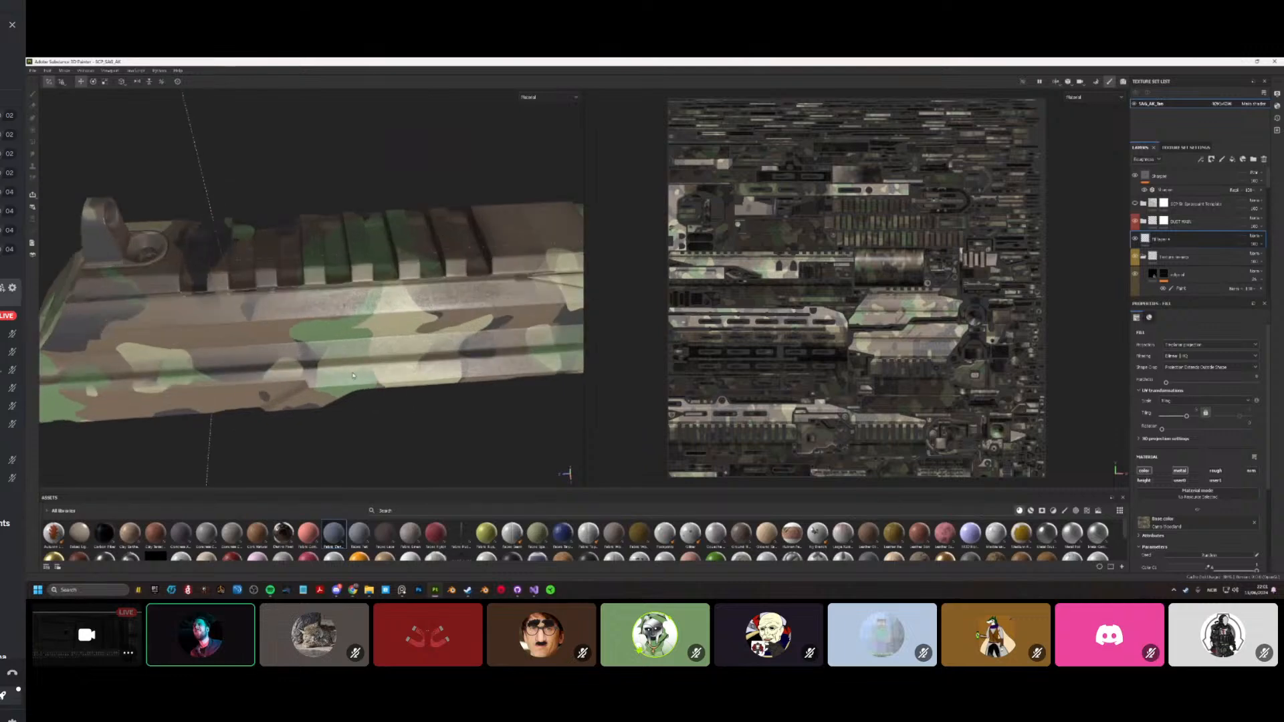
left_click_drag(383, 403, 270, 379, "alt")
scroll(287, 379, "up", 4)
scroll(271, 380, "down", 5)
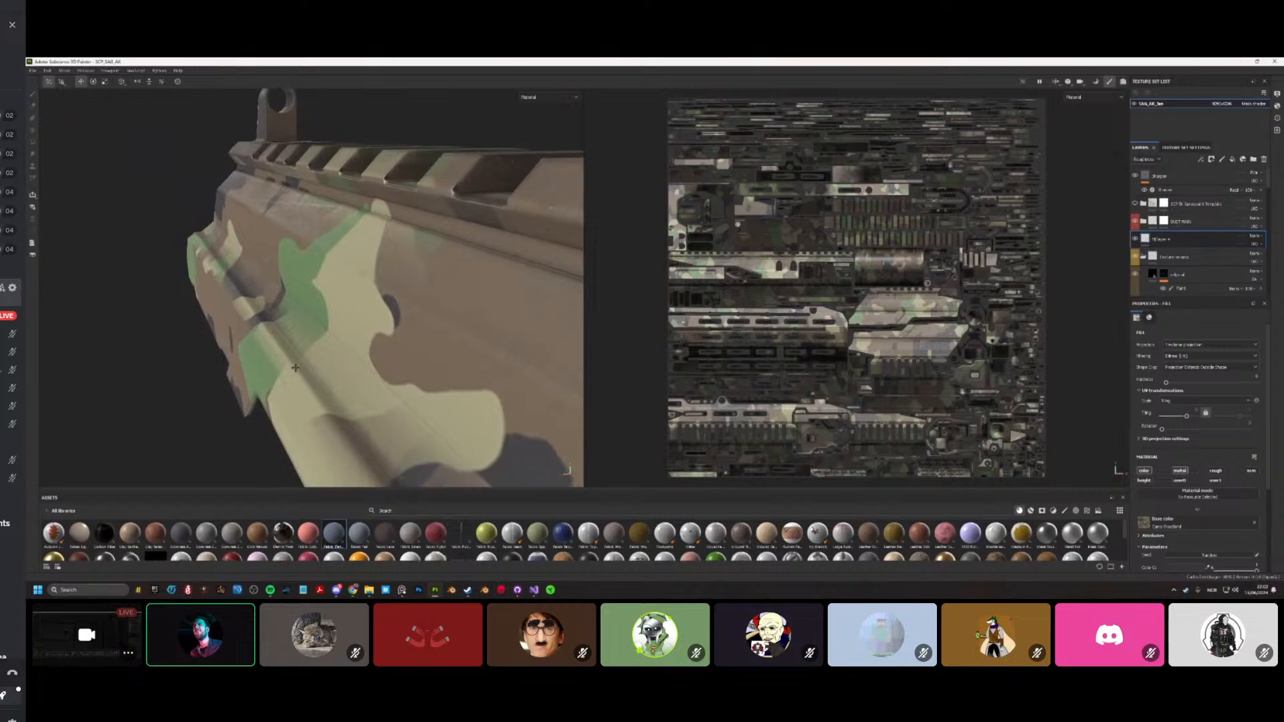
scroll(310, 380, "up", 5)
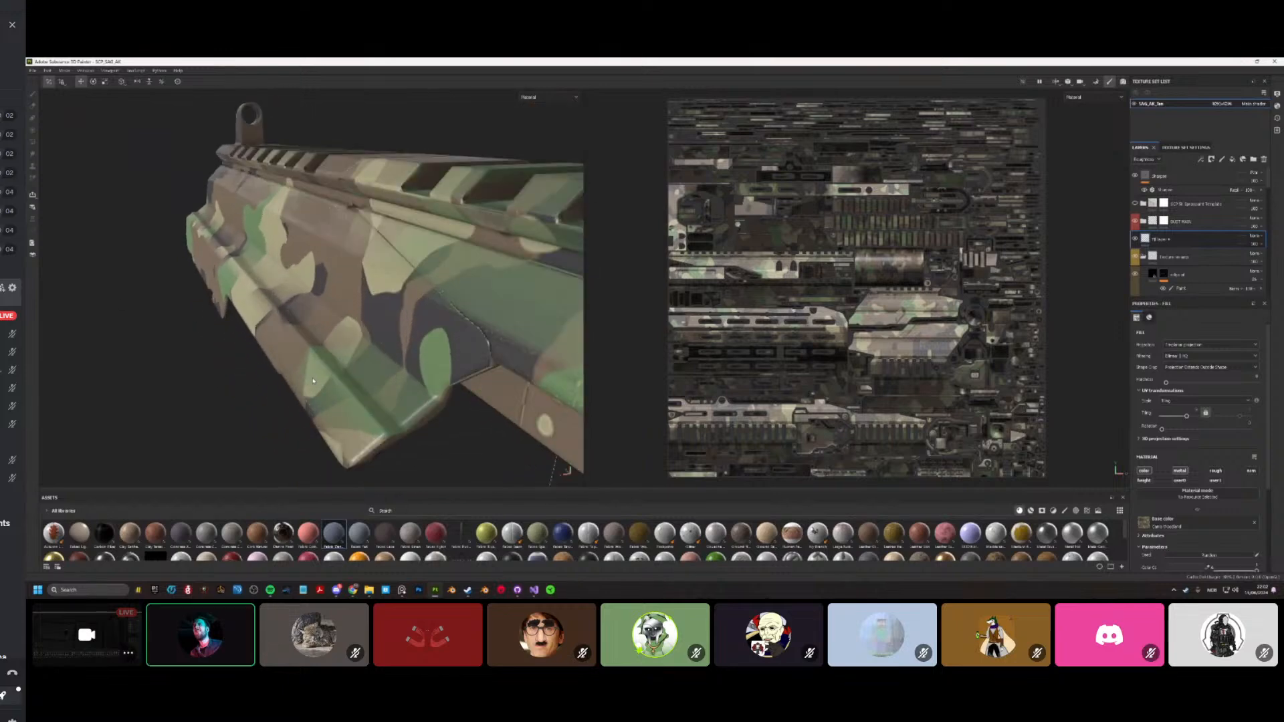
scroll(342, 407, "down", 6)
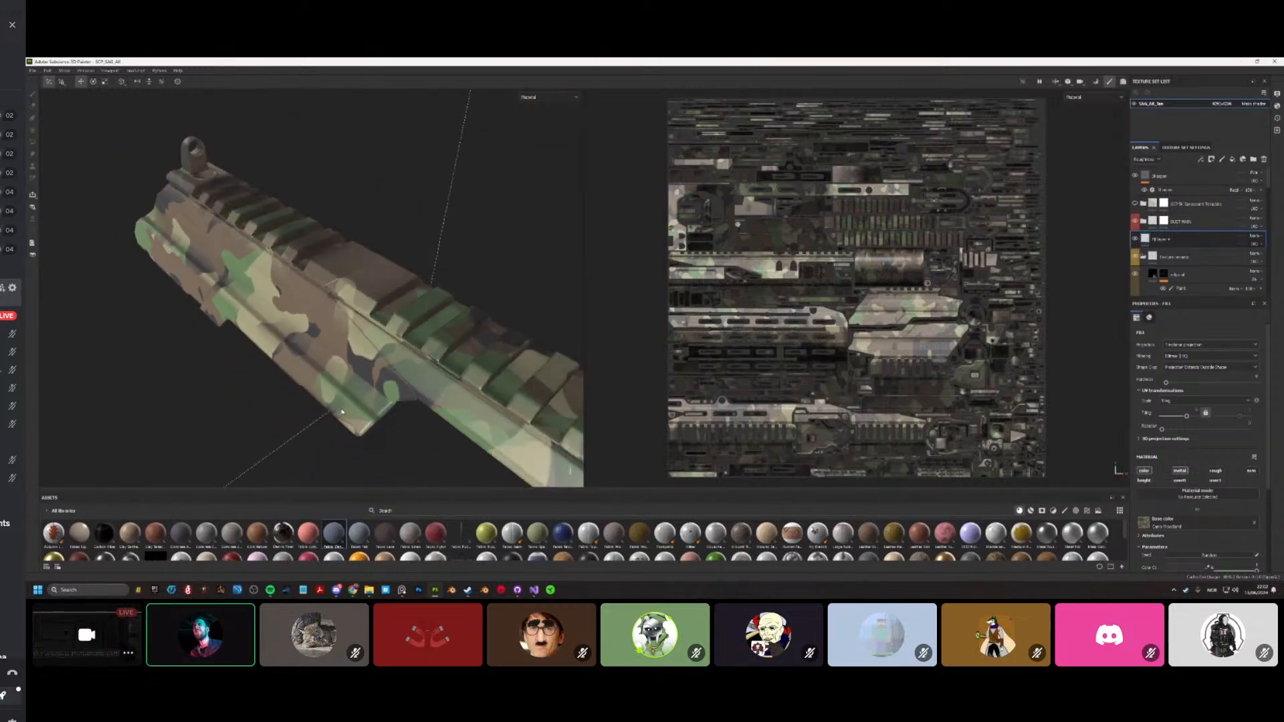
left_click_drag(210, 358, 197, 331, "alt")
scroll(316, 397, "up", 3)
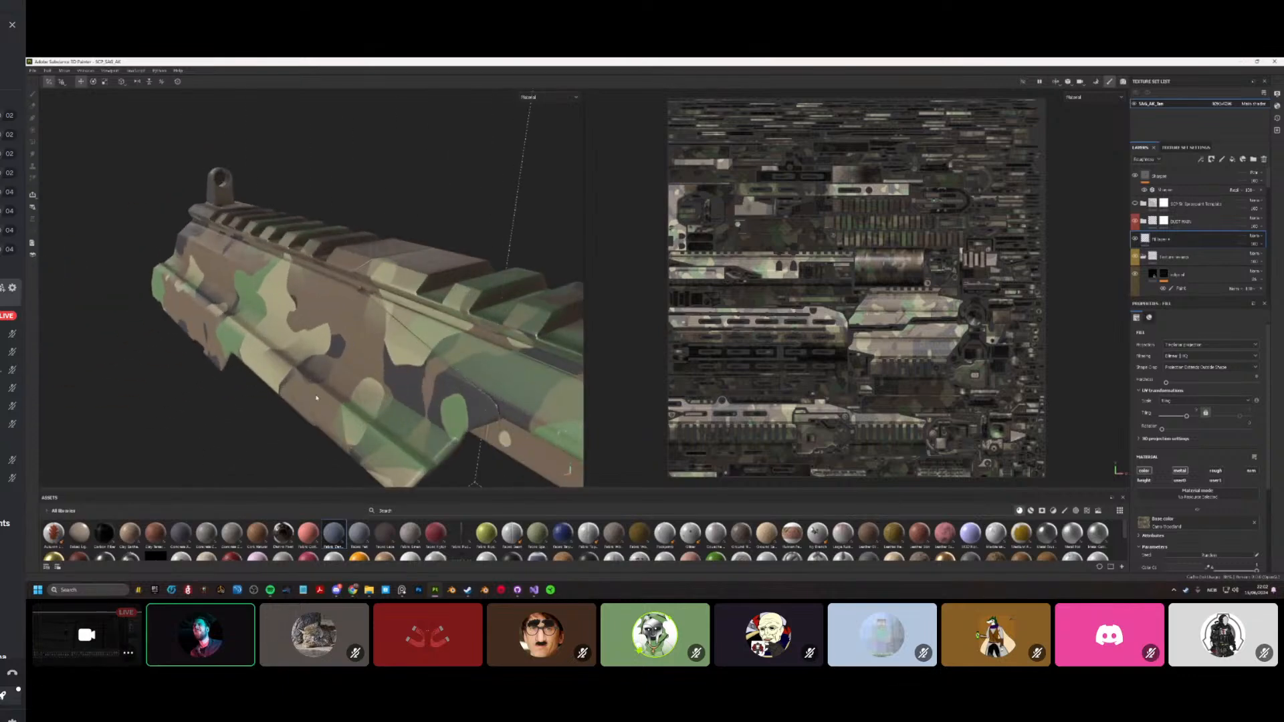
Step: Return the camouflage fill to UV projection and check the pattern across the receiver's side and sloped end block
left_click(1196, 345)
left_click(1188, 362)
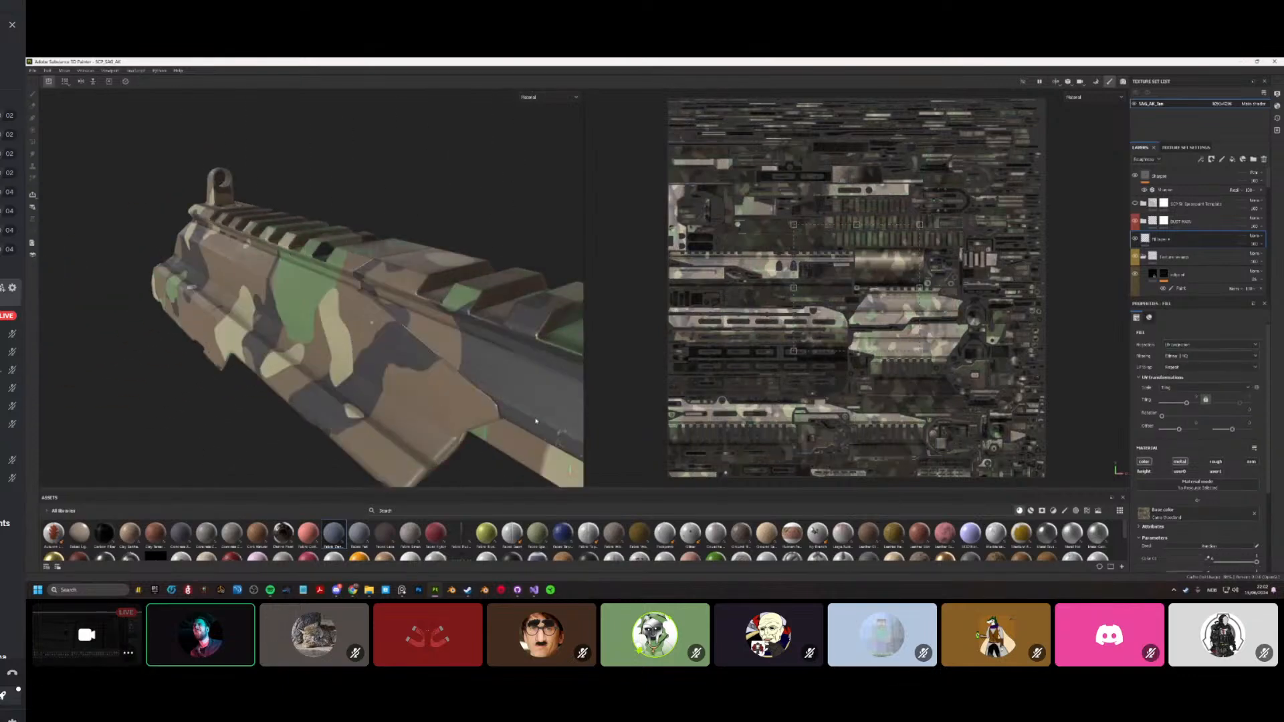
left_click_drag(328, 381, 402, 360, "alt")
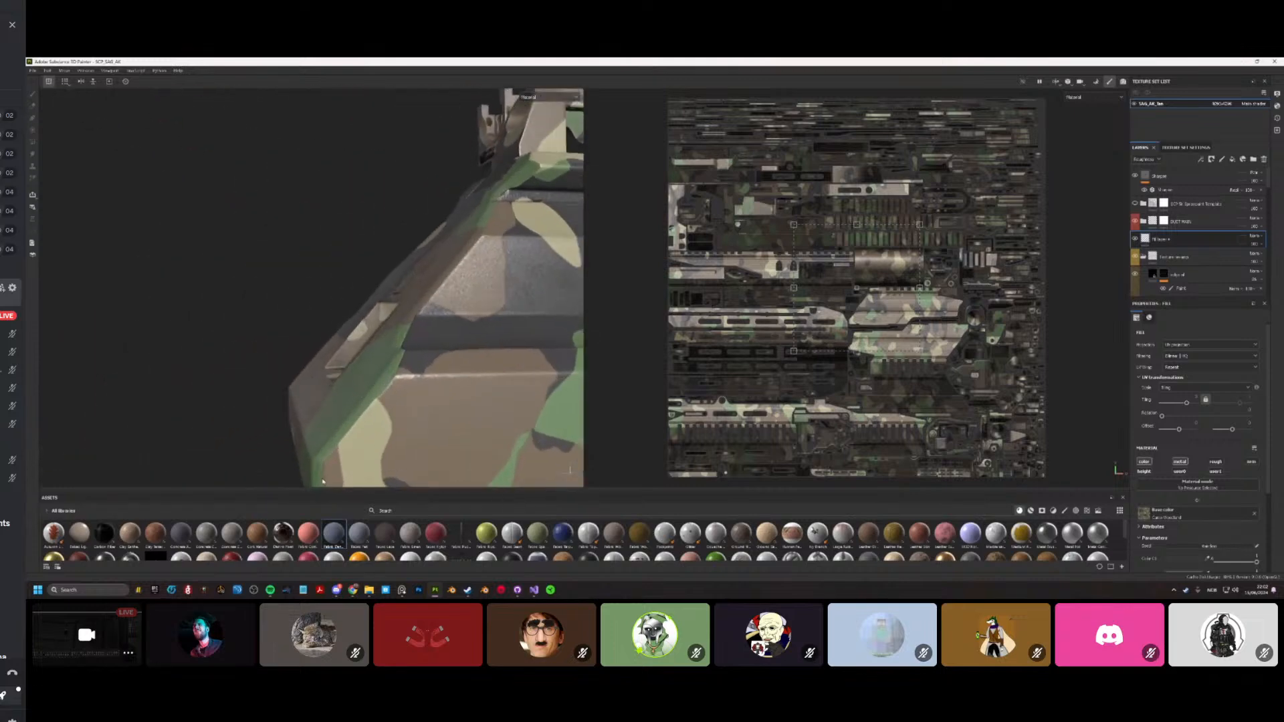
left_click_drag(322, 480, 346, 388, "alt")
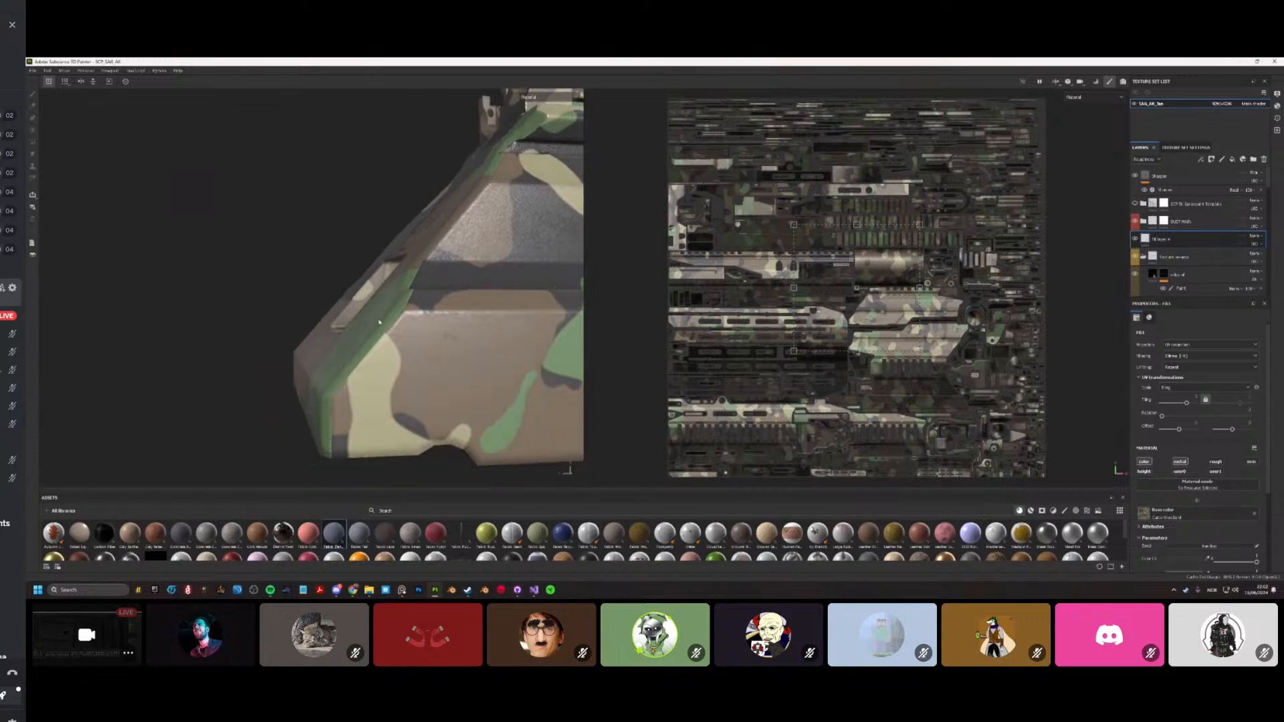
left_click_drag(387, 308, 444, 438, "alt")
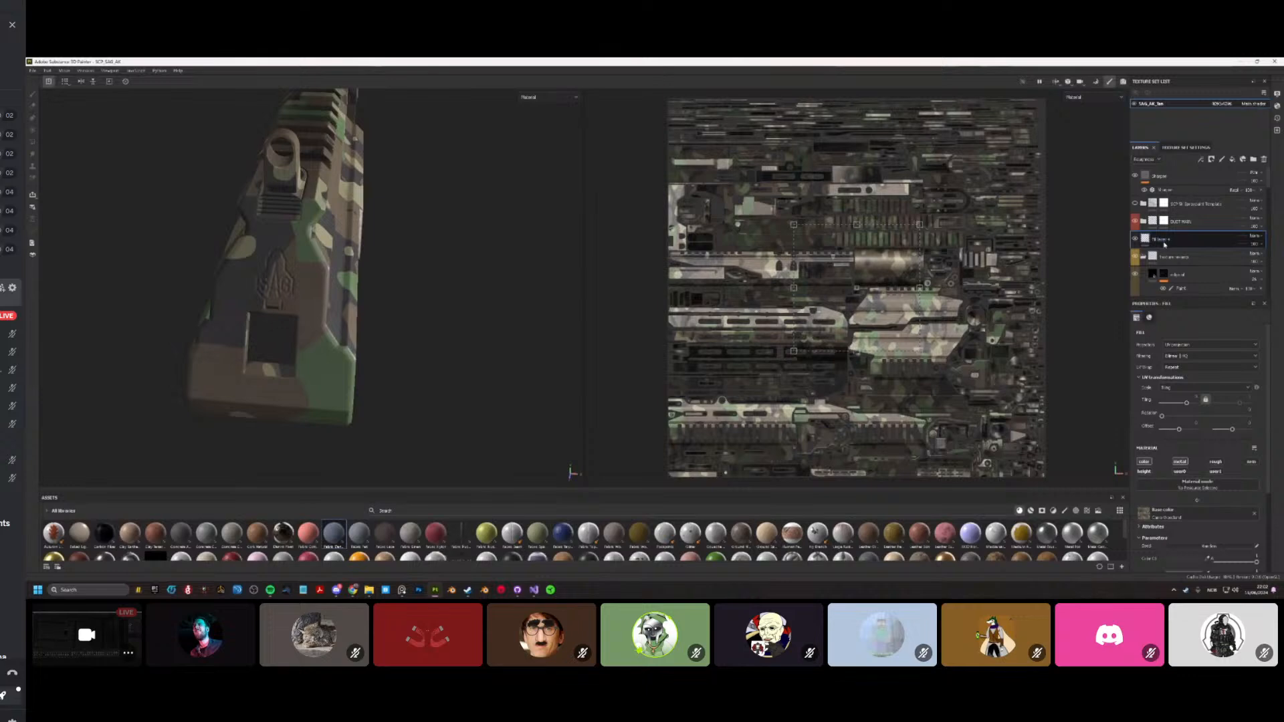
Step: Delete the camouflage fill layer and show only the 3D view of the chassis
key("Delete")
left_click_drag(359, 335, 287, 349, "alt")
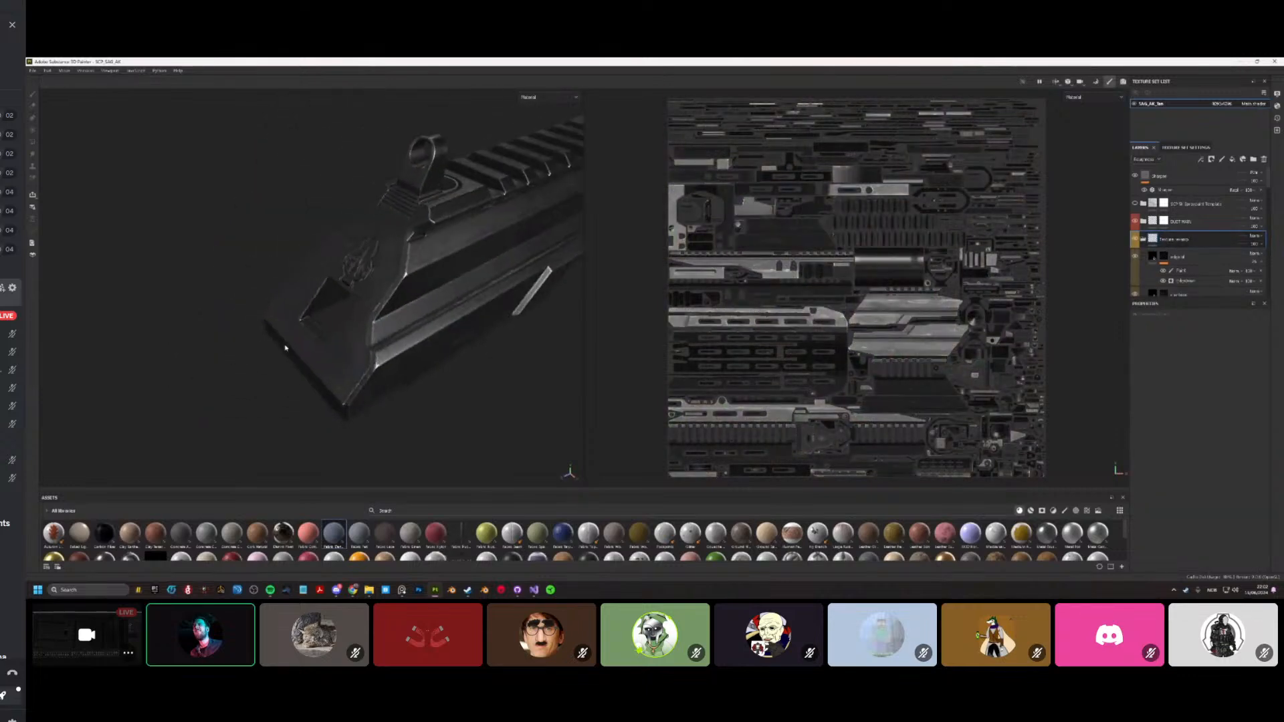
key("F2")
middle_click_drag(618, 326, 355, 383, "alt")
left_click_drag(355, 383, 641, 349, "alt")
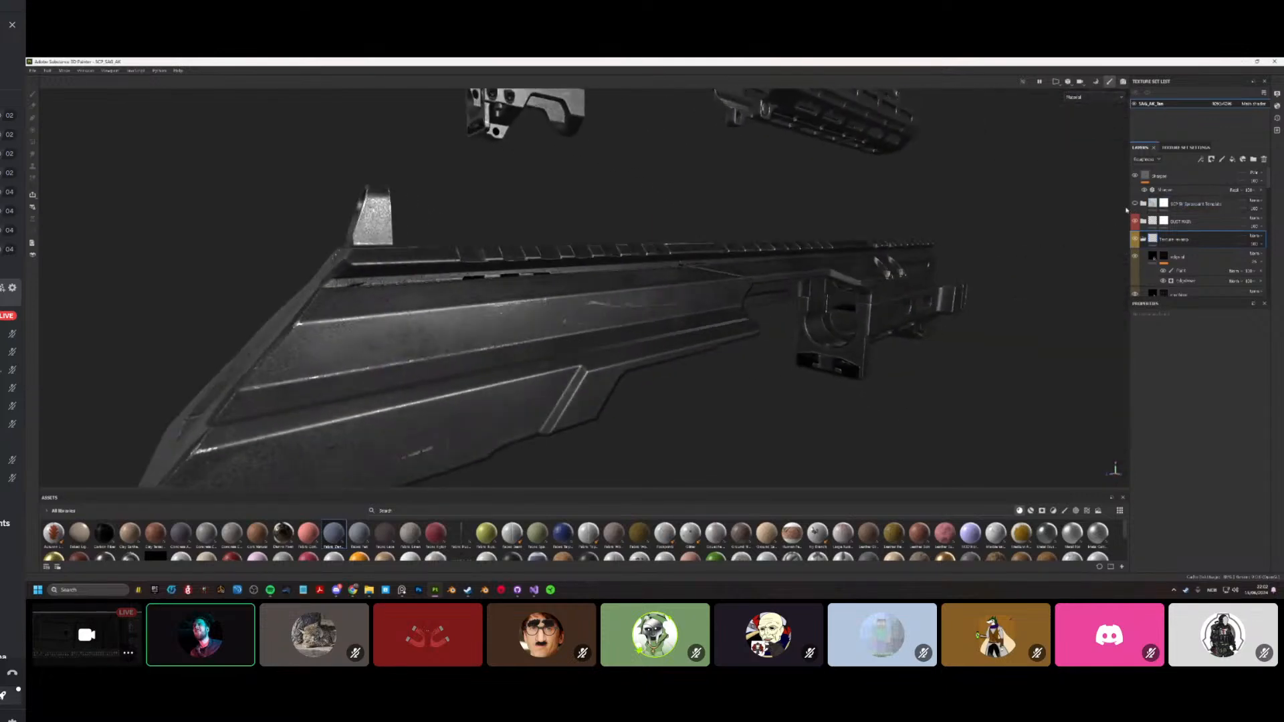
Step: Examine the black chassis finish on the receiver's side and the handguard parts from several angles
left_click_drag(528, 345, 424, 348, "alt")
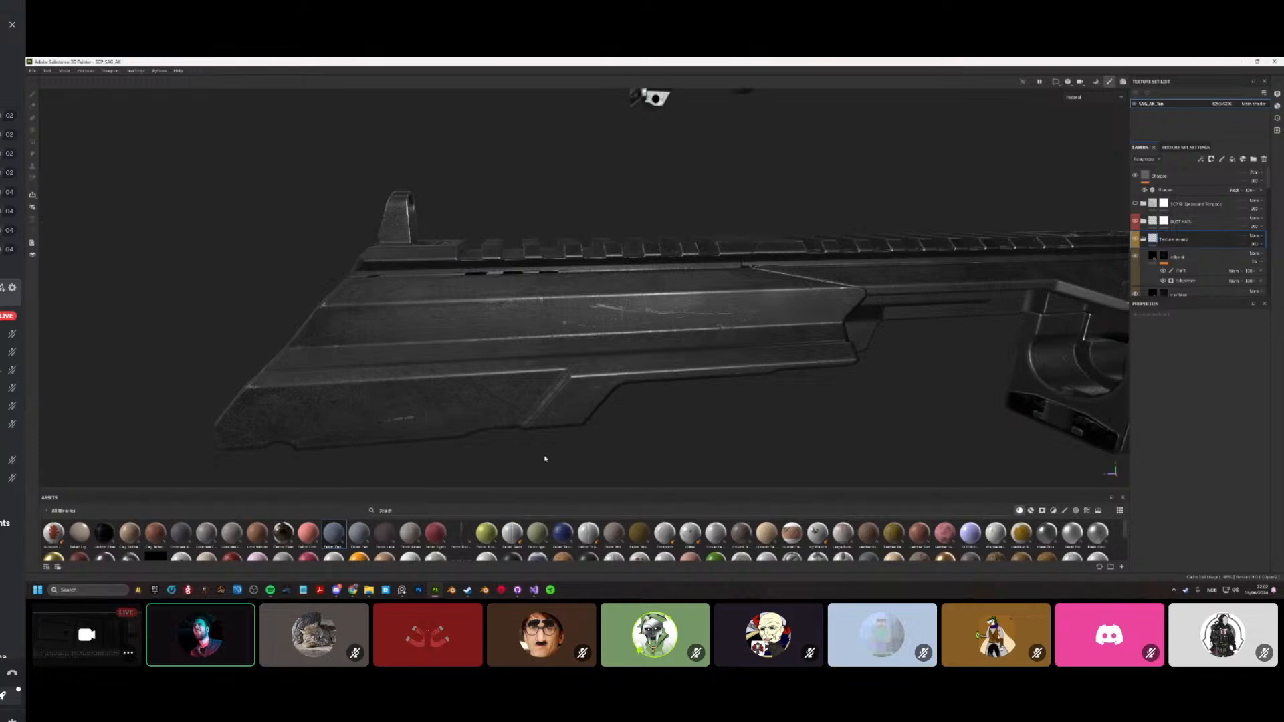
left_click_drag(545, 459, 497, 296, "alt")
left_click_drag(473, 324, 519, 392, "alt")
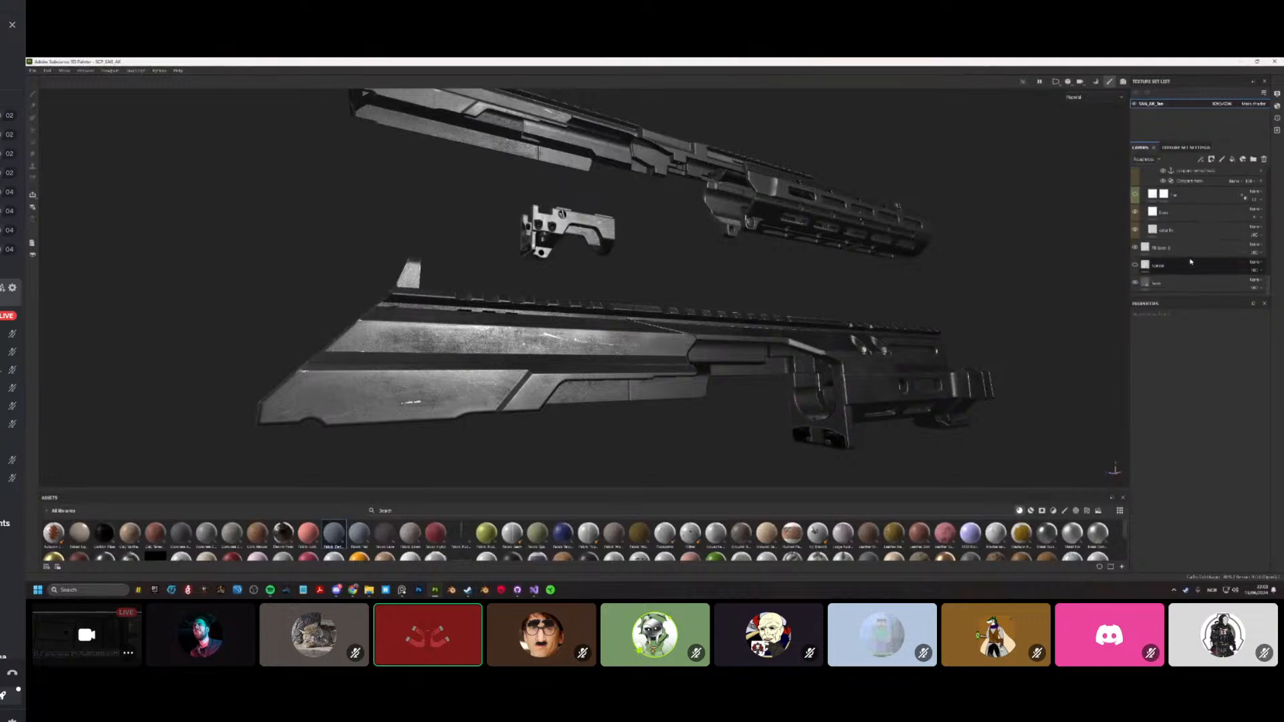
left_click_drag(851, 314, 80, 355, "alt")
Step: Hide the interface panels to examine the black chassis at full size, including its end block and top rail, and restore them
key("Tab")
left_click_drag(642, 335, 659, 394, "alt")
right_click_drag(659, 394, 640, 375, "alt")
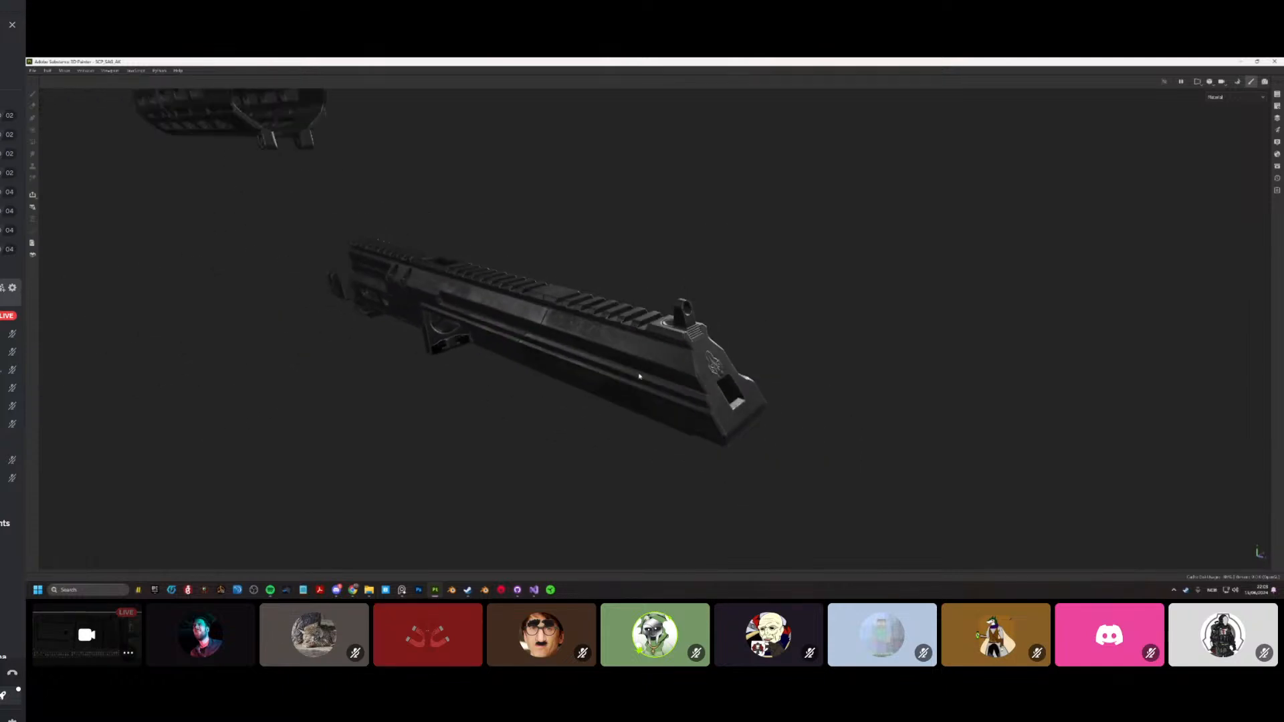
middle_click_drag(640, 375, 746, 401, "alt")
right_click_drag(746, 402, 697, 305, "alt")
left_click_drag(698, 305, 607, 317, "alt")
right_click_drag(607, 317, 608, 335, "alt")
key("Tab")
left_click_drag(601, 327, 576, 309, "alt")
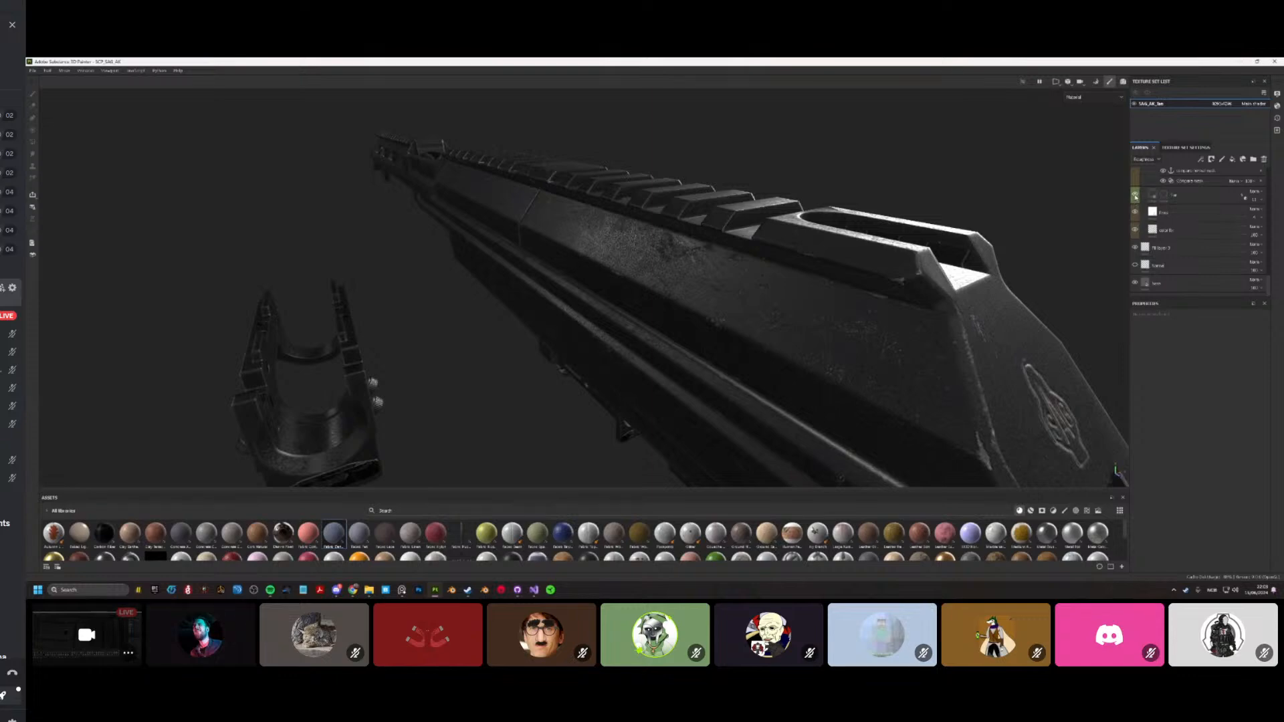
Step: Make the tan paint layer visible and place the tan handguard reference photo beside the model
left_click(1135, 195)
left_click_drag(509, 314, 505, 497, "alt")
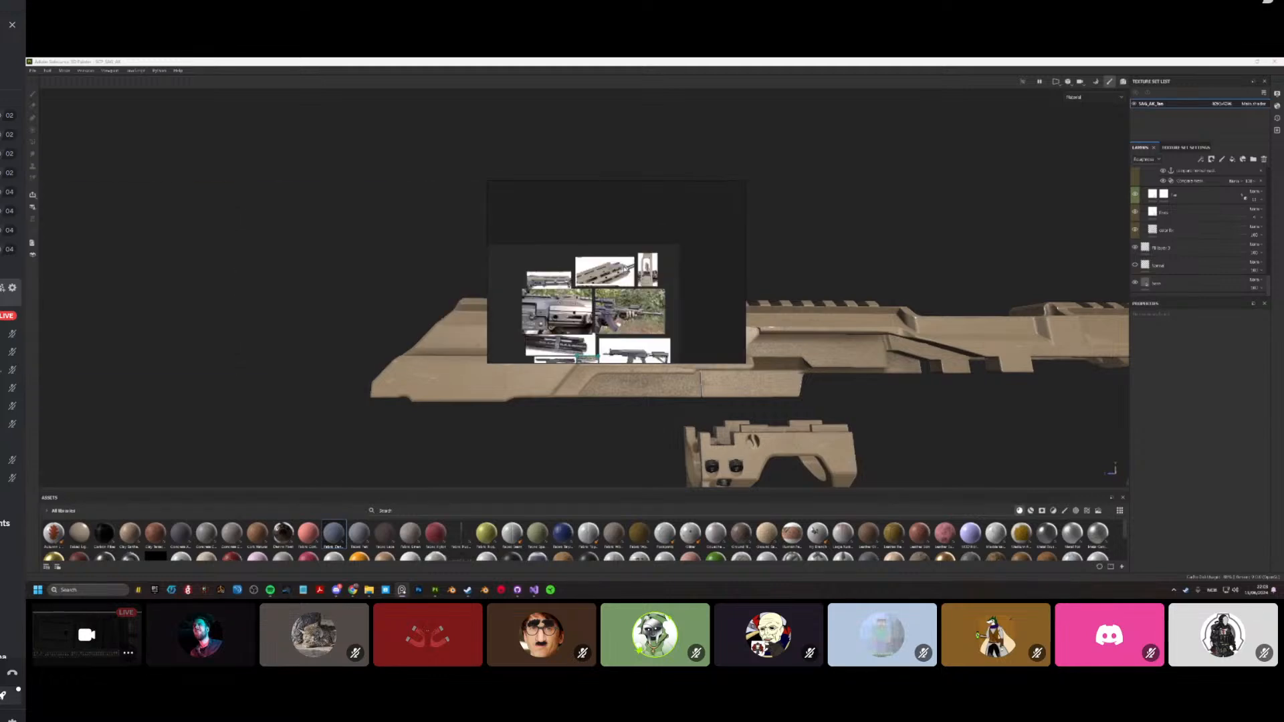
scroll(608, 272, "down", 3)
right_click_drag(608, 271, 280, 391)
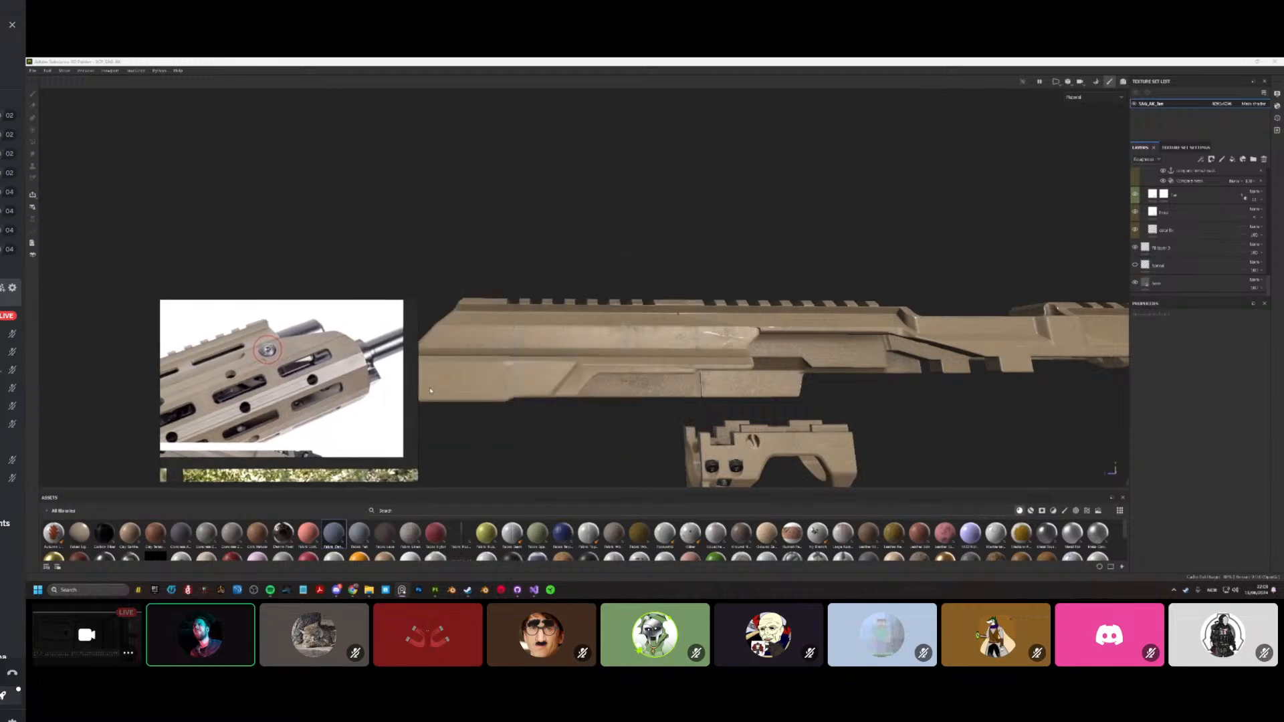
Step: Turn off the tan paint layer's metallic channel and check how the chassis surface reflects light
mouse_move(468, 364)
left_mouse_down("alt")
mouse_move(502, 350)
mouse_move(462, 422)
mouse_move(533, 458)
mouse_move(562, 441)
left_mouse_up("alt")
scroll(501, 351, "up", 3)
scroll(455, 439, "up", 5)
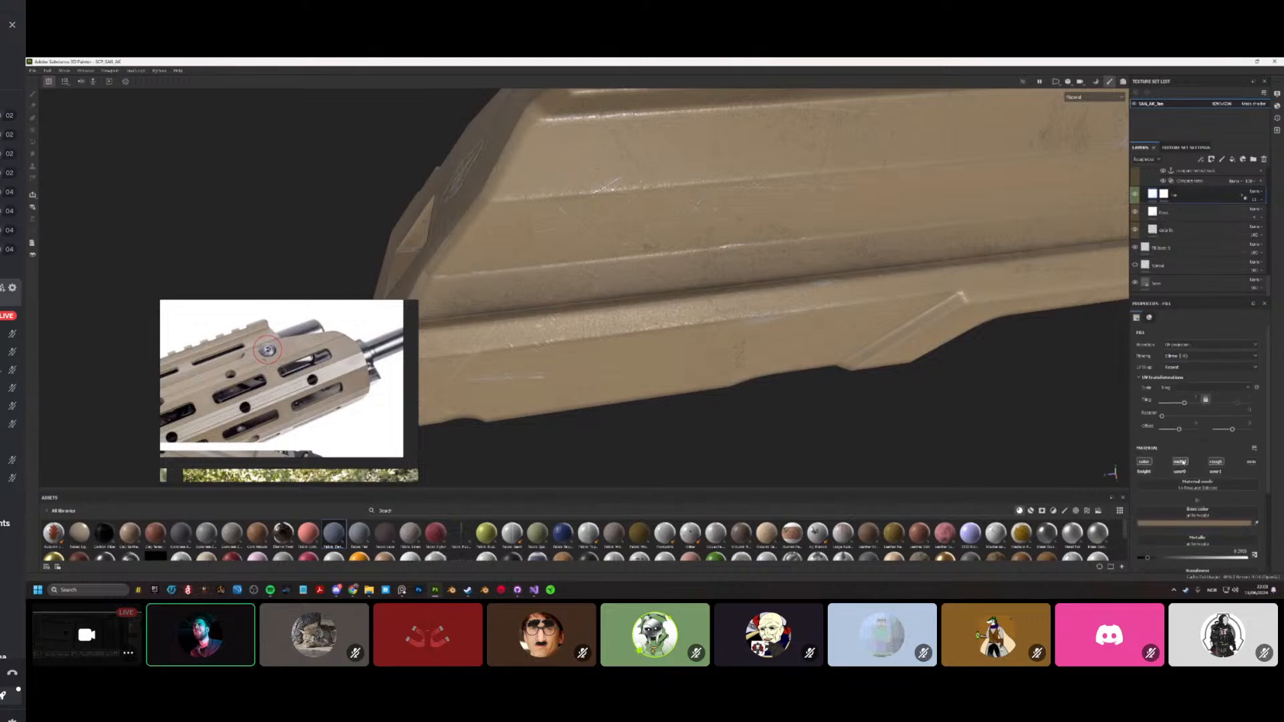
left_click(1180, 462)
scroll(869, 370, "down", 5)
left_click_drag(869, 370, 904, 323, "alt")
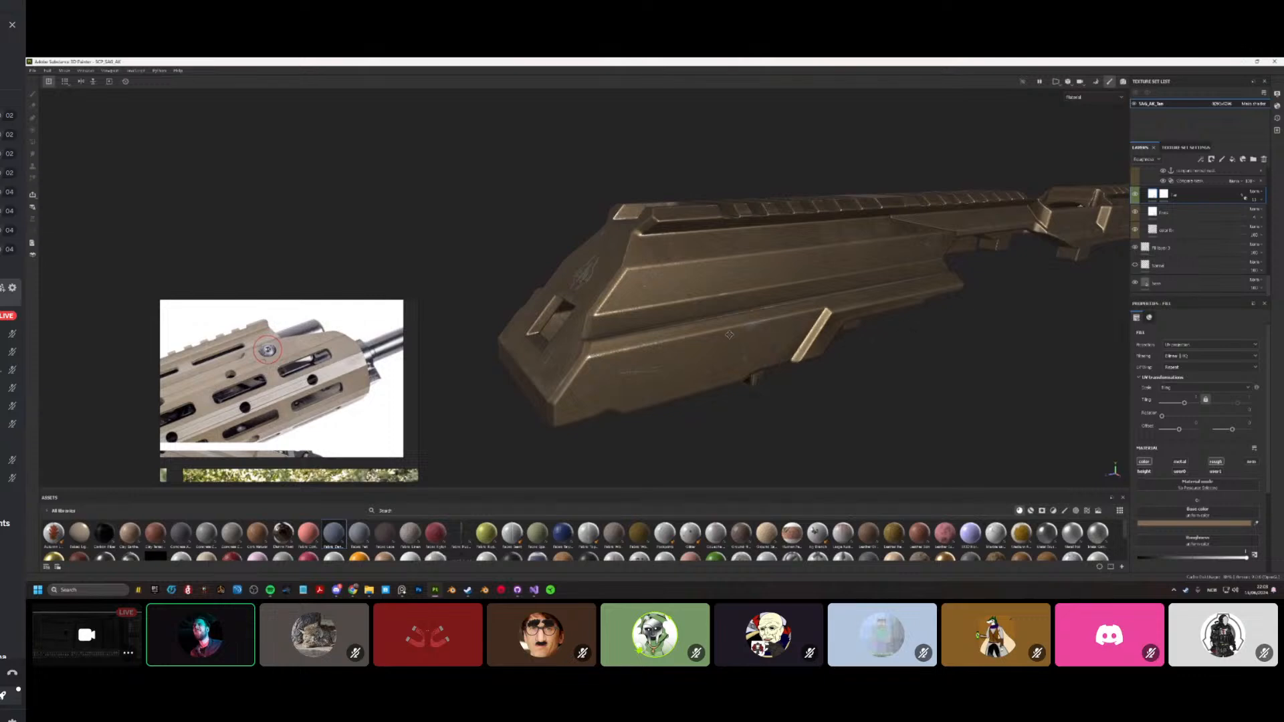
mouse_move(729, 334)
left_mouse_down("alt")
mouse_move(665, 350)
mouse_move(739, 362)
mouse_move(688, 358)
mouse_move(709, 351)
left_mouse_up("alt")
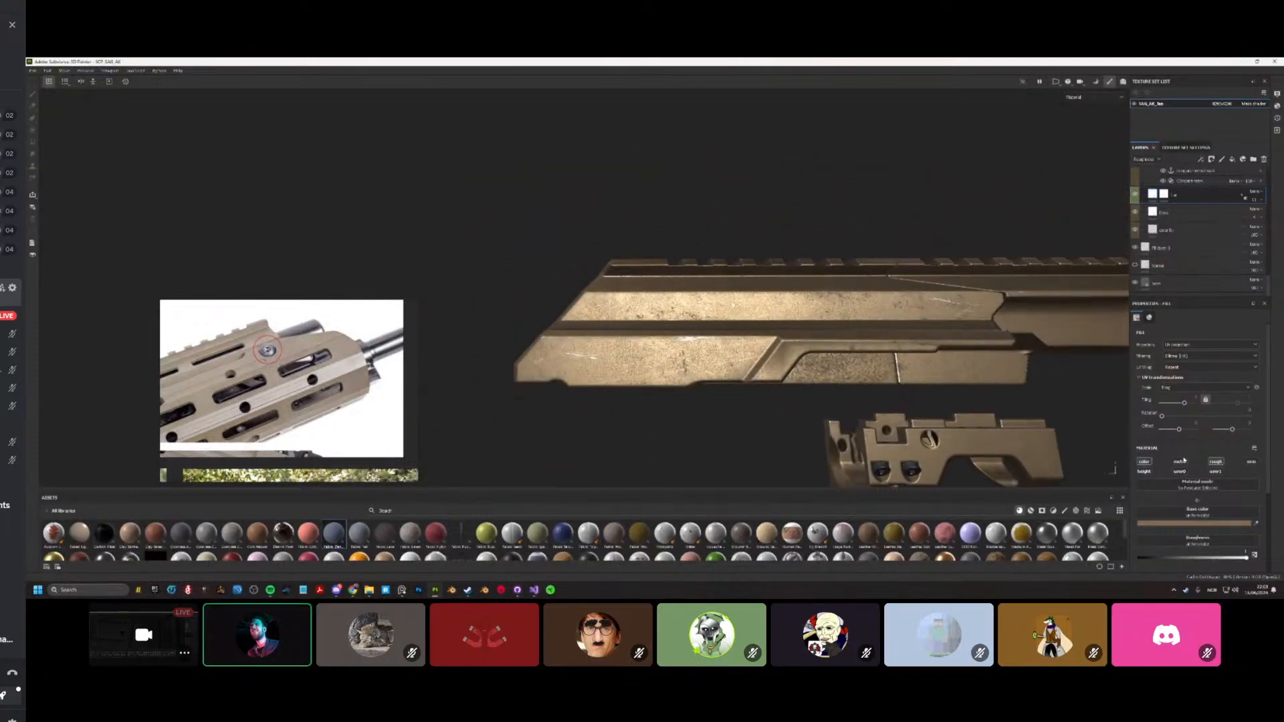
Step: Compare the model with the handguard reference photo, re-enable the tan layer's metallic channel and lower its metallic value
scroll(271, 414, "up", 2)
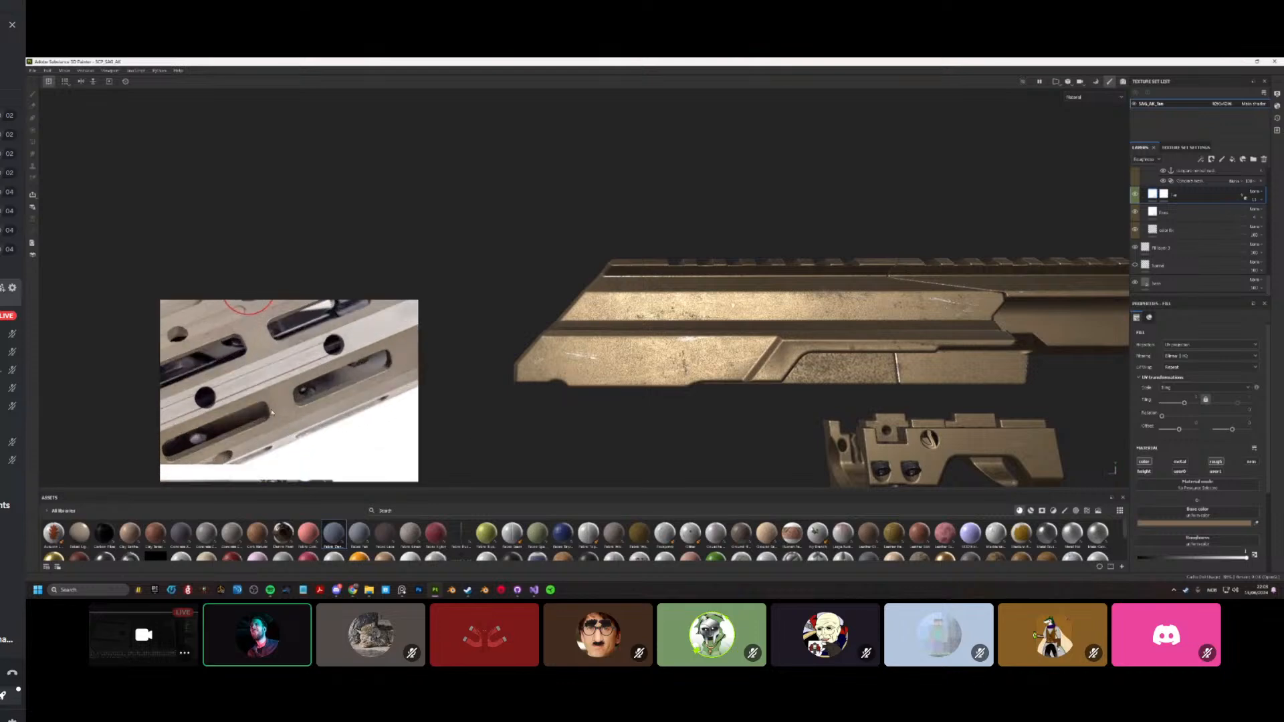
scroll(270, 406, "down", 2)
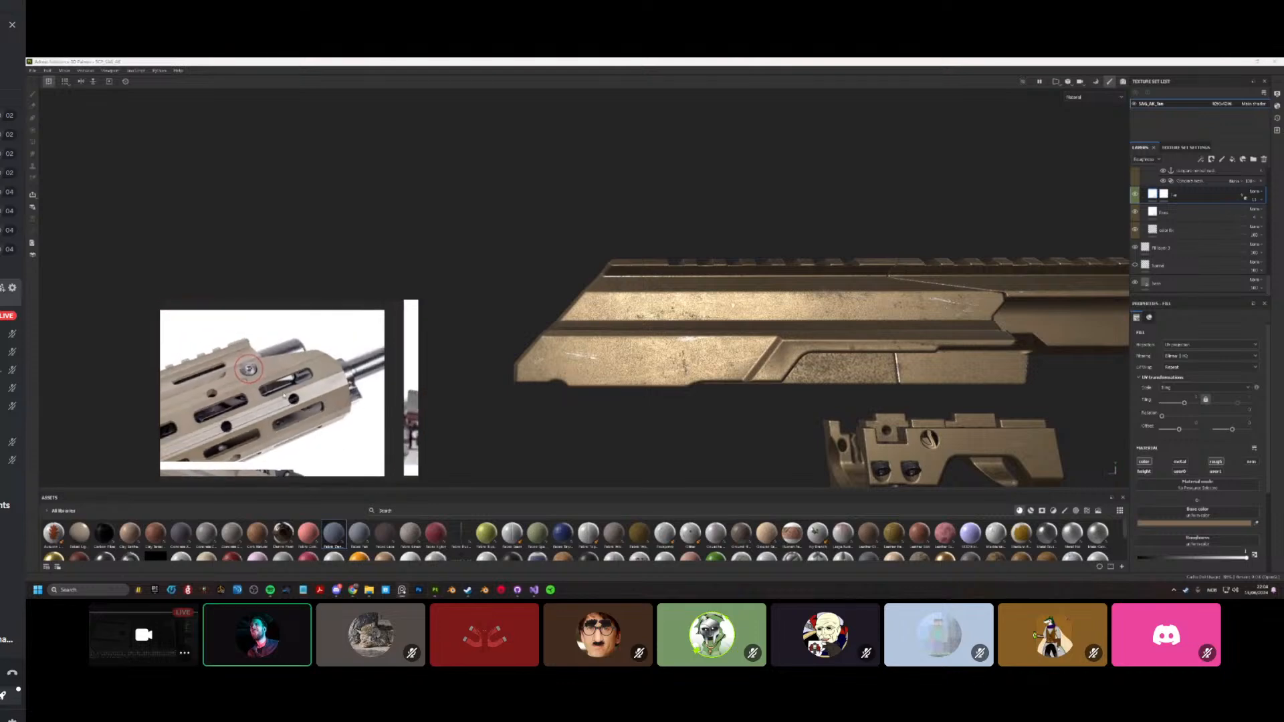
scroll(332, 399, "up", 2)
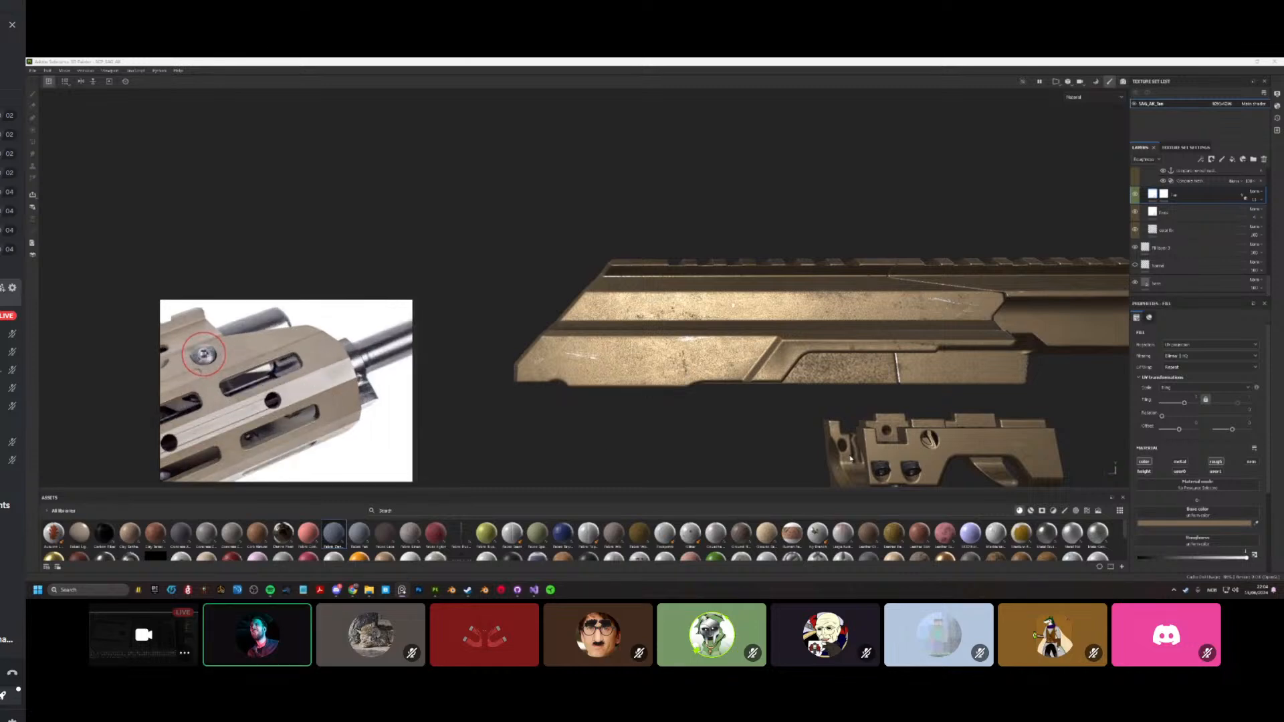
left_click_drag(836, 375, 729, 379, "alt")
scroll(1148, 522, "down", 1)
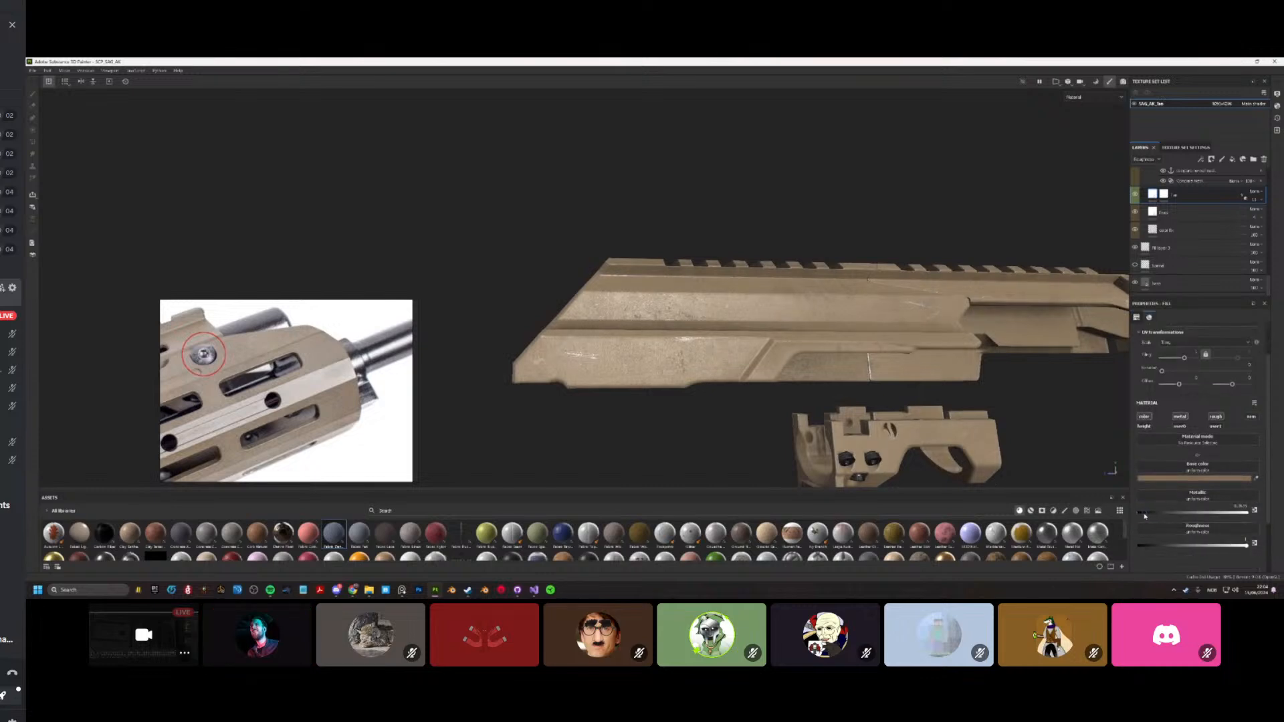
left_click_drag(755, 391, 588, 398, "alt")
Step: Select the edge wear layer and examine the scratches and worn edges on the tan receiver's side at close range
scroll(1177, 235, "up", 3)
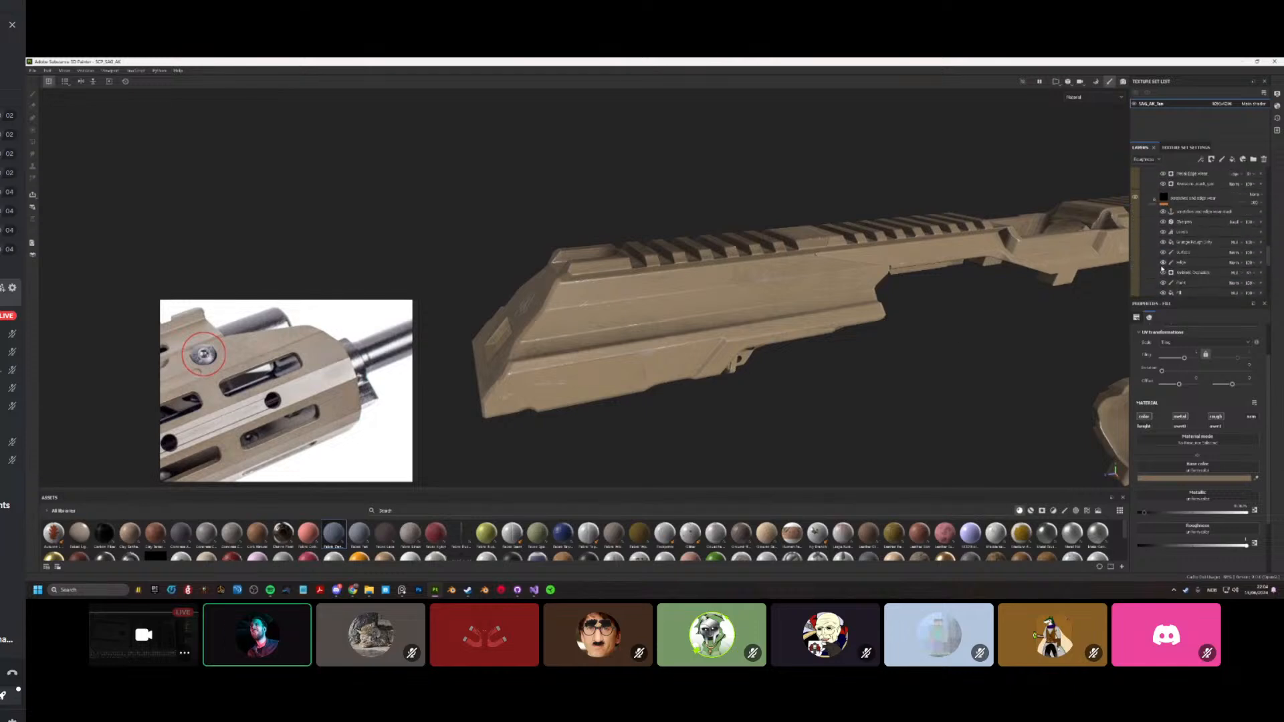
scroll(1168, 280, "down", 2)
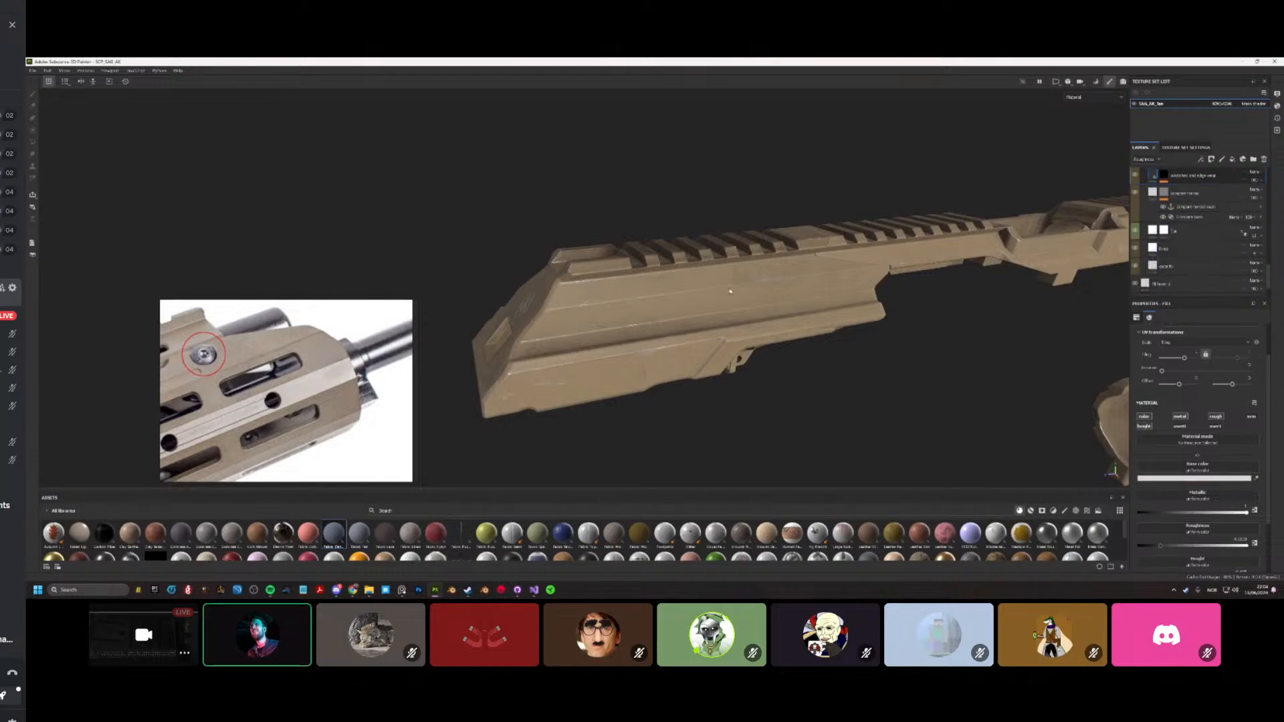
scroll(730, 291, "up", 10)
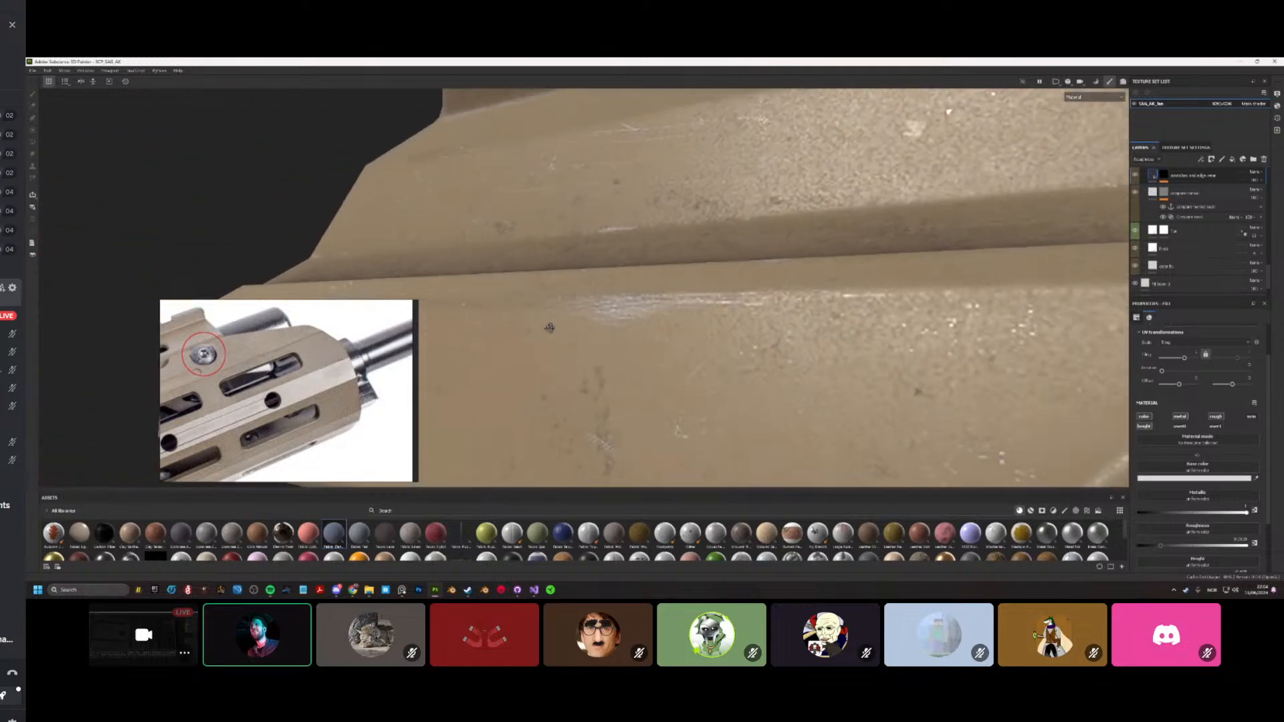
left_click_drag(549, 327, 675, 309, "alt")
scroll(618, 317, "down", 10)
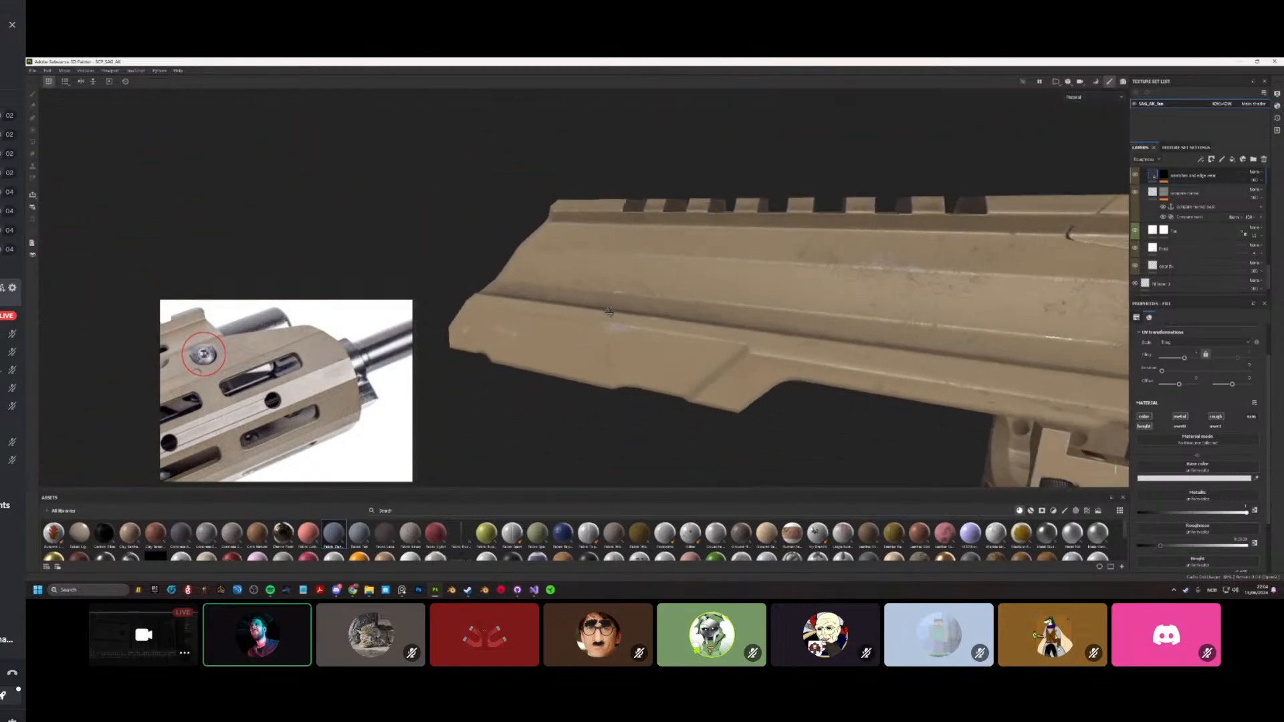
scroll(608, 311, "up", 8)
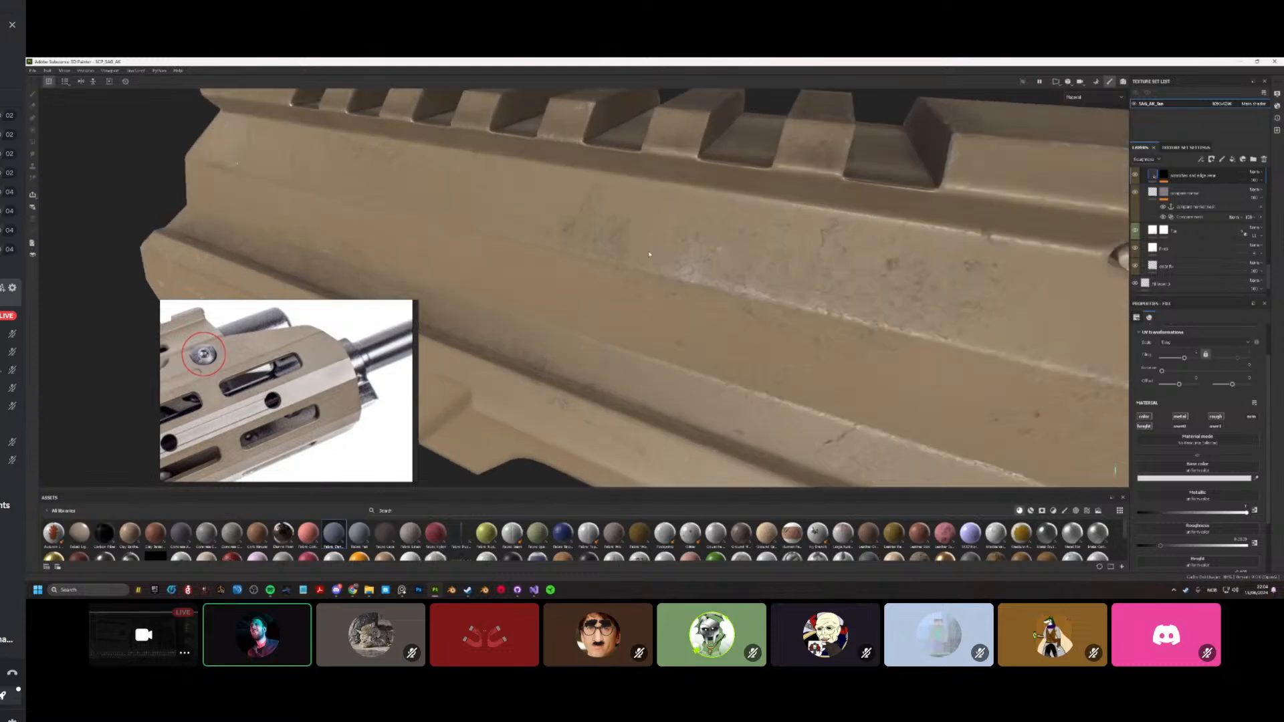
scroll(649, 254, "down", 8)
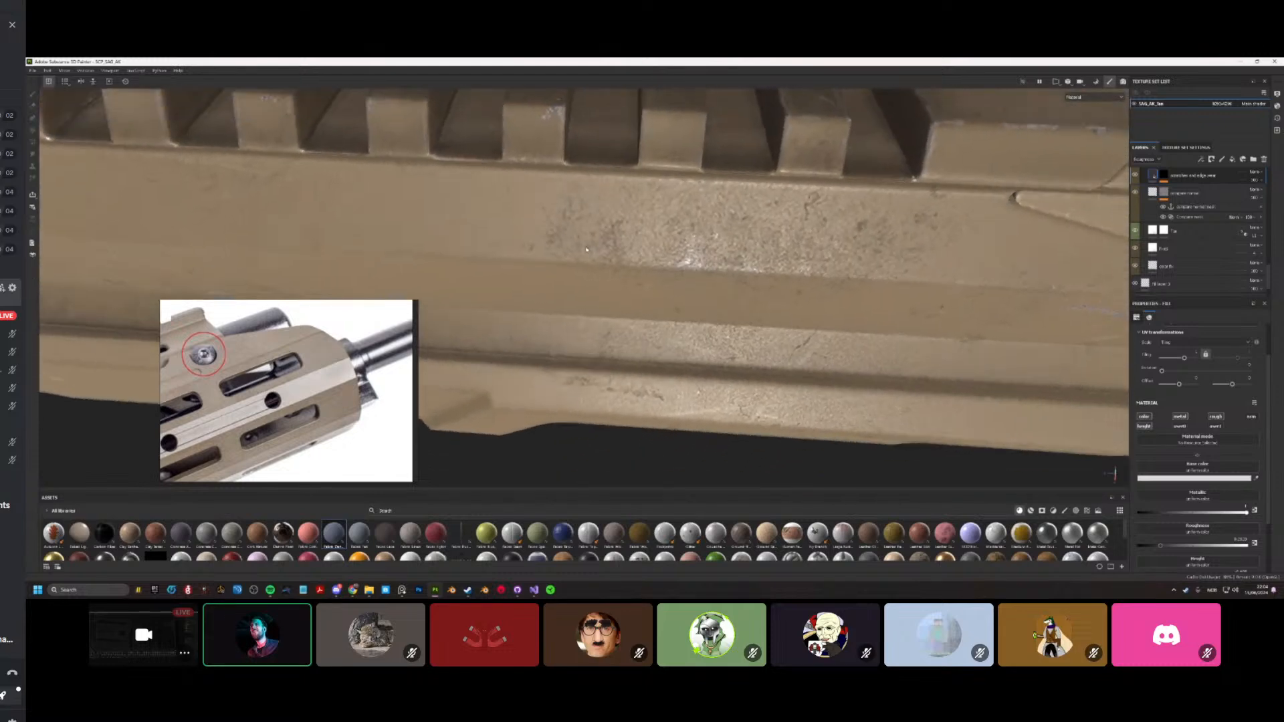
Step: Inspect the tan chassis from several angles and compare its surface with the white masked fill layer below the wear layers off and on
left_click_drag(536, 264, 634, 263, "alt")
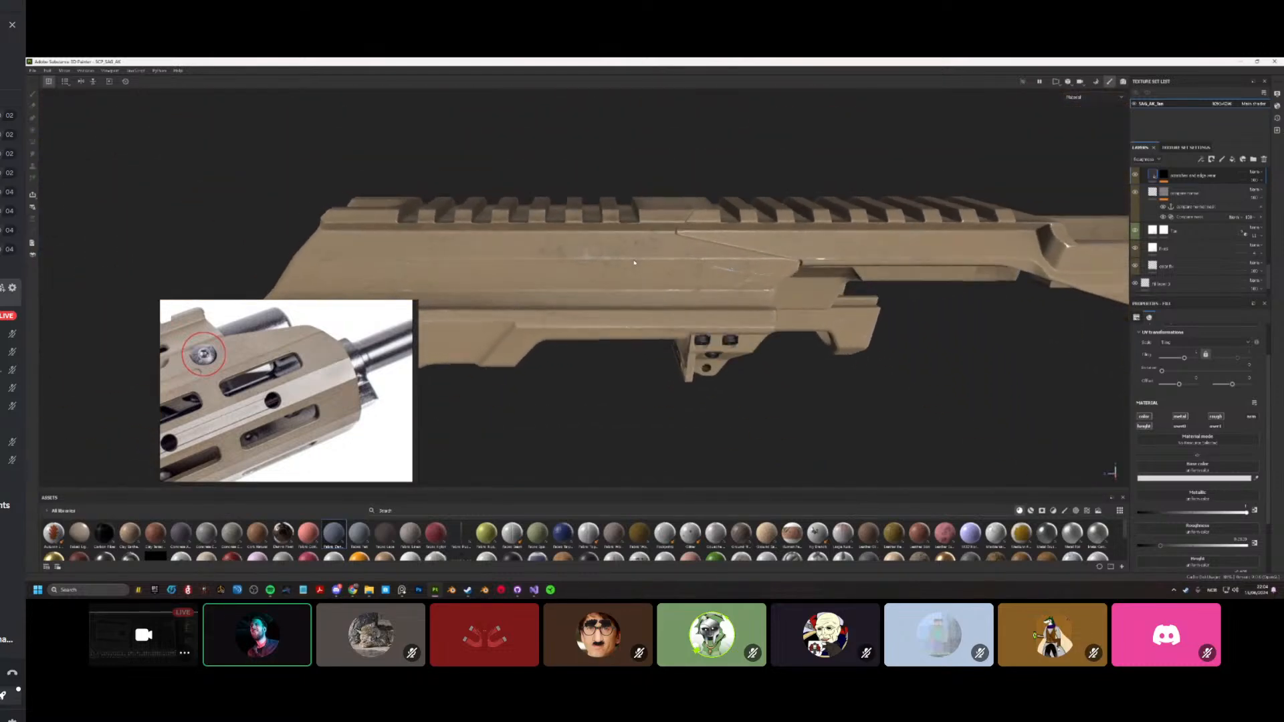
scroll(602, 287, "up", 4)
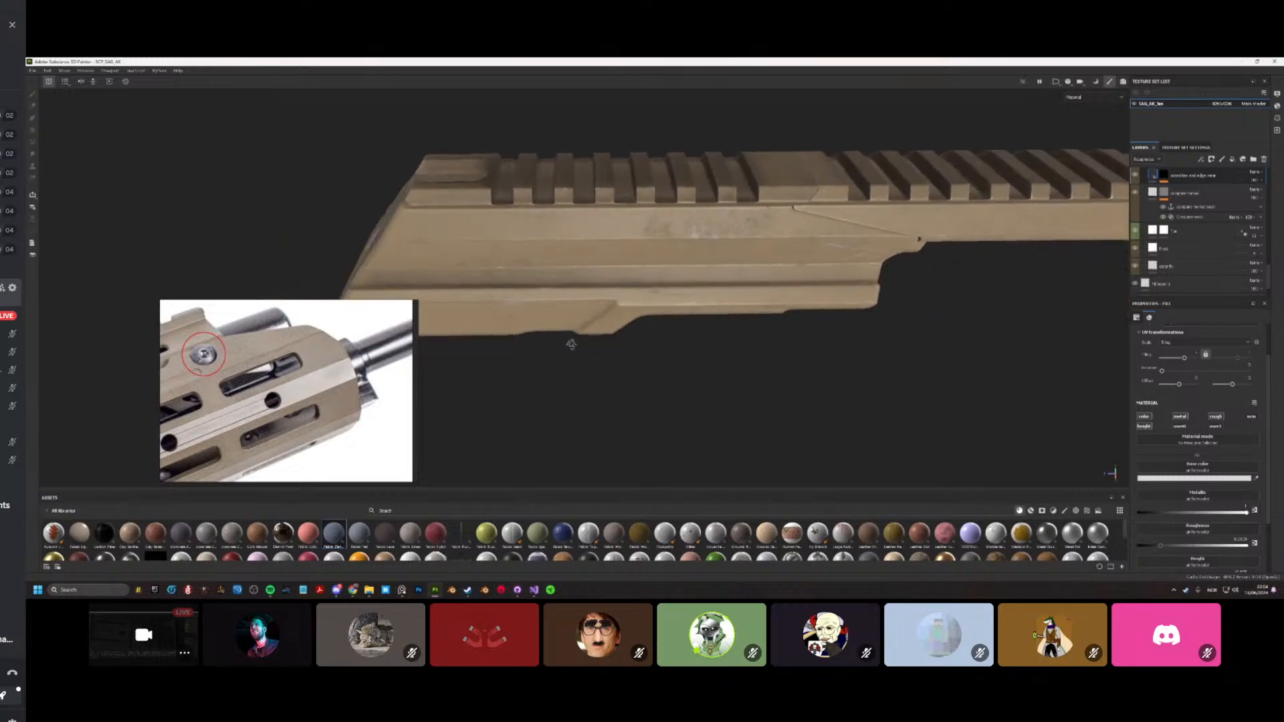
left_click_drag(387, 284, 696, 214, "alt")
left_click_drag(840, 208, 499, 241, "alt")
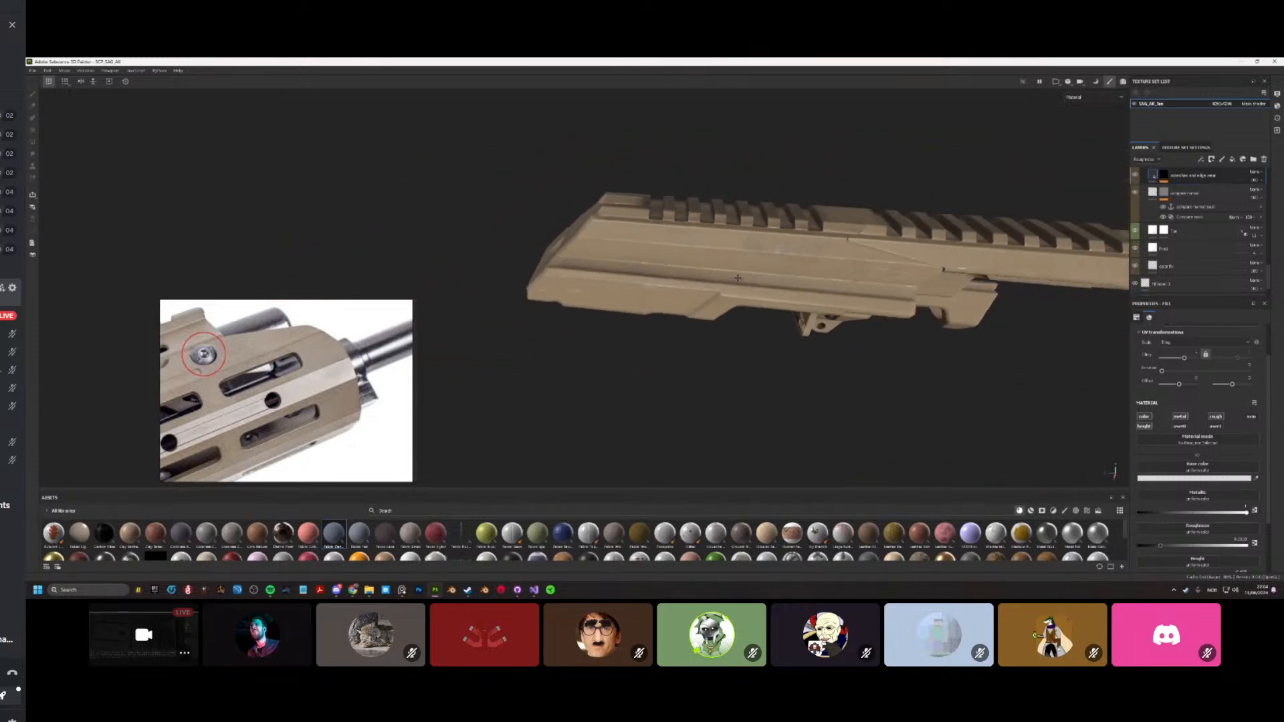
left_click_drag(643, 254, 1037, 292, "alt")
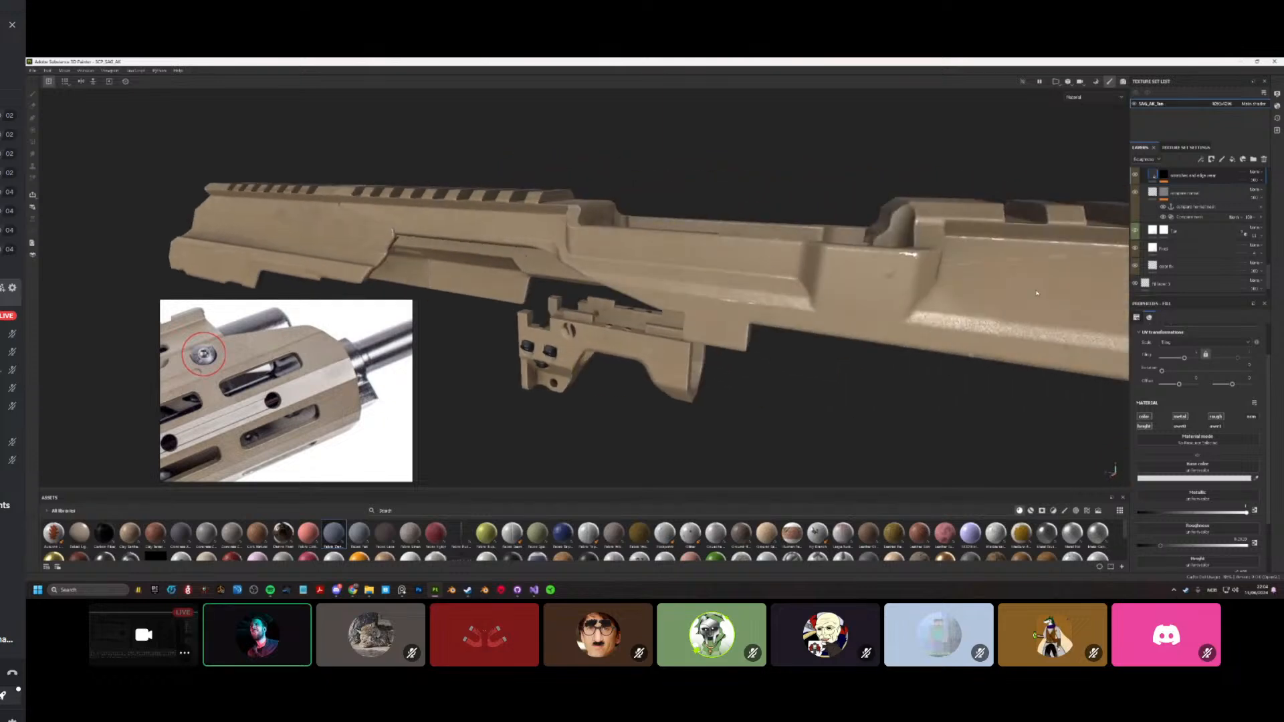
left_click(1135, 230)
left_click(1135, 231)
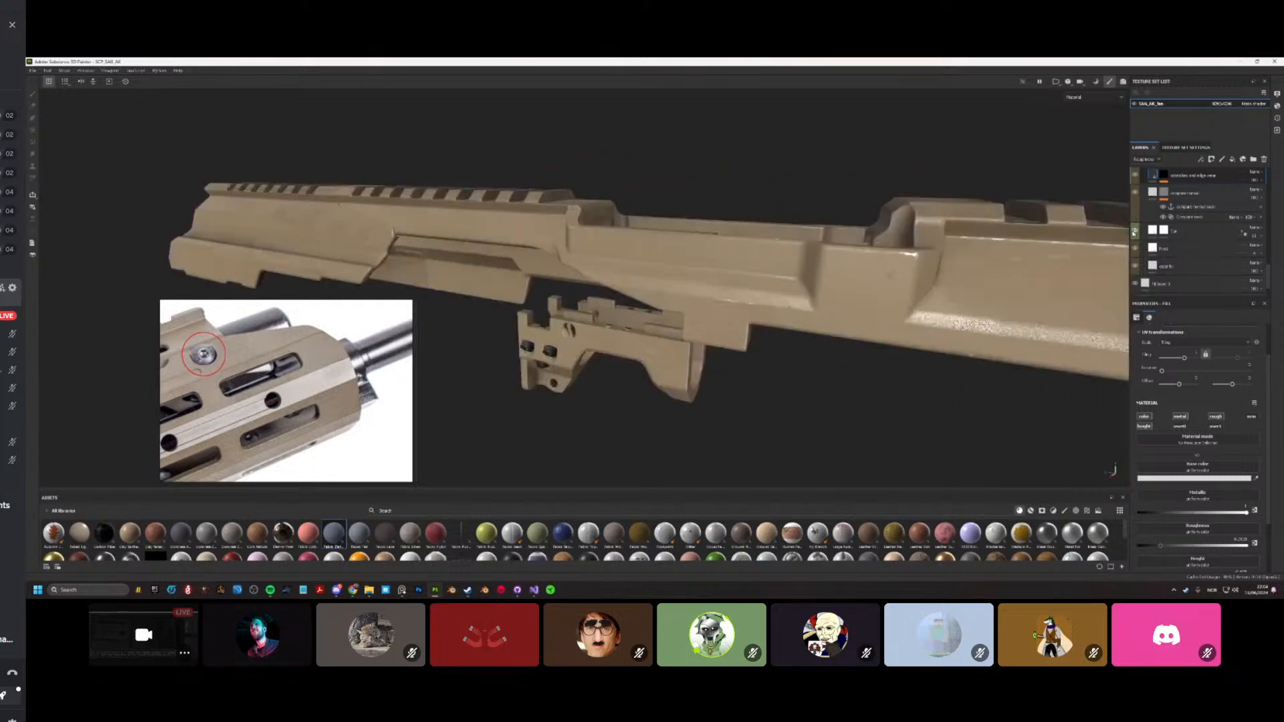
left_click(1135, 230)
left_click(1135, 231)
Step: Examine the worn edges and surface reflections on the tan handguard, and review the edge wear layers in the base color channel
left_click_drag(836, 268, 616, 284, "alt")
scroll(555, 298, "down", 5)
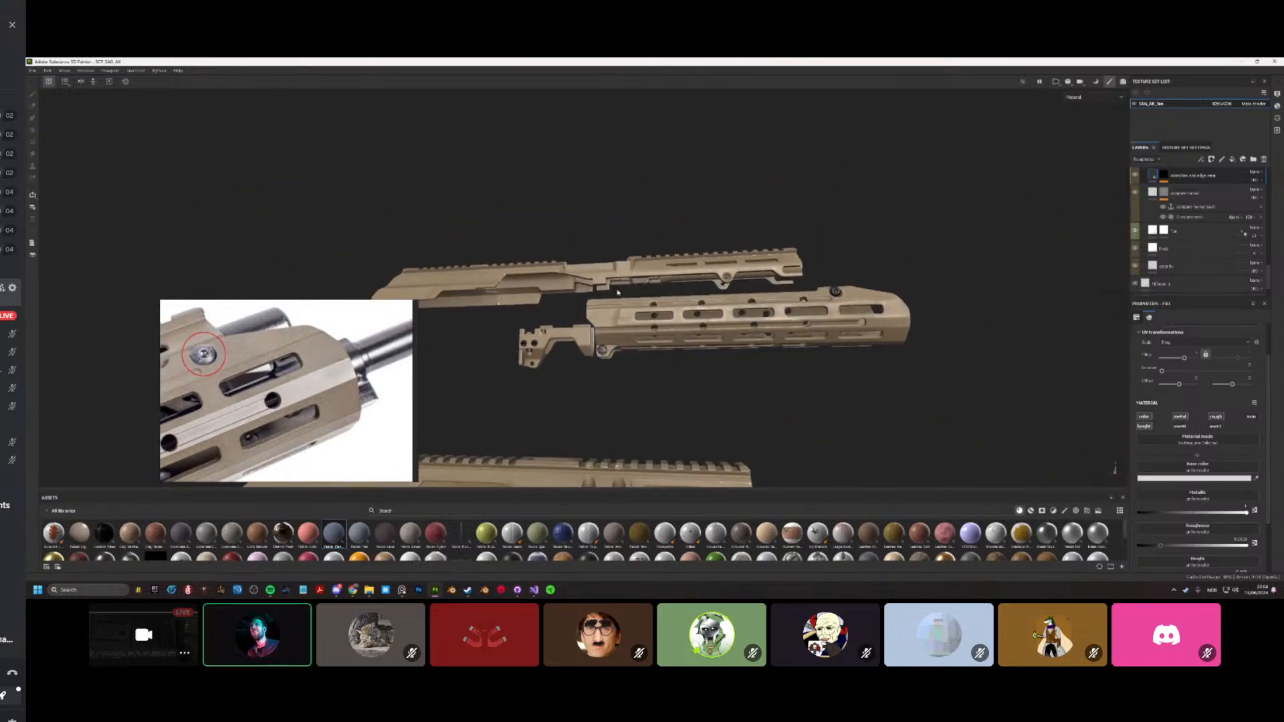
scroll(617, 293, "up", 8)
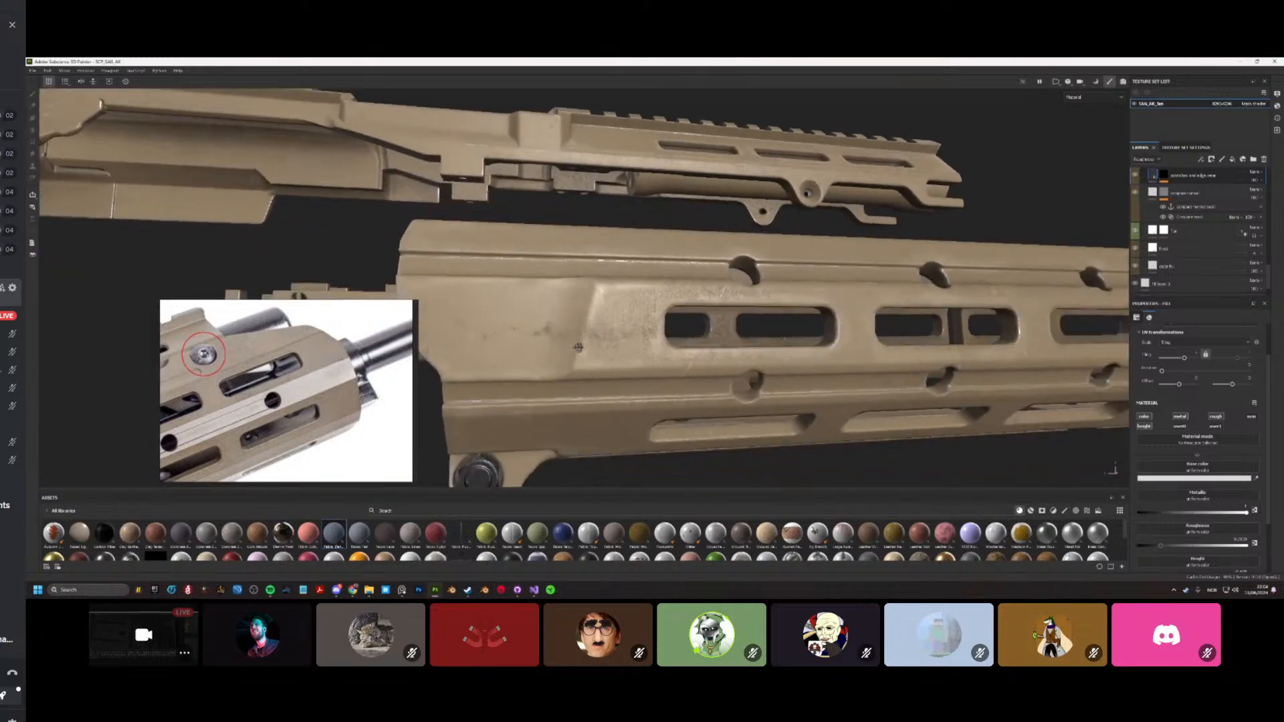
left_click_drag(578, 347, 818, 330, "alt")
scroll(501, 381, "down", 5)
scroll(502, 377, "up", 6)
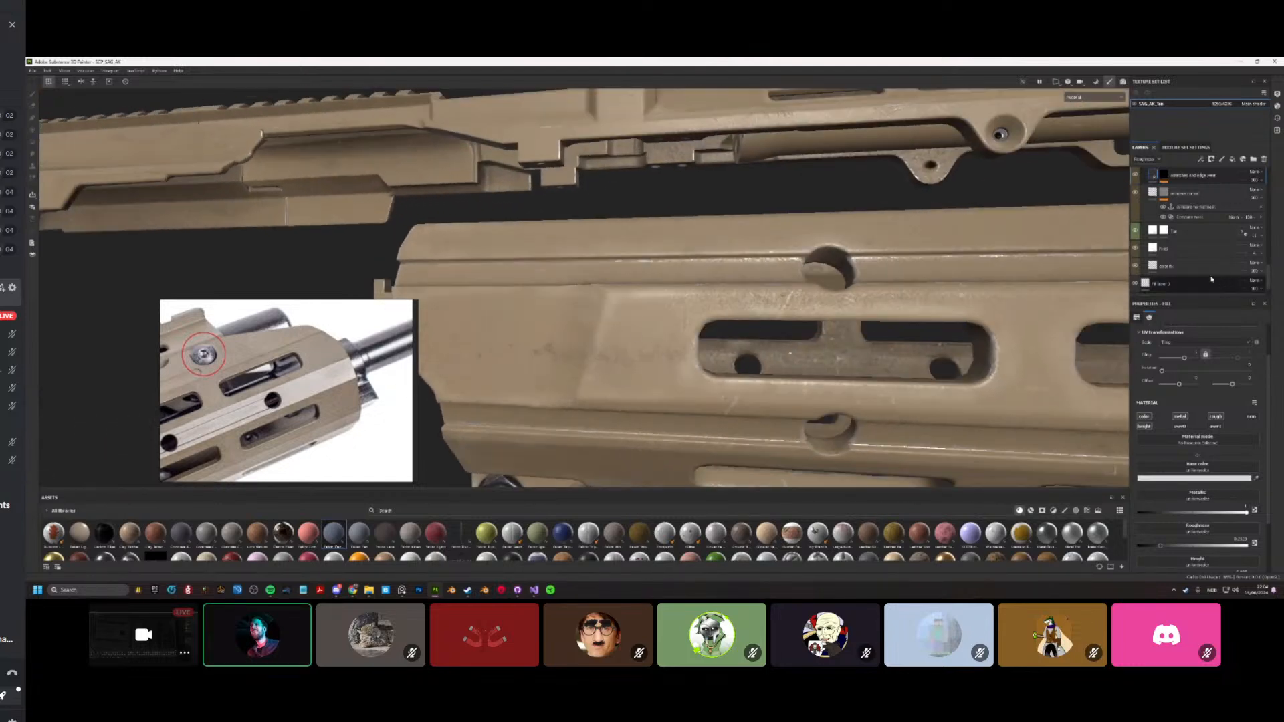
scroll(1191, 242, "up", 3)
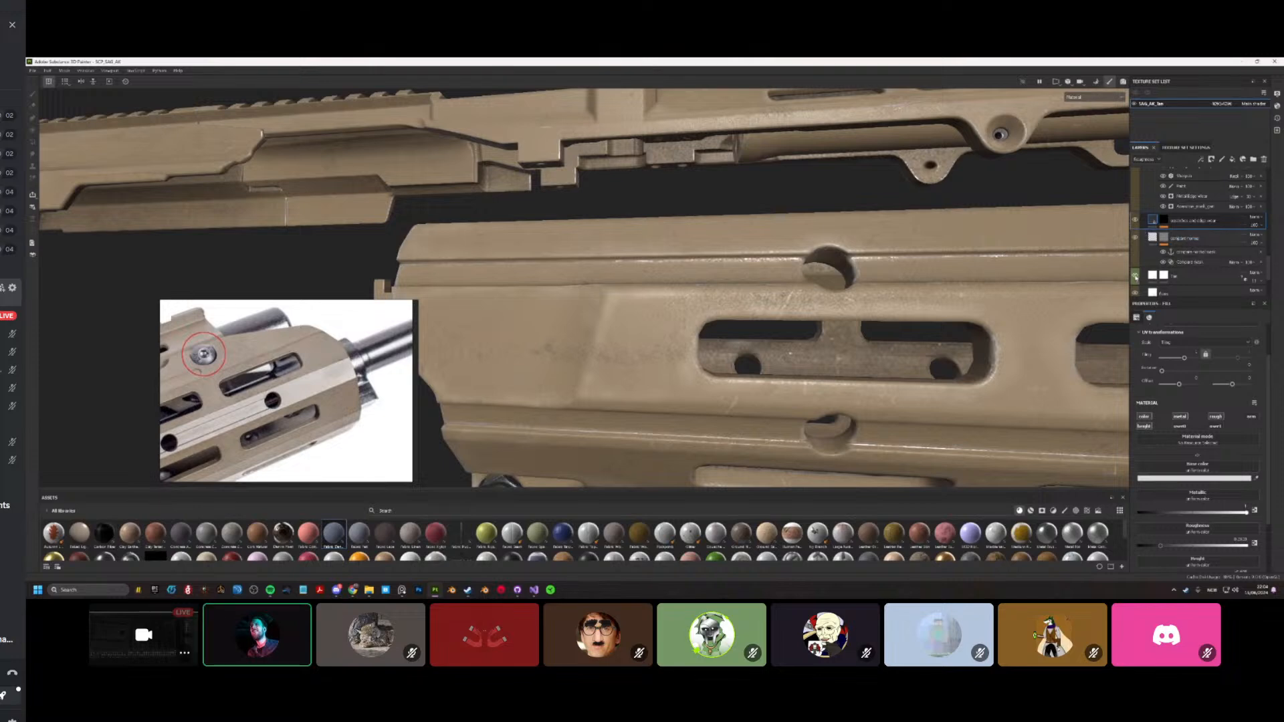
scroll(1179, 246, "up", 6)
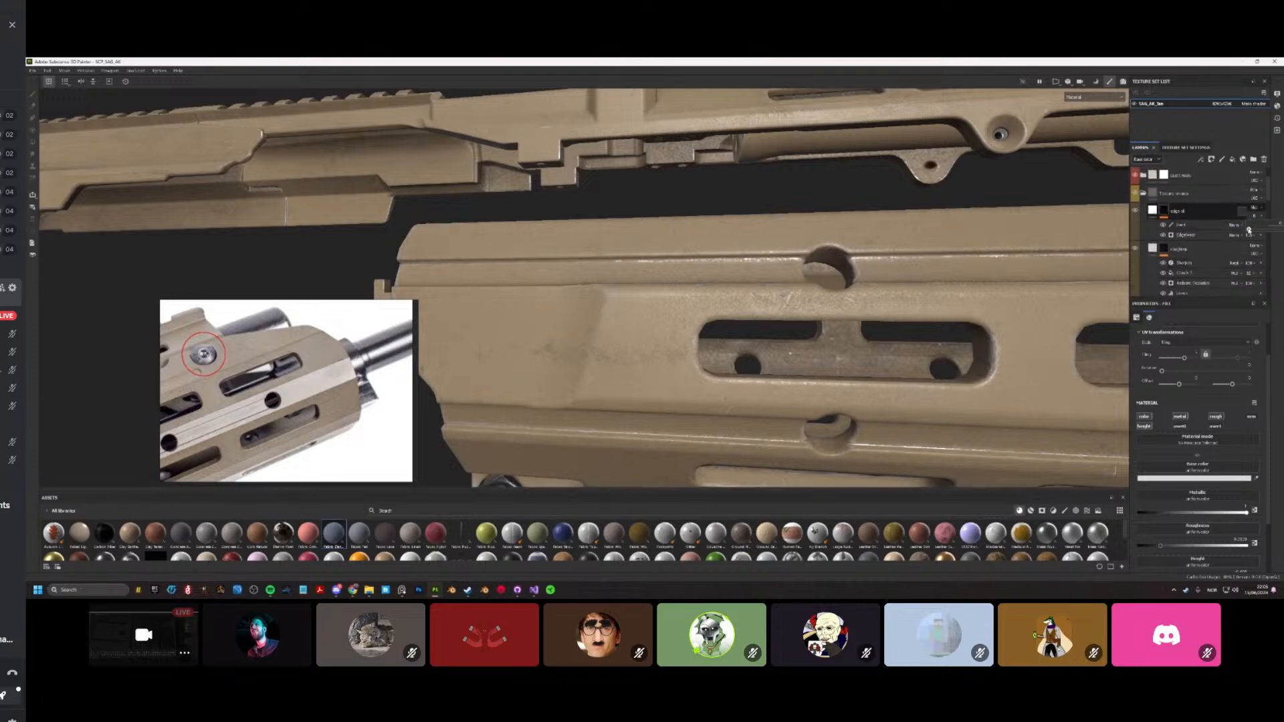
left_click_drag(898, 250, 648, 307, "alt")
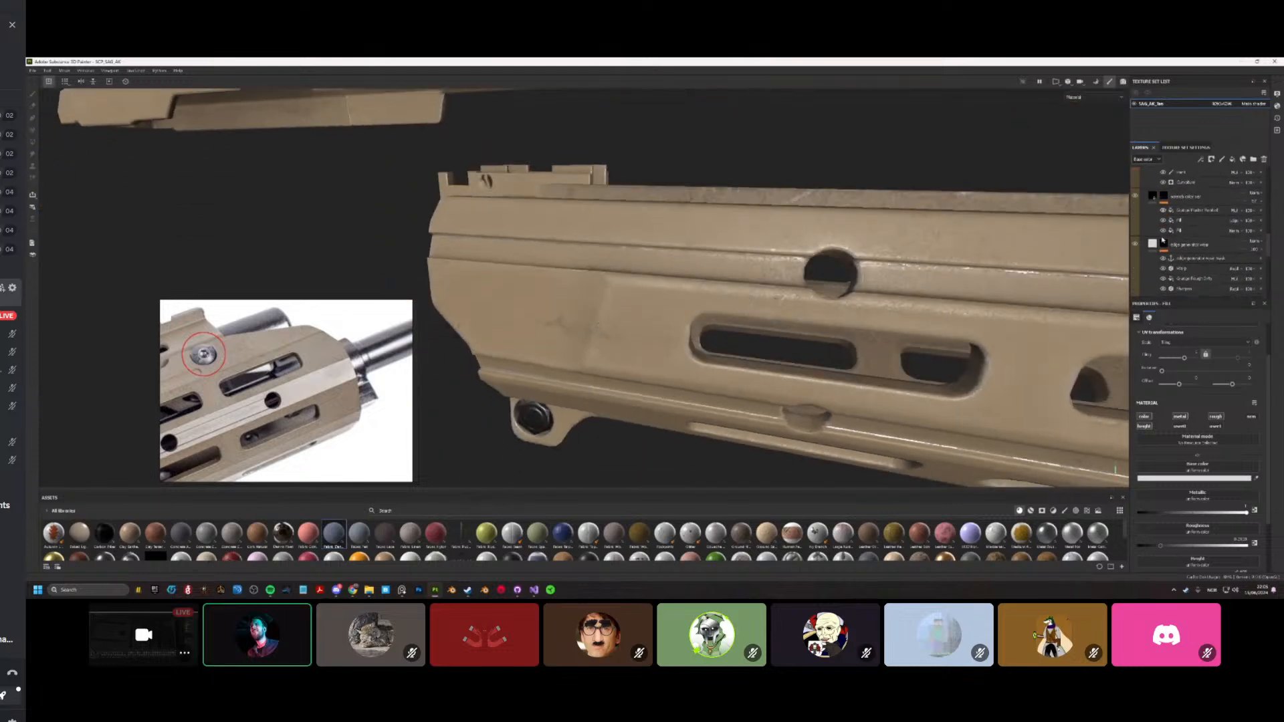
Step: Hide the tan paint layers and make the olive spray paint visible on the model
scroll(1160, 244, "down", 5)
left_click(1136, 236)
scroll(1144, 232, "up", 4)
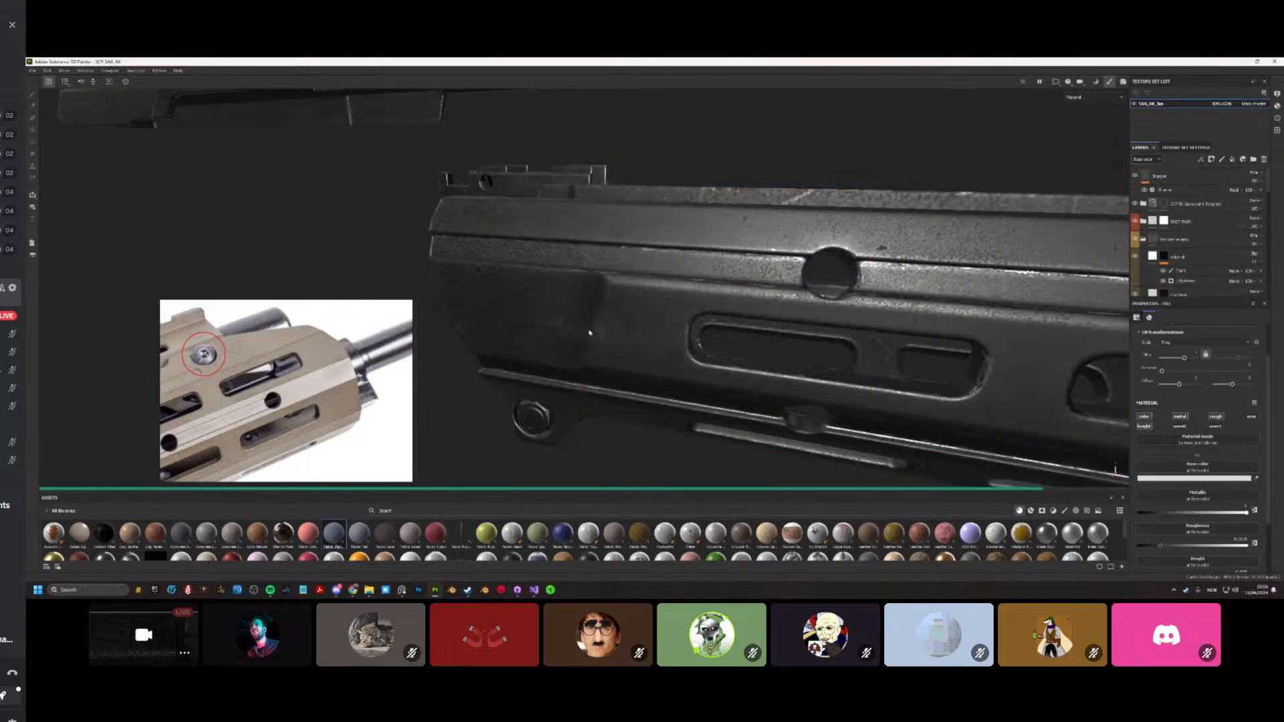
Step: Examine how the olive paint chips along the edges, slots and thumb screws of the handguard and short chassis
left_click_drag(625, 311, 769, 302, "alt")
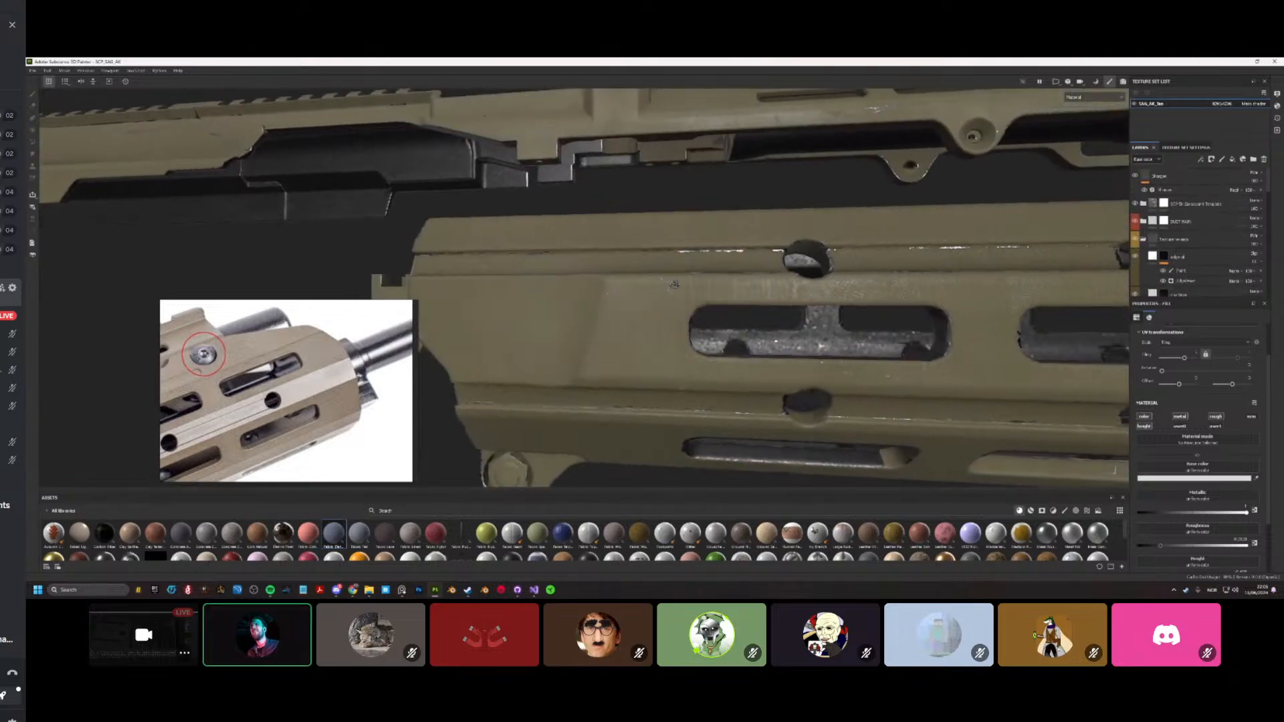
scroll(919, 293, "down", 8)
middle_click_drag(937, 290, 893, 161, "alt")
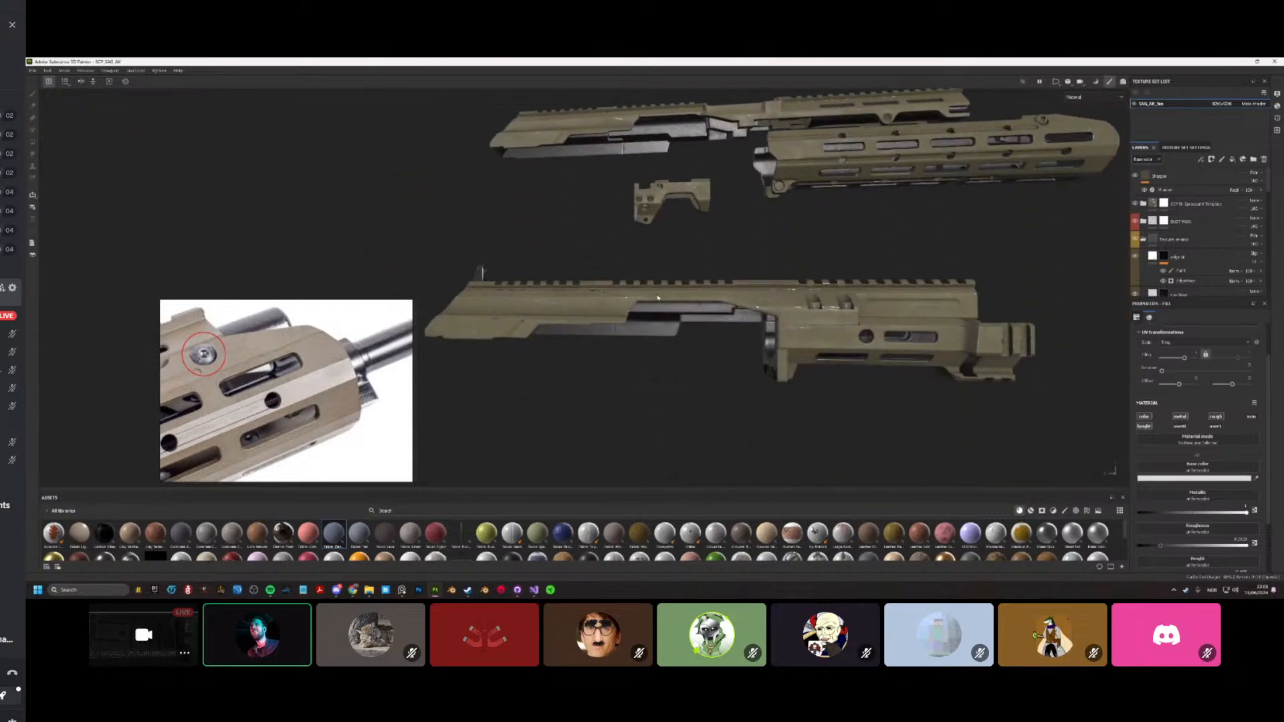
left_click_drag(893, 161, 829, 177, "alt")
scroll(806, 310, "up", 6)
left_click_drag(813, 318, 765, 331, "alt")
scroll(802, 334, "up", 6)
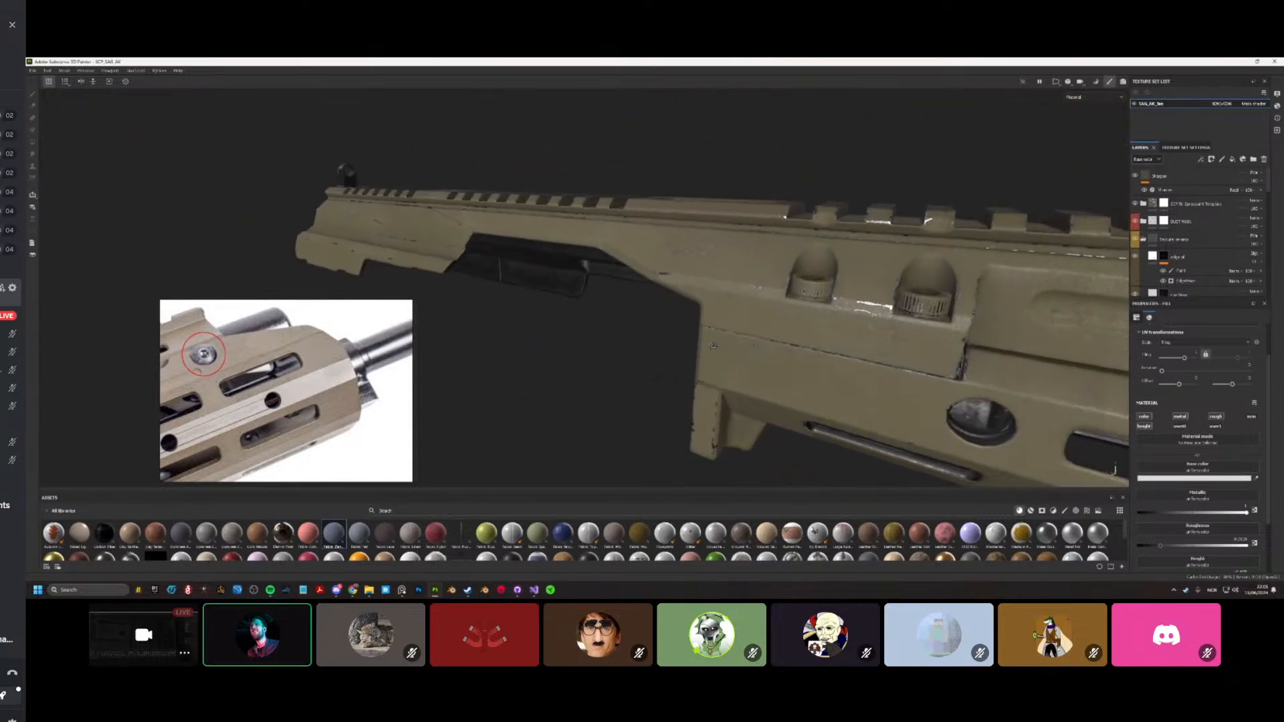
left_click_drag(848, 338, 1087, 299, "alt")
Step: Display the spray paint layer's mask on its own and turn off its wear effects down to the lowest ones
scroll(836, 294, "down", 5)
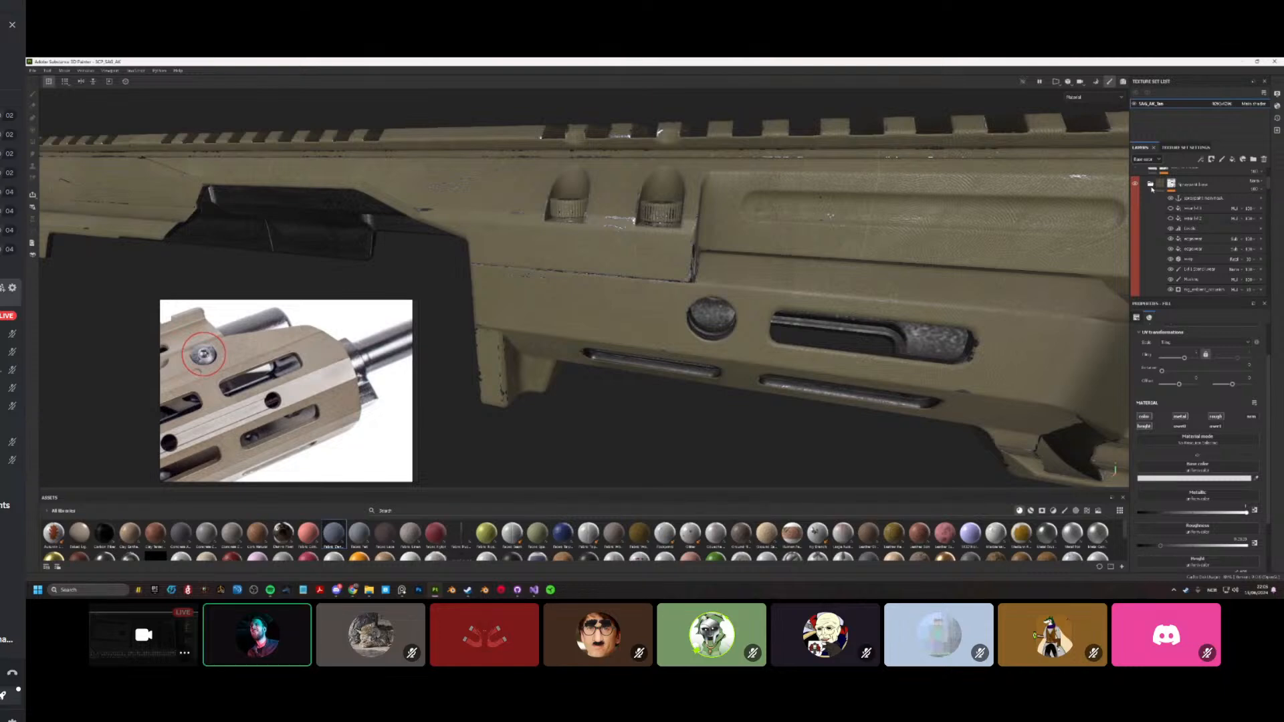
left_click(1171, 184, "alt")
scroll(857, 304, "down", 8)
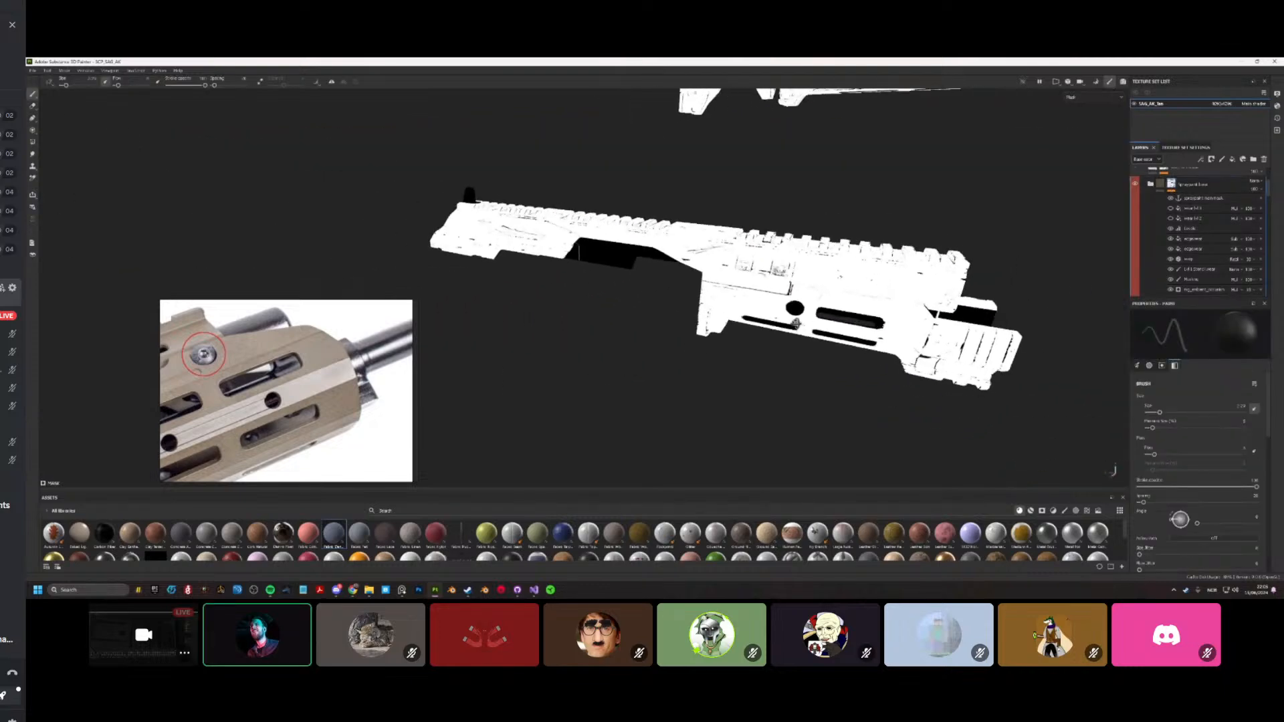
left_click_drag(823, 301, 721, 297, "alt")
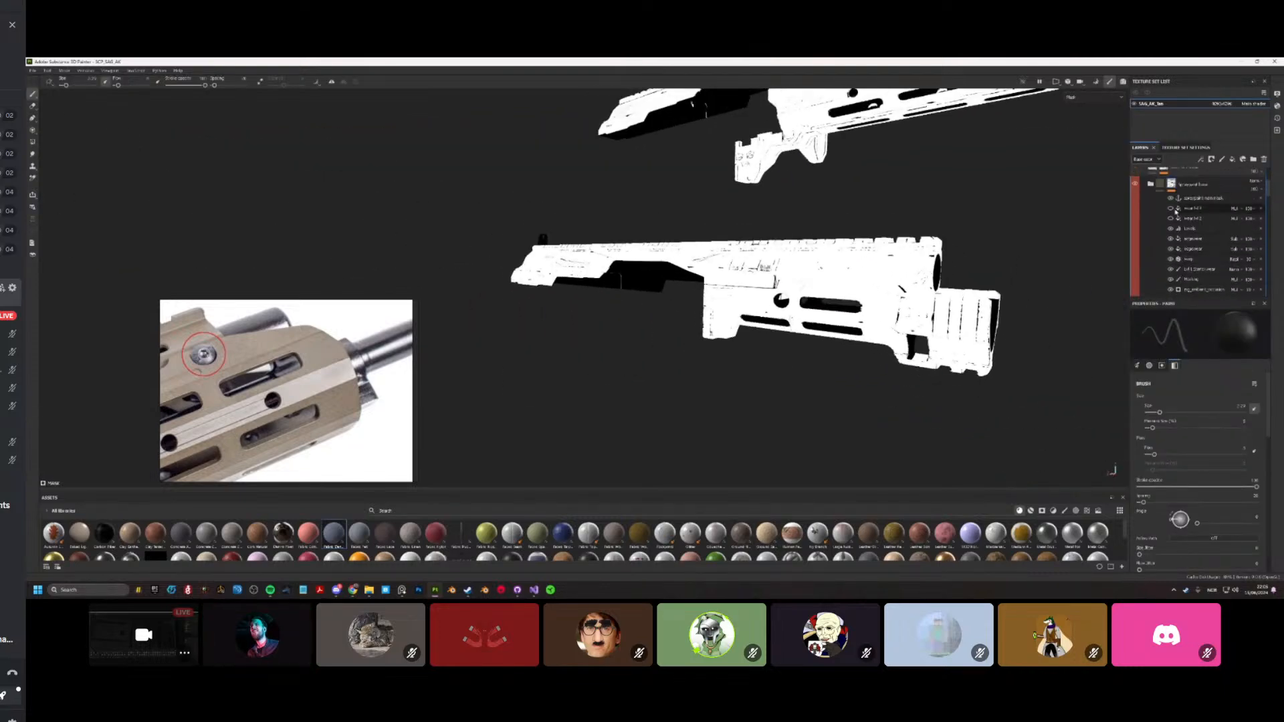
left_click_drag(1169, 269, 1170, 289)
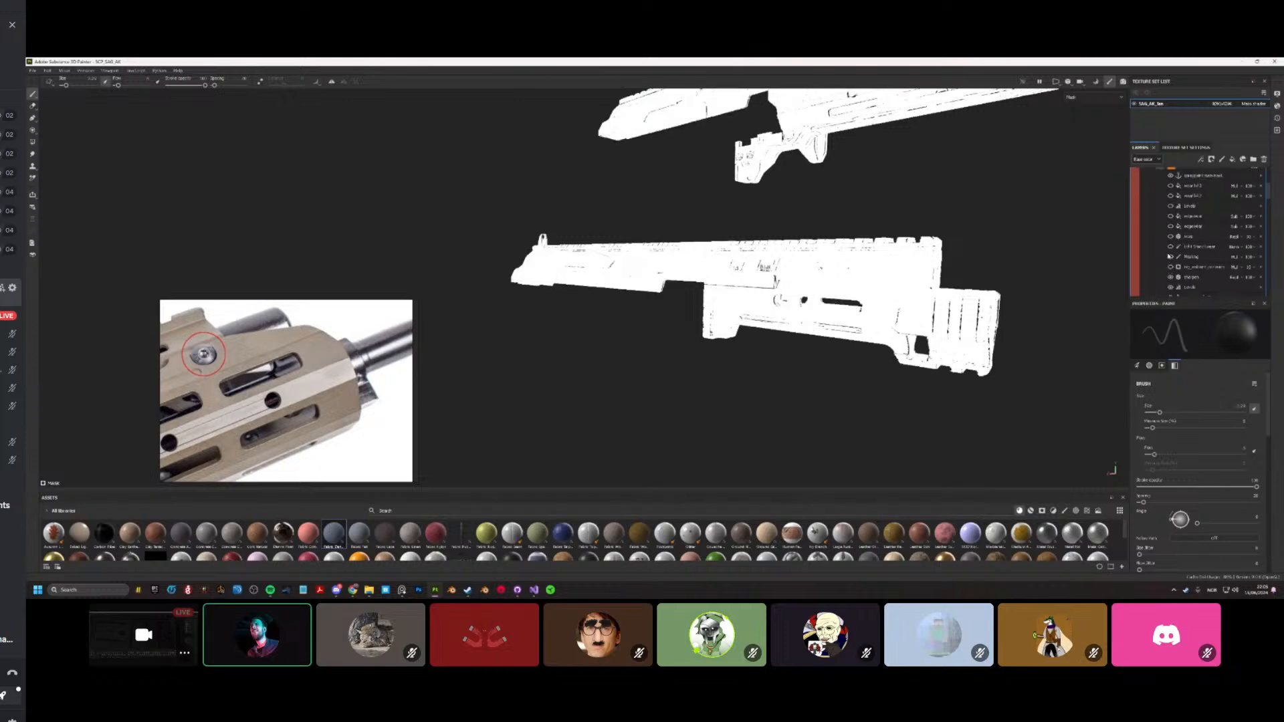
scroll(1169, 281, "down", 2)
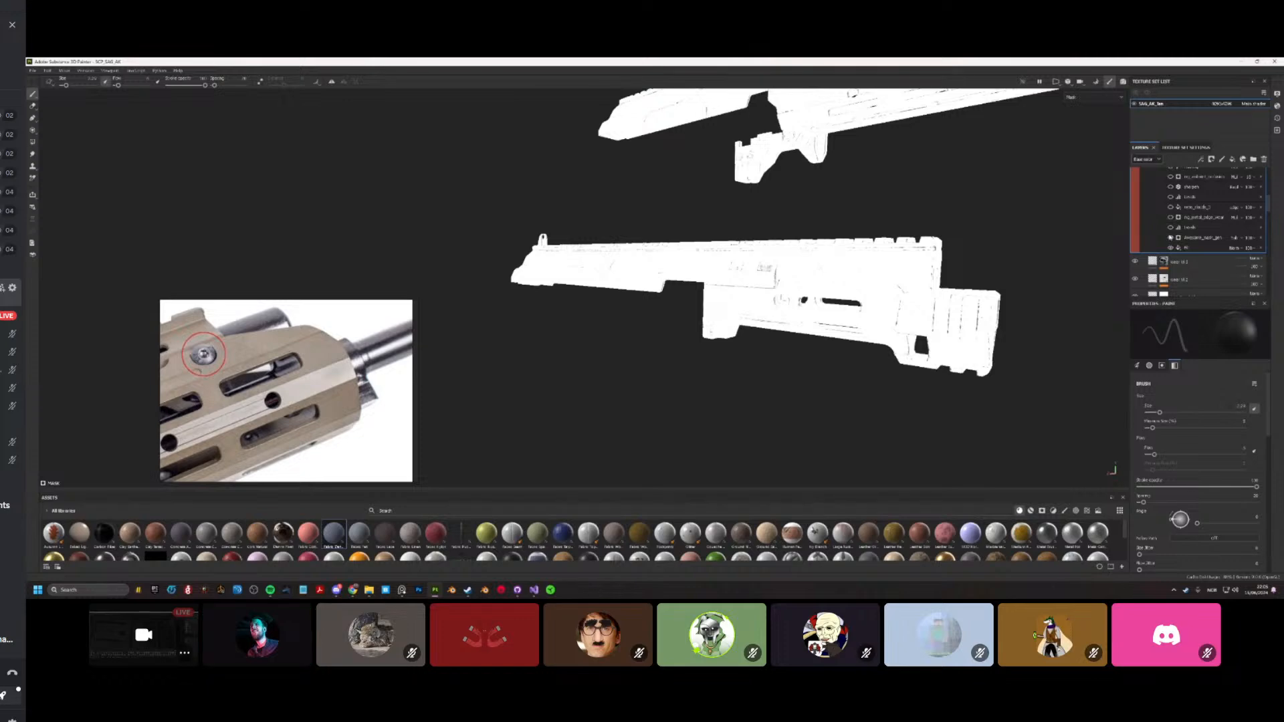
Step: Turn on the mask's lowest Levels effect, check the edge chipping in the mask at close range, and return to the material view
right_click_drag(848, 284, 929, 298, "alt")
mouse_move(929, 298)
left_mouse_down("alt")
mouse_move(863, 312)
mouse_move(1100, 275)
left_mouse_up("alt")
left_click(1171, 228)
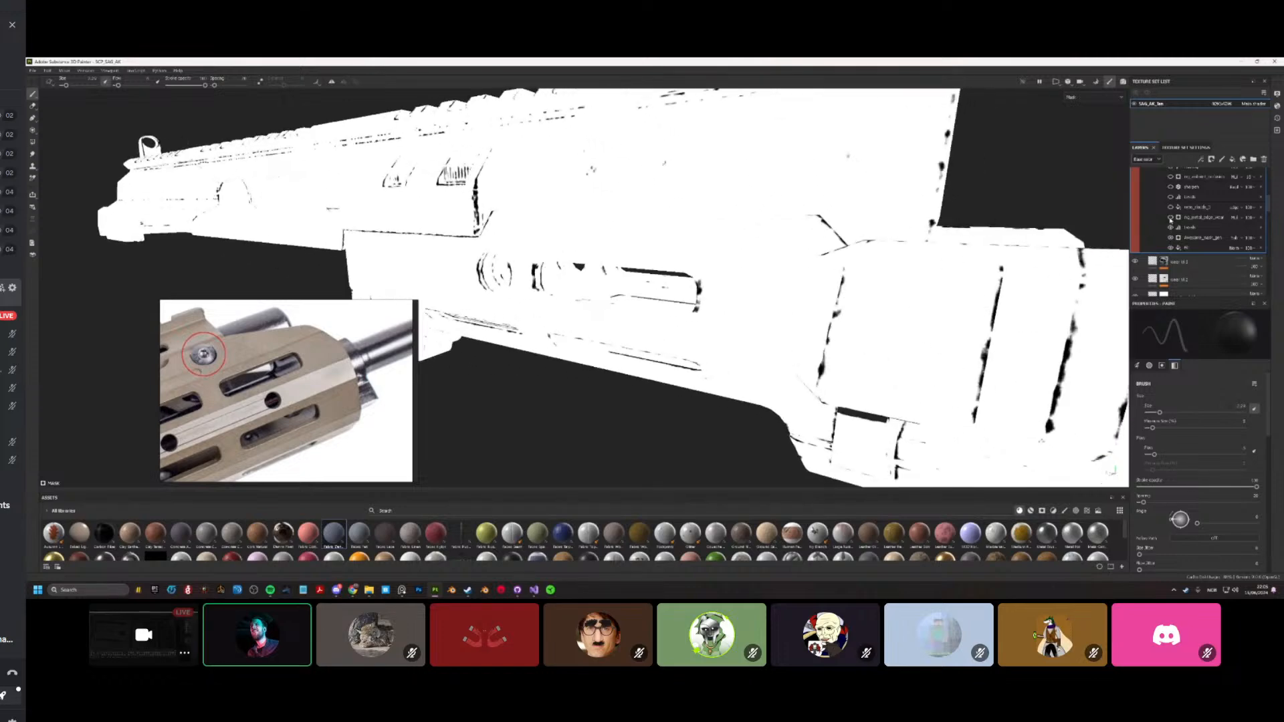
left_click_drag(922, 288, 966, 293, "alt")
right_click_drag(966, 293, 853, 316, "alt")
left_click_drag(853, 317, 826, 297, "alt")
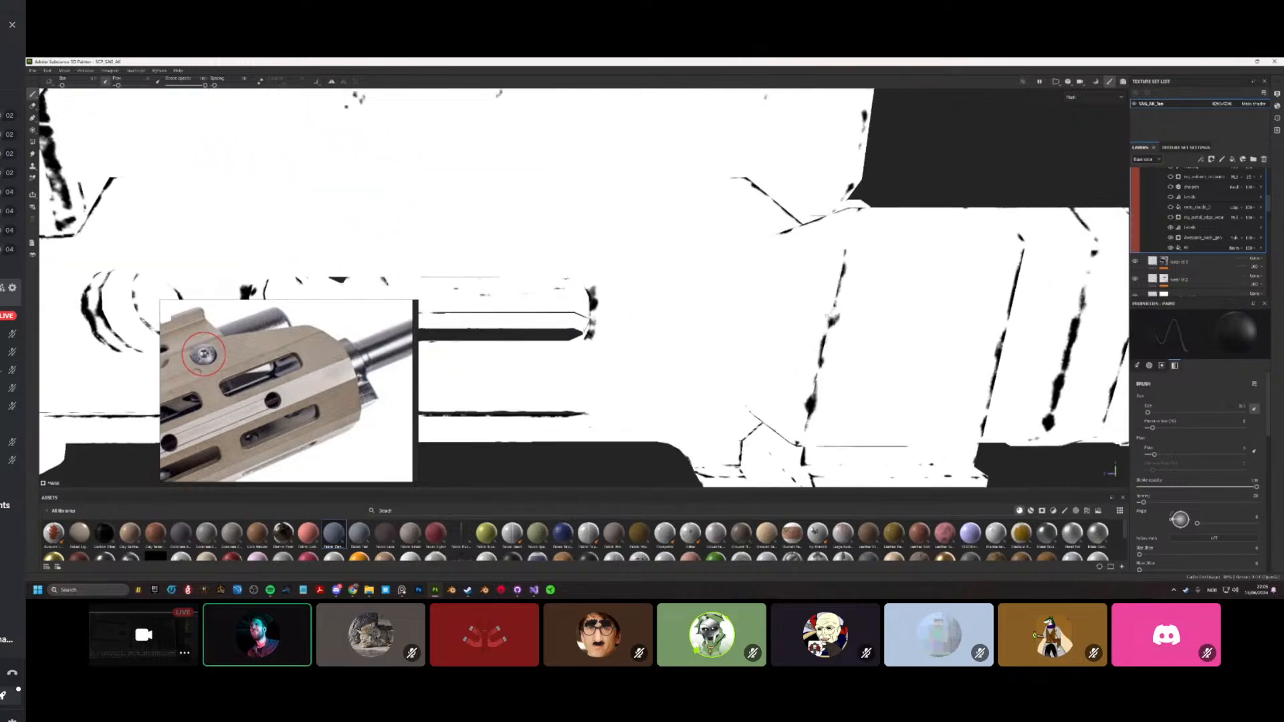
right_click_drag(826, 297, 729, 301, "alt")
middle_click_drag(729, 301, 963, 318, "alt")
key("m")
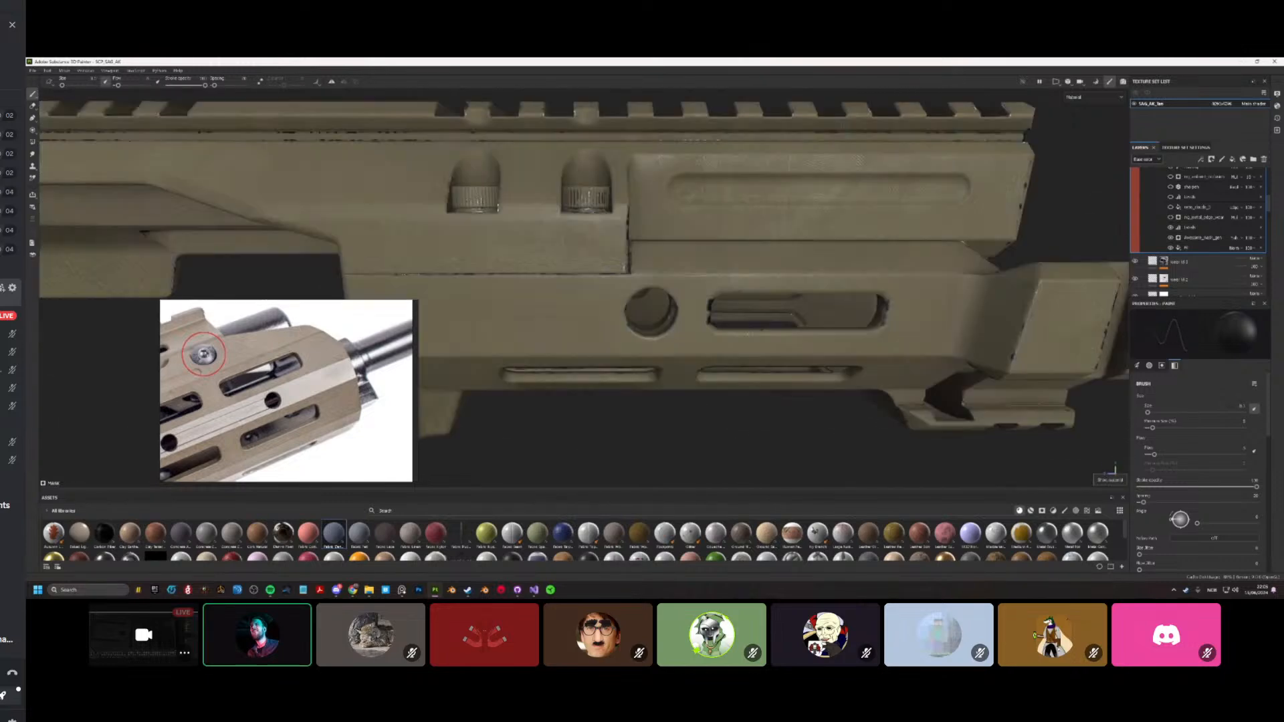
Step: Examine the basic edge chipping around the thumb screws, panel seams and rail on the olive chassis
left_click_drag(963, 318, 849, 308, "alt")
right_click_drag(849, 308, 930, 311, "alt")
right_click_drag(642, 270, 689, 271, "alt")
middle_click_drag(689, 271, 702, 321, "alt")
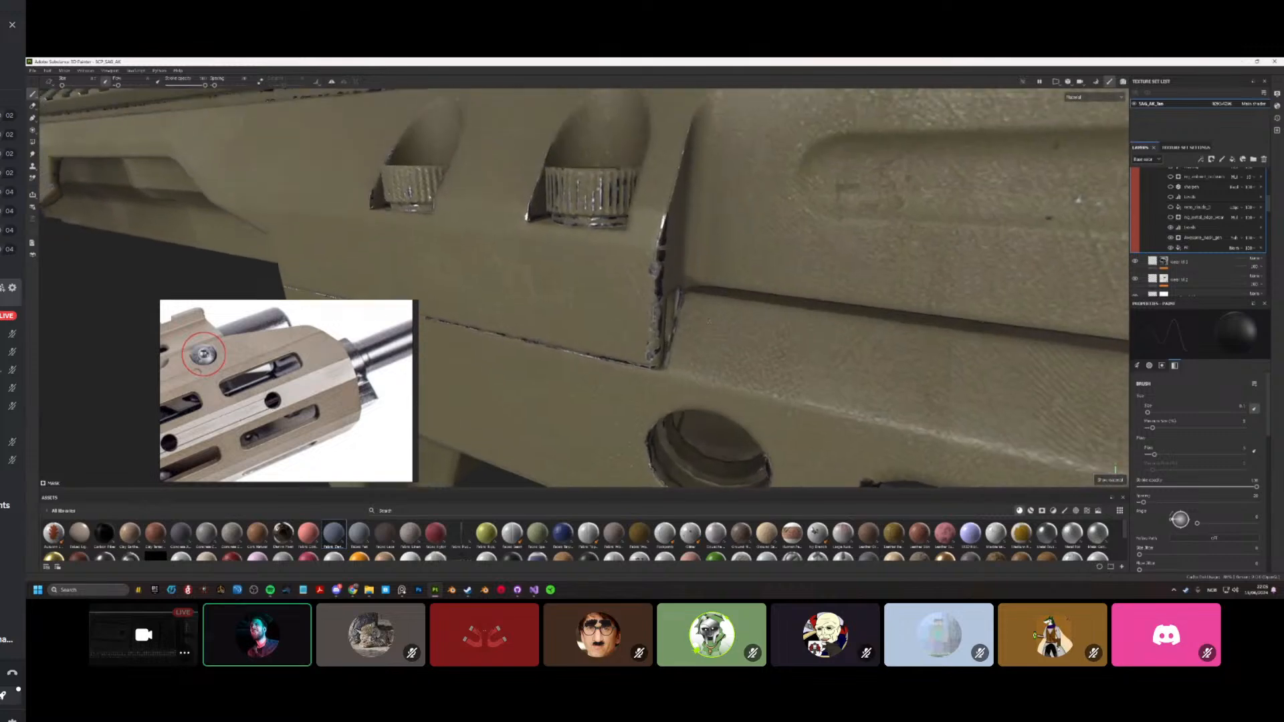
mouse_move(702, 321)
left_mouse_down("alt")
mouse_move(635, 358)
mouse_move(589, 364)
mouse_move(707, 311)
mouse_move(689, 342)
mouse_move(622, 348)
mouse_move(692, 326)
left_mouse_up("alt")
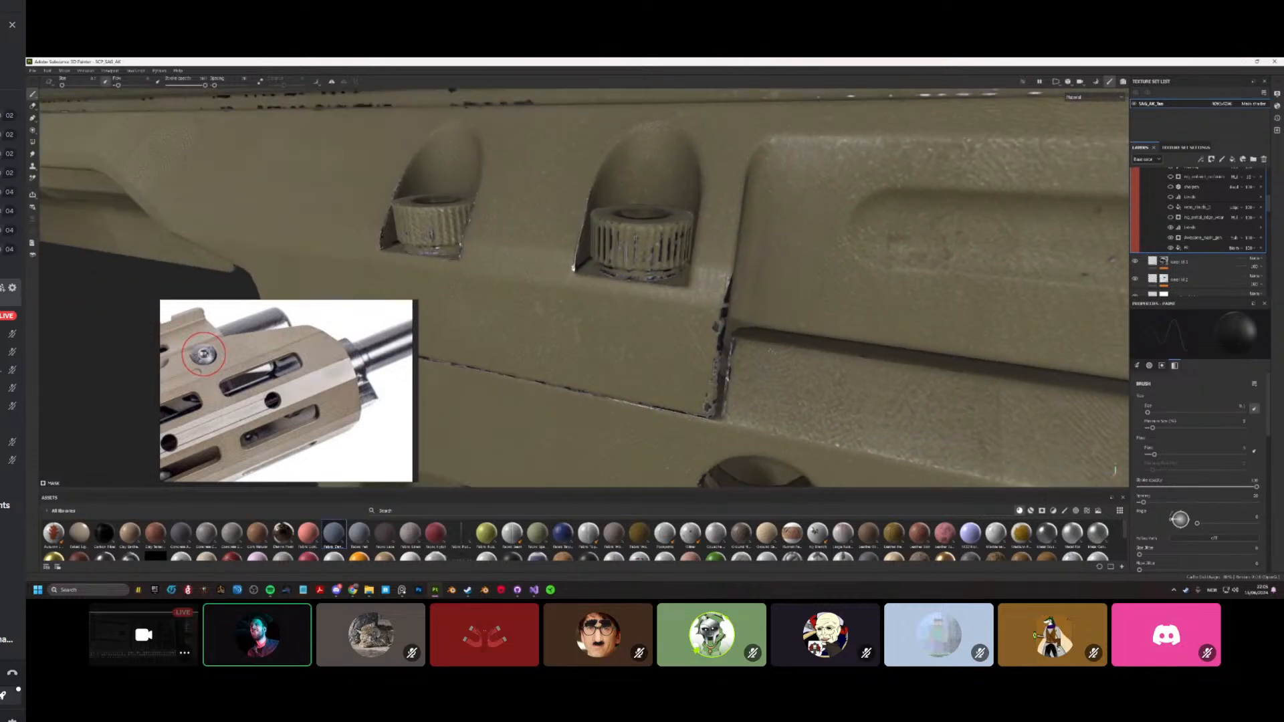
right_click_drag(770, 351, 725, 344, "alt")
left_click_drag(725, 345, 538, 341, "alt")
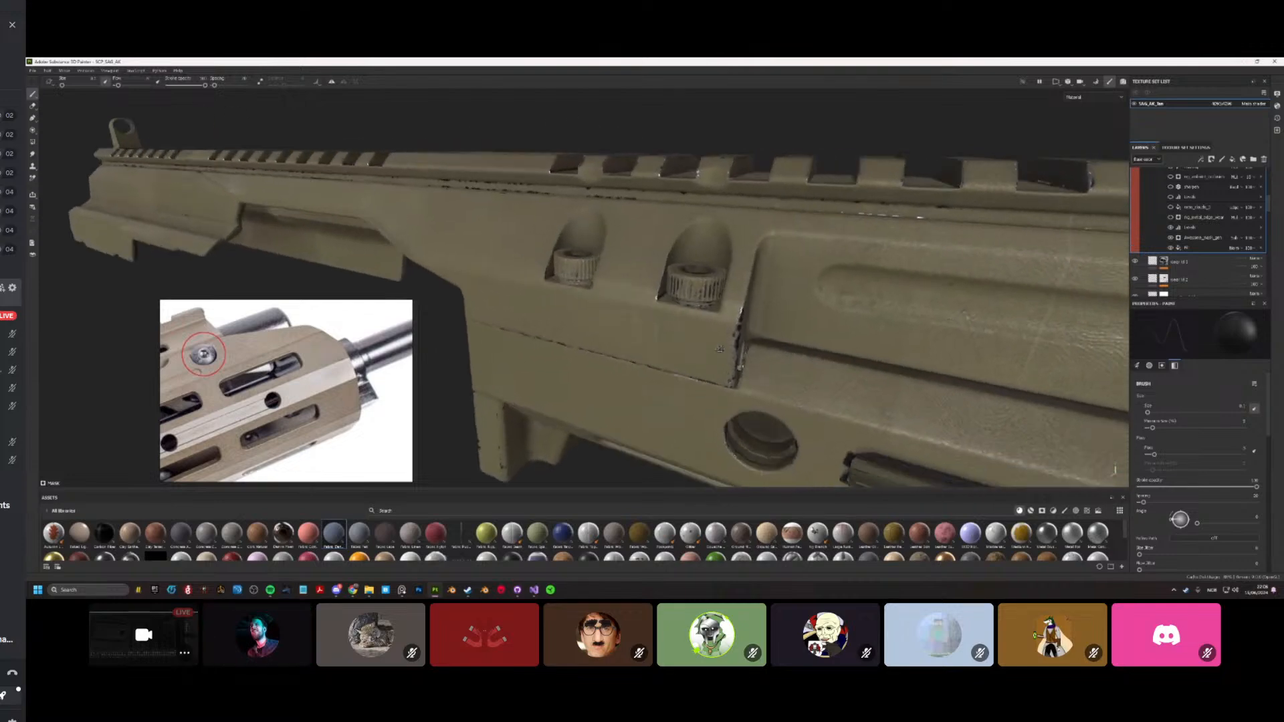
left_click_drag(719, 348, 770, 330, "alt")
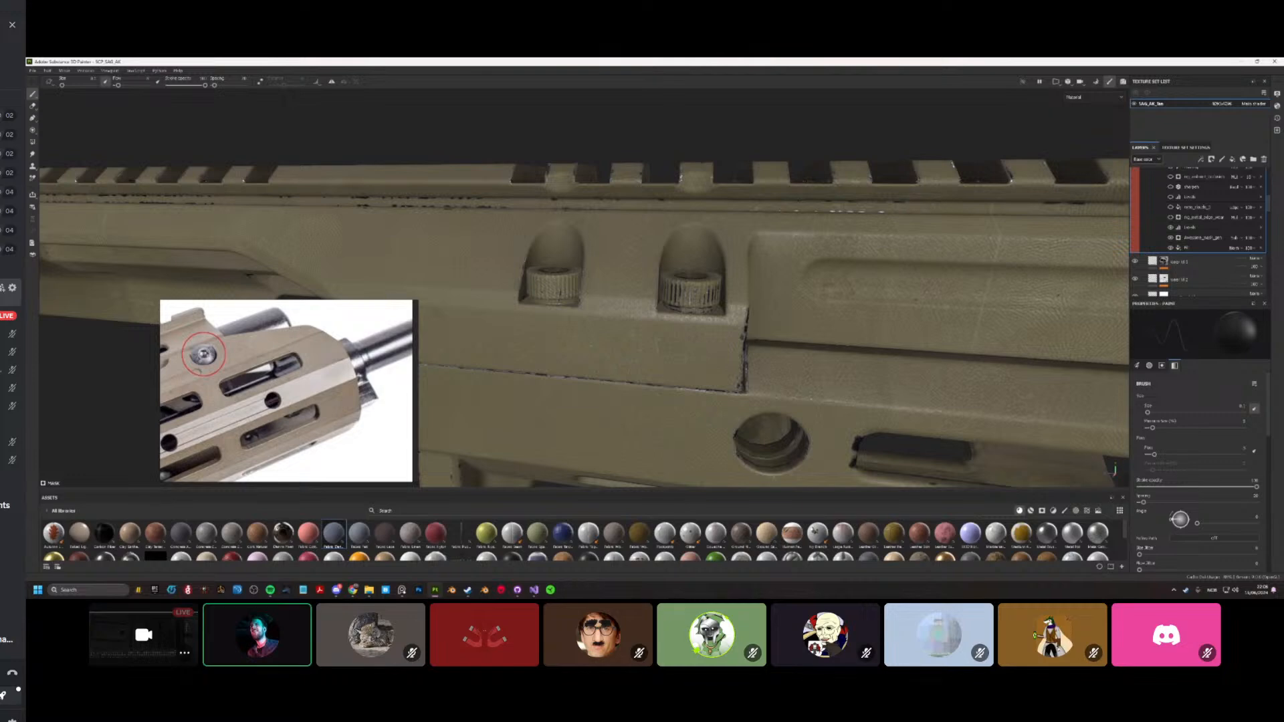
scroll(680, 315, "down", 5)
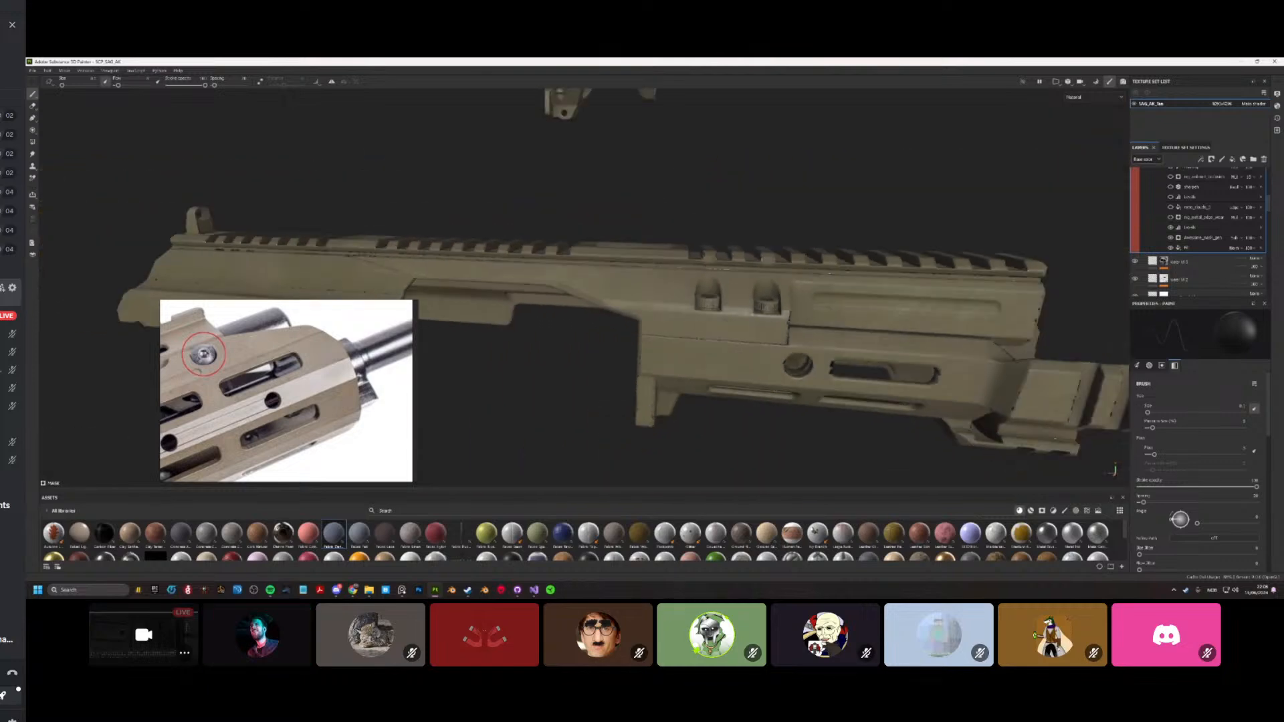
left_click_drag(602, 314, 675, 313, "alt")
scroll(675, 313, "up", 4)
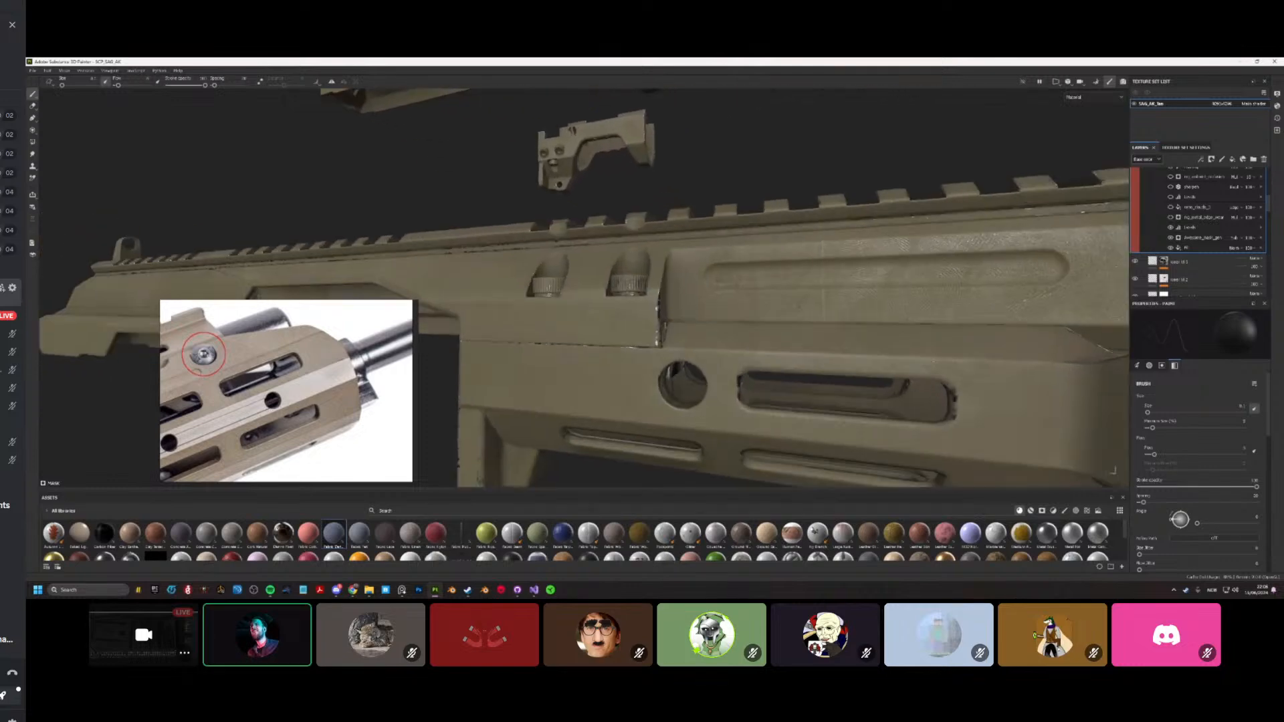
Step: Turn the spray paint mask's remaining wear effects back on up to the upper Levels and check the scratches beside the thumb screws
scroll(1163, 240, "up", 3)
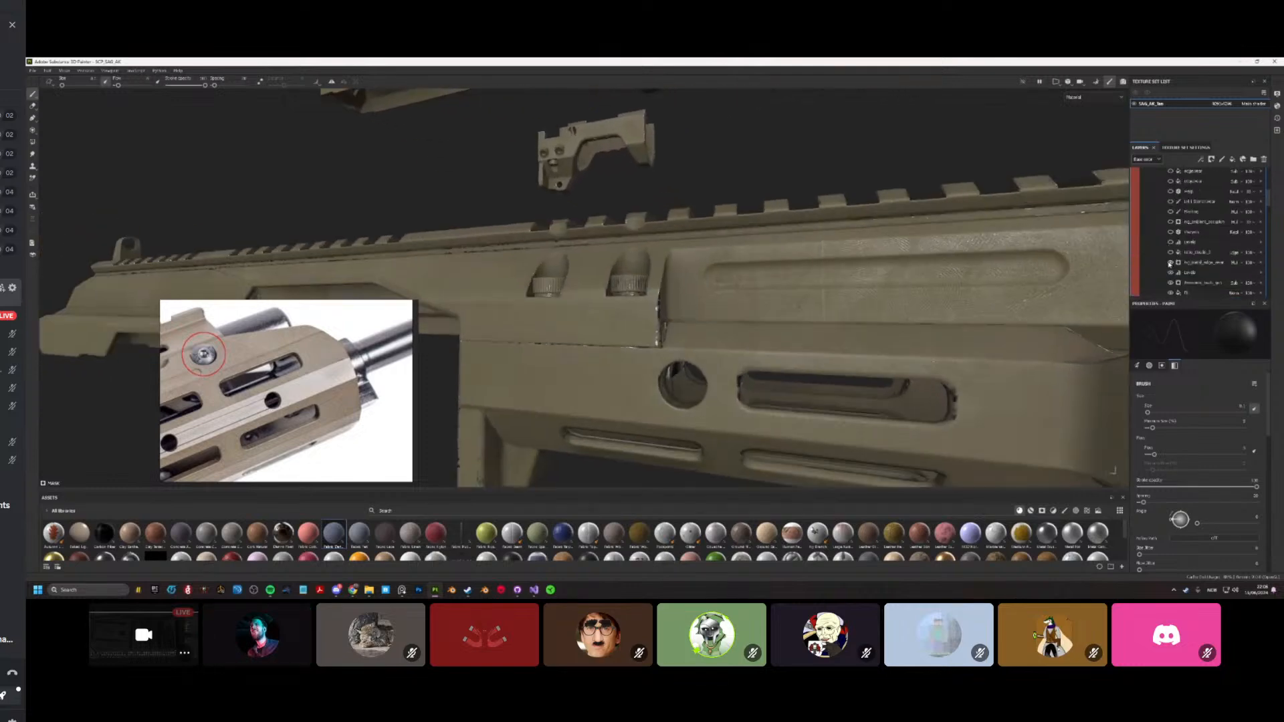
left_click(1170, 212)
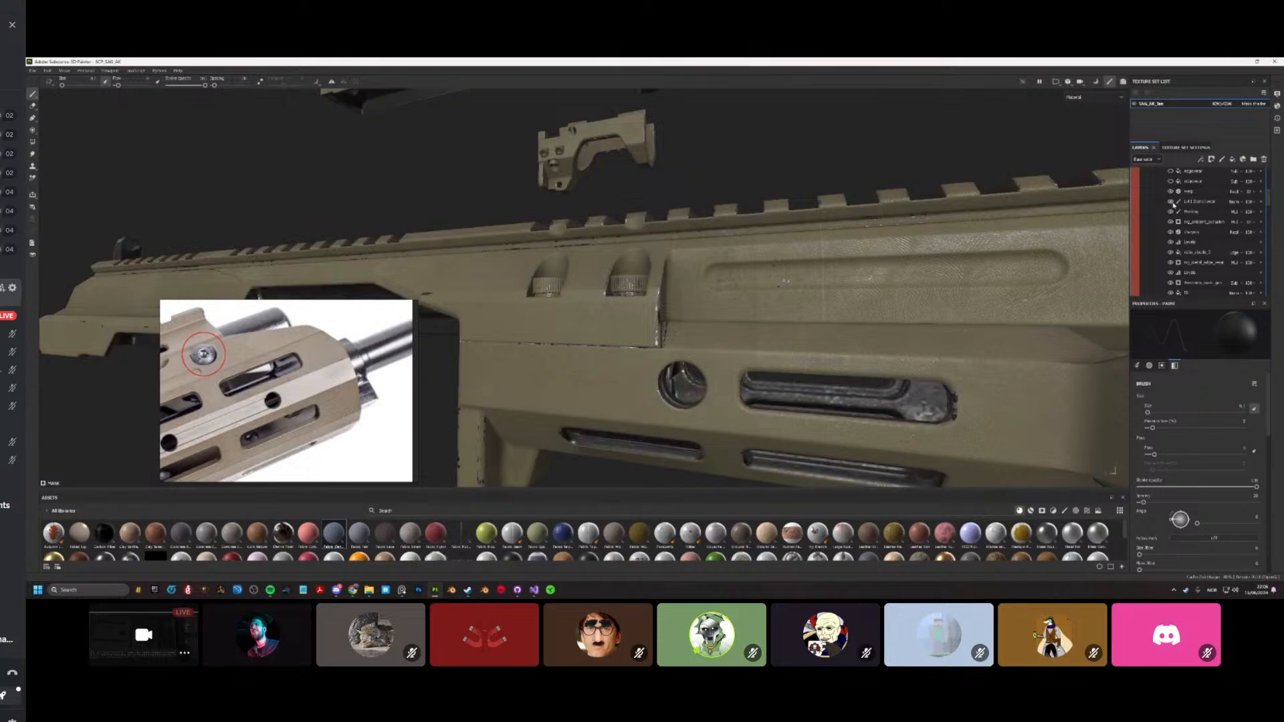
scroll(1169, 188, "up", 3)
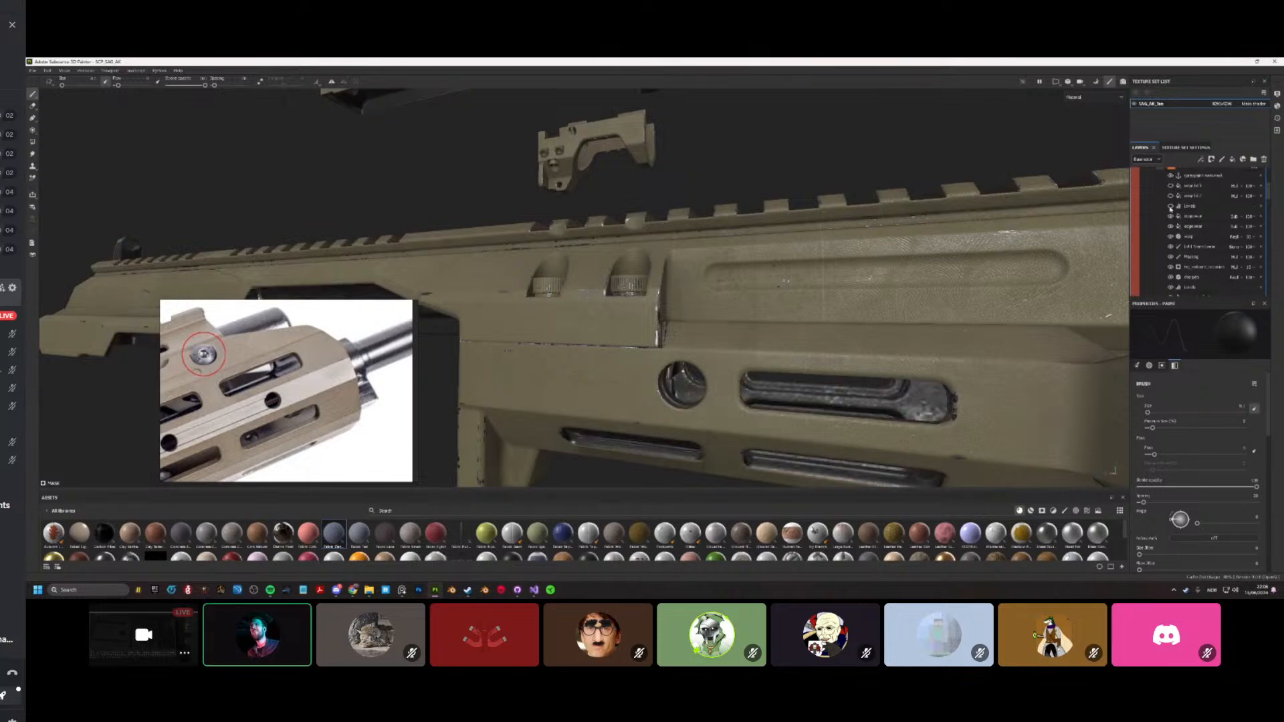
left_click(1171, 196)
mouse_move(702, 301)
left_mouse_down("alt")
mouse_move(836, 301)
mouse_move(685, 311)
mouse_move(702, 341)
left_mouse_up("alt")
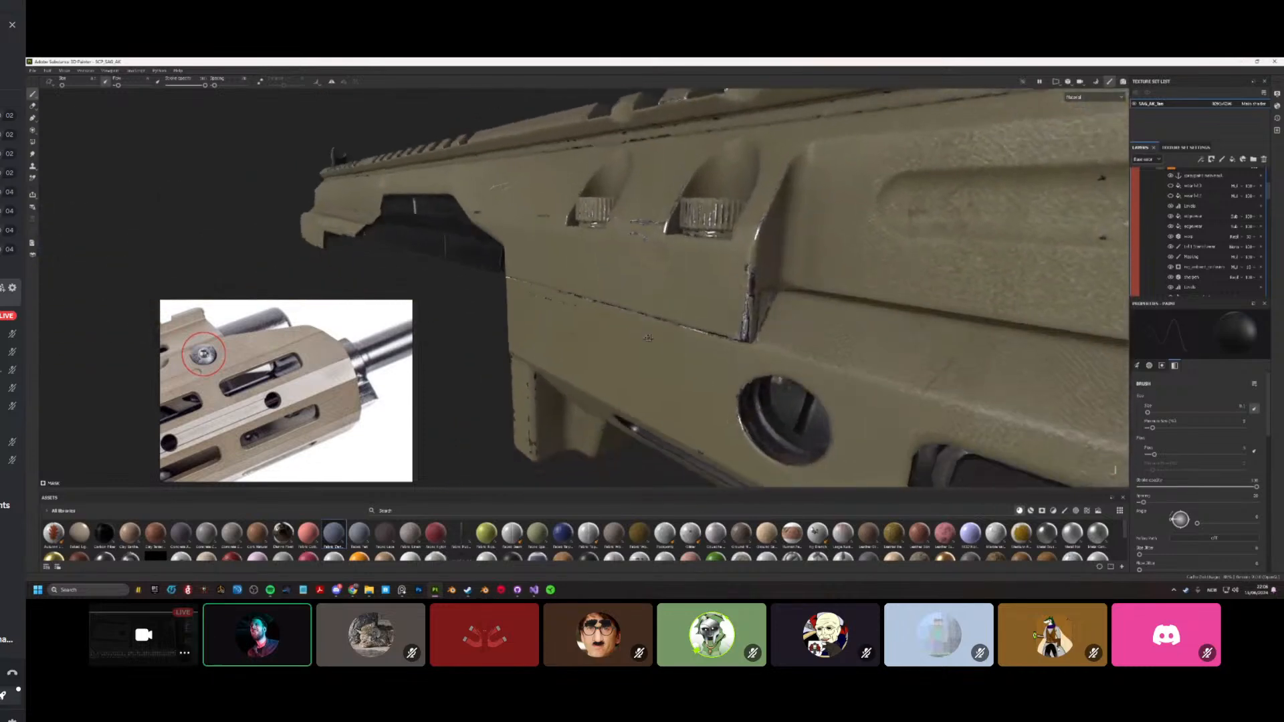
right_click_drag(702, 341, 615, 321, "alt")
left_click_drag(615, 321, 735, 275, "alt")
scroll(711, 324, "up", 10)
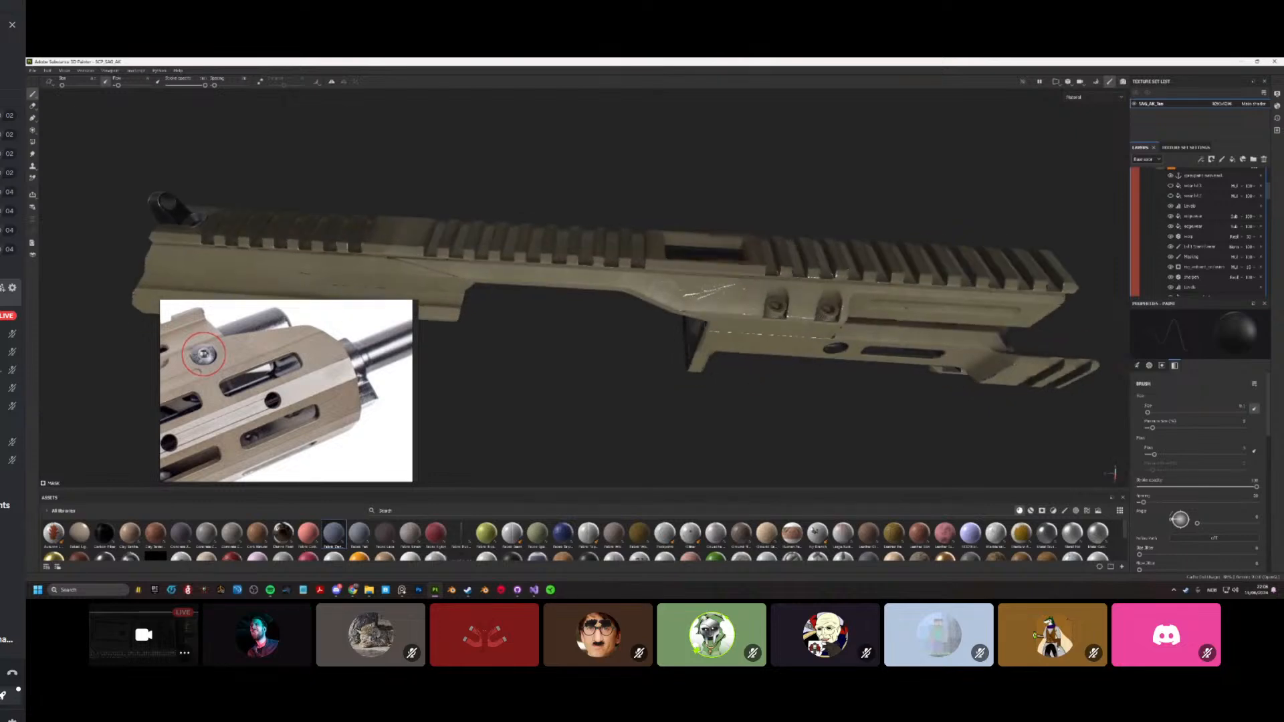
scroll(711, 324, "down", 5)
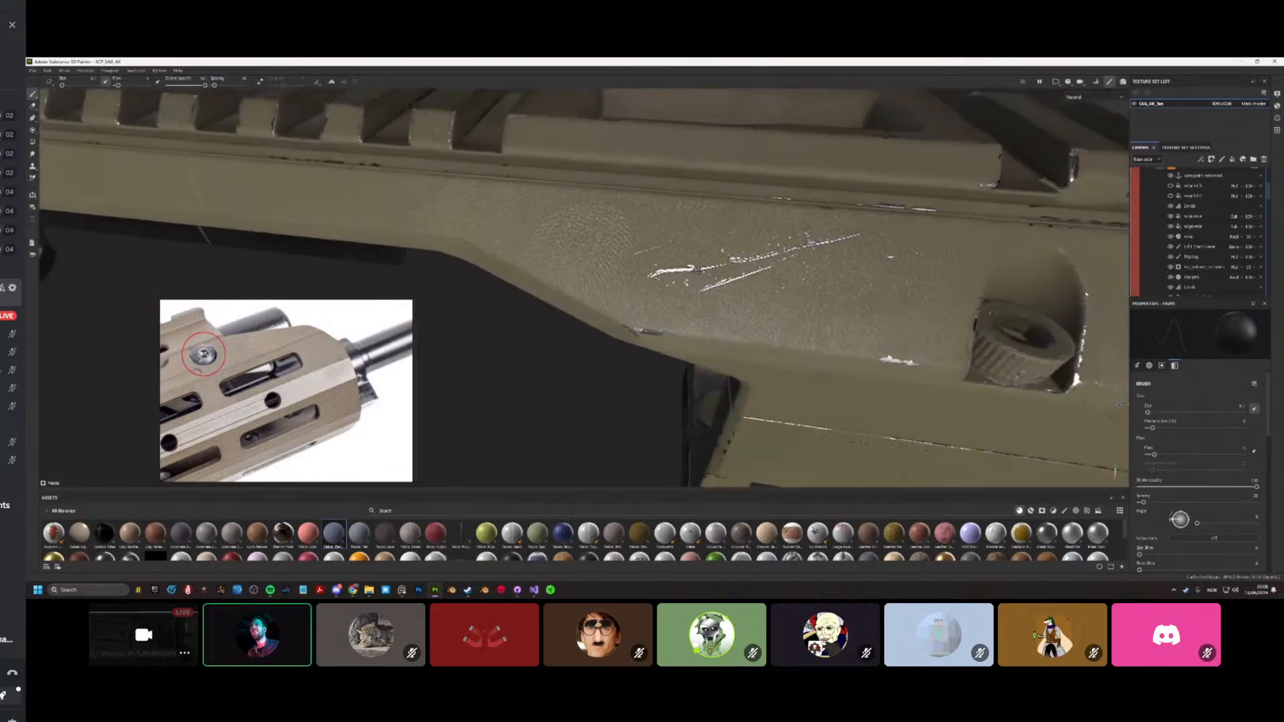
Step: Examine the scratches beside the thumb screw at close range and the olive paint's wear along the length of the chassis
scroll(711, 324, "up", 6)
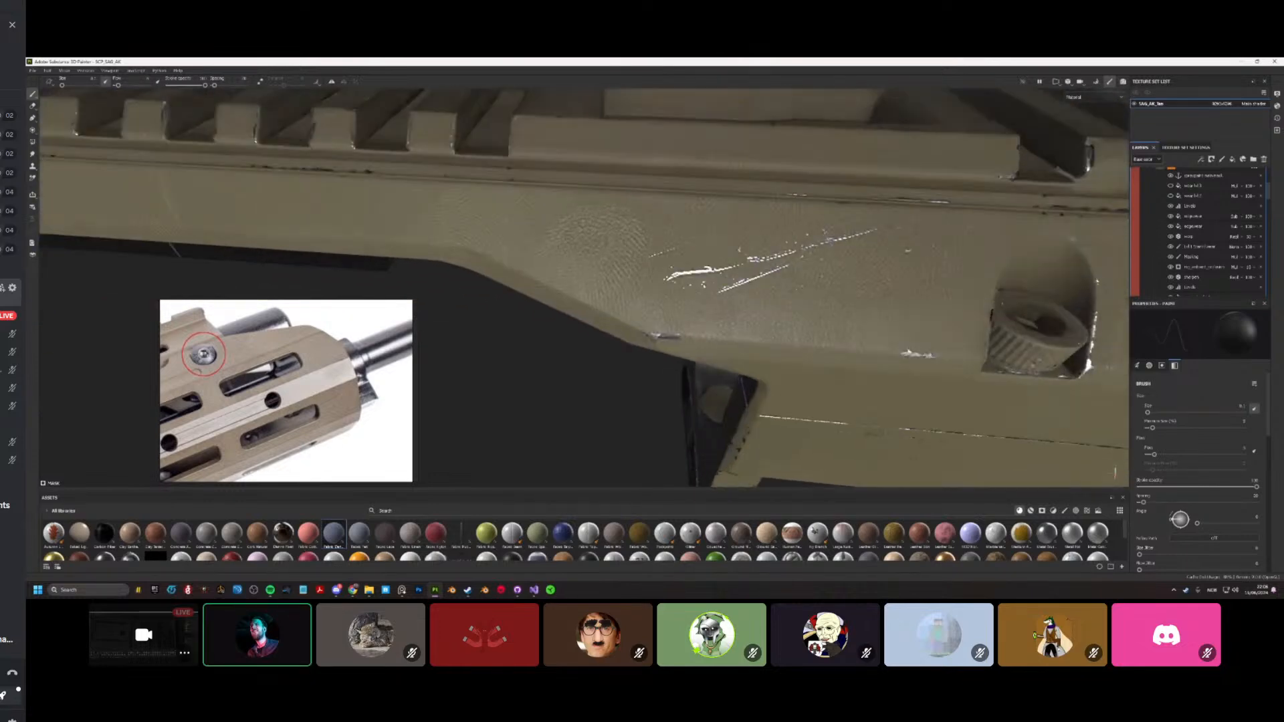
scroll(712, 324, "up", 3)
scroll(1161, 190, "up", 3)
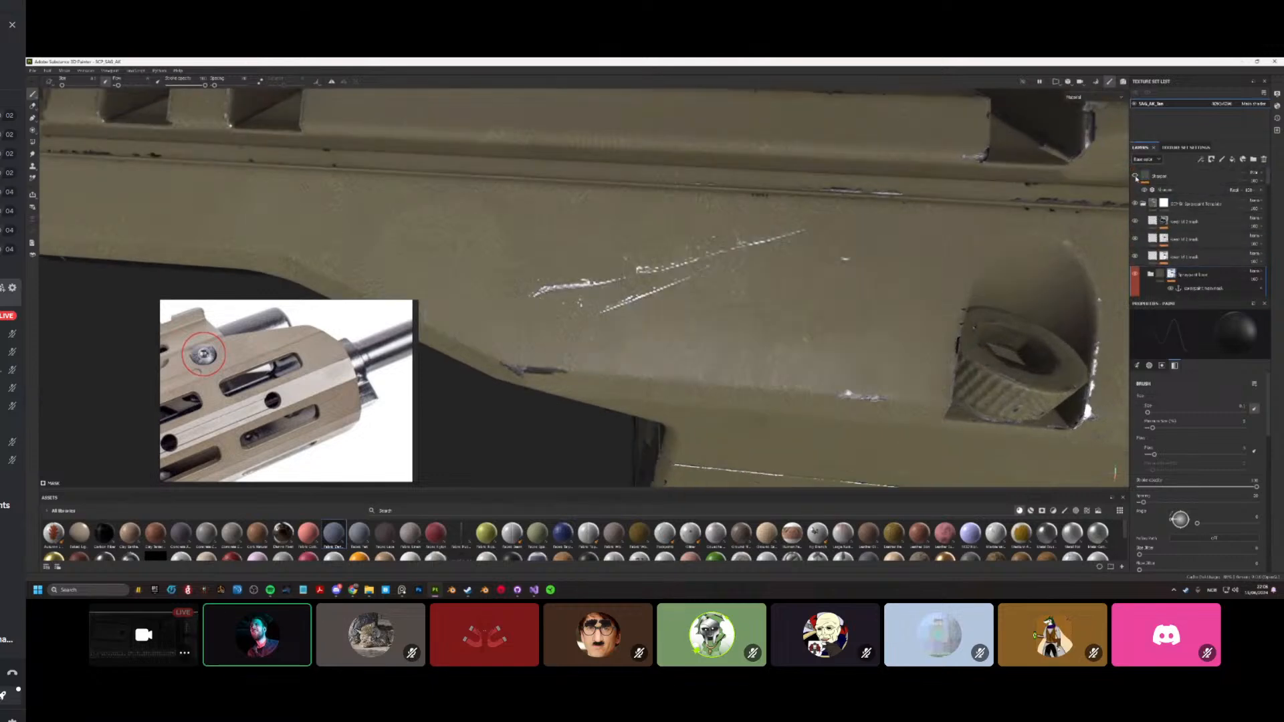
left_click_drag(669, 301, 717, 315, "alt")
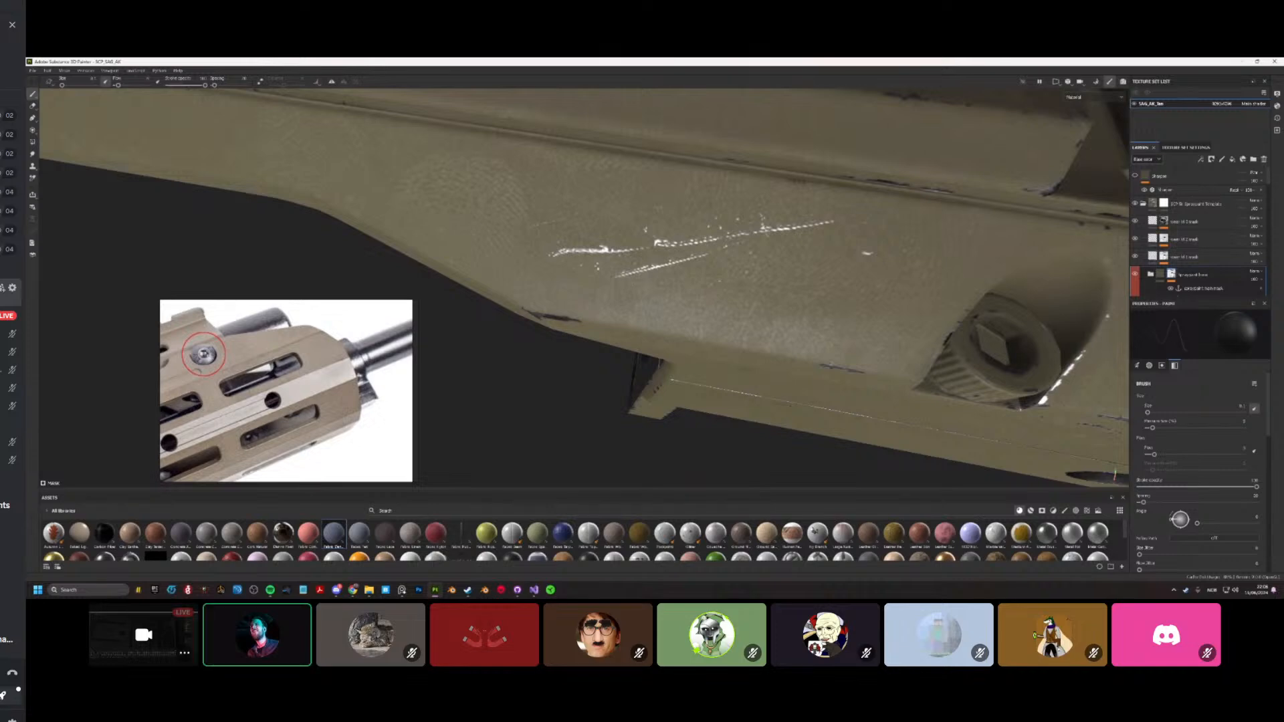
left_click_drag(717, 314, 454, 368, "alt")
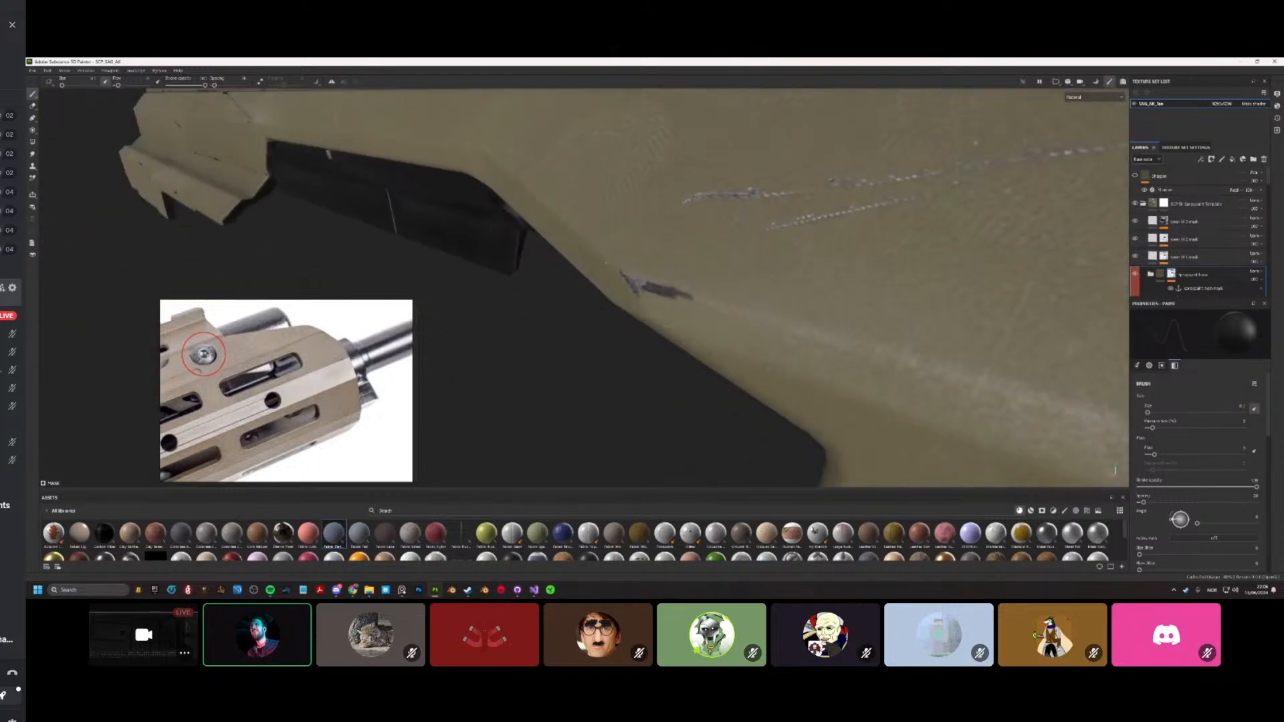
scroll(622, 287, "down", 5)
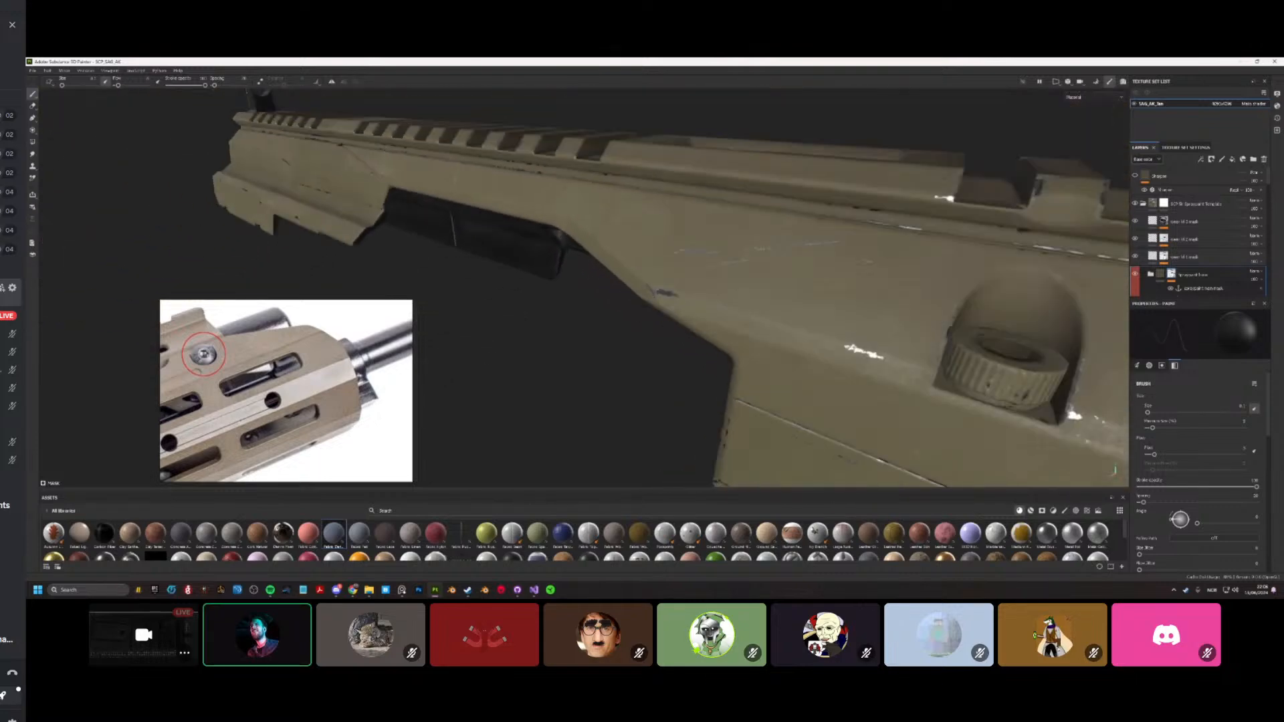
left_click_drag(575, 321, 740, 250, "alt")
scroll(622, 288, "down", 3)
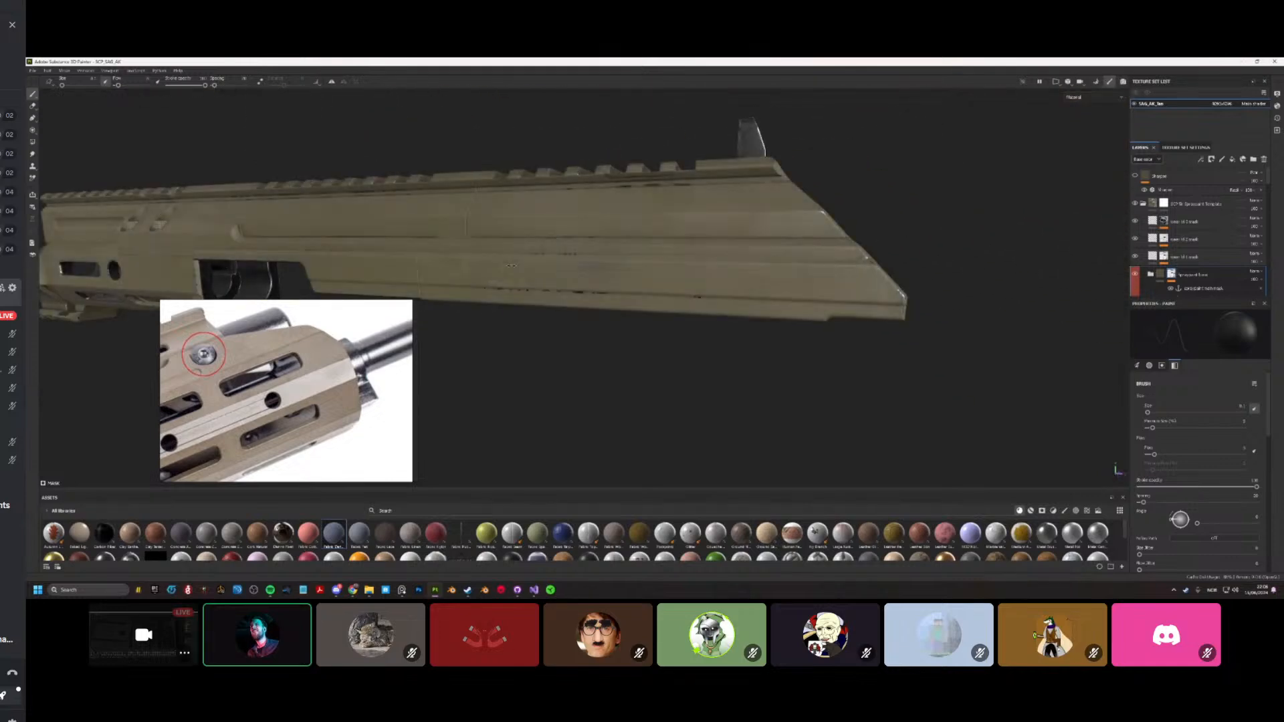
left_click_drag(646, 317, 481, 294, "alt")
scroll(635, 288, "up", 3)
scroll(629, 295, "down", 3)
Step: Turn on the lower hidden wear effect in the spray paint layer's mask and check the heavy chipping on the handguard's front end
left_click(1161, 274)
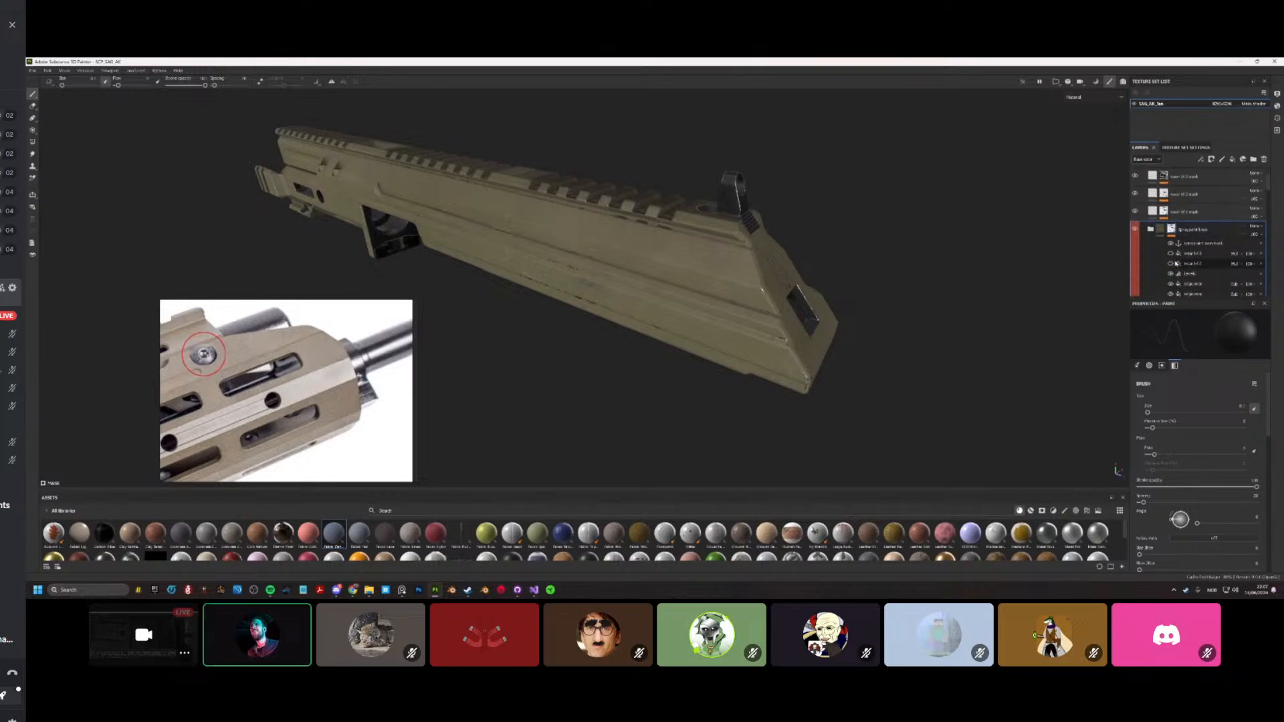
left_click_drag(481, 294, 448, 314, "alt")
scroll(555, 304, "up", 5)
scroll(555, 304, "down", 3)
scroll(555, 304, "up", 2)
left_click_drag(555, 314, 609, 304, "alt")
scroll(669, 267, "down", 4)
left_click_drag(695, 275, 575, 255, "alt")
scroll(642, 258, "up", 4)
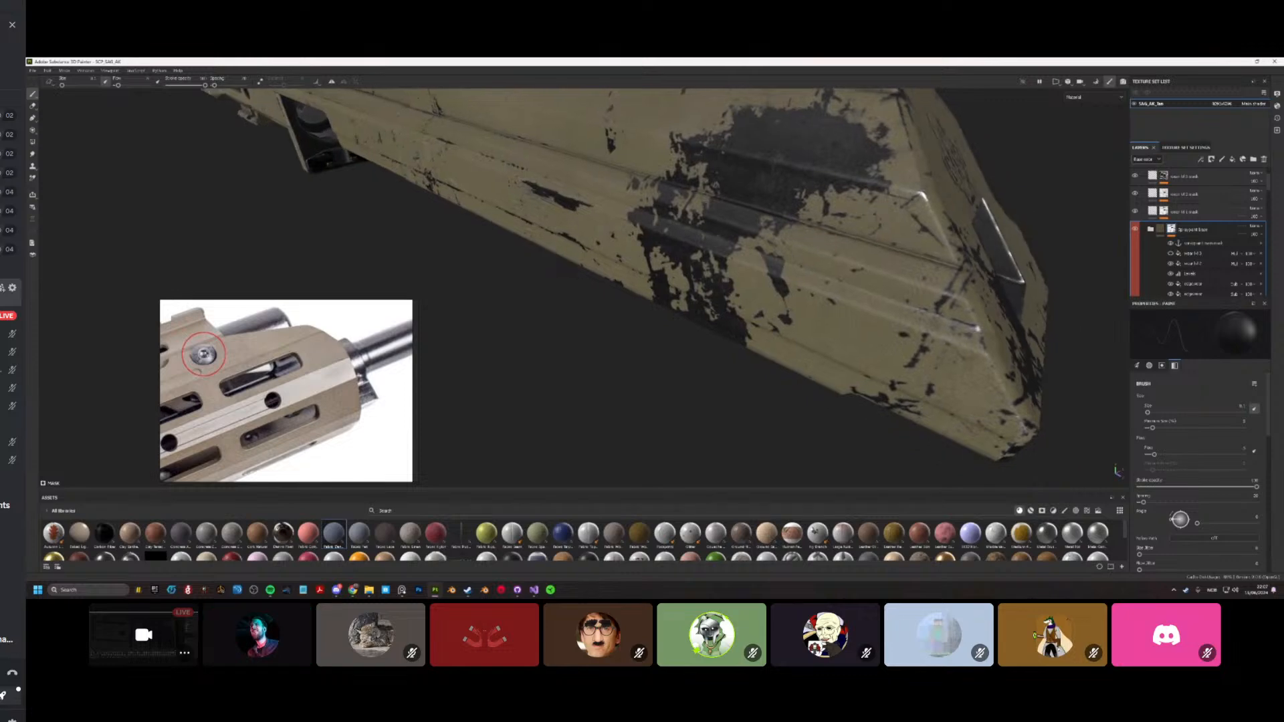
left_click_drag(716, 186, 676, 251, "alt")
scroll(675, 251, "down", 3)
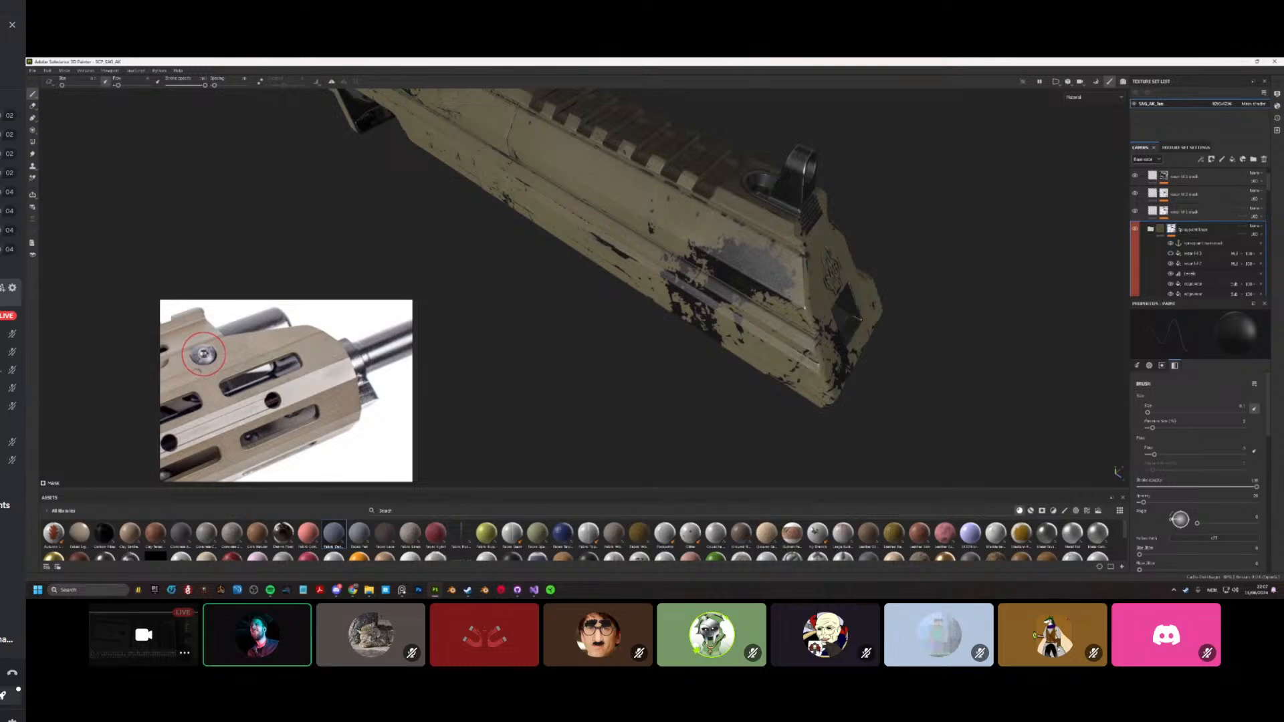
Step: Inspect the paint chipping on the chassis ends from the front and select the top layer's Sharpen filter
left_click_drag(734, 279, 461, 228, "alt")
left_click_drag(896, 281, 636, 327, "alt")
scroll(610, 301, "up", 5)
scroll(798, 295, "up", 4)
left_click_drag(913, 380, 822, 382, "alt")
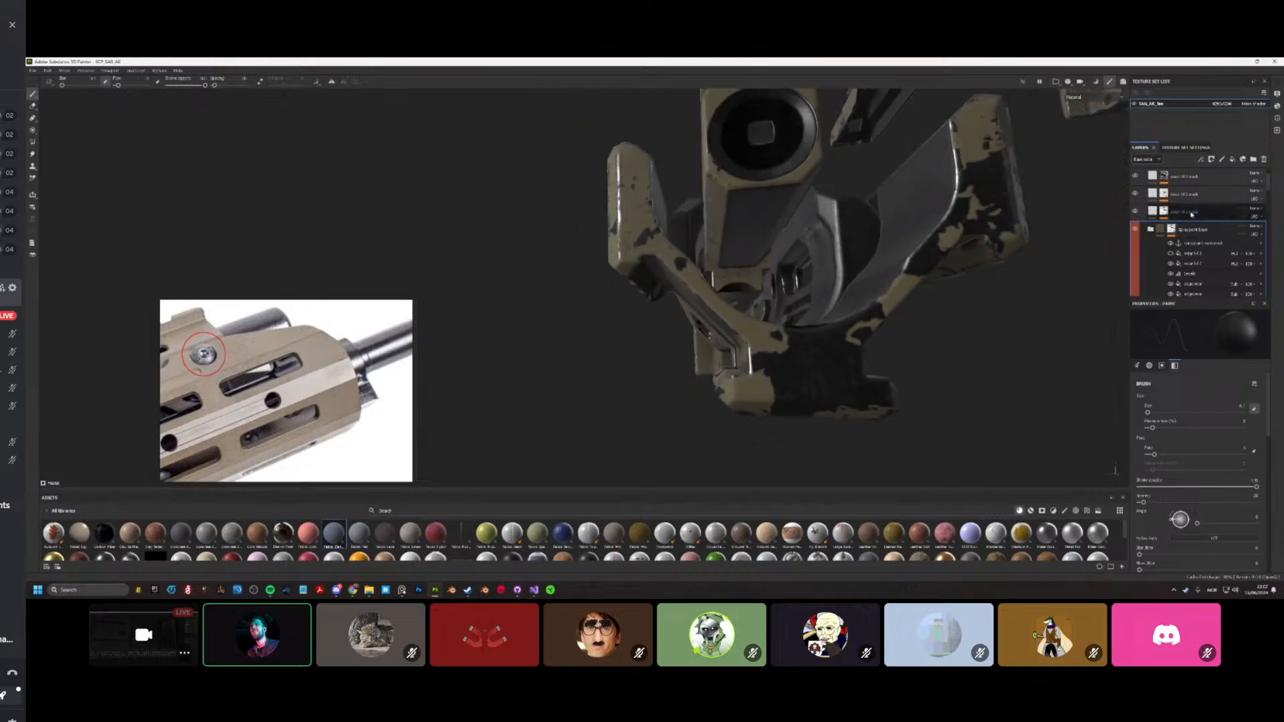
scroll(1197, 234, "up", 2)
left_click(1165, 190)
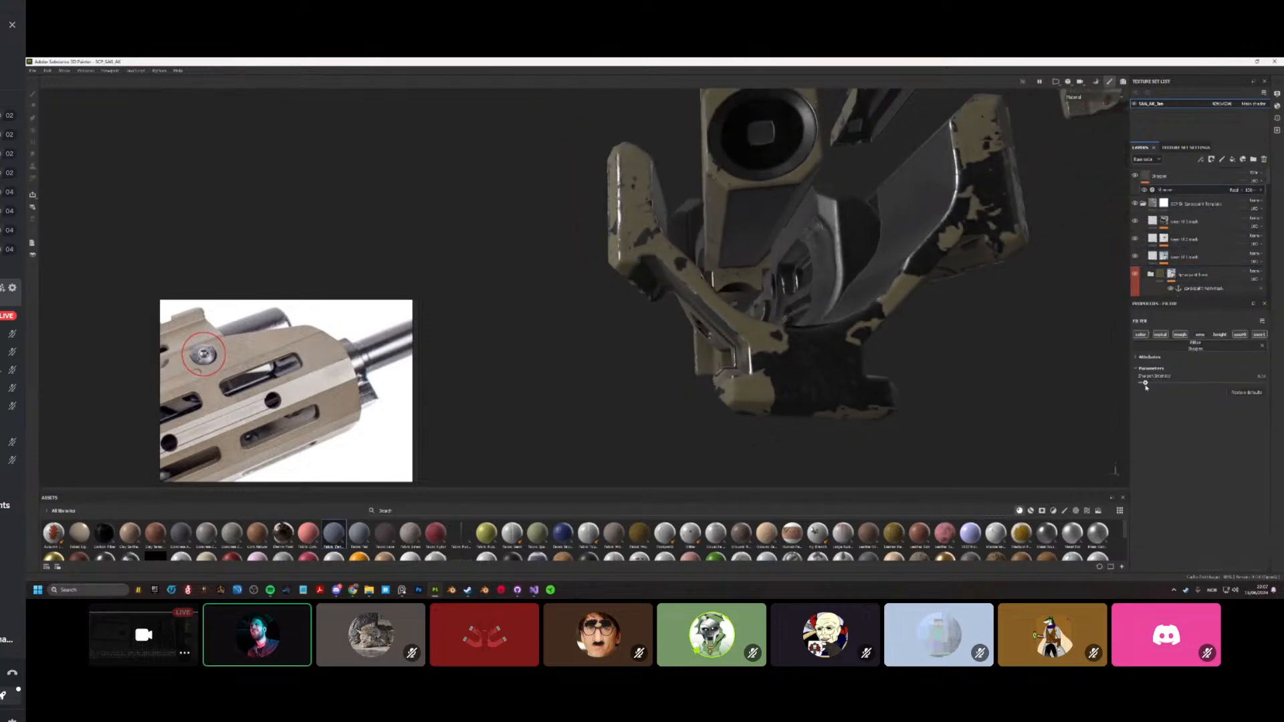
Step: Switch the environment map to the upside-down studio variant and check the paint wear under the new lighting
left_click_drag(1004, 234, 953, 303, "alt")
left_click(1277, 95)
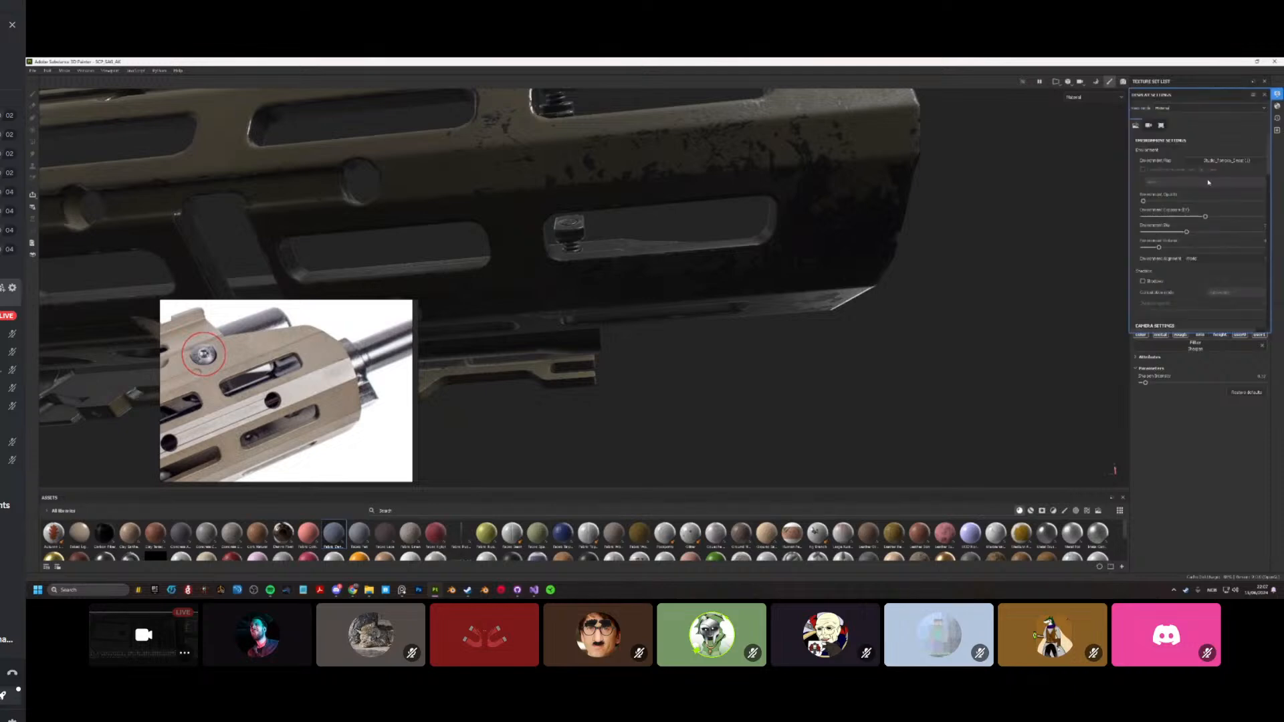
left_click(1167, 169)
left_click(1254, 231)
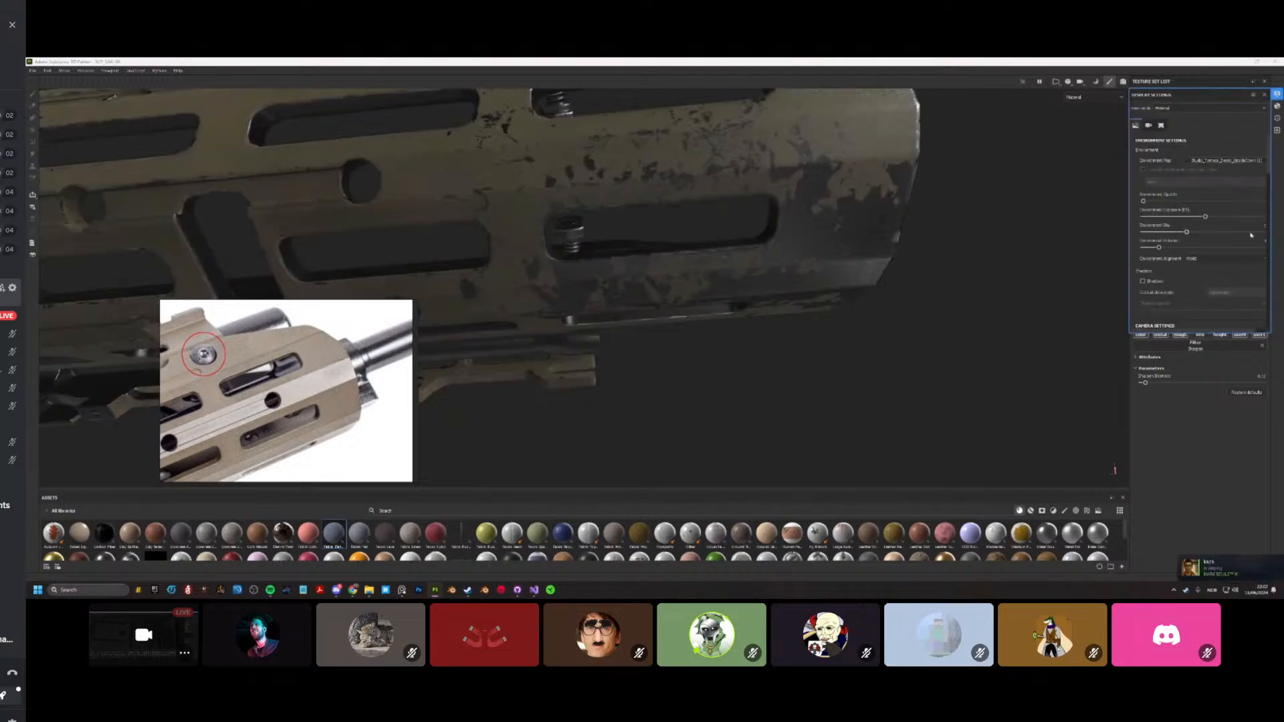
left_click_drag(813, 252, 1126, 212, "alt")
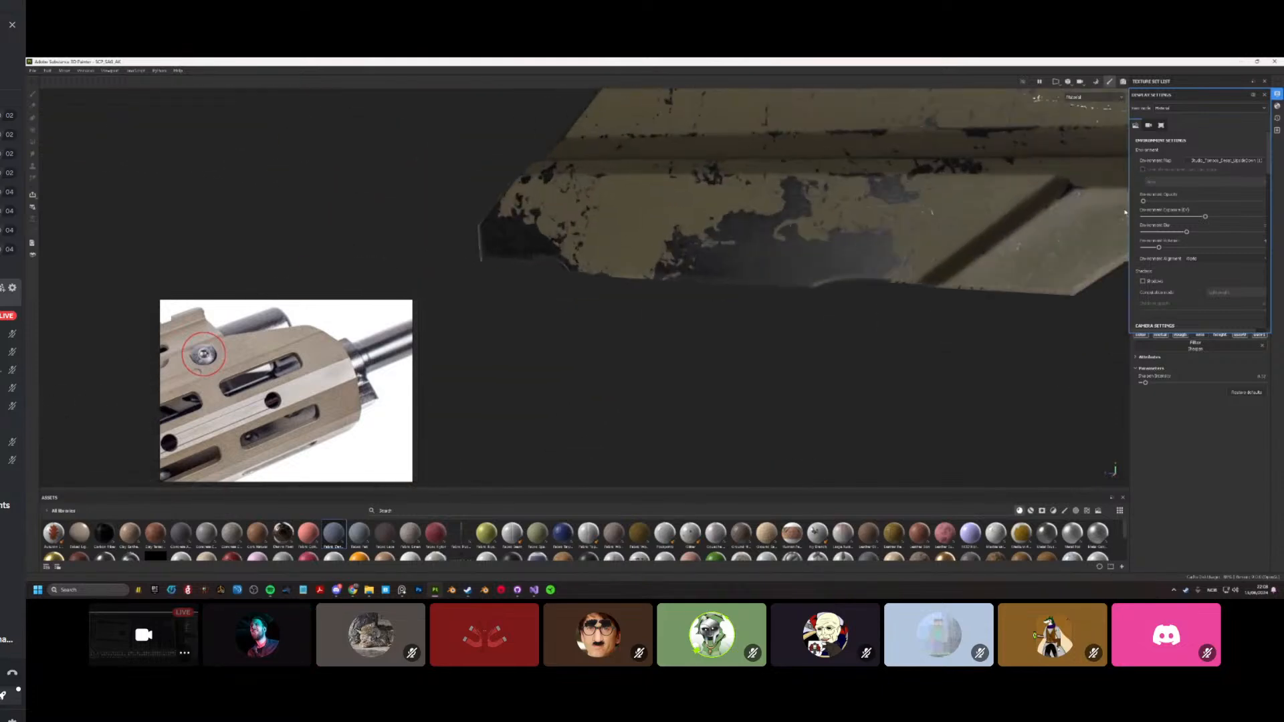
left_click(1279, 99)
Step: Find the paint layer below the spray paint group in the layer stack and select the upper Paint effect in its mask
left_click_drag(972, 228, 1123, 242, "alt")
scroll(1184, 268, "down", 3)
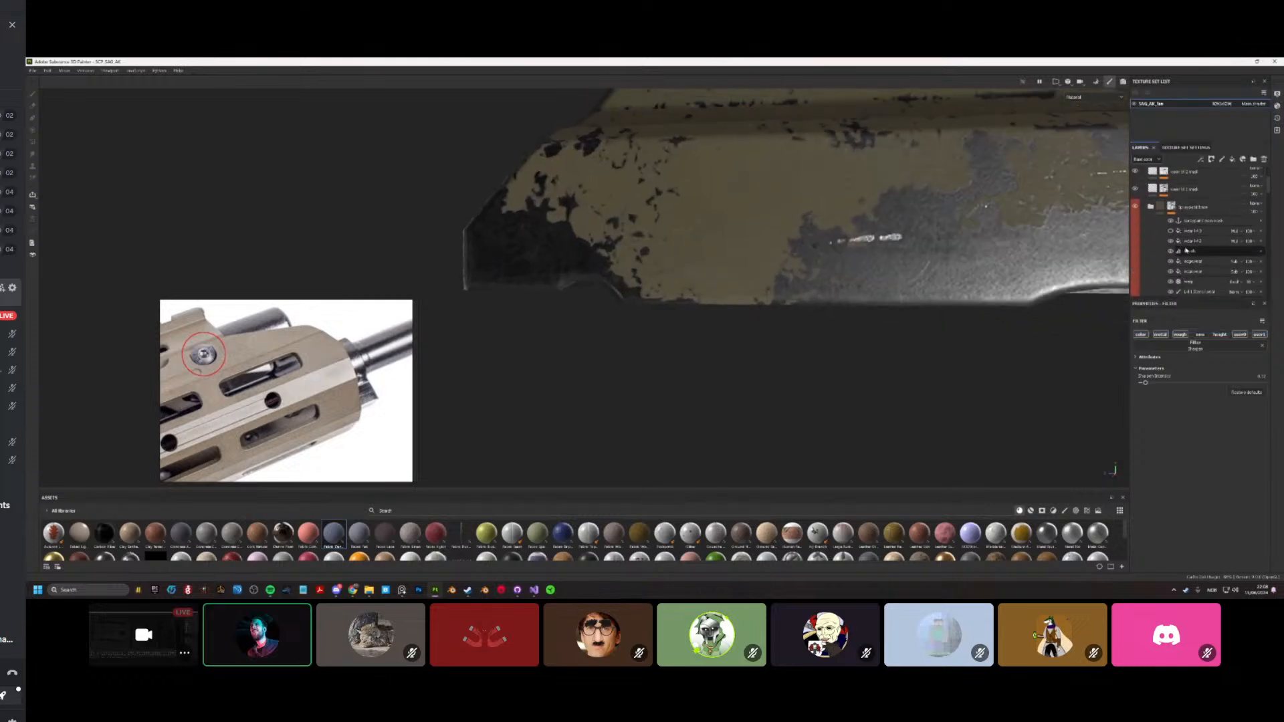
scroll(1189, 241, "down", 5)
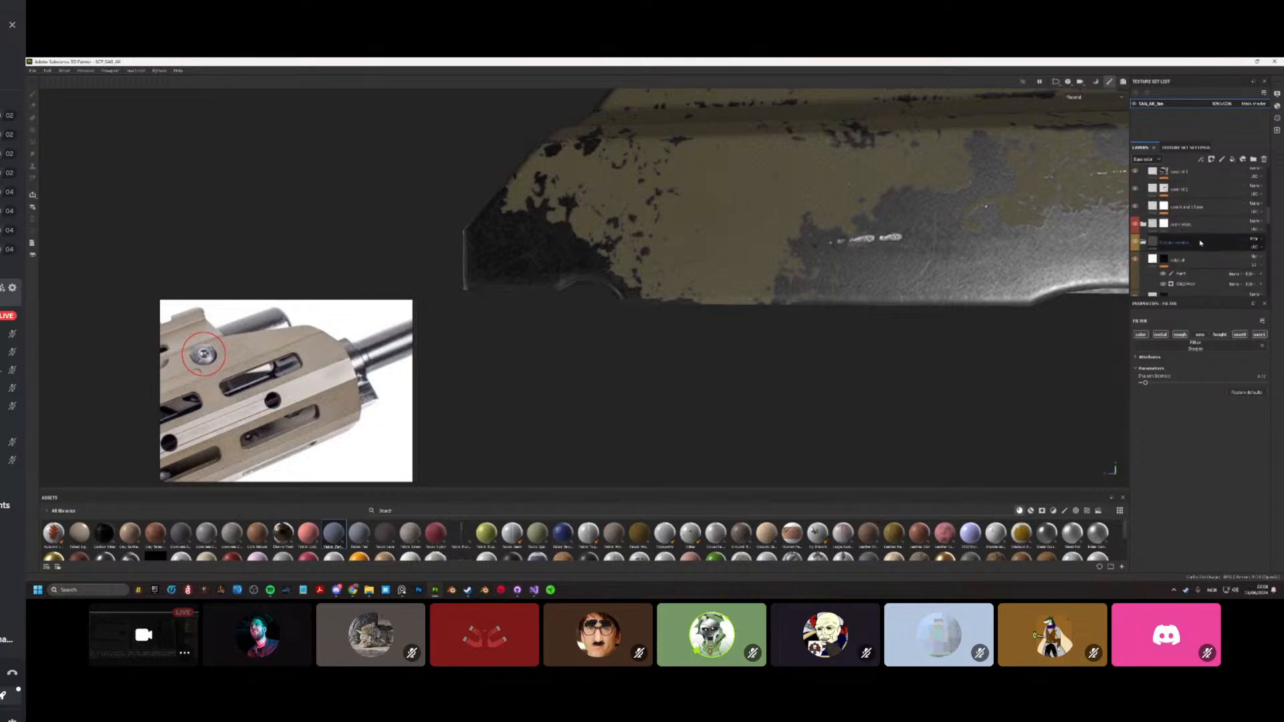
scroll(1199, 237, "down", 3)
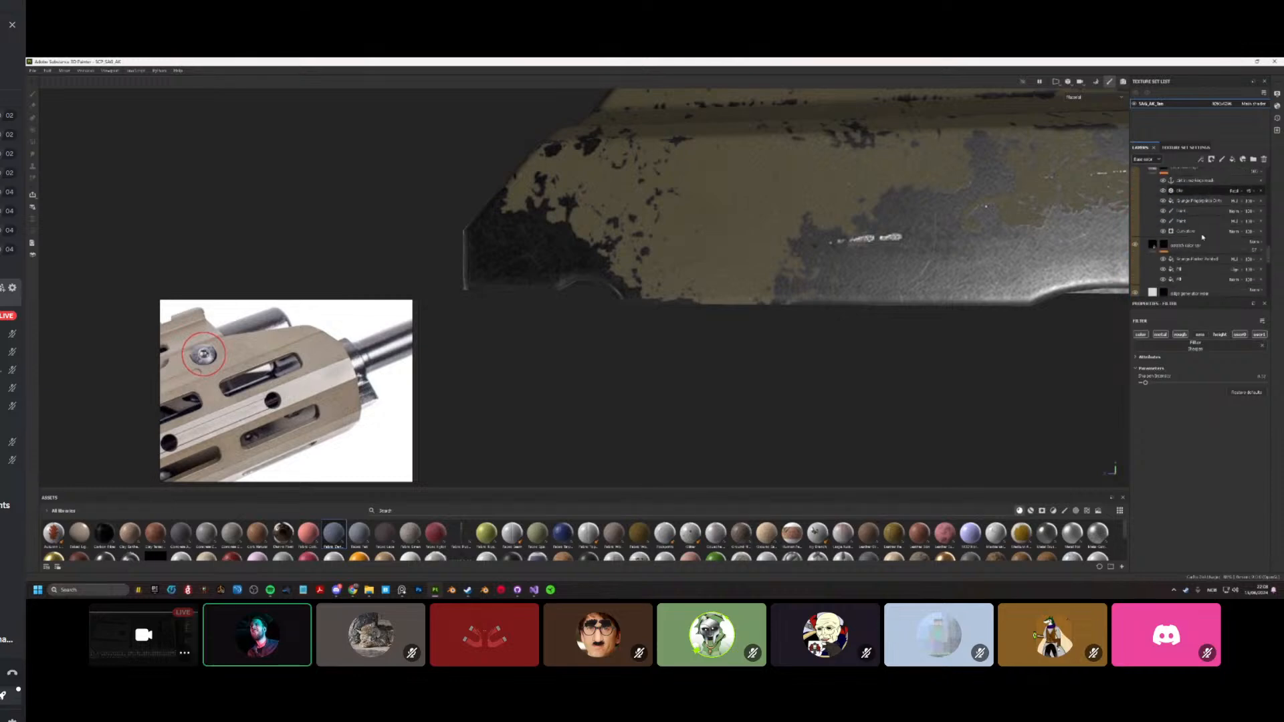
scroll(1182, 250, "up", 5)
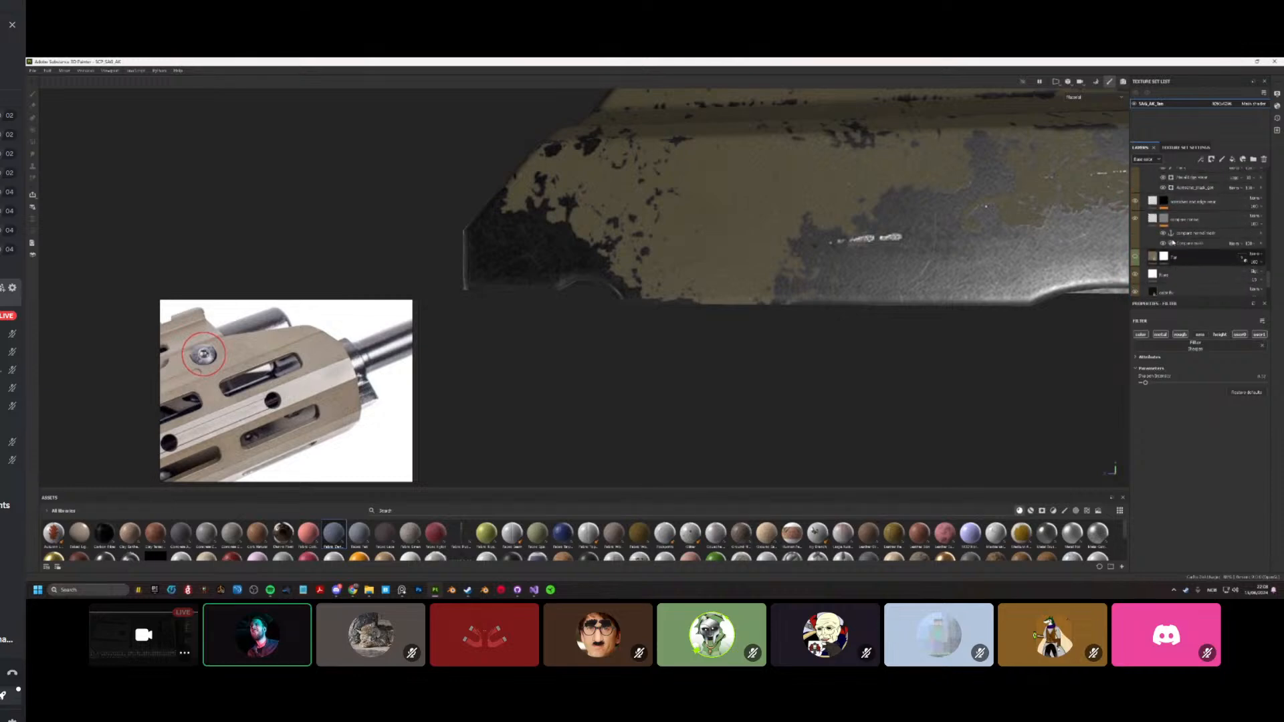
scroll(1171, 242, "up", 5)
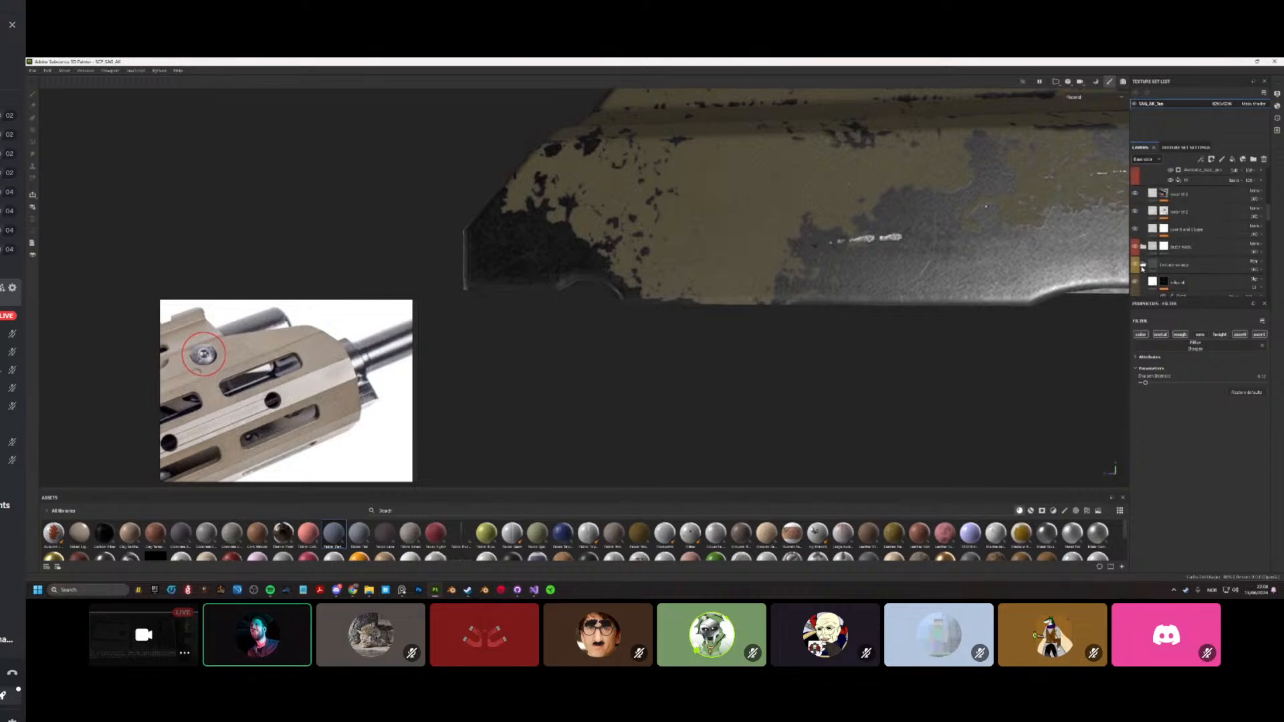
scroll(1161, 249, "up", 2)
left_click(1168, 236)
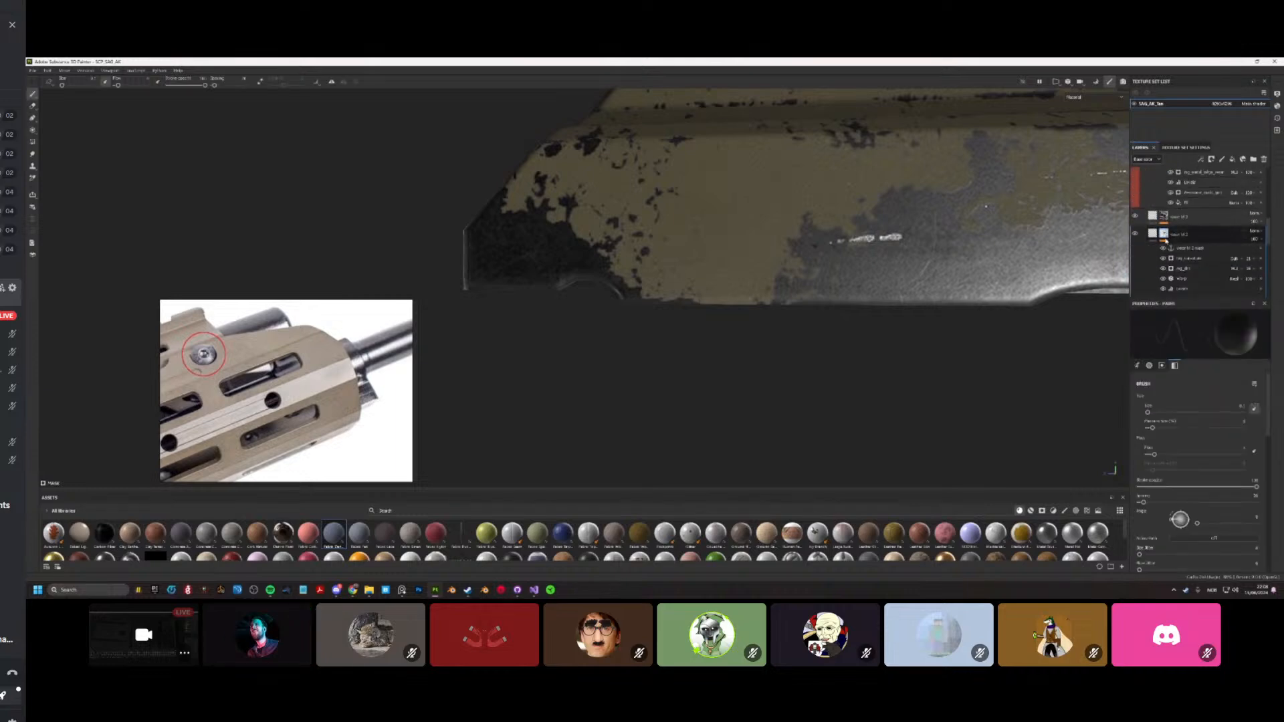
scroll(1192, 259, "down", 2)
left_click(1188, 236)
Step: Load a scratch texture as the brush stencil and paint chipped wear beside the notch in the handguard's lower front edge
scroll(703, 234, "up", 4)
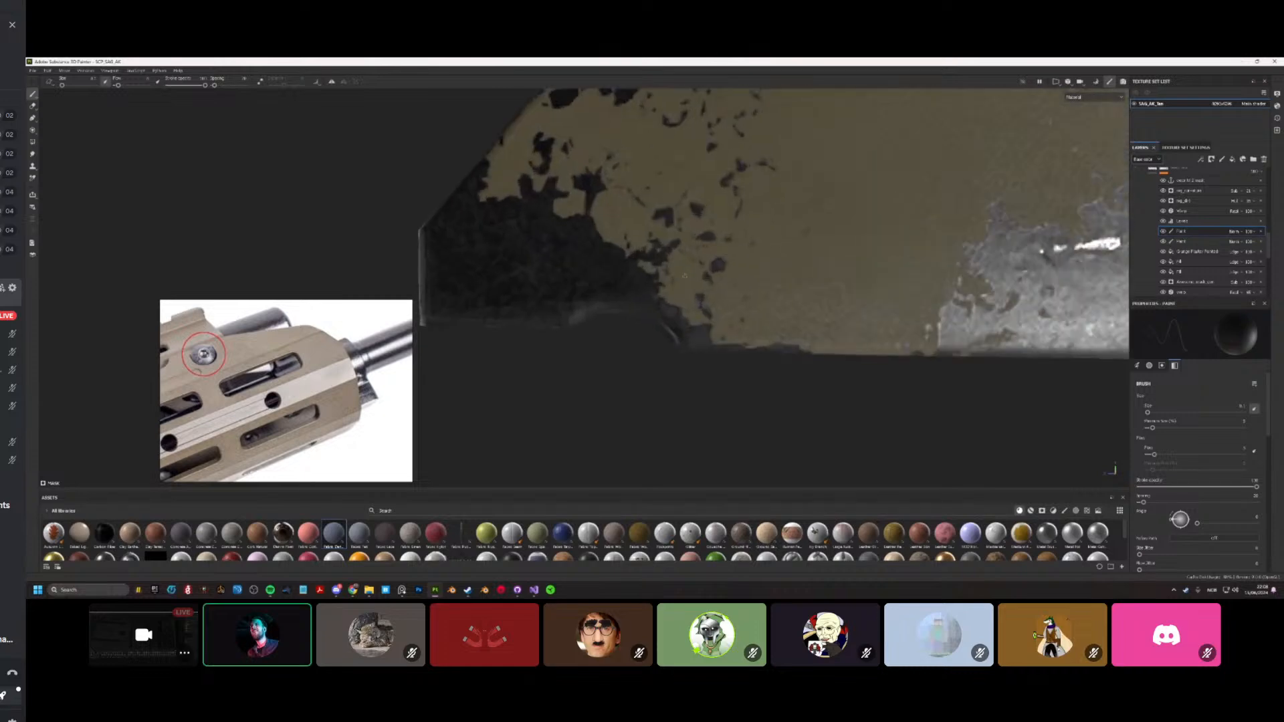
left_click(667, 366)
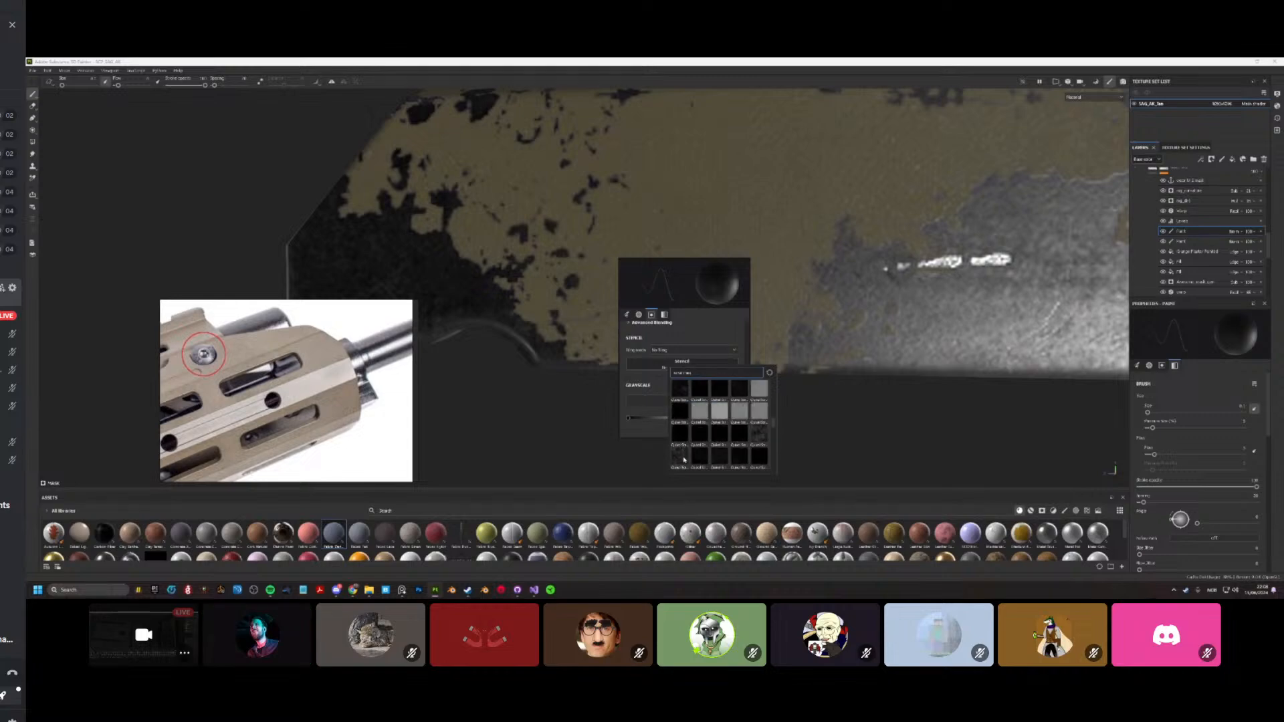
left_click(680, 413)
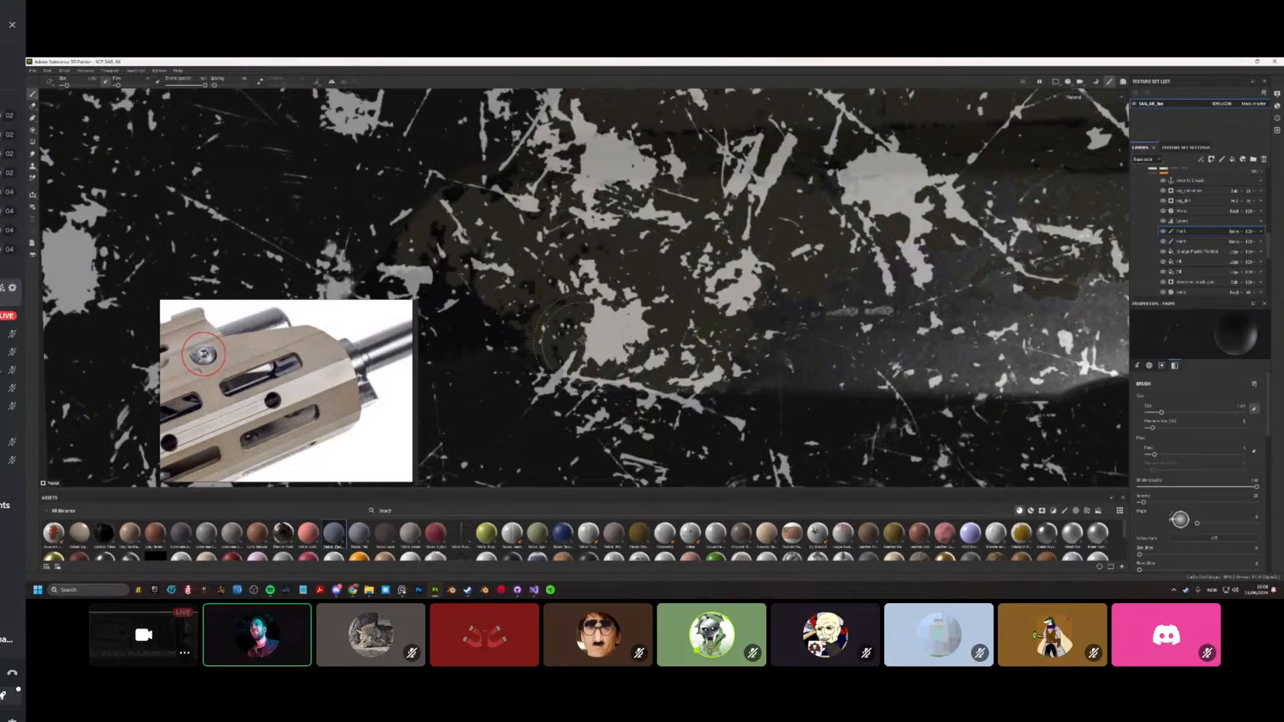
middle_click_drag(582, 339, 623, 313, "alt")
left_click_drag(629, 312, 644, 308)
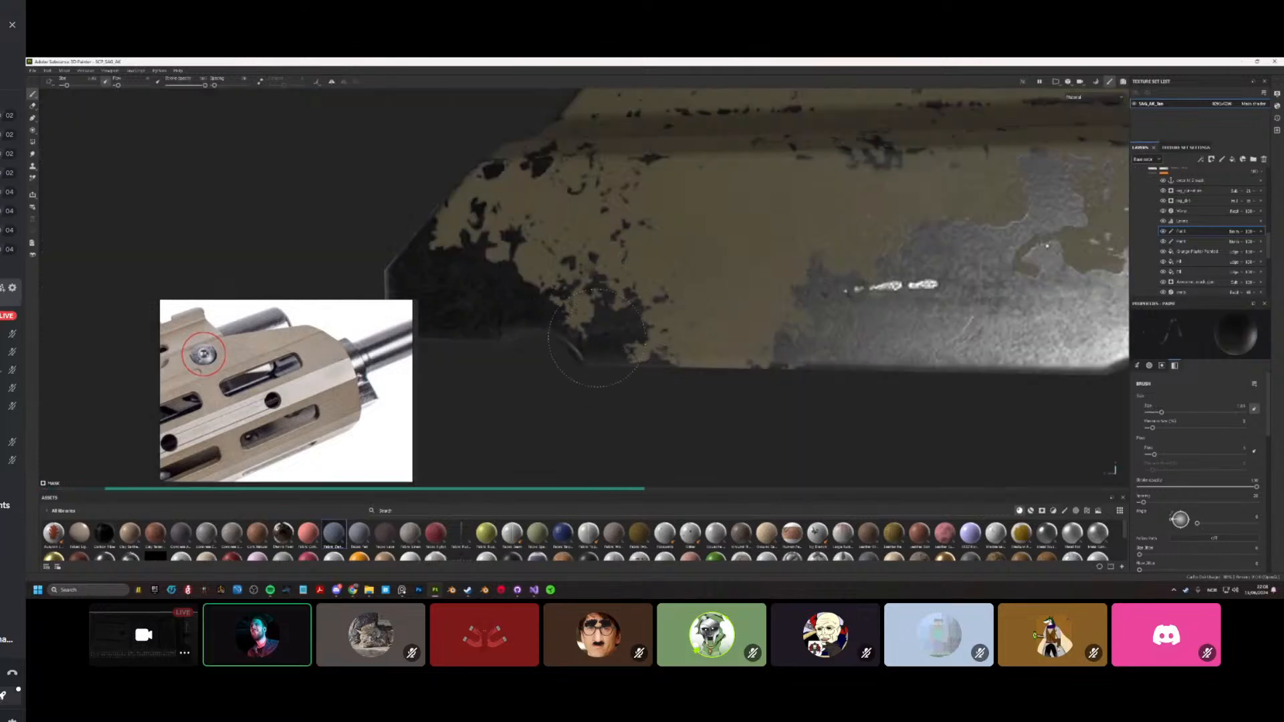
left_click_drag(558, 321, 568, 321)
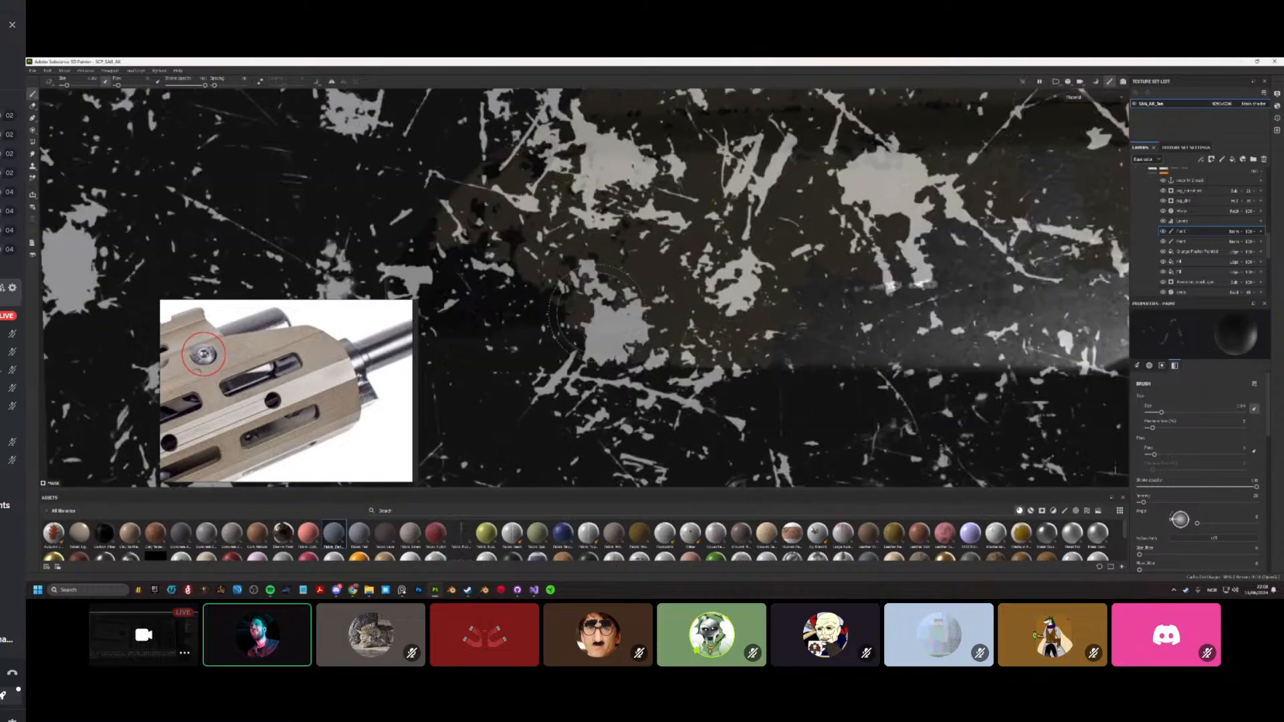
Step: Reposition and rotate the scratch stencil and paint more chips along the lower edge towards the worn metal patch
mouse_move(767, 203)
middle_mouse_down()
mouse_move(720, 320)
mouse_move(544, 349)
middle_mouse_up()
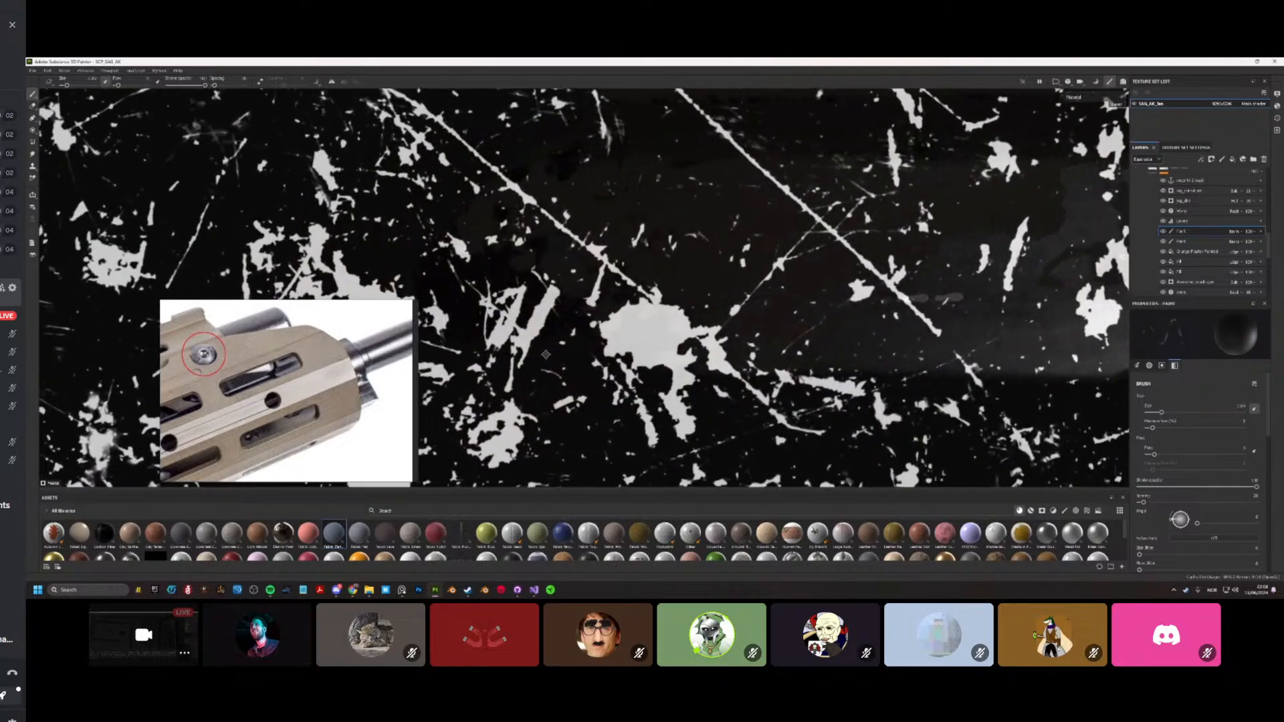
mouse_move(662, 350)
left_mouse_down()
mouse_move(673, 357)
mouse_move(555, 305)
left_mouse_up()
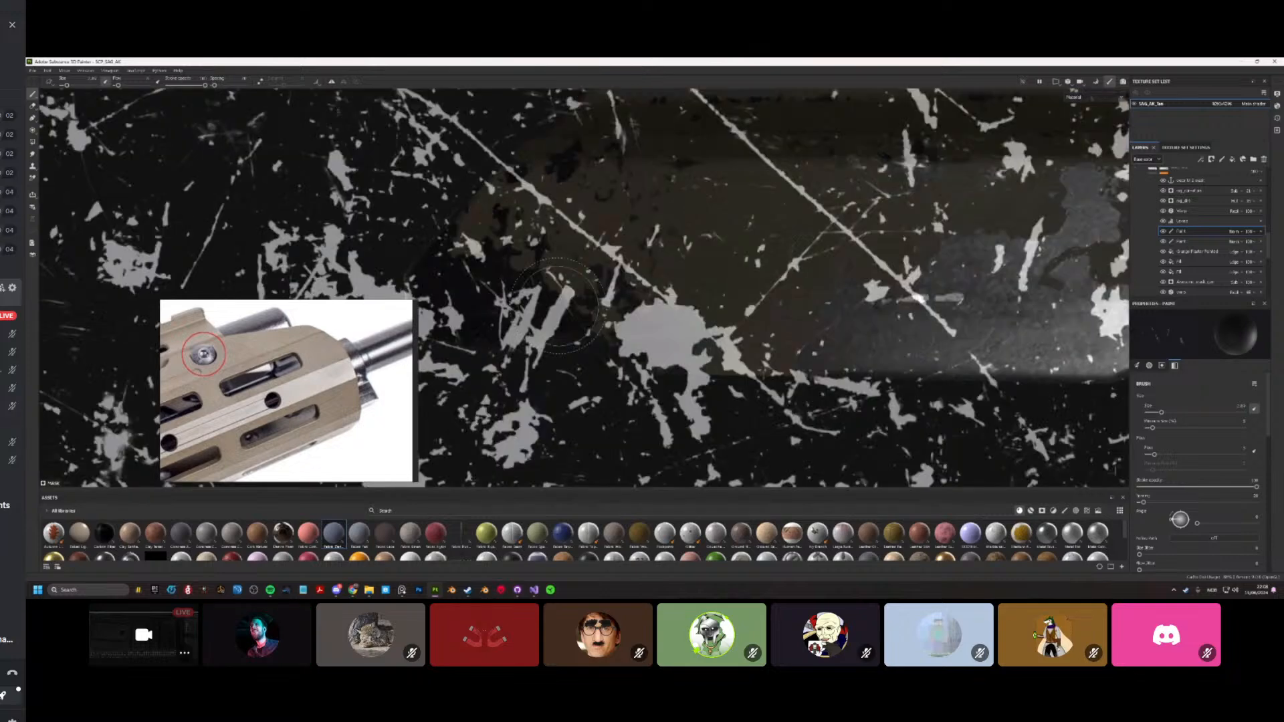
left_click_drag(669, 353, 676, 360)
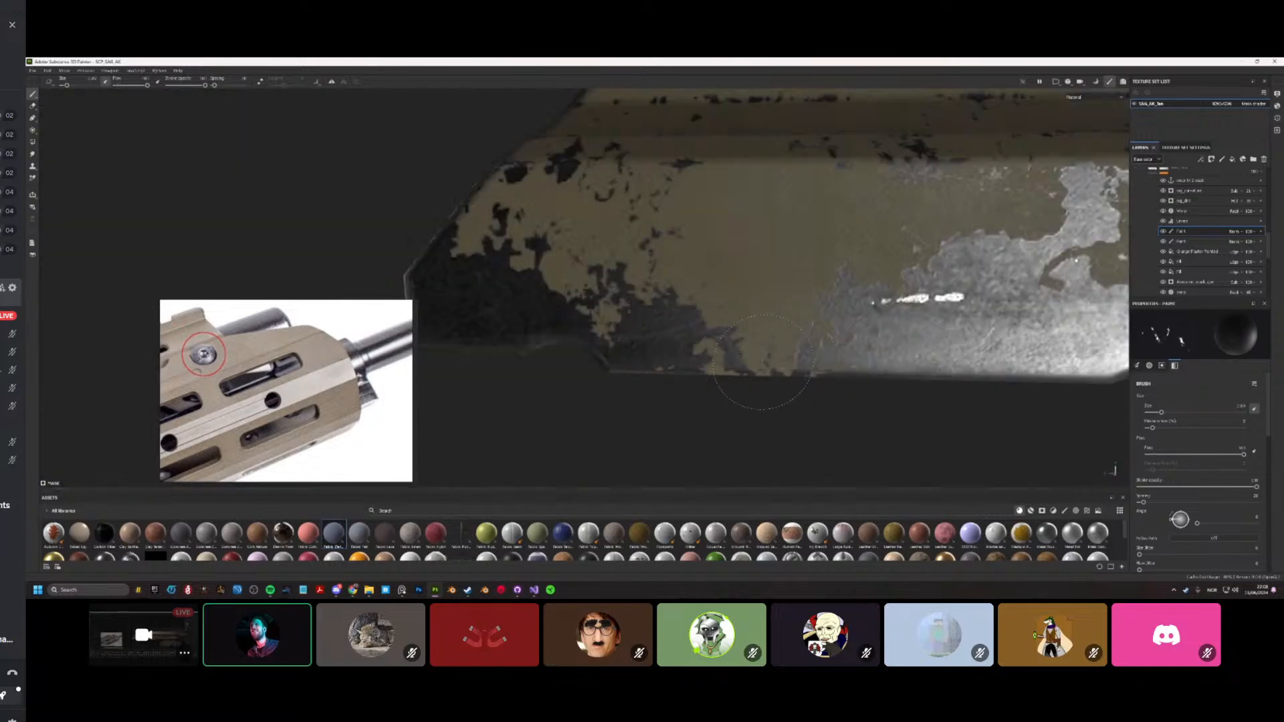
mouse_move(764, 362)
left_mouse_down()
mouse_move(761, 346)
mouse_move(777, 346)
left_mouse_up()
right_click_drag(777, 347, 696, 354)
middle_click_drag(696, 354, 722, 332)
mouse_move(705, 334)
left_mouse_down()
mouse_move(705, 314)
mouse_move(672, 315)
mouse_move(663, 338)
mouse_move(715, 331)
mouse_move(690, 337)
mouse_move(701, 323)
left_mouse_up()
Step: Touch up the leftover paint flecks above the lower edge with the eraser and the stencilled brush
key("e")
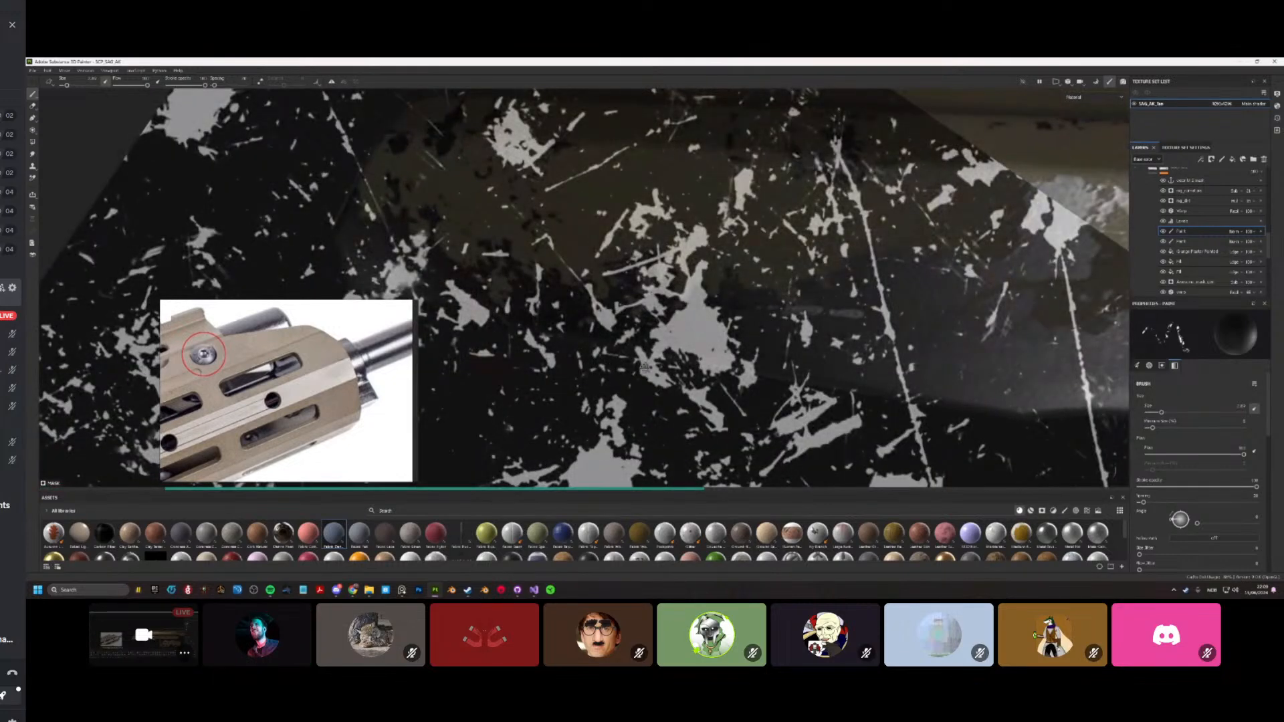
scroll(603, 324, "up", 3)
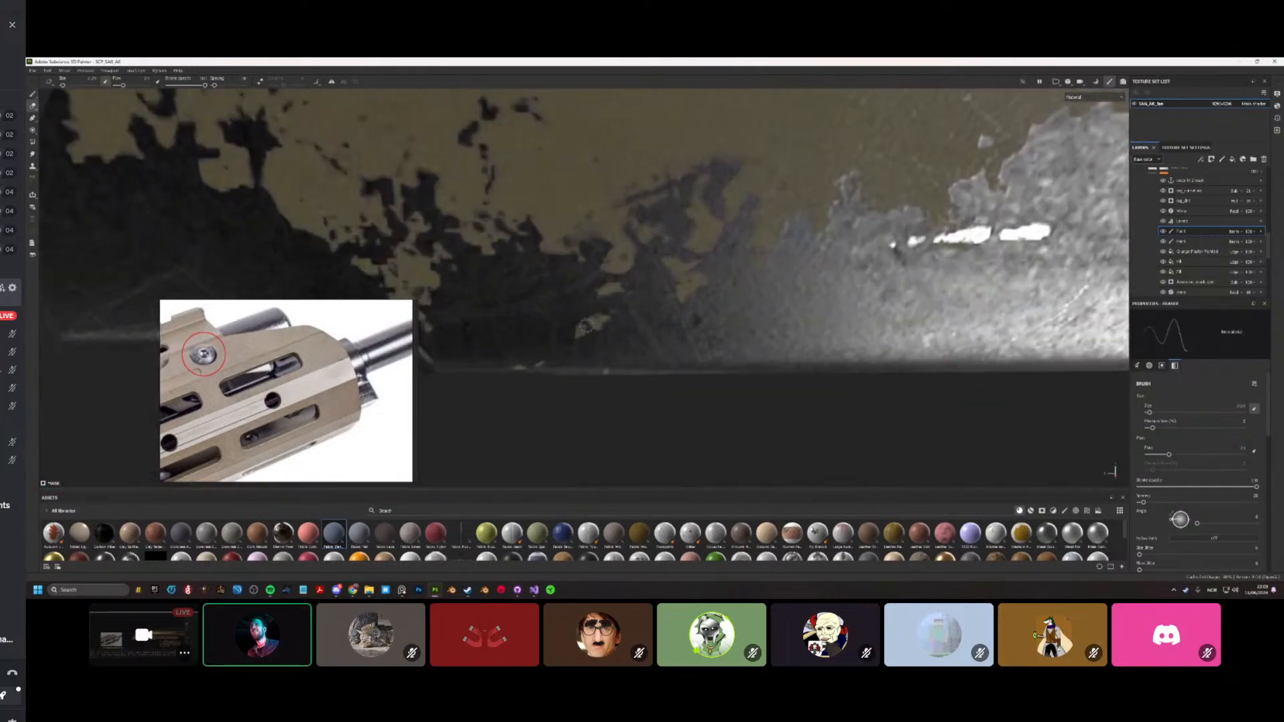
middle_click_drag(585, 326, 649, 331)
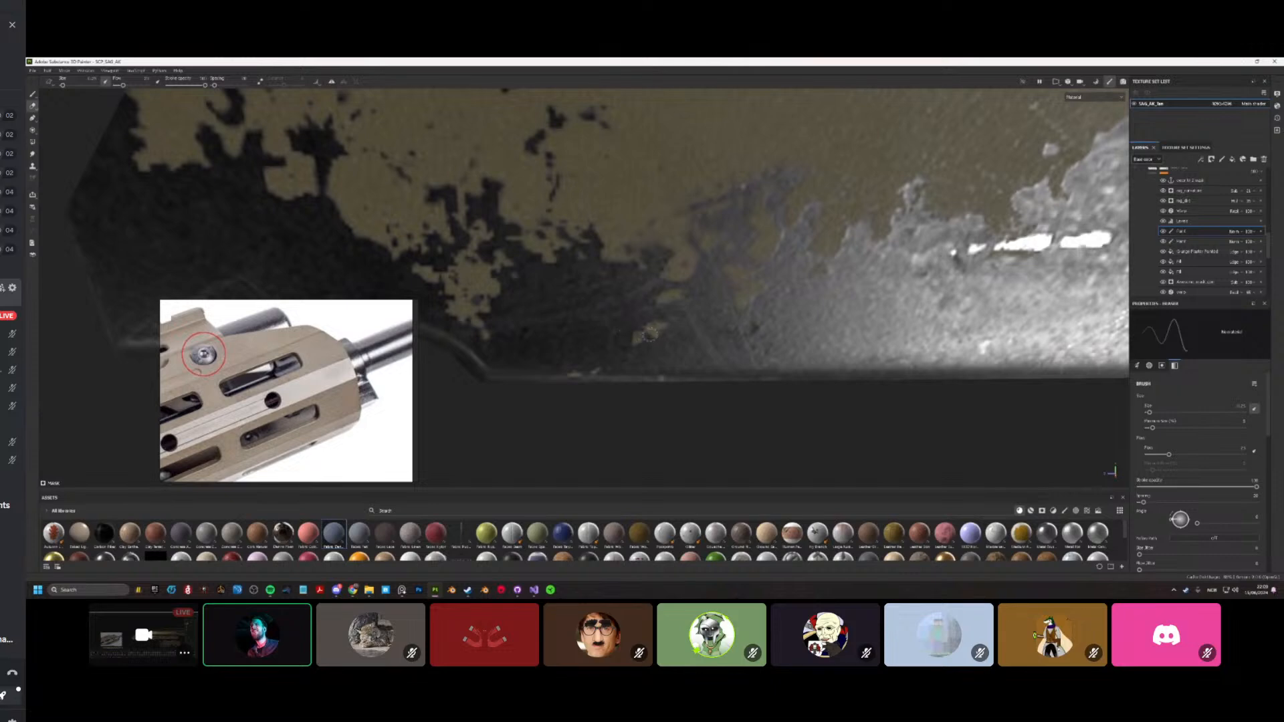
key("1")
middle_click_drag(653, 323, 687, 335, "alt")
left_click_drag(687, 334, 671, 352)
middle_click_drag(498, 314, 708, 361, "alt")
scroll(682, 357, "down", 1)
left_click_drag(706, 319, 703, 316)
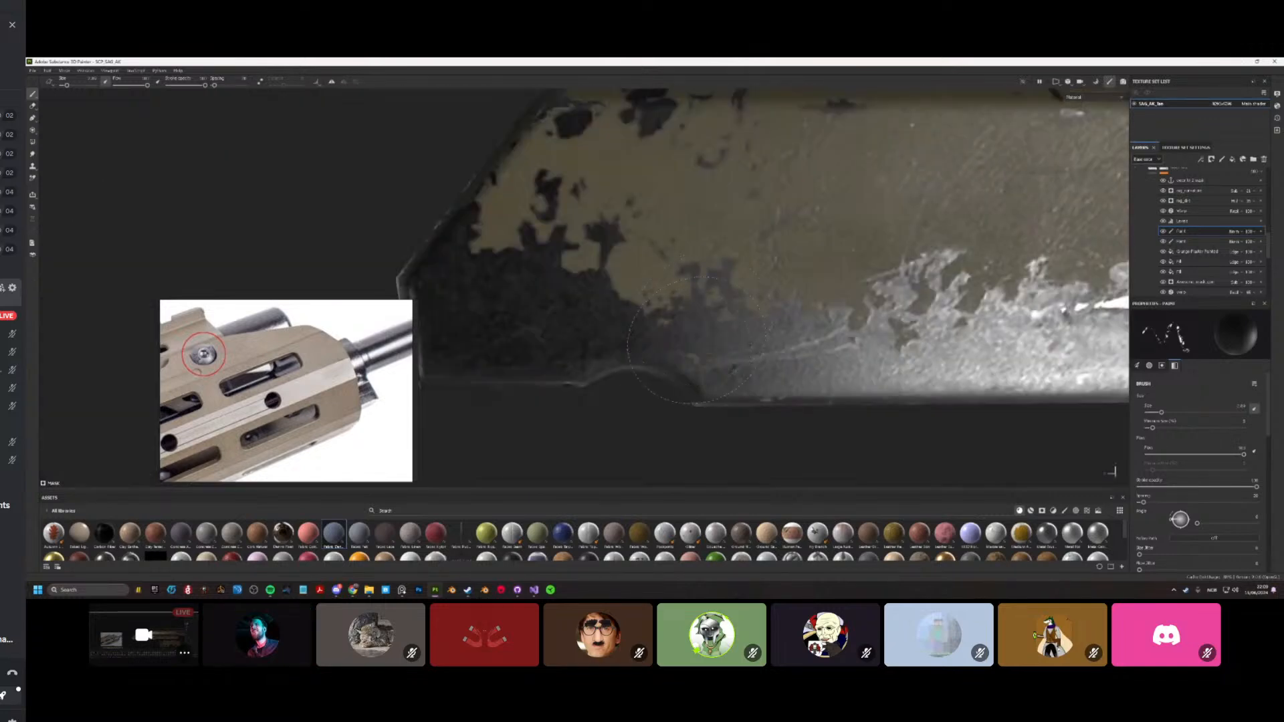
Step: Paint more stencilled chips along the upper border of the worn metal patch on the handguard's lower edge
mouse_move(689, 362)
left_mouse_down()
mouse_move(659, 335)
mouse_move(612, 328)
mouse_move(632, 319)
mouse_move(711, 344)
left_mouse_up()
key("2")
scroll(682, 351, "down", 2)
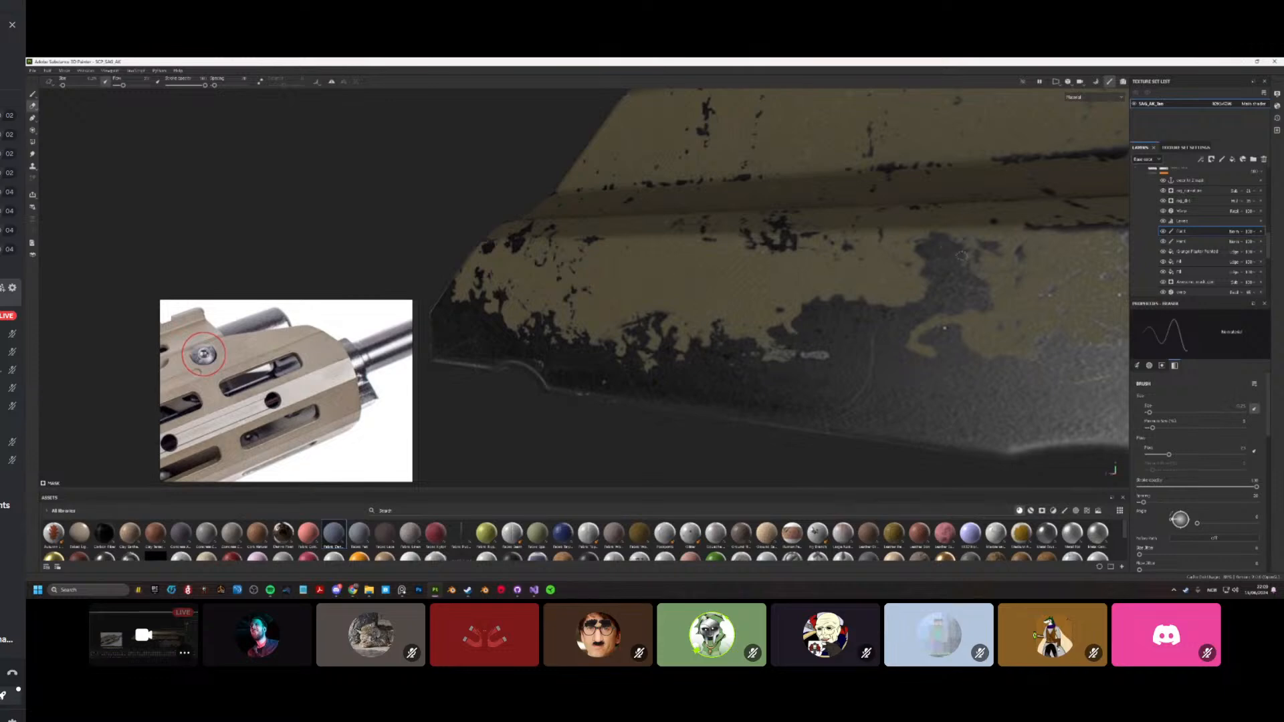
key("1")
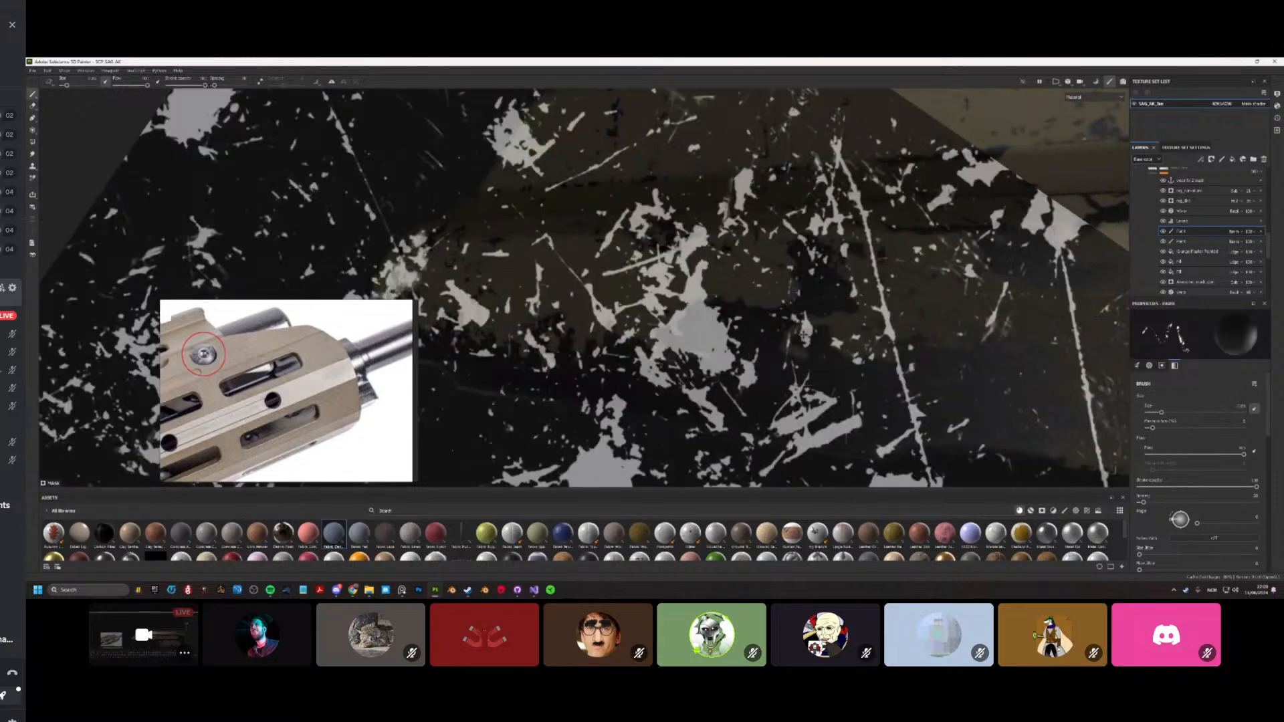
mouse_move(693, 335)
left_mouse_down()
mouse_move(707, 340)
mouse_move(696, 339)
left_mouse_up()
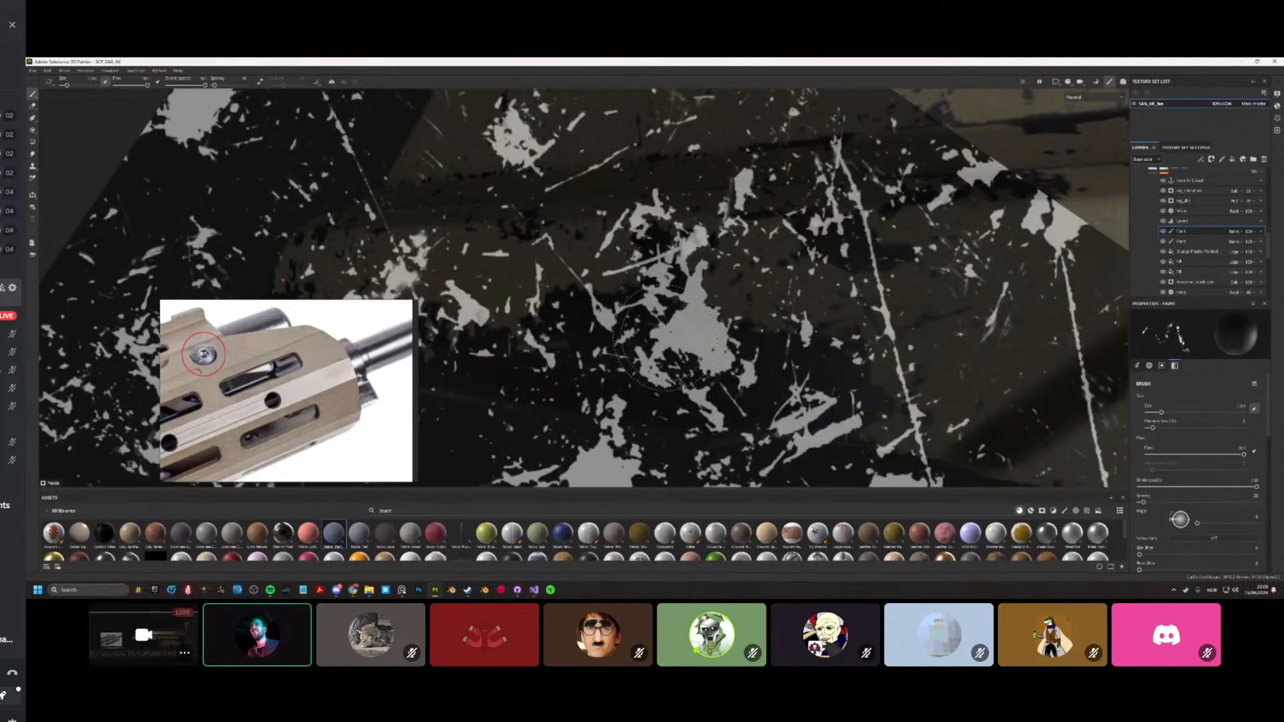
Step: Trim the stray flecks around the new chips above the worn metal patch with the eraser
key("2")
left_click_drag(622, 370, 708, 328, "alt")
right_click_drag(708, 328, 567, 308, "alt")
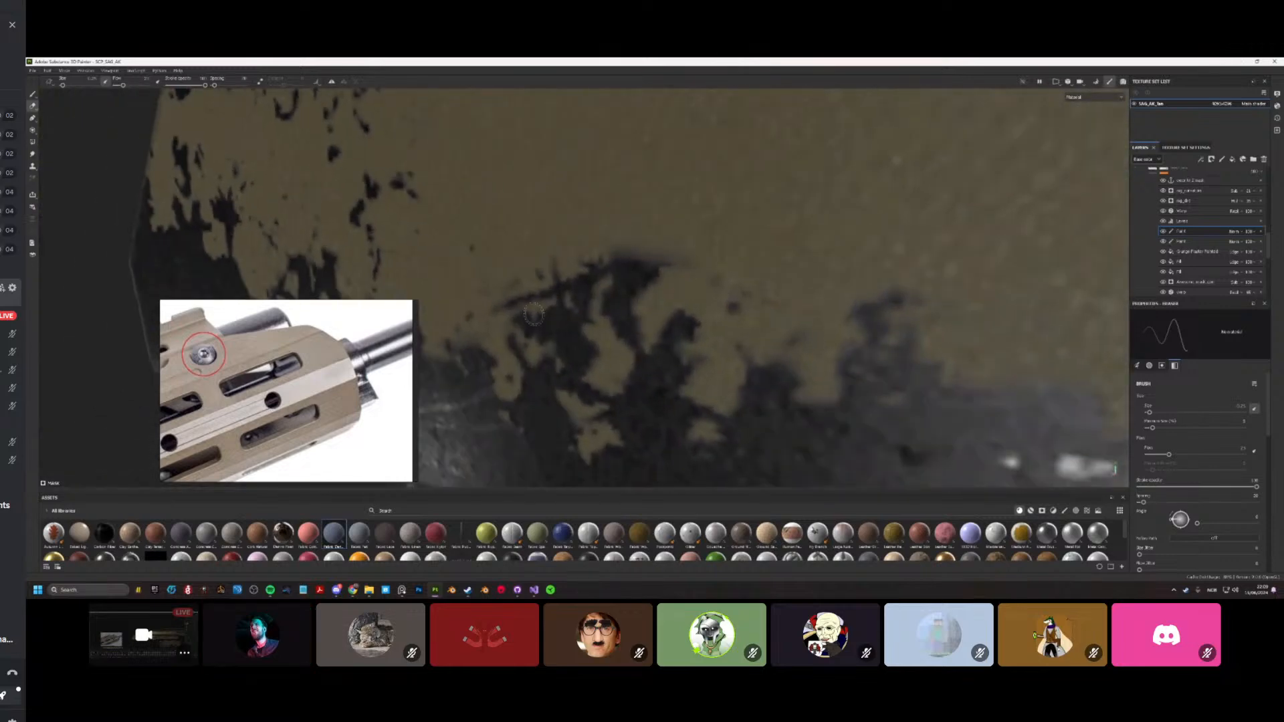
right_click_drag(601, 263, 641, 328, "alt")
mouse_move(640, 328)
left_mouse_down("alt")
mouse_move(734, 331)
mouse_move(696, 323)
left_mouse_up("alt")
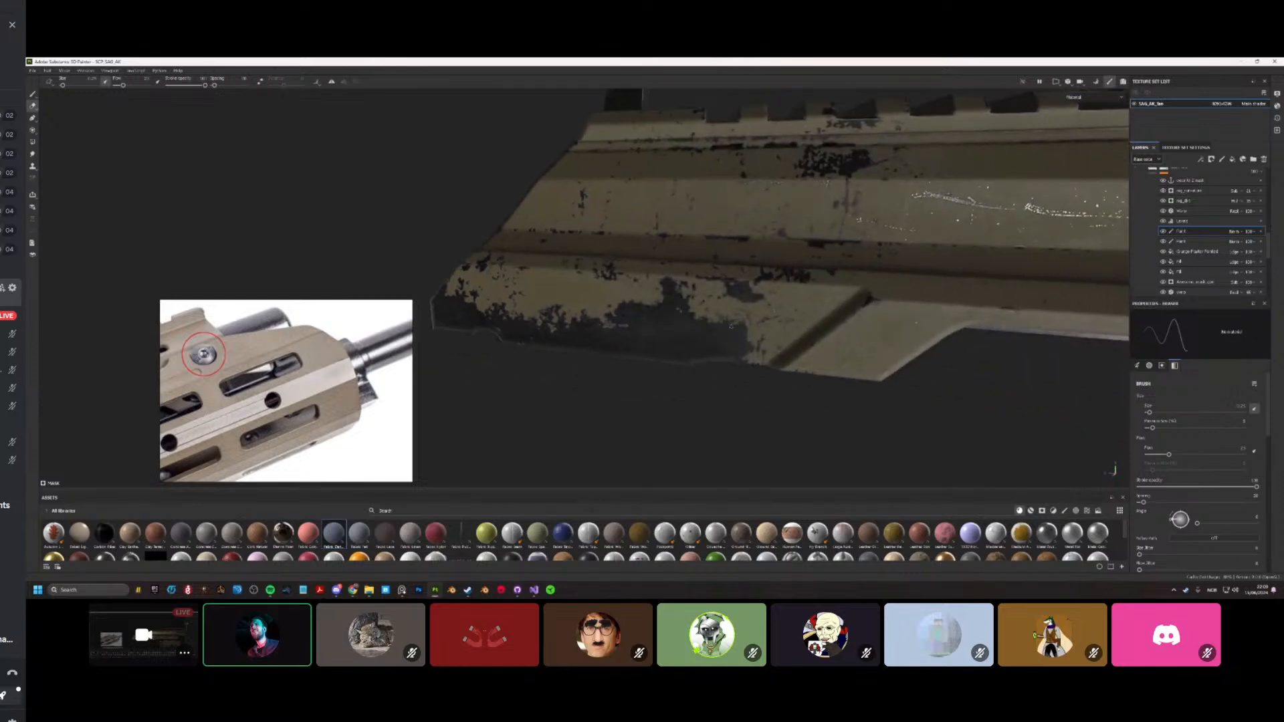
right_click_drag(696, 322, 643, 292, "alt")
Step: Paint stencilled chips around the lower end of the handguard's diagonal groove and erase the excess wear inside the recess
key("1")
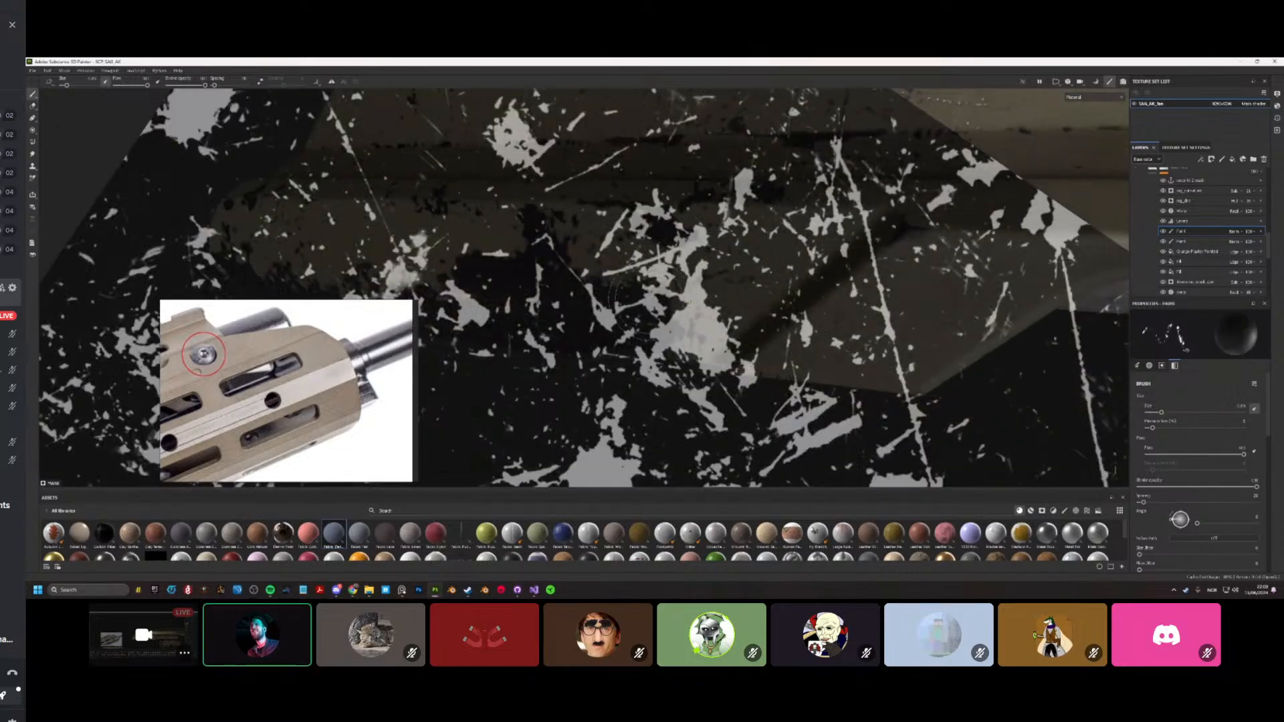
mouse_move(813, 291)
left_mouse_down("alt")
mouse_move(797, 305)
mouse_move(821, 309)
mouse_move(779, 338)
left_mouse_up("alt")
left_click(822, 318)
left_click(729, 371)
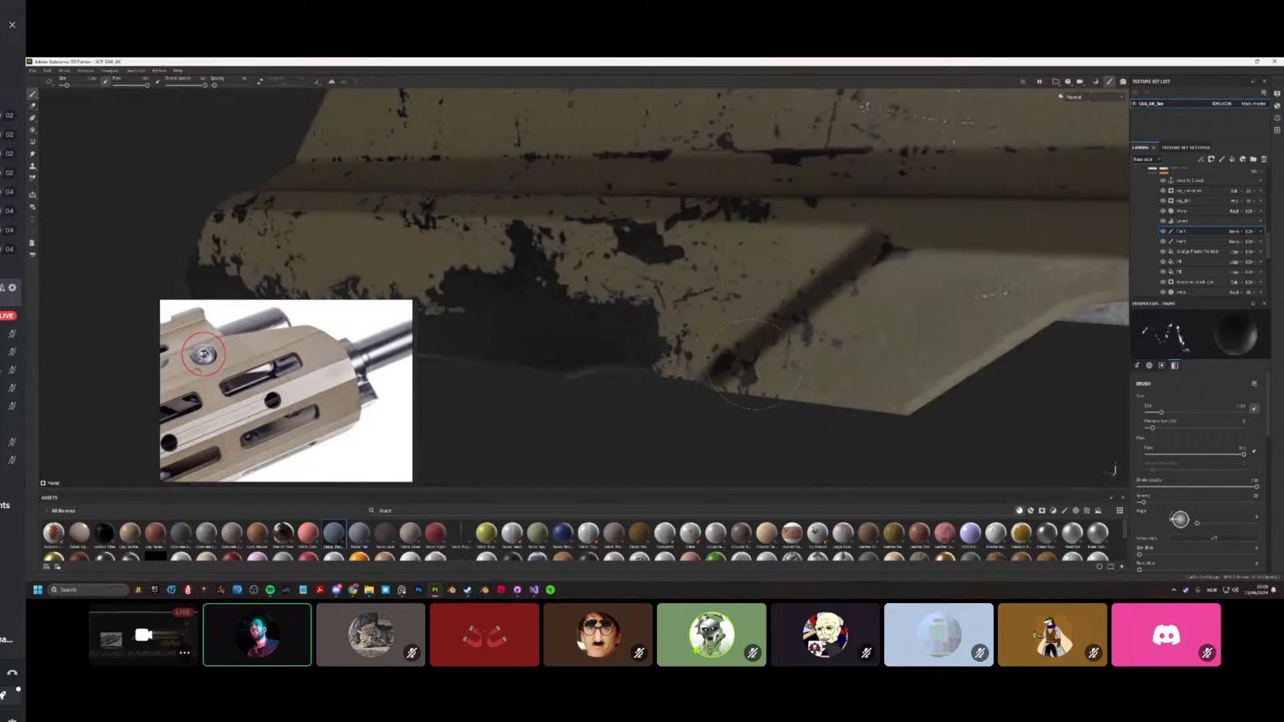
key("e")
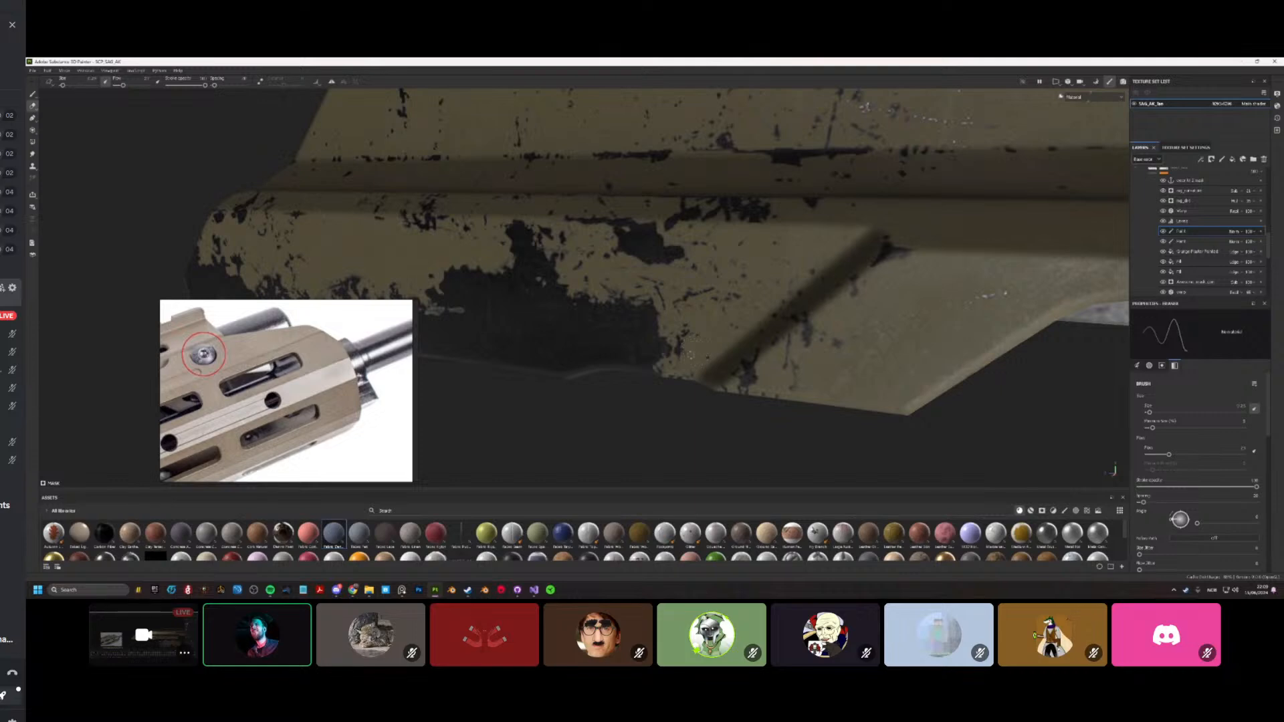
scroll(708, 349, "up", 3)
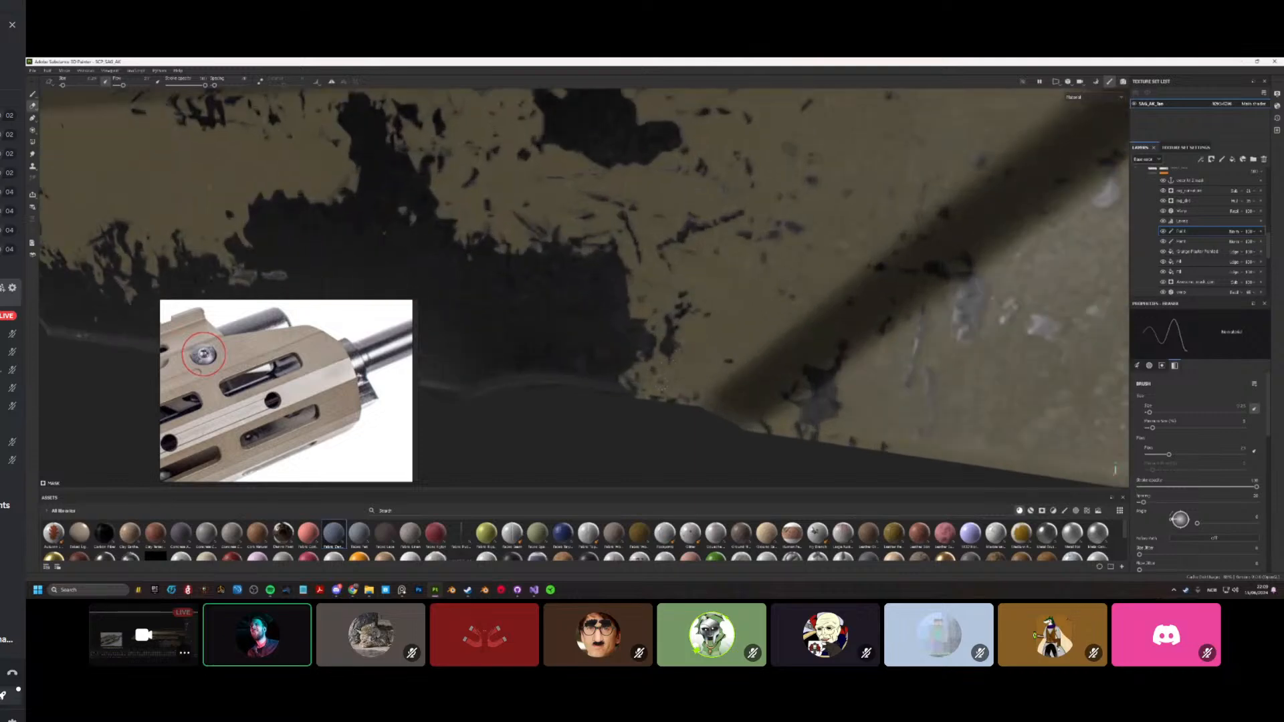
mouse_move(717, 360)
left_mouse_down("alt")
mouse_move(671, 334)
mouse_move(646, 294)
mouse_move(662, 280)
mouse_move(691, 284)
left_mouse_up("alt")
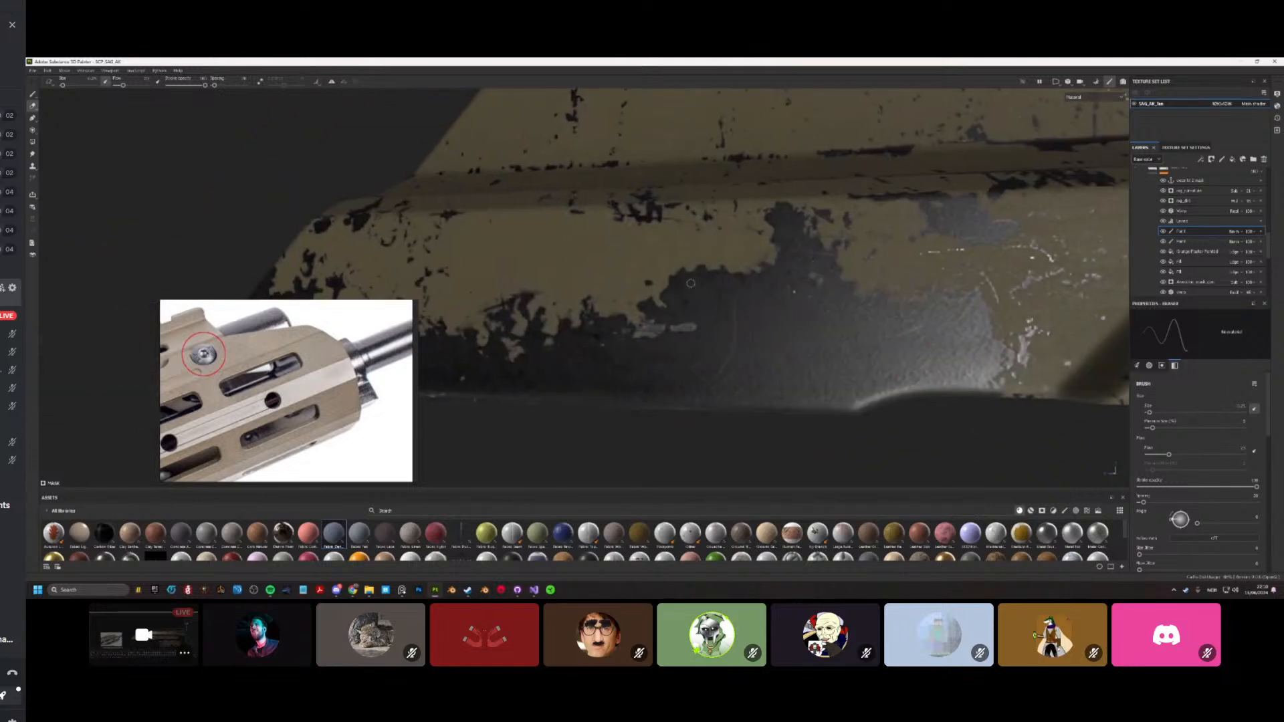
Step: Paint chipped wear from the metal patch up to the horizontal ledge above it and thin it with the eraser
key("1")
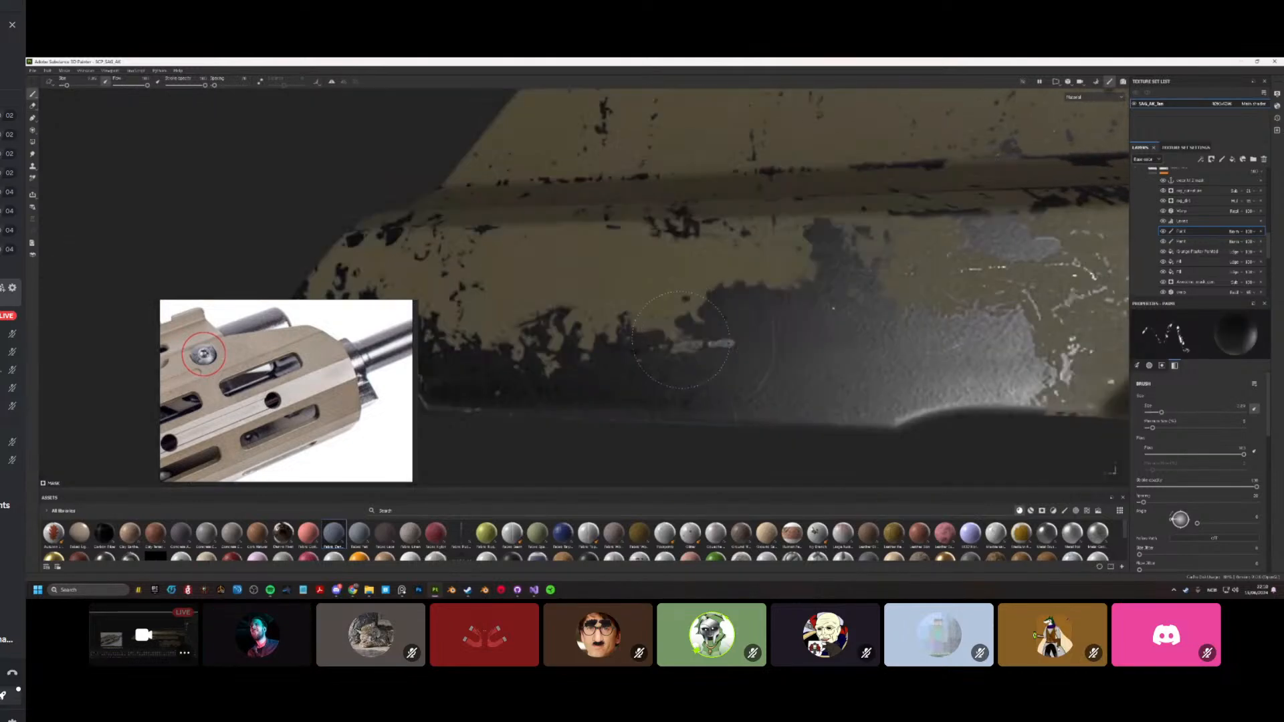
mouse_move(681, 340)
left_mouse_down()
mouse_move(663, 273)
mouse_move(694, 234)
left_mouse_up()
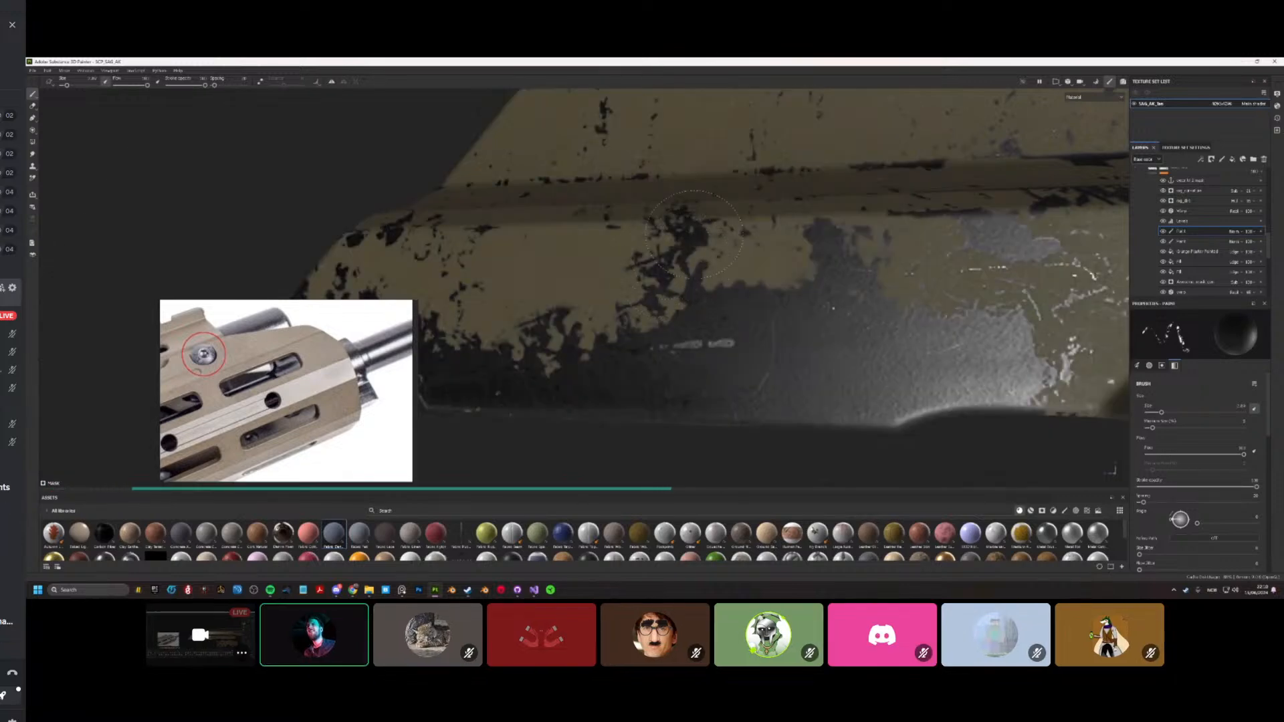
key("e")
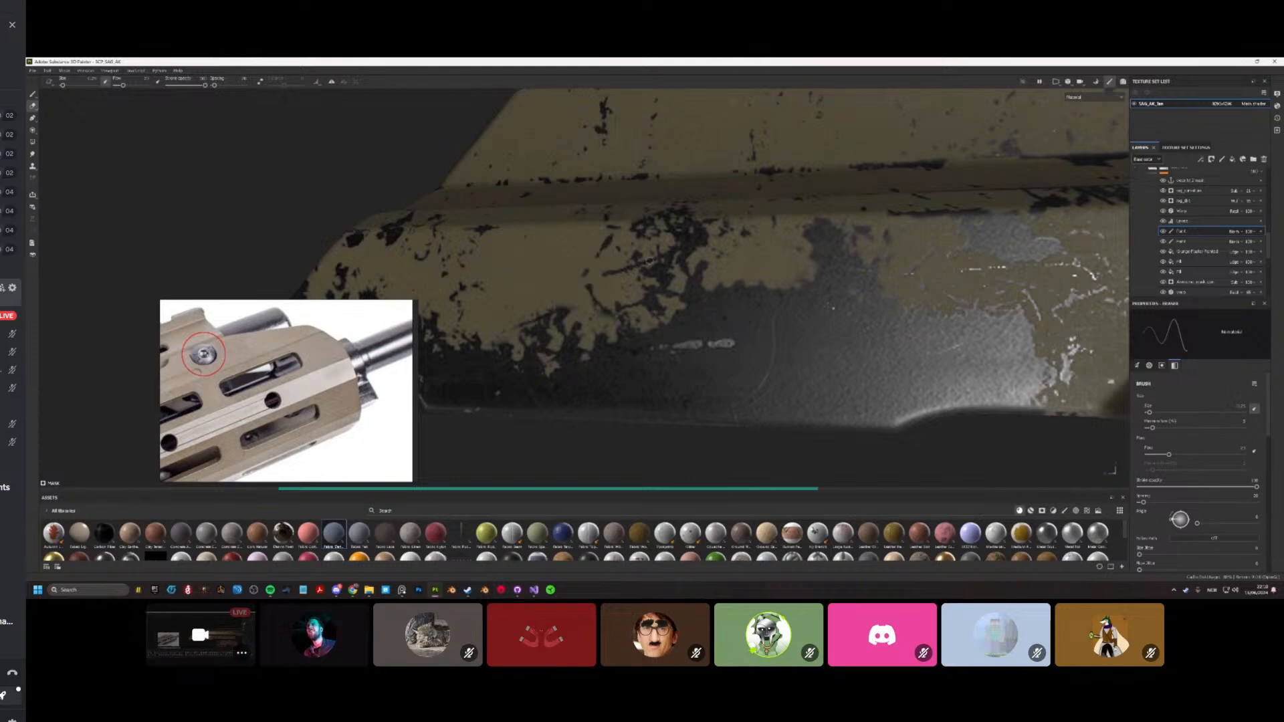
scroll(601, 303, "up", 3)
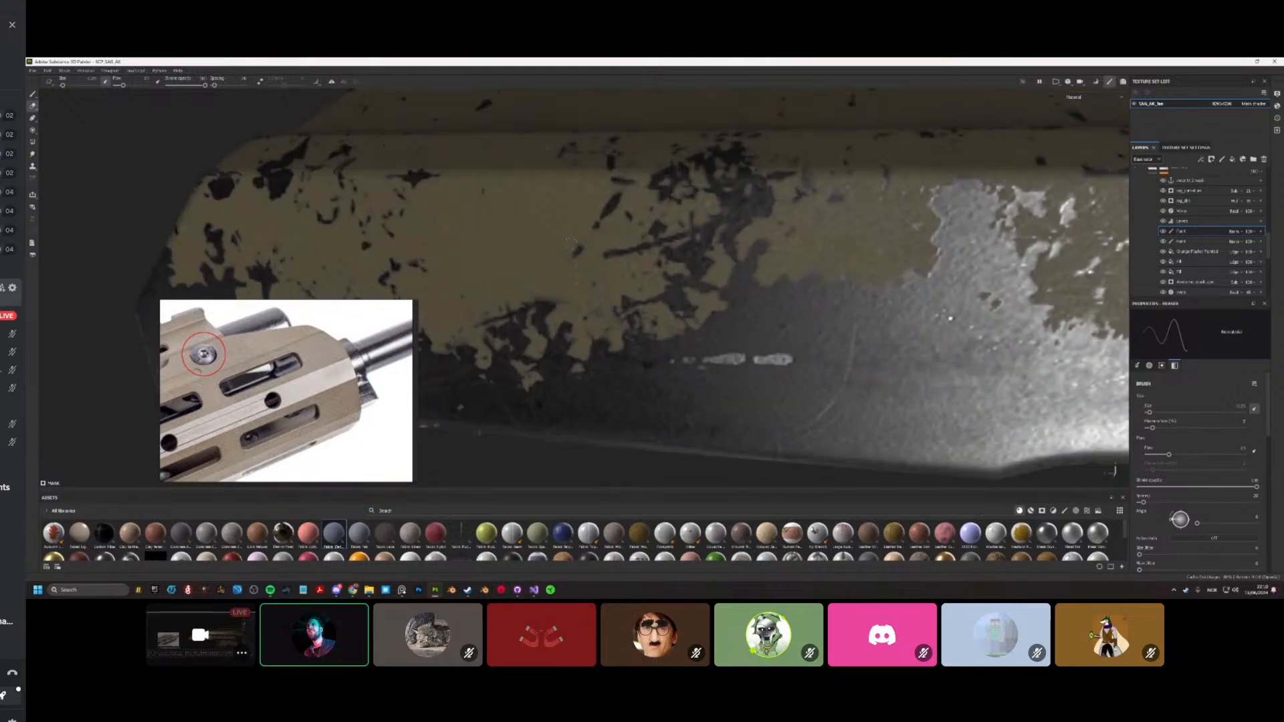
Step: Shift the scratch stencil and paint a small chip cluster at the diagonal groove's upper end, refining it with the eraser
scroll(575, 250, "down", 5)
mouse_move(576, 251)
left_mouse_down("alt")
mouse_move(682, 251)
mouse_move(569, 257)
mouse_move(702, 244)
mouse_move(642, 251)
left_mouse_up("alt")
scroll(642, 251, "down", 2)
left_click_drag(465, 305, 643, 305, "alt")
scroll(643, 305, "up", 2)
key("1")
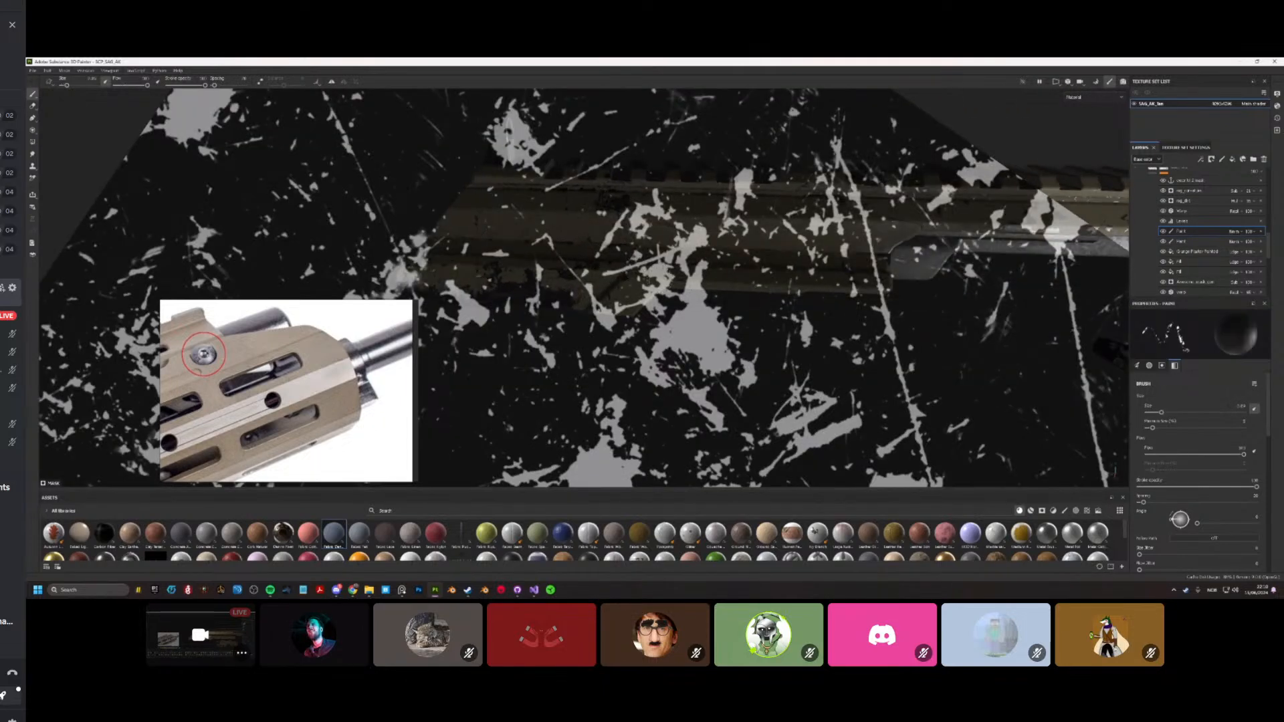
middle_click_drag(622, 247, 697, 272)
mouse_move(698, 272)
left_mouse_down()
mouse_move(701, 284)
mouse_move(638, 208)
mouse_move(494, 294)
left_mouse_up()
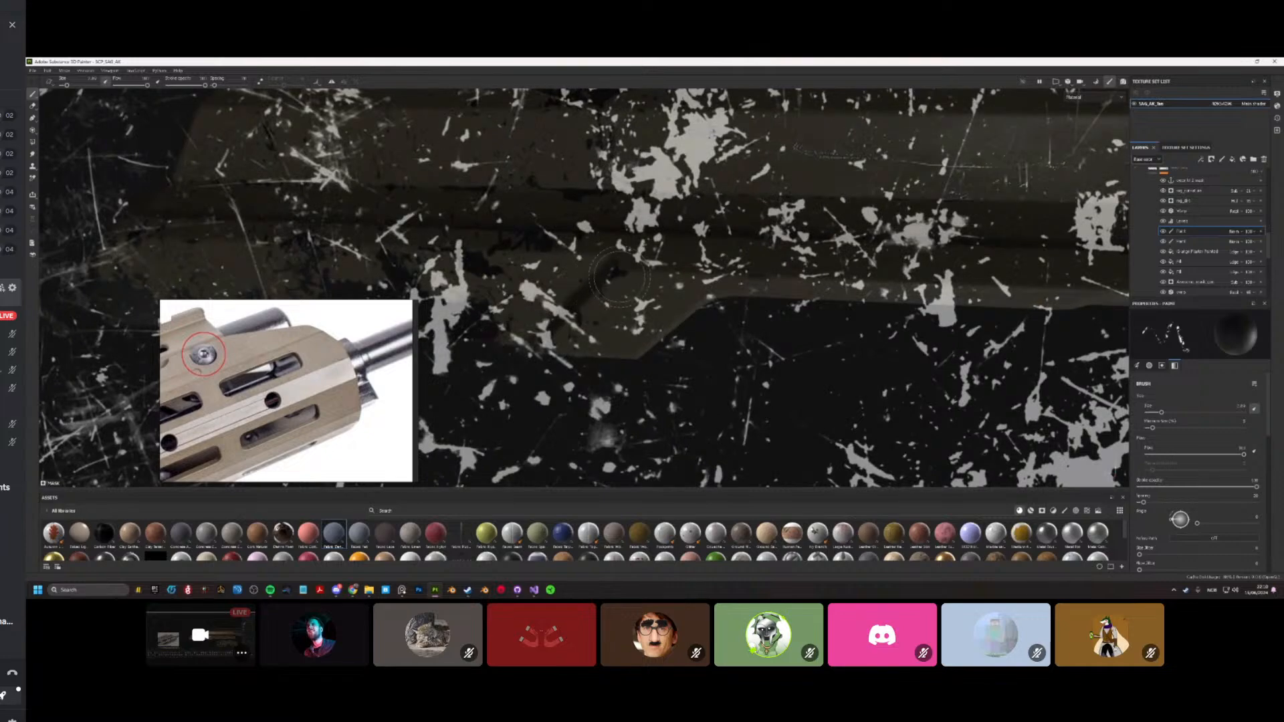
left_click_drag(619, 276, 666, 247, "alt")
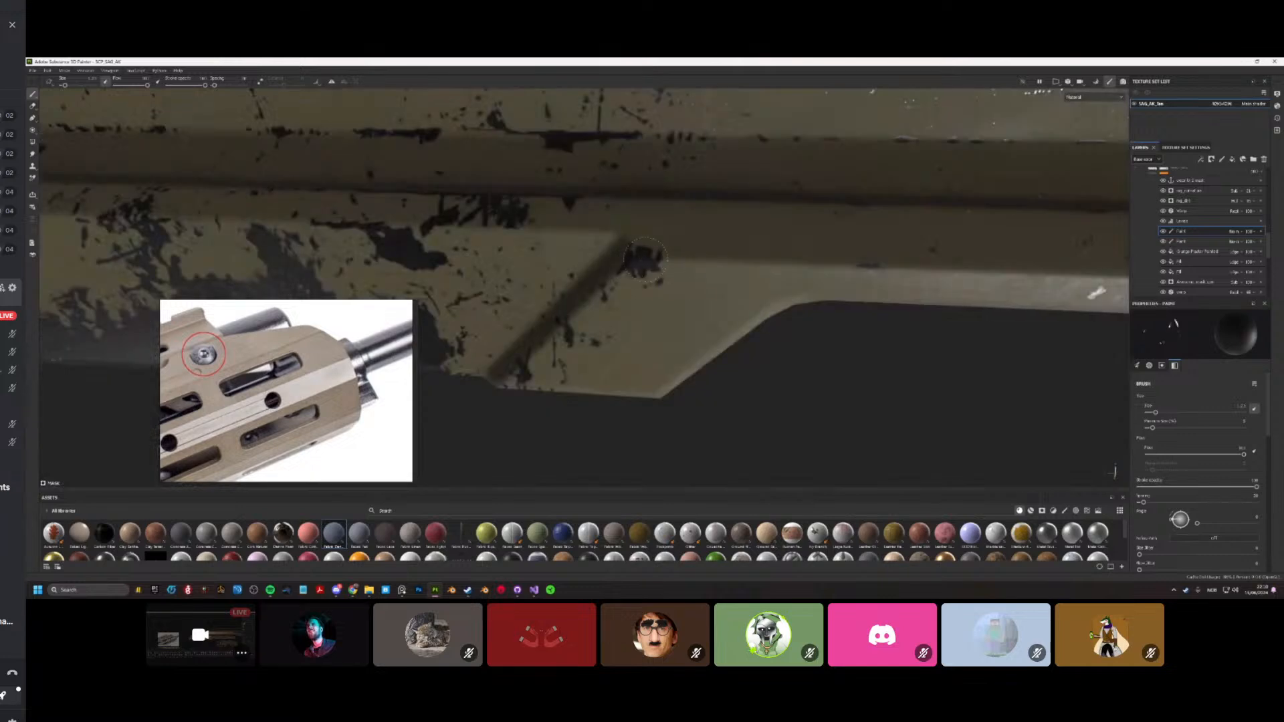
key("2")
mouse_move(723, 280)
left_mouse_down("alt")
mouse_move(736, 272)
mouse_move(682, 287)
mouse_move(702, 324)
mouse_move(644, 309)
left_mouse_up("alt")
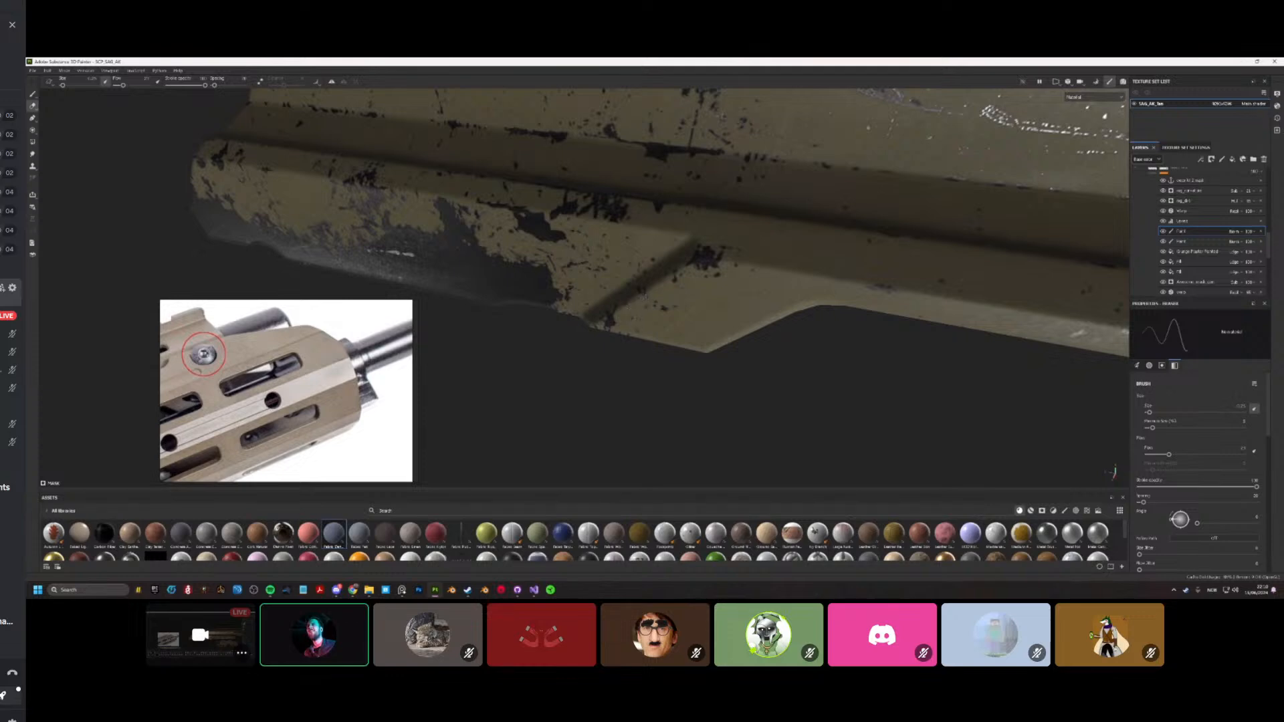
Step: Trim the chipped patch on the lower edge of the narrow section beneath the top rail with the eraser
left_click_drag(644, 309, 612, 348, "alt")
scroll(713, 326, "up", 6)
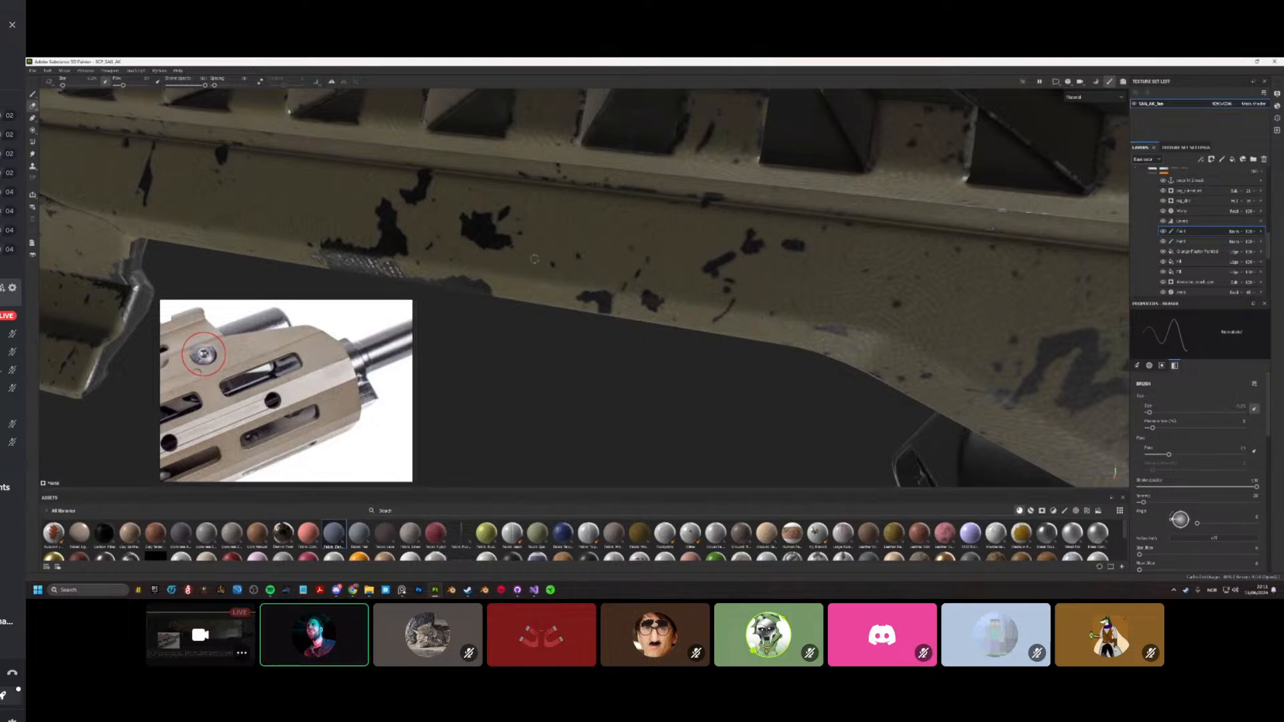
left_click_drag(420, 237, 461, 243, "alt")
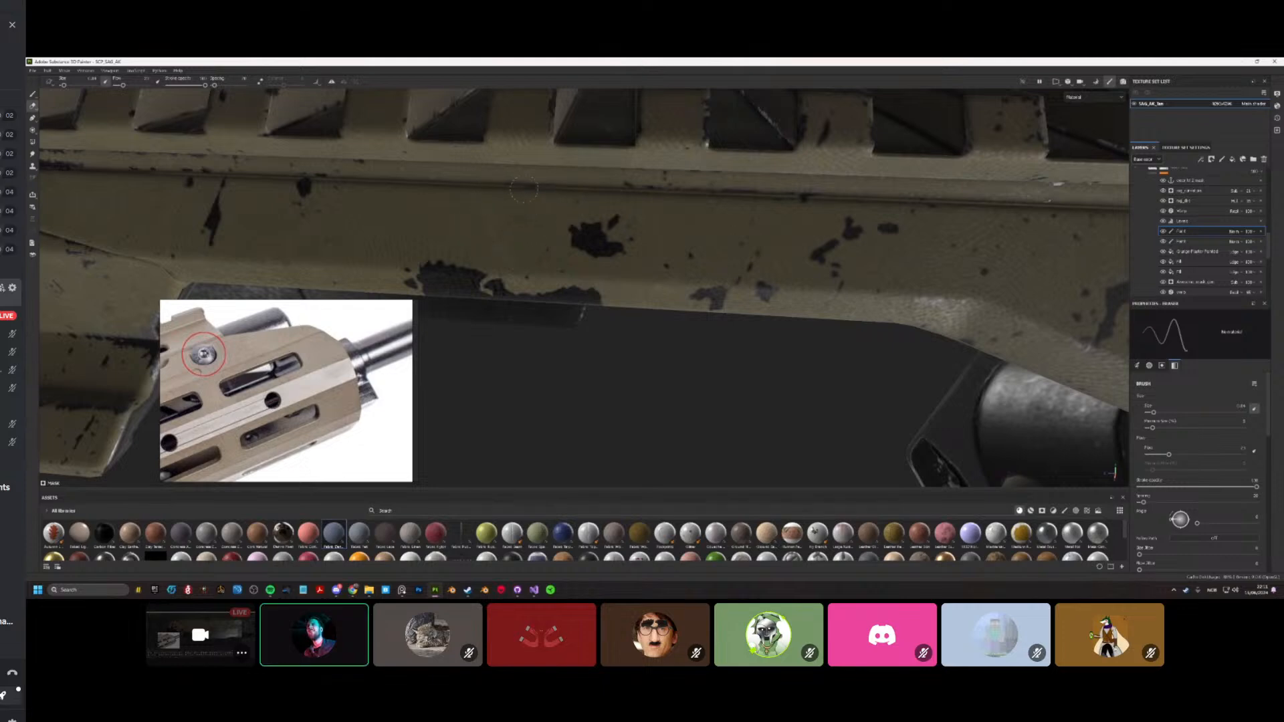
left_click_drag(466, 270, 471, 237, "alt")
right_click_drag(471, 237, 531, 278, "alt")
Step: Rotate and reposition the scratch stencil and paint chips over the narrow section's lower-edge patch, switching to the eraser for its upper outline
key("1")
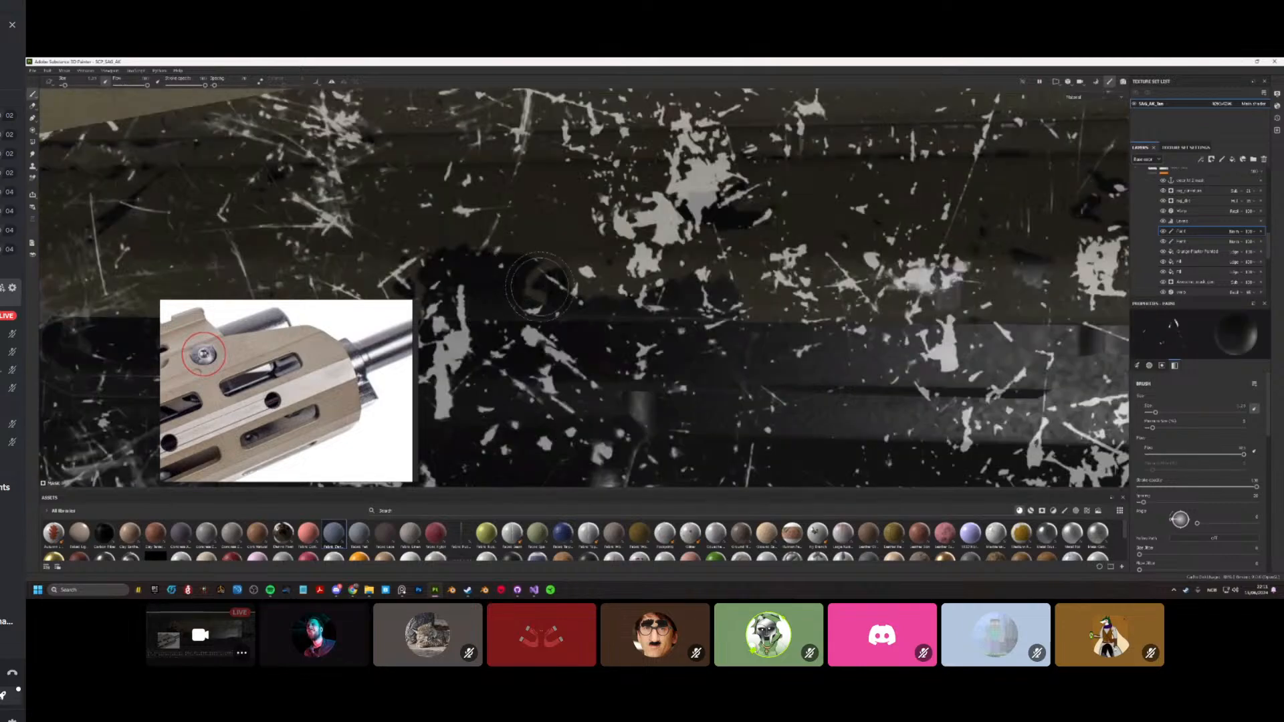
left_click_drag(539, 287, 558, 322)
right_click_drag(554, 320, 562, 320, "ctrl")
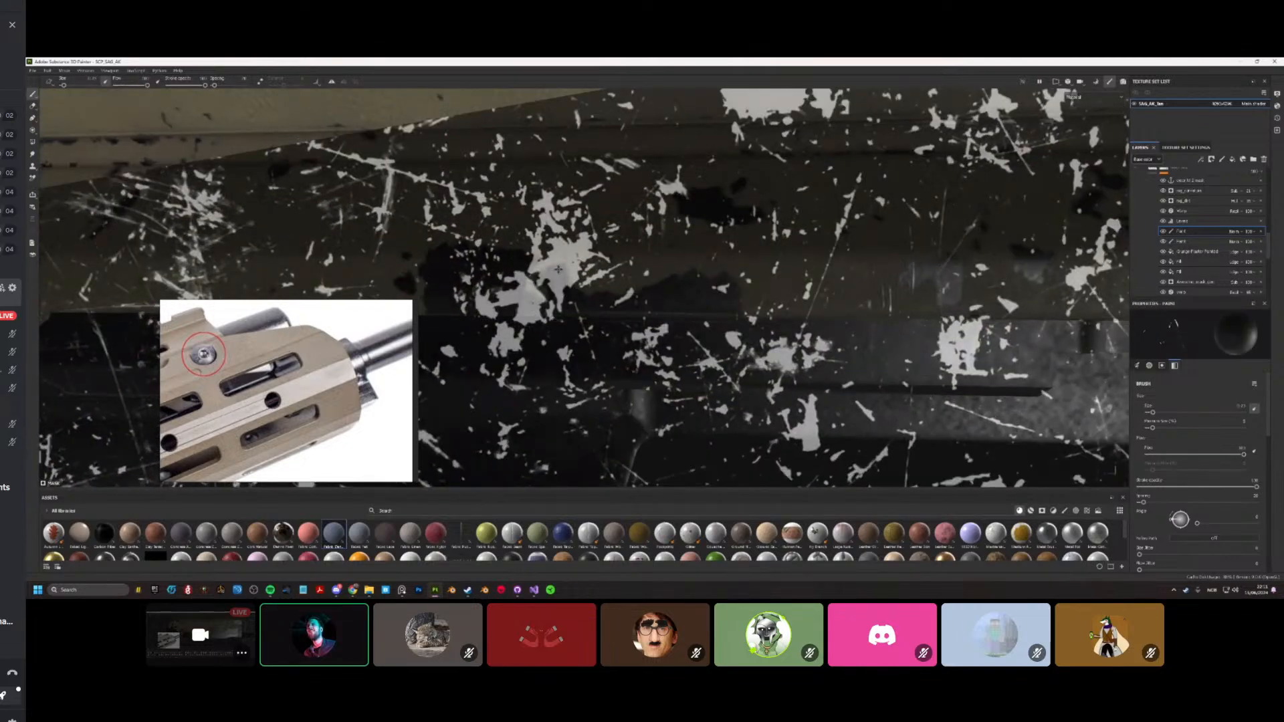
left_click_drag(562, 320, 563, 313, "alt")
key("s")
left_click_drag(563, 313, 503, 299)
mouse_move(503, 299)
middle_mouse_down()
mouse_move(584, 325)
mouse_move(552, 265)
middle_mouse_up()
left_click(550, 261)
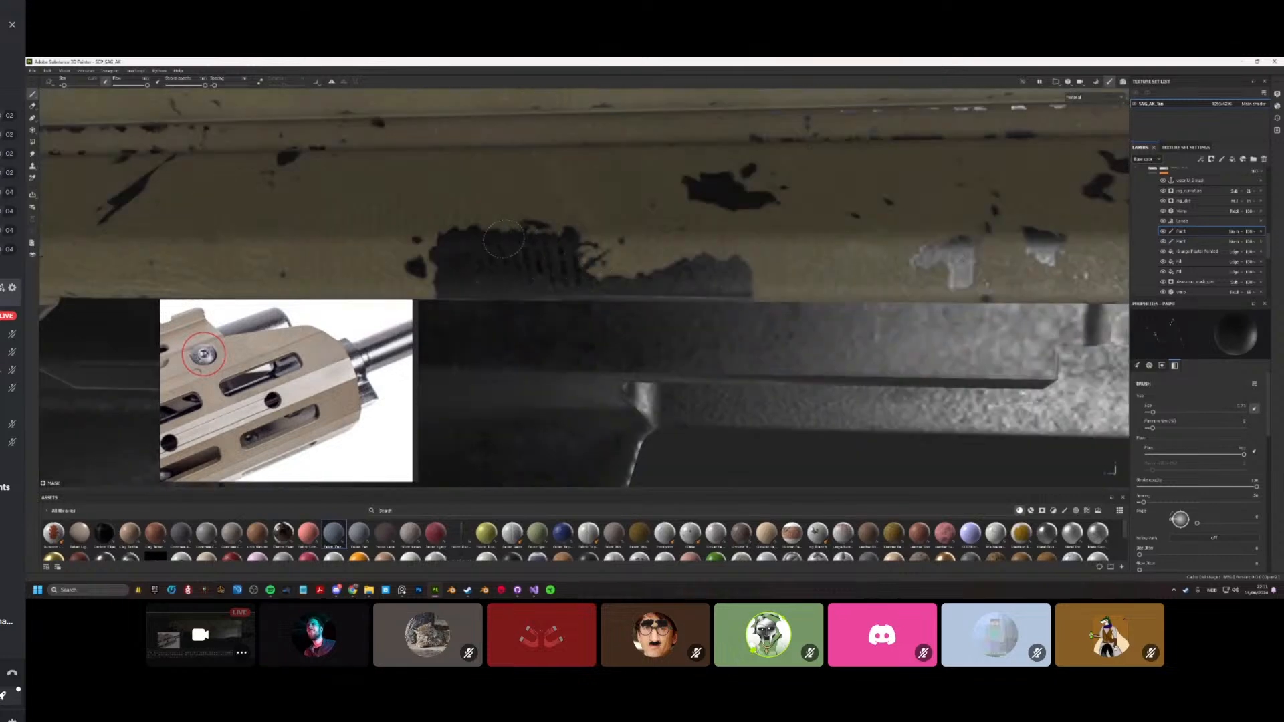
key("s")
key("2")
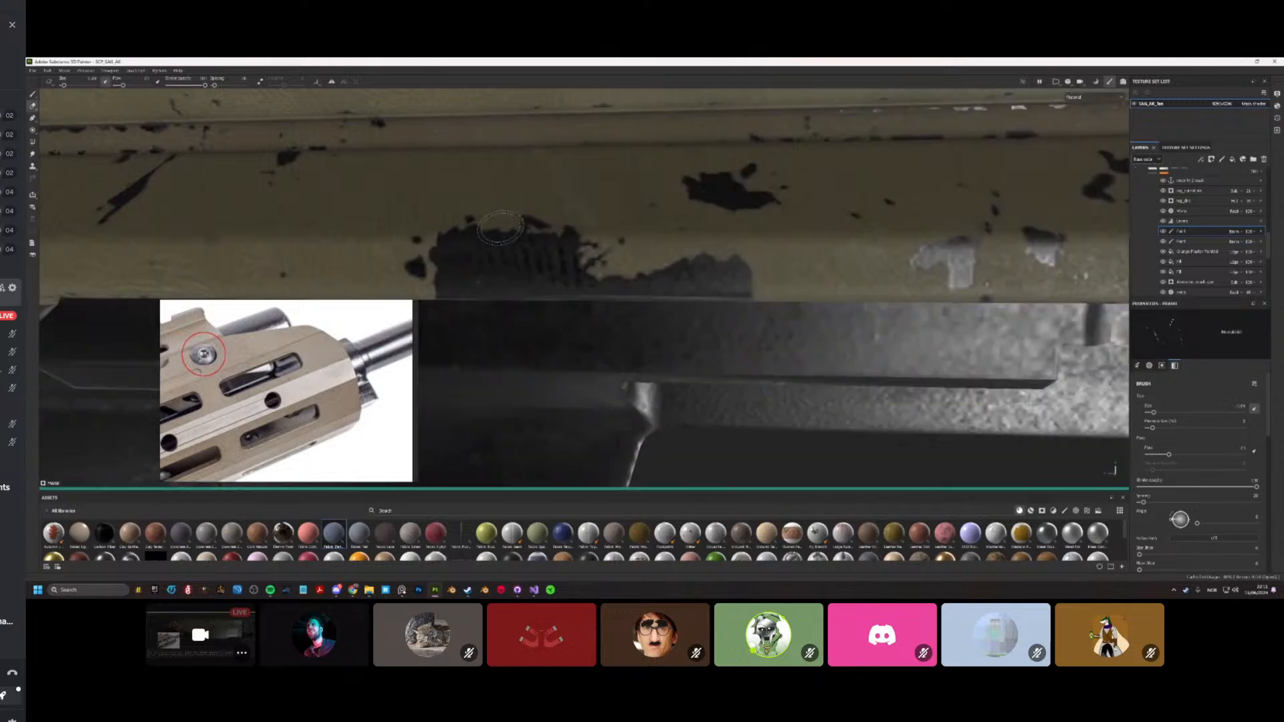
Step: Examine the overall chipped wear along the handguard and receiver from several angles
left_click_drag(512, 254, 536, 276, "alt")
scroll(536, 275, "down", 8)
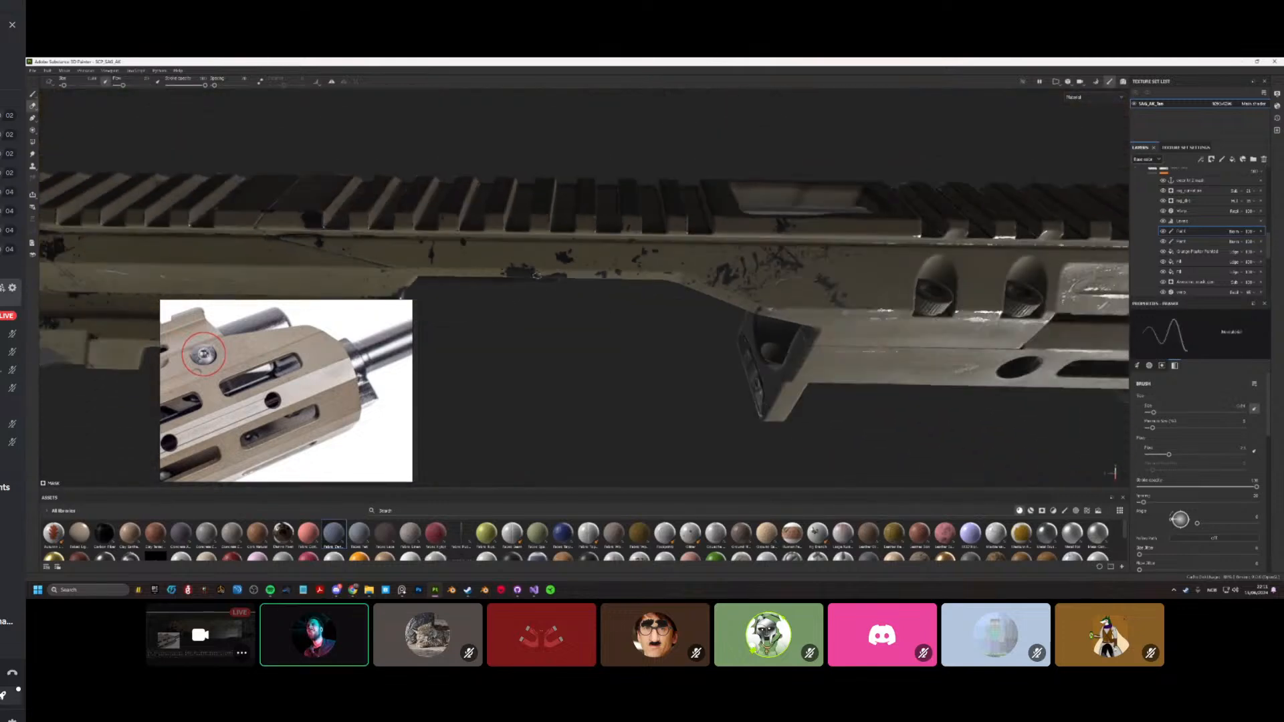
left_click_drag(542, 265, 572, 226, "alt")
middle_click_drag(572, 226, 772, 206, "alt")
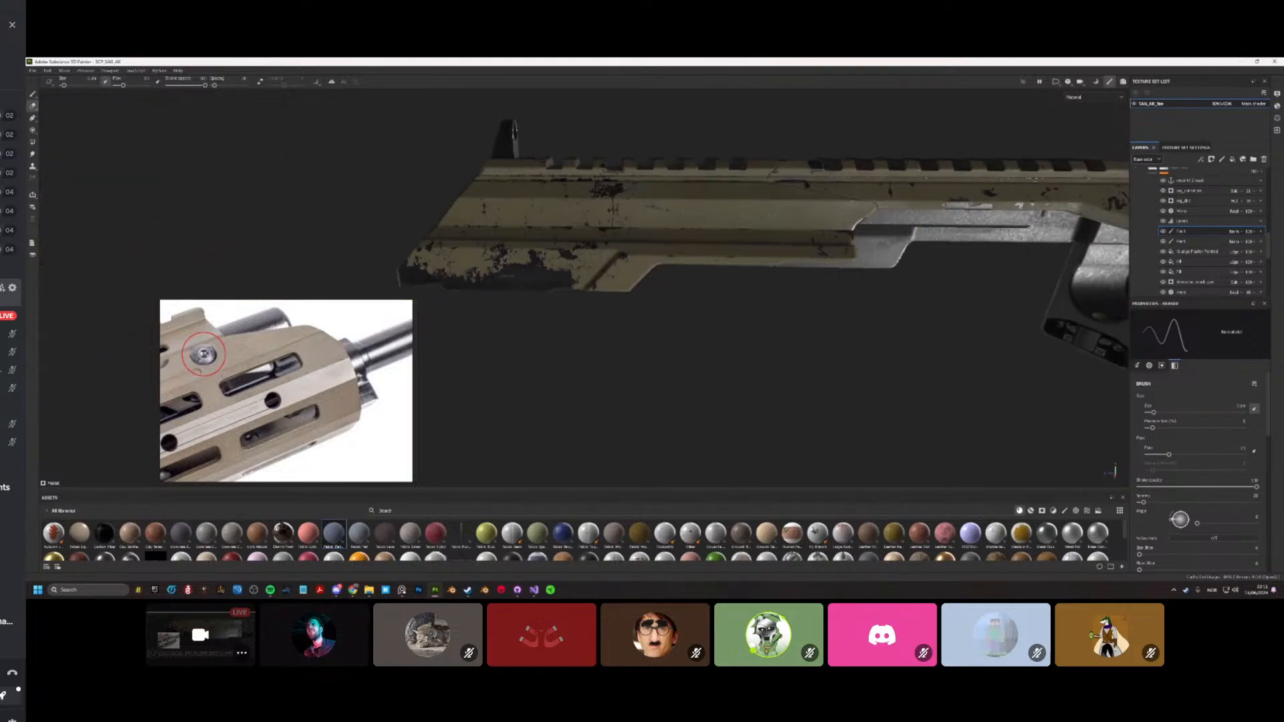
left_click_drag(579, 250, 552, 292, "alt")
middle_click_drag(549, 303, 374, 309, "alt")
right_click_drag(375, 309, 530, 283, "alt")
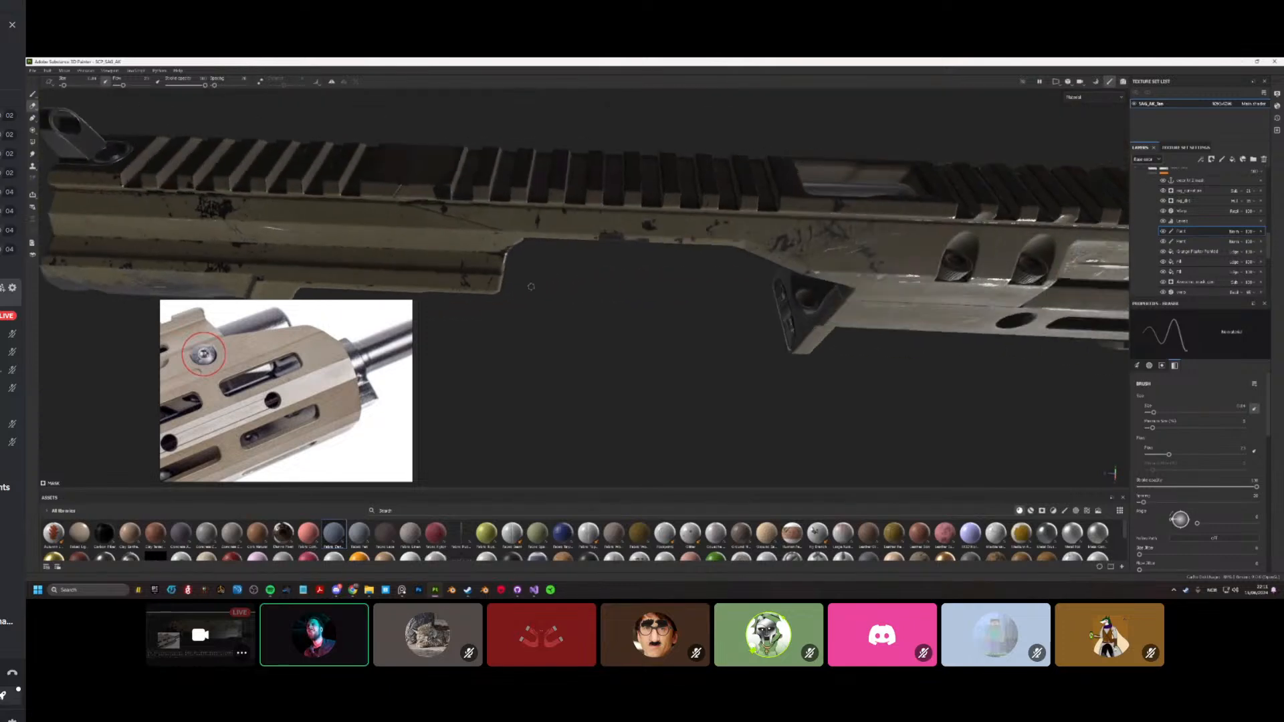
left_click_drag(530, 284, 678, 240, "alt")
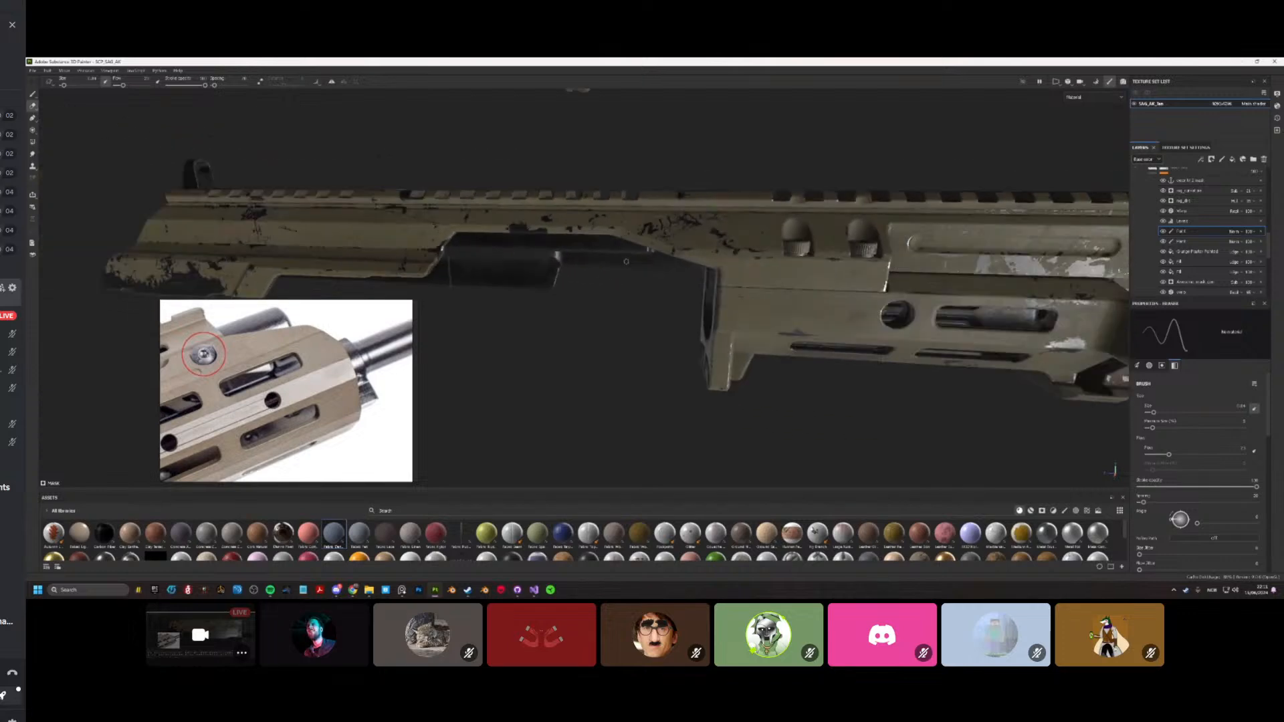
Step: Activate the paint brush and position the scratch-and-chip stencil over the horizontal seam at the rear of the handguard
right_click_drag(679, 241, 629, 230, "alt")
mouse_move(629, 231)
left_mouse_down("alt")
mouse_move(599, 220)
mouse_move(561, 234)
left_mouse_up("alt")
right_click_drag(542, 257, 629, 287, "alt")
key("1")
middle_click_drag(629, 287, 610, 304, "alt")
left_click_drag(611, 305, 565, 281, "alt")
key("s")
middle_click_drag(569, 261, 665, 281)
left_click_drag(665, 281, 789, 267)
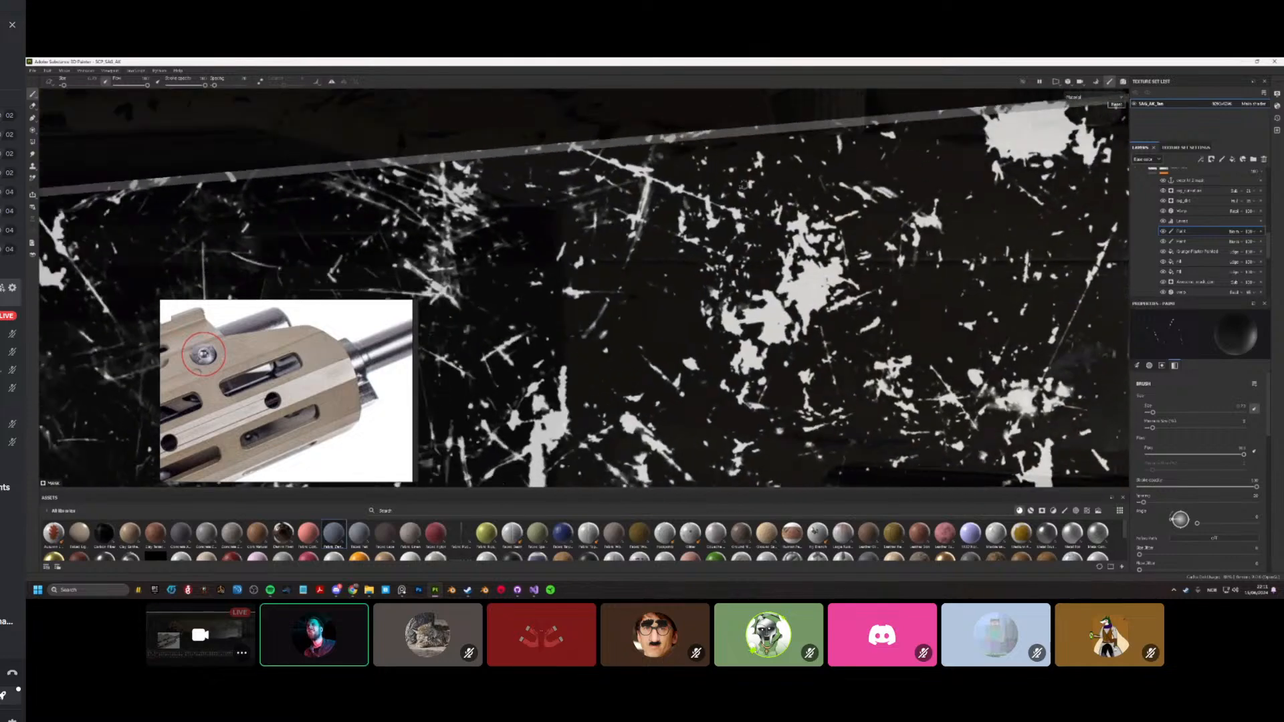
middle_click_drag(789, 268, 695, 207)
left_click_drag(696, 207, 825, 250)
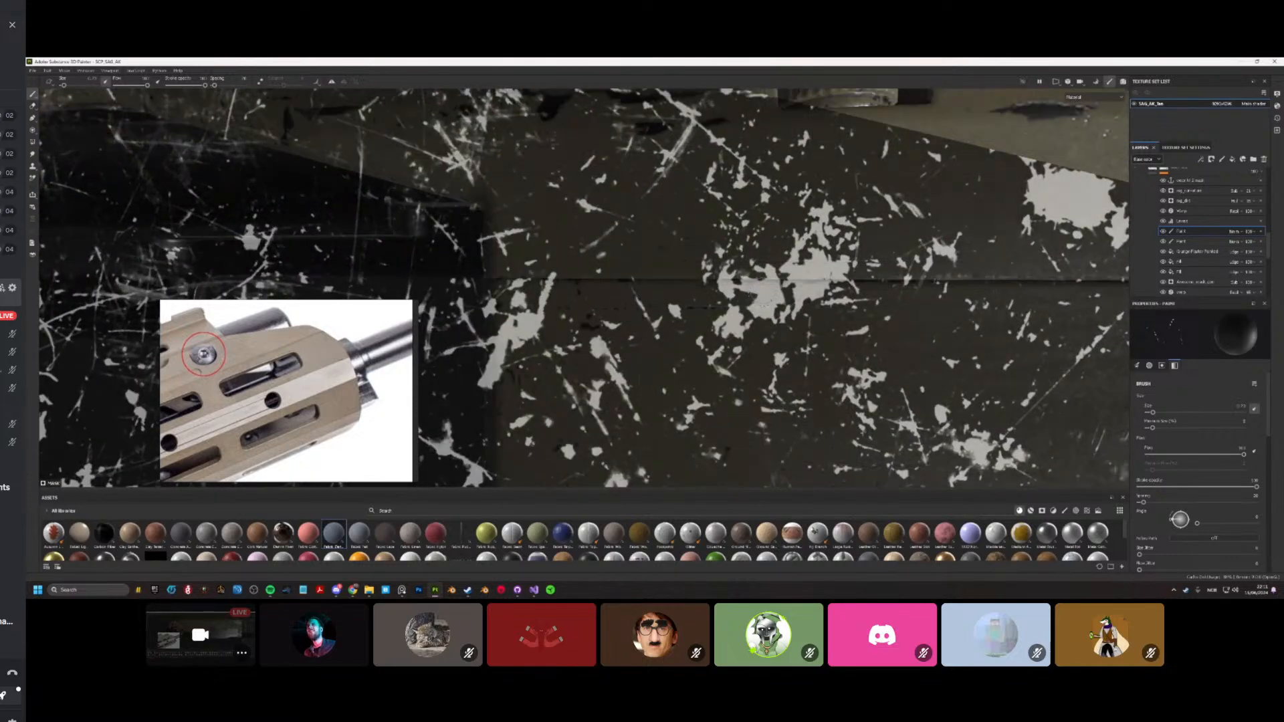
Step: Enlarge the brush slightly and paint chipped-paint wear through the stencil along and above the handguard's horizontal seam
left_click_drag(757, 276, 758, 294, "alt")
right_click_drag(757, 295, 854, 294, "ctrl")
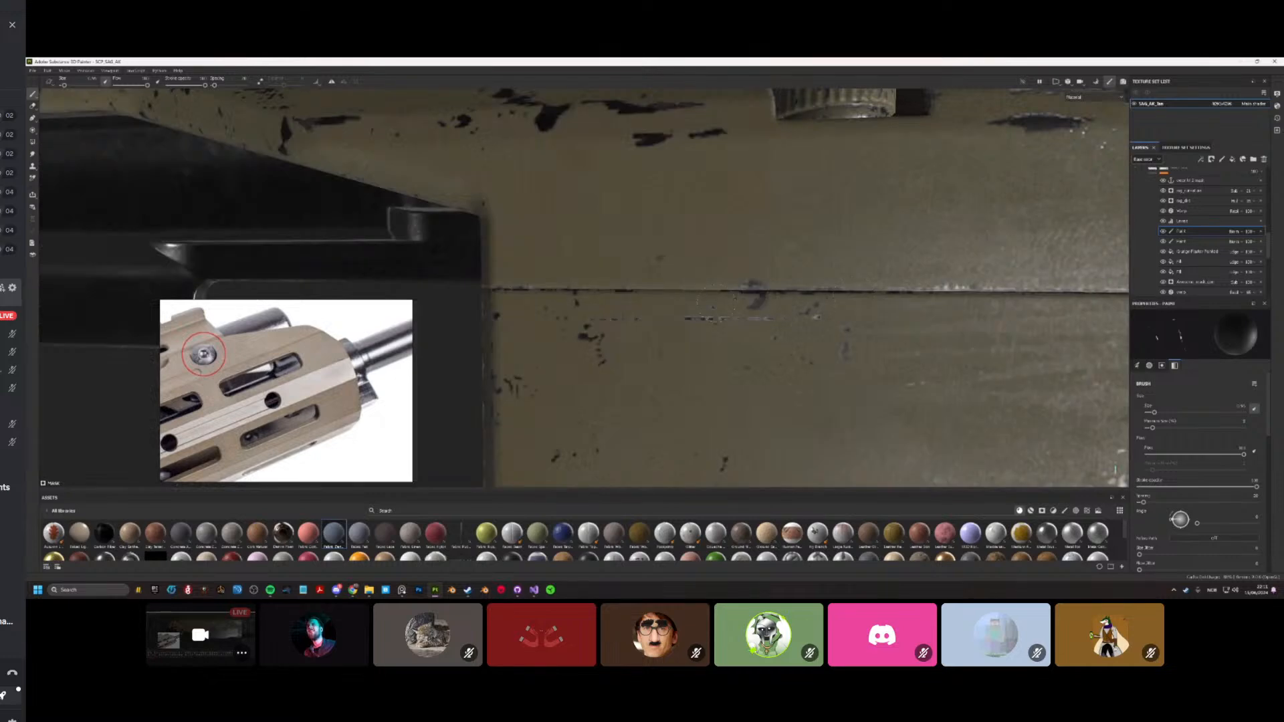
left_click_drag(717, 302, 837, 307)
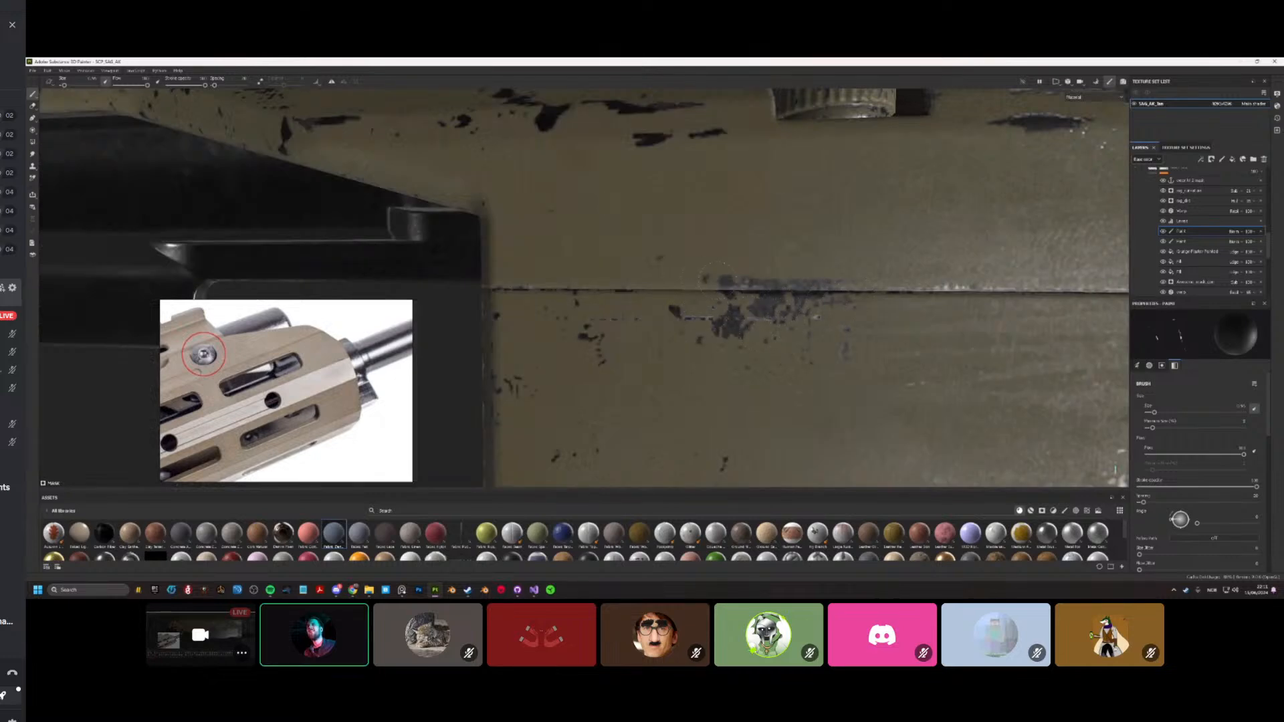
mouse_move(717, 276)
left_mouse_down()
mouse_move(829, 271)
mouse_move(819, 261)
mouse_move(830, 252)
left_mouse_up()
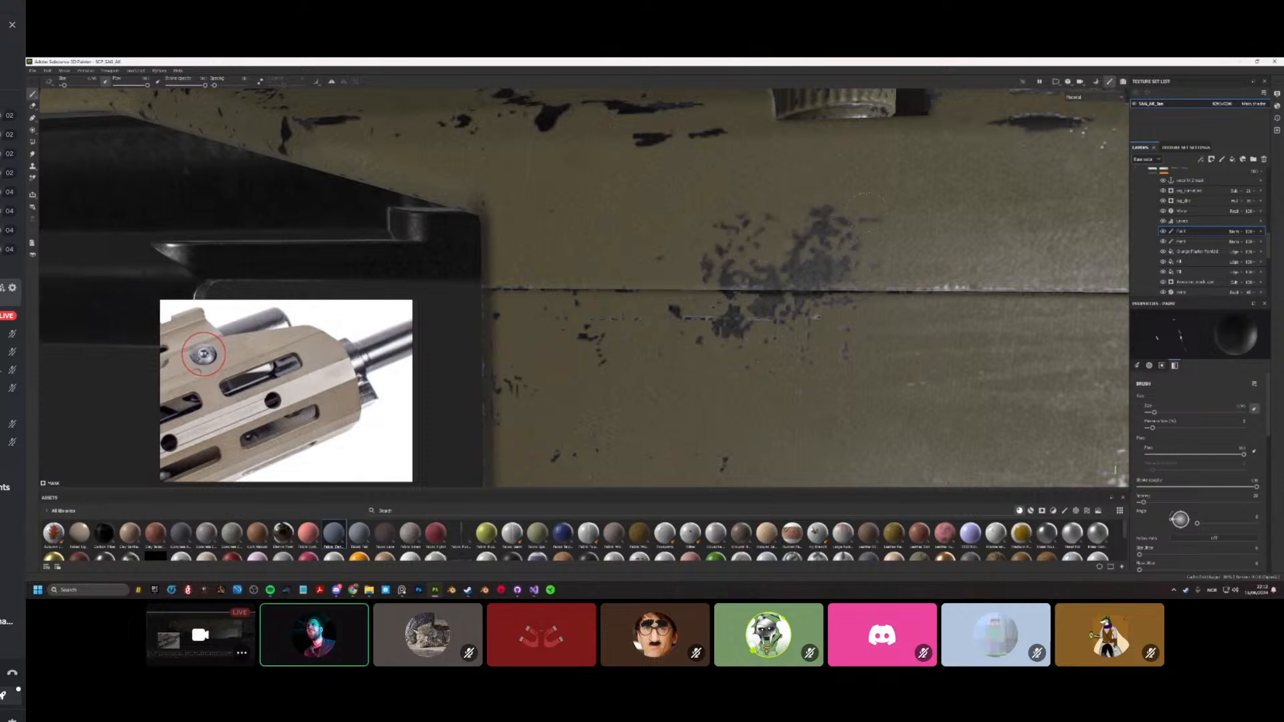
Step: Erase the excess chips above the seam with a low-flow eraser, keeping the wear concentrated along the seam
key("e")
mouse_move(736, 247)
left_mouse_down("alt")
mouse_move(693, 276)
mouse_move(783, 229)
left_mouse_up("alt")
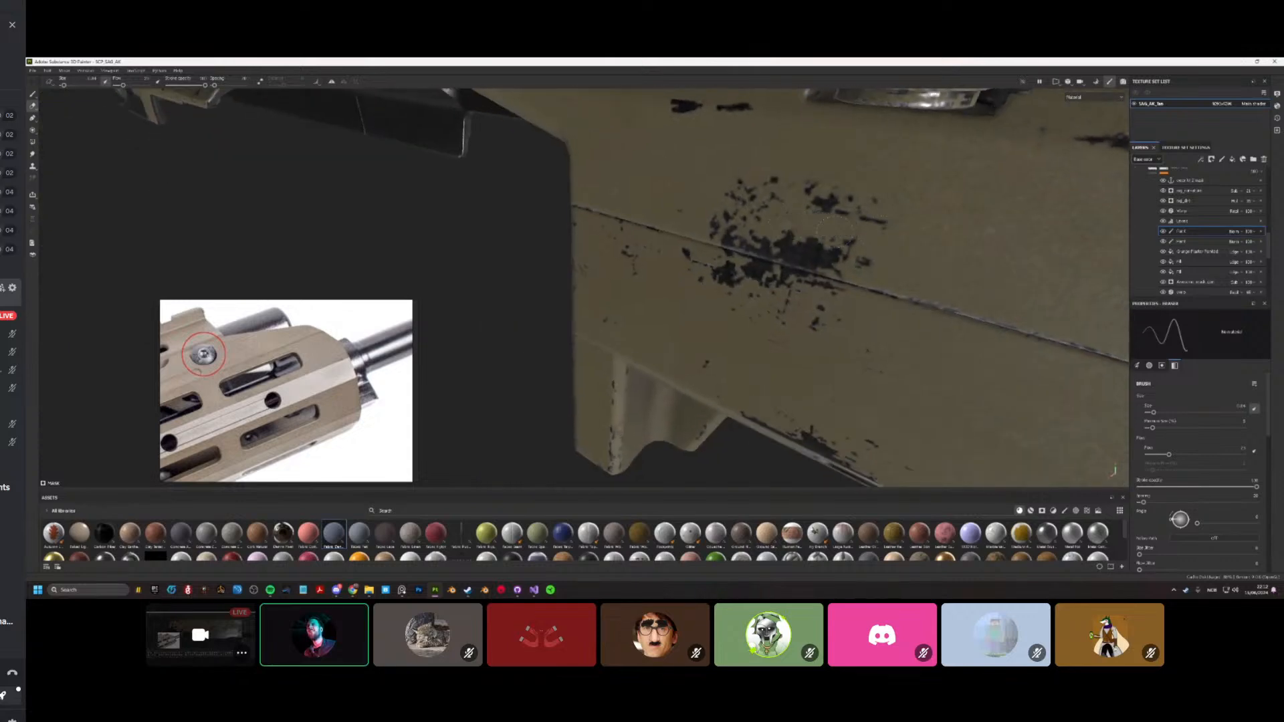
left_click_drag(840, 205, 850, 204)
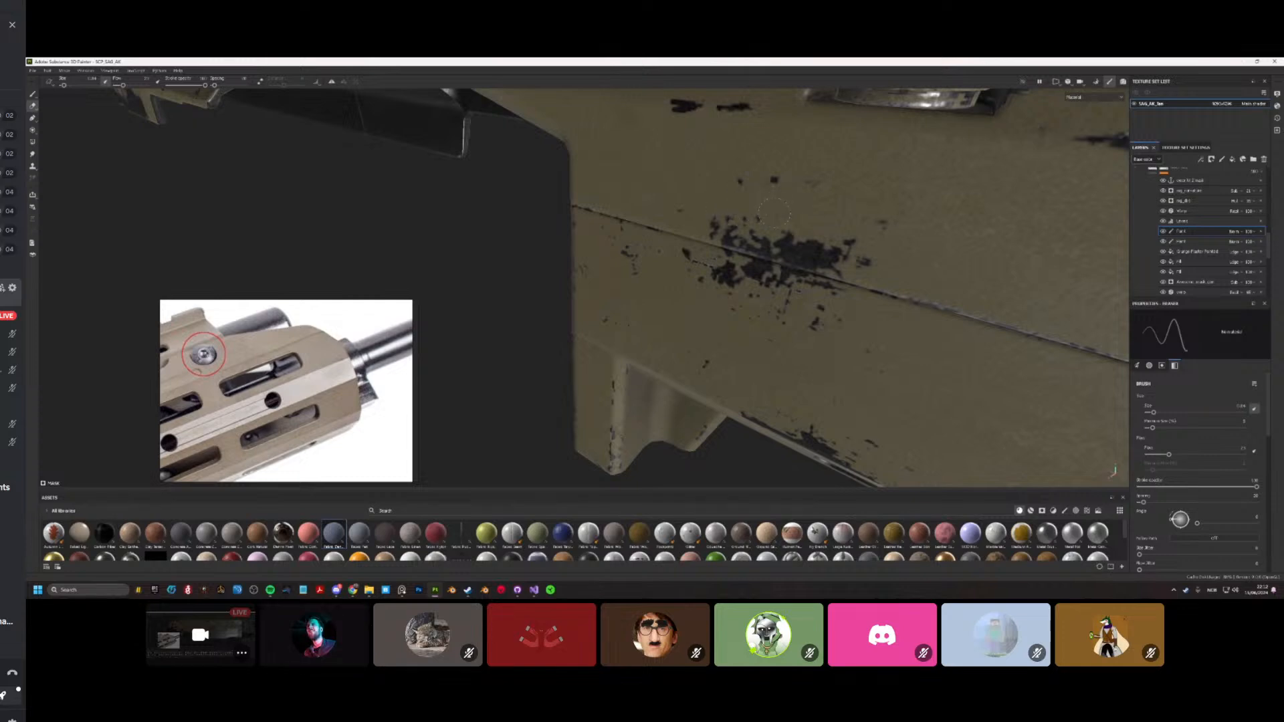
left_click_drag(765, 229, 746, 230, "alt")
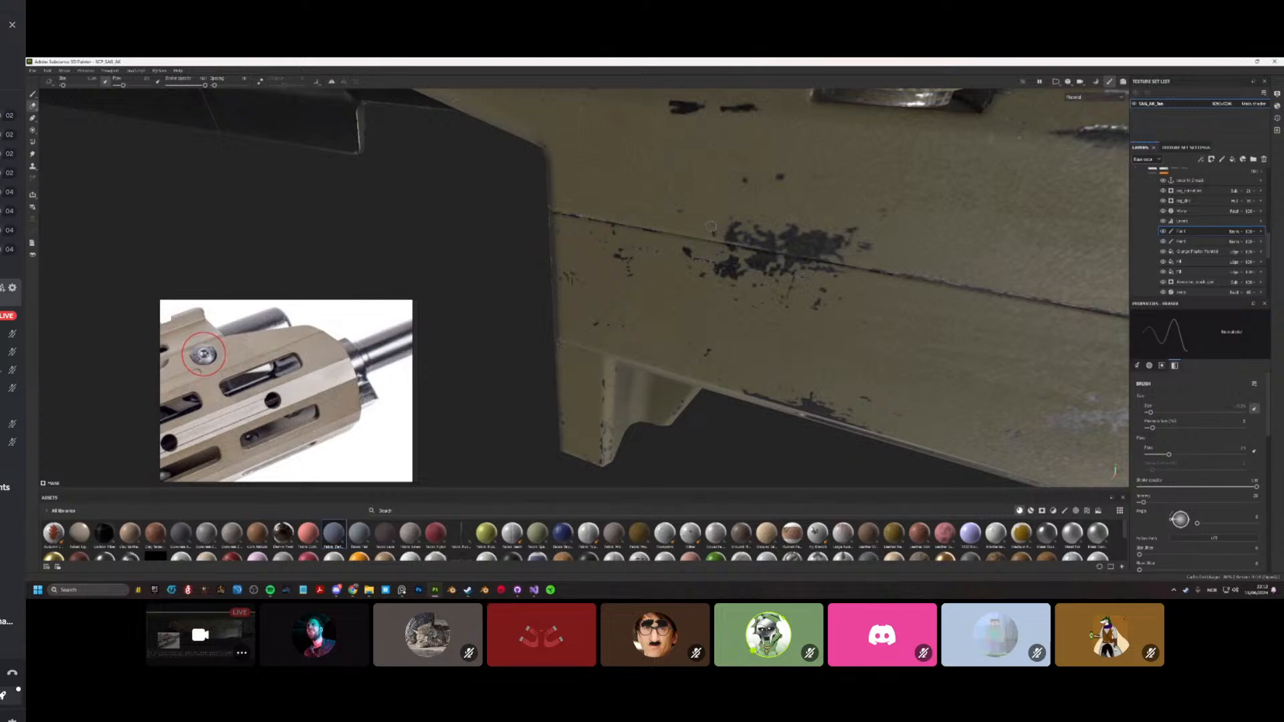
left_click_drag(711, 228, 743, 240, "alt")
Step: Toggle the fill effects in the spray-paint folder's mask to compare the chipped green coating with the black metal beneath
scroll(743, 240, "down", 7)
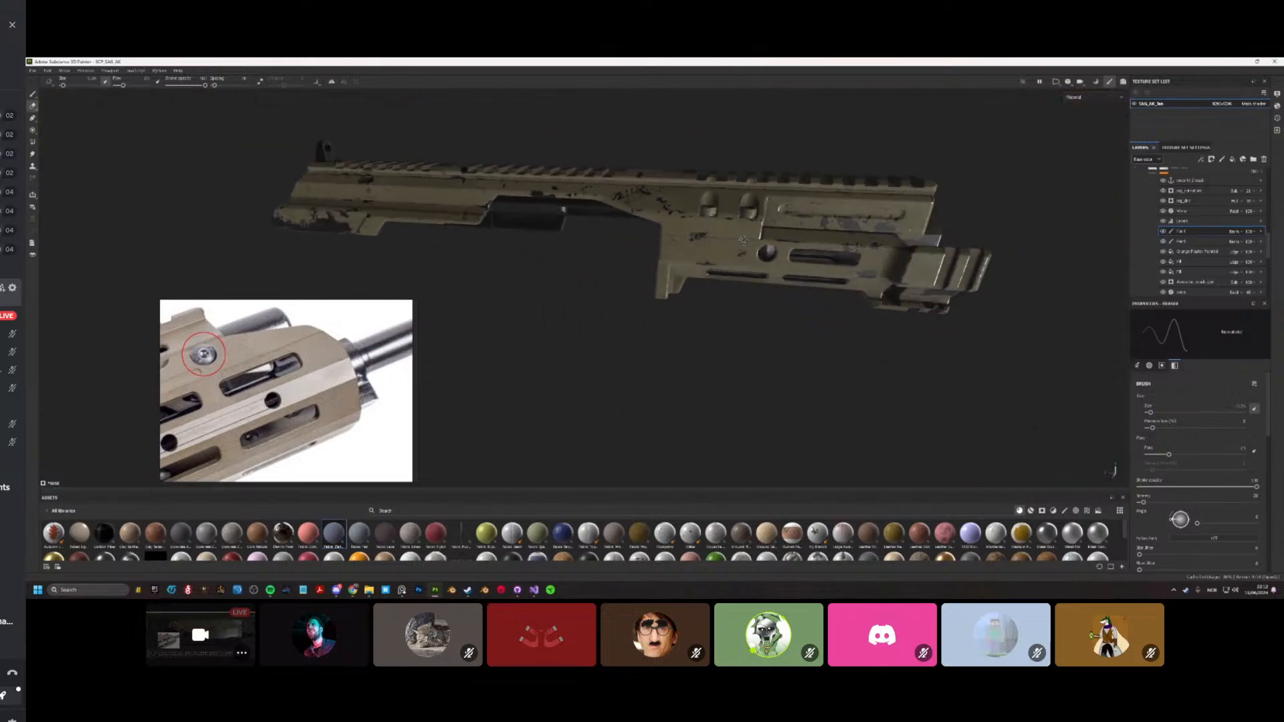
scroll(1165, 200, "up", 5)
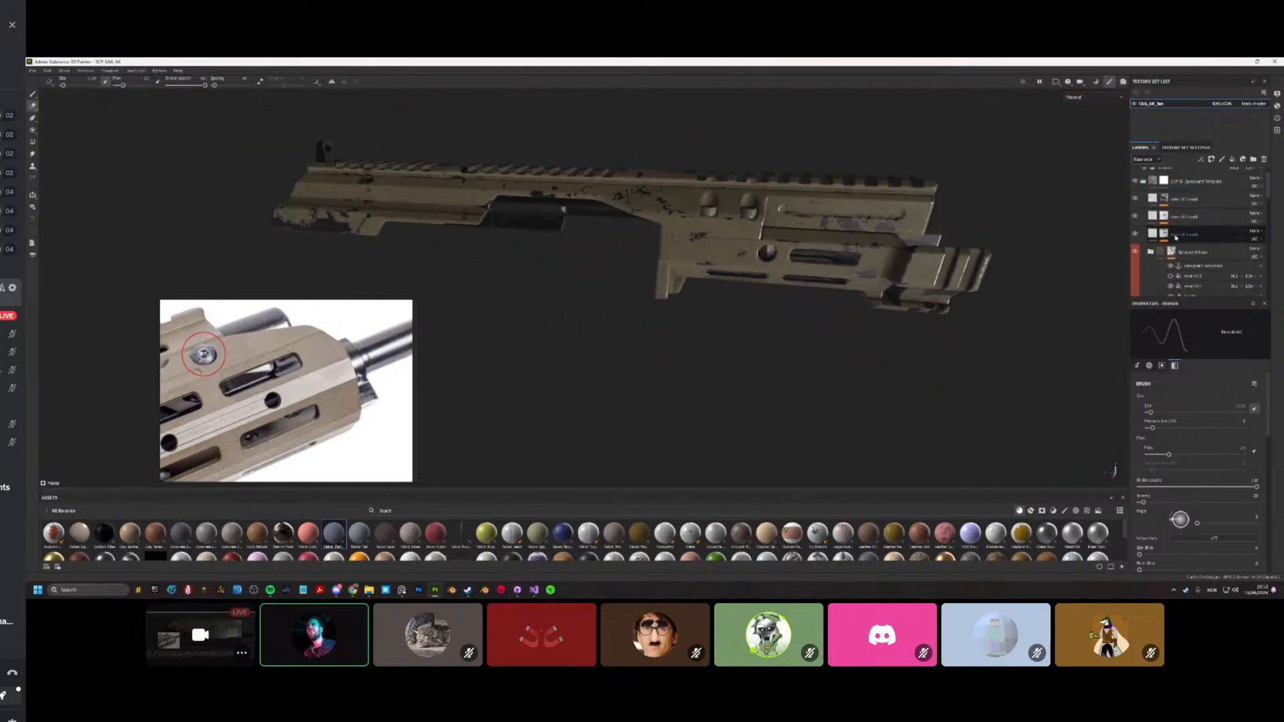
left_click(1171, 265)
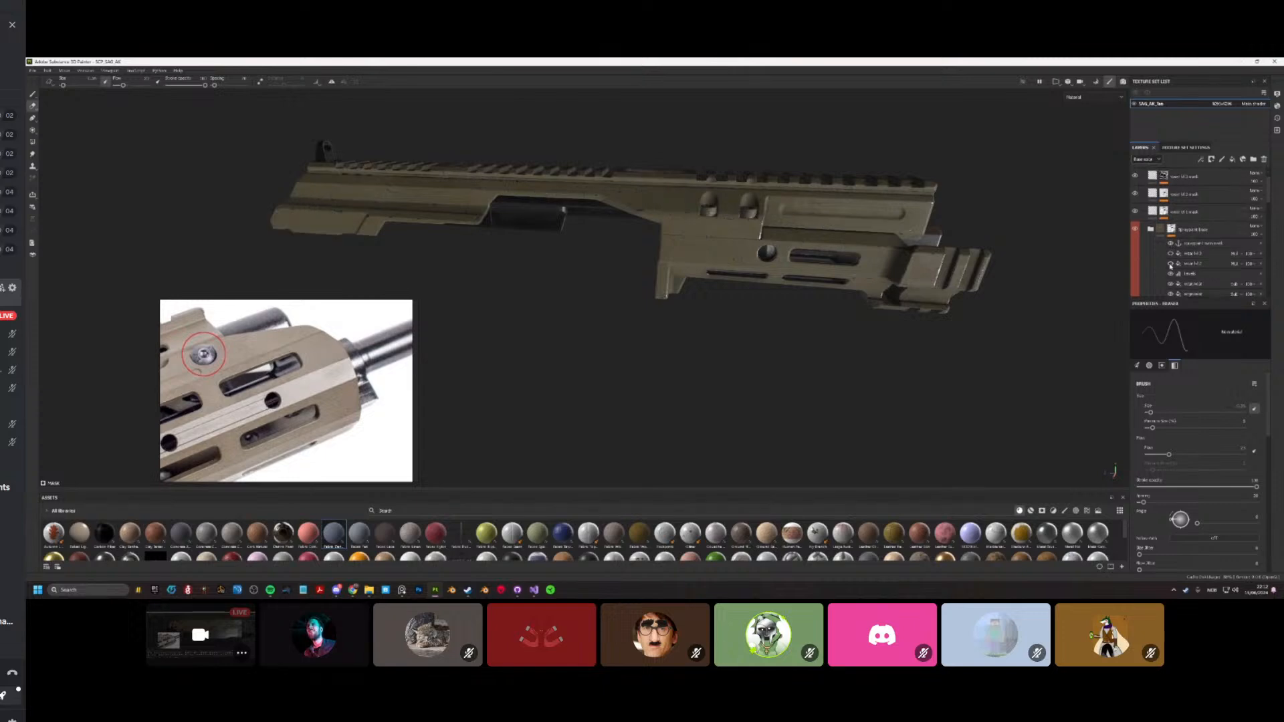
left_click(1170, 264)
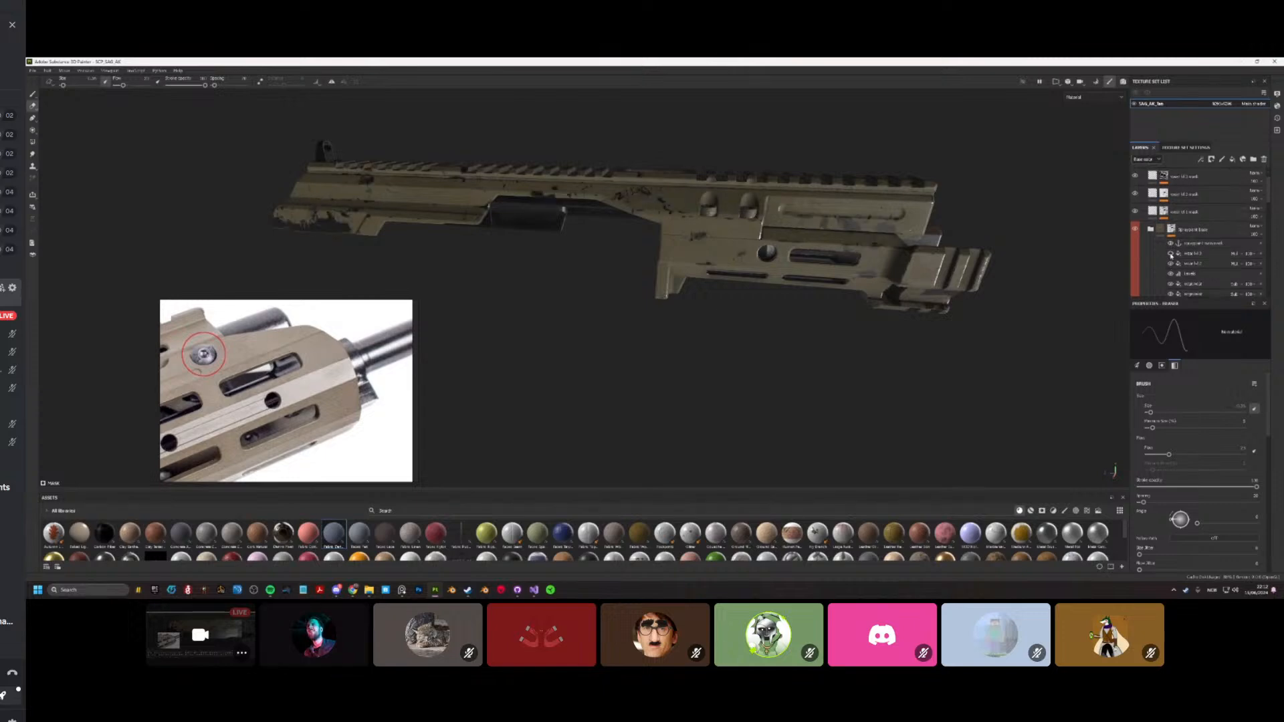
left_click(1170, 254)
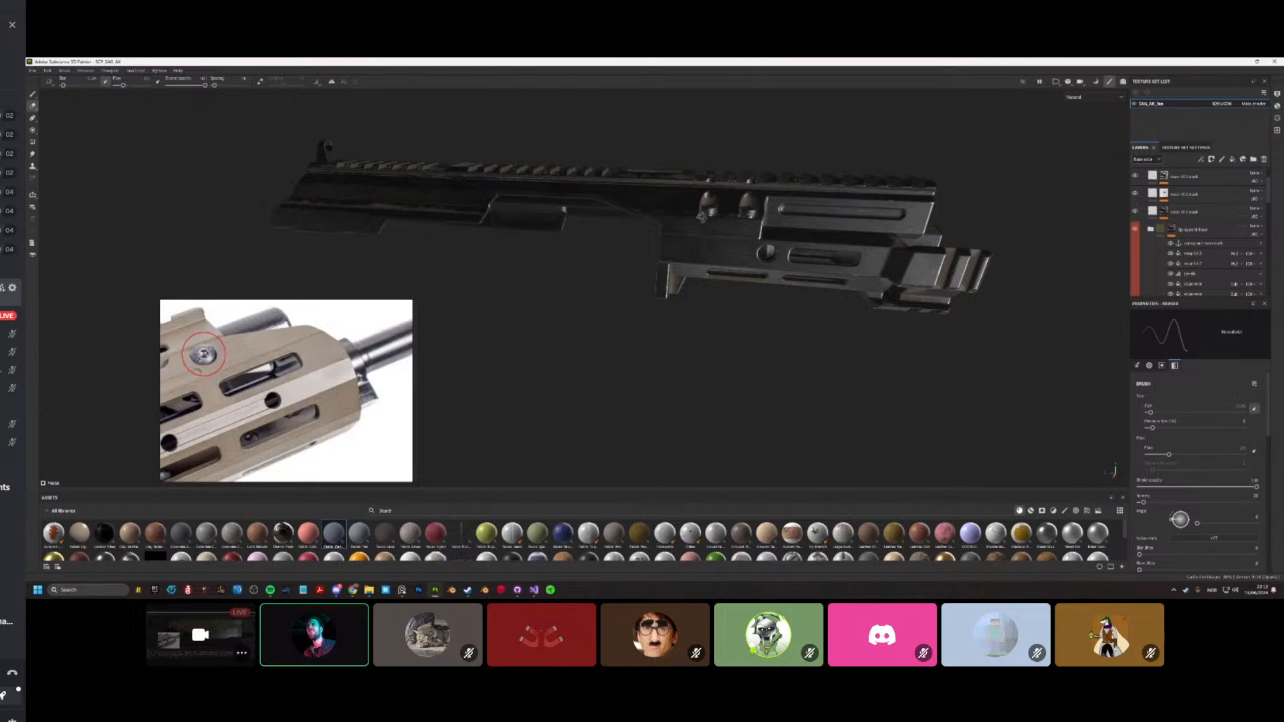
Step: Examine the weapon's black finish and edge wear from both sides, from the handguard to the rear of the receiver
left_click_drag(701, 216, 659, 130, "alt")
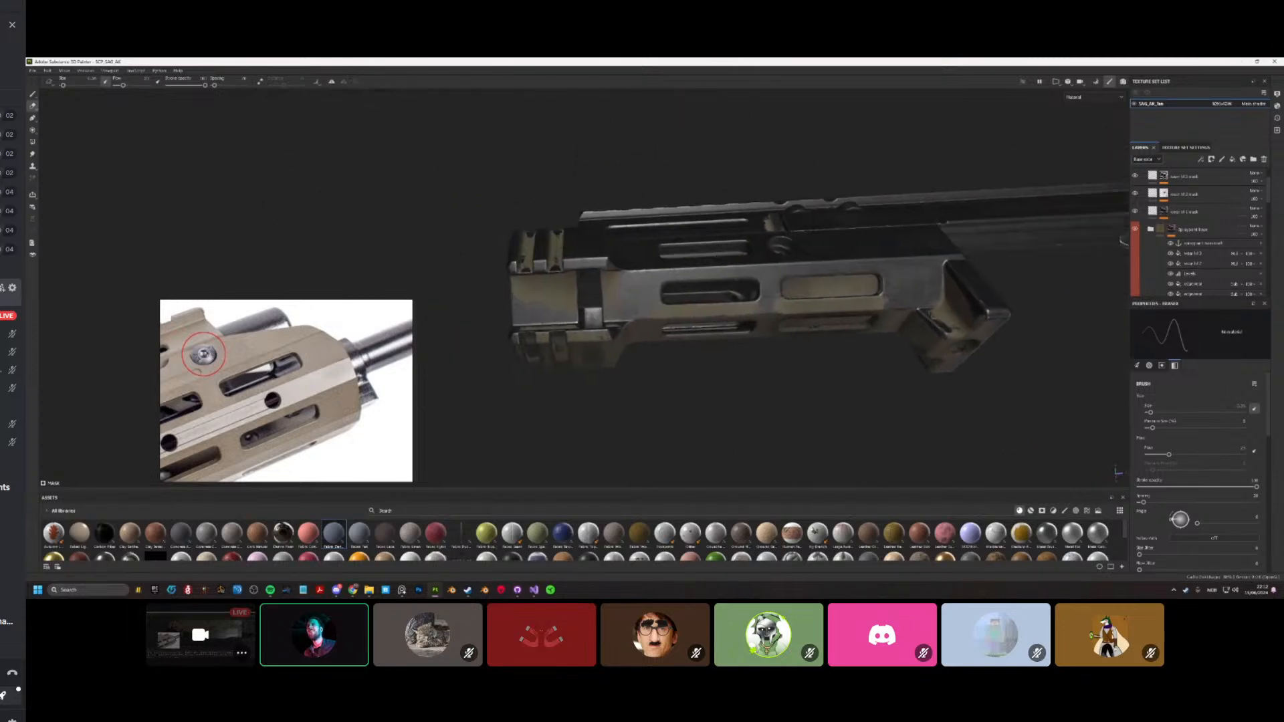
scroll(529, 294, "up", 5)
left_click_drag(518, 305, 487, 350, "alt")
mouse_move(632, 292)
left_mouse_down("alt")
mouse_move(610, 284)
mouse_move(642, 250)
mouse_move(620, 284)
left_mouse_up("alt")
scroll(620, 285, "down", 5)
scroll(620, 284, "down", 5)
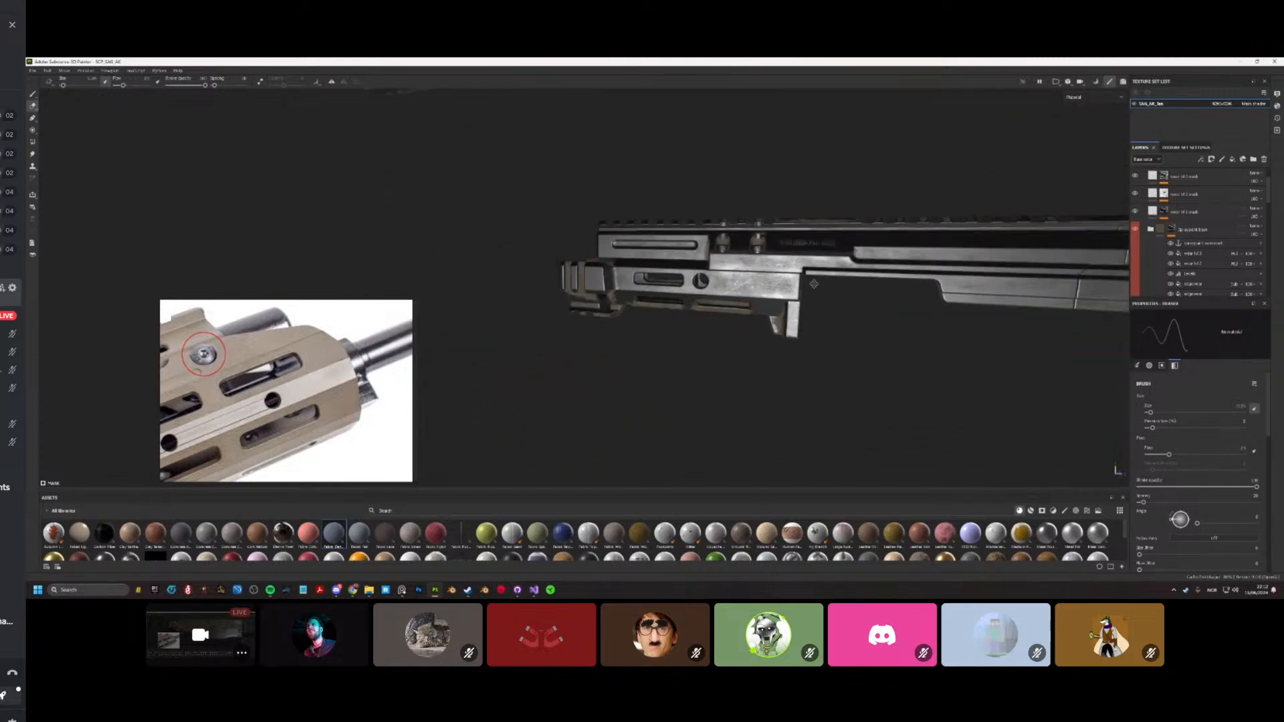
left_click_drag(811, 281, 488, 321, "alt")
right_click_drag(522, 328, 709, 355, "shift")
left_click_drag(709, 355, 669, 347, "alt")
scroll(648, 341, "up", 4)
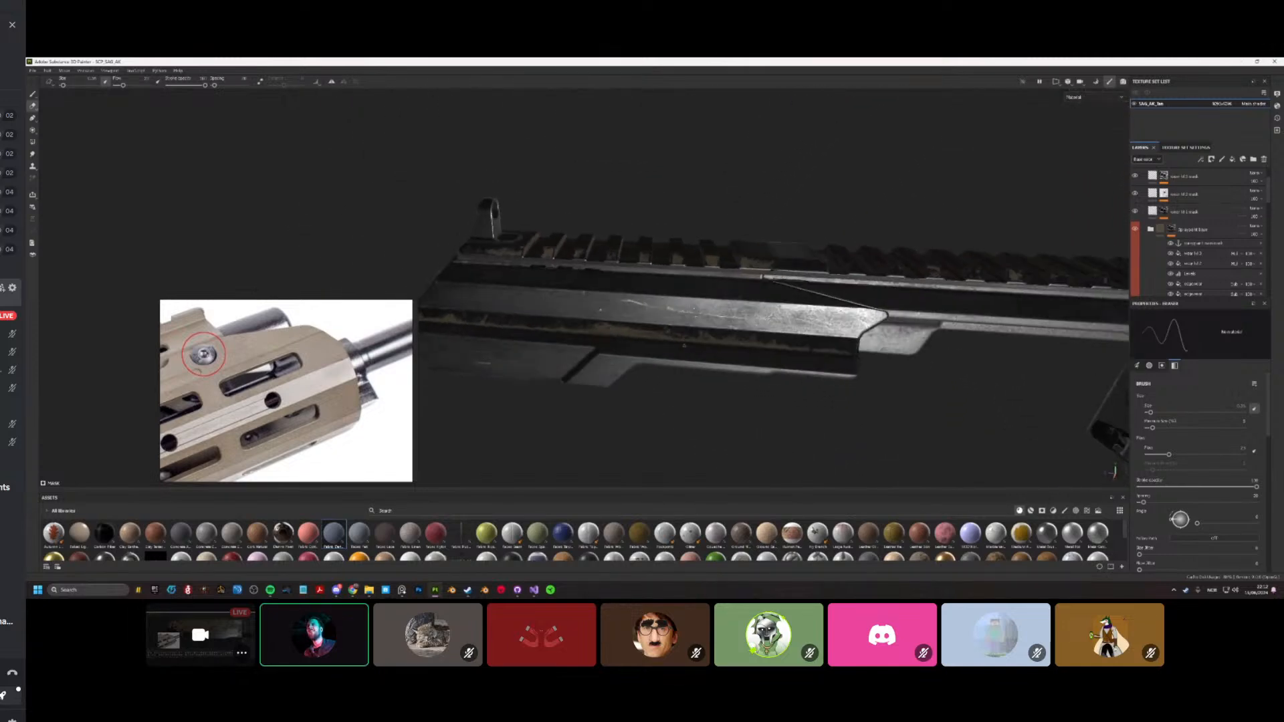
scroll(671, 344, "up", 5)
right_click_drag(671, 343, 612, 338, "shift")
left_click_drag(612, 337, 713, 291, "alt")
scroll(661, 342, "down", 4)
scroll(711, 293, "down", 4)
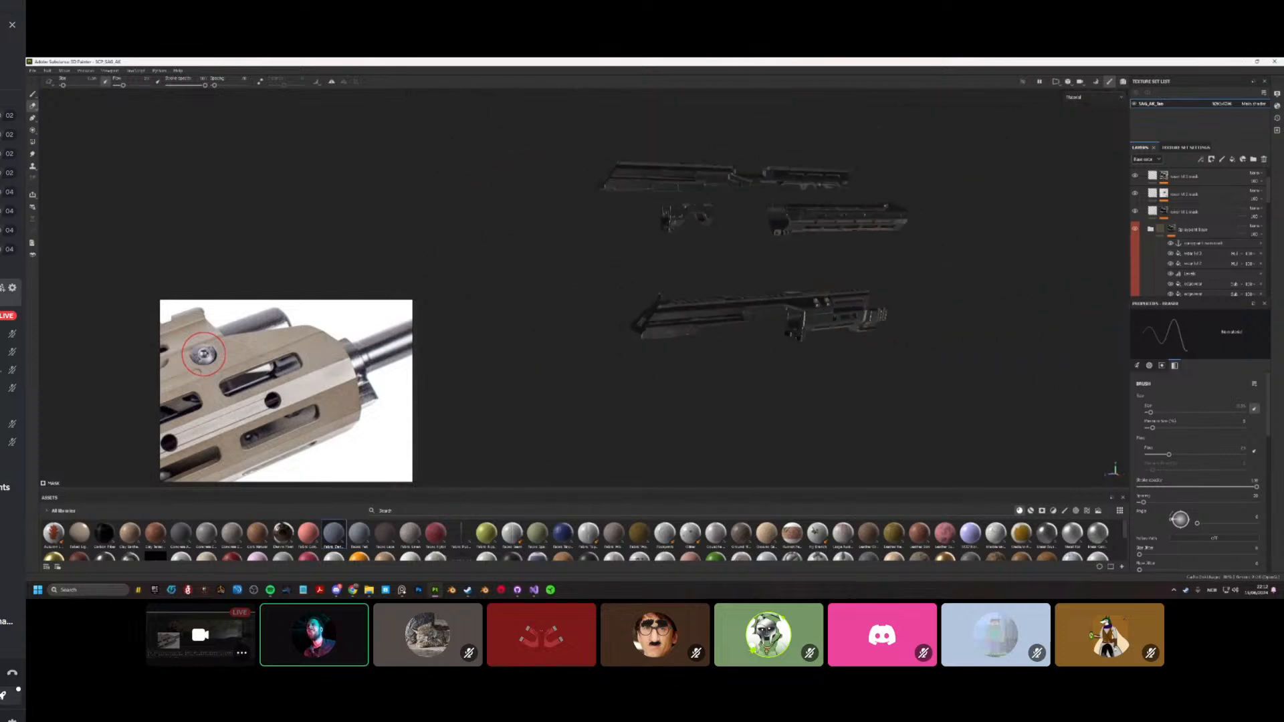
scroll(629, 294, "up", 5)
left_click_drag(541, 300, 823, 268, "alt")
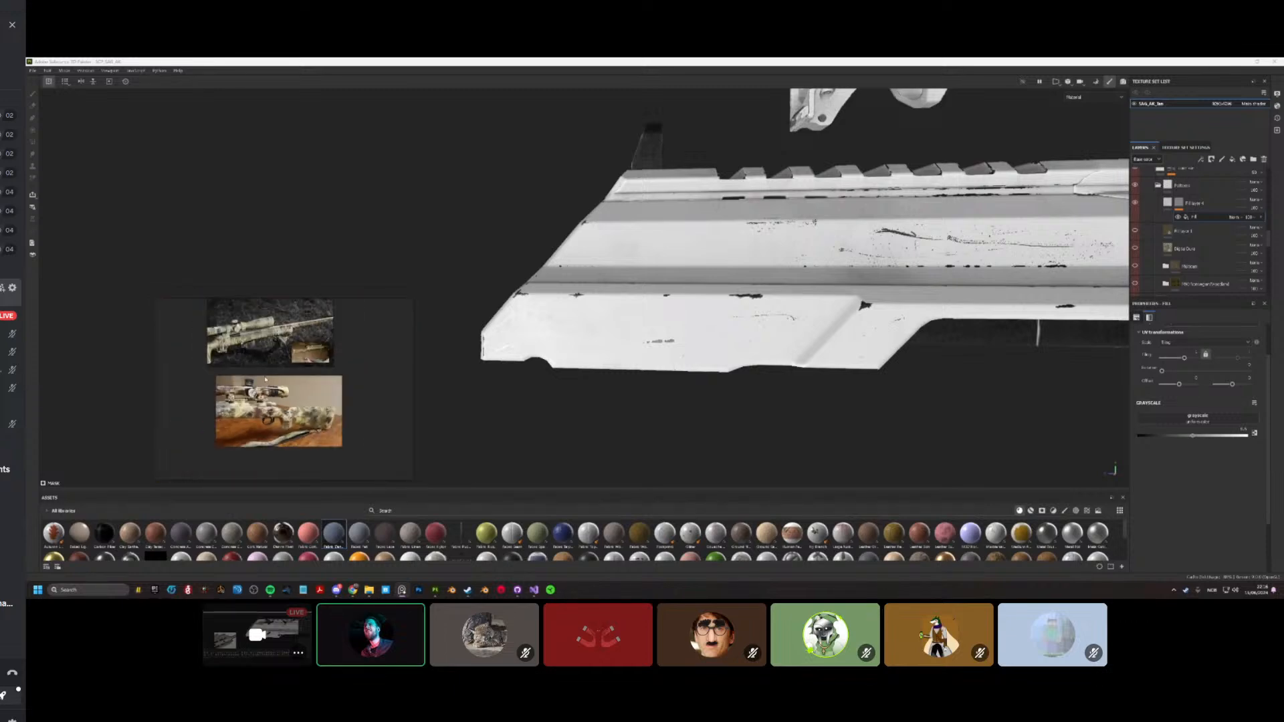
Step: Increase the tiling of the netting pattern's mask fill slightly and check the smaller pattern on both sides against the reference photo
left_click_drag(239, 404, 374, 257)
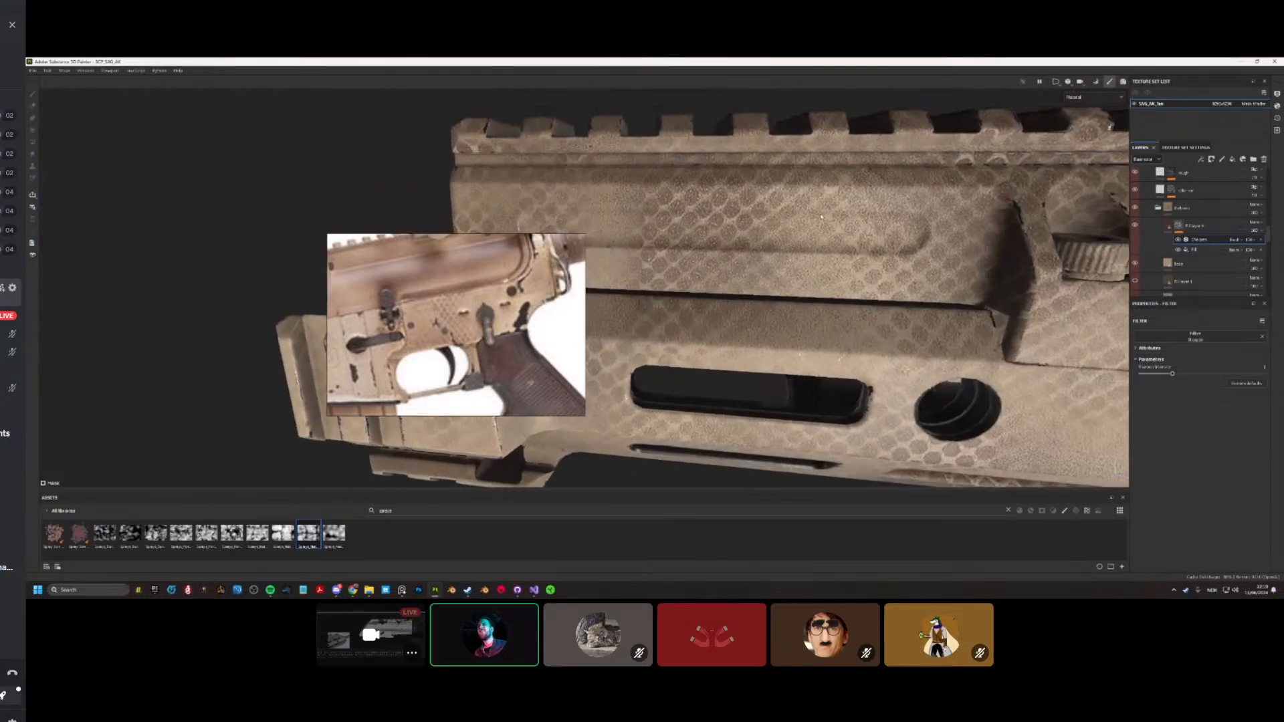
left_click_drag(855, 314, 672, 305, "alt")
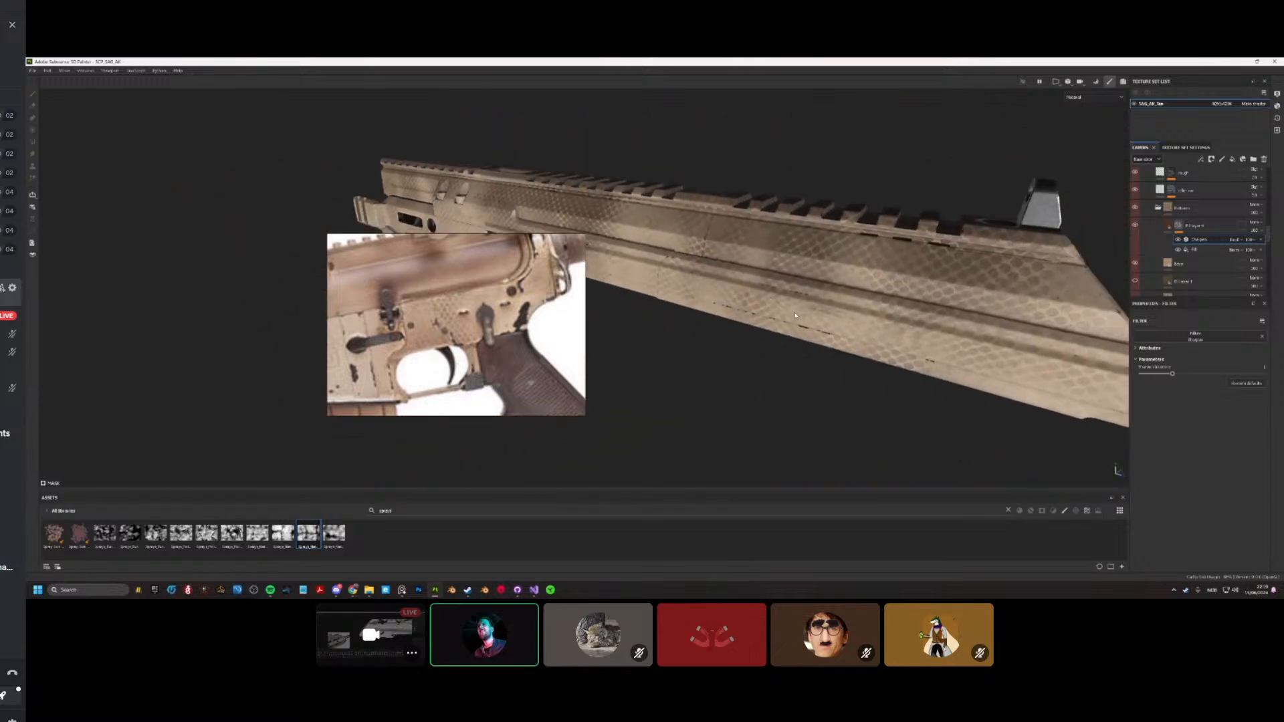
left_click_drag(796, 315, 921, 340, "alt")
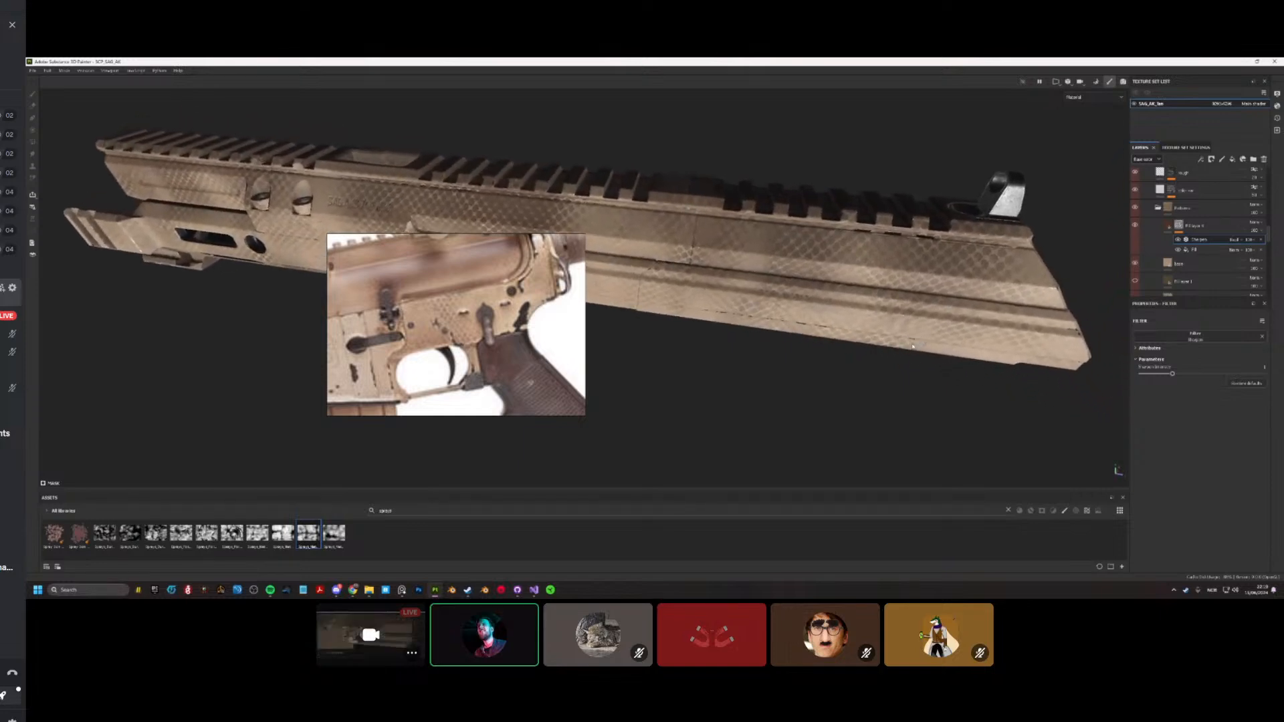
left_click_drag(902, 341, 1196, 358, "alt")
left_click(1195, 249)
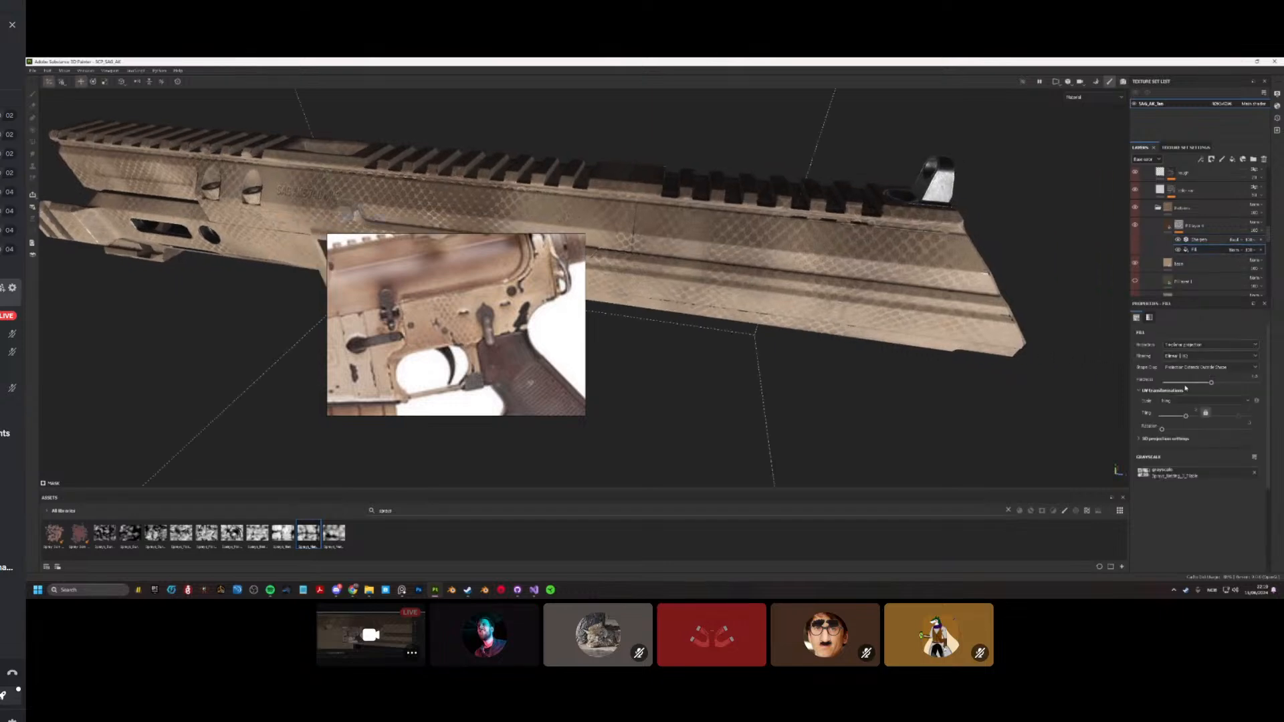
scroll(767, 352, "up", 5)
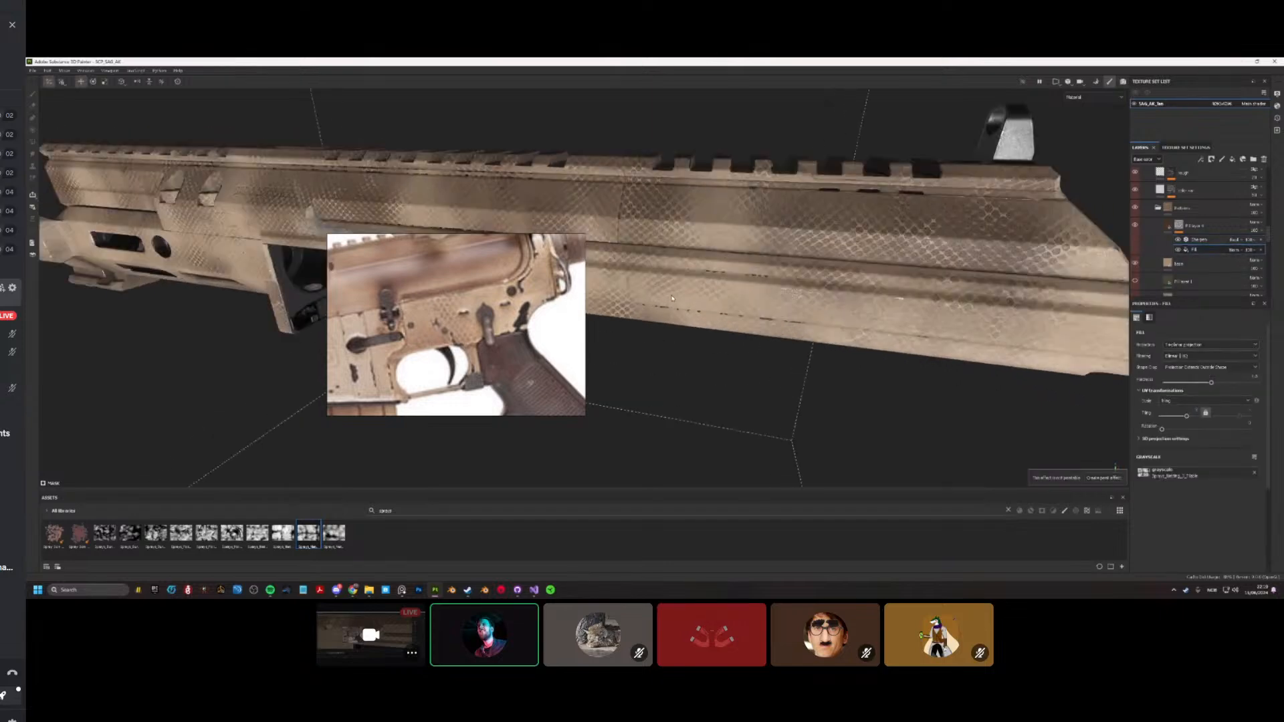
left_click_drag(719, 281, 736, 281, "alt")
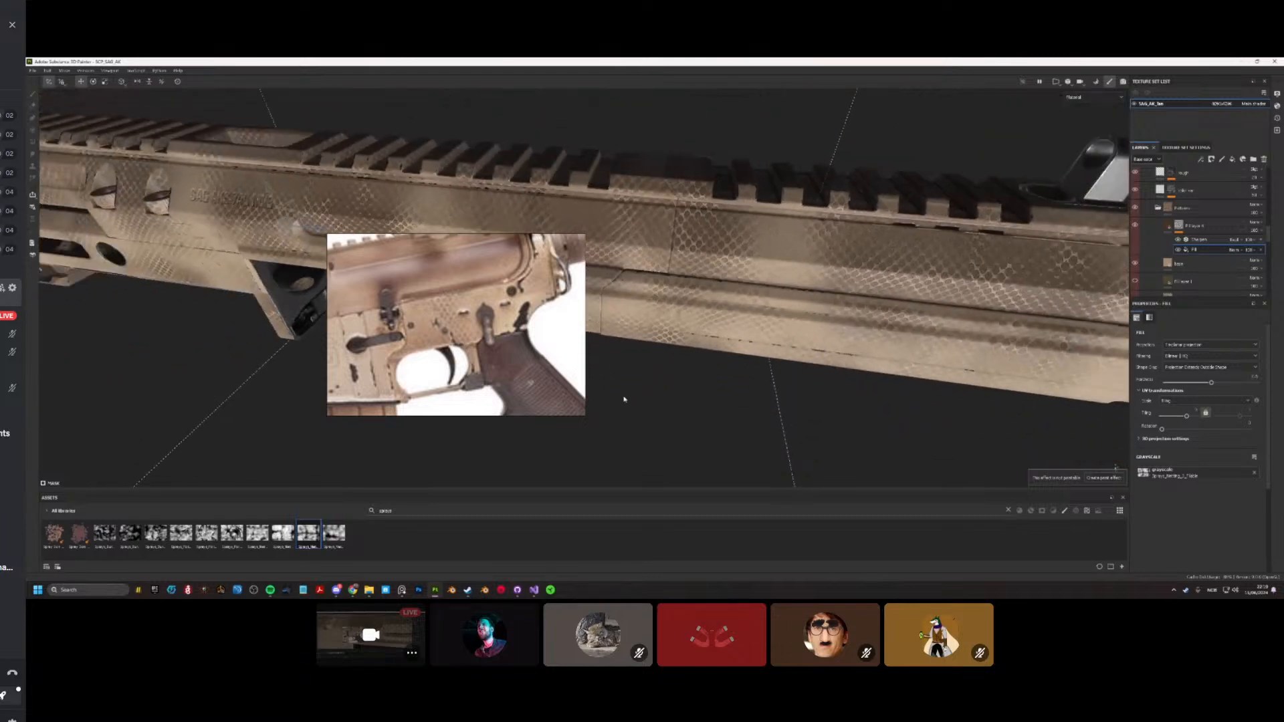
left_click_drag(806, 376, 791, 345, "alt")
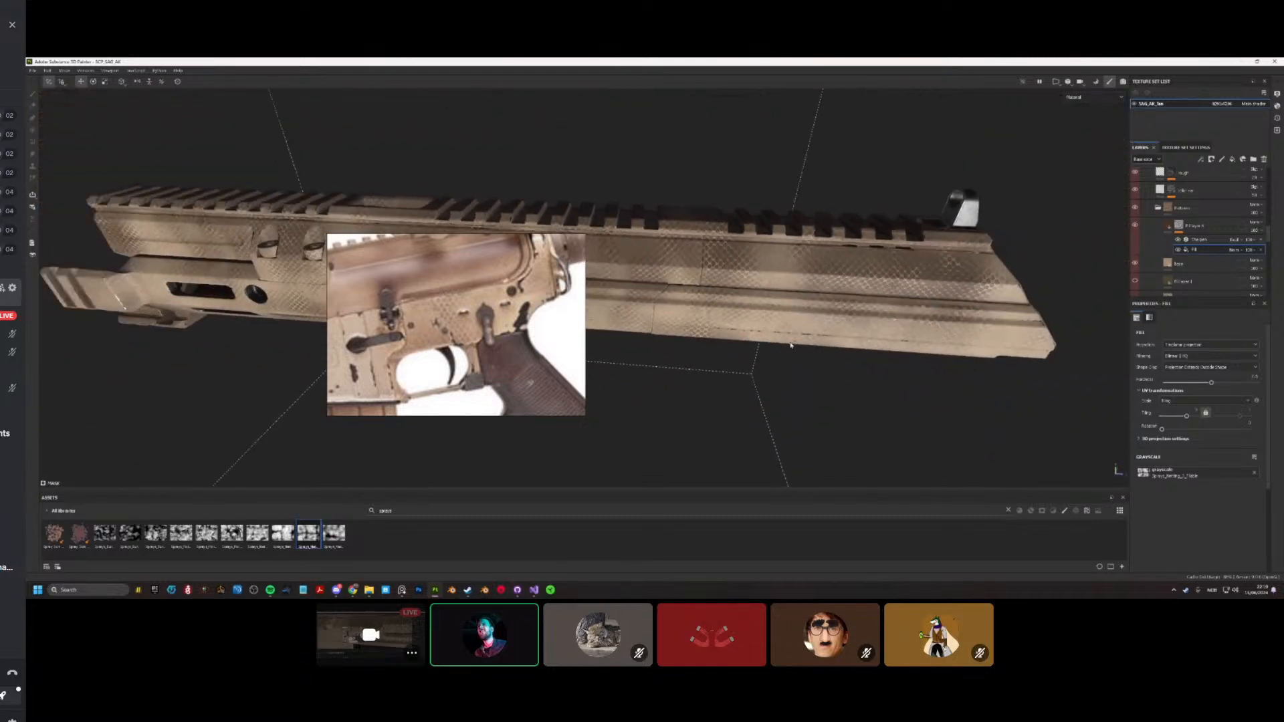
left_click_drag(689, 350, 617, 339, "alt")
left_click_drag(809, 371, 709, 378, "alt")
right_click_drag(708, 378, 883, 447, "alt")
mouse_move(883, 447)
left_mouse_down("alt")
mouse_move(872, 379)
mouse_move(752, 362)
left_mouse_up("alt")
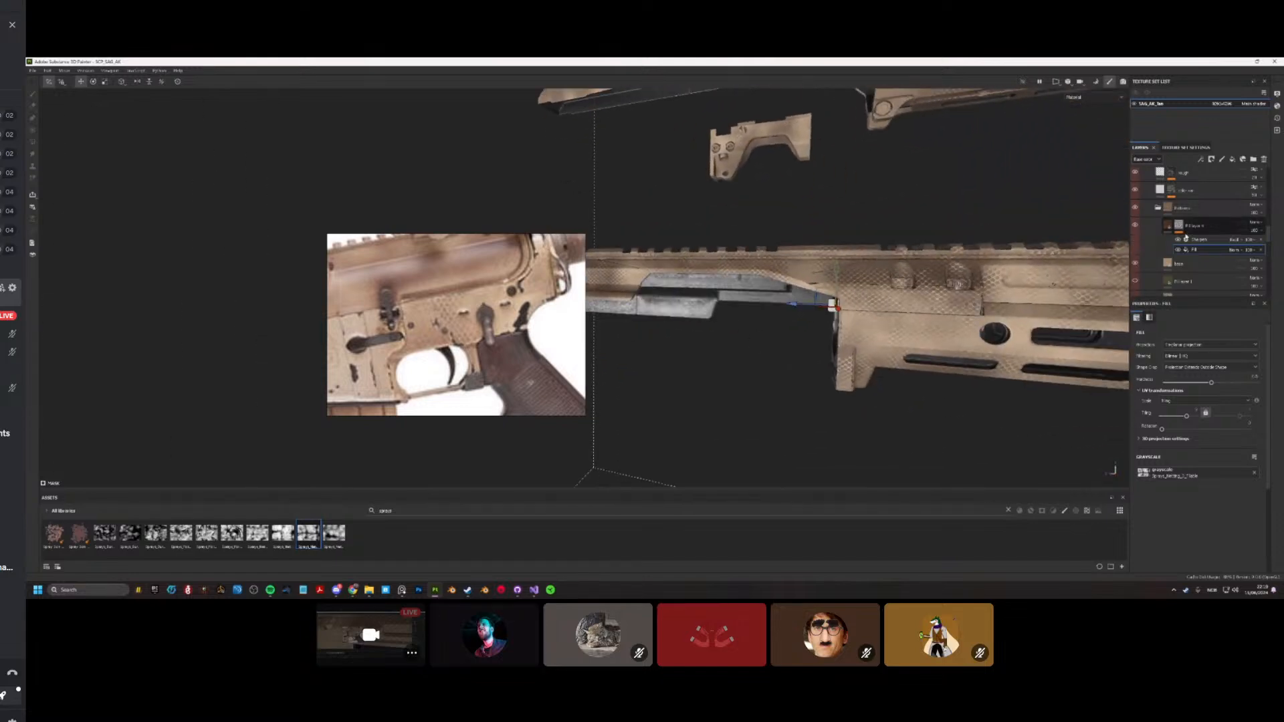
Step: Add a paint effect above the Sharpen filter in the netting layer's mask and ready a soft round brush and eraser for touch-ups
left_click(1161, 229)
left_click_drag(836, 321, 673, 314, "alt")
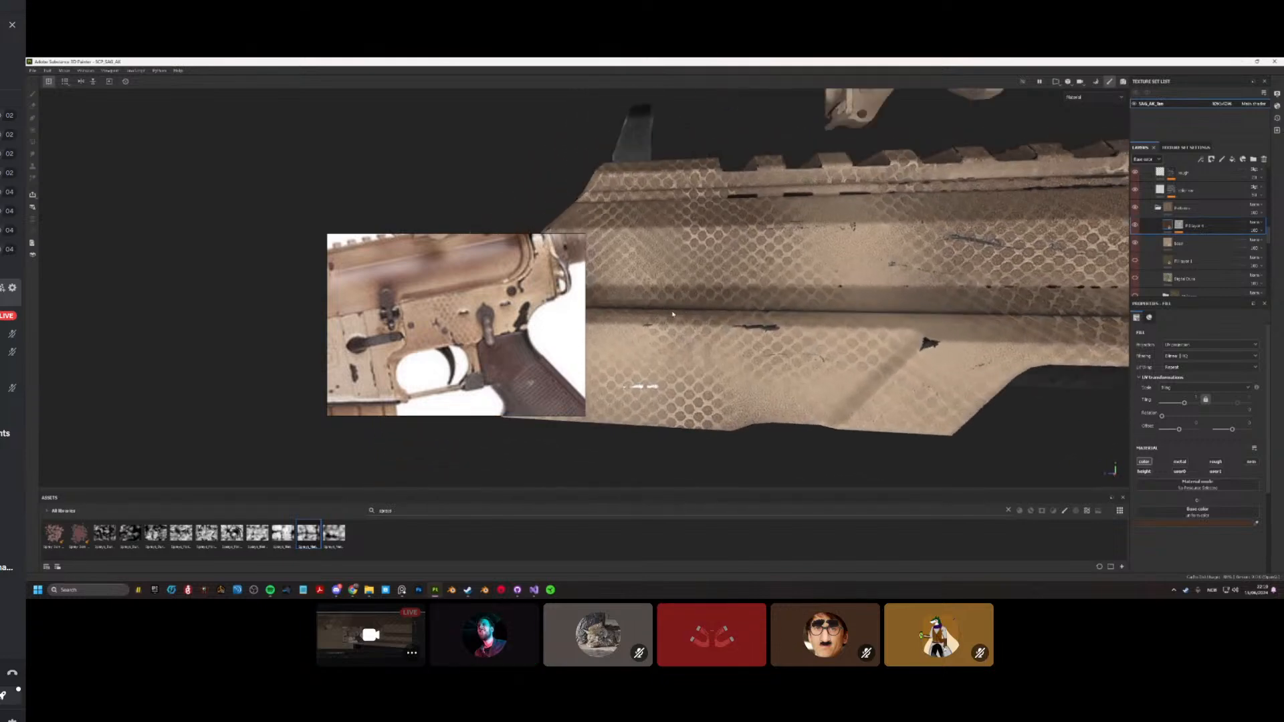
scroll(672, 314, "down", 3)
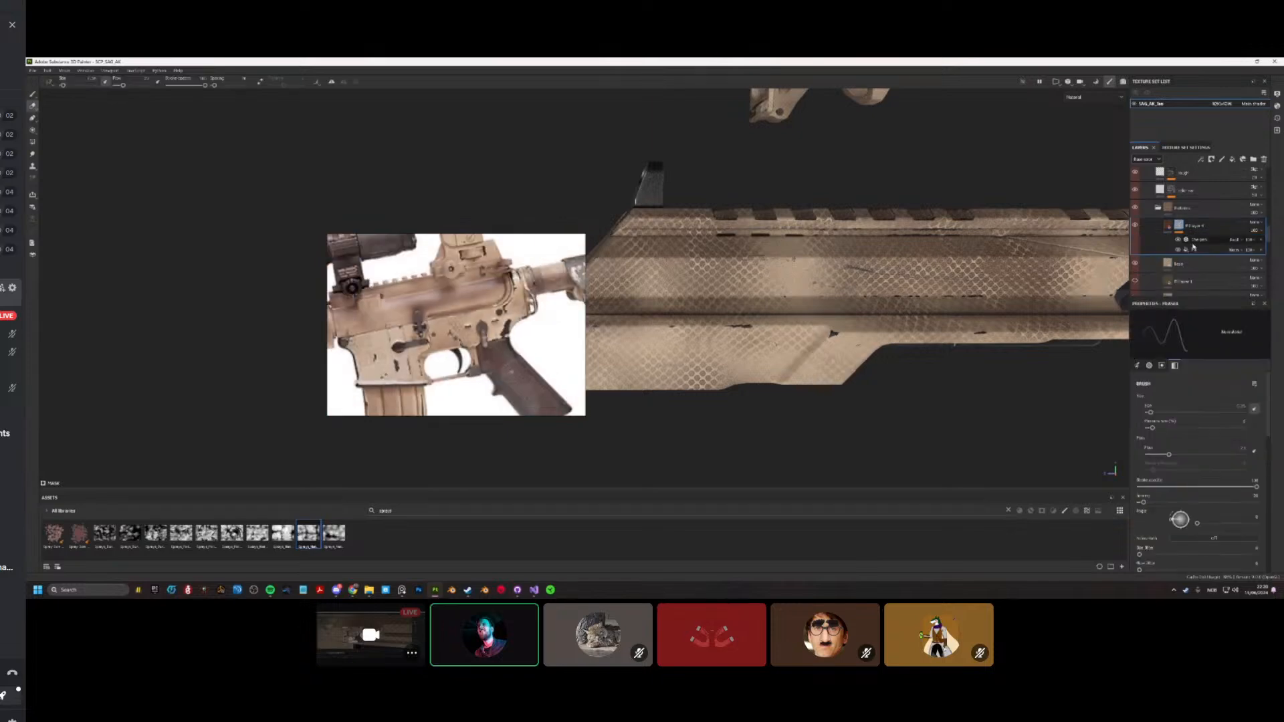
right_click(1181, 240)
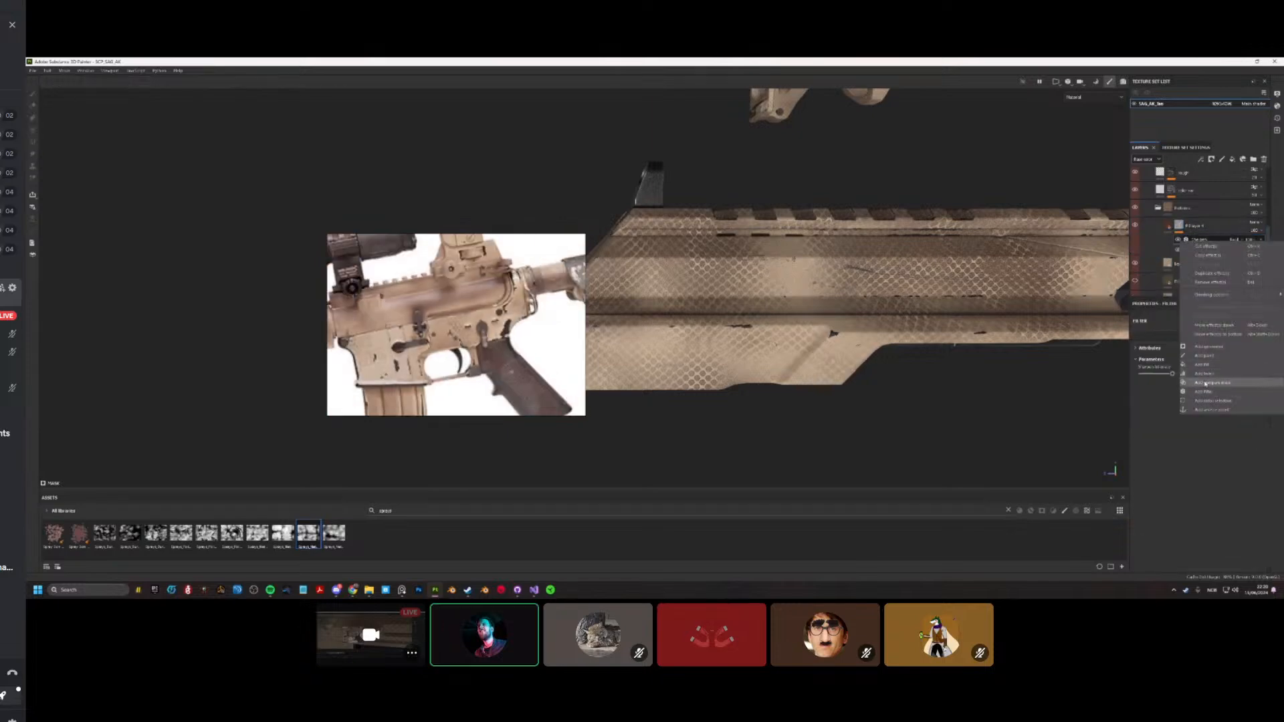
left_click(1206, 359)
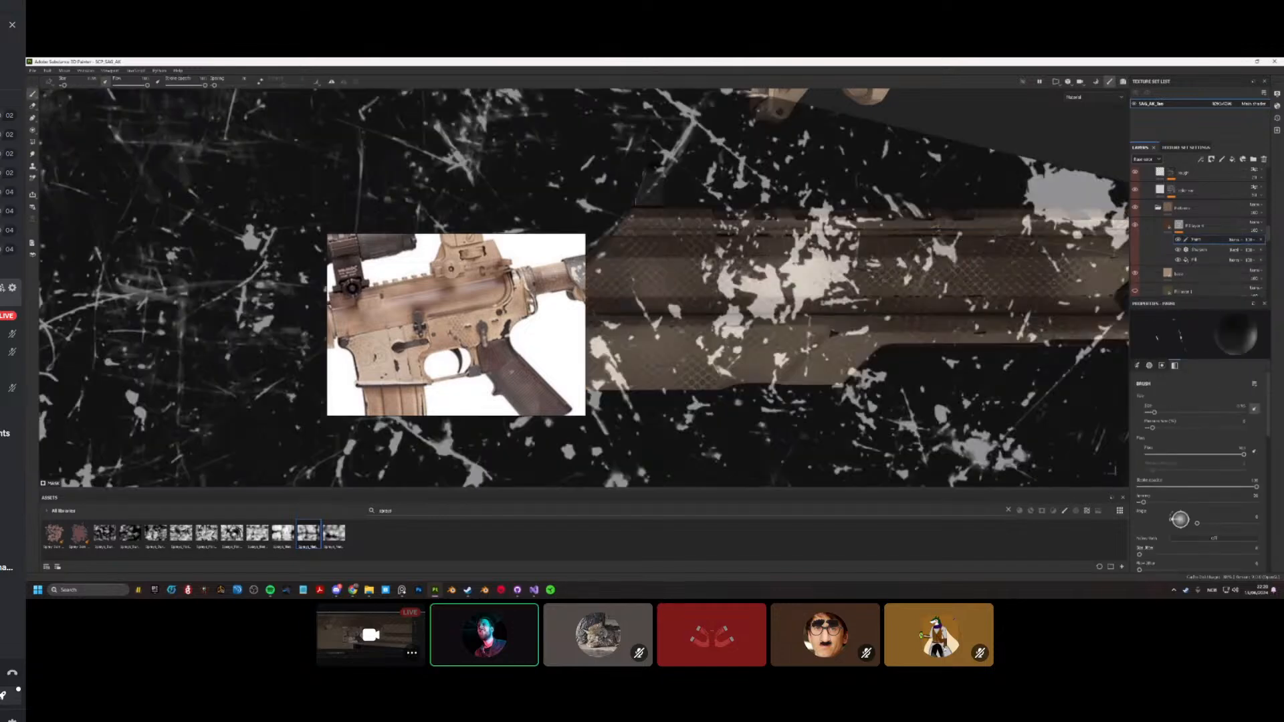
key("p")
left_click(912, 323)
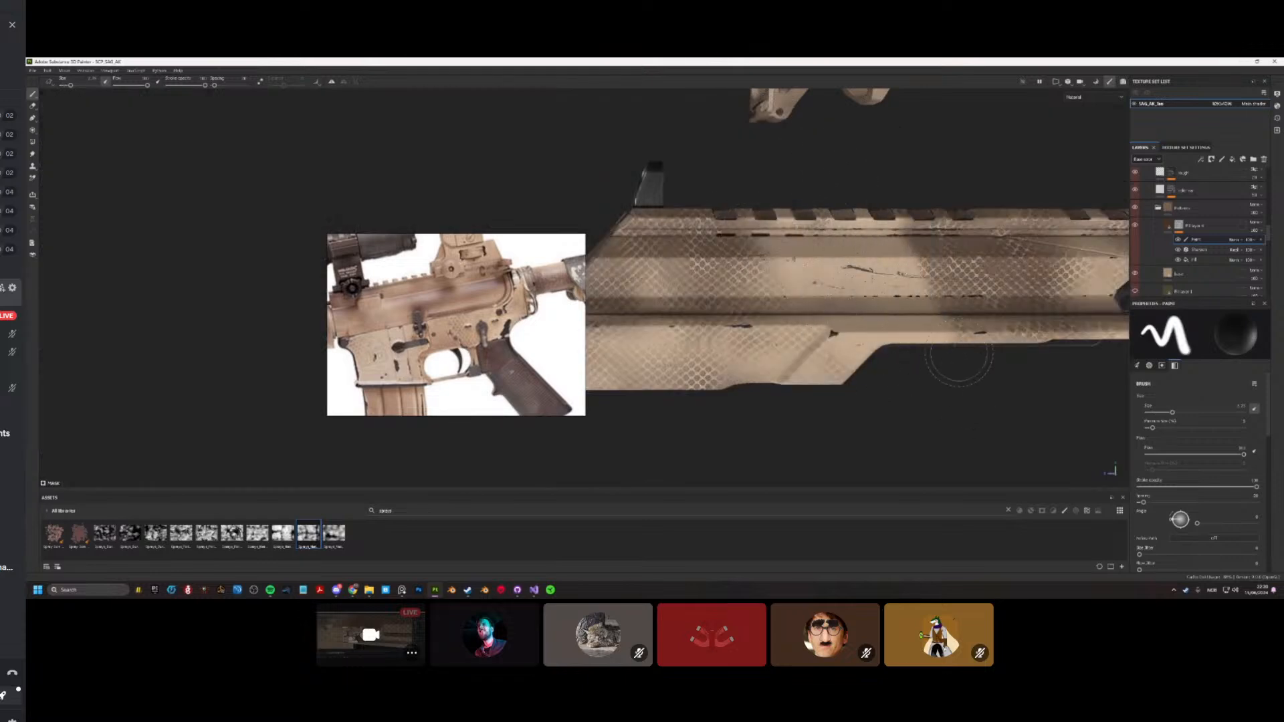
key("e")
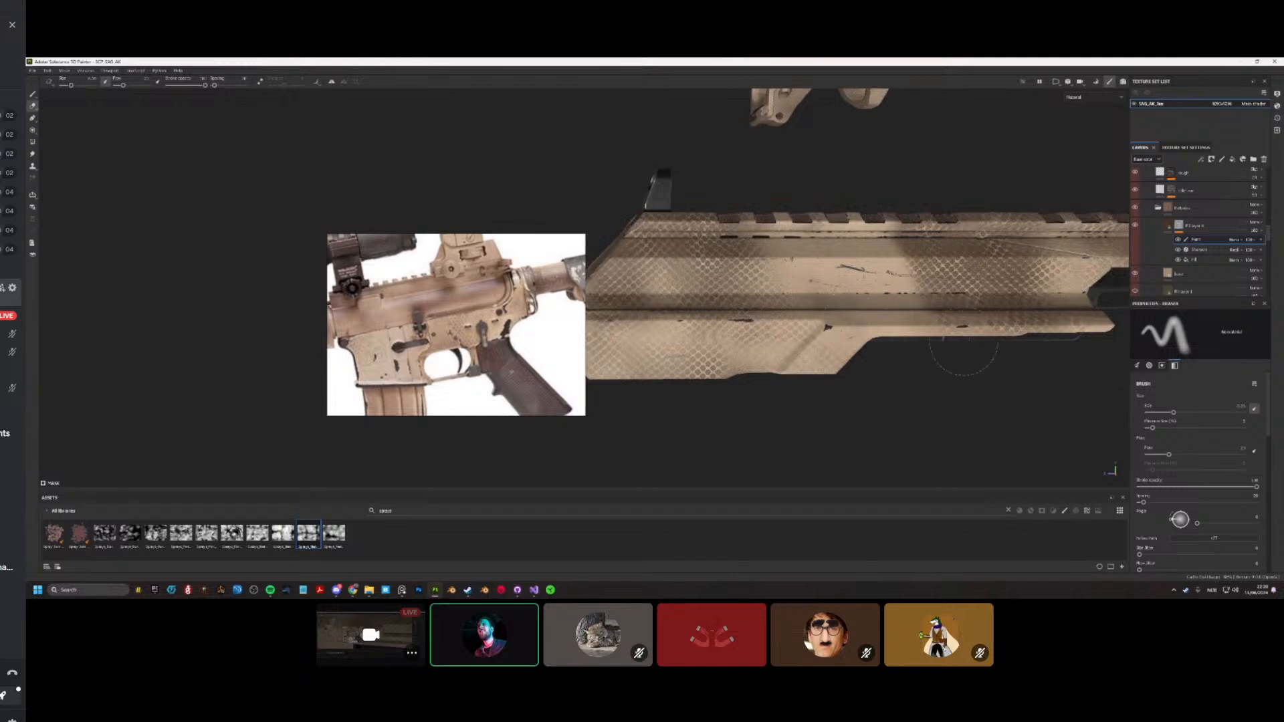
Step: Hide the netting mask's paint effect to compare the pattern's coverage along the receiver and handguard
mouse_move(980, 262)
left_mouse_down("alt")
mouse_move(797, 320)
mouse_move(789, 301)
mouse_move(852, 278)
mouse_move(793, 301)
mouse_move(778, 288)
mouse_move(1082, 268)
left_mouse_up("alt")
scroll(880, 272, "up", 3)
scroll(792, 304, "down", 4)
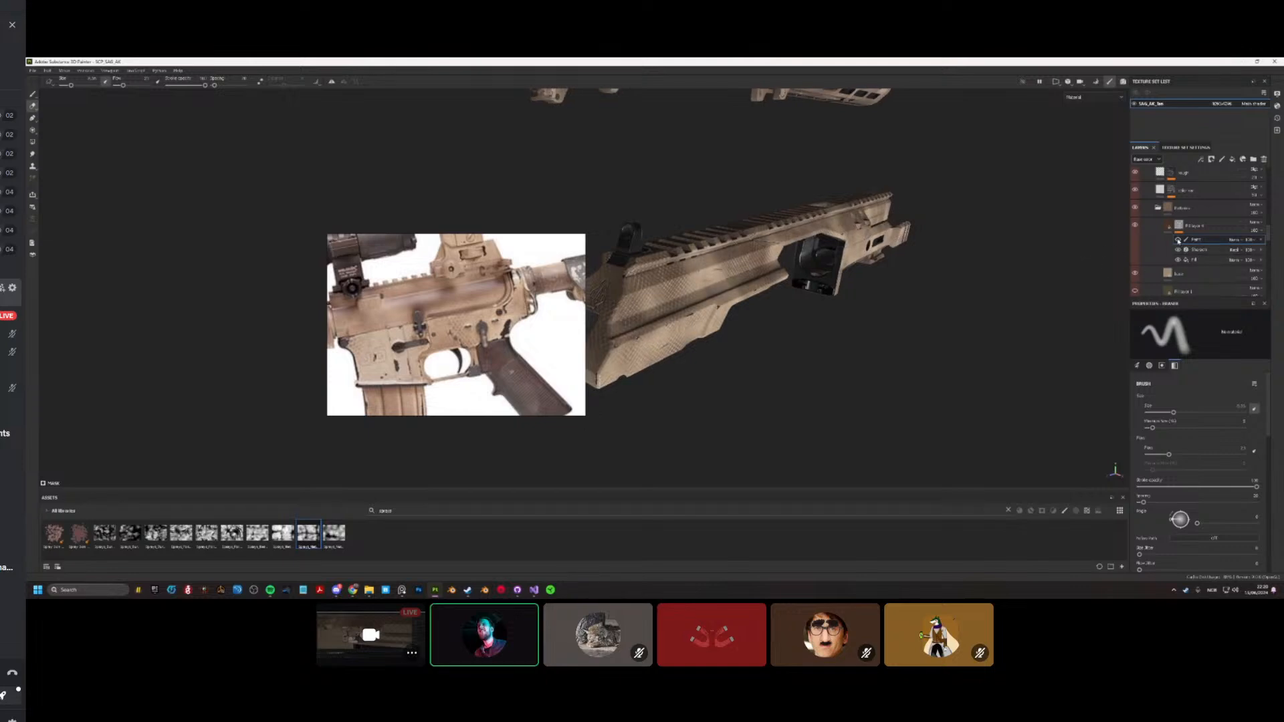
left_click_drag(870, 275, 770, 256, "alt")
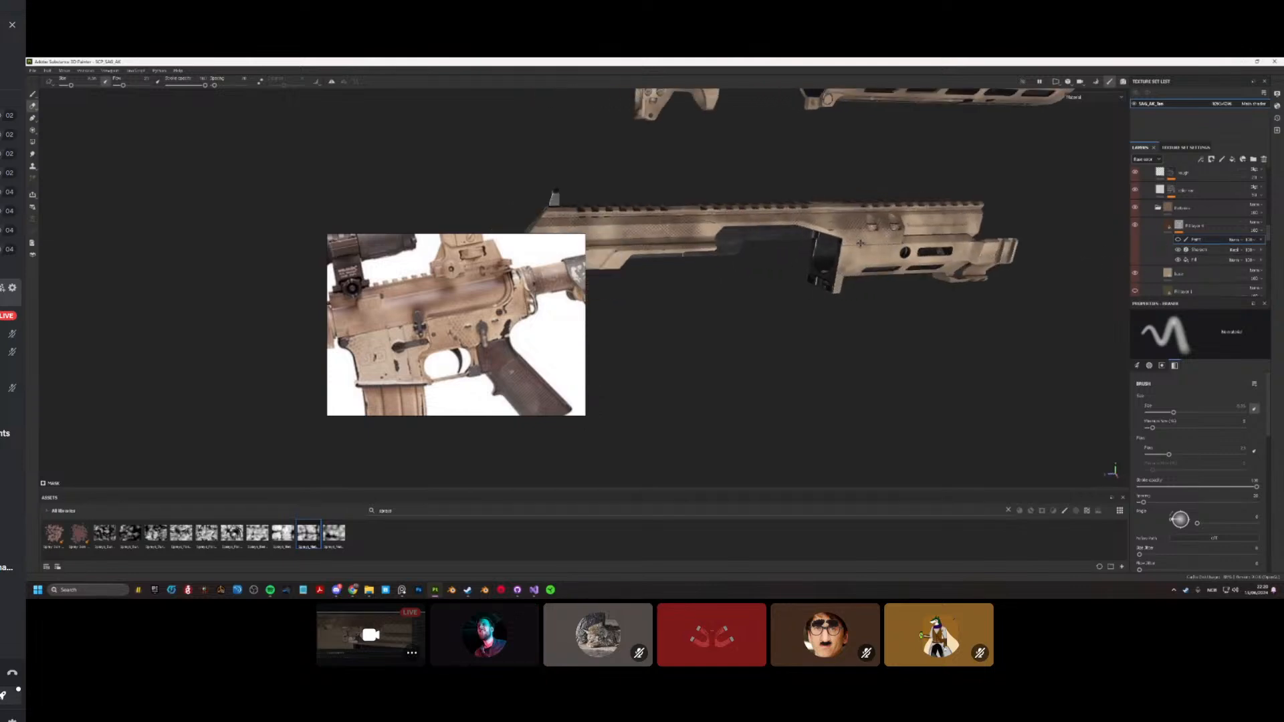
scroll(770, 256, "up", 4)
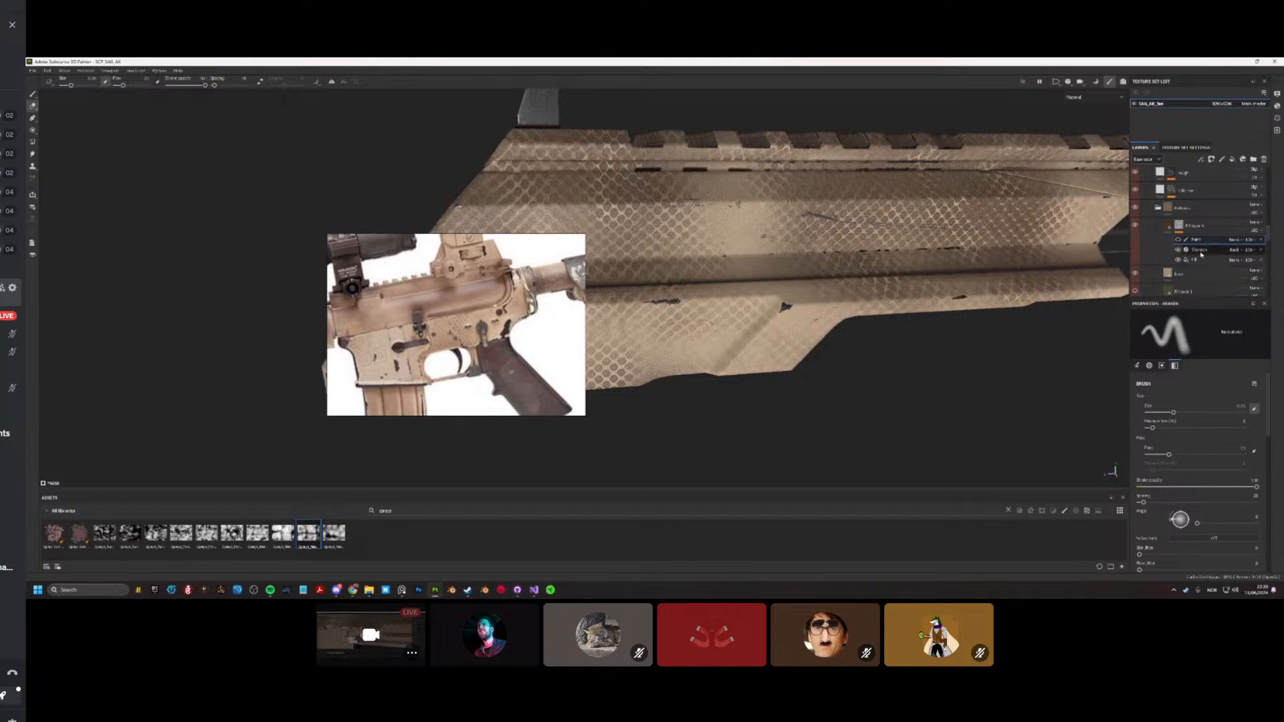
Step: Replace the netting pattern in the layer mask's fill with a foliage spray stencil and check its coverage on both sides of the rifle
left_click(1199, 260)
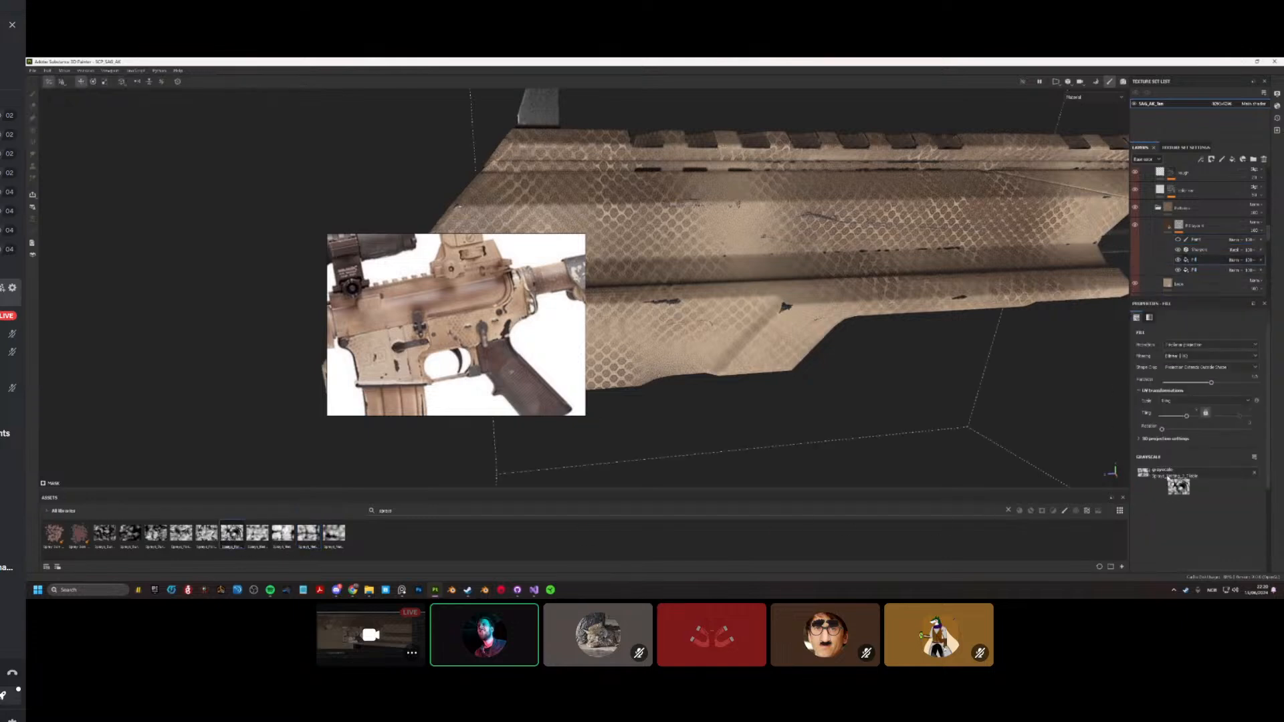
scroll(806, 344, "down", 5)
mouse_move(812, 359)
left_mouse_down("alt")
mouse_move(669, 347)
mouse_move(945, 366)
left_mouse_up("alt")
scroll(668, 346, "up", 2)
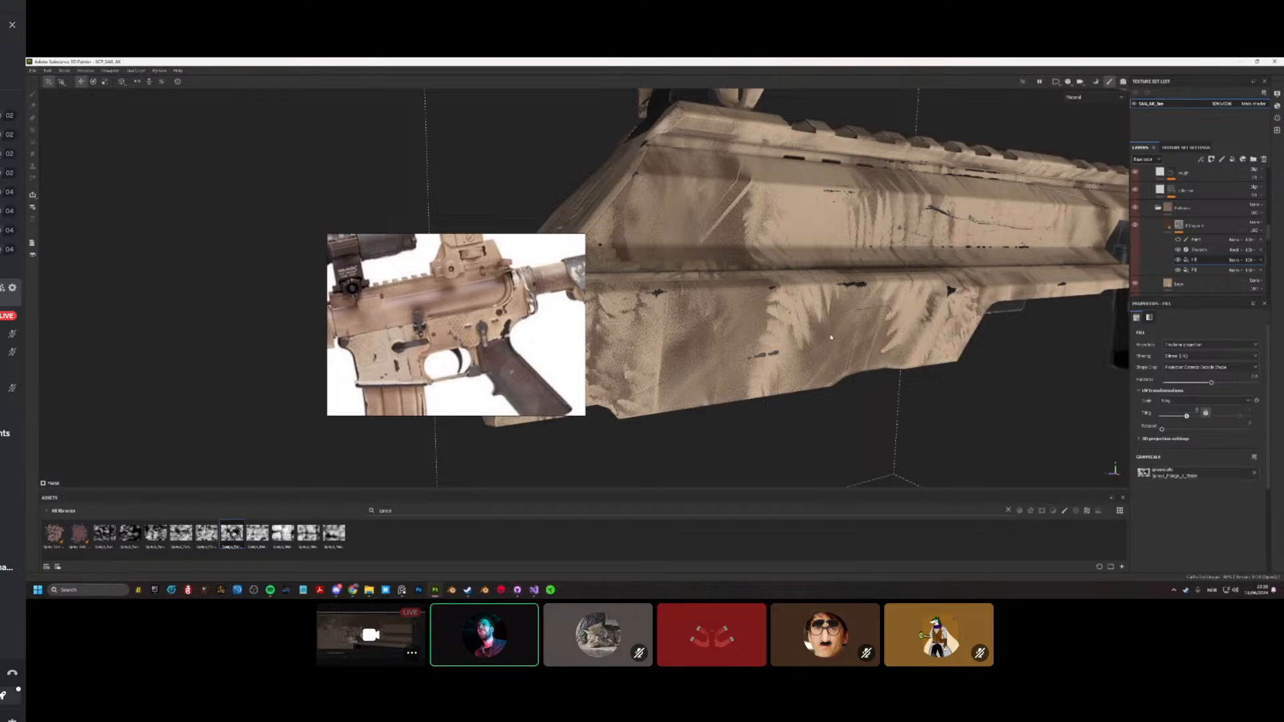
scroll(831, 337, "down", 5)
left_click_drag(831, 337, 558, 321, "alt")
scroll(776, 334, "down", 4)
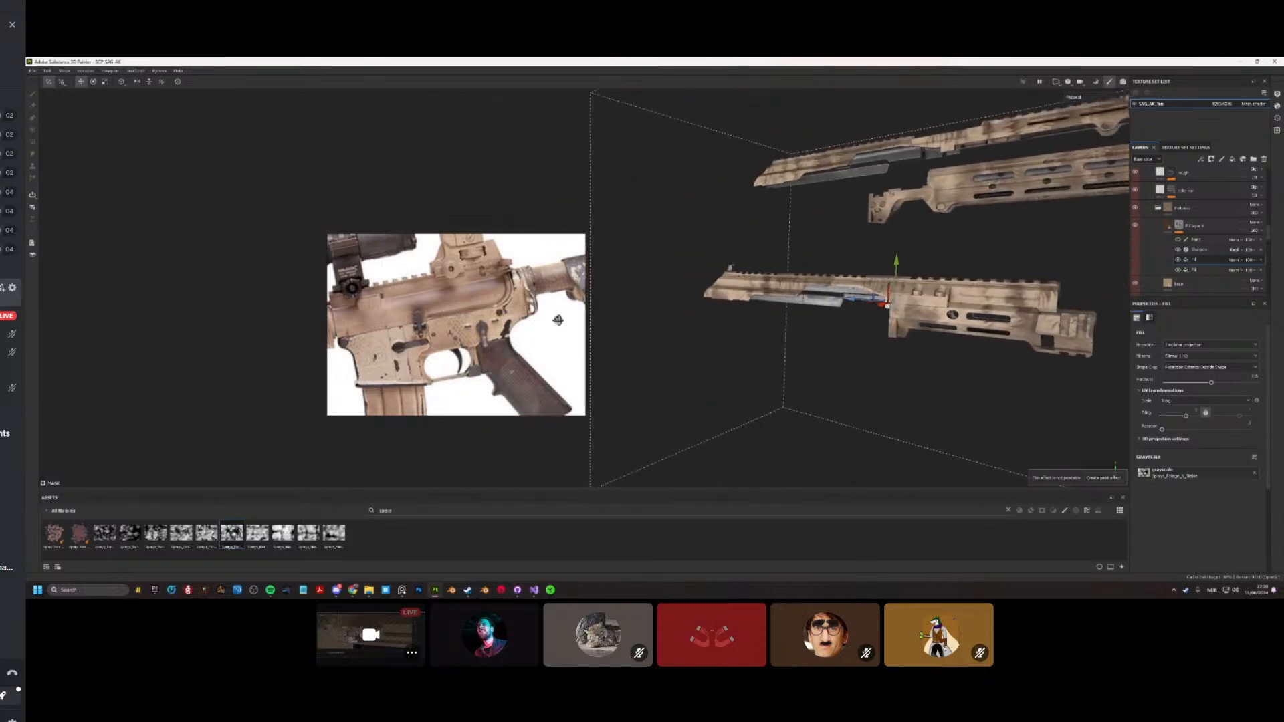
middle_click_drag(943, 307, 871, 286, "alt")
scroll(871, 285, "up", 5)
left_click_drag(871, 285, 1035, 280, "alt")
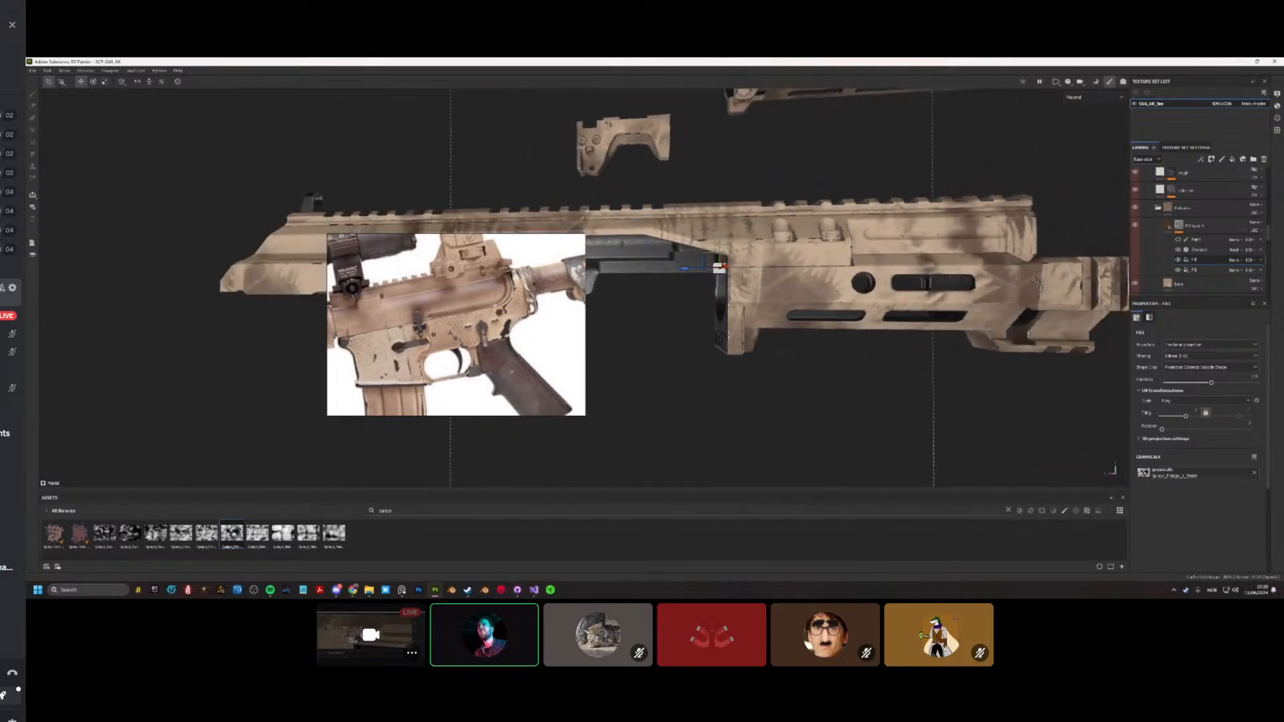
scroll(782, 286, "up", 4)
Step: Duplicate the foliage-masked fill layer and set the copy's base color to a light peach tan
left_click(1195, 230)
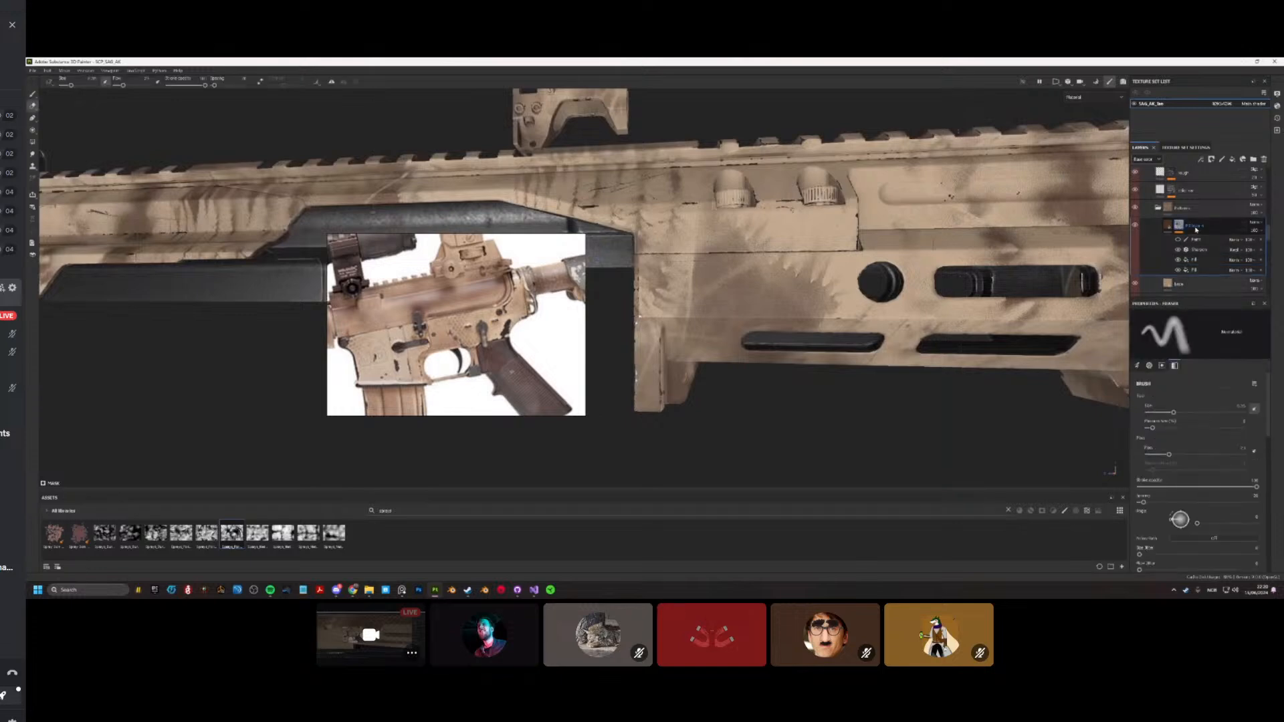
key("ctrl+d")
left_click(1170, 226)
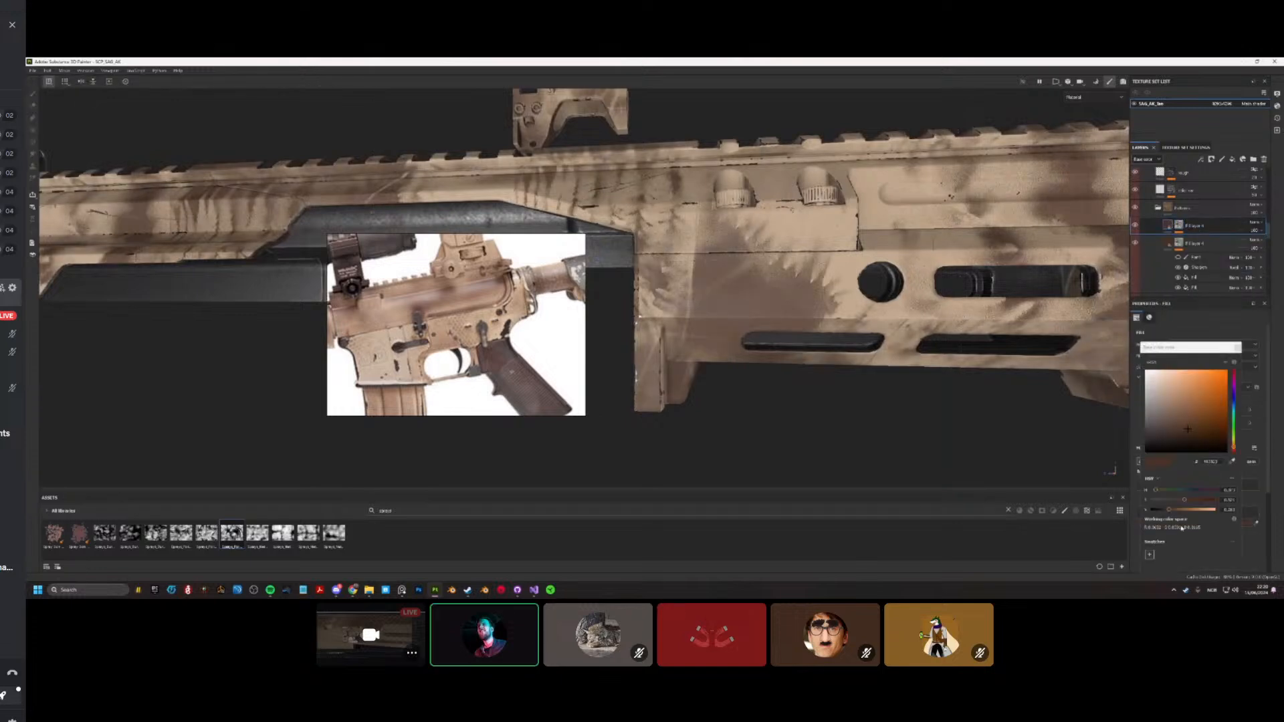
mouse_move(1185, 420)
left_mouse_down()
mouse_move(1162, 366)
mouse_move(1170, 380)
left_mouse_up()
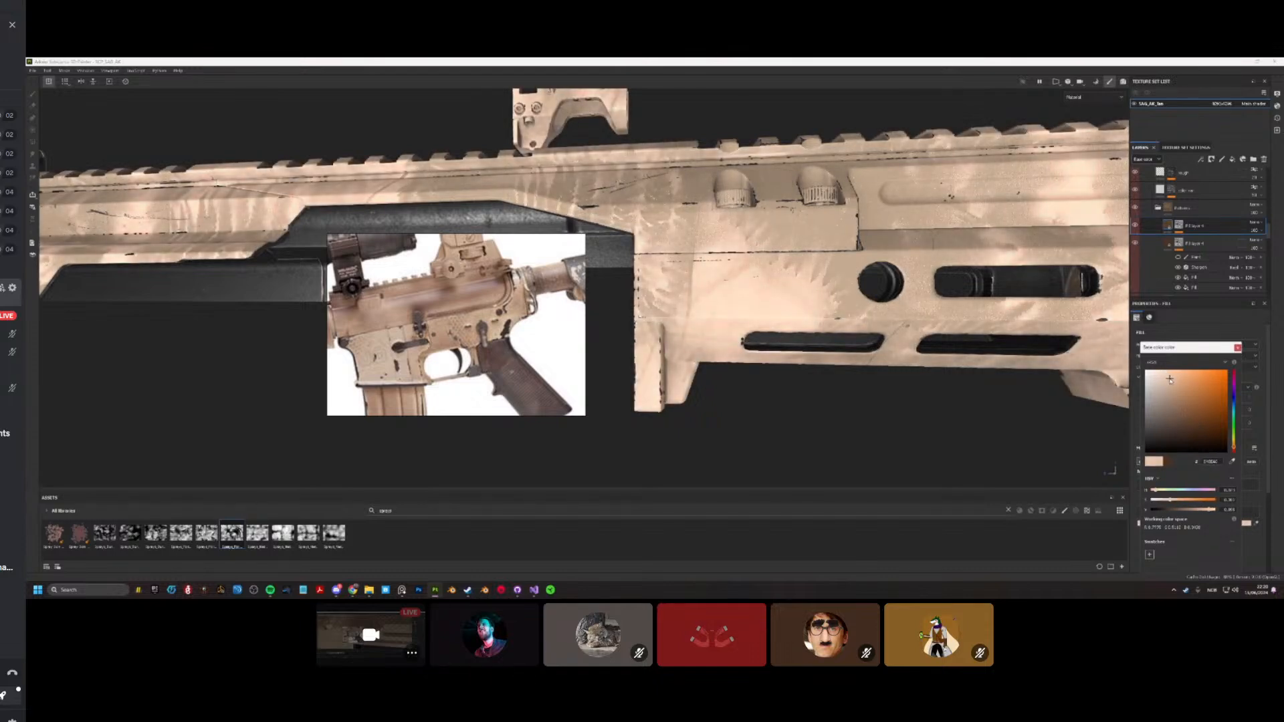
left_click(1236, 346)
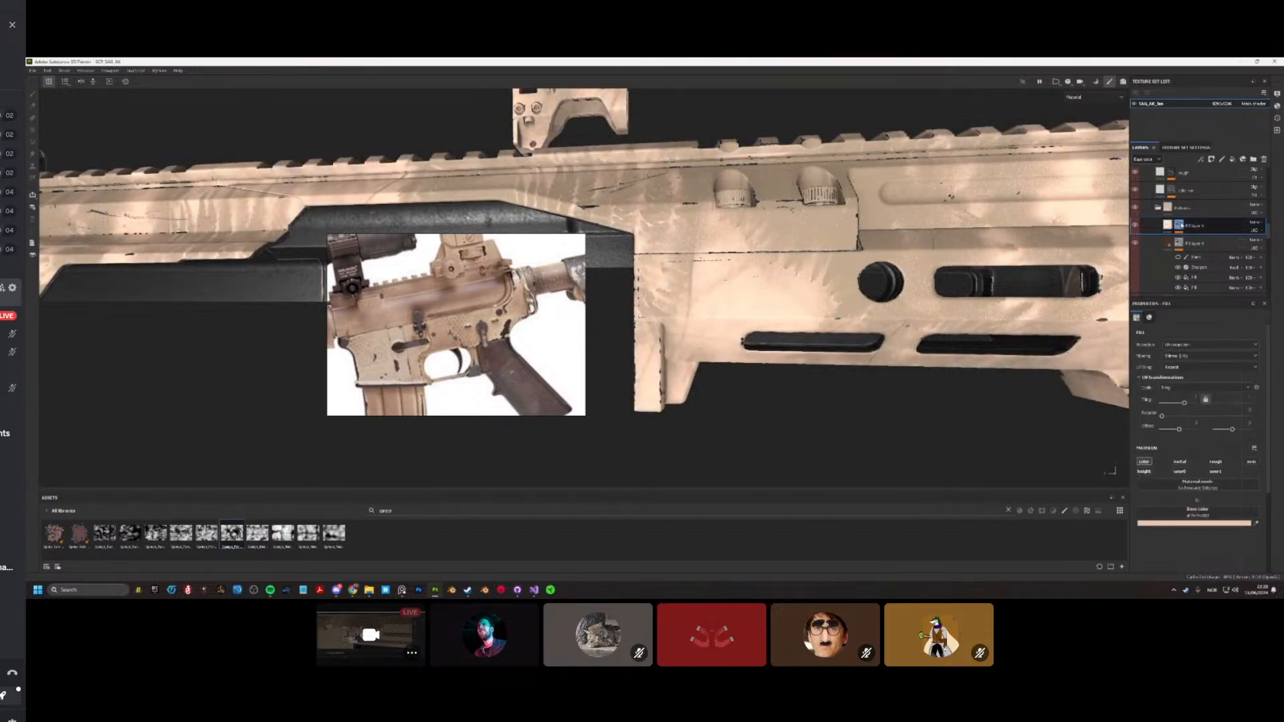
Step: Swap the foliage stencil in the duplicated layer's mask fill for a patchy netting spray stencil and check it on the receiver
key("e")
left_click(1194, 269)
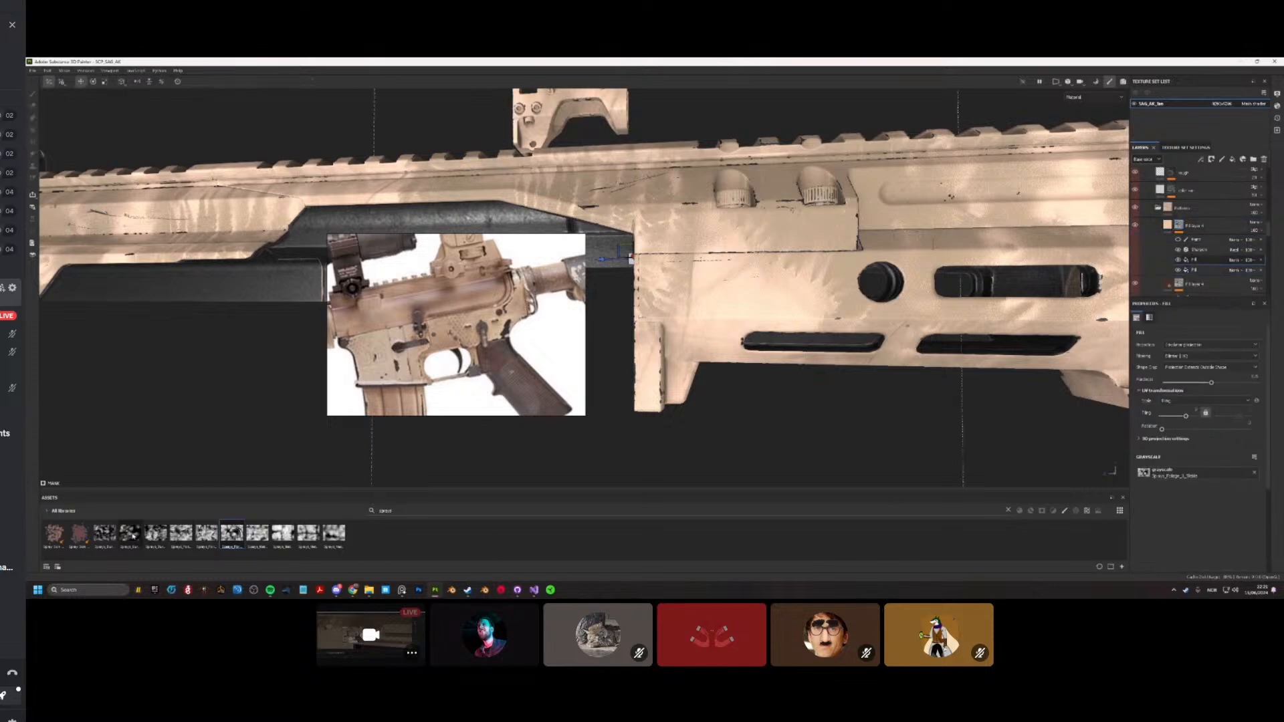
left_click_drag(735, 359, 708, 312, "alt")
right_click_drag(708, 311, 768, 319, "alt")
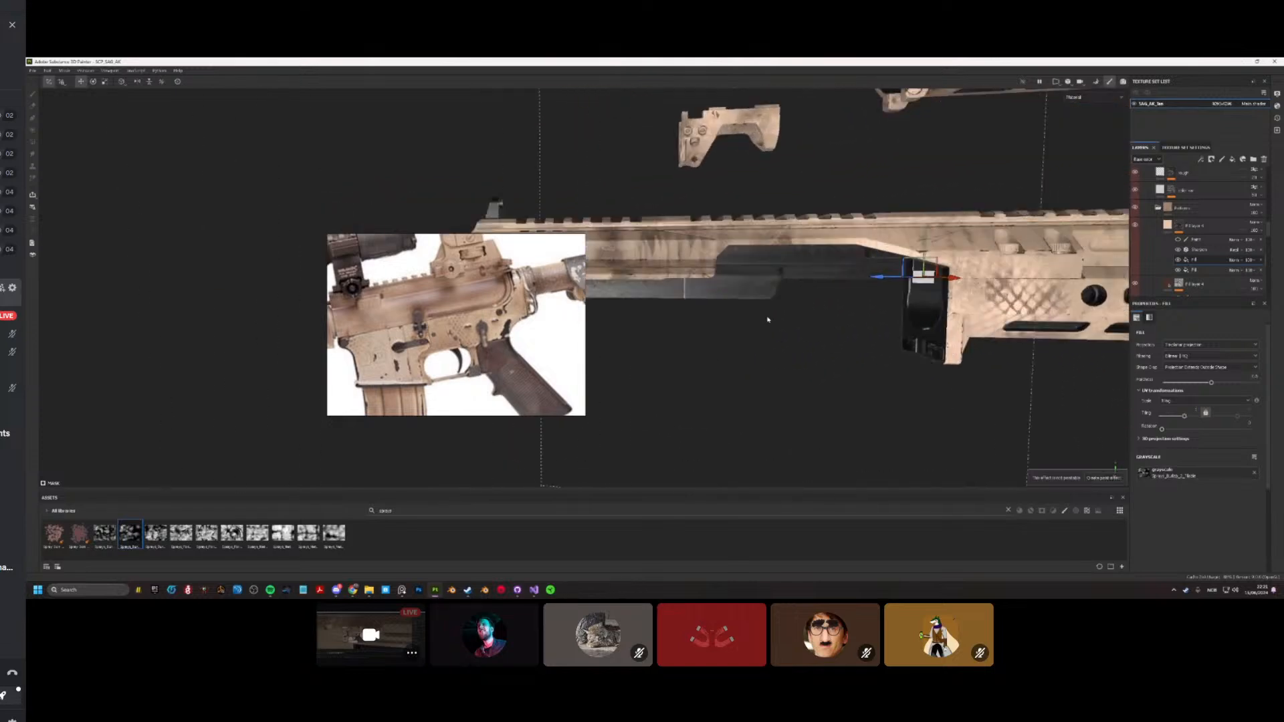
Step: Change the duplicated netting layer's base color to a near-black tone
left_click(1168, 236)
left_click(1164, 523)
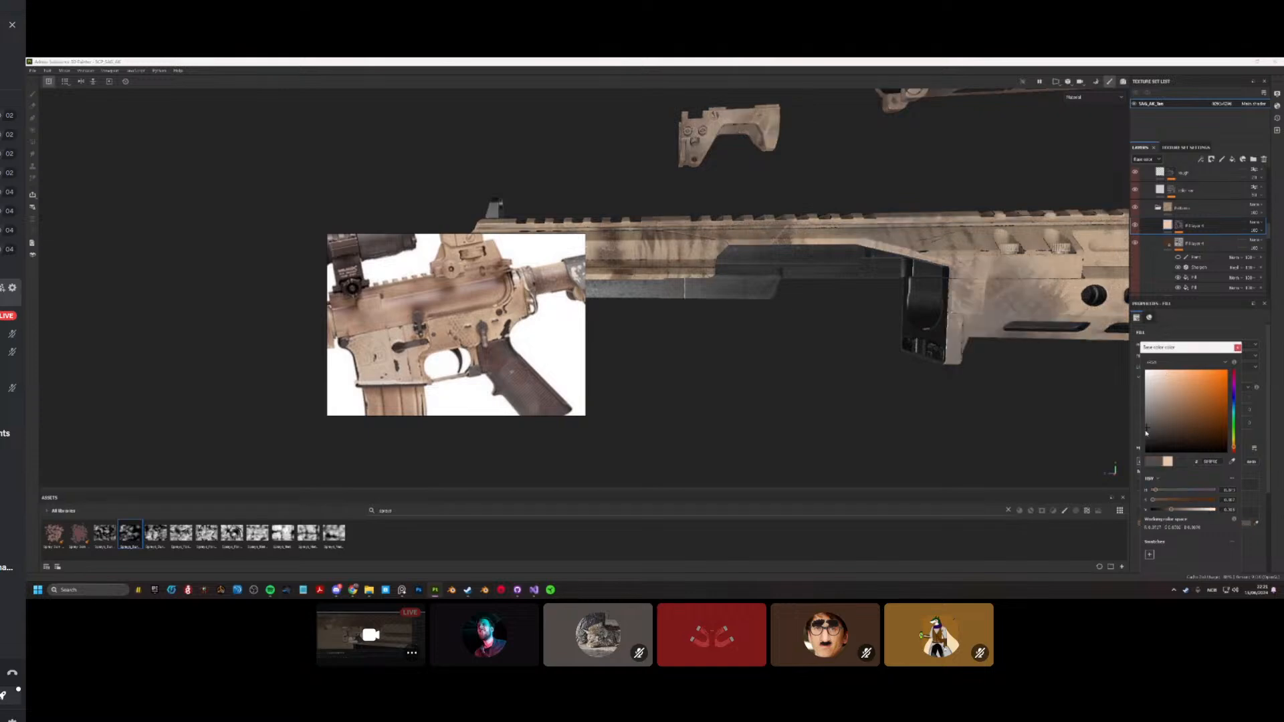
left_click(1237, 348)
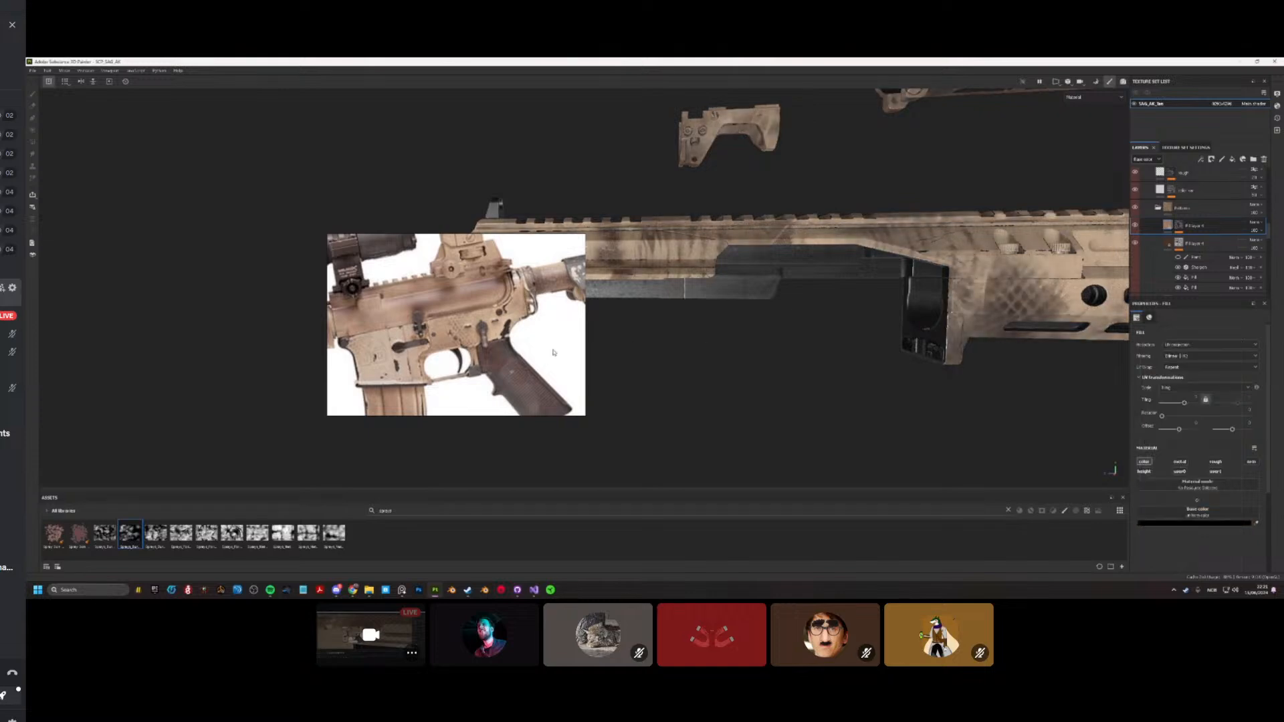
Step: Move the reference board aside temporarily and examine the dark netting patches over the foliage camouflage along the handguards
right_click_drag(522, 334, 62, 342)
left_click_drag(679, 335, 776, 342, "alt")
right_click_drag(776, 342, 515, 363, "alt")
left_click_drag(514, 363, 762, 272, "alt")
right_click_drag(762, 272, 837, 289, "alt")
left_click_drag(838, 289, 861, 288, "alt")
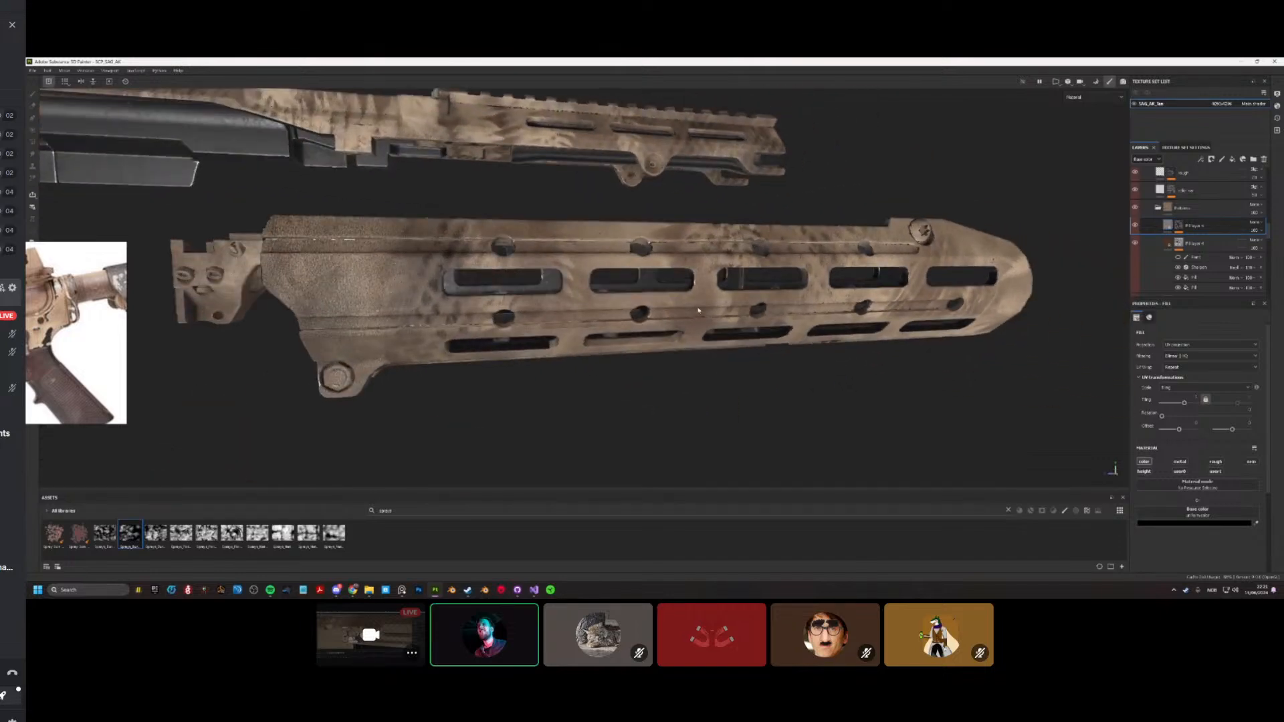
right_click_drag(861, 287, 530, 324, "alt")
left_click_drag(531, 323, 489, 333, "alt")
right_click_drag(74, 335, 521, 330)
Step: Browse the reference board for spray-painted rifles and compare their netting marks with the handguard's pattern
scroll(494, 349, "down", 3)
scroll(444, 377, "up", 5)
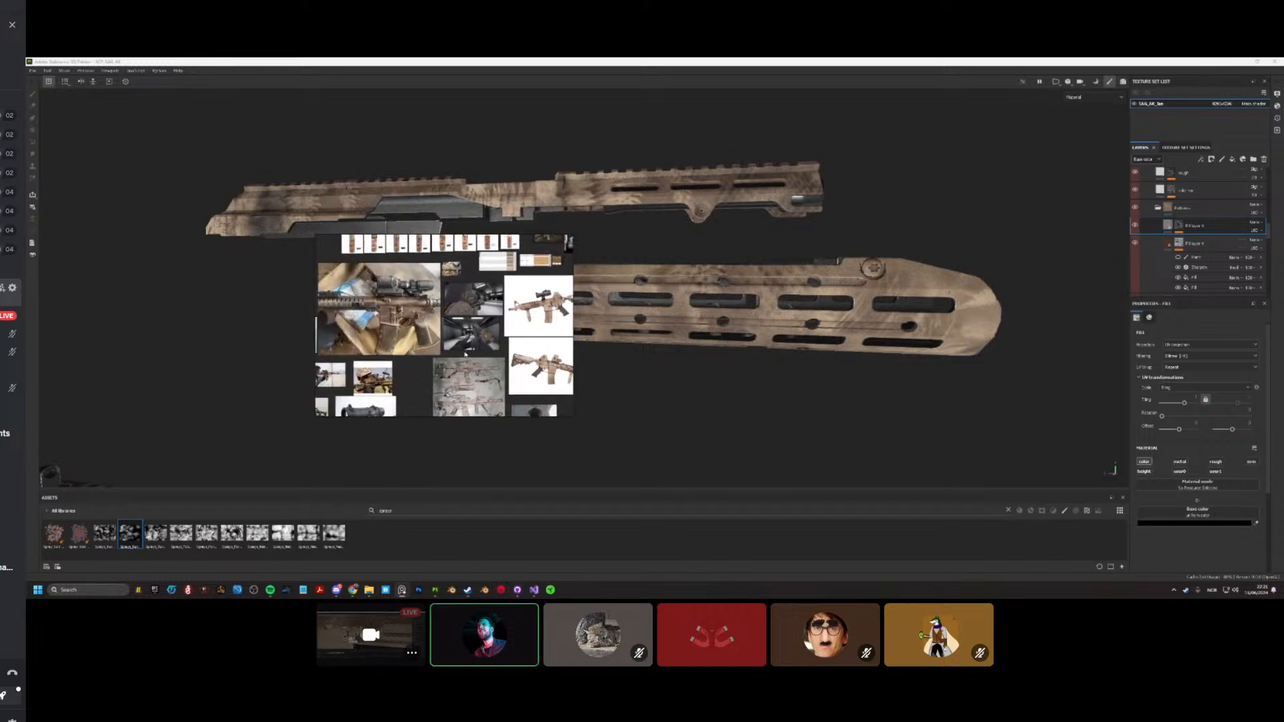
middle_click_drag(836, 304, 1011, 337, "alt")
scroll(438, 329, "up", 4)
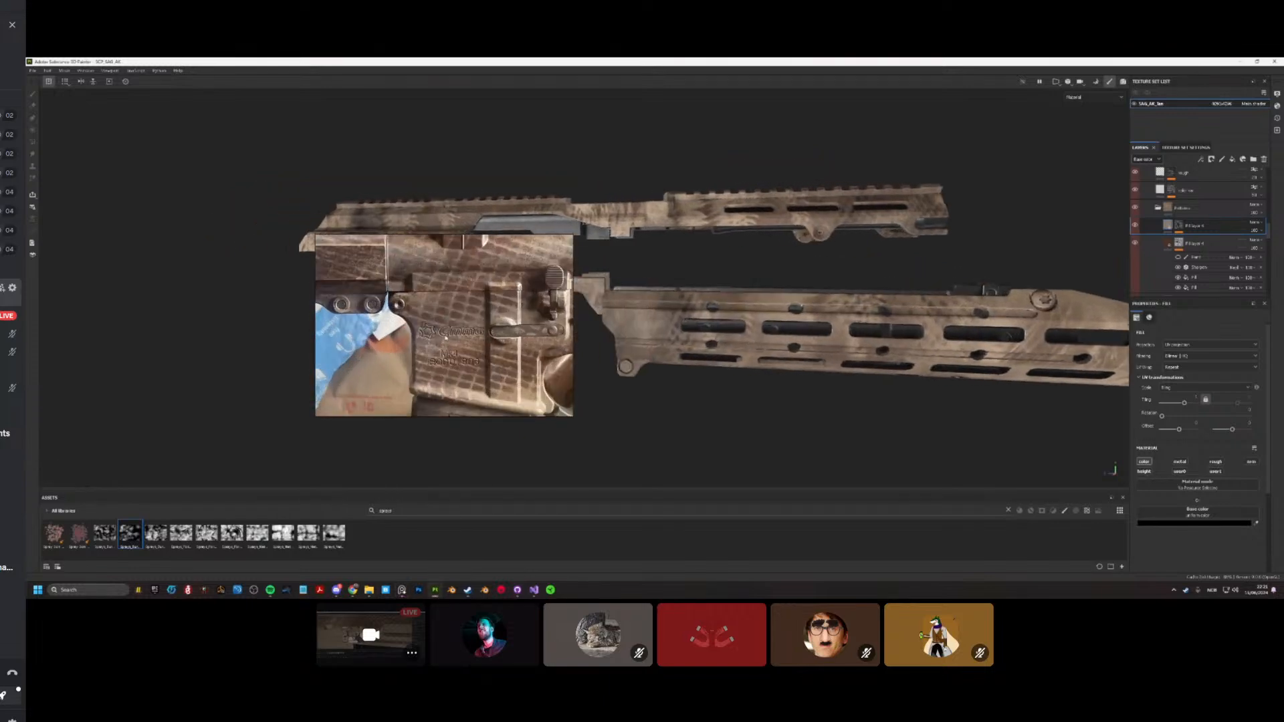
middle_click_drag(679, 378, 788, 353, "alt")
scroll(788, 353, "up", 6)
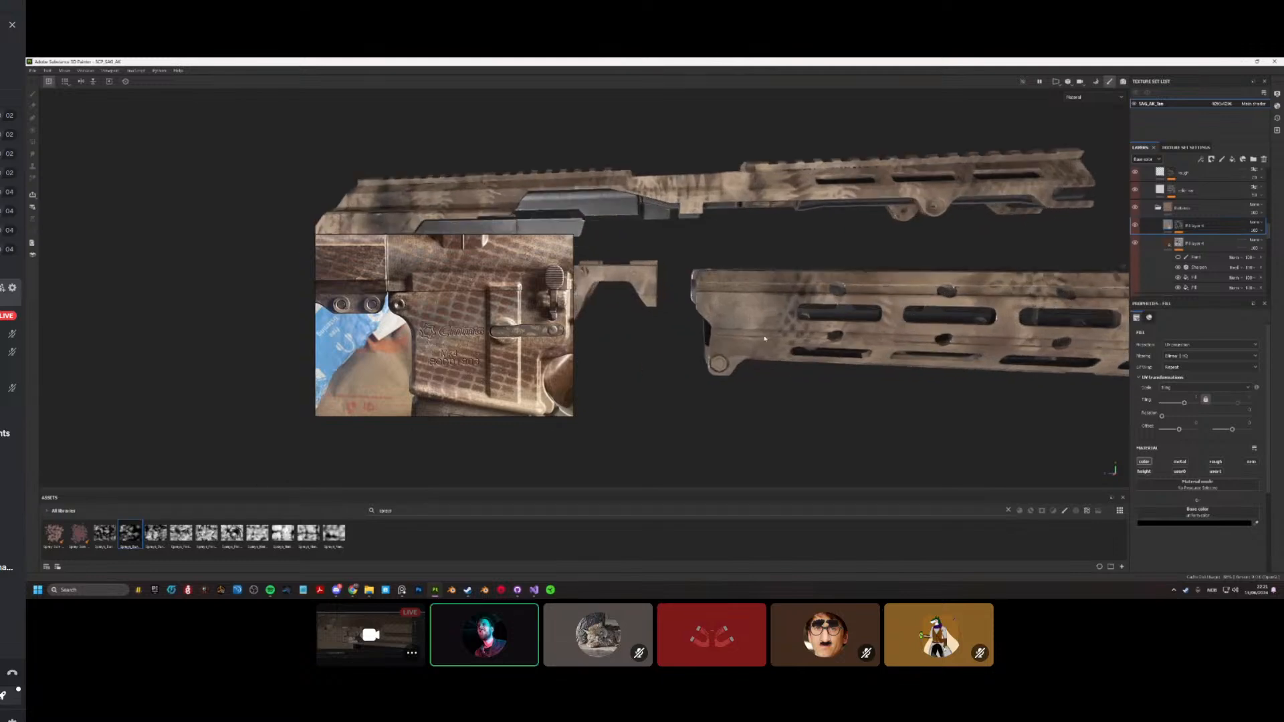
scroll(436, 369, "down", 6)
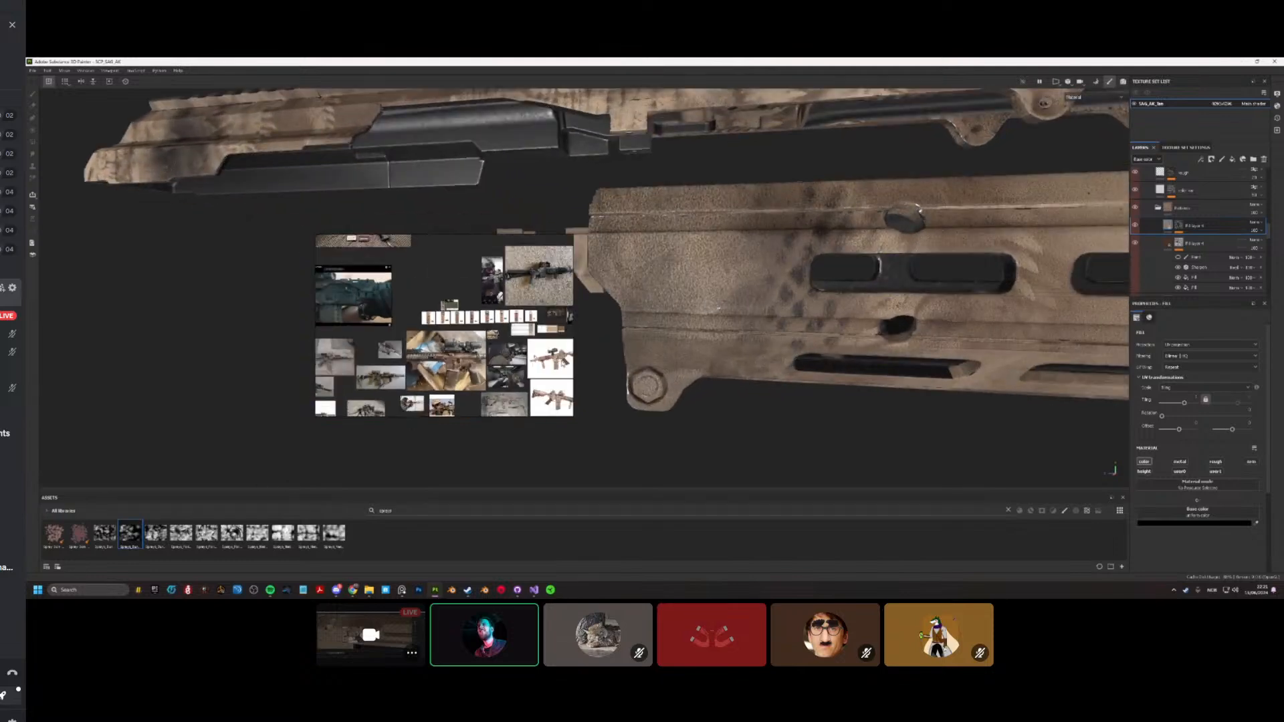
scroll(441, 334, "down", 8)
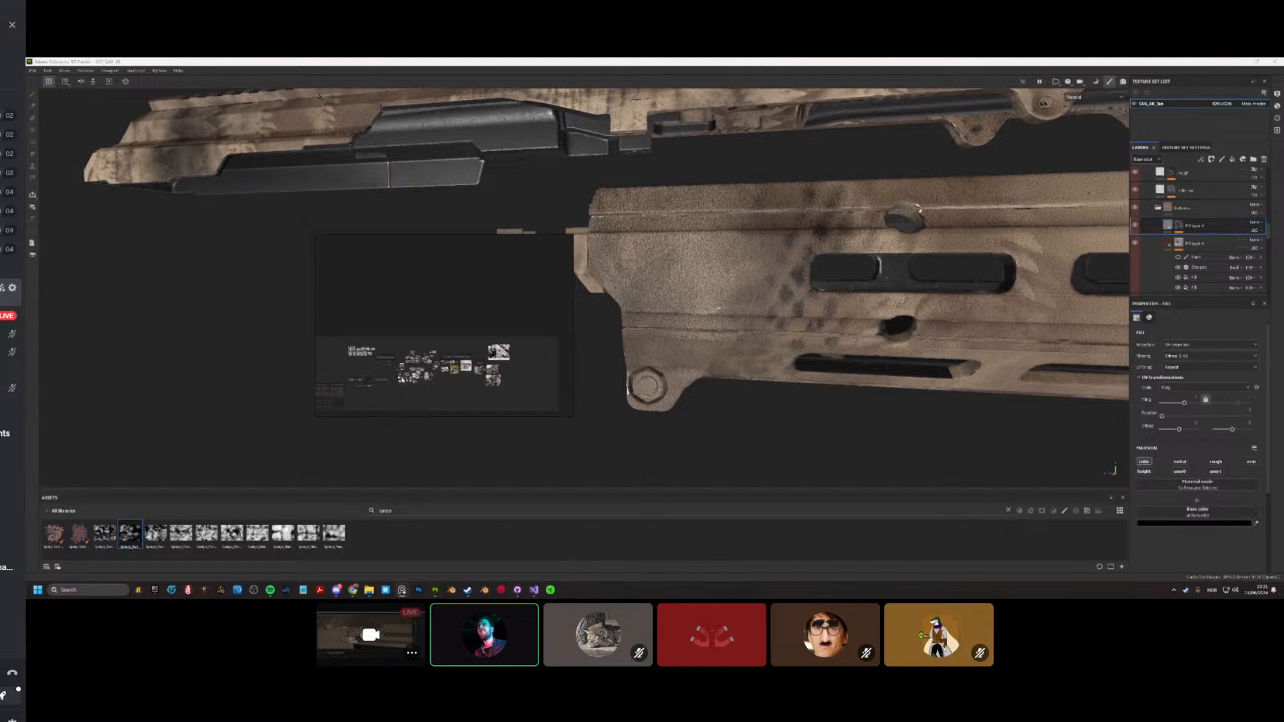
scroll(365, 332, "up", 8)
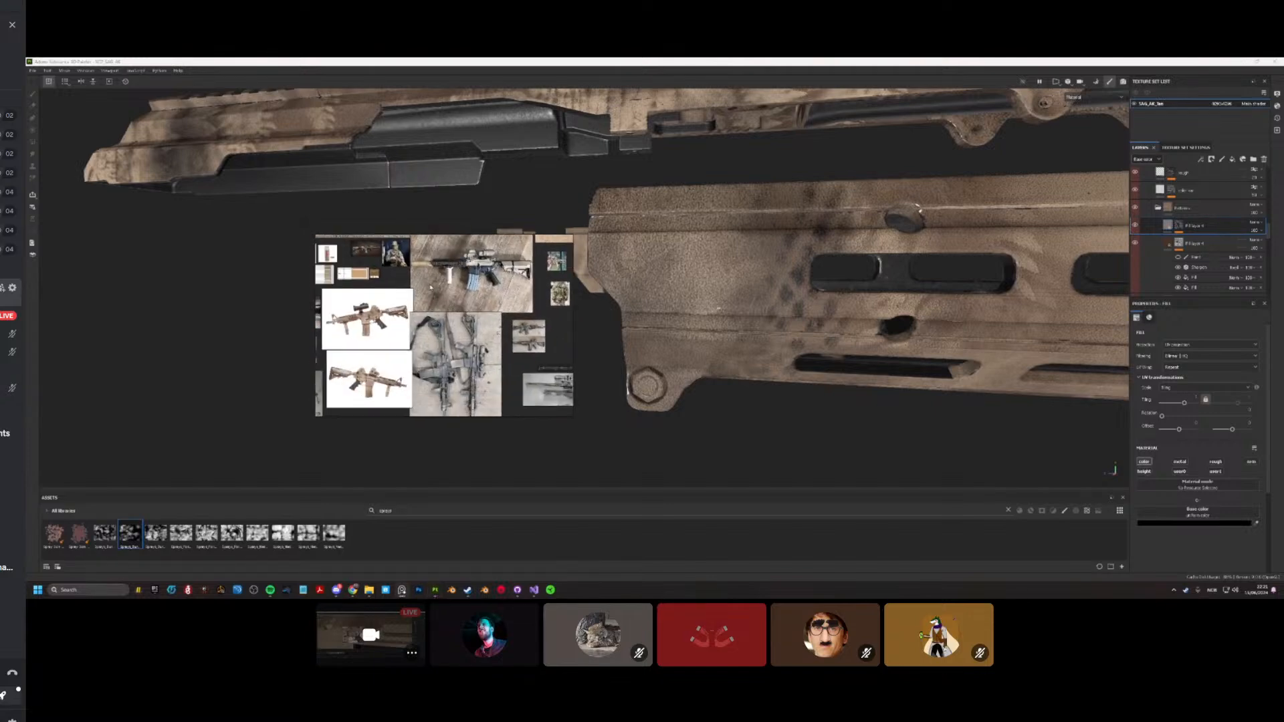
scroll(365, 332, "up", 8)
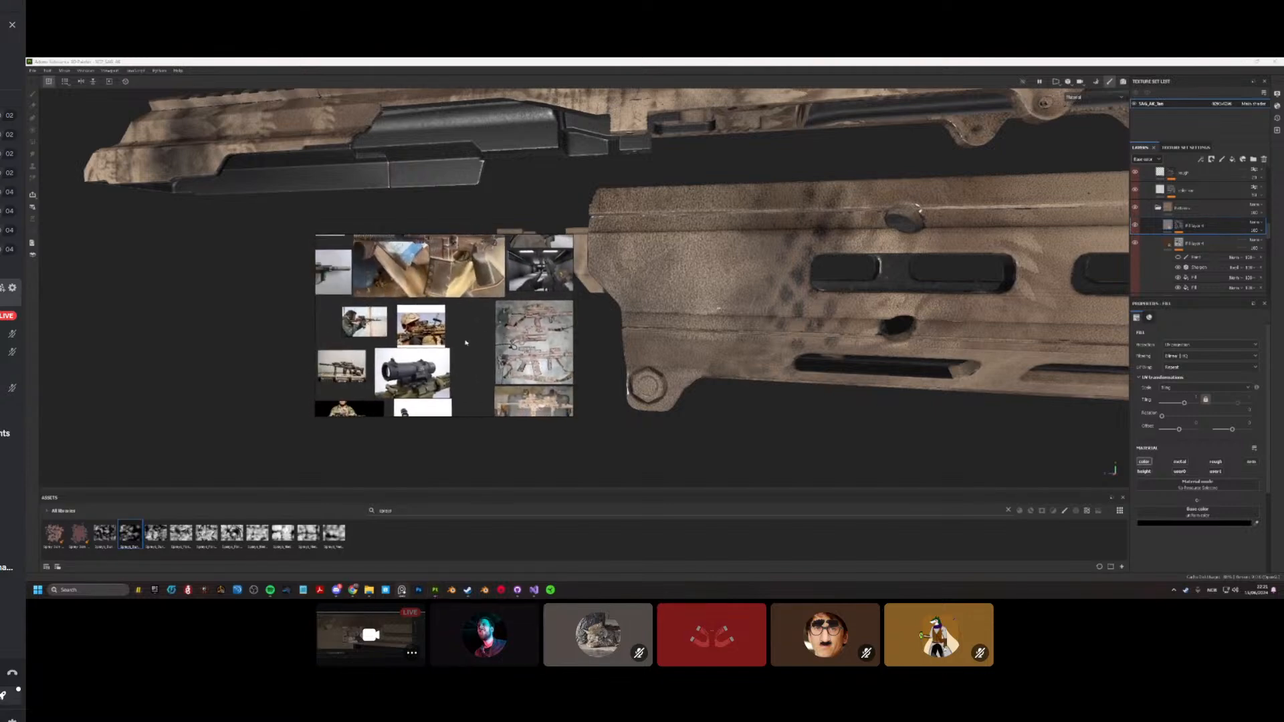
scroll(415, 401, "up", 6)
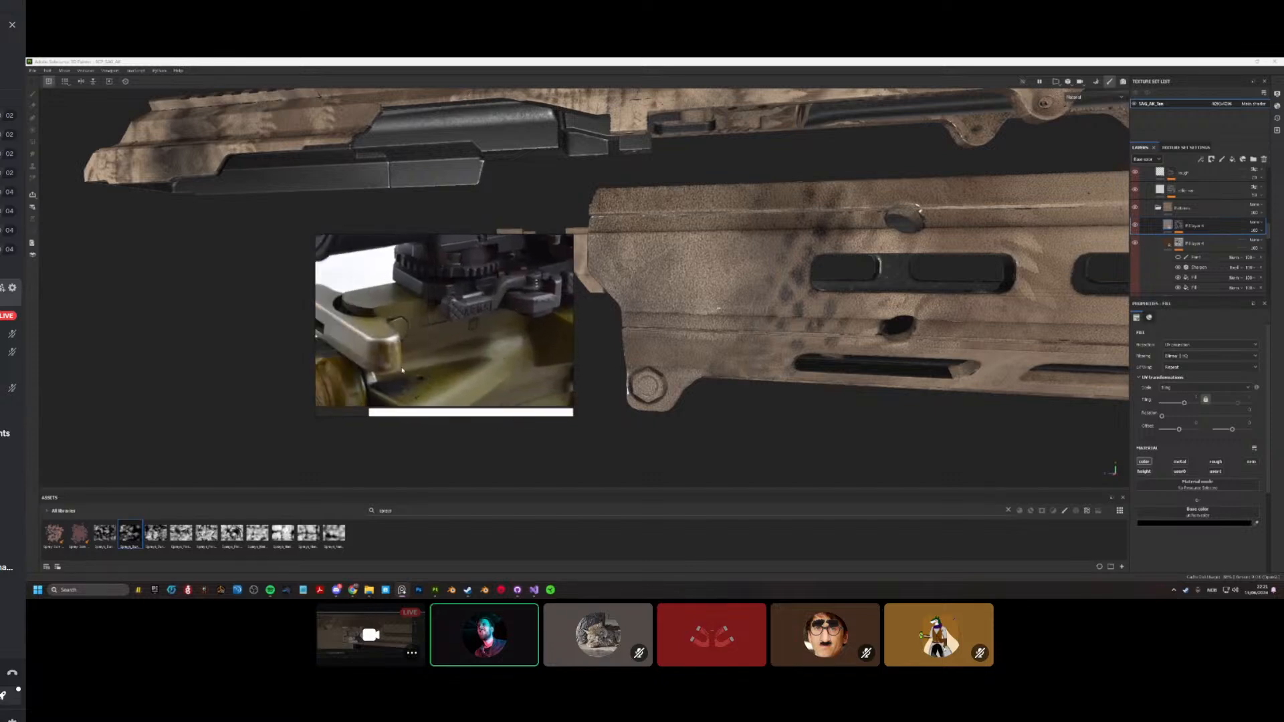
scroll(402, 370, "down", 10)
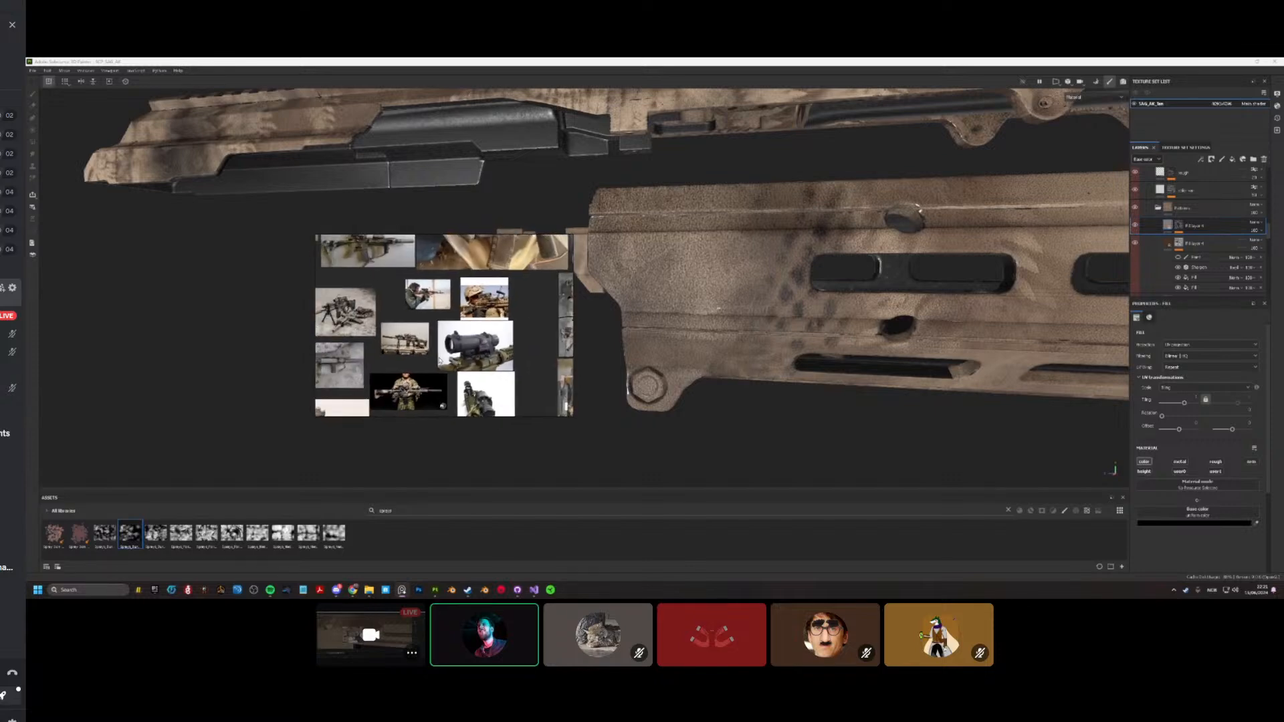
scroll(466, 363, "up", 8)
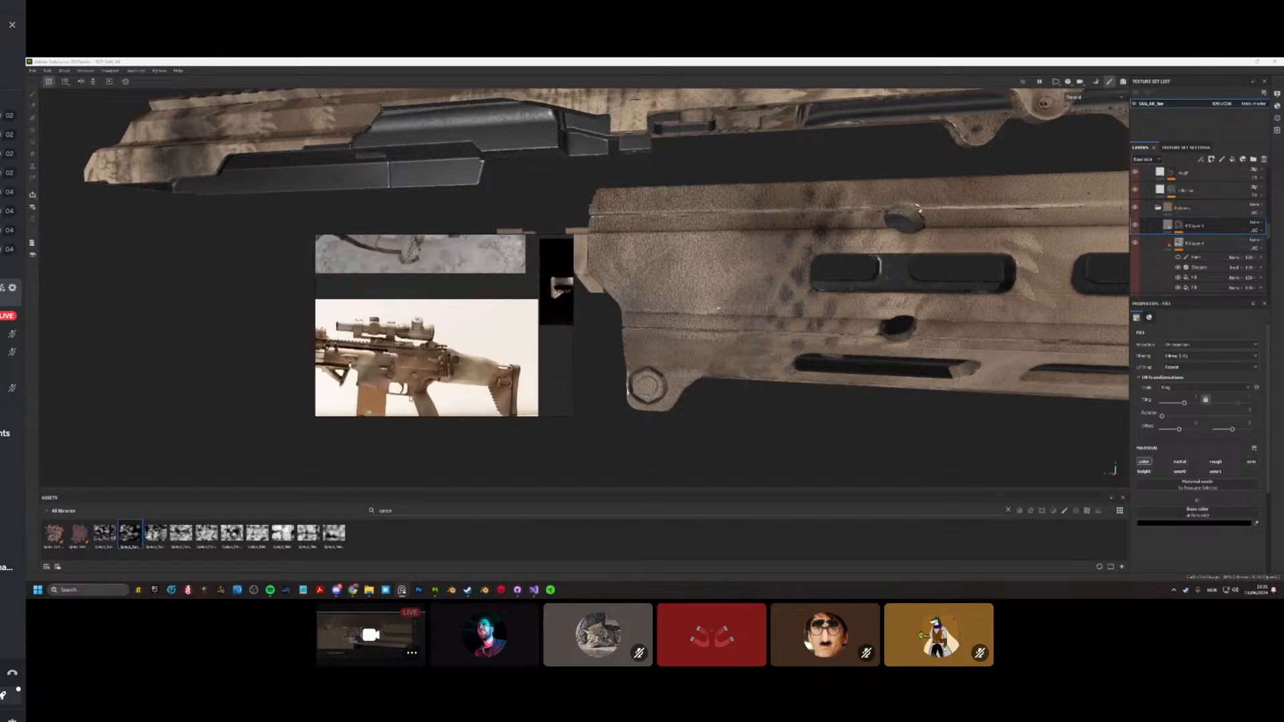
scroll(466, 363, "up", 3)
scroll(751, 333, "down", 6)
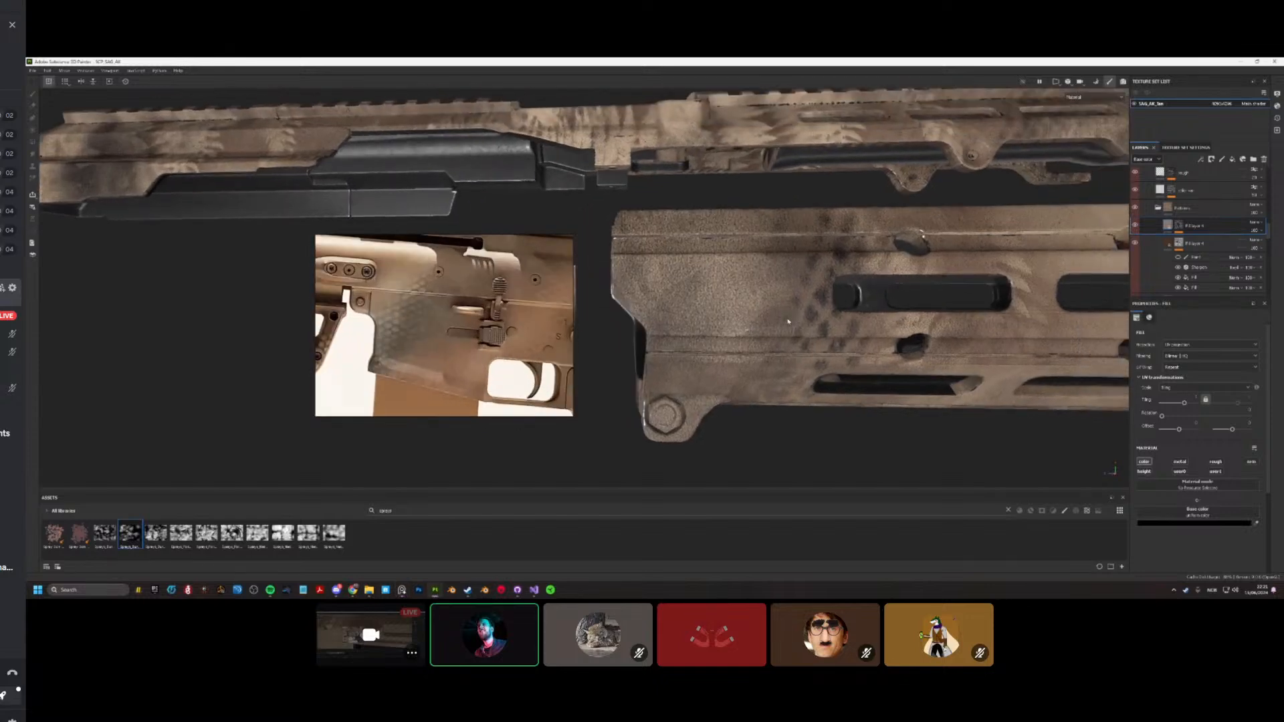
Step: Examine the dark netting and foliage patterns from the stock end to the handguard against the tan rifle reference photo
mouse_move(750, 333)
left_mouse_down("alt")
mouse_move(671, 359)
mouse_move(661, 392)
mouse_move(726, 299)
mouse_move(692, 306)
mouse_move(677, 287)
mouse_move(627, 290)
left_mouse_up("alt")
scroll(738, 301, "up", 3)
scroll(711, 298, "up", 3)
scroll(677, 287, "up", 3)
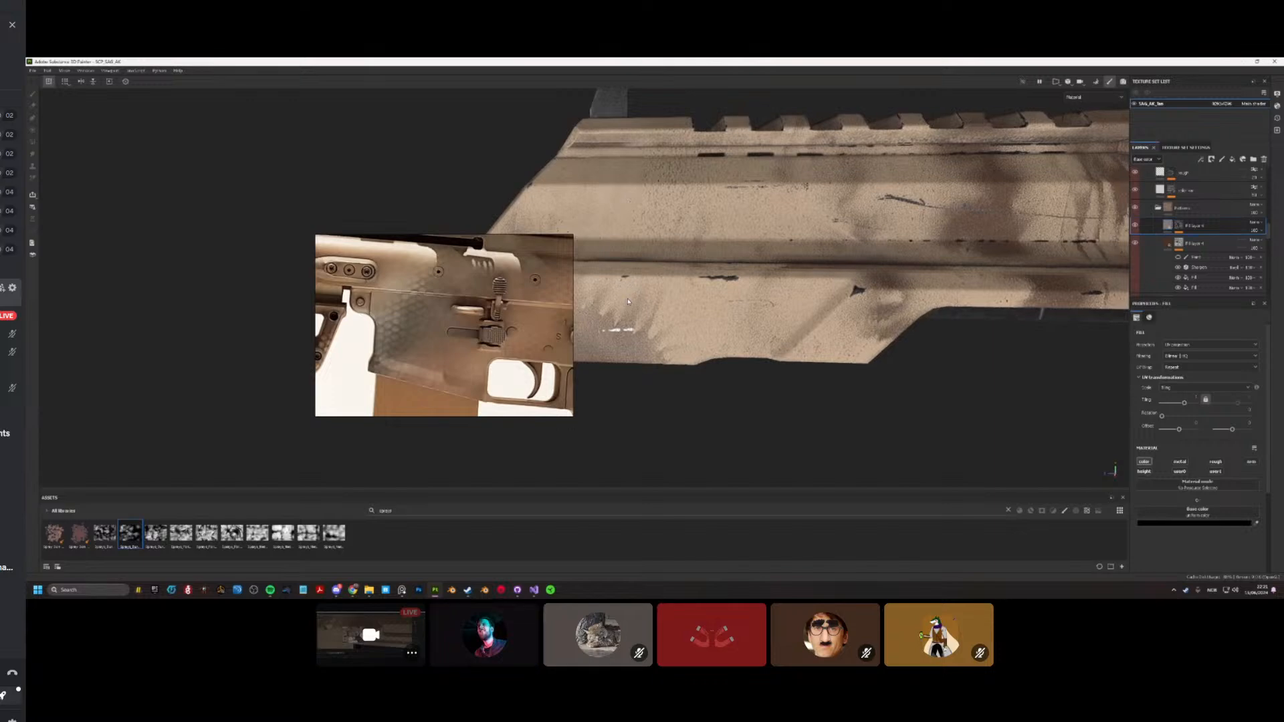
scroll(643, 295, "down", 5)
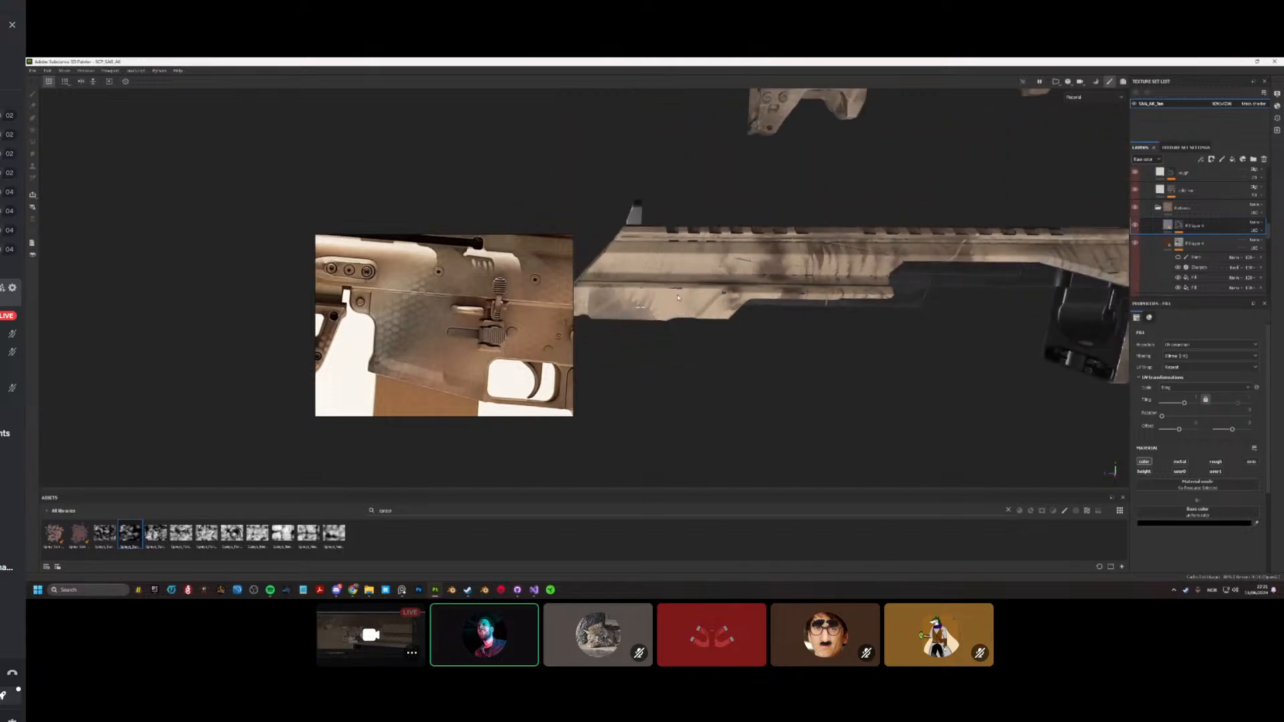
scroll(678, 297, "up", 2)
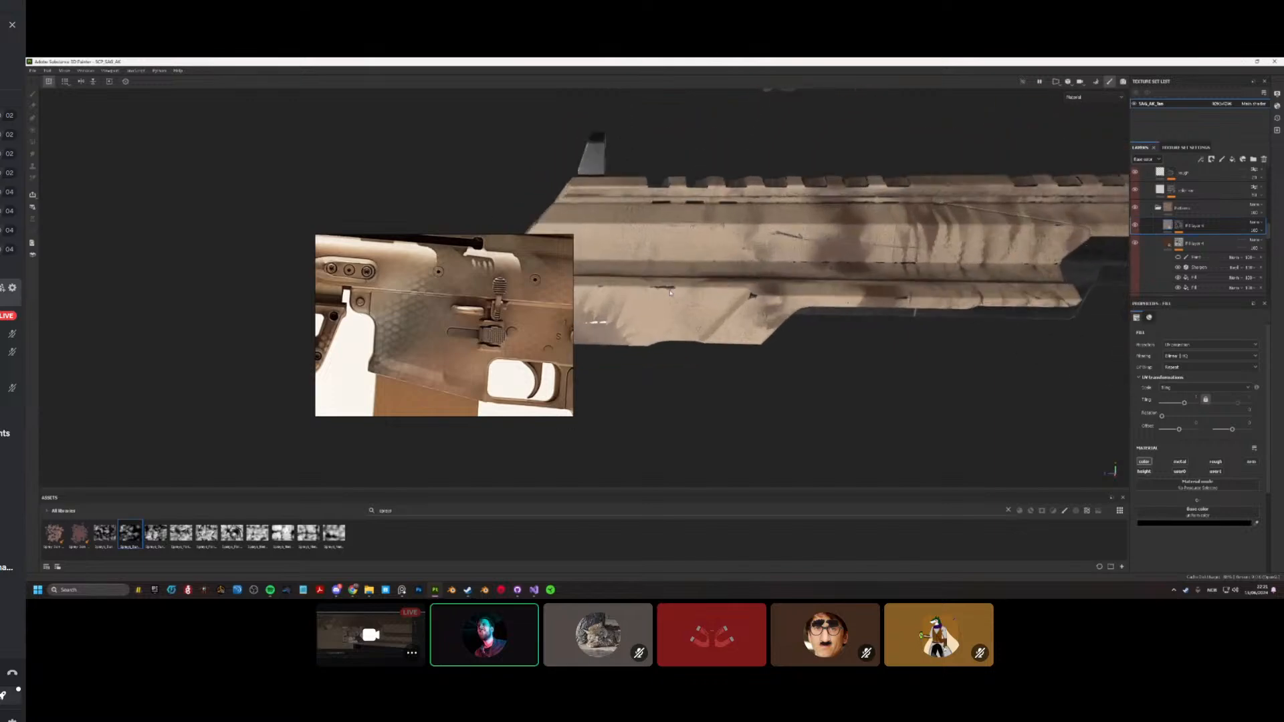
scroll(712, 298, "up", 3)
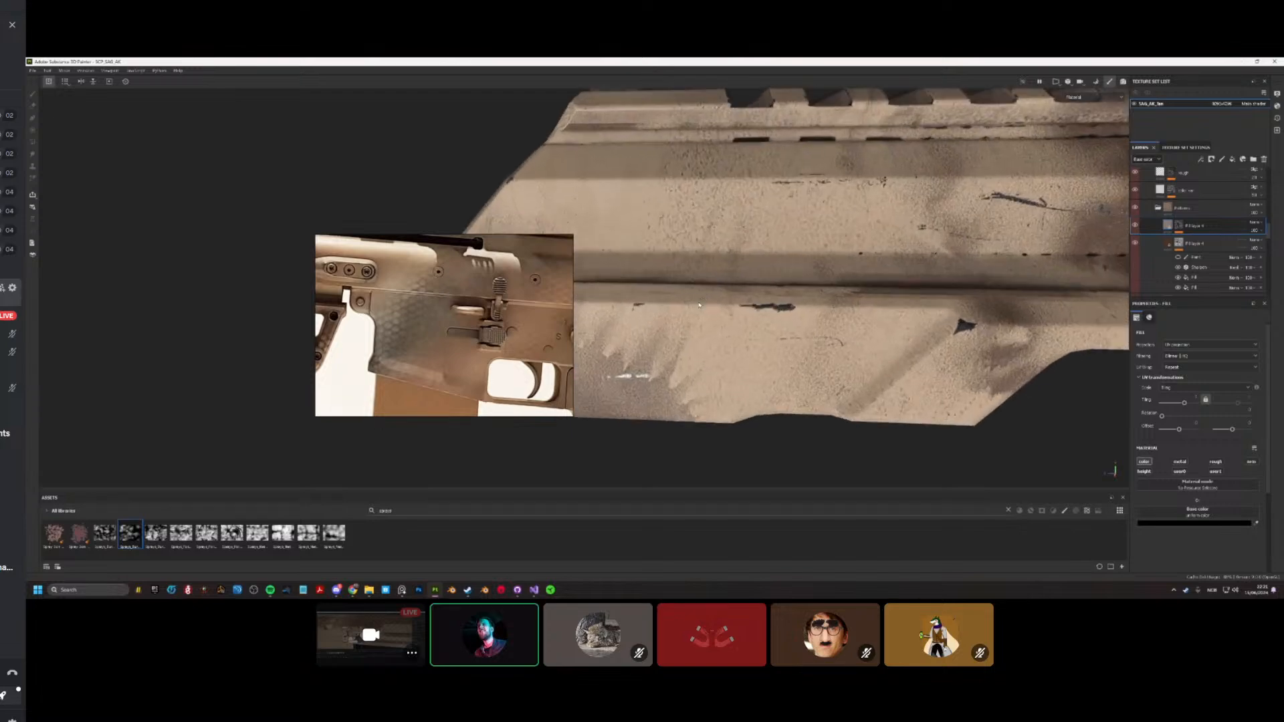
scroll(700, 310, "down", 2)
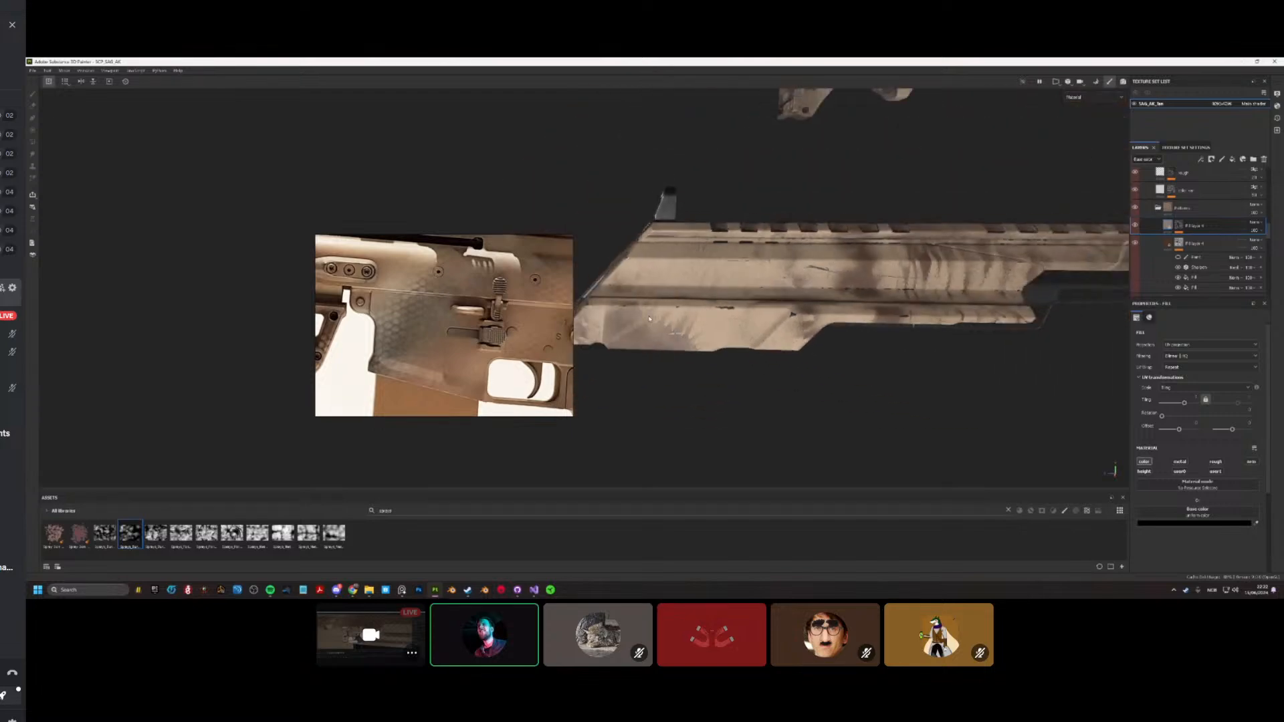
left_click_drag(669, 321, 786, 285, "alt")
middle_click_drag(786, 285, 577, 257, "alt")
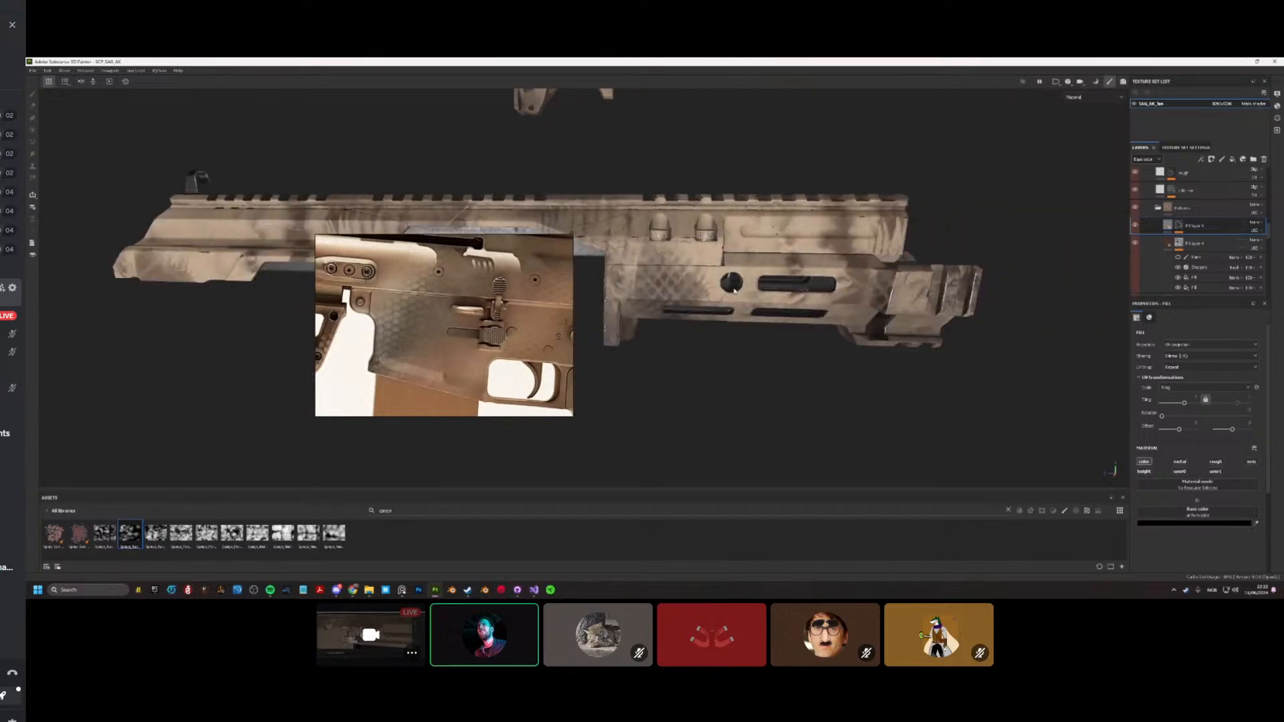
left_click_drag(577, 258, 622, 261, "alt")
right_click_drag(622, 261, 753, 291, "alt")
left_click_drag(753, 291, 689, 261, "alt")
scroll(700, 305, "down", 6)
right_click_drag(689, 261, 722, 247, "alt")
left_click_drag(722, 247, 691, 250, "alt")
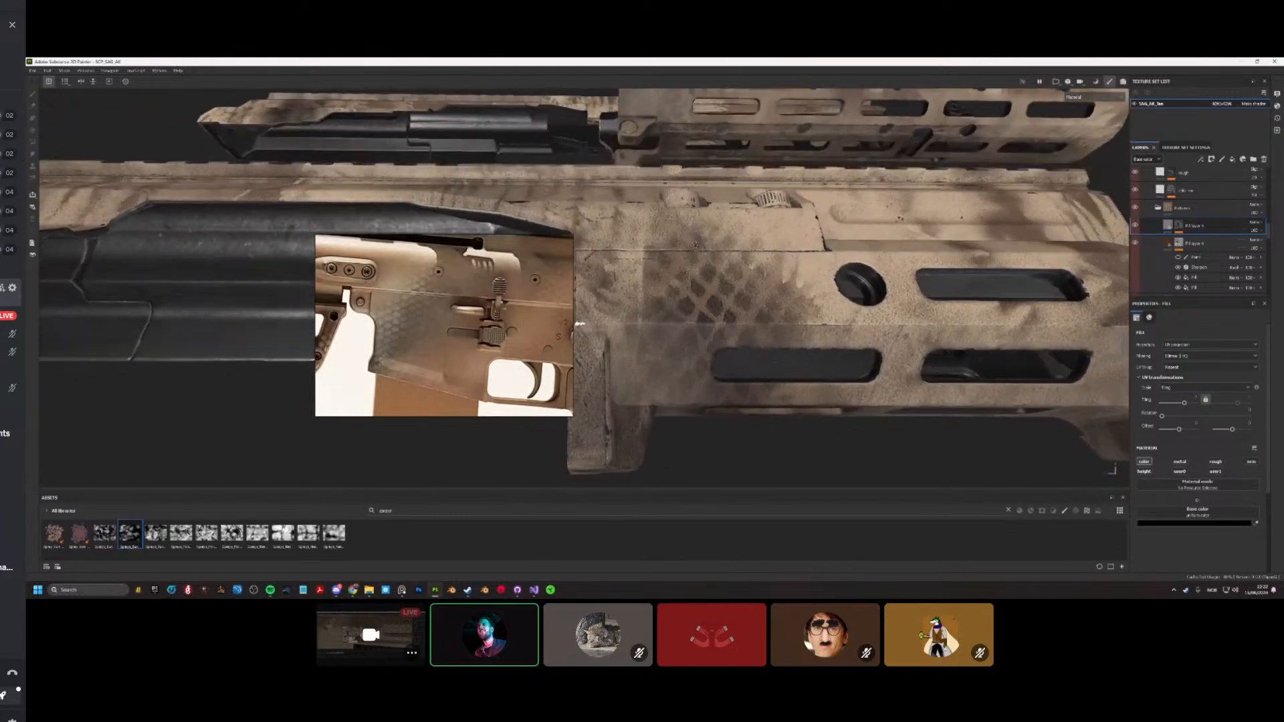
Step: Study the netting pattern on the painted magazine in the reference photo of the rifle lying on the ground
scroll(476, 318, "down", 8)
middle_click_drag(467, 344, 473, 384)
scroll(498, 359, "up", 8)
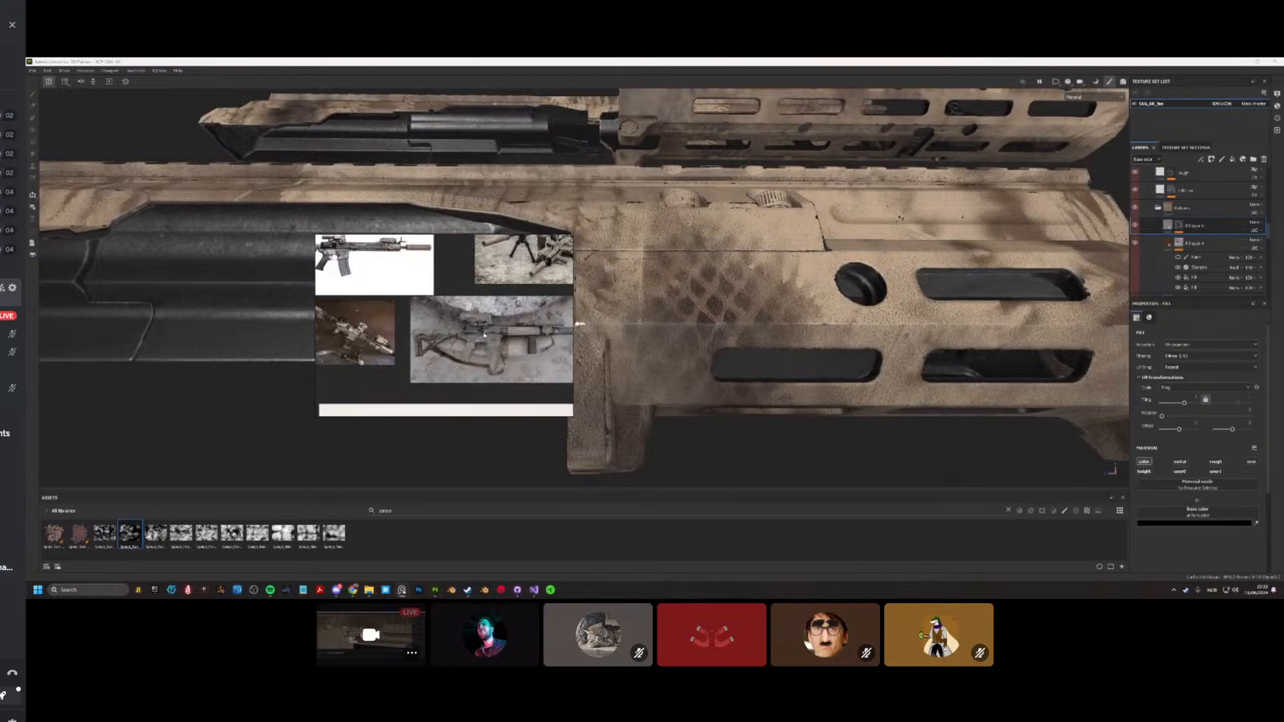
scroll(495, 351, "up", 5)
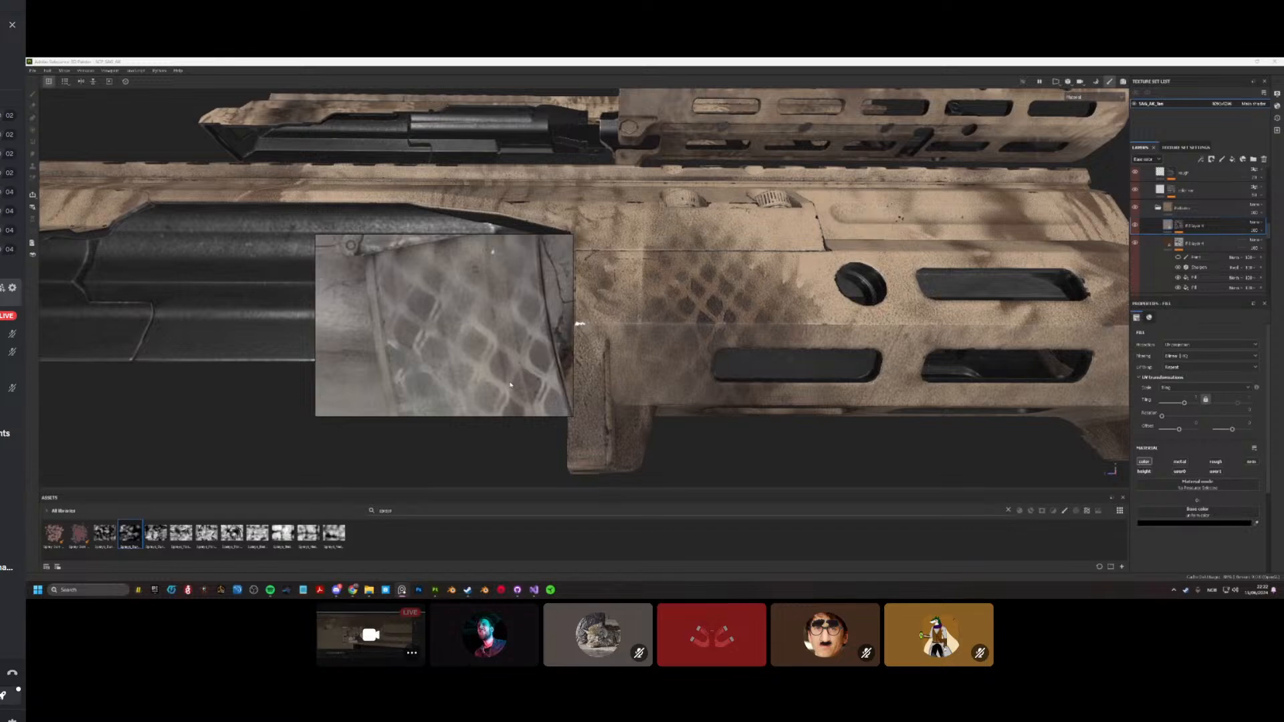
scroll(448, 343, "down", 3)
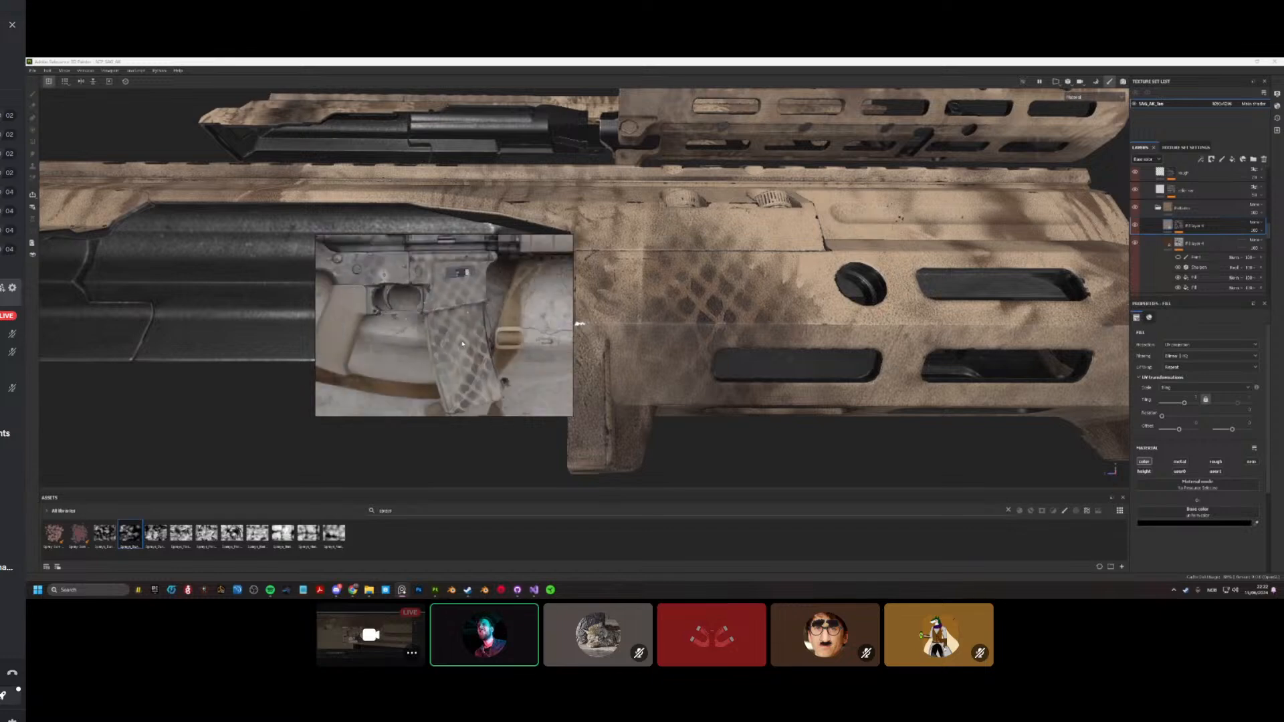
scroll(466, 345, "down", 6)
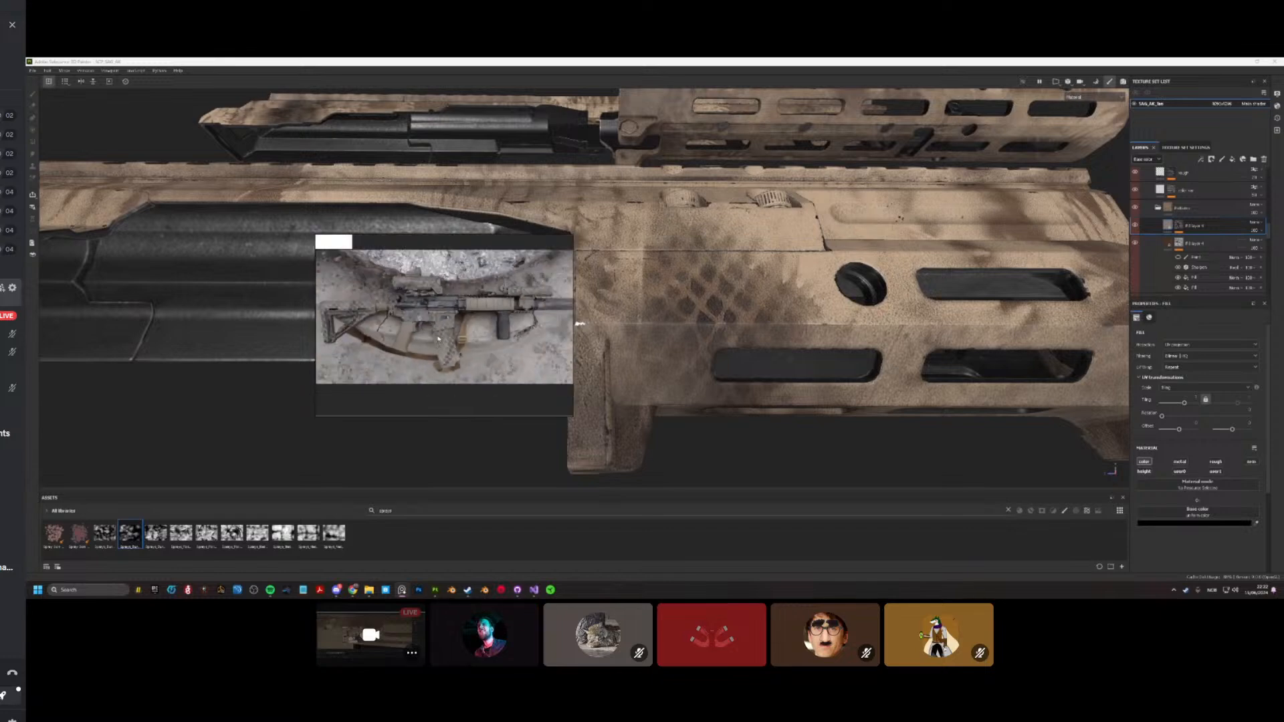
Step: Hide the upper fill effect in the dark netting layer's mask so the netting covers all the rifle parts
scroll(445, 361, "up", 6)
scroll(446, 361, "up", 4)
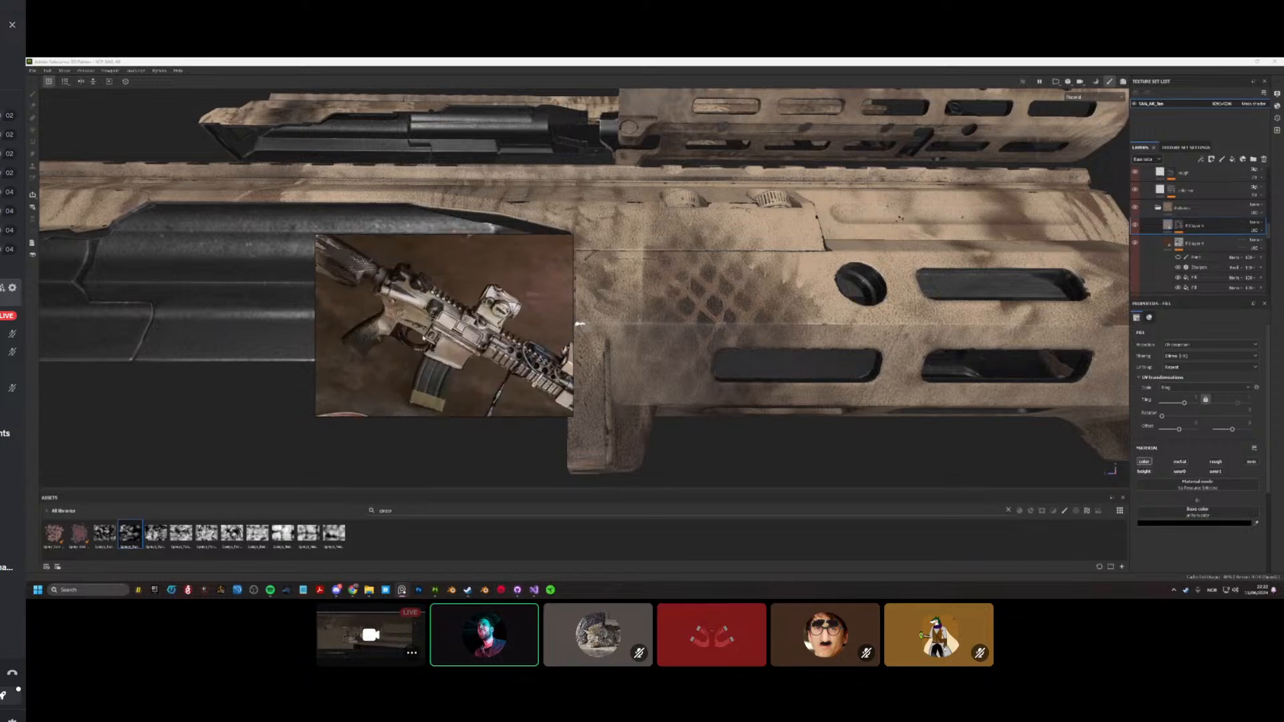
left_click(1178, 227)
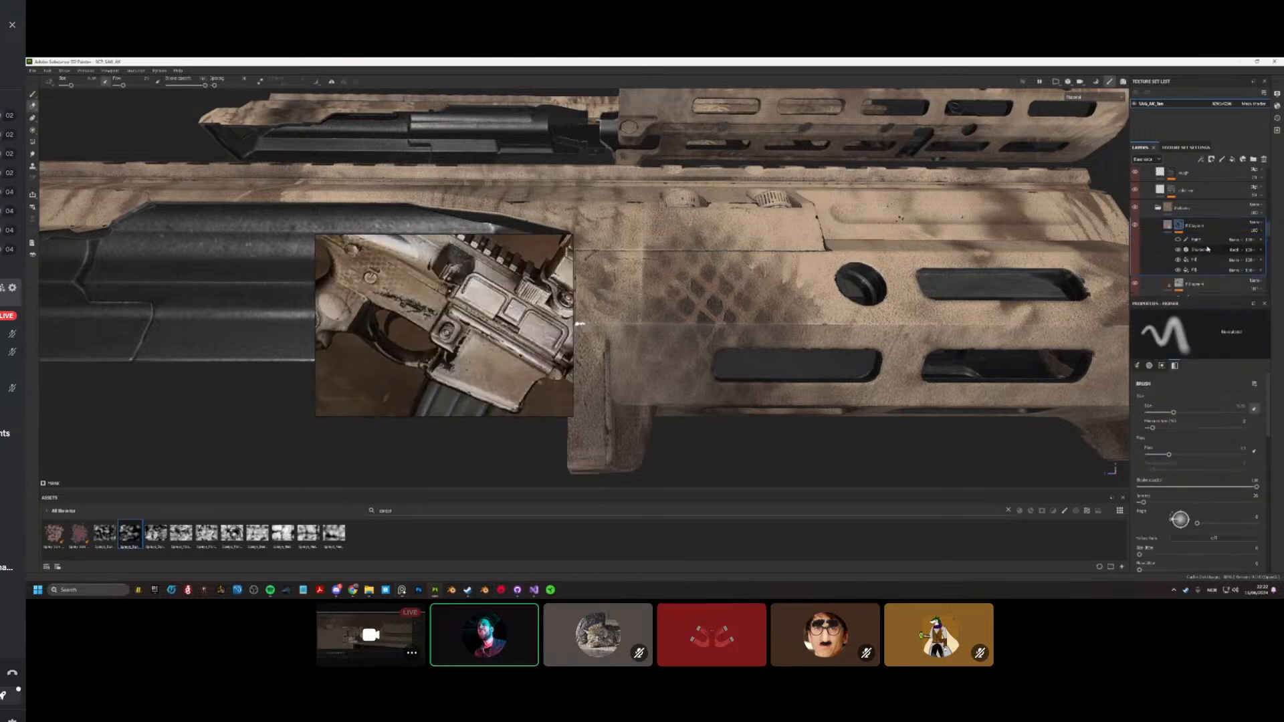
left_click(1201, 272)
scroll(579, 323, "down", 6)
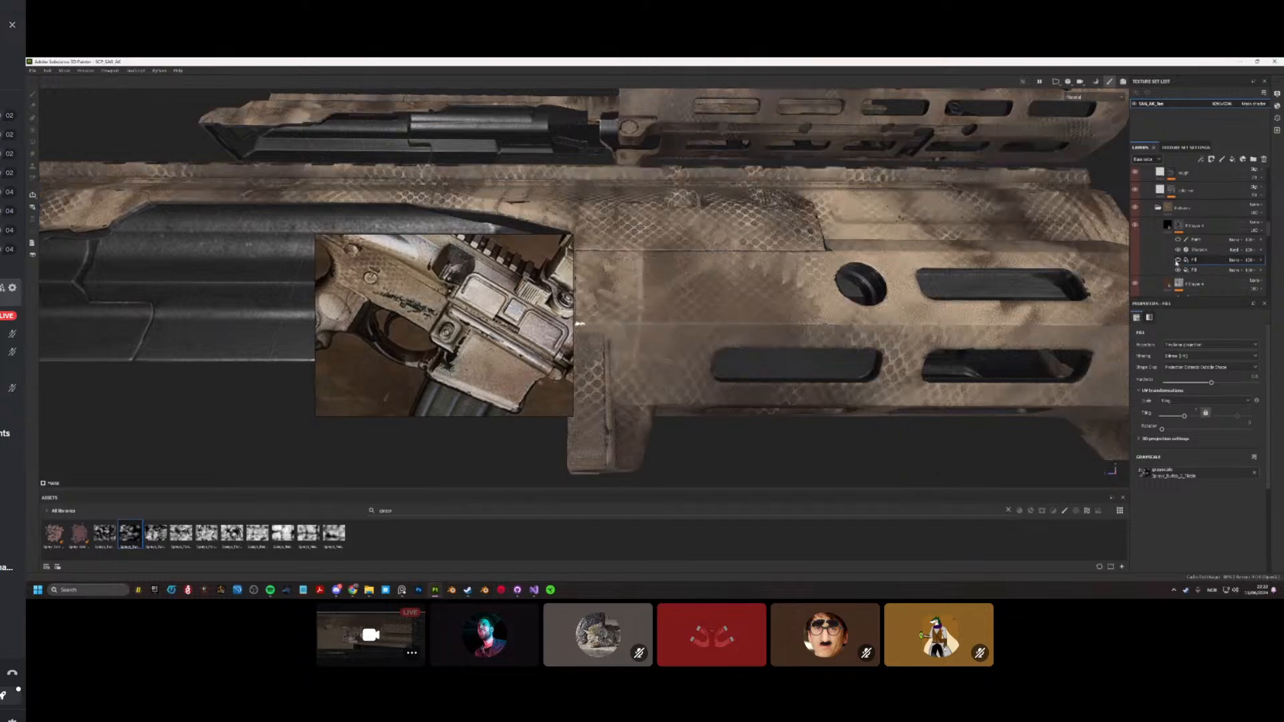
scroll(785, 314, "up", 3)
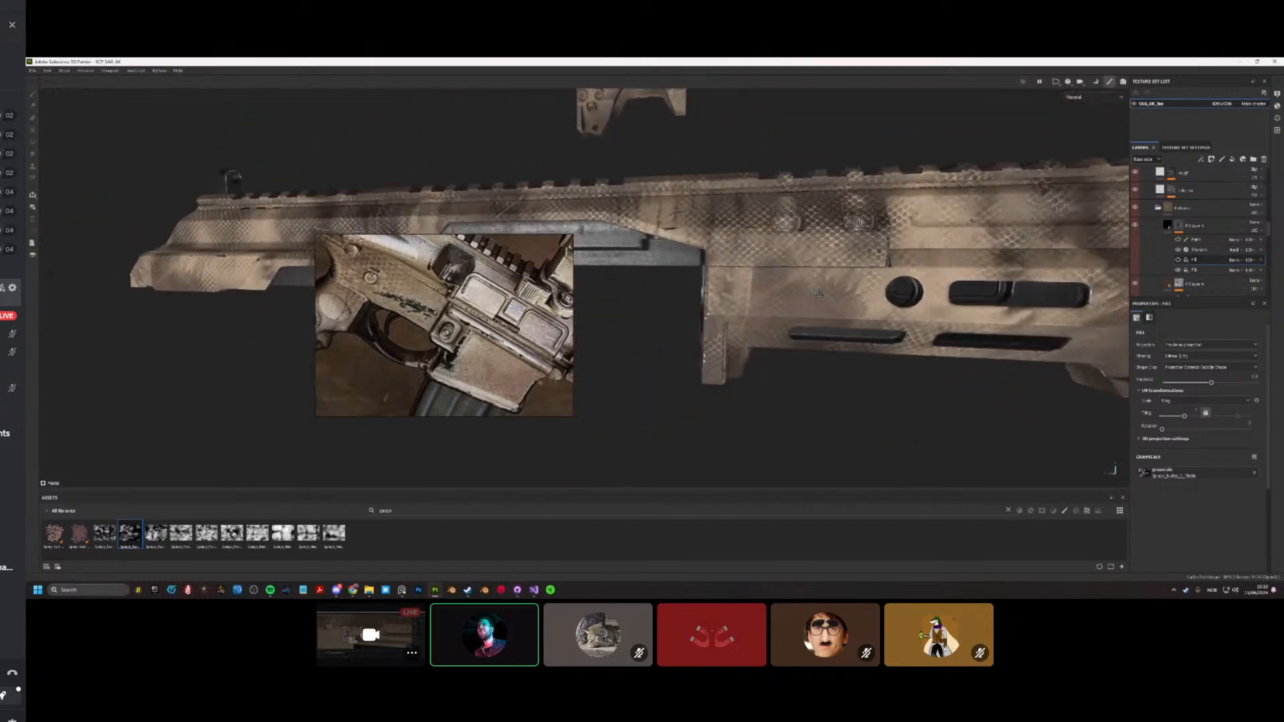
Step: Add a Levels effect above the bottom netting fill in the mask and adjust its input levels to strengthen the pattern's contrast
left_click_drag(786, 314, 628, 316, "alt")
scroll(725, 301, "down", 5)
middle_click_drag(833, 263, 751, 338, "alt")
scroll(815, 290, "up", 3)
scroll(815, 290, "up", 2)
left_click_drag(815, 290, 876, 276, "alt")
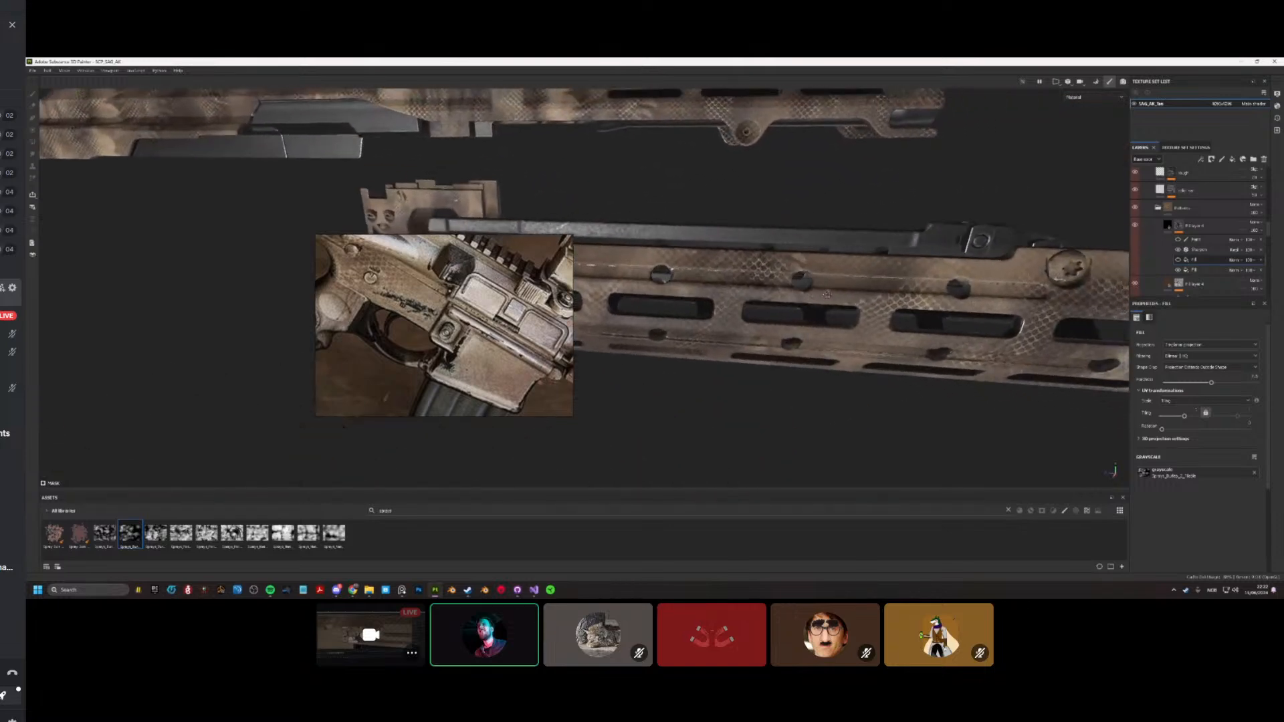
right_click(1198, 272)
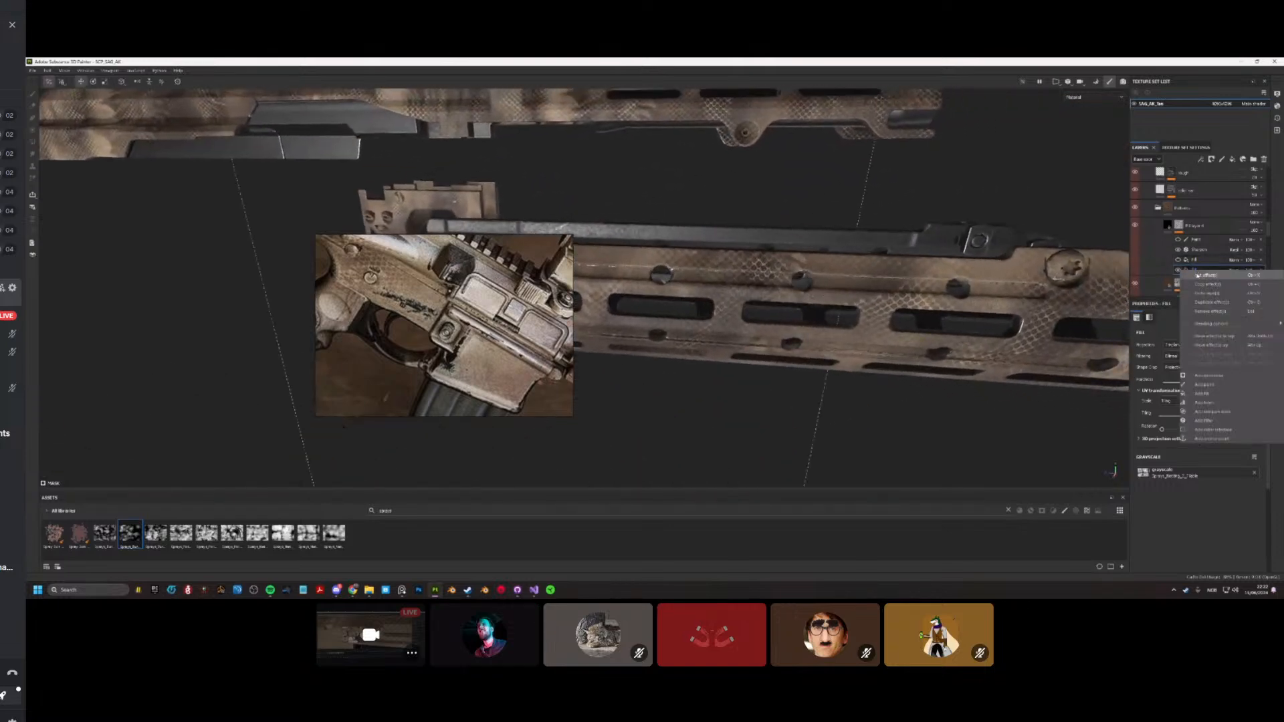
left_click(1204, 403)
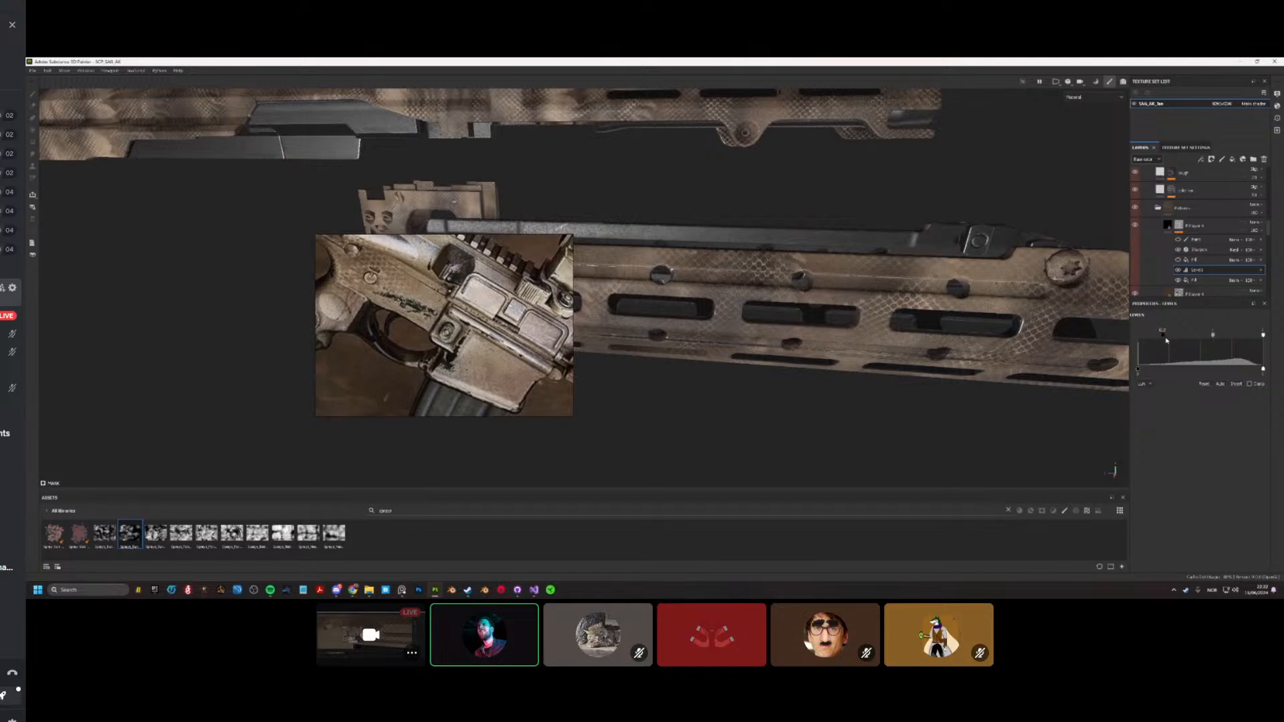
left_click_drag(1166, 340, 1244, 341)
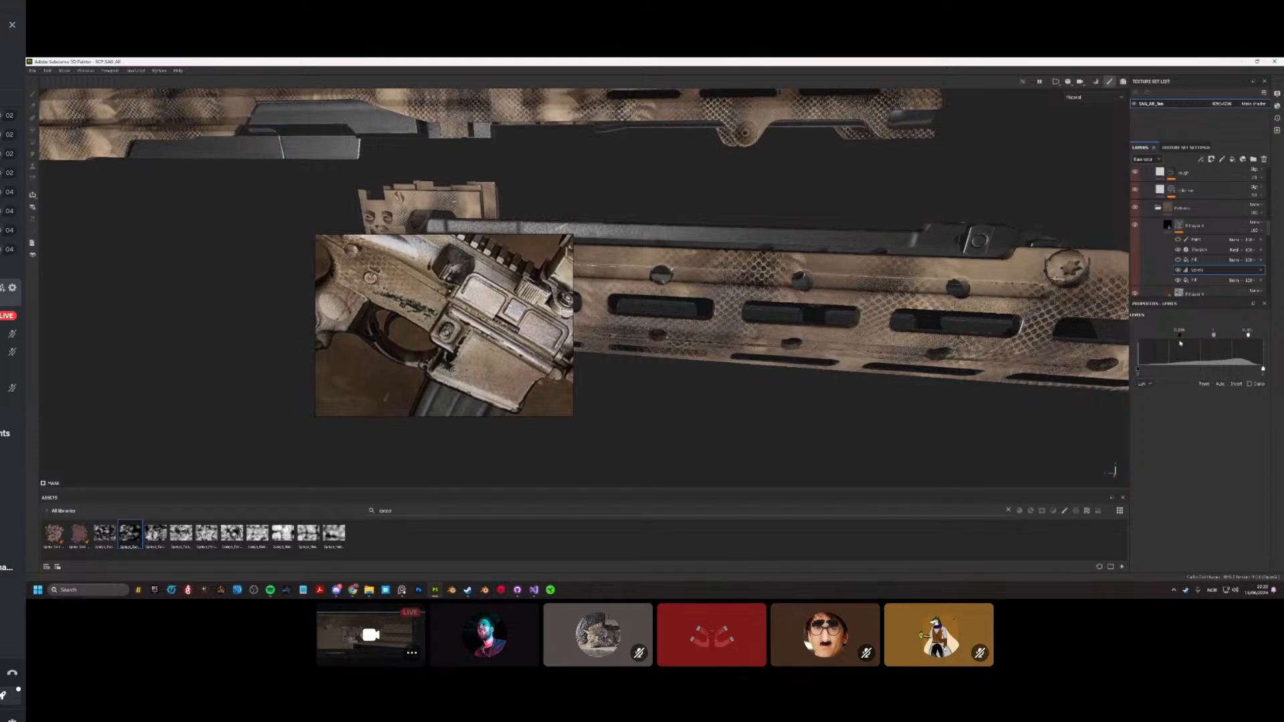
Step: Examine the contrast of the netting pattern across the handguards, rails and stock part, and select the netting fill
key("f")
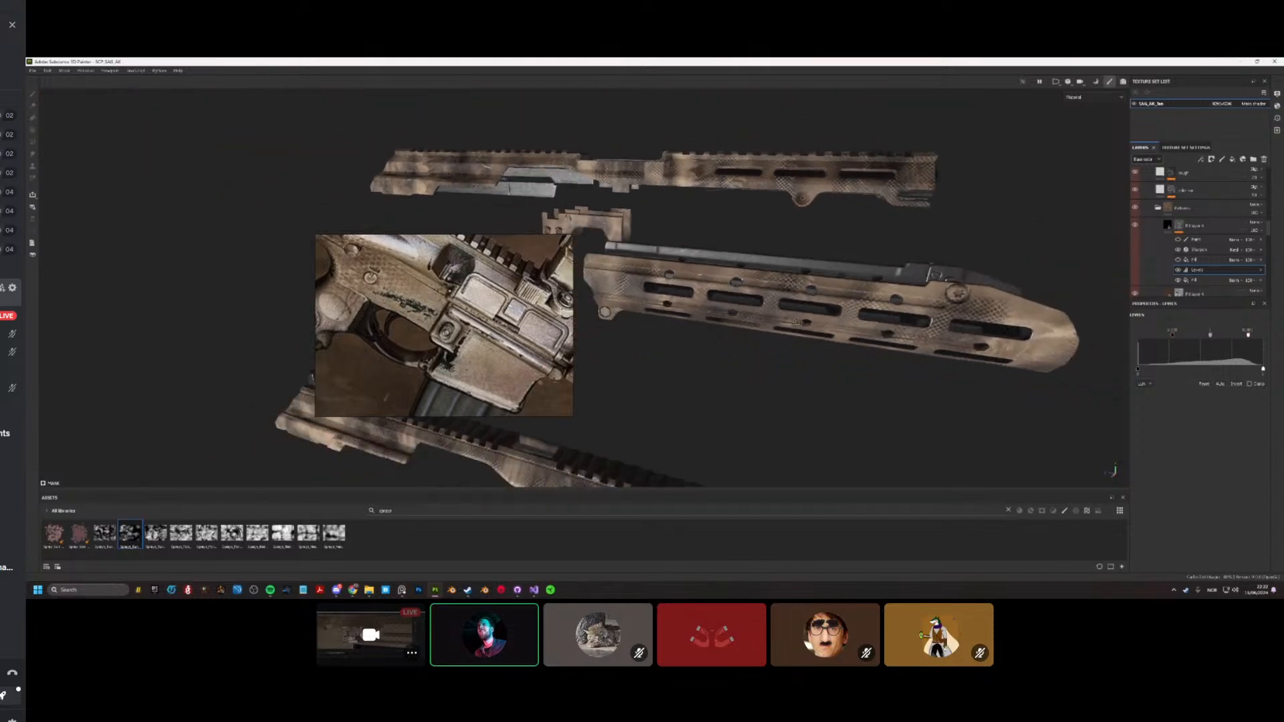
left_click_drag(883, 276, 746, 329, "alt")
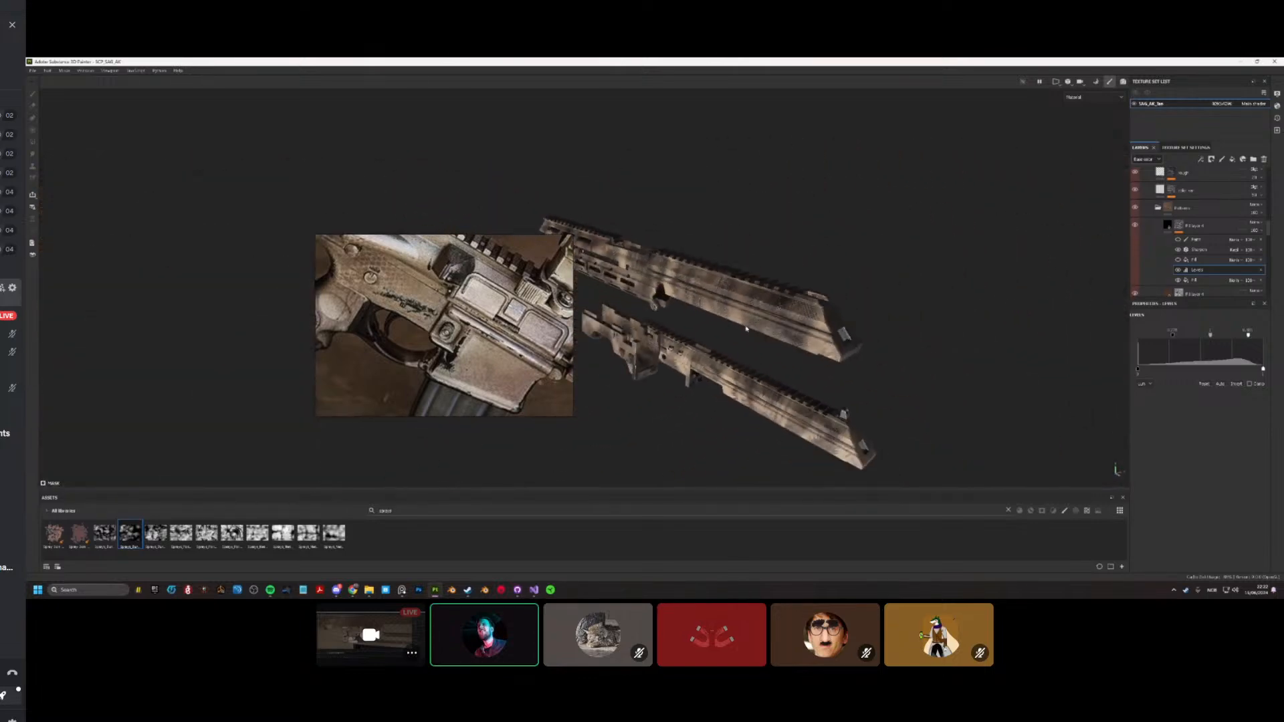
right_click_drag(867, 327, 750, 323, "alt")
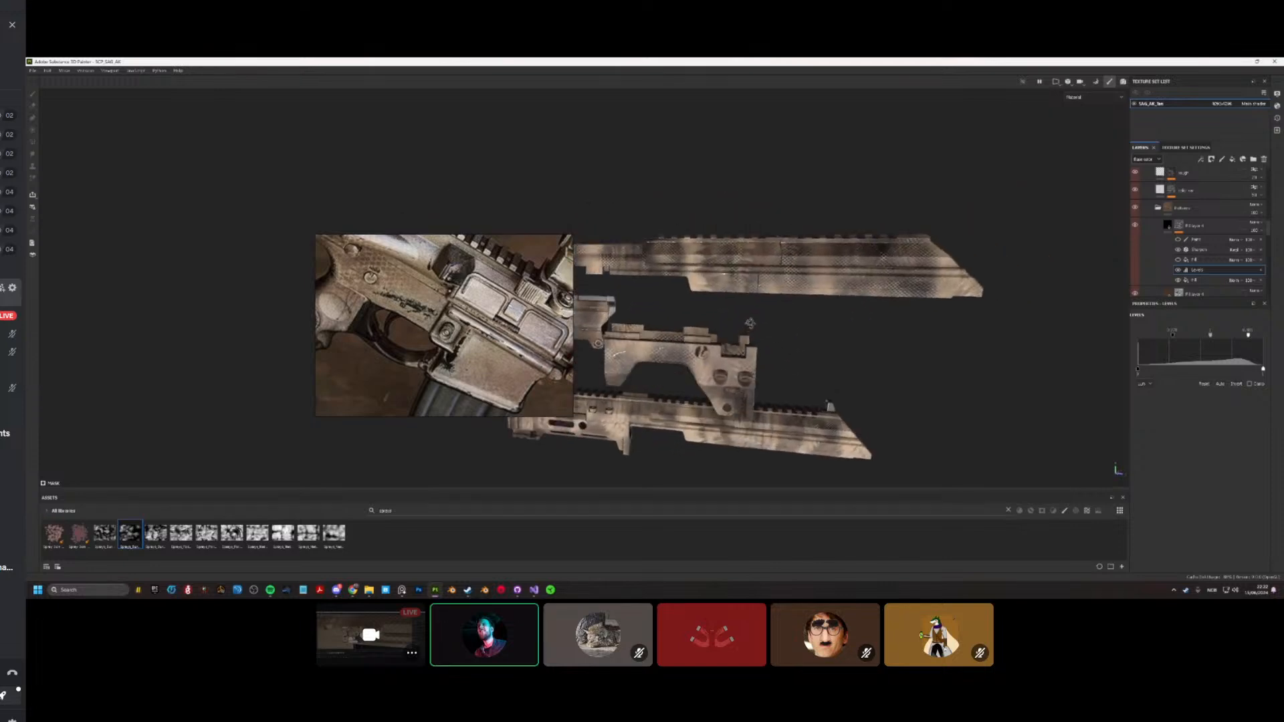
left_click_drag(741, 321, 746, 354, "alt")
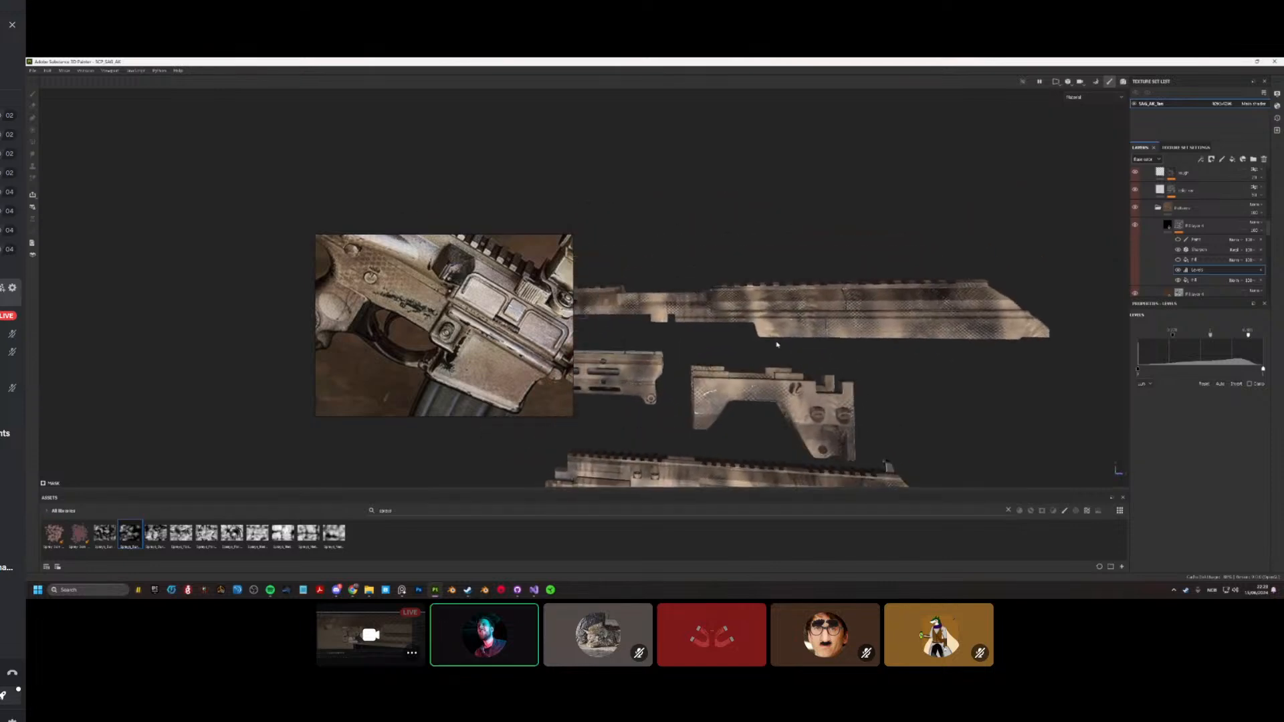
scroll(774, 347, "up", 3)
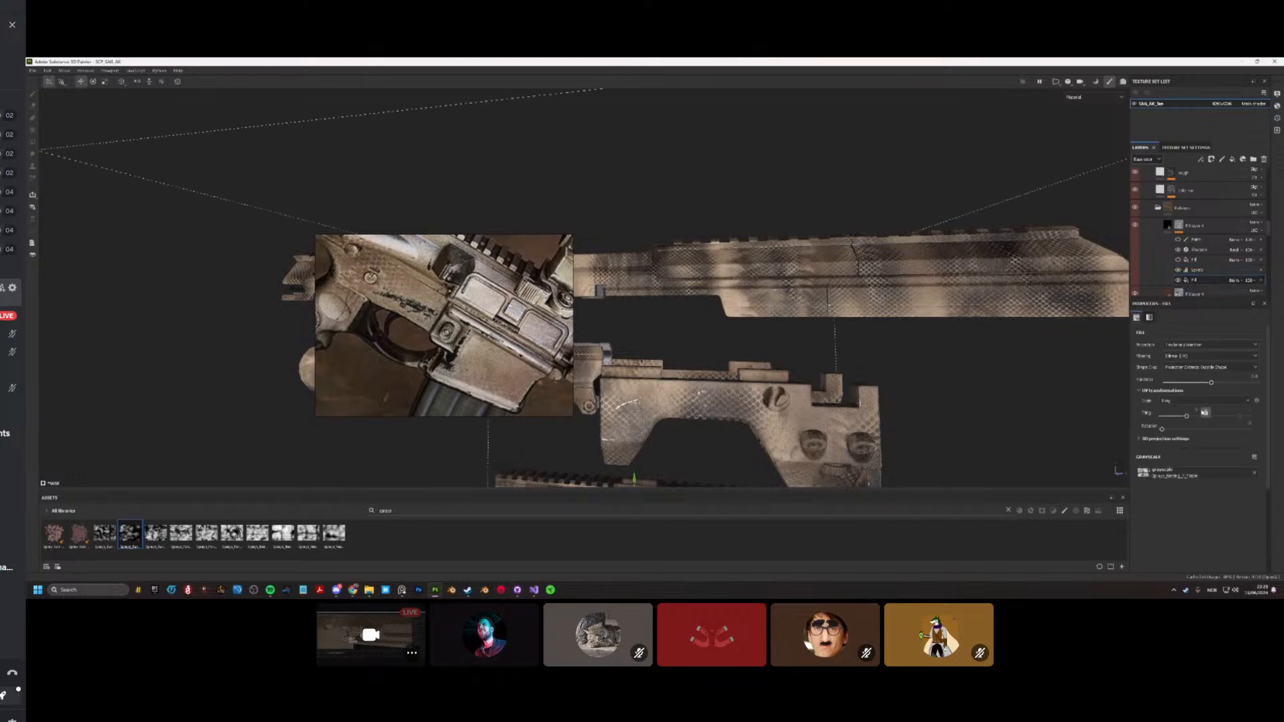
Step: Inspect the netting along the receiver, turn the wear effect back on in the spray paint folder's mask, and select that folder
key("f")
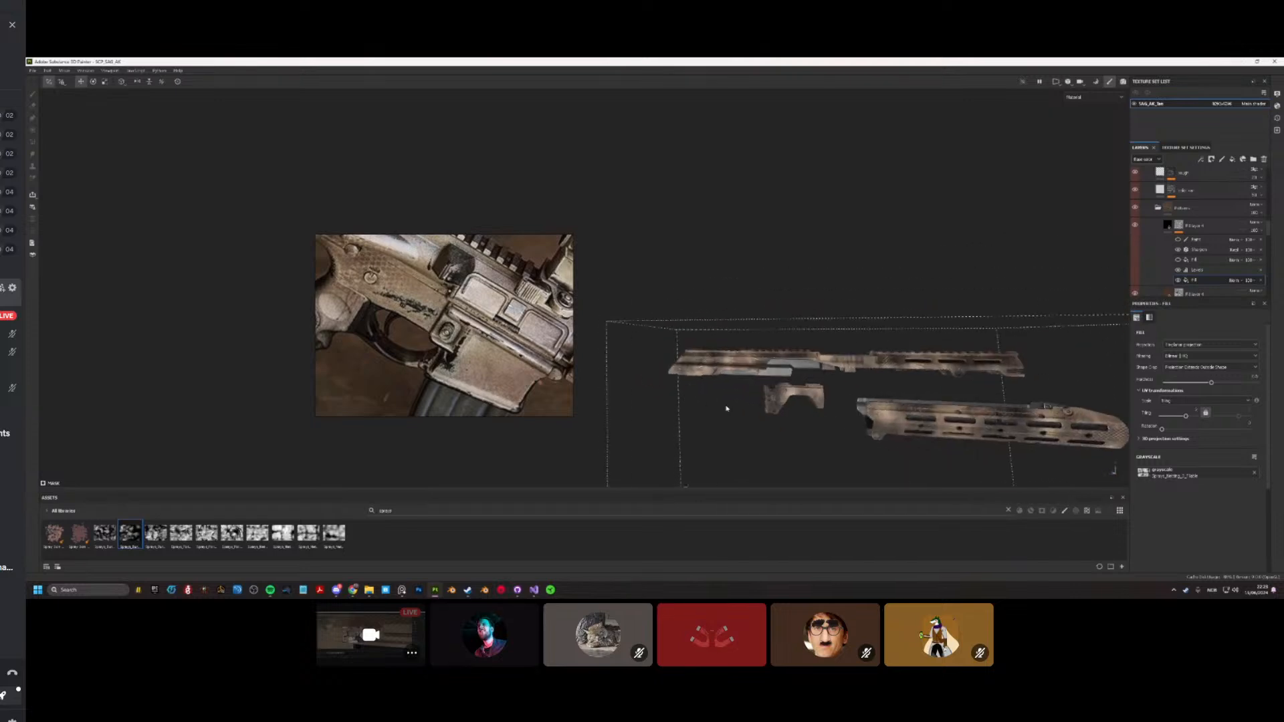
left_click_drag(726, 409, 790, 462, "alt")
middle_click_drag(789, 461, 737, 321, "alt")
left_click_drag(736, 321, 774, 352, "alt")
scroll(774, 353, "up", 4)
middle_click_drag(773, 352, 694, 355, "alt")
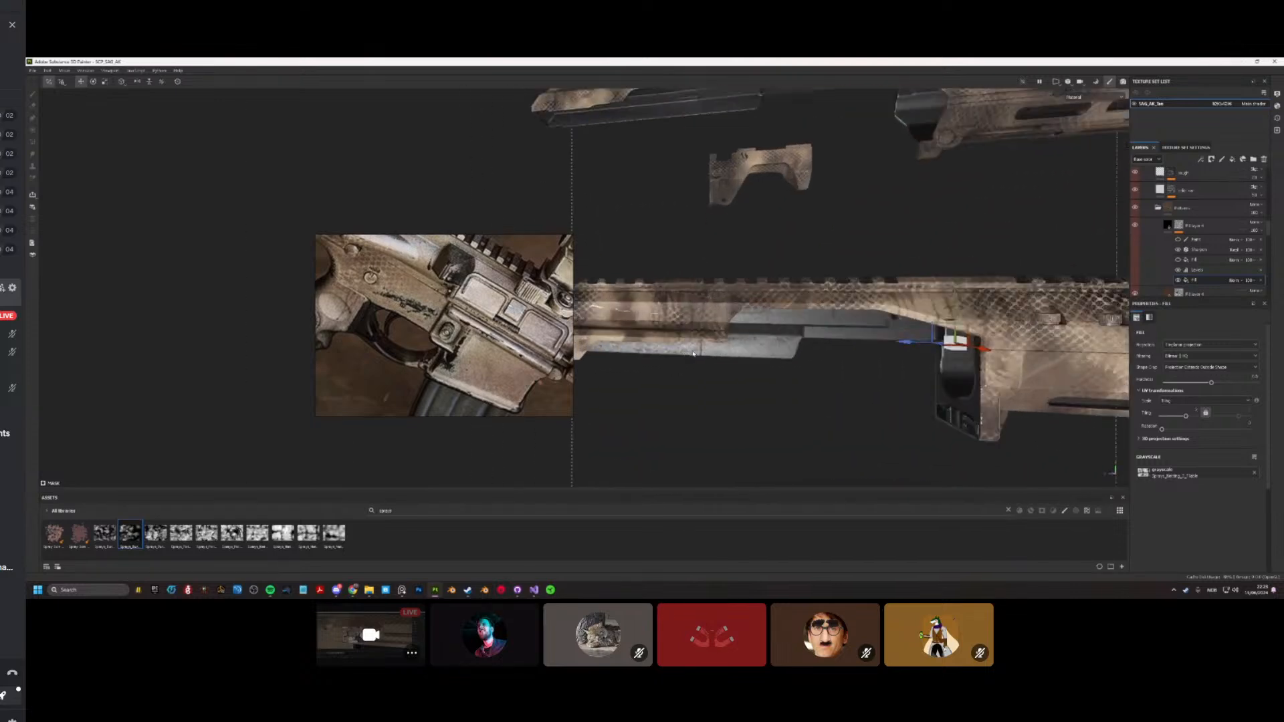
left_click_drag(694, 355, 808, 367, "alt")
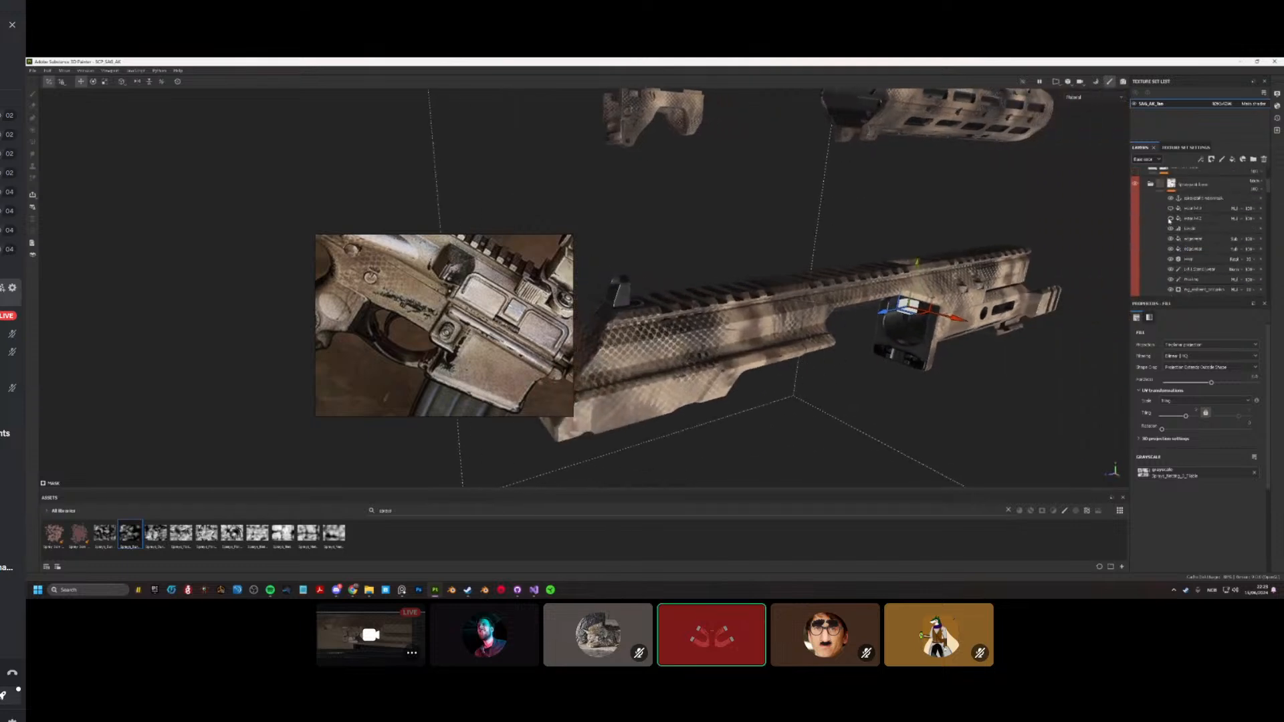
left_click_drag(850, 344, 689, 338, "alt")
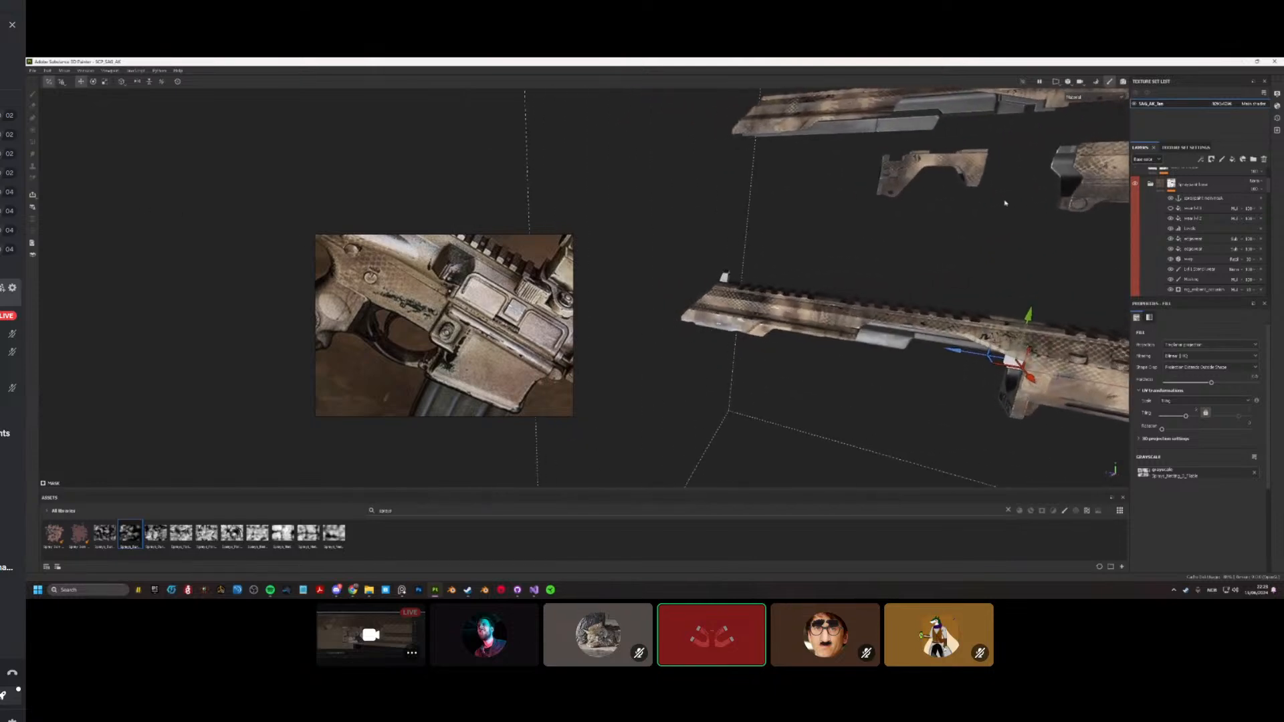
left_click(1161, 188)
middle_click_drag(870, 341, 769, 296, "alt")
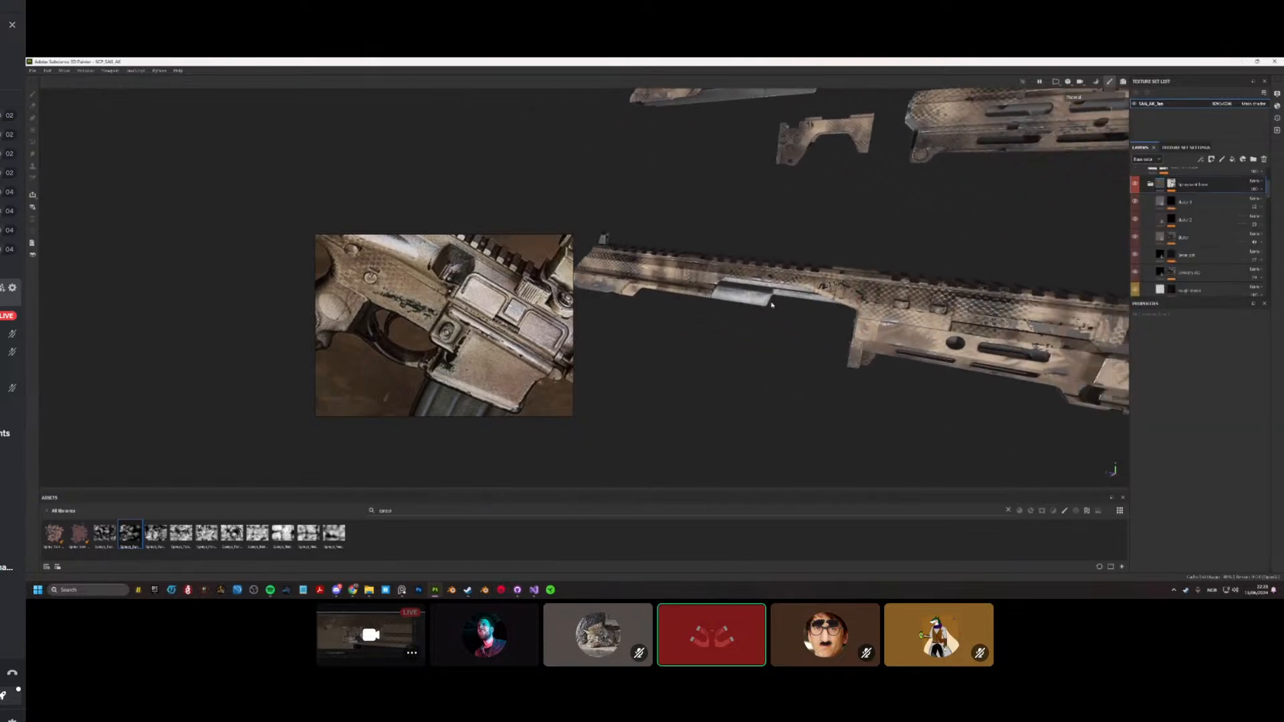
Step: Enlarge the 3D view by hiding the panels and inspect the chipped netting camouflage along the receiver
key("Tab")
mouse_move(769, 296)
left_mouse_down("alt")
mouse_move(704, 323)
mouse_move(1052, 329)
mouse_move(957, 287)
mouse_move(892, 355)
mouse_move(1074, 348)
mouse_move(1090, 330)
left_mouse_up("alt")
scroll(946, 346, "up", 5)
right_click_drag(945, 347, 968, 313, "shift")
scroll(968, 313, "down", 5)
left_click_drag(969, 313, 763, 339, "alt")
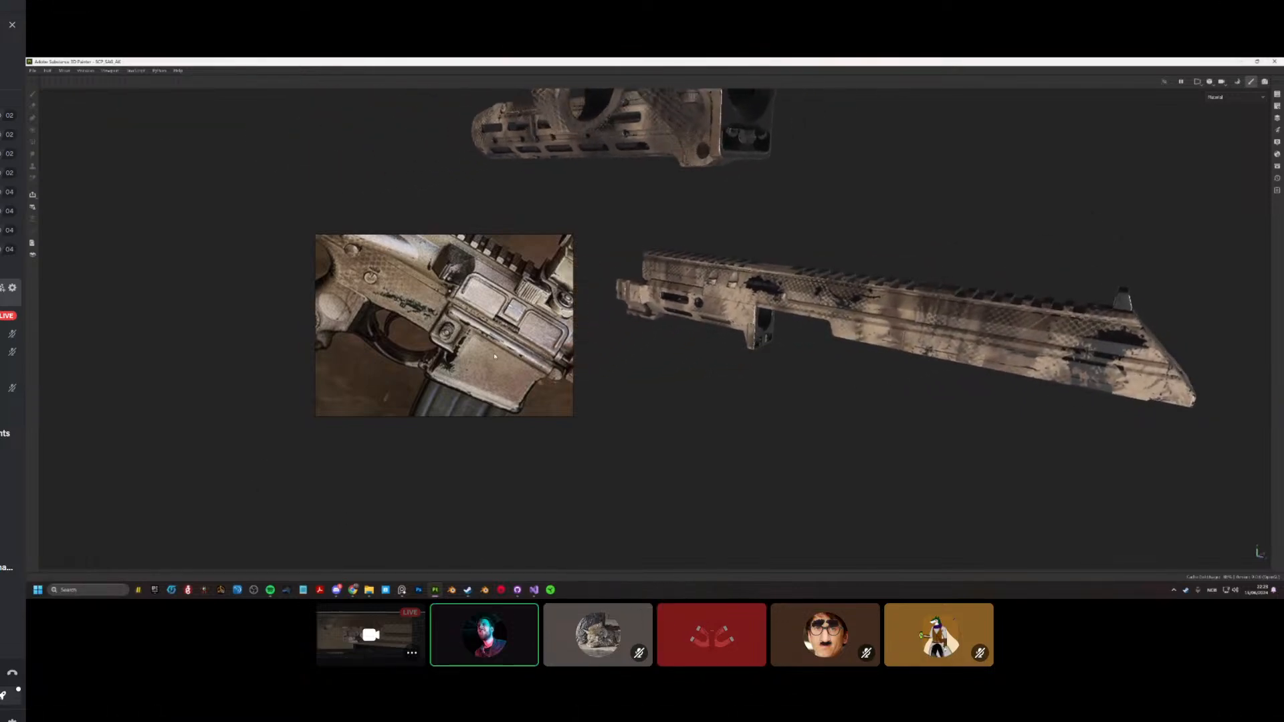
Step: Compare the receiver's worn netting camouflage with the netting on the stock of the tan rifle reference photo
scroll(495, 357, "down", 6)
scroll(467, 347, "up", 8)
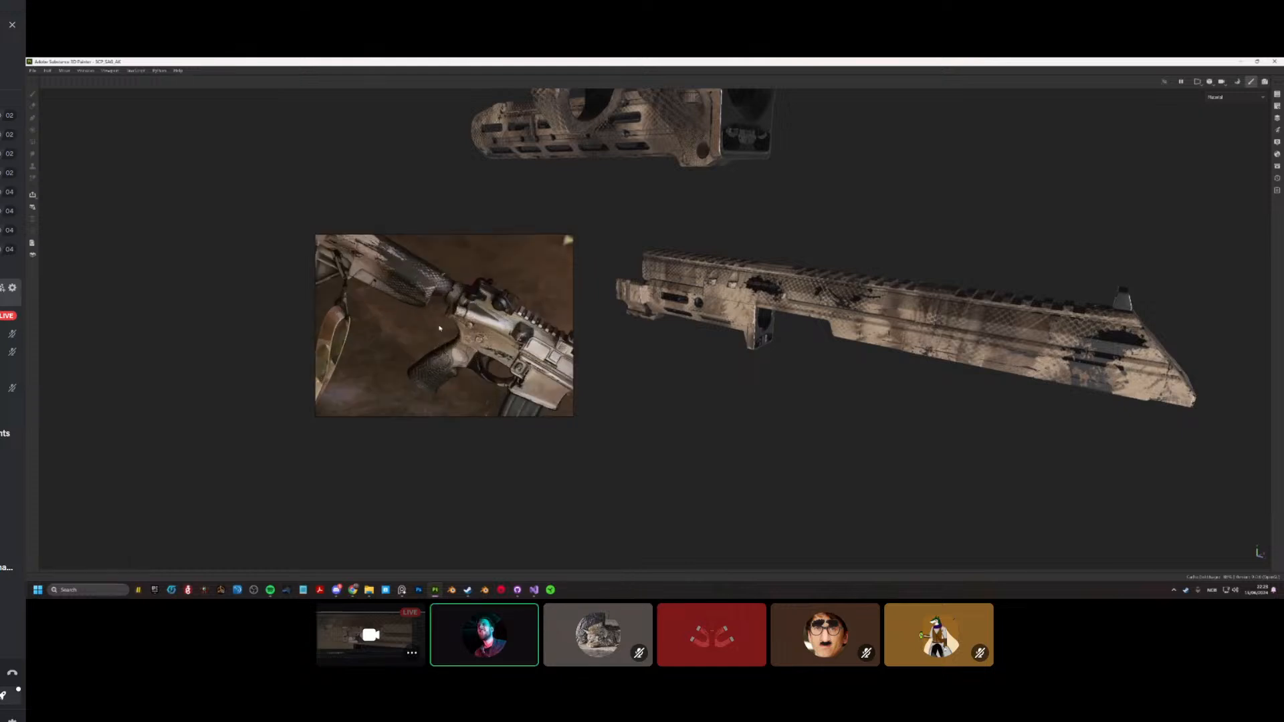
left_click_drag(639, 309, 709, 328, "alt")
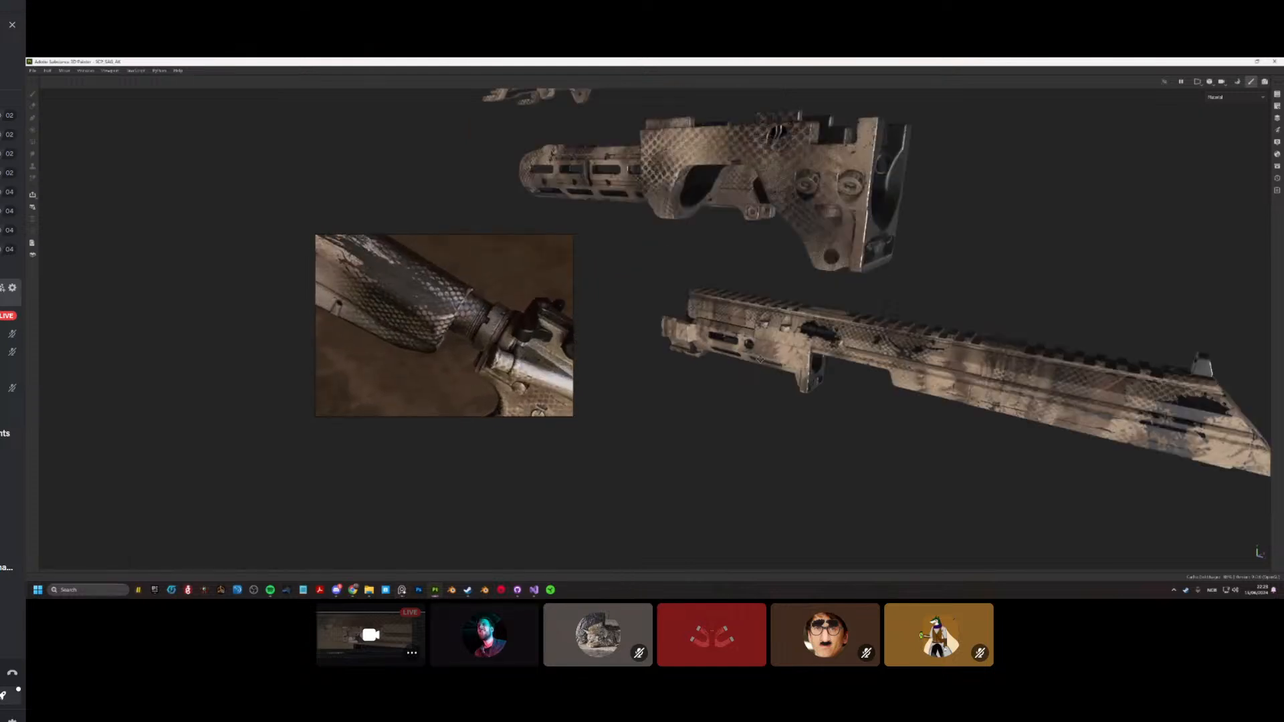
scroll(896, 337, "up", 8)
scroll(901, 337, "down", 5)
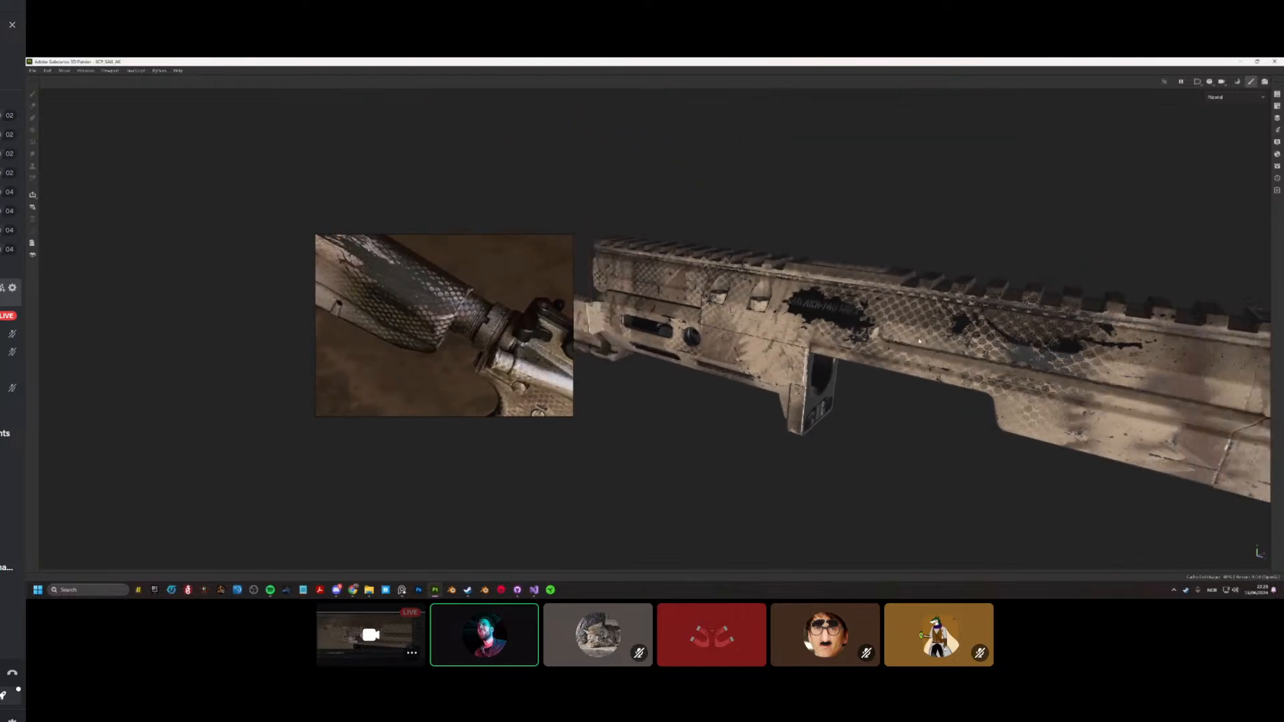
left_click_drag(901, 336, 771, 387, "alt")
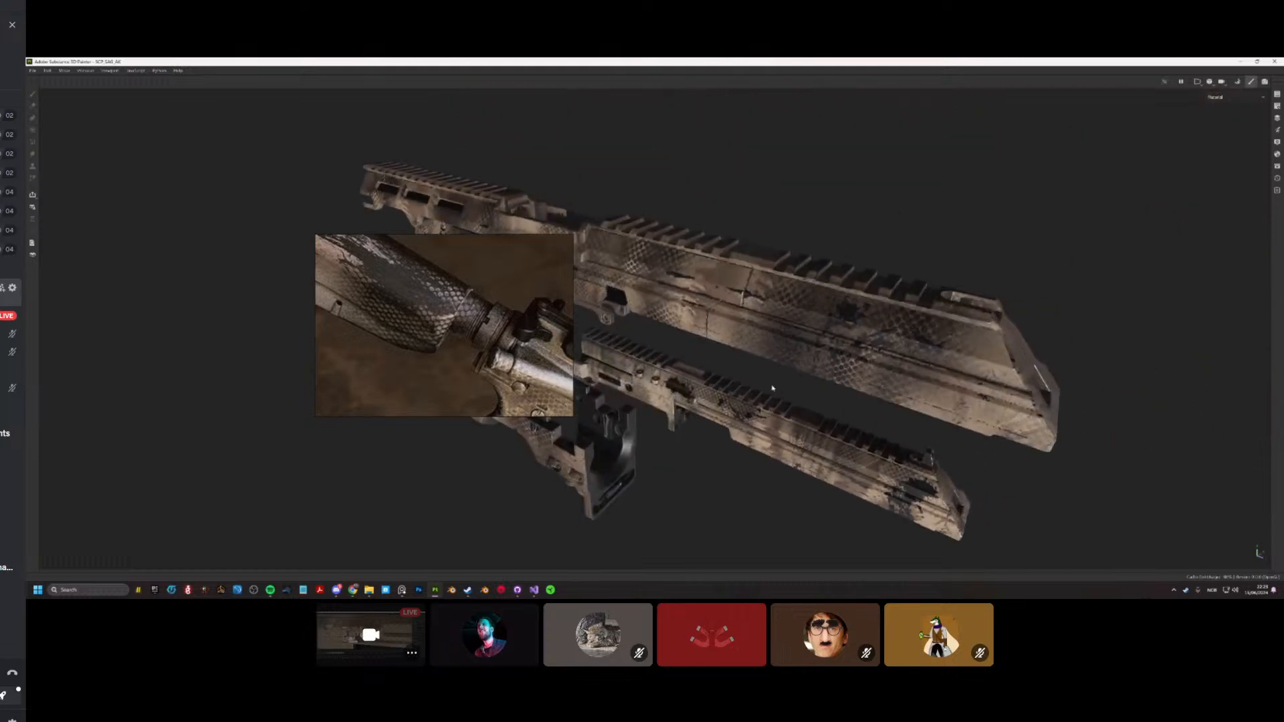
scroll(802, 356, "up", 2)
Step: Browse the reference board for other spray-painted rifle photos
left_click(395, 349)
scroll(395, 349, "down", 8)
scroll(395, 349, "down", 10)
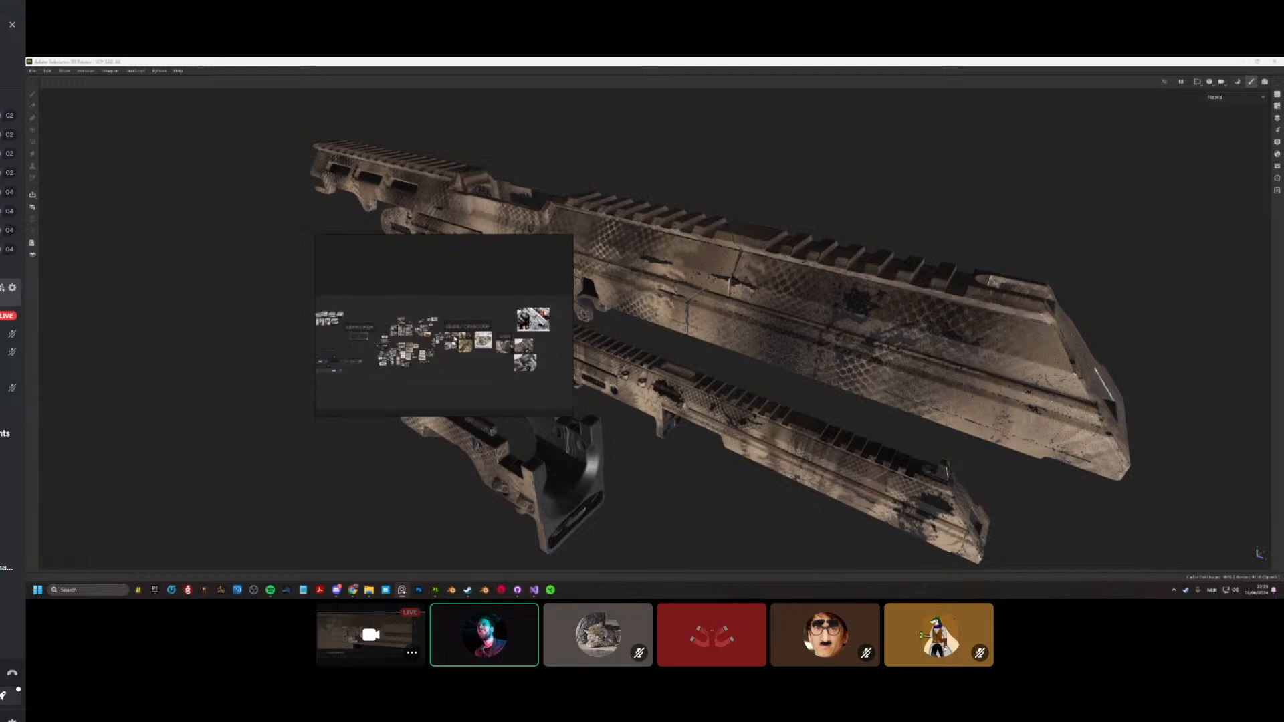
scroll(455, 349, "up", 10)
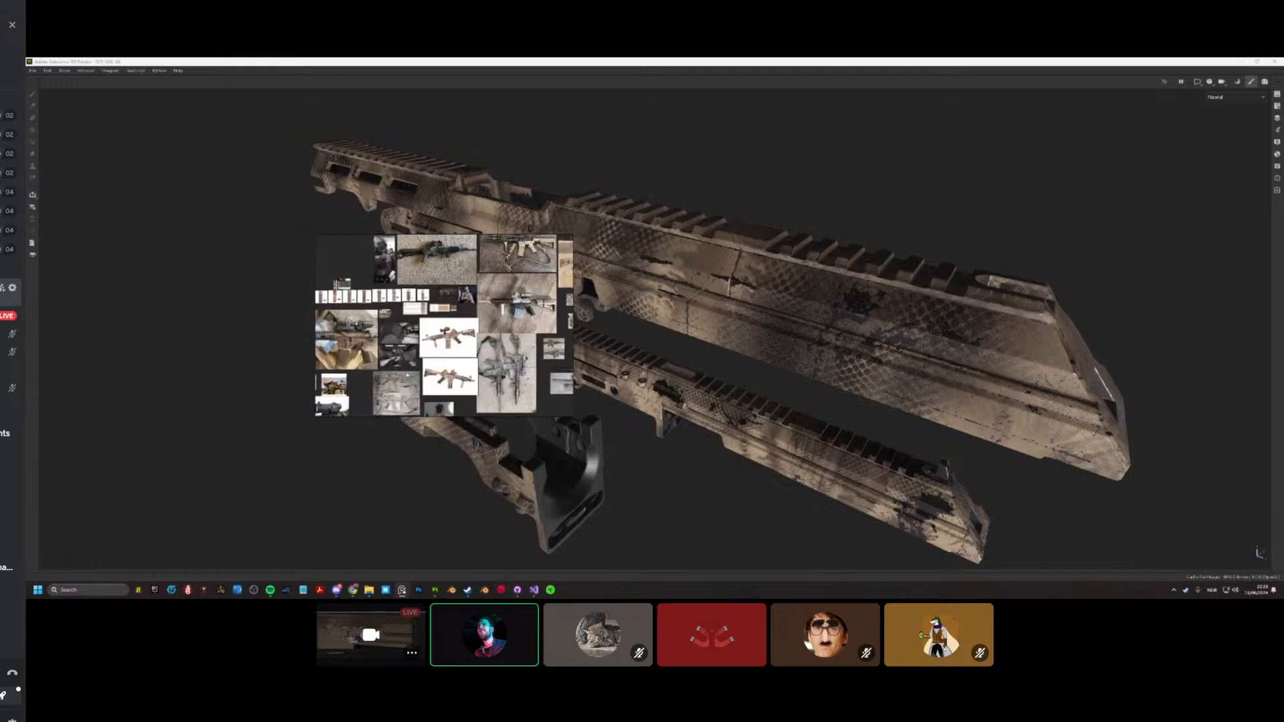
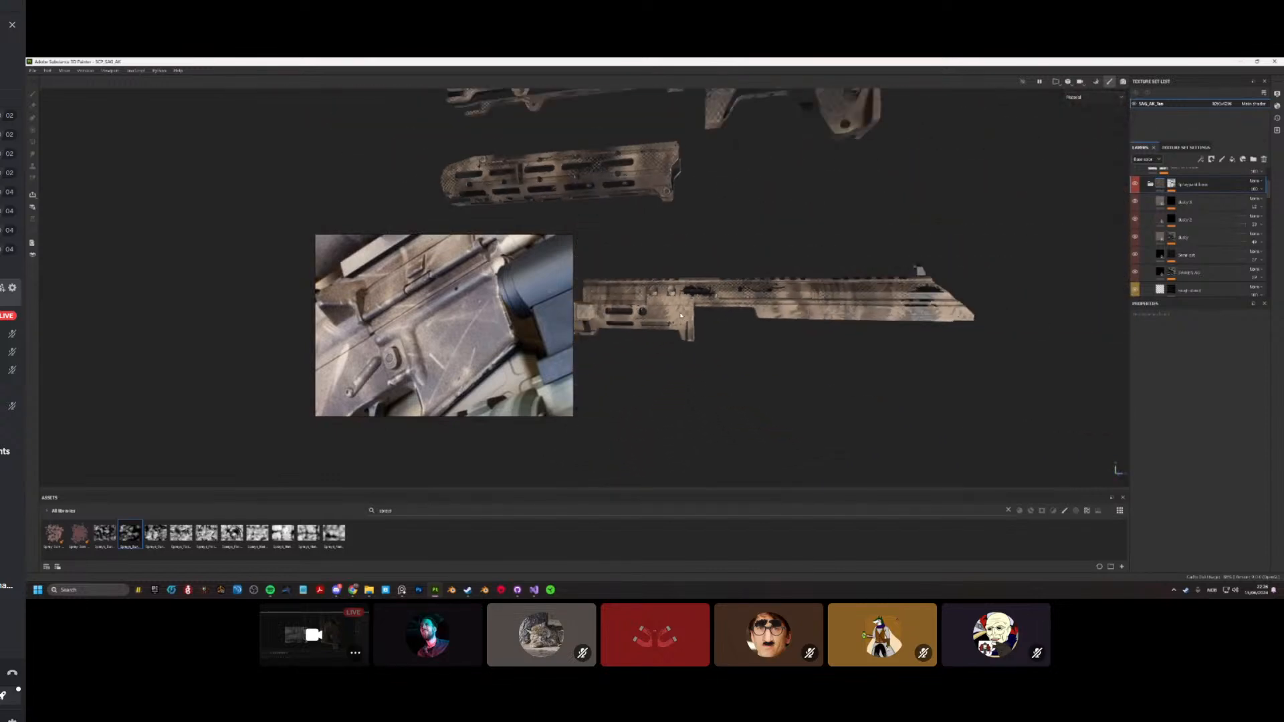
Step: Collapse the spray paint folder and hide it to leave the receiver's bare metal finish
left_click_drag(723, 304, 923, 278, "alt")
left_click(1150, 190)
left_click(1135, 183)
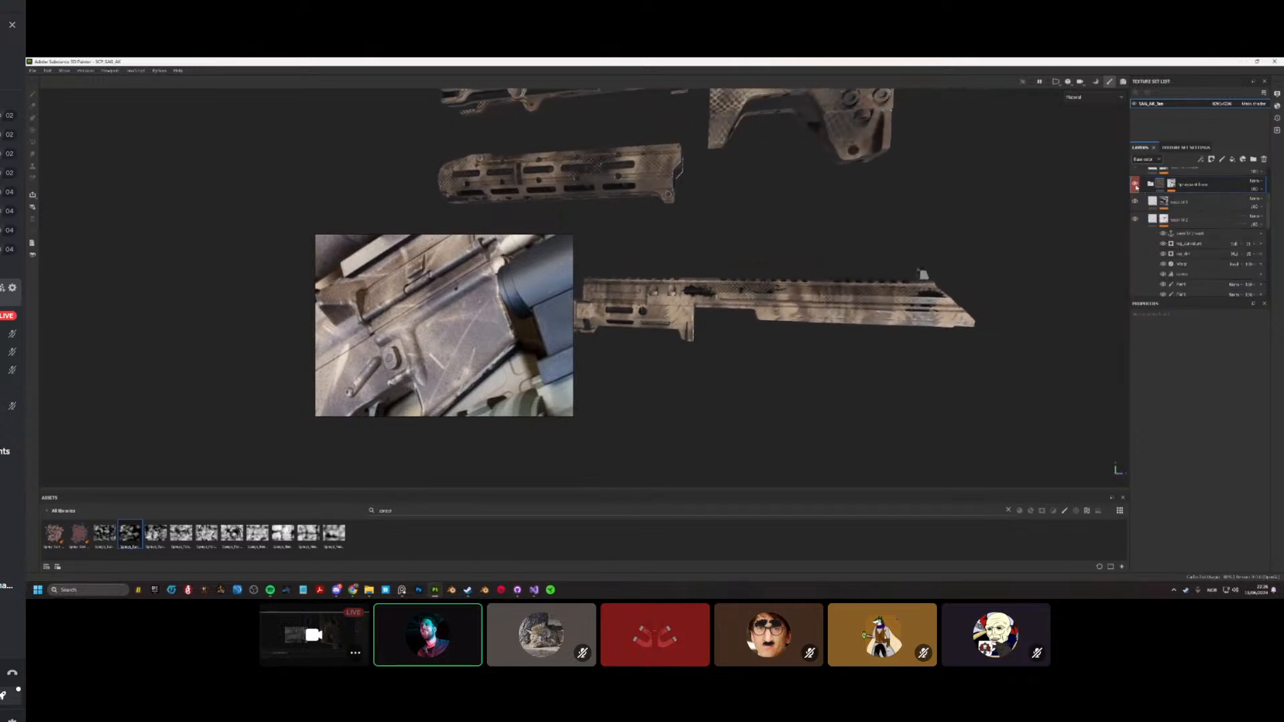
left_click_drag(836, 294, 732, 306, "alt")
scroll(733, 306, "up", 2)
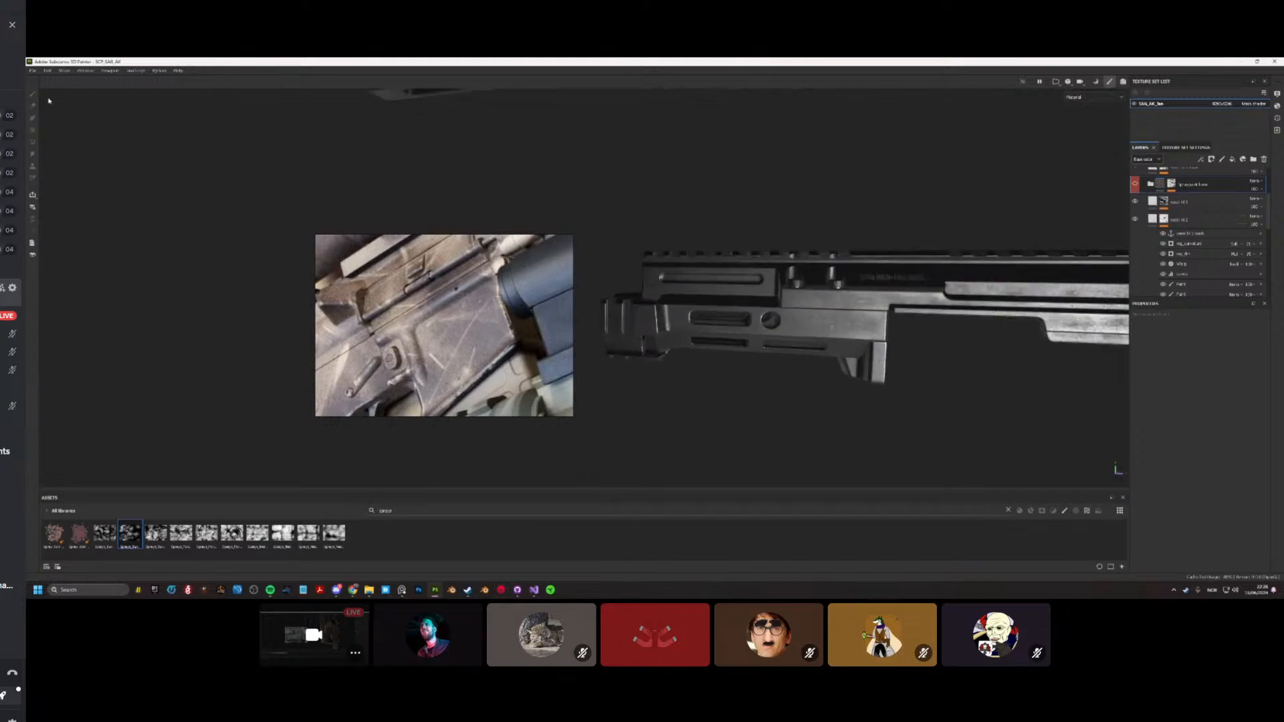
Step: Export the bare metal version's textures as PNG files with the packed Unreal Engine output template
left_click(32, 71)
left_click(47, 180)
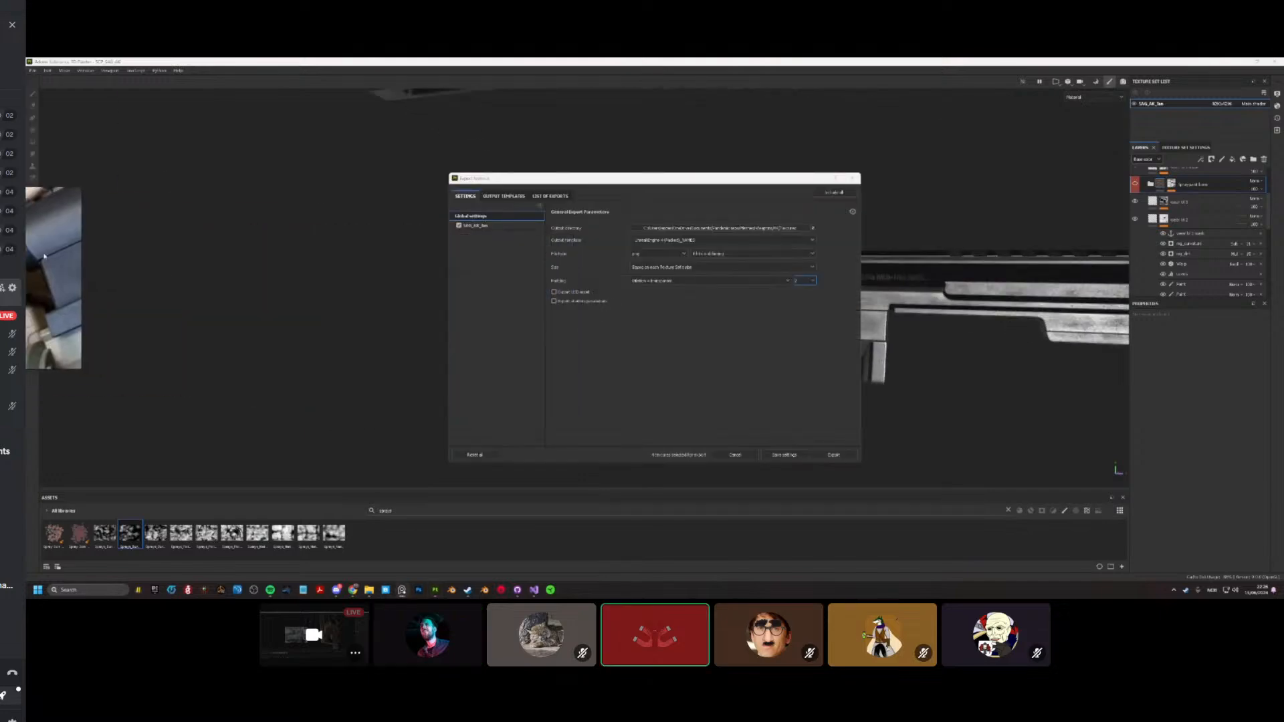
left_click(833, 456)
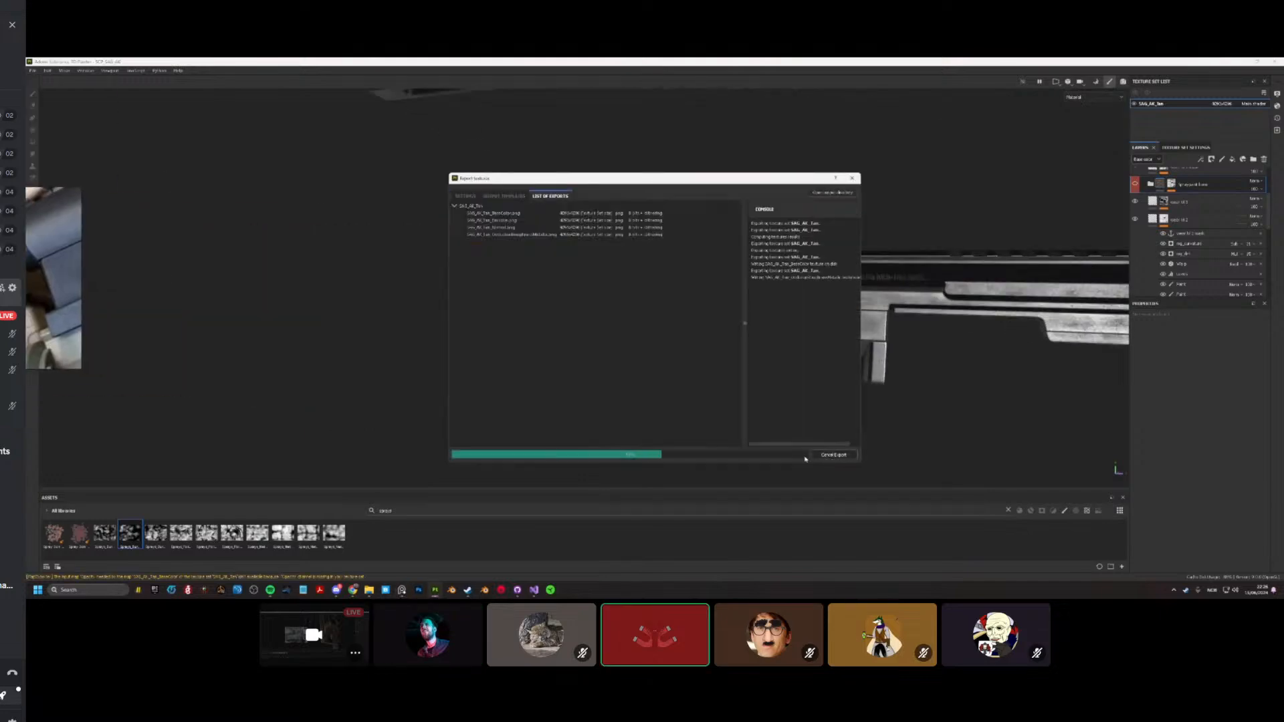
left_click(738, 458)
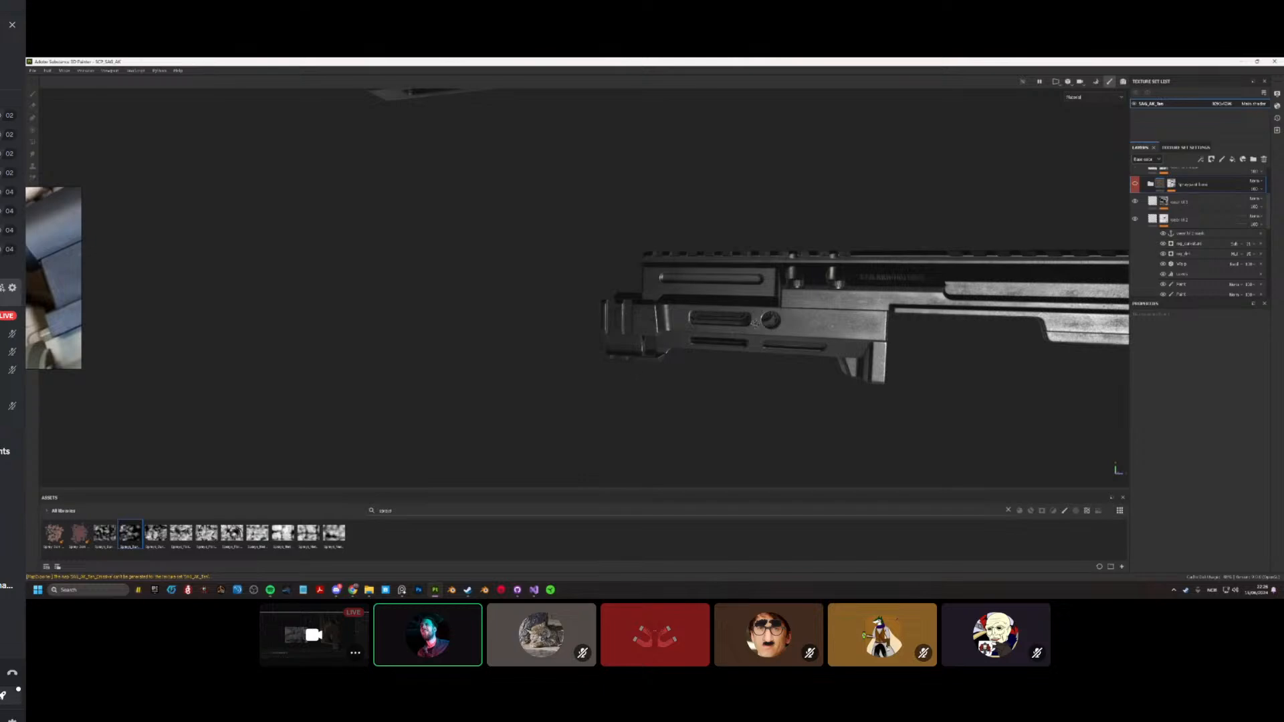
Step: Examine the bare metal wear on the receiver and show the spray paint folder again
scroll(754, 324, "up", 6)
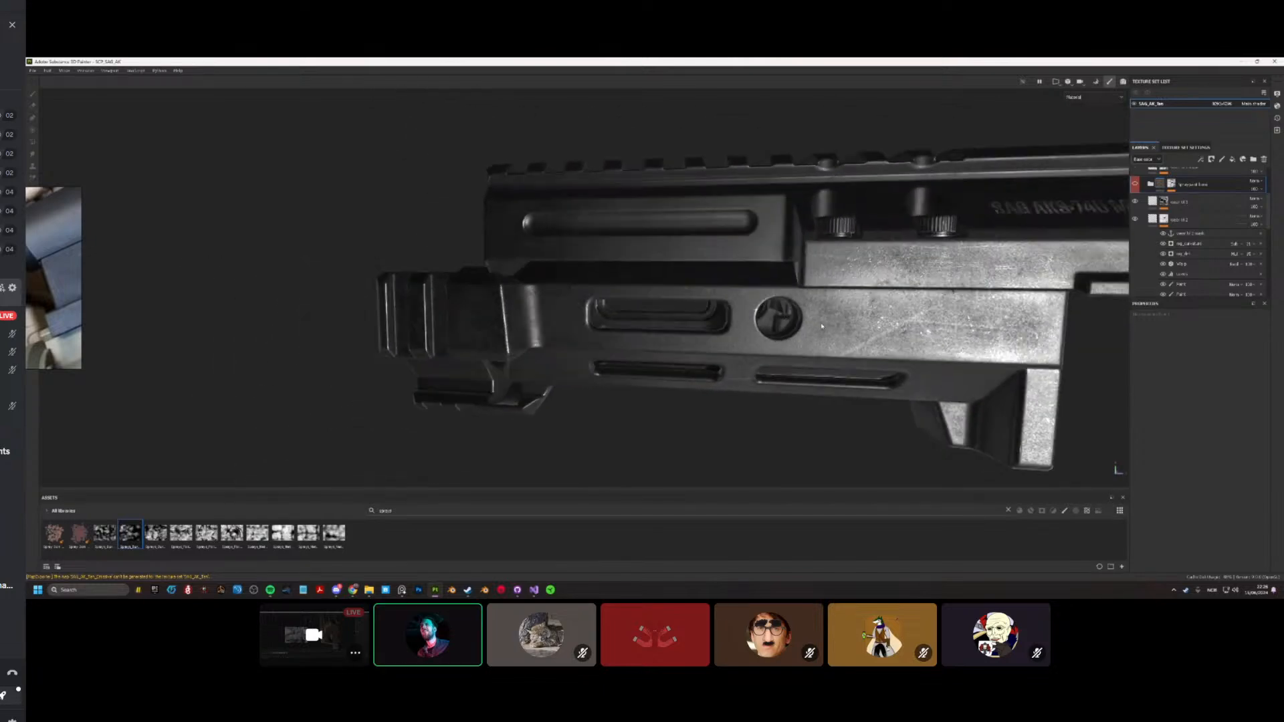
left_click_drag(822, 325, 801, 345, "alt")
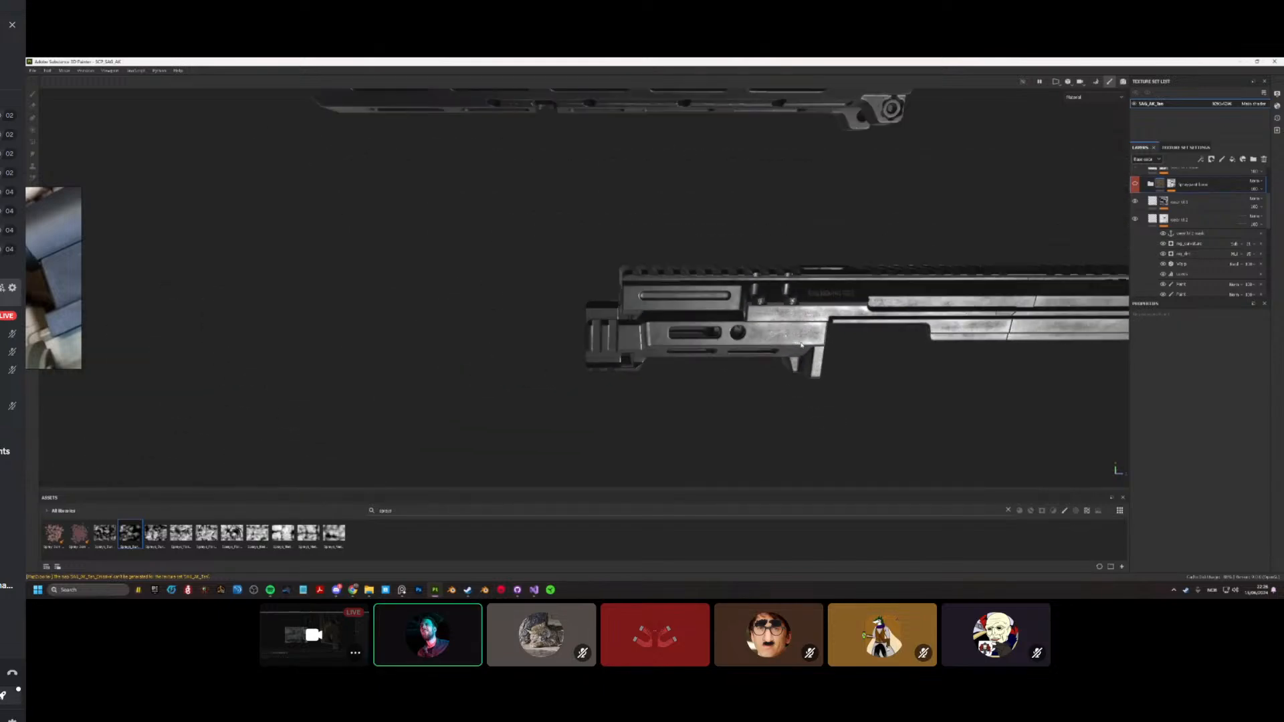
scroll(830, 334, "up", 3)
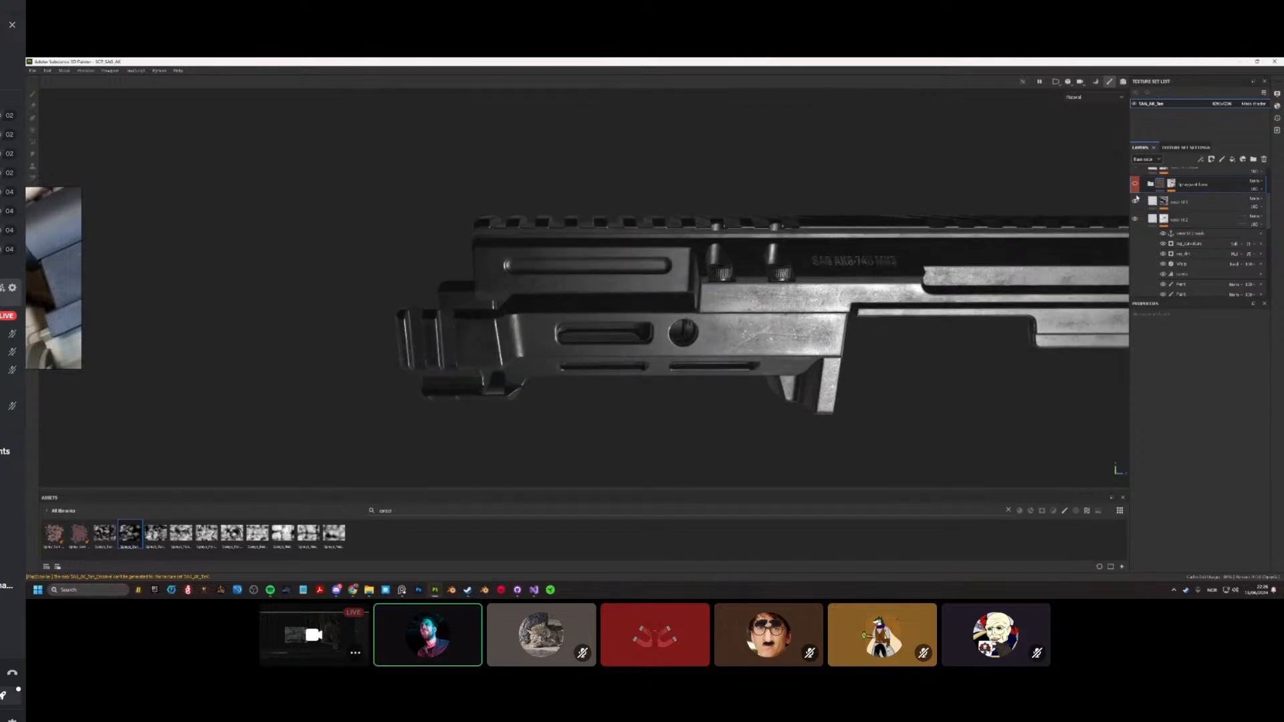
left_click(1136, 200)
scroll(737, 312, "up", 5)
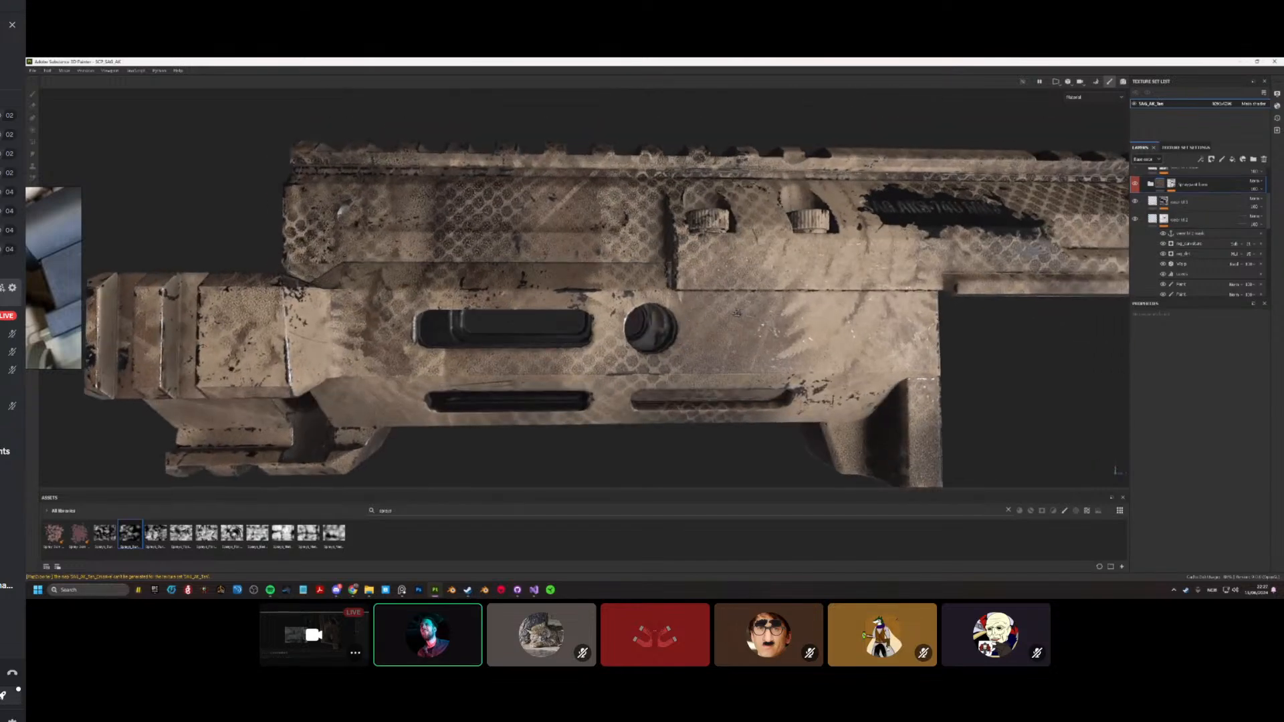
Step: Hide the spray paint folder so the rifle shows its finish without camouflage
left_click_drag(737, 312, 738, 304, "alt")
left_click_drag(528, 360, 462, 428, "alt")
scroll(527, 375, "down", 4)
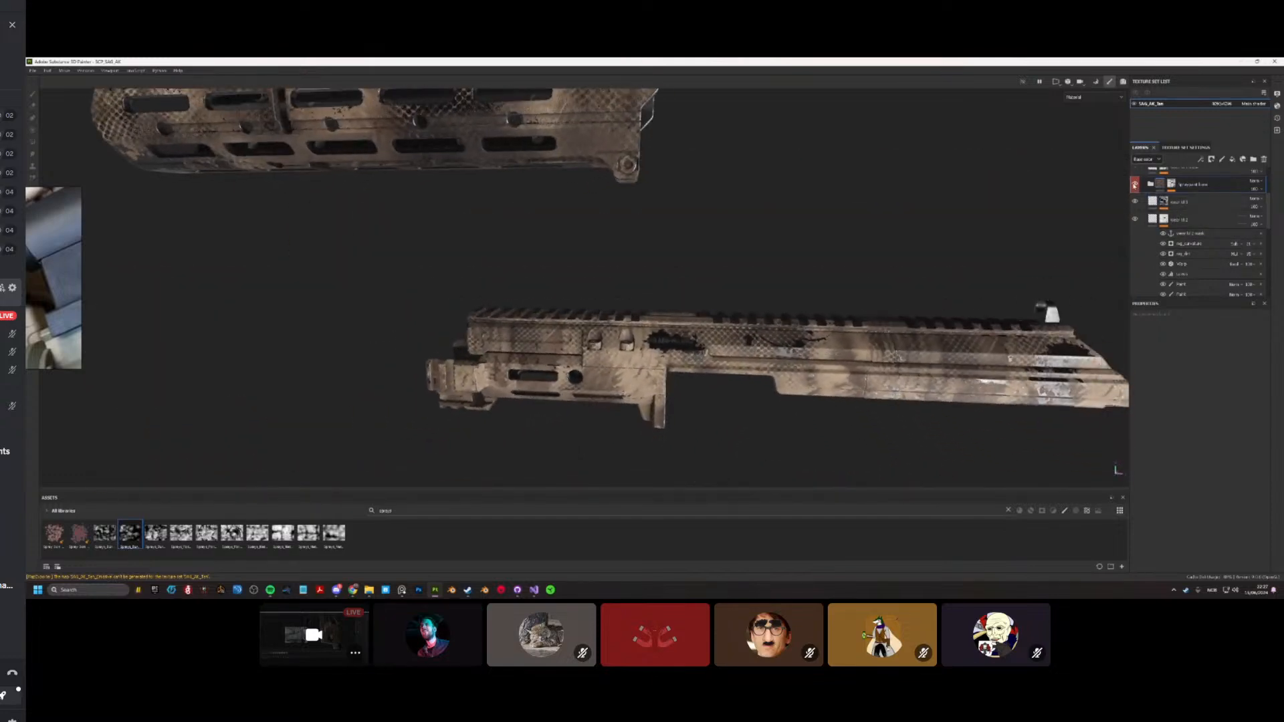
left_click(1135, 183)
scroll(562, 349, "up", 5)
left_click_drag(562, 349, 612, 288, "alt")
scroll(567, 323, "down", 4)
left_click(32, 71)
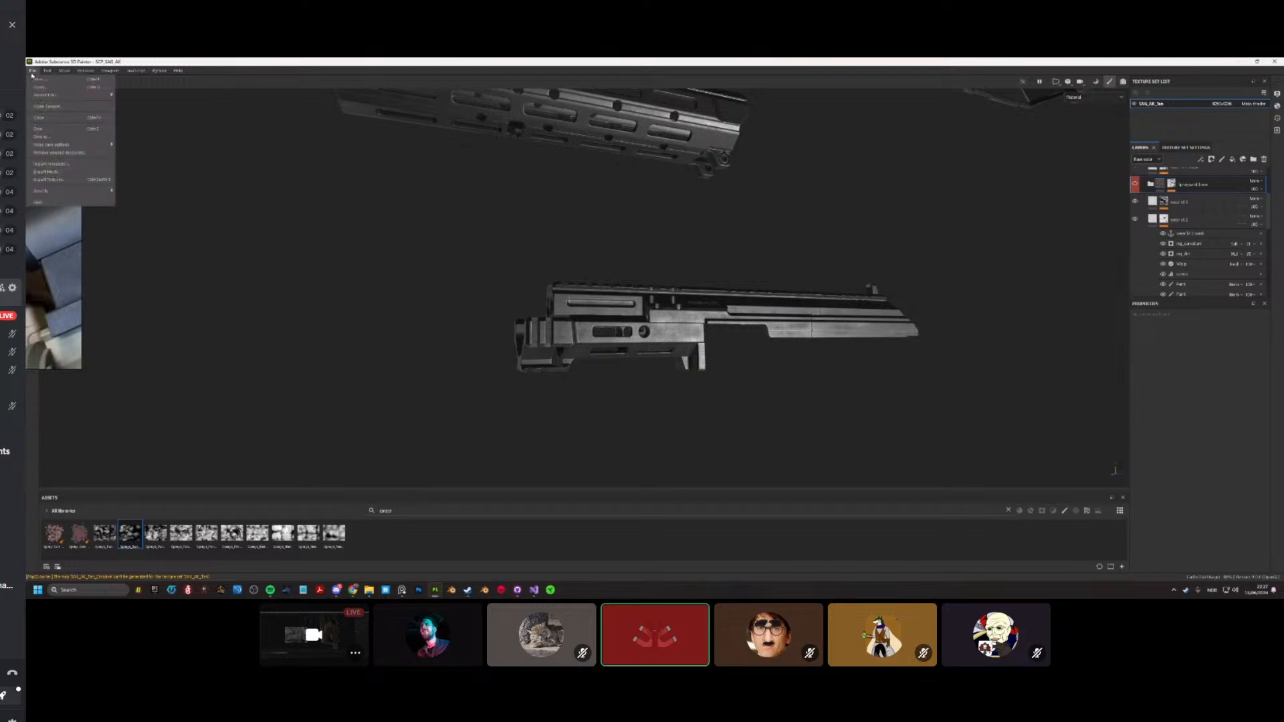
left_click(459, 230)
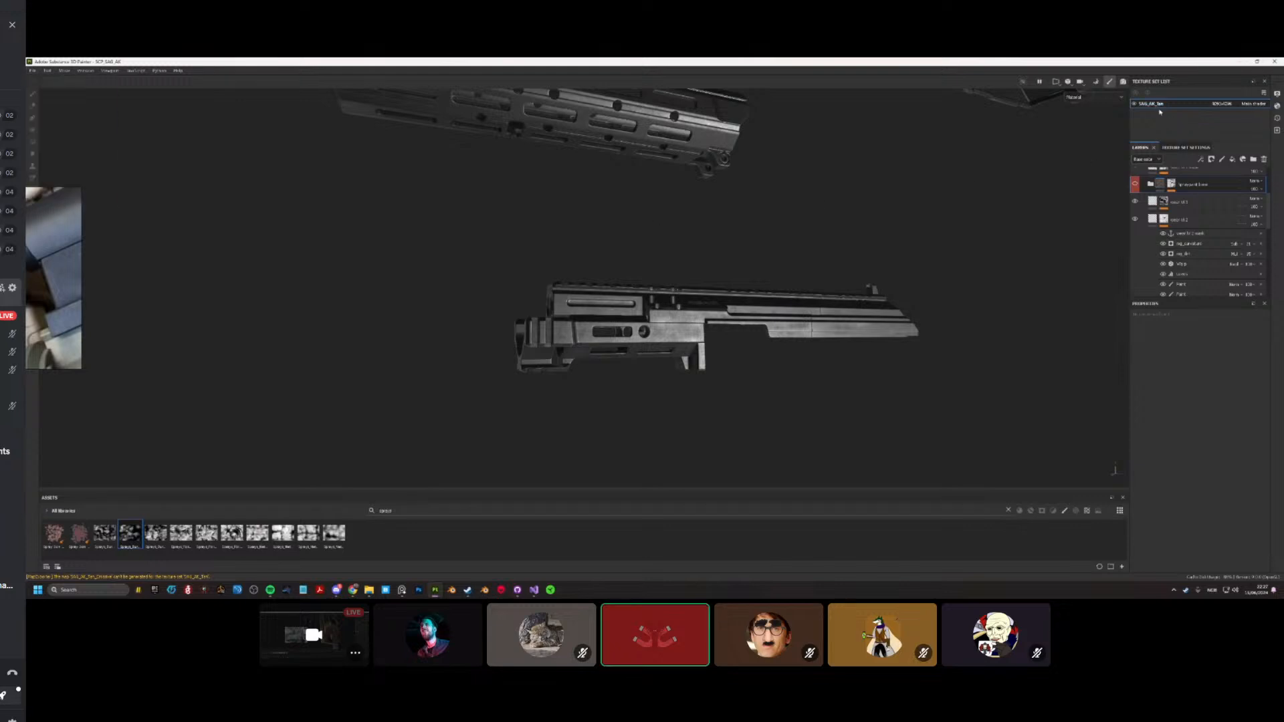
Step: Expand the base texture folder and show its Tan layer to give the rifle a plain tan finish
scroll(1143, 201, "down", 3)
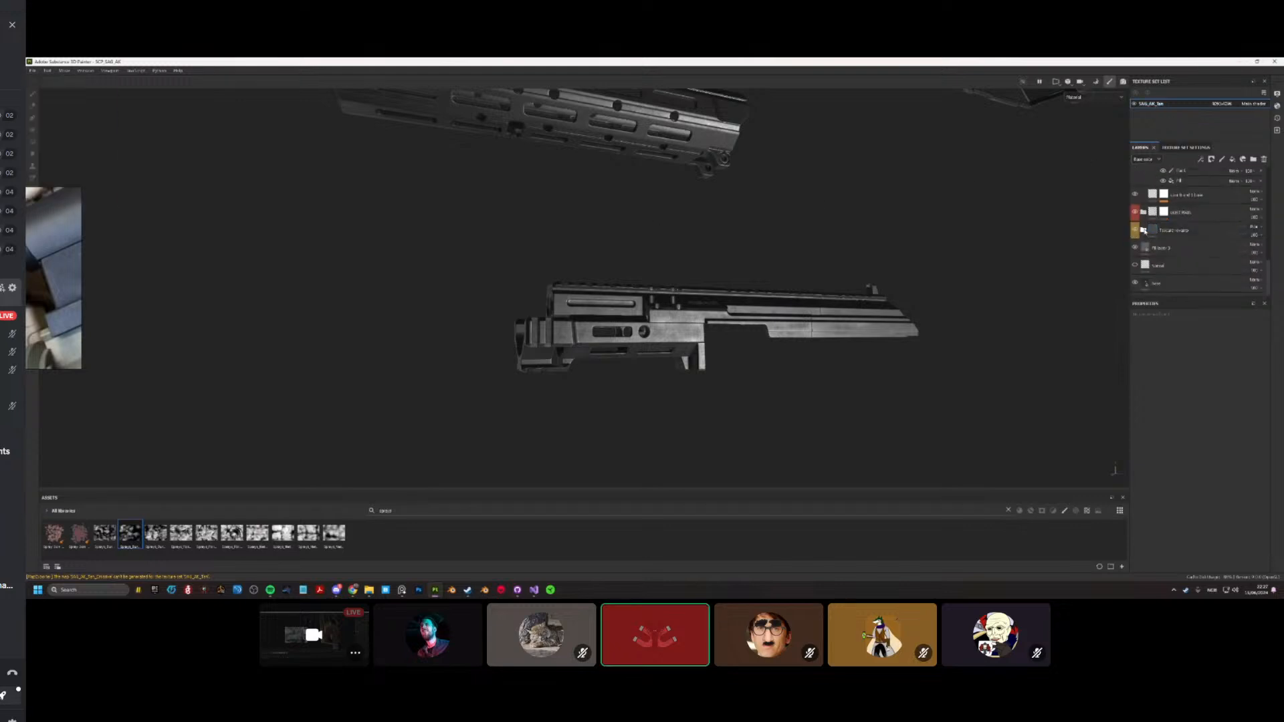
left_click(1144, 230)
scroll(1145, 248, "down", 5)
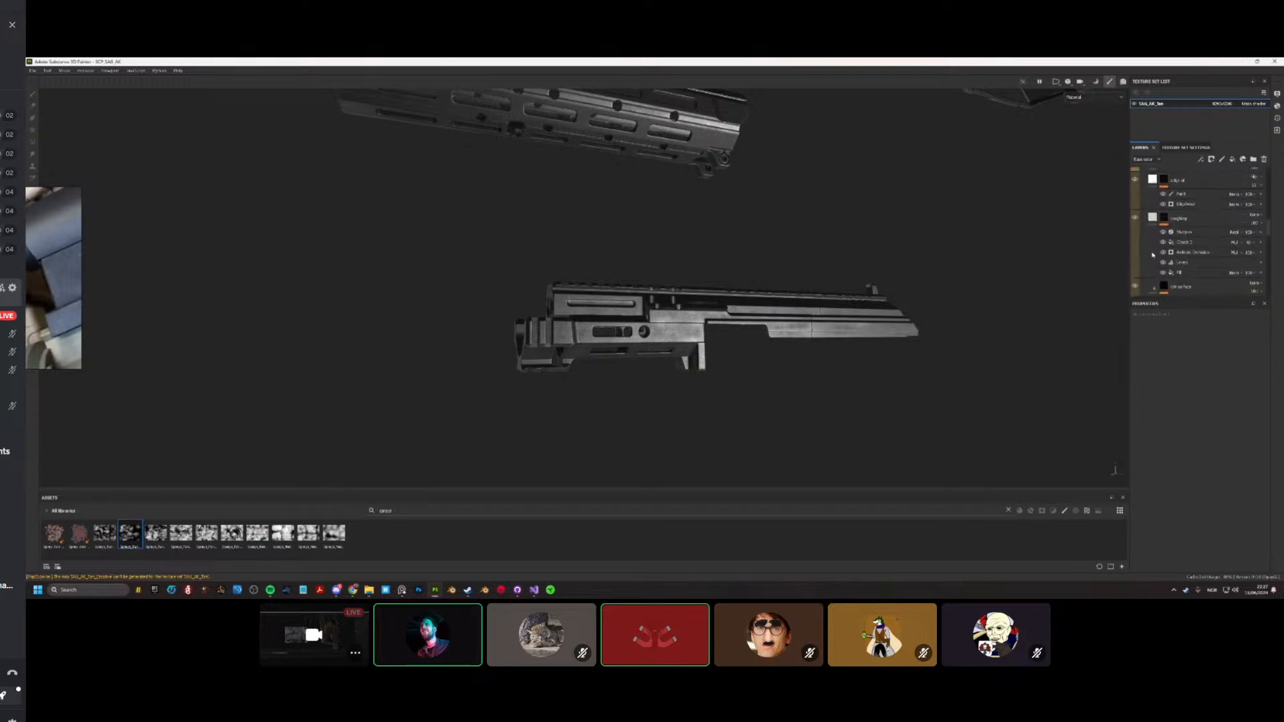
scroll(1146, 255, "down", 3)
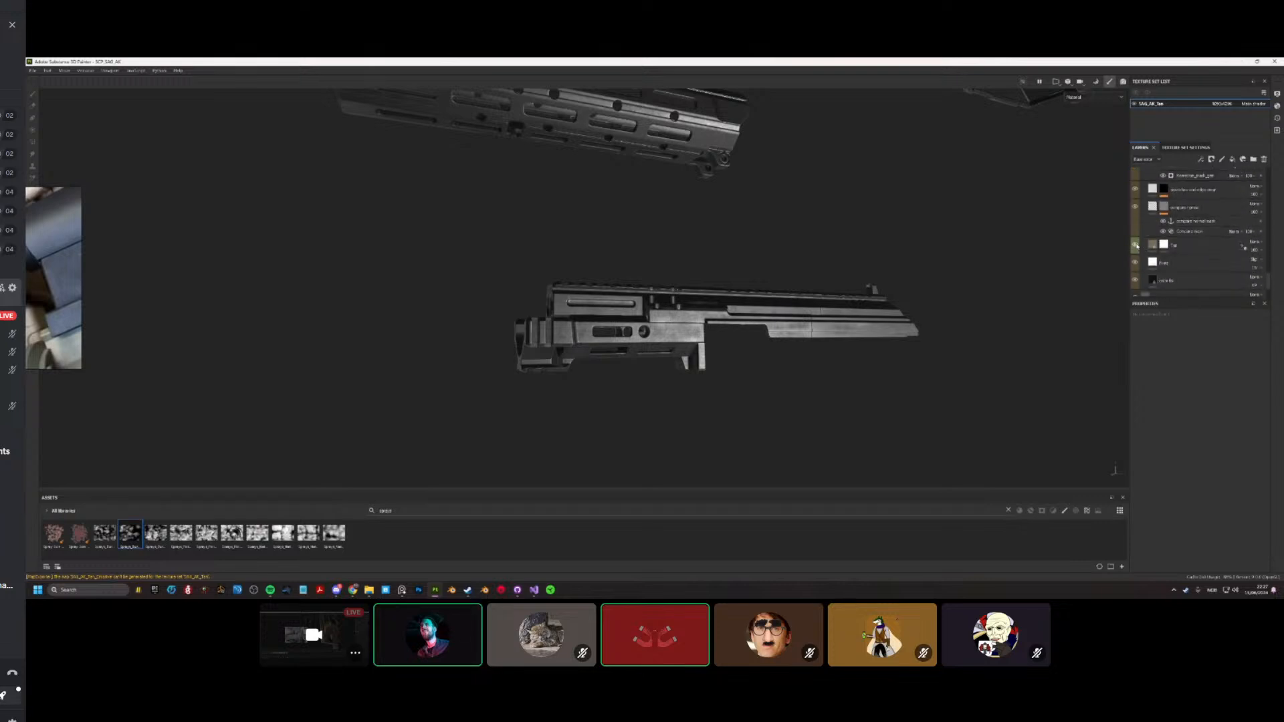
left_click(1135, 245)
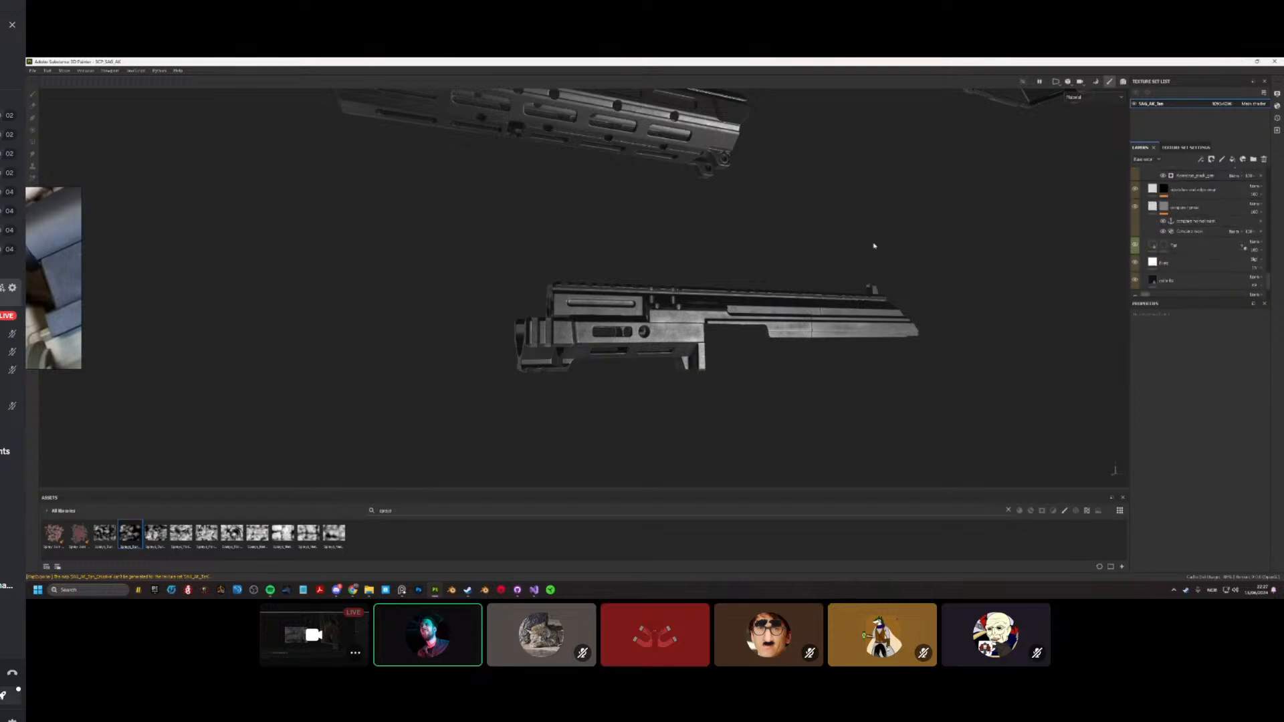
Step: Export the tan version's textures from the SAG_AK_Tan set as PNG files with the packed Unreal Engine output template
left_click(32, 70)
left_click(60, 184)
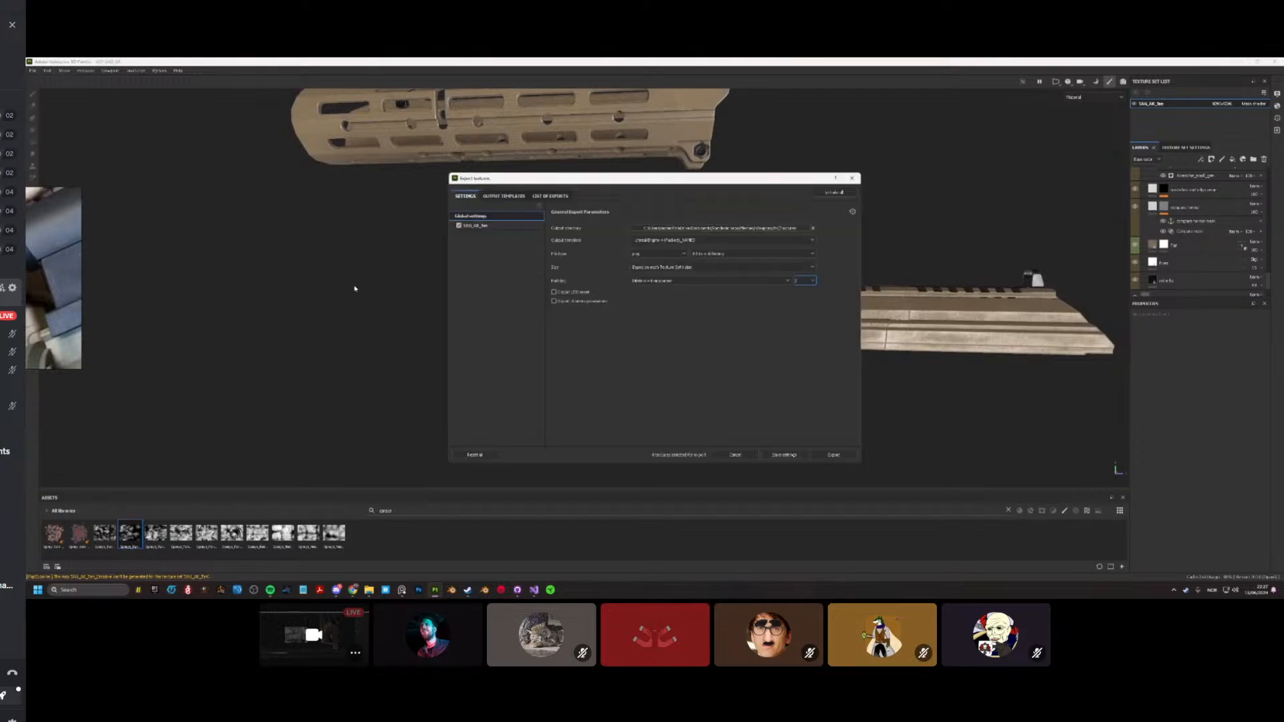
left_click(820, 455)
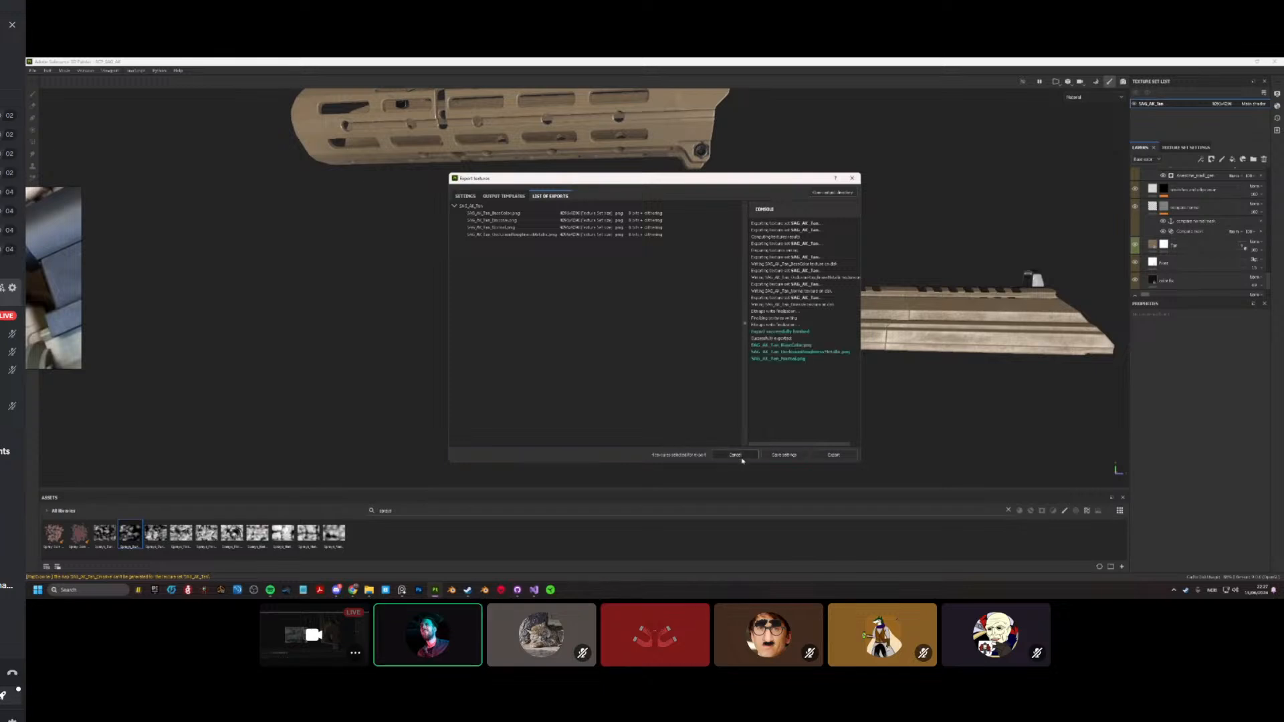
left_click(736, 455)
Step: Check the plain tan finish, hide the Tan layer and rename the texture set to SAG_AK
left_click_drag(643, 413, 657, 382, "alt")
scroll(589, 381, "up", 5)
scroll(657, 382, "down", 3)
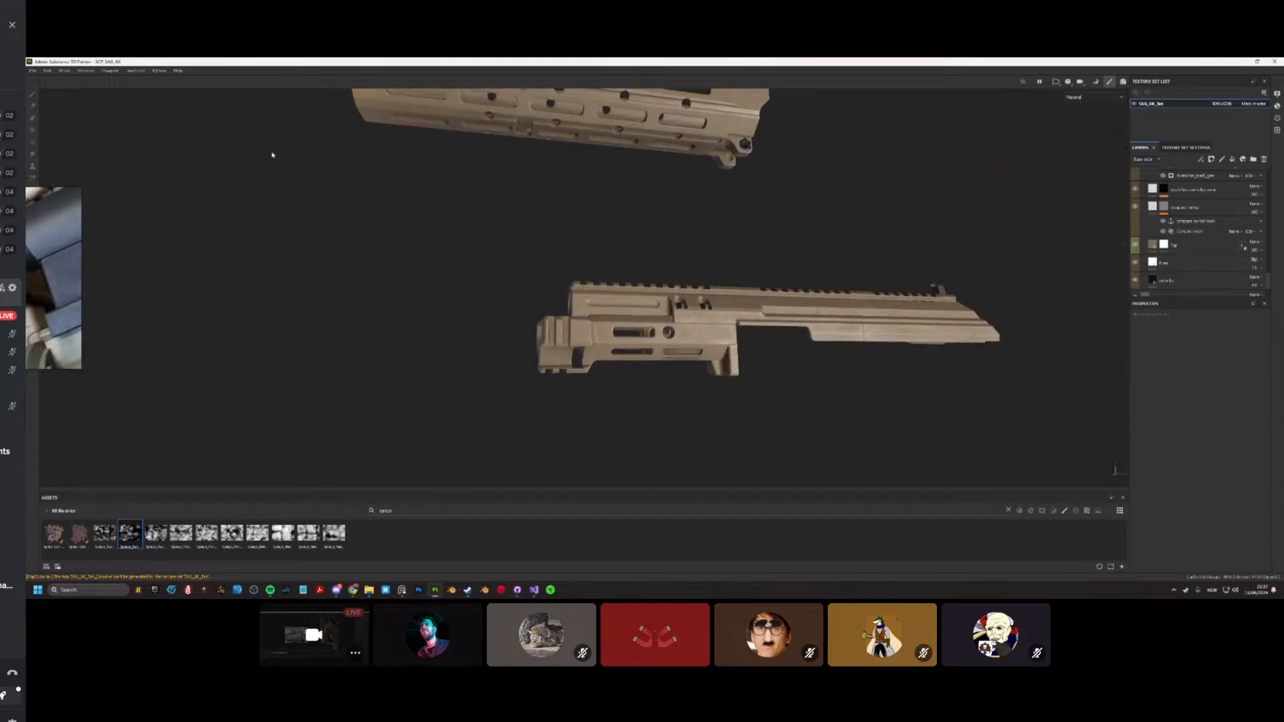
left_click(1165, 244)
left_click(1167, 246)
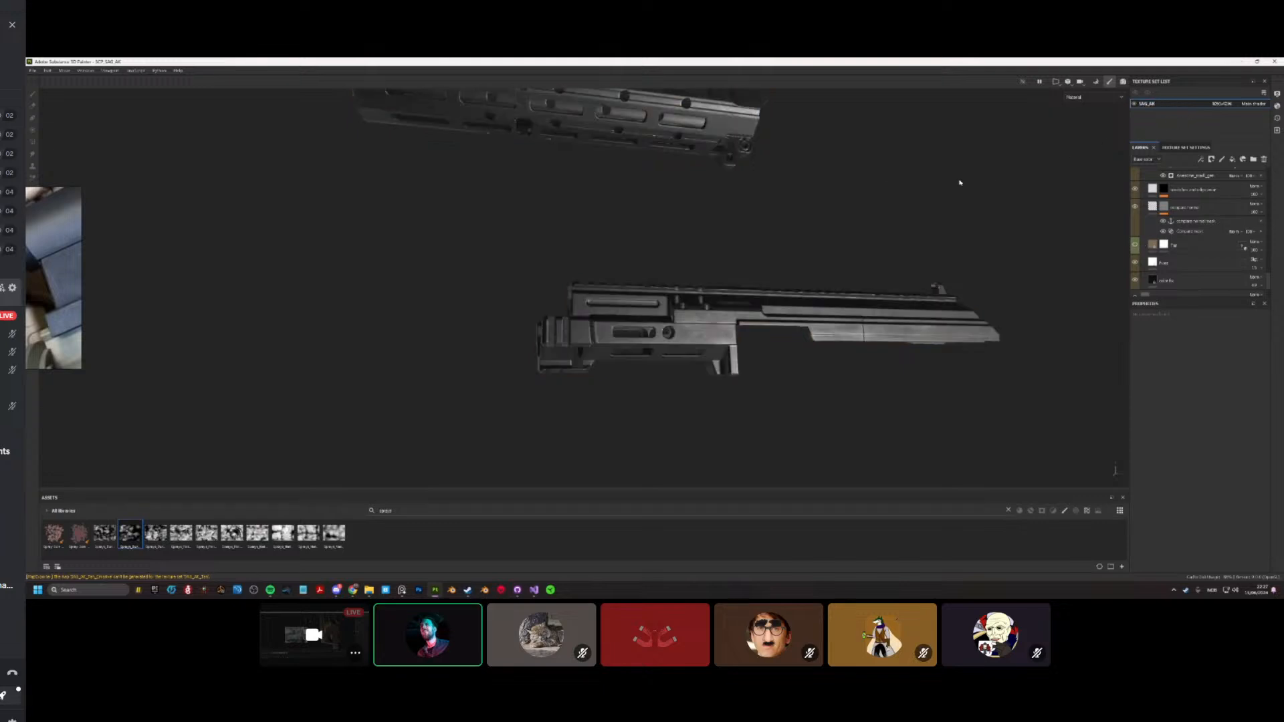
Step: Export the black metal version's textures from the SAG_AK set as PNG files with the packed Unreal Engine template
left_click(32, 70)
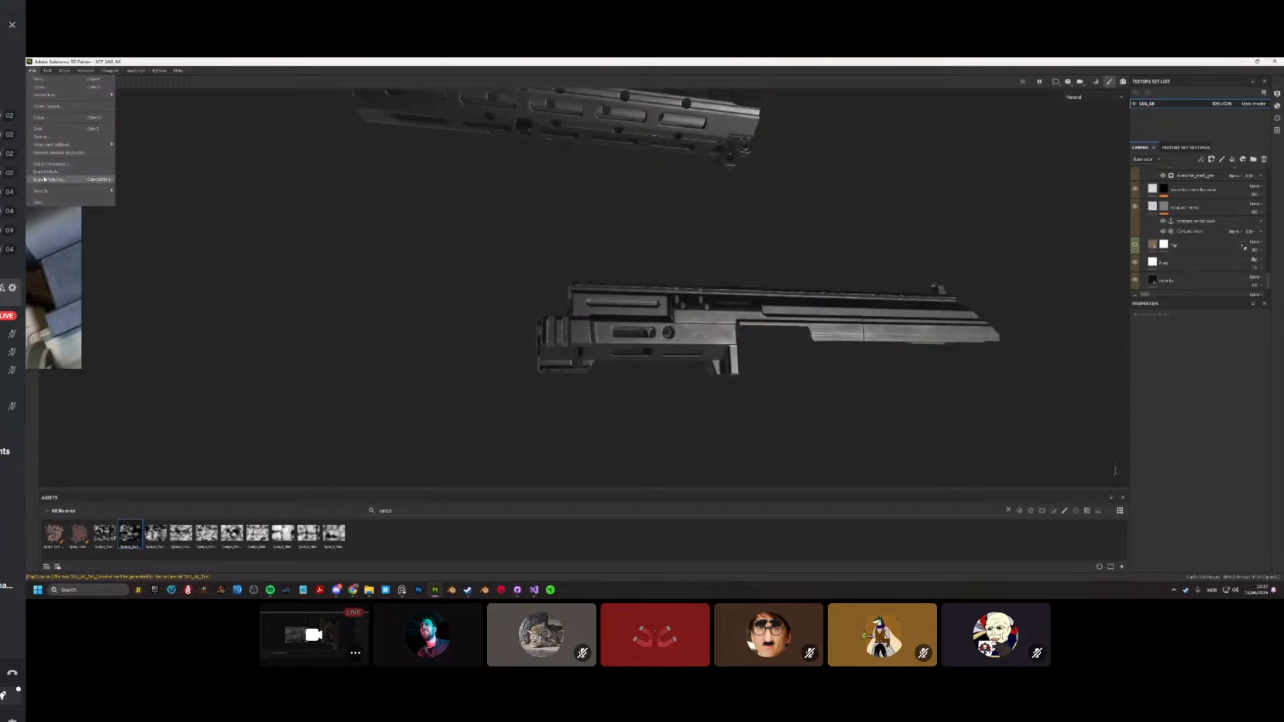
left_click(64, 179)
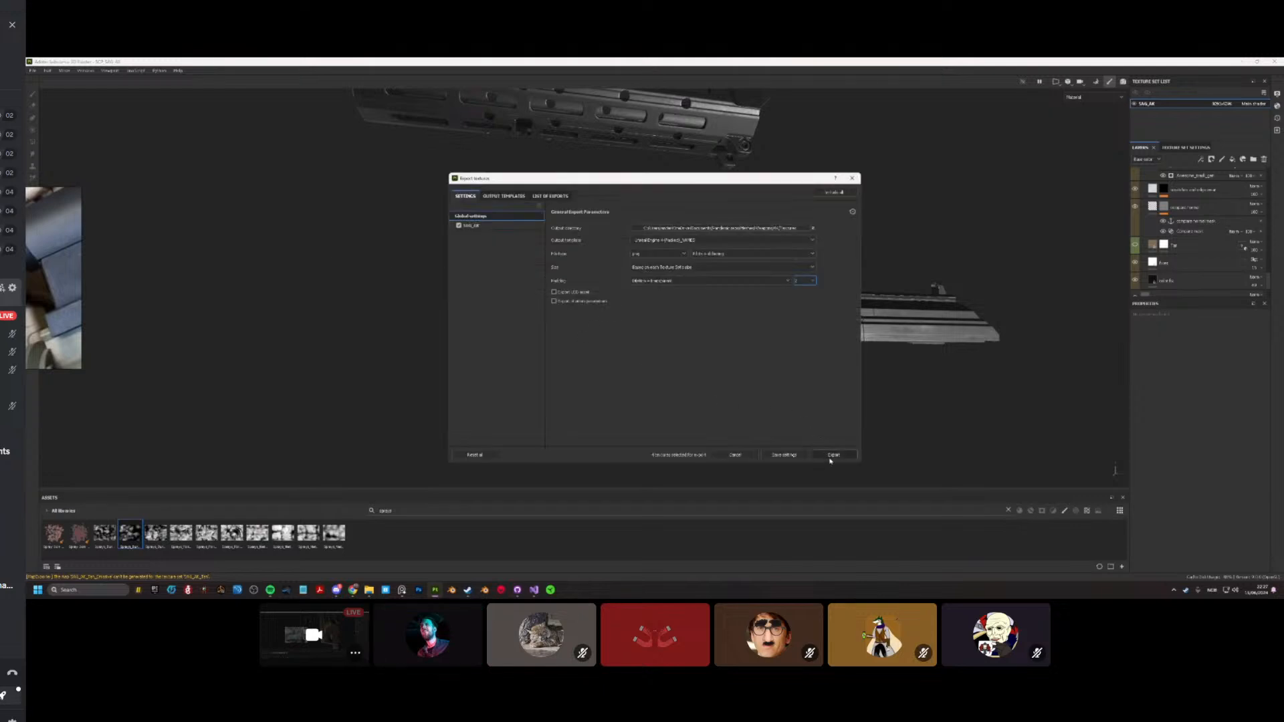
left_click(833, 454)
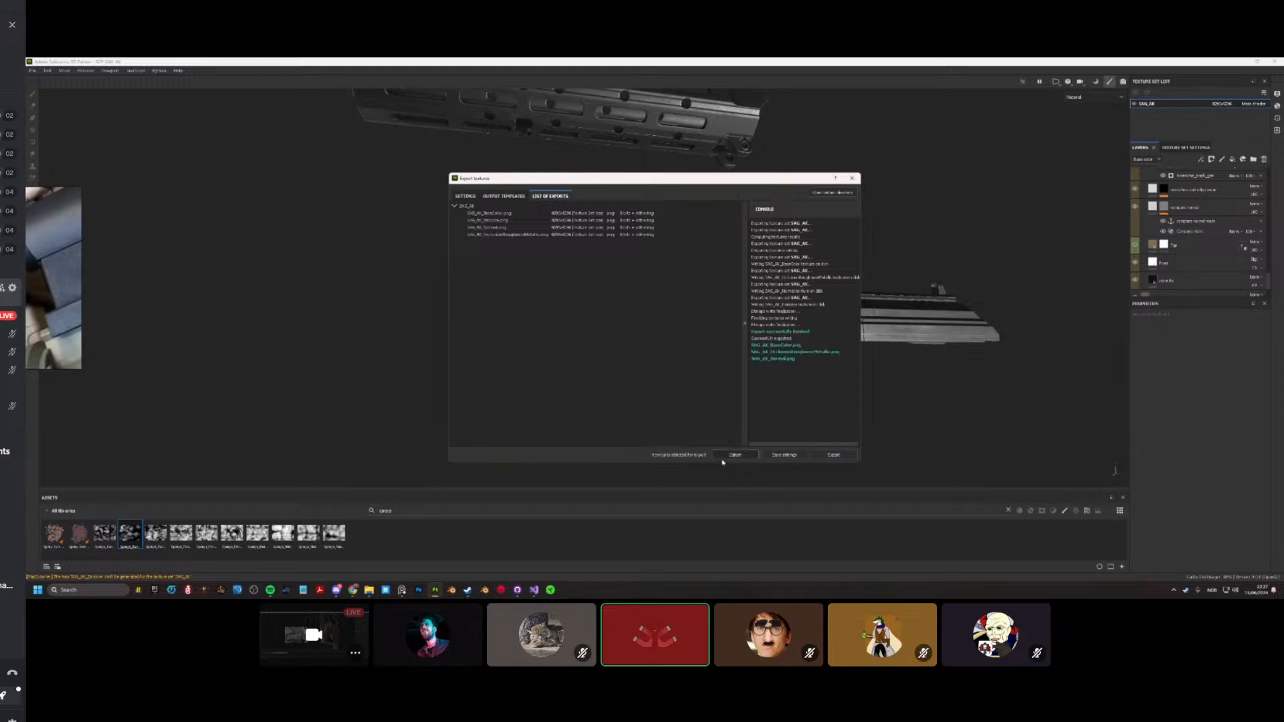
Step: Save the rifle project and open the SCP_ArmoryStool project
left_click(31, 70)
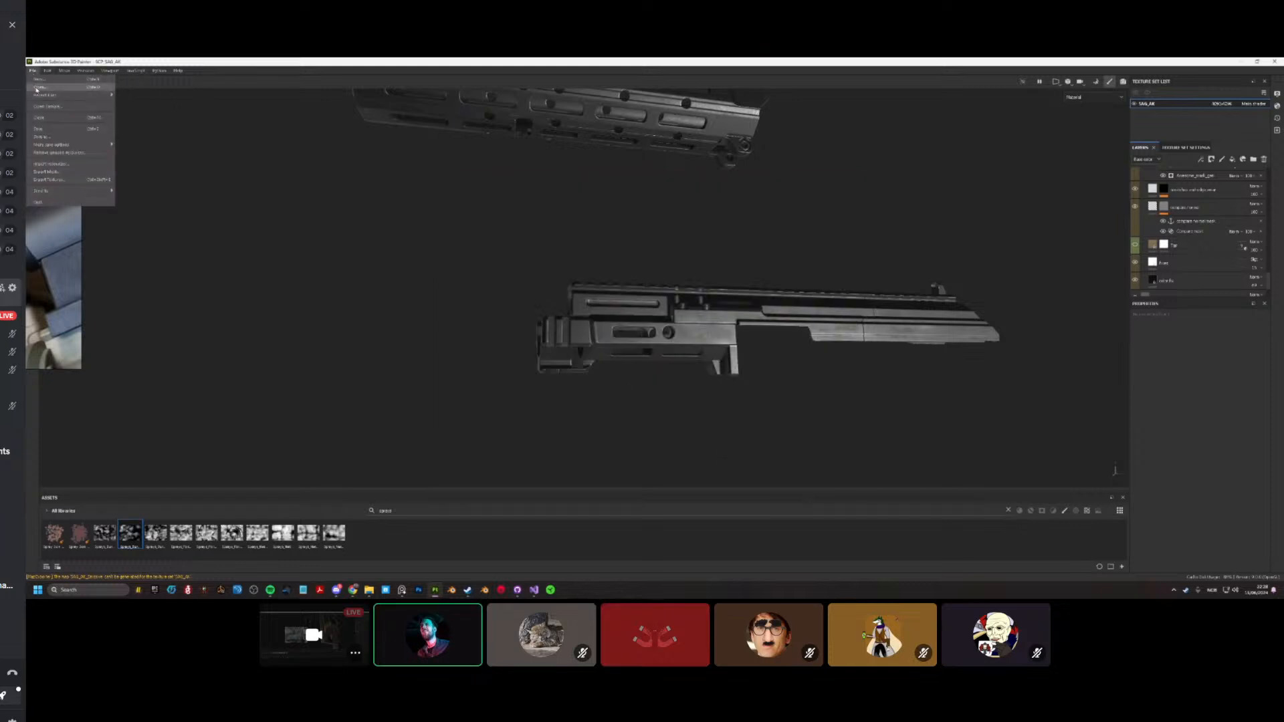
left_click(38, 87)
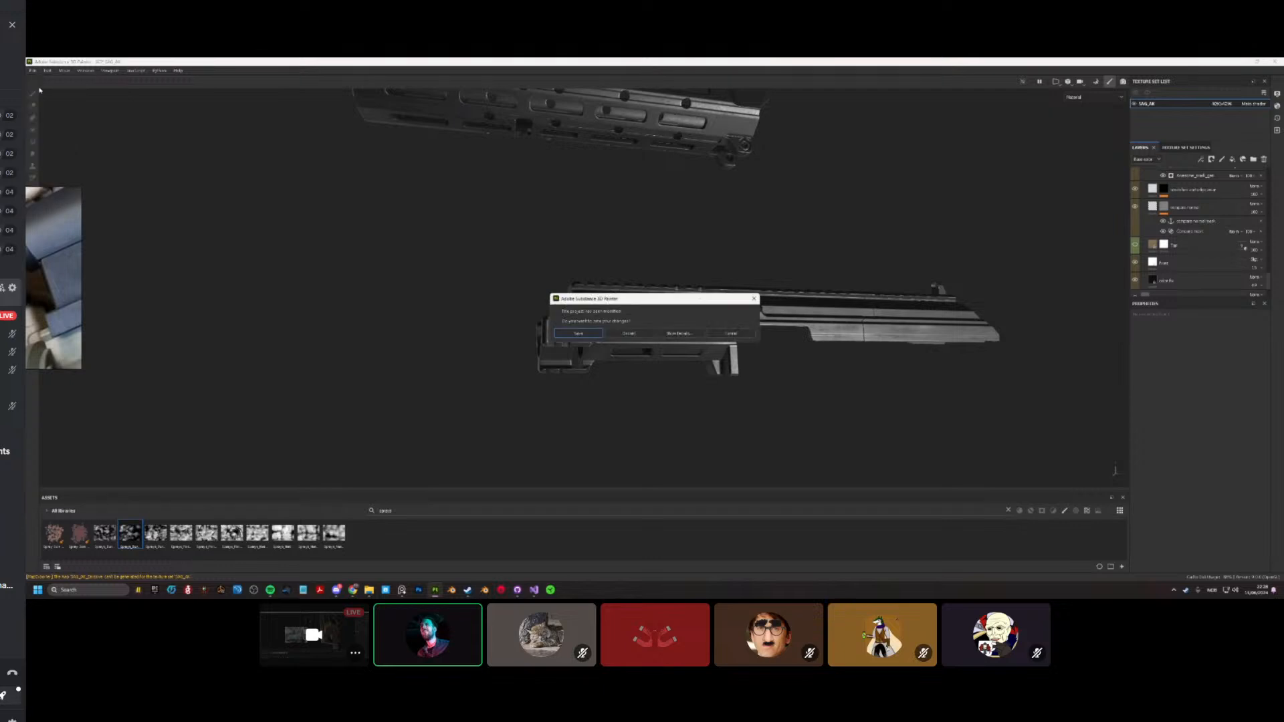
left_click(570, 332)
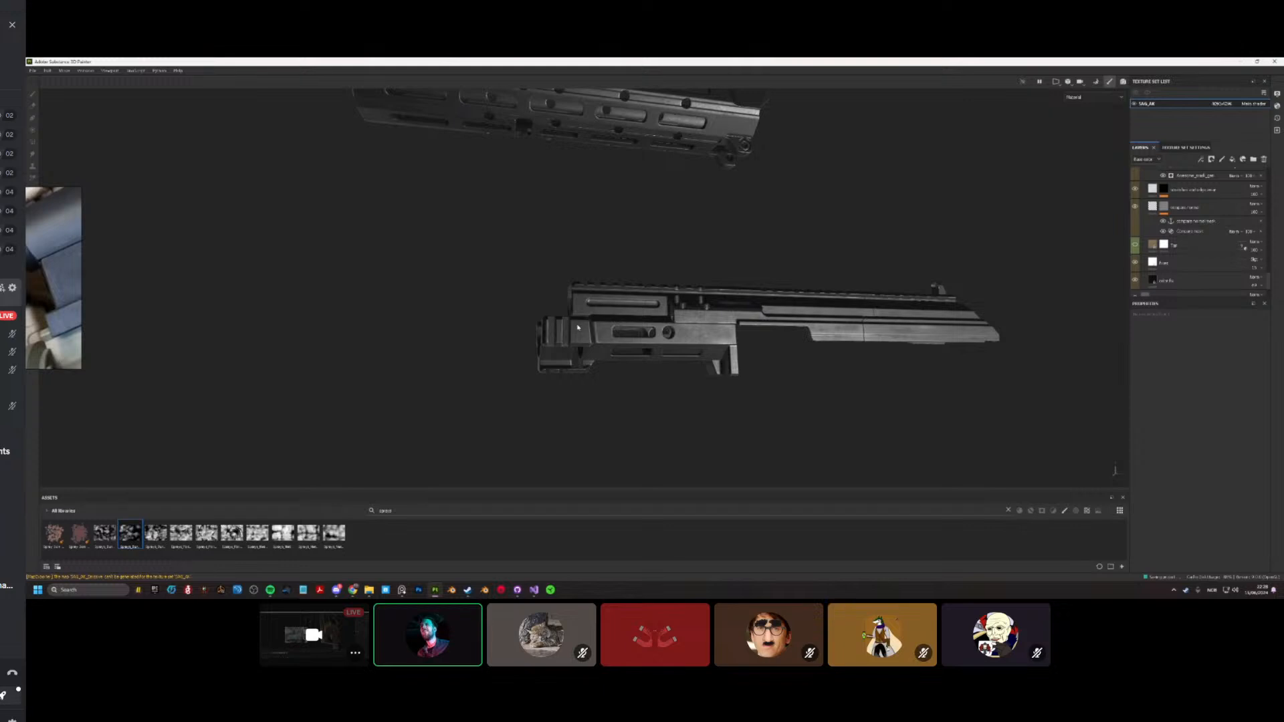
key("ctrl+o")
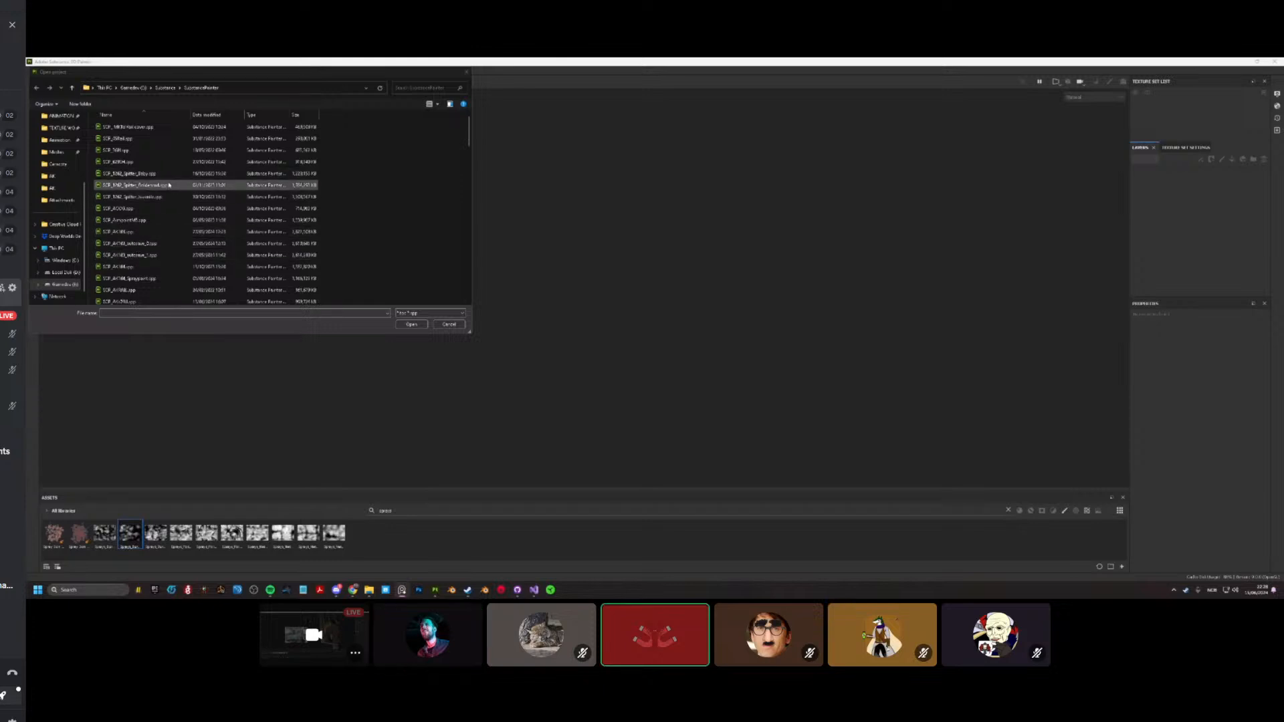
scroll(169, 185, "down", 4)
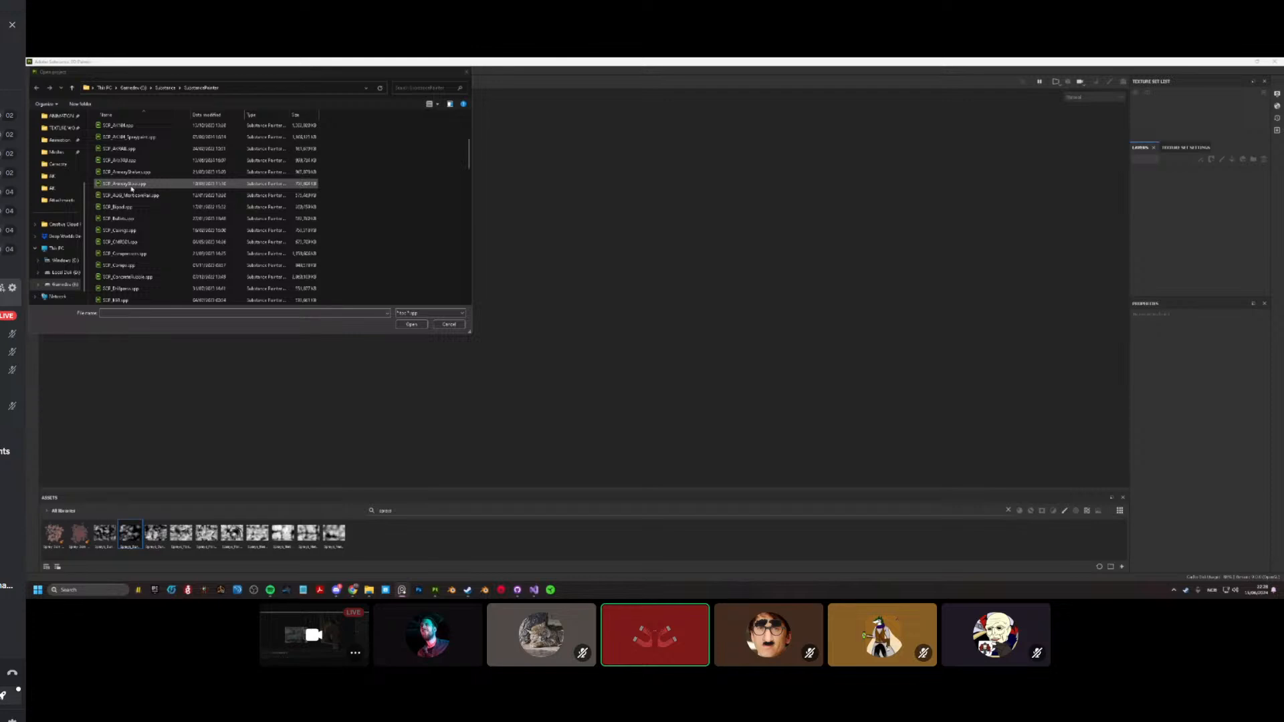
double_click(131, 185)
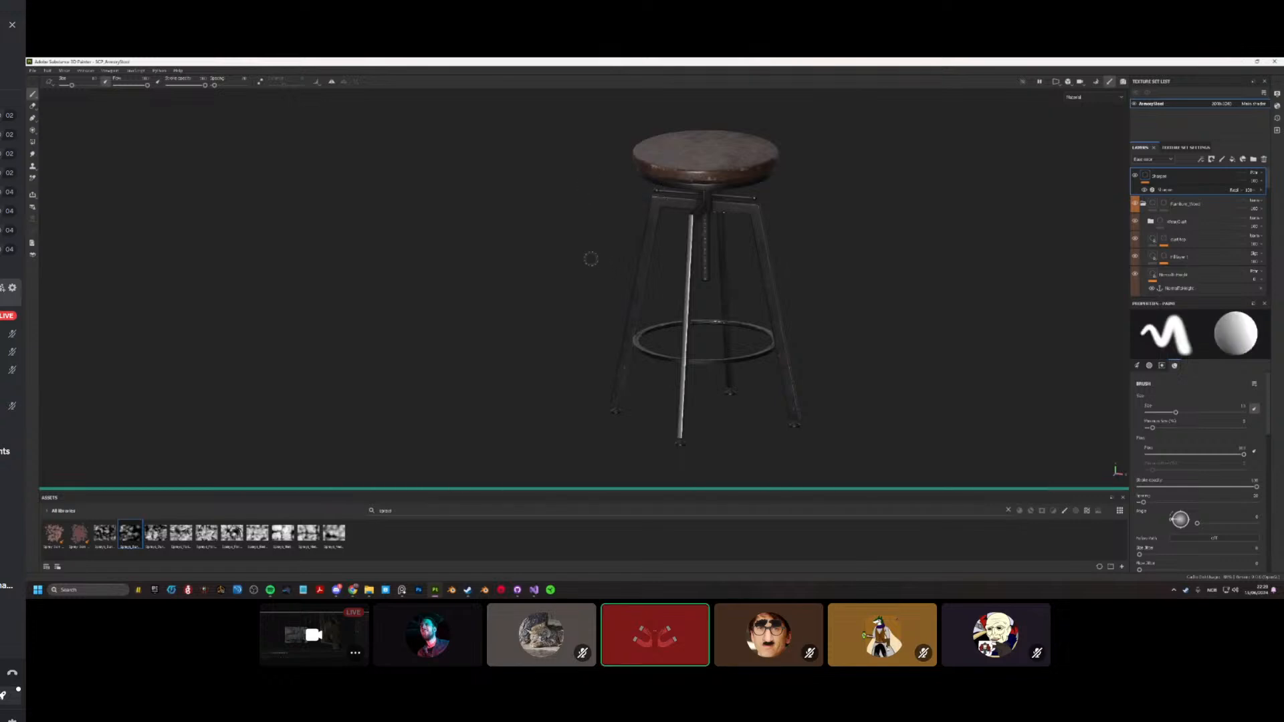
Step: Examine the armory stool's wooden seat edge and metal frame from several sides without the interface panels
middle_click_drag(589, 239, 513, 288, "alt")
left_click_drag(514, 288, 450, 267, "alt")
scroll(528, 250, "up", 3)
key("Tab")
middle_click_drag(553, 277, 541, 233, "alt")
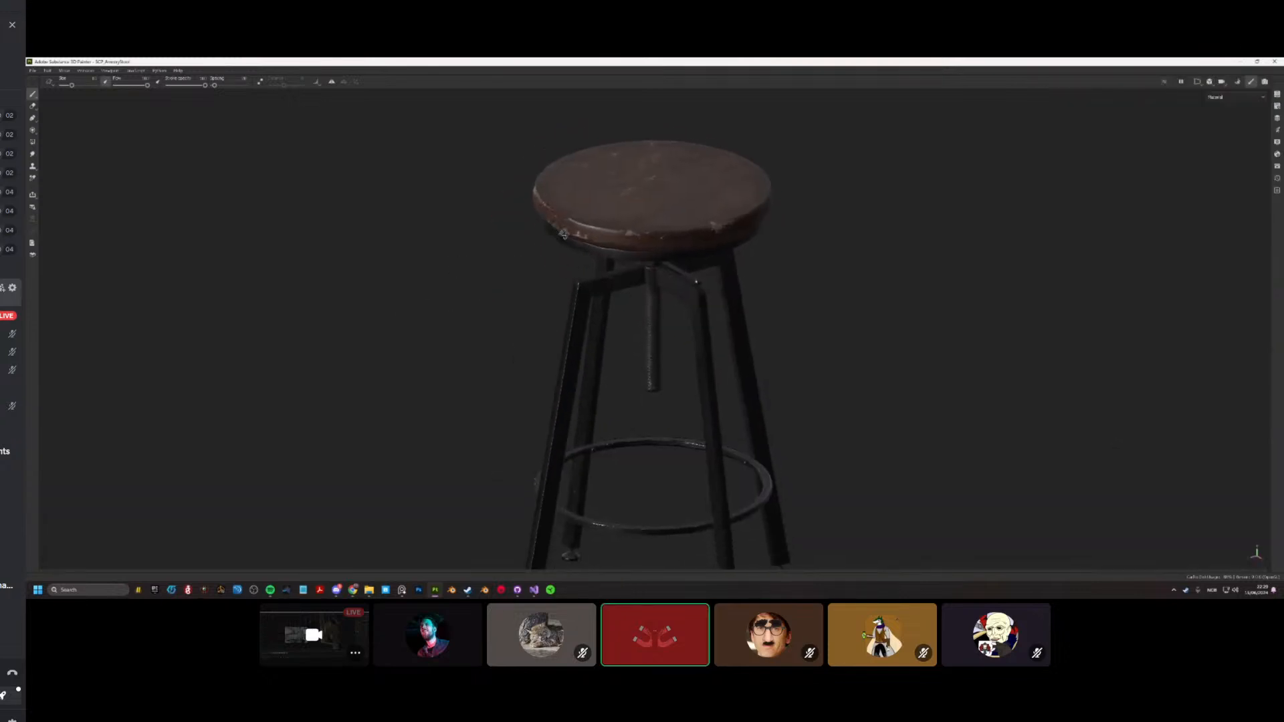
left_click_drag(541, 233, 769, 198, "alt")
right_click_drag(770, 198, 659, 212, "alt")
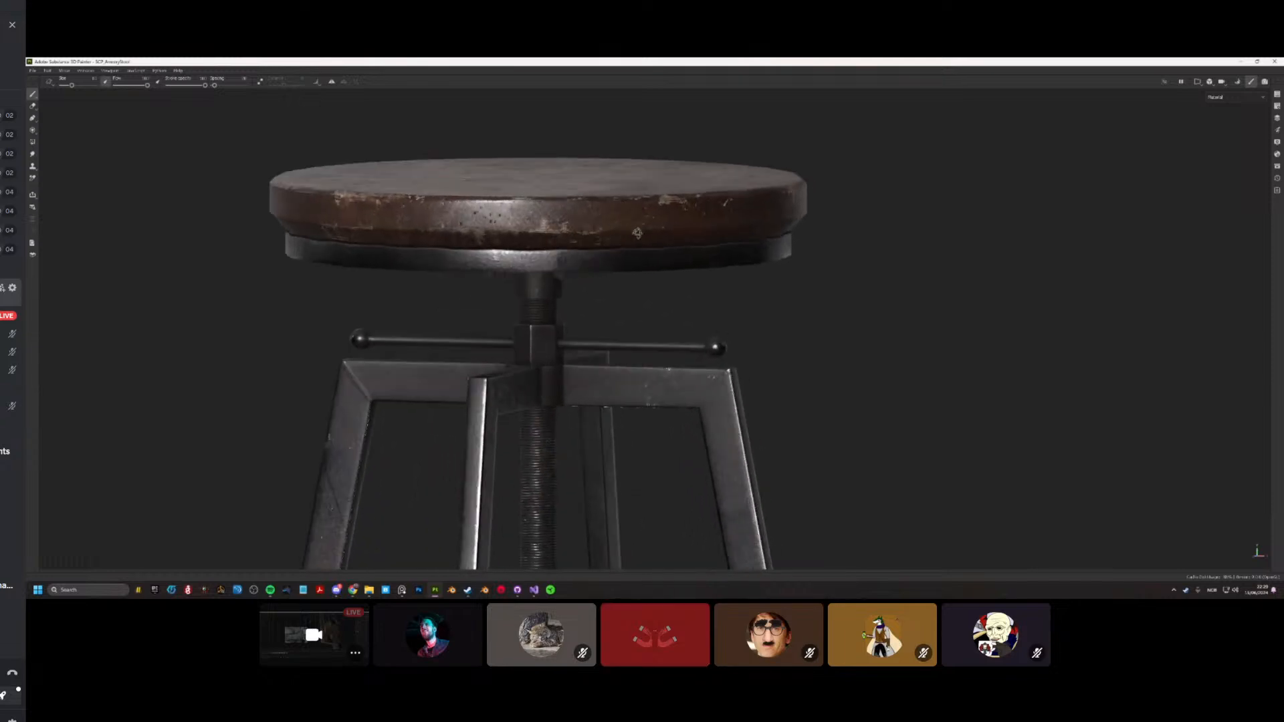
left_click_drag(658, 213, 588, 288, "alt")
right_click_drag(588, 287, 535, 277, "alt")
left_click_drag(535, 278, 842, 236, "alt")
right_click_drag(842, 235, 745, 258, "alt")
left_click_drag(745, 257, 525, 293, "alt")
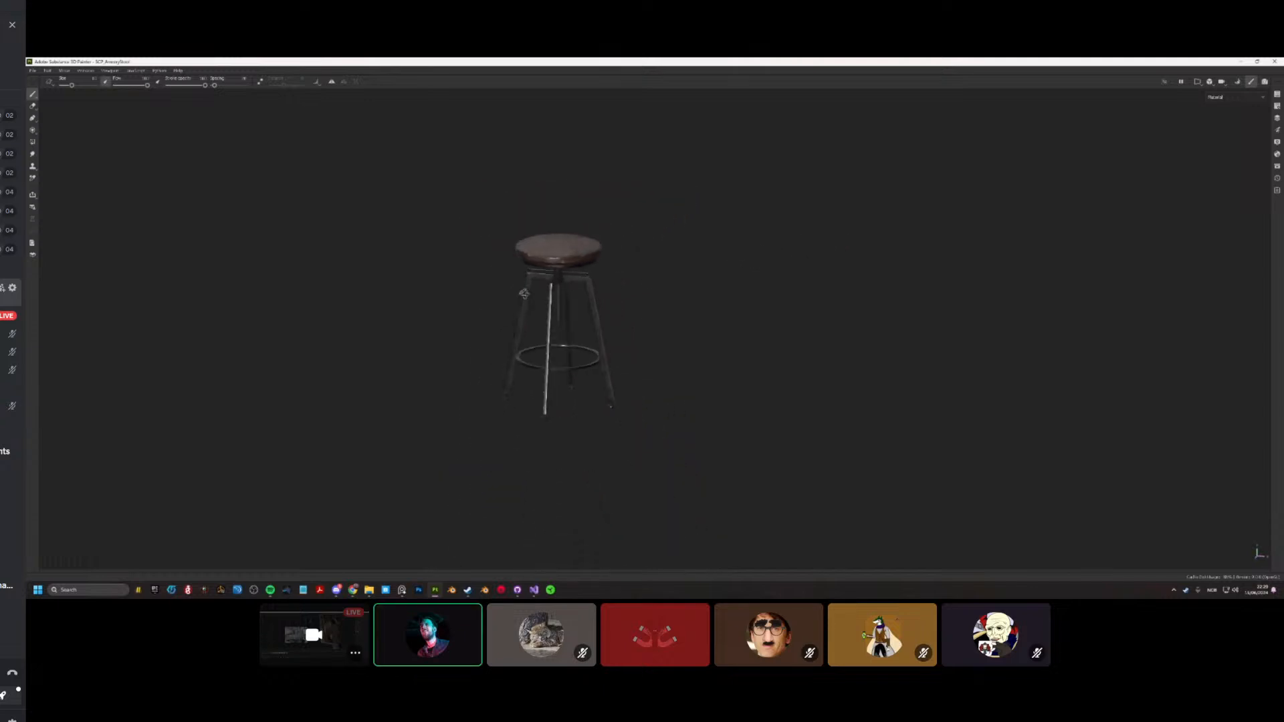
left_click_drag(762, 238, 629, 244, "alt")
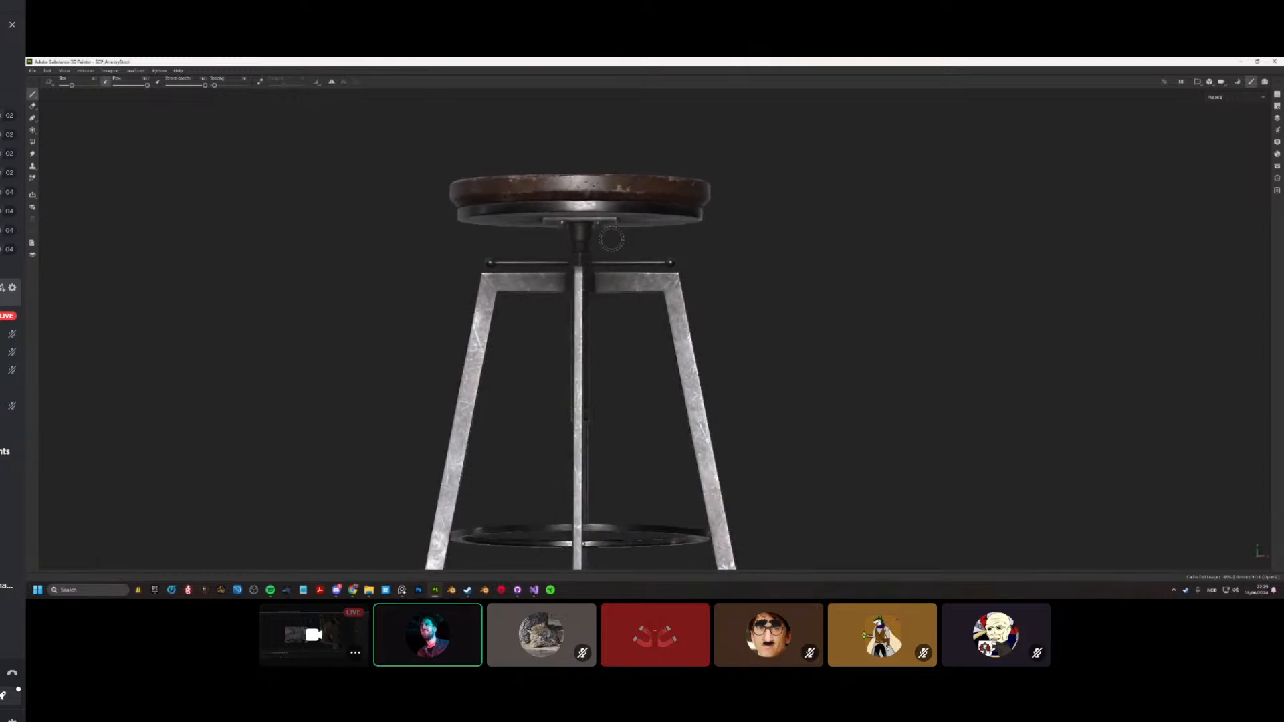
Step: Examine the scratches and worn rim on top of the stool's wooden seat
key("Tab")
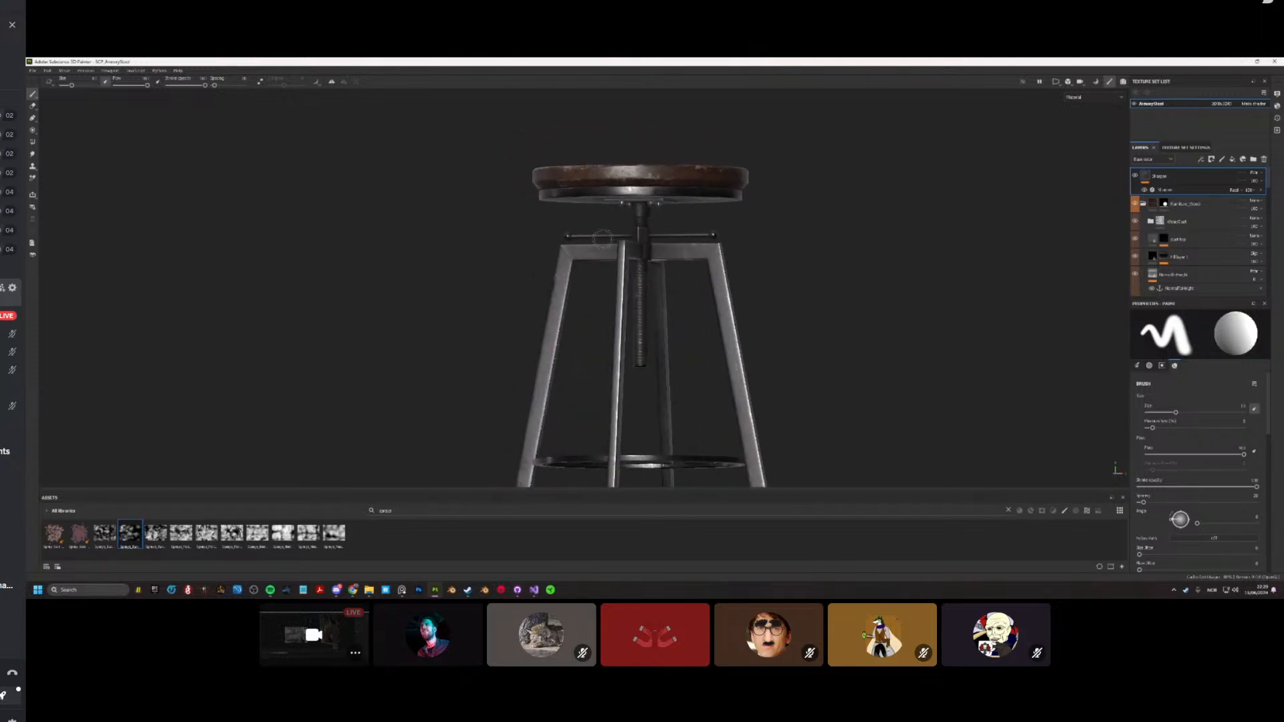
key("Tab")
mouse_move(665, 230)
left_mouse_down("alt")
mouse_move(553, 275)
mouse_move(504, 252)
mouse_move(926, 221)
mouse_move(791, 217)
mouse_move(826, 235)
mouse_move(748, 247)
mouse_move(761, 232)
left_mouse_up("alt")
right_click_drag(761, 233, 705, 219, "alt")
left_click_drag(649, 242, 703, 268, "alt")
right_click_drag(702, 268, 721, 293, "alt")
mouse_move(720, 293)
left_mouse_down("alt")
mouse_move(710, 277)
mouse_move(703, 299)
mouse_move(767, 316)
mouse_move(718, 293)
left_mouse_up("alt")
key("Tab")
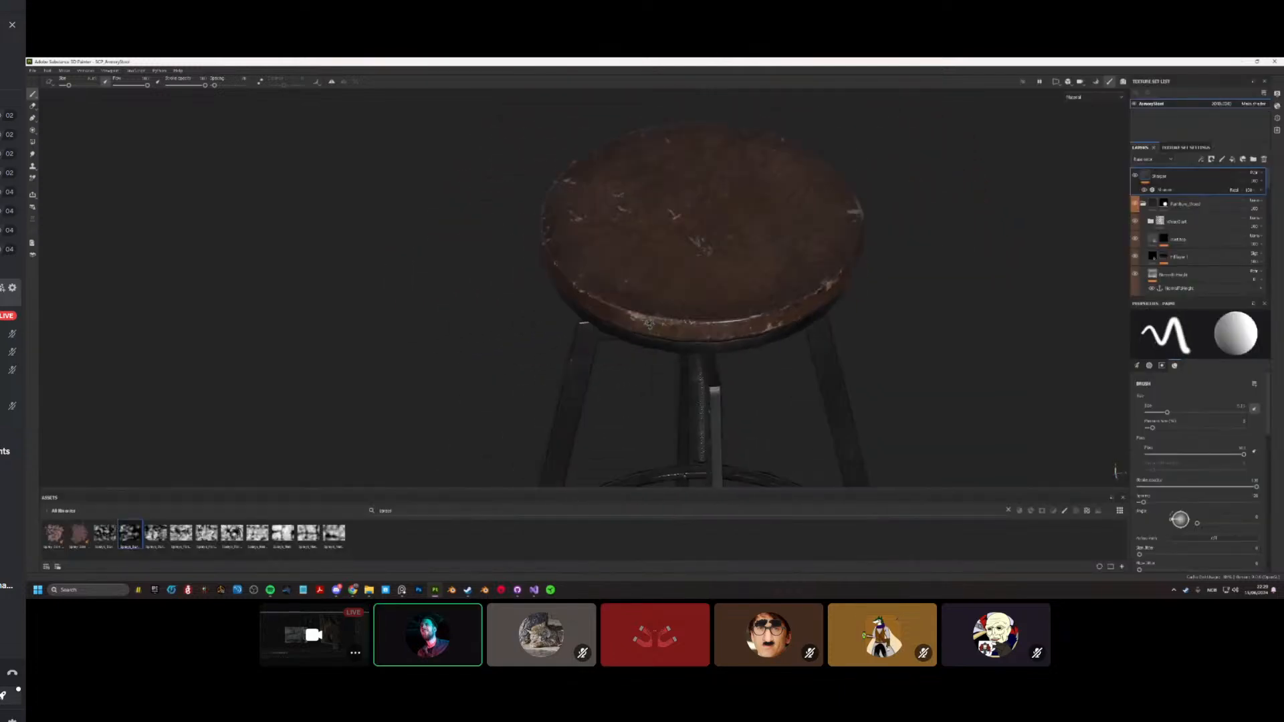
left_click_drag(648, 324, 646, 293, "alt")
left_click_drag(533, 267, 659, 329, "alt")
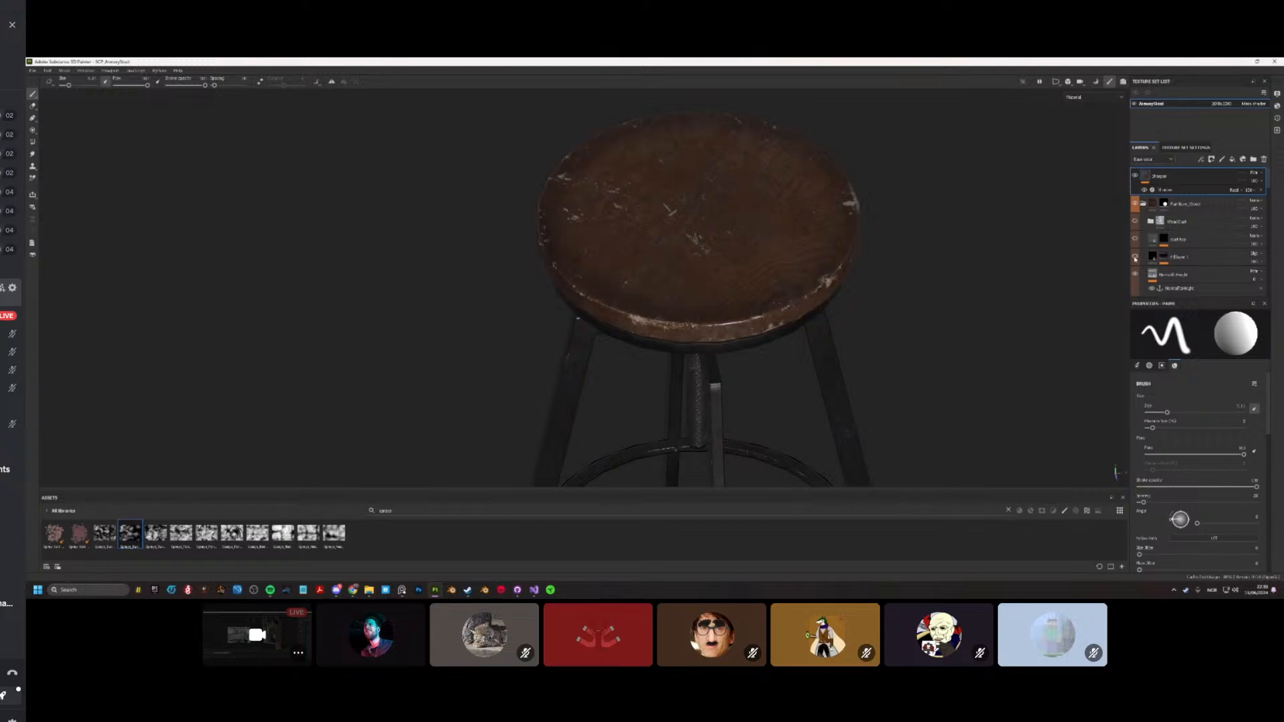
Step: Hide the seat's upper wood finish layers to examine the bare wood beneath, and show them again
scroll(1135, 259, "down", 2)
left_click(1135, 269)
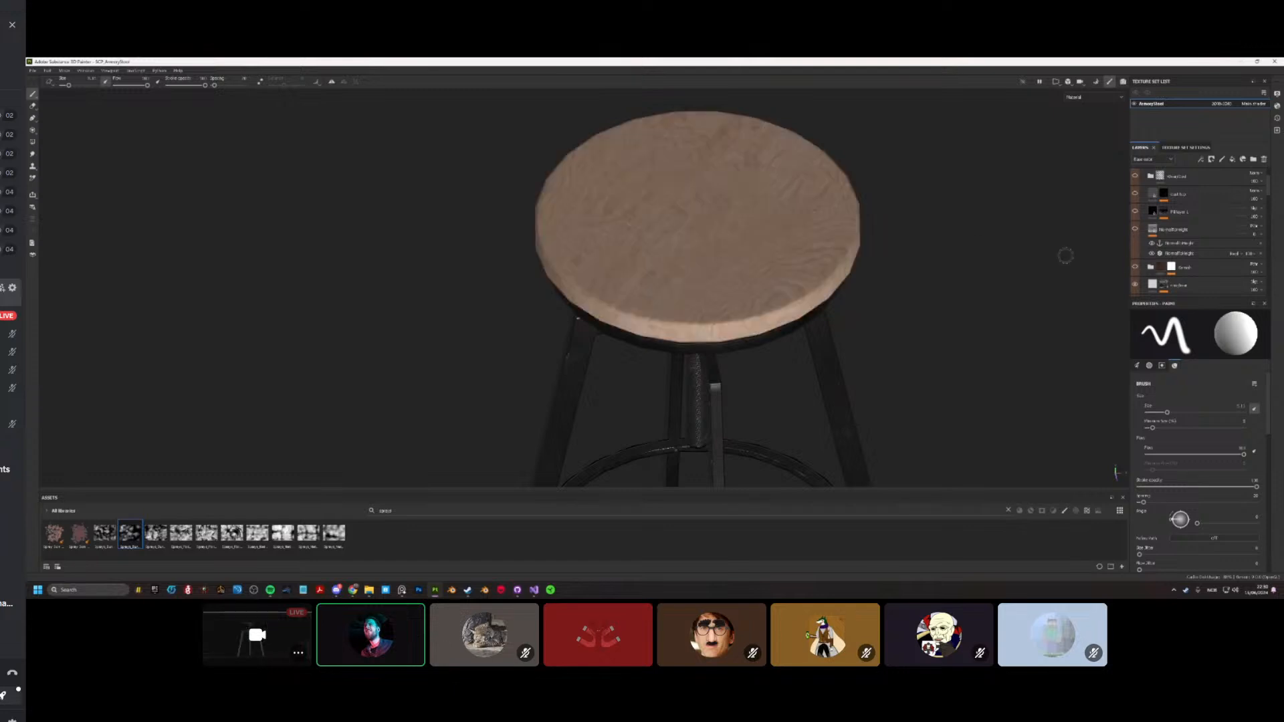
scroll(856, 281, "up", 4)
left_click_drag(755, 341, 701, 255, "alt")
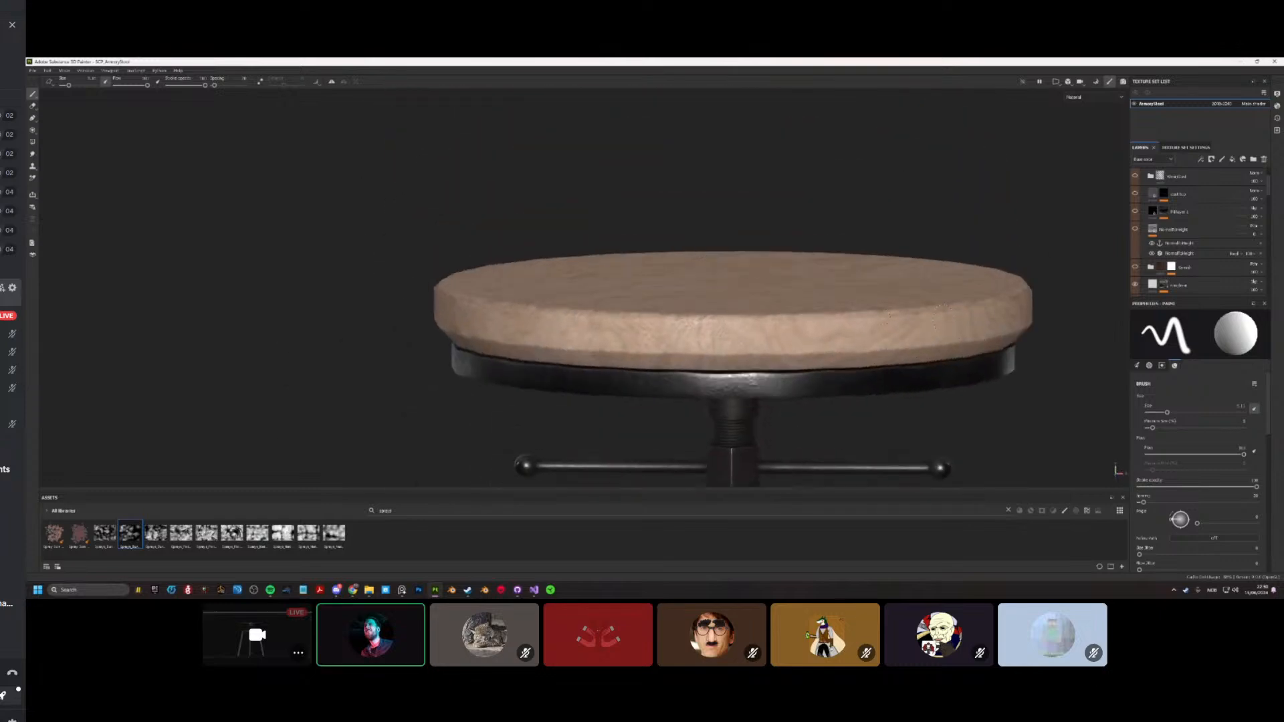
left_click(1135, 268)
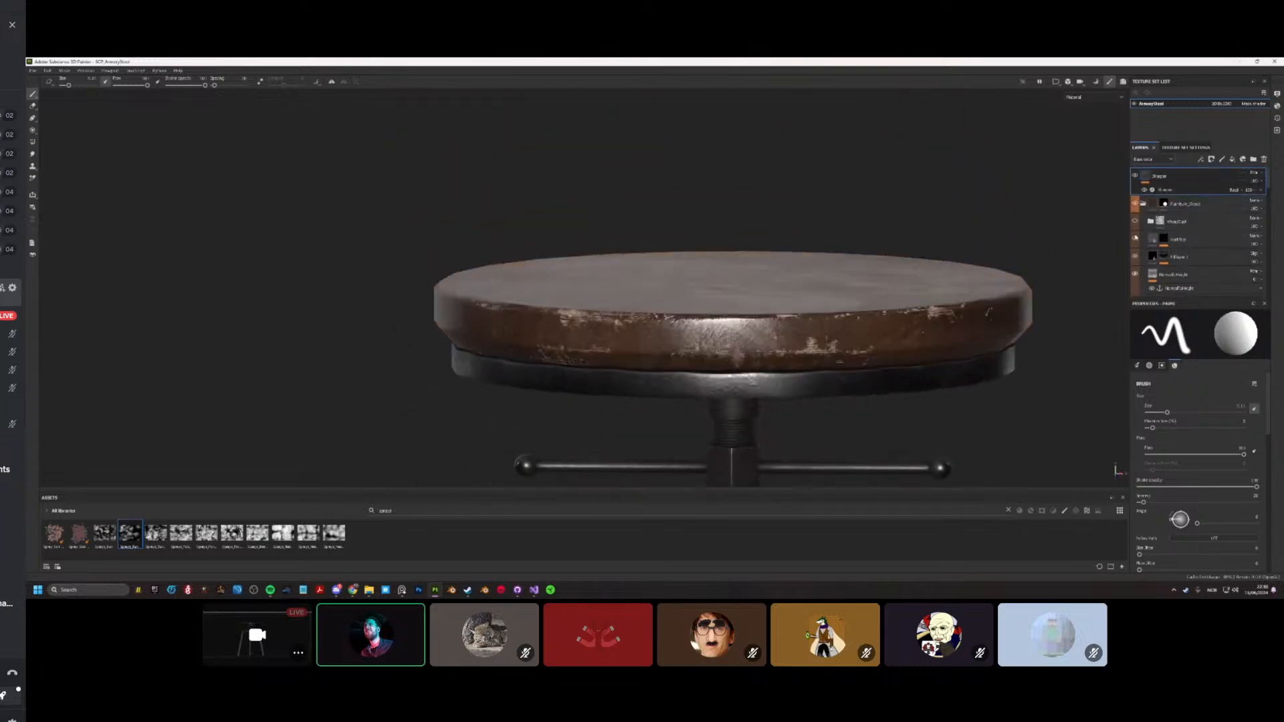
left_click(1135, 222)
Step: Examine the finished wood seat's edge wear and chipped varnish from above and from the side
left_click_drag(745, 286, 702, 381, "alt")
scroll(696, 385, "up", 3)
scroll(696, 385, "down", 5)
left_click_drag(561, 290, 617, 416, "alt")
scroll(618, 416, "down", 3)
middle_click_drag(618, 404, 635, 358, "alt")
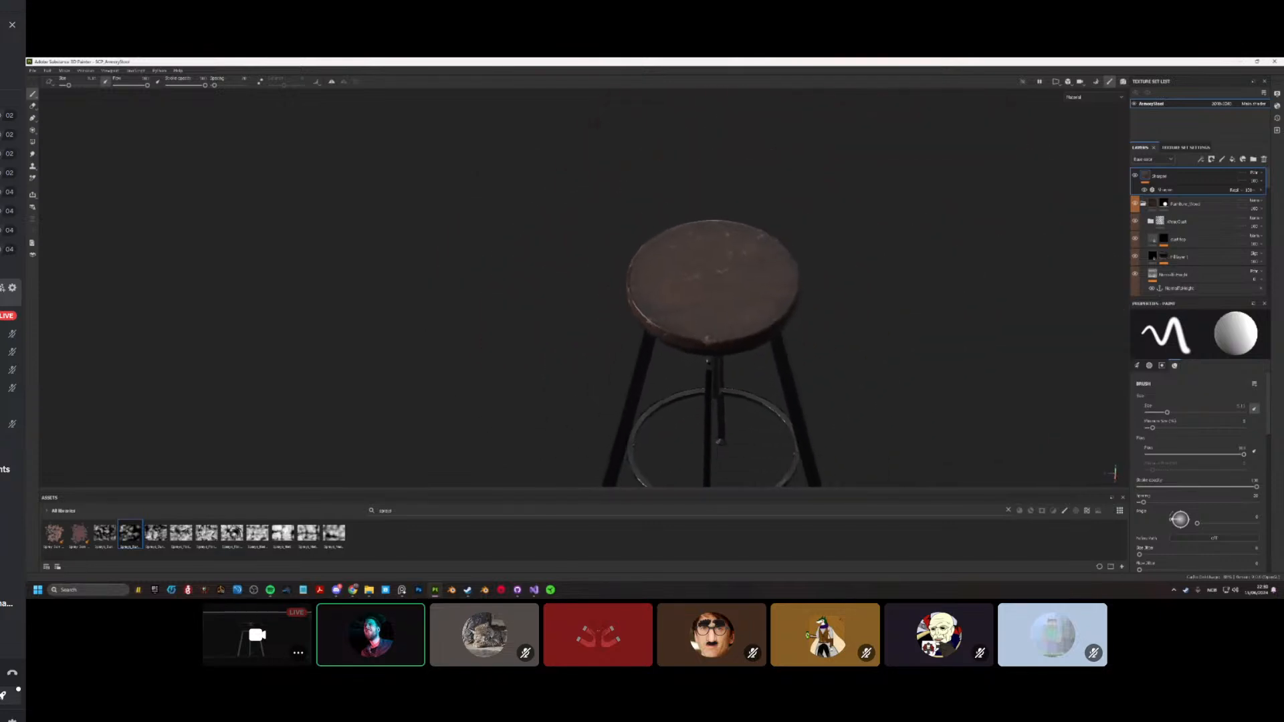
left_click_drag(635, 358, 609, 301, "alt")
scroll(689, 326, "up", 5)
left_click_drag(722, 318, 840, 287, "alt")
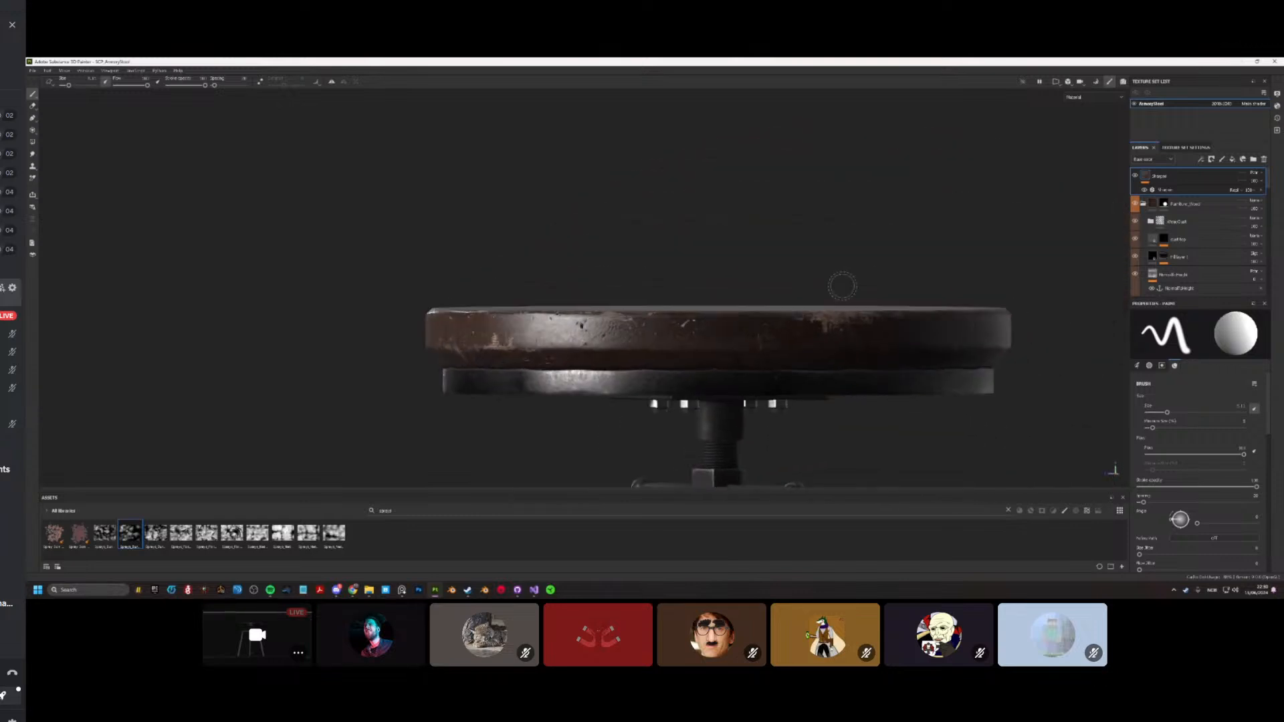
middle_click_drag(840, 287, 989, 209, "alt")
left_click_drag(989, 209, 763, 355, "alt")
scroll(900, 263, "down", 5)
left_click_drag(692, 383, 689, 297, "alt")
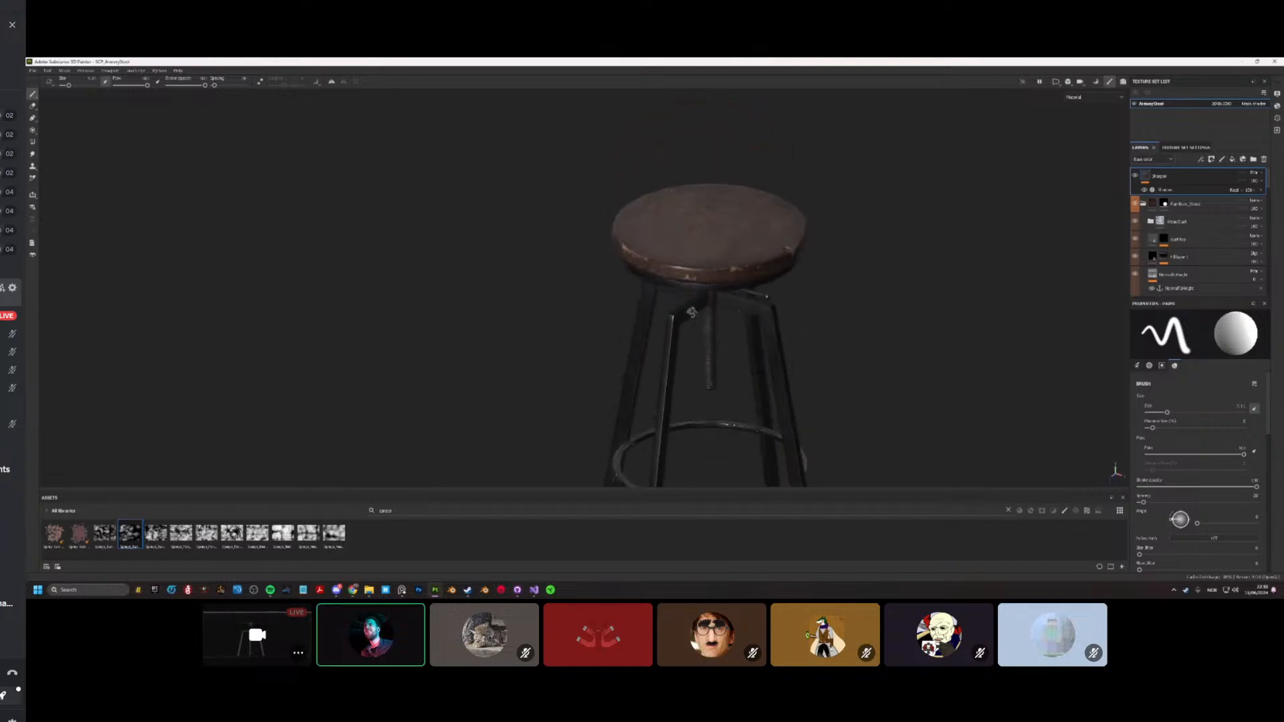
Step: Examine the paint chips and scratches on the stool's metal legs down to the foot
middle_click_drag(689, 298, 779, 137, "alt")
scroll(779, 201, "up", 4)
left_click_drag(863, 255, 906, 201, "alt")
middle_click_drag(906, 200, 1007, 189, "alt")
scroll(778, 258, "up", 6)
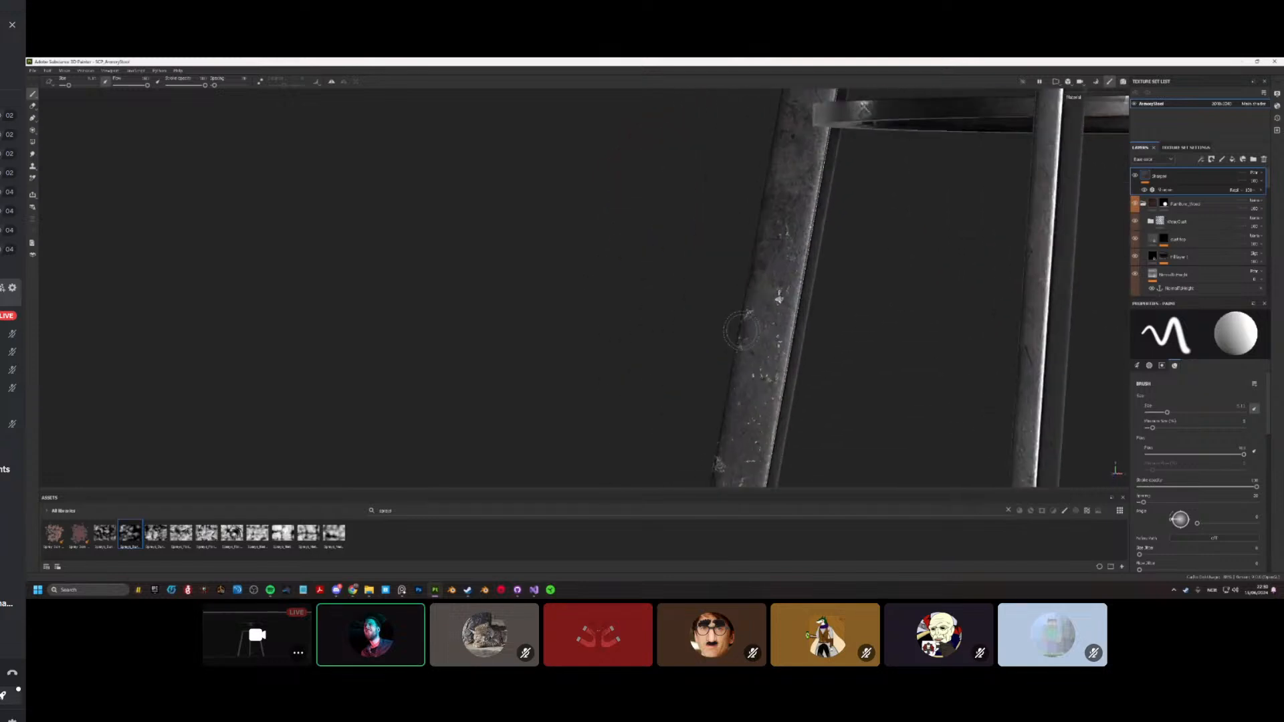
left_click_drag(746, 375, 775, 376, "alt")
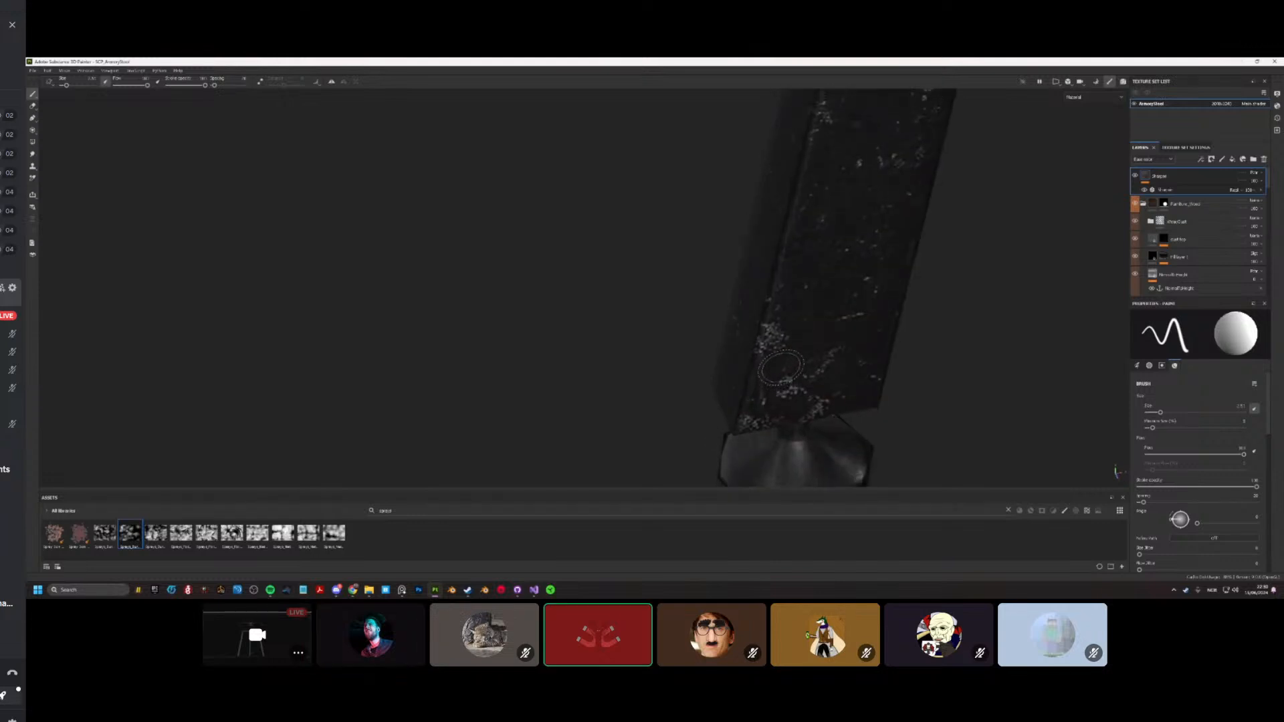
Step: Examine the wear along the stool's metal legs and foot ring from several sides and distances
scroll(809, 372, "down", 3)
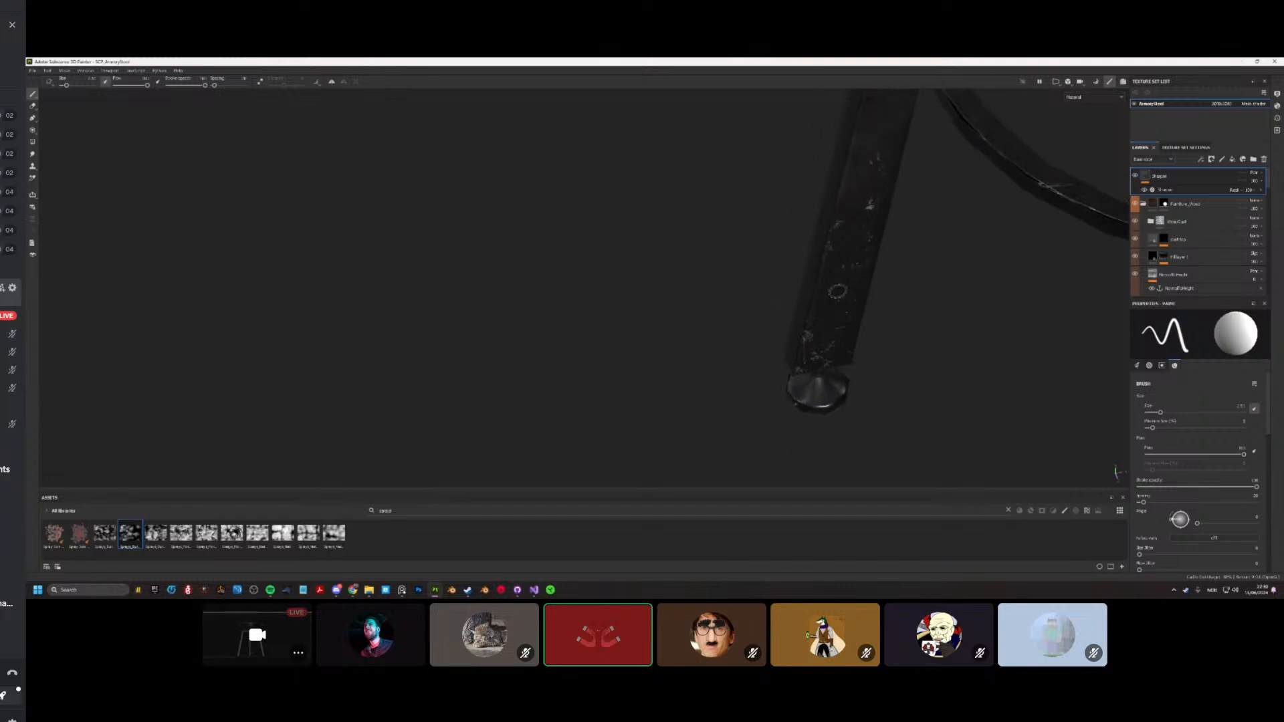
scroll(837, 291, "down", 2)
left_click_drag(845, 274, 814, 264, "alt")
scroll(816, 263, "down", 3)
scroll(818, 264, "down", 4)
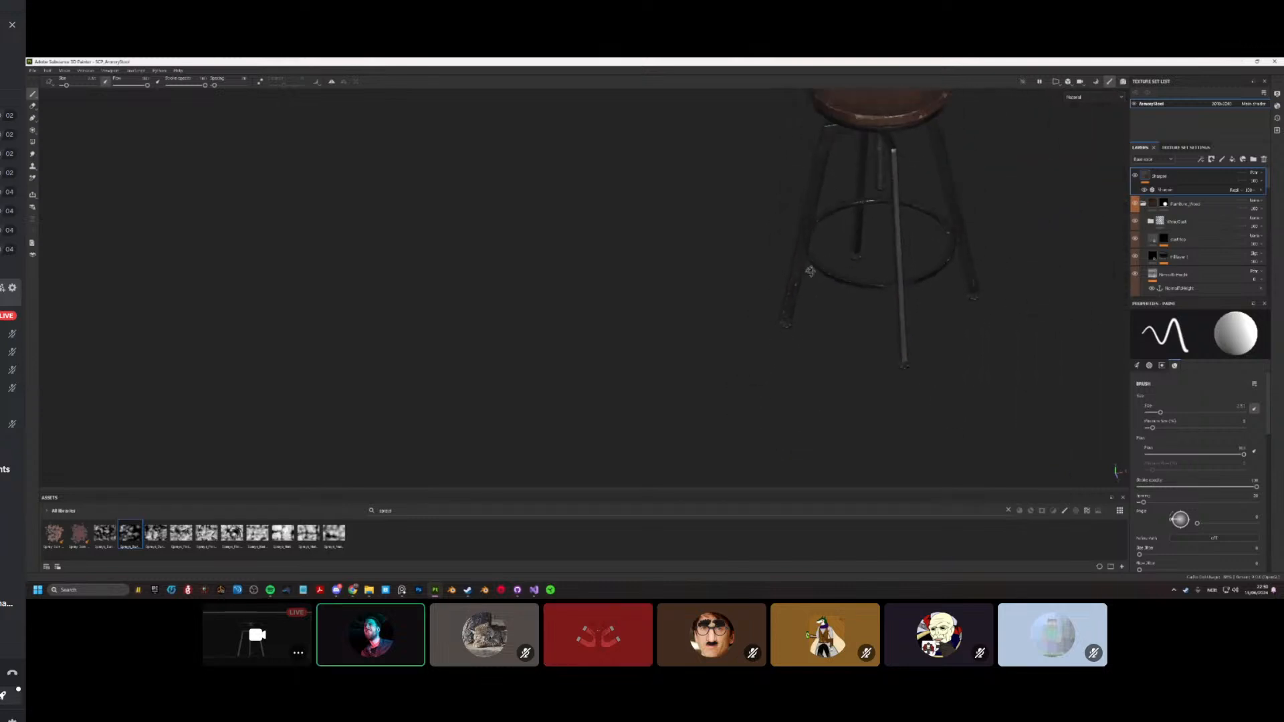
left_click_drag(790, 286, 513, 239, "alt")
scroll(829, 299, "up", 5)
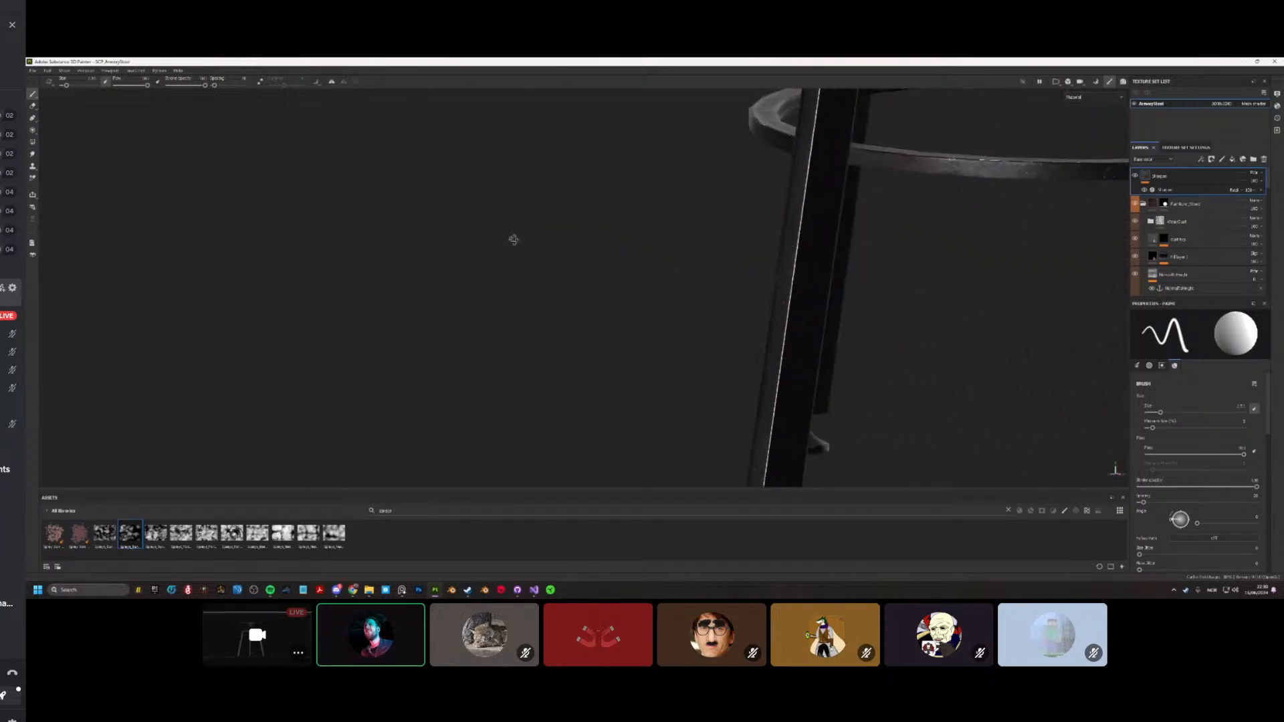
scroll(823, 232, "down", 5)
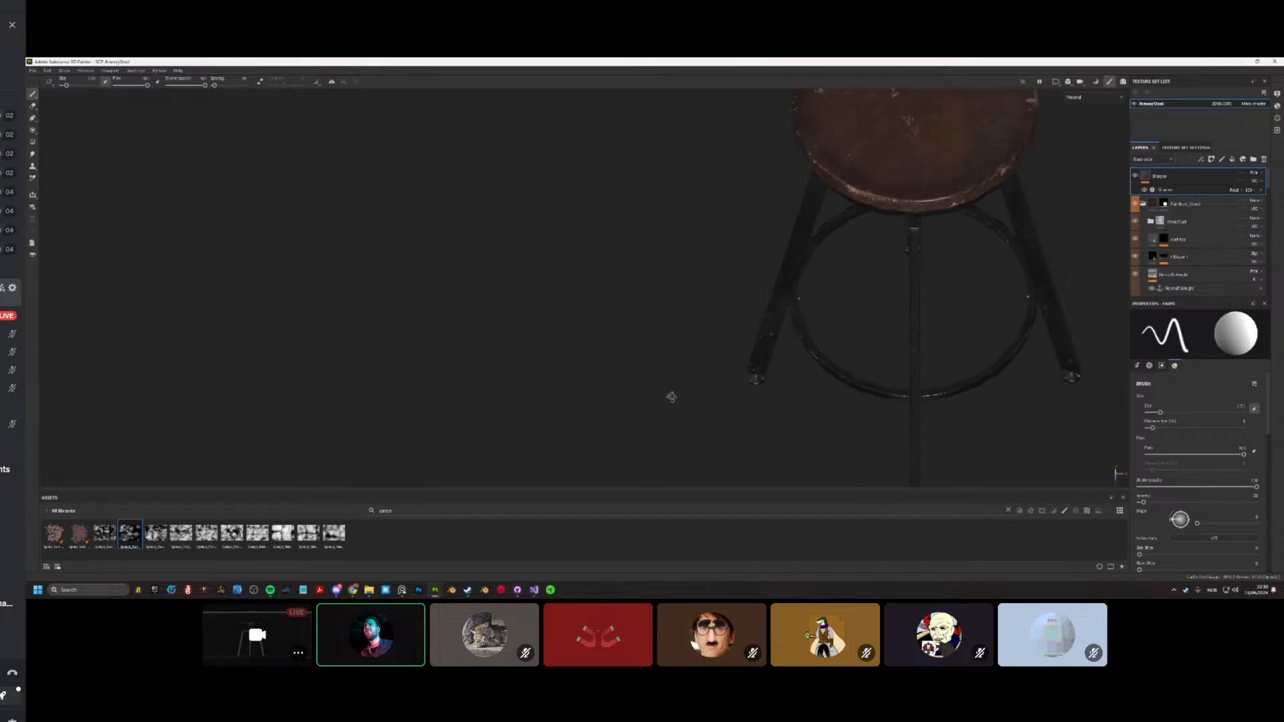
Step: Examine the scratches on top of the wooden seat and the chipped varnish along its rim
scroll(729, 319, "up", 10)
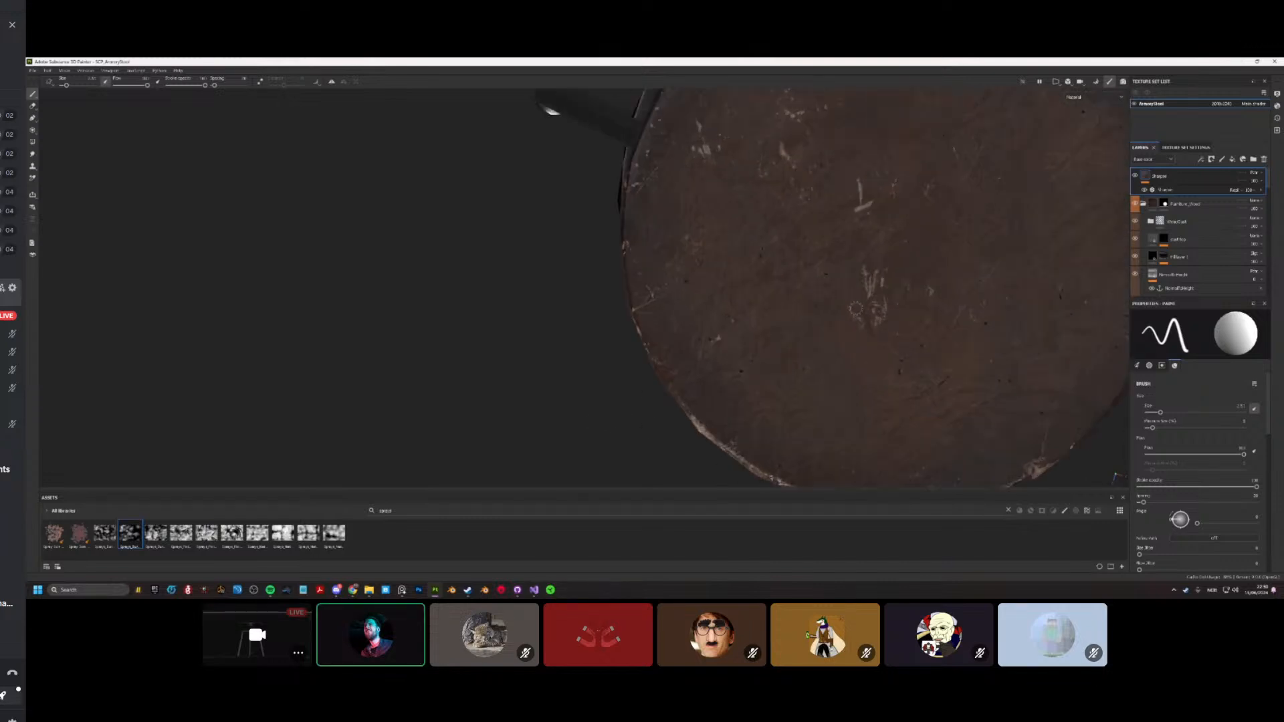
left_click_drag(890, 327, 947, 230, "alt")
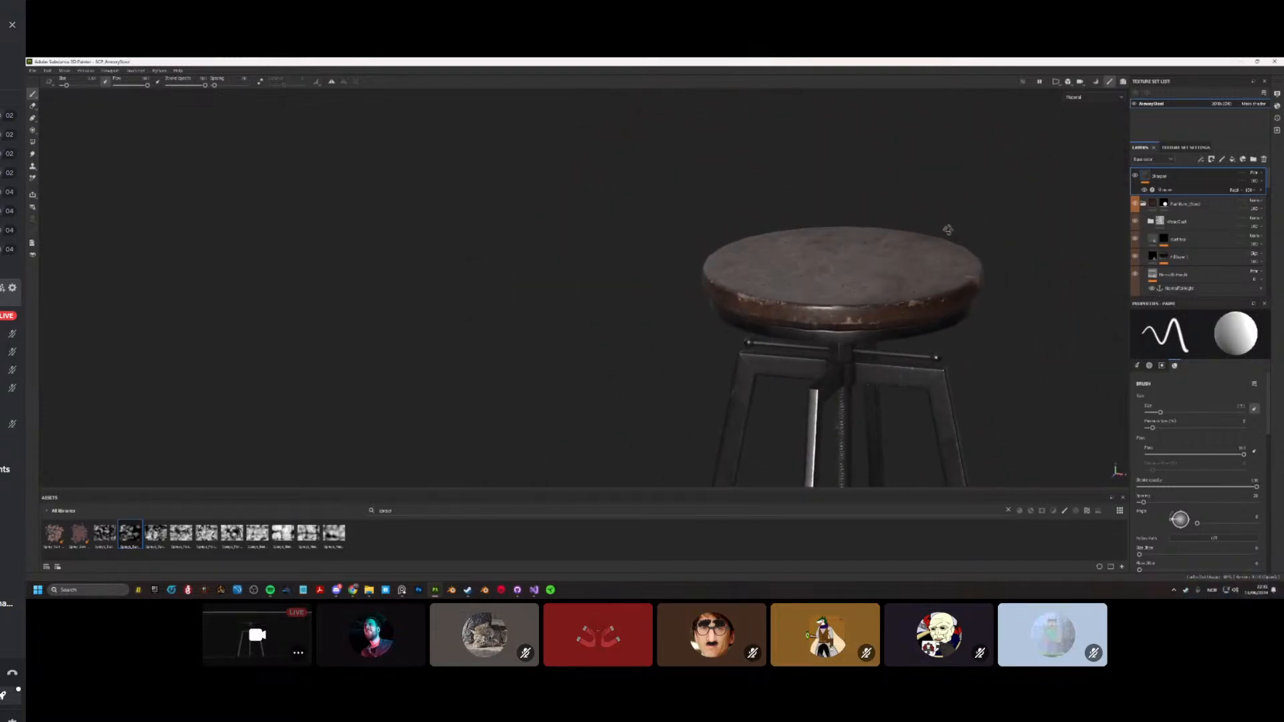
scroll(894, 289, "up", 4)
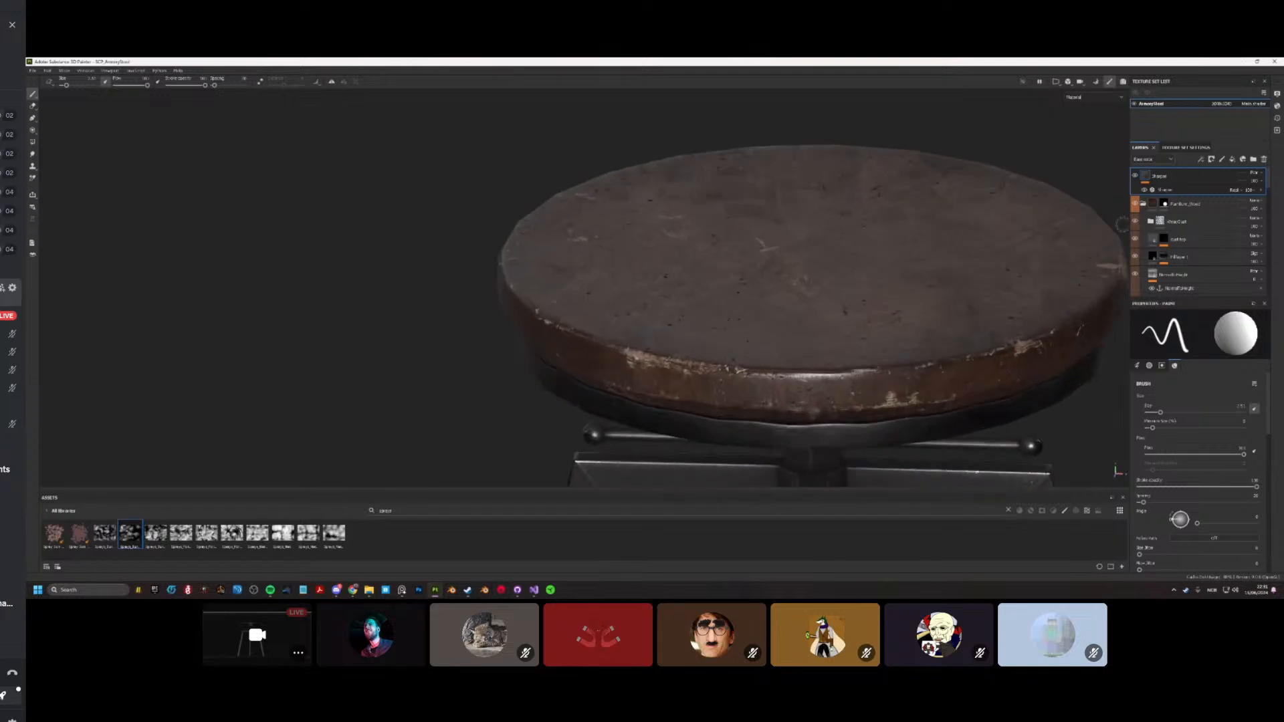
Step: Hide the seat's varnish and damage layers, examine the bare wood grain from above and the side, and show the layers again
scroll(1142, 221, "down", 3)
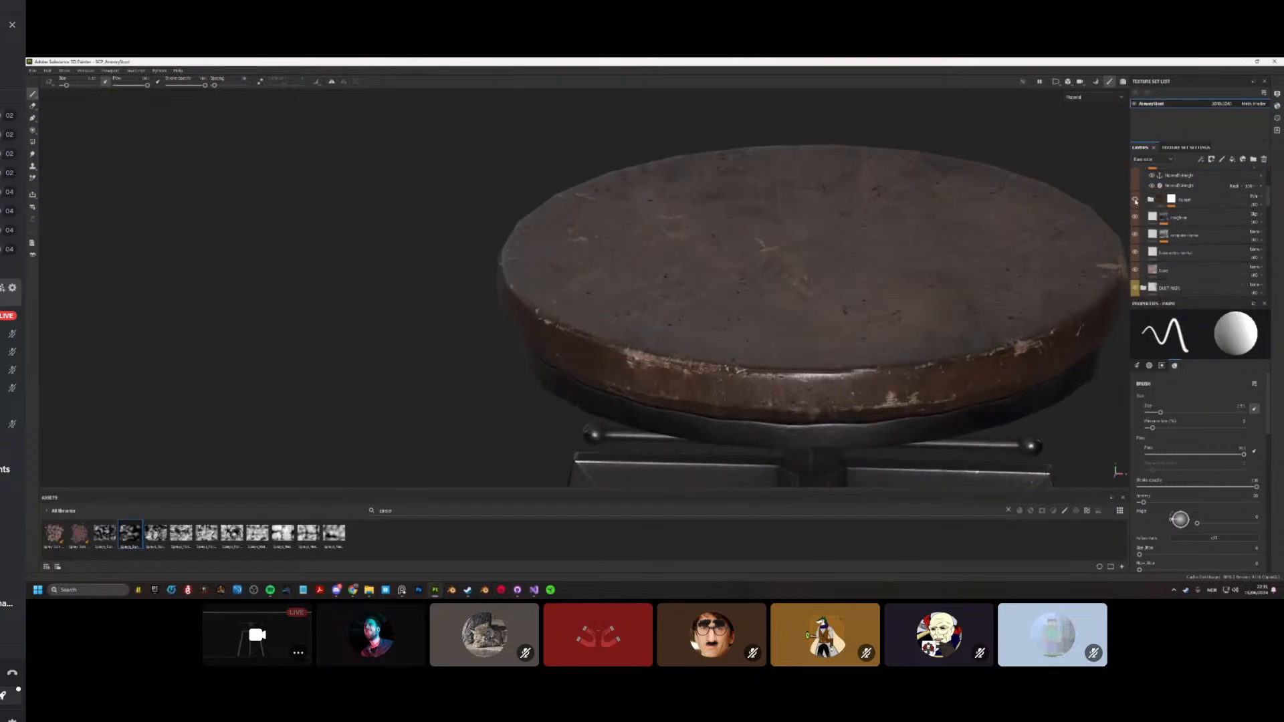
left_click(1135, 201)
left_click_drag(769, 254, 774, 343, "alt")
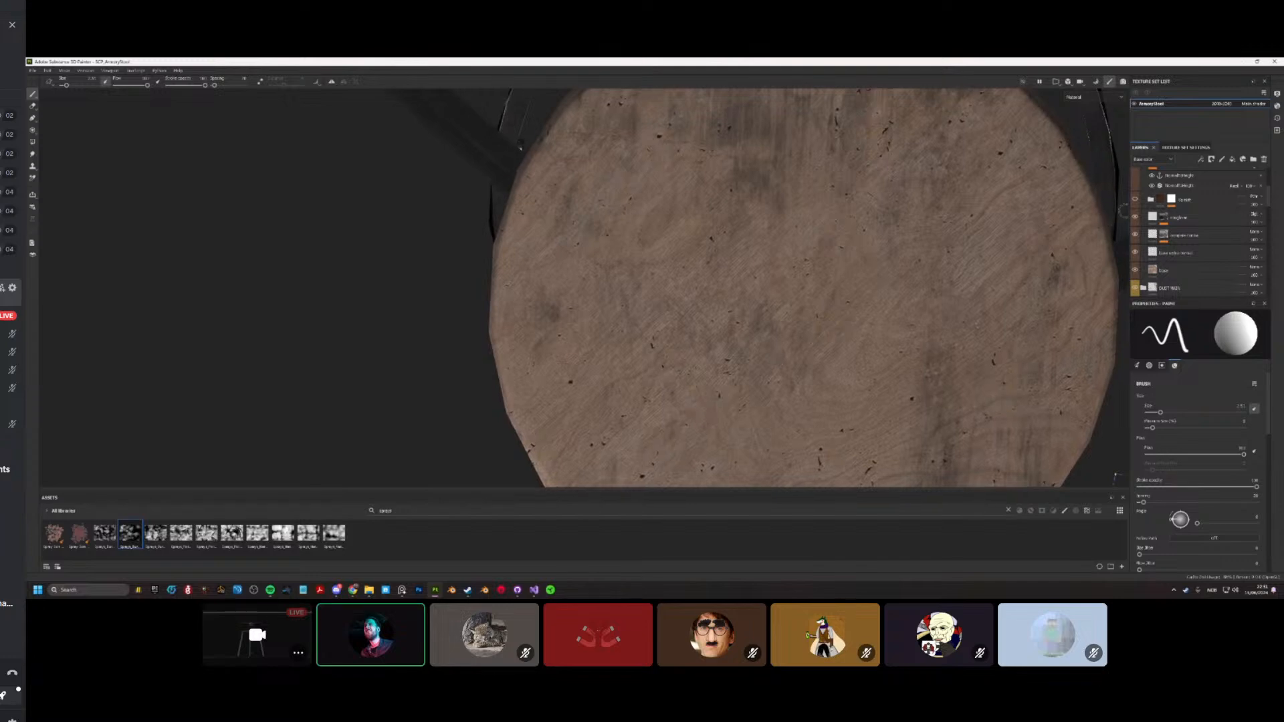
left_click(1135, 212)
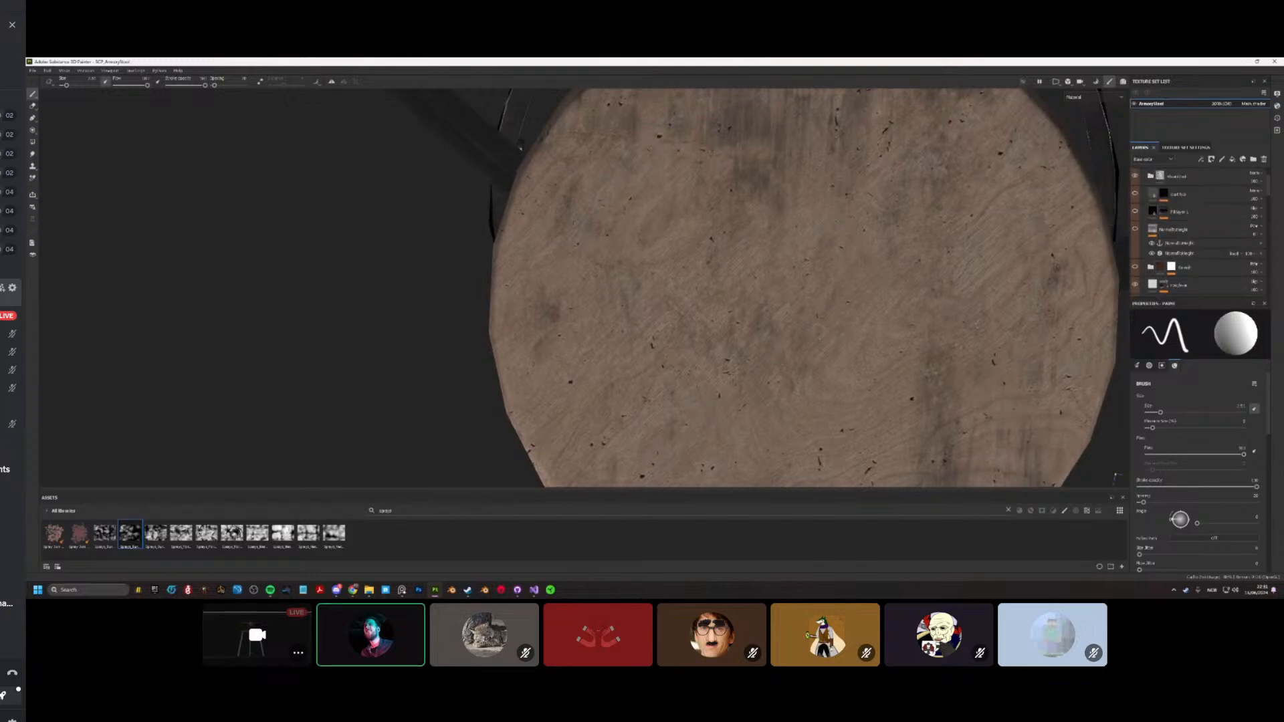
left_click_drag(818, 353, 892, 294, "alt")
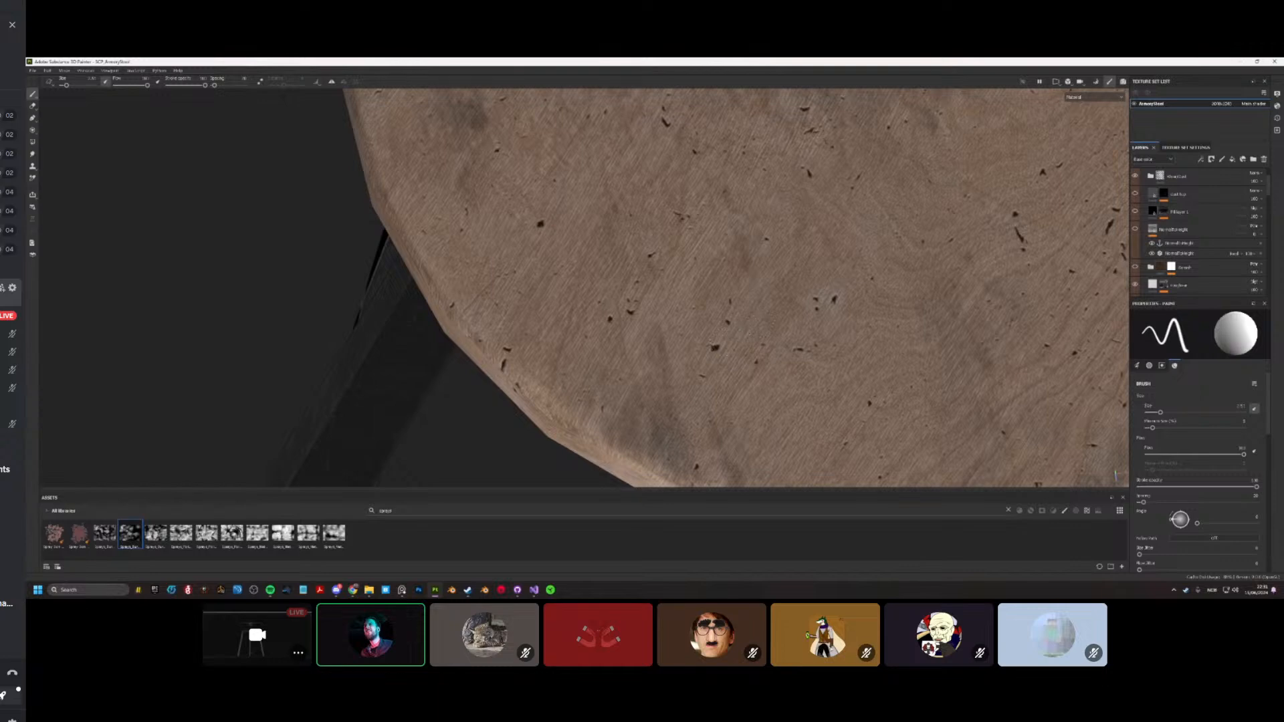
scroll(761, 329, "down", 10)
left_click_drag(761, 329, 766, 224, "alt")
scroll(766, 353, "up", 4)
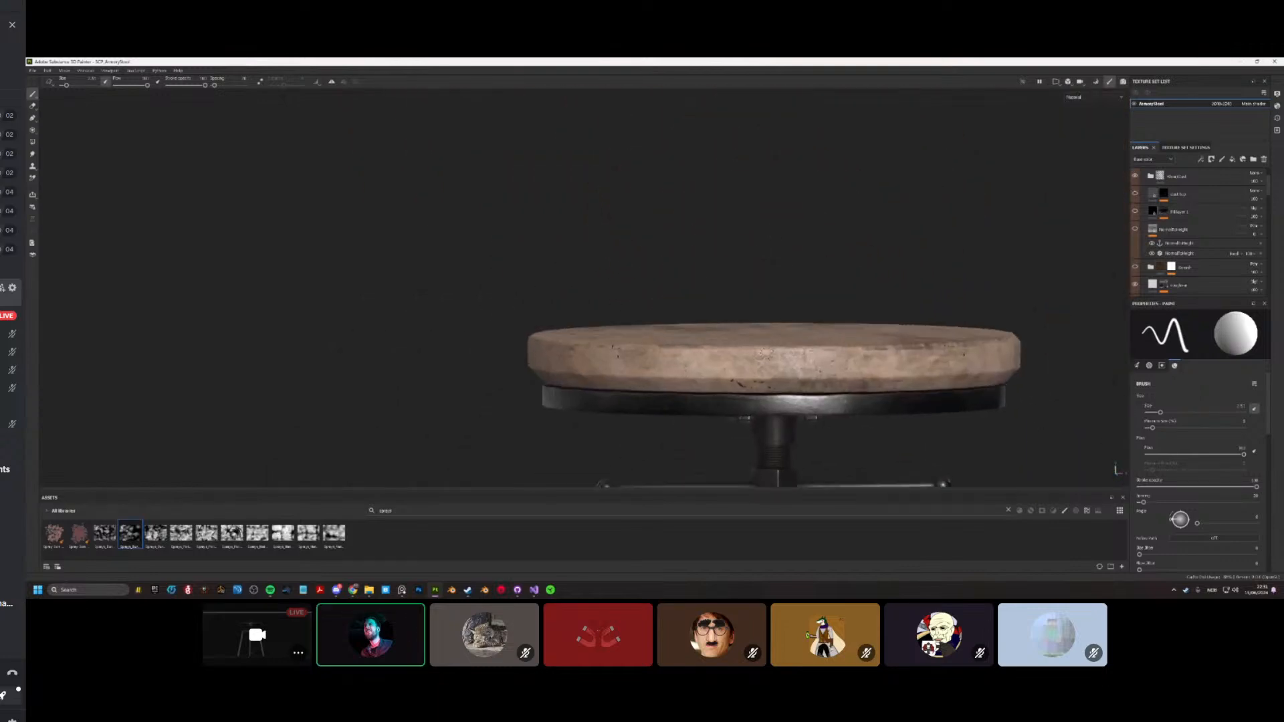
scroll(765, 353, "up", 3)
left_click_drag(764, 352, 739, 398, "alt")
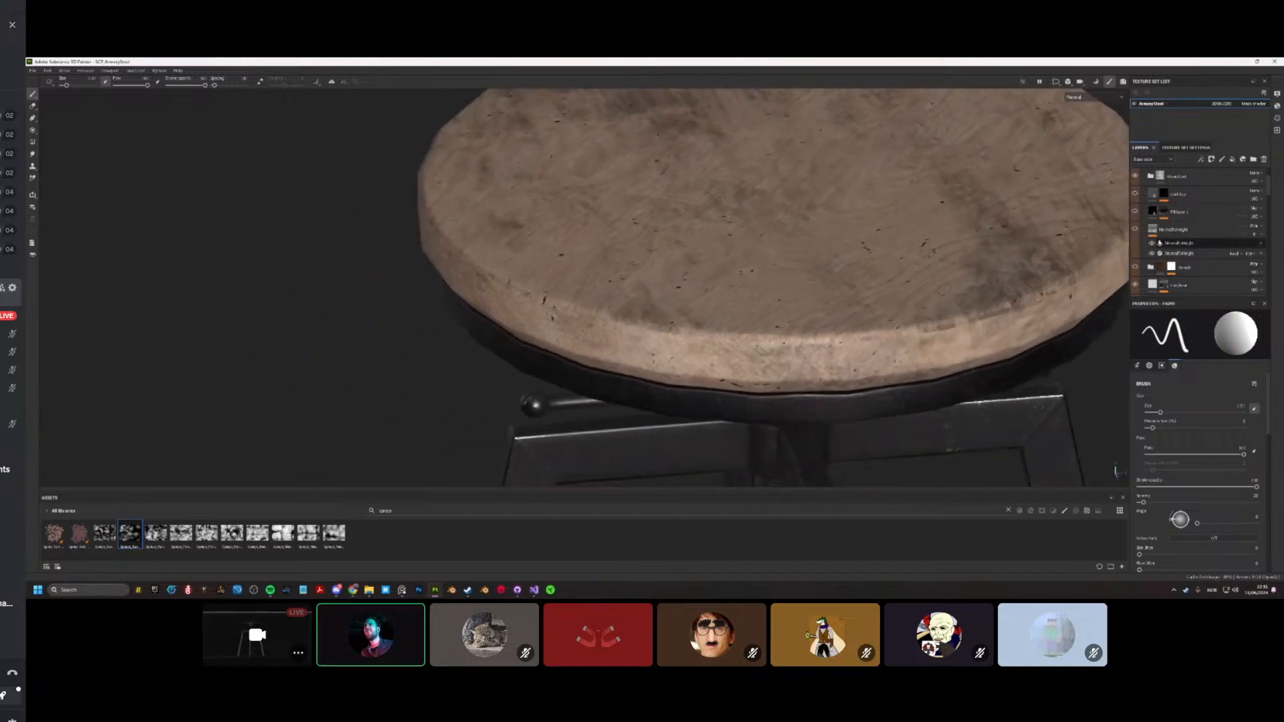
left_click(1136, 266)
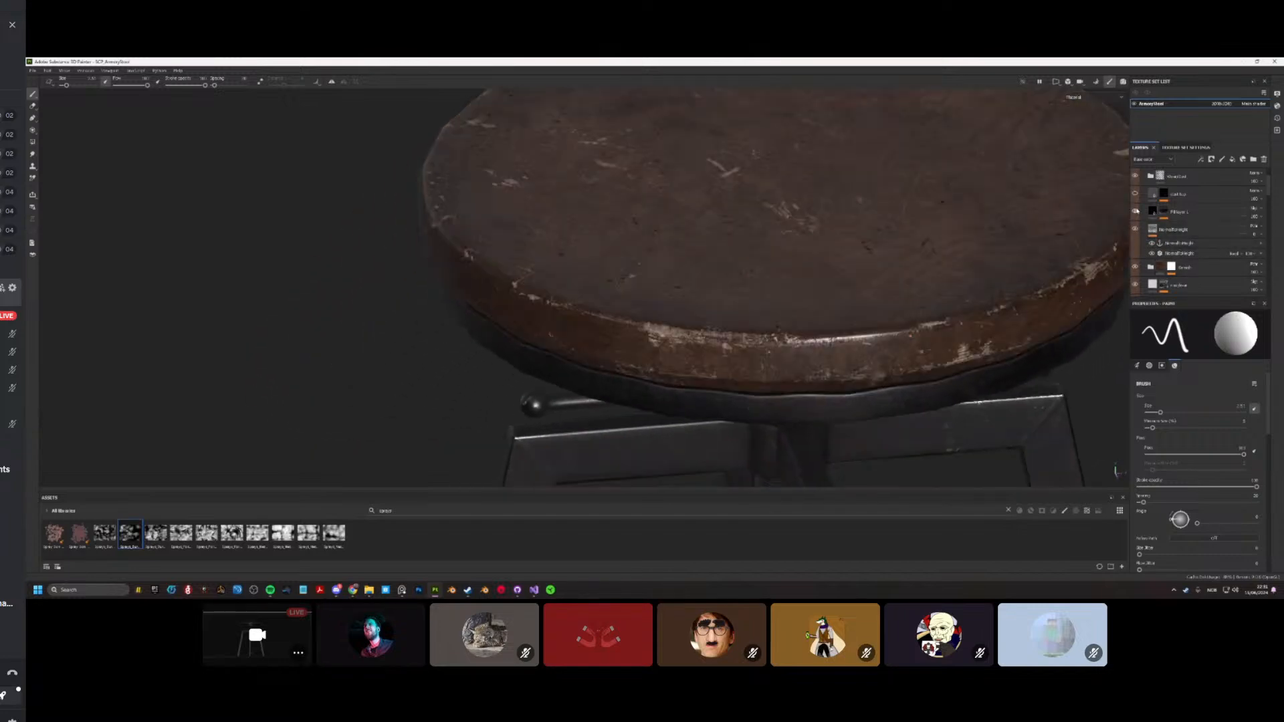
Step: Examine the complete stool with its finished seat and metal frame from a lower side view
left_click_drag(776, 321, 501, 217, "alt")
scroll(803, 358, "down", 3)
scroll(809, 354, "up", 6)
scroll(814, 329, "down", 5)
scroll(114, 112, "up", 3)
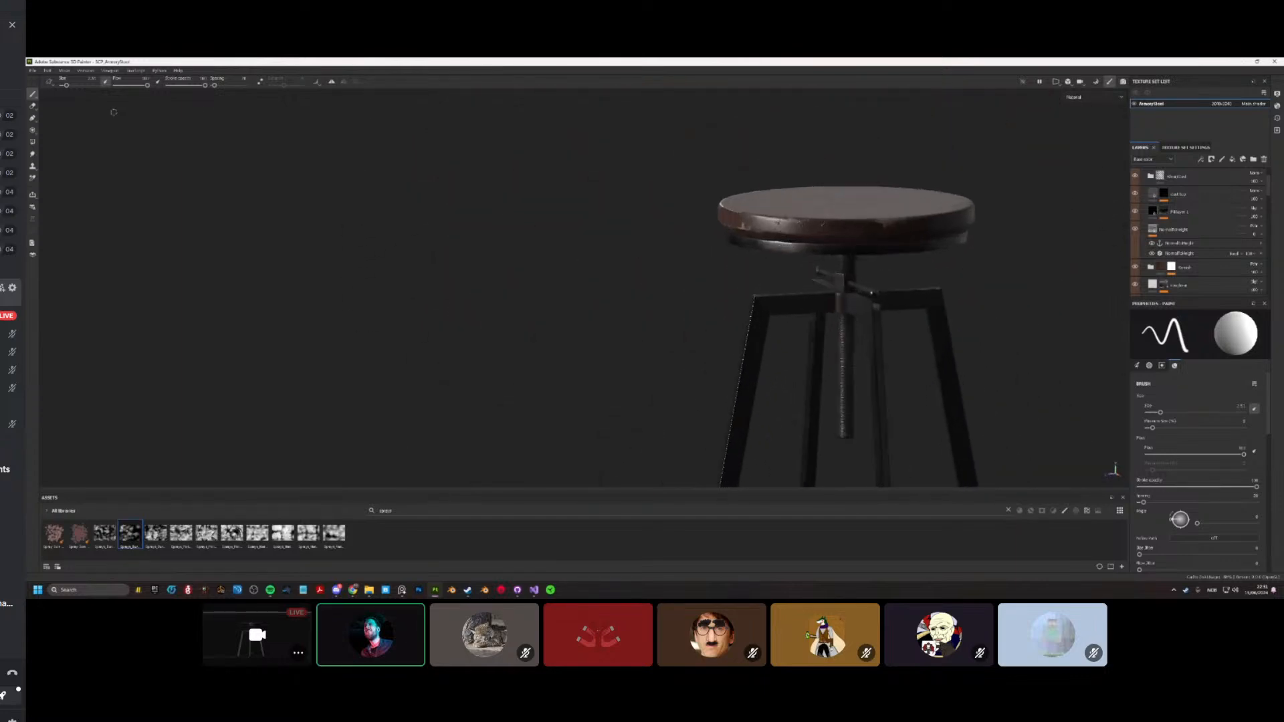
Step: Open the SCP_Drillpress project, discarding the changes to the stool project
left_click(32, 71)
left_click(50, 90)
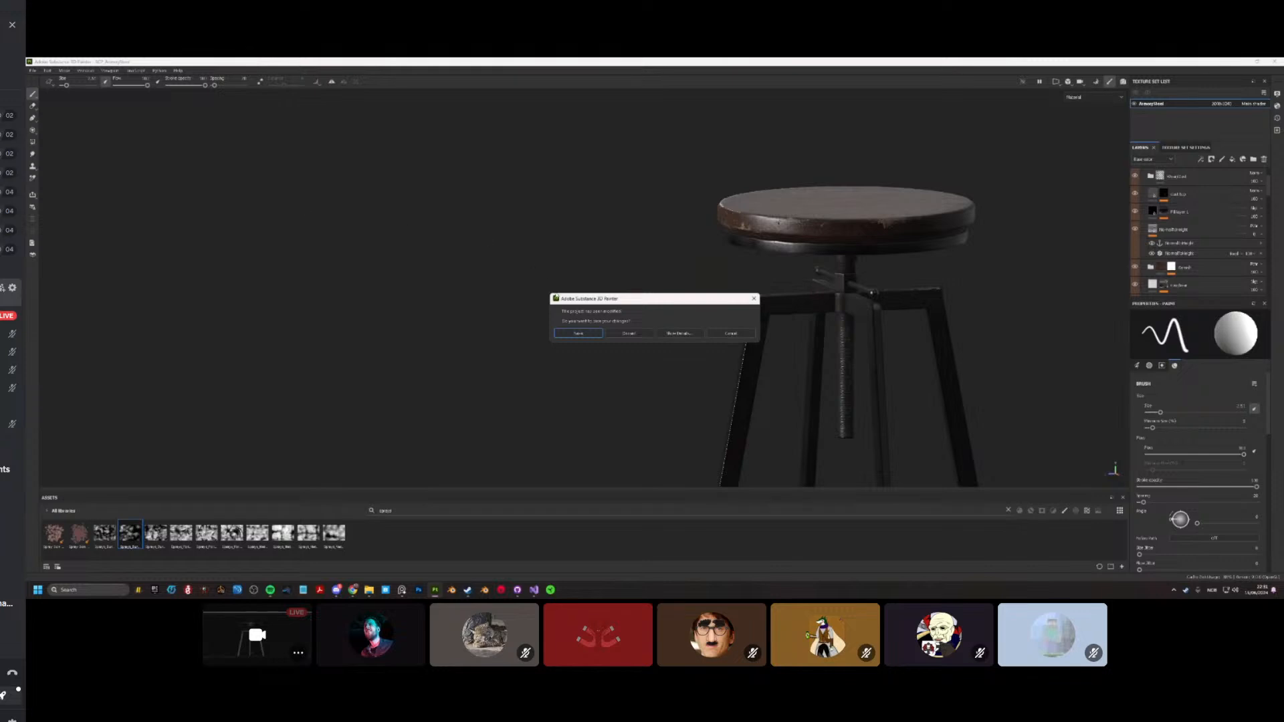
left_click(622, 335)
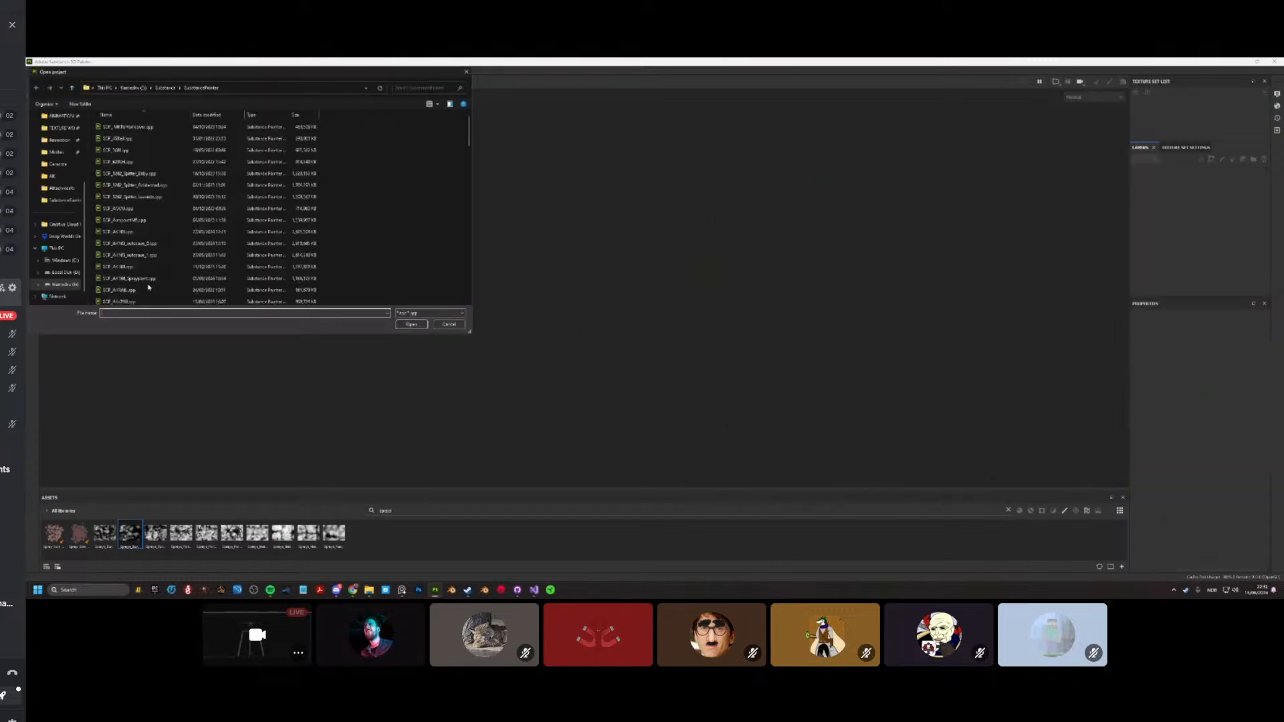
scroll(151, 288, "down", 10)
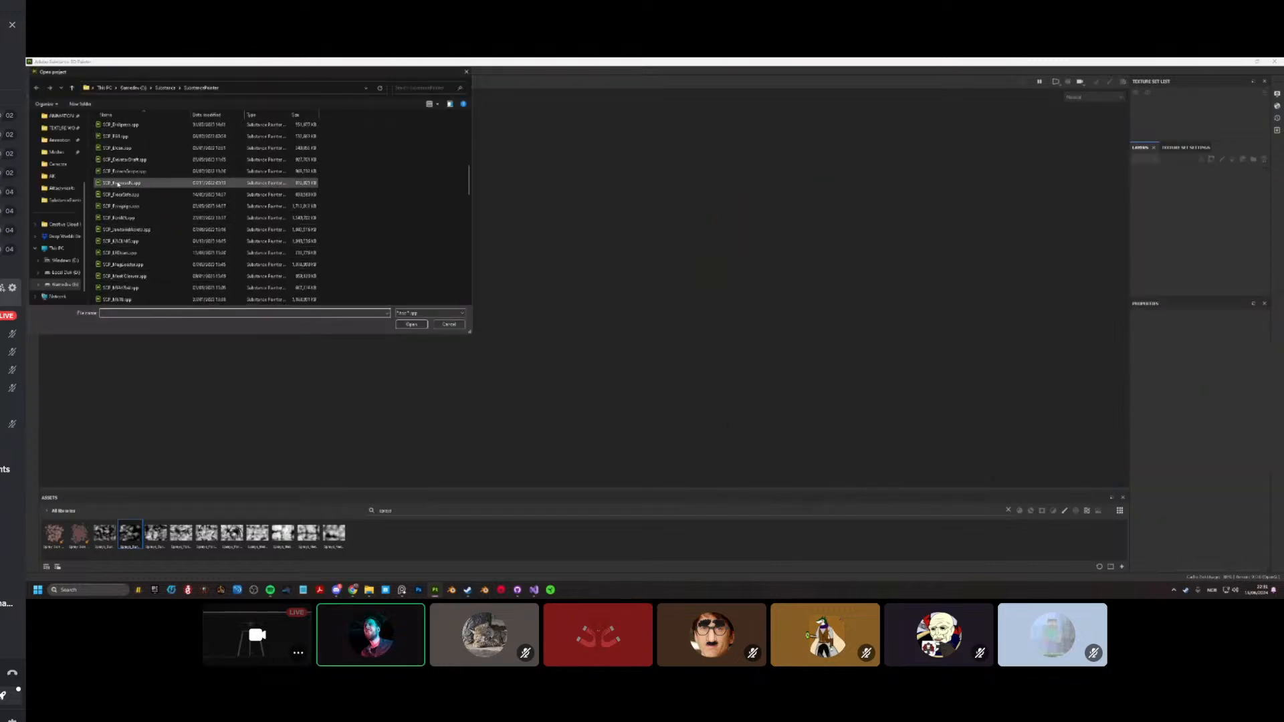
scroll(122, 196, "up", 2)
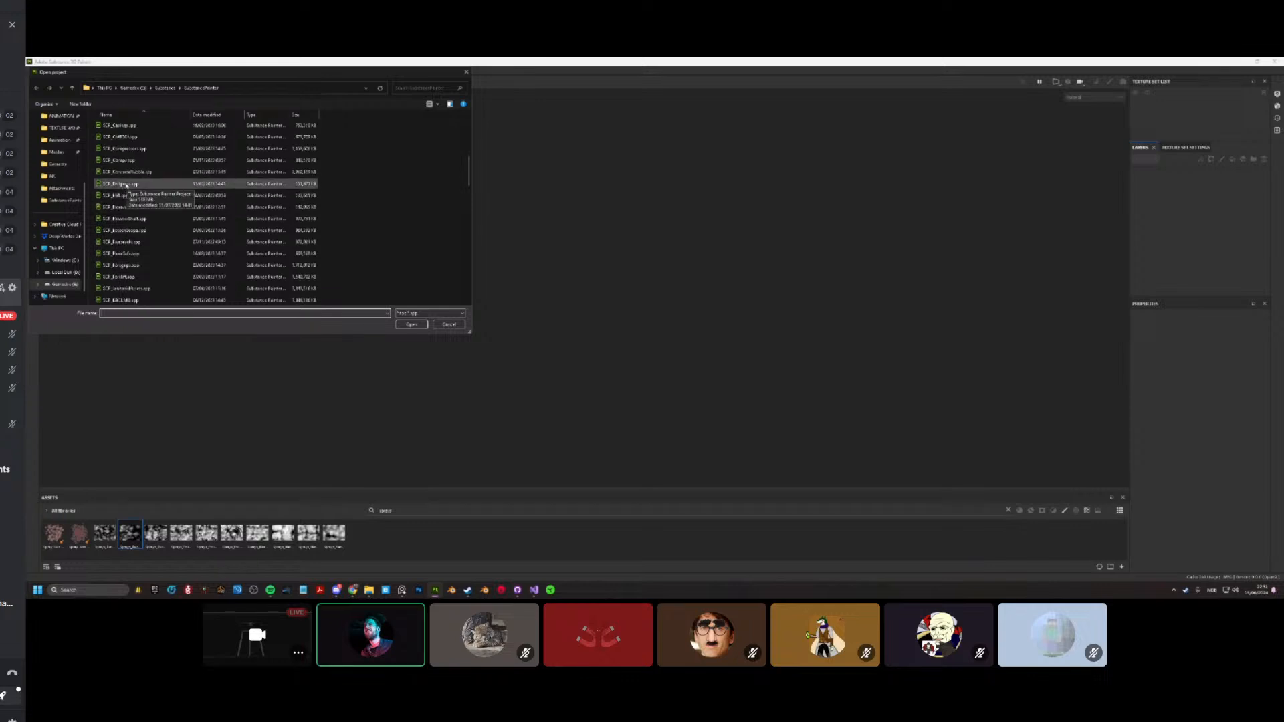
double_click(126, 184)
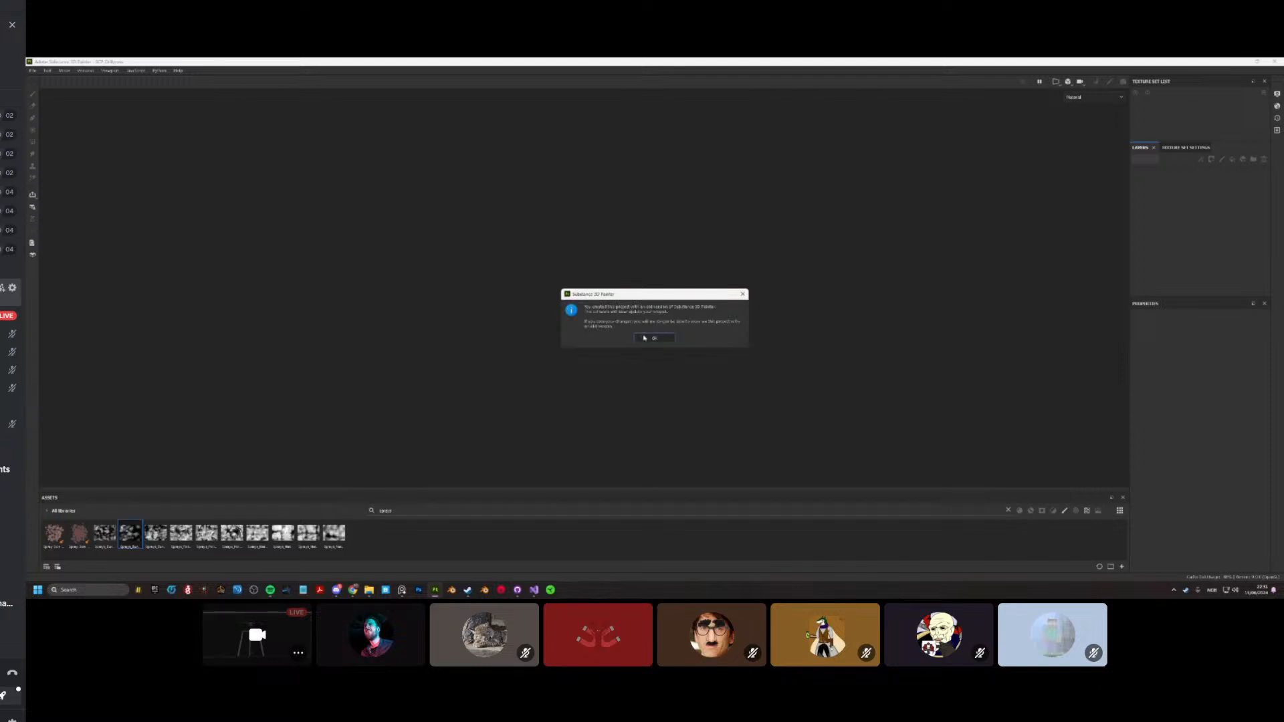
left_click(645, 338)
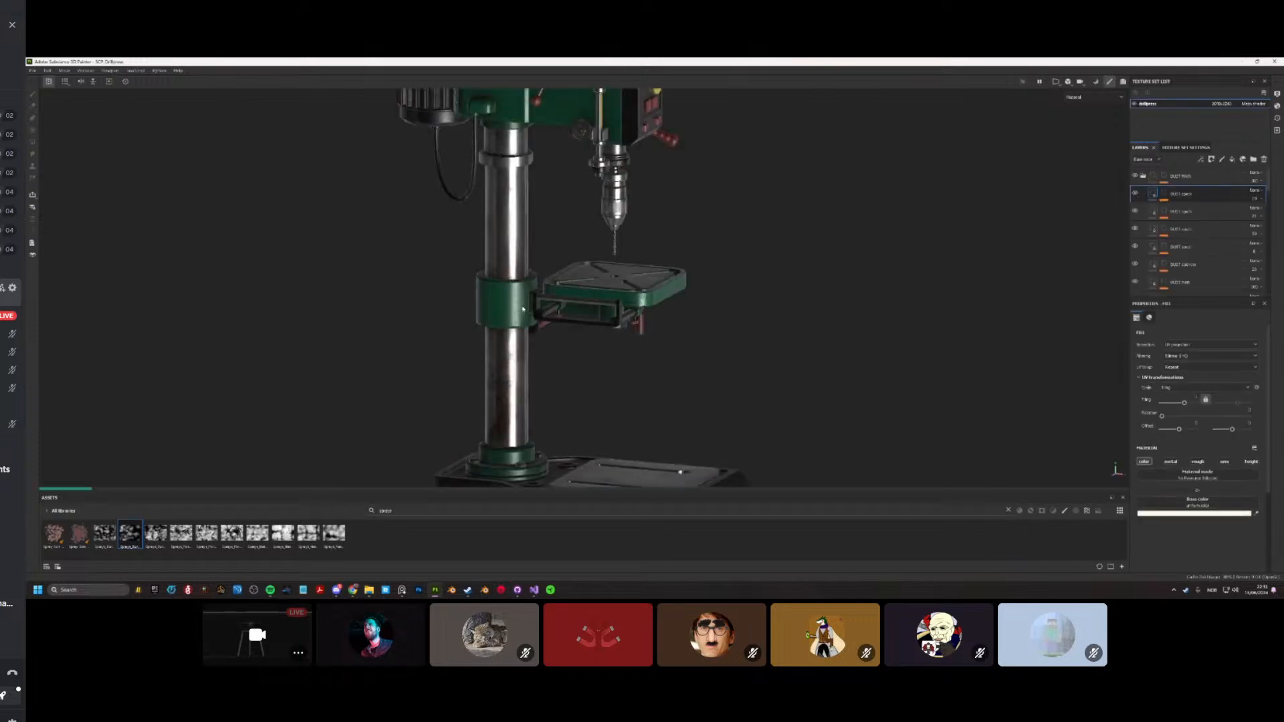
Step: Examine the drill press's worn steel column, green work table and base
left_click_drag(566, 311, 421, 287, "alt")
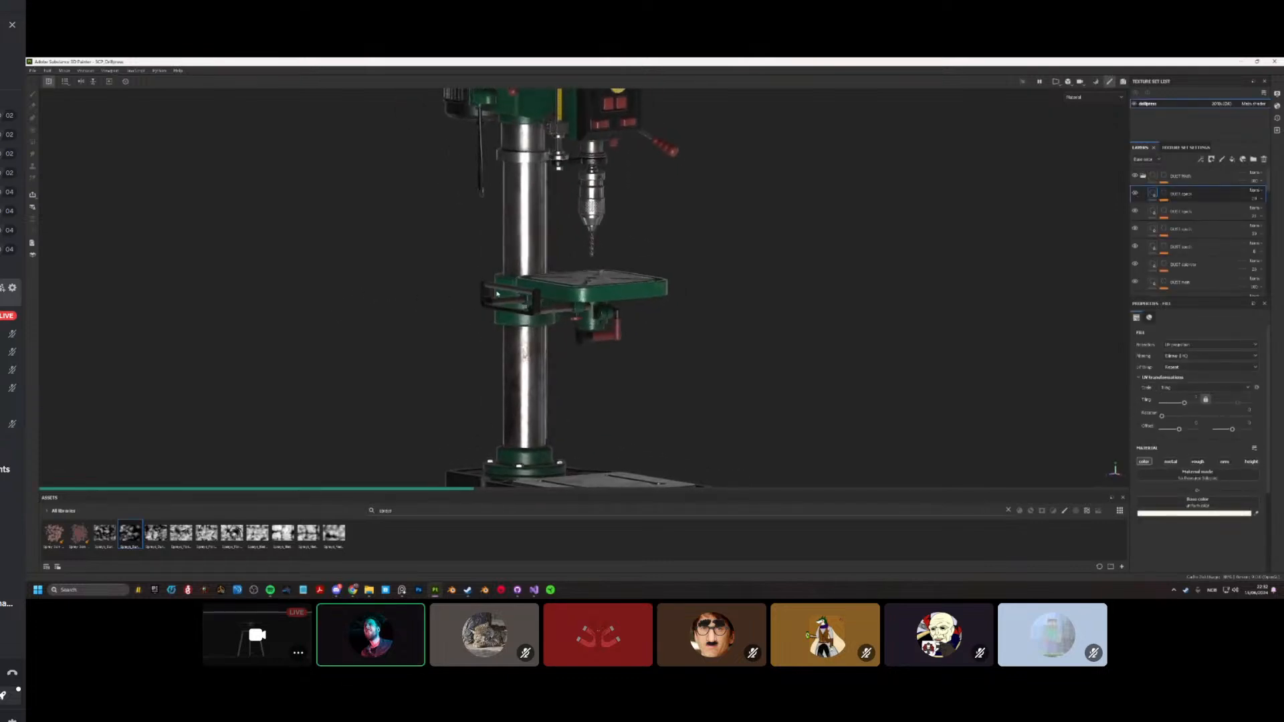
scroll(586, 300, "up", 4)
mouse_move(610, 250)
middle_mouse_down("alt")
mouse_move(616, 330)
mouse_move(558, 399)
mouse_move(606, 261)
middle_mouse_up("alt")
scroll(551, 334, "up", 3)
scroll(551, 334, "down", 4)
scroll(552, 335, "up", 4)
scroll(552, 334, "down", 6)
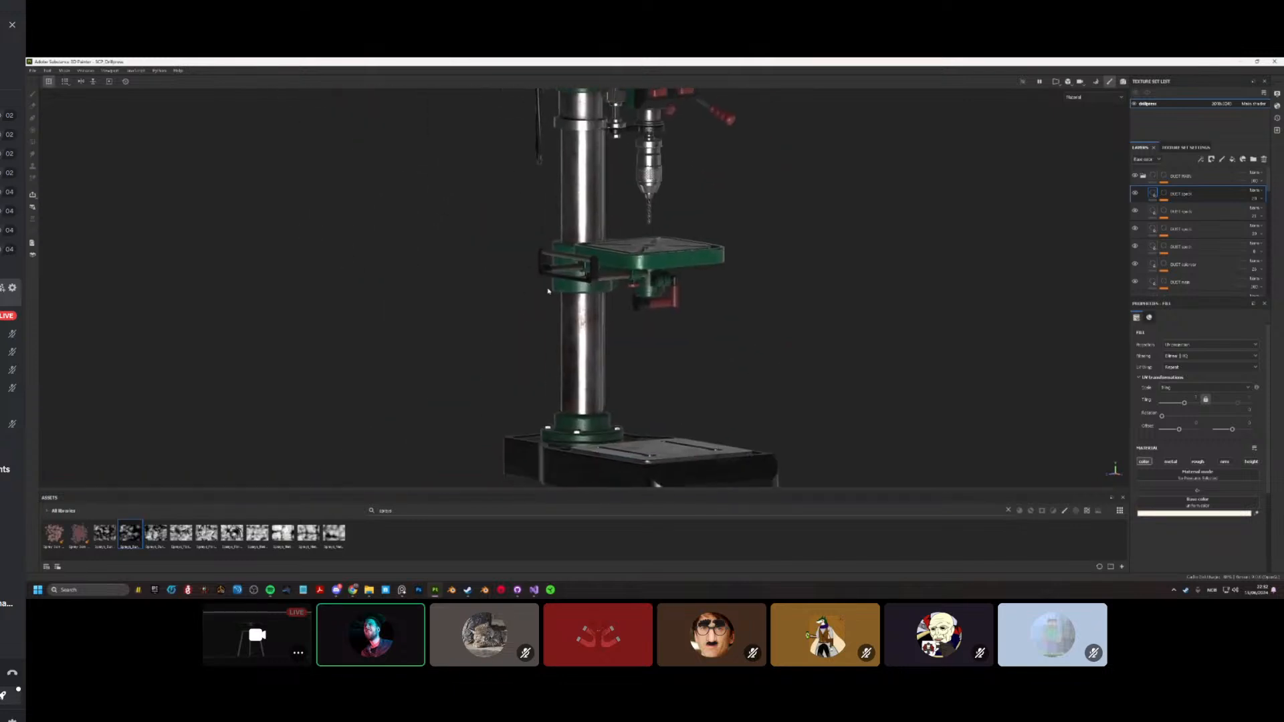
Step: Examine the drill press head from both sides, including its textured green paint, motor, controls and decals
left_click_drag(609, 281, 769, 208, "alt")
middle_click_drag(598, 290, 589, 418, "alt")
left_click_drag(495, 268, 797, 290, "alt")
scroll(600, 242, "up", 4)
scroll(696, 294, "down", 5)
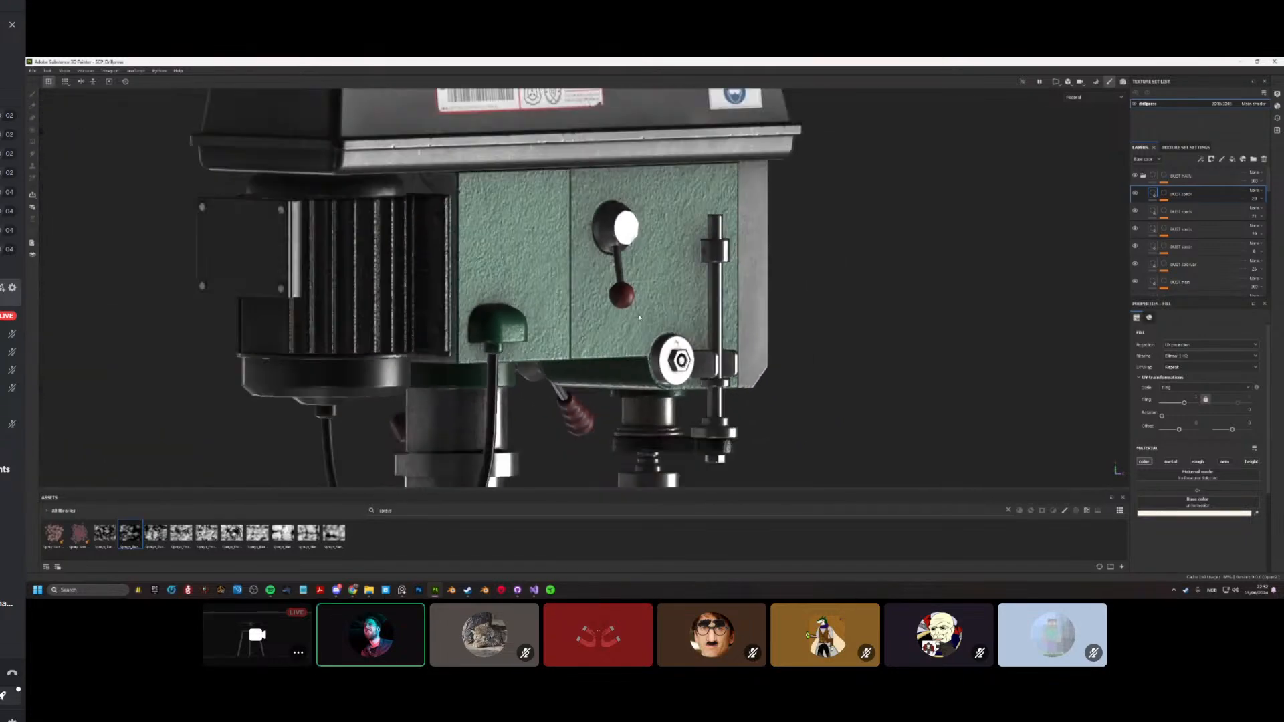
left_click_drag(576, 301, 261, 336, "alt")
left_click_drag(754, 327, 298, 309, "alt")
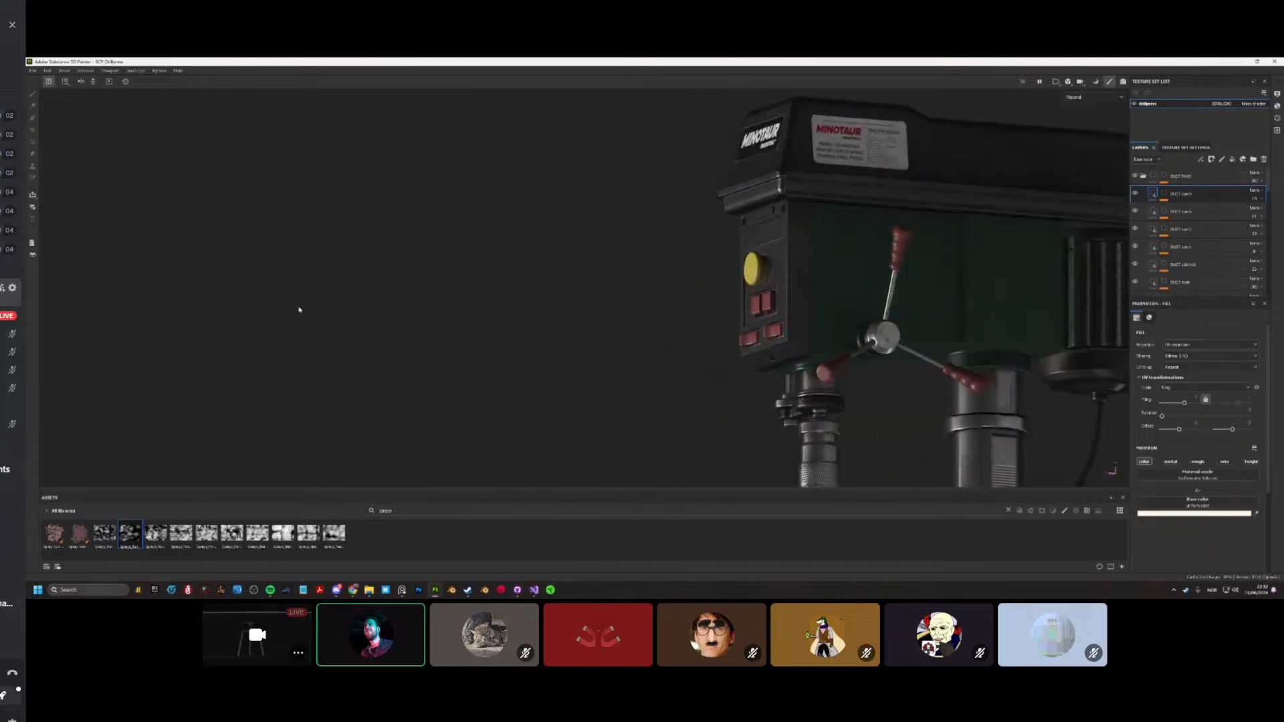
left_click_drag(797, 323, 765, 347, "alt")
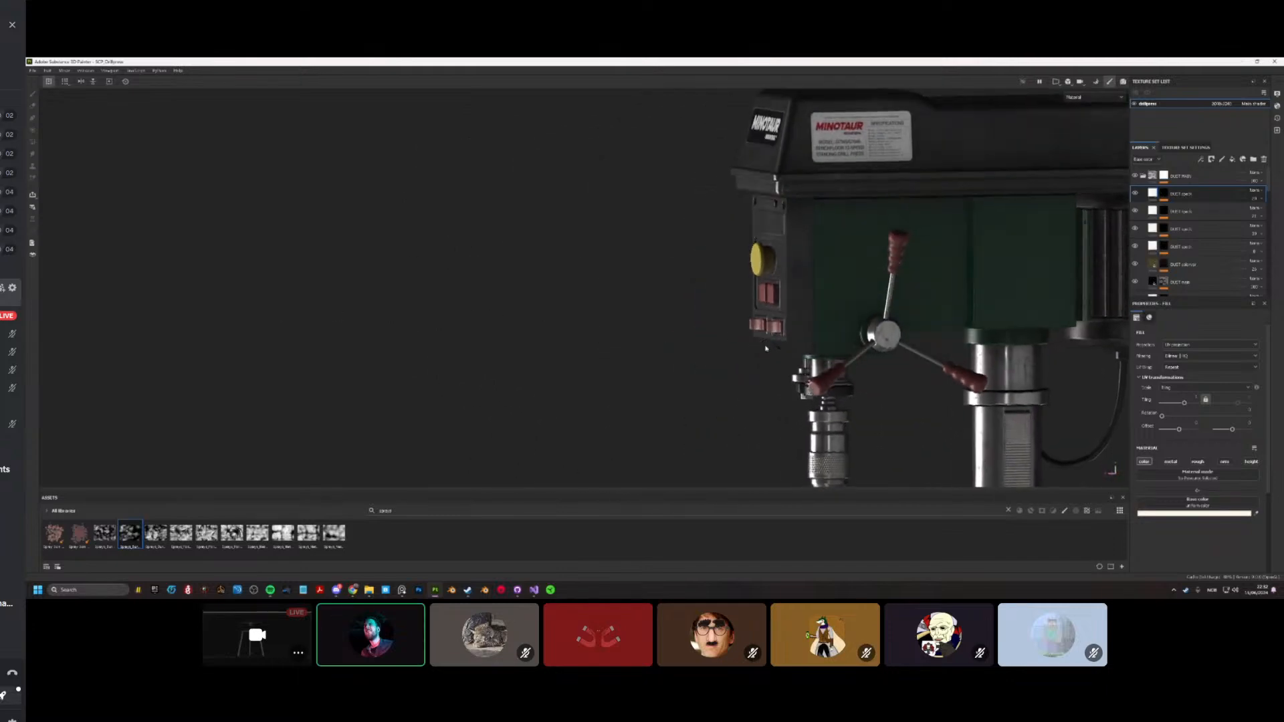
scroll(765, 347, "up", 2)
middle_click_drag(765, 347, 622, 328, "alt")
left_click_drag(669, 341, 779, 370, "alt")
scroll(766, 368, "up", 3)
right_click_drag(779, 370, 735, 361, "shift")
Step: Select the base fill layer of the drill press's green paint, set its metallic value to the maximum and examine the reflections
scroll(1190, 259, "down", 10)
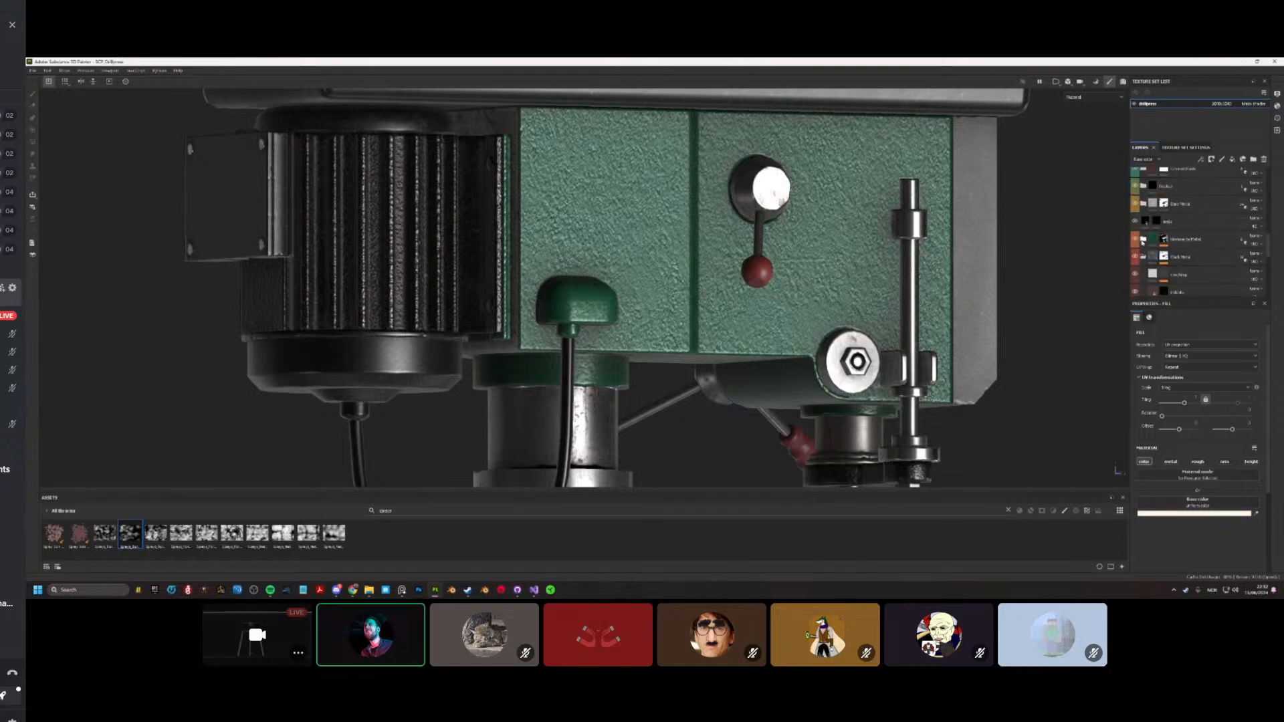
scroll(1141, 242, "down", 5)
left_click(1150, 212)
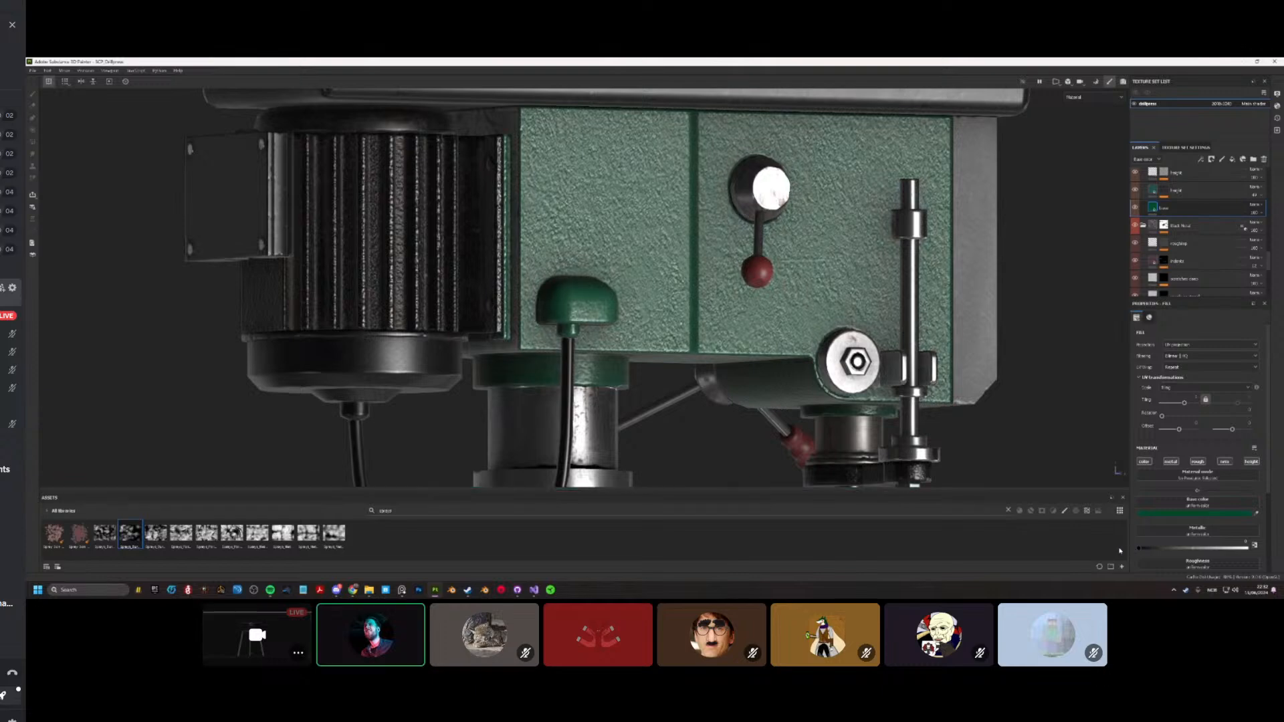
left_click_drag(1148, 550, 1261, 555)
left_click_drag(669, 378, 696, 391, "alt")
scroll(789, 401, "down", 4)
left_click_drag(937, 401, 789, 405, "alt")
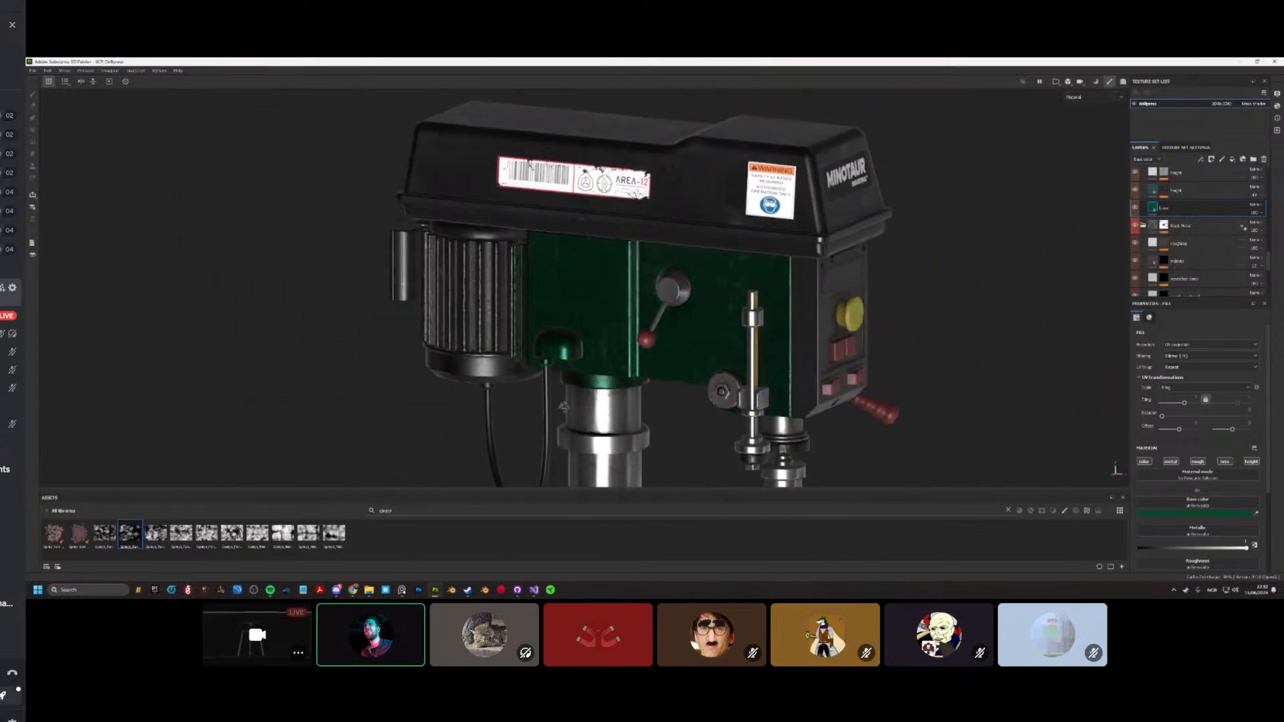
Step: Set the green base layer's metallic value to 0 and compare how the painted panels reflect light
scroll(790, 405, "up", 4)
left_click_drag(1217, 548, 1068, 561)
left_click_drag(833, 404, 794, 415, "alt")
scroll(776, 399, "down", 5)
scroll(822, 399, "up", 5)
scroll(515, 442, "down", 5)
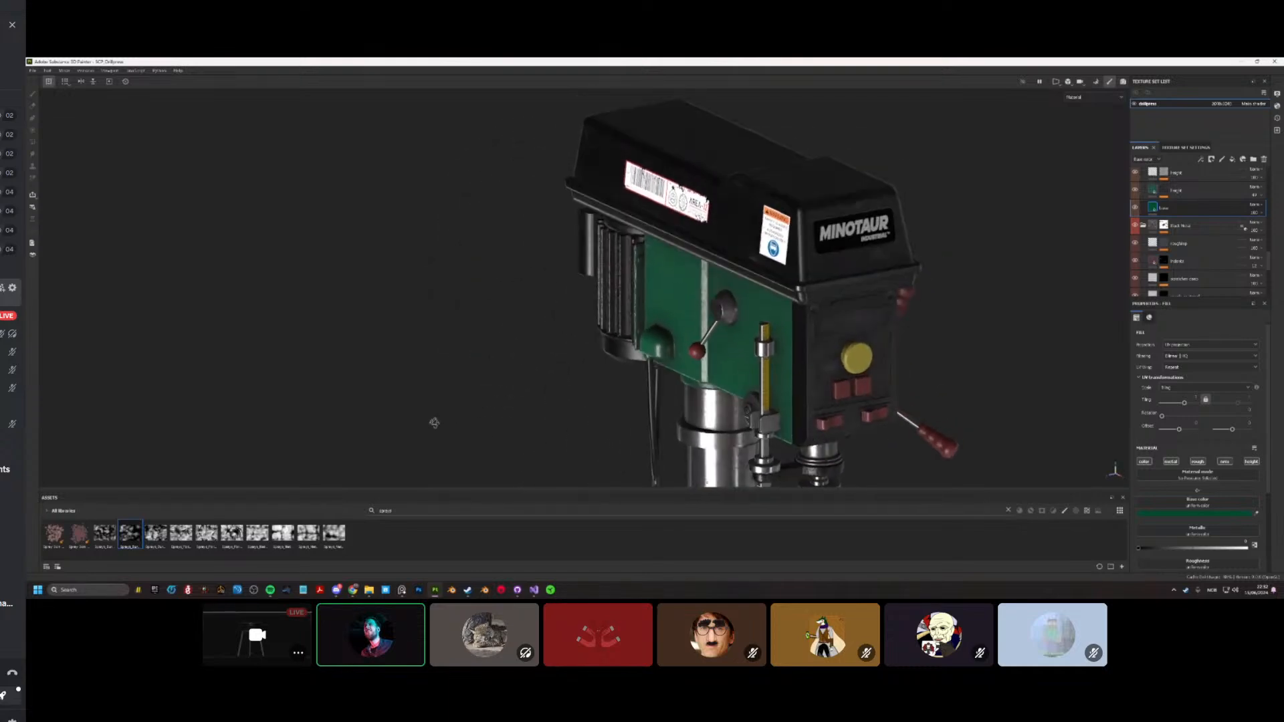
Step: Give the green base layer a slight metallic value of about 0.1 and examine the painted head up close and from afar
mouse_move(601, 389)
left_mouse_down("alt")
mouse_move(287, 364)
mouse_move(602, 374)
left_mouse_up("alt")
scroll(694, 375, "up", 5)
left_click_drag(693, 375, 888, 402, "alt")
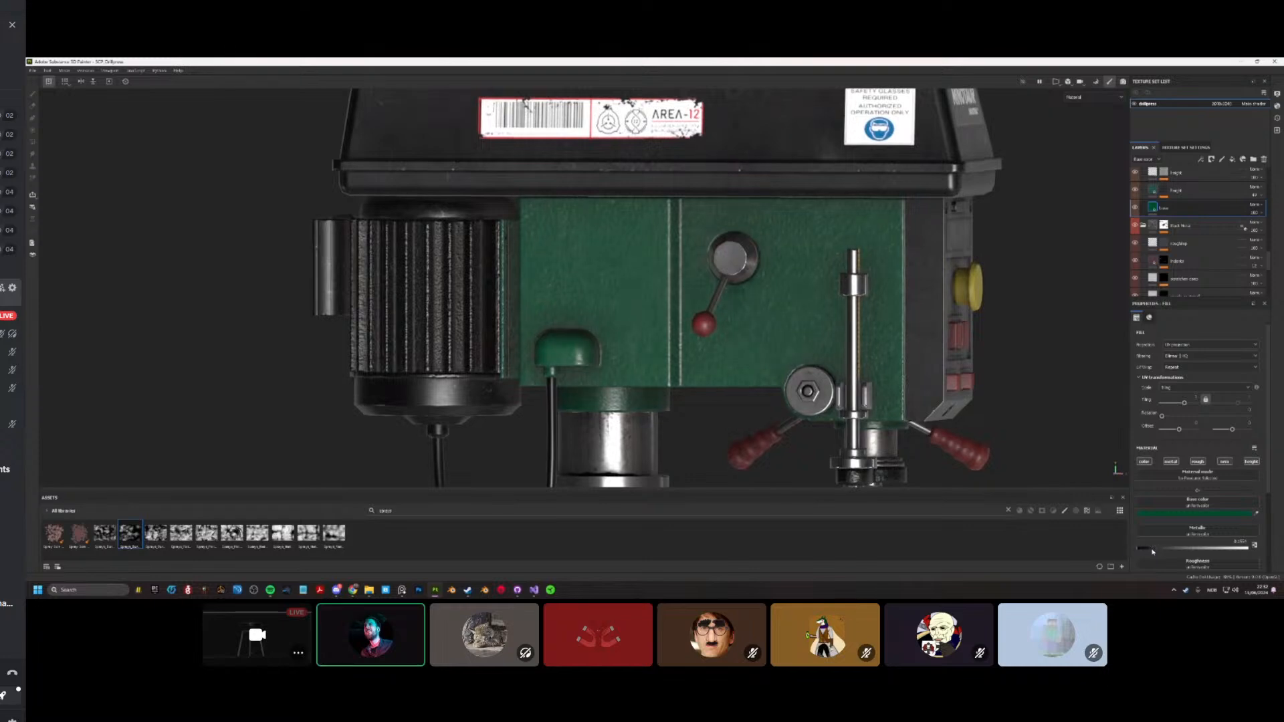
left_click_drag(856, 300, 756, 341, "alt")
scroll(771, 352, "up", 5)
scroll(814, 358, "down", 5)
scroll(814, 358, "down", 5)
scroll(753, 341, "up", 3)
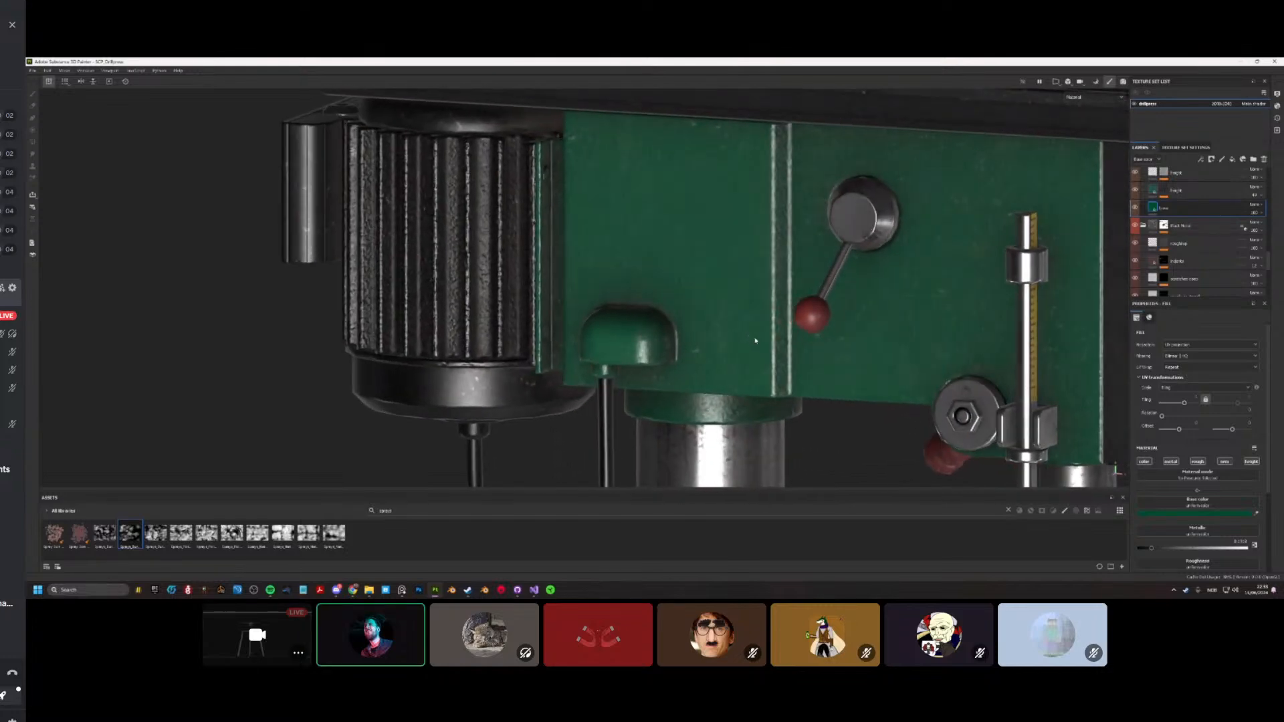
scroll(758, 349, "down", 5)
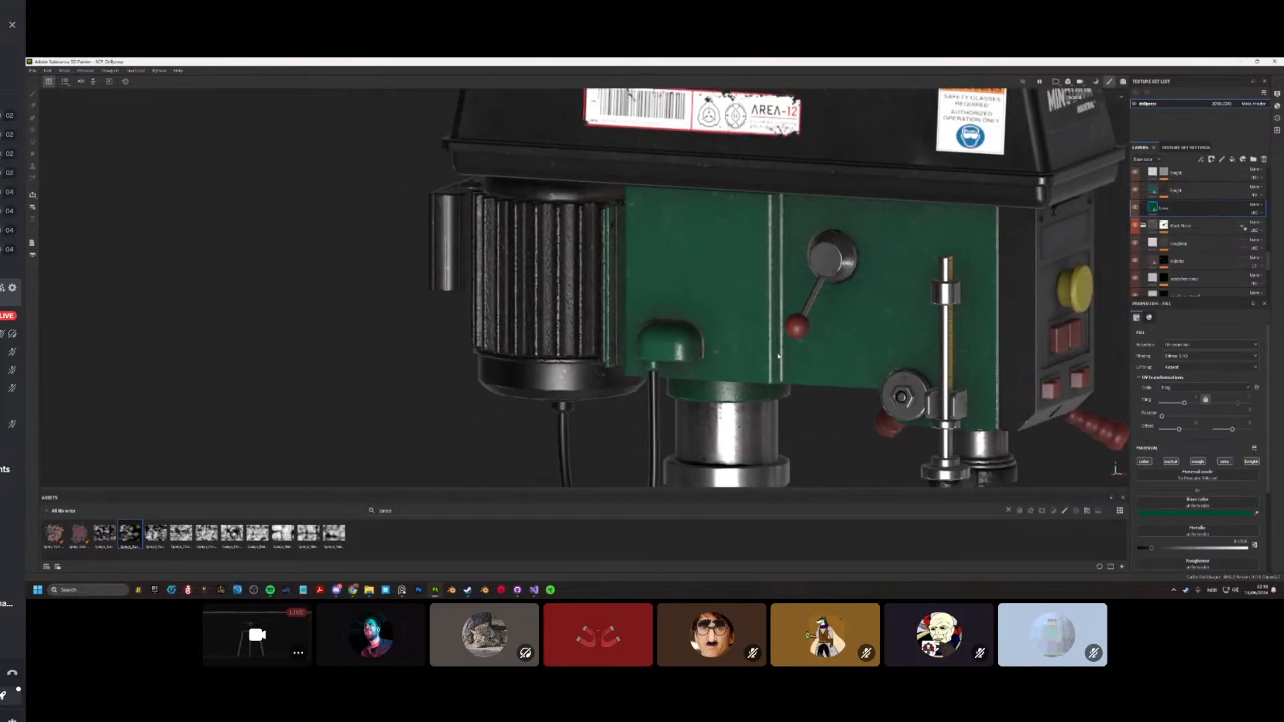
scroll(703, 346, "down", 5)
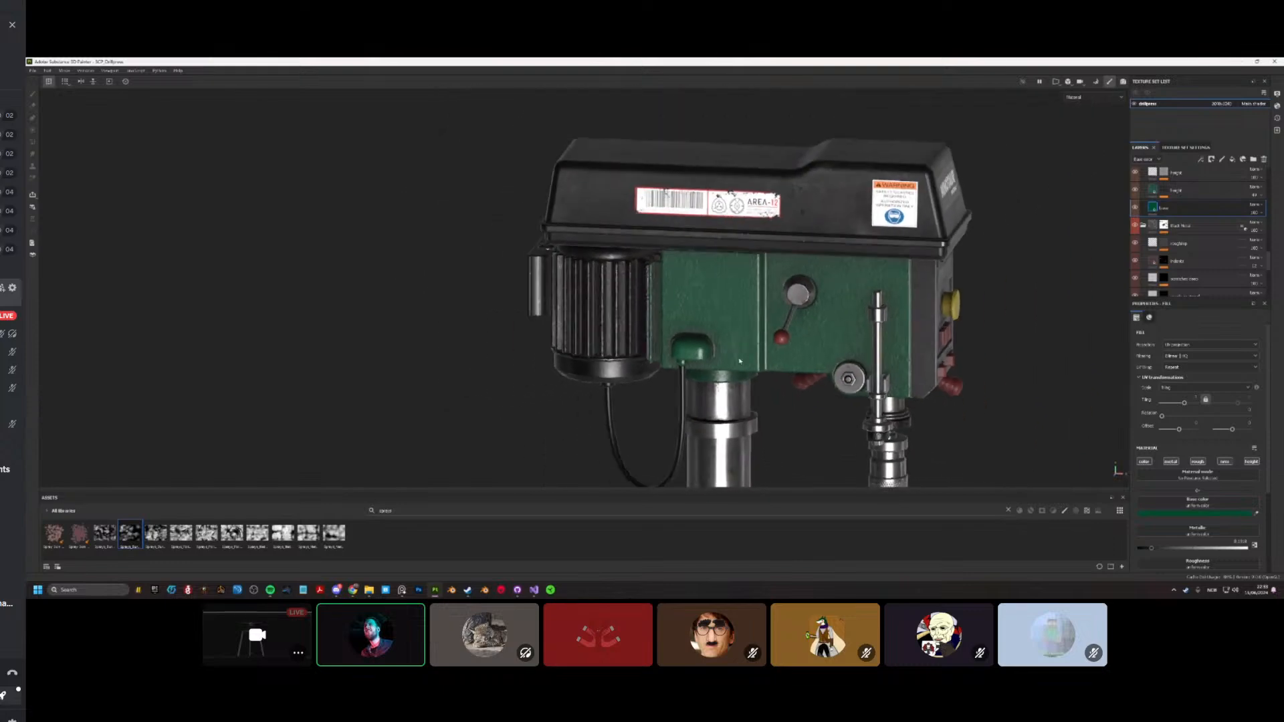
left_click_drag(815, 342, 725, 378, "alt")
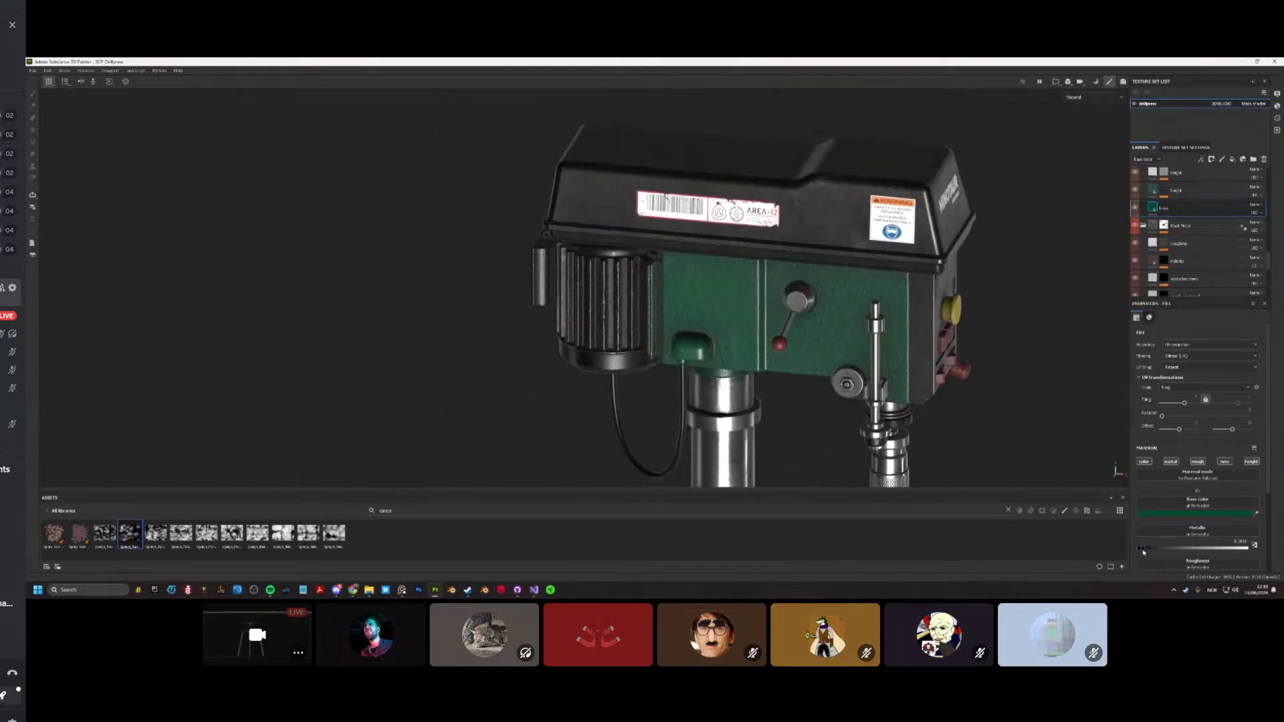
Step: Examine the drill press head's green panels and the worn AREA-12 barcode label on the black cover up close
scroll(757, 383, "up", 6)
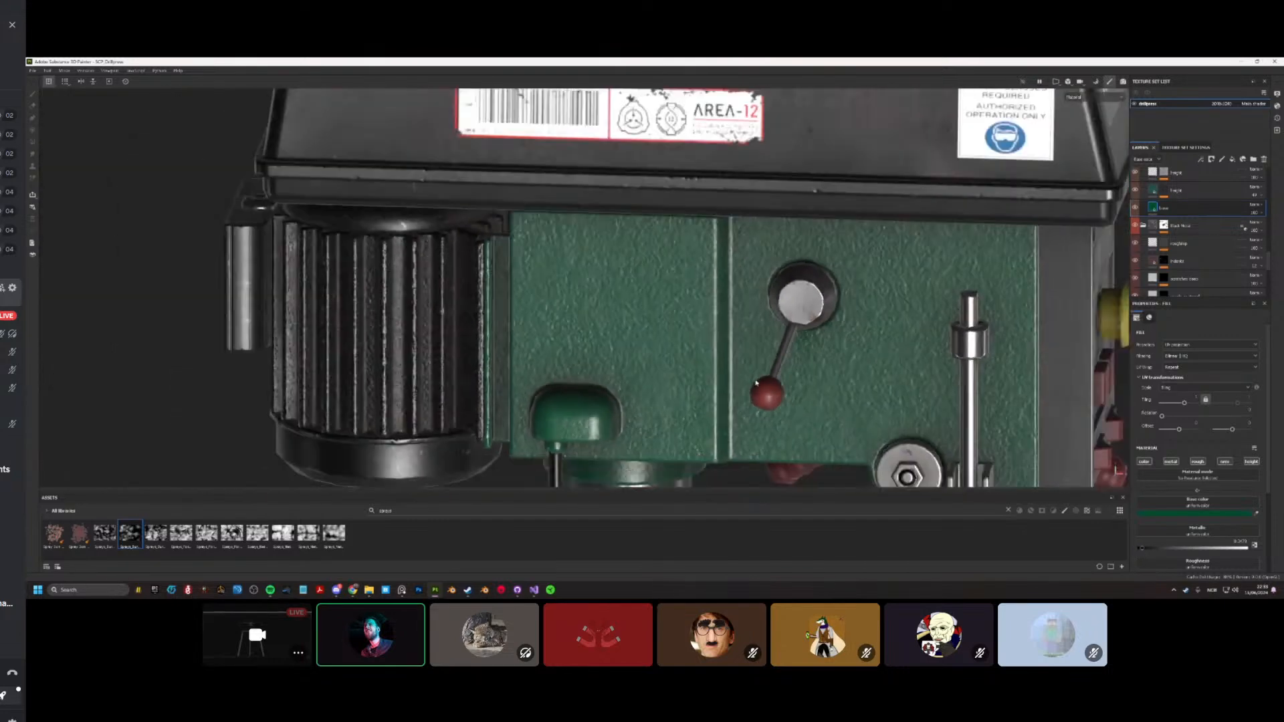
scroll(757, 382, "down", 6)
left_click_drag(756, 383, 668, 334, "alt")
scroll(771, 273, "up", 6)
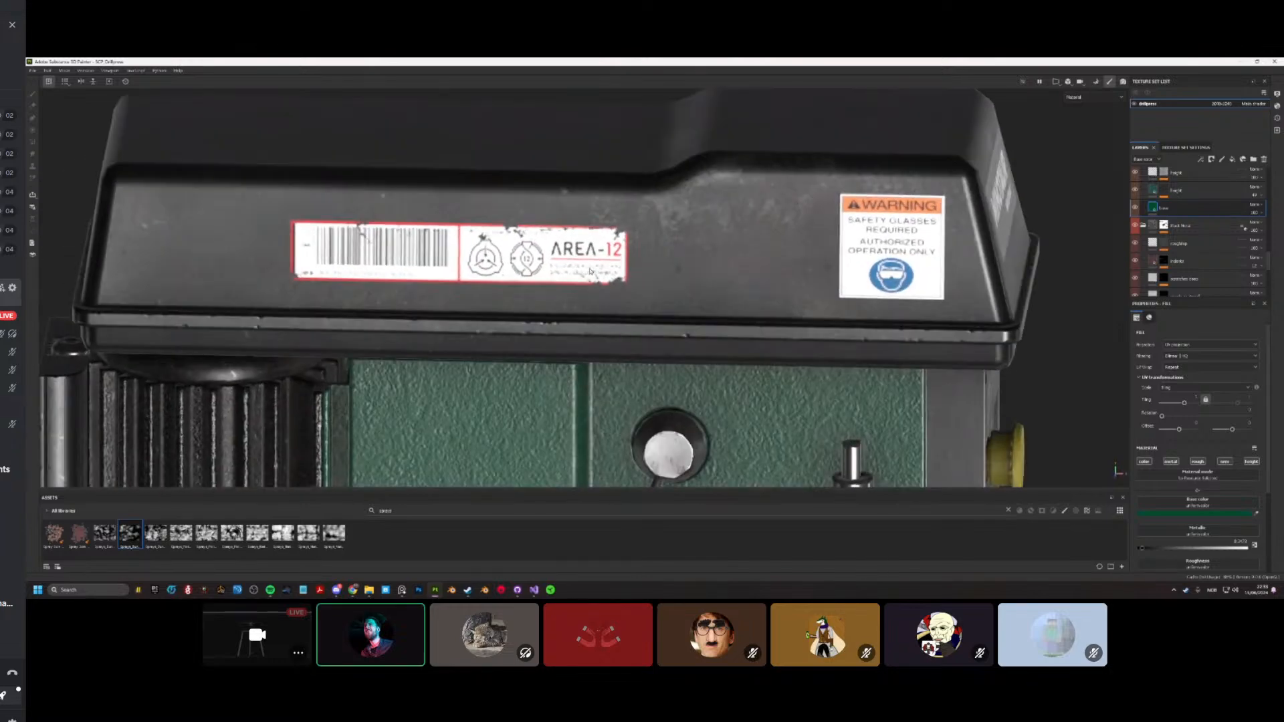
scroll(631, 292, "up", 5)
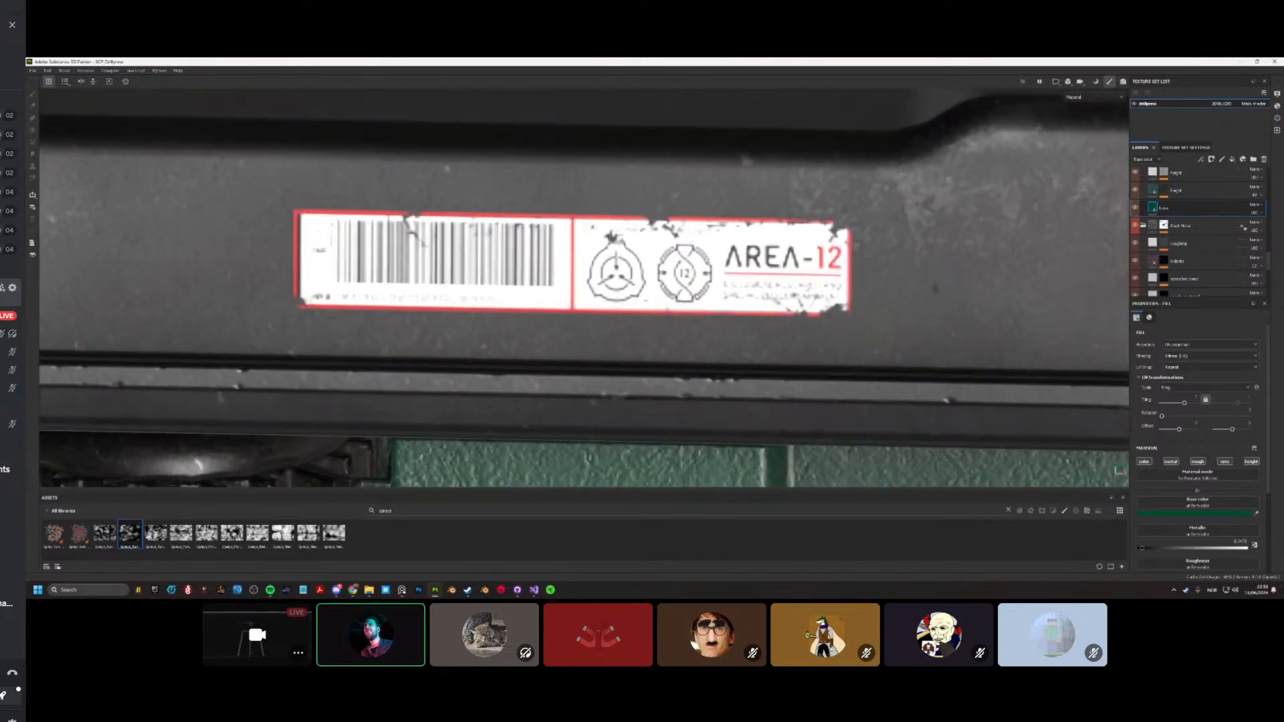
Step: Examine the Minotaur specifications label on the opposite side of the black cover, checking how readable its small text is
scroll(695, 294, "down", 5)
left_click_drag(696, 294, 551, 310, "alt")
scroll(591, 289, "up", 3)
scroll(636, 306, "up", 2)
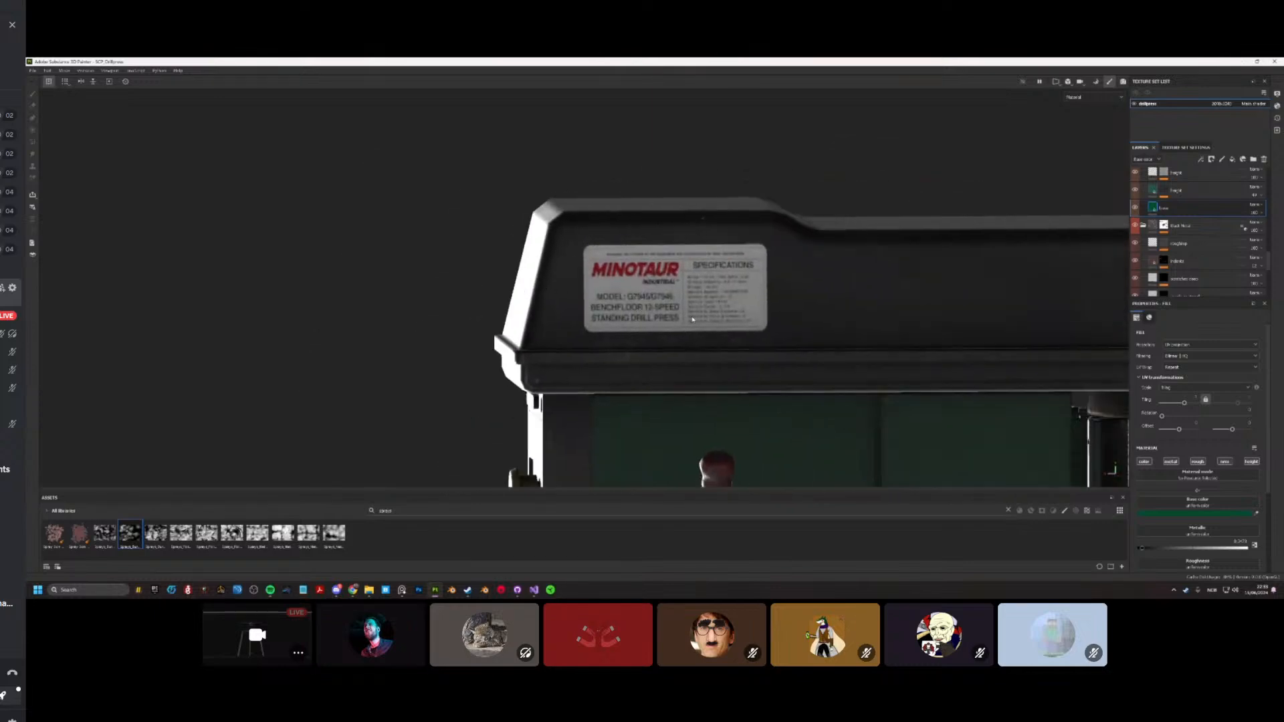
scroll(675, 308, "up", 3)
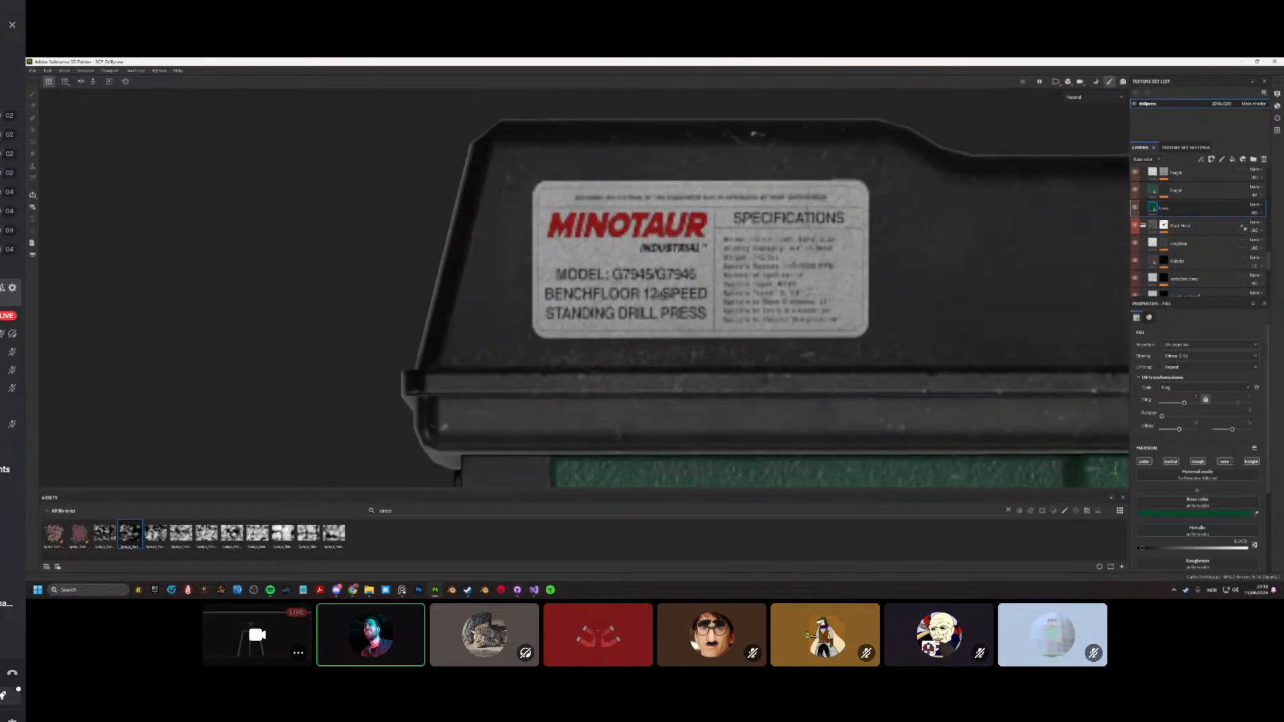
scroll(661, 294, "up", 3)
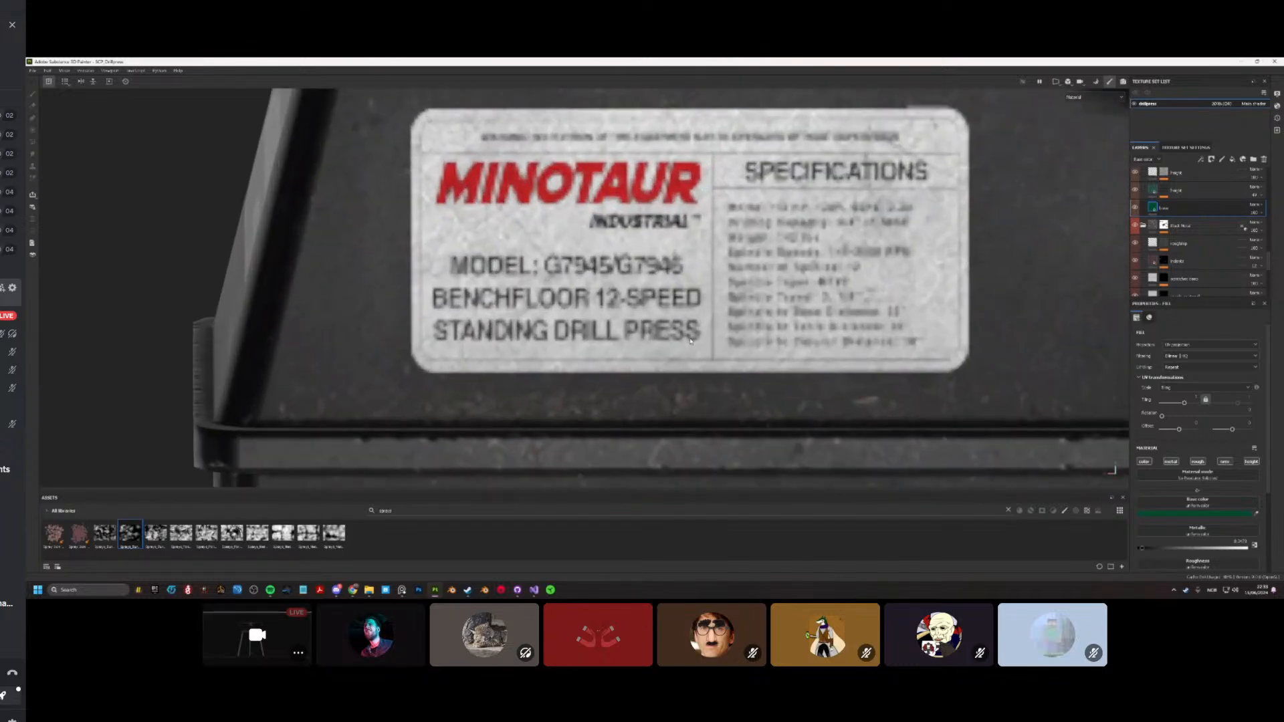
scroll(691, 341, "down", 5)
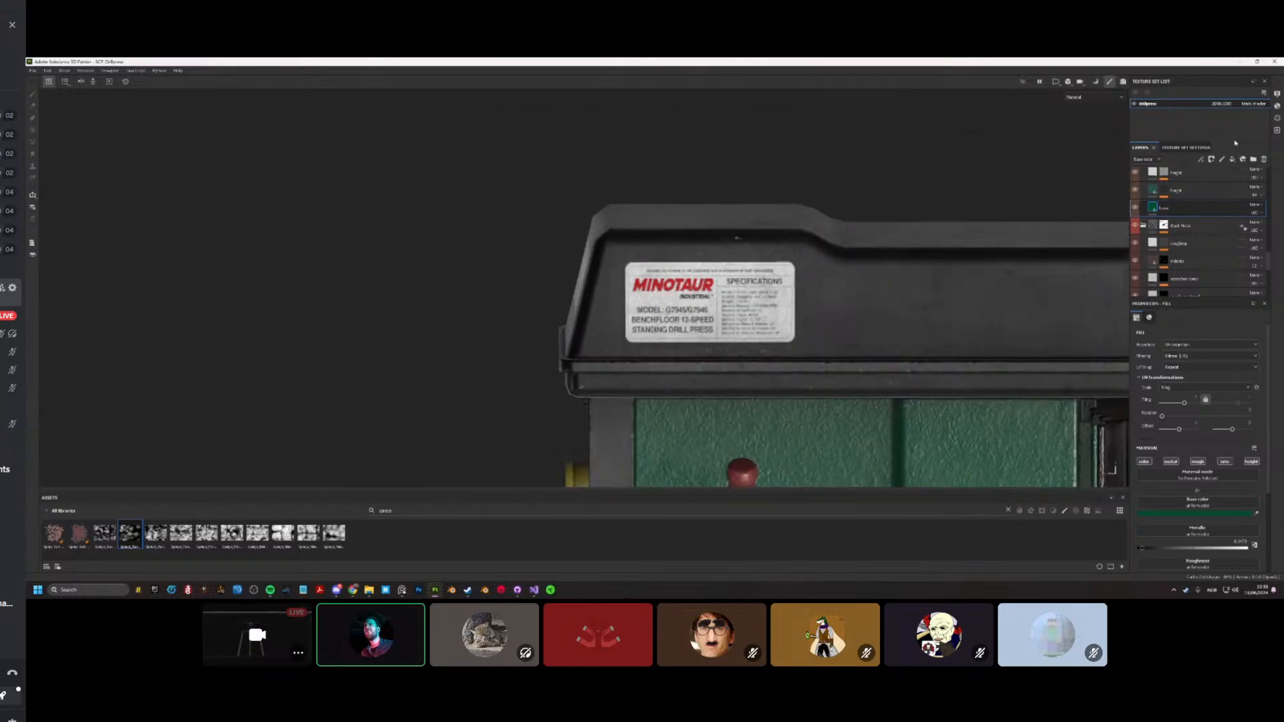
Step: Set the texture set's size to 4096 and examine the Minotaur specifications label at the higher resolution
left_click(1186, 147)
left_click(1183, 192)
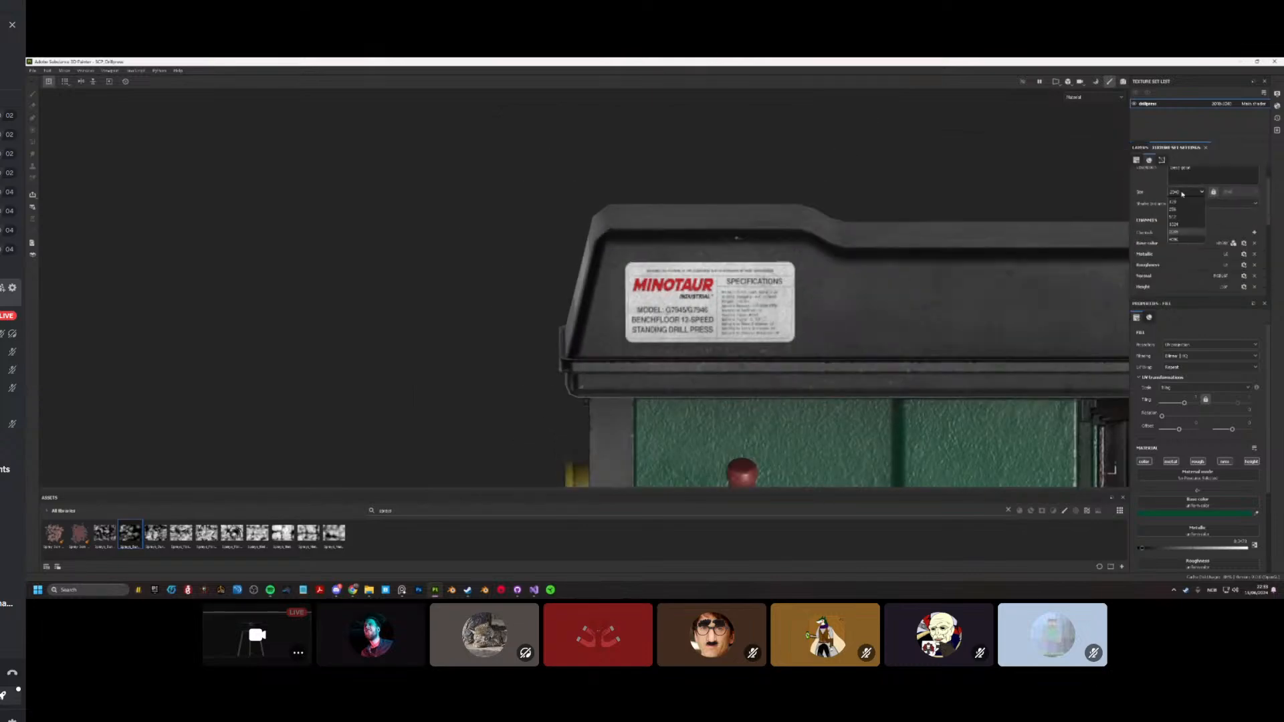
left_click(1172, 240)
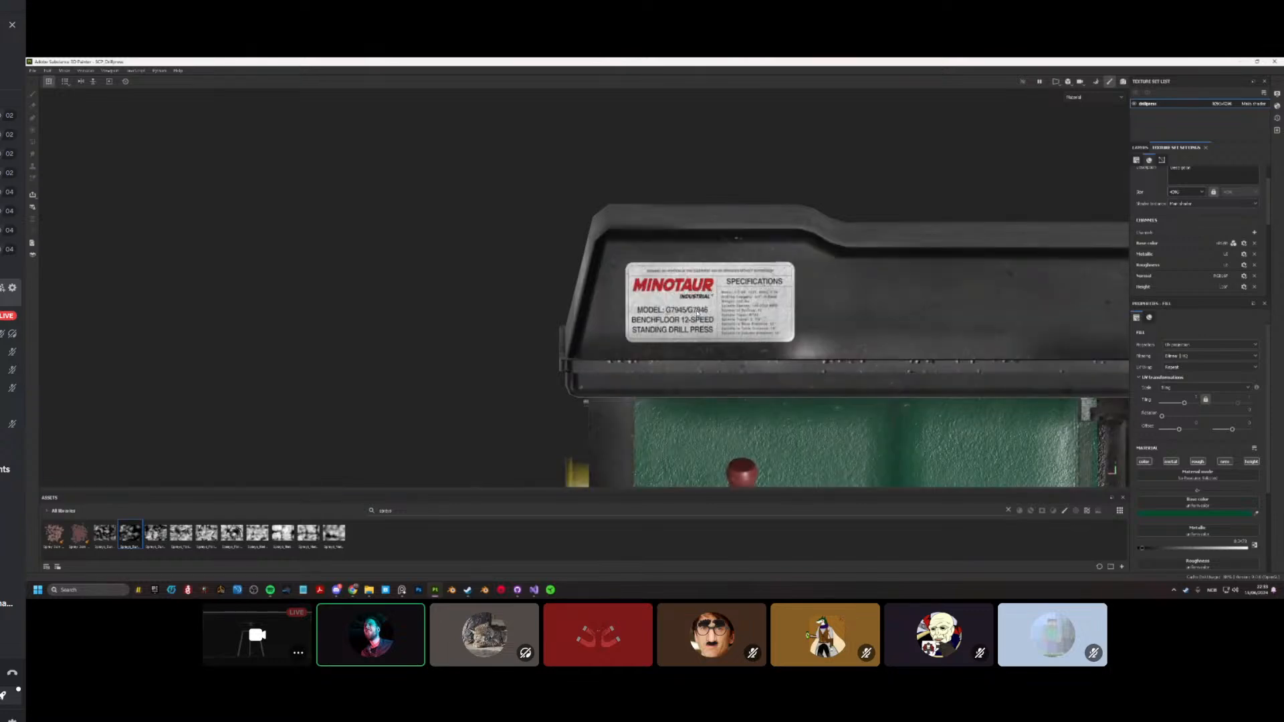
scroll(697, 313, "up", 5)
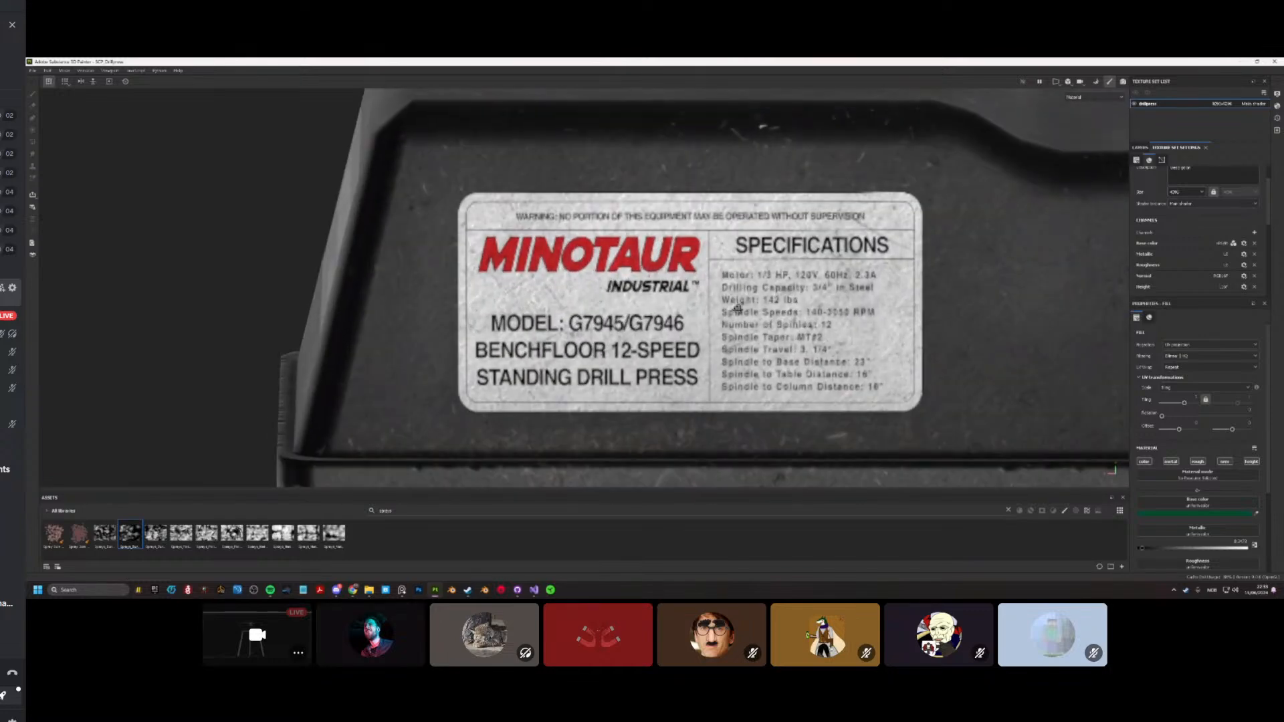
scroll(746, 311, "up", 2)
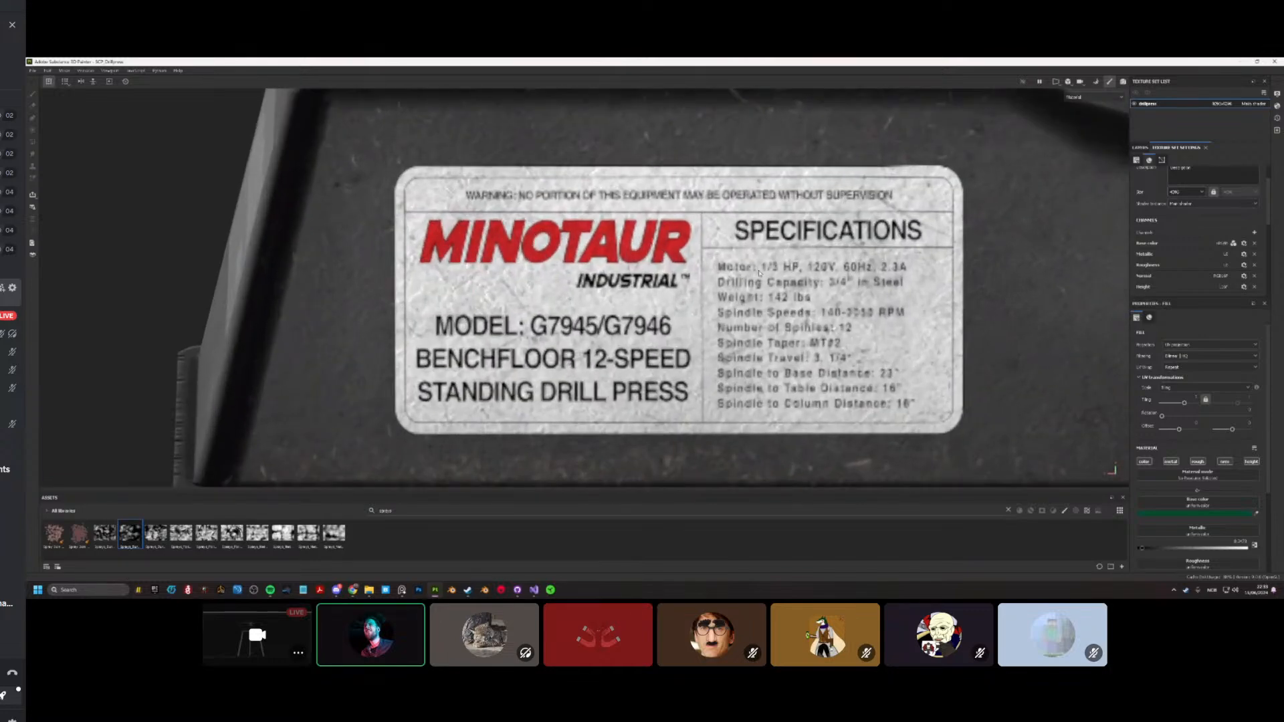
scroll(739, 273, "down", 3)
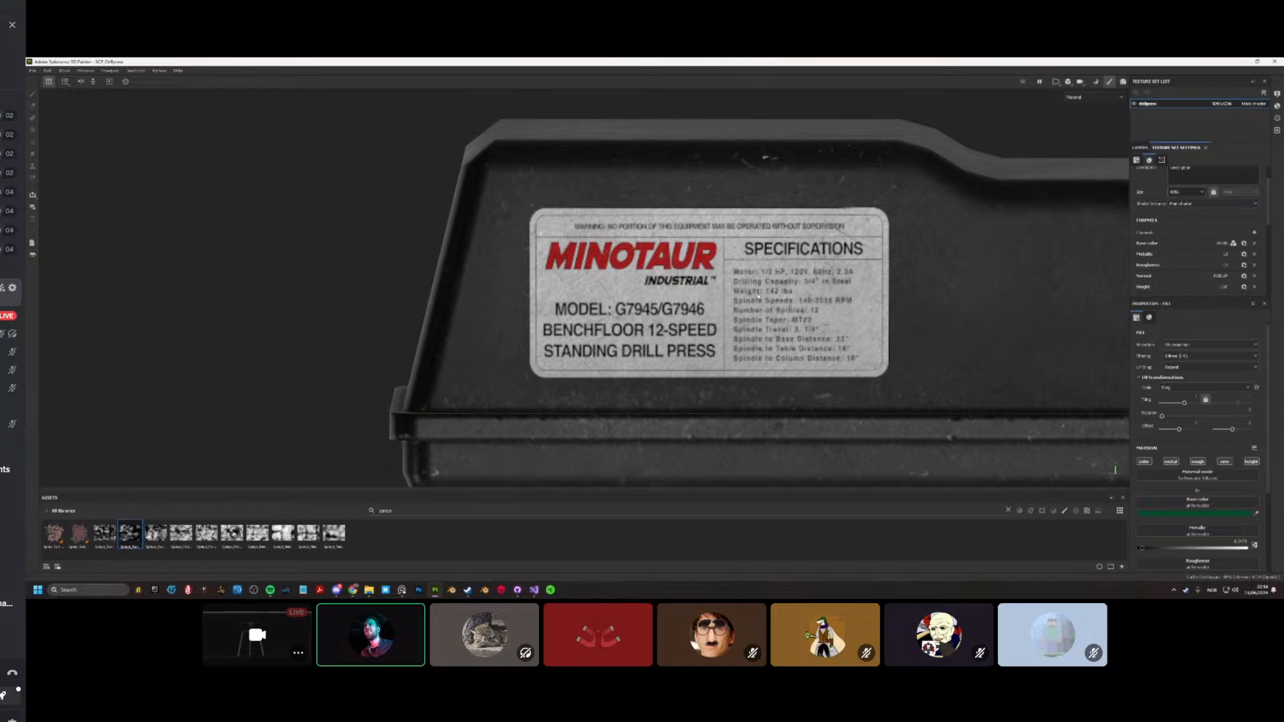
scroll(764, 306, "down", 2)
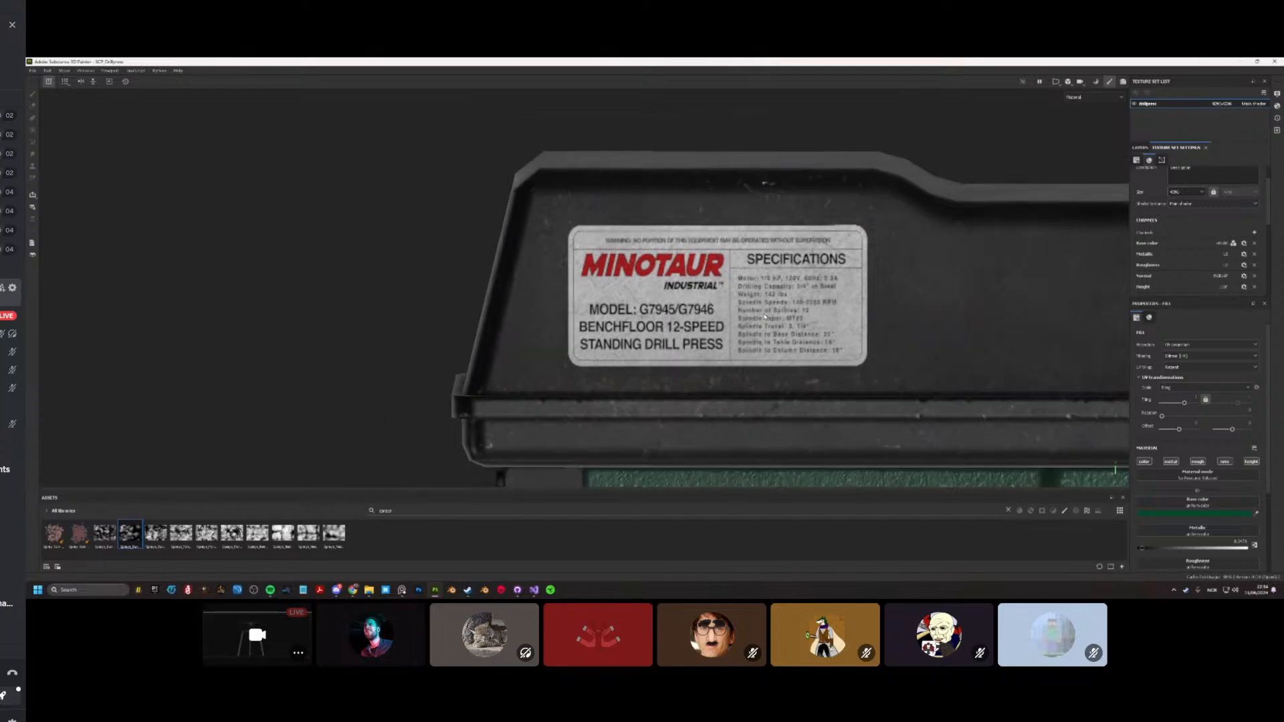
left_click_drag(730, 311, 692, 314, "alt")
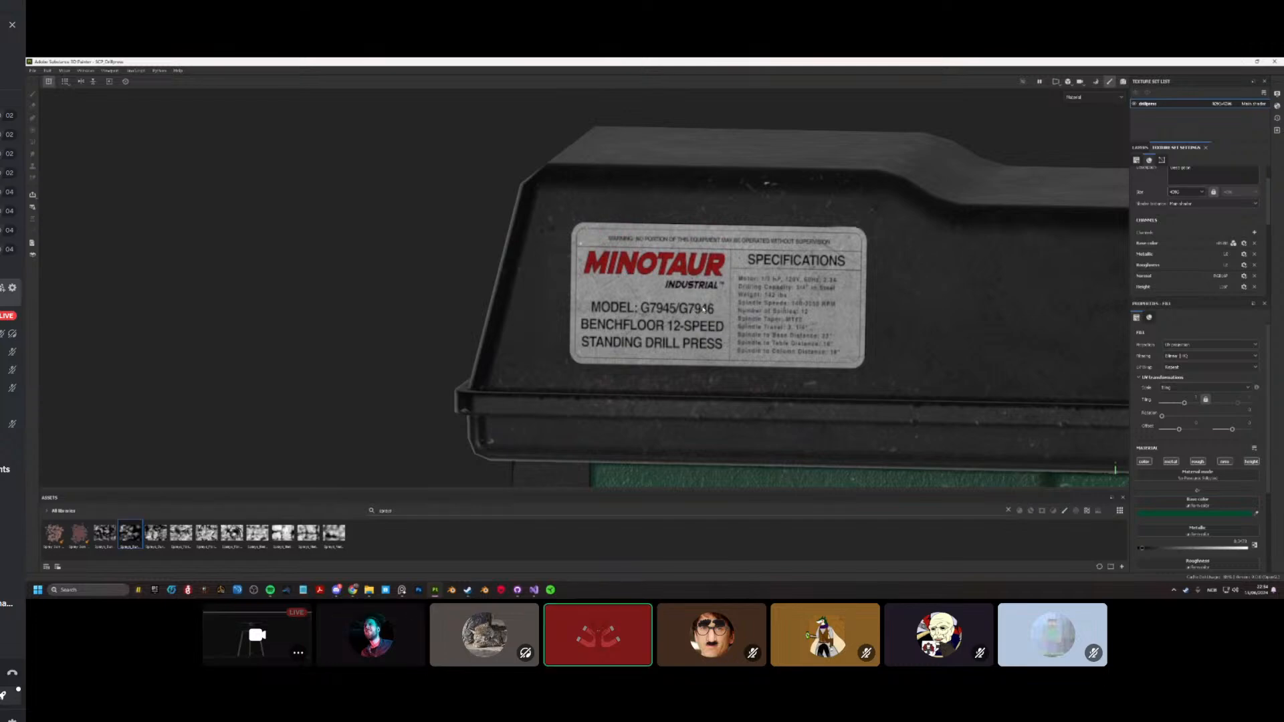
Step: Examine the AREA-12 label at the higher resolution, focusing on its barcode and small inventory text
left_click_drag(764, 328, 445, 285, "alt")
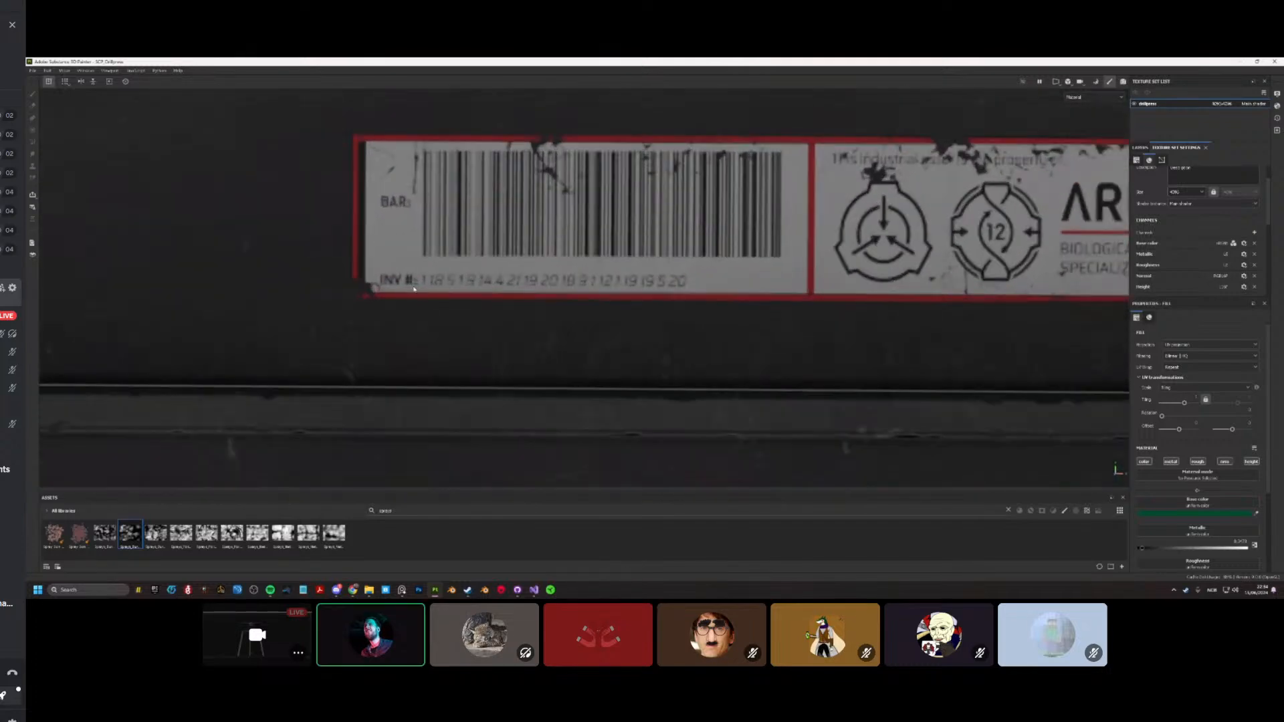
scroll(457, 289, "down", 5)
scroll(509, 289, "up", 5)
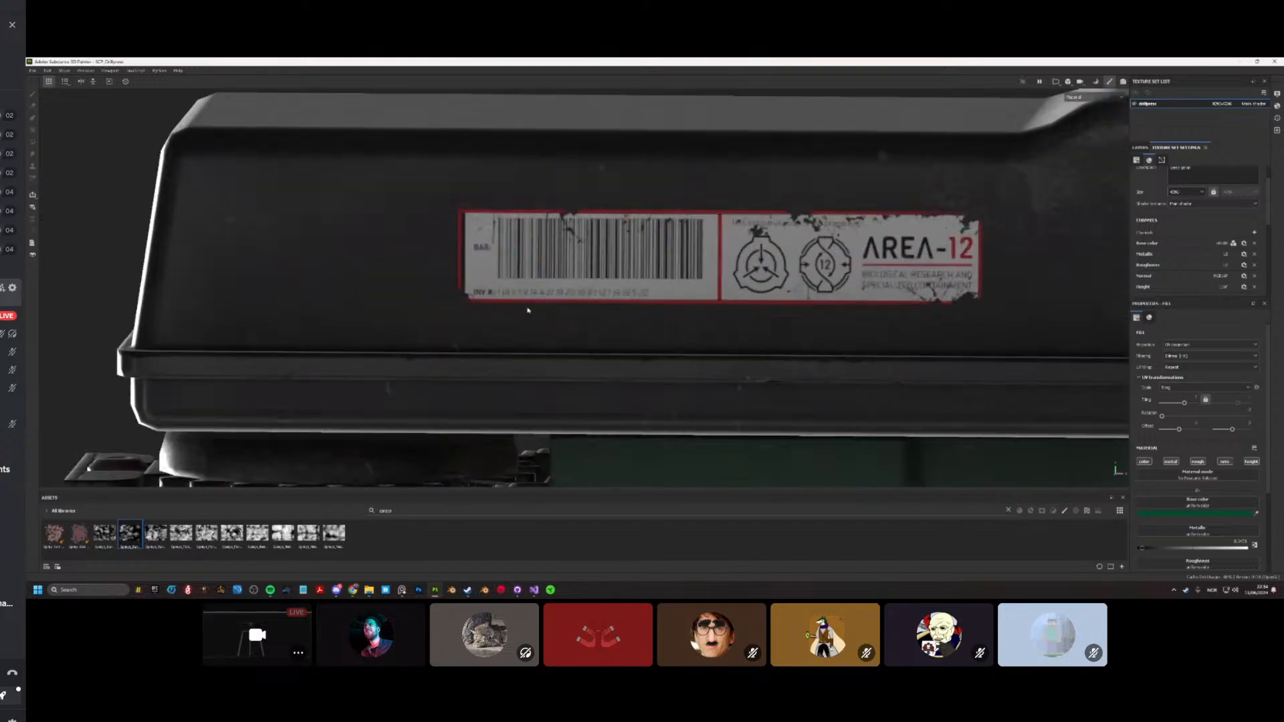
scroll(509, 289, "up", 3)
scroll(707, 295, "down", 6)
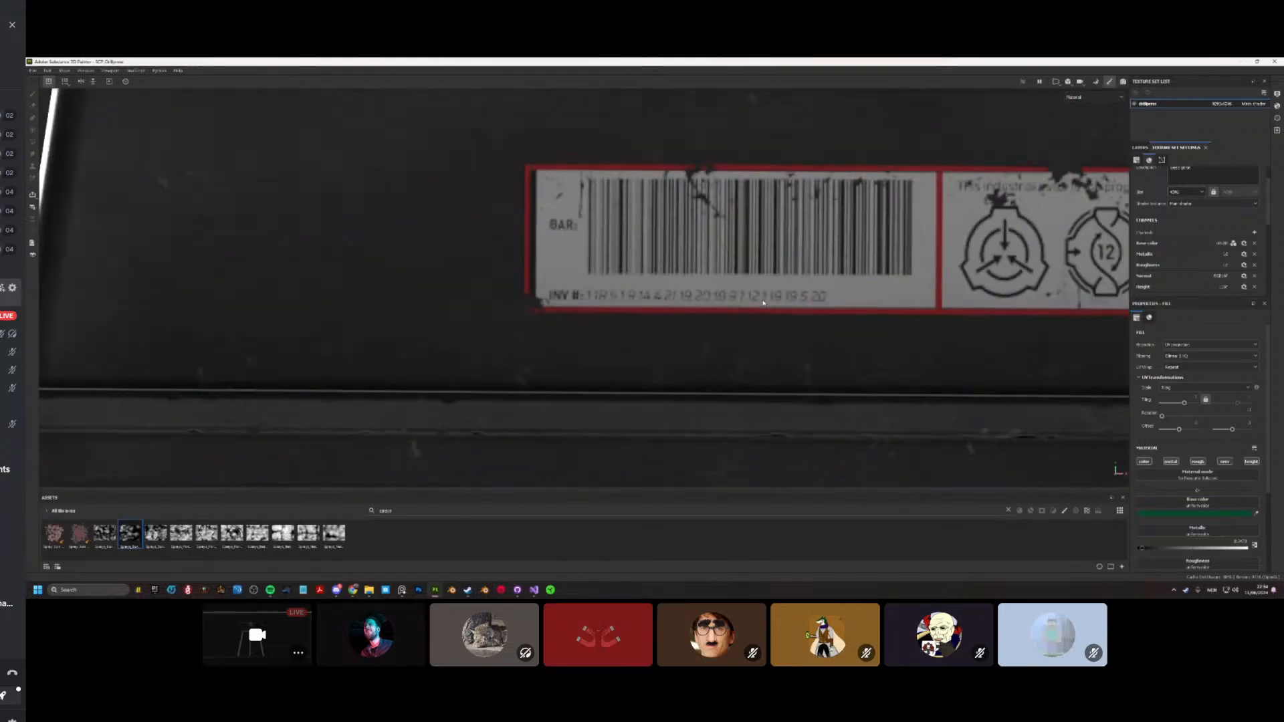
scroll(693, 306, "down", 3)
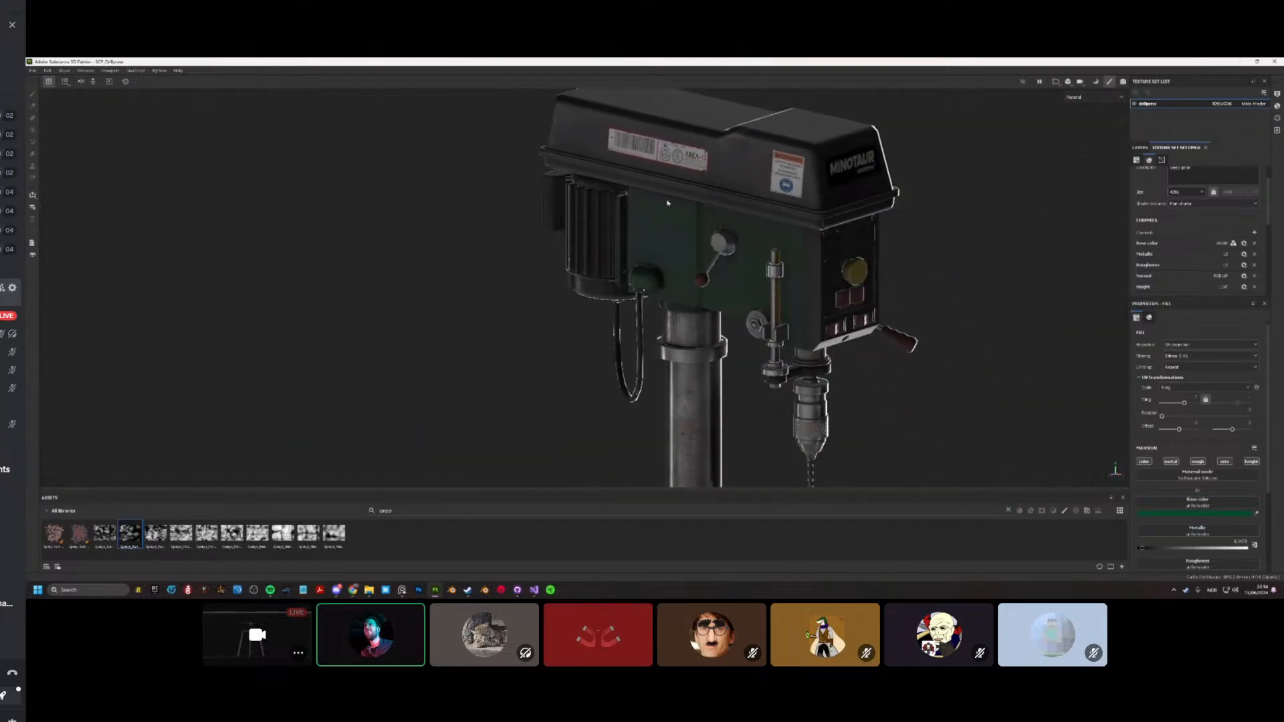
Step: Examine the drill press's steel column, its stains and wear, and the table bracket and base from several sides
scroll(667, 331, "up", 5)
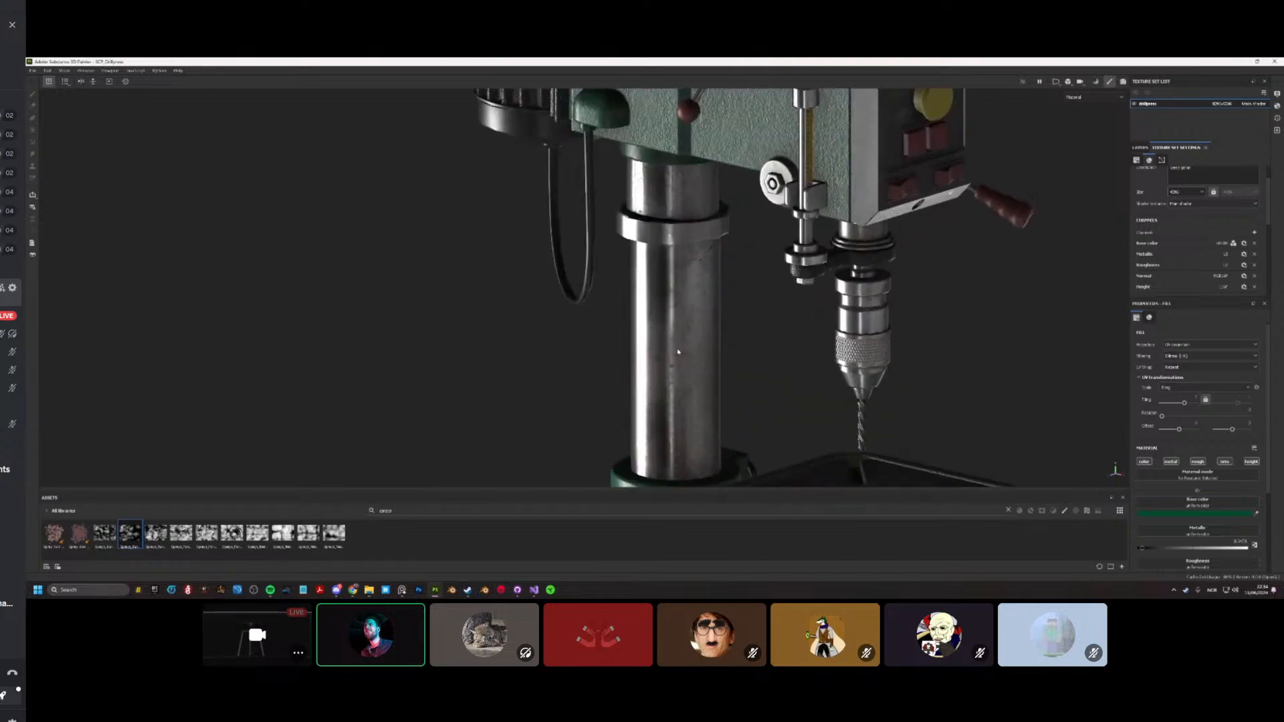
scroll(634, 315, "up", 3)
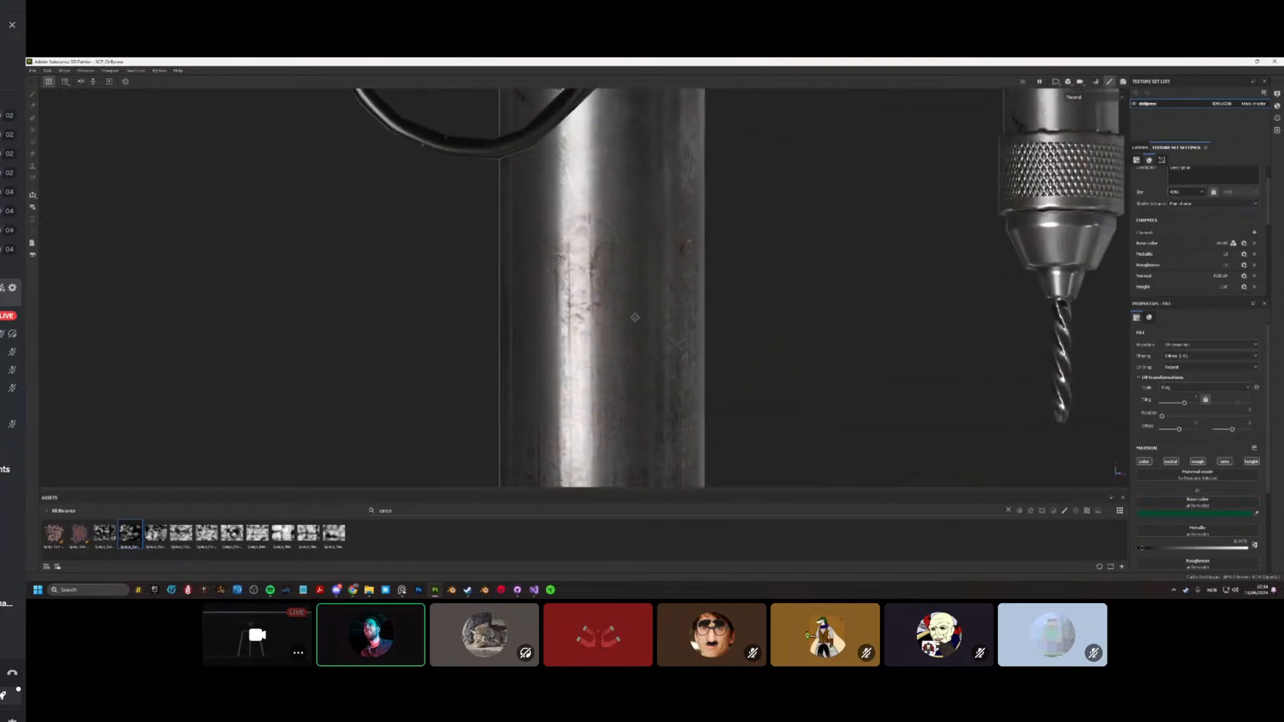
left_click_drag(633, 315, 703, 176, "alt")
scroll(562, 309, "down", 5)
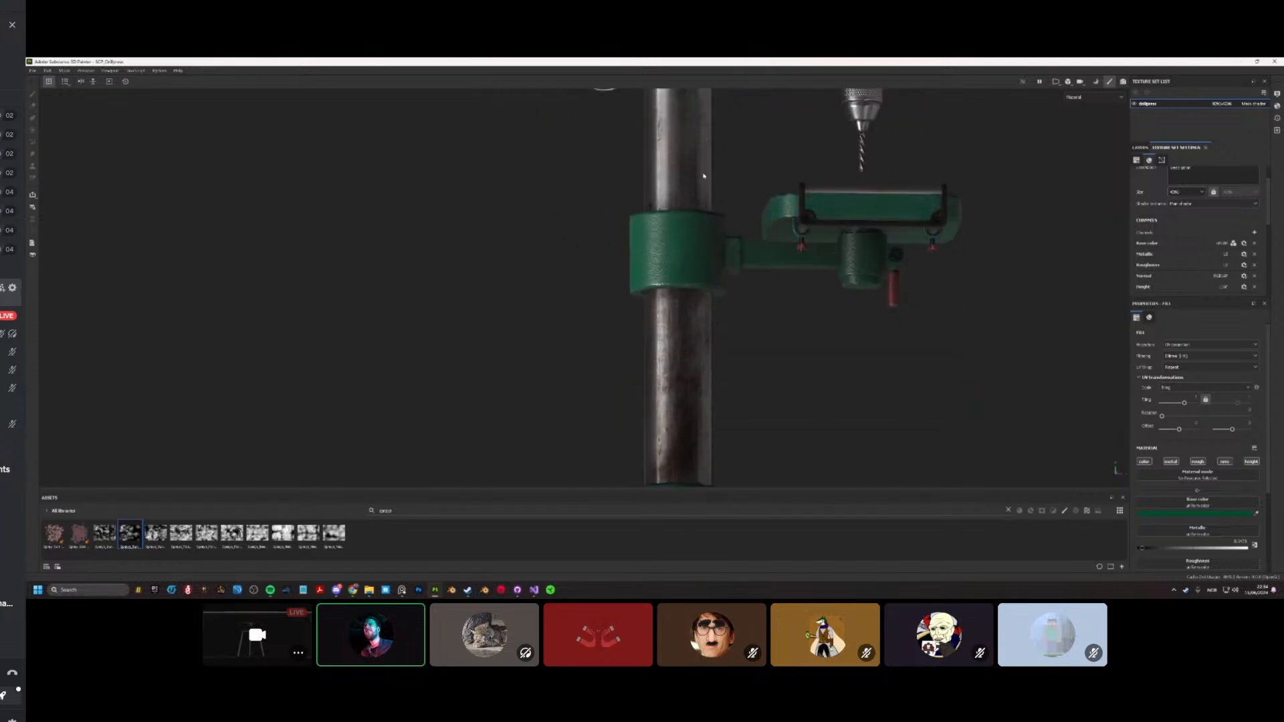
left_click_drag(595, 277, 393, 328, "alt")
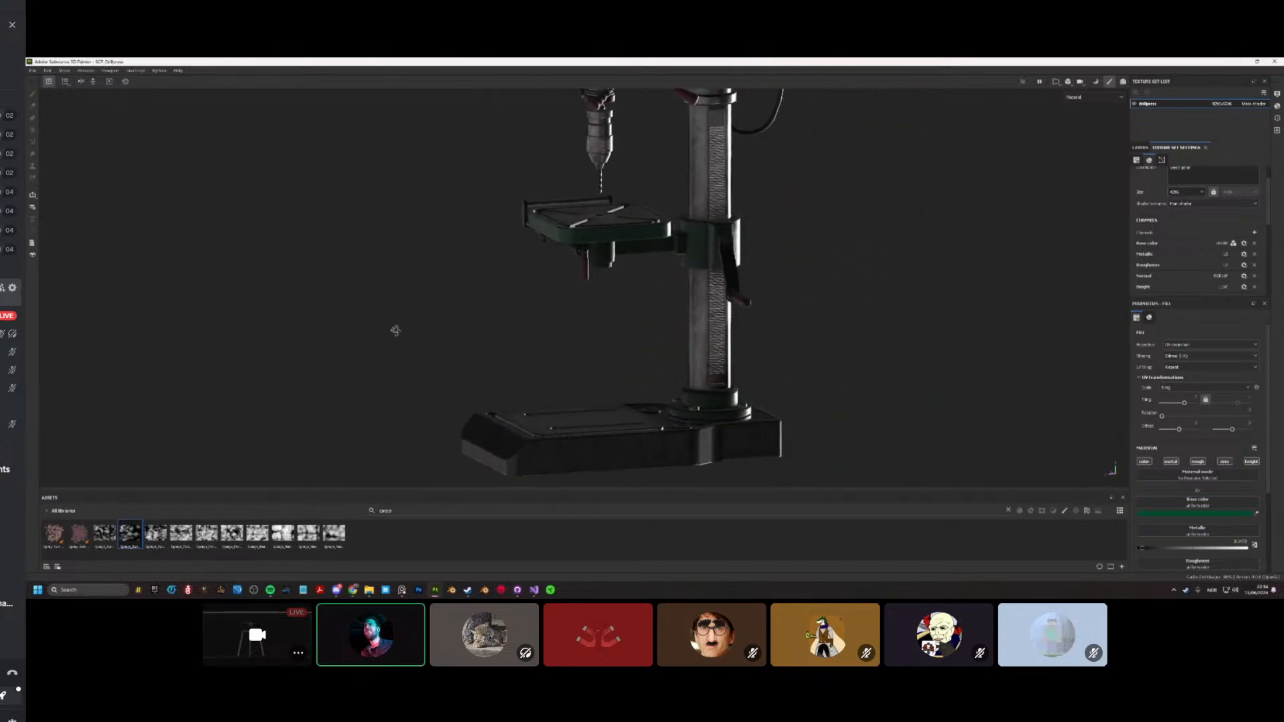
right_click_drag(393, 327, 691, 323, "alt")
left_click_drag(690, 323, 763, 298, "alt")
right_click_drag(763, 298, 650, 284, "alt")
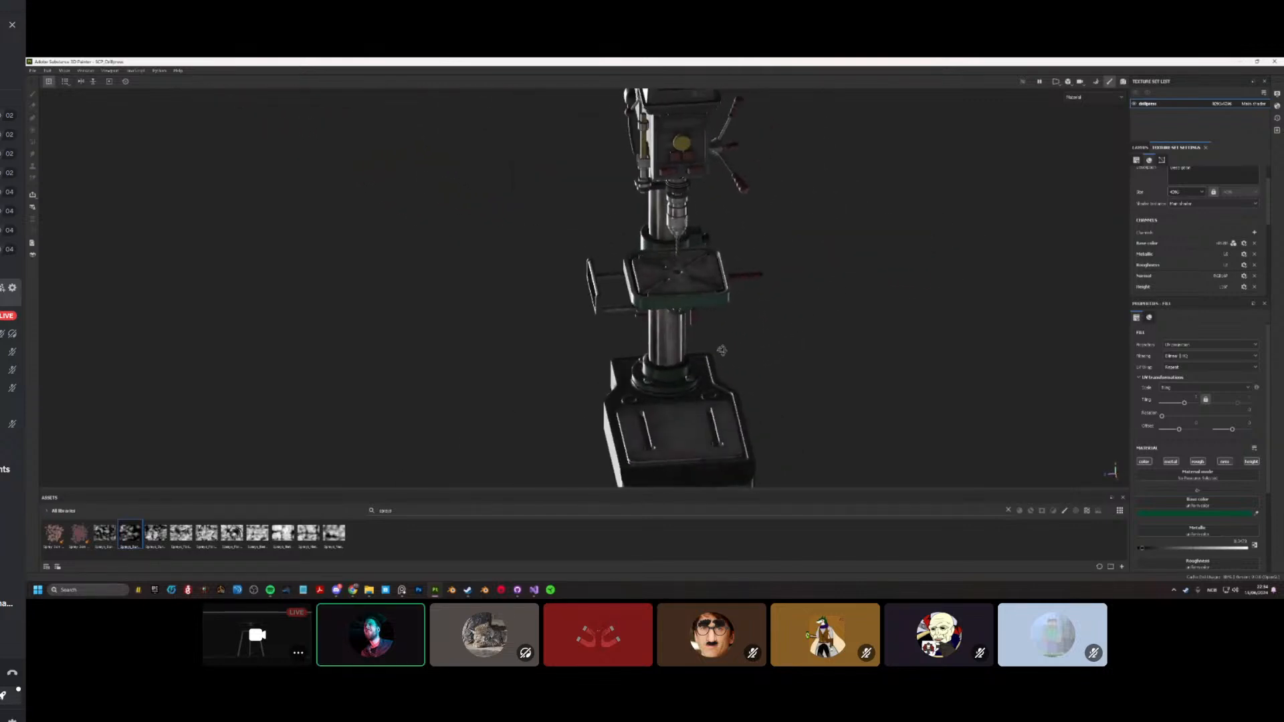
left_click_drag(788, 311, 927, 296, "alt")
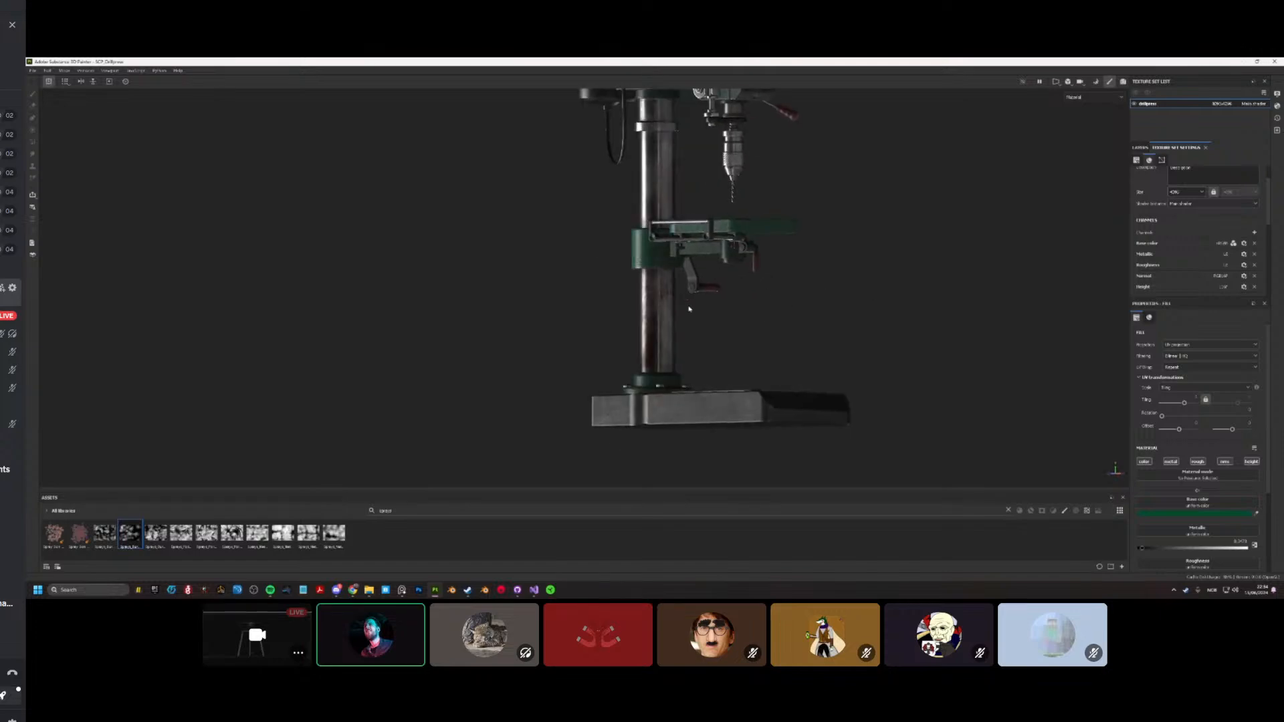
Step: Examine the slotted worktable from several angles, focusing on the scratches and rust around the center hole below the drill bit
right_click_drag(688, 307, 862, 268, "alt")
left_click_drag(863, 267, 861, 315, "alt")
right_click_drag(861, 315, 836, 284, "alt")
middle_click_drag(820, 306, 809, 315, "alt")
right_click_drag(810, 315, 689, 302, "alt")
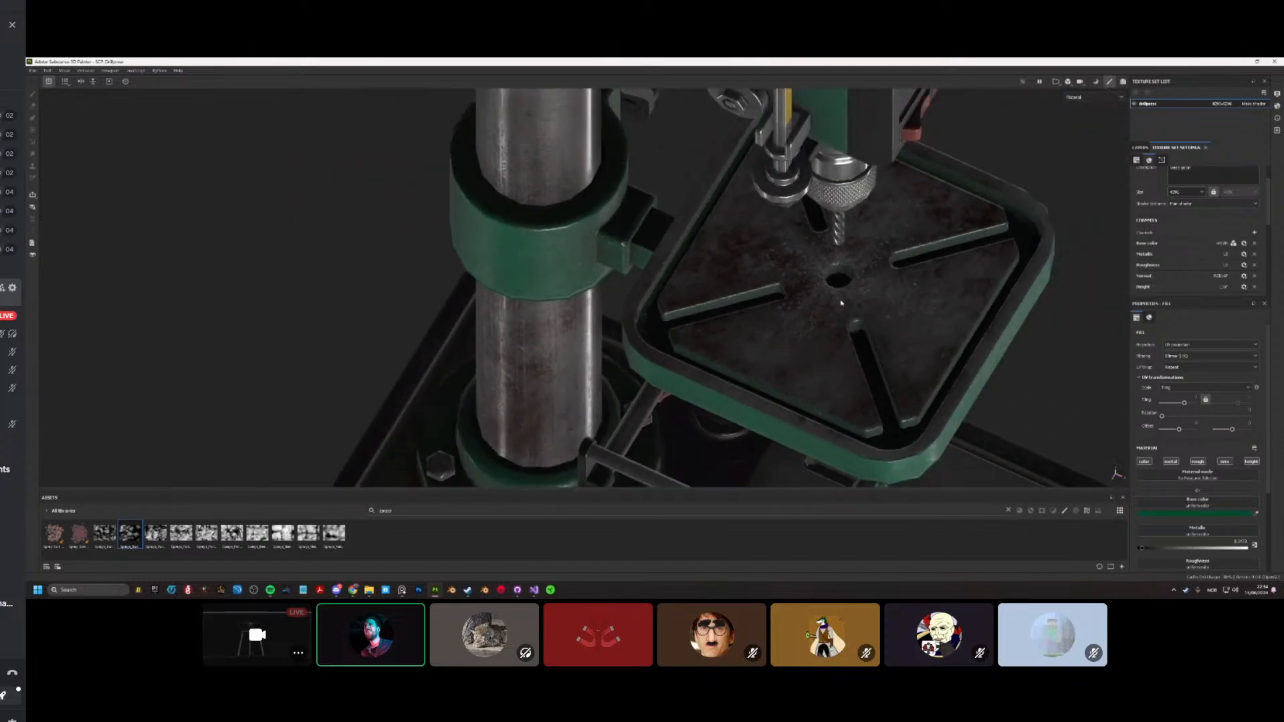
middle_click_drag(709, 294, 631, 301, "alt")
right_click_drag(631, 300, 856, 301, "alt")
left_click_drag(856, 301, 728, 285, "alt")
middle_click_drag(786, 293, 731, 295, "alt")
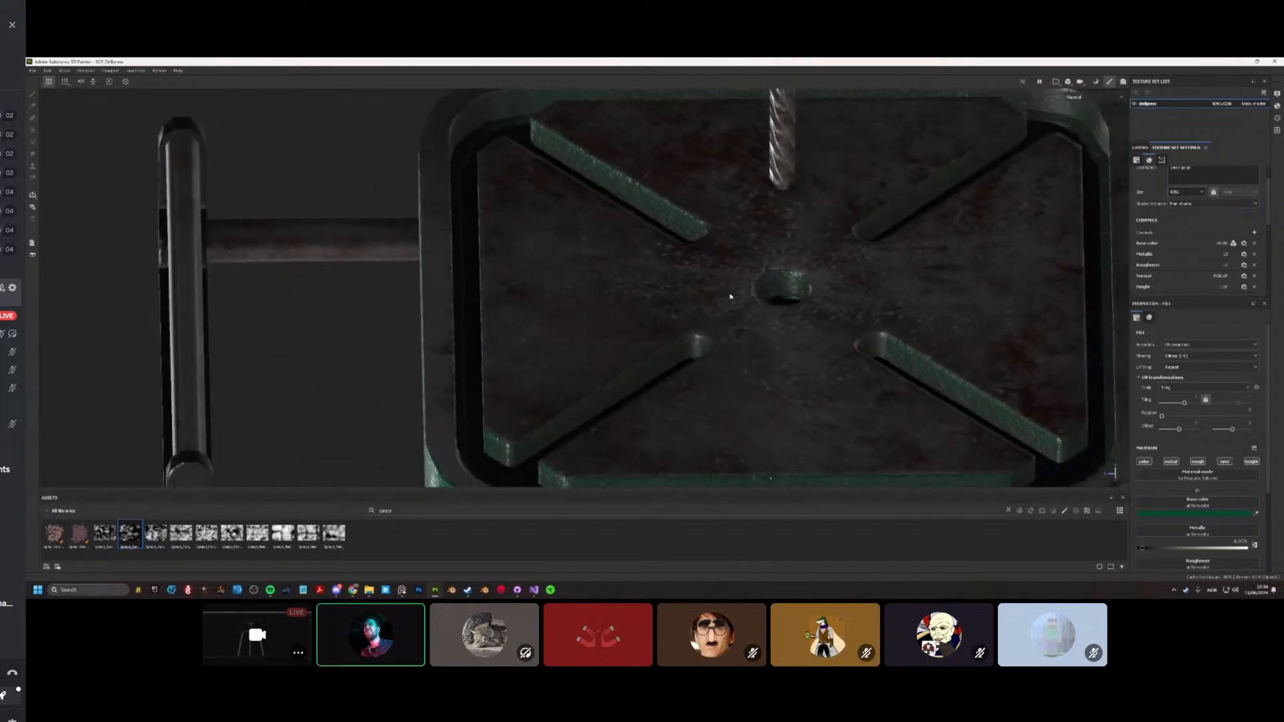
right_click_drag(731, 295, 751, 293, "alt")
left_click_drag(751, 293, 715, 301, "alt")
right_click_drag(743, 301, 632, 315, "alt")
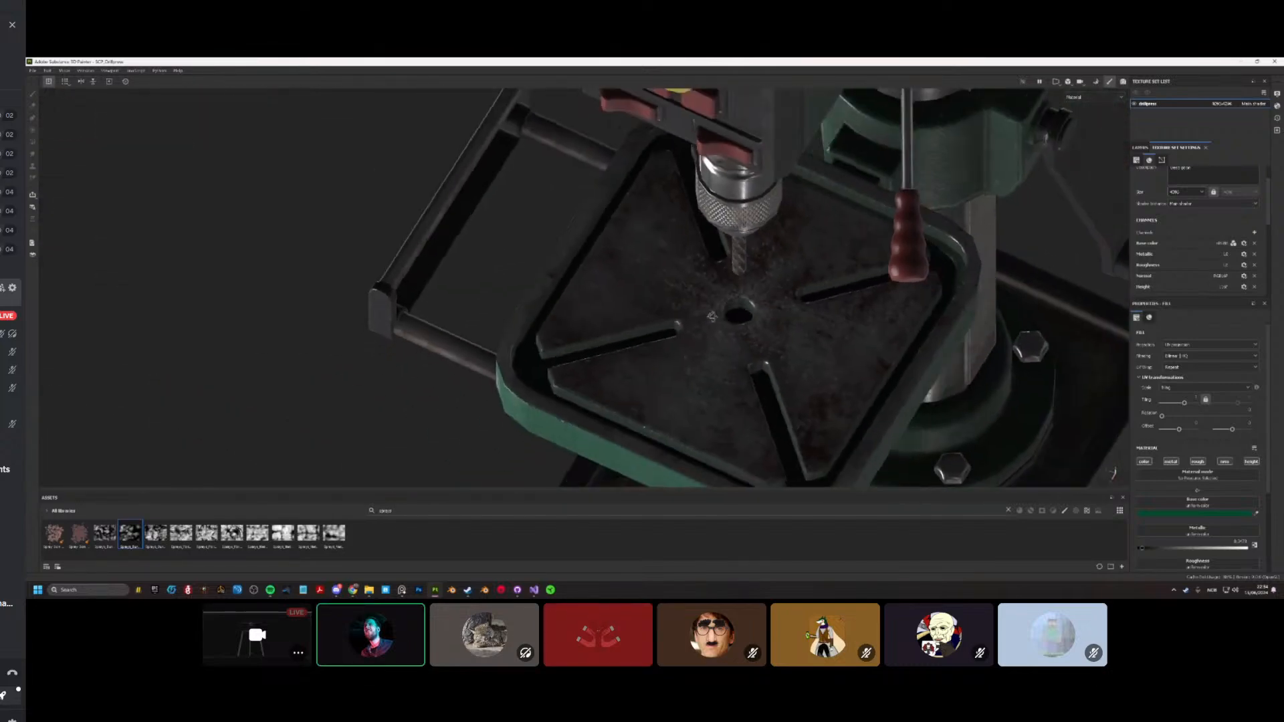
left_click_drag(632, 316, 658, 313, "alt")
right_click_drag(659, 313, 725, 317, "alt")
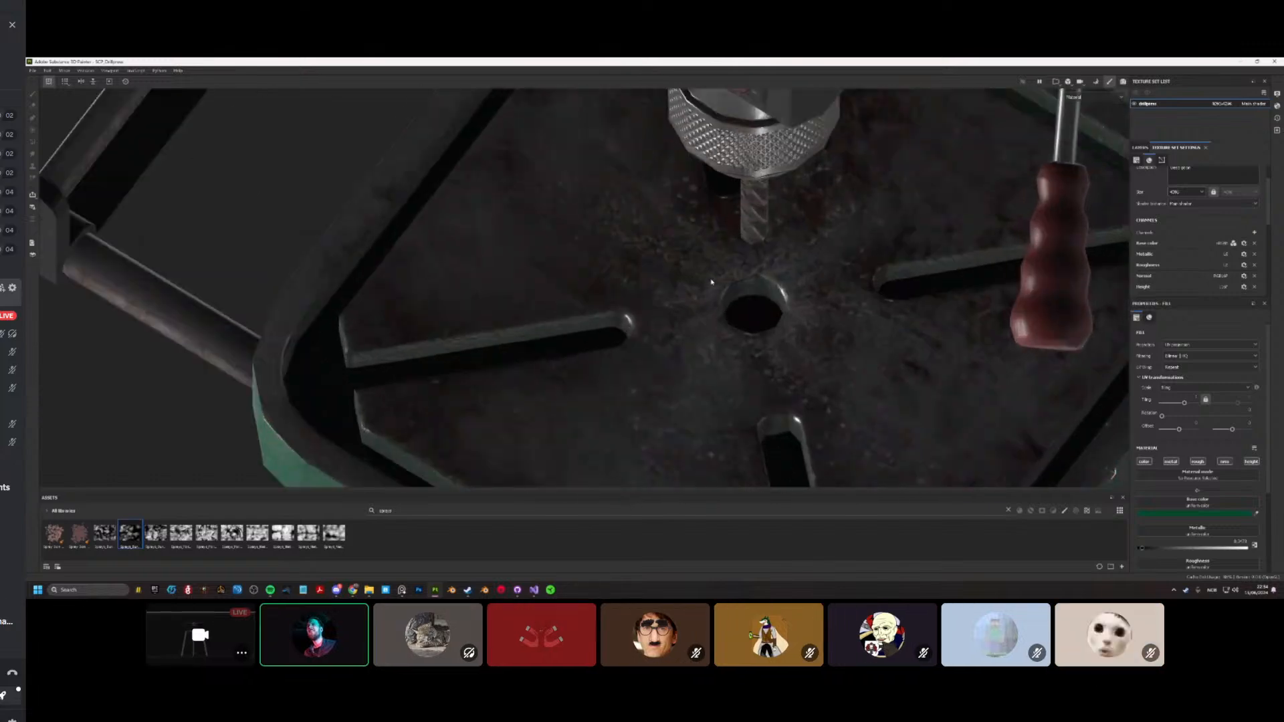
left_click_drag(665, 307, 735, 280, "alt")
right_click_drag(736, 281, 831, 284, "alt")
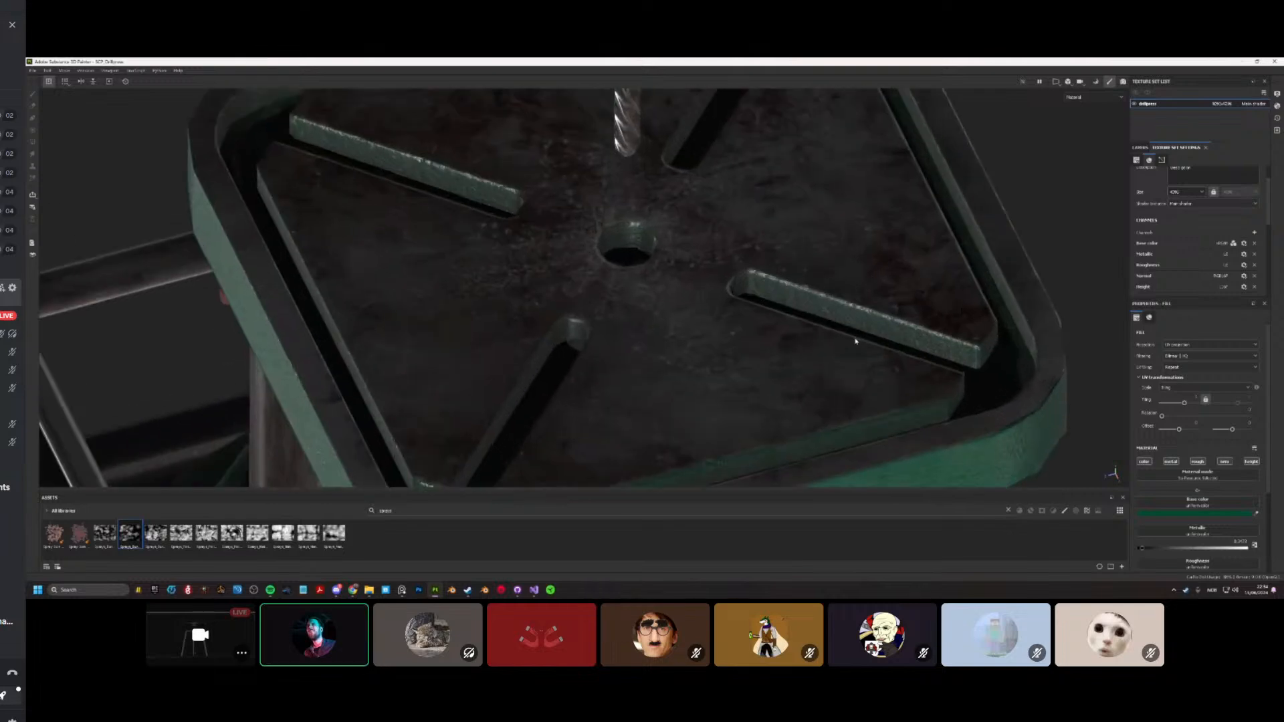
right_click_drag(731, 368, 746, 345, "alt")
left_click_drag(746, 344, 657, 367, "alt")
right_click_drag(656, 367, 668, 388, "alt")
left_click_drag(668, 388, 682, 275, "alt")
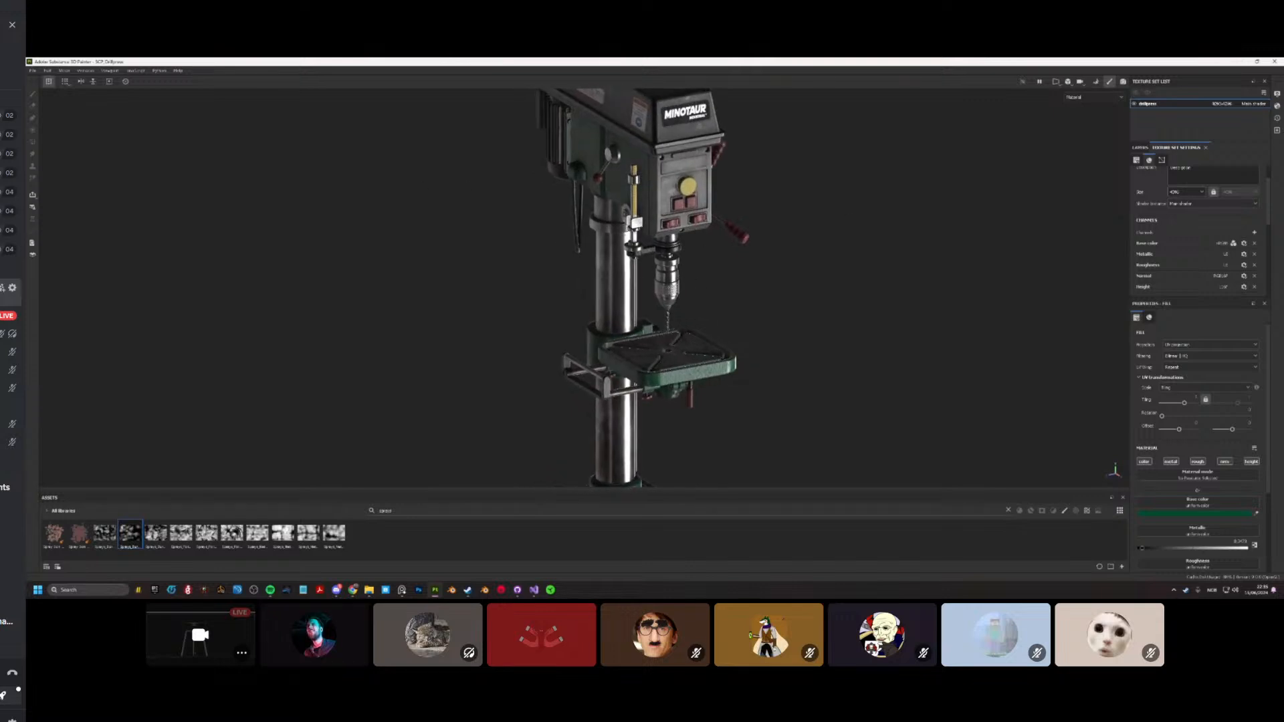
Step: Discard the changes to the drill press project and open the SCP_Toolkit project
left_click(30, 72)
left_click(48, 95)
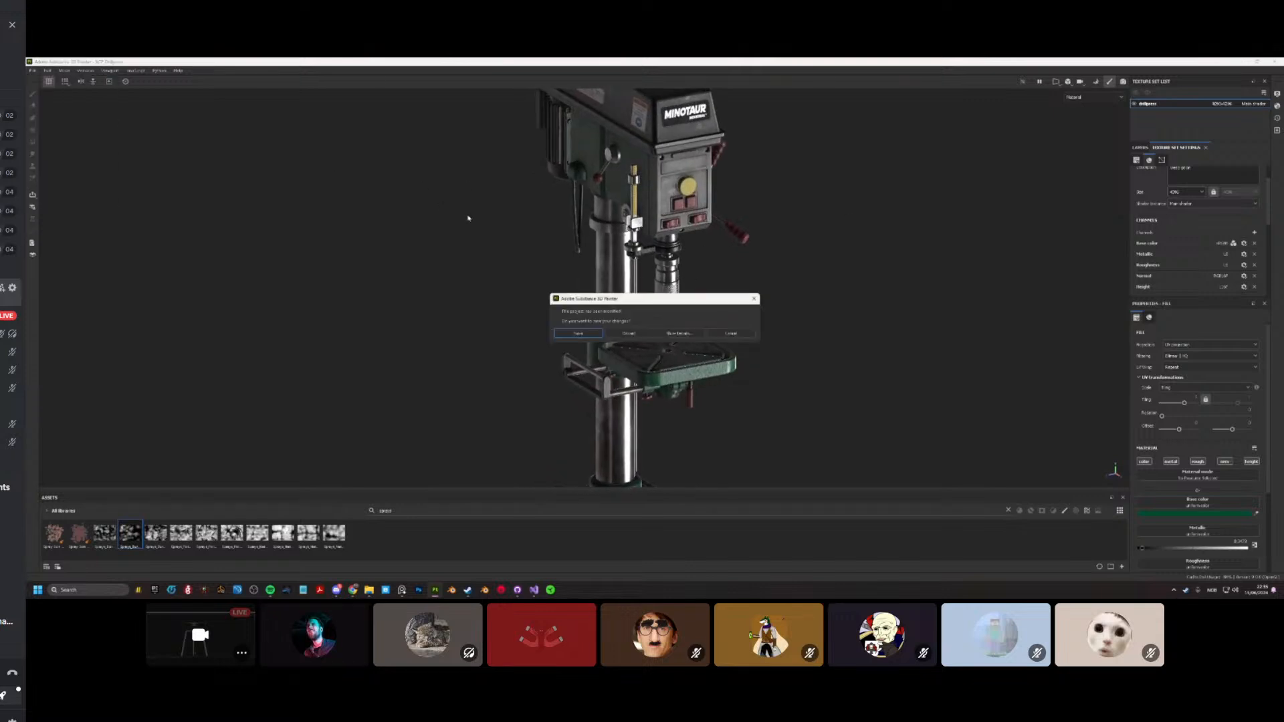
left_click(628, 334)
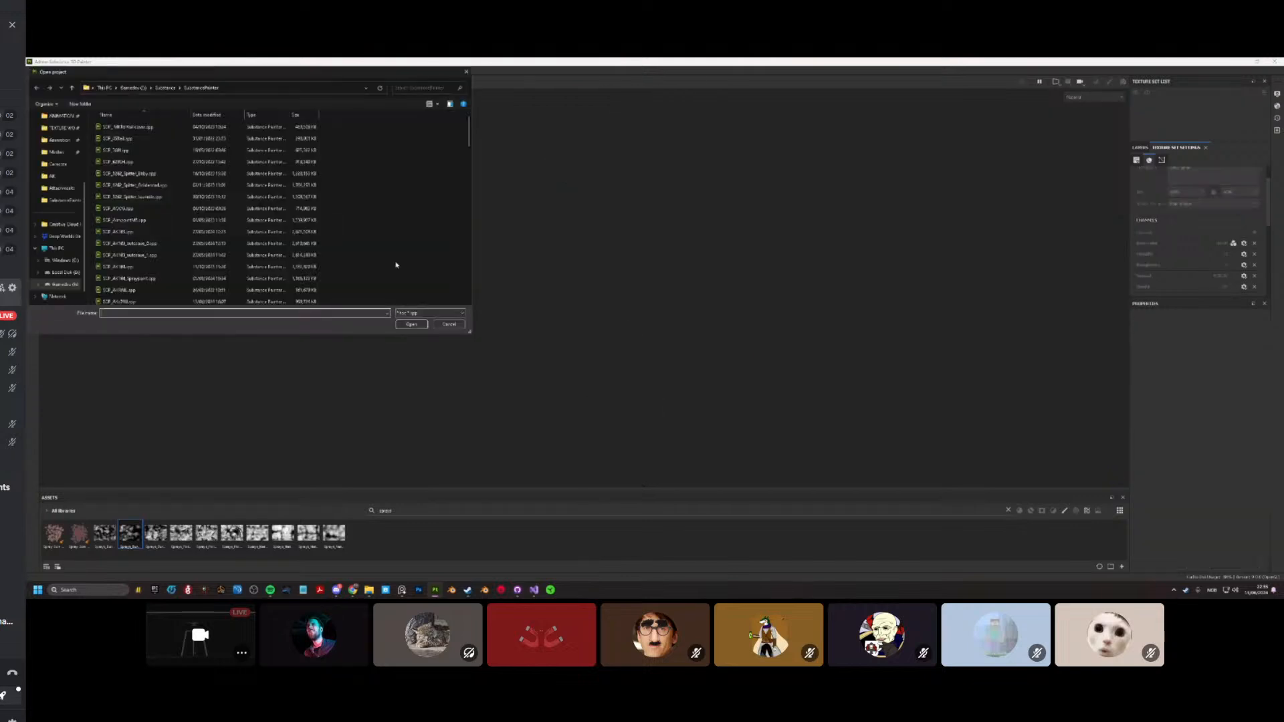
scroll(162, 231, "down", 3)
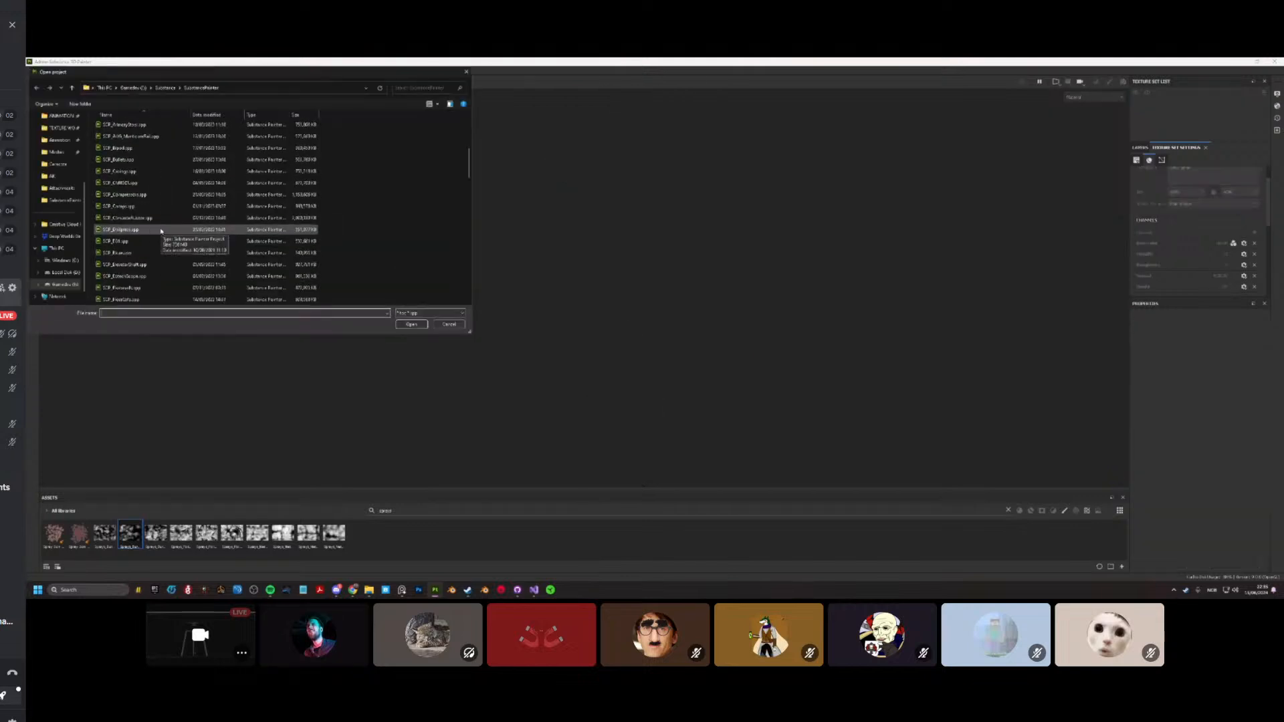
scroll(161, 231, "down", 3)
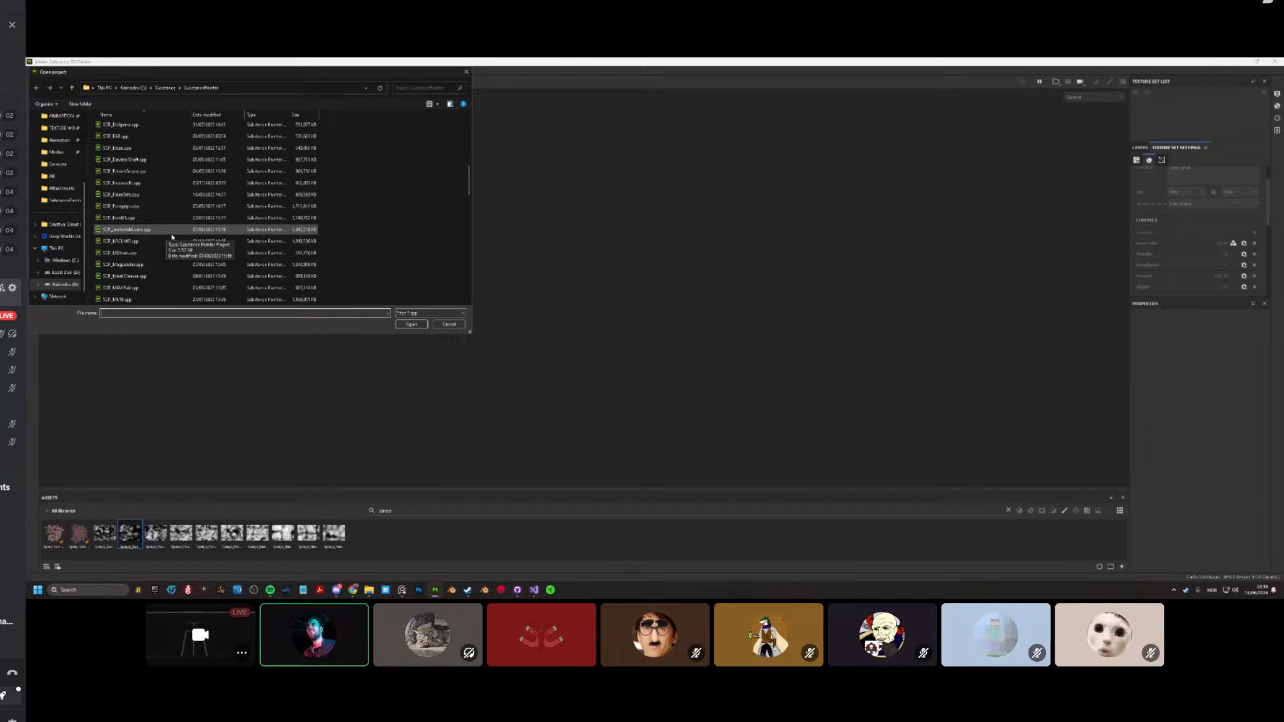
scroll(171, 237, "down", 5)
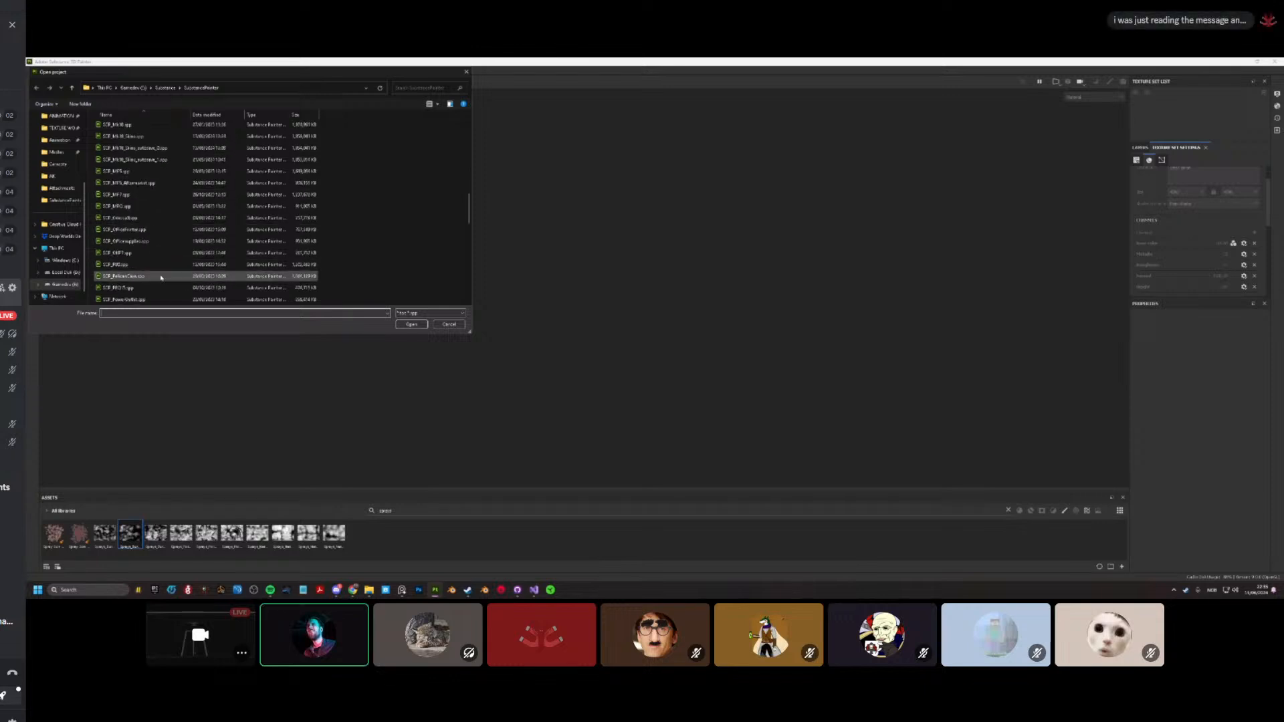
scroll(162, 267, "down", 2)
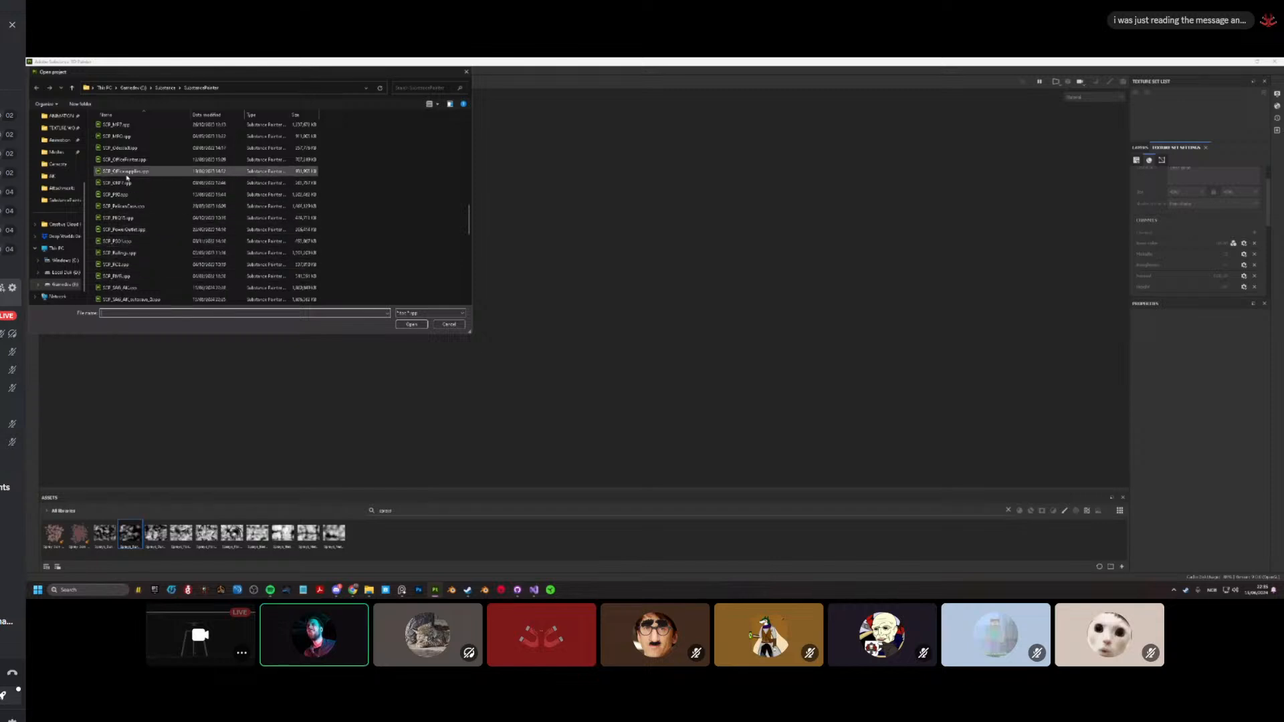
scroll(134, 267, "down", 2)
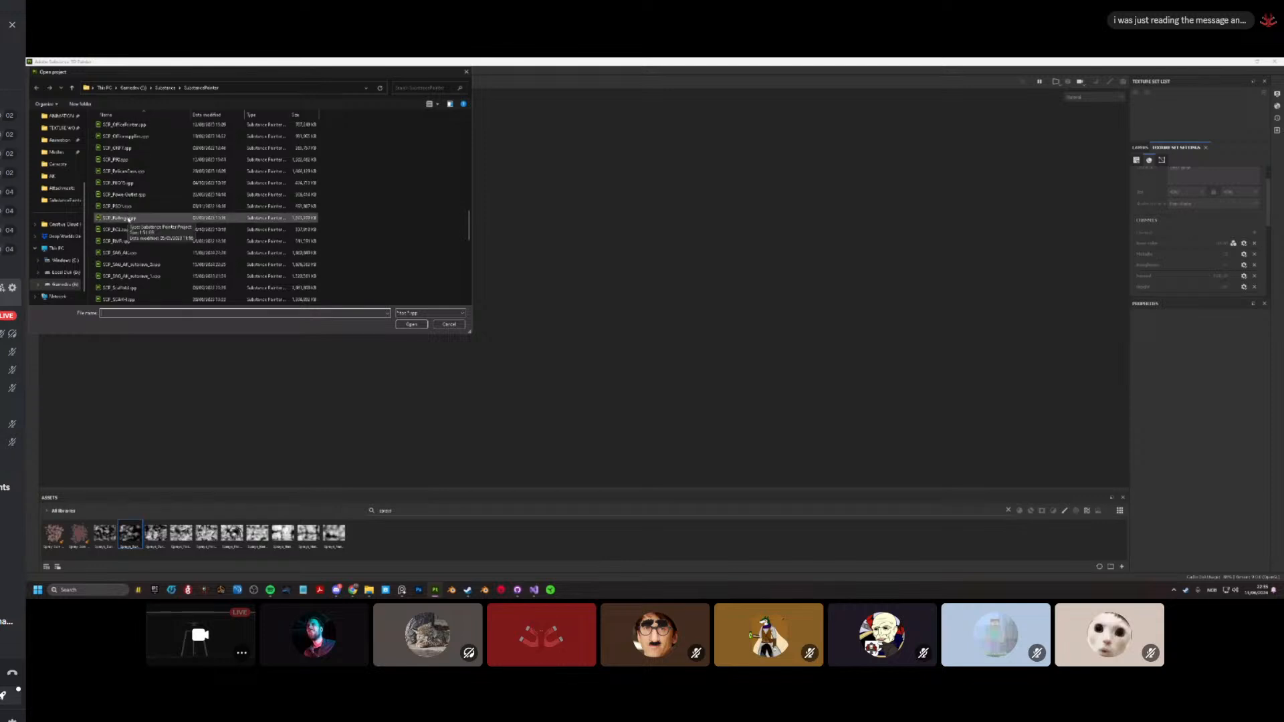
scroll(134, 273, "down", 1)
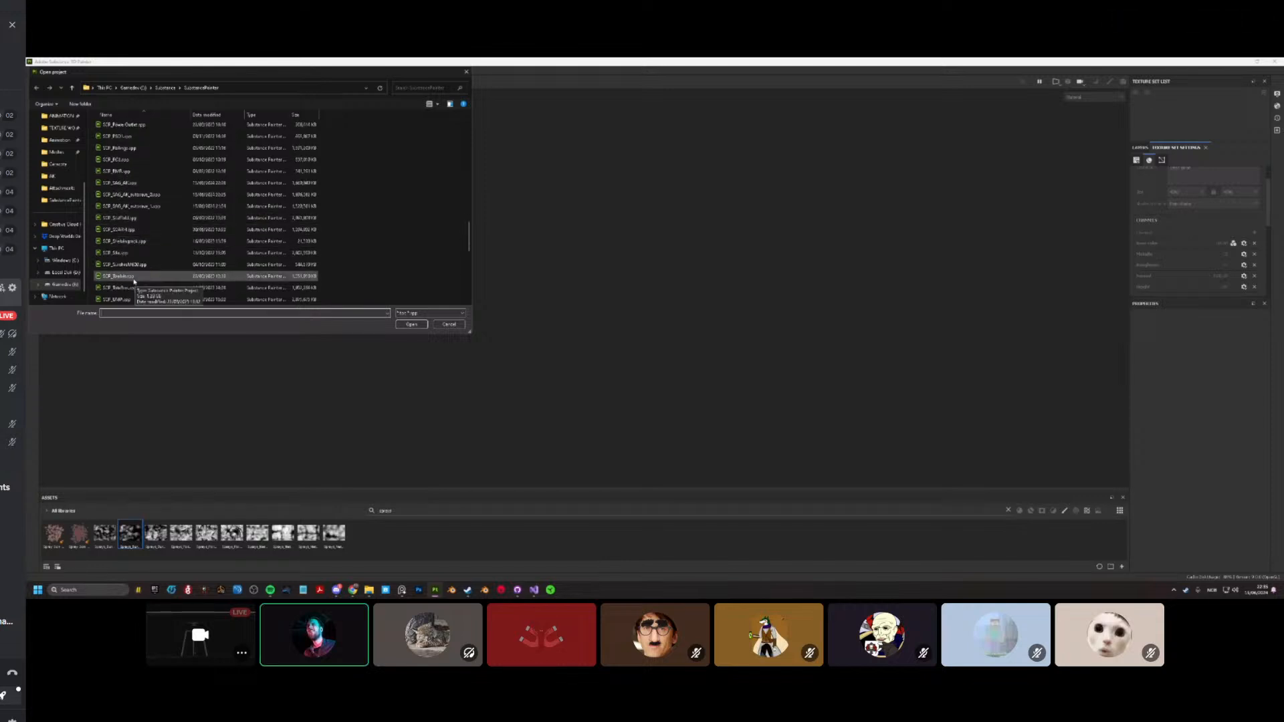
left_click(133, 277)
double_click(134, 280)
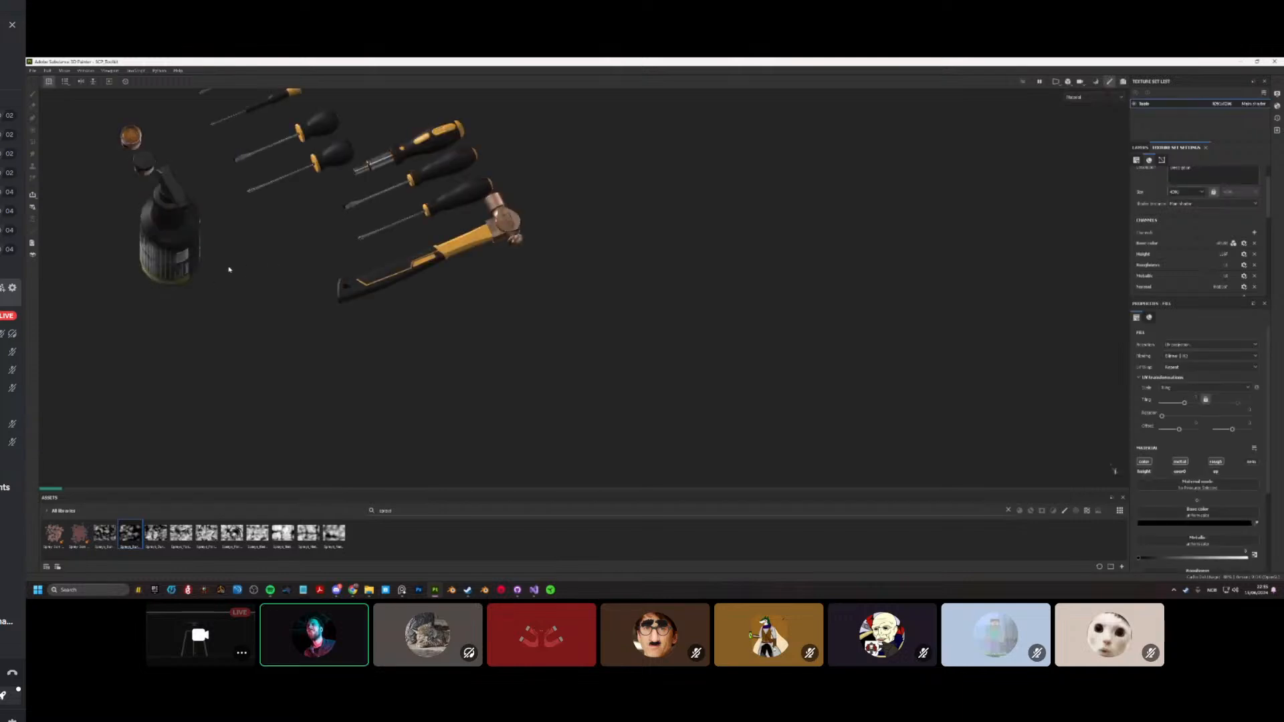
Step: Examine the blue spray can's label up close, focusing on the "Blasts 2 Ways" graphic and the bulleted text beneath it
middle_click_drag(229, 270, 448, 350, "alt")
mouse_move(448, 350)
left_mouse_down("alt")
mouse_move(428, 298)
mouse_move(187, 295)
left_mouse_up("alt")
scroll(261, 326, "up", 6)
scroll(260, 327, "up", 1)
scroll(318, 336, "up", 3)
mouse_move(295, 330)
left_mouse_down("alt")
mouse_move(228, 317)
mouse_move(244, 318)
left_mouse_up("alt")
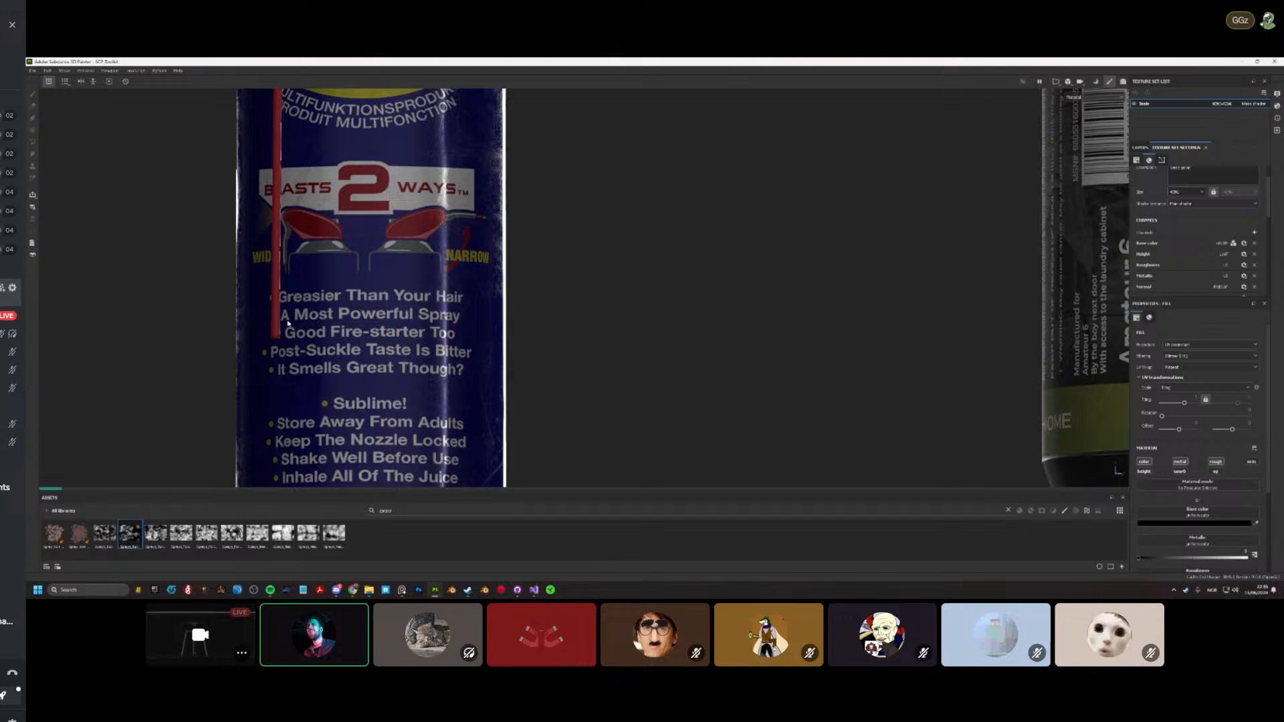
mouse_move(289, 324)
left_mouse_down("alt")
mouse_move(267, 328)
mouse_move(290, 336)
left_mouse_up("alt")
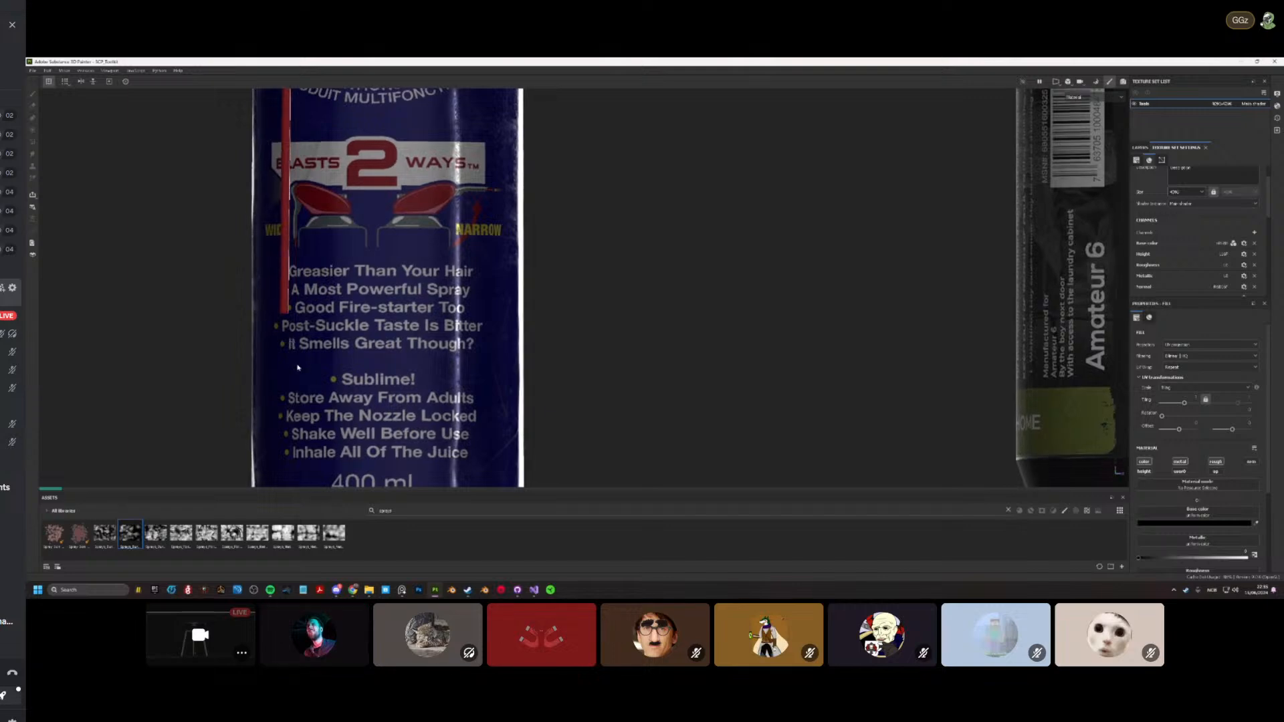
left_click_drag(342, 373, 341, 364, "alt")
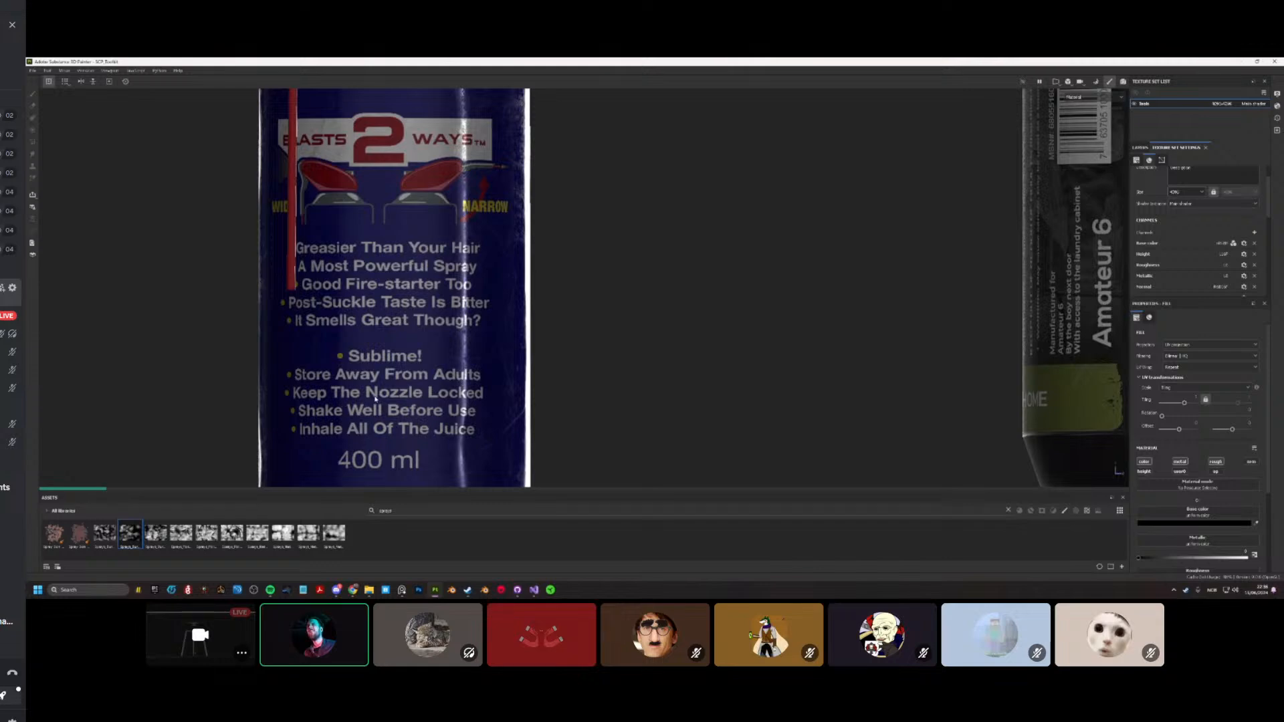
mouse_move(338, 426)
left_mouse_down("alt")
mouse_move(348, 429)
mouse_move(339, 432)
left_mouse_up("alt")
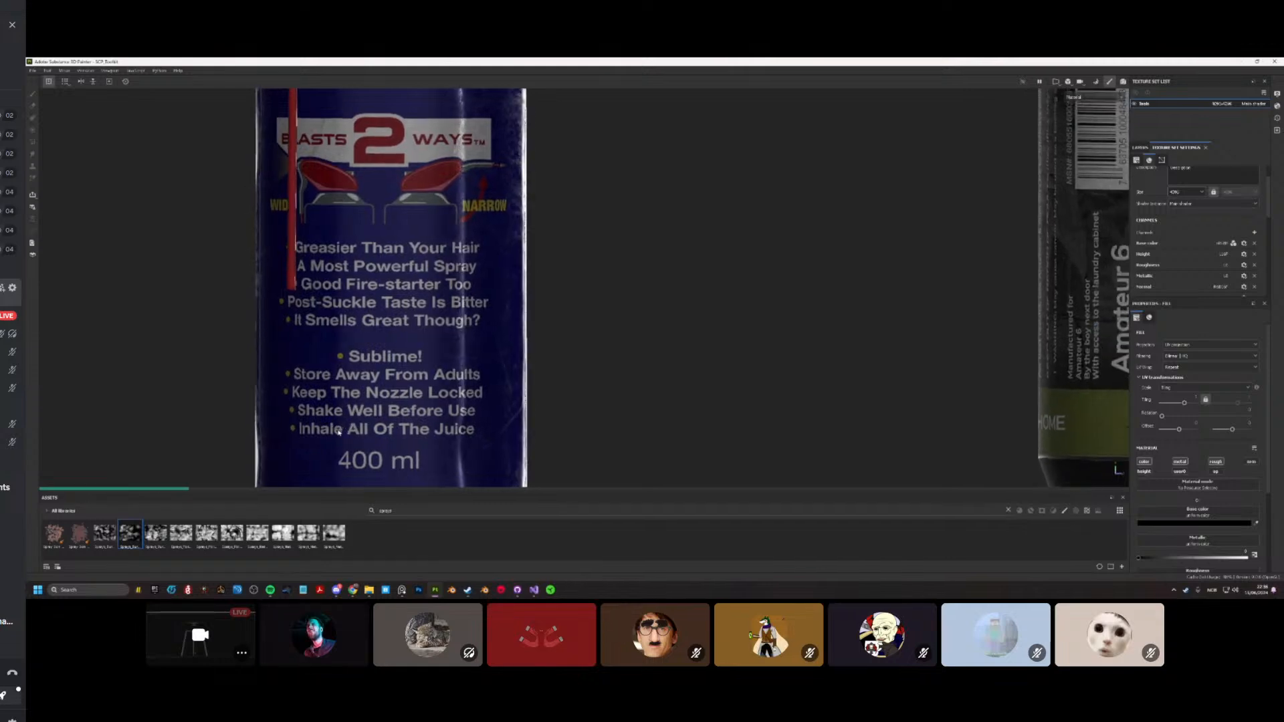
middle_click_drag(436, 377, 456, 447, "alt")
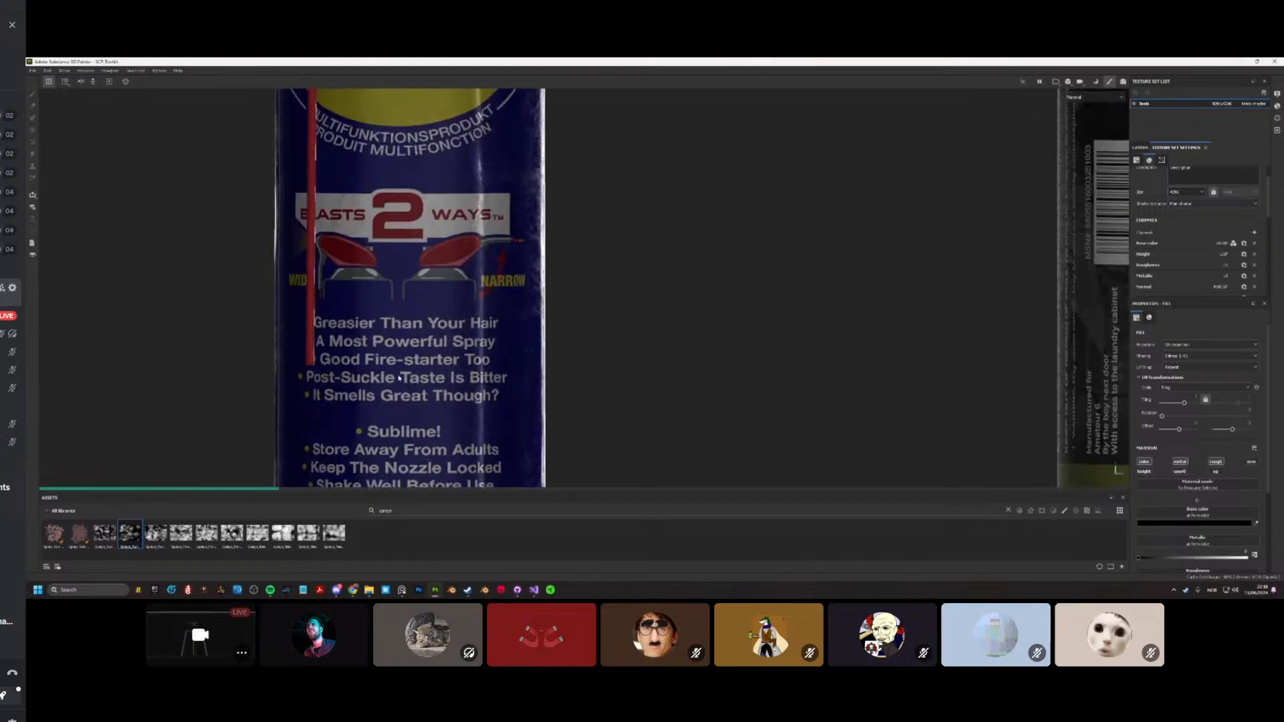
left_click_drag(456, 447, 435, 415, "alt")
Step: Examine the red Gun Oil bottle's label, covering the side description text and the front artwork with the deer
middle_click_drag(347, 329, 384, 382, "alt")
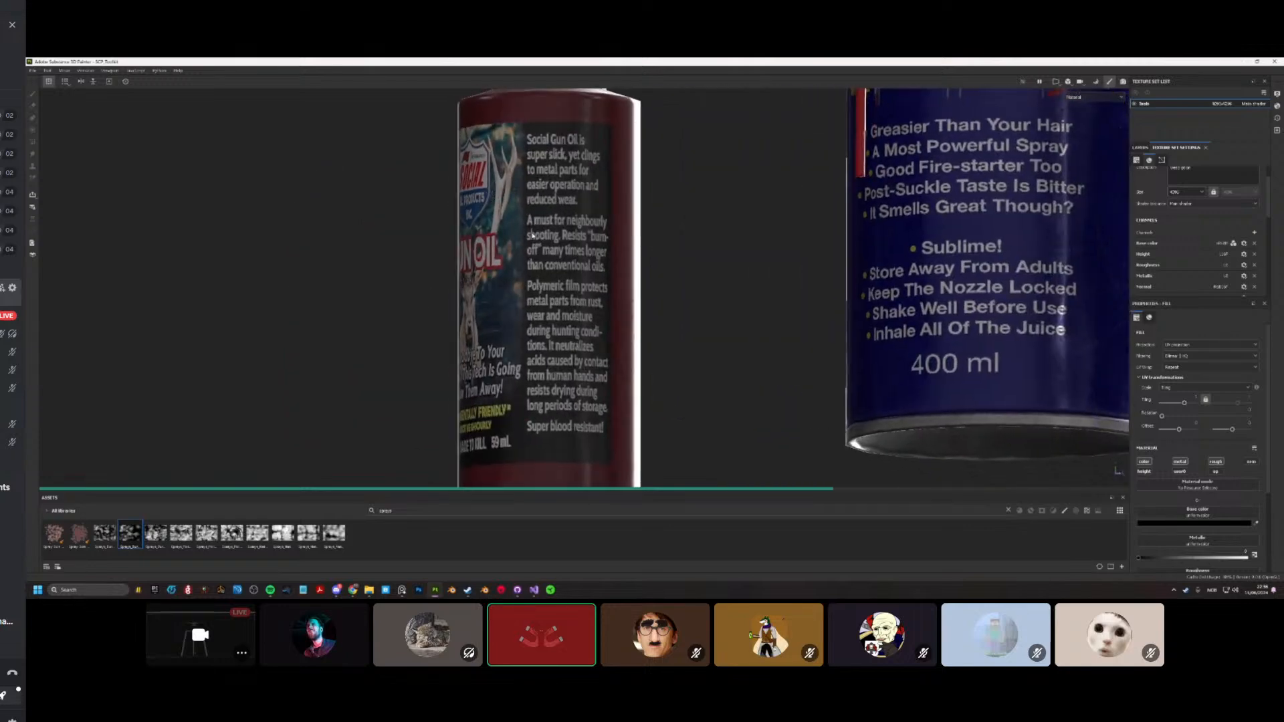
mouse_move(153, 195)
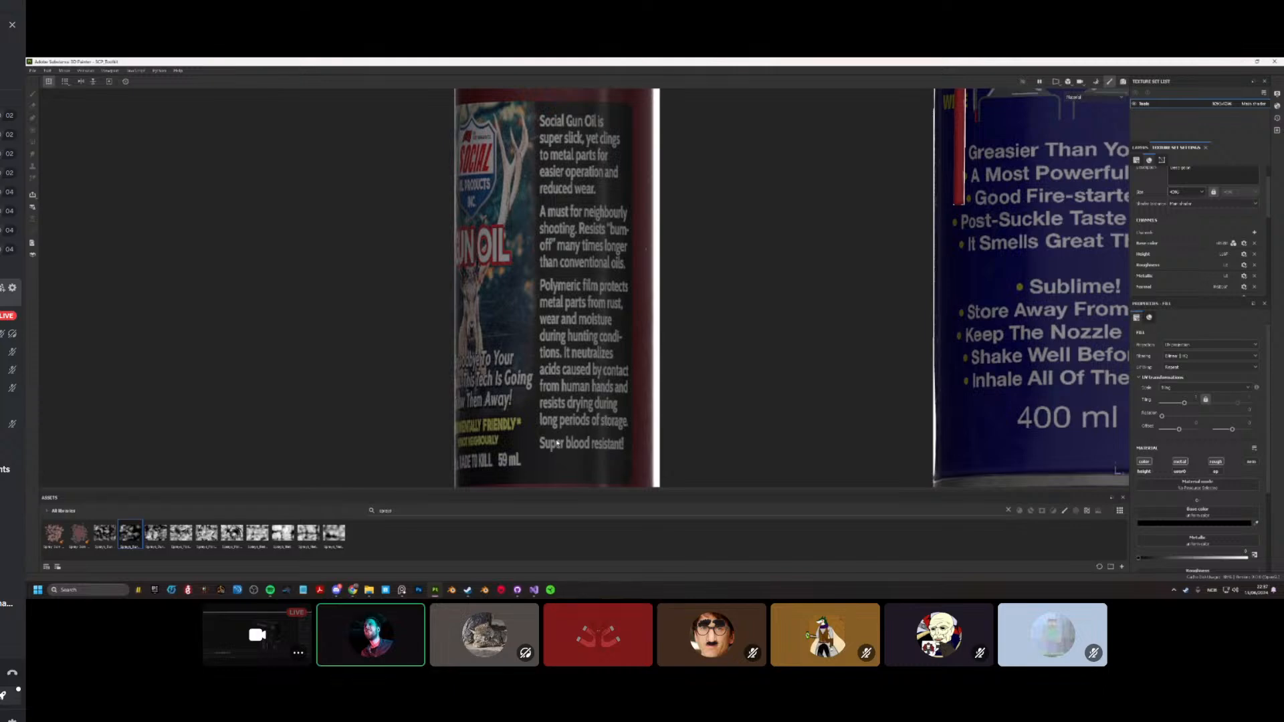
left_click_drag(524, 406, 849, 394, "alt")
middle_click_drag(450, 434, 567, 431, "alt")
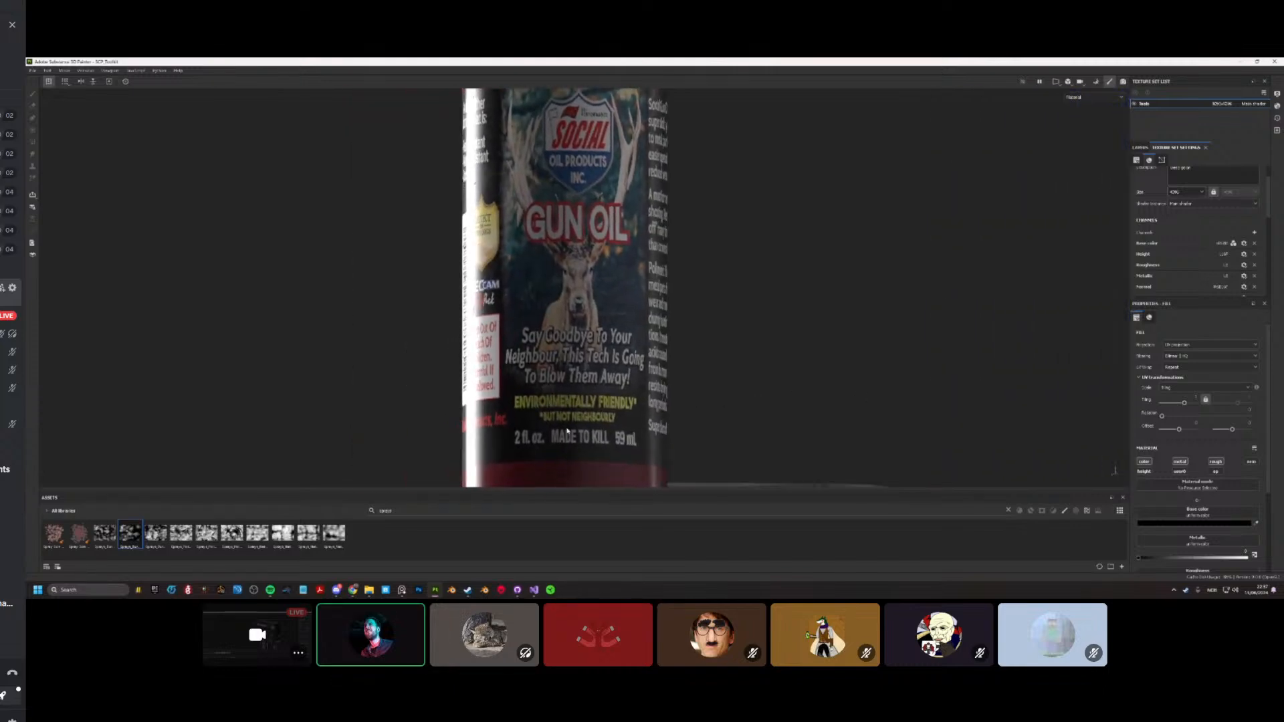
left_click_drag(592, 439, 525, 393, "alt")
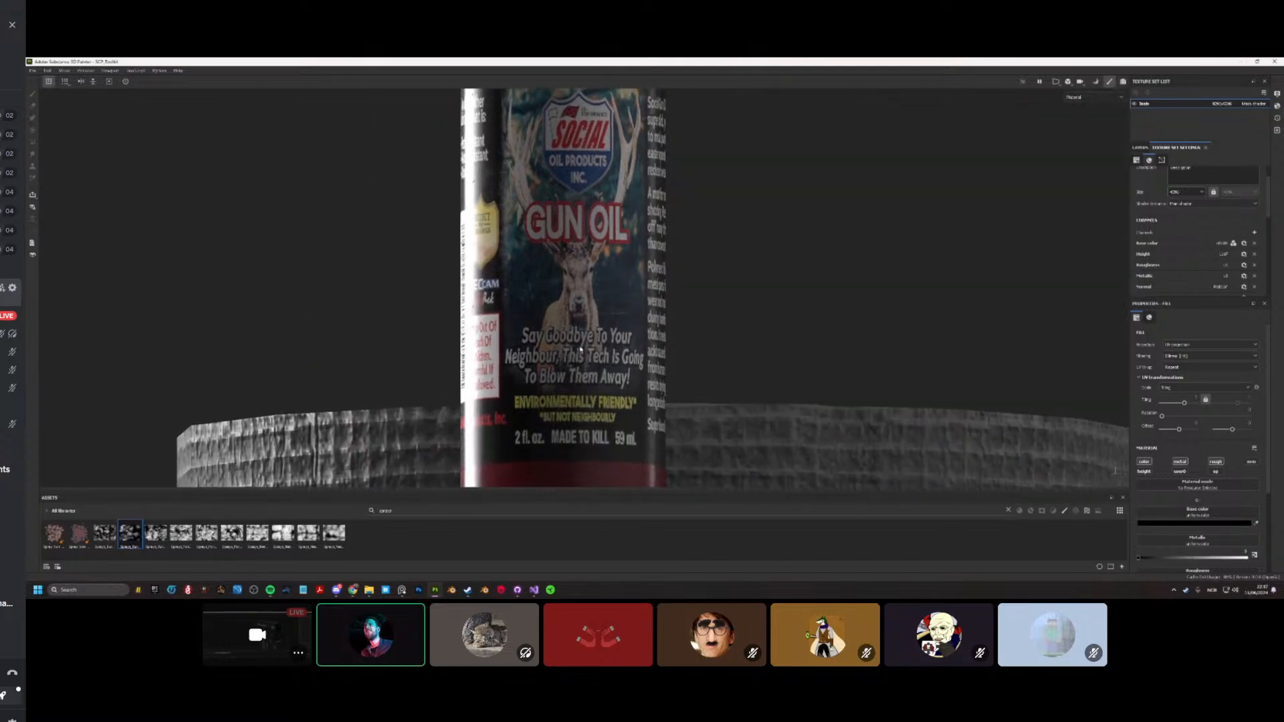
right_click_drag(505, 353, 591, 365, "alt")
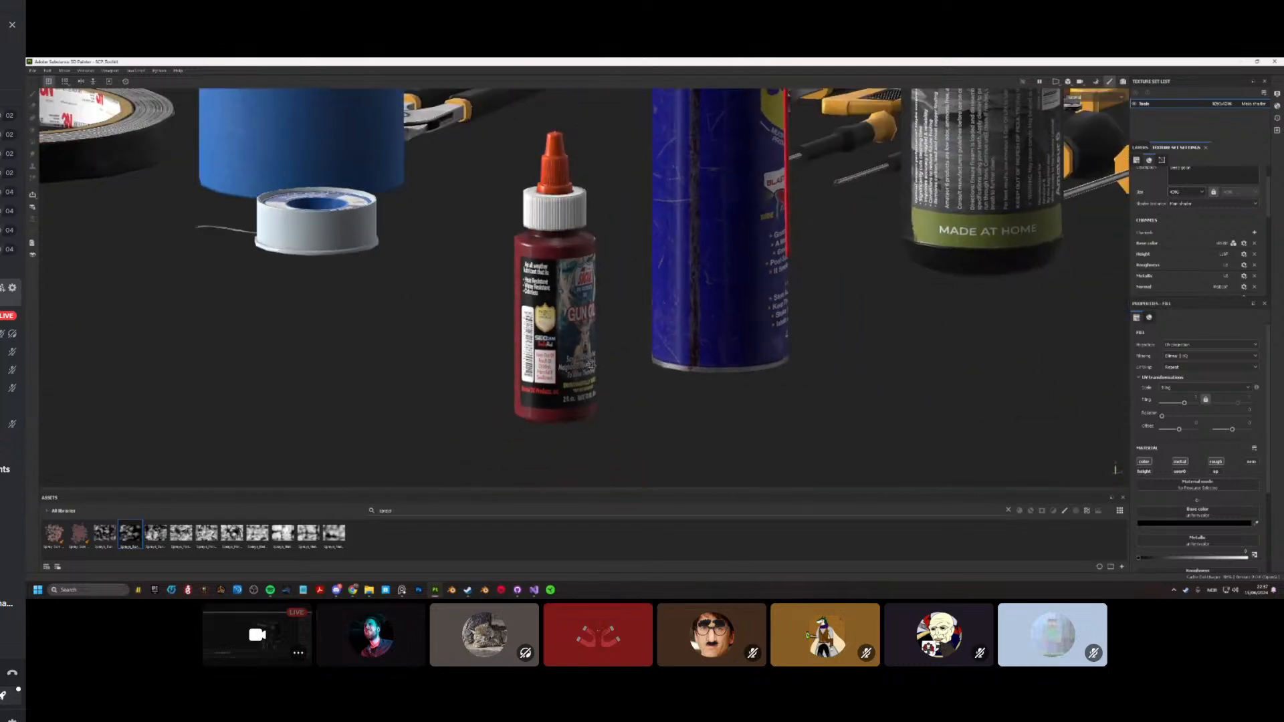
Step: Examine the printed inner core of the grey Ducky Tape roll, focusing on the "Quackers?" text beside the 3N logo
left_click_drag(592, 364, 681, 364, "alt")
right_click_drag(681, 363, 635, 365, "alt")
left_click_drag(636, 365, 508, 294, "alt")
right_click_drag(508, 294, 425, 270, "alt")
left_click_drag(424, 271, 314, 275, "alt")
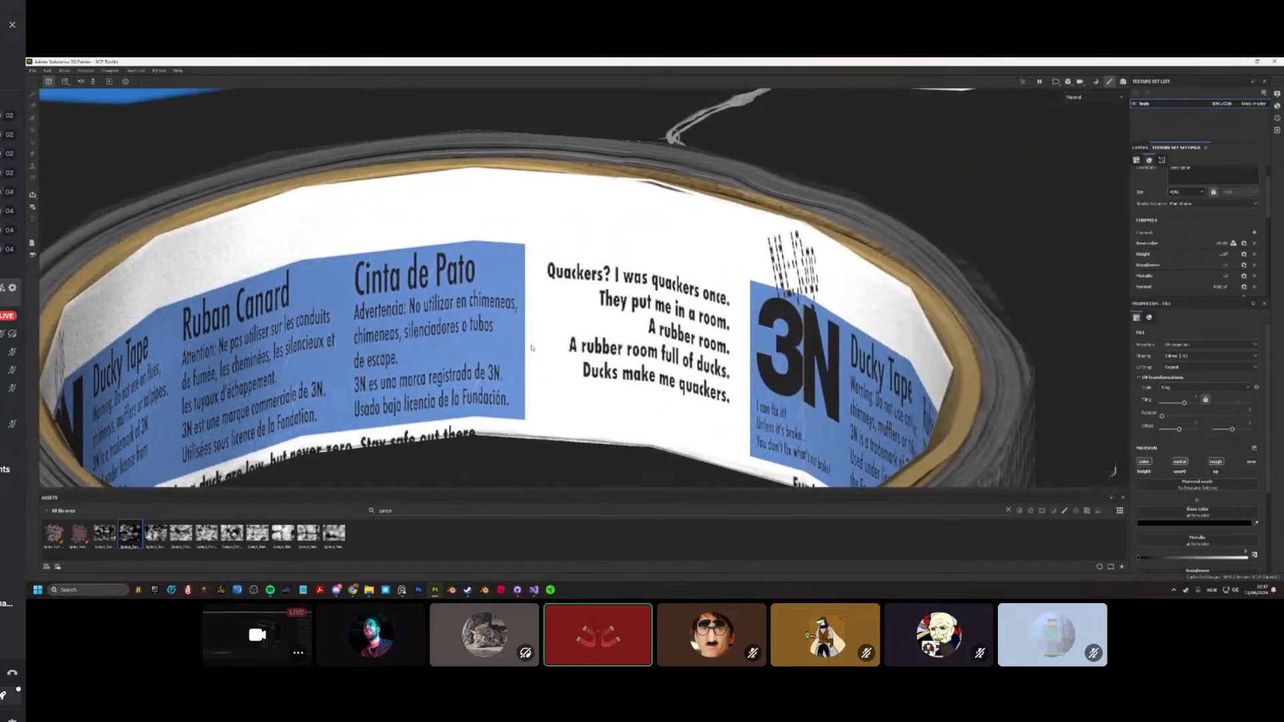
right_click_drag(315, 274, 533, 291, "alt")
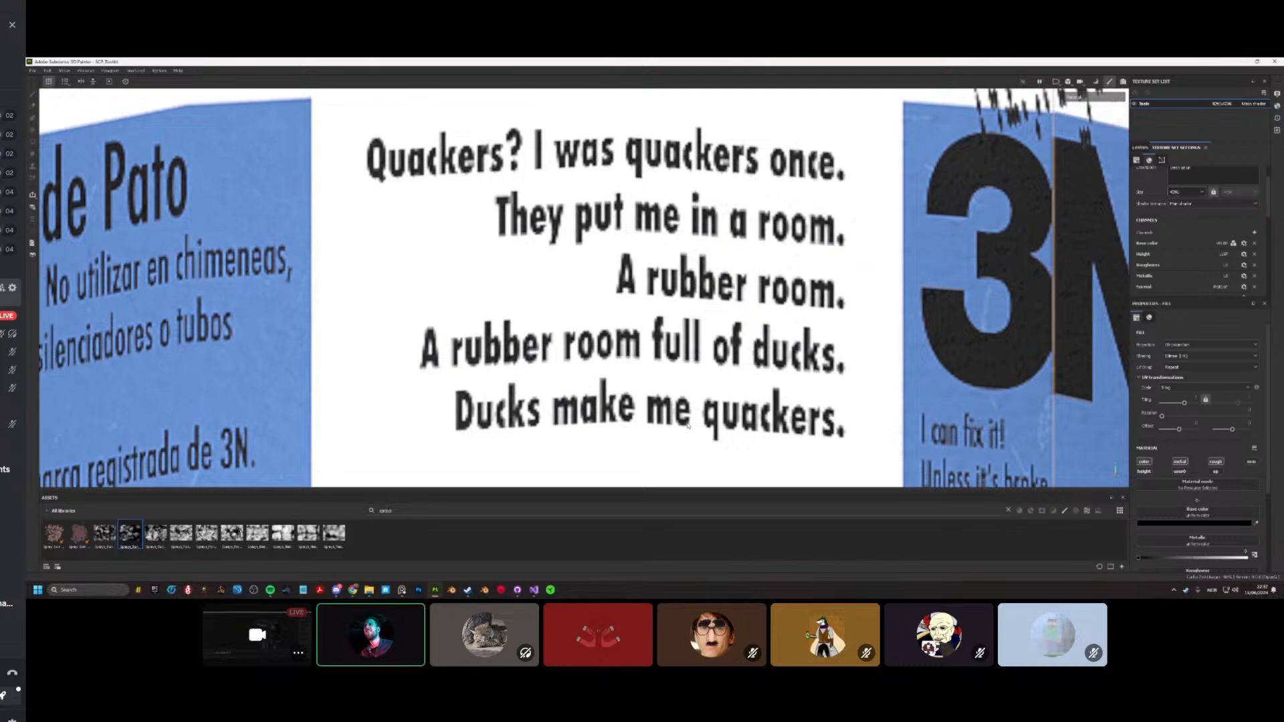
right_click_drag(688, 425, 566, 235, "alt")
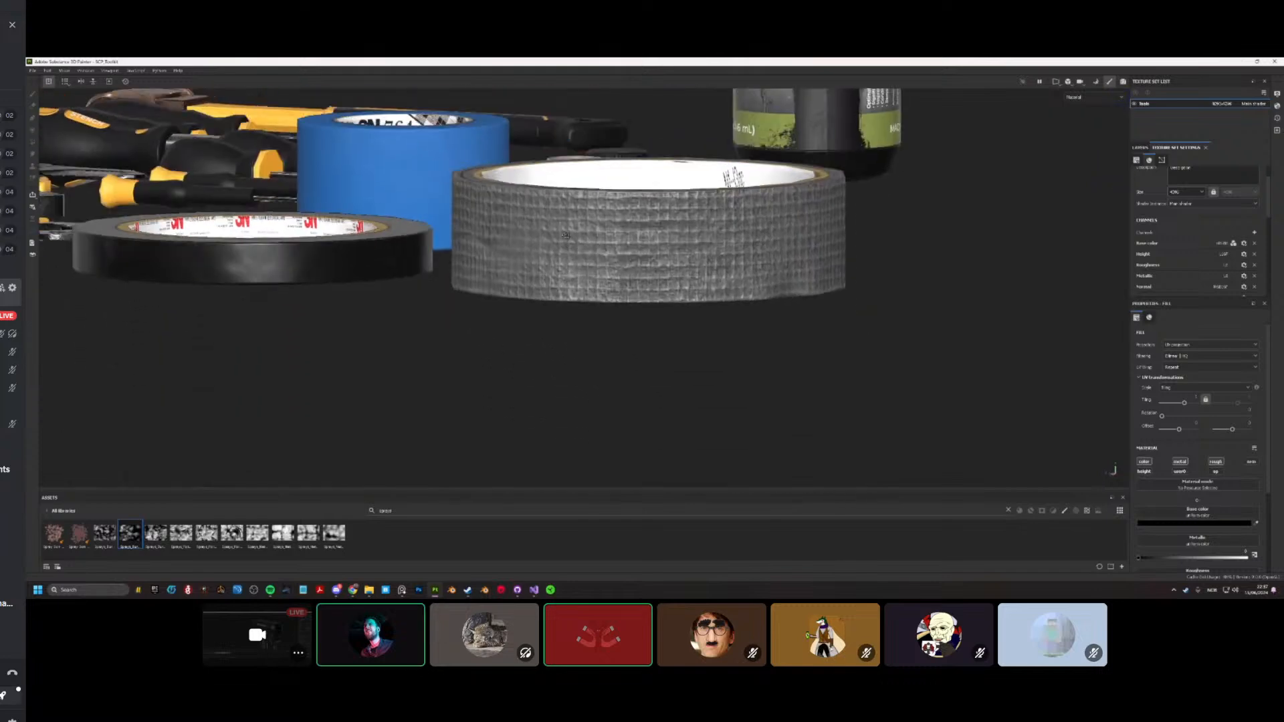
Step: Examine the grey duct tape roll's woven outer surface and layered rim from above and among the surrounding tools
left_click_drag(565, 234, 662, 314, "alt")
right_click_drag(662, 314, 641, 220, "alt")
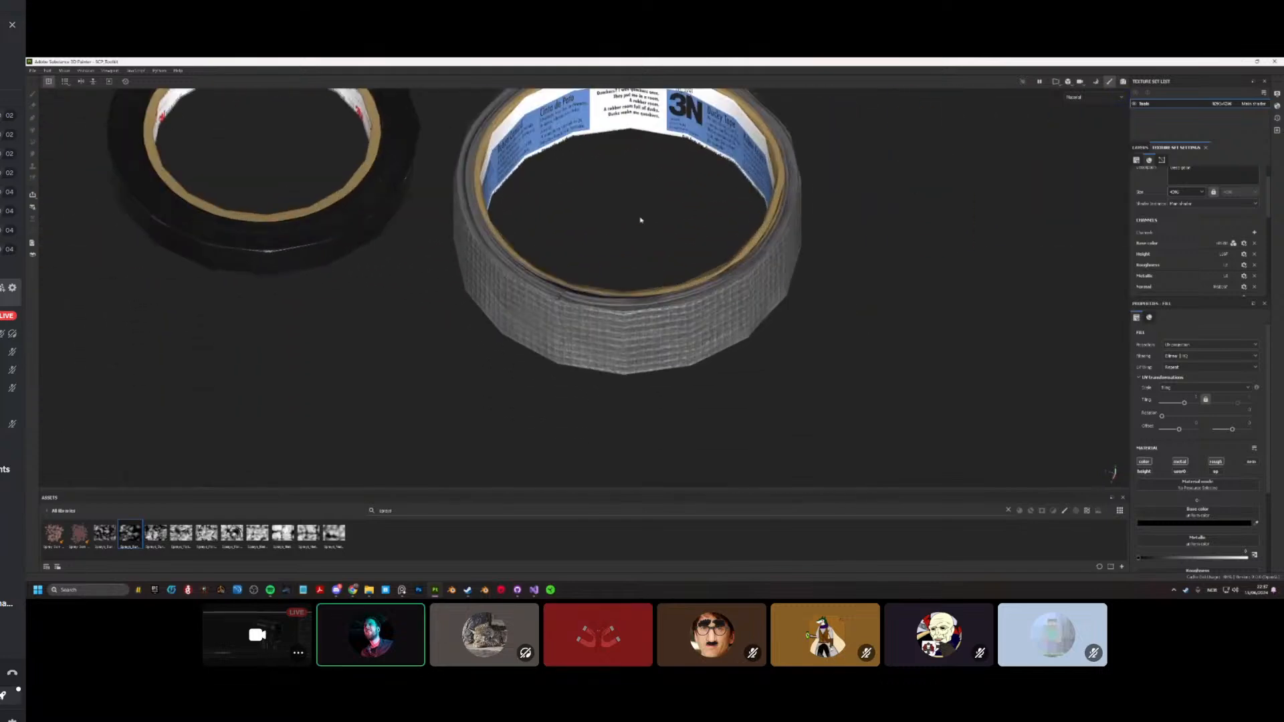
scroll(641, 220, "down", 6)
left_click_drag(641, 220, 688, 230, "alt")
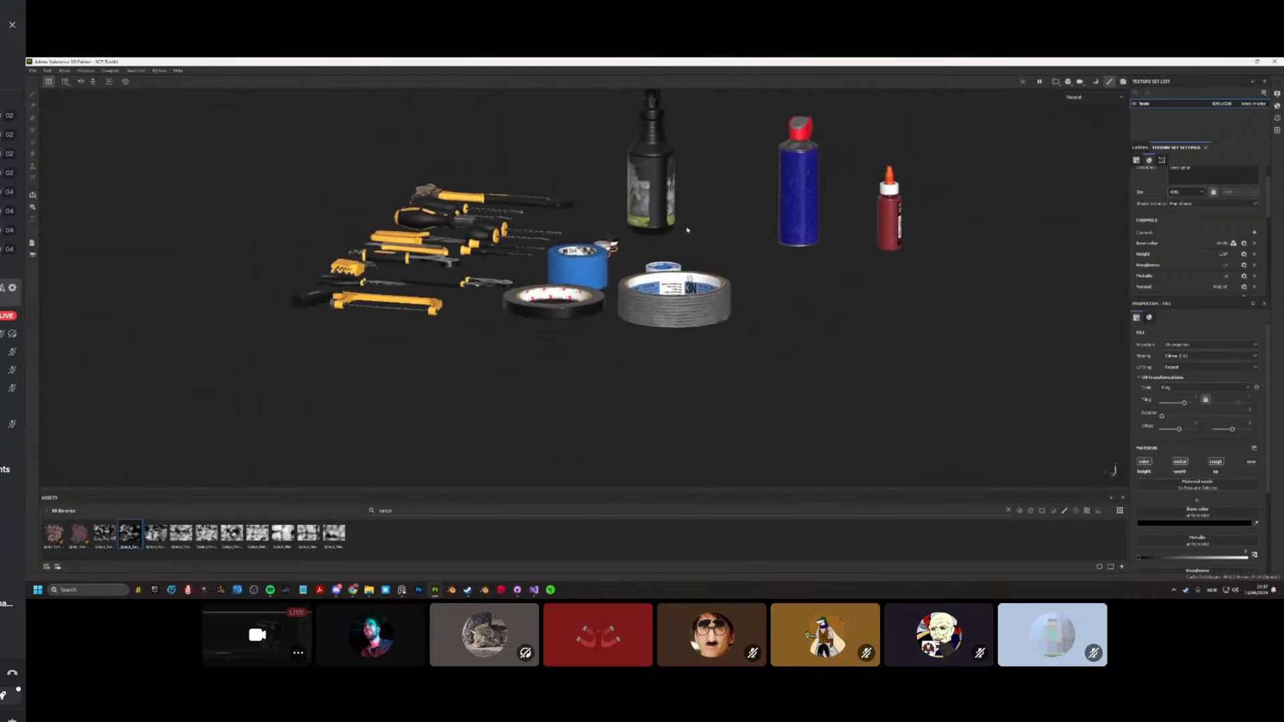
scroll(687, 231, "up", 8)
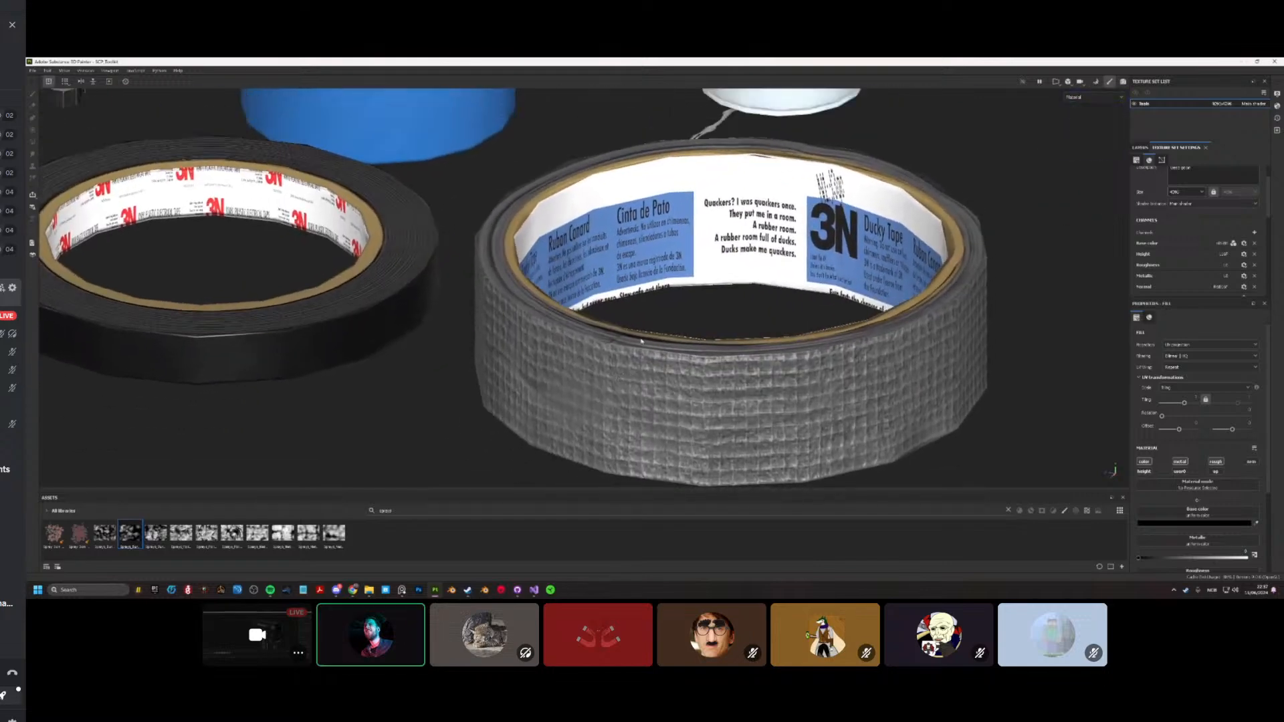
scroll(641, 341, "down", 8)
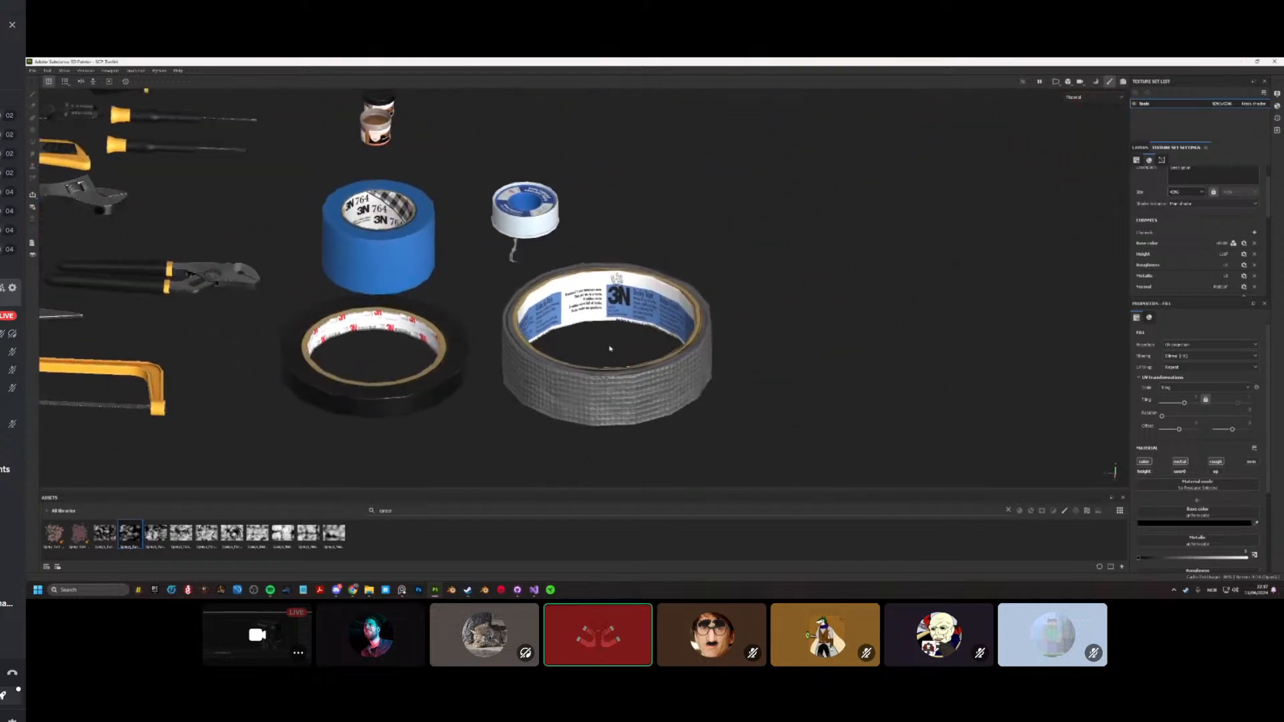
Step: Compare the inner print and layered edges of the black vinyl electrical tape and the blue 3N 764 tape
scroll(610, 348, "up", 10)
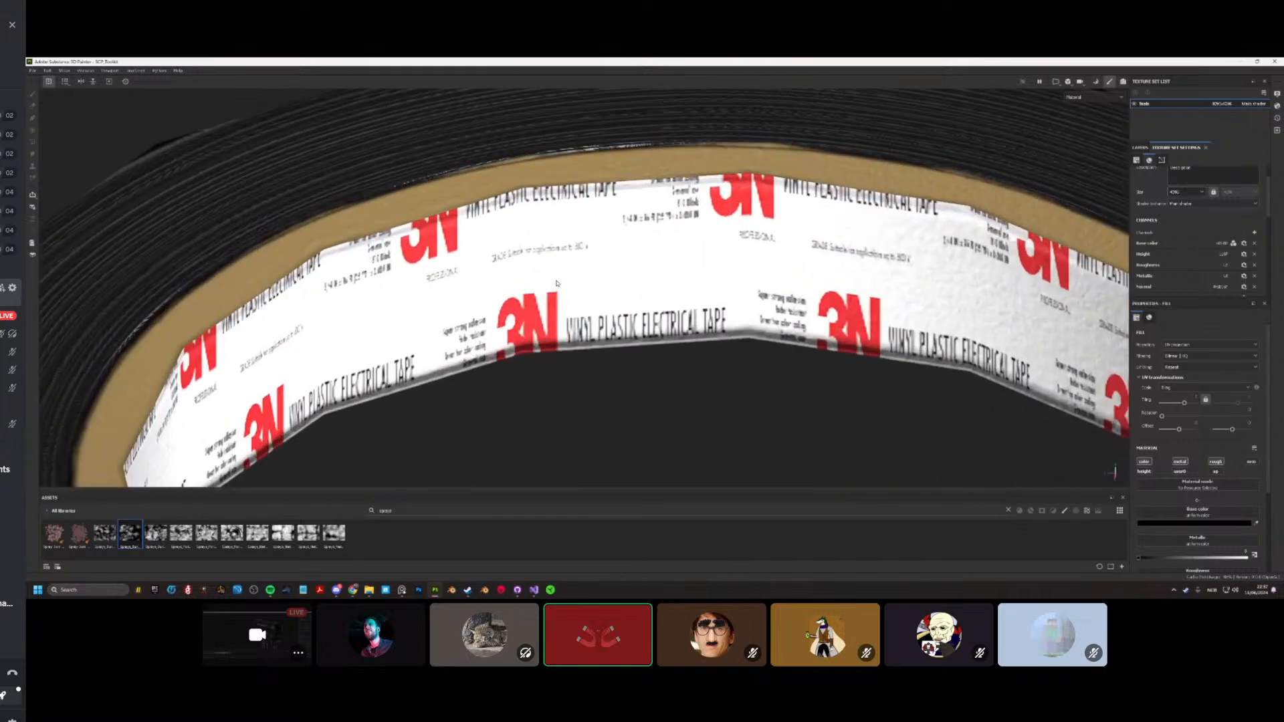
scroll(556, 283, "down", 10)
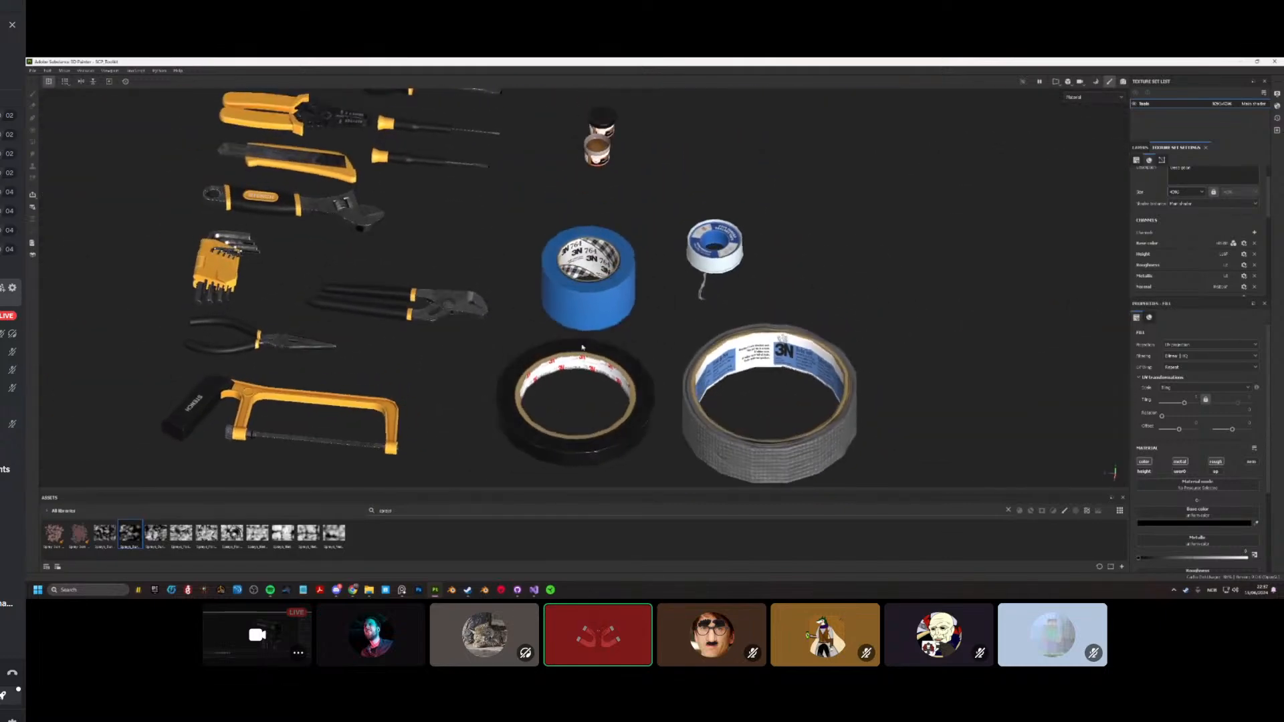
scroll(582, 347, "up", 10)
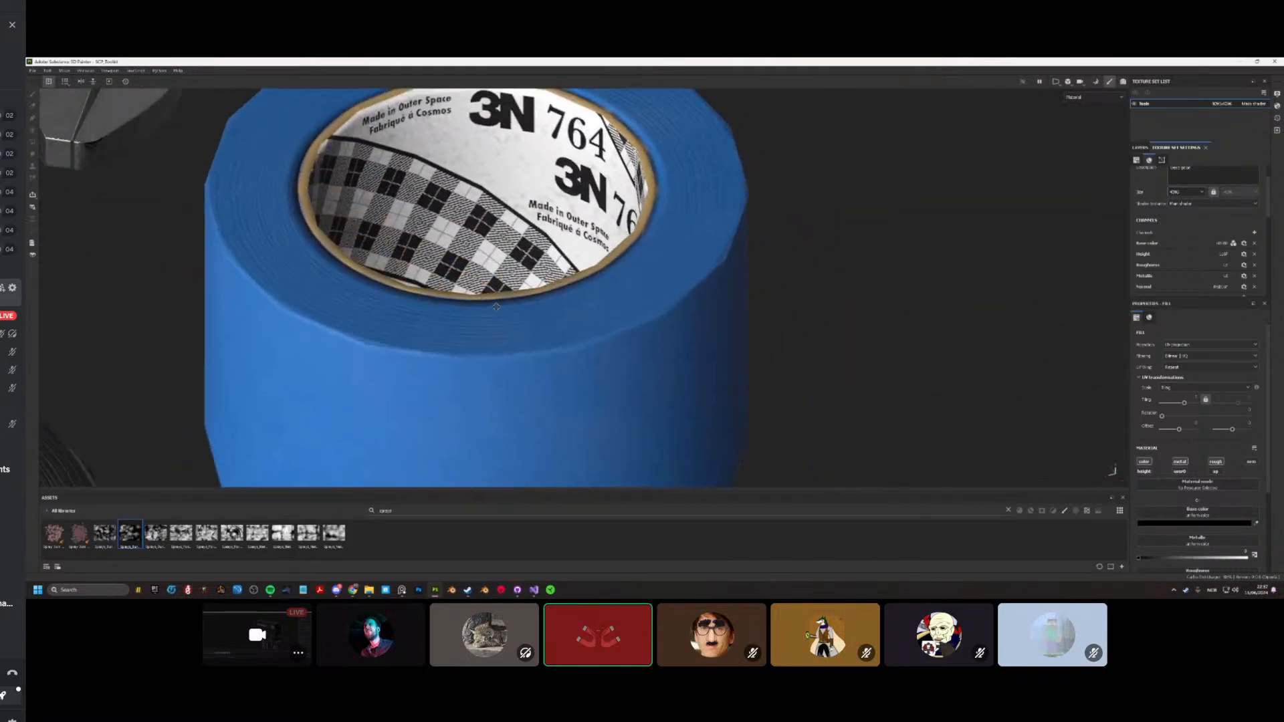
left_click_drag(496, 306, 233, 330, "alt")
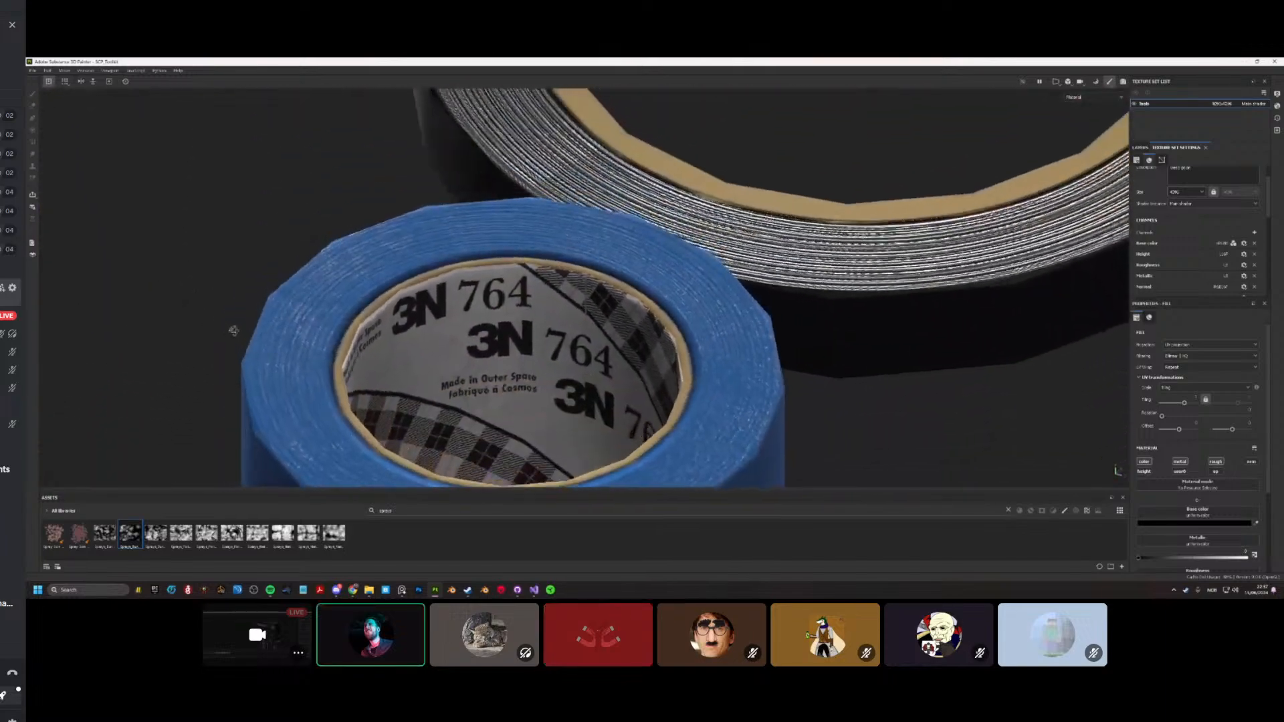
scroll(234, 330, "down", 10)
scroll(493, 281, "up", 10)
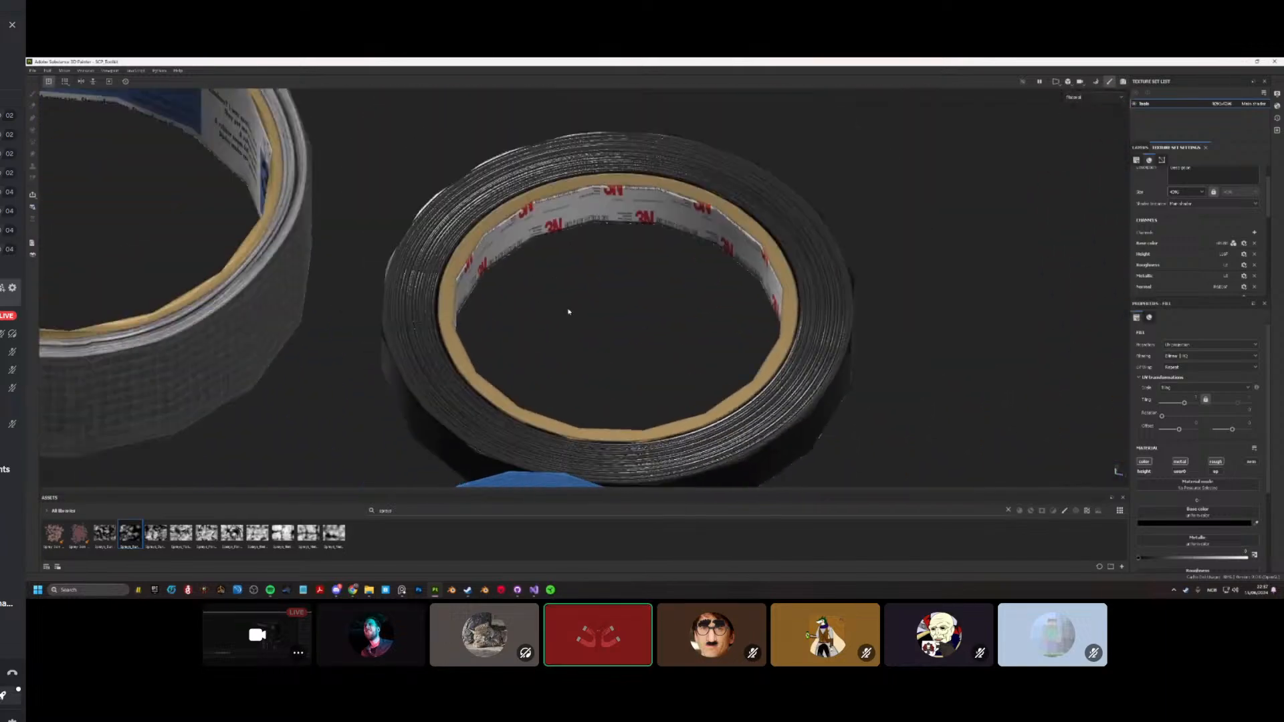
Step: Examine the blue tape's inner core up close, focusing on the "Made in Outer Space" text and the plaid pattern
scroll(569, 311, "down", 4)
middle_click_drag(556, 358, 583, 167, "alt")
scroll(521, 356, "up", 5)
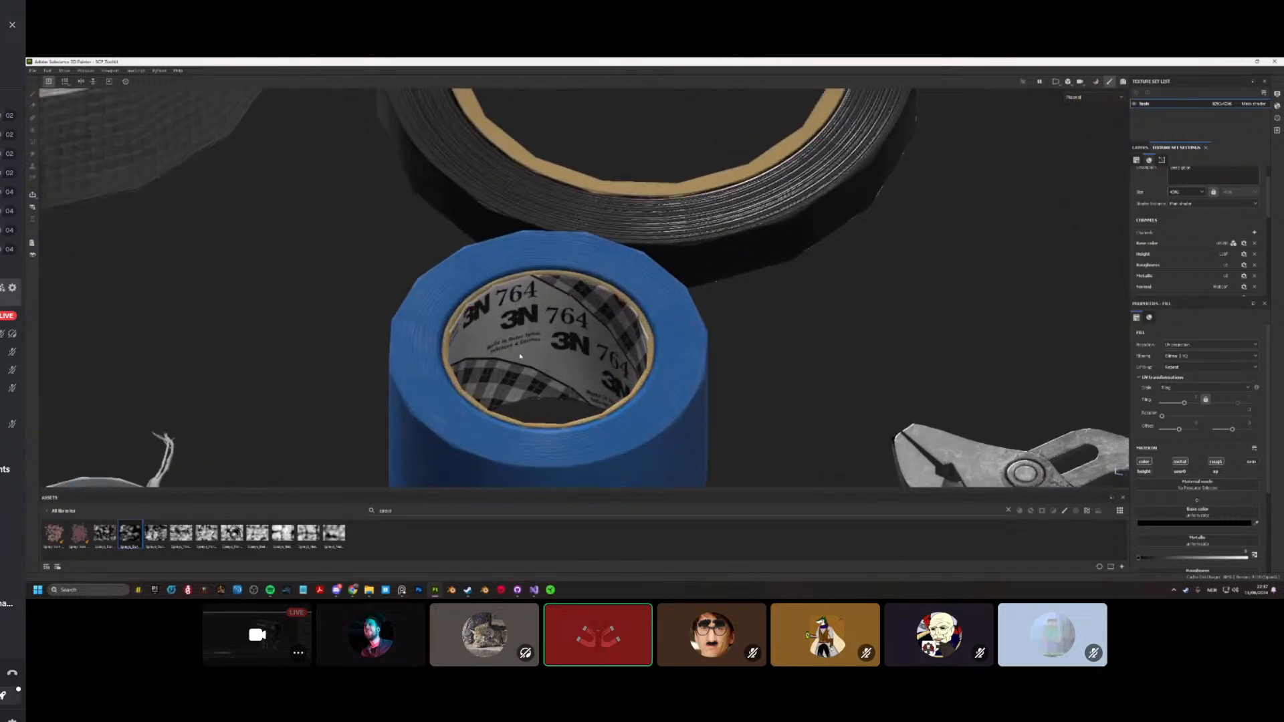
scroll(520, 356, "up", 8)
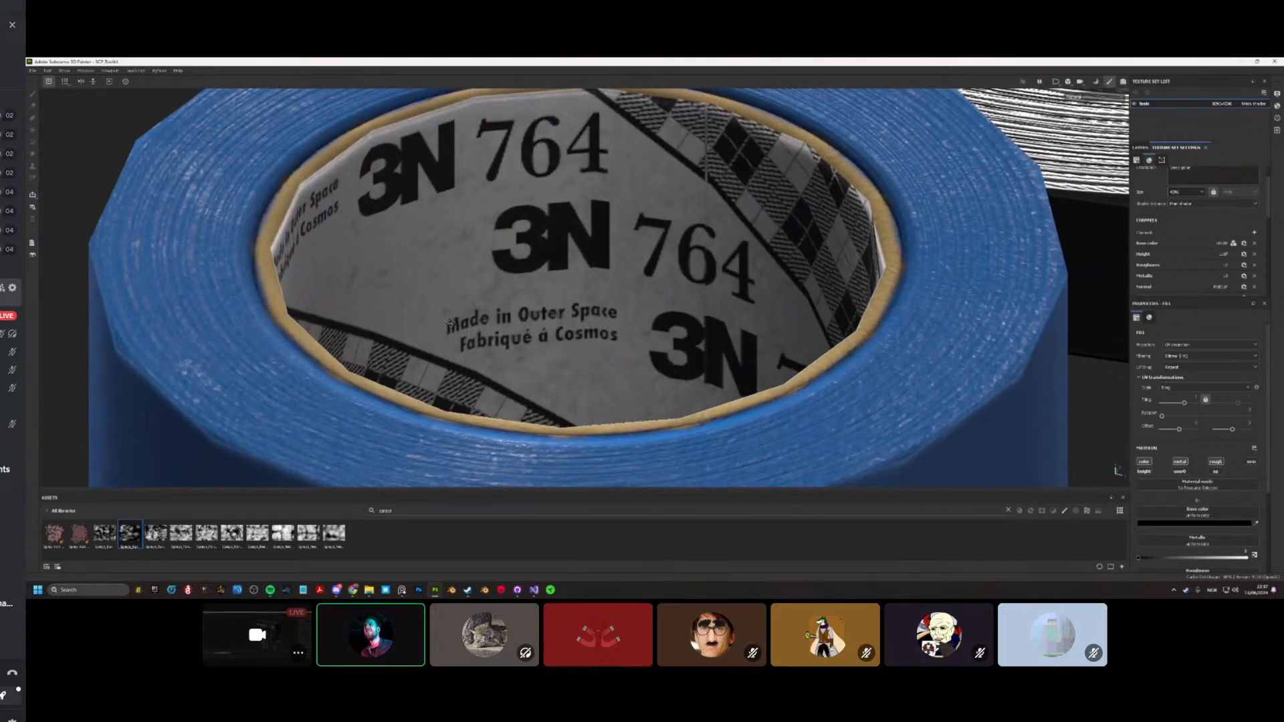
scroll(450, 324, "up", 6)
scroll(504, 346, "down", 6)
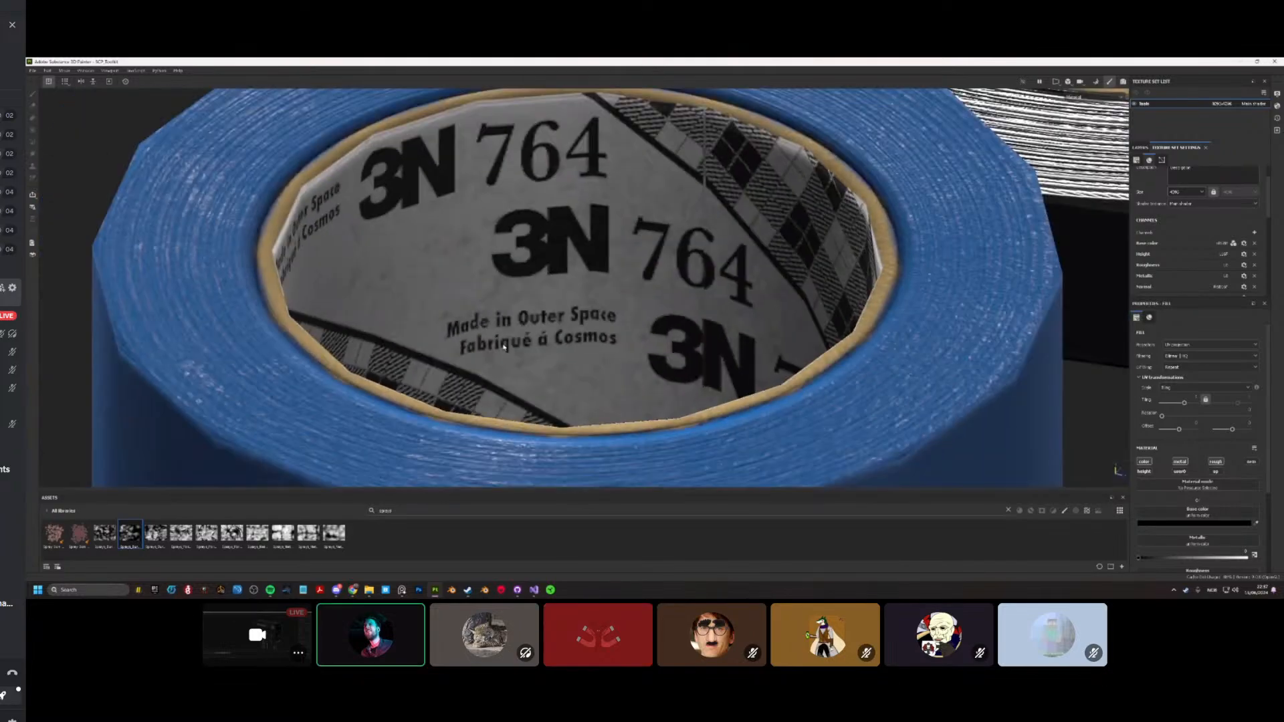
scroll(504, 346, "down", 2)
left_click_drag(504, 347, 222, 354, "alt")
scroll(223, 355, "down", 3)
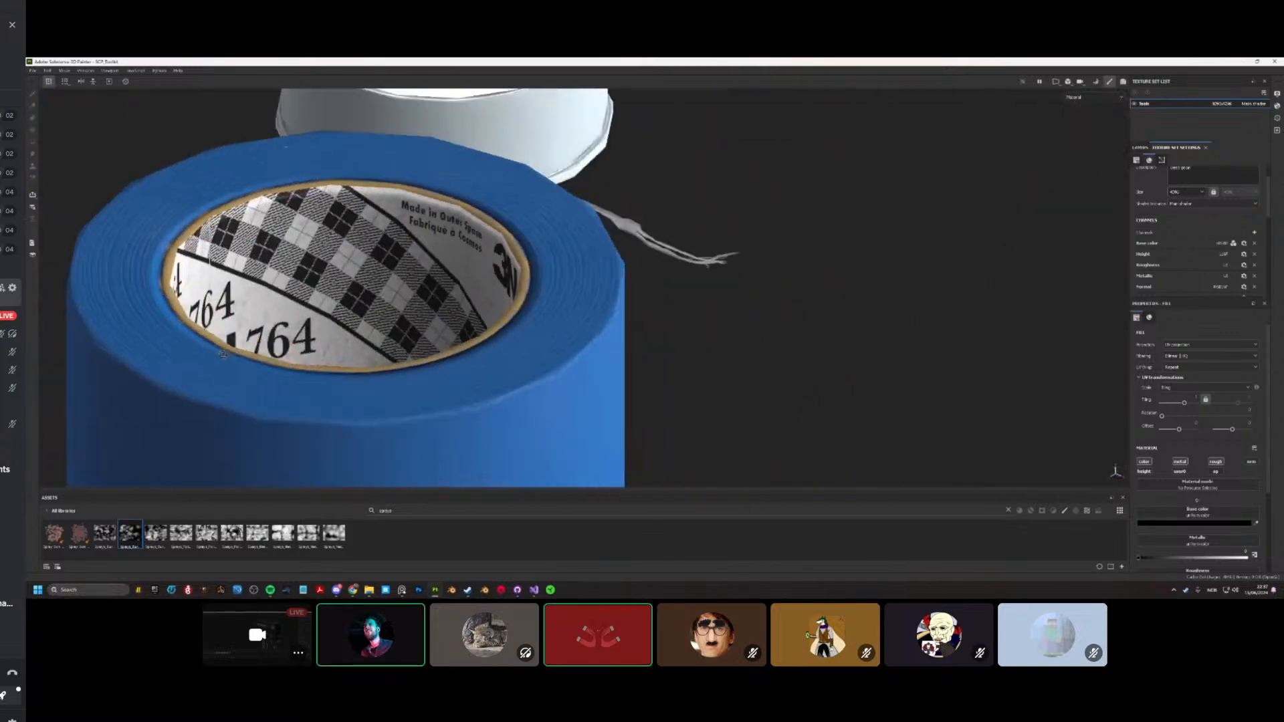
Step: Examine the printed face of the PTFE thread sealant tape and the open Teddy gun care jar with its brown contents
scroll(222, 354, "down", 5)
scroll(437, 289, "up", 6)
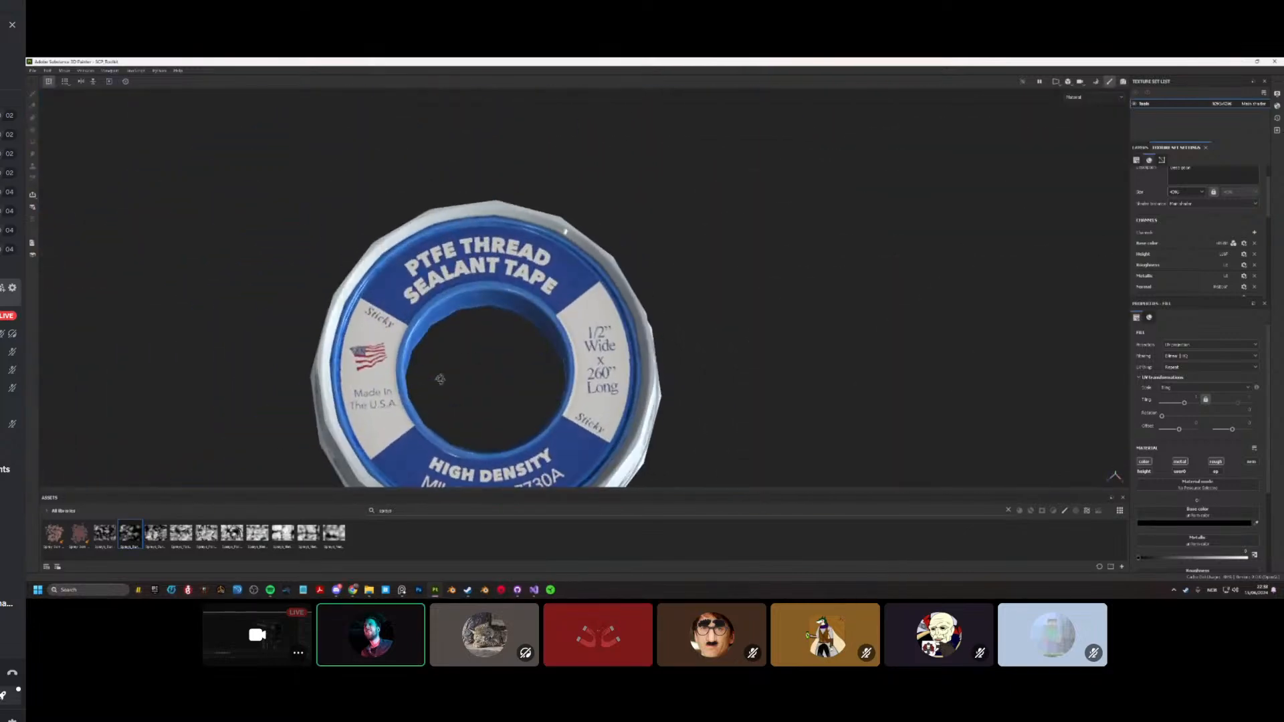
scroll(424, 391, "down", 5)
left_click_drag(424, 391, 401, 248, "alt")
scroll(431, 291, "up", 6)
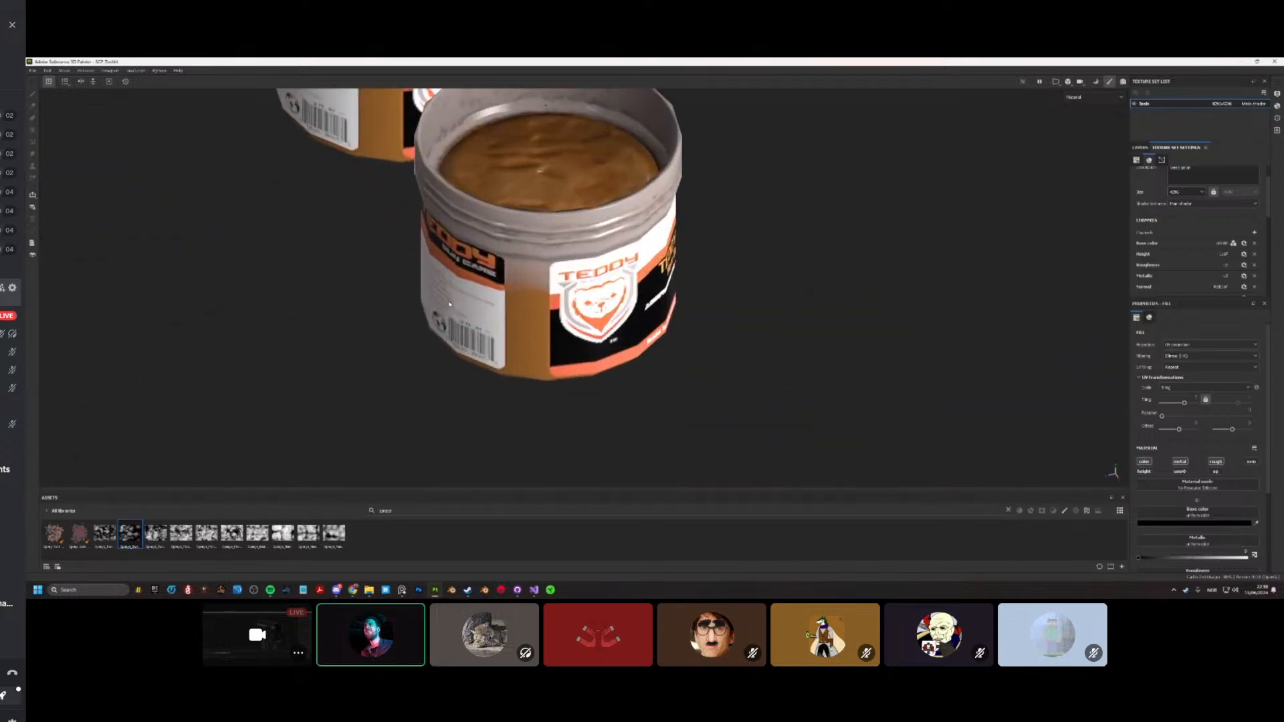
Step: Compare the back labels on the open and lidded Teddy gun care jars, including the small instruction text, globe logo and barcode
left_click_drag(315, 391, 377, 302, "alt")
scroll(377, 301, "up", 5)
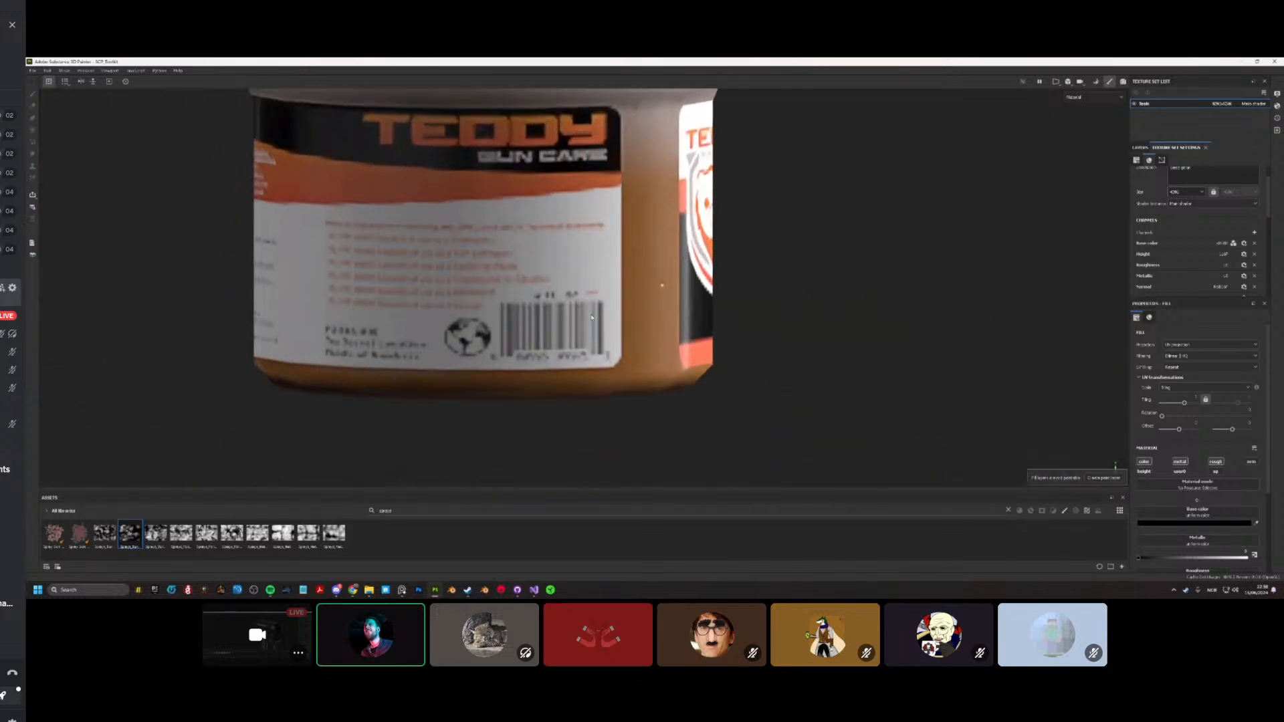
left_click_drag(592, 318, 468, 298, "alt")
middle_click_drag(160, 322, 433, 283, "alt")
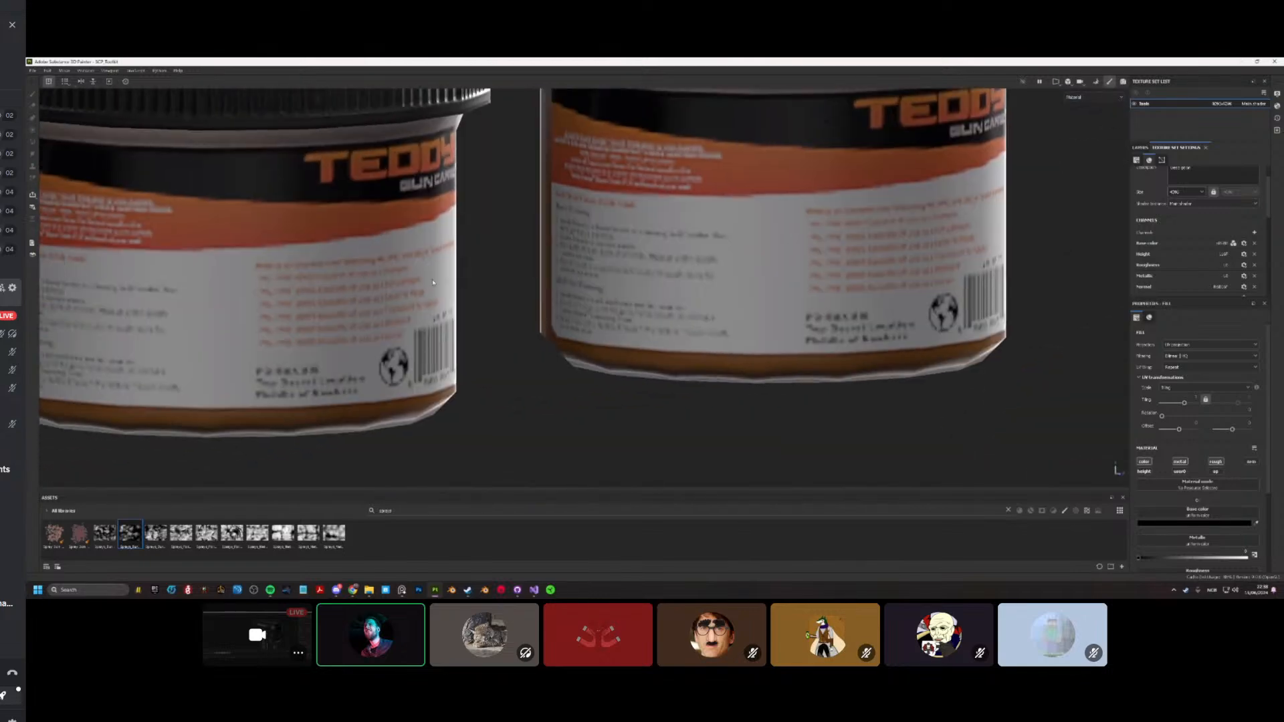
middle_click_drag(206, 336, 388, 361, "alt")
scroll(466, 353, "down", 5)
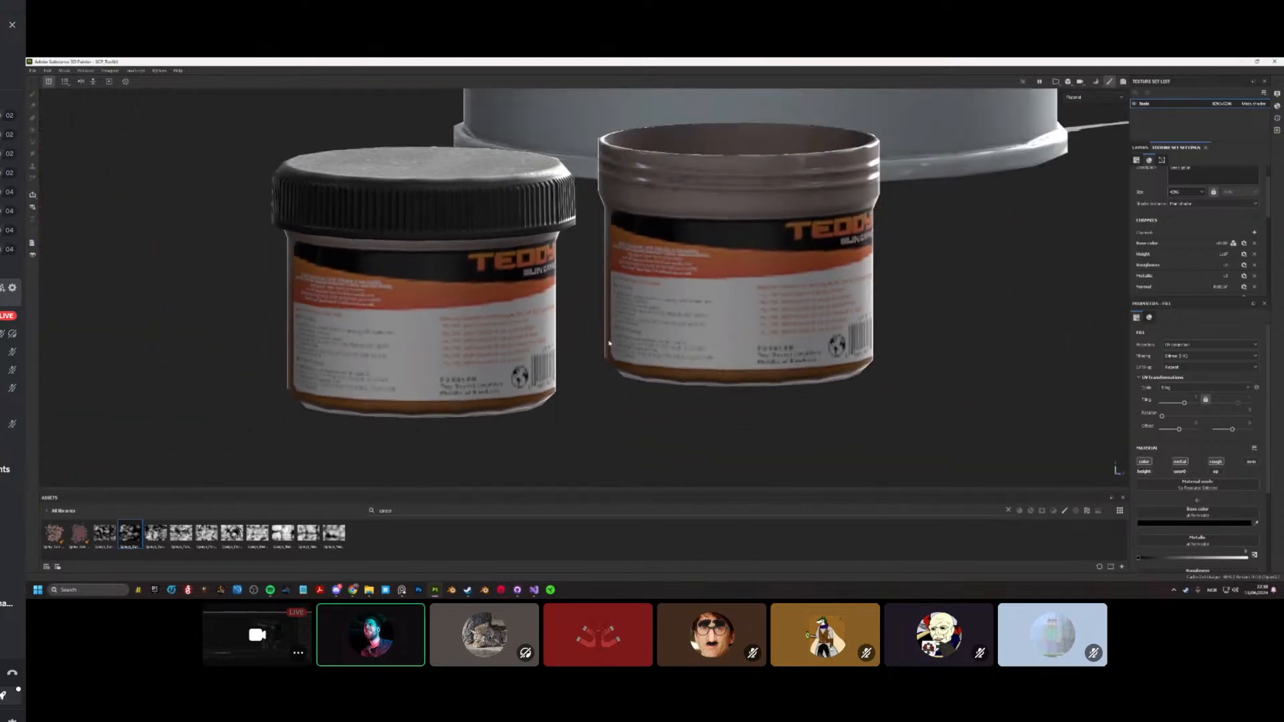
scroll(365, 345, "up", 4)
left_click_drag(368, 346, 517, 348, "alt")
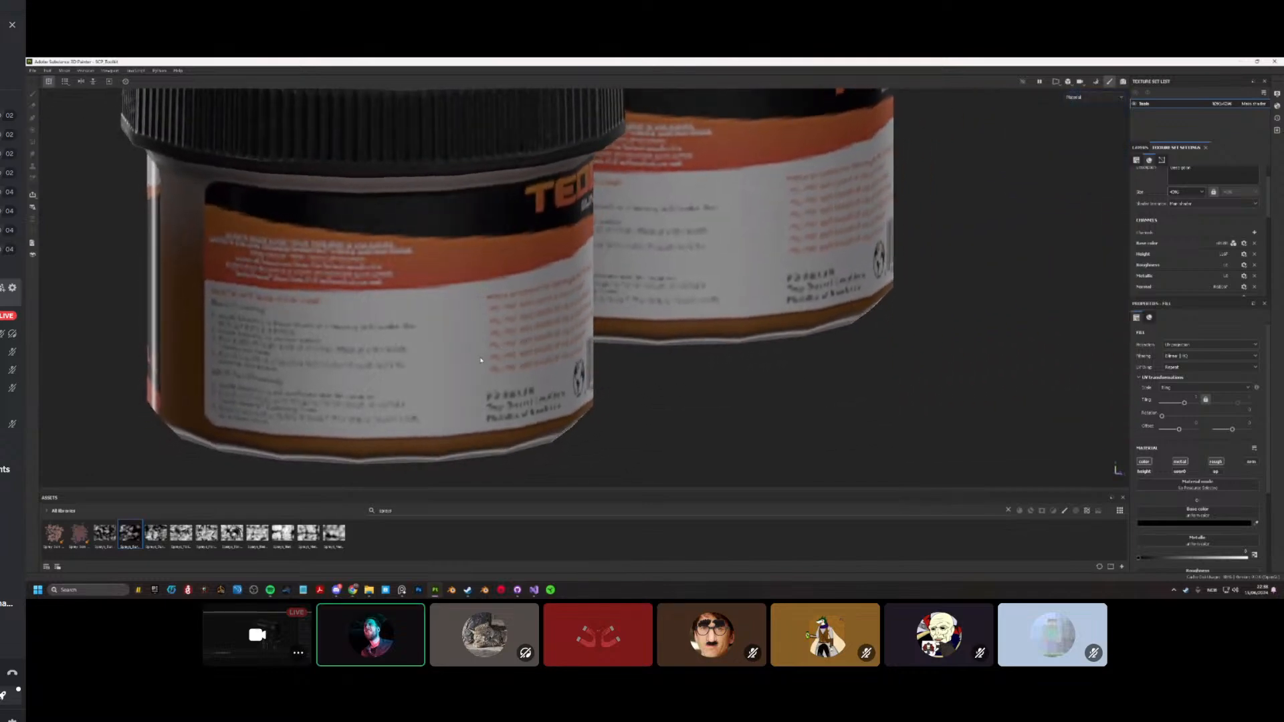
scroll(460, 365, "down", 10)
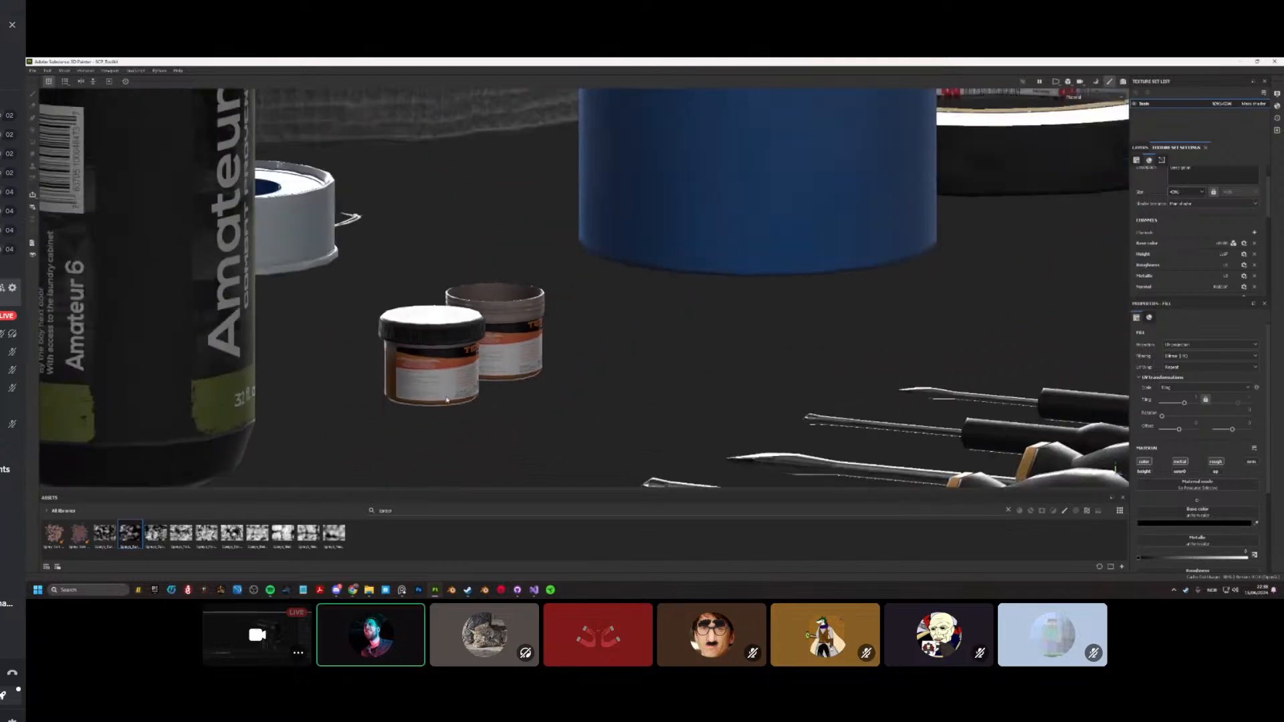
Step: Examine the black Amateur 6 Gun Cleaner spray bottle as a whole and its front label up close
left_click_drag(431, 365, 350, 386, "alt")
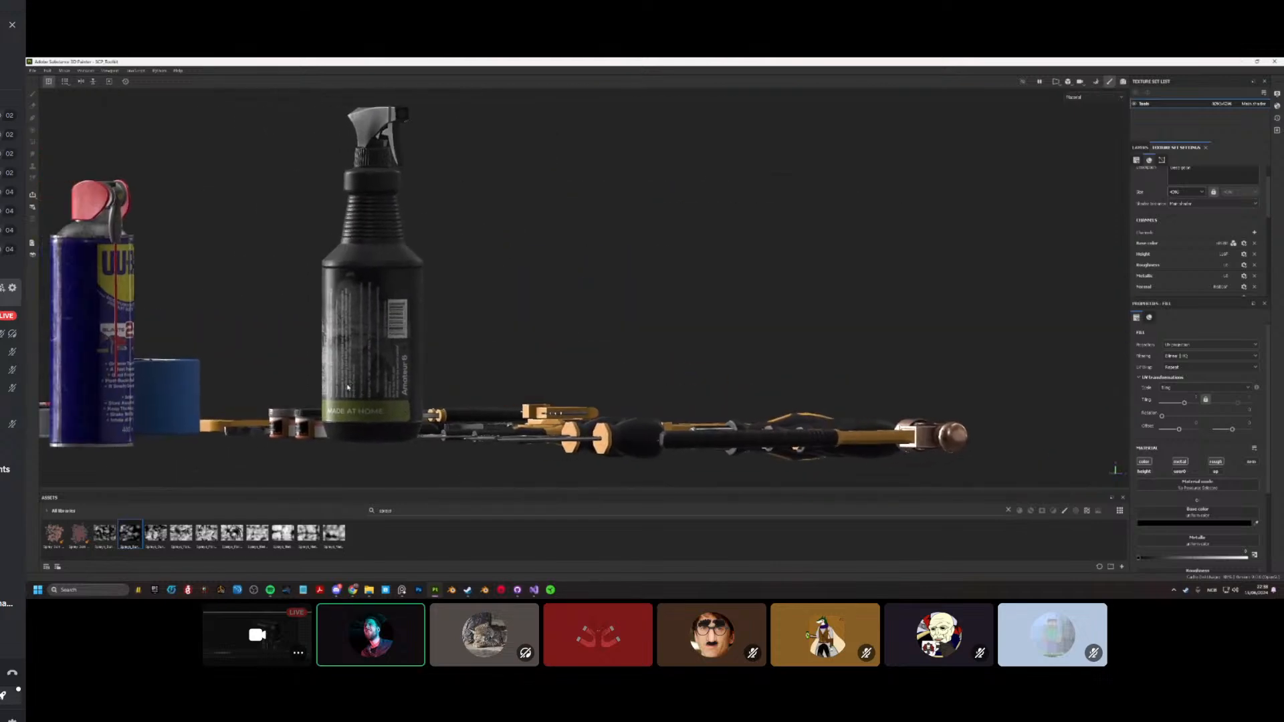
mouse_move(355, 398)
left_mouse_down("alt")
mouse_move(615, 372)
mouse_move(251, 377)
mouse_move(395, 381)
mouse_move(359, 410)
mouse_move(548, 388)
left_mouse_up("alt")
scroll(548, 389, "up", 4)
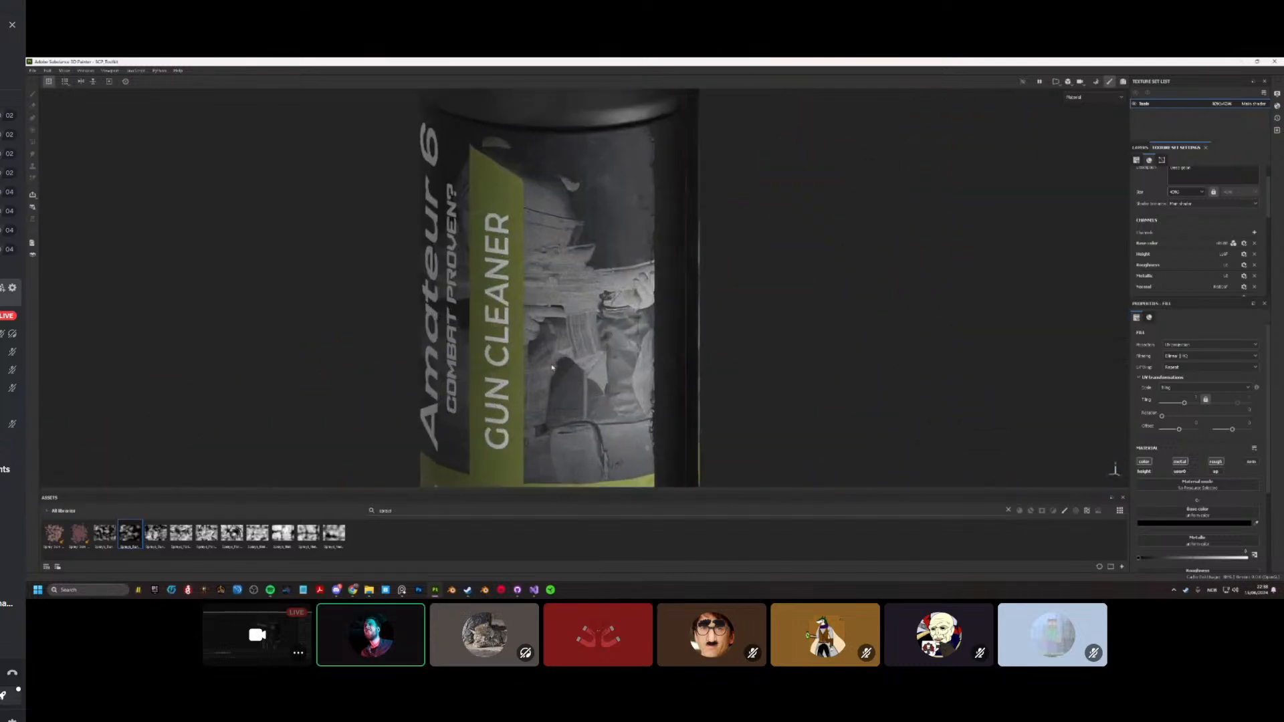
middle_click_drag(547, 389, 572, 346, "alt")
scroll(572, 346, "up", 3)
left_click_drag(572, 347, 503, 240, "alt")
scroll(598, 323, "down", 4)
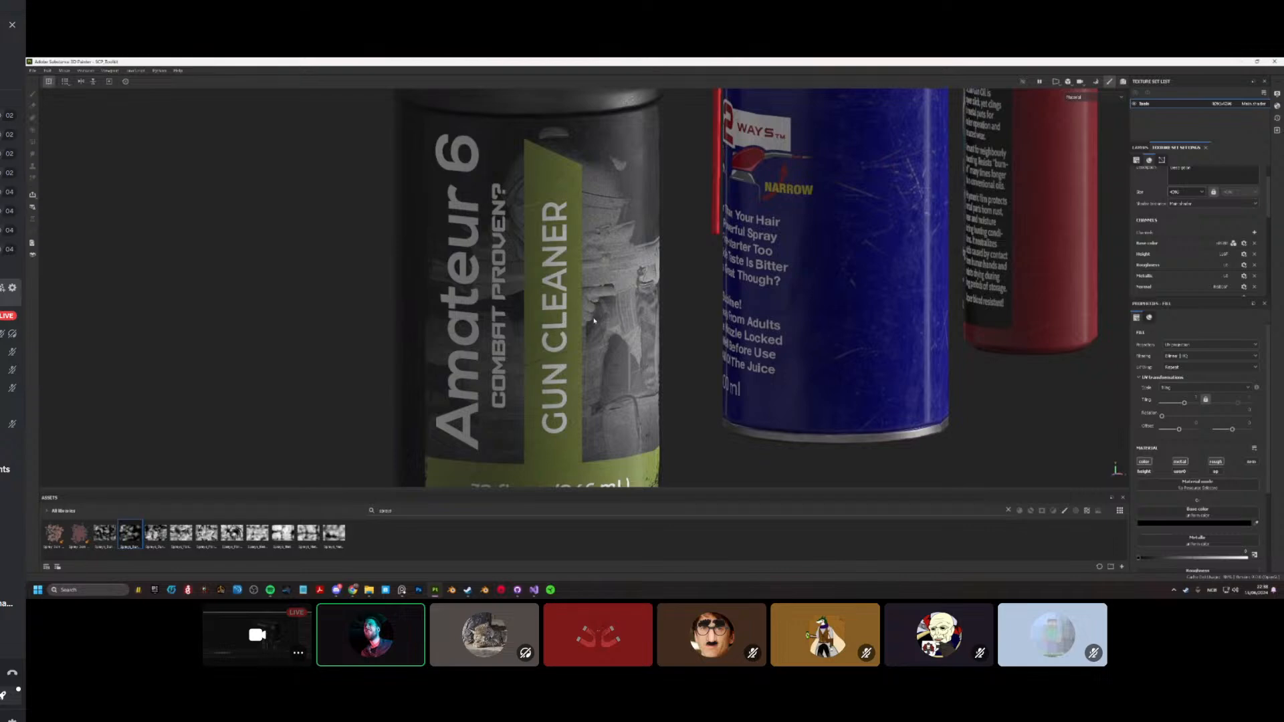
Step: Examine the monochrome picture beside the green "GUN CLEANER" strip under changing viewing angles, focusing on the label's surface detail
left_click_drag(594, 321, 529, 350, "alt")
middle_click_drag(530, 350, 532, 376, "alt")
scroll(532, 376, "up", 3)
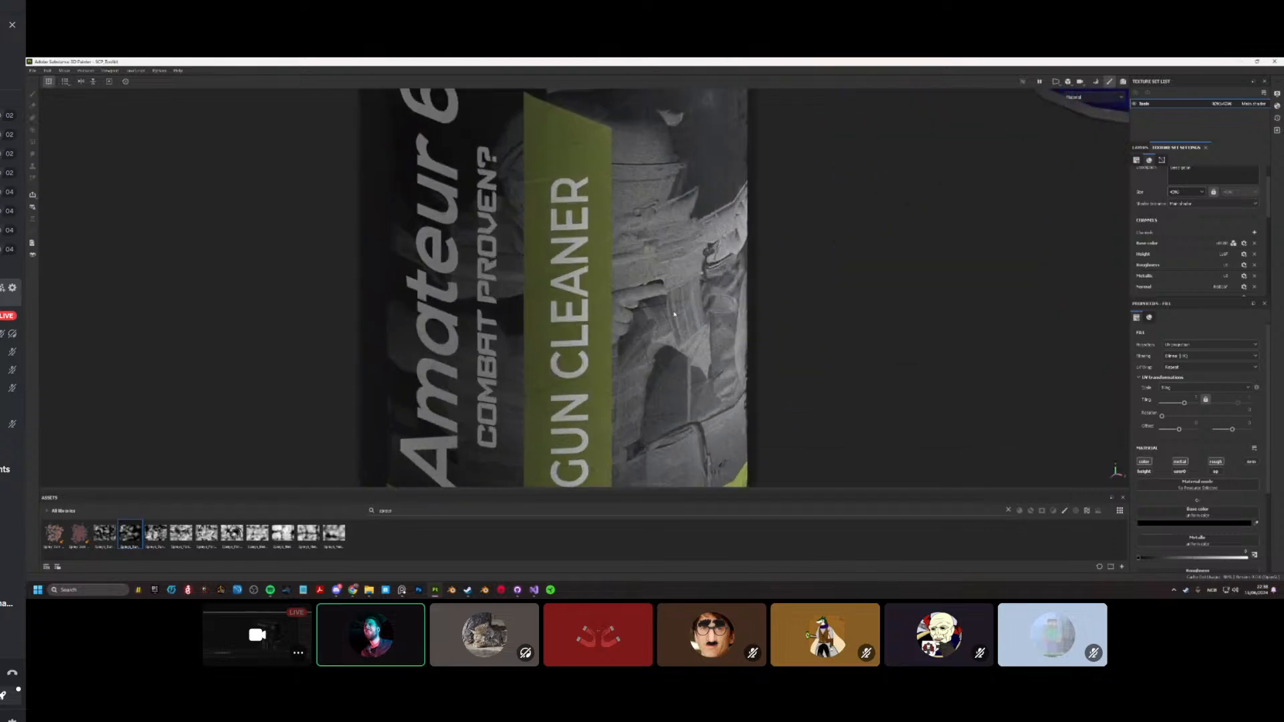
left_click_drag(674, 315, 642, 302, "alt")
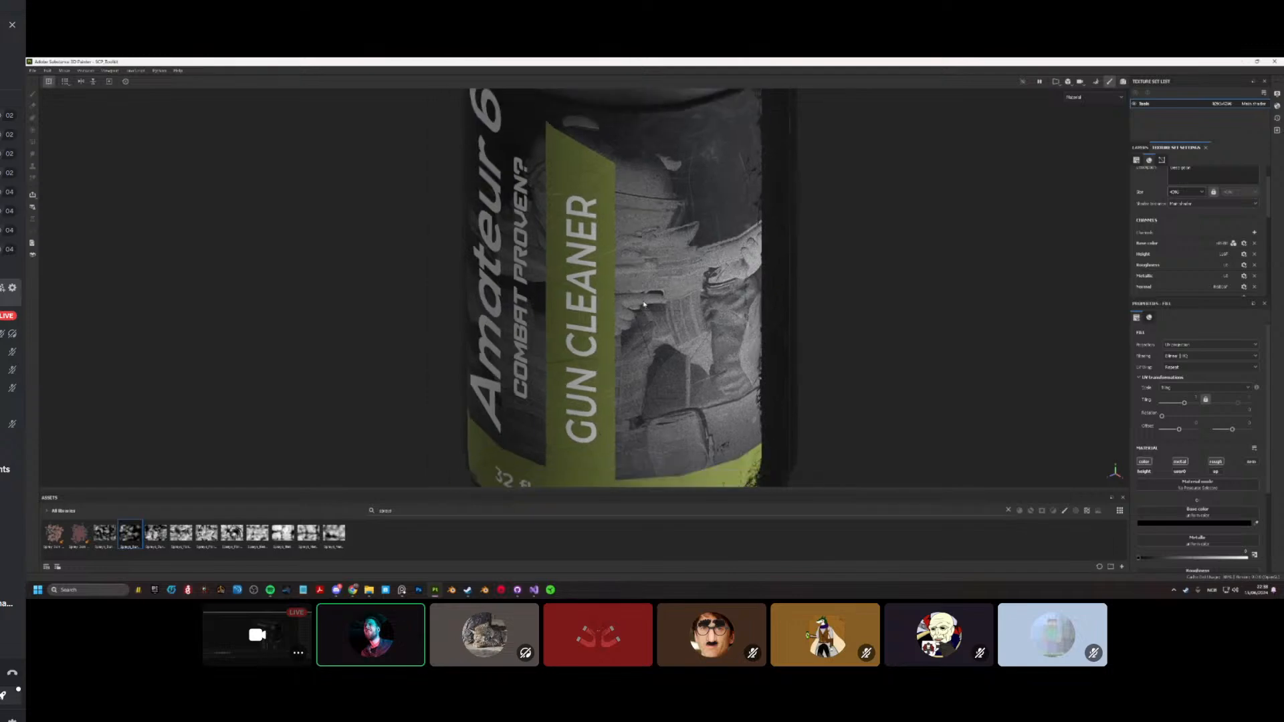
left_click_drag(659, 331, 610, 292, "alt")
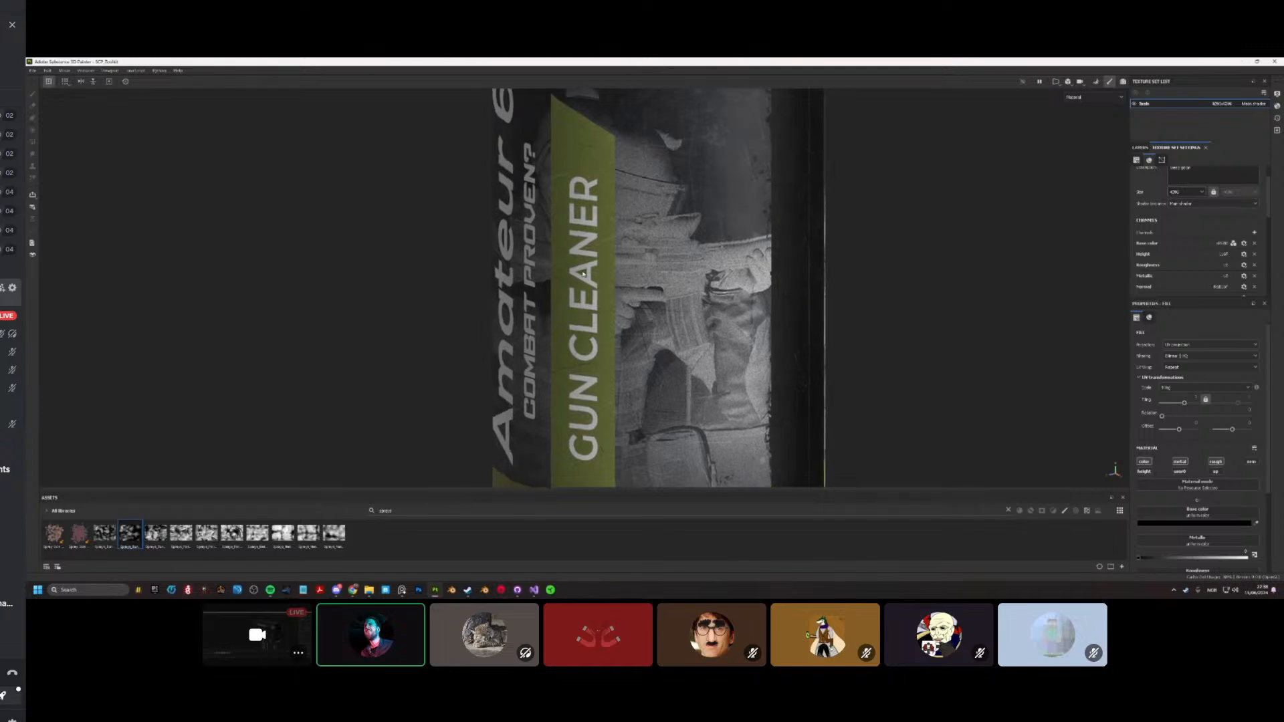
left_click_drag(583, 274, 596, 352, "alt")
Step: Examine the gun cleaner bottle's worn bare side and back label, including the usage text, "MADE AT HOME" band and barcode
scroll(682, 291, "down", 4)
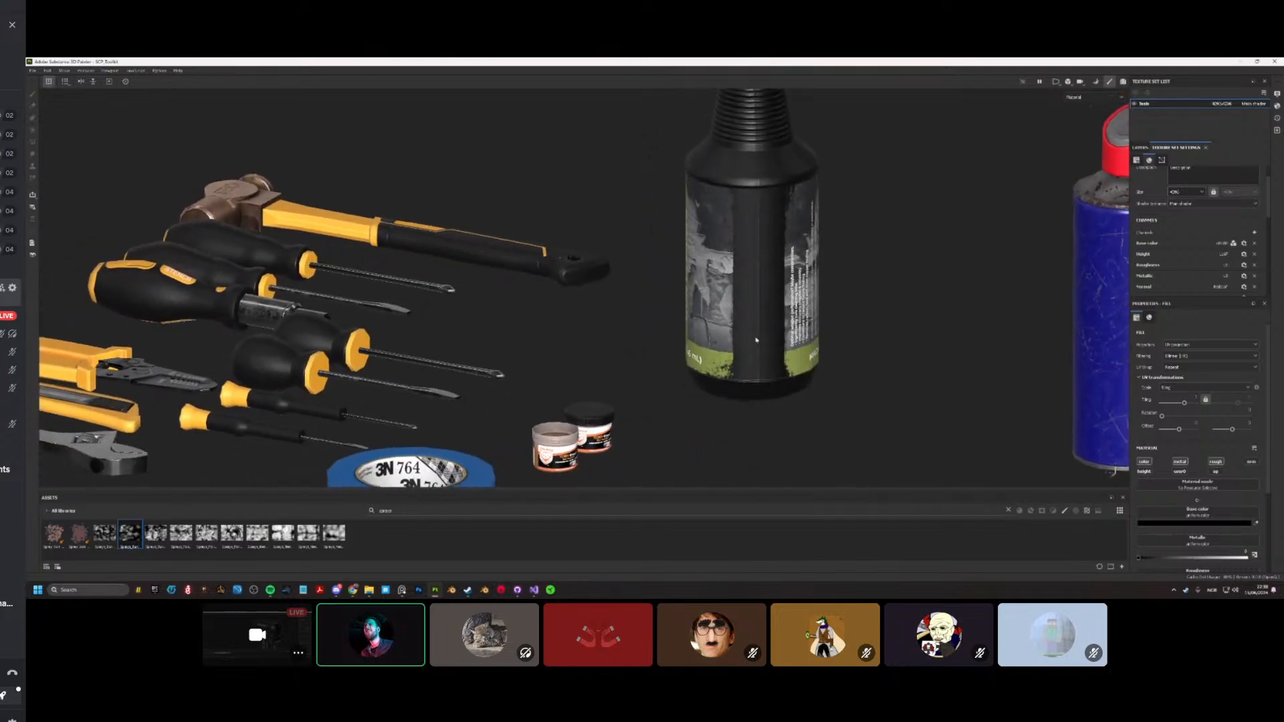
scroll(791, 341, "up", 5)
left_click_drag(790, 341, 760, 327, "alt")
middle_click_drag(760, 328, 673, 330, "alt")
left_click_drag(673, 330, 737, 332, "alt")
middle_click_drag(738, 332, 675, 371, "alt")
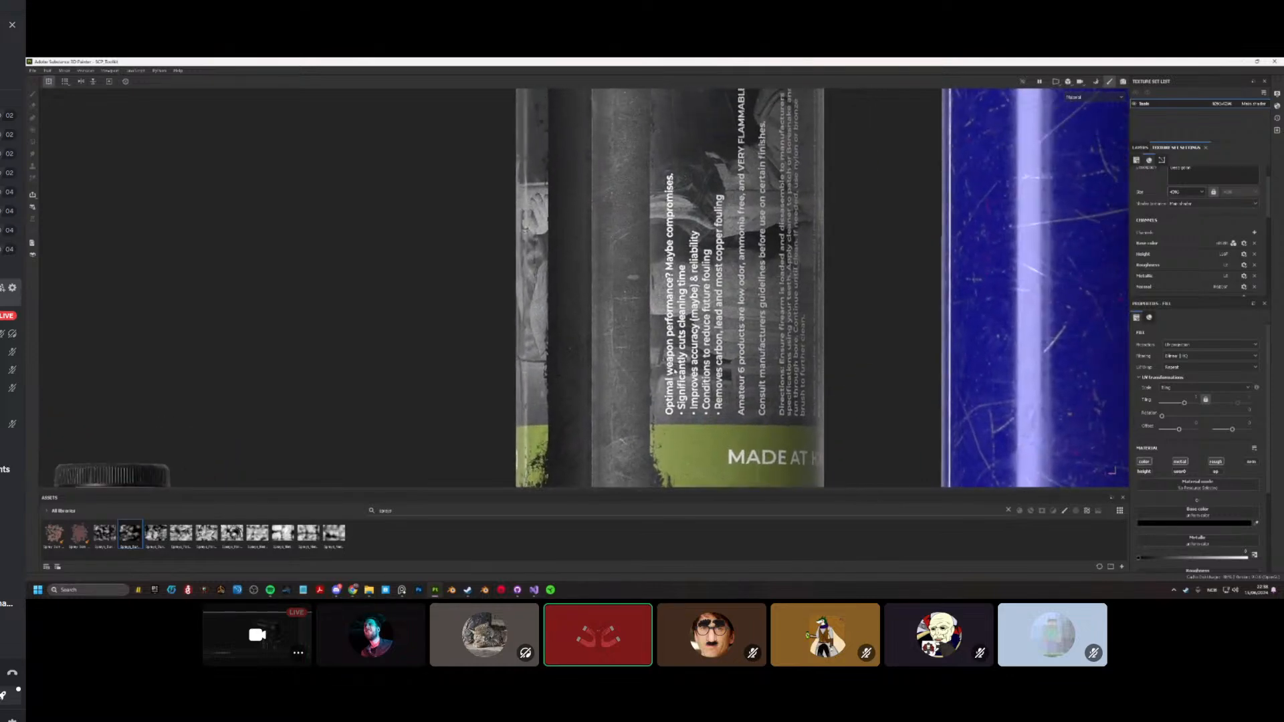
left_click_drag(718, 370, 425, 372, "alt")
middle_click_drag(739, 344, 705, 358, "alt")
left_click_drag(704, 358, 588, 401, "alt")
scroll(642, 388, "down", 2)
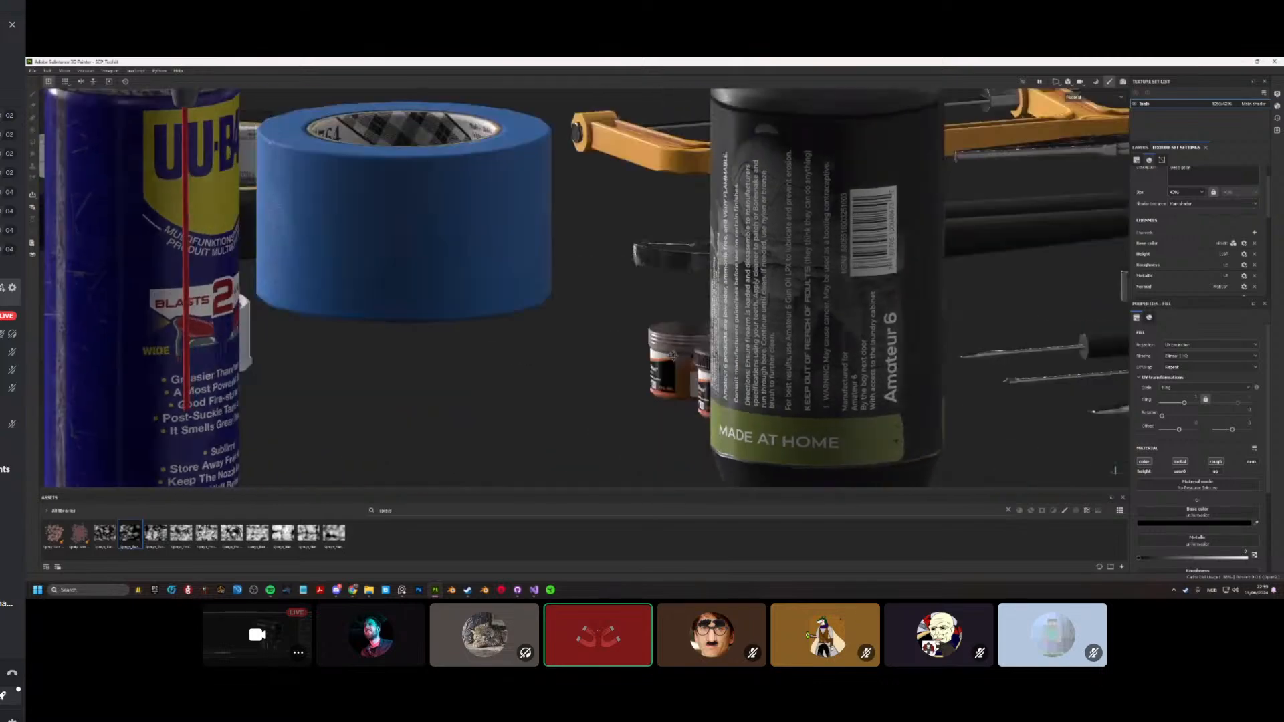
left_click_drag(676, 388, 499, 333, "alt")
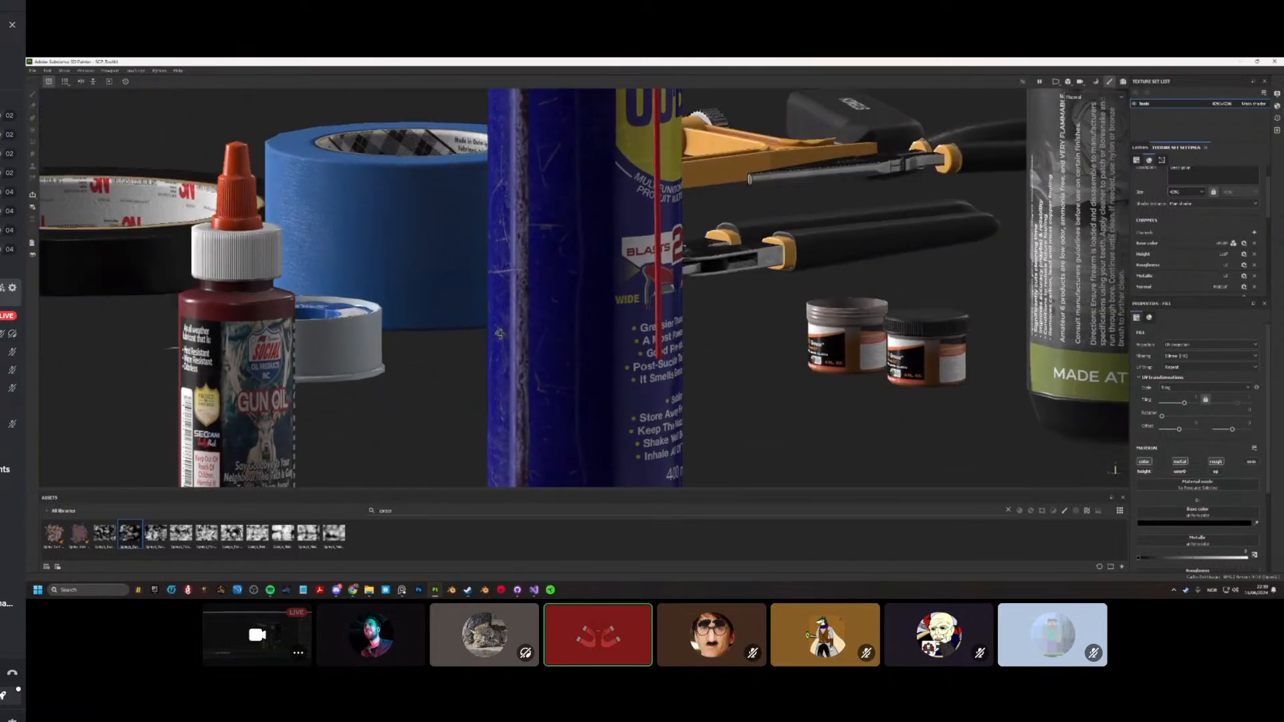
Step: Examine the ball-peen hammer's copper-coloured head, focusing on the "STENCH – STRONGLY ODORED" marking and metal wear
scroll(499, 333, "down", 10)
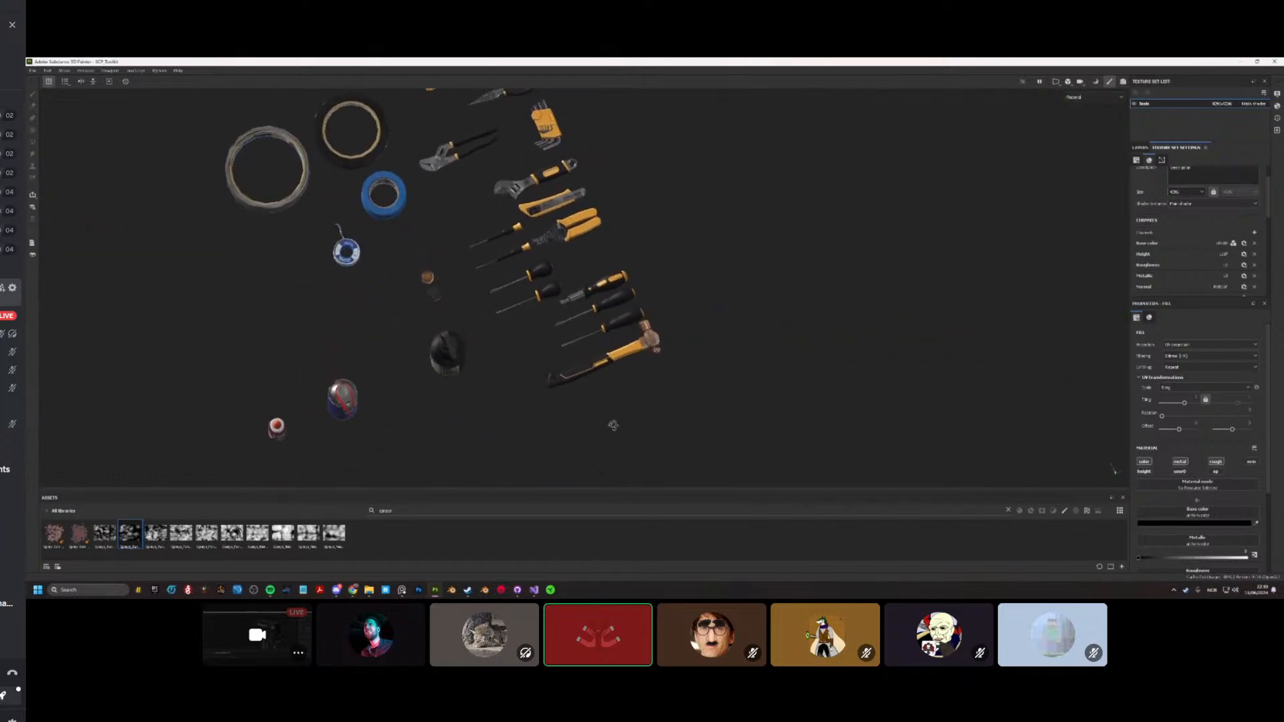
scroll(648, 369, "up", 5)
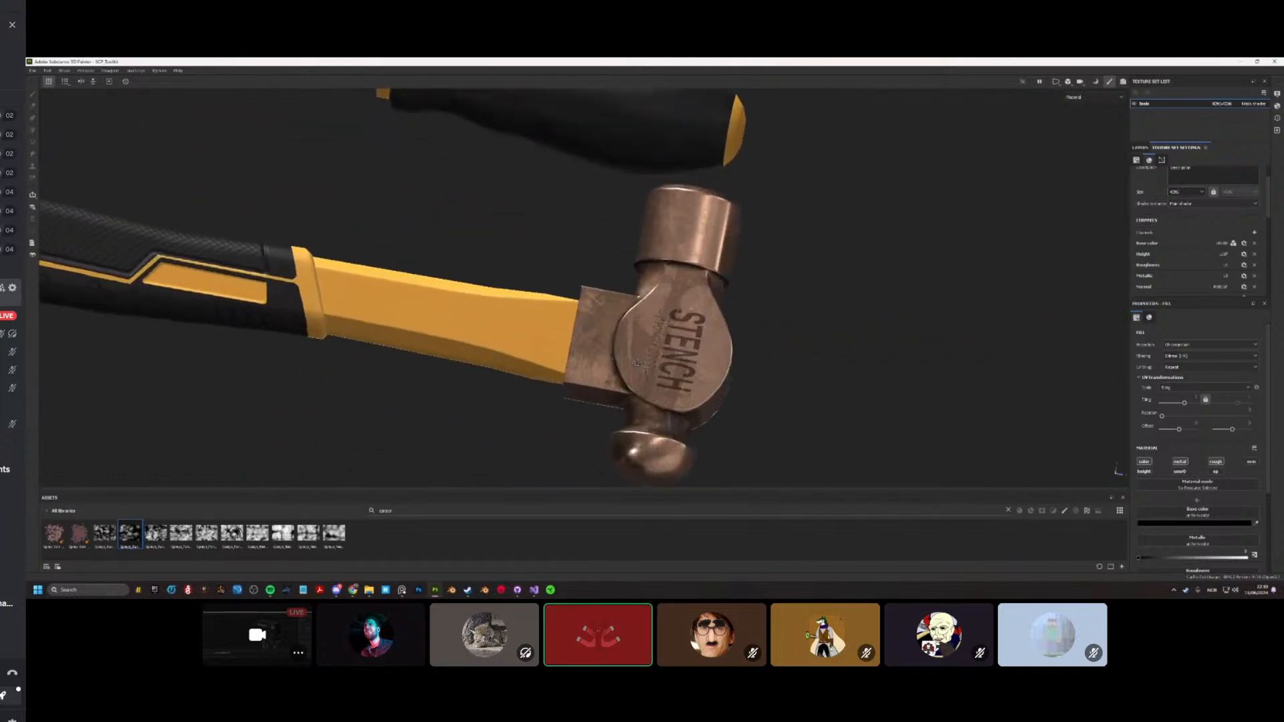
left_click_drag(648, 370, 354, 325, "alt")
scroll(757, 393, "down", 3)
scroll(757, 392, "up", 6)
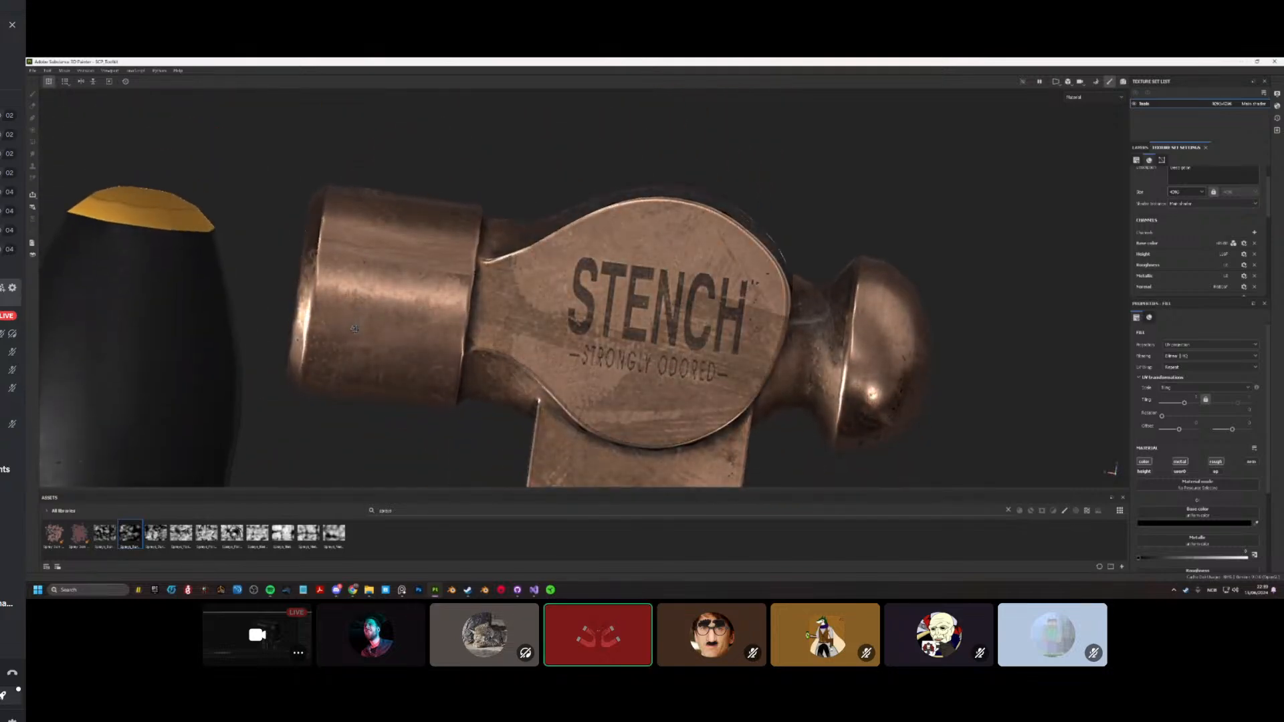
left_click_drag(356, 328, 444, 393, "alt")
scroll(390, 325, "down", 6)
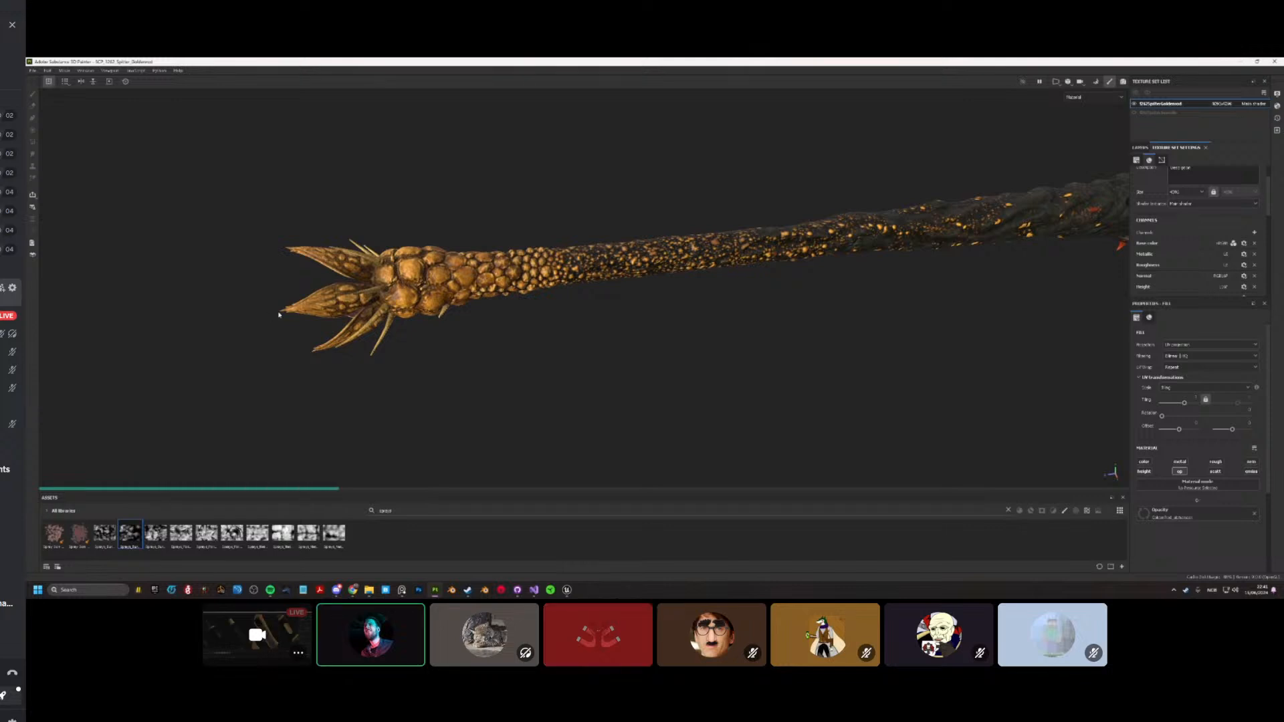
Step: Examine the plant creature's opened head from the front, focusing on the red inner petals and the toothed central mouth
middle_click_drag(351, 300, 366, 343, "alt")
left_click_drag(366, 343, 407, 327, "alt")
scroll(410, 326, "up", 5)
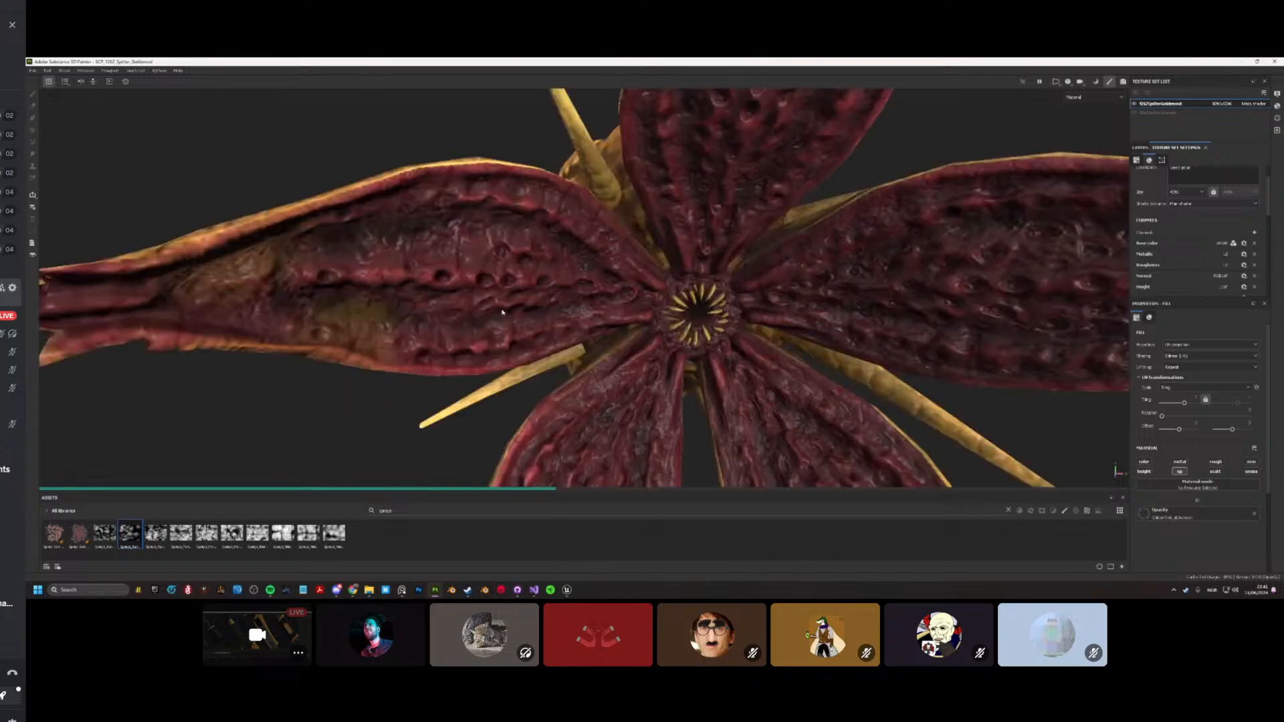
left_click_drag(500, 313, 543, 306, "alt")
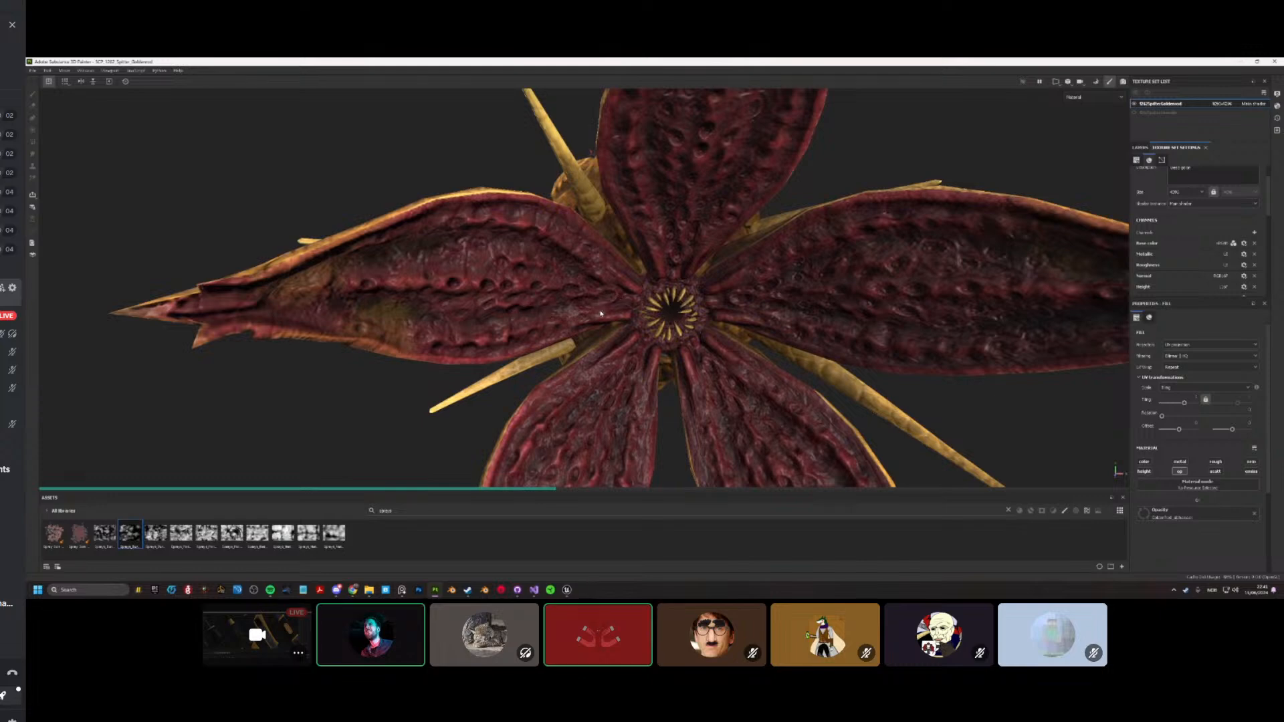
left_click_drag(603, 315, 604, 315, "alt")
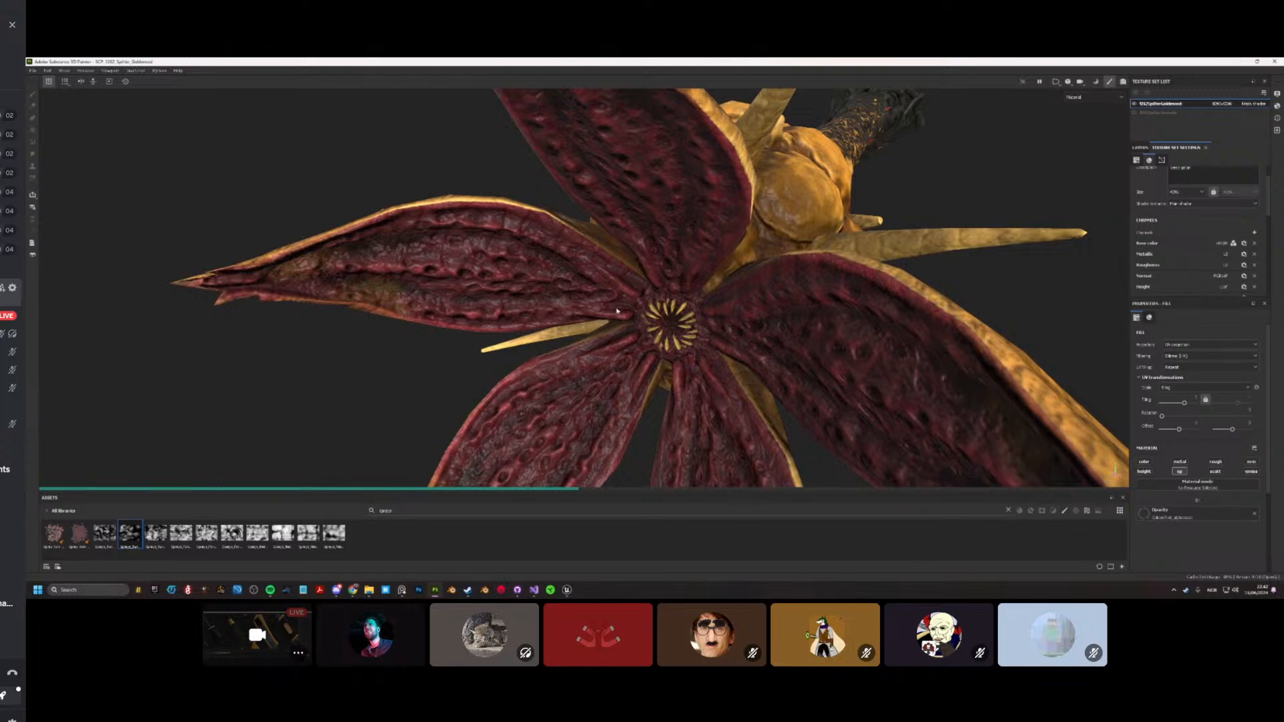
scroll(616, 311, "down", 3)
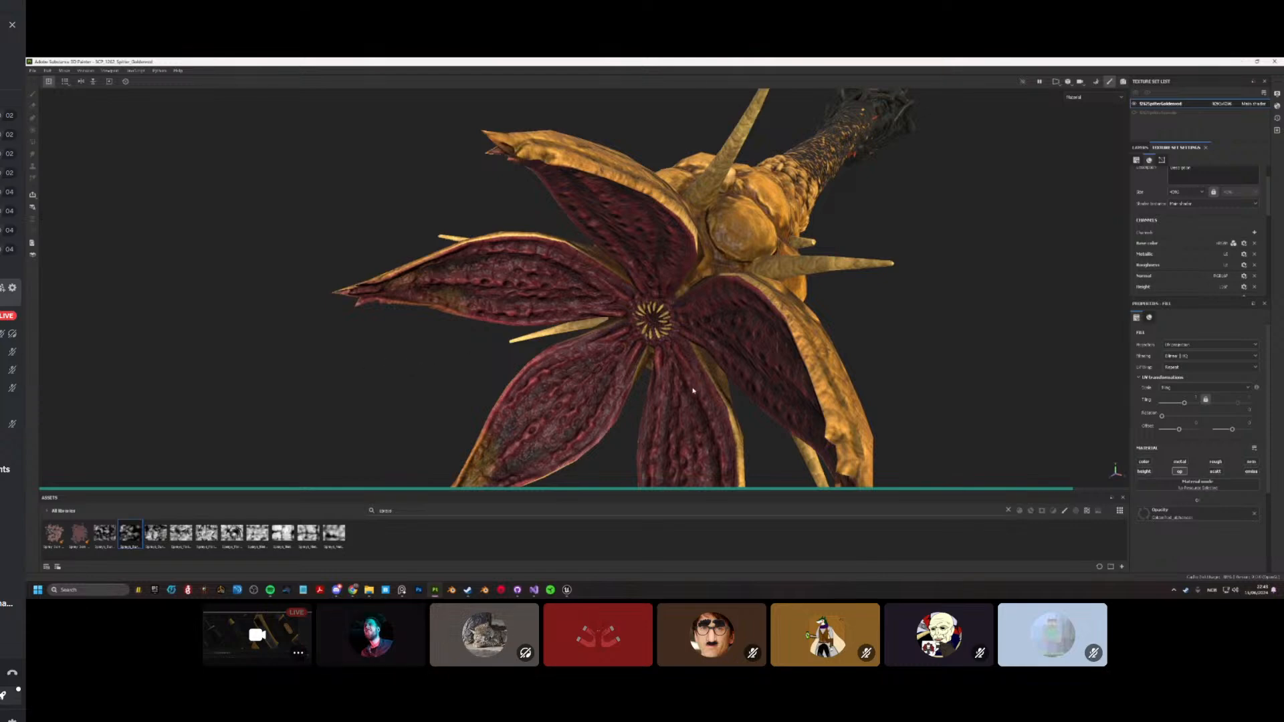
Step: Look at the level open in Unreal Editor and return to the plant creature in Substance 3D Painter
left_click(568, 591)
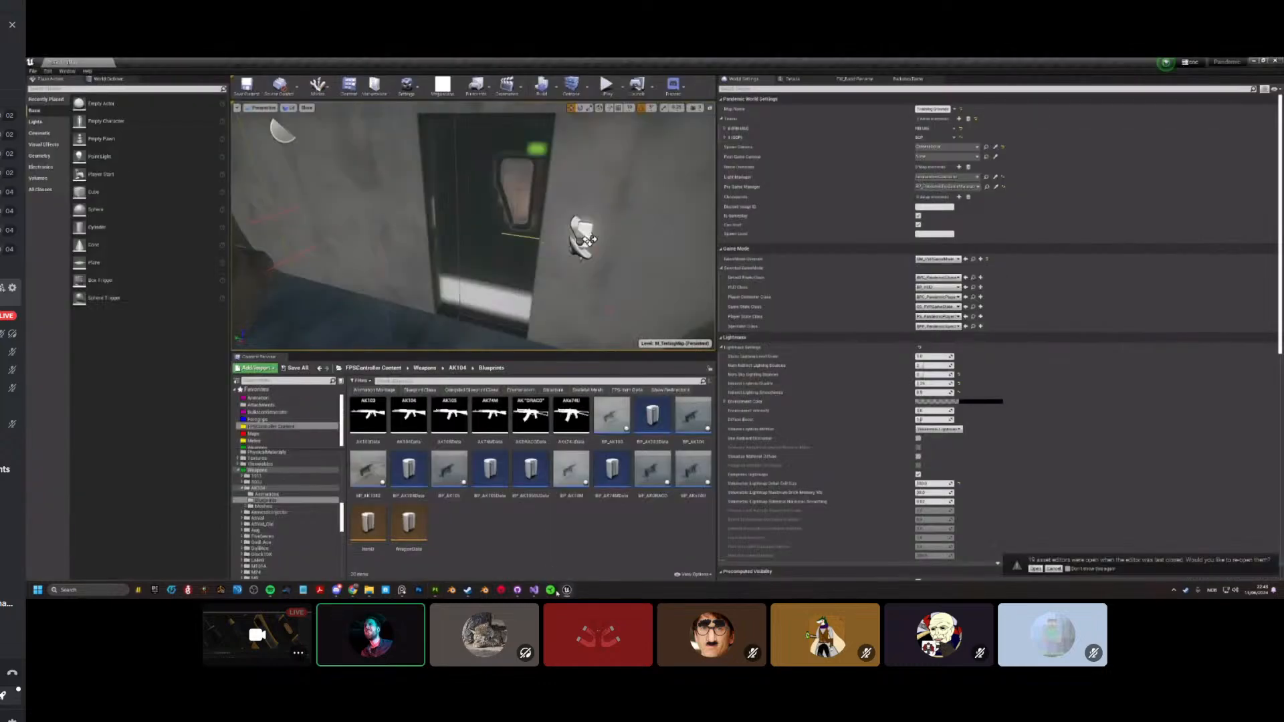
left_click(559, 592)
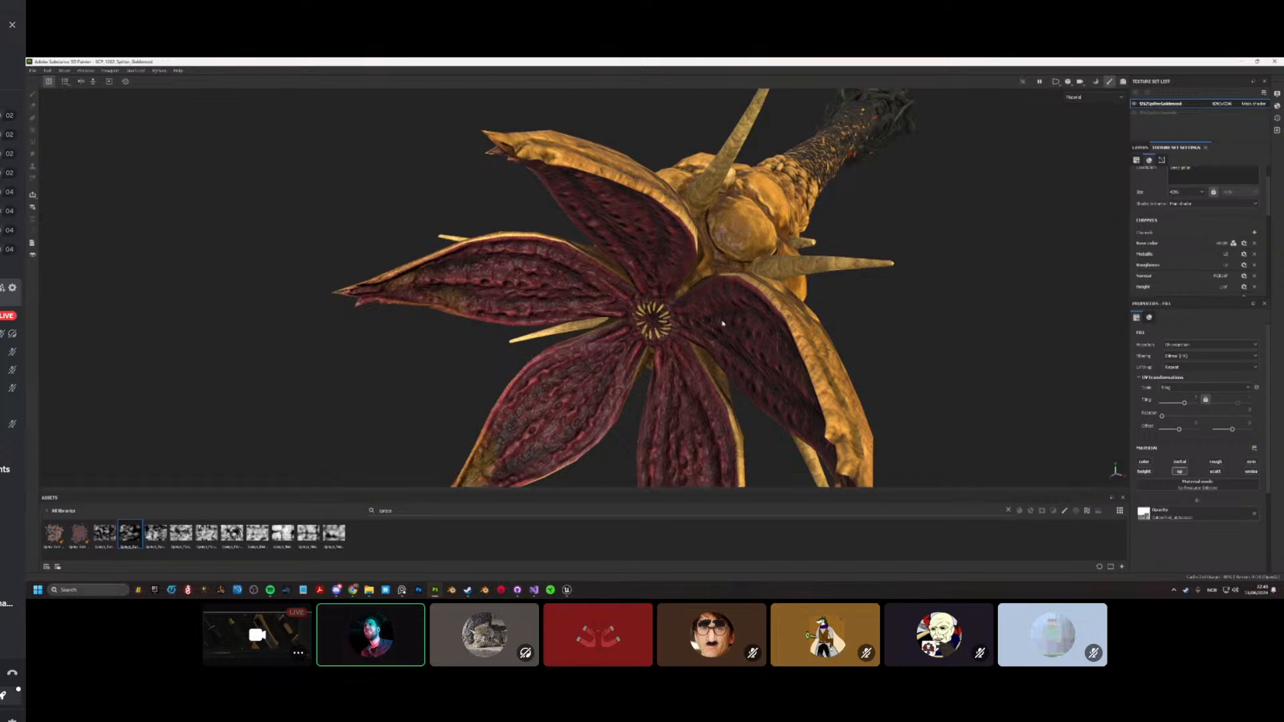
Step: Show the layer stack and examine the dark stem's orange nodules along its length up to the golden head
left_click_drag(723, 324, 581, 303, "alt")
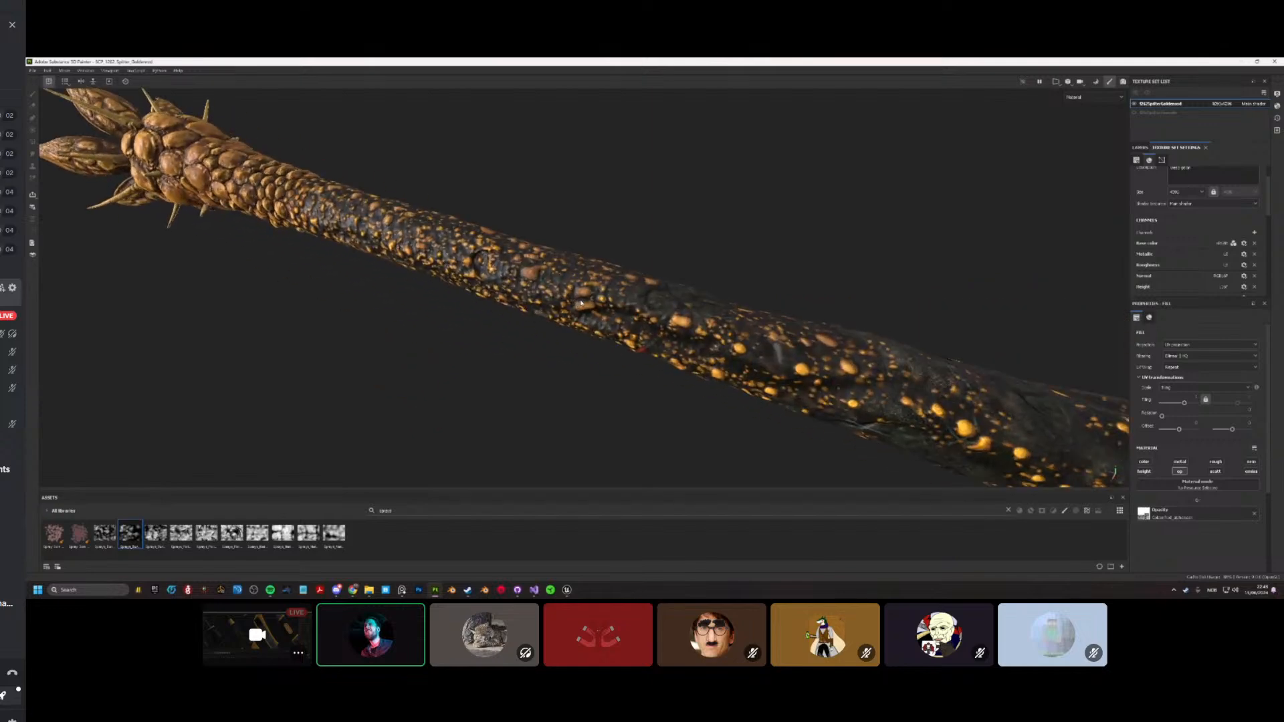
scroll(581, 303, "up", 3)
left_click(1140, 148)
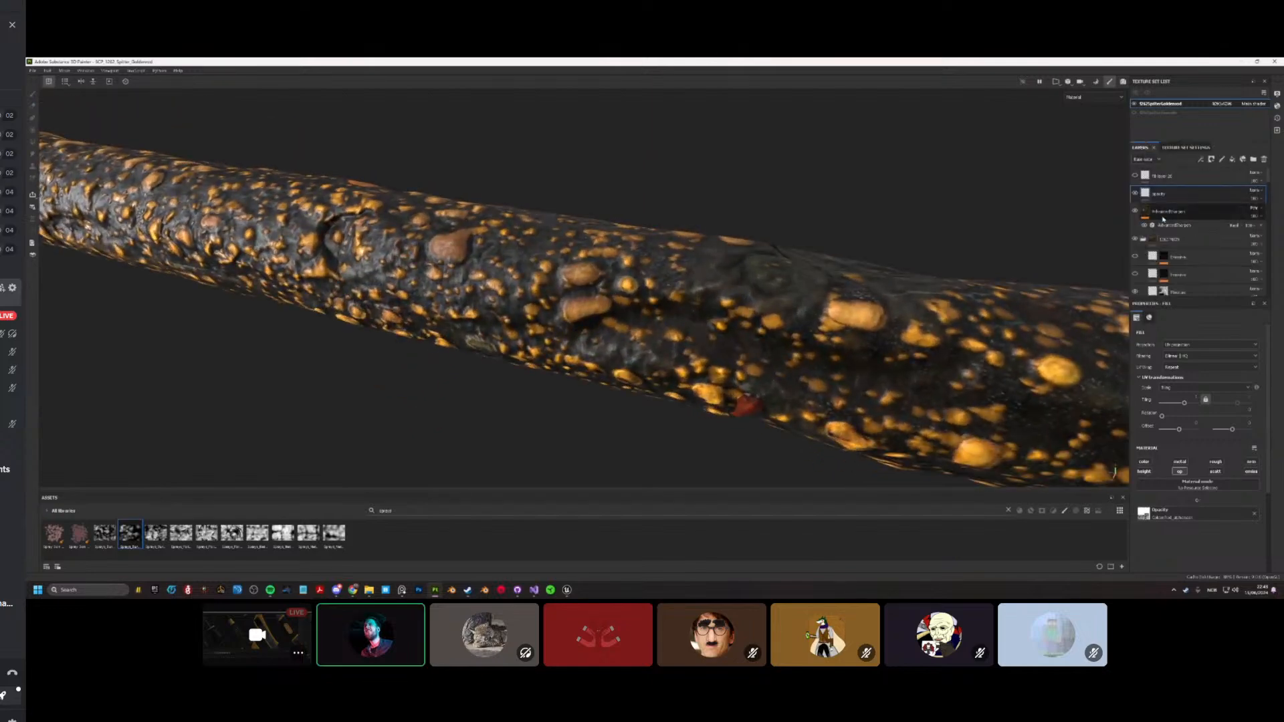
left_click_drag(785, 295, 370, 402, "alt")
middle_click_drag(370, 401, 430, 396, "alt")
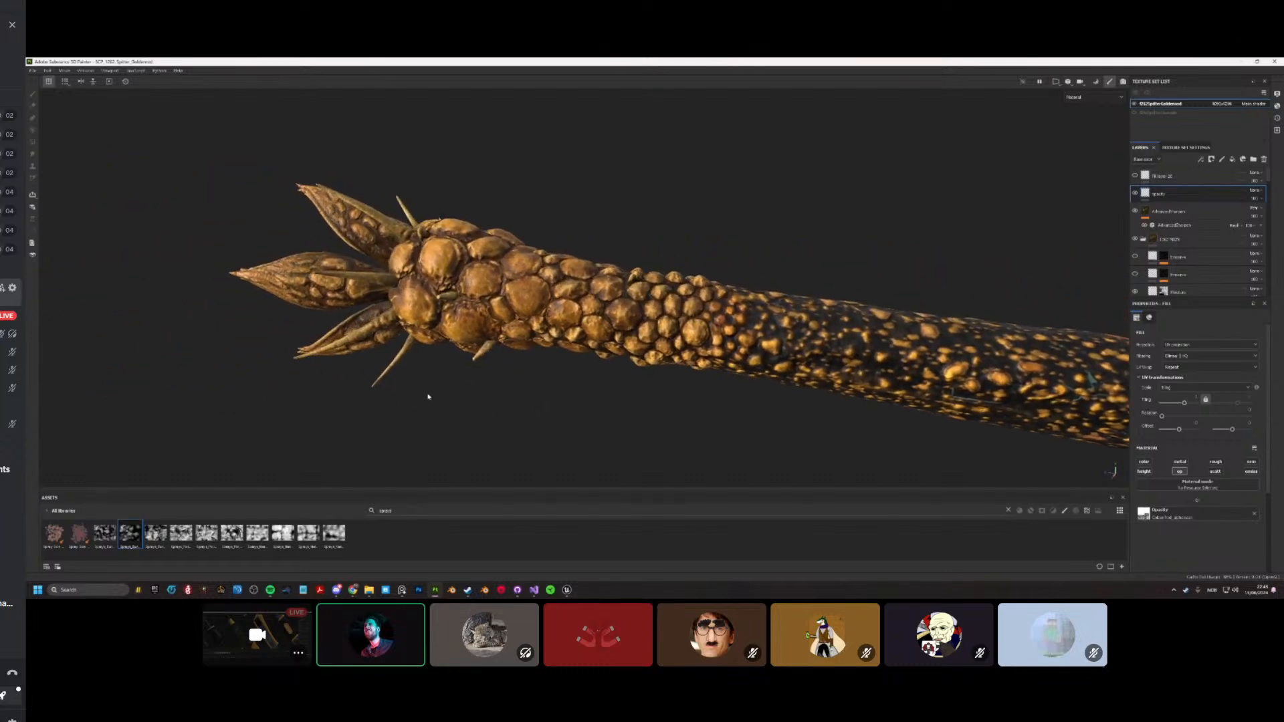
Step: Examine the clustered golden bulbs and spines at the base of the plant's head up close
right_click_drag(430, 395, 430, 369, "alt")
middle_click_drag(430, 370, 597, 400, "alt")
left_click_drag(597, 401, 546, 343, "alt")
scroll(618, 356, "up", 5)
scroll(618, 356, "down", 4)
scroll(618, 356, "down", 3)
scroll(581, 345, "up", 6)
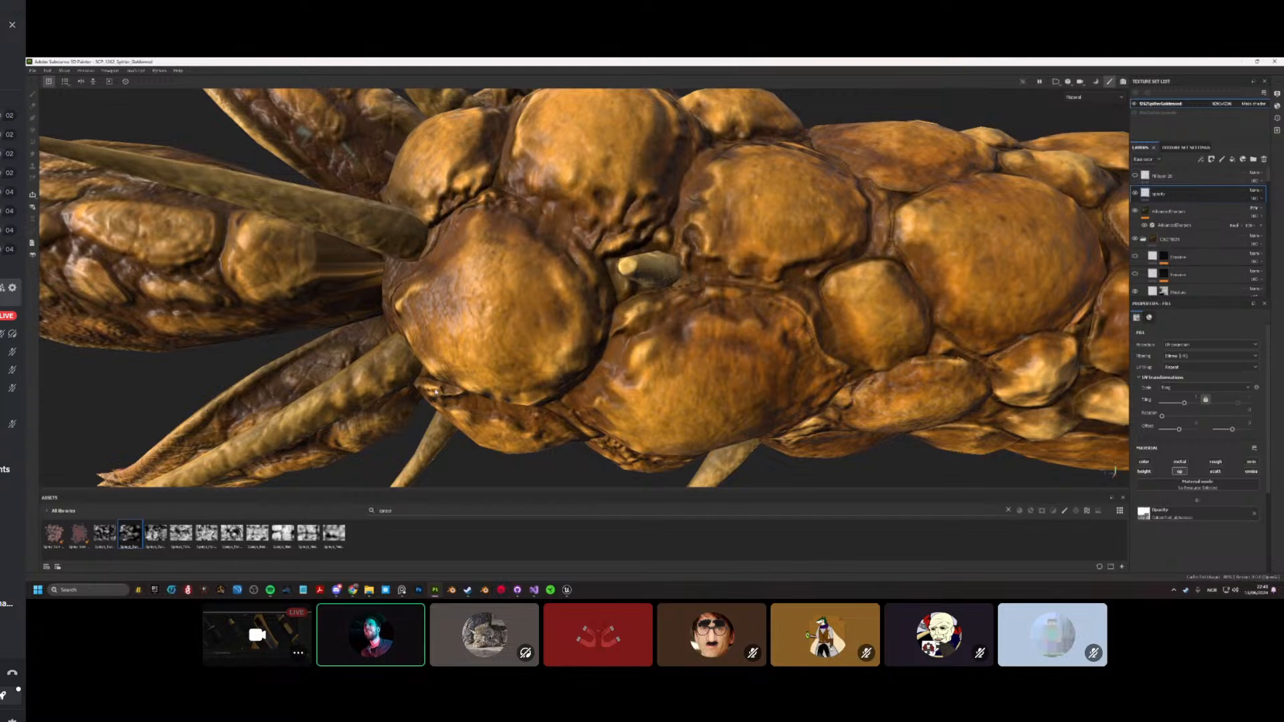
Step: Examine the plant's head from the opposite side, comparing the golden outer petals with the dark red inner surfaces
mouse_move(436, 392)
right_mouse_down("alt")
mouse_move(381, 408)
mouse_move(428, 374)
right_mouse_up("alt")
middle_click_drag(428, 375, 642, 361, "alt")
mouse_move(643, 361)
left_mouse_down("alt")
mouse_move(694, 267)
mouse_move(868, 258)
mouse_move(897, 270)
mouse_move(626, 254)
mouse_move(516, 230)
mouse_move(672, 254)
mouse_move(526, 305)
mouse_move(814, 355)
left_mouse_up("alt")
scroll(565, 314, "up", 5)
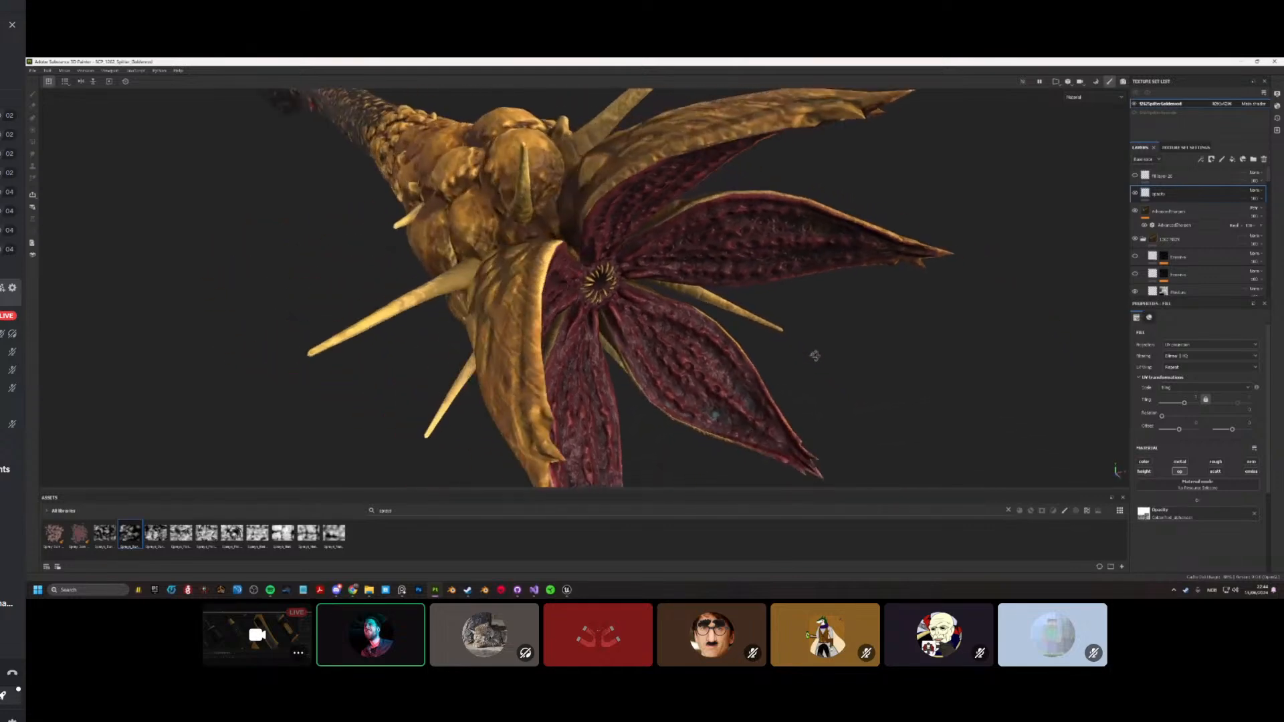
Step: Inspect individual texture channels on the plant, including roughness along the stem, and restore the full material view to examine the head
key("c")
left_click_drag(488, 287, 610, 318, "alt")
key("c")
key("c")
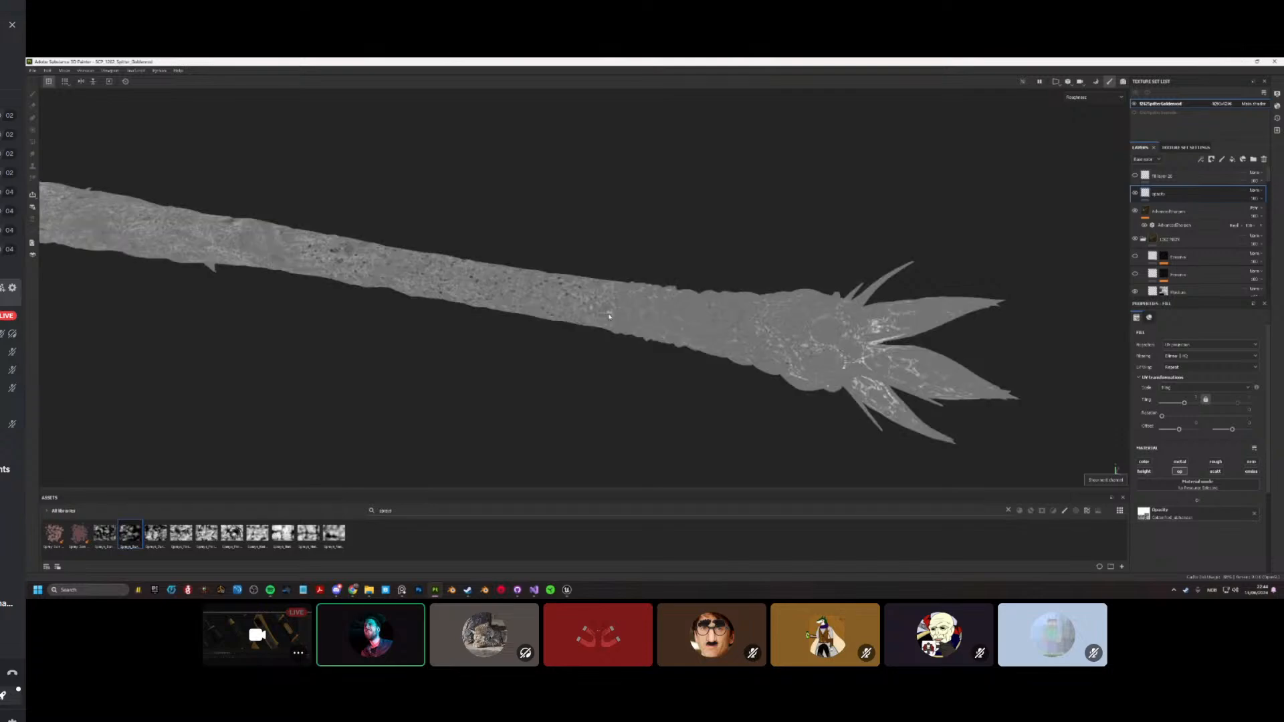
scroll(678, 301, "up", 2)
scroll(678, 301, "up", 6)
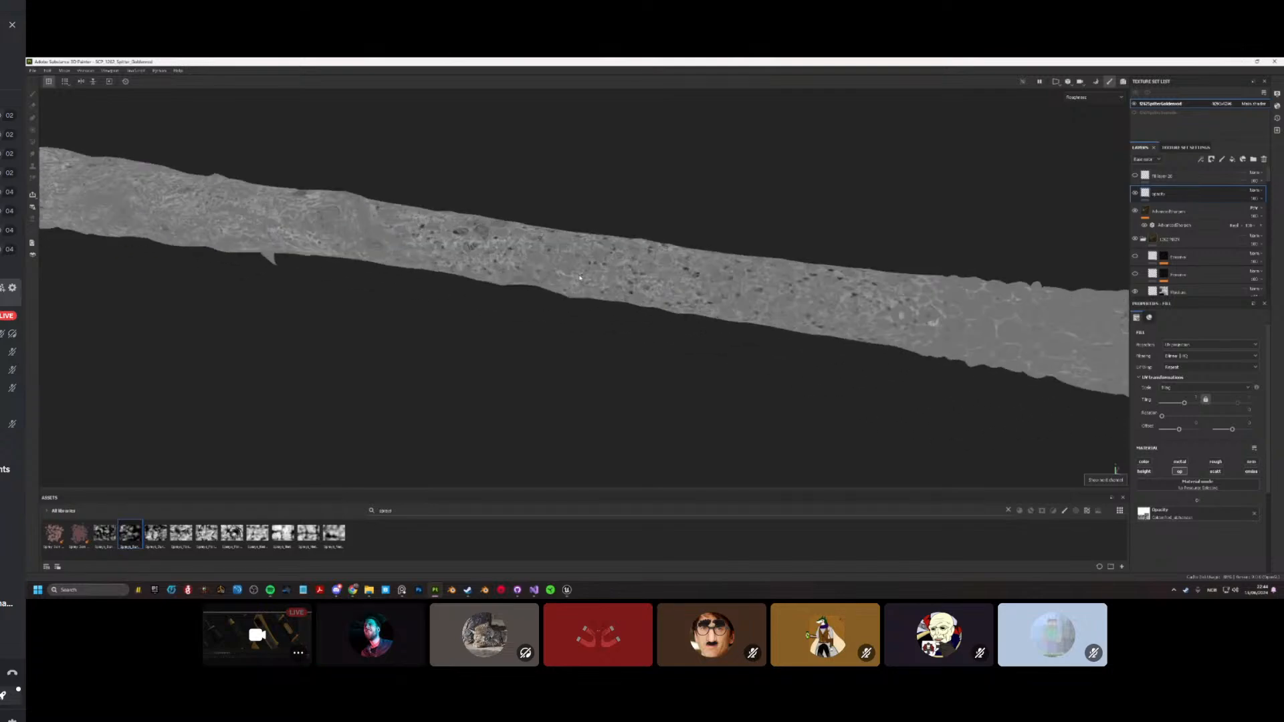
key("m")
left_click_drag(533, 261, 552, 309, "alt")
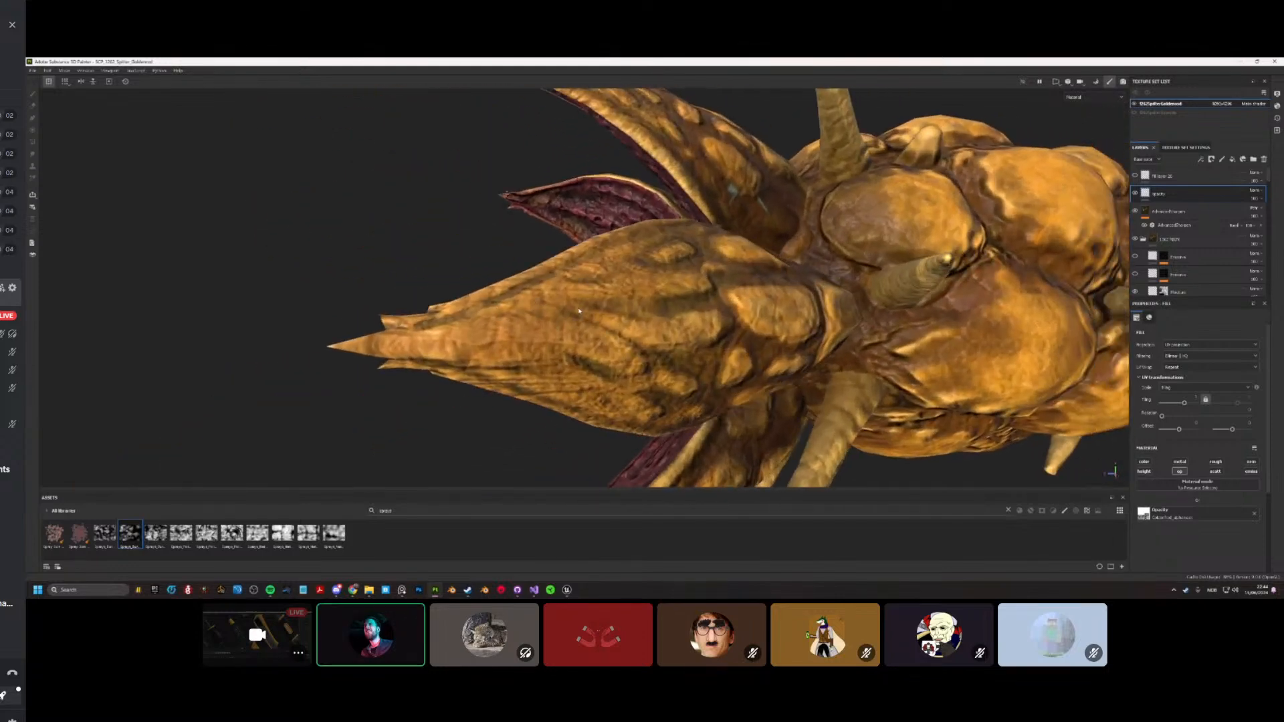
Step: Examine the plant's head from the side and front, including the dark red inner petals, central ring and golden spines
mouse_move(352, 589)
mouse_move(586, 396)
left_mouse_down("alt")
mouse_move(562, 367)
mouse_move(892, 352)
mouse_move(617, 338)
left_mouse_up("alt")
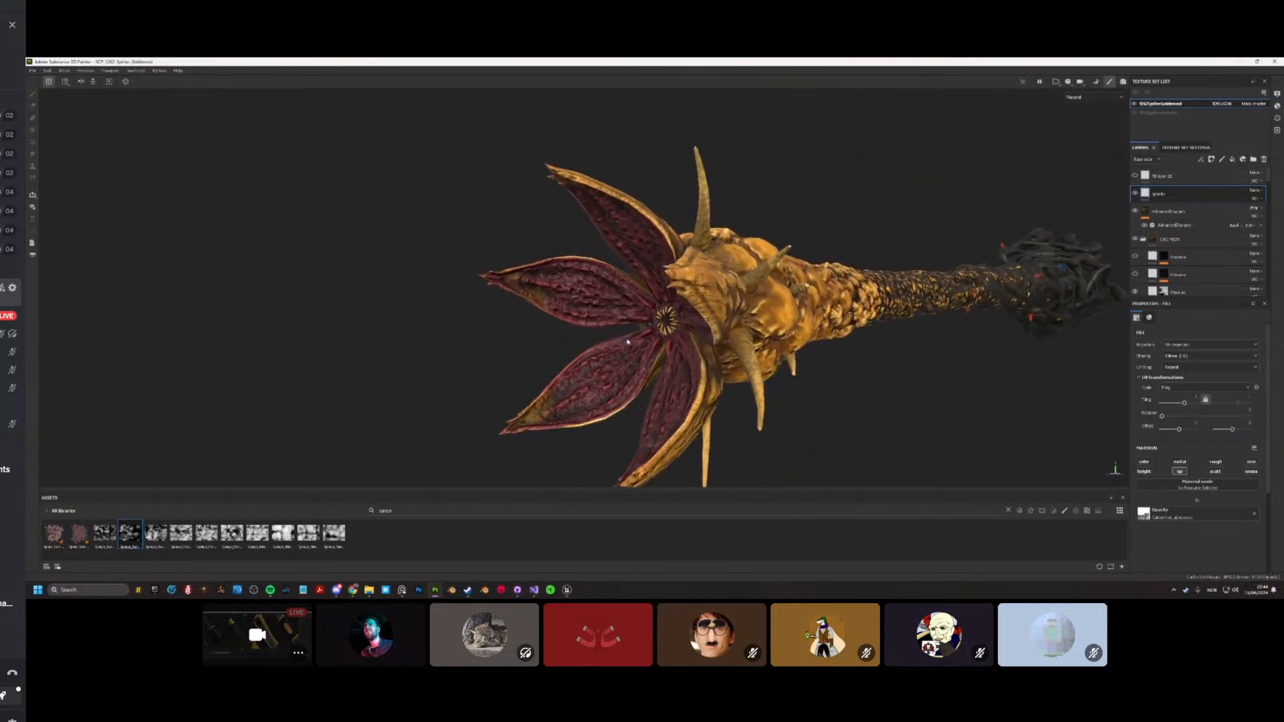
mouse_move(627, 342)
left_mouse_down("alt")
mouse_move(493, 410)
mouse_move(378, 428)
mouse_move(426, 453)
mouse_move(720, 362)
left_mouse_up("alt")
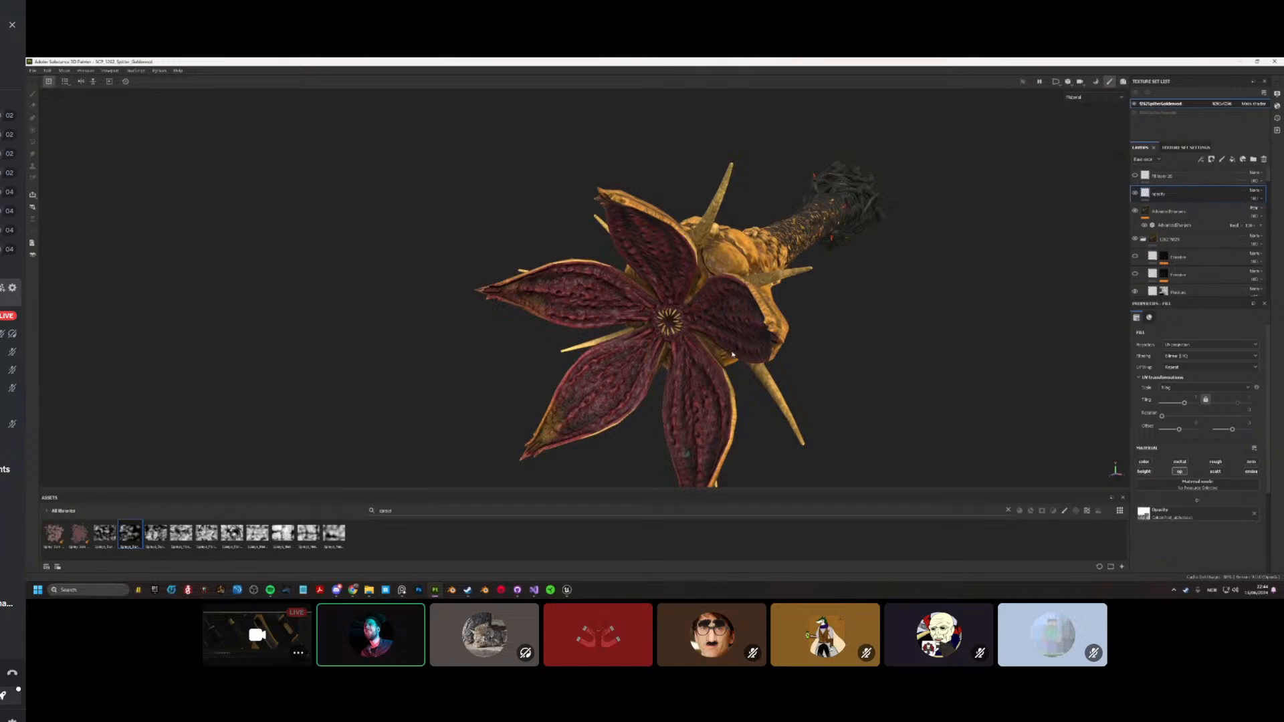
right_click_drag(759, 359, 762, 359, "alt")
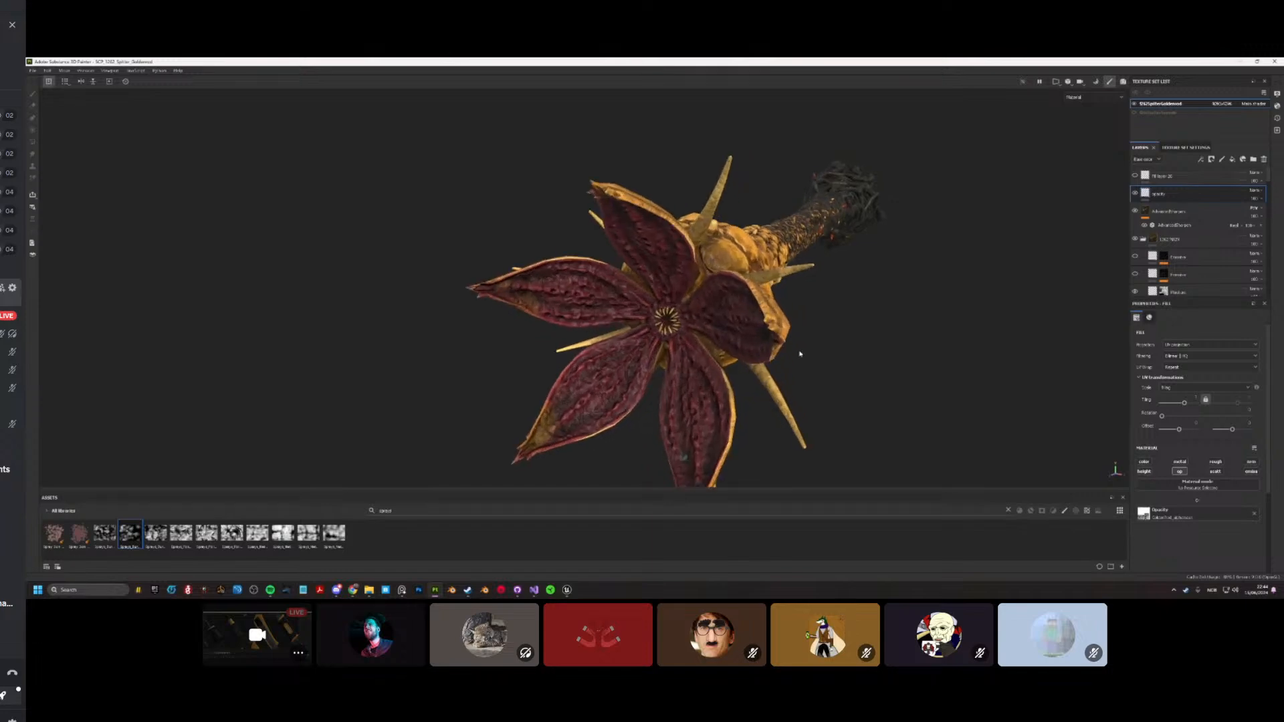
mouse_move(738, 359)
left_mouse_down("alt")
mouse_move(347, 341)
mouse_move(752, 344)
mouse_move(775, 331)
mouse_move(731, 322)
mouse_move(447, 351)
mouse_move(524, 435)
mouse_move(642, 424)
mouse_move(786, 384)
mouse_move(725, 404)
mouse_move(745, 333)
mouse_move(707, 308)
mouse_move(868, 289)
mouse_move(795, 317)
mouse_move(709, 321)
left_mouse_up("alt")
Step: Examine the dark woven roots at the plant's base and the orange nodules along its stem up close
scroll(668, 323, "up", 6)
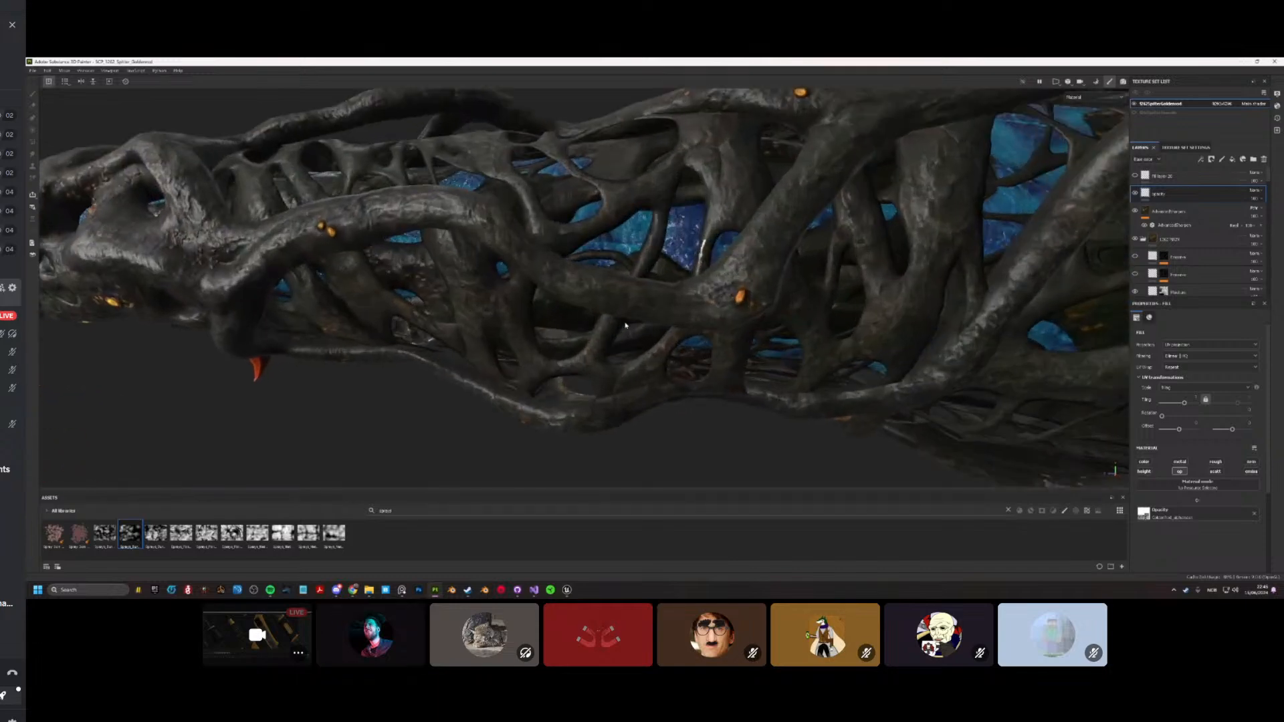
scroll(625, 325, "down", 6)
mouse_move(626, 326)
left_mouse_down("alt")
mouse_move(527, 265)
mouse_move(602, 274)
left_mouse_up("alt")
scroll(602, 274, "up", 6)
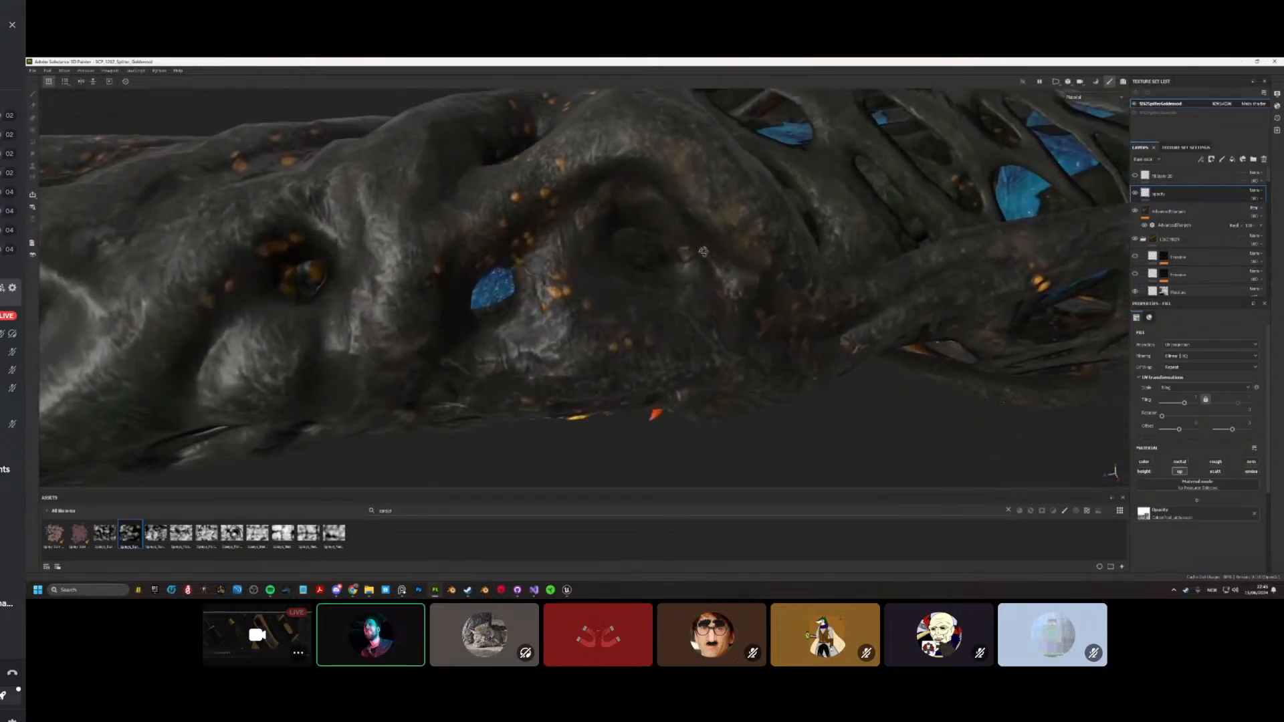
mouse_move(702, 252)
left_mouse_down("alt")
mouse_move(422, 231)
mouse_move(364, 247)
mouse_move(364, 264)
mouse_move(520, 302)
mouse_move(498, 400)
mouse_move(415, 283)
mouse_move(539, 347)
mouse_move(727, 274)
mouse_move(756, 315)
mouse_move(845, 358)
mouse_move(598, 298)
mouse_move(612, 267)
mouse_move(619, 341)
mouse_move(629, 320)
left_mouse_up("alt")
scroll(616, 295, "down", 5)
middle_click_drag(629, 320, 963, 275, "alt")
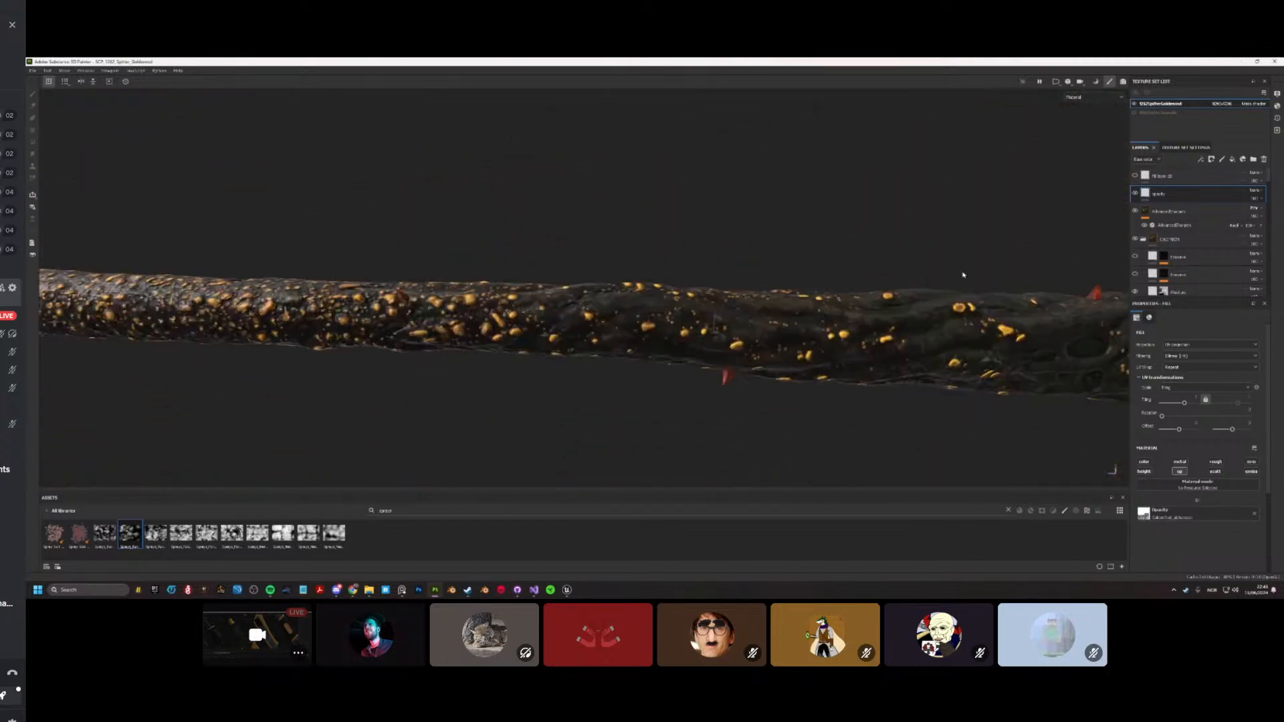
Step: Cycle through the single-channel views on the red inner petals, including the normal map, and stop at base color
scroll(963, 275, "down", 8)
left_click_drag(432, 341, 470, 329, "alt")
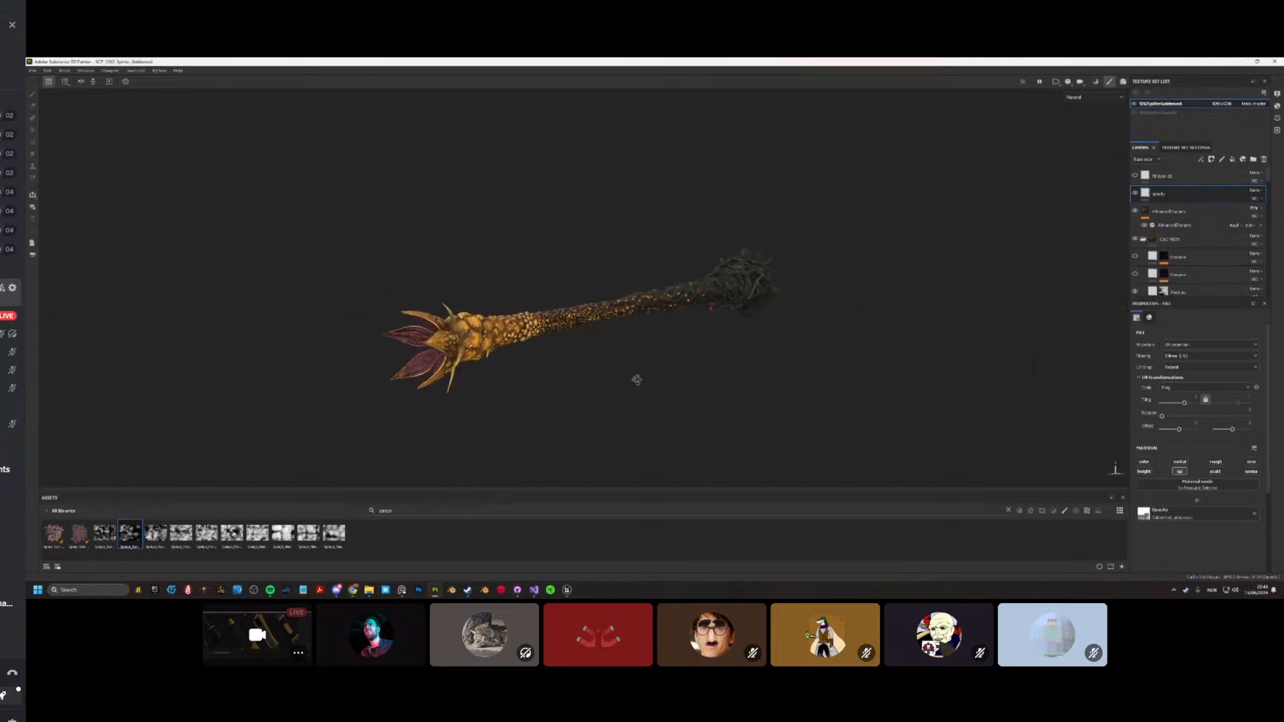
scroll(659, 374, "up", 4)
mouse_move(637, 379)
left_mouse_down("alt")
mouse_move(712, 368)
mouse_move(777, 320)
mouse_move(749, 288)
mouse_move(696, 315)
left_mouse_up("alt")
key("c")
key("c")
key("c")
key("c")
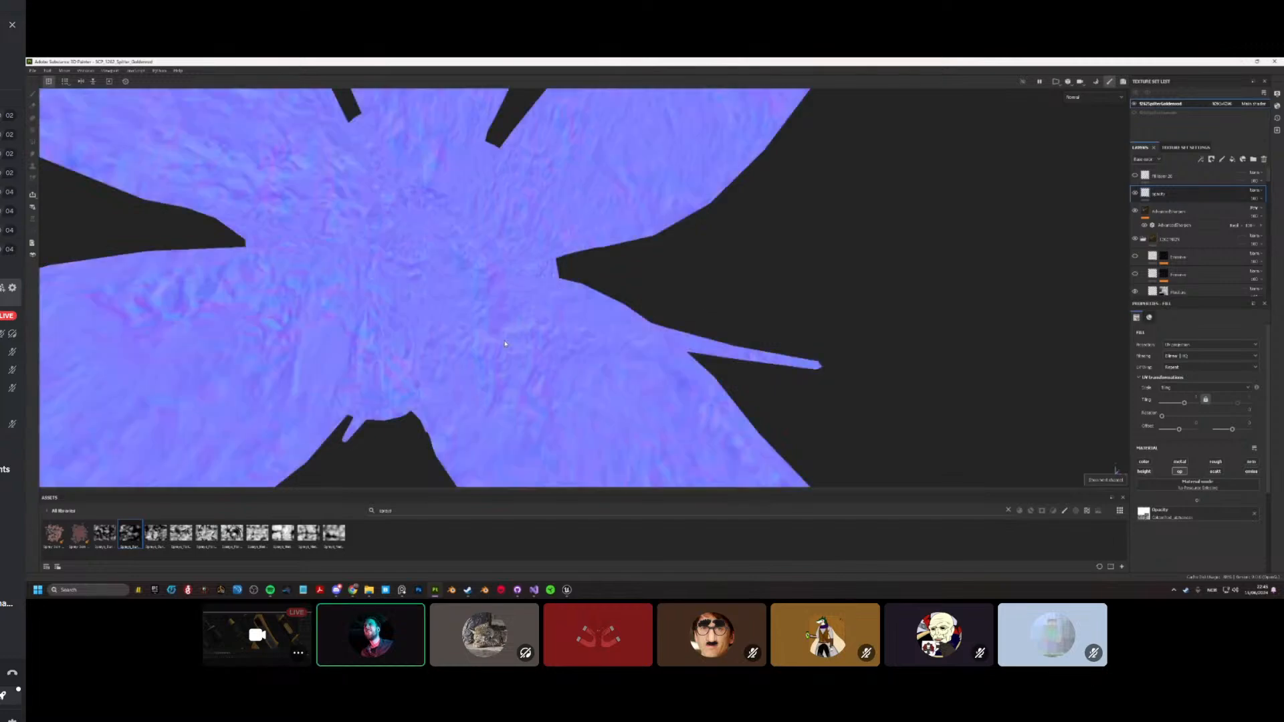
key("c")
key("c")
key("c")
key("c")
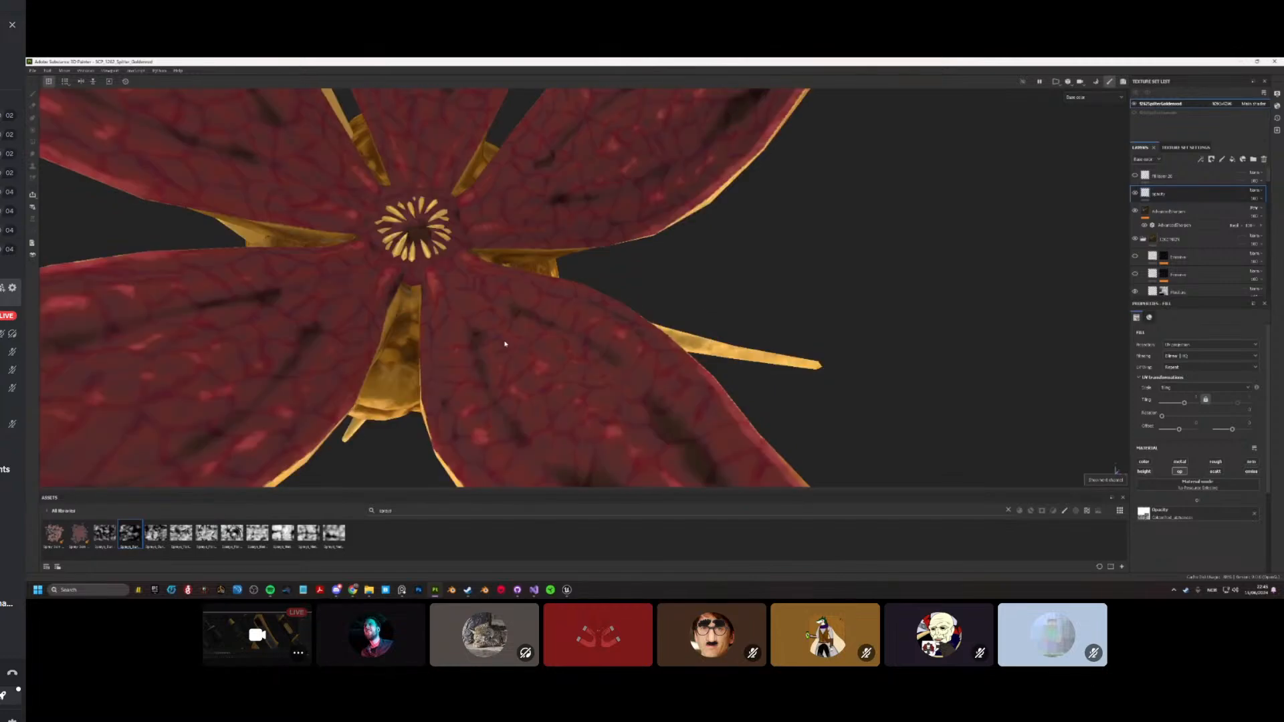
Step: Examine the unlit base color across the red petals, golden outer head, clustered bulbs and orange-speckled dark stem
left_click_drag(480, 341, 393, 348, "alt")
scroll(456, 335, "down", 4)
scroll(393, 349, "up", 4)
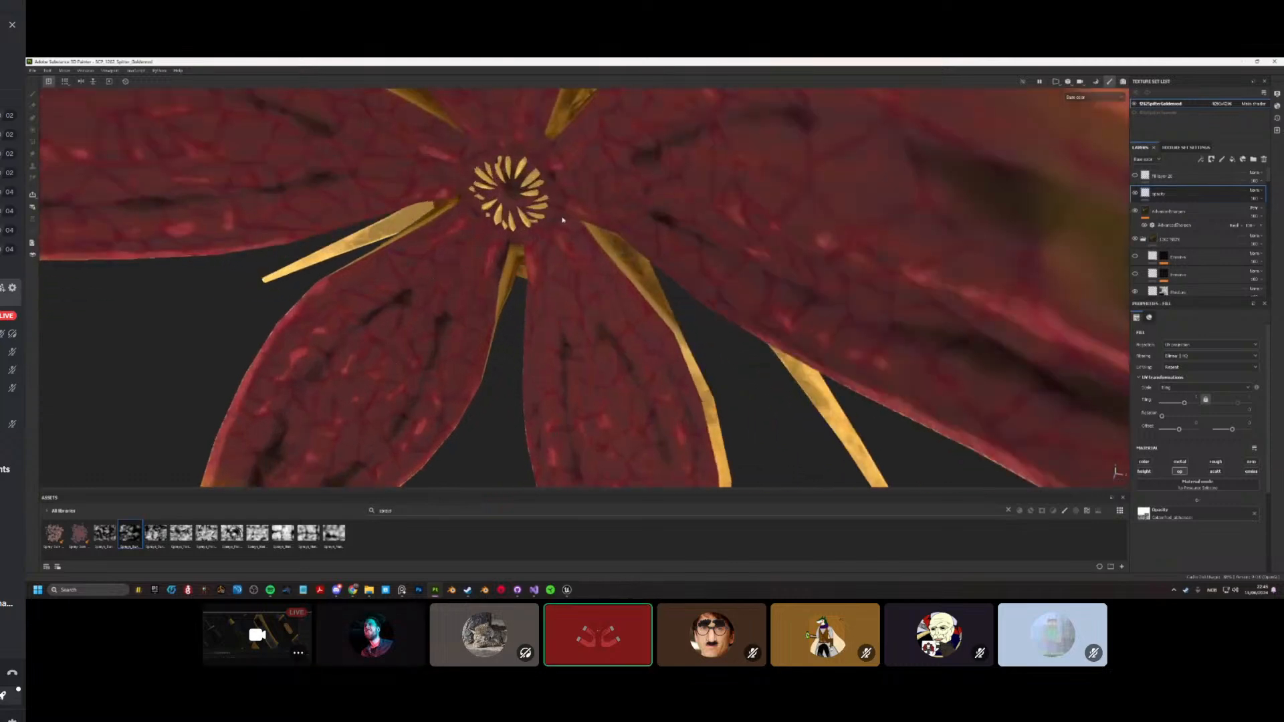
scroll(463, 268, "down", 5)
left_click_drag(472, 293, 238, 316, "alt")
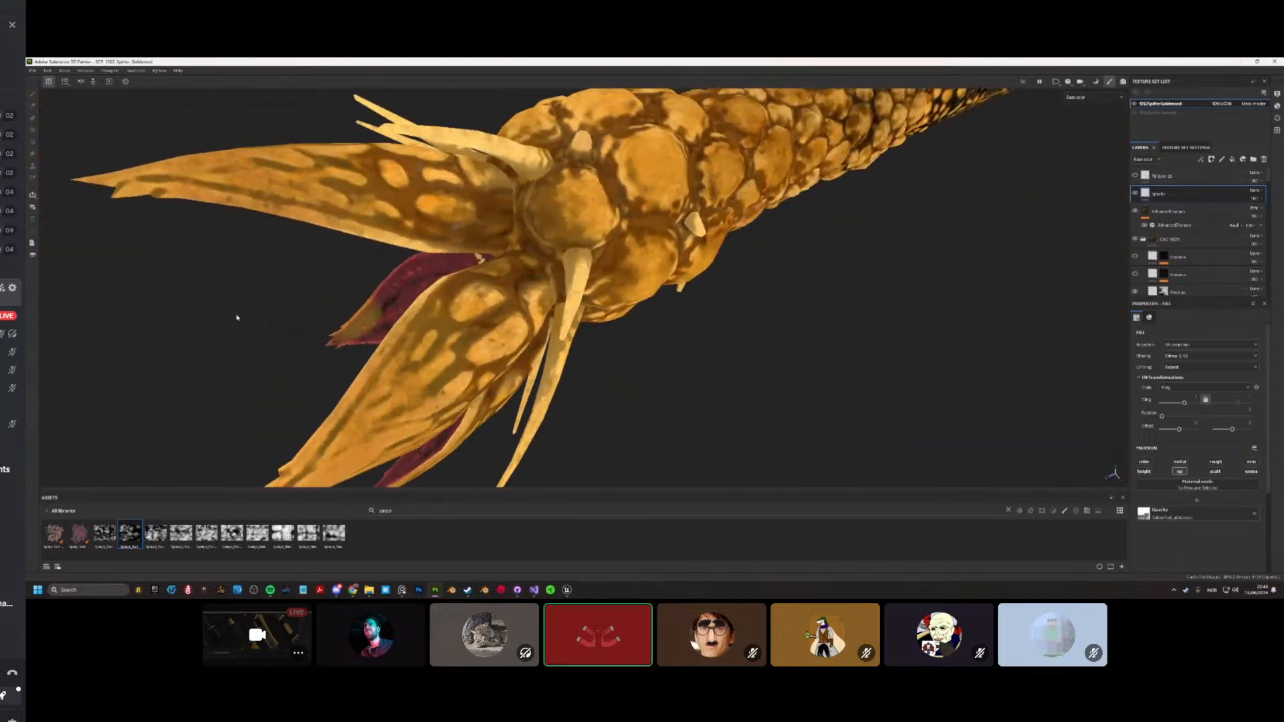
scroll(238, 317, "down", 4)
left_click_drag(500, 286, 468, 284, "alt")
scroll(450, 283, "up", 4)
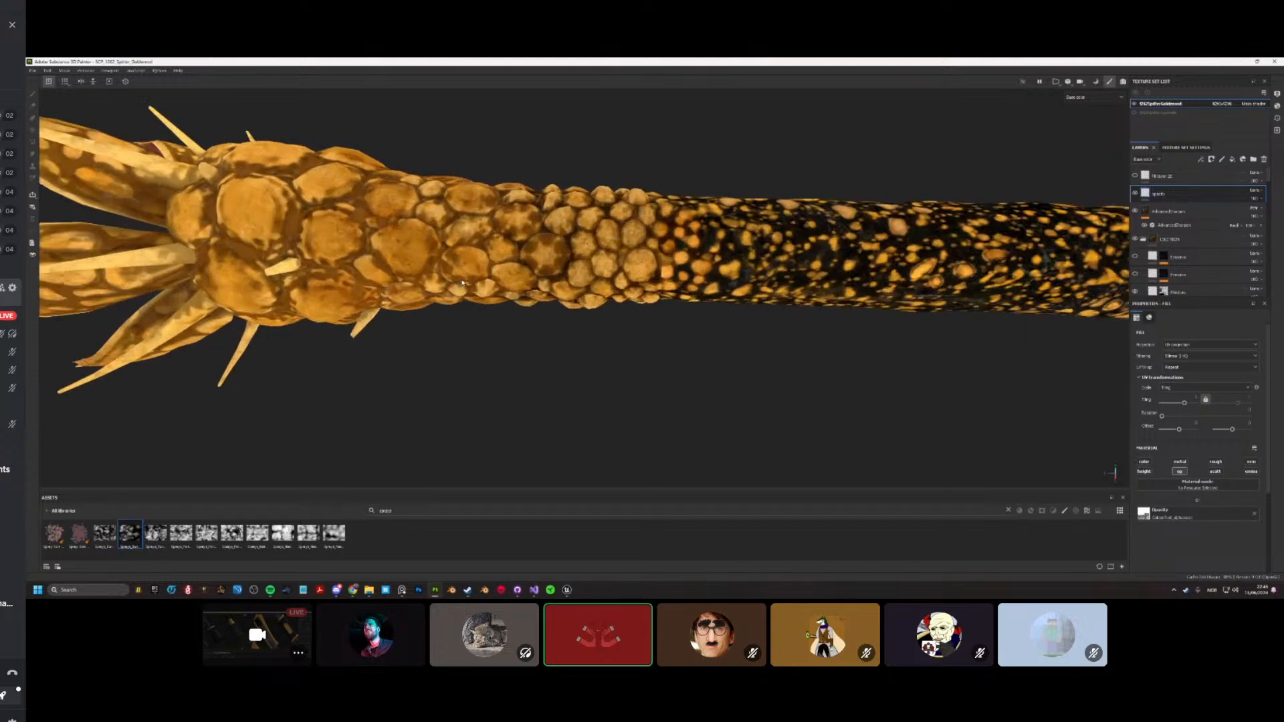
scroll(462, 283, "down", 2)
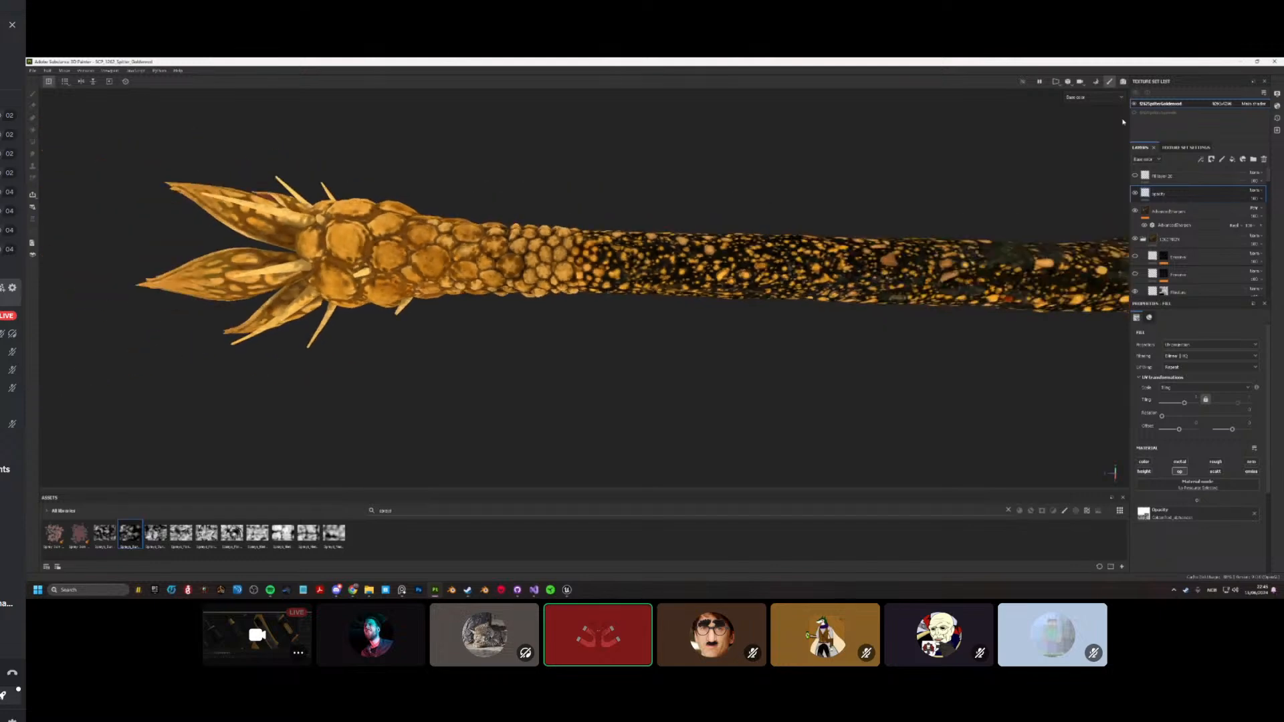
Step: Close the plant's texturing project and switch to the Pandemic project in Unreal Editor
left_click(1276, 61)
left_click(623, 334)
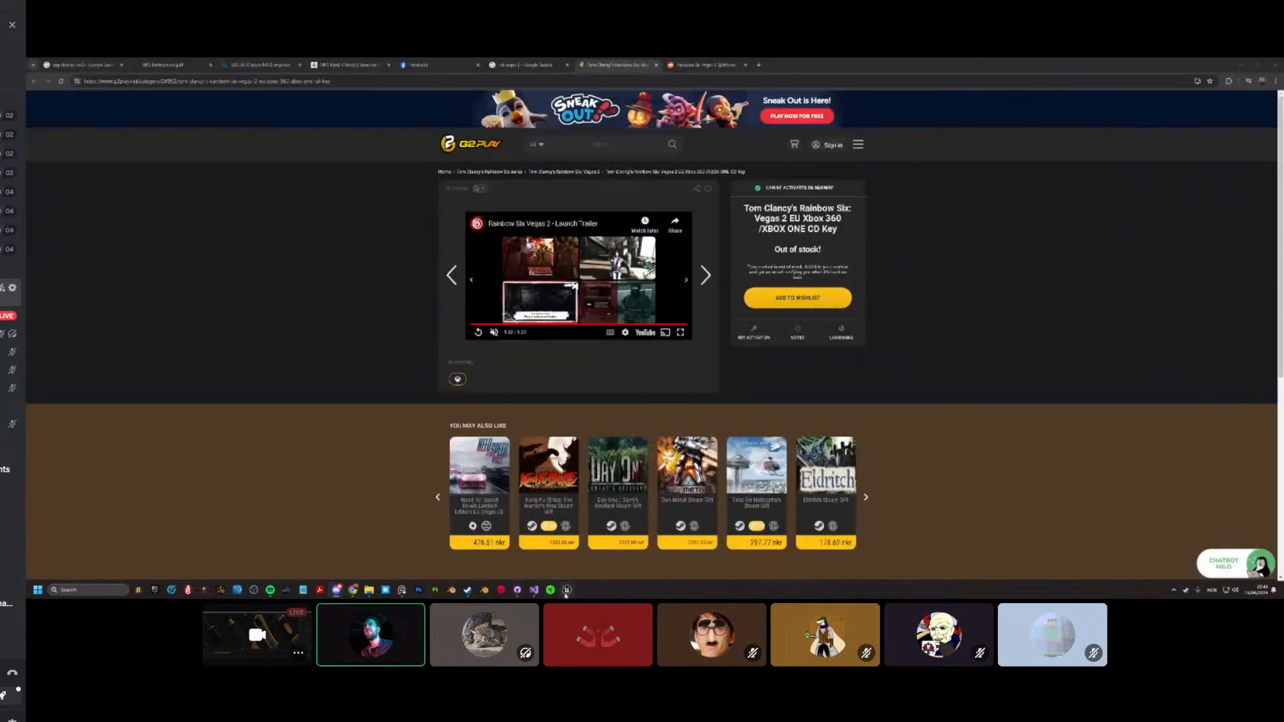
left_click(567, 591)
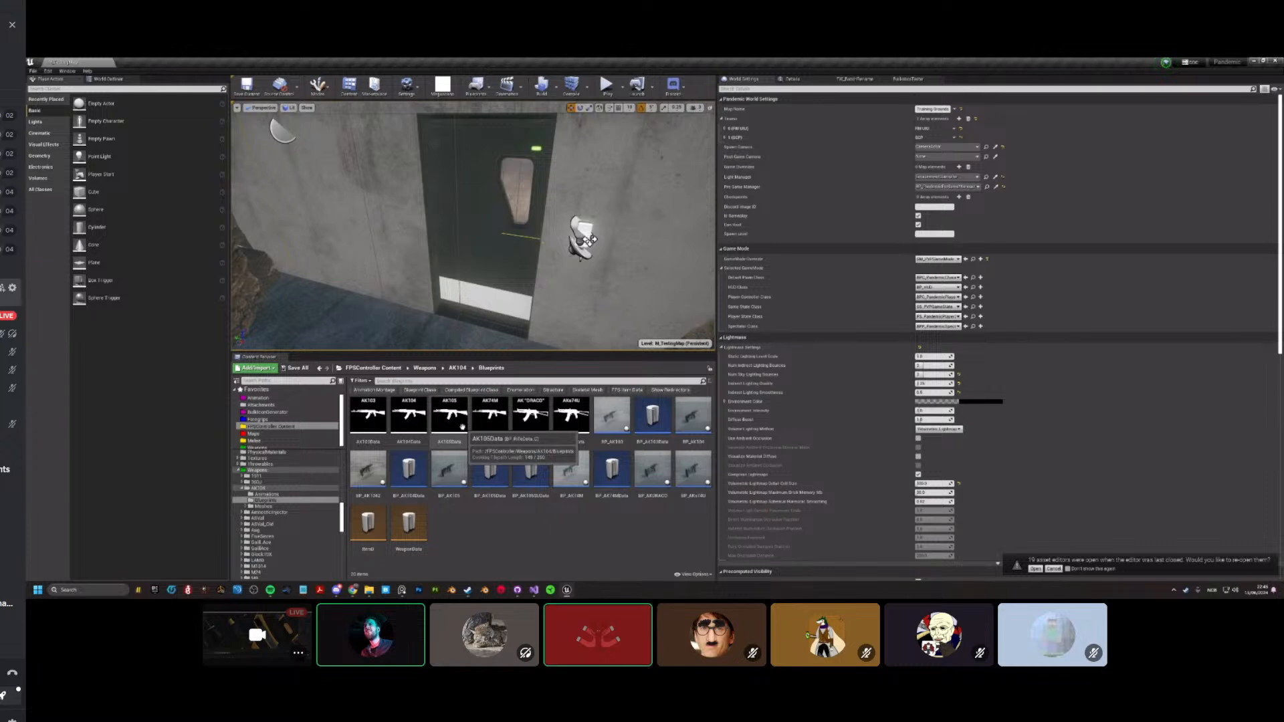
Step: Browse to the AK104 weapon's Meshes folder and open one of its skeletal meshes
left_click(454, 369)
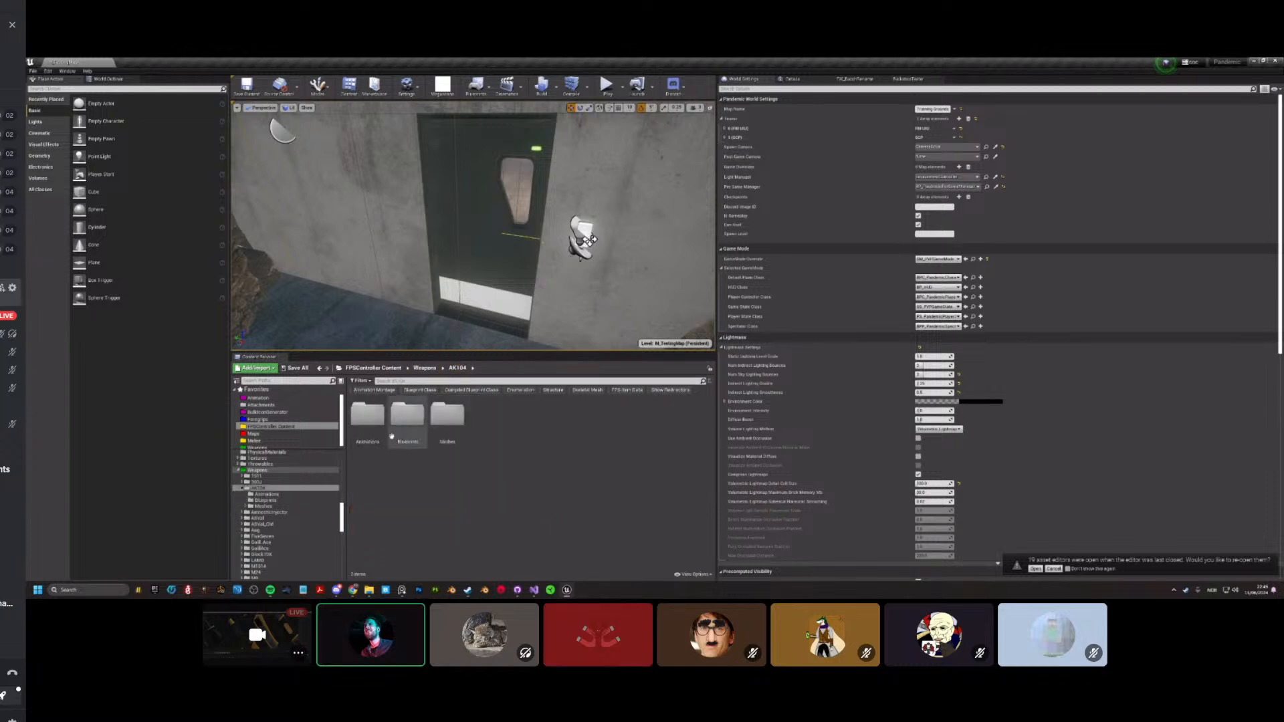
double_click(447, 416)
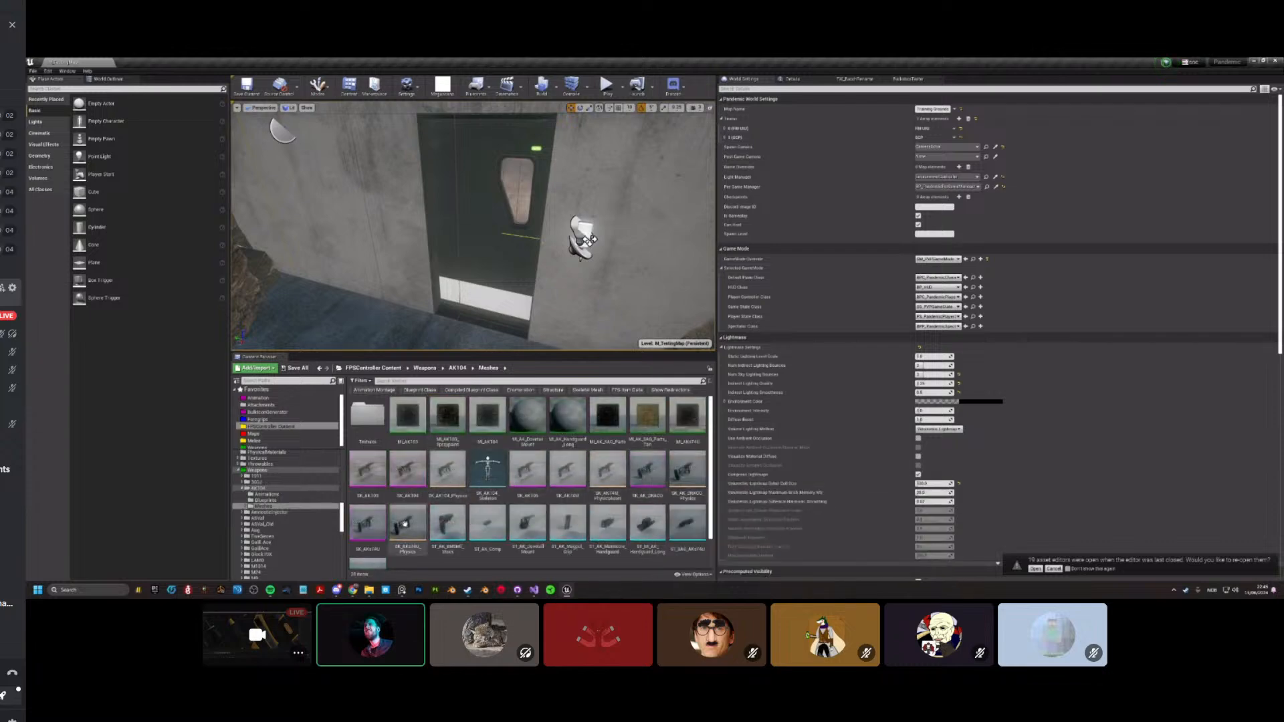
double_click(367, 525)
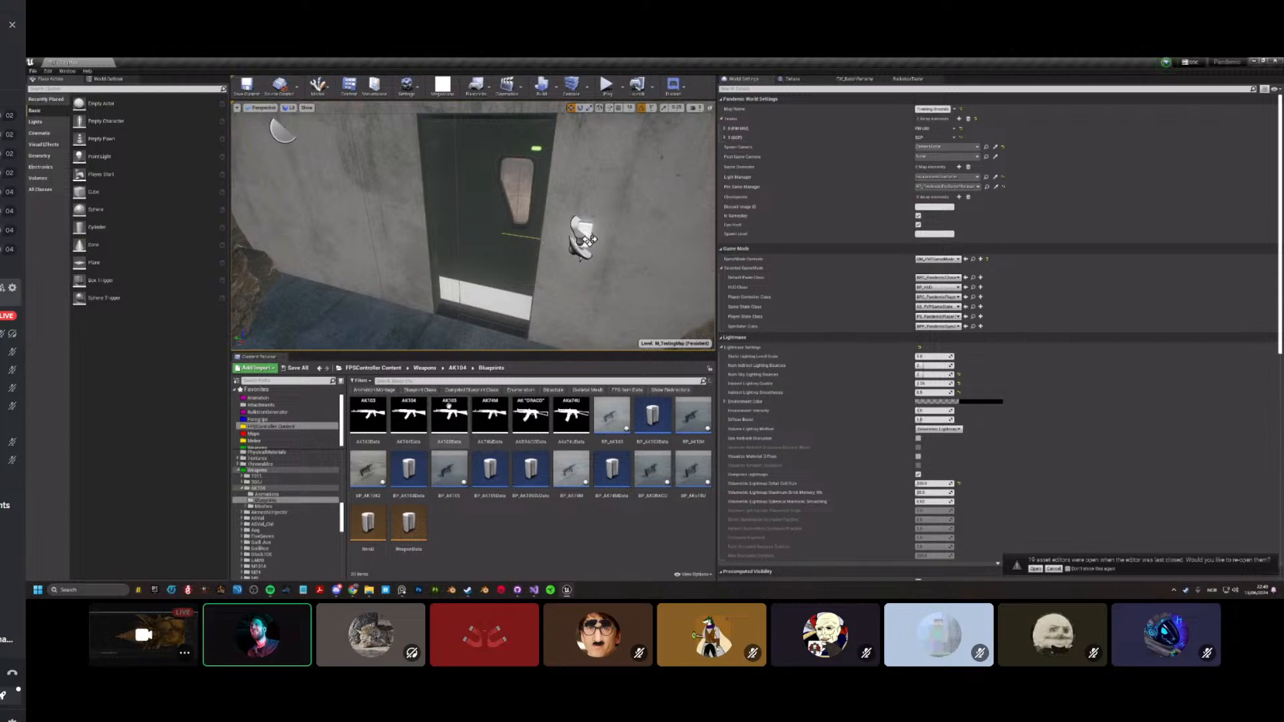
Step: Return from the AK104 Blueprints folder to its Meshes folder and open another weapon mesh
left_click(462, 368)
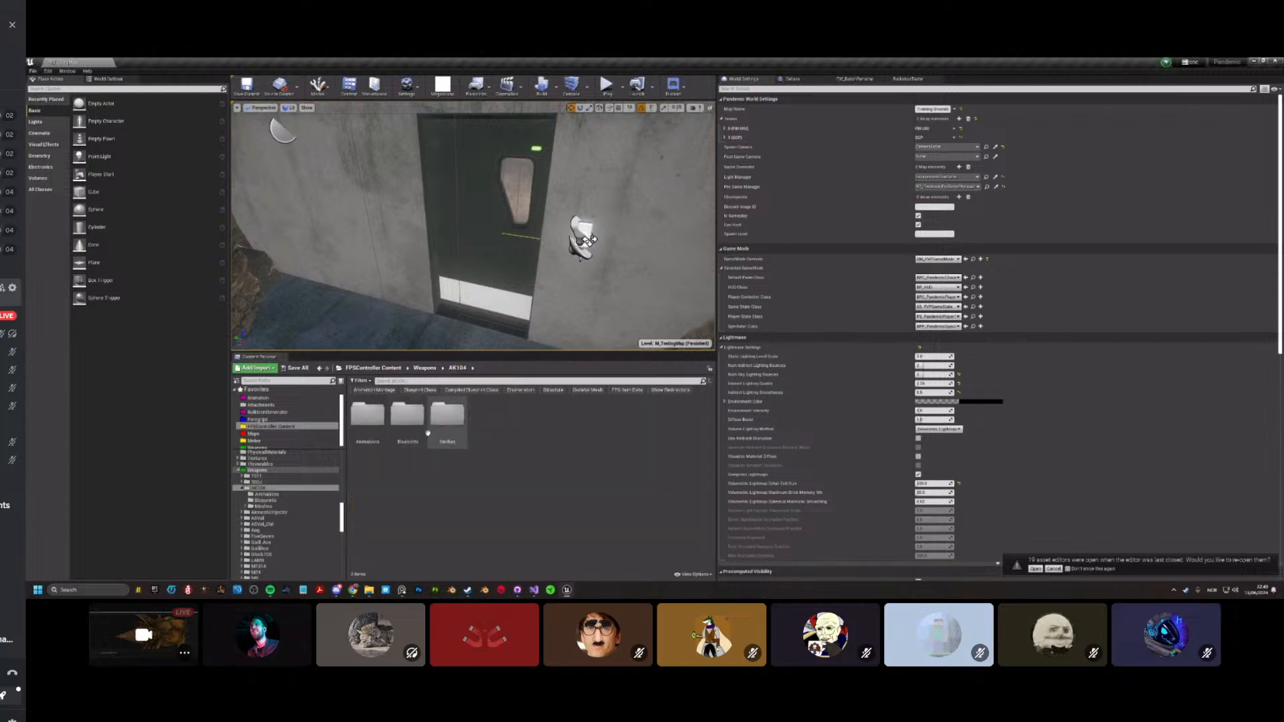
double_click(449, 418)
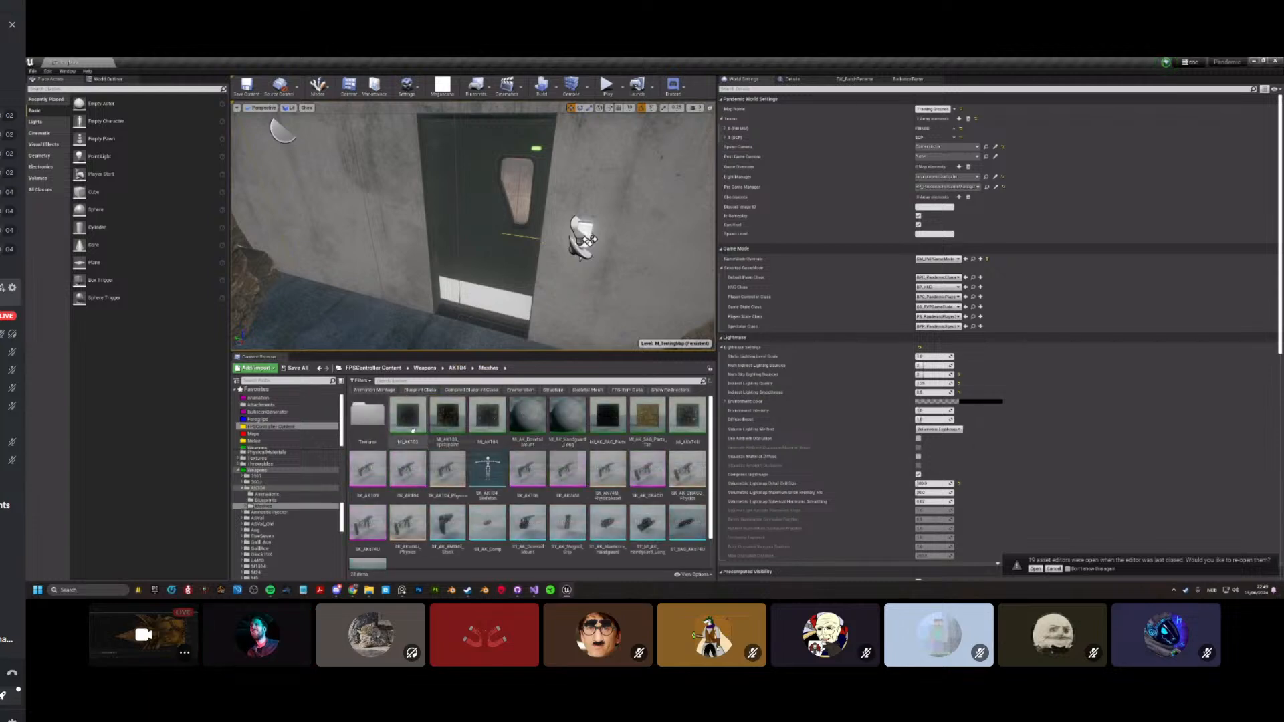
double_click(651, 483)
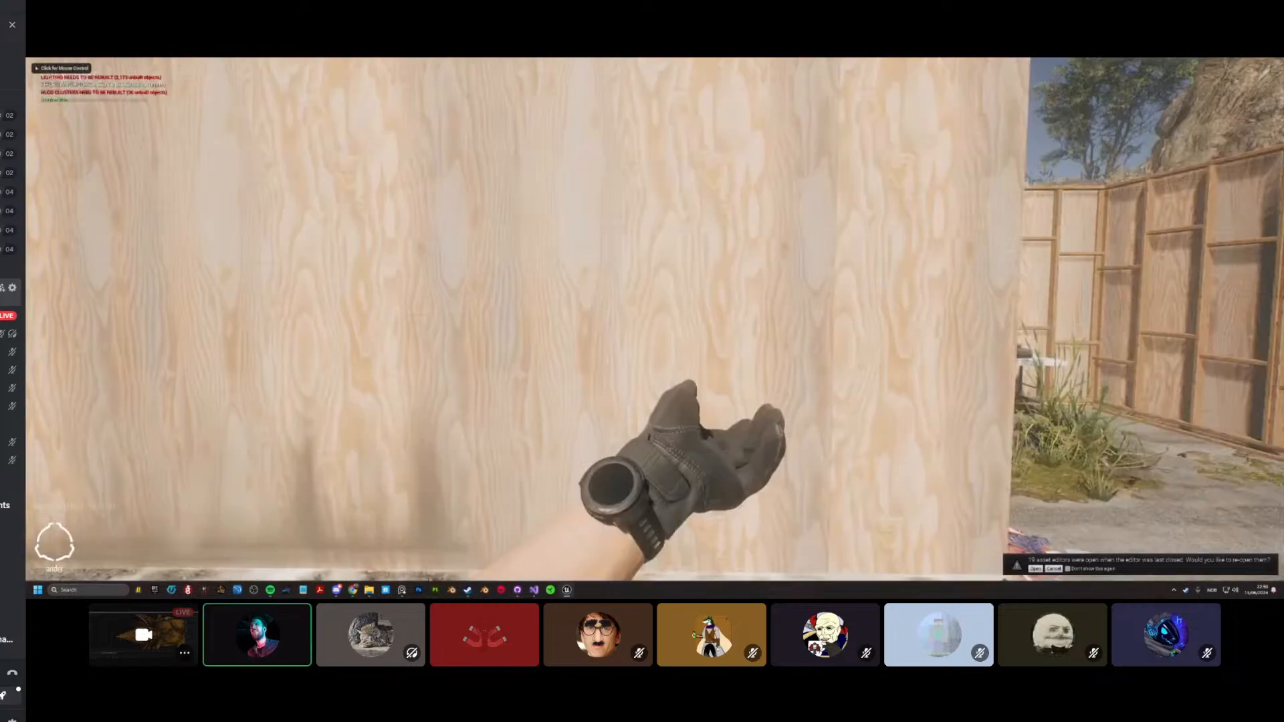
Step: Take control of the running game in full screen and equip the primary weapon
key("F11")
left_click(642, 319)
key("1")
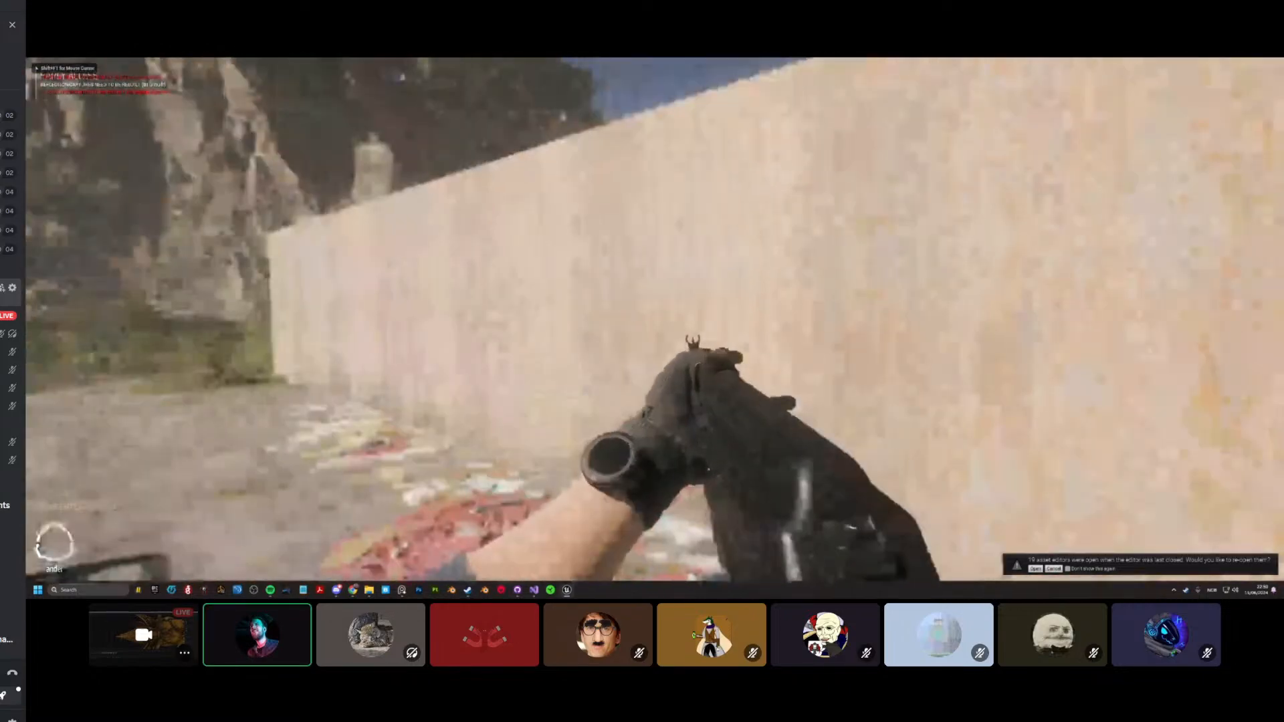
Step: Leave full-screen play and narrow the game viewport in favour of the World Settings
key("F11")
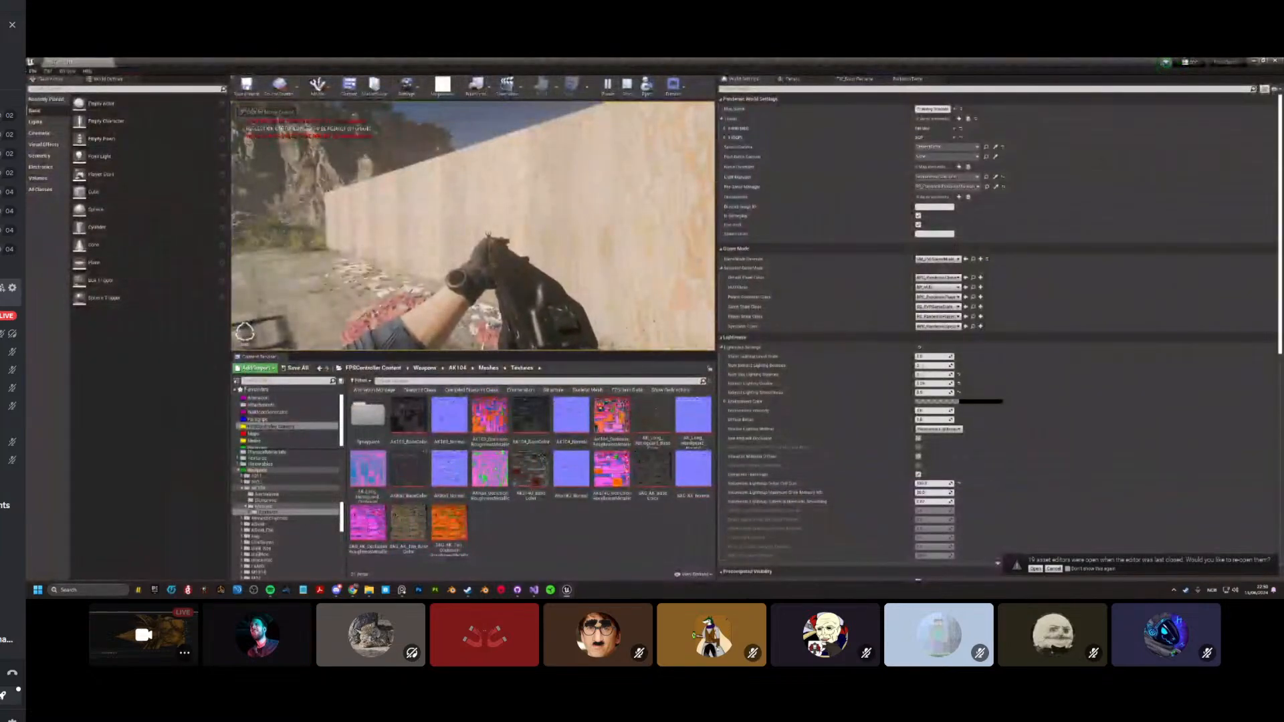
left_click_drag(717, 335, 673, 334)
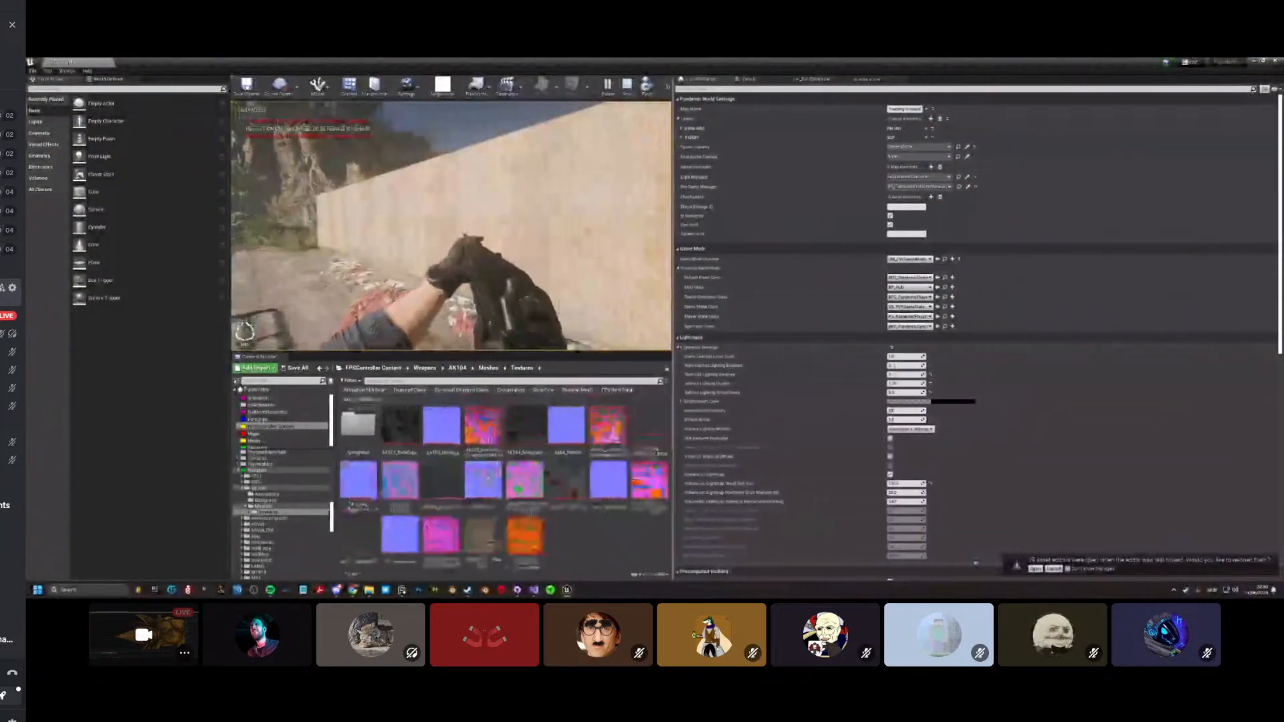
left_click_drag(674, 196, 621, 195)
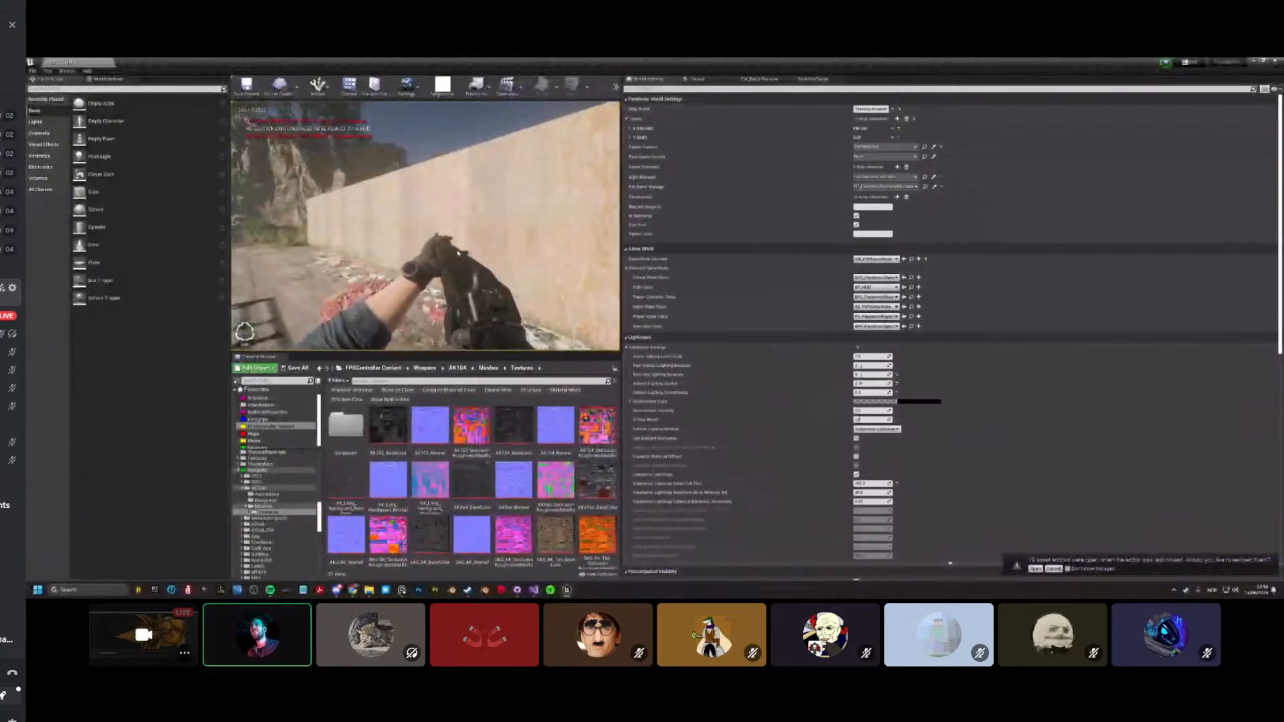
Step: Toggle the running game between the editor viewport and full screen, finishing in full screen
key("F11")
key("F11")
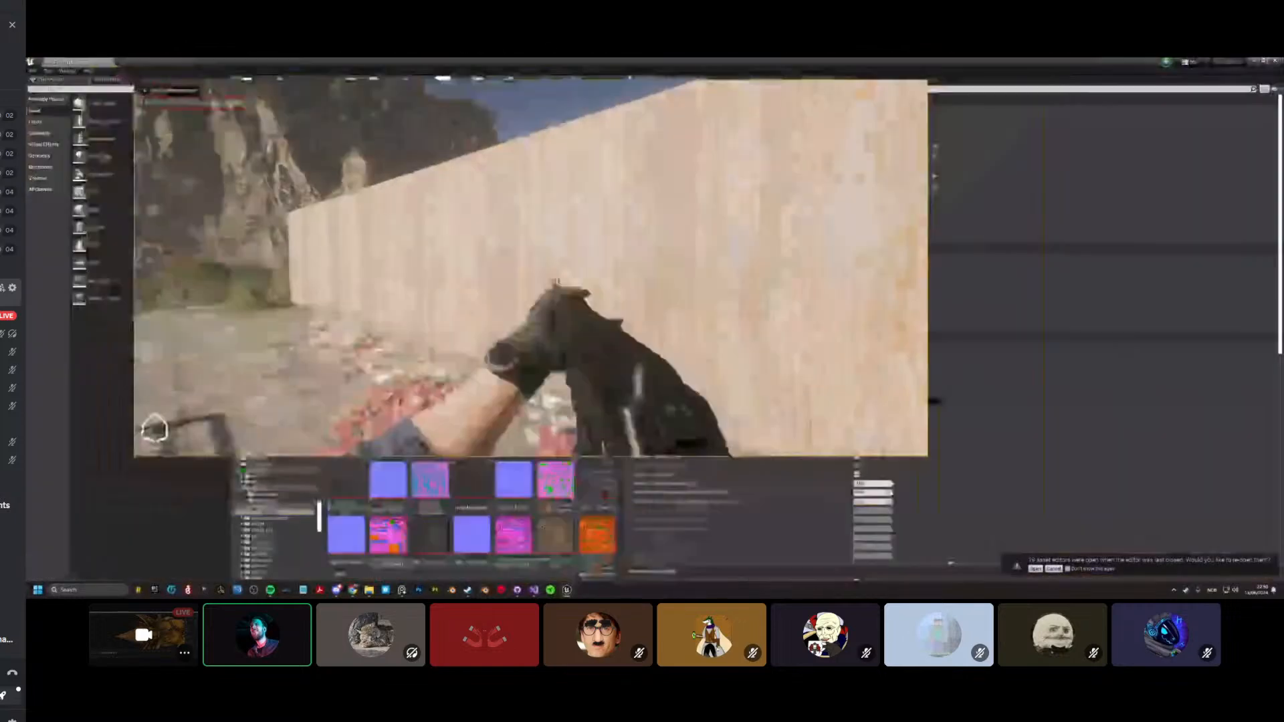
key("F11")
key("F11")
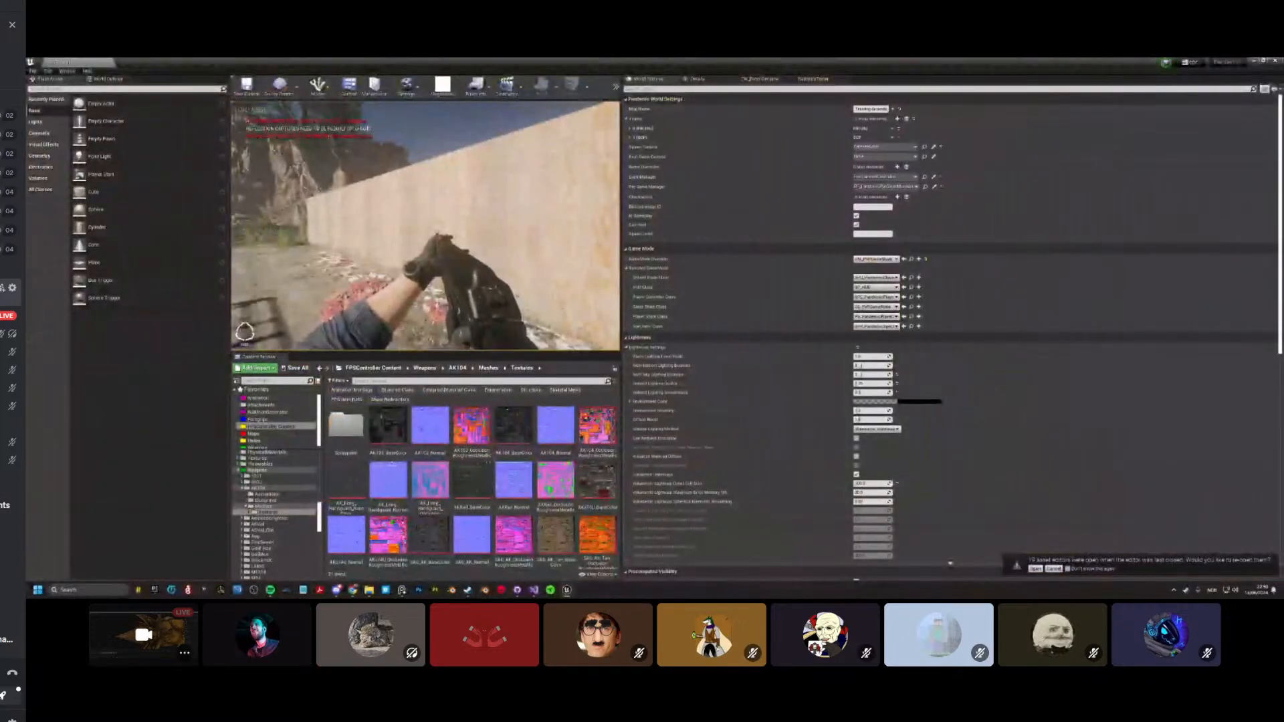
key("F11")
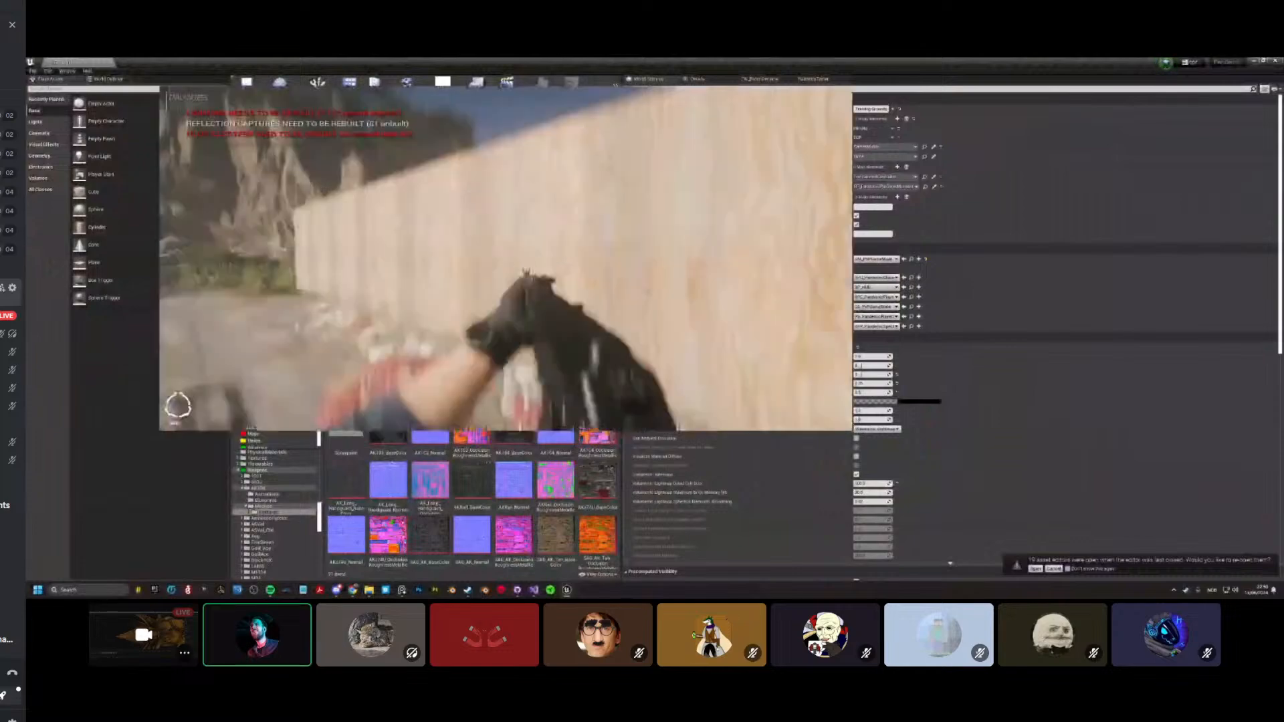
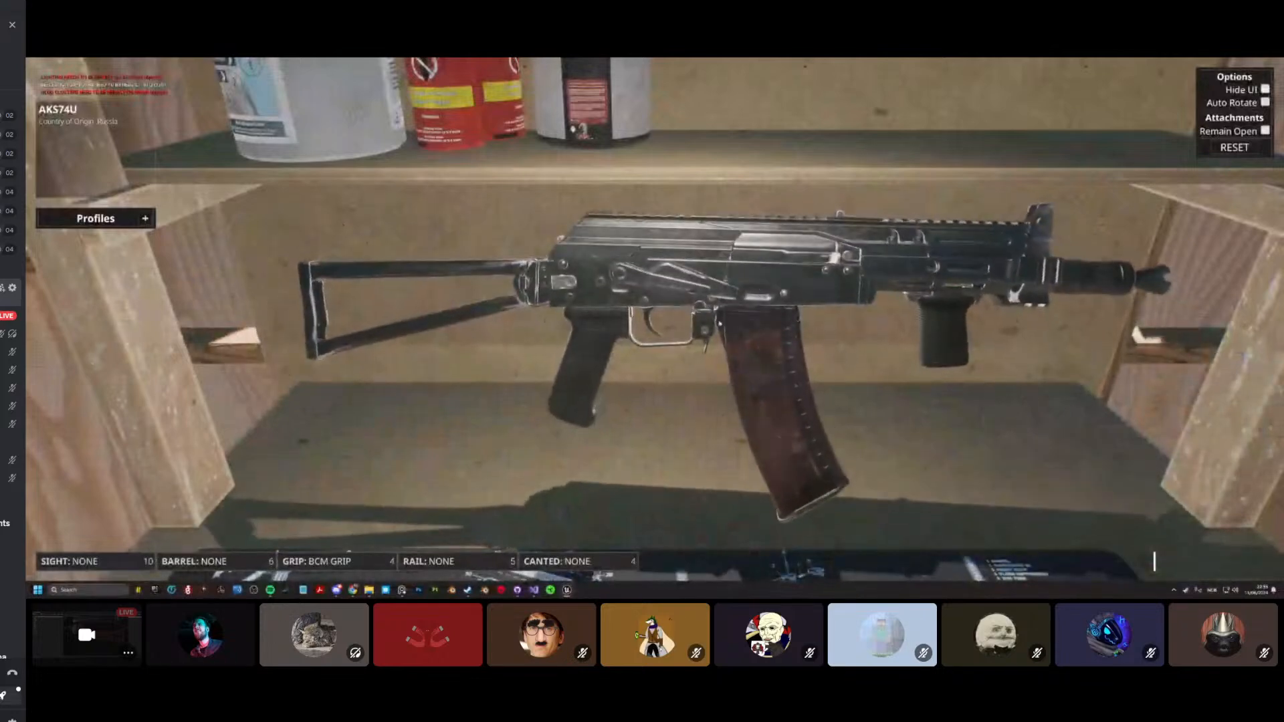
Step: Try the M4-72 compensator and Wolfman suppressor on the AKS74U's barrel and fit the Wolverine PBS1 suppressor
left_click(206, 562)
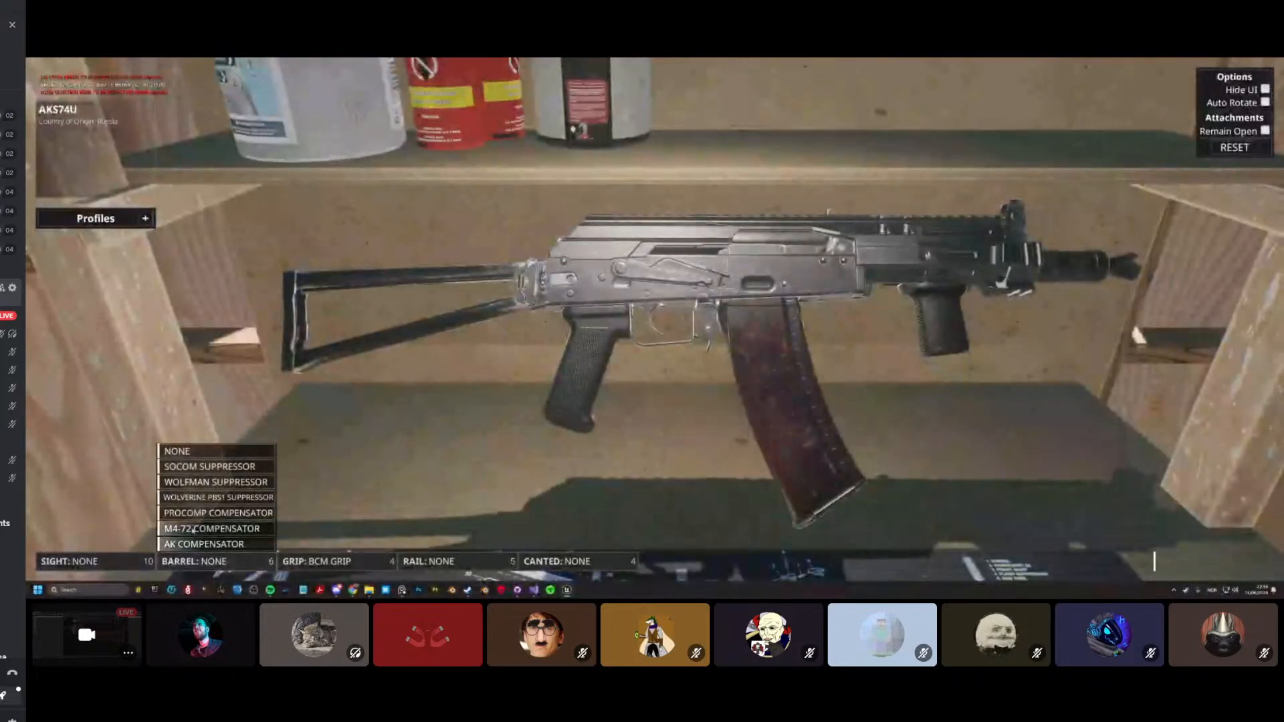
left_click(194, 544)
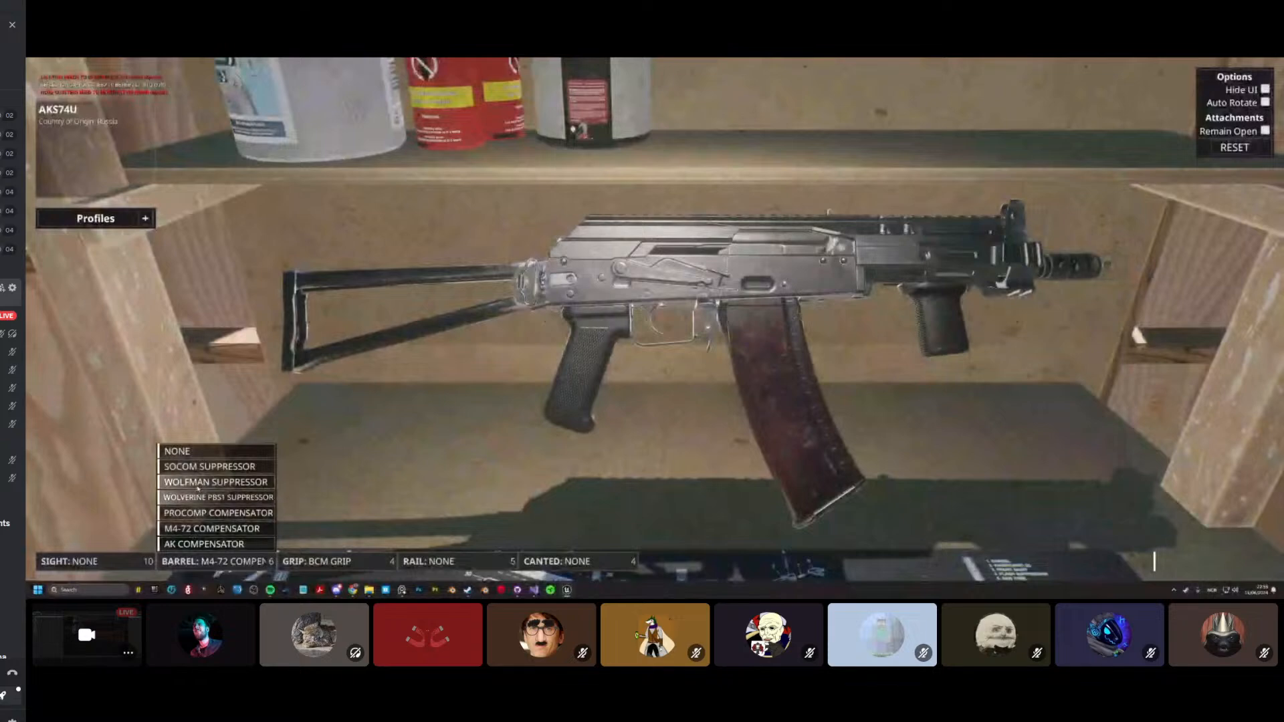
left_click(215, 482)
left_click(206, 561)
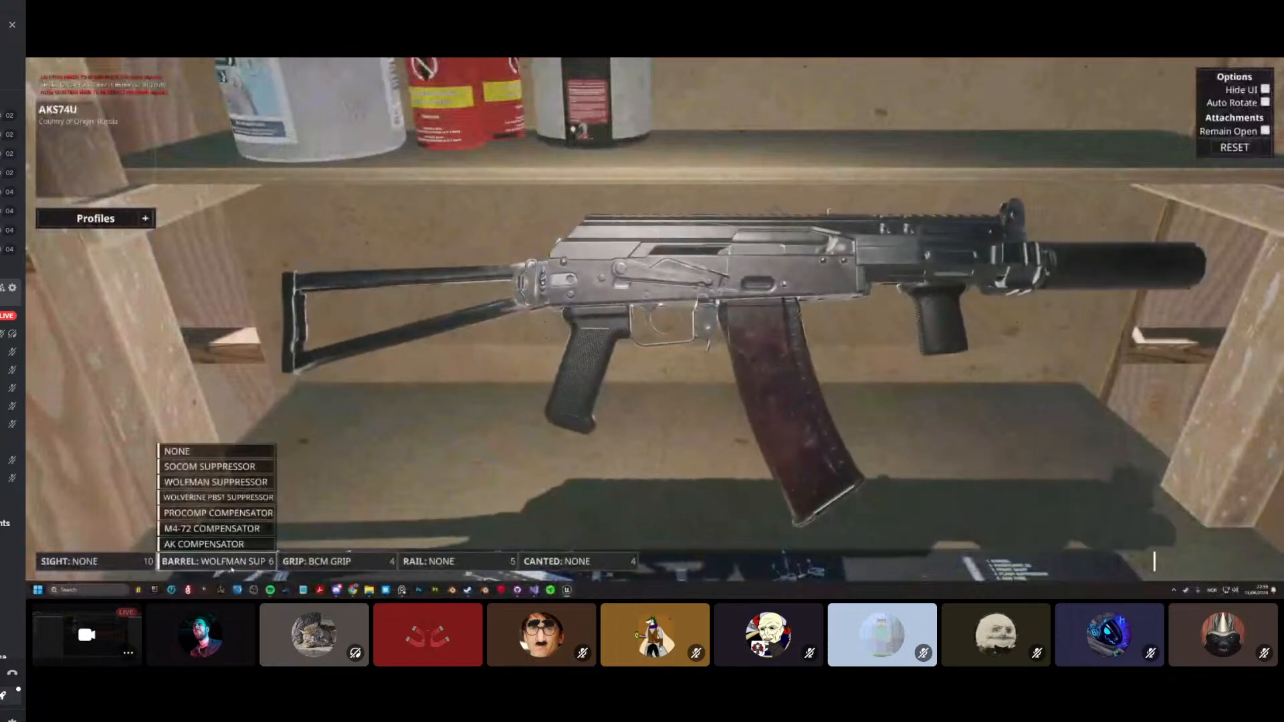
left_click(201, 498)
Step: Mount an ACOG sight and an RMR (LOW) canted sight on the AKS74U
left_click(69, 561)
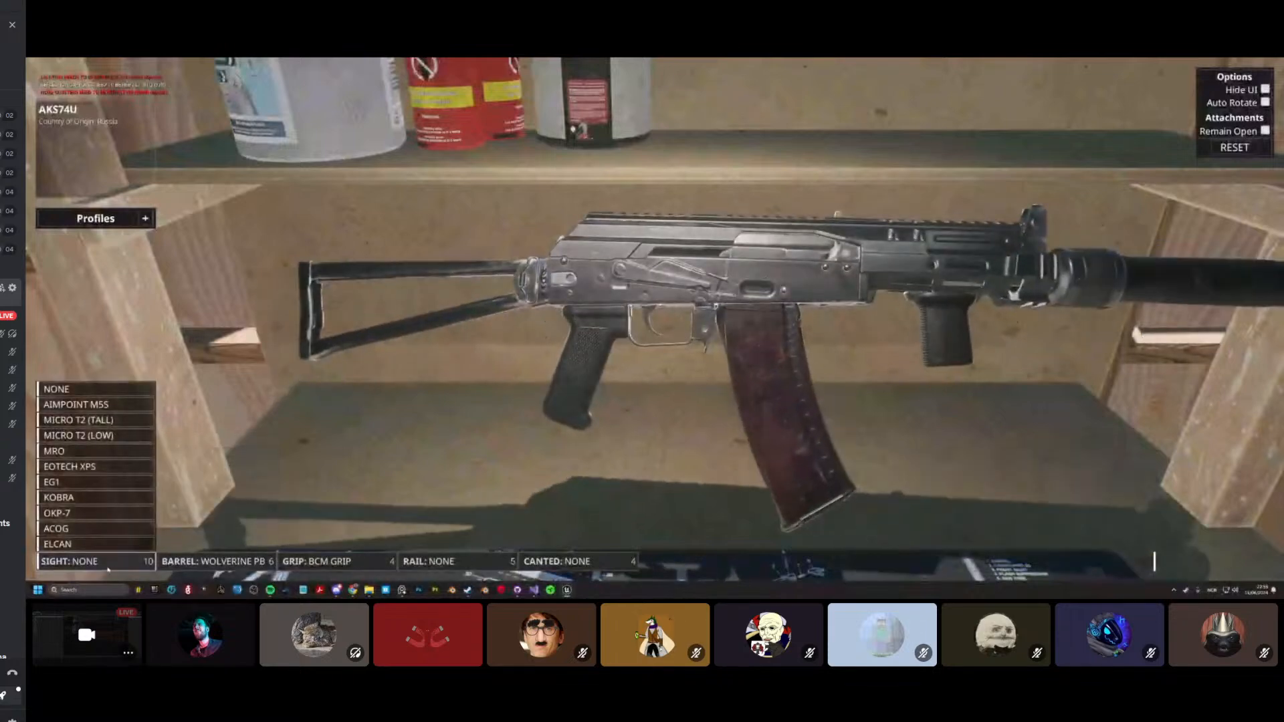
left_click(60, 529)
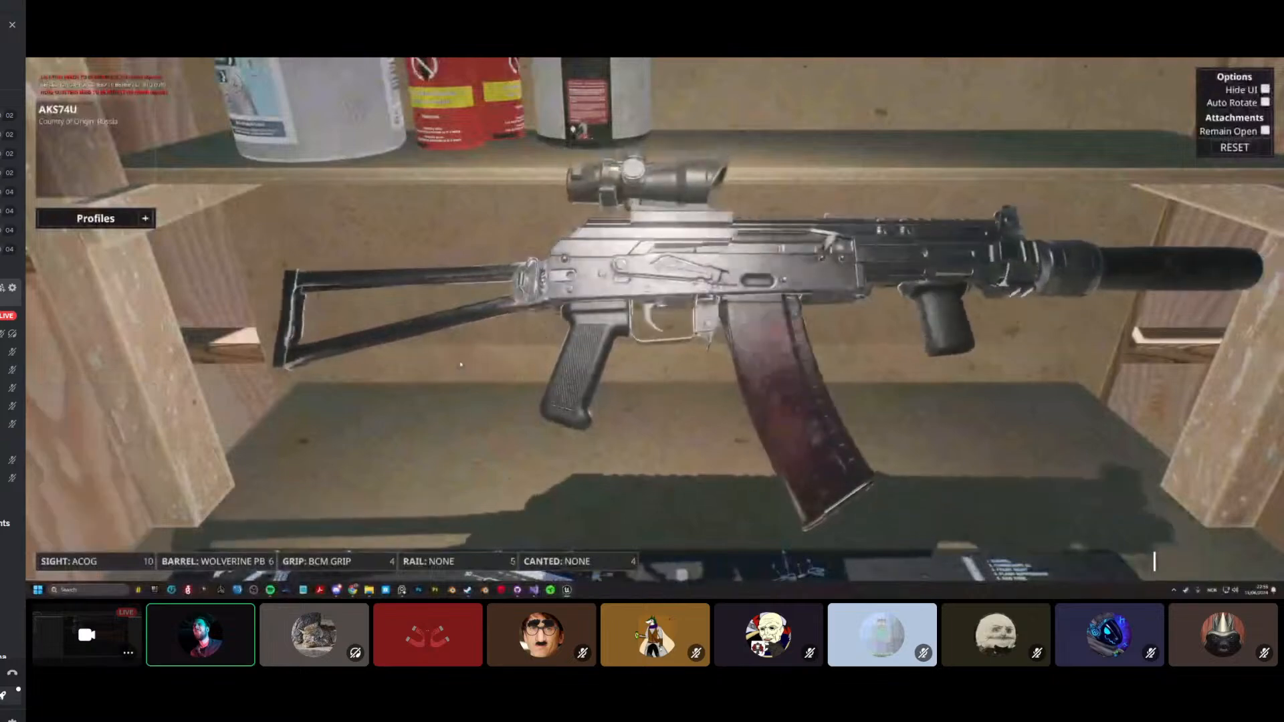
left_click(555, 561)
left_click(552, 497)
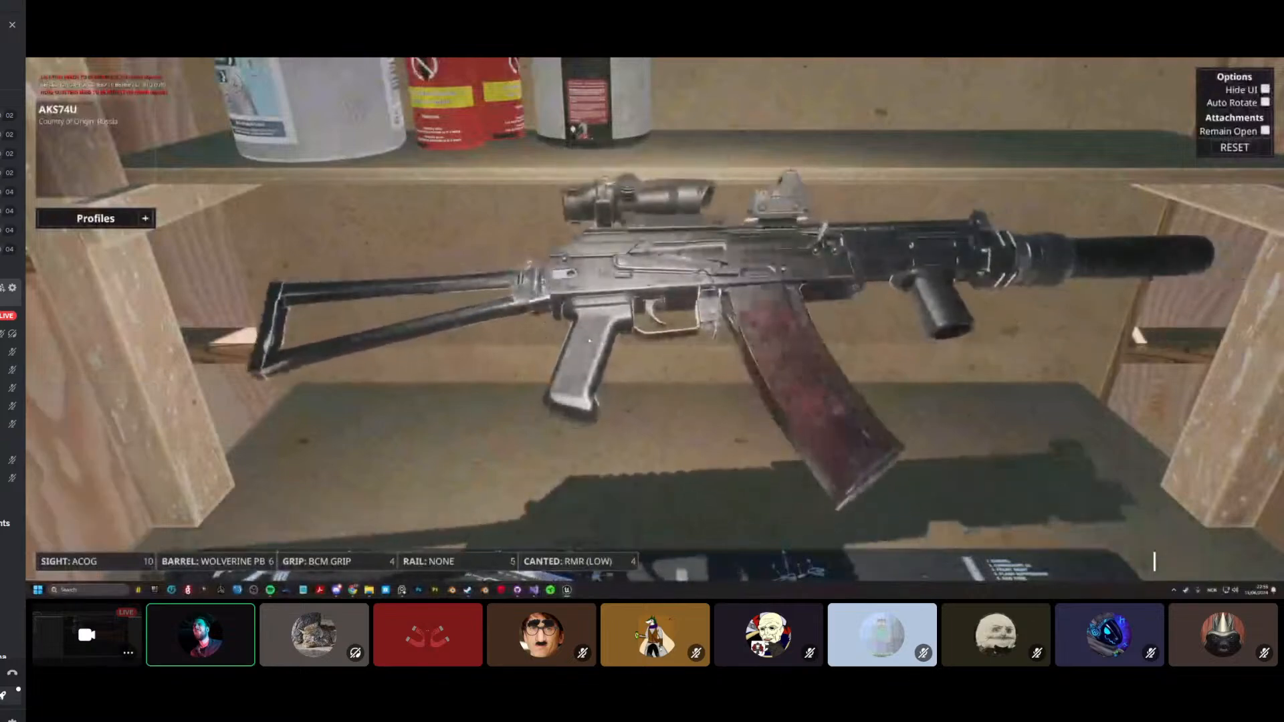
Step: Fit the PEQ15 (IR LASER) to the AKS74U's rail and exit the weapon customization view
left_click(435, 561)
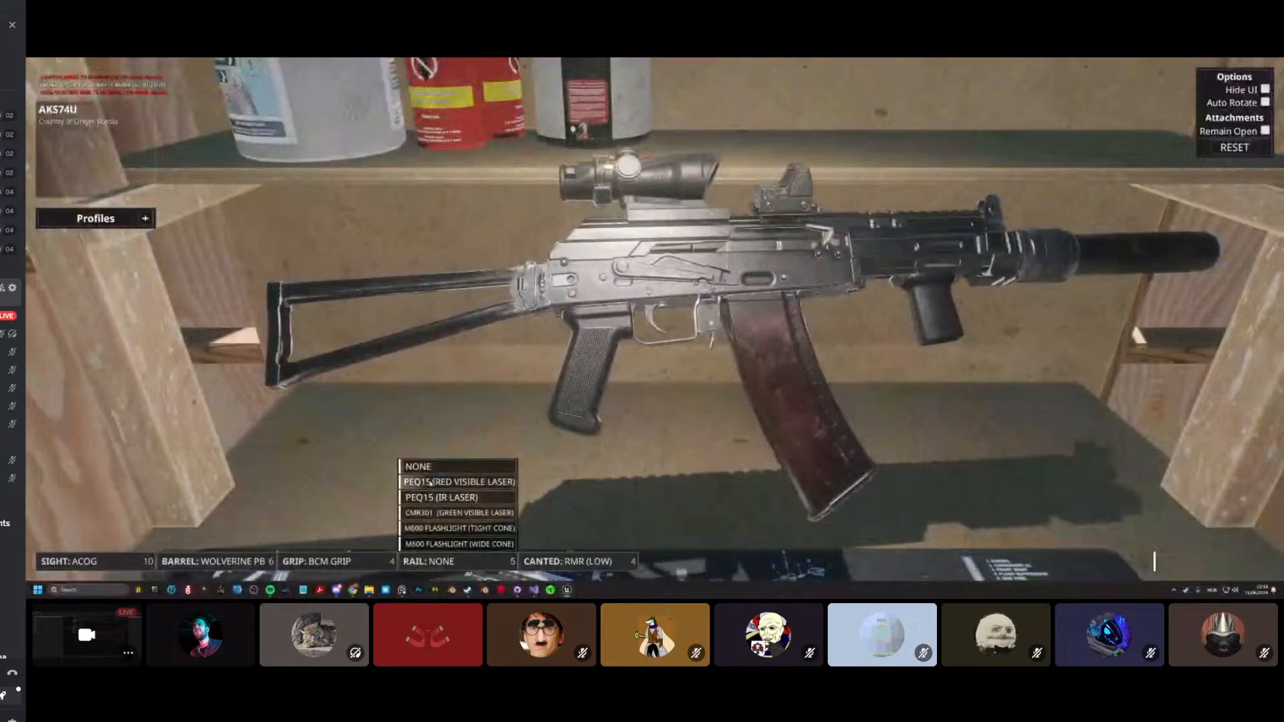
left_click(441, 498)
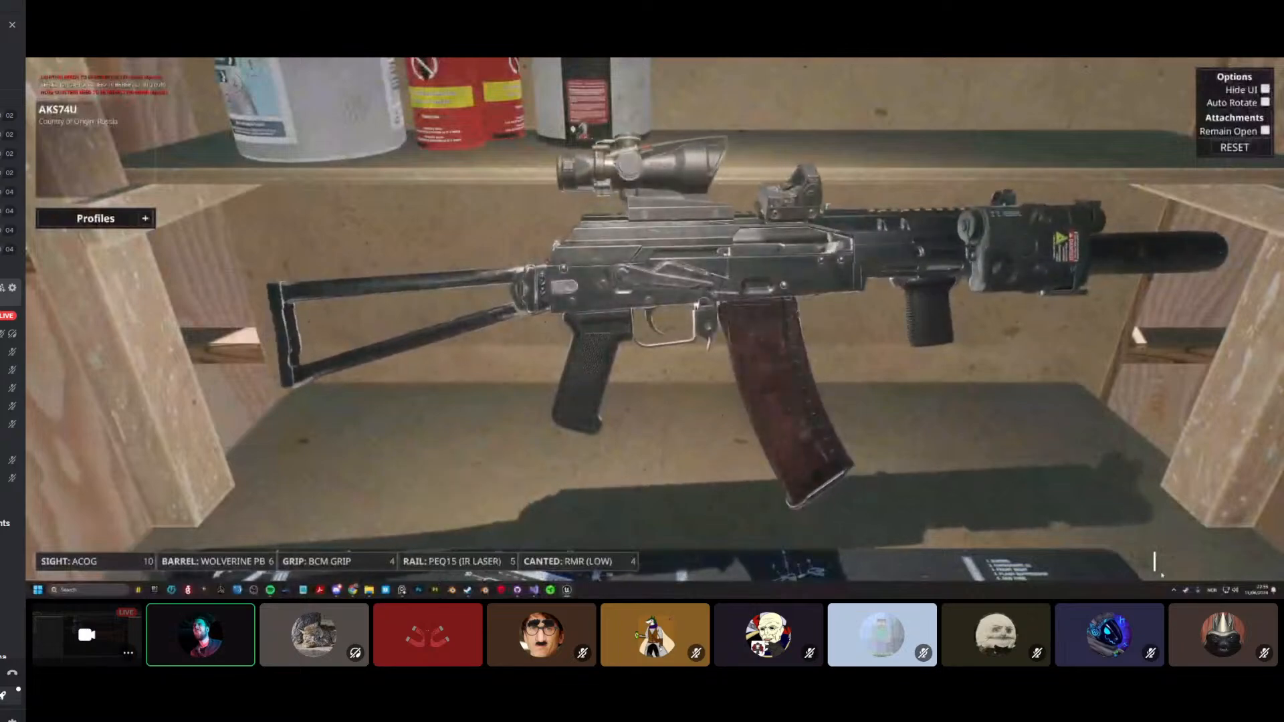
left_click(1197, 562)
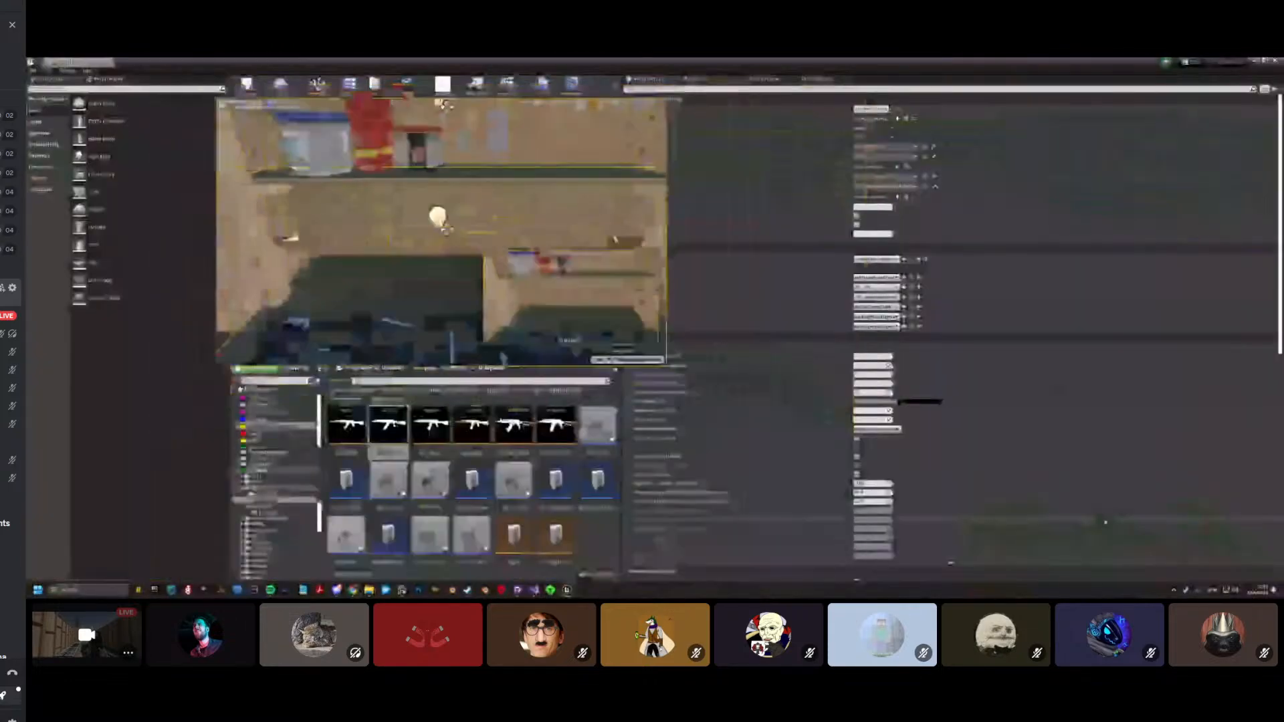
Step: Open the second rifle's data asset and remove the second attach mesh entry from its Rail attachment slot
double_click(388, 428)
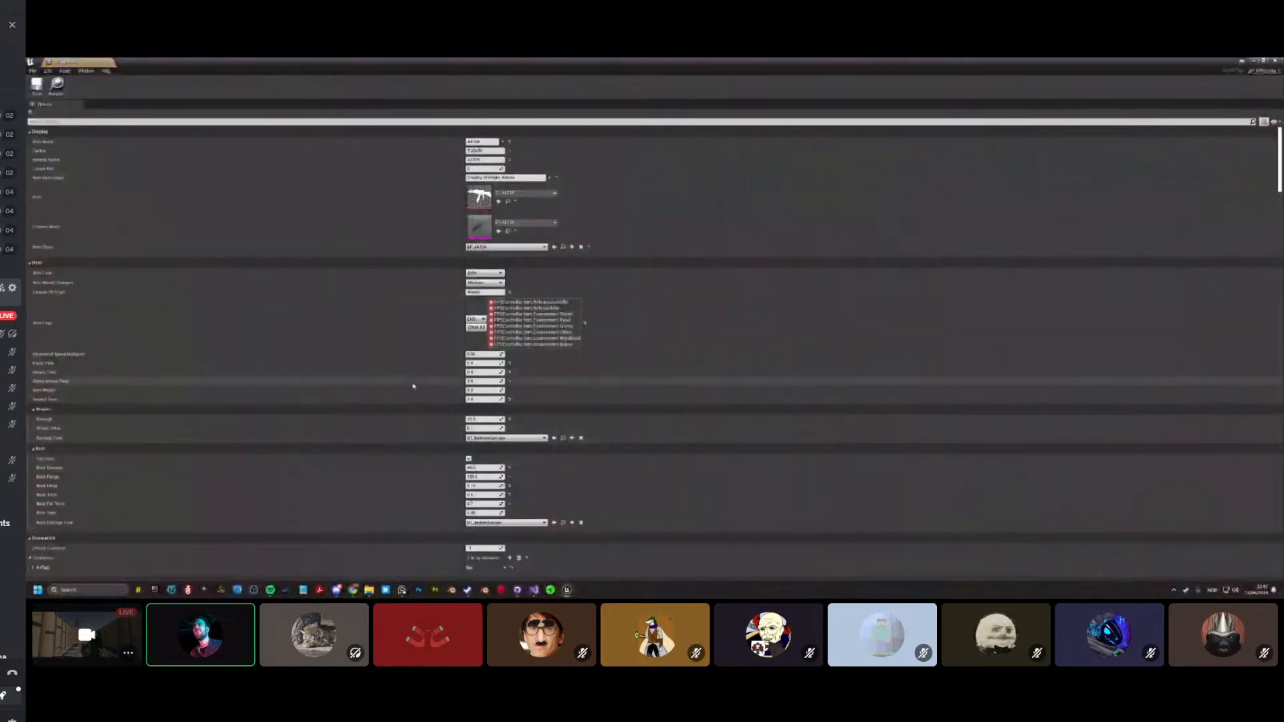
scroll(415, 415, "down", 15)
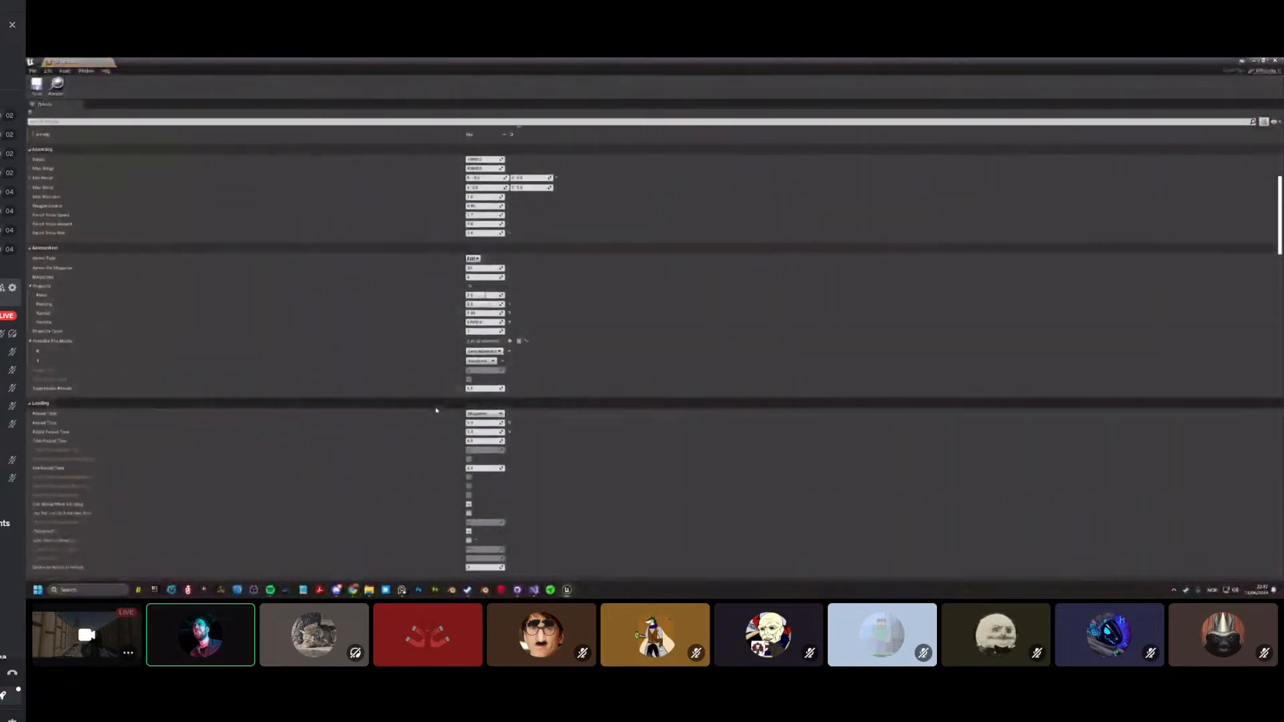
scroll(452, 409, "down", 12)
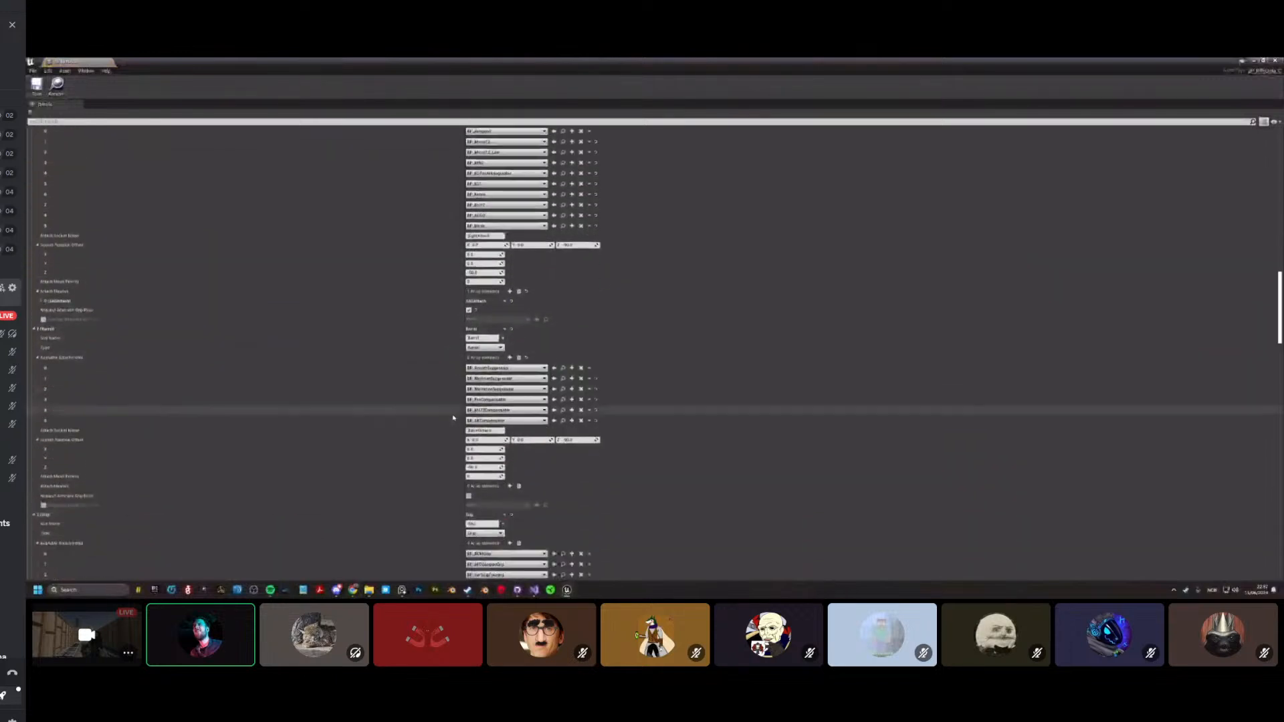
scroll(453, 417, "down", 3)
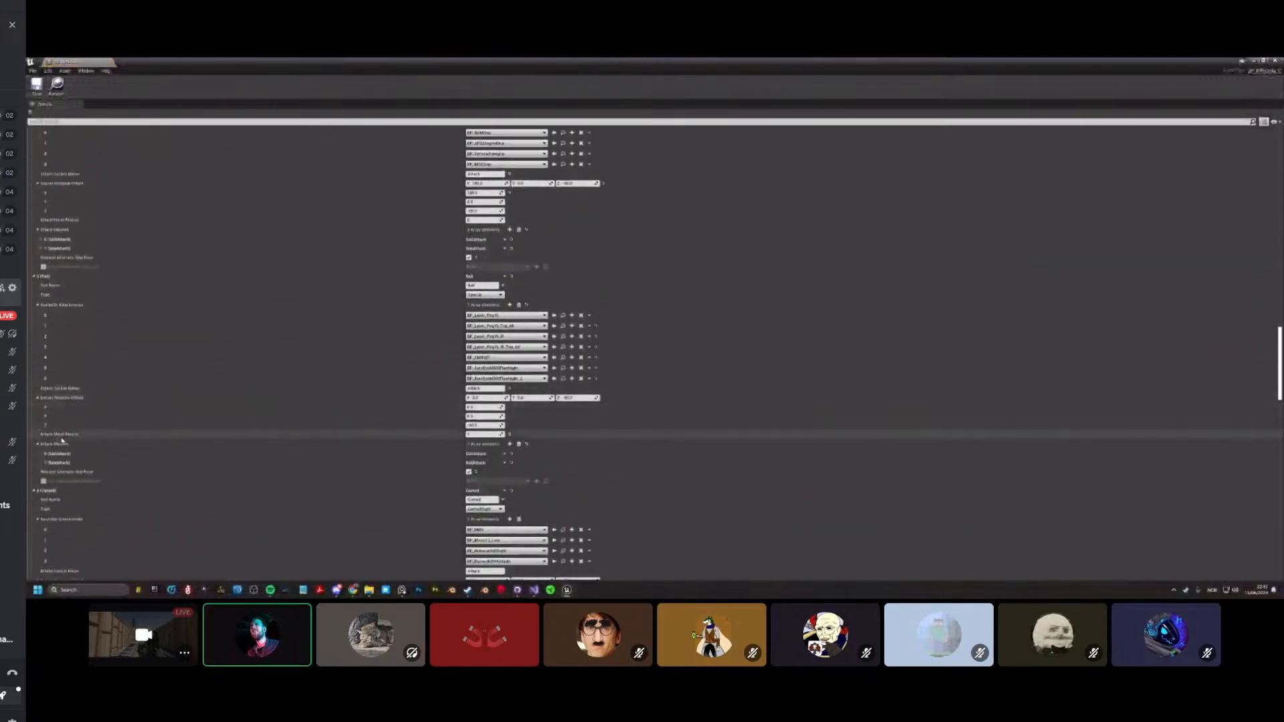
scroll(456, 513, "down", 1)
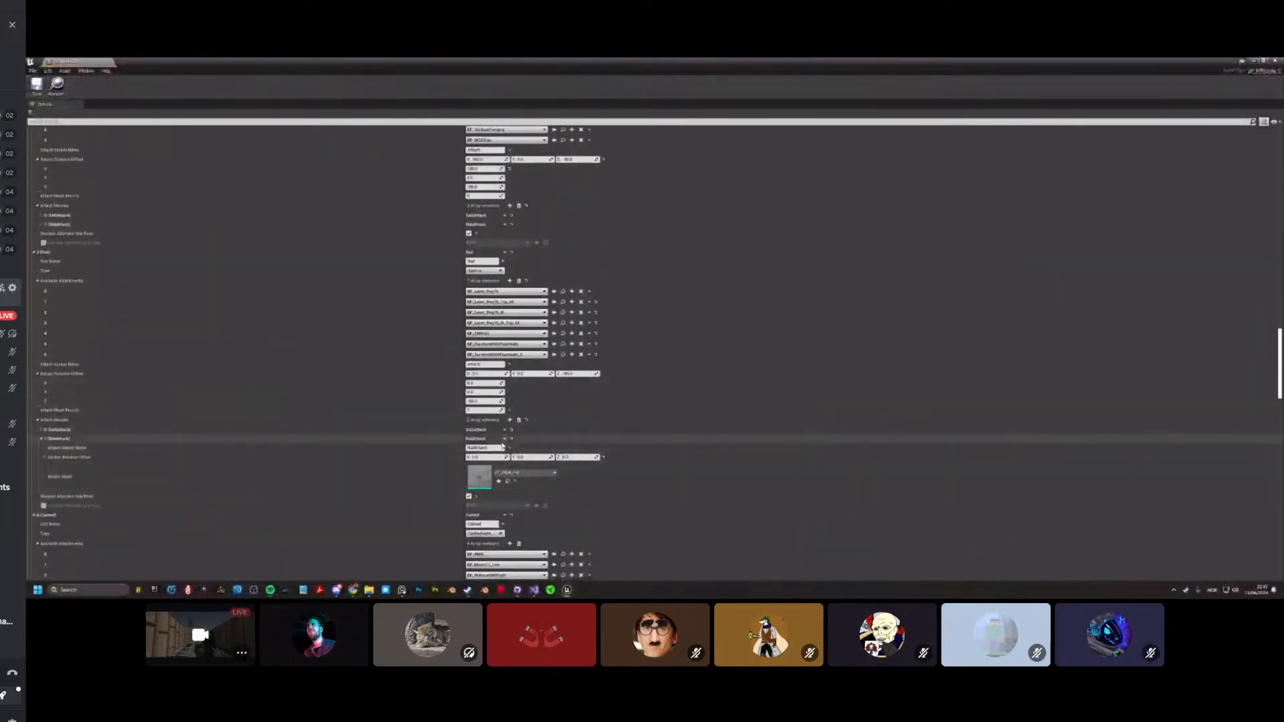
left_click(515, 454)
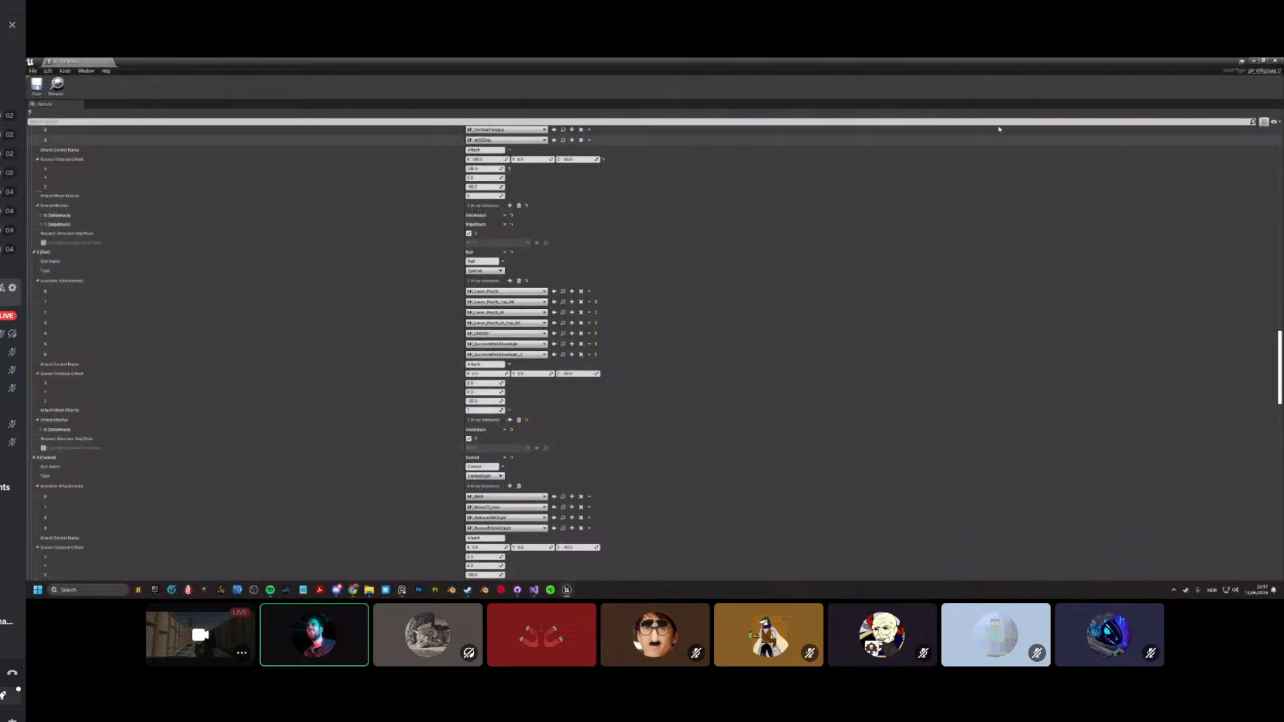
Step: Copy the entire Attachment Slots array from the edited rifle asset
scroll(325, 172, "up", 3)
scroll(325, 171, "up", 20)
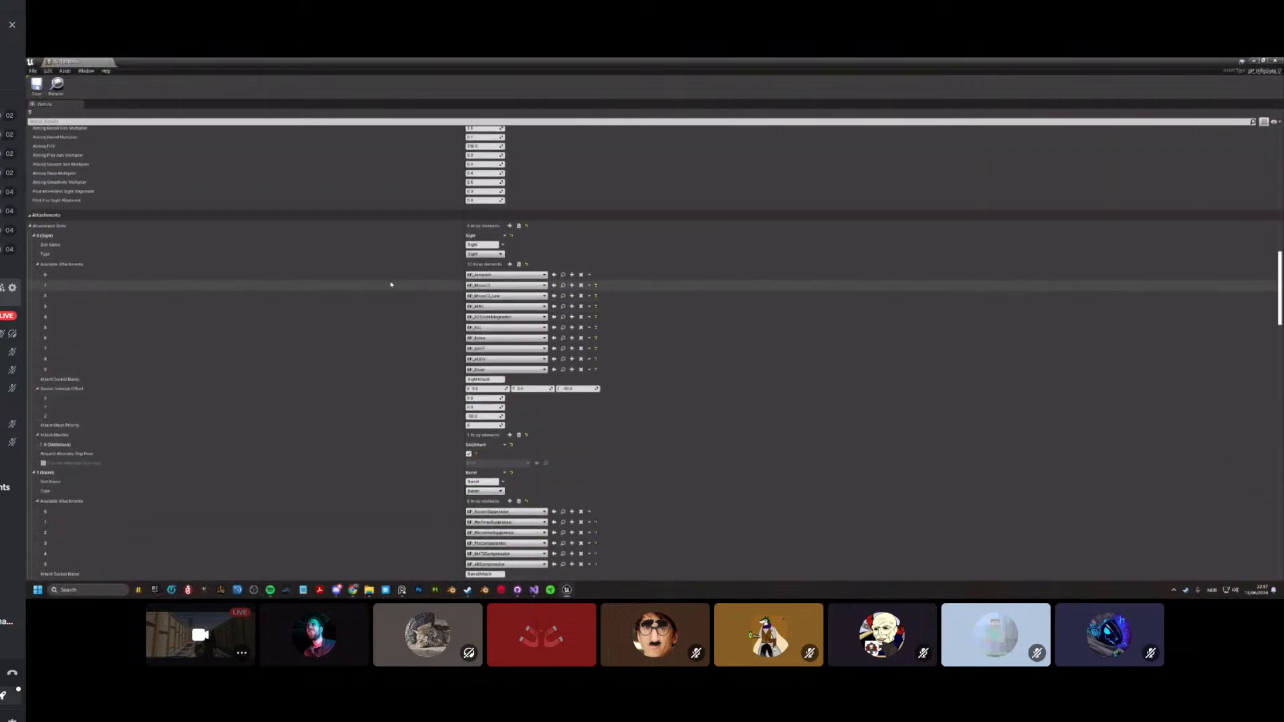
right_click(477, 228)
left_click(492, 257)
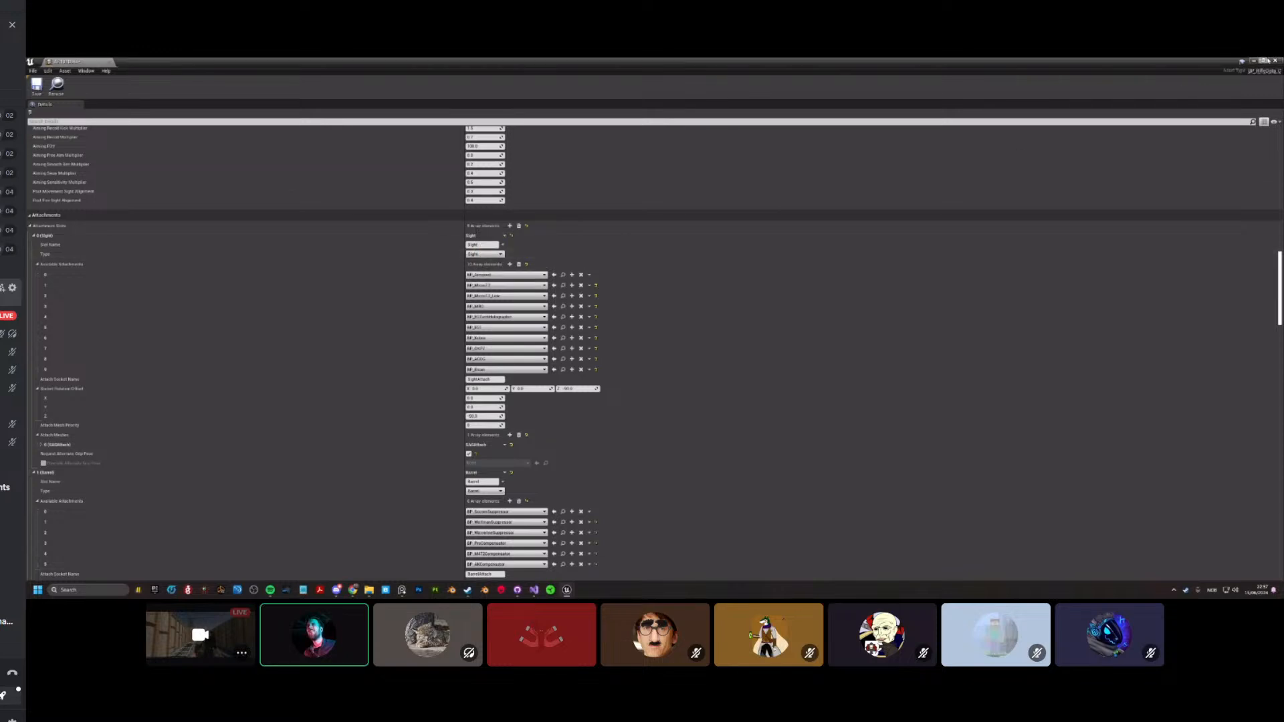
Step: Open the third rifle's data asset and paste the copied array over its Attachment Slots
left_click(1255, 62)
double_click(430, 426)
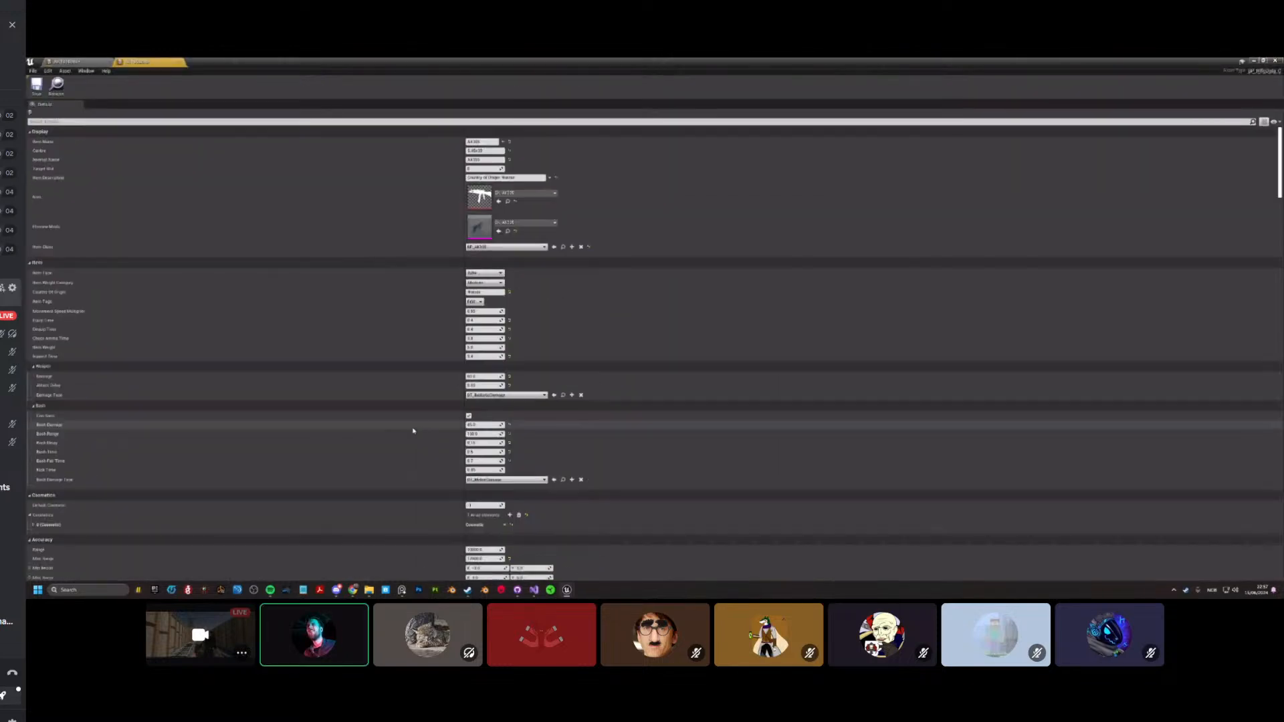
scroll(1275, 239, "down", 5)
scroll(1276, 240, "down", 5)
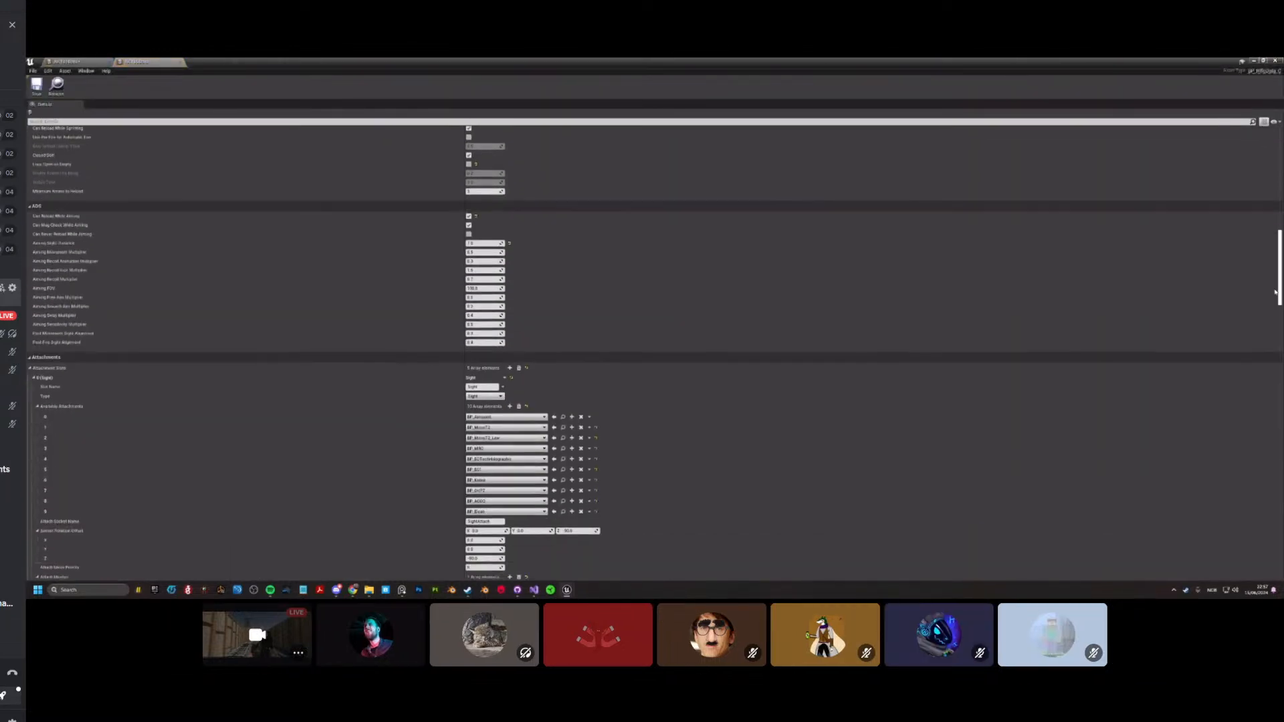
right_click(468, 326)
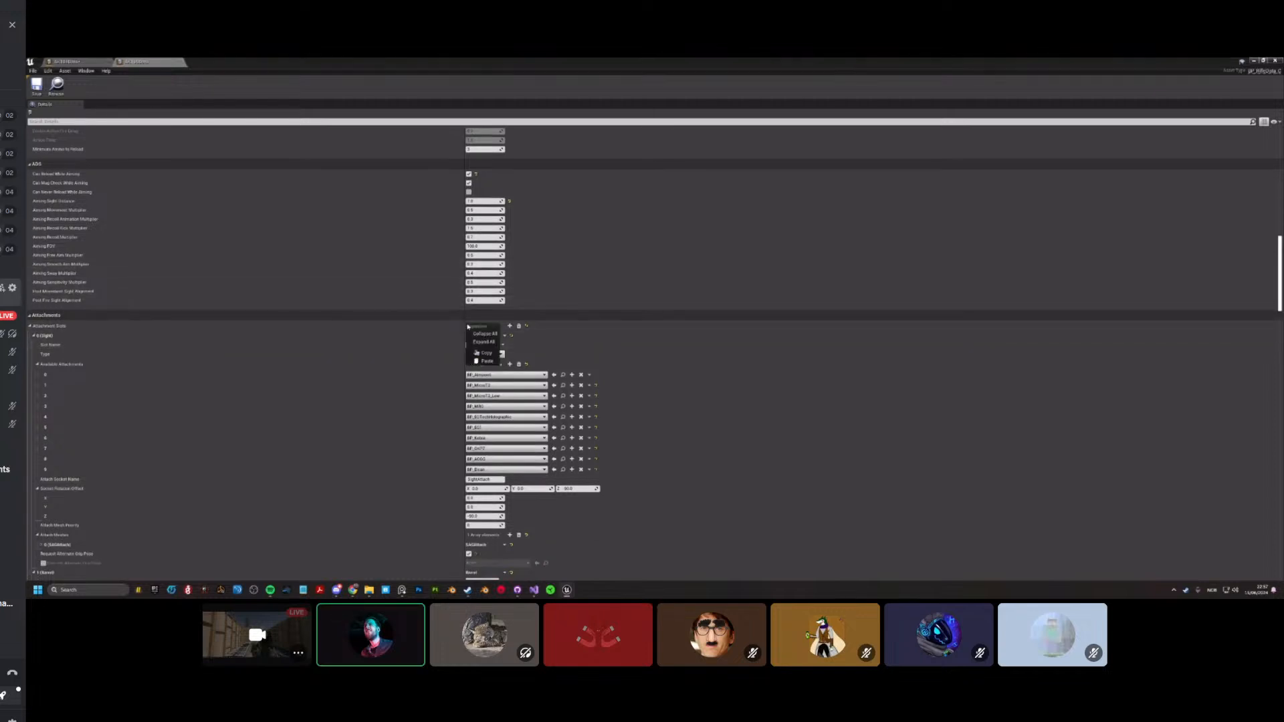
left_click(476, 361)
right_click(487, 327)
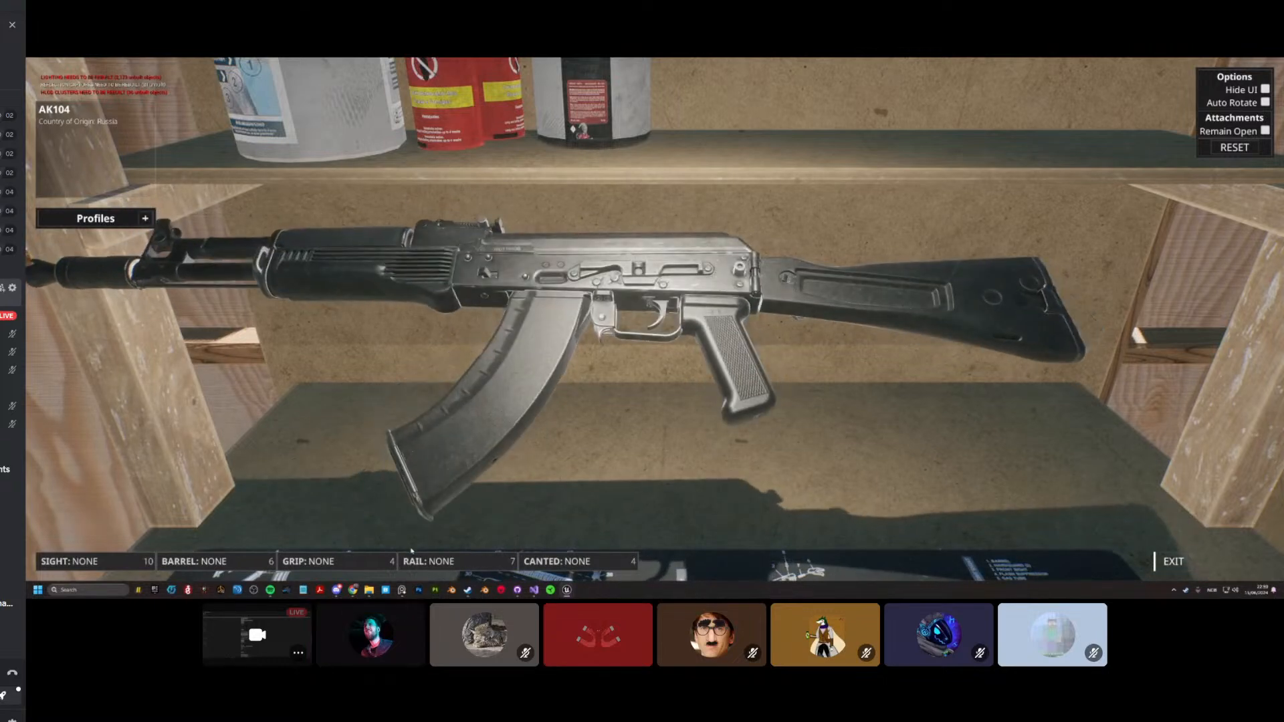
Step: Mount an RMR (LOW) canted sight on the AK104, try the EOTECH XPS and ACOG sights, and fit the ELCAN
left_click(569, 561)
left_click(555, 499)
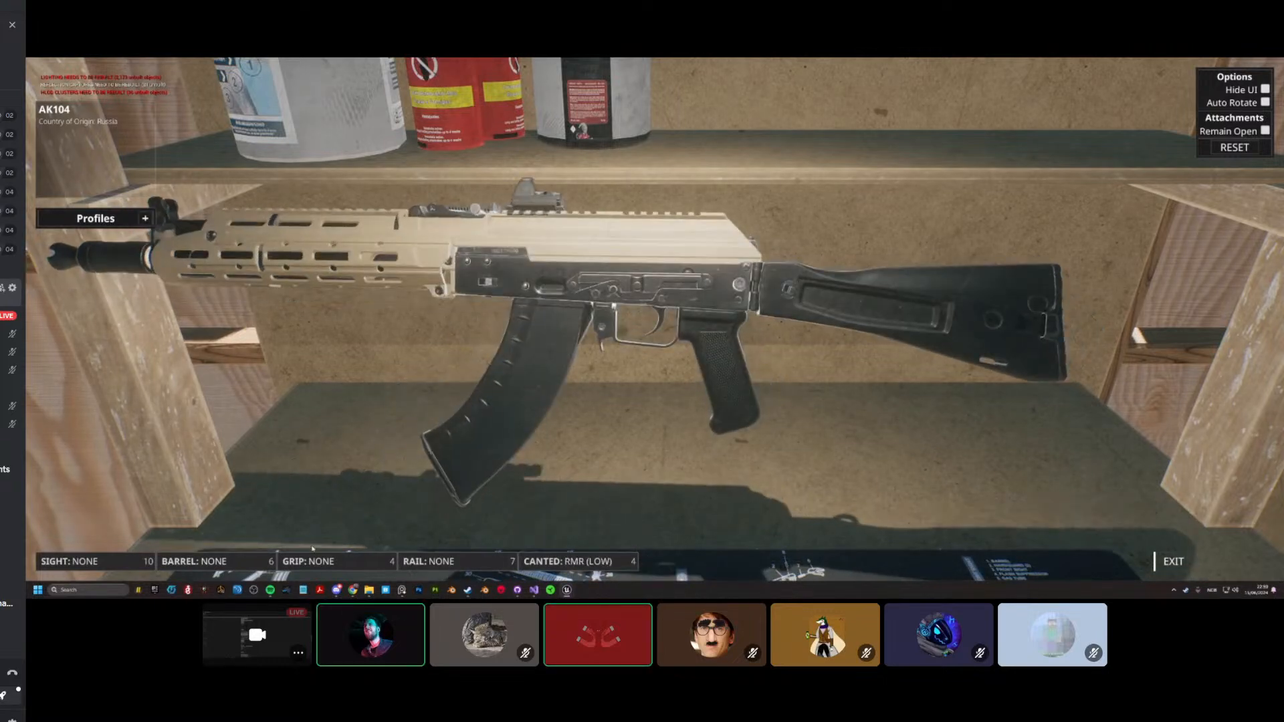
left_click(87, 561)
left_click(86, 465)
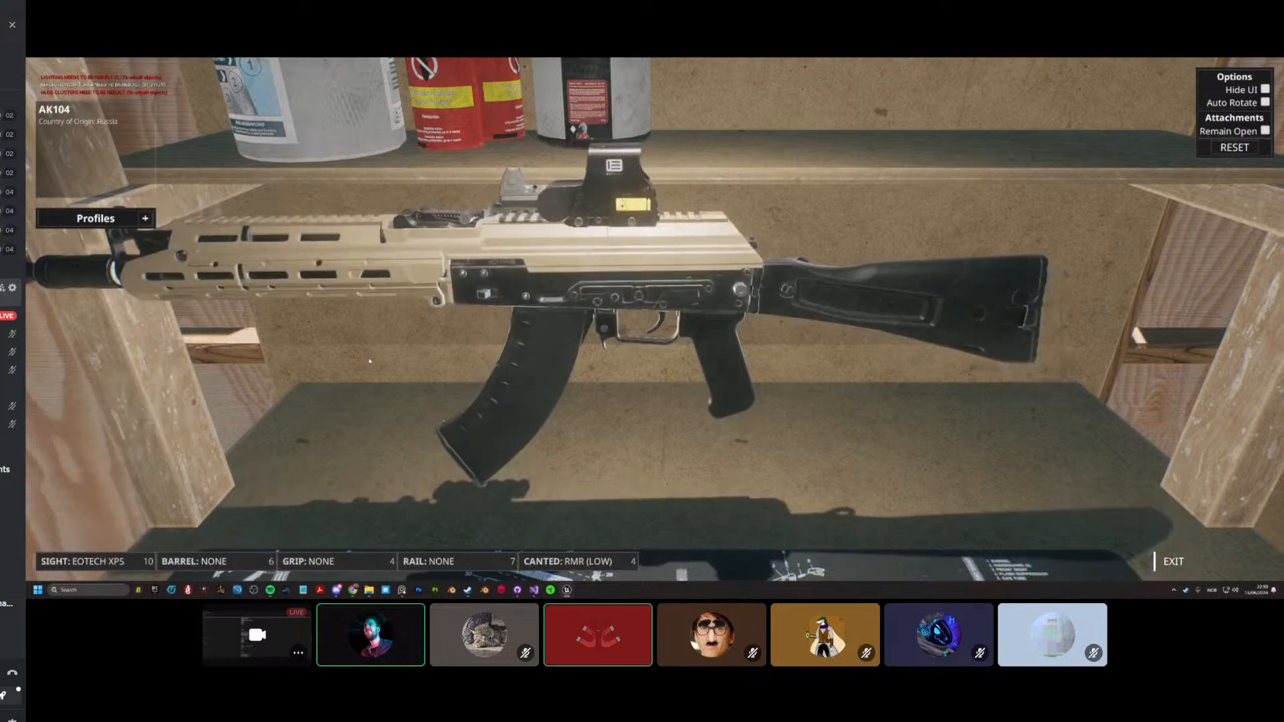
left_click(65, 529)
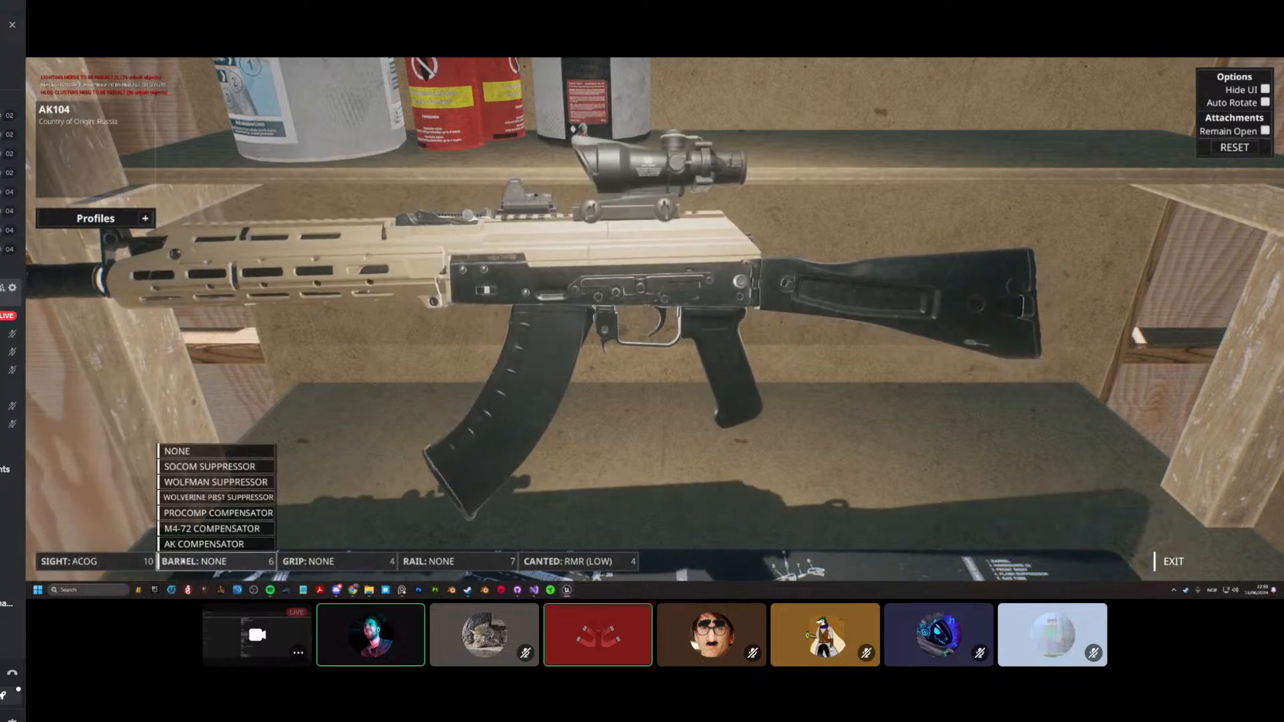
left_click(57, 543)
Step: Fit the Wolverine PBS1 suppressor and the BCM grip to the AK104 and exit the customization view
left_click(200, 561)
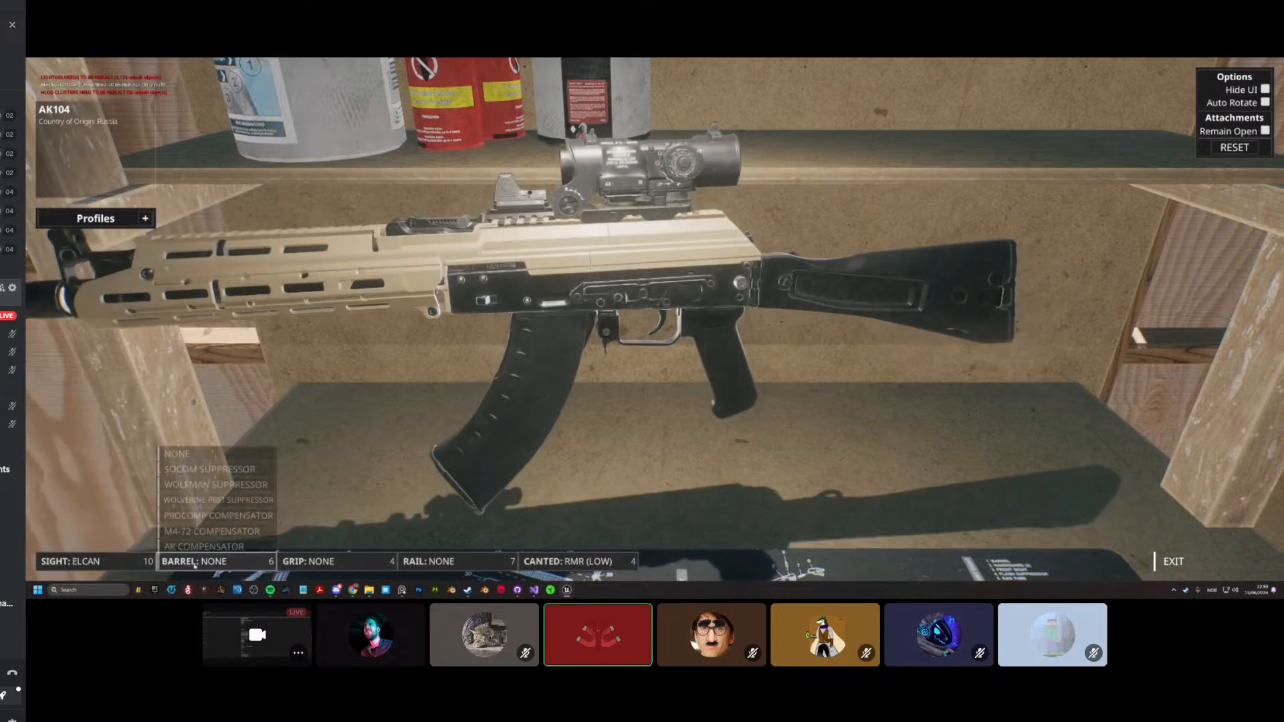
left_click(201, 497)
left_click(314, 561)
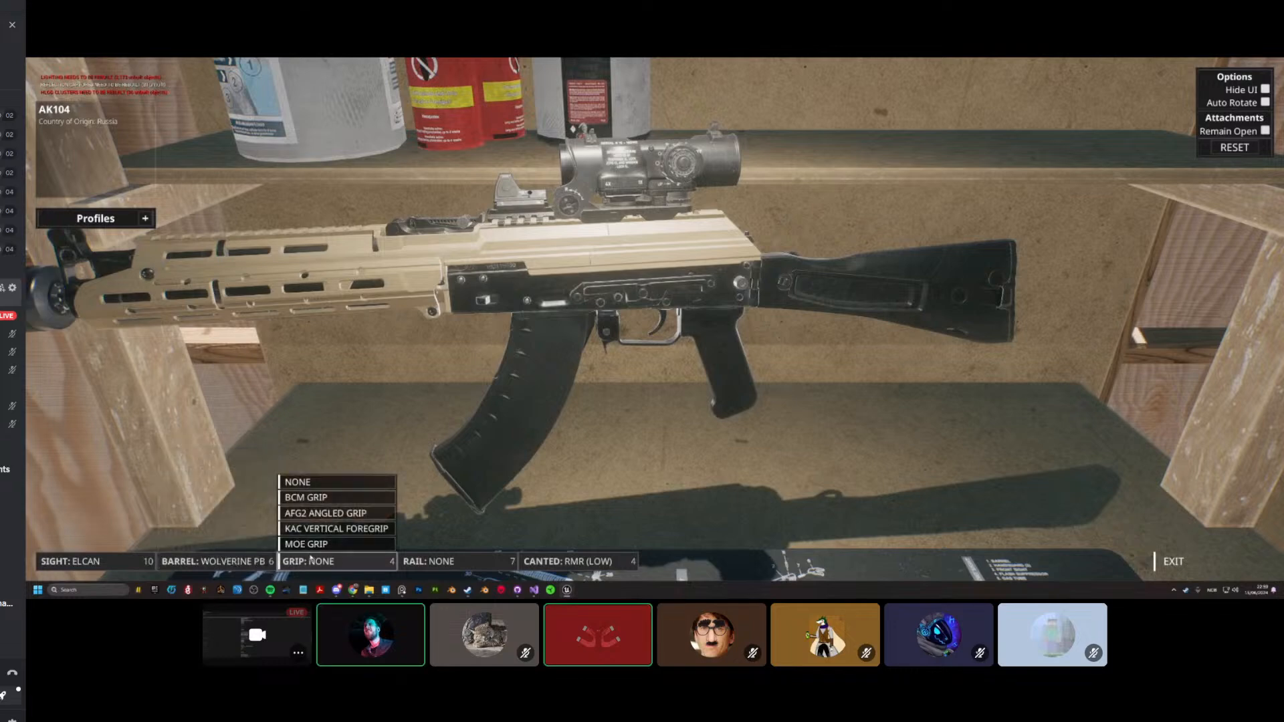
left_click(314, 544)
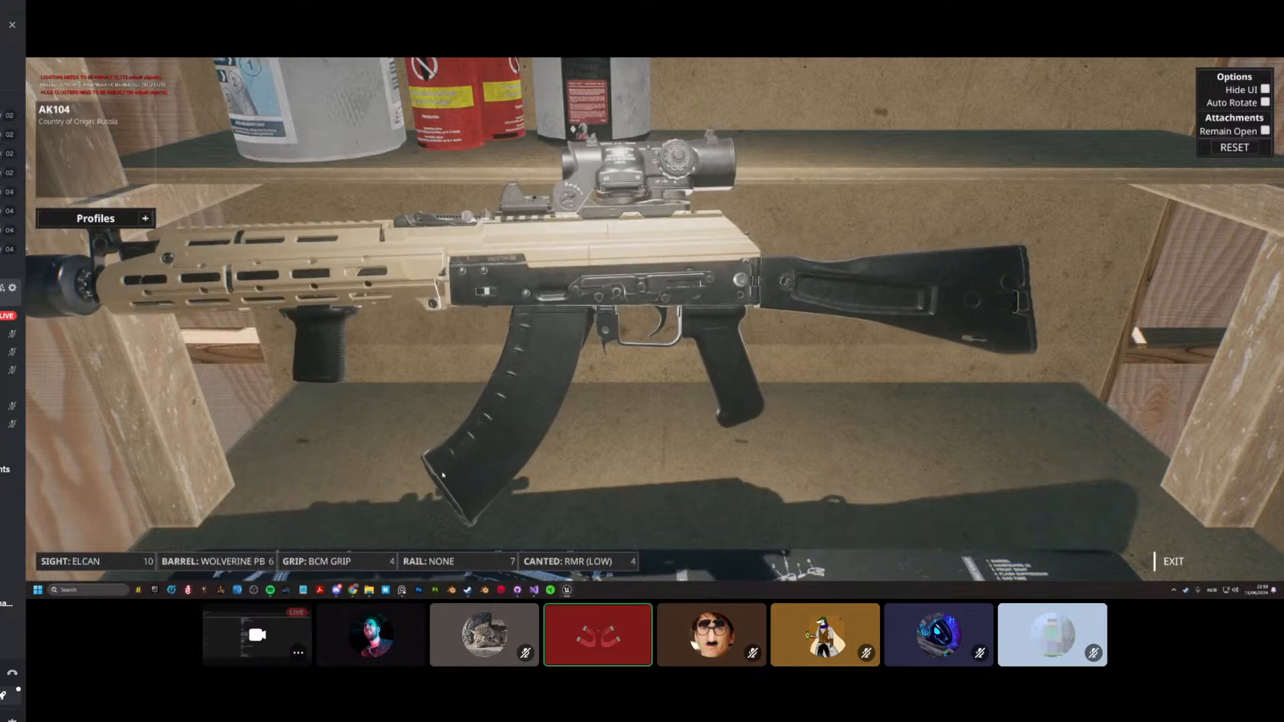
left_click(1173, 561)
key("w")
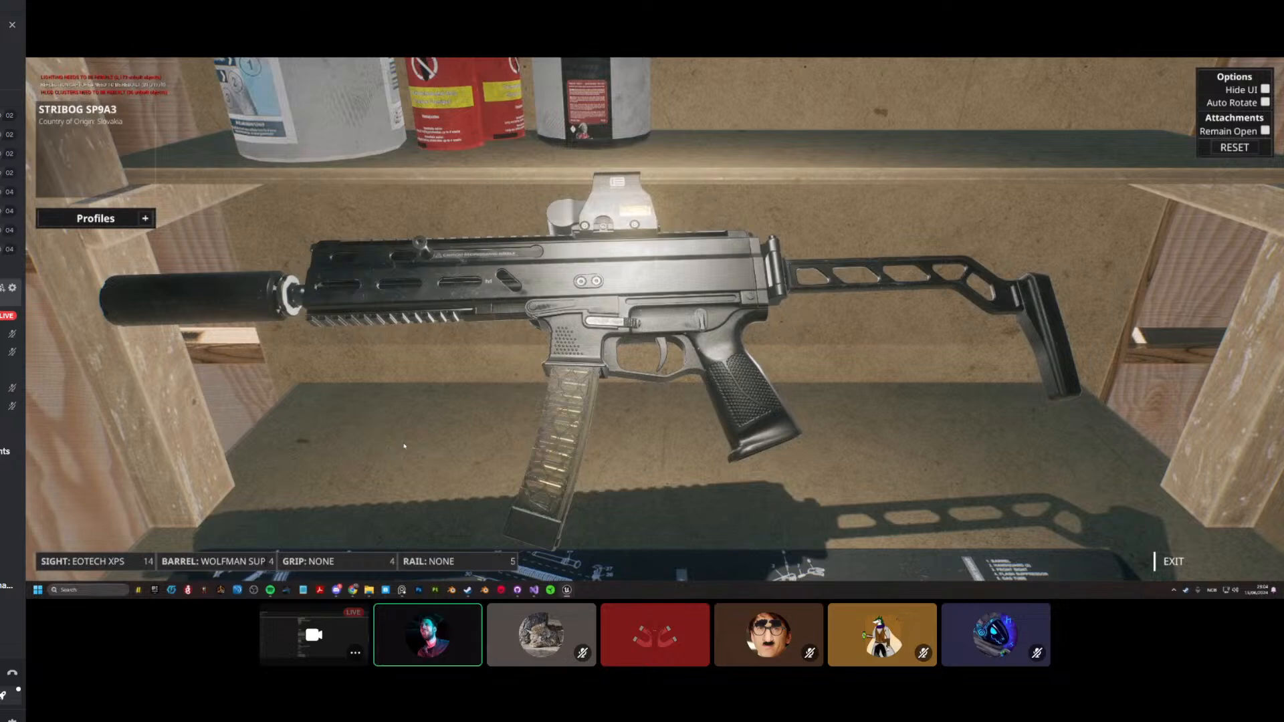
left_click_drag(475, 352, 466, 317)
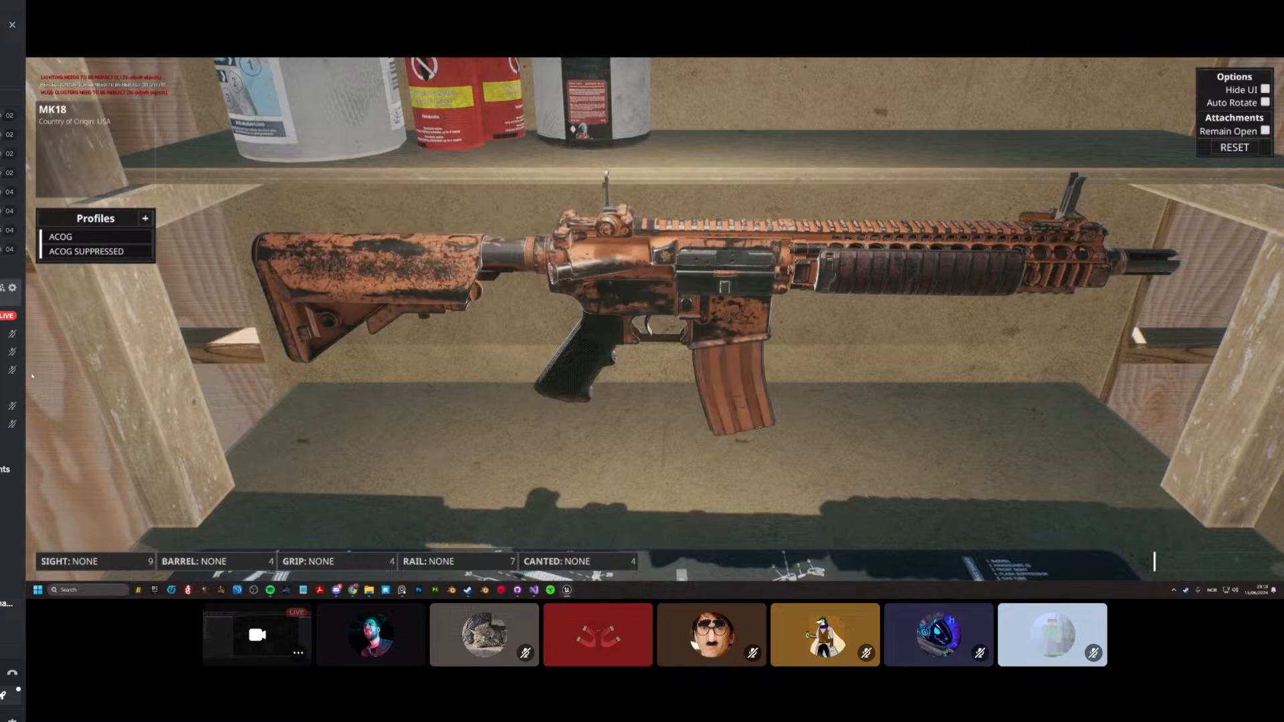
left_click_drag(484, 348, 489, 289)
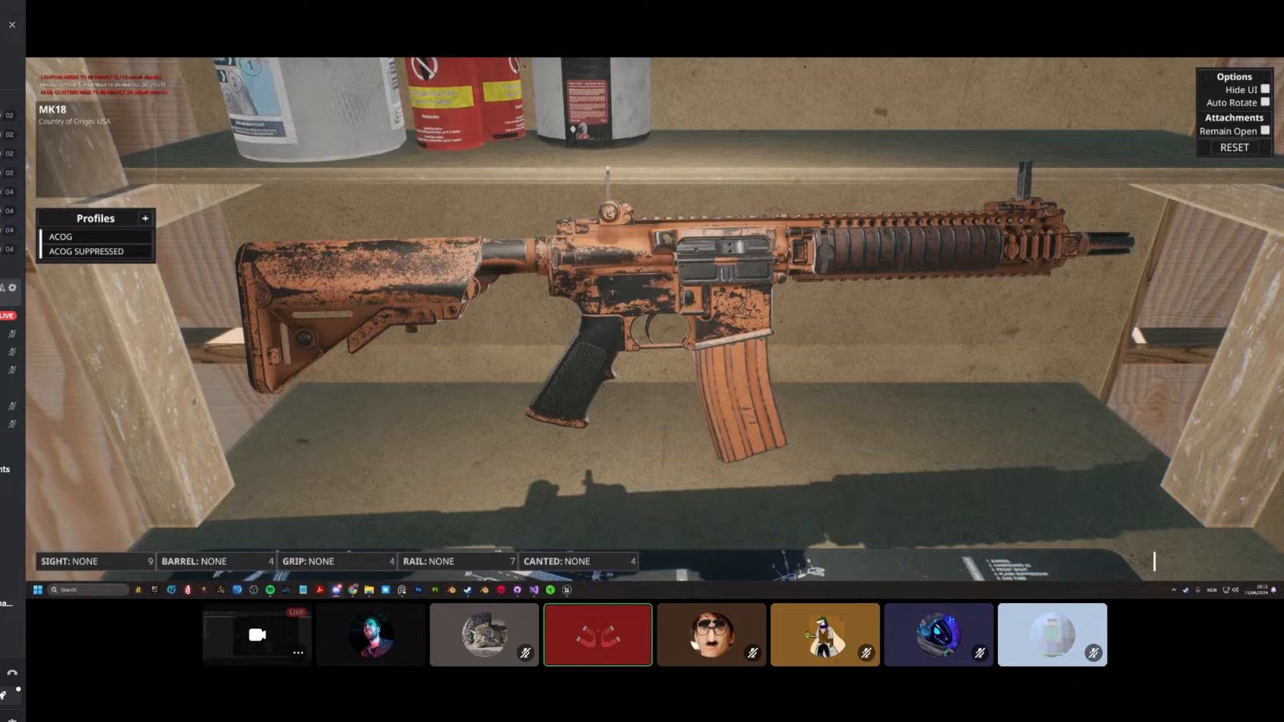
left_click_drag(397, 369, 368, 370)
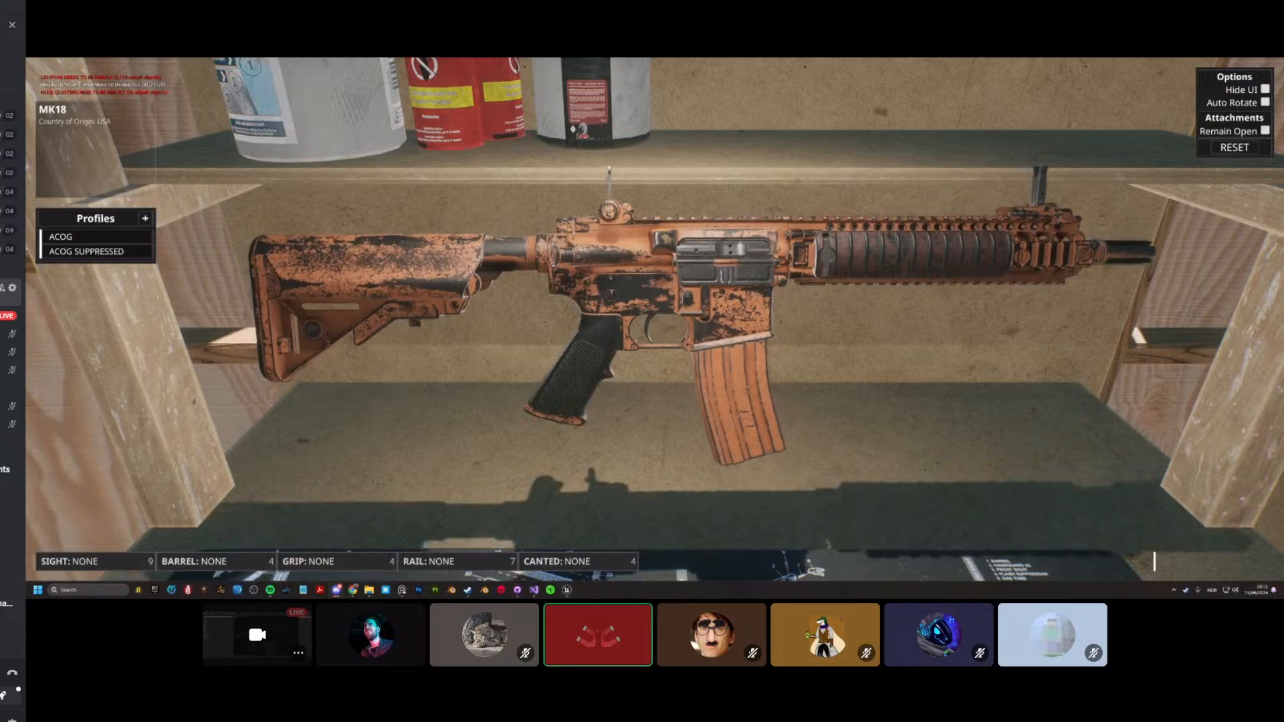